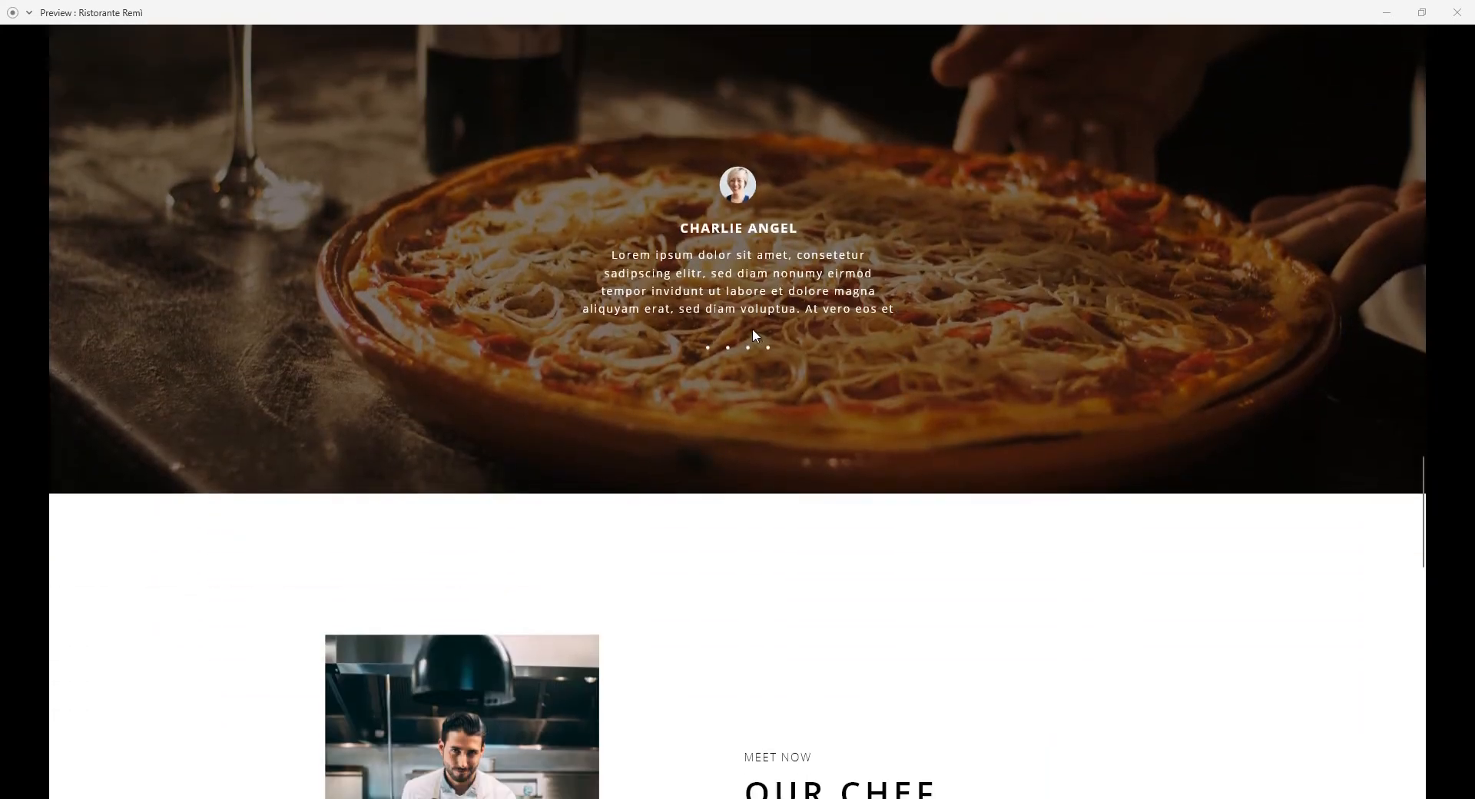
Scroll the Ristorante Remì XD preview down to the reservation form and footer.
scroll(753, 328, "down", 10)
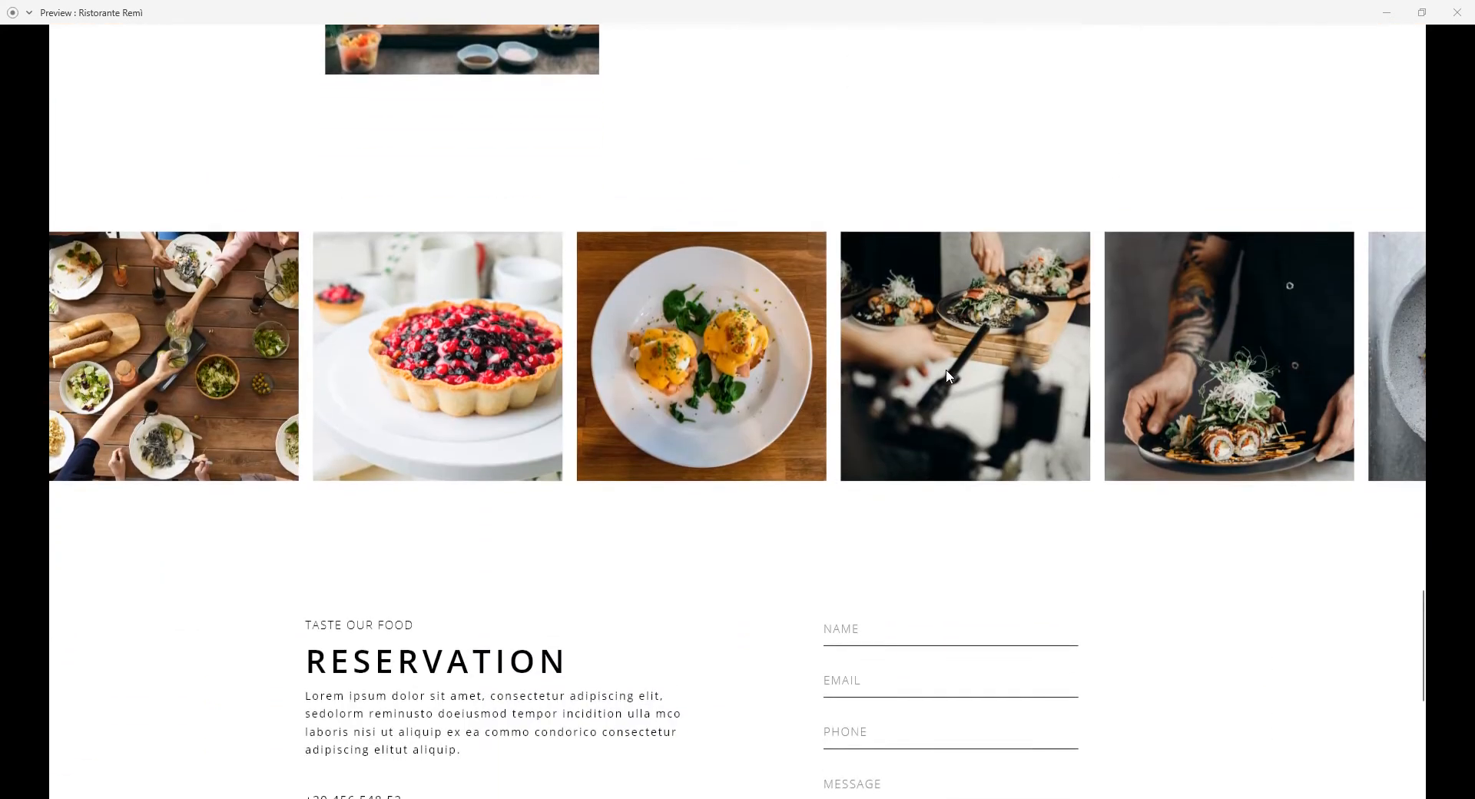
scroll(946, 375, "down", 5)
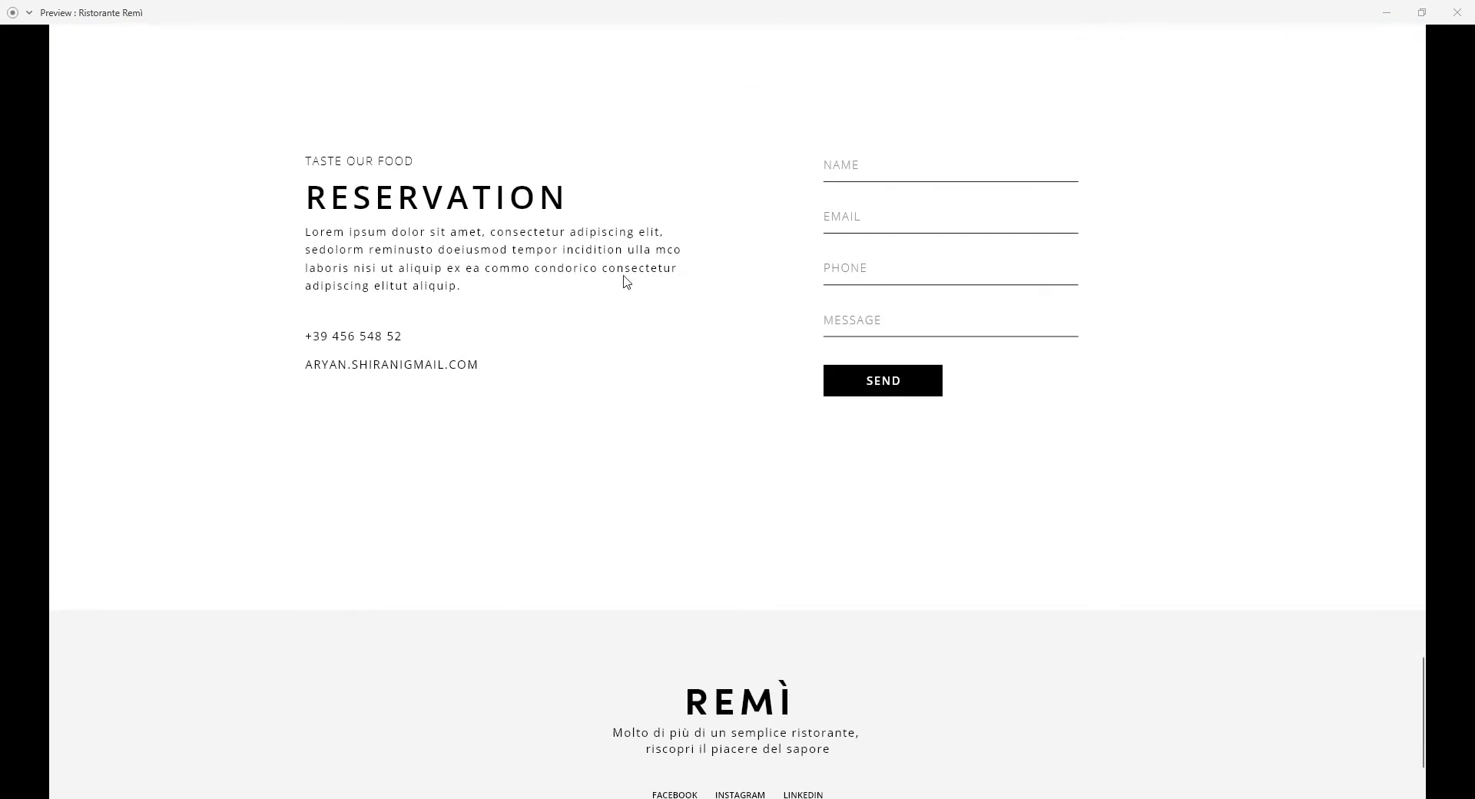
scroll(730, 425, "down", 3)
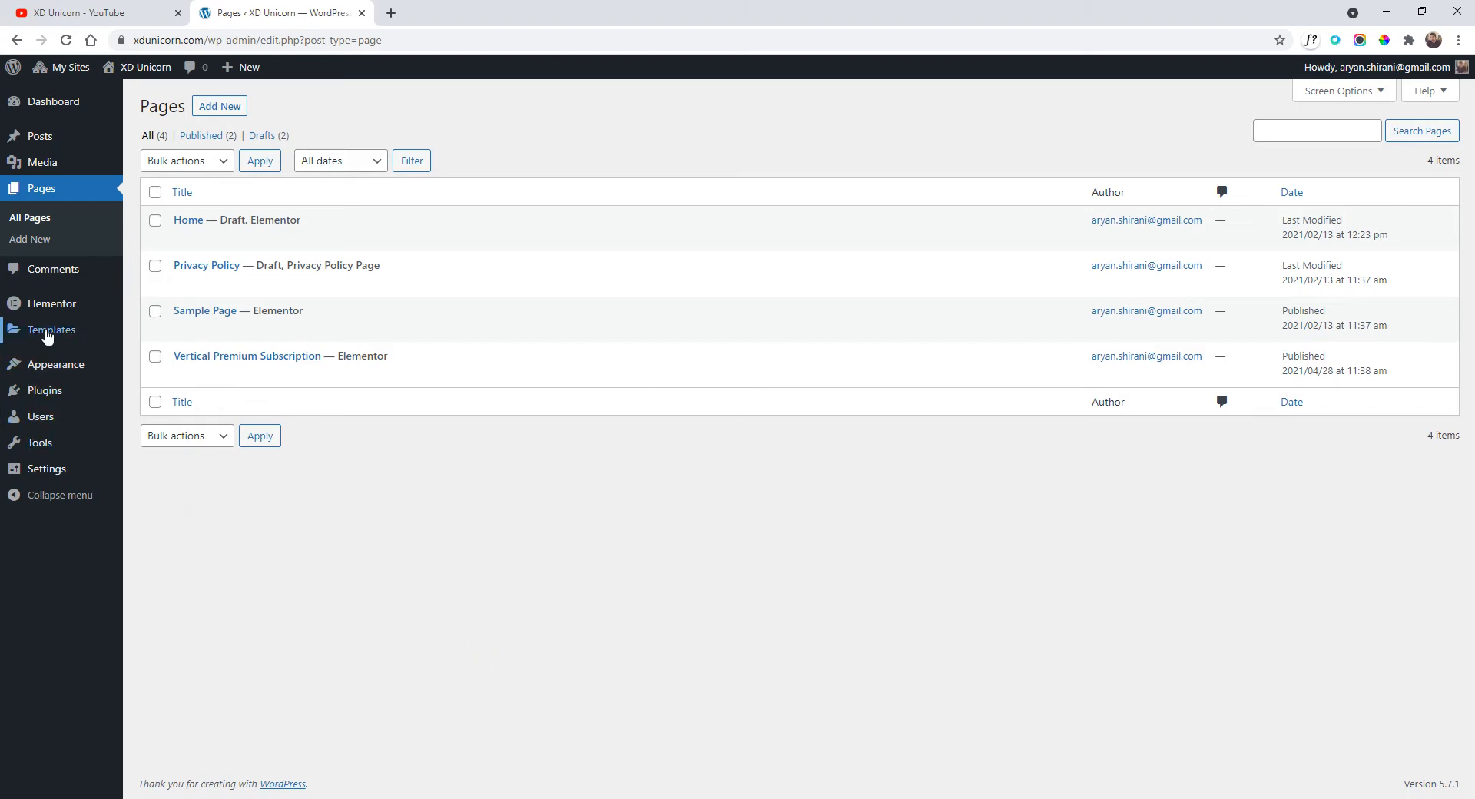
Check the active theme, then create a page titled 'Restaurant Remì Home' and edit it in Elementor.
mouse_move(48, 336)
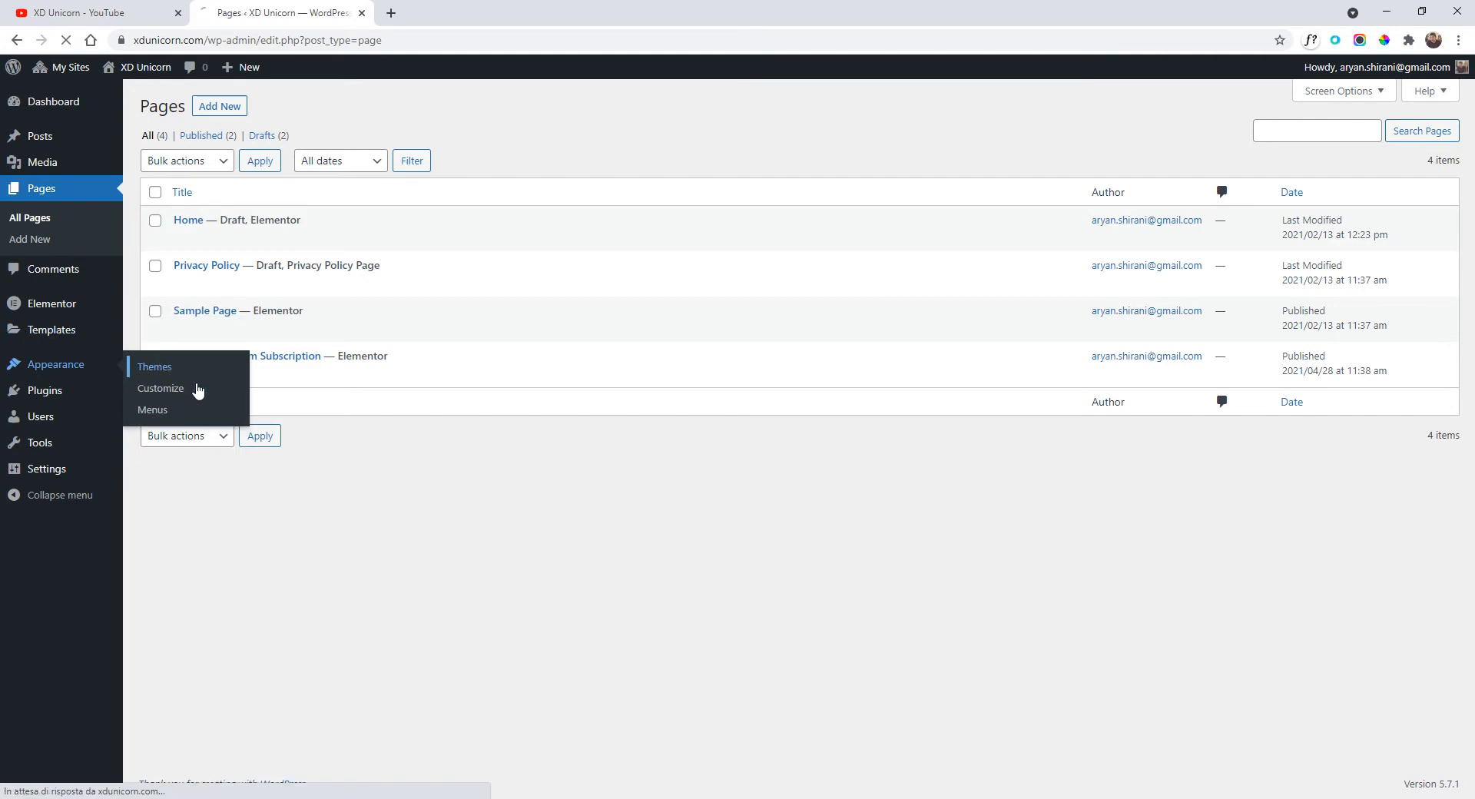
left_click(158, 369)
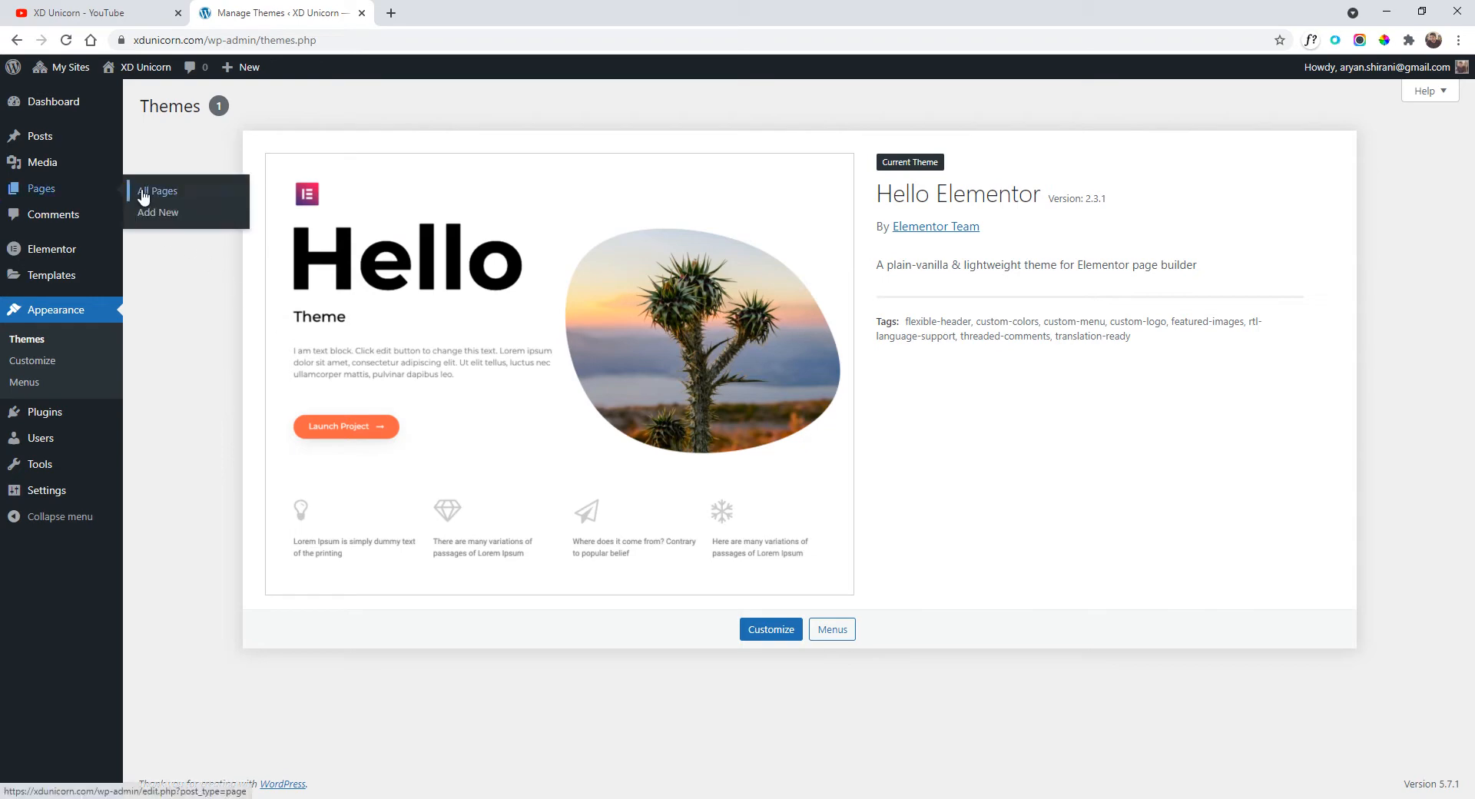
left_click(143, 192)
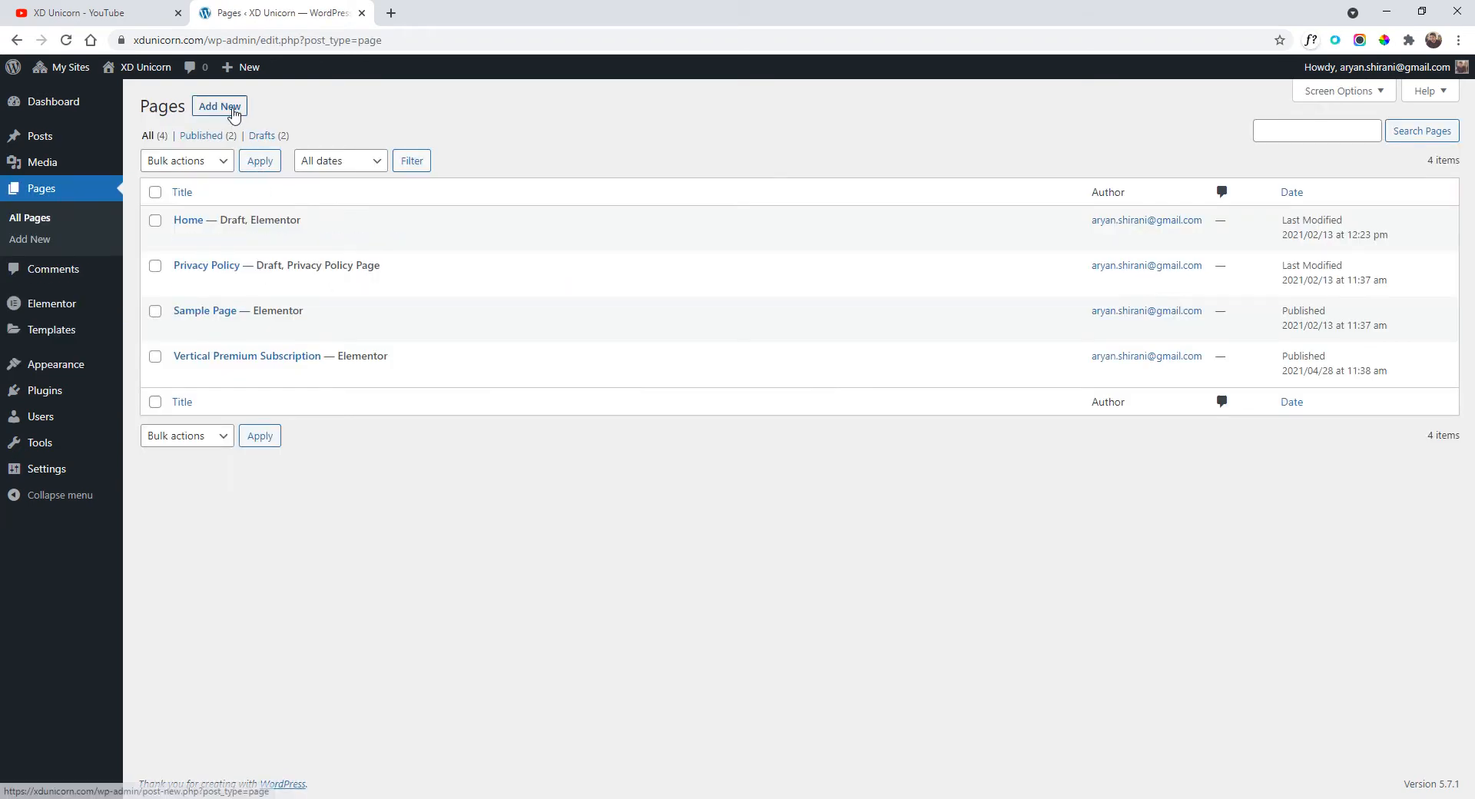
left_click(234, 113)
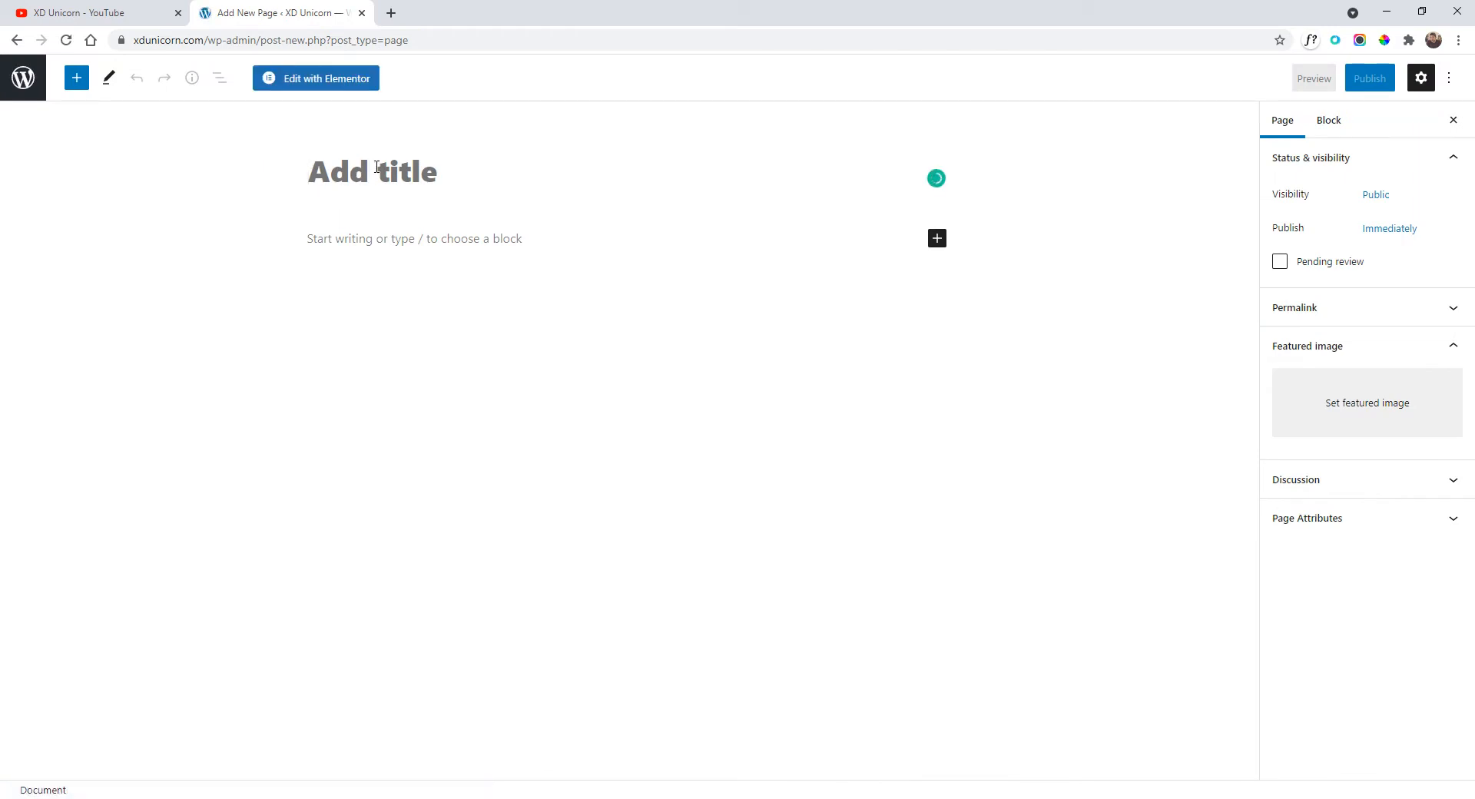
type("Restaurant R")
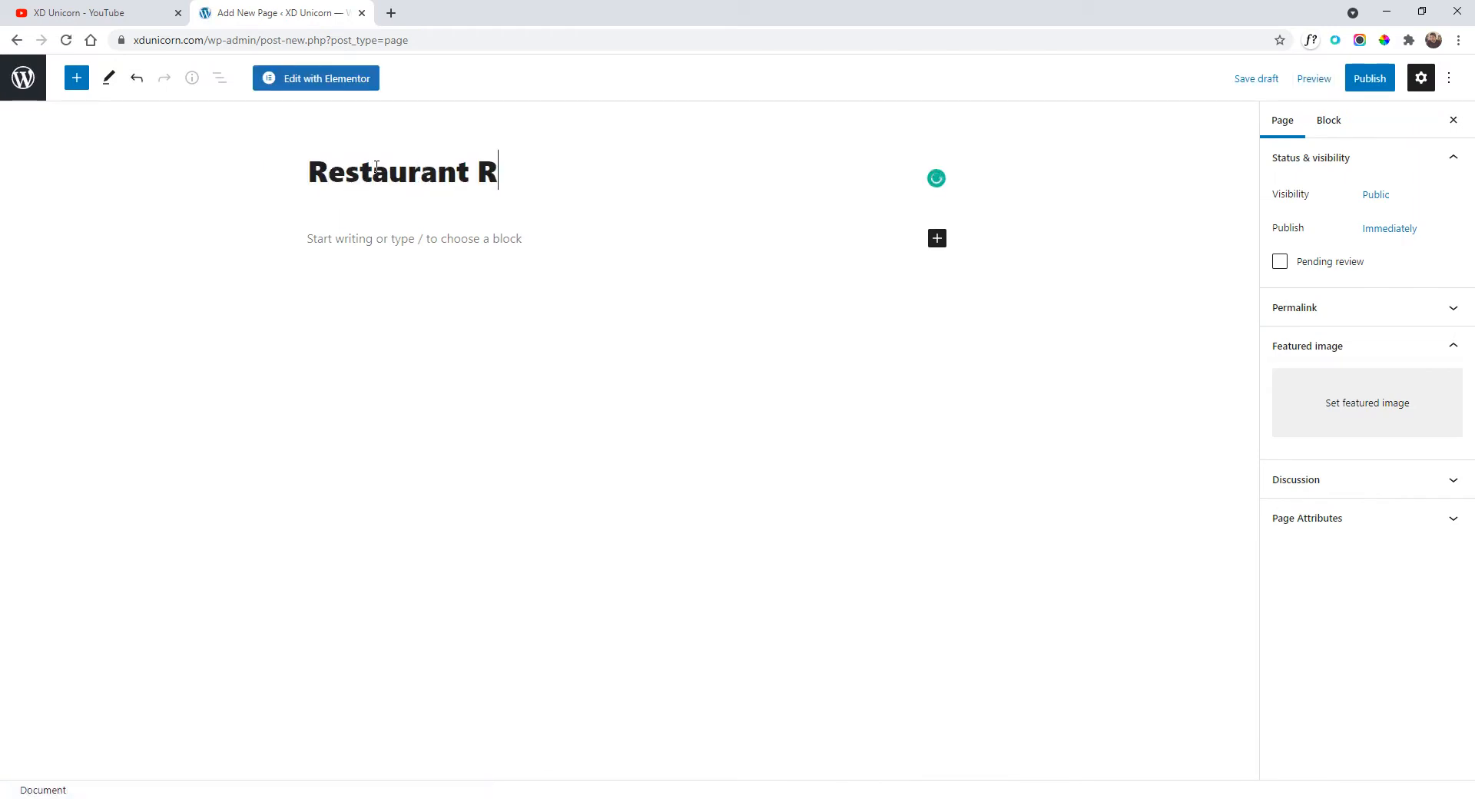
type("emì Home")
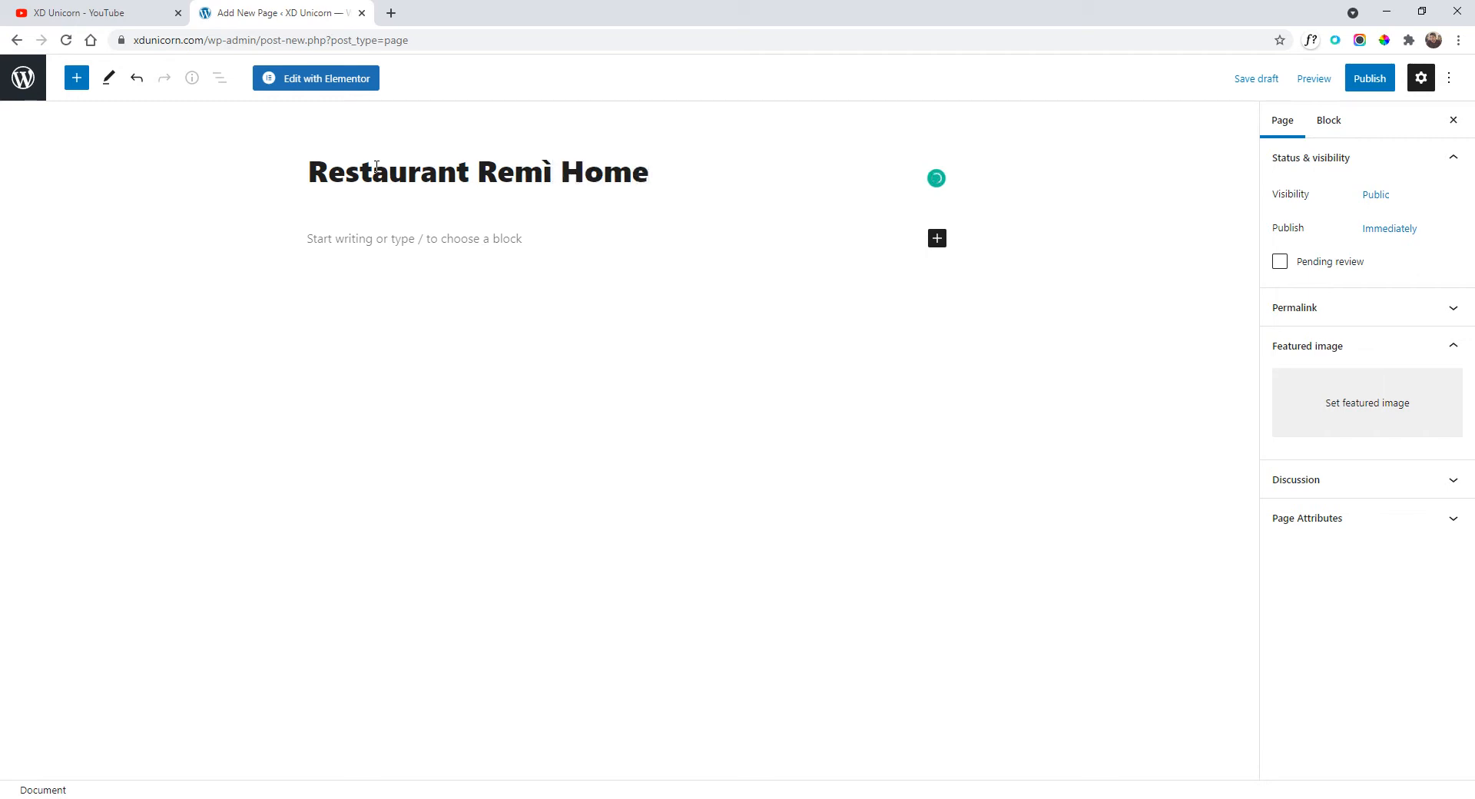
left_click(317, 83)
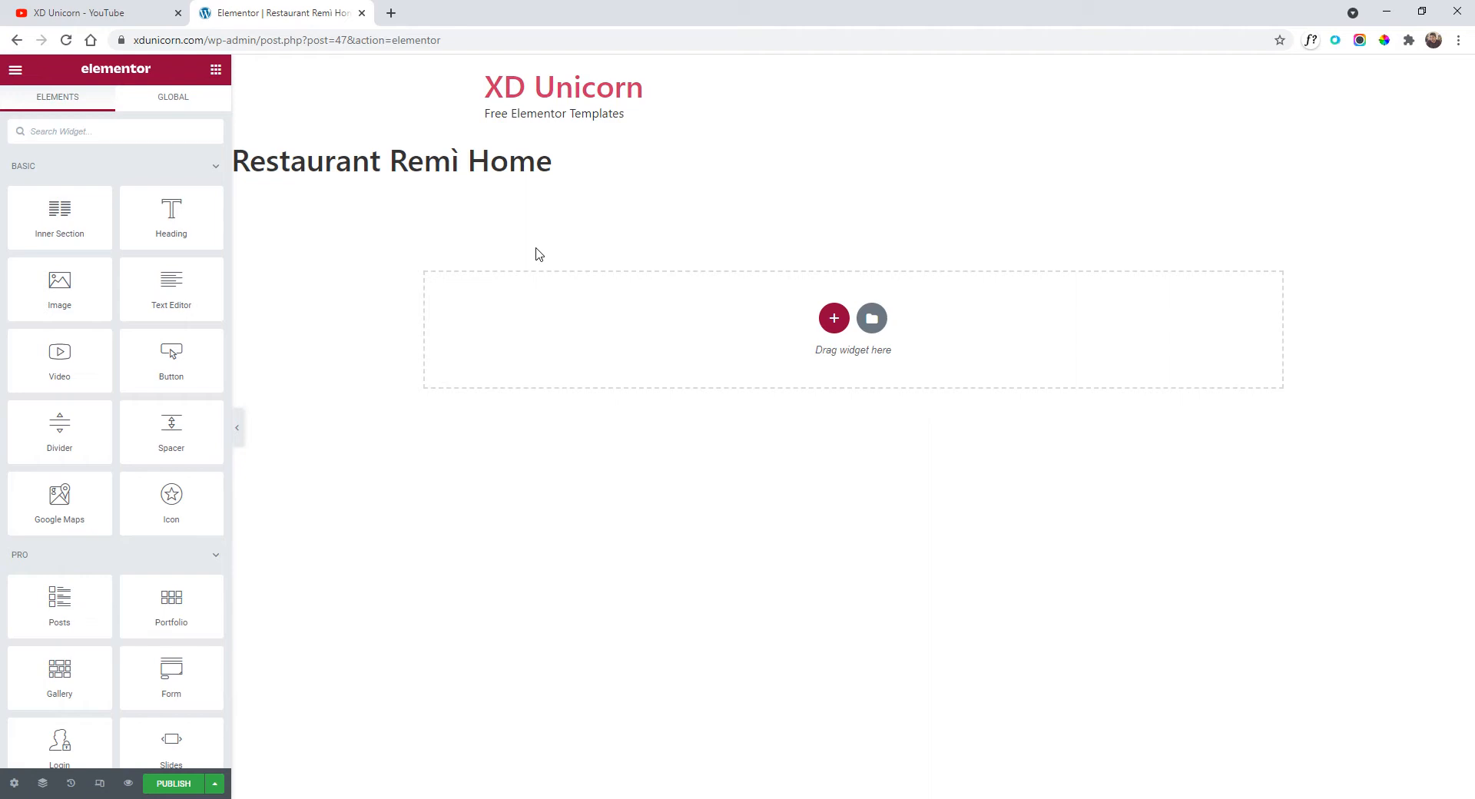
Set the page layout to Elementor Canvas.
left_click(9, 787)
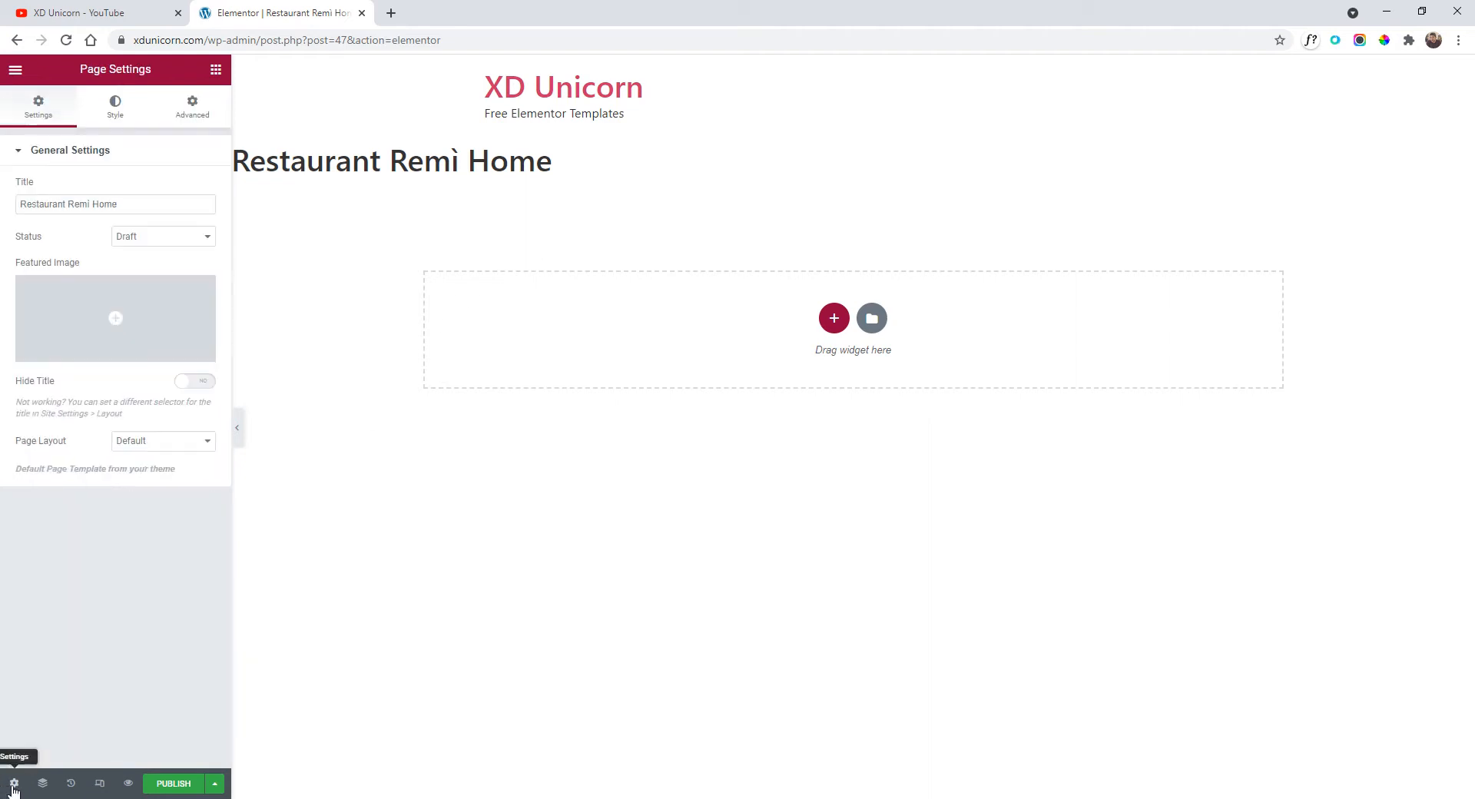
left_click(162, 444)
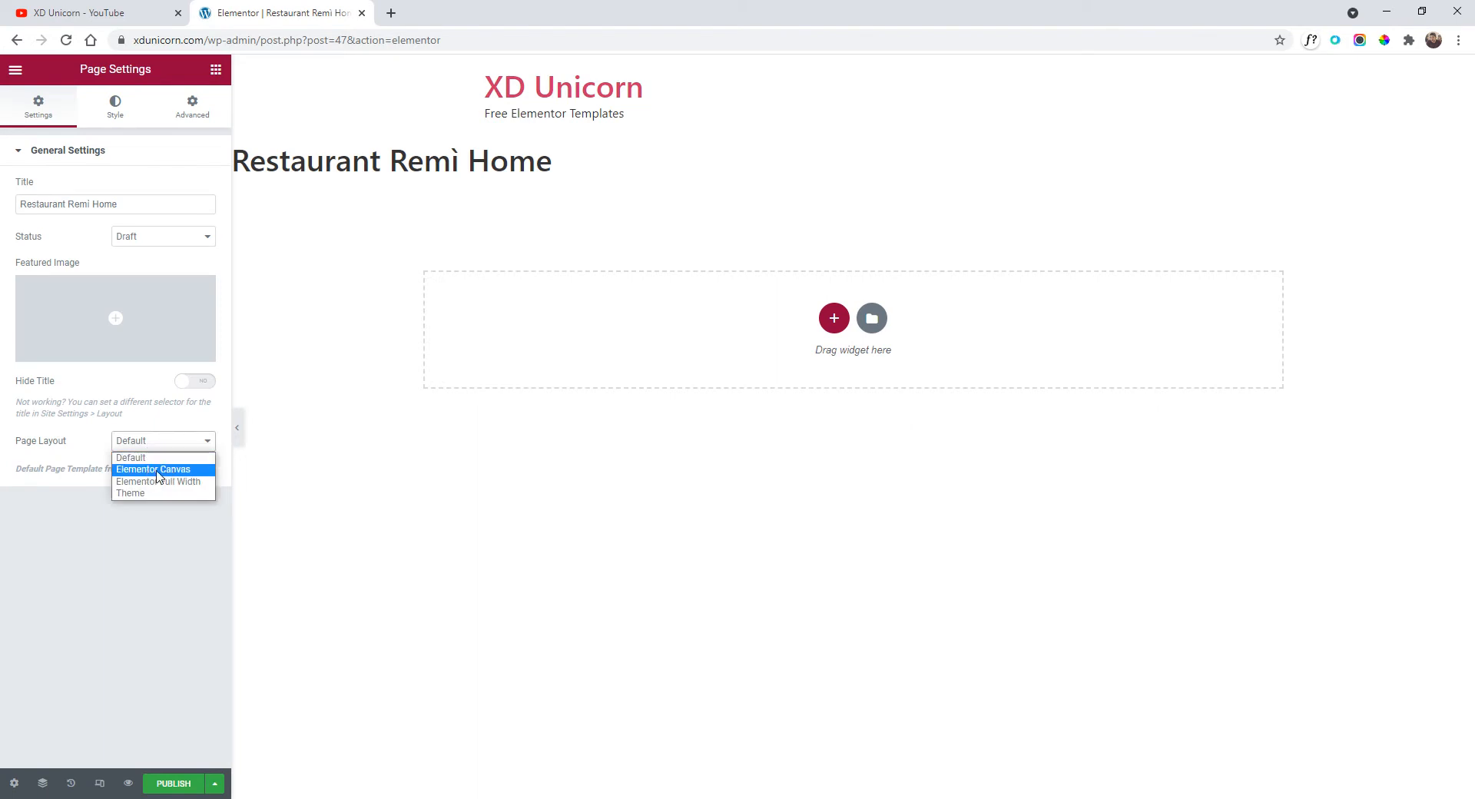
left_click(169, 469)
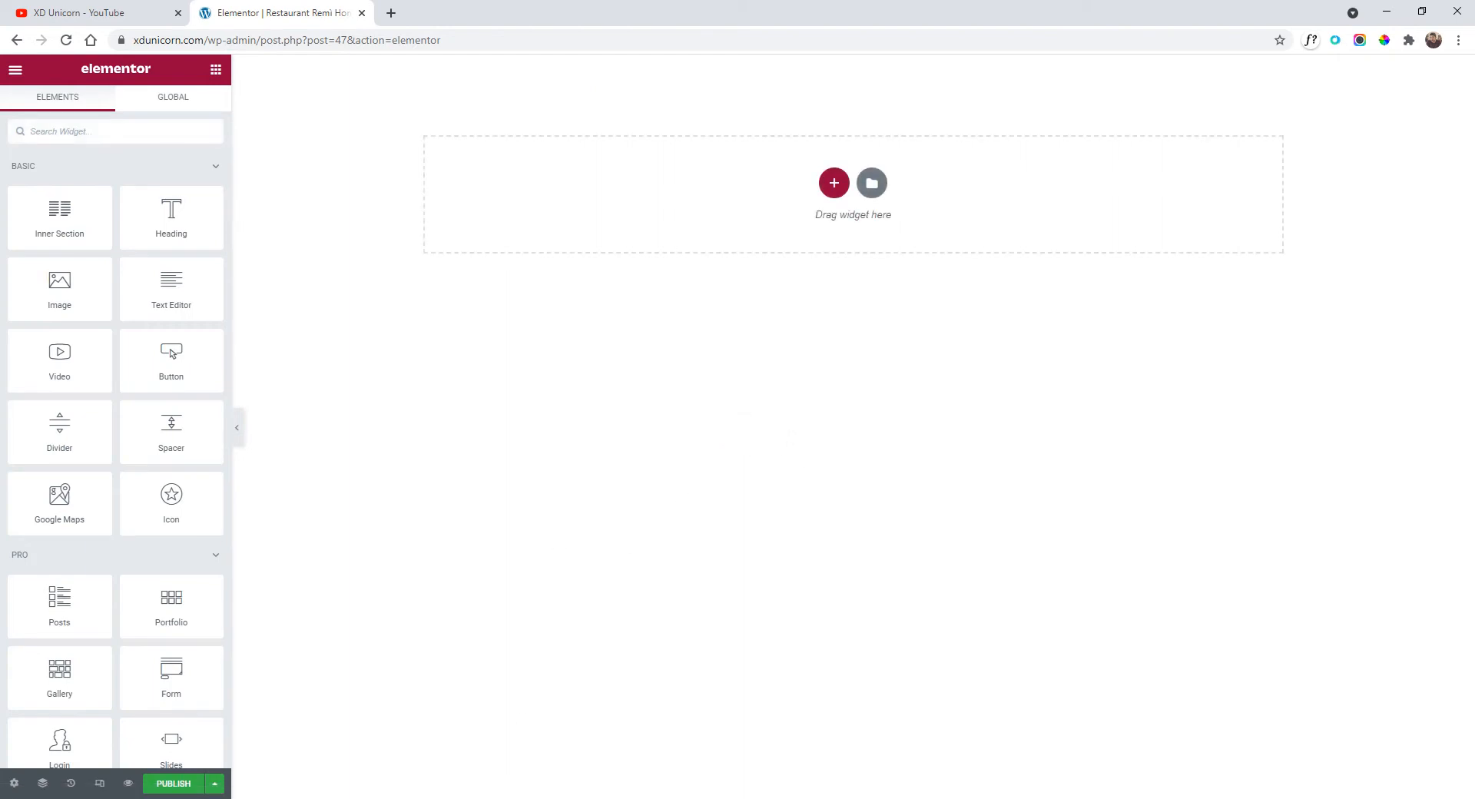
Look over the XD design for reference and return to the Elementor editor.
left_click(471, 798)
scroll(735, 254, "up", 2)
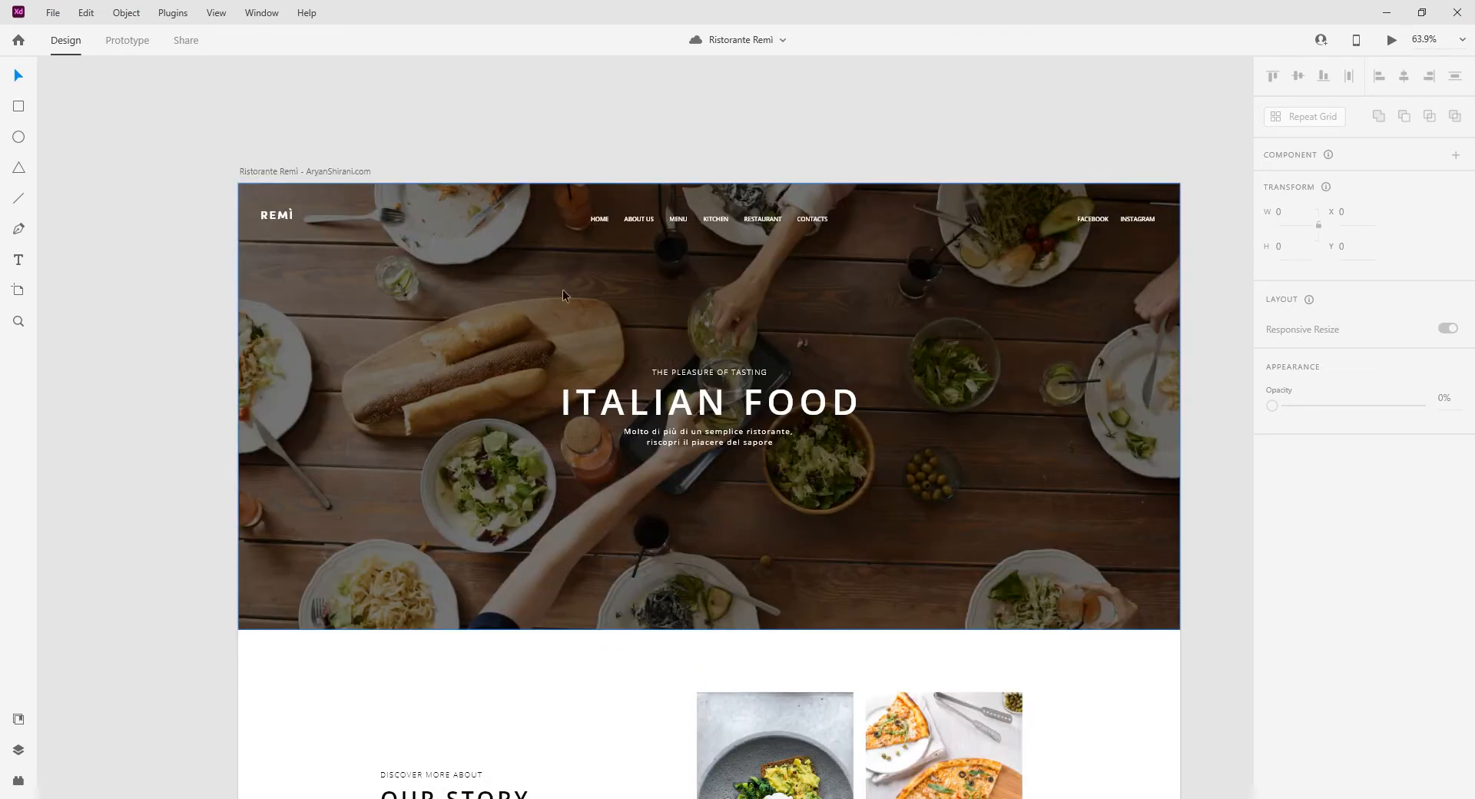
left_click(515, 734)
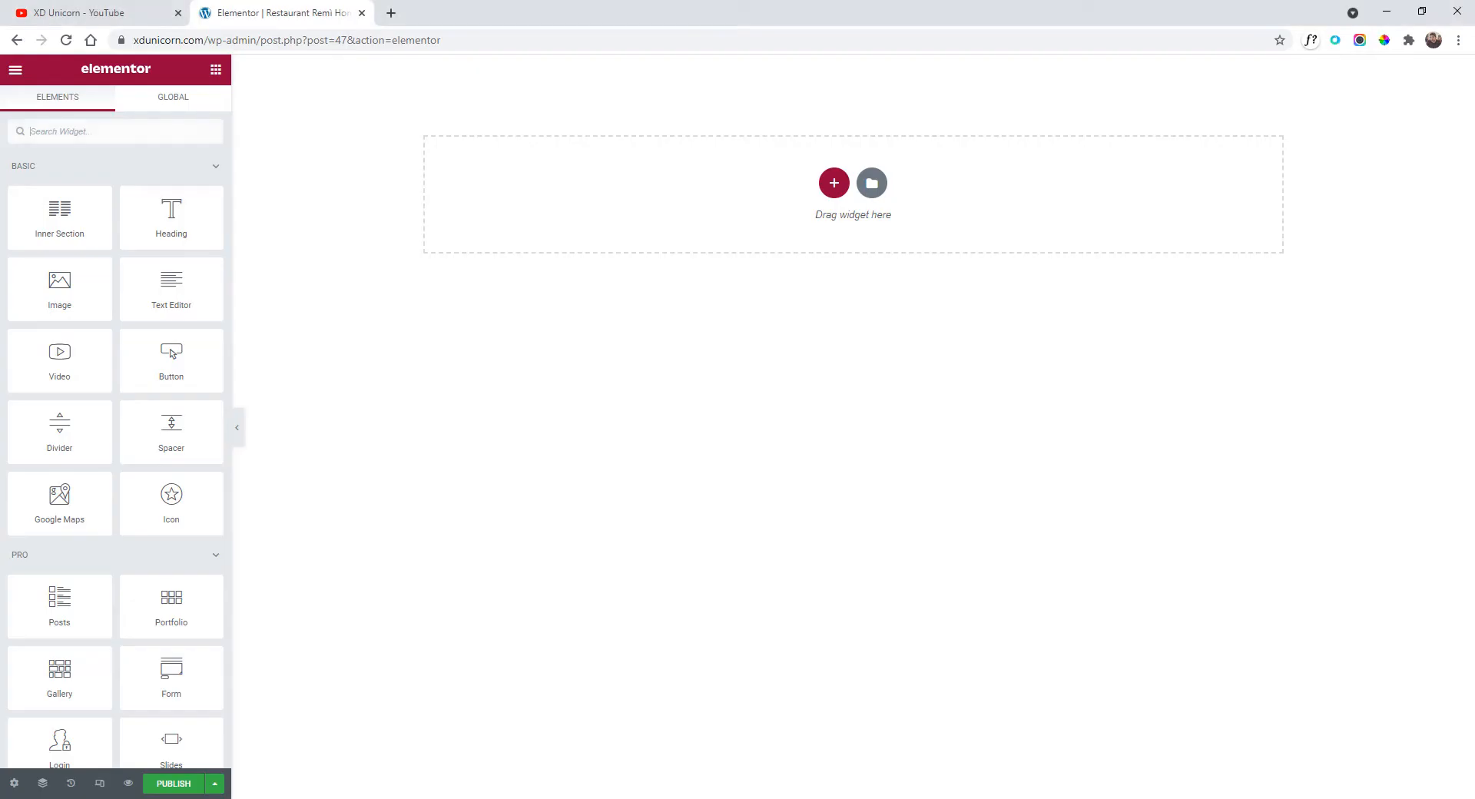
Add a single-column section with a minimum height of about 889 px.
left_click(836, 186)
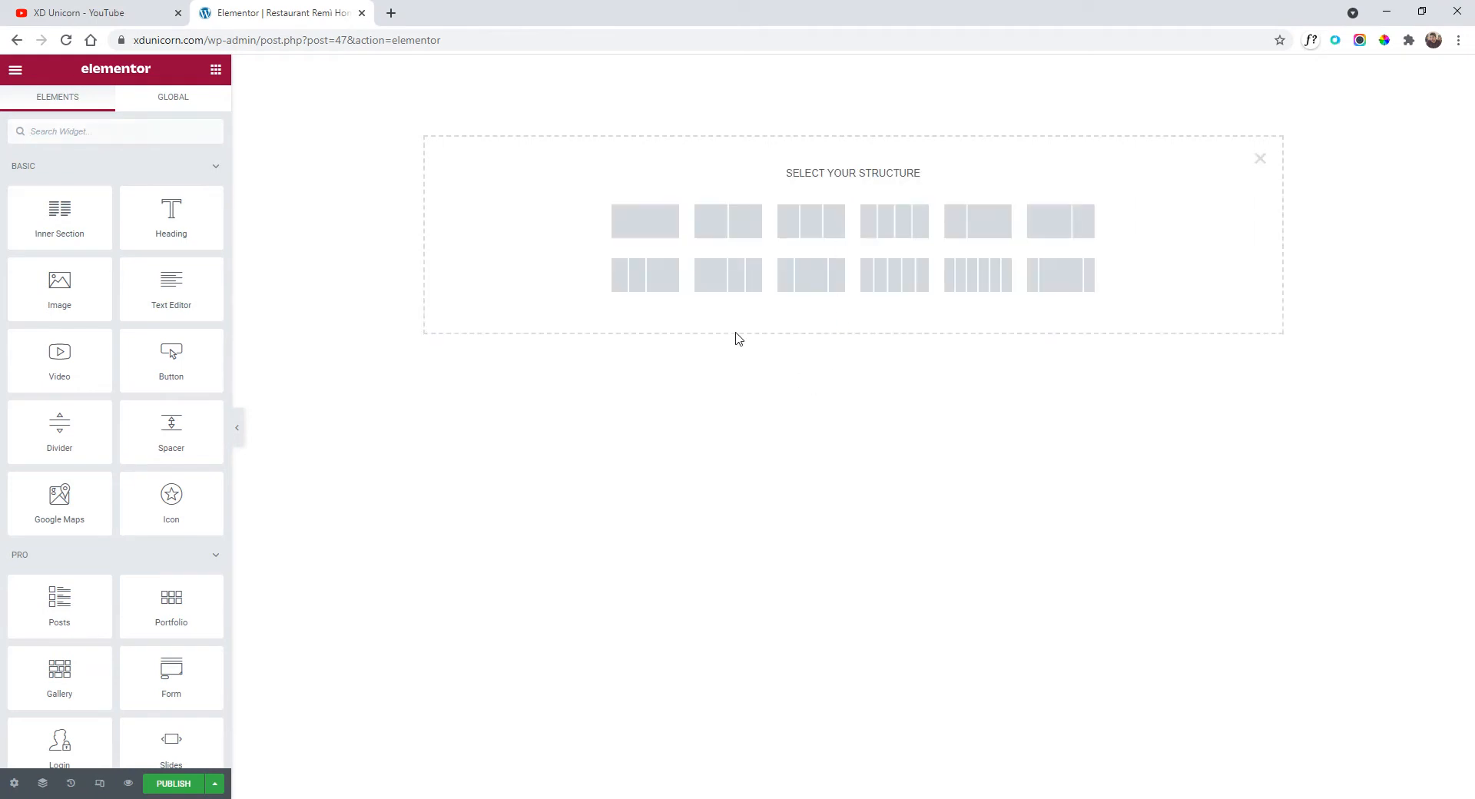
left_click(653, 240)
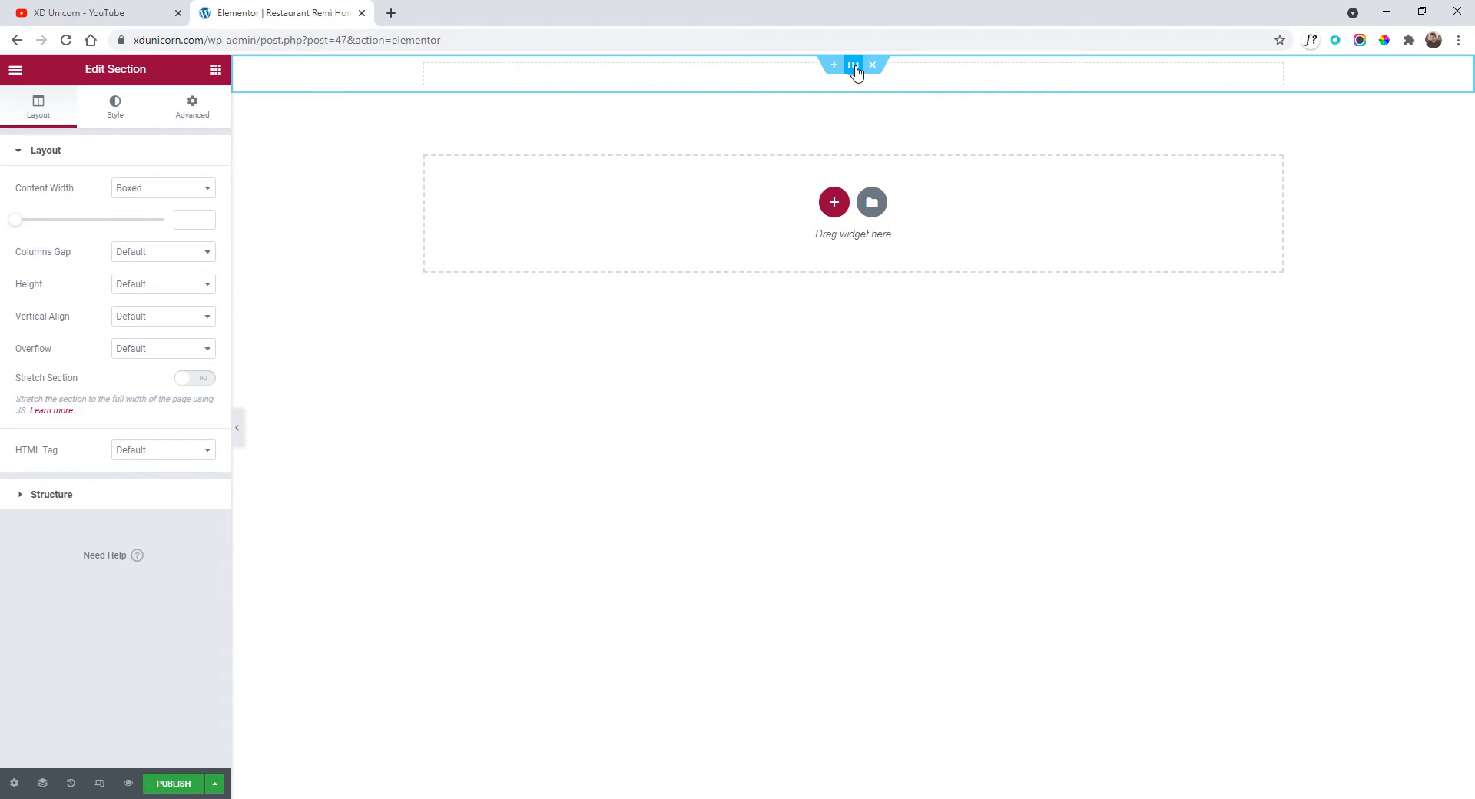
left_click(171, 286)
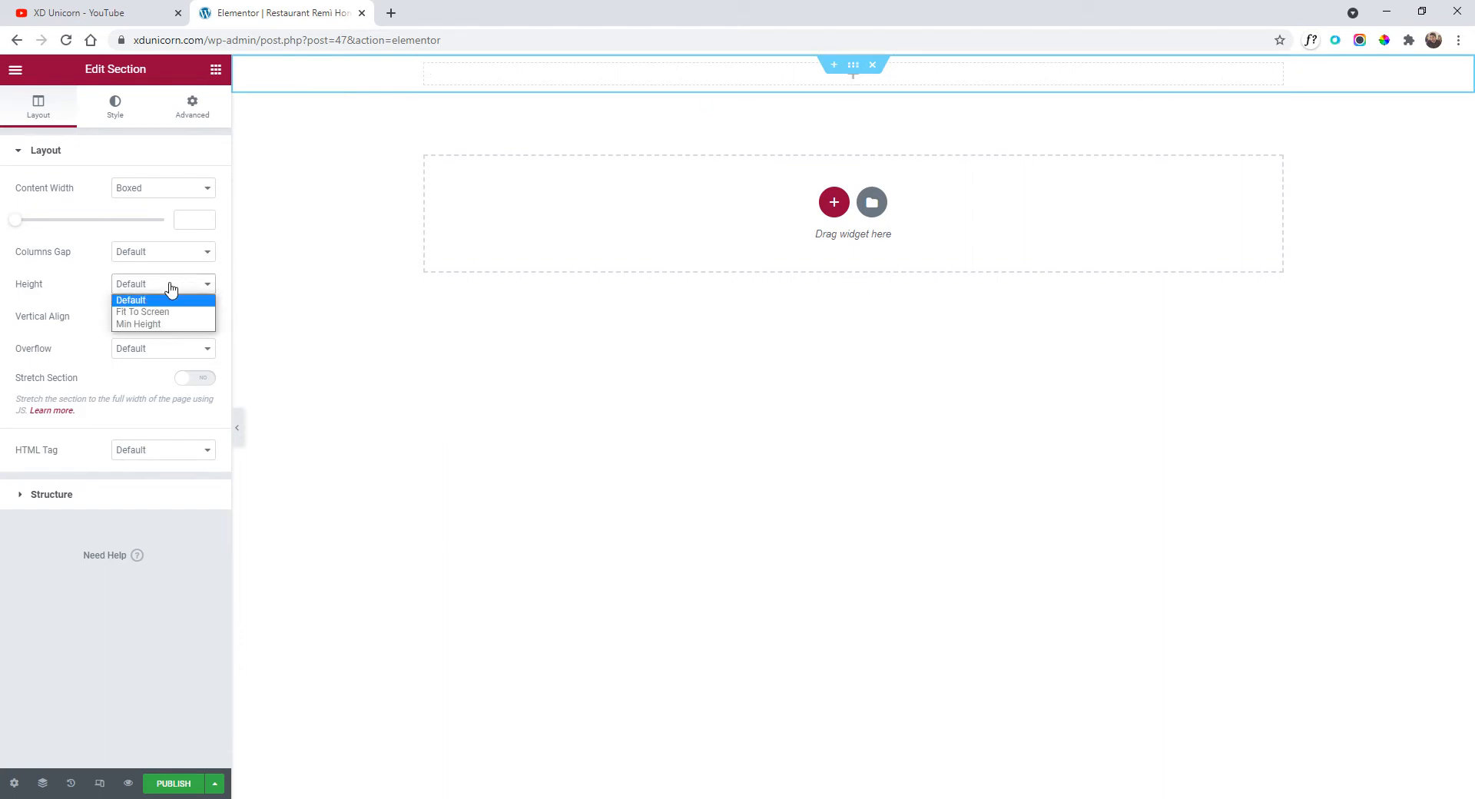
left_click(169, 325)
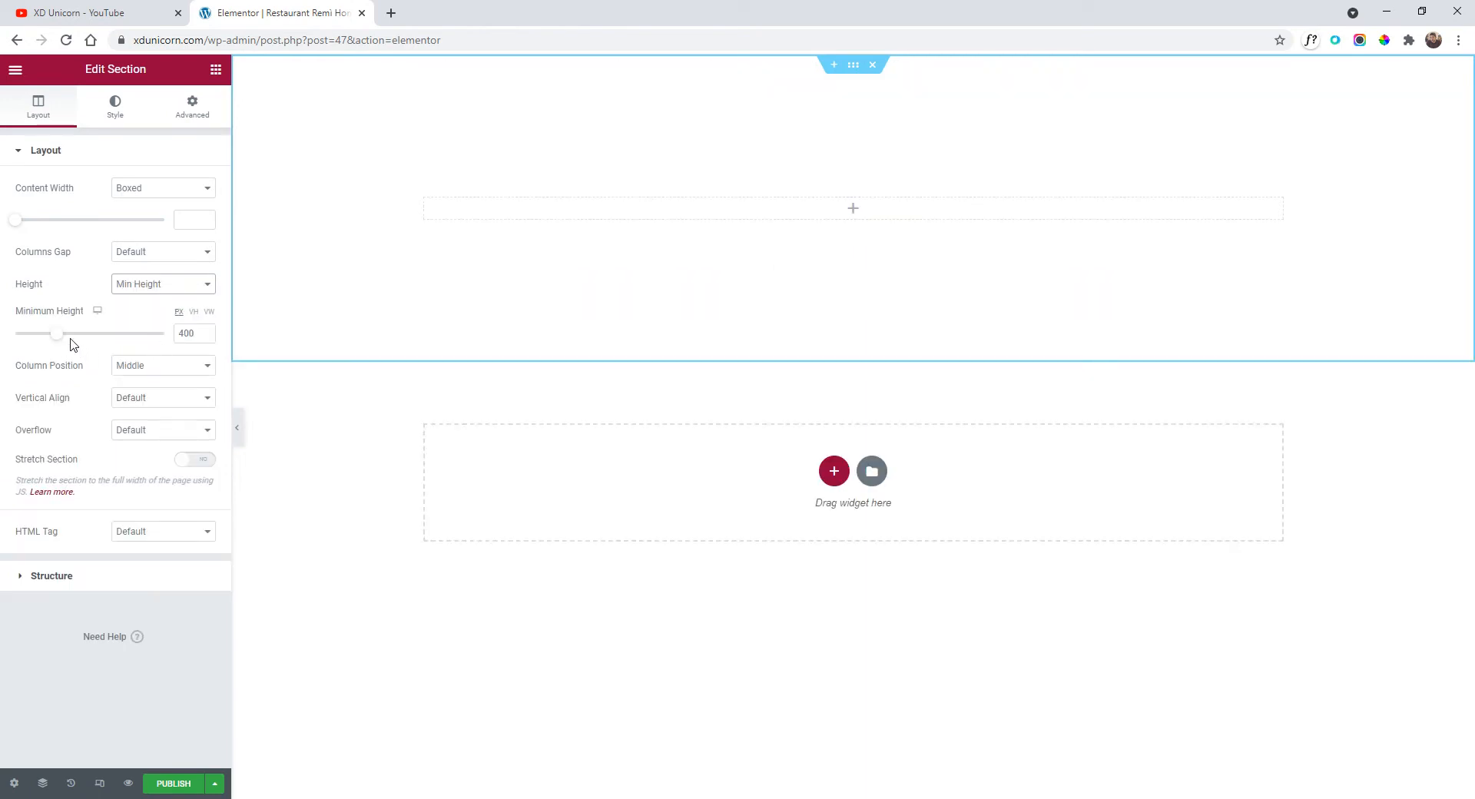
left_click_drag(59, 339, 110, 349)
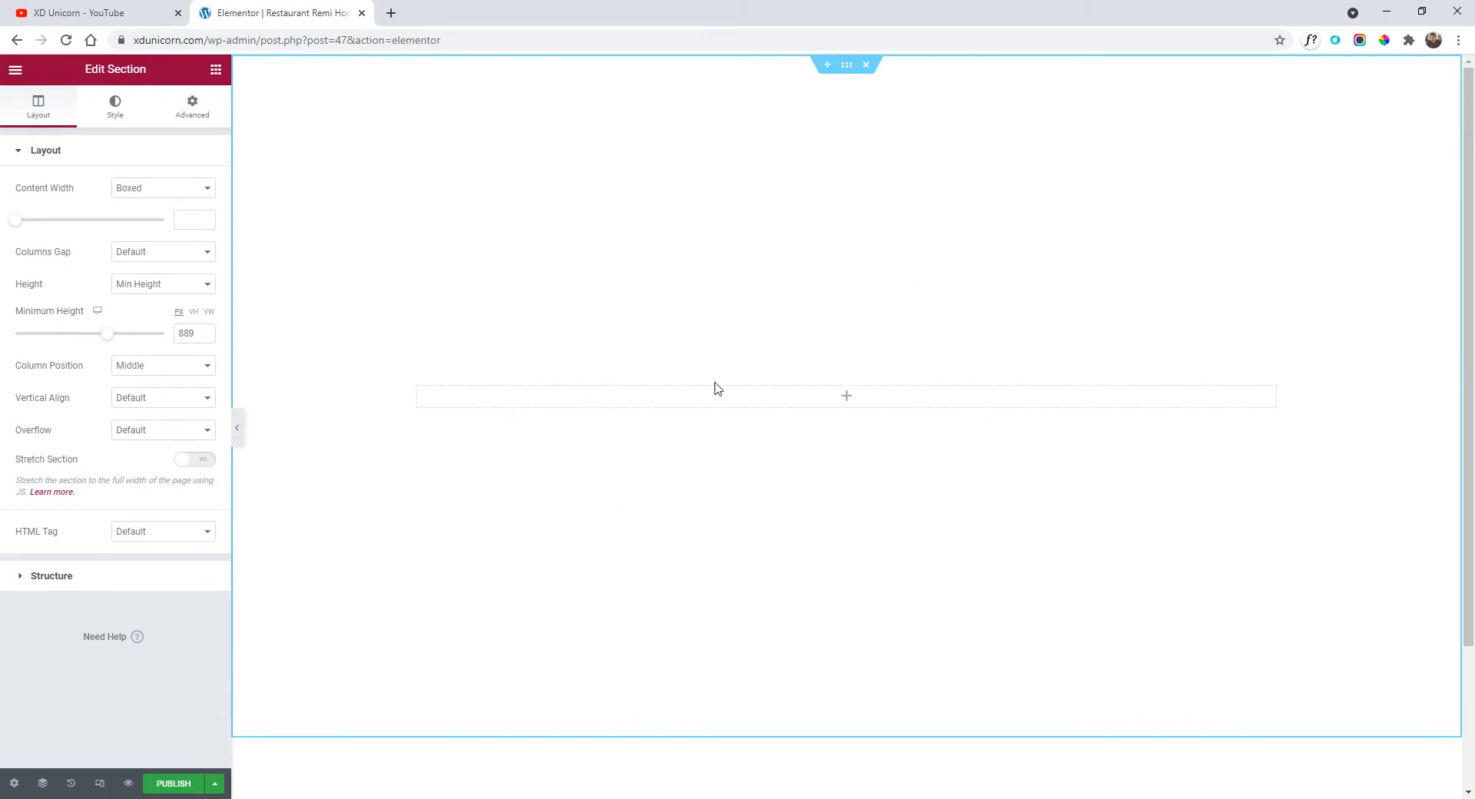
left_click(113, 106)
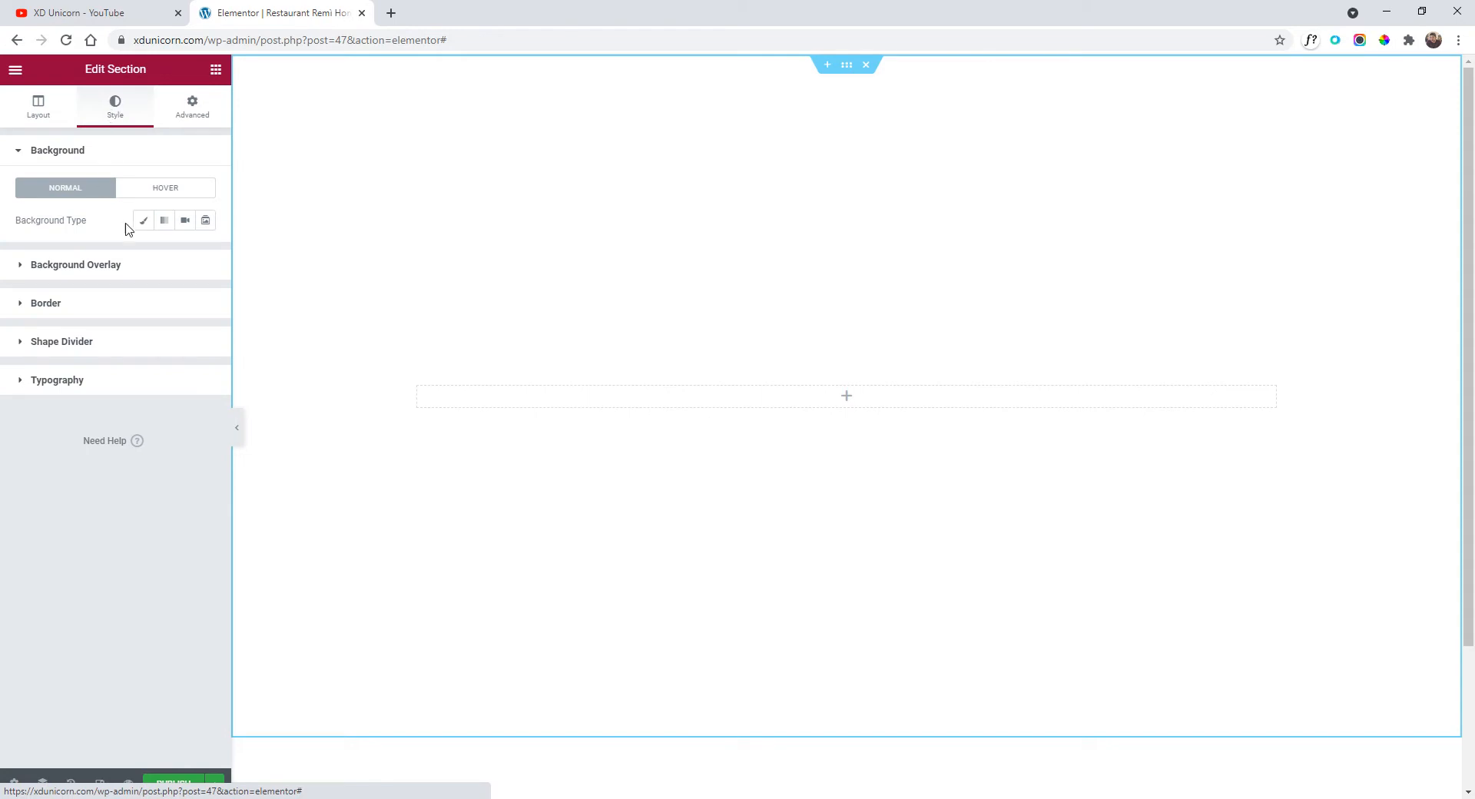
Set the section's classic background to the food-table photo uploaded from the desktop.
left_click(143, 220)
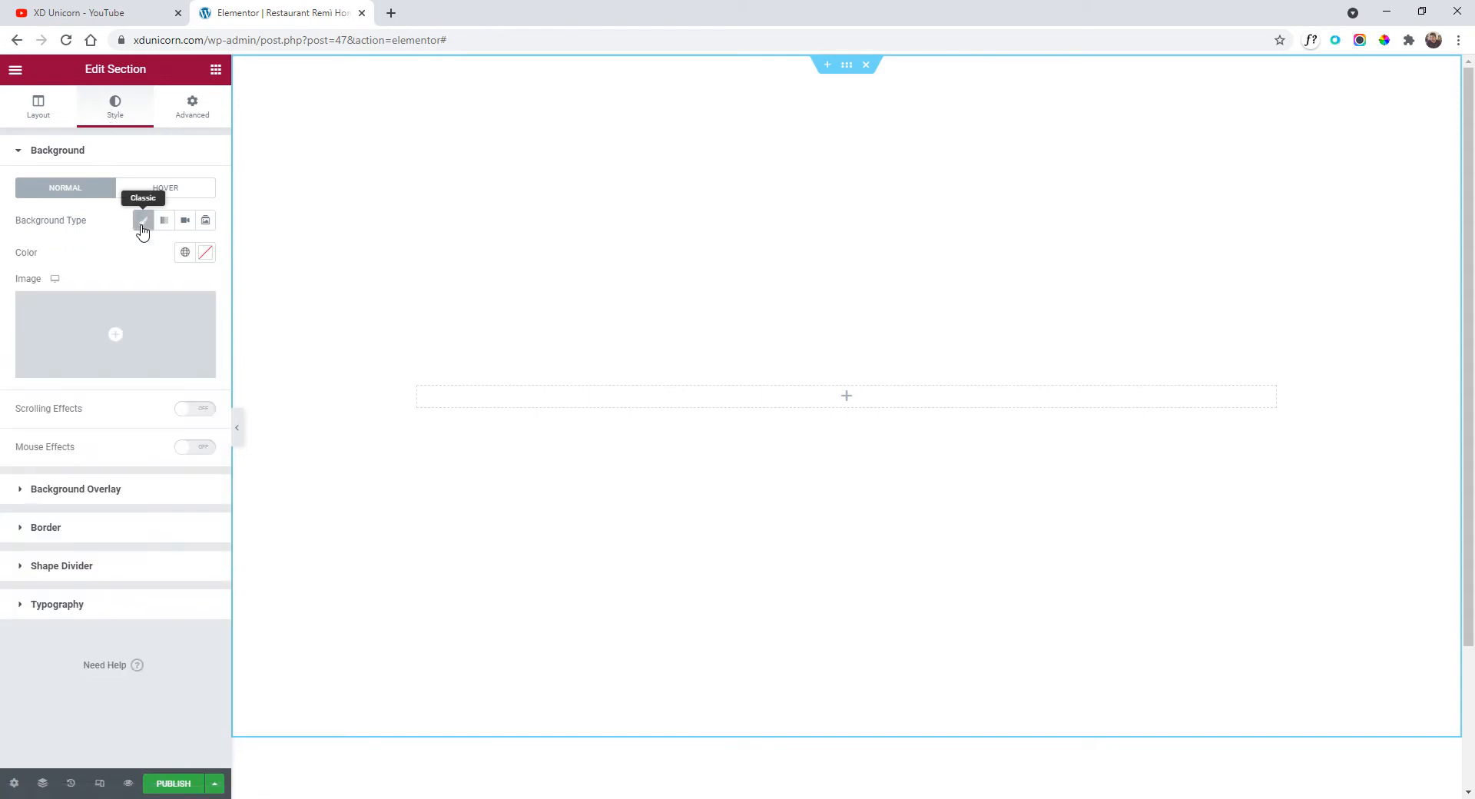
left_click(117, 330)
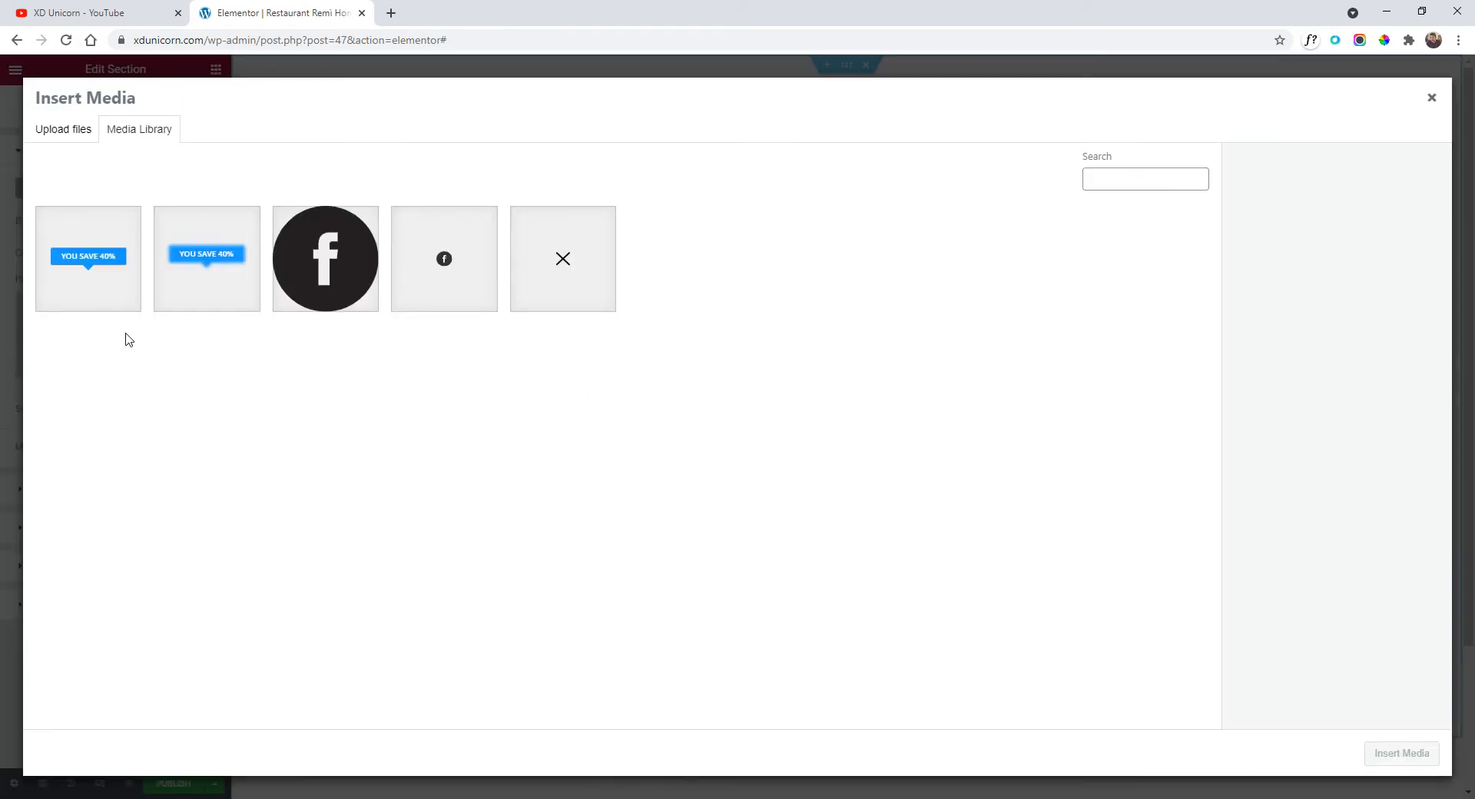
left_click(507, 798)
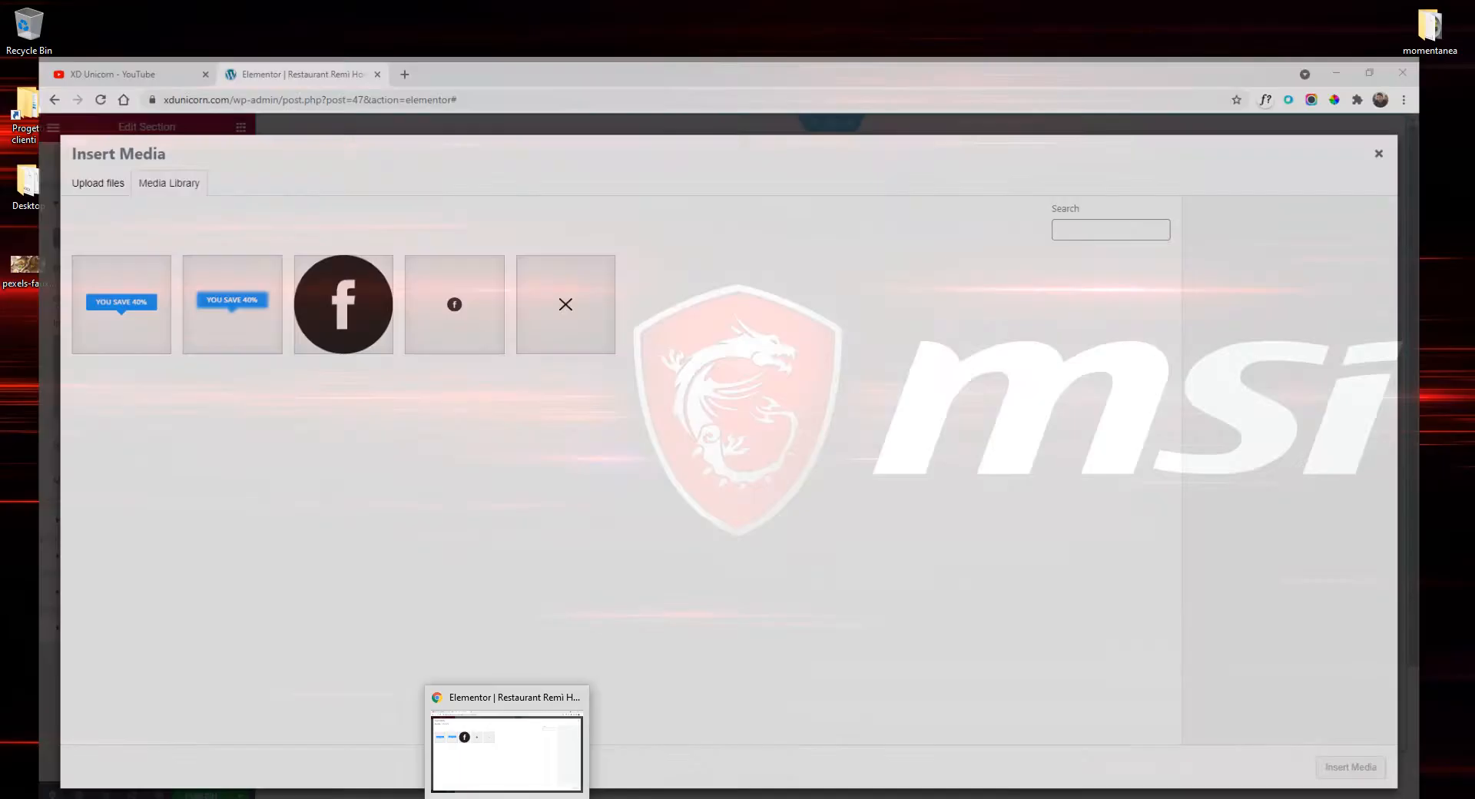
left_click_drag(44, 281, 511, 477)
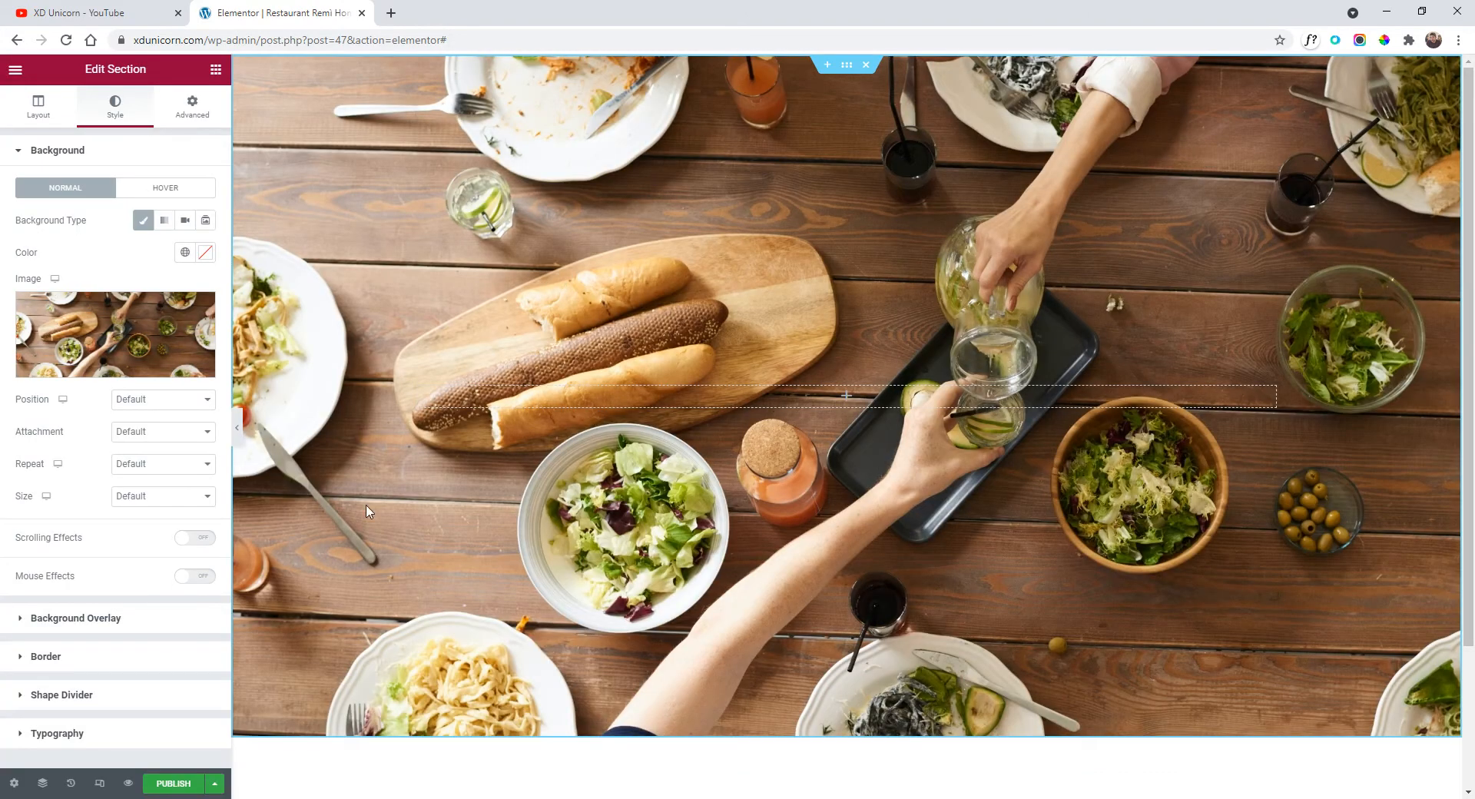
Add a black classic background overlay at 0.6 opacity.
left_click(156, 619)
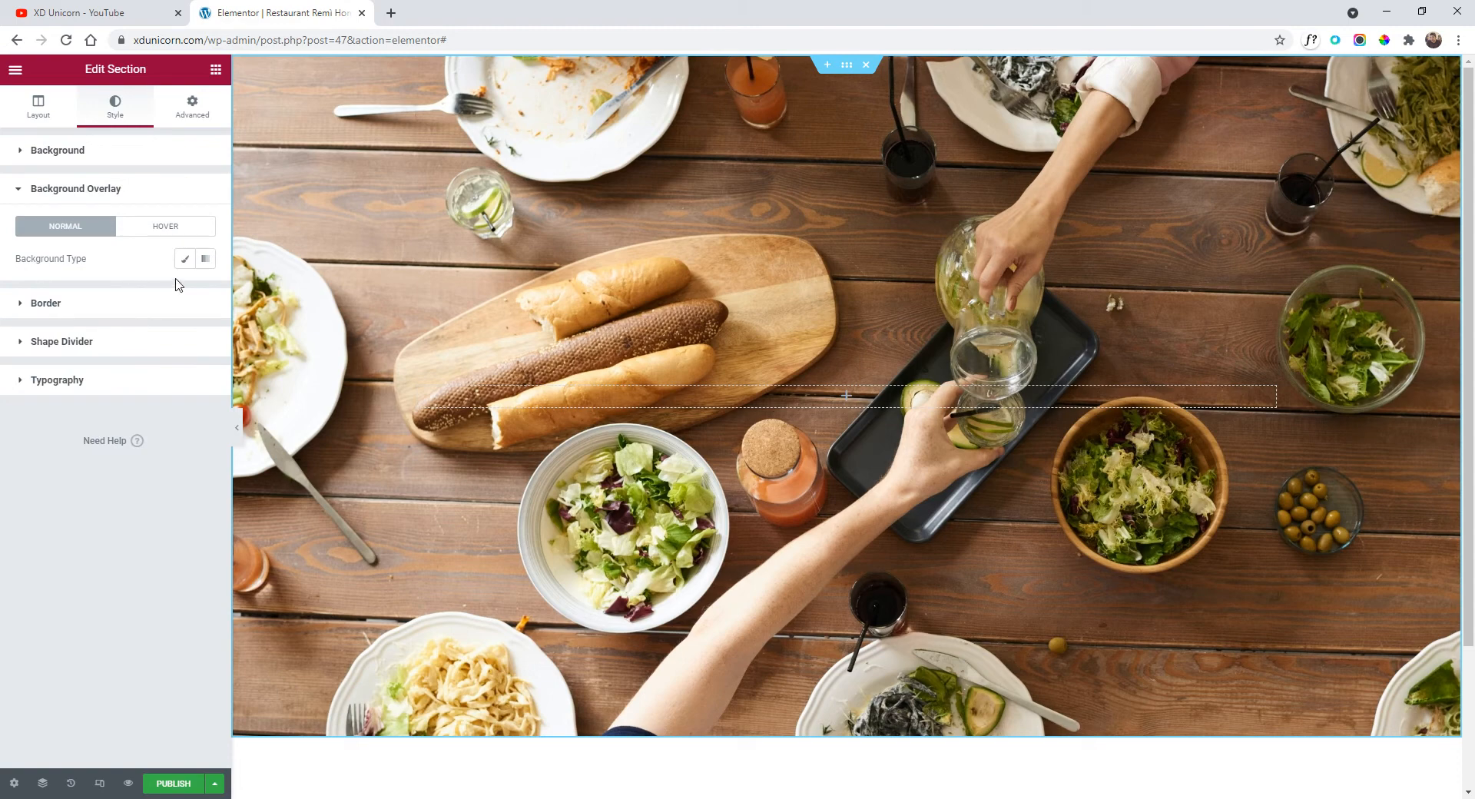
left_click(184, 259)
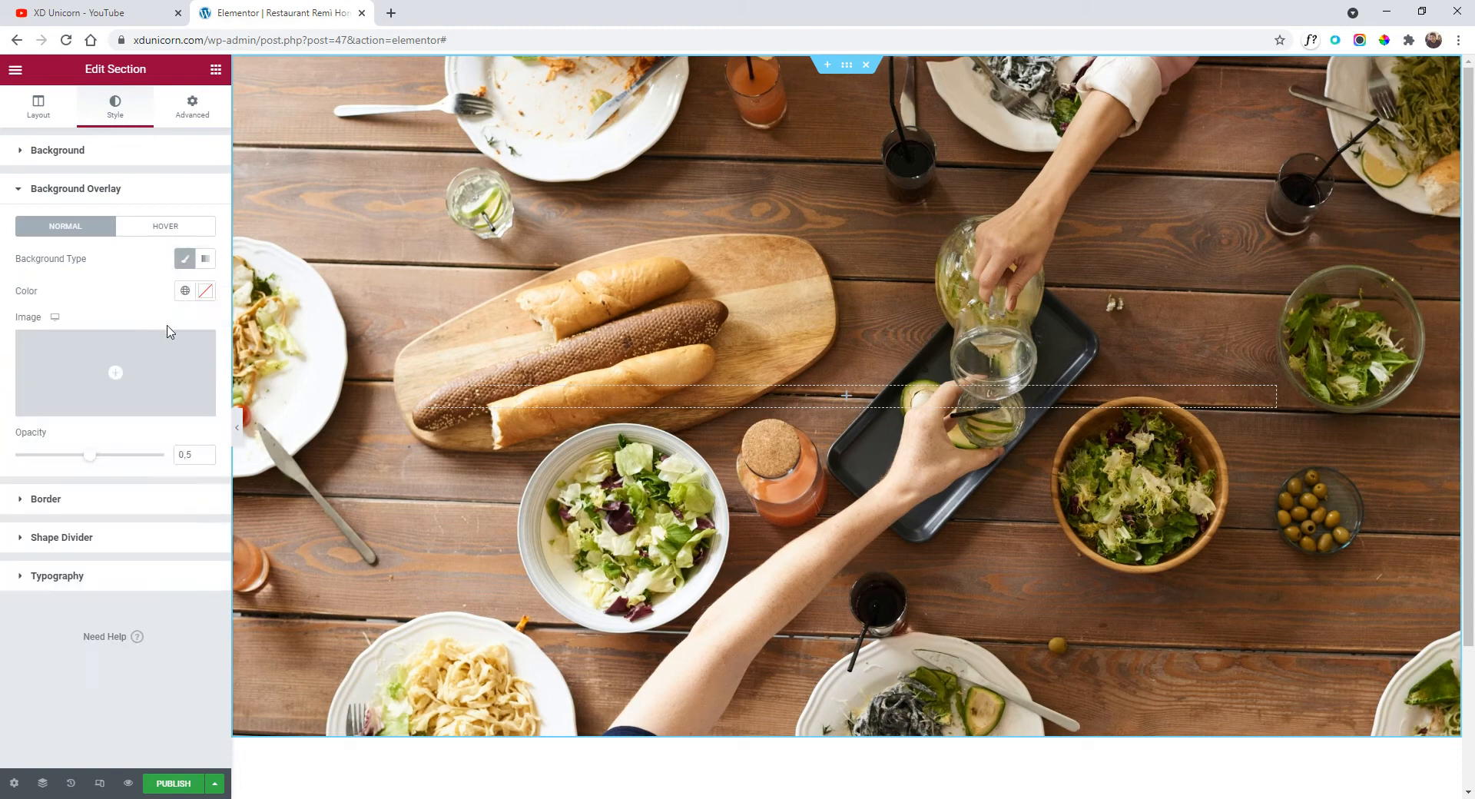
left_click(205, 291)
left_click_drag(92, 434, 13, 509)
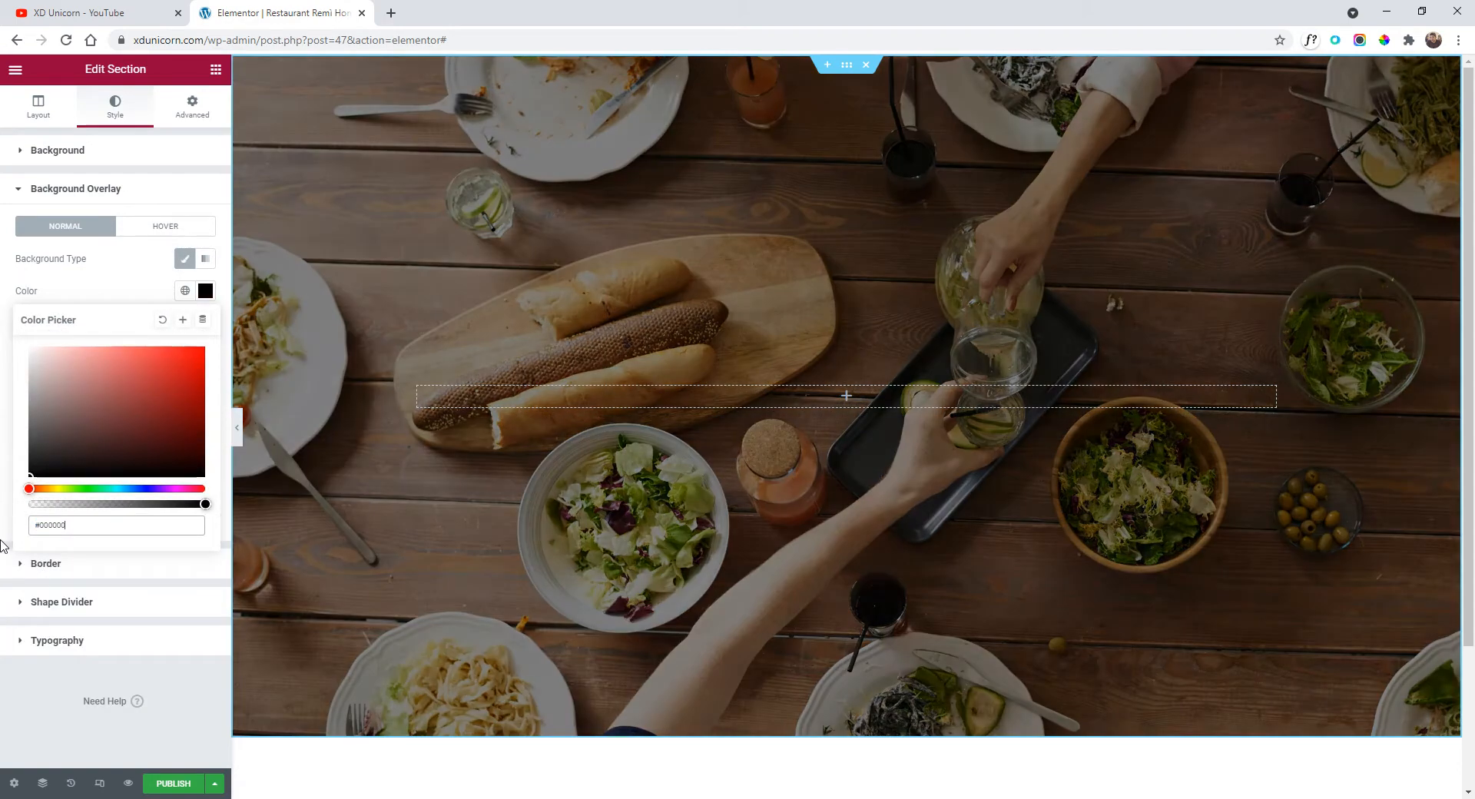
left_click(137, 281)
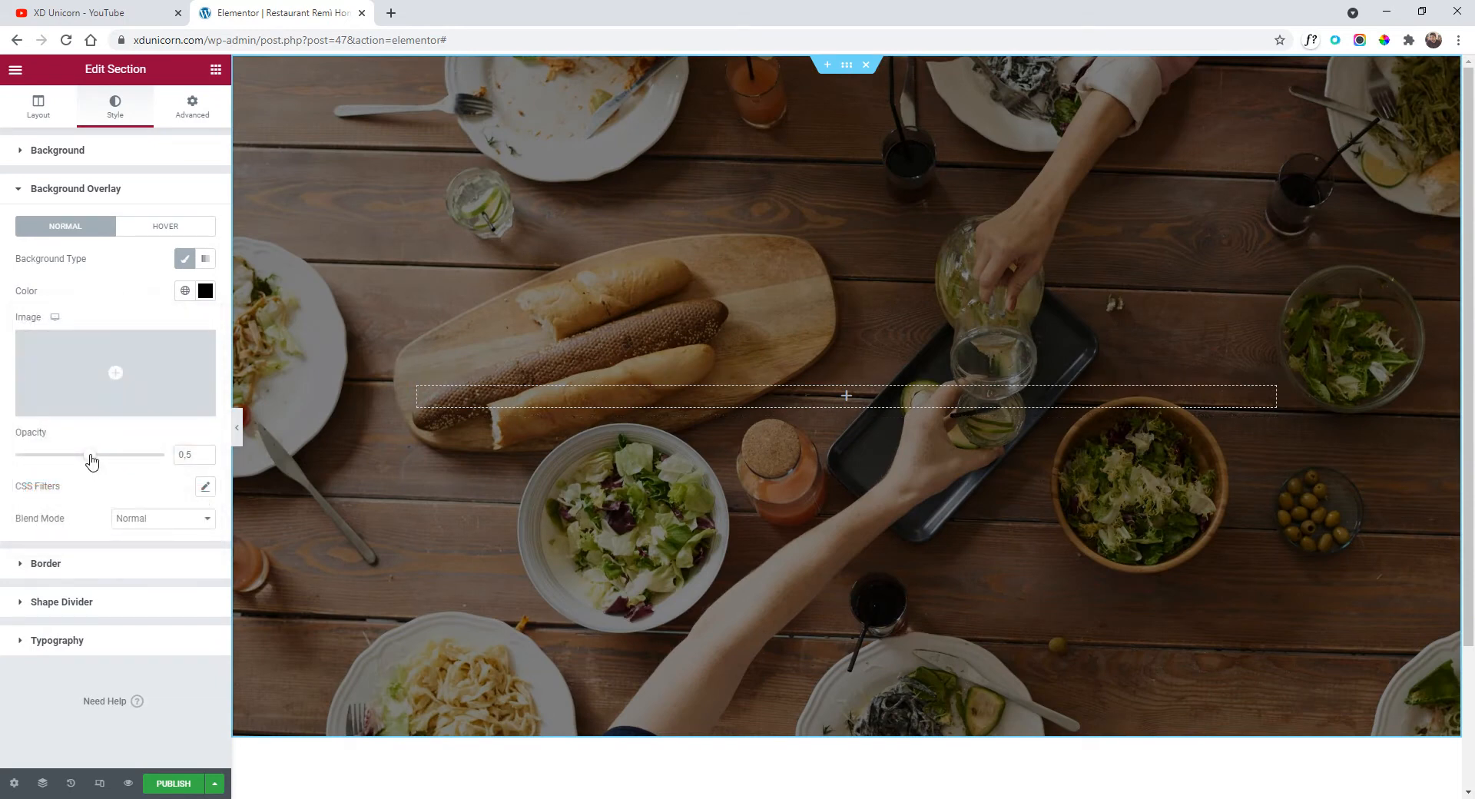
left_click_drag(93, 459, 106, 461)
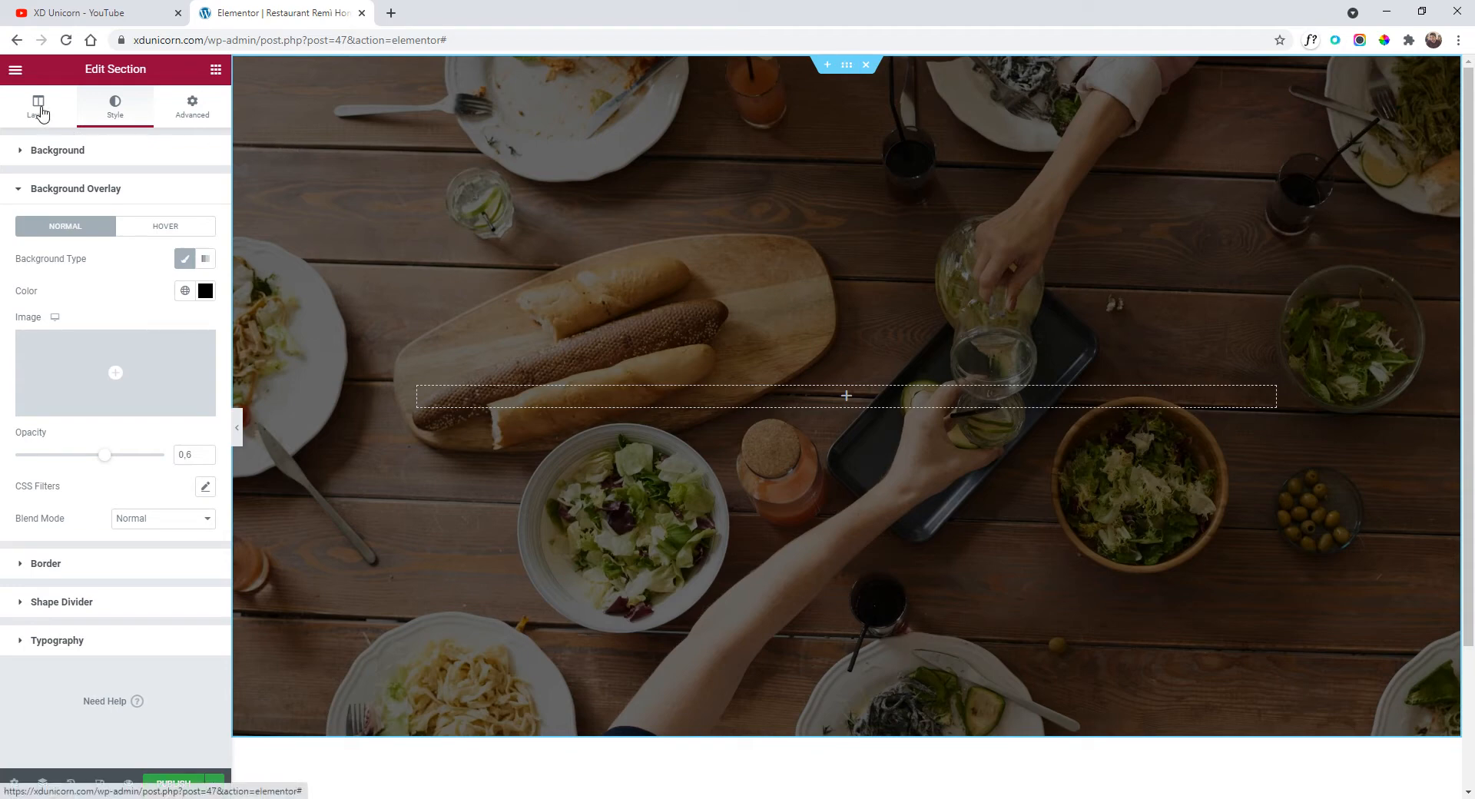
Set the section's column position to Stretch.
left_click(40, 108)
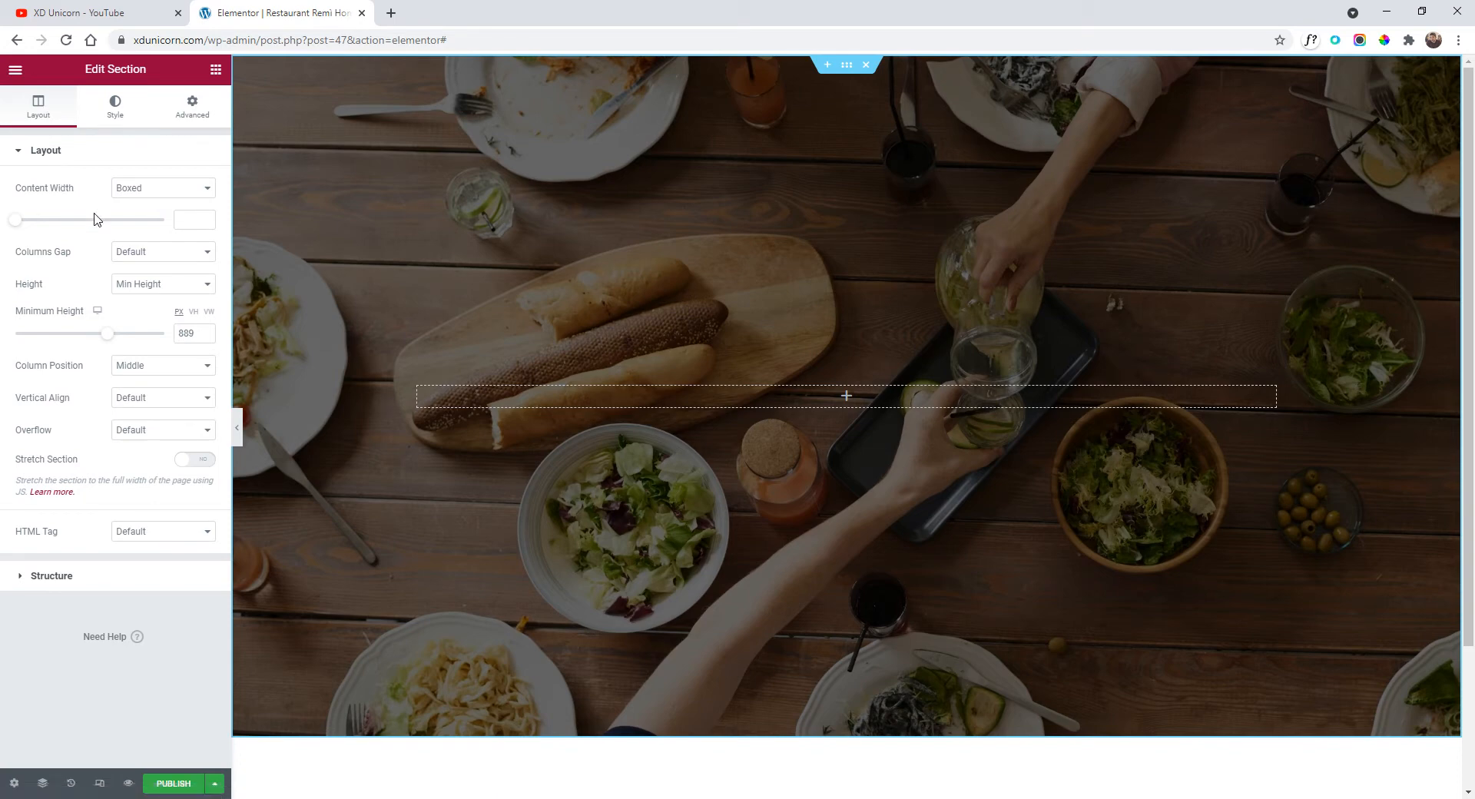
left_click(147, 368)
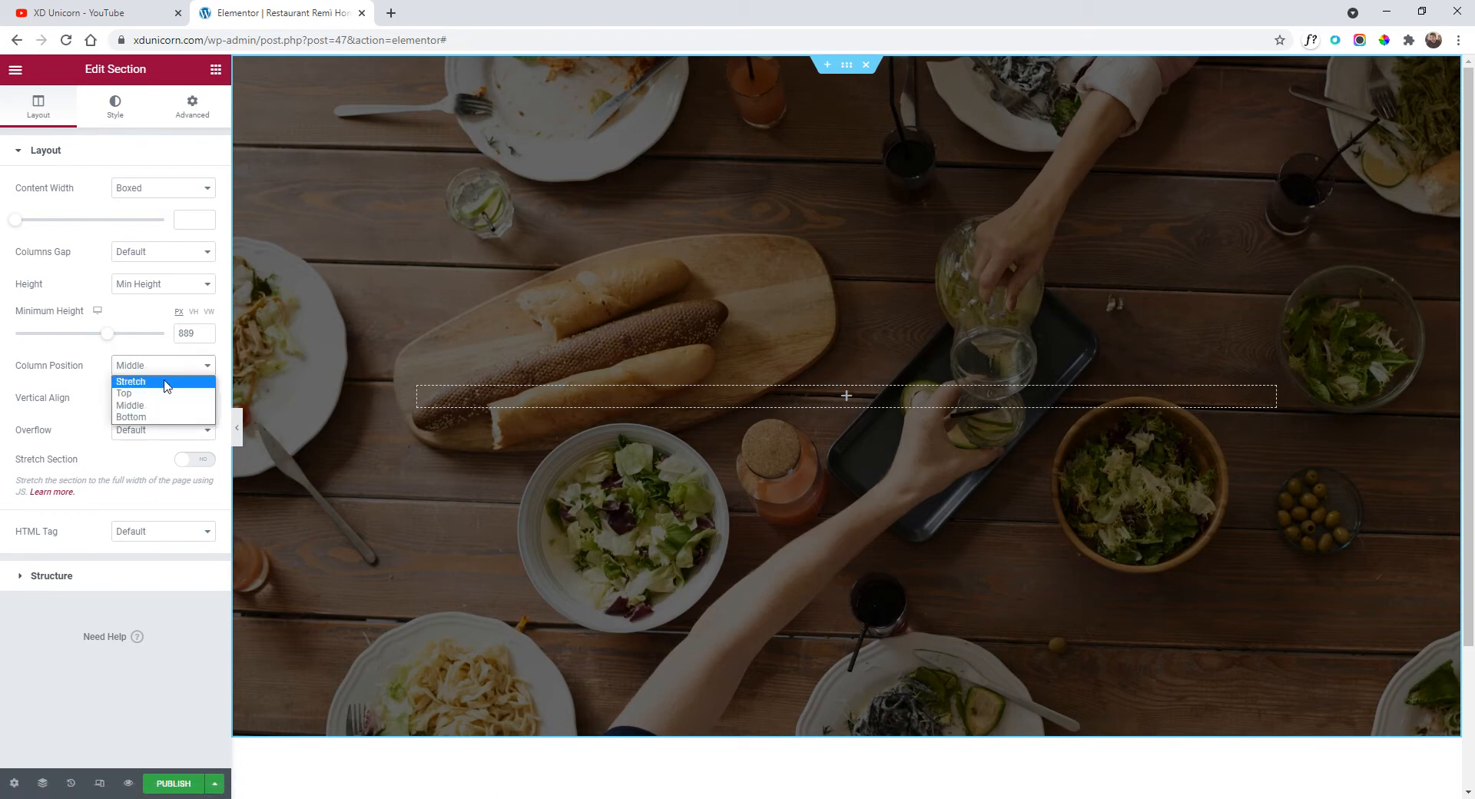
left_click(164, 382)
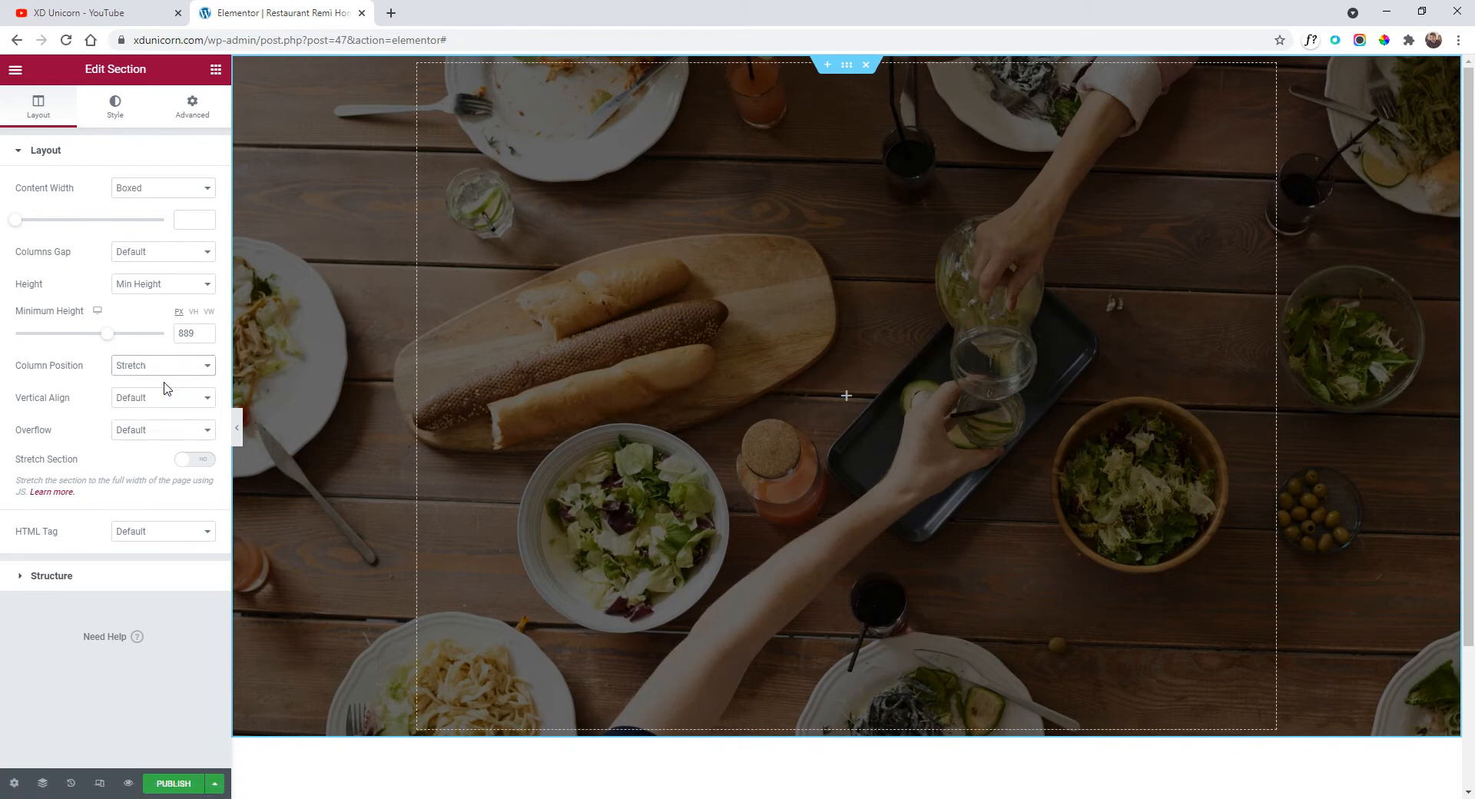
left_click(15, 69)
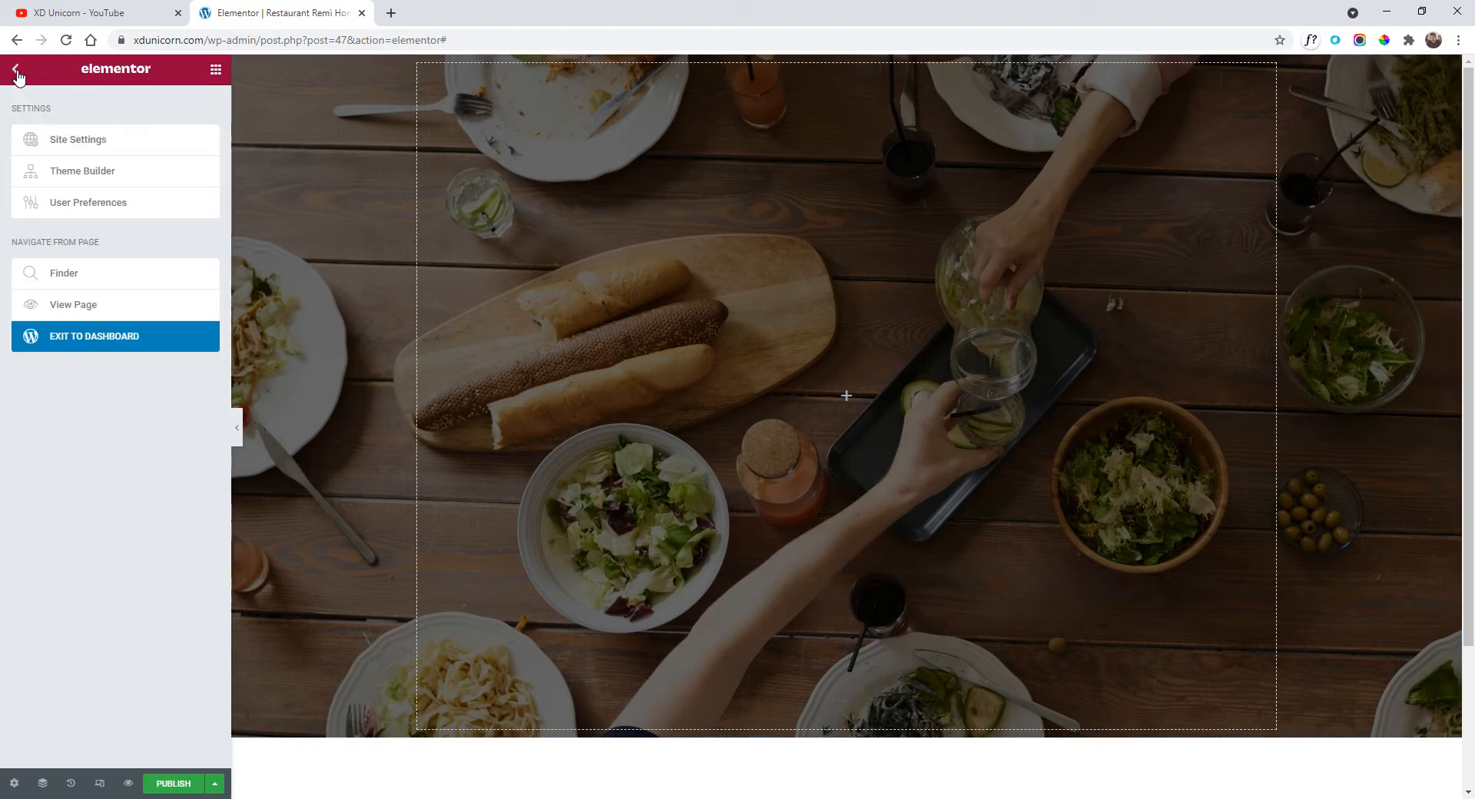
left_click(15, 69)
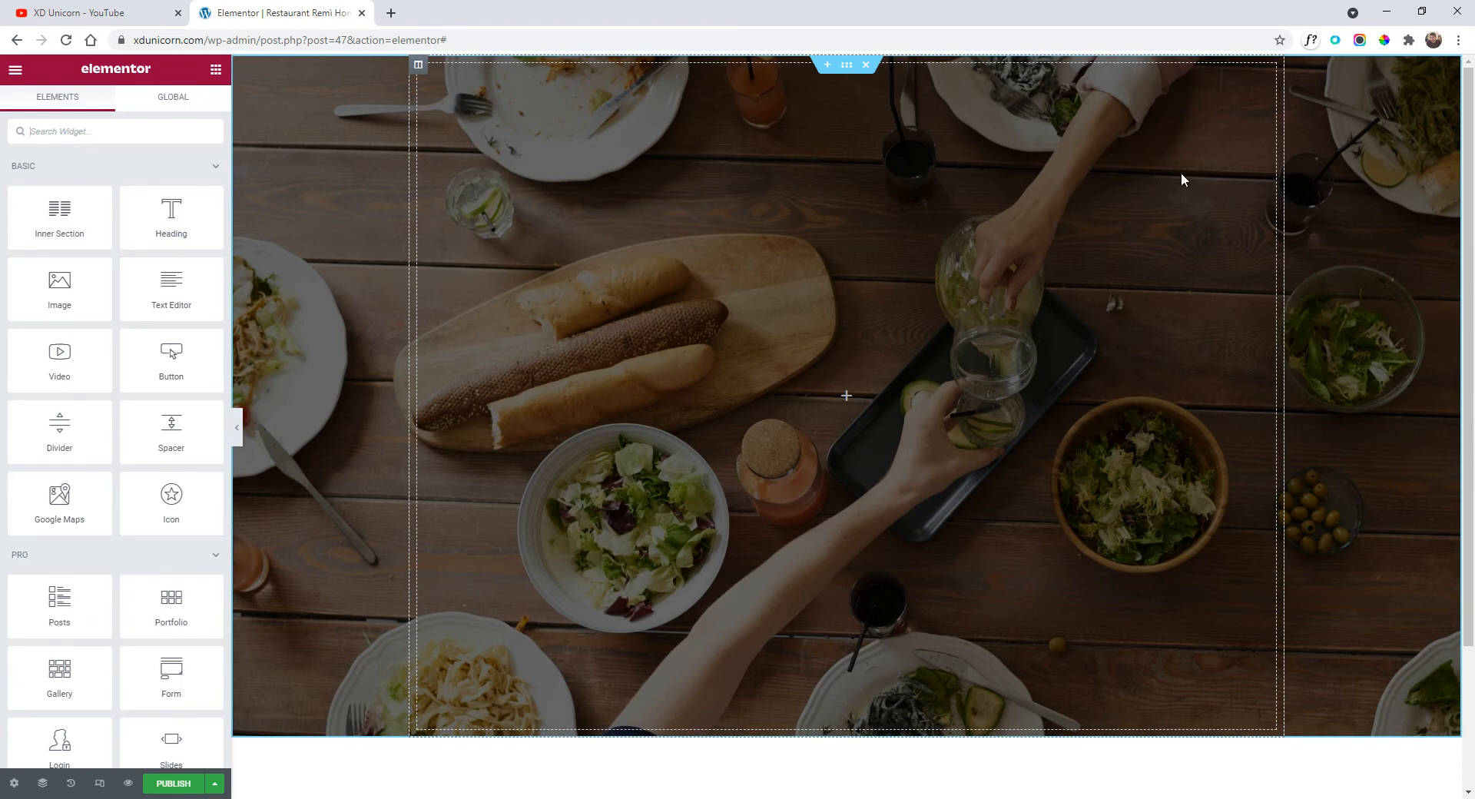
Set the hero section's content width to Full Width.
left_click(847, 66)
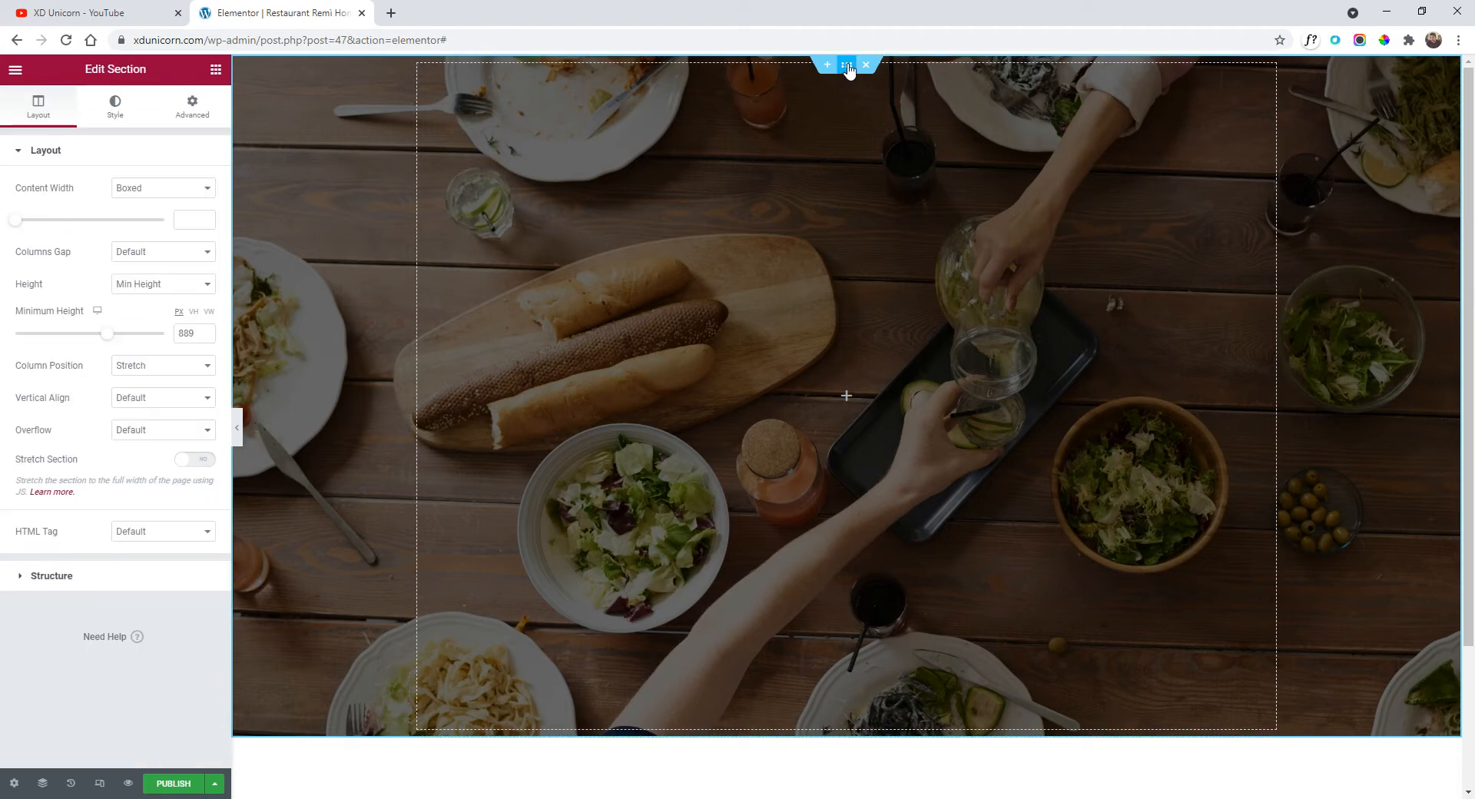
left_click(144, 187)
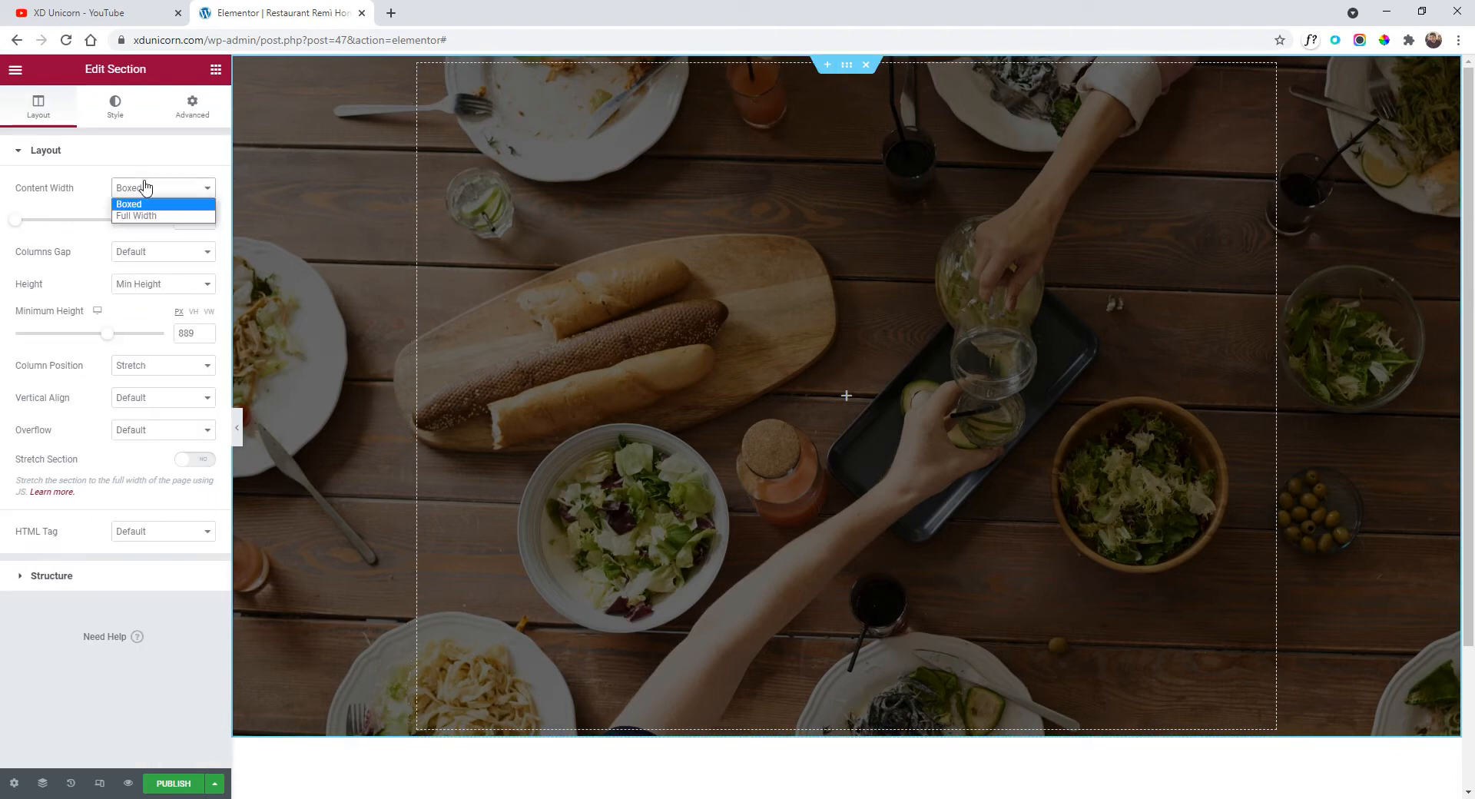
left_click(146, 216)
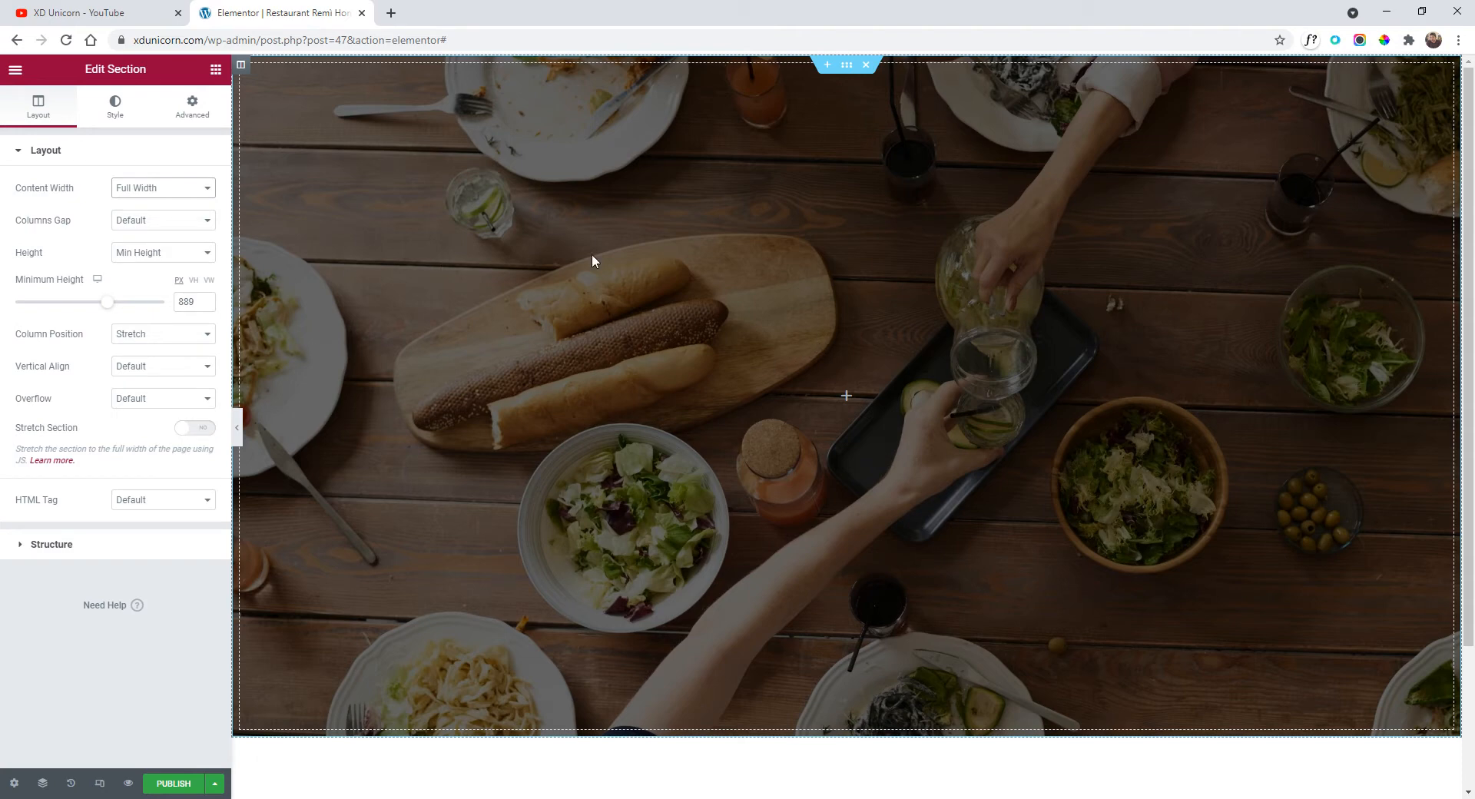
left_click(15, 70)
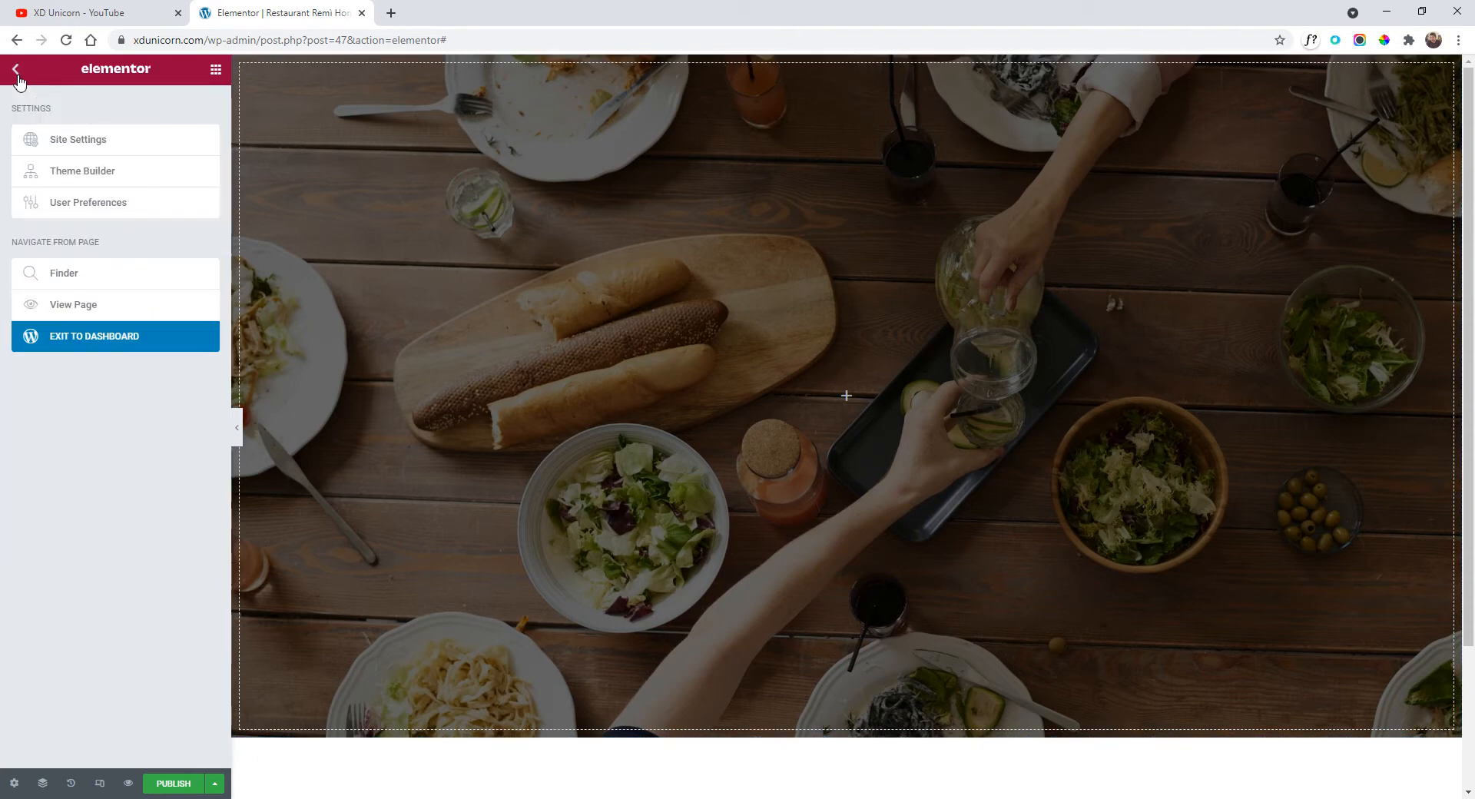
left_click(16, 71)
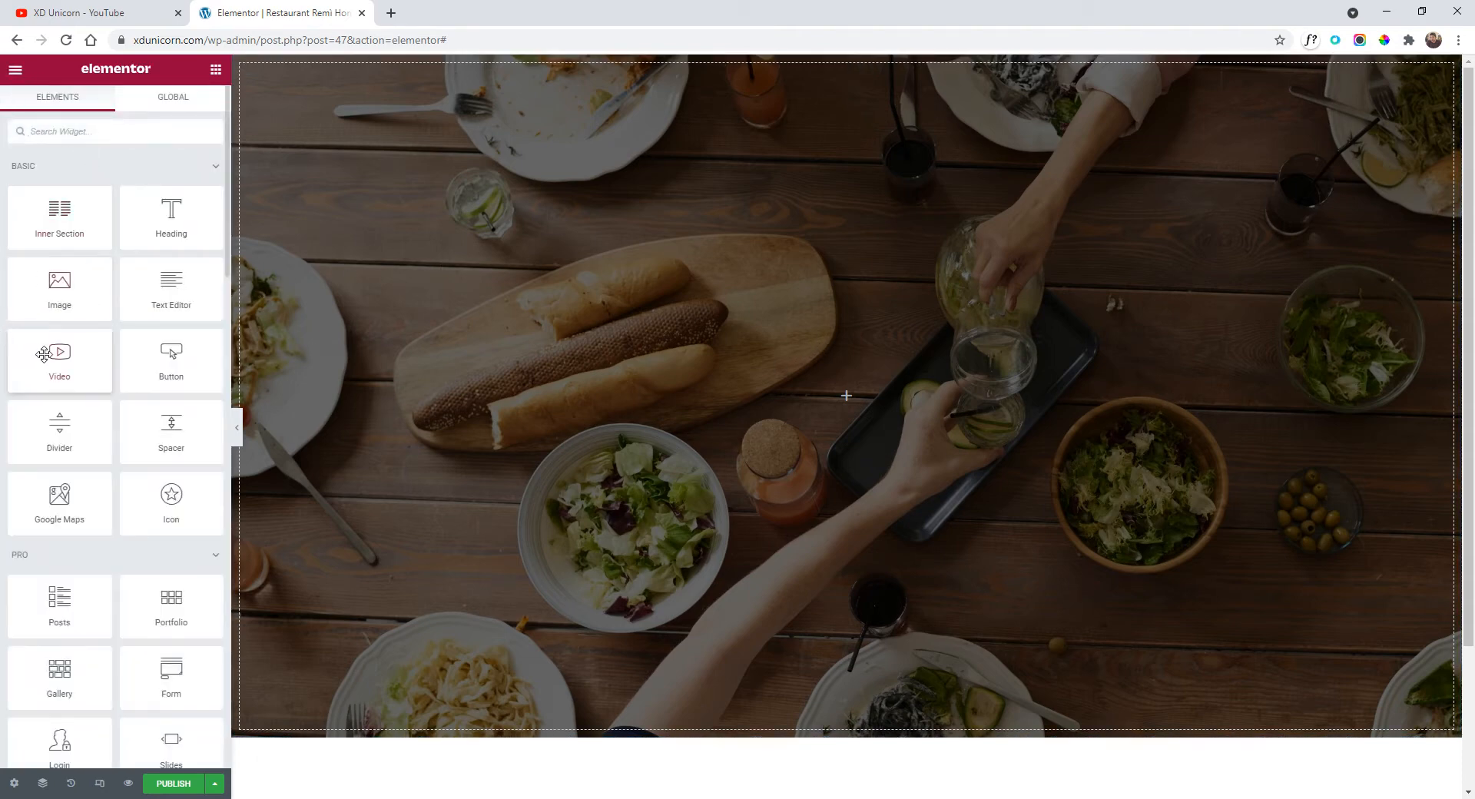
Add an inner section to the top of the hero and duplicate a column to make three.
mouse_move(59, 294)
left_mouse_down()
mouse_move(394, 289)
mouse_move(112, 259)
mouse_move(57, 291)
left_mouse_up()
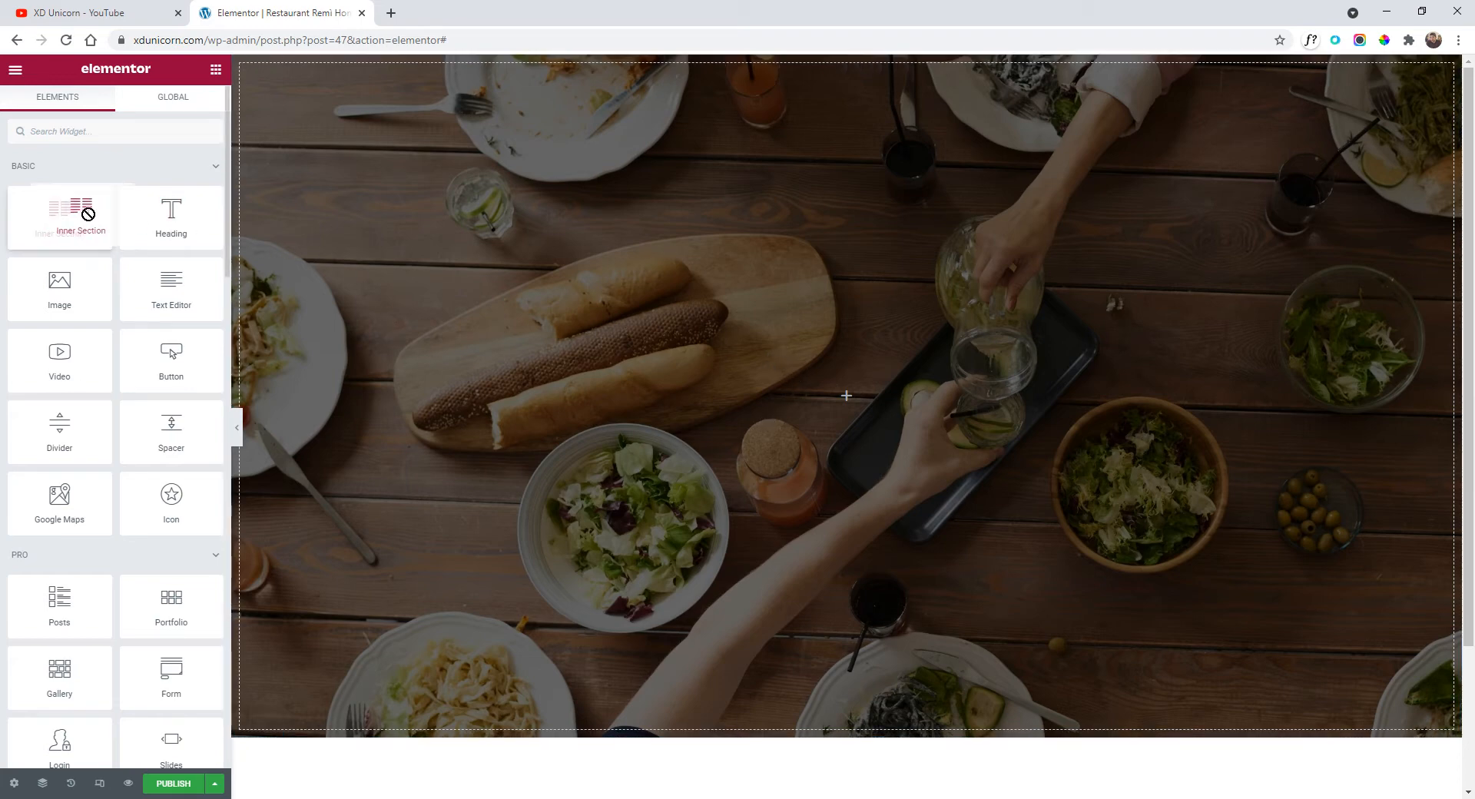
left_click_drag(66, 216, 783, 297)
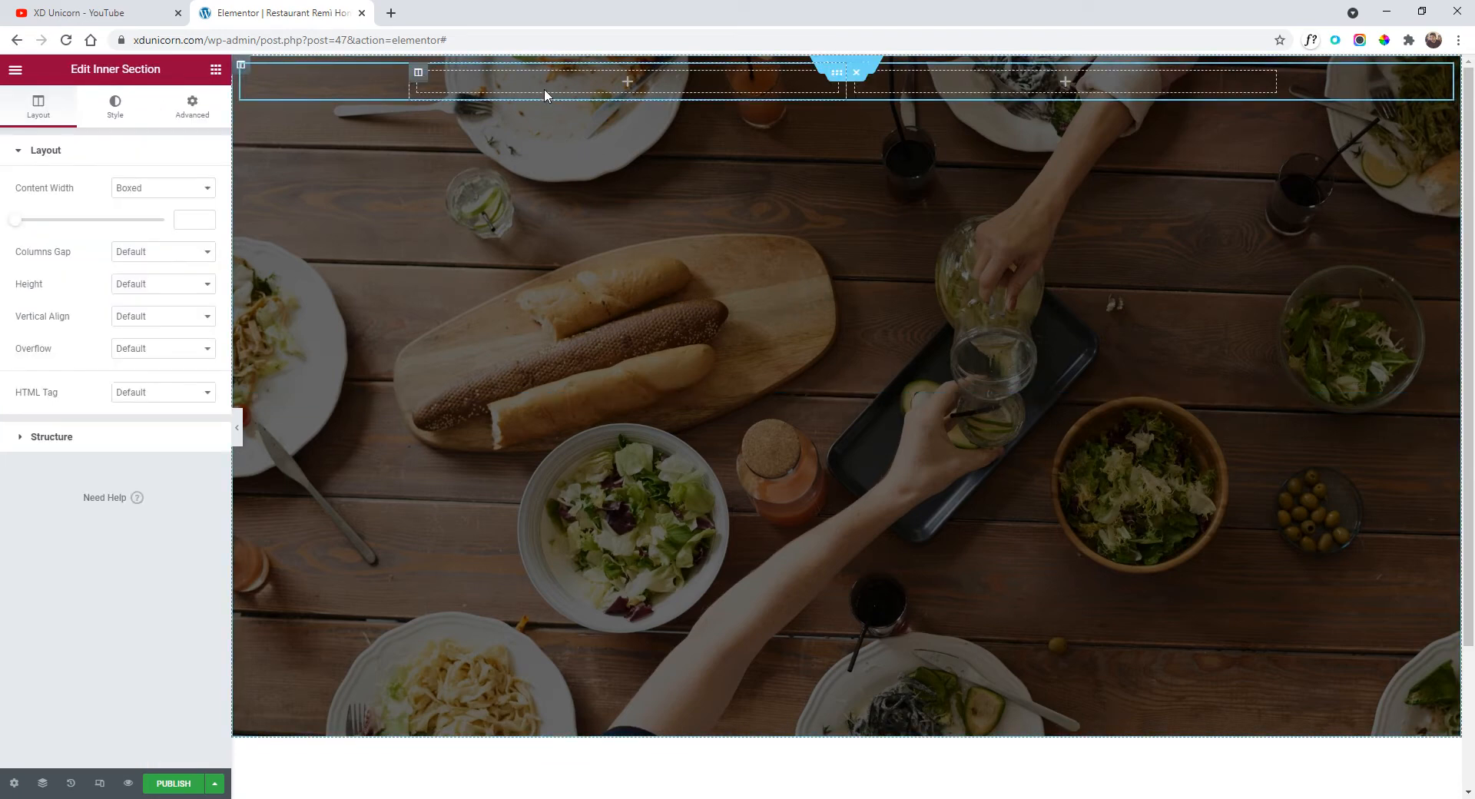
right_click(419, 74)
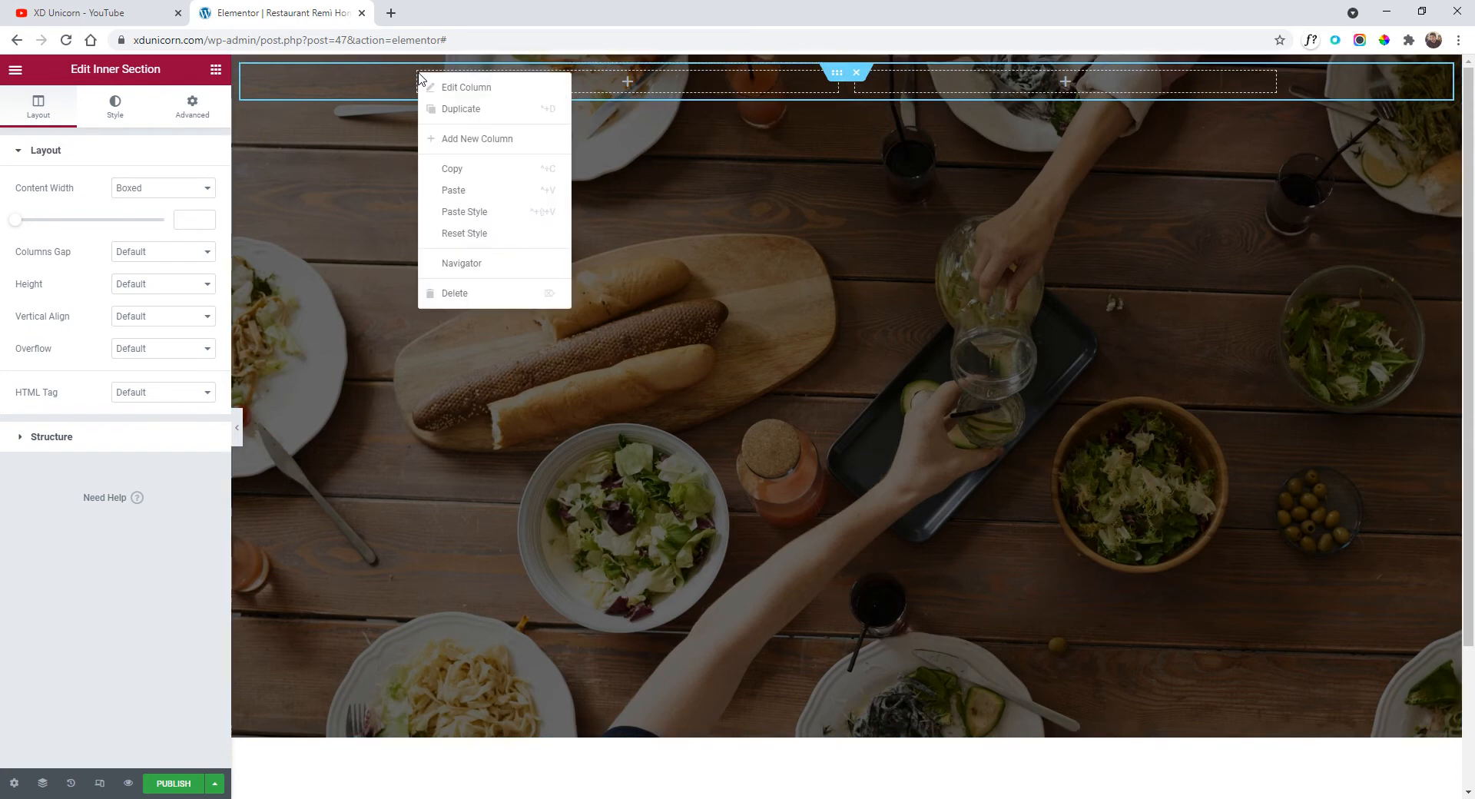
left_click(459, 112)
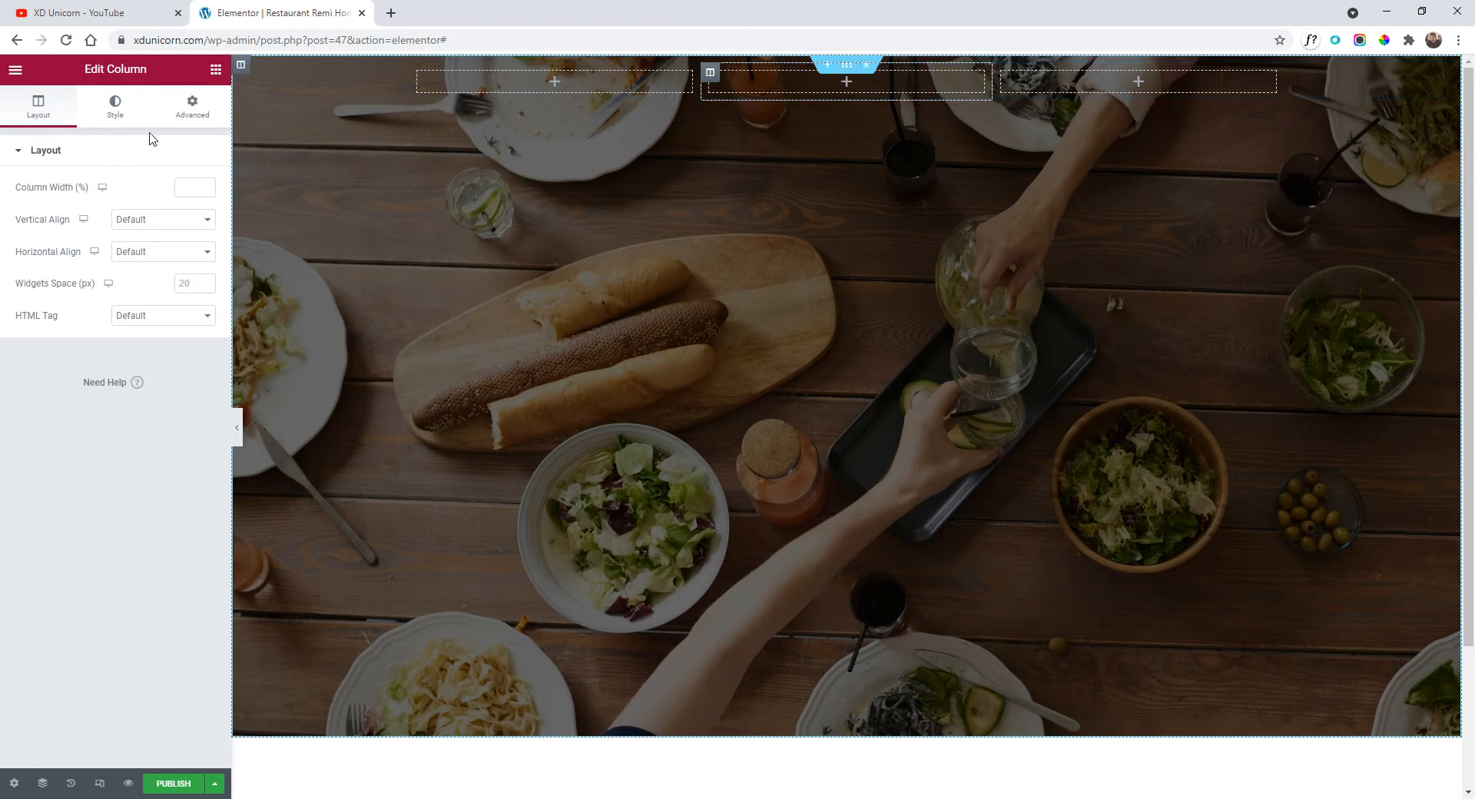
Add a heading reading 'REMÌ' to the first column.
left_click(17, 72)
left_click(19, 77)
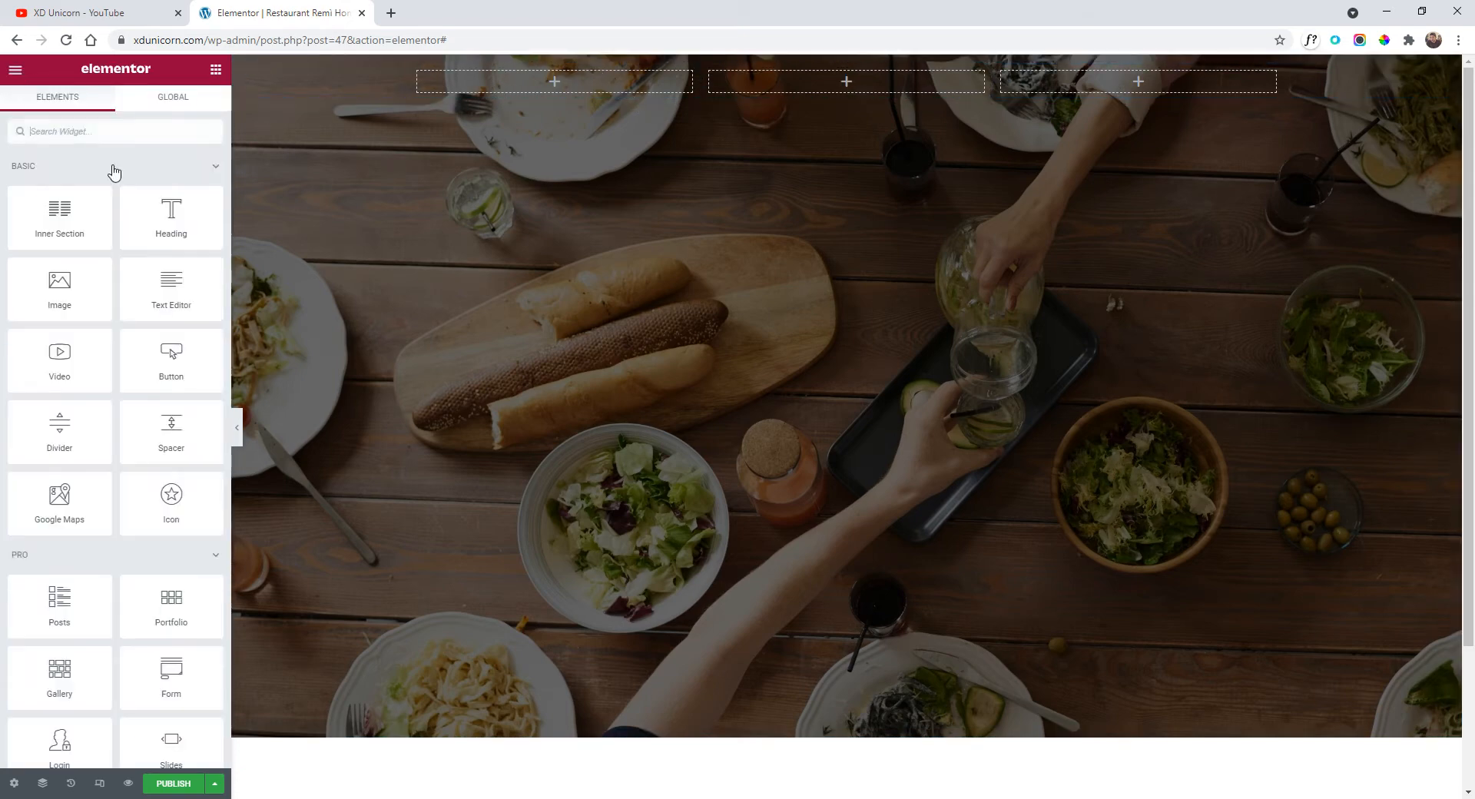
left_click_drag(173, 231, 424, 91)
type("REMì")
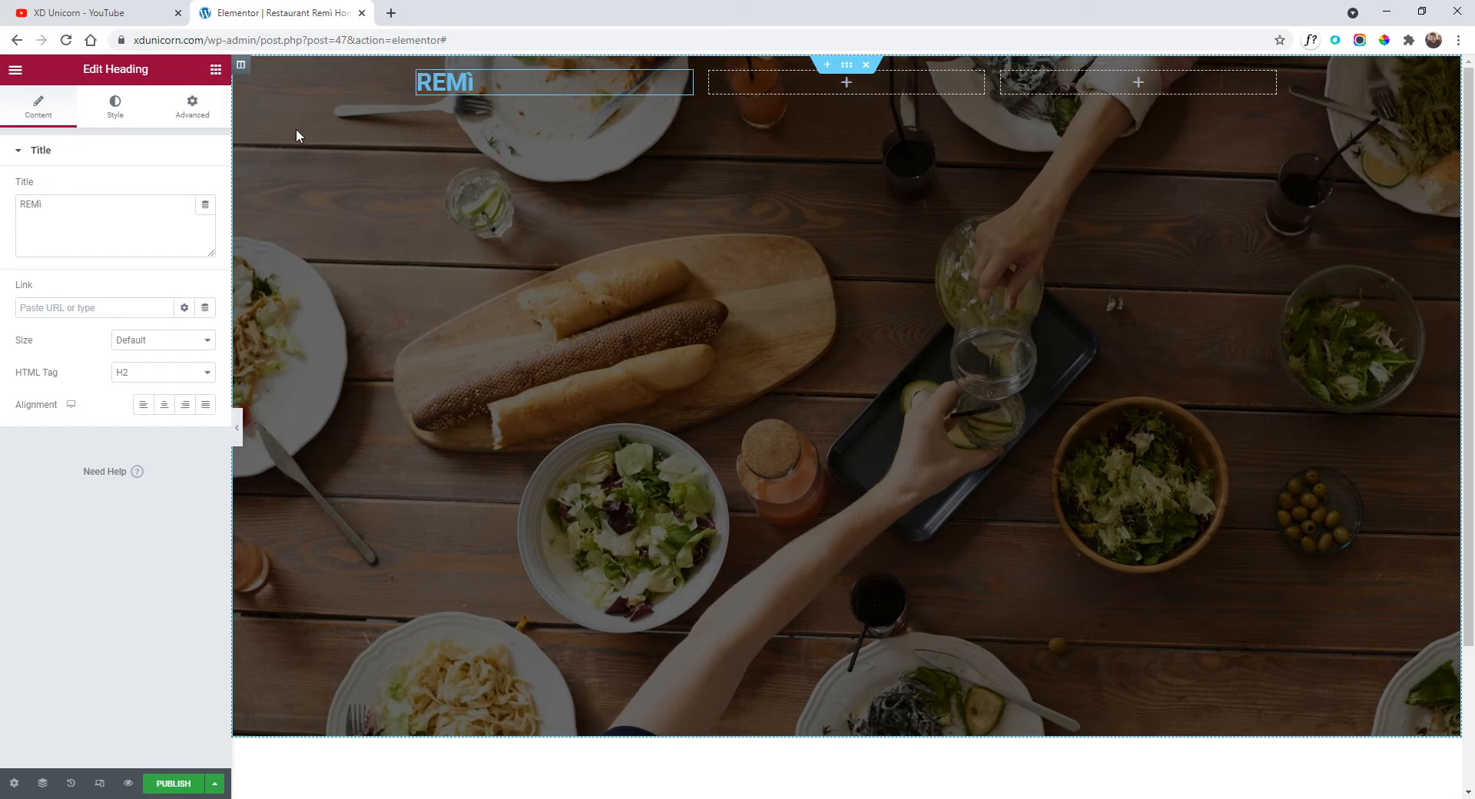
left_click(123, 107)
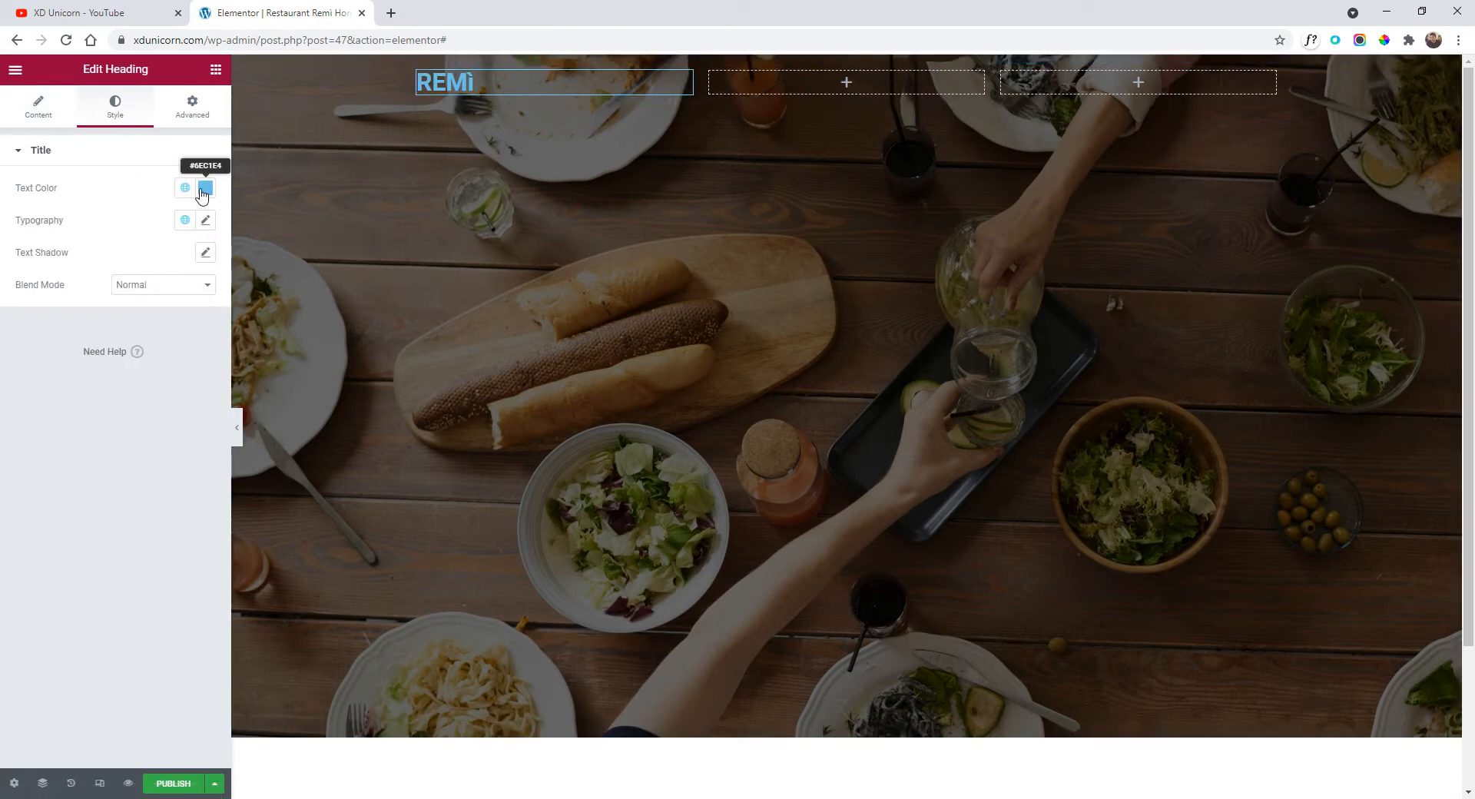
Make the REMÌ heading text white.
left_click(205, 187)
left_click(43, 246)
left_click(127, 174)
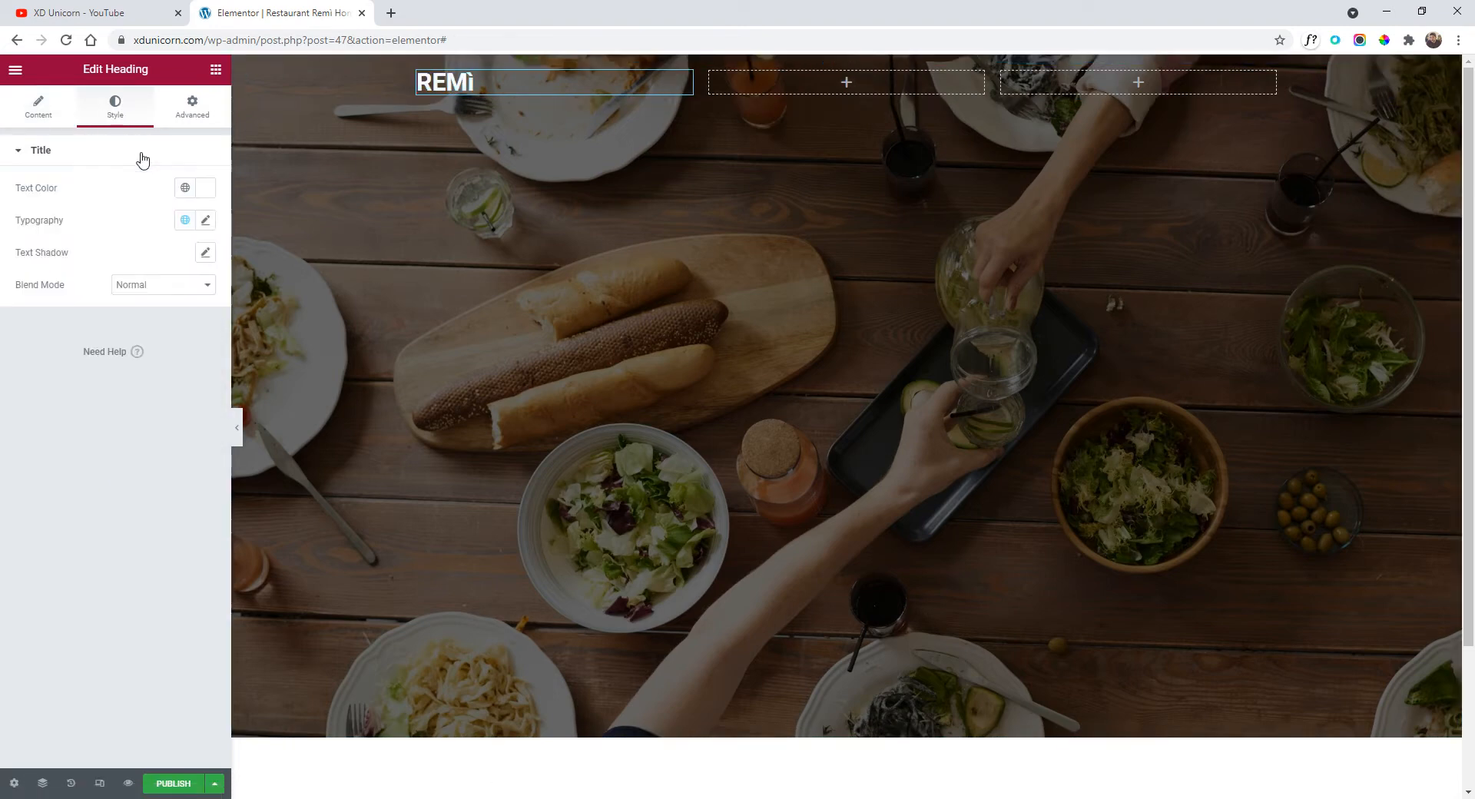
Set the heading typography to uppercase Open Sans, weight 700, letter spacing 1.9.
left_click(208, 223)
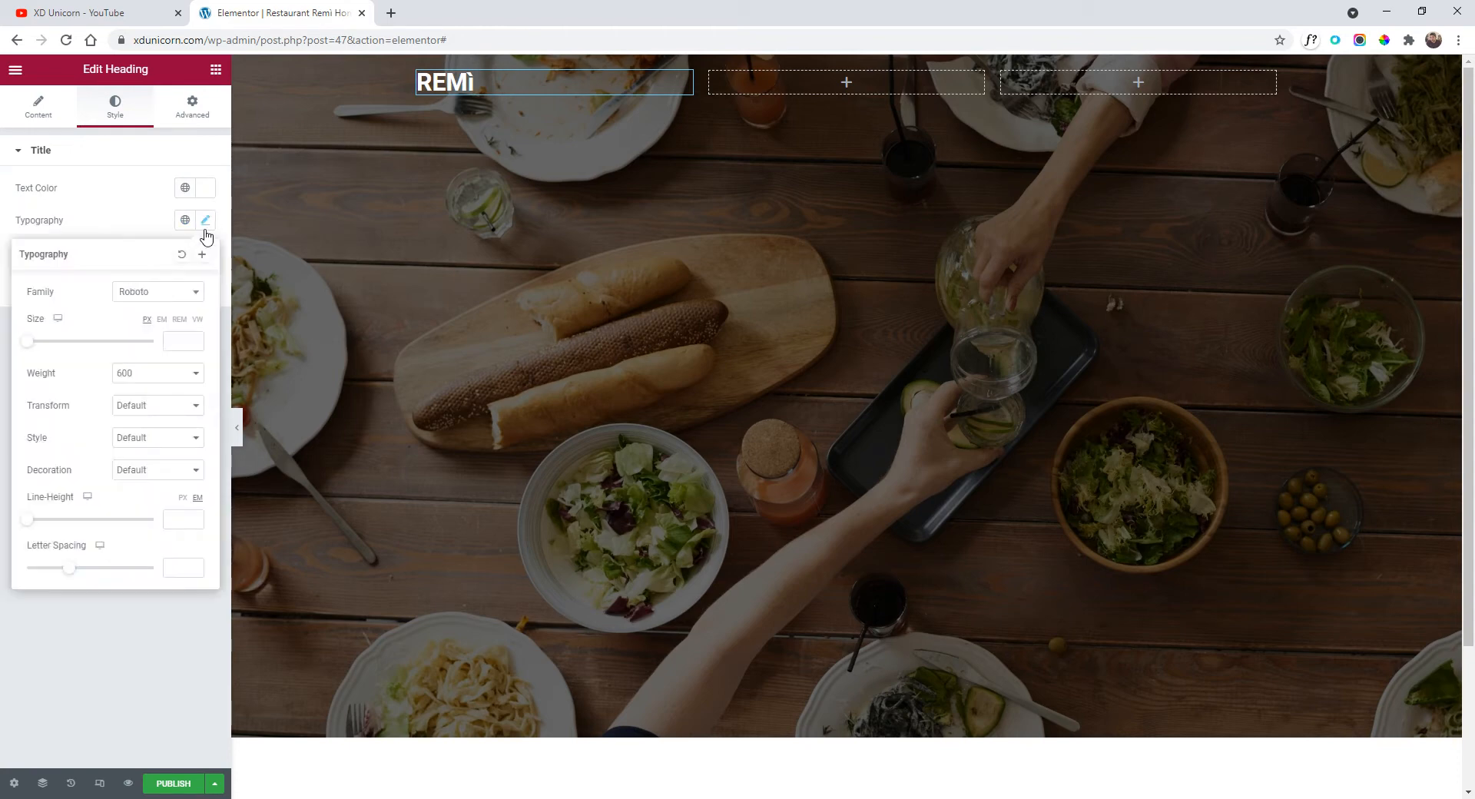
left_click(148, 405)
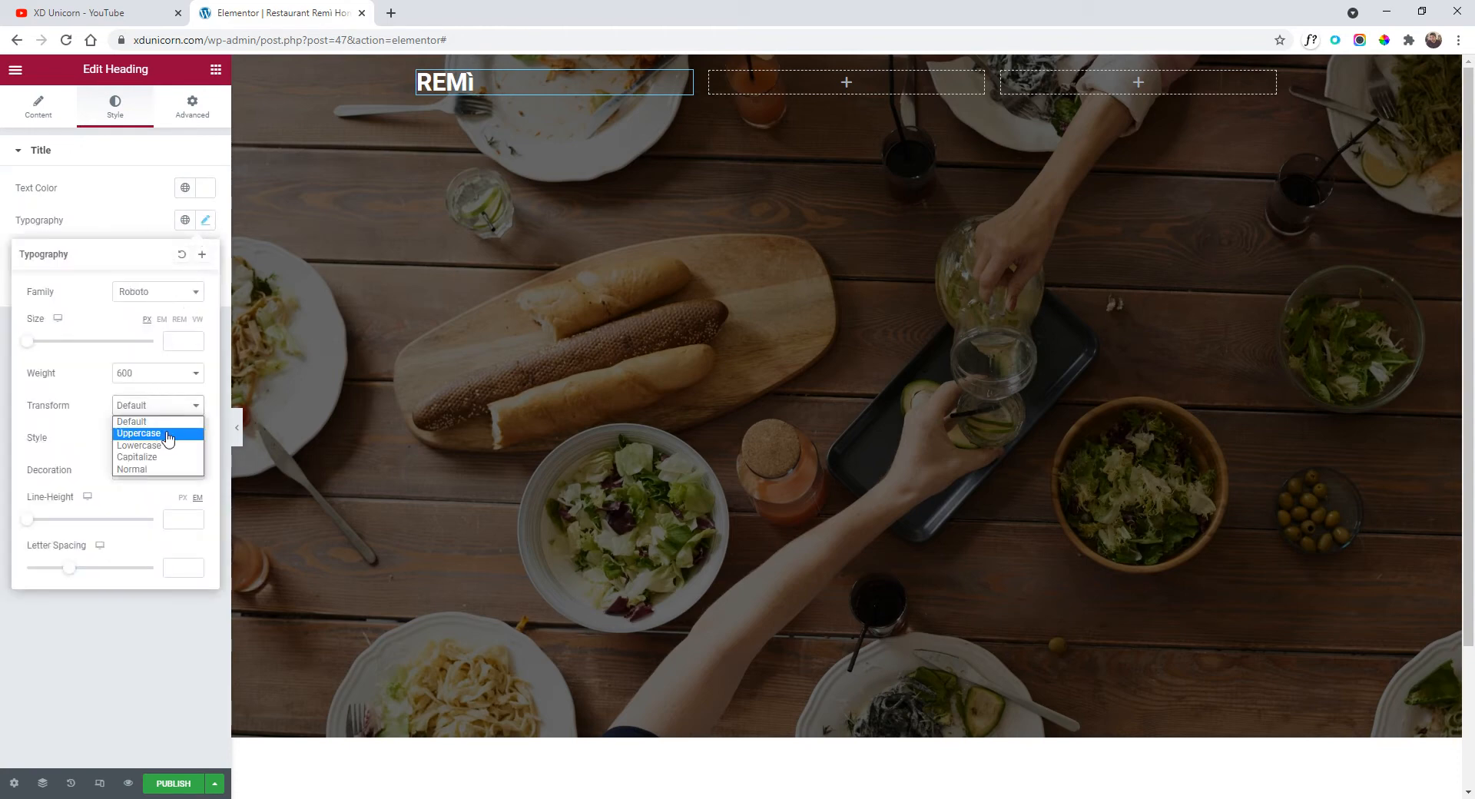
left_click(167, 435)
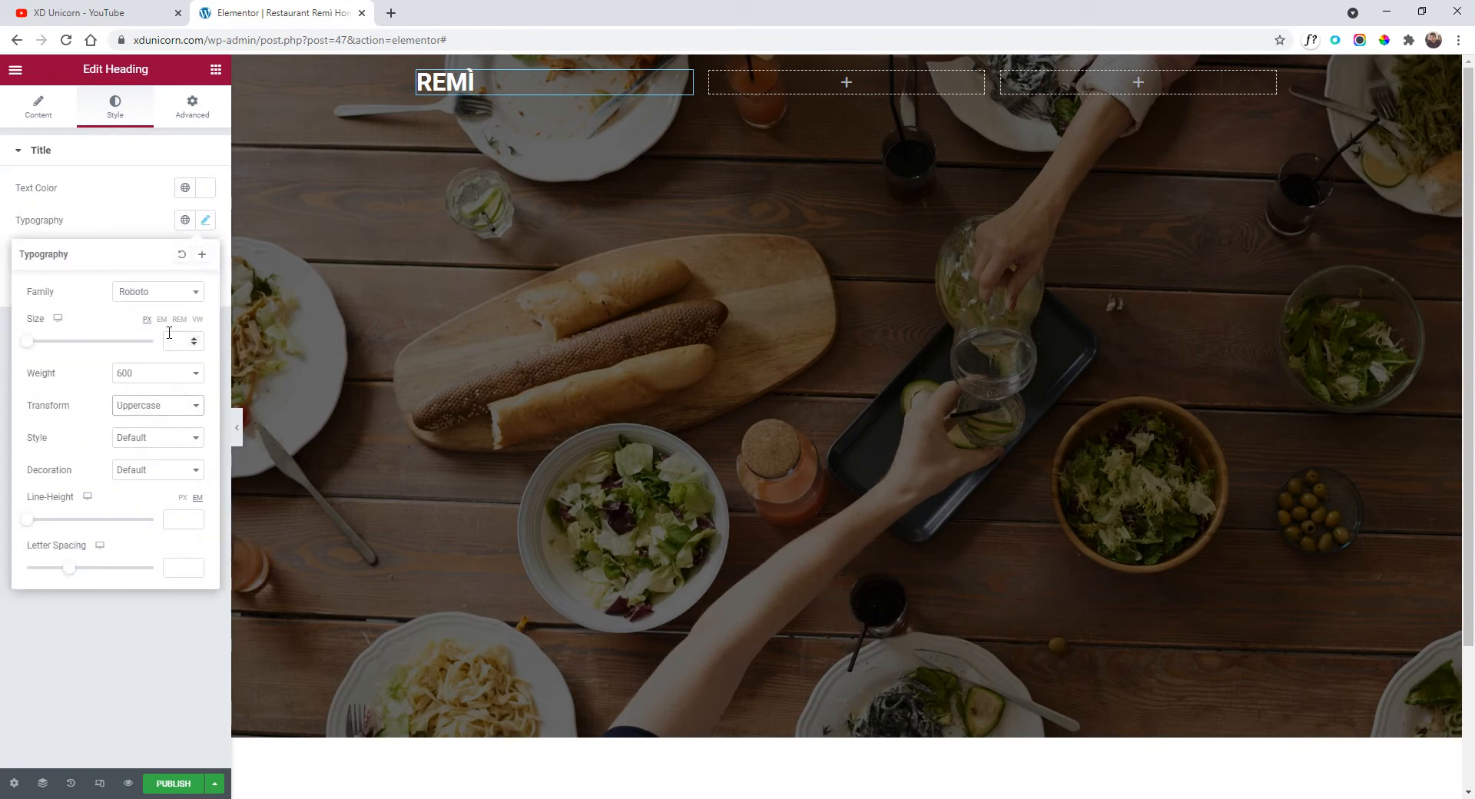
left_click(167, 298)
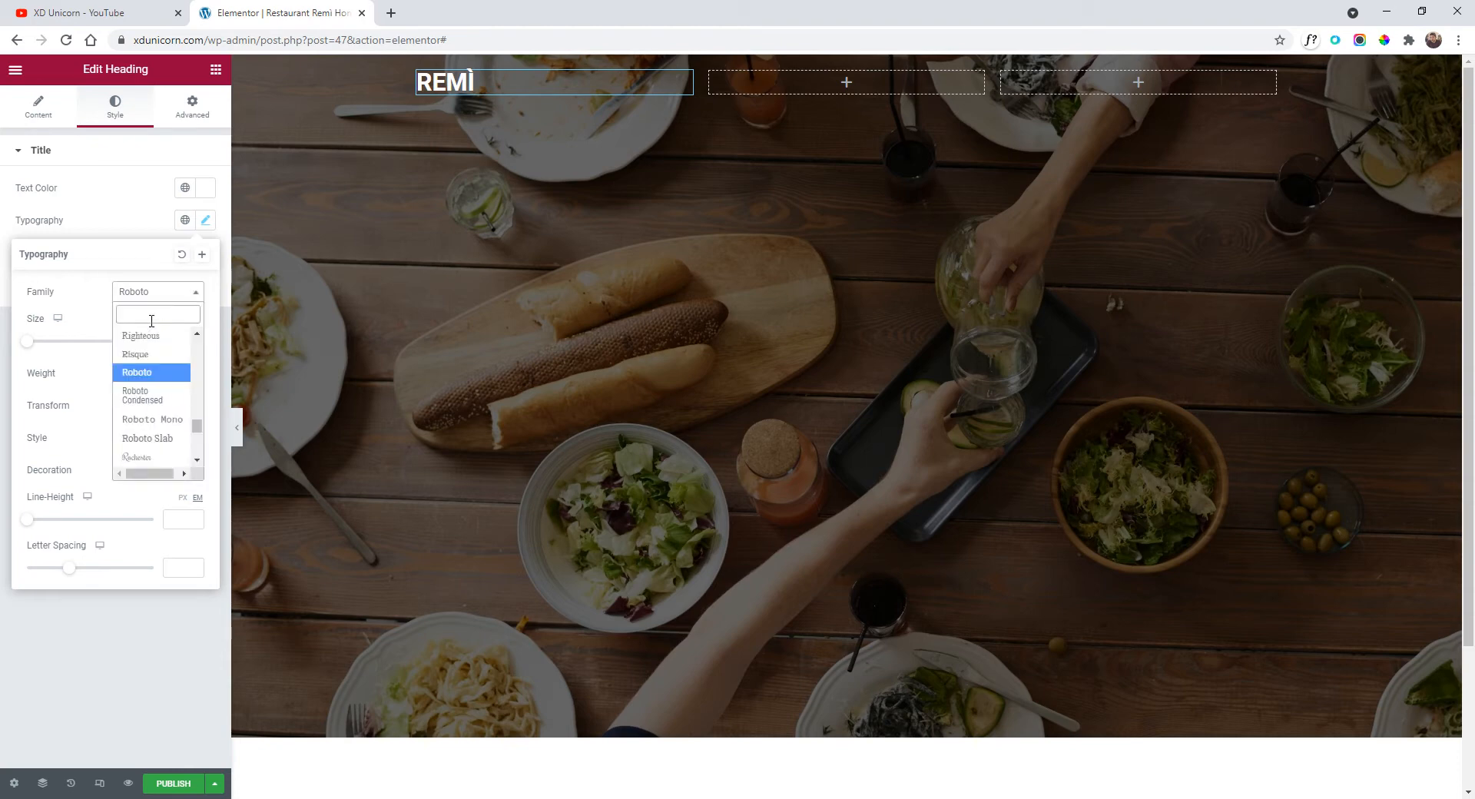
type("open")
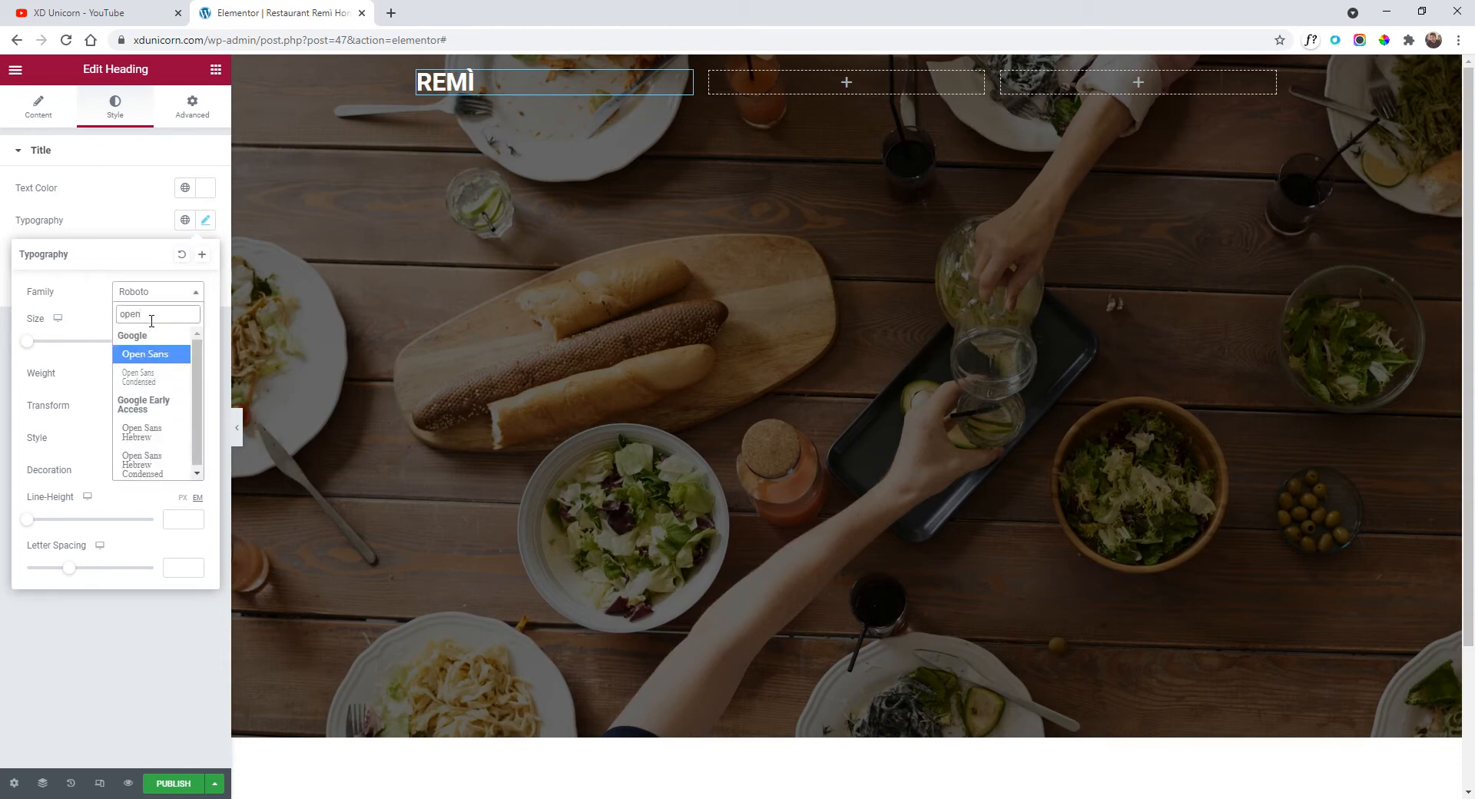
left_click(140, 356)
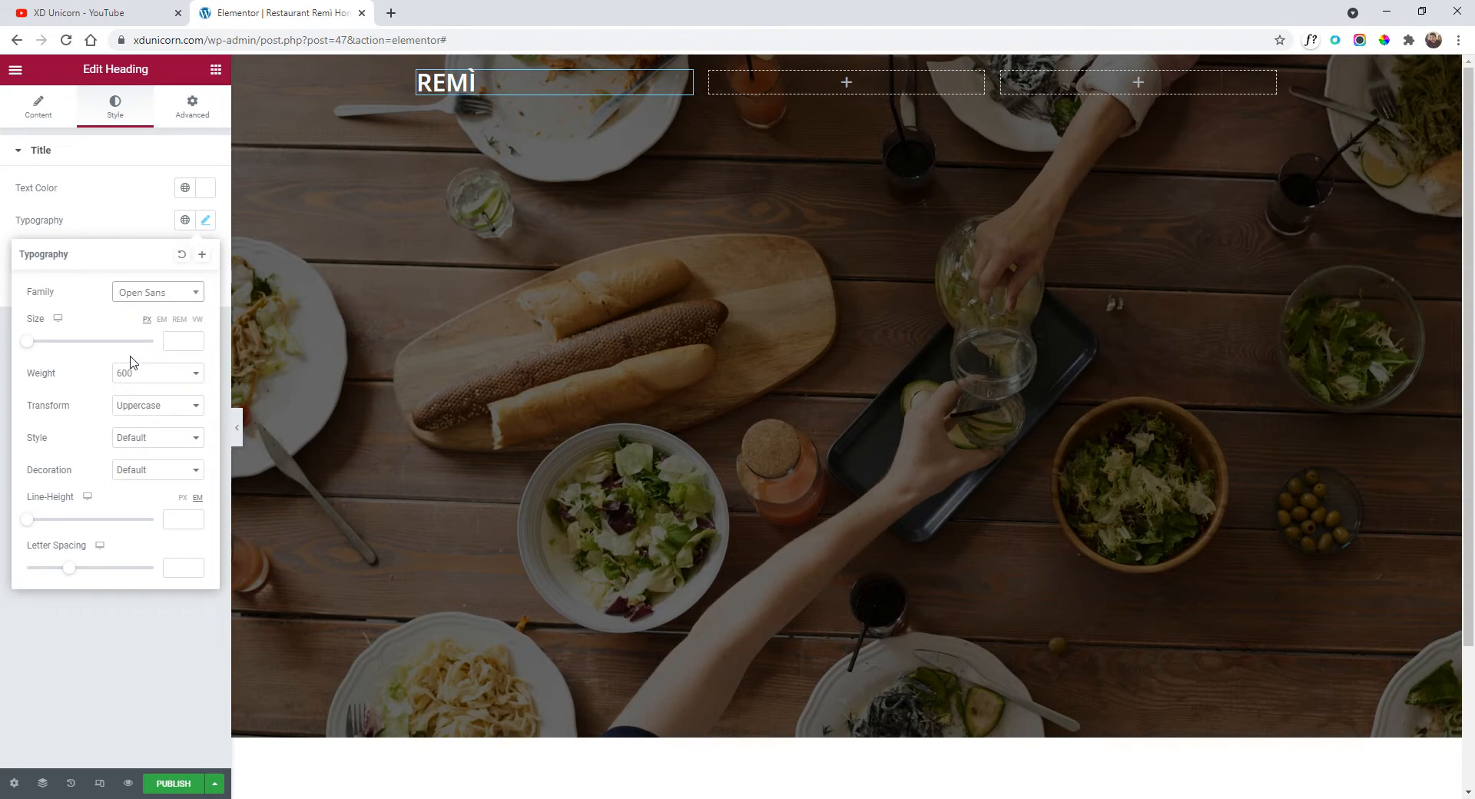
left_click(162, 378)
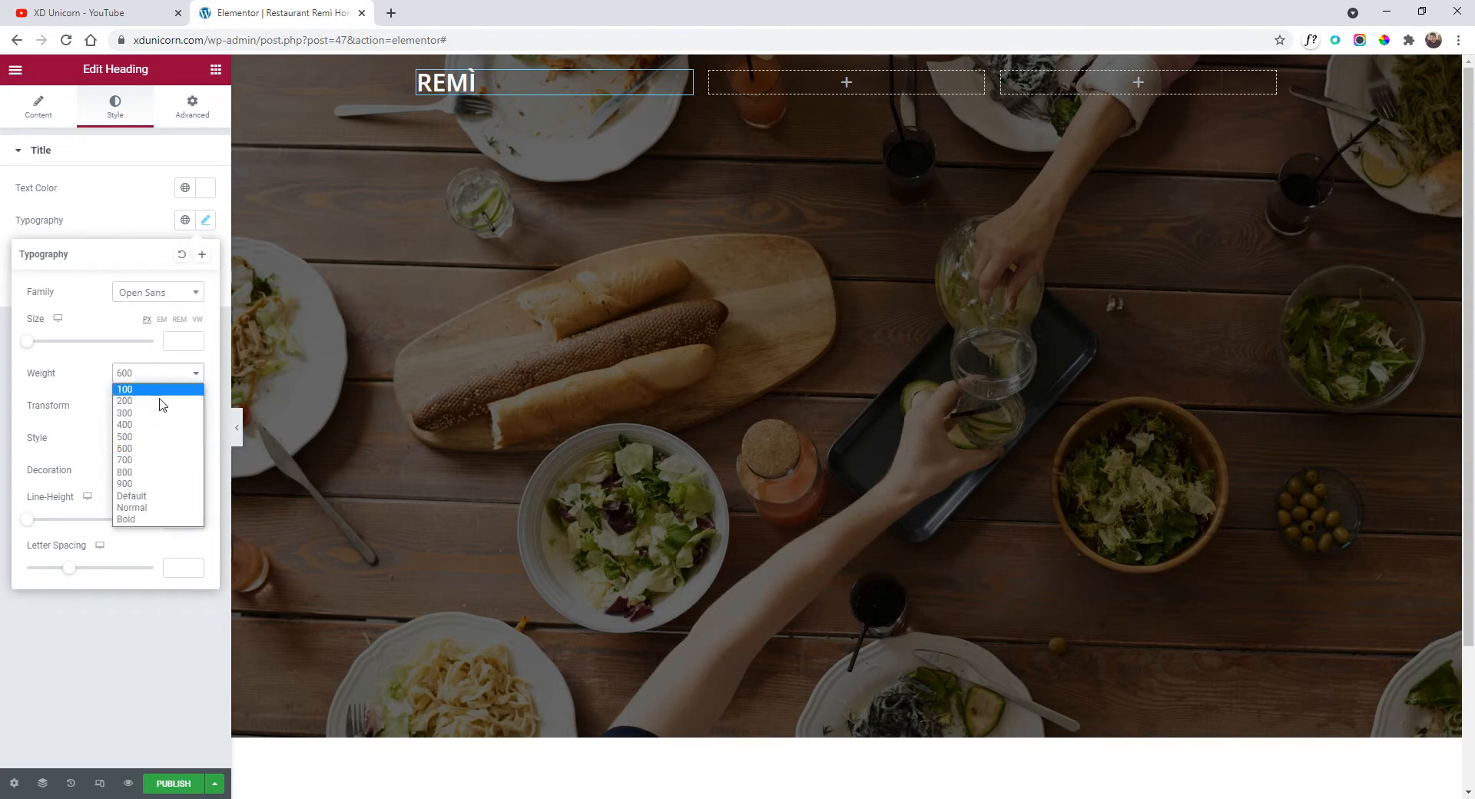
left_click(152, 475)
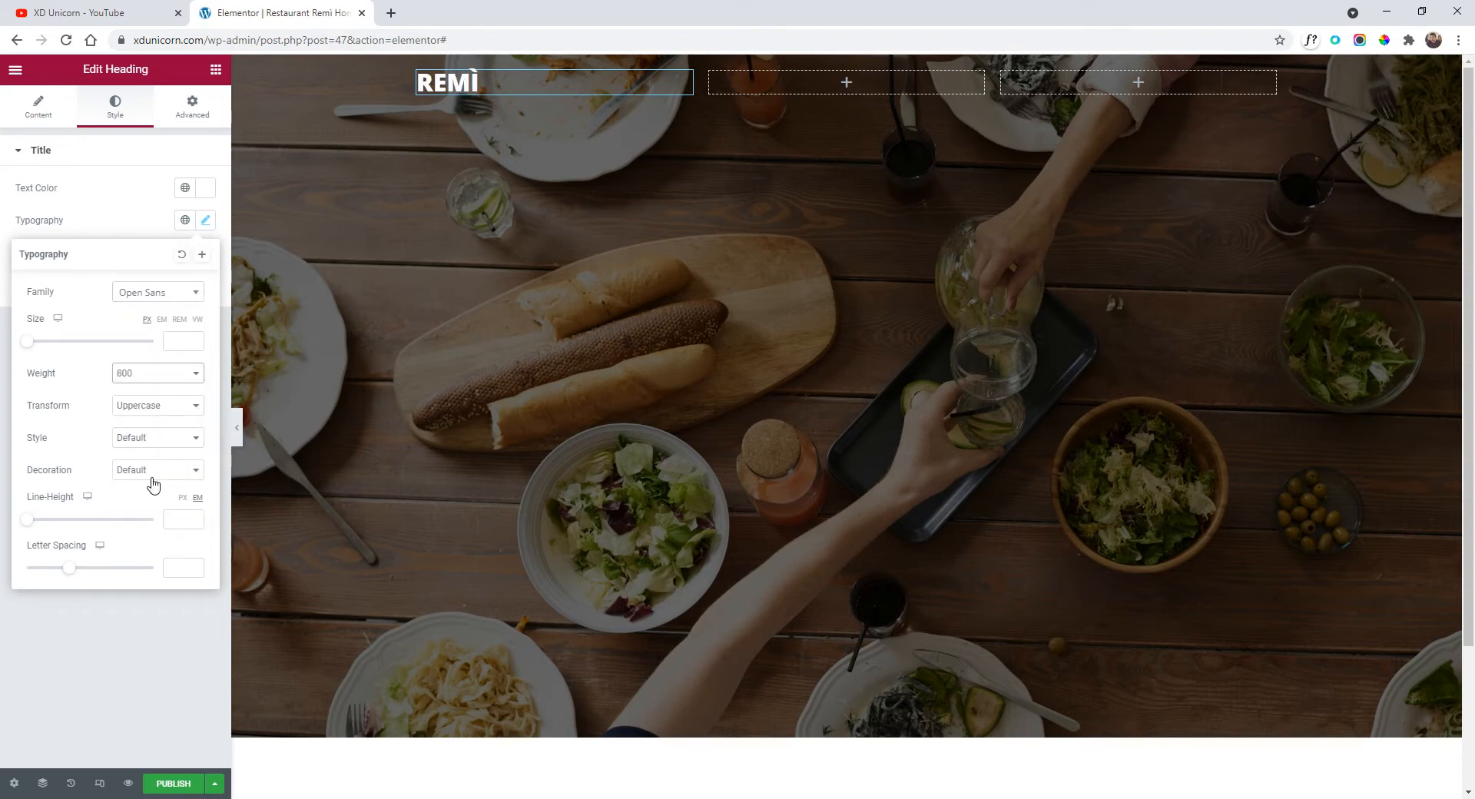
left_click(182, 376)
left_click(159, 466)
mouse_move(72, 577)
left_mouse_down()
mouse_move(91, 577)
mouse_move(50, 577)
mouse_move(84, 577)
left_mouse_up()
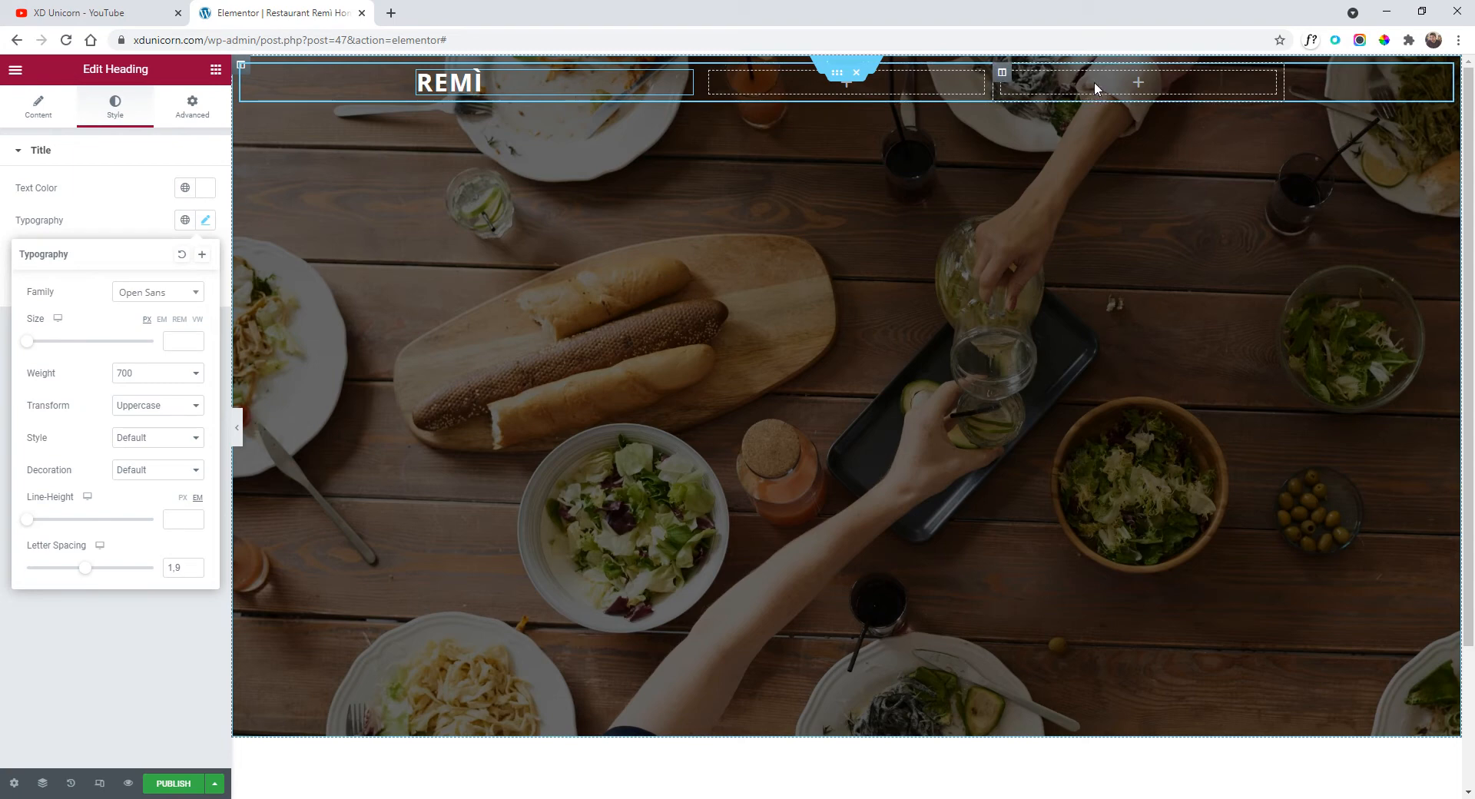
Add a button to the third header column and change its label to 'Facebook'.
left_click(34, 110)
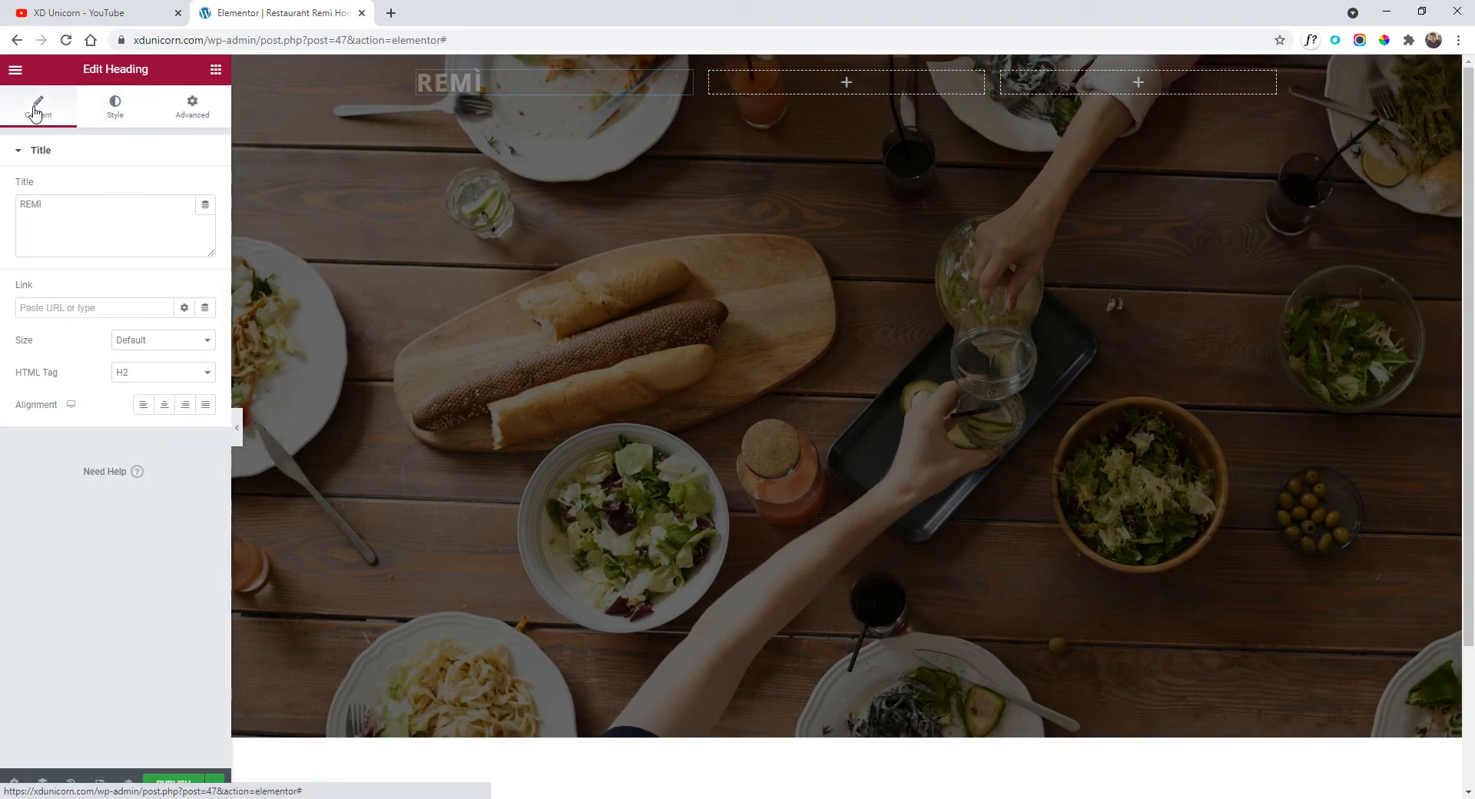
left_click(16, 70)
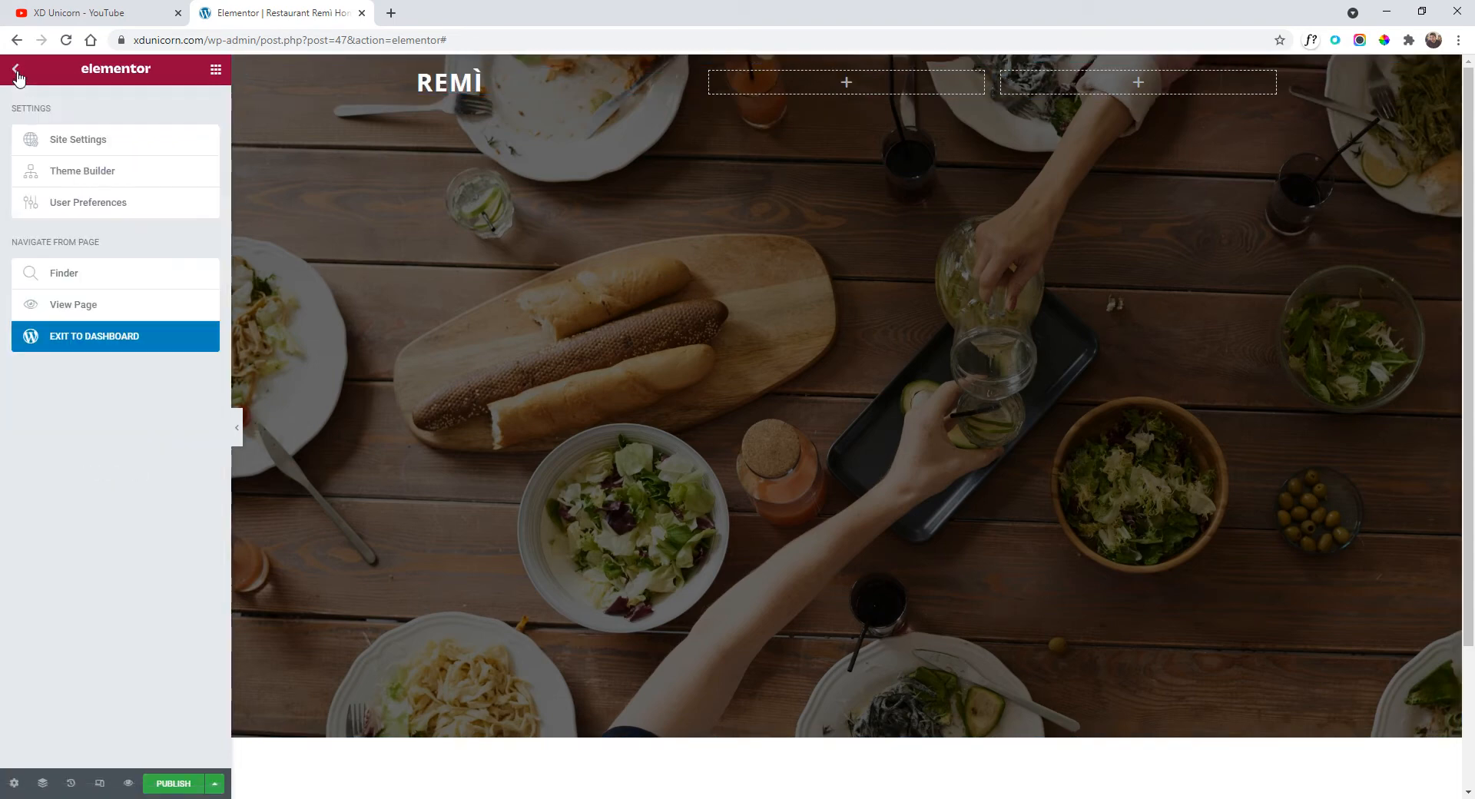
left_click(17, 72)
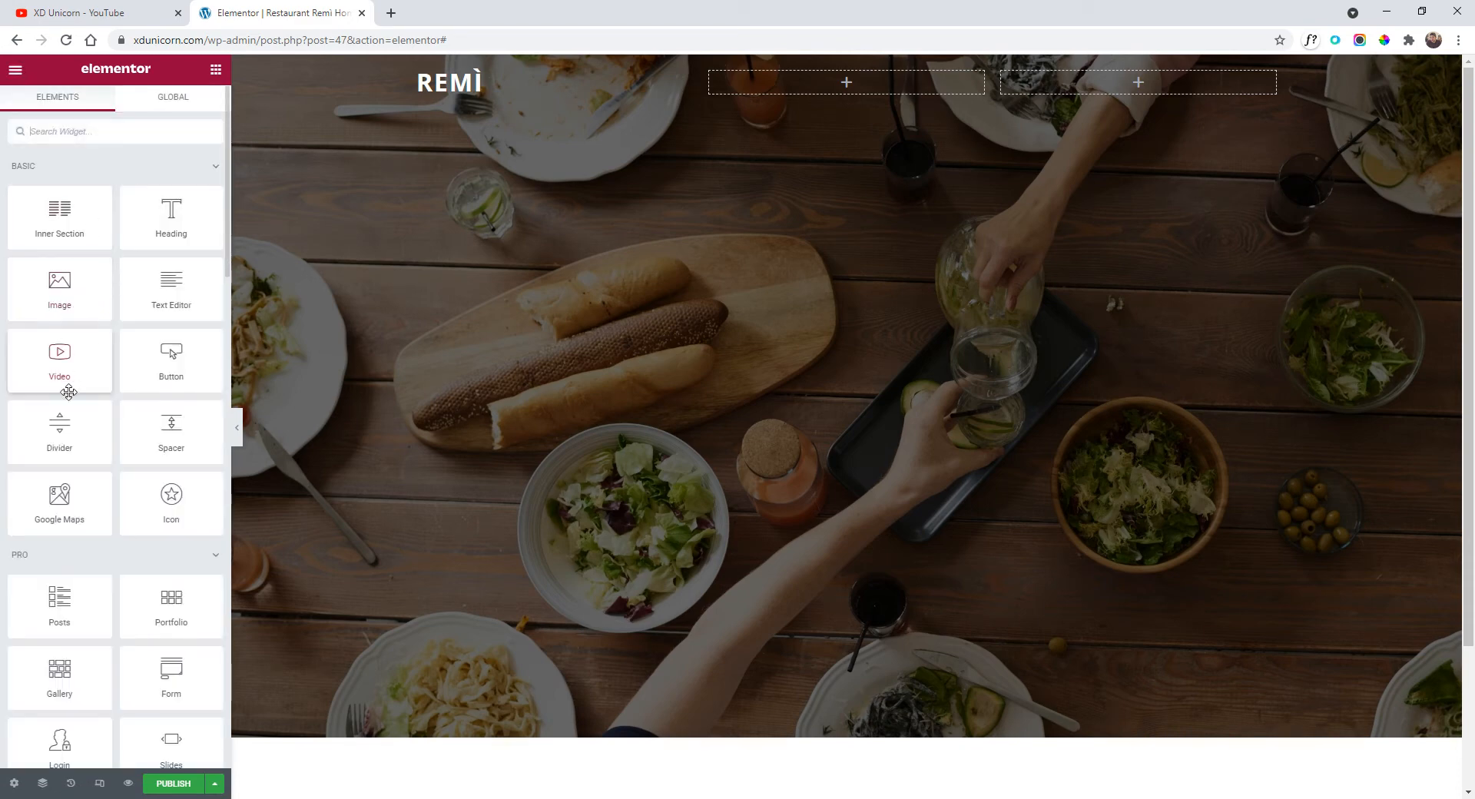
left_click_drag(170, 355, 1096, 97)
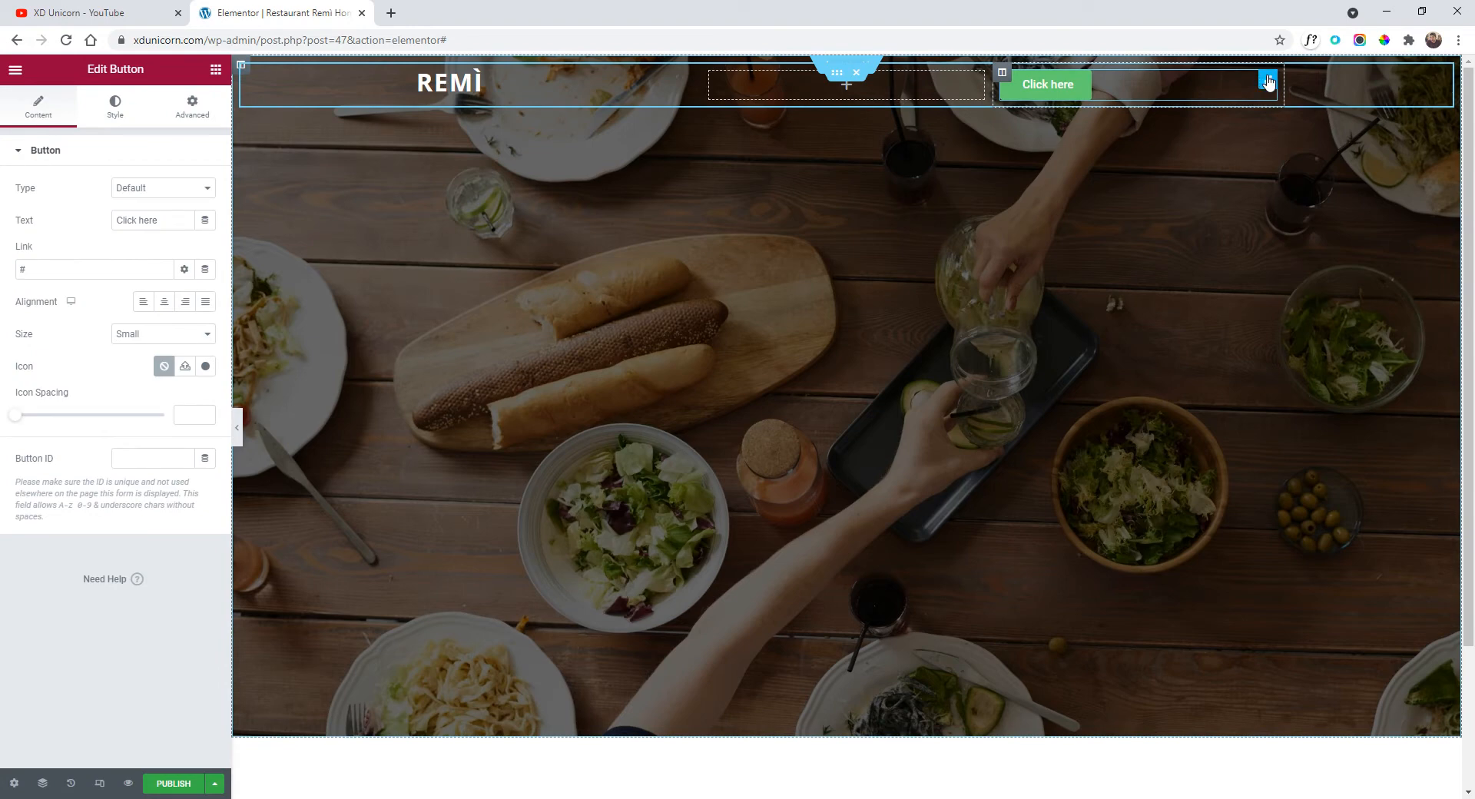
left_click_drag(167, 222, 65, 232)
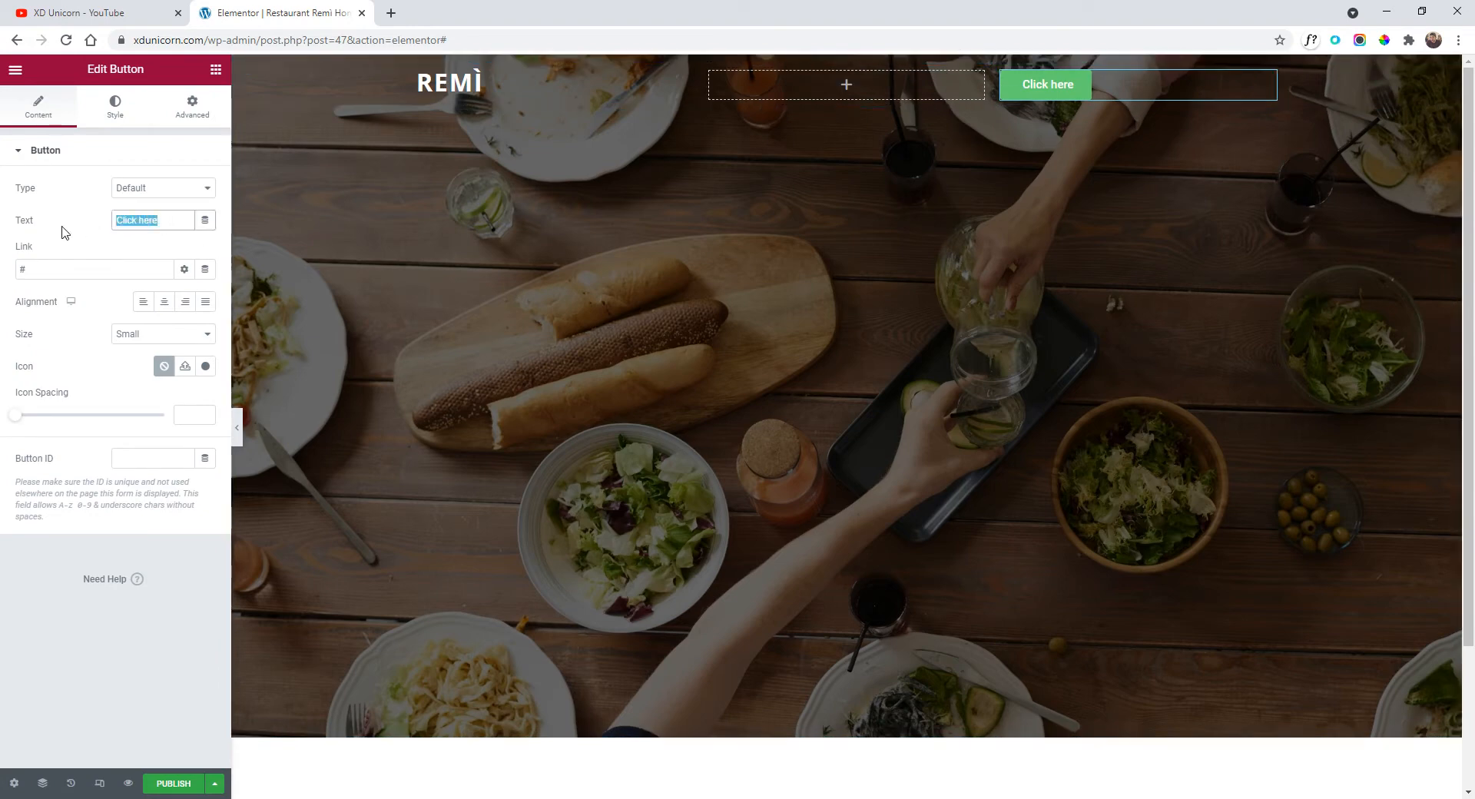
type("Facebook")
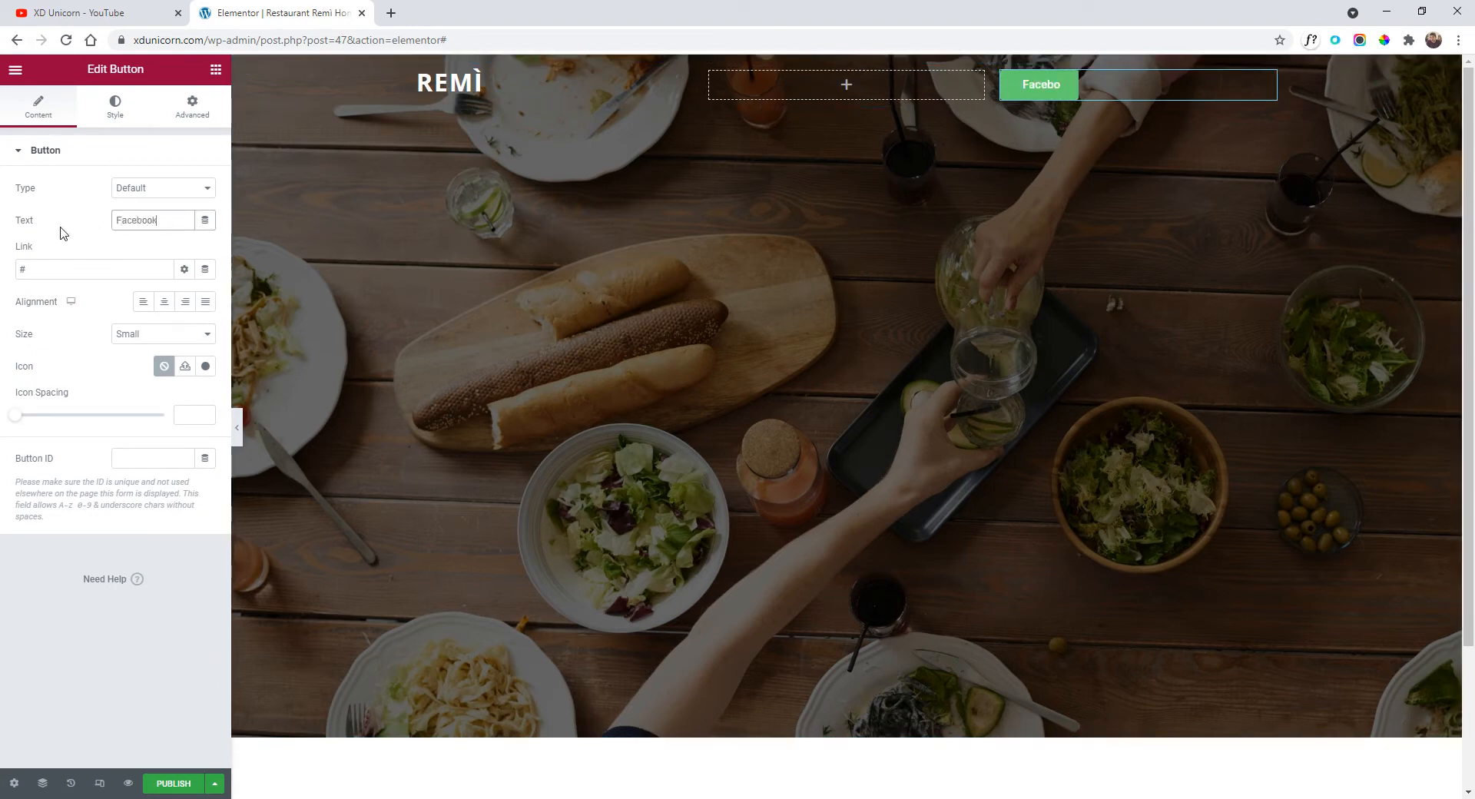
Make the Facebook button's background fully transparent (alpha 0).
left_click(116, 111)
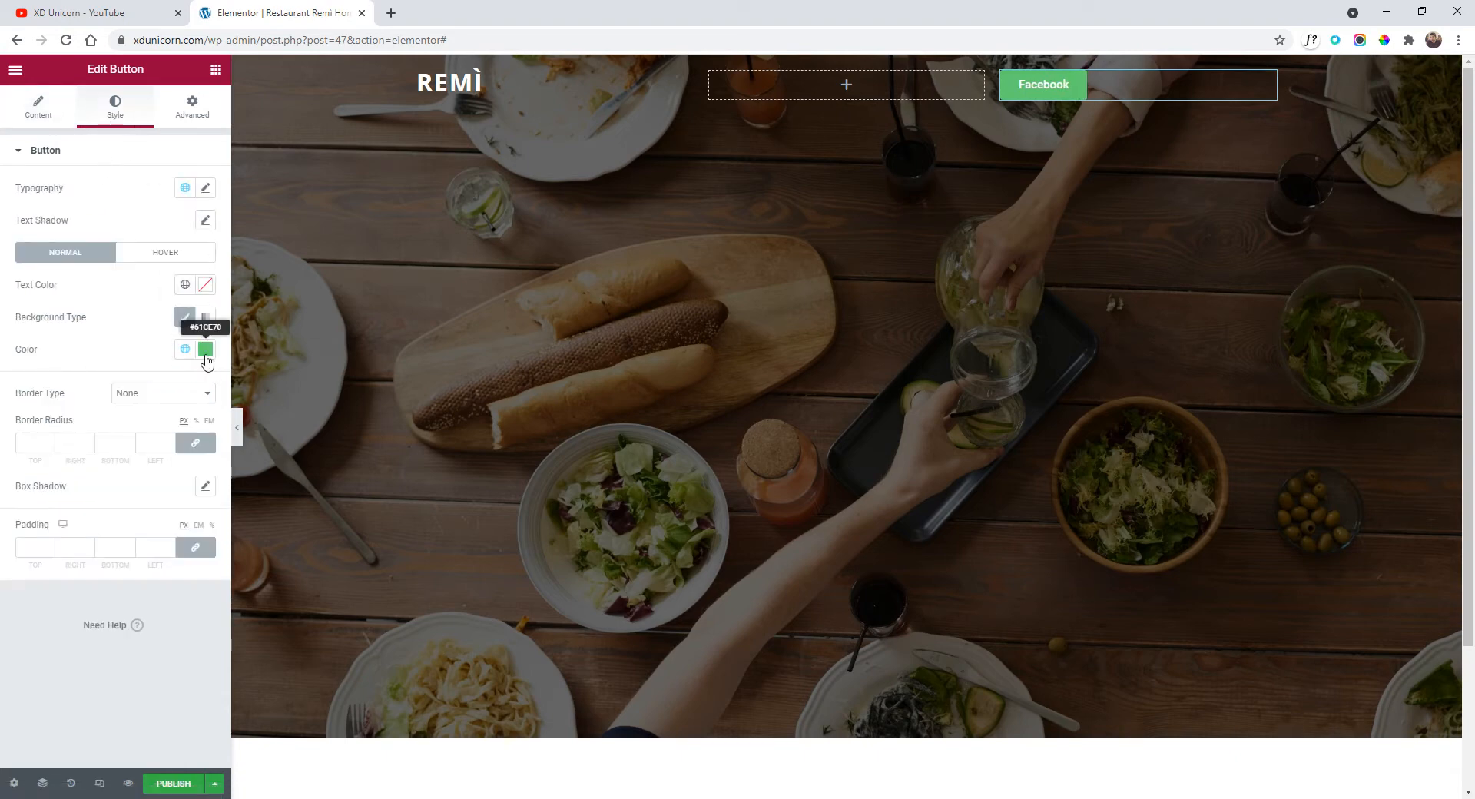
left_click(205, 348)
left_click_drag(130, 421, 11, 390)
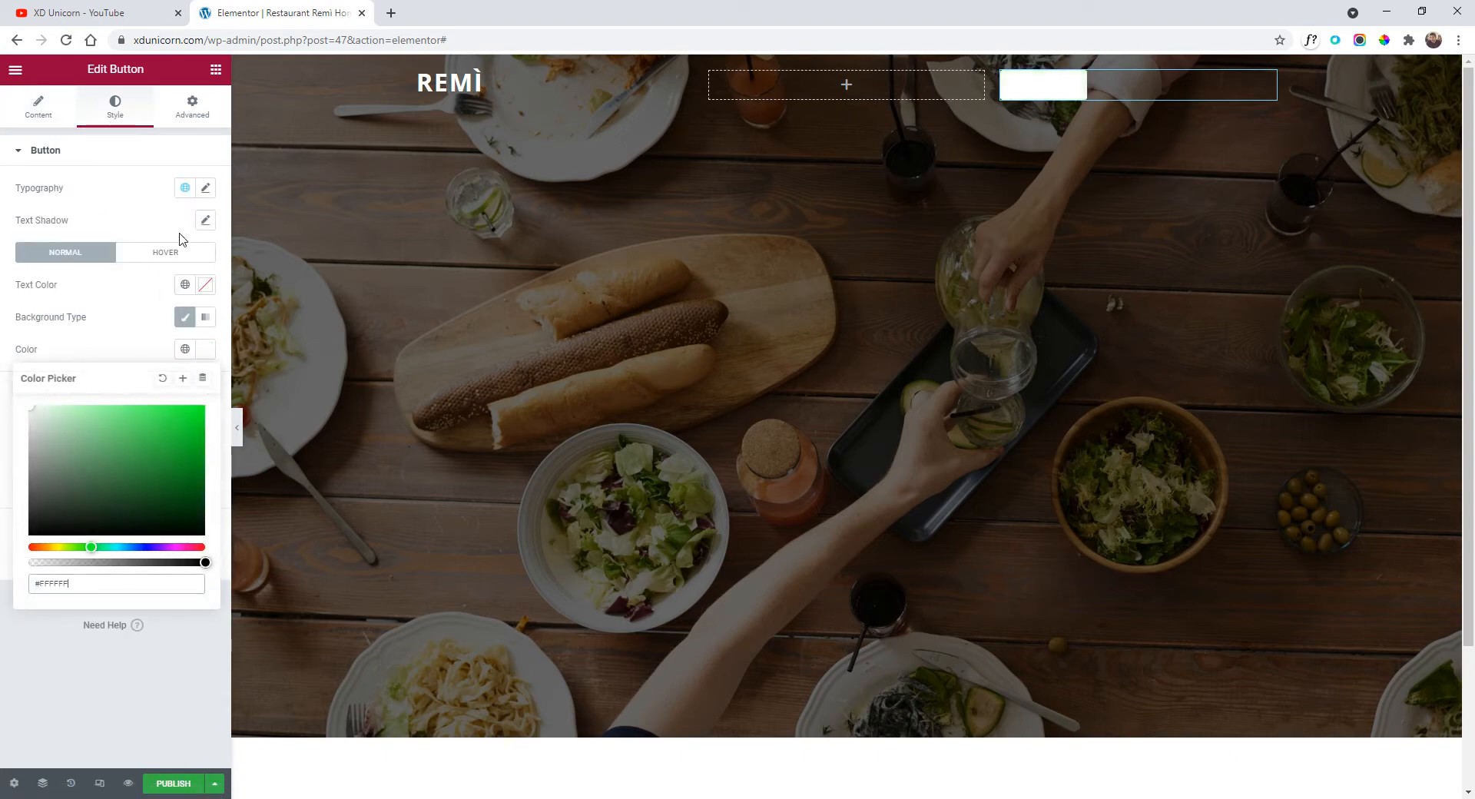
left_click(205, 189)
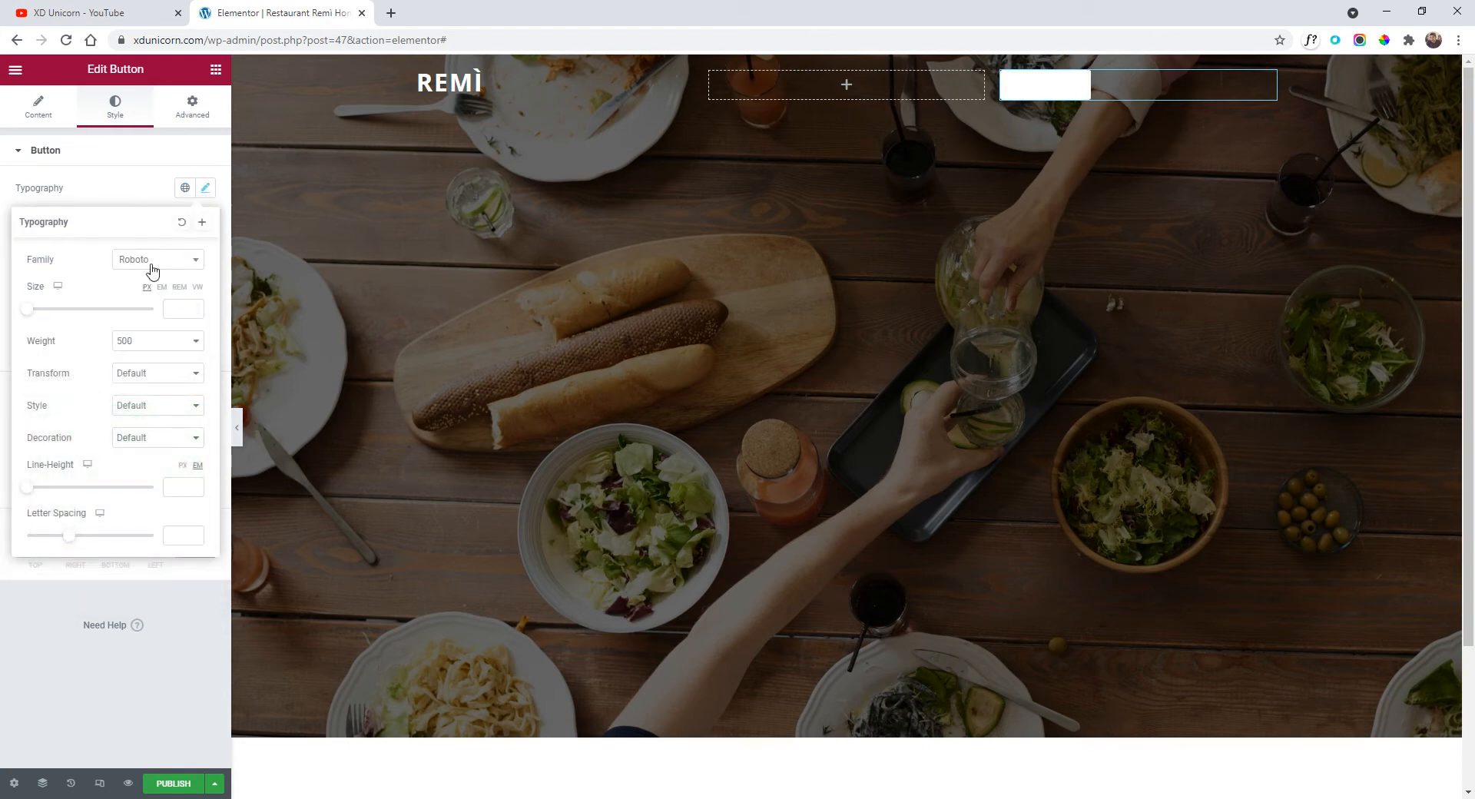
left_click(154, 184)
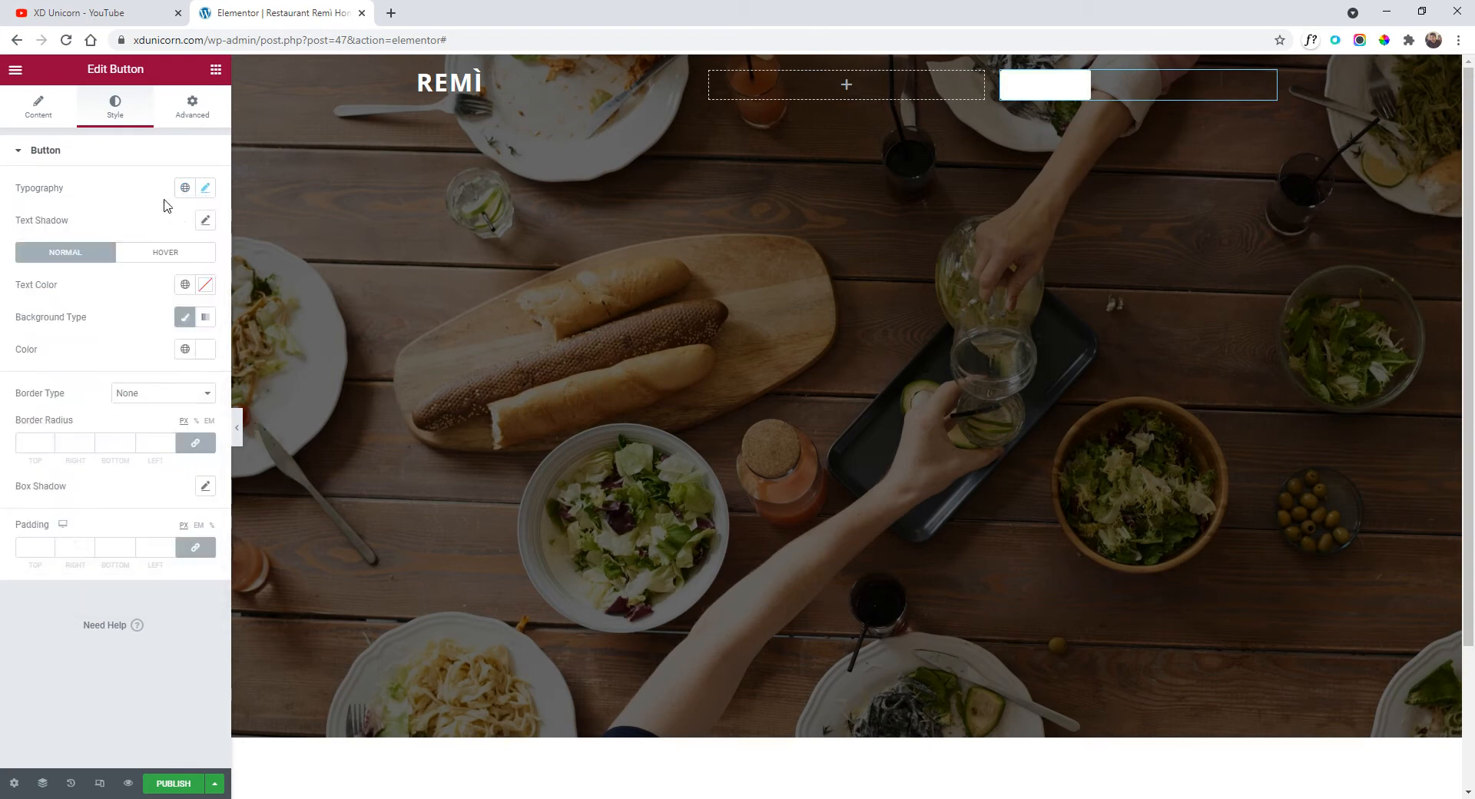
left_click(198, 351)
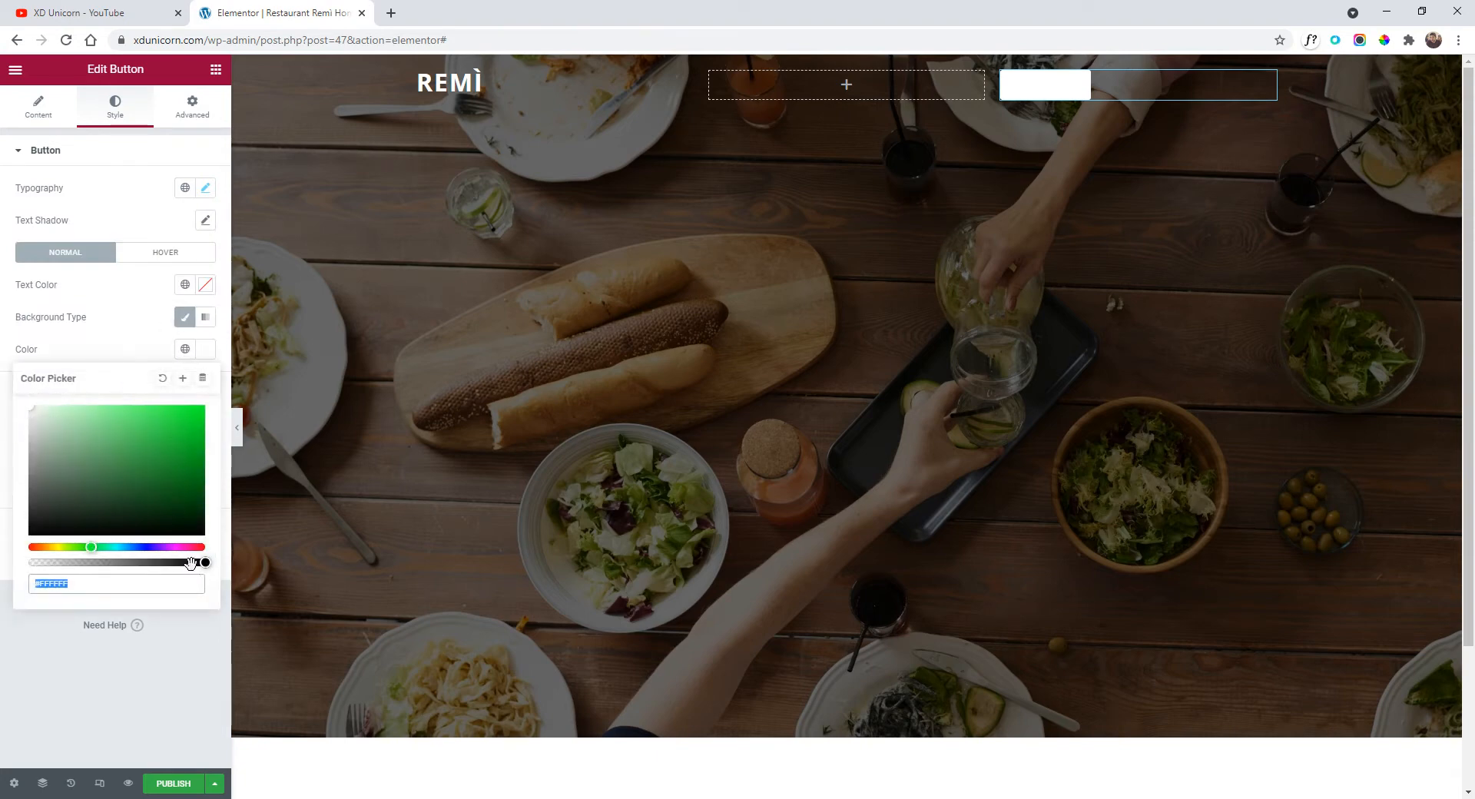
left_click_drag(190, 564, 1, 552)
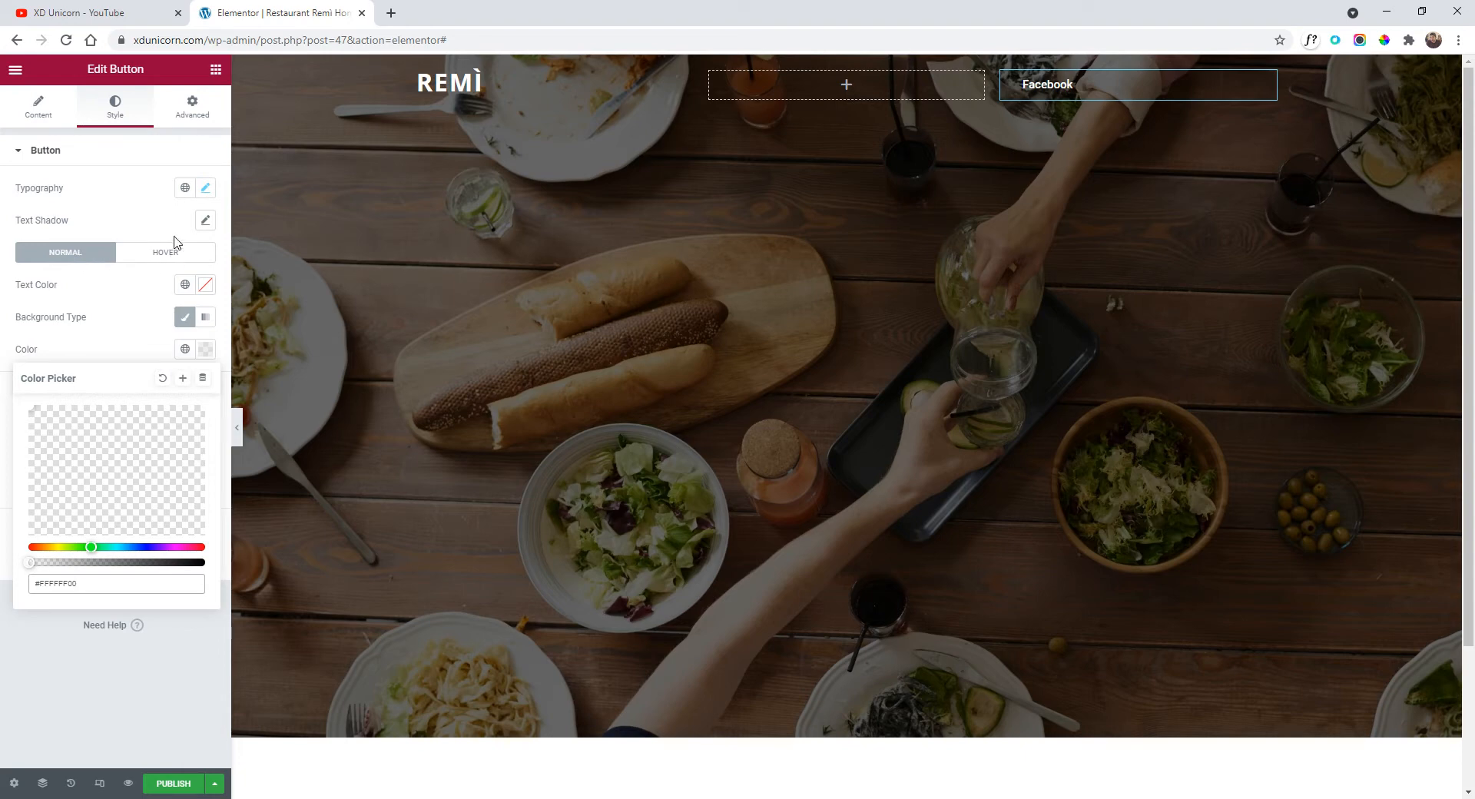
Set the button text to uppercase Open Sans, weight 600, letter spacing 1.3.
left_click(208, 189)
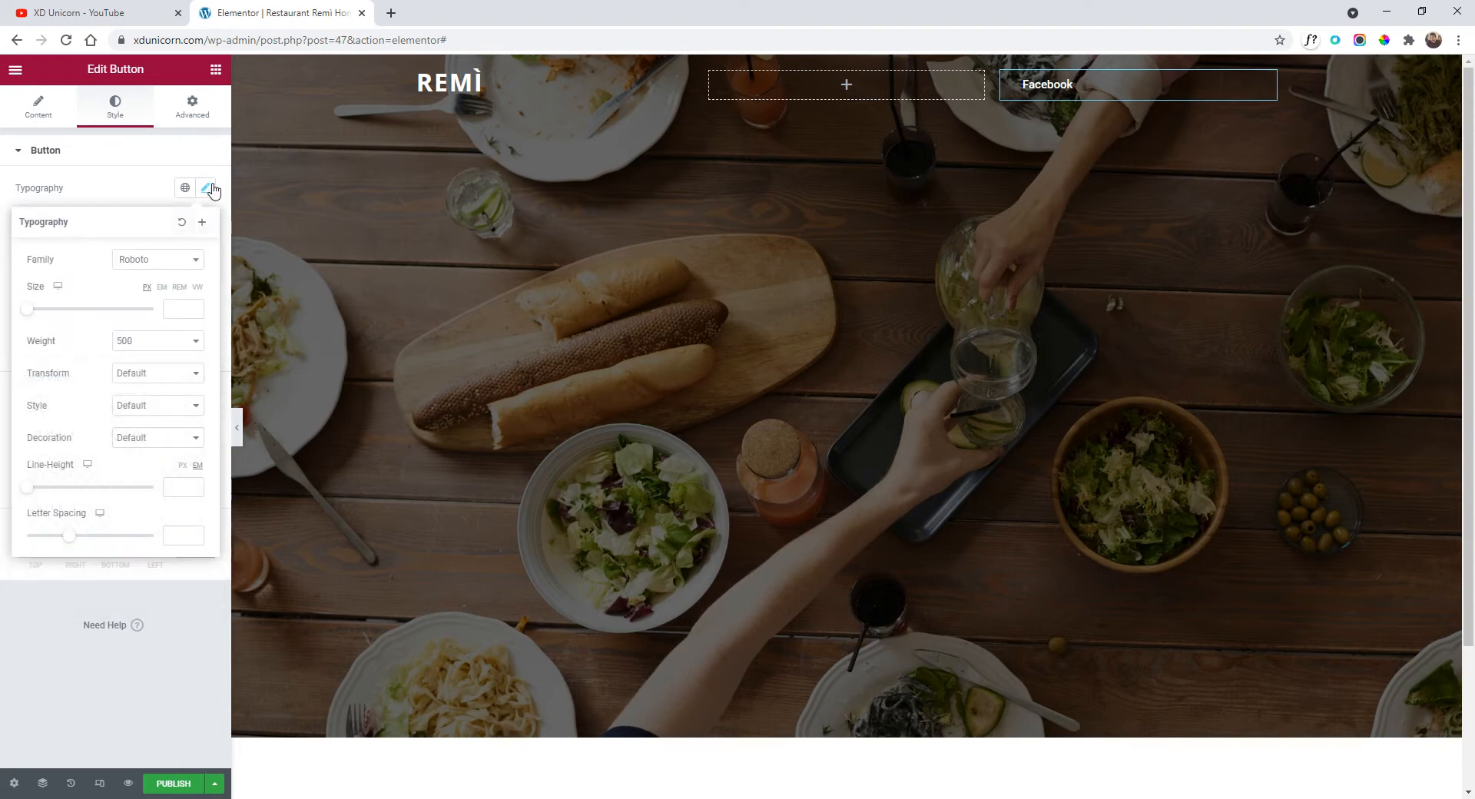
left_click(162, 265)
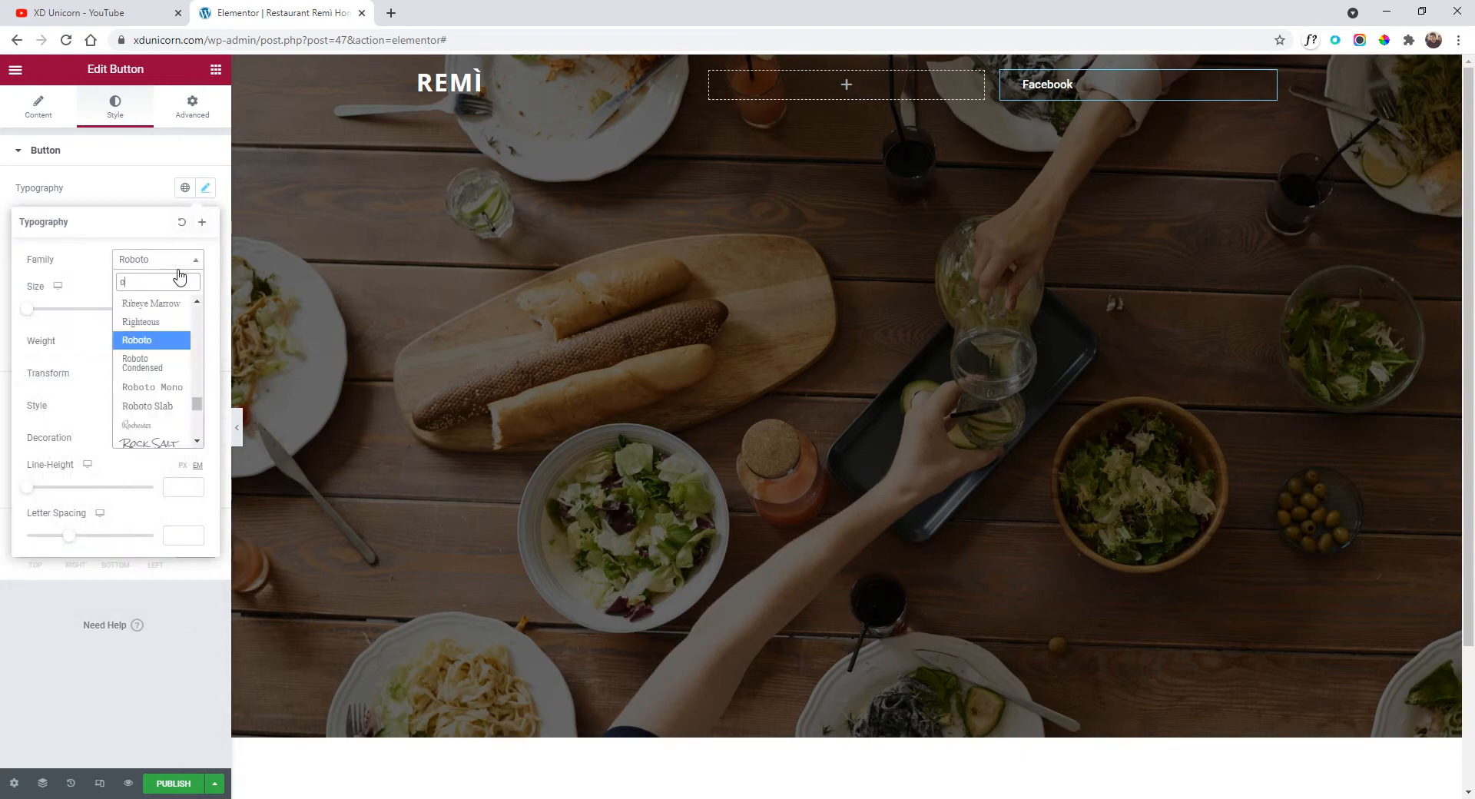
type("open")
left_click(163, 323)
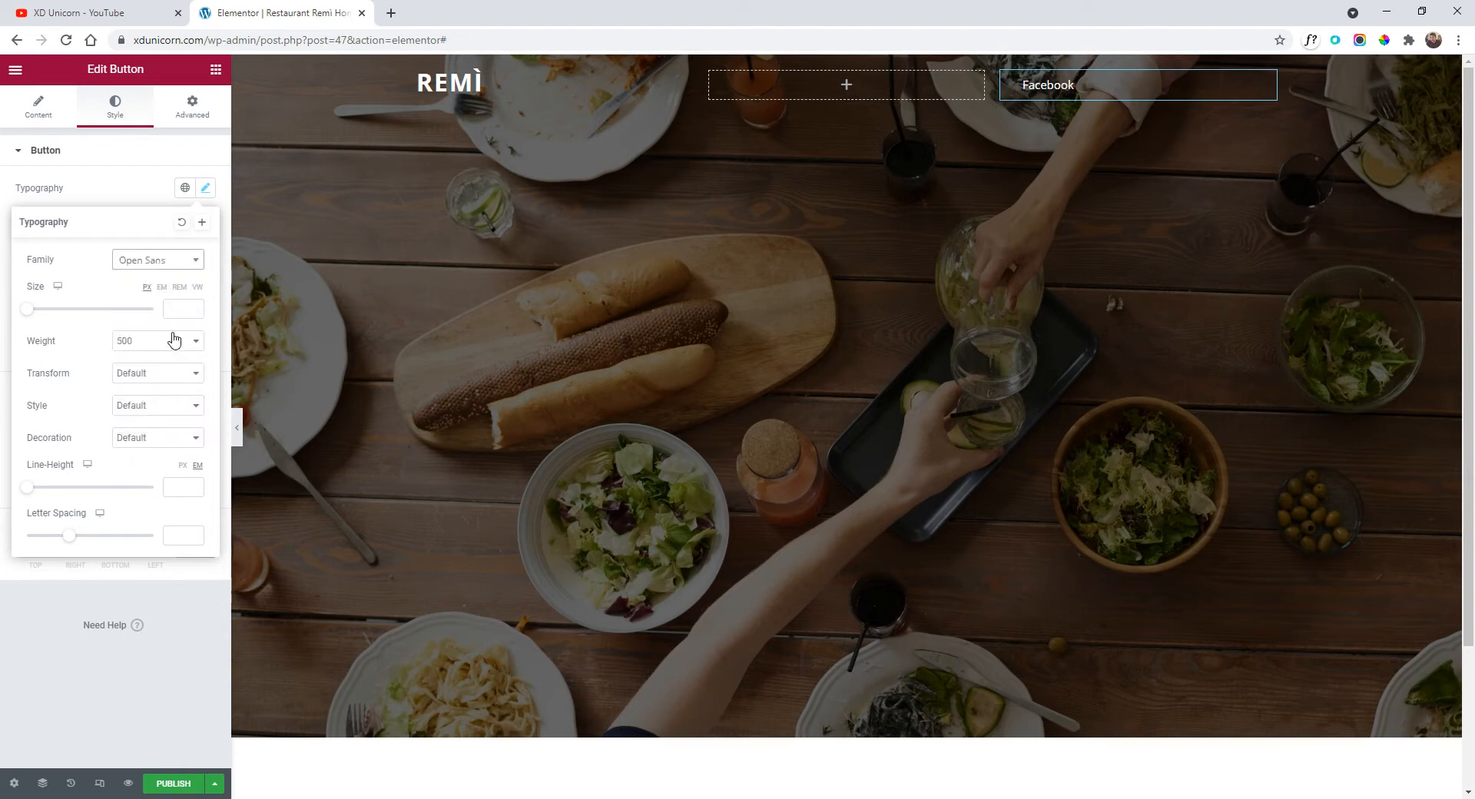
left_click(152, 372)
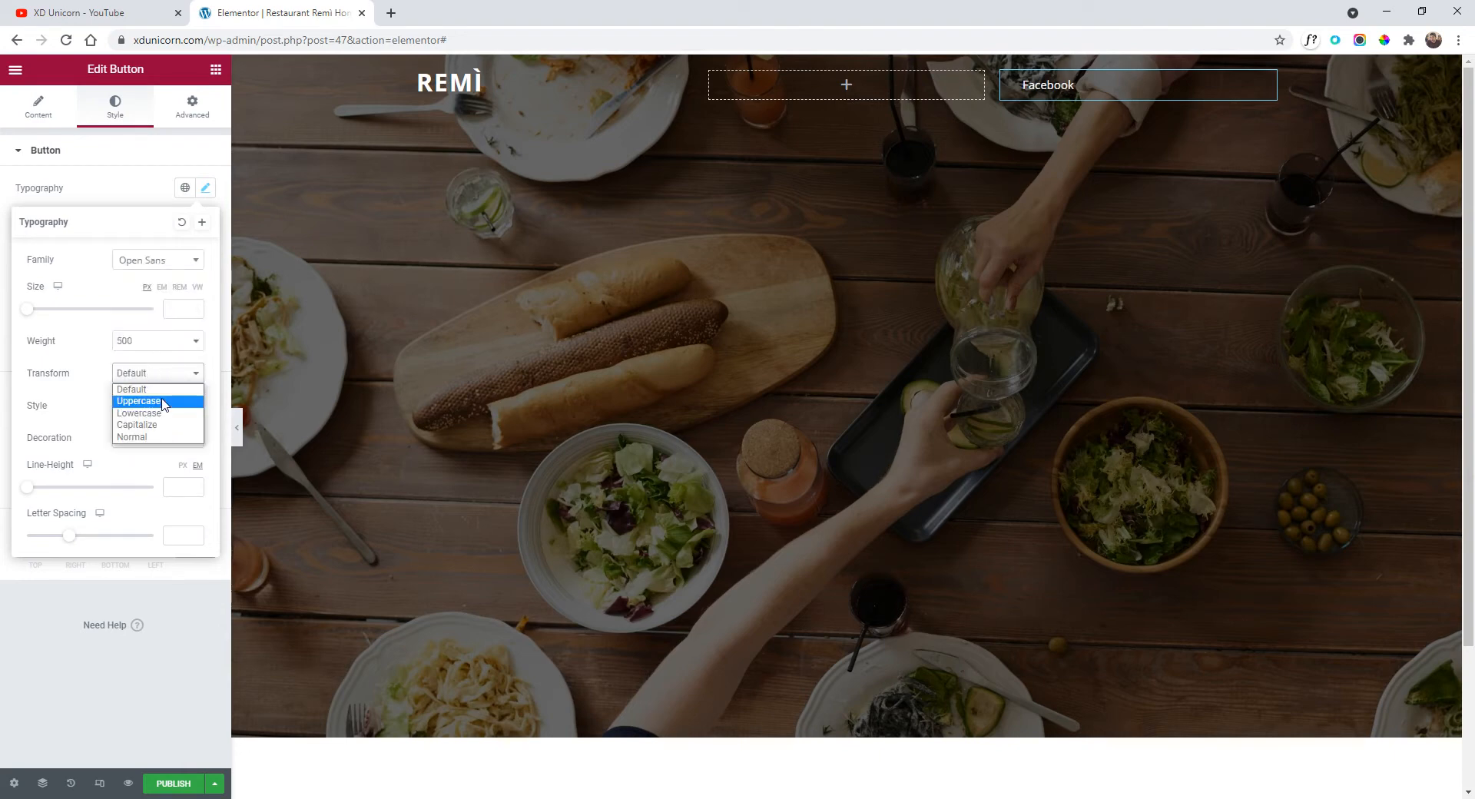
left_click(164, 401)
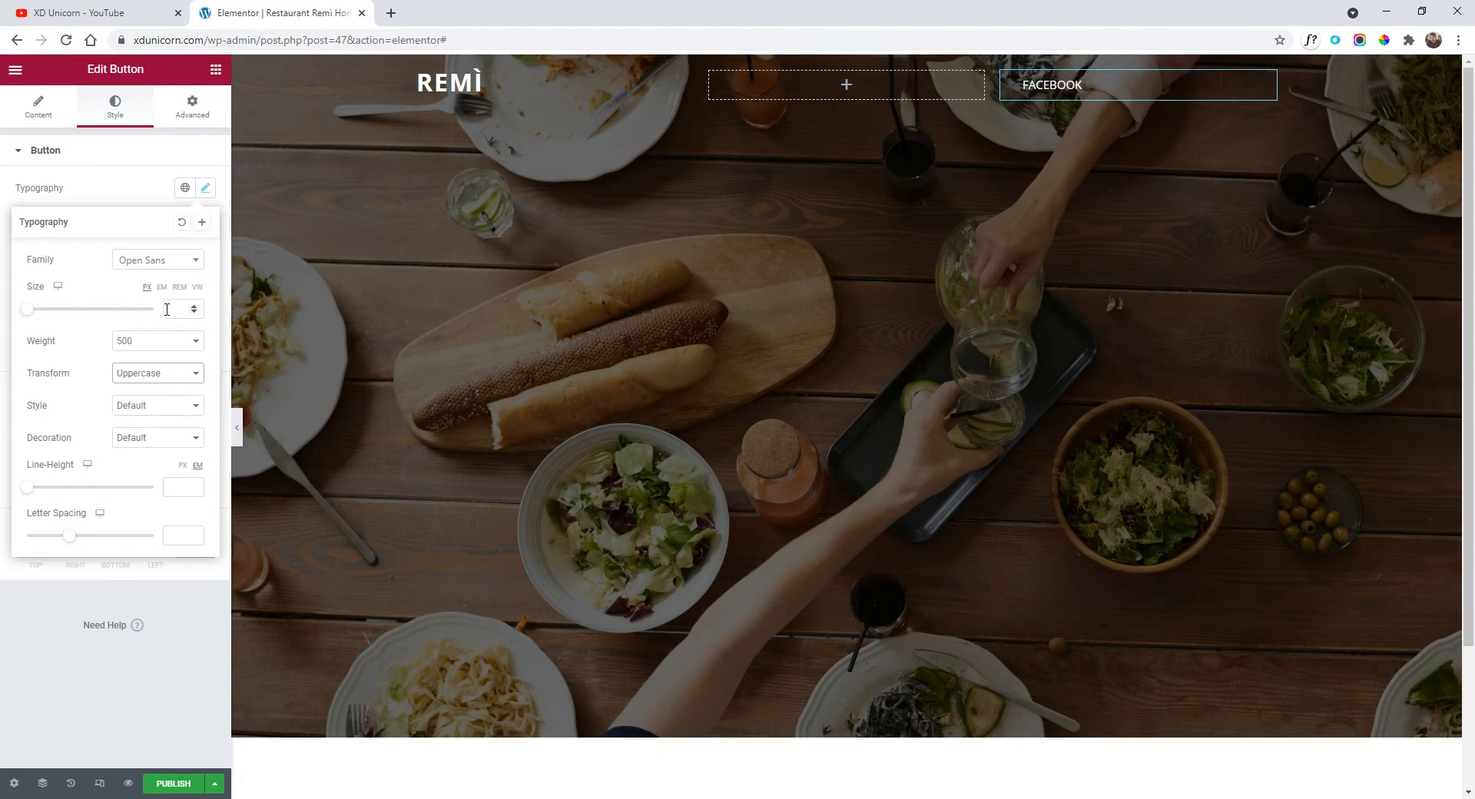
left_click(132, 348)
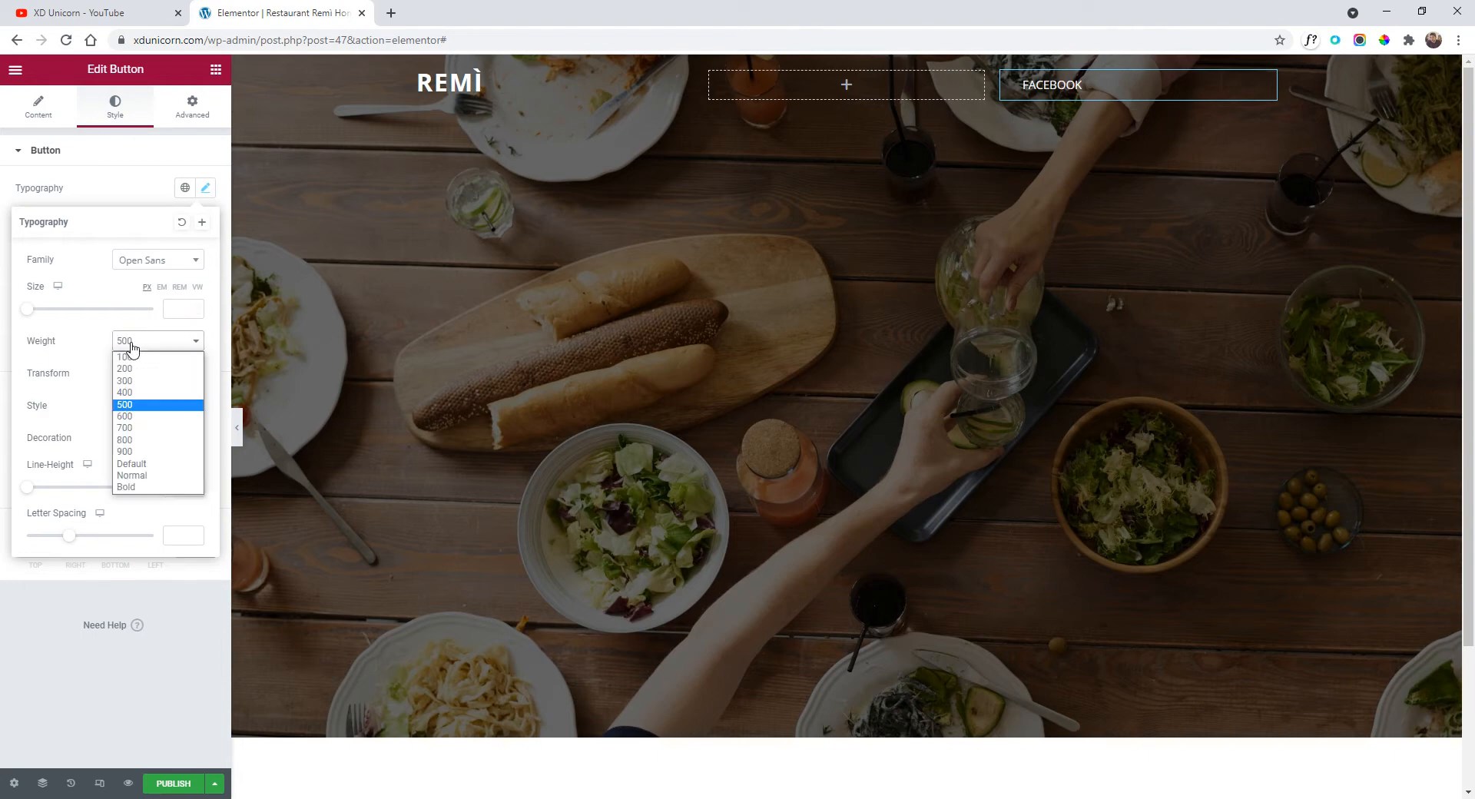
left_click(159, 418)
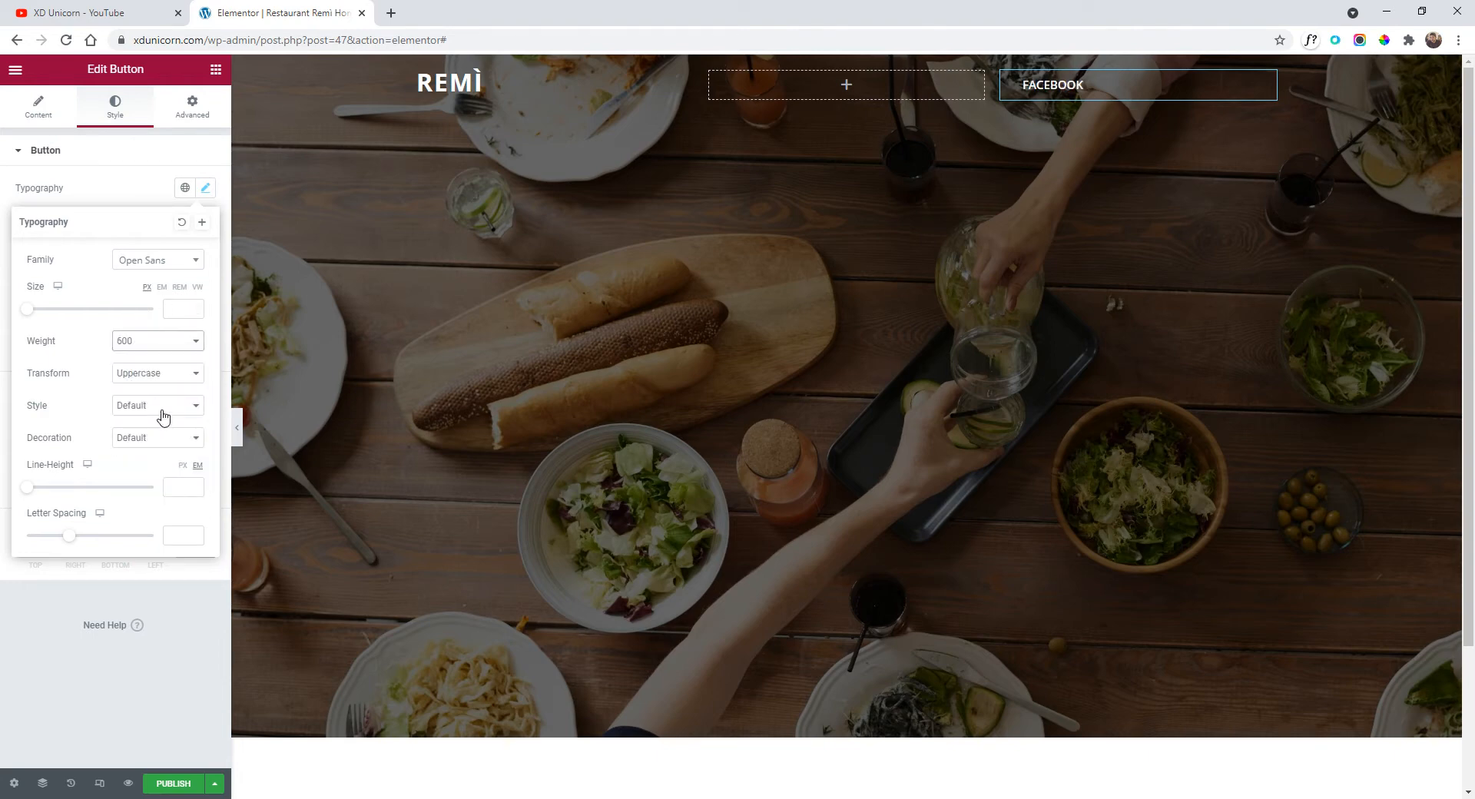
left_click_drag(70, 536, 80, 537)
left_click(150, 198)
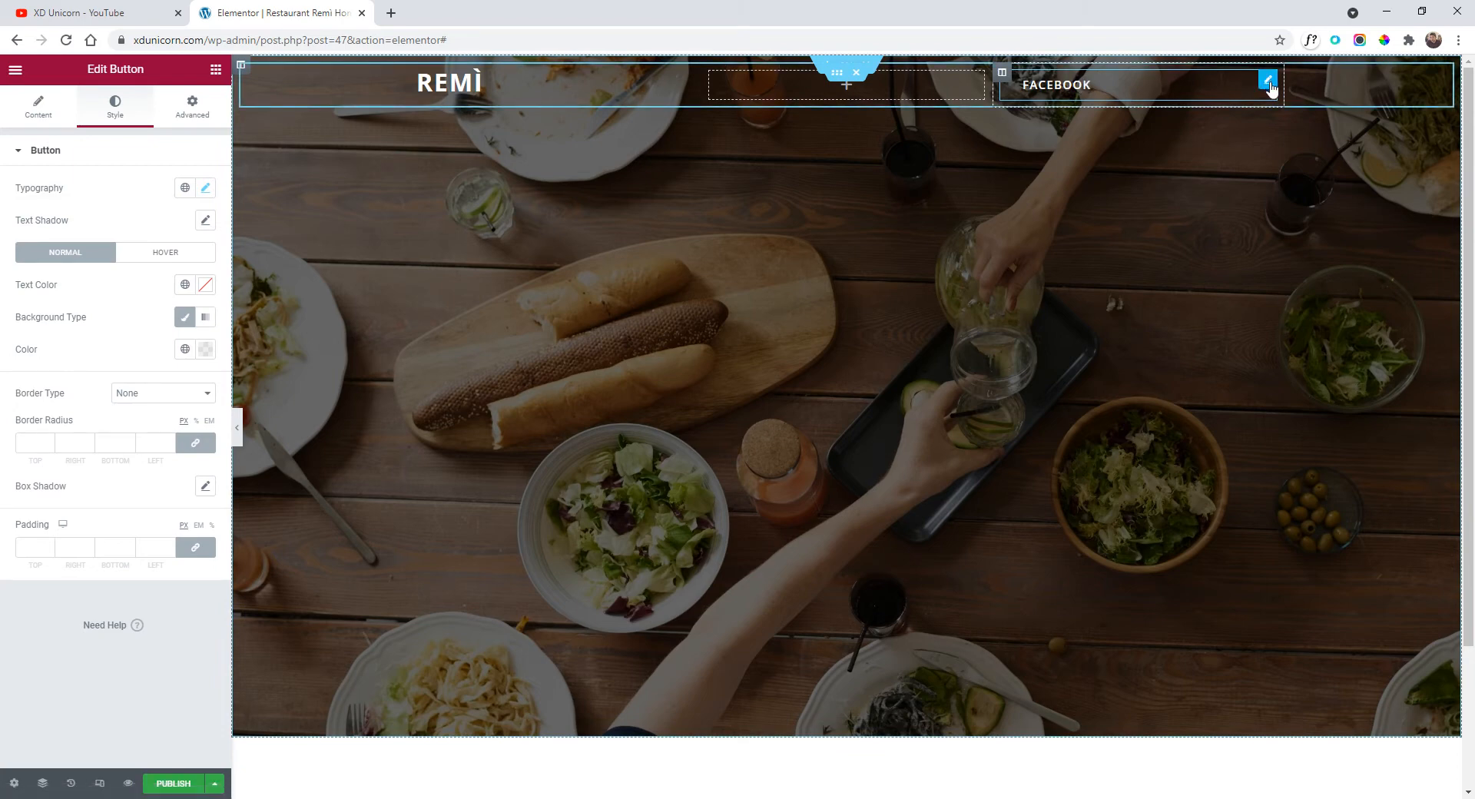
Set the FACEBOOK button's width to Inline (auto) in Advanced > Positioning.
left_click(192, 107)
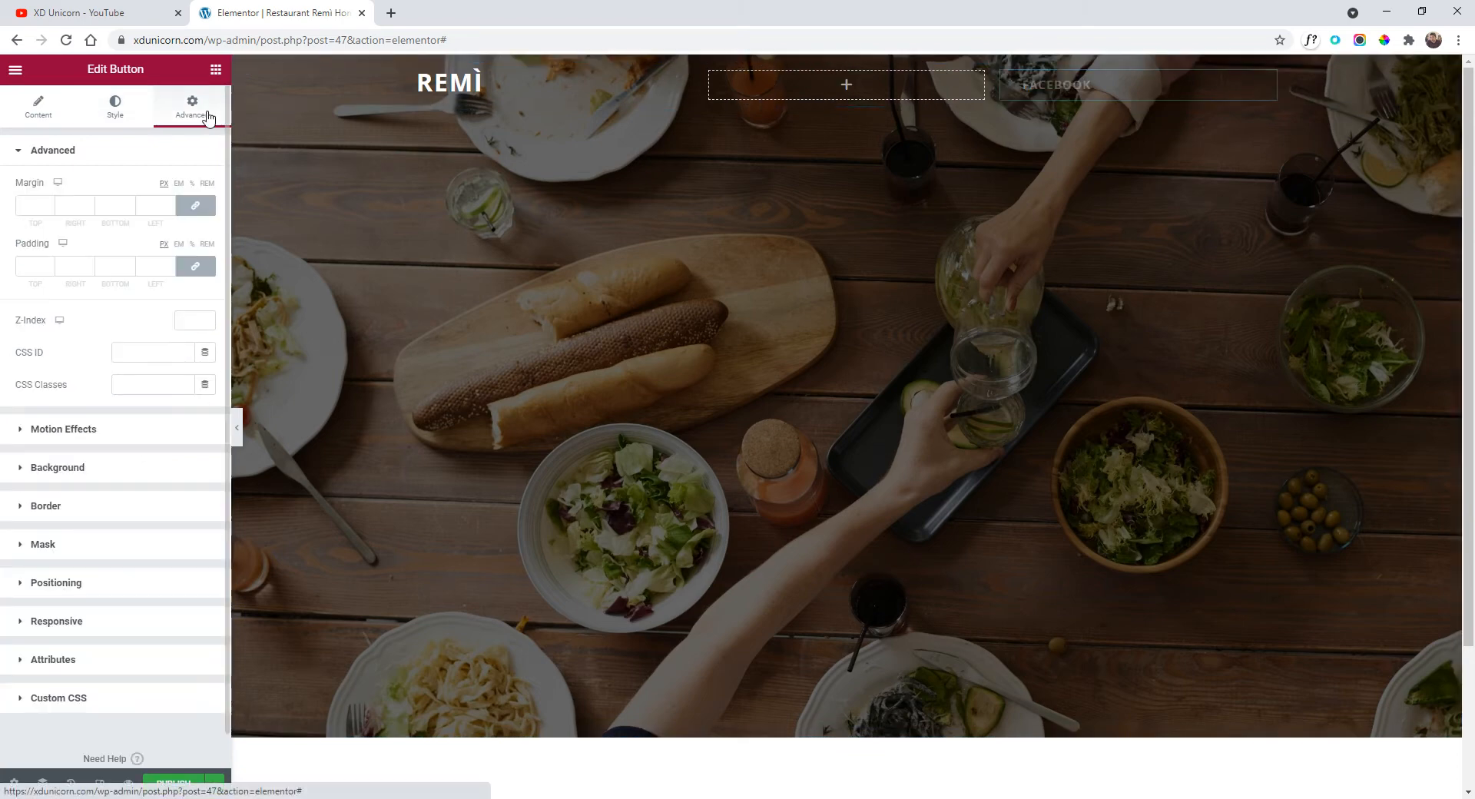
left_click(60, 584)
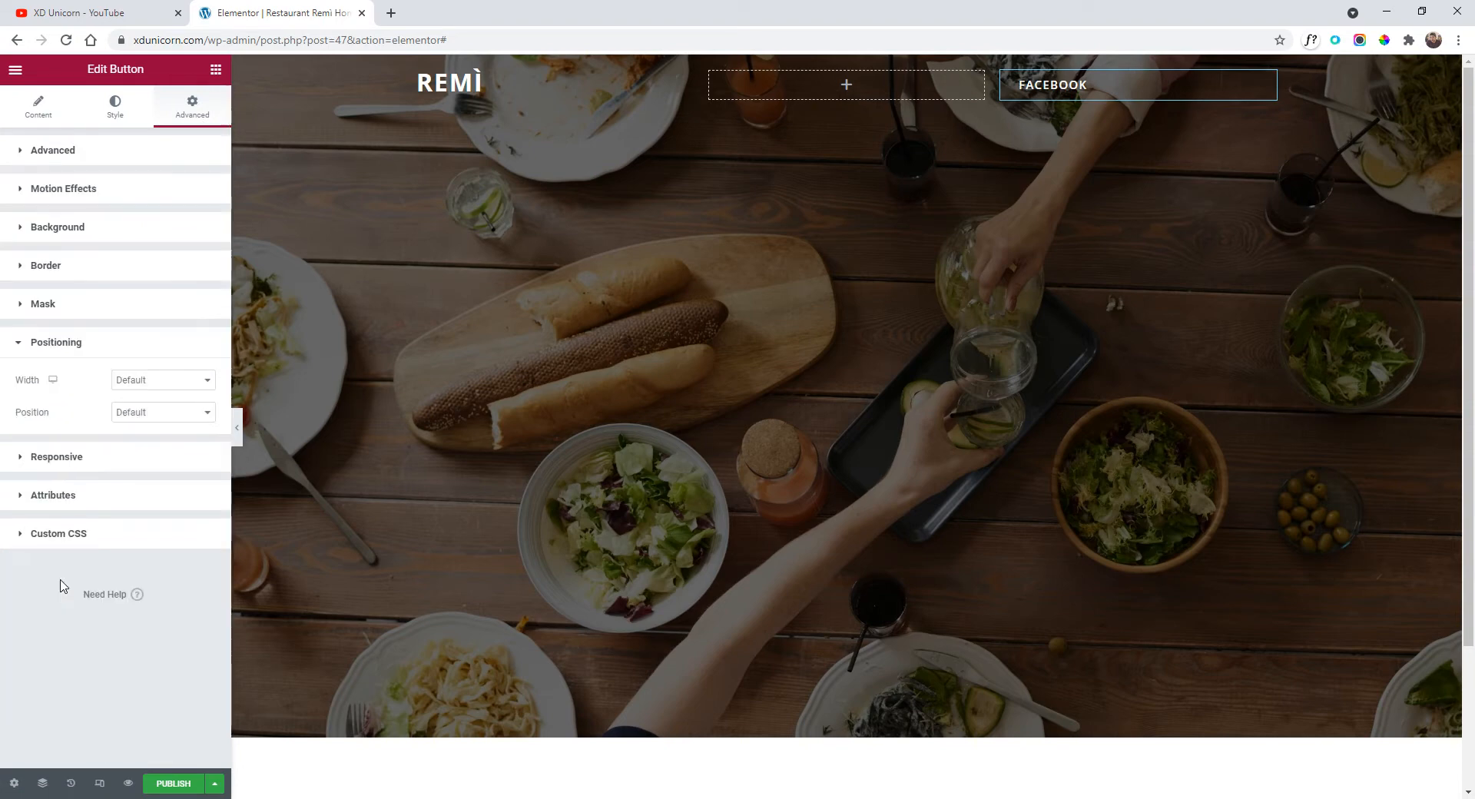
left_click(149, 385)
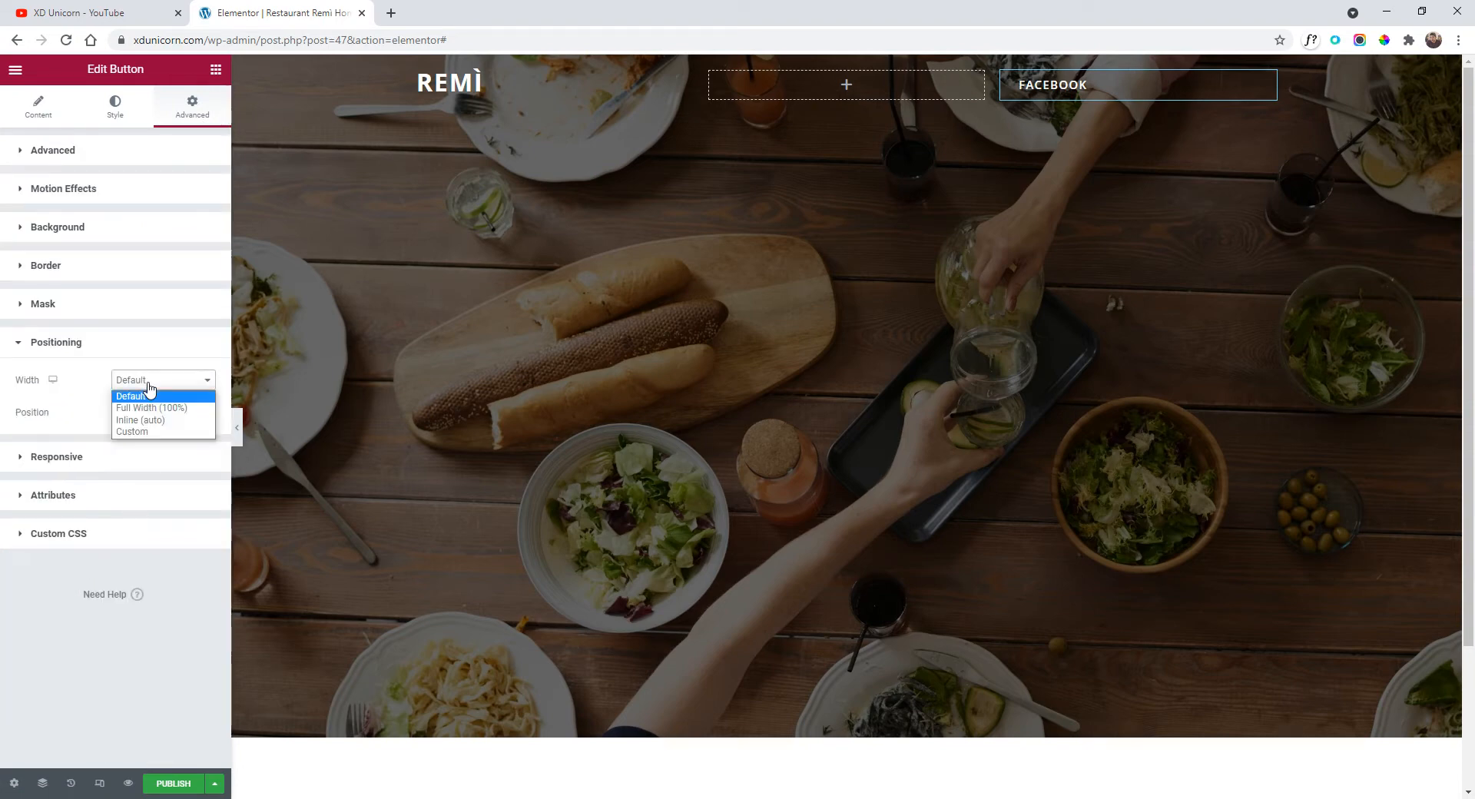
left_click(146, 420)
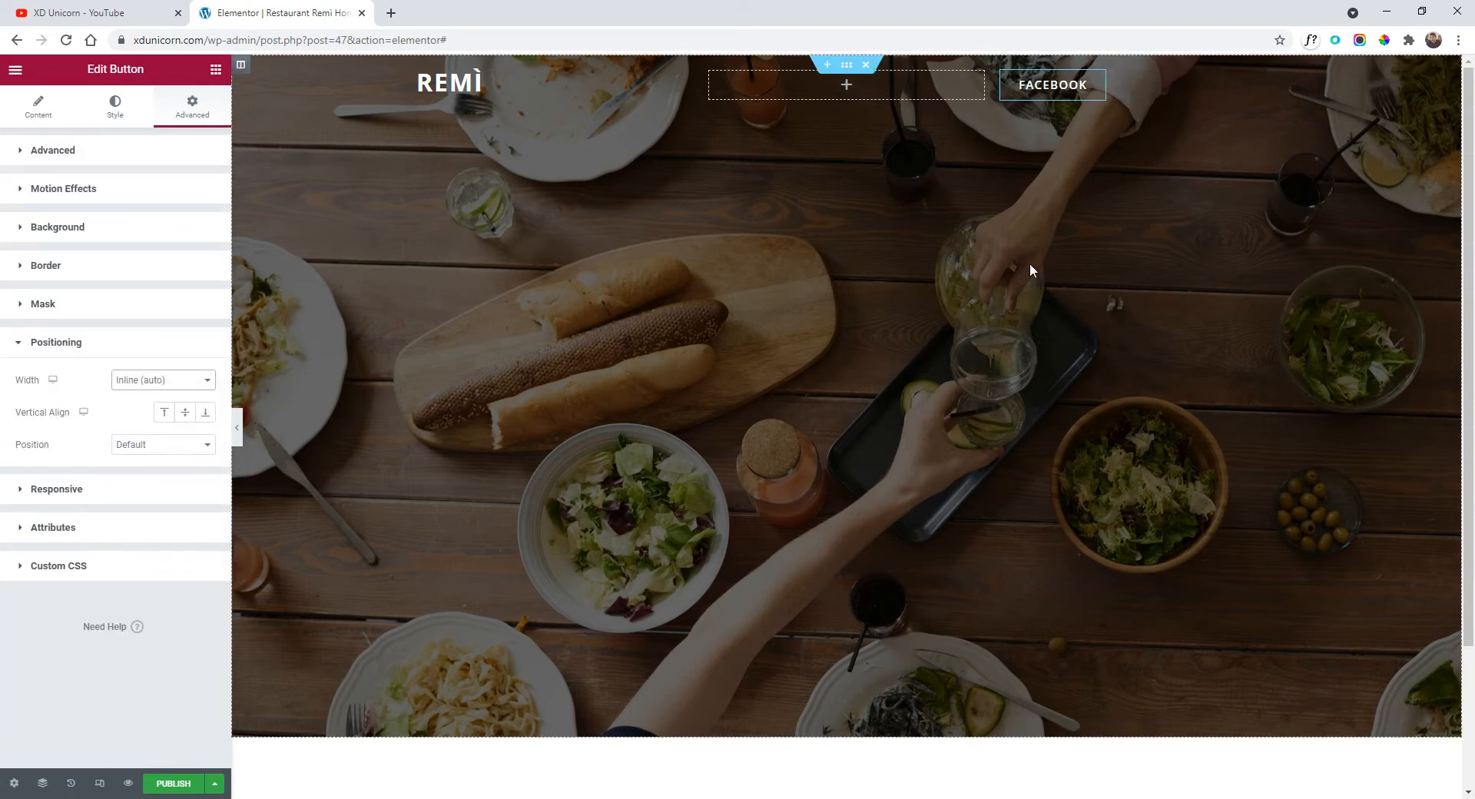
Duplicate the FACEBOOK button and change the copy's text to 'instagram'.
right_click(1069, 81)
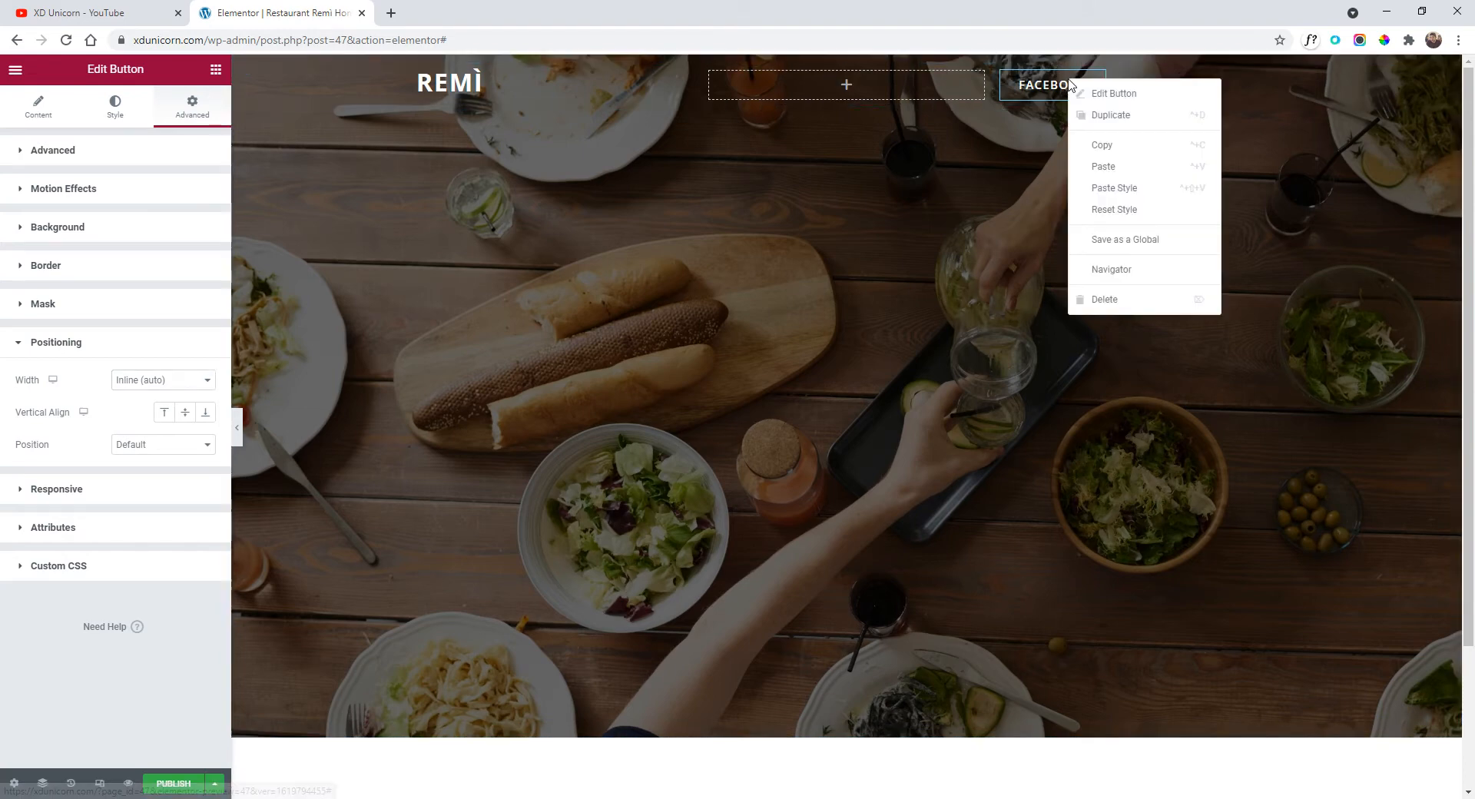
left_click(1109, 116)
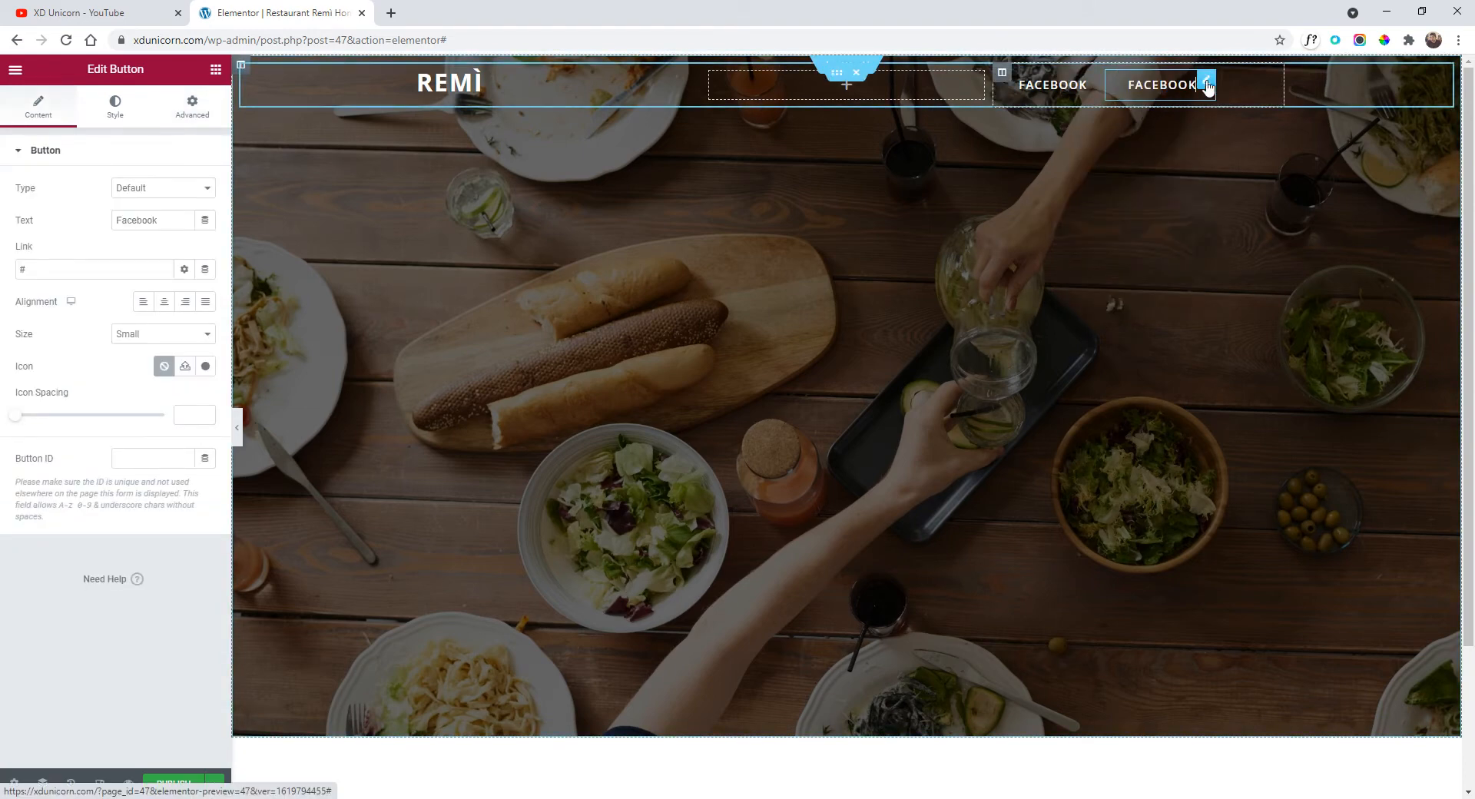
double_click(119, 224)
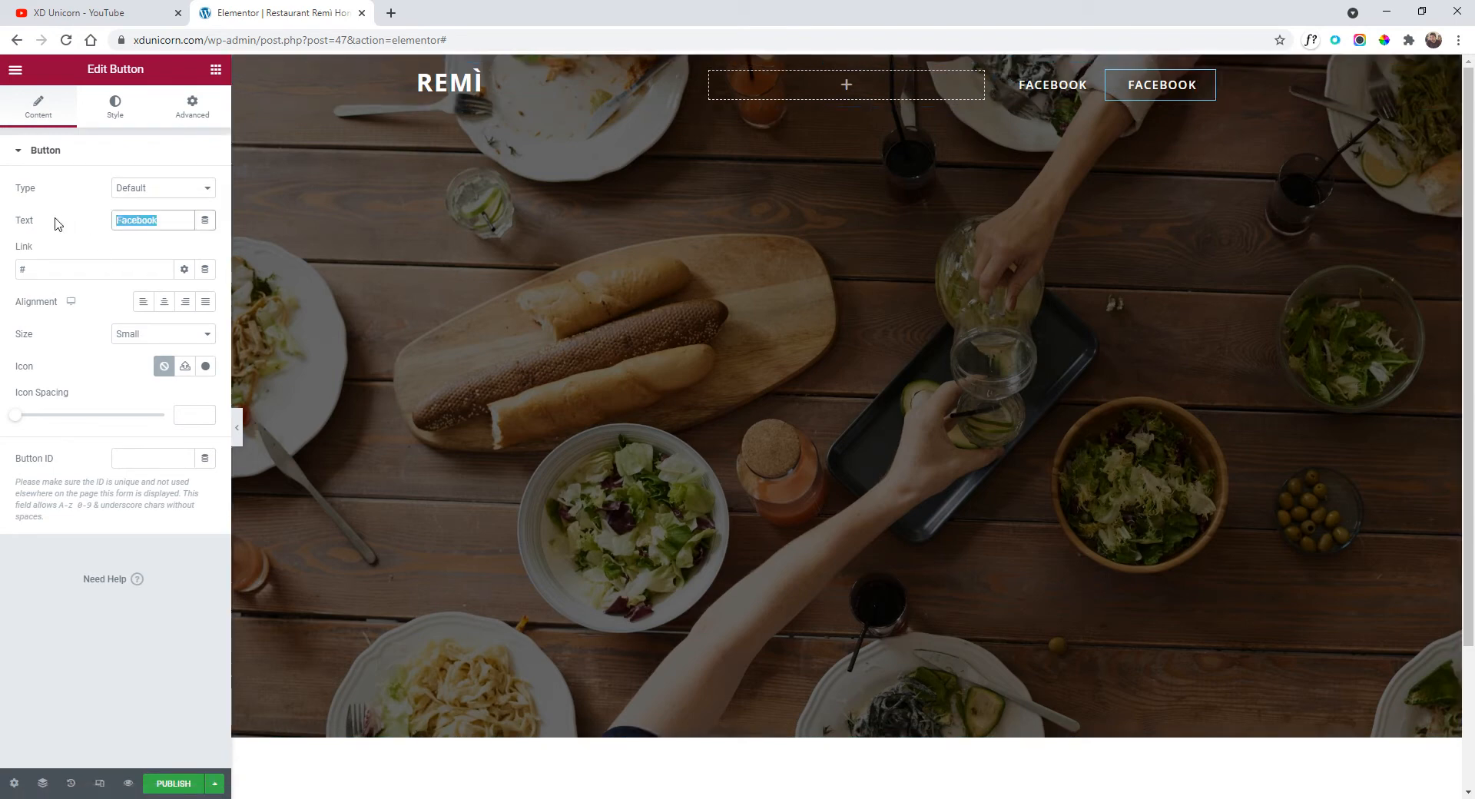
type("in")
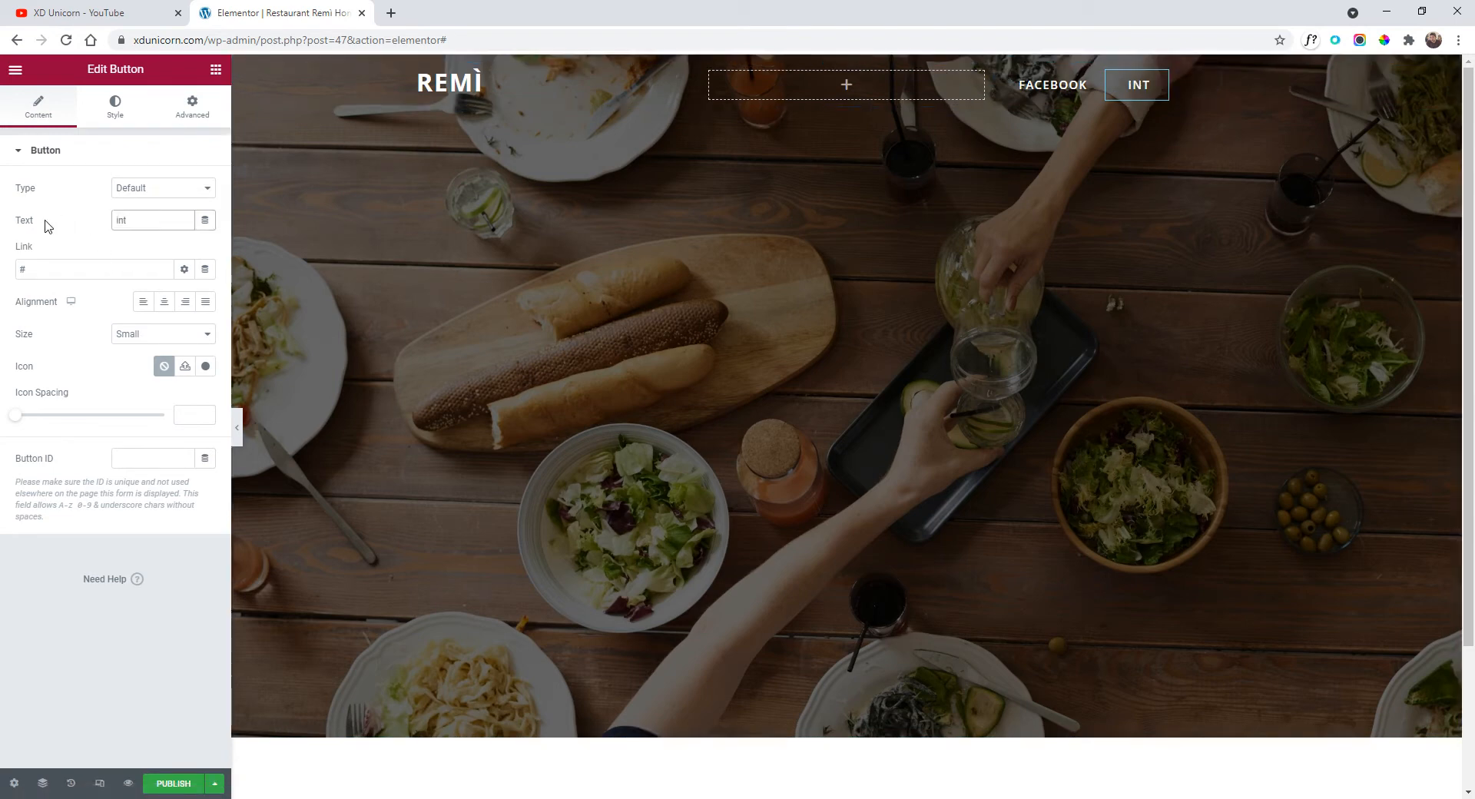
type("stagram")
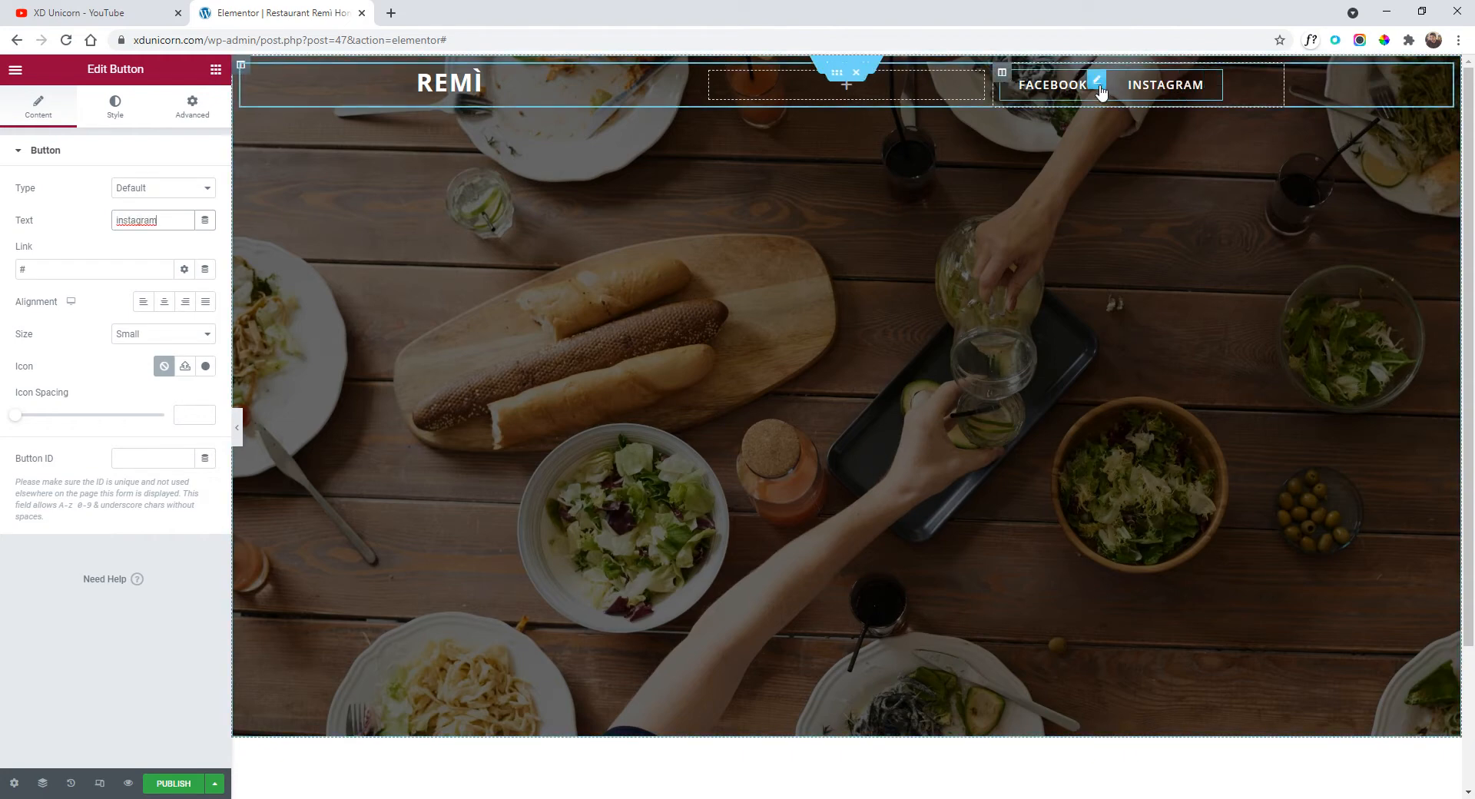
left_click(116, 107)
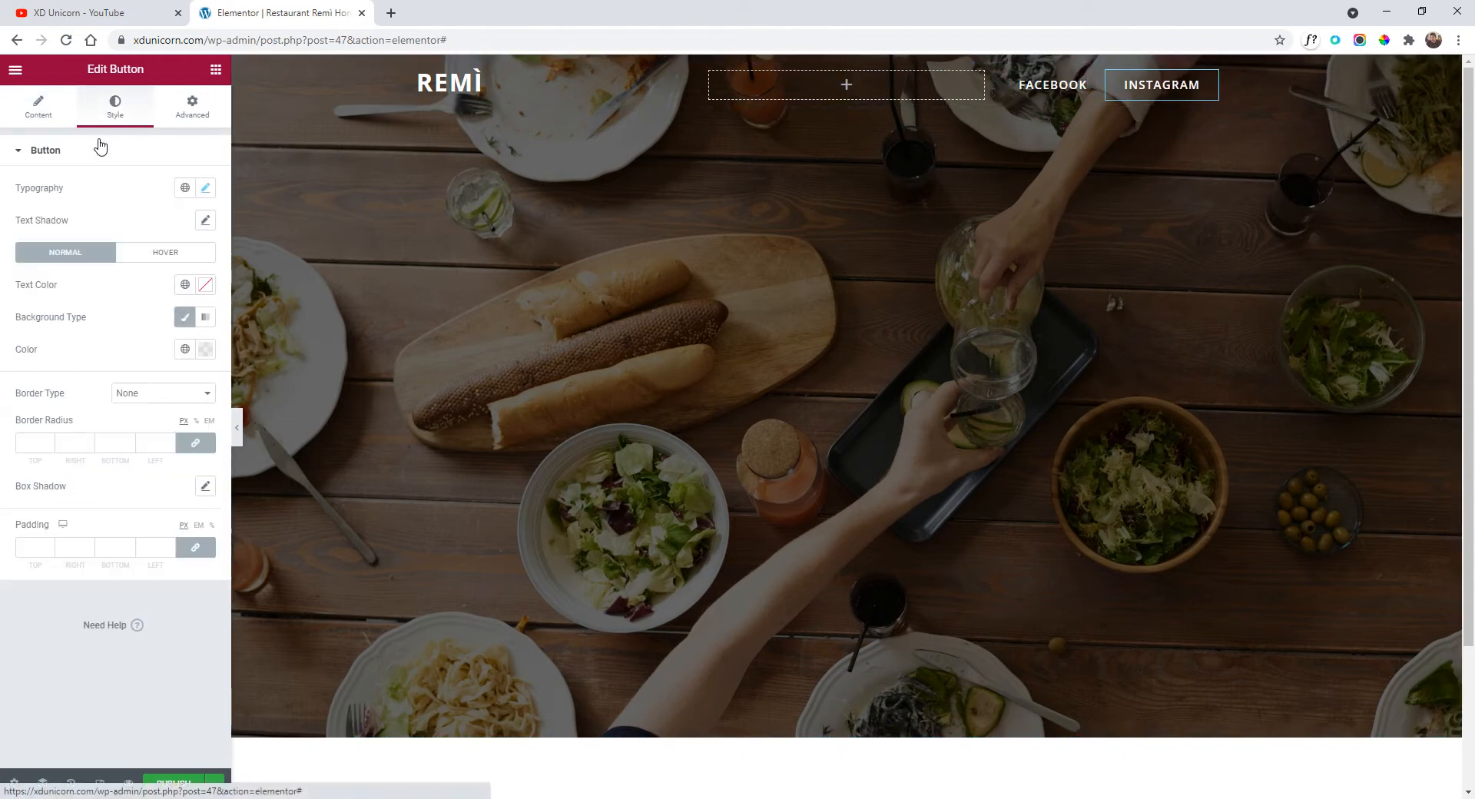
Set the INSTAGRAM button's typography font size to 0.8 REM.
left_click(205, 187)
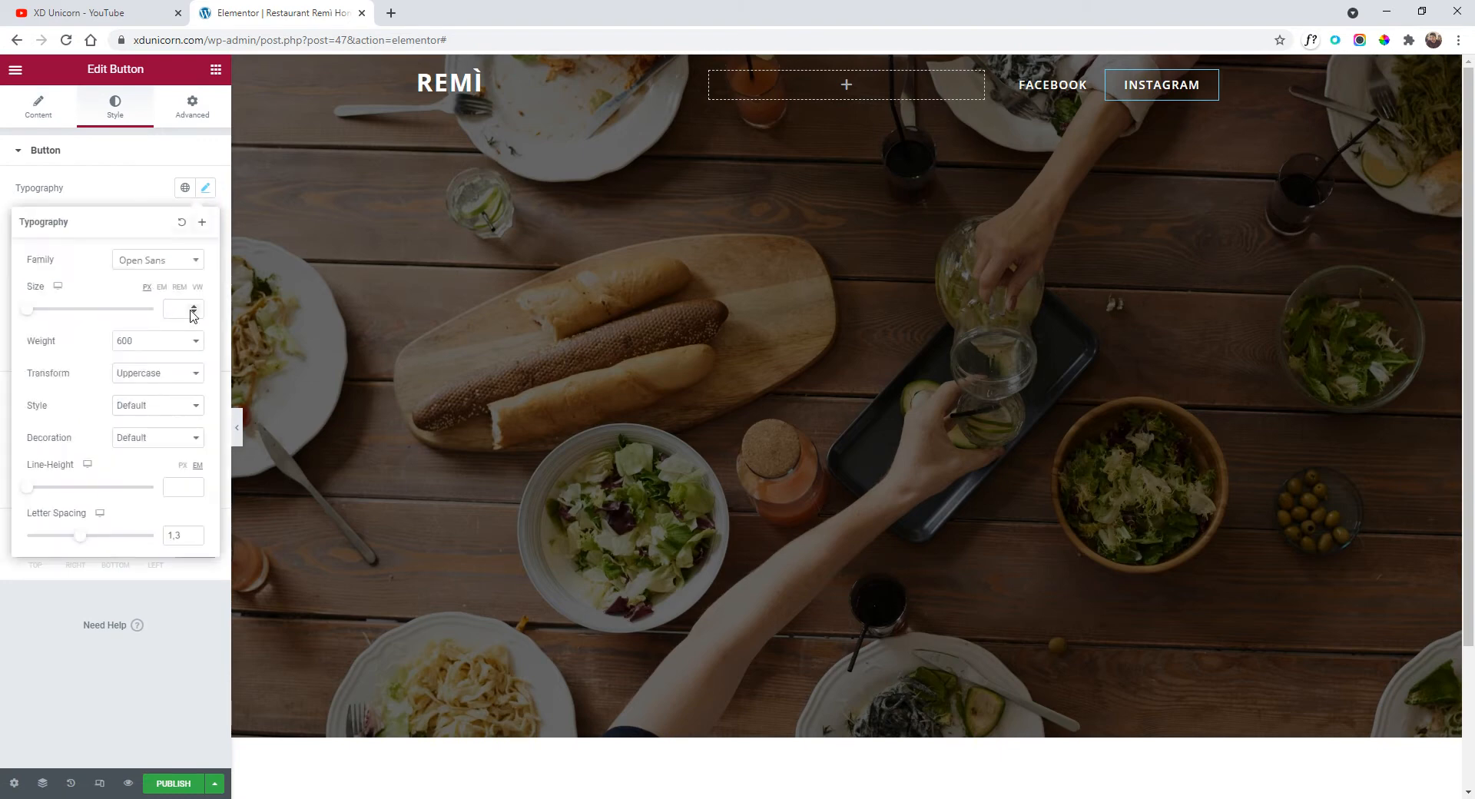
left_click(182, 289)
left_click(194, 306)
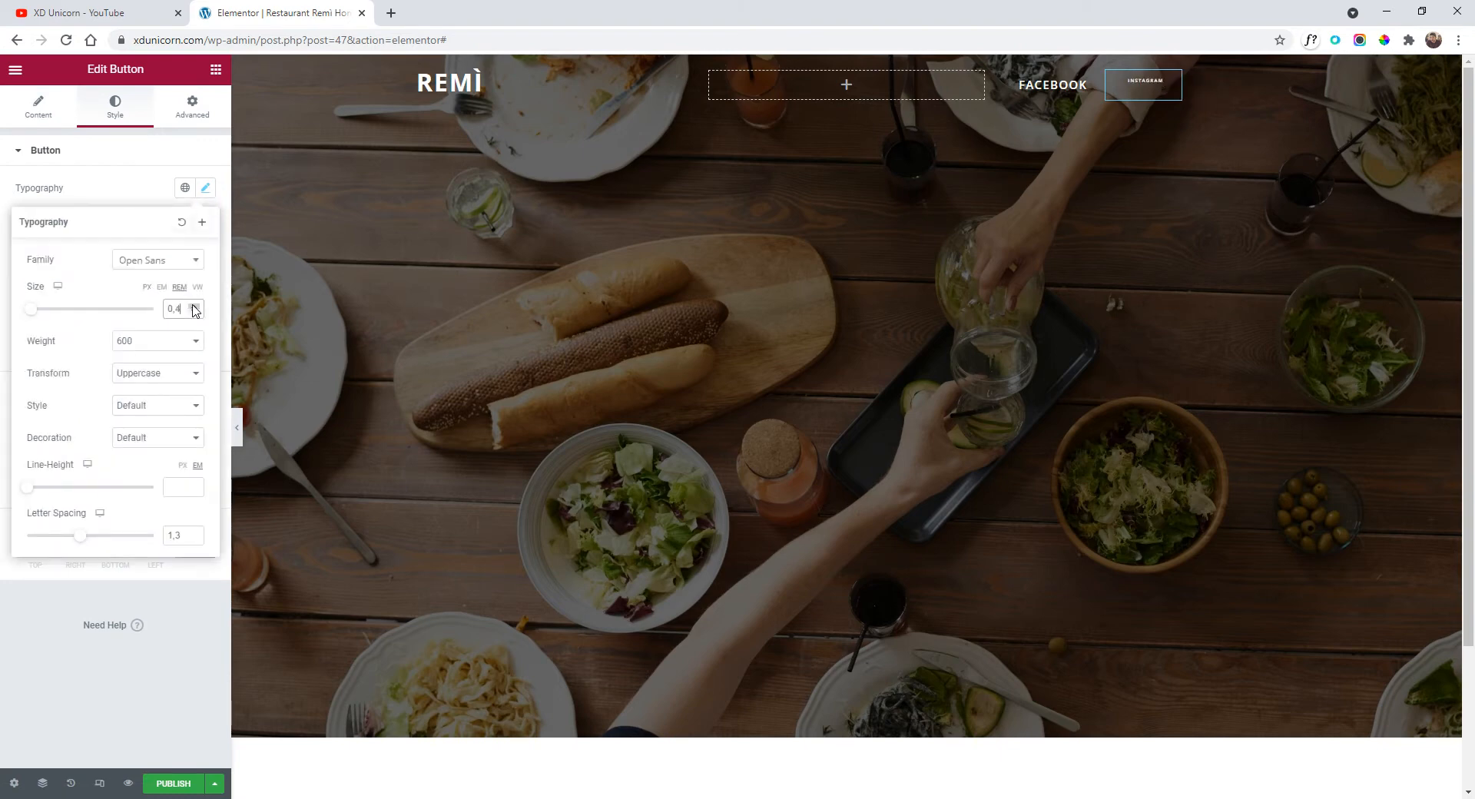
left_click(193, 306)
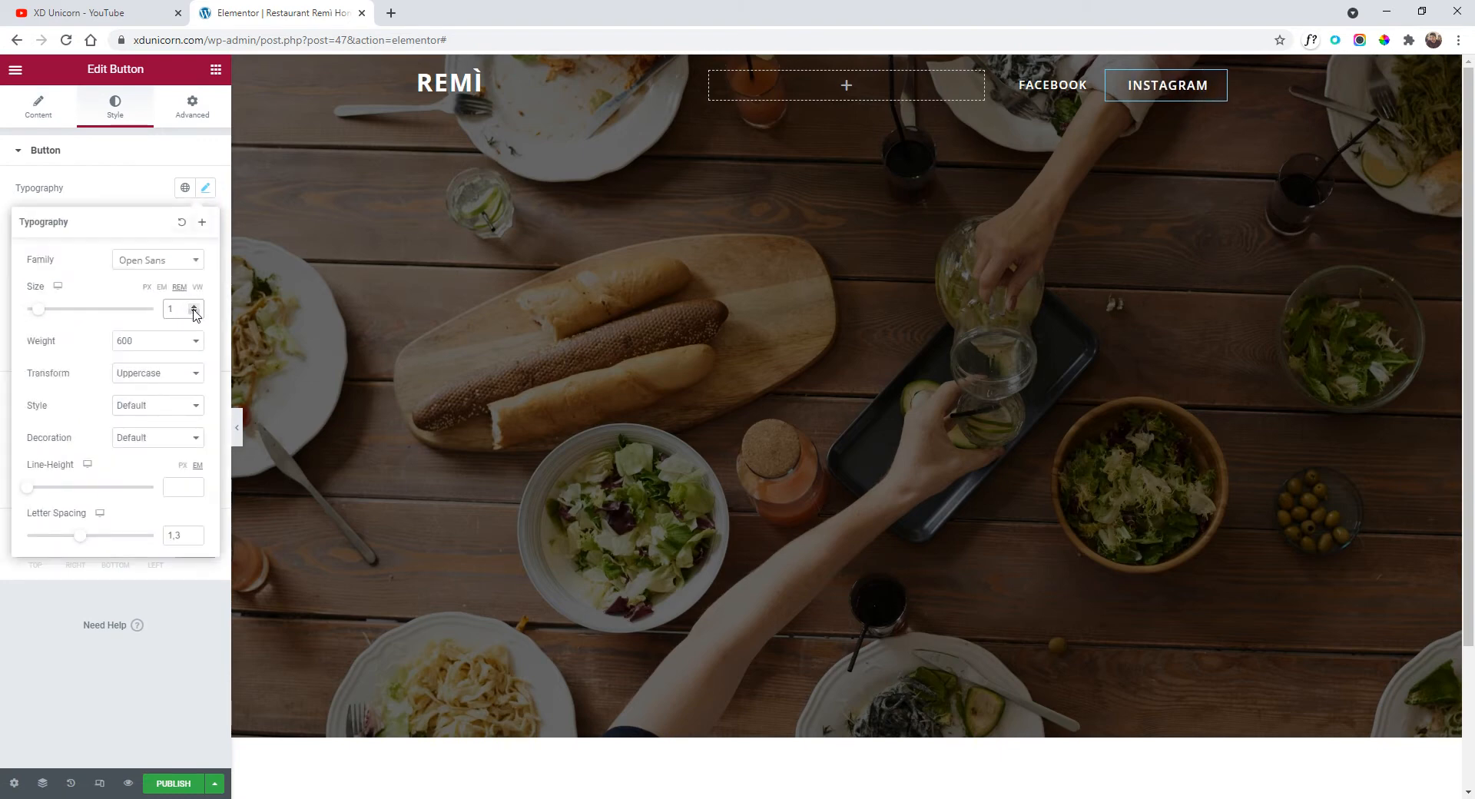
left_click(194, 312)
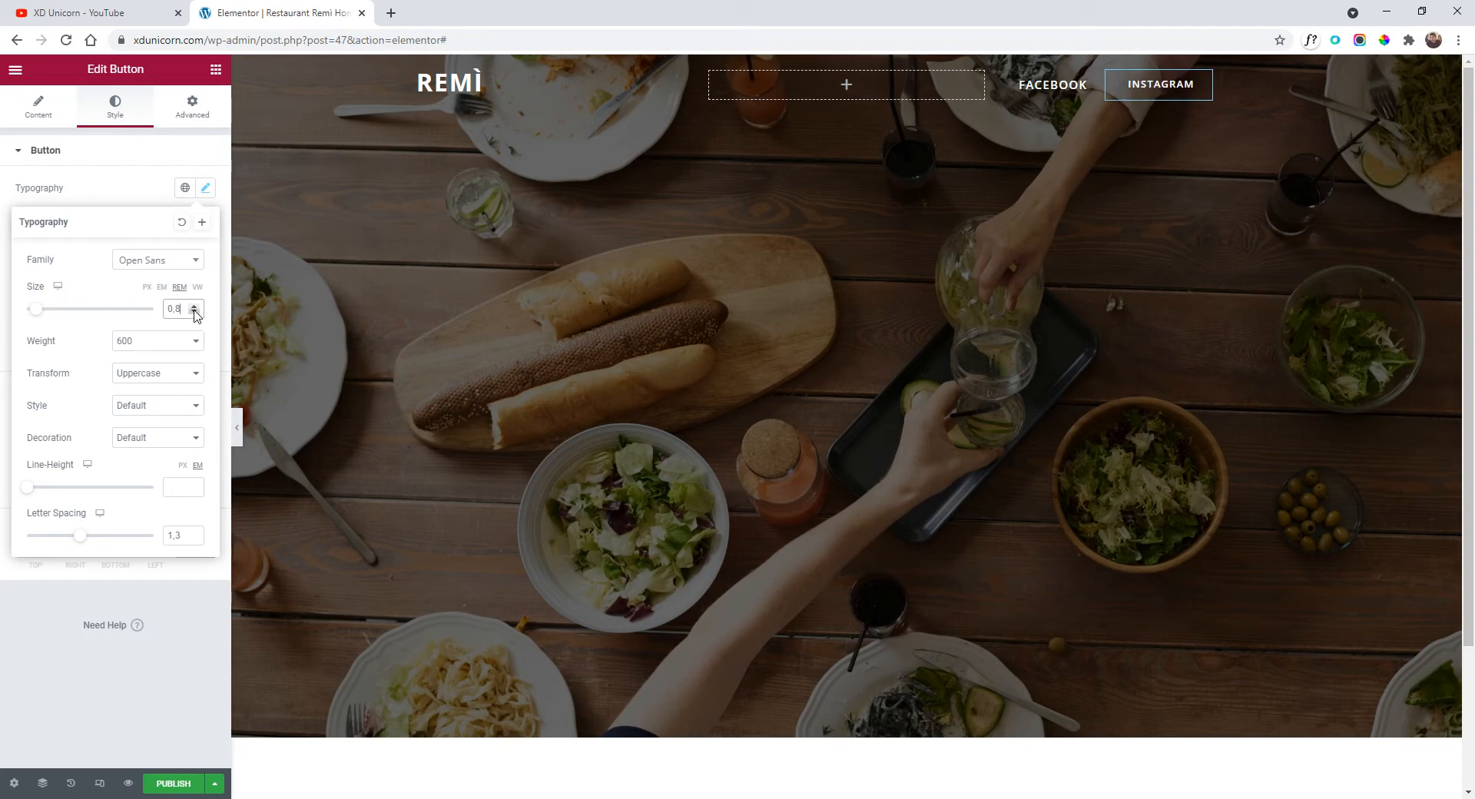
Copy INSTAGRAM, paste it after FACEBOOK, then delete the extra pasted copy.
right_click(1164, 90)
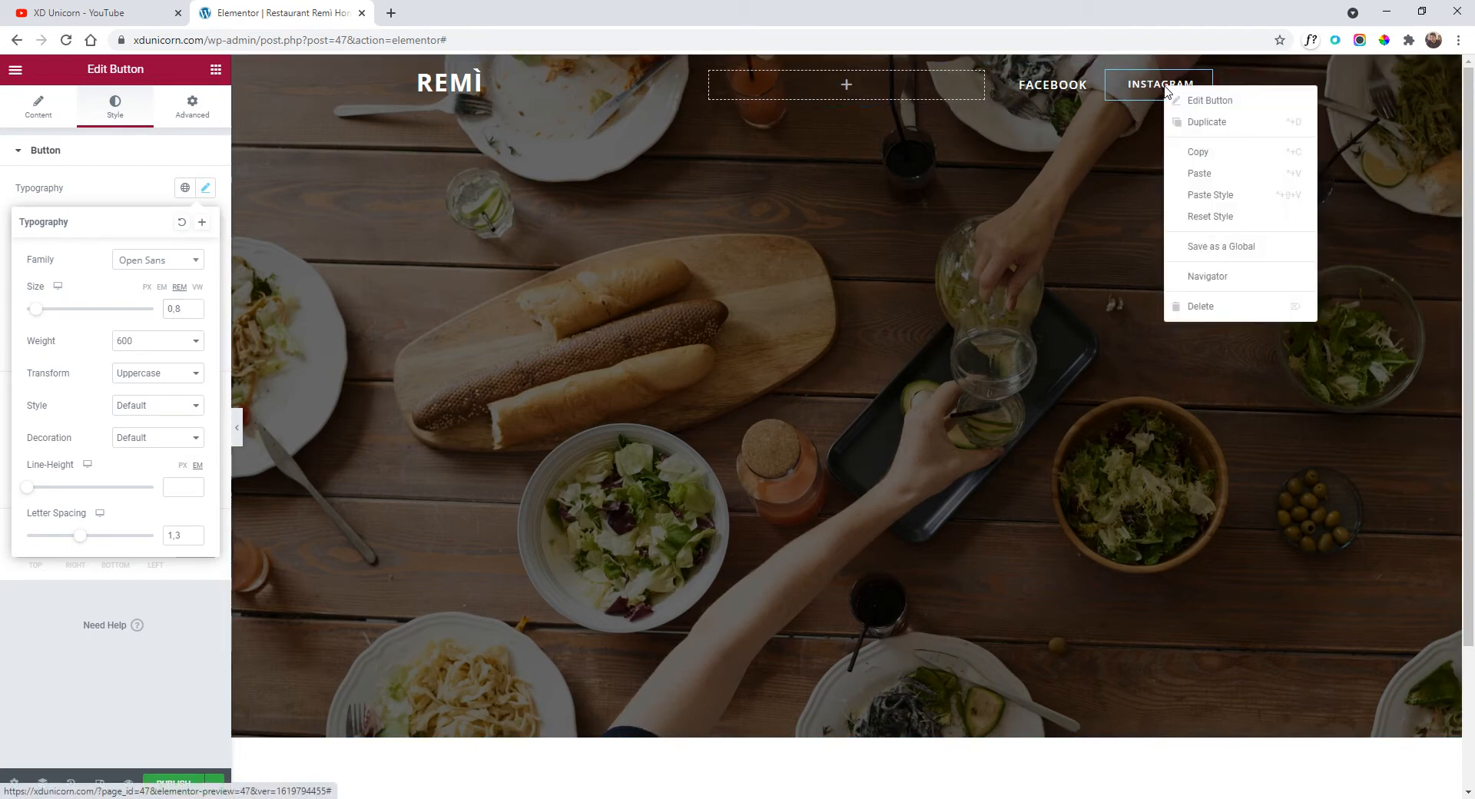
left_click(1207, 151)
right_click(1078, 87)
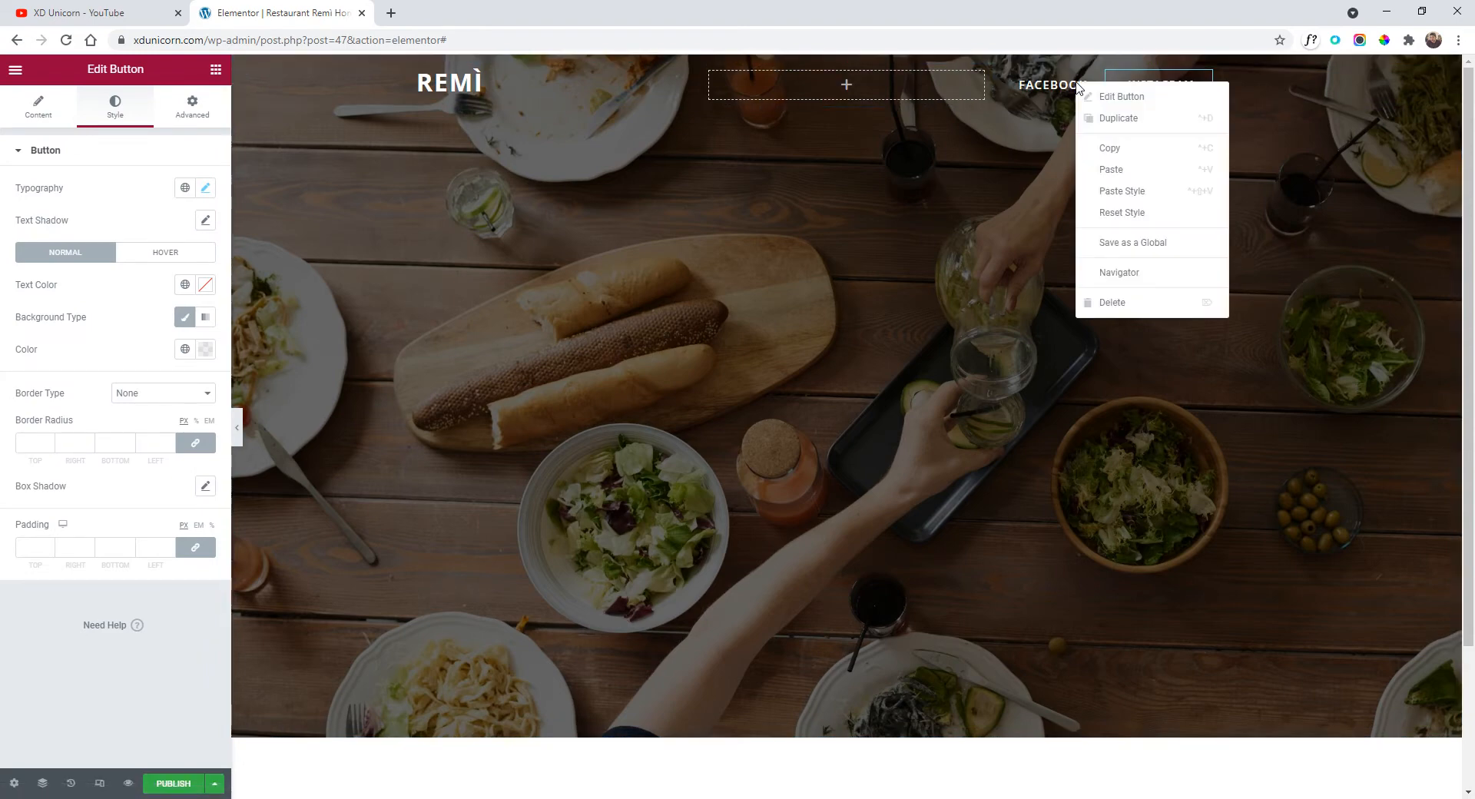
left_click(1129, 170)
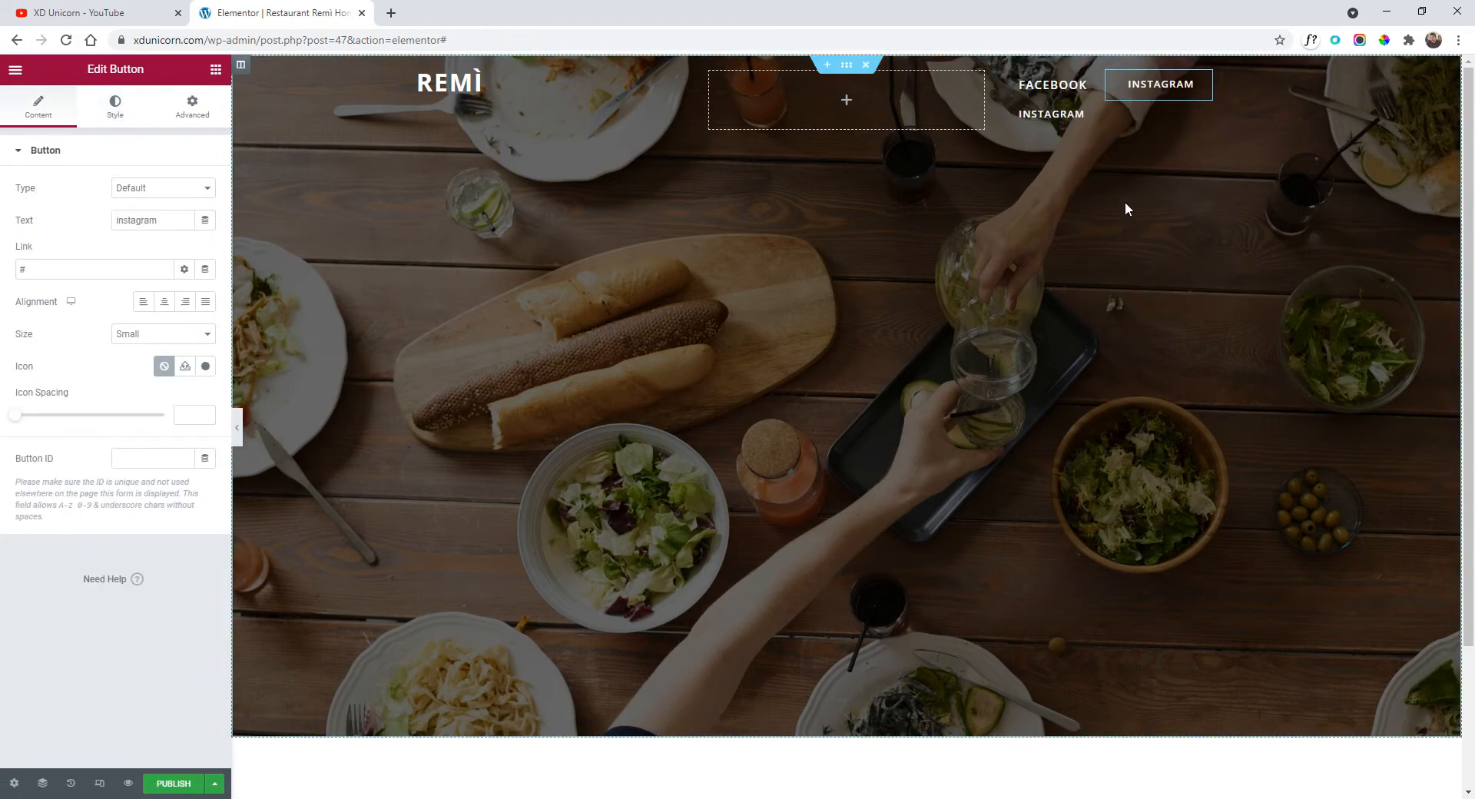
right_click(1085, 114)
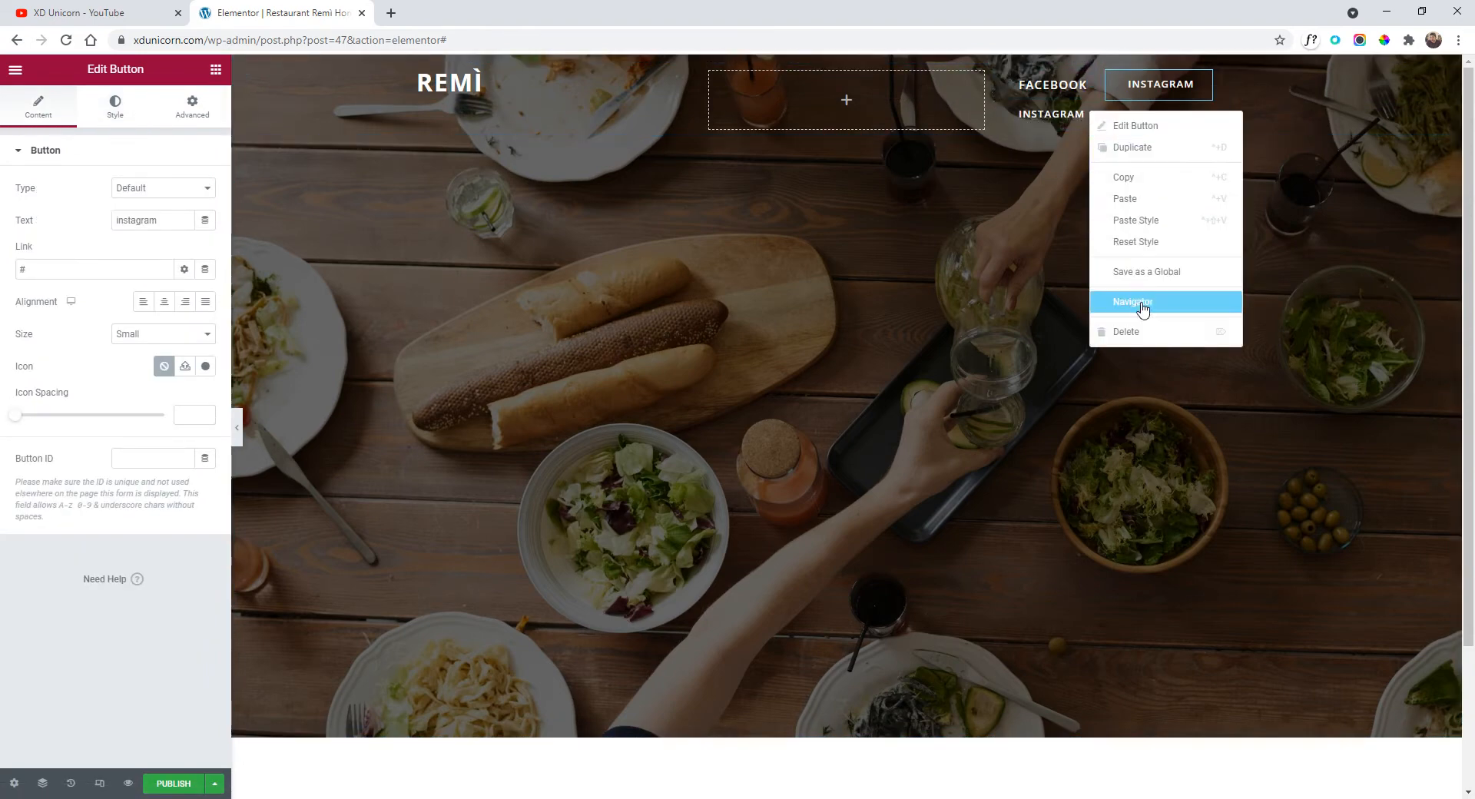
left_click(1137, 329)
right_click(1054, 90)
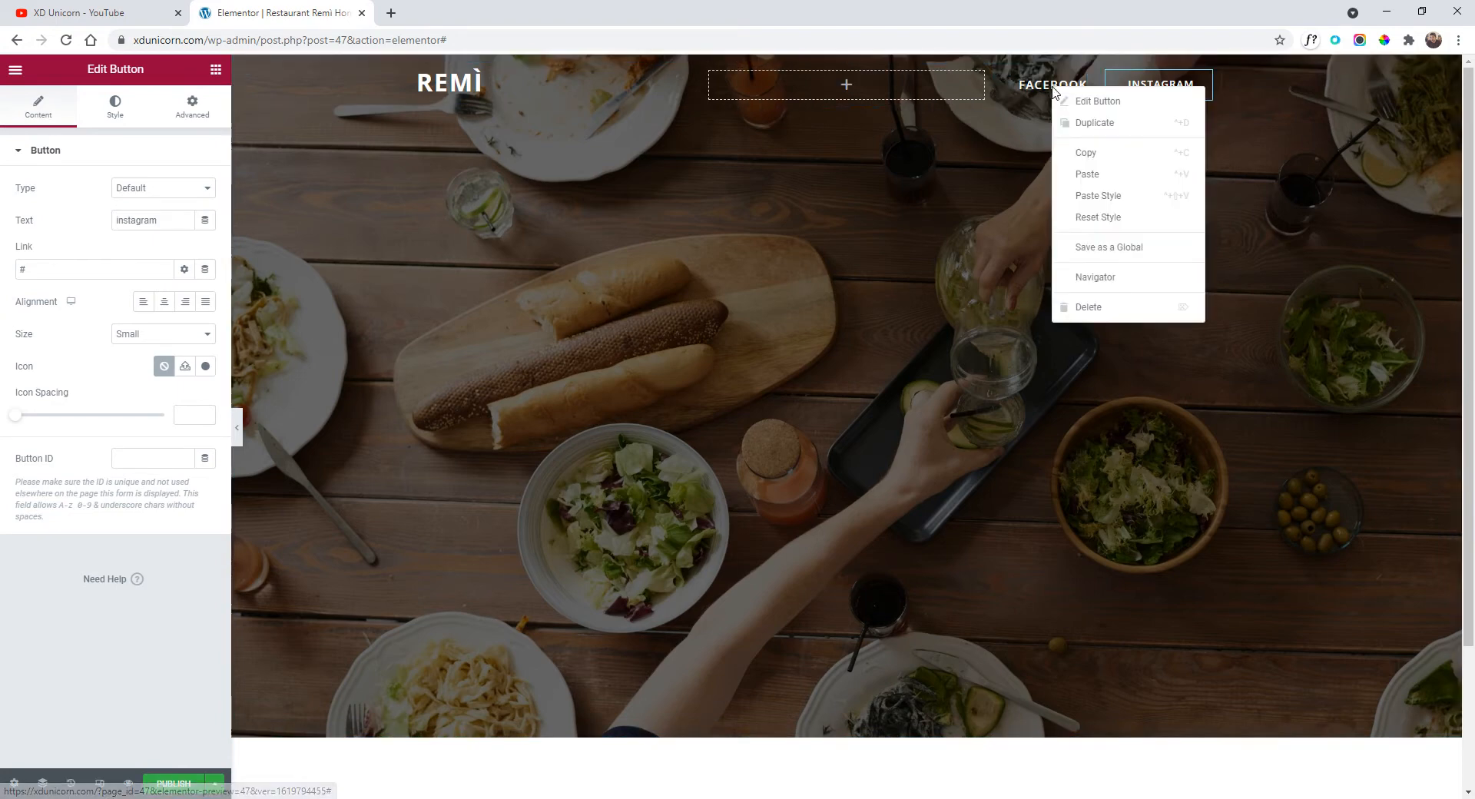
left_click(1129, 190)
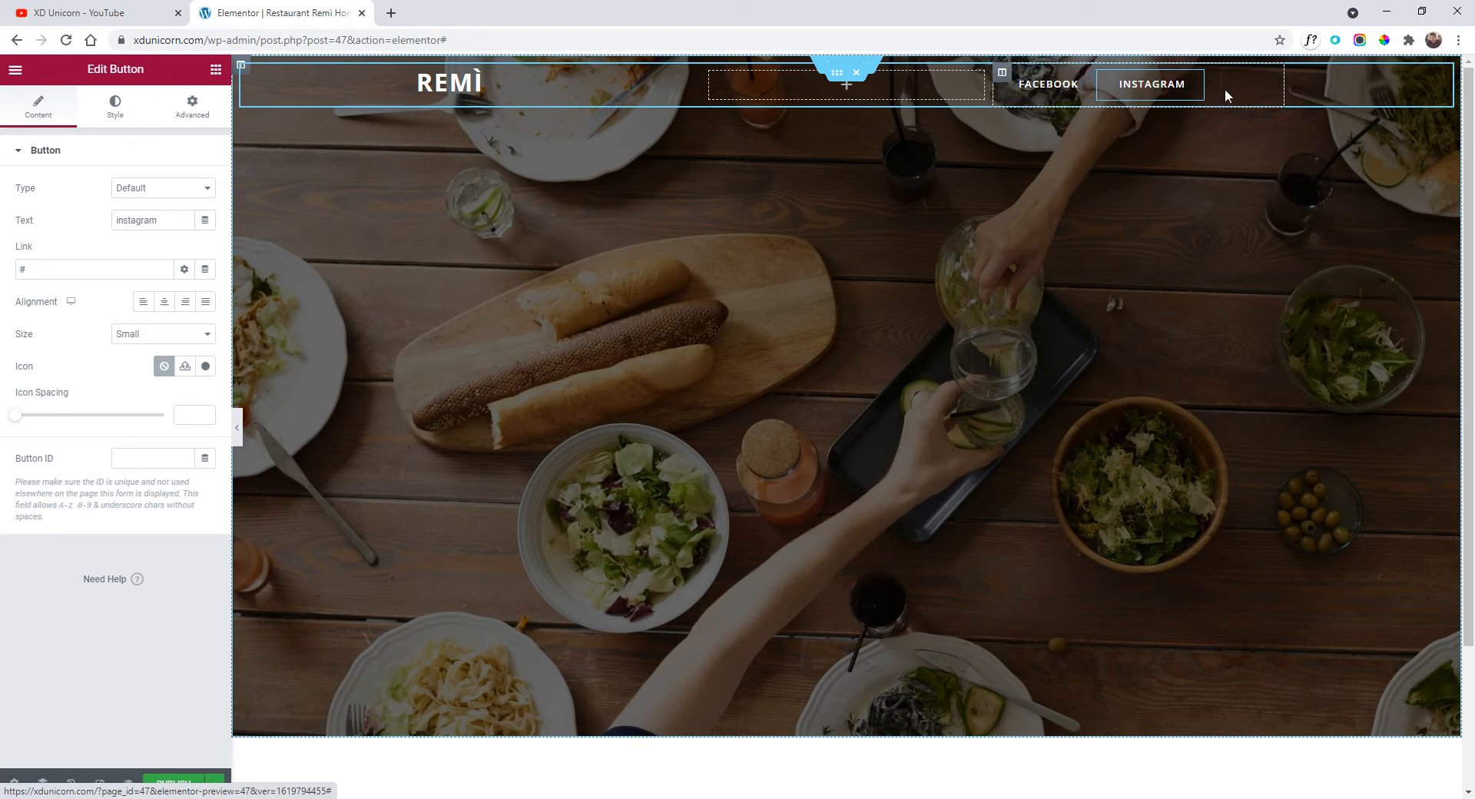
Set the social-links column's Horizontal Align to End.
left_click(1002, 73)
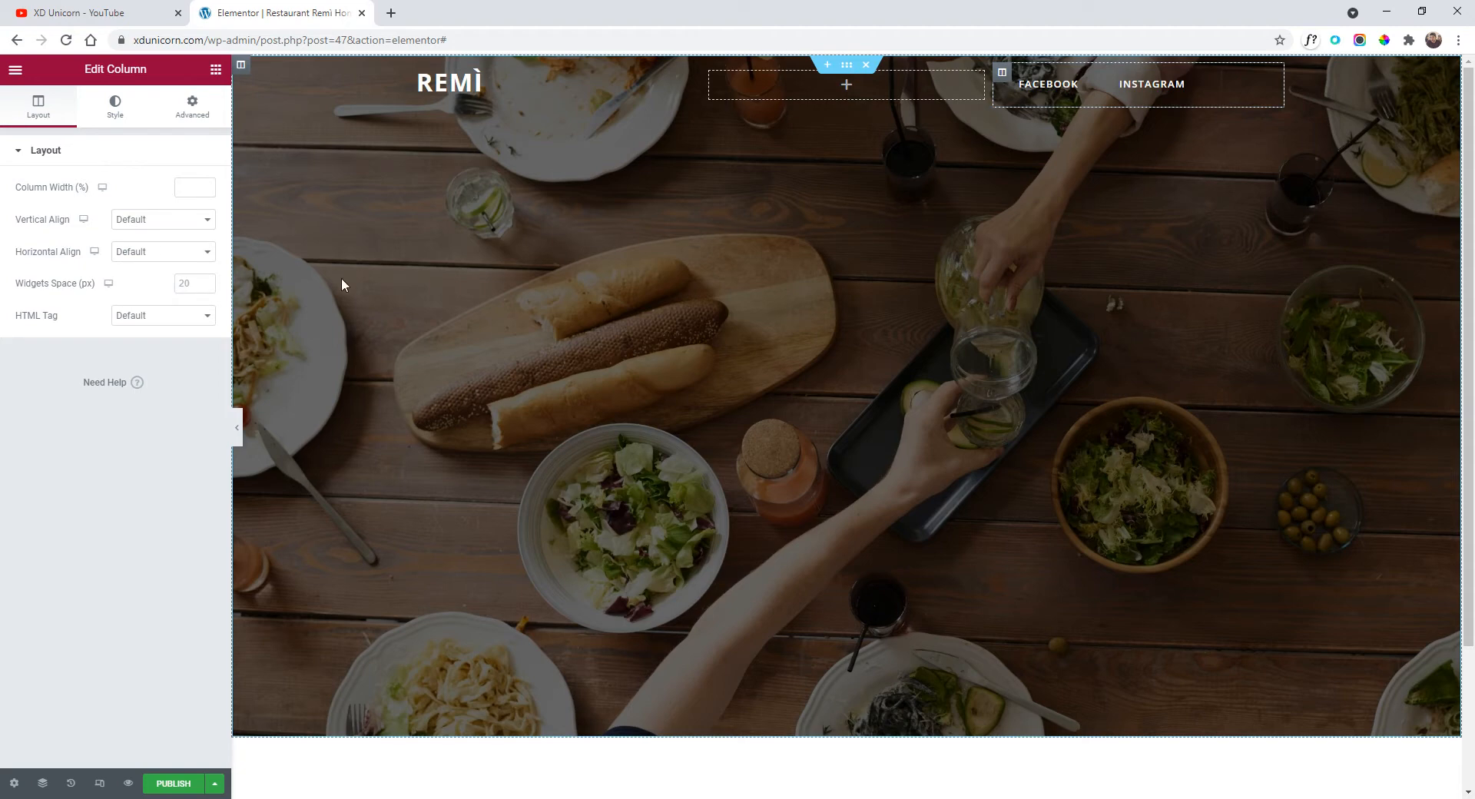
left_click(160, 256)
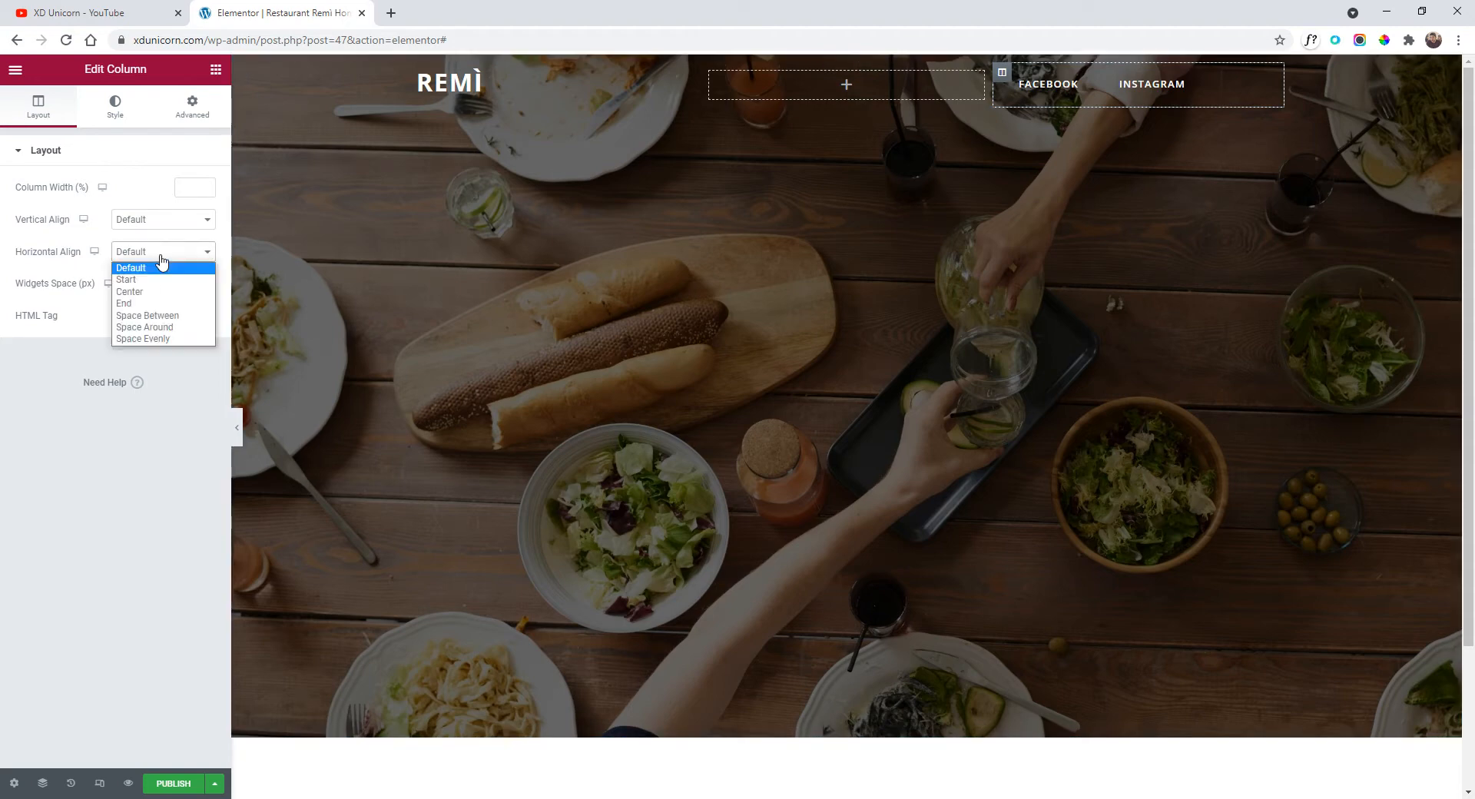
left_click(164, 304)
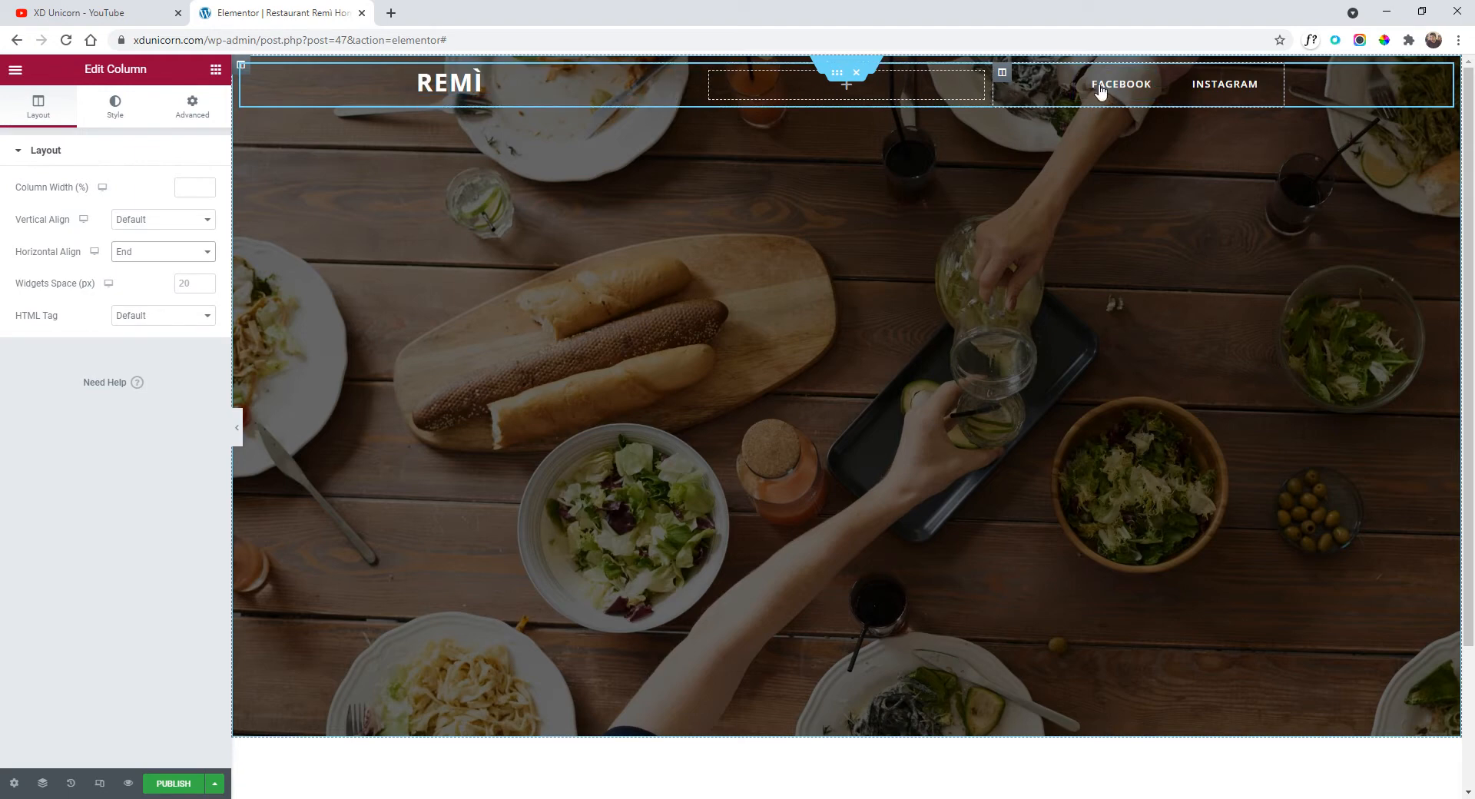
Try Full Width content width on the header inner section and preview it.
left_click(838, 84)
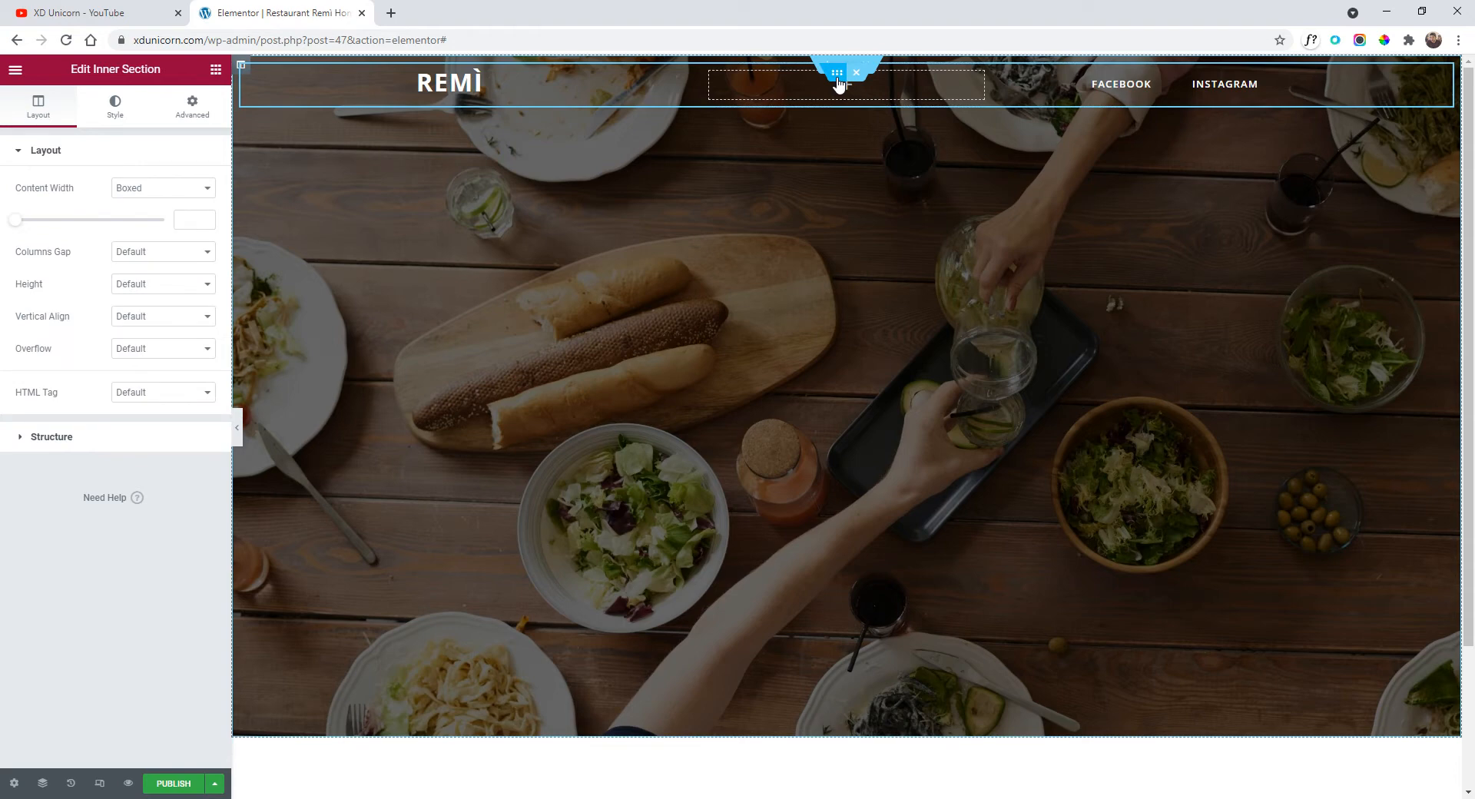
left_click(163, 188)
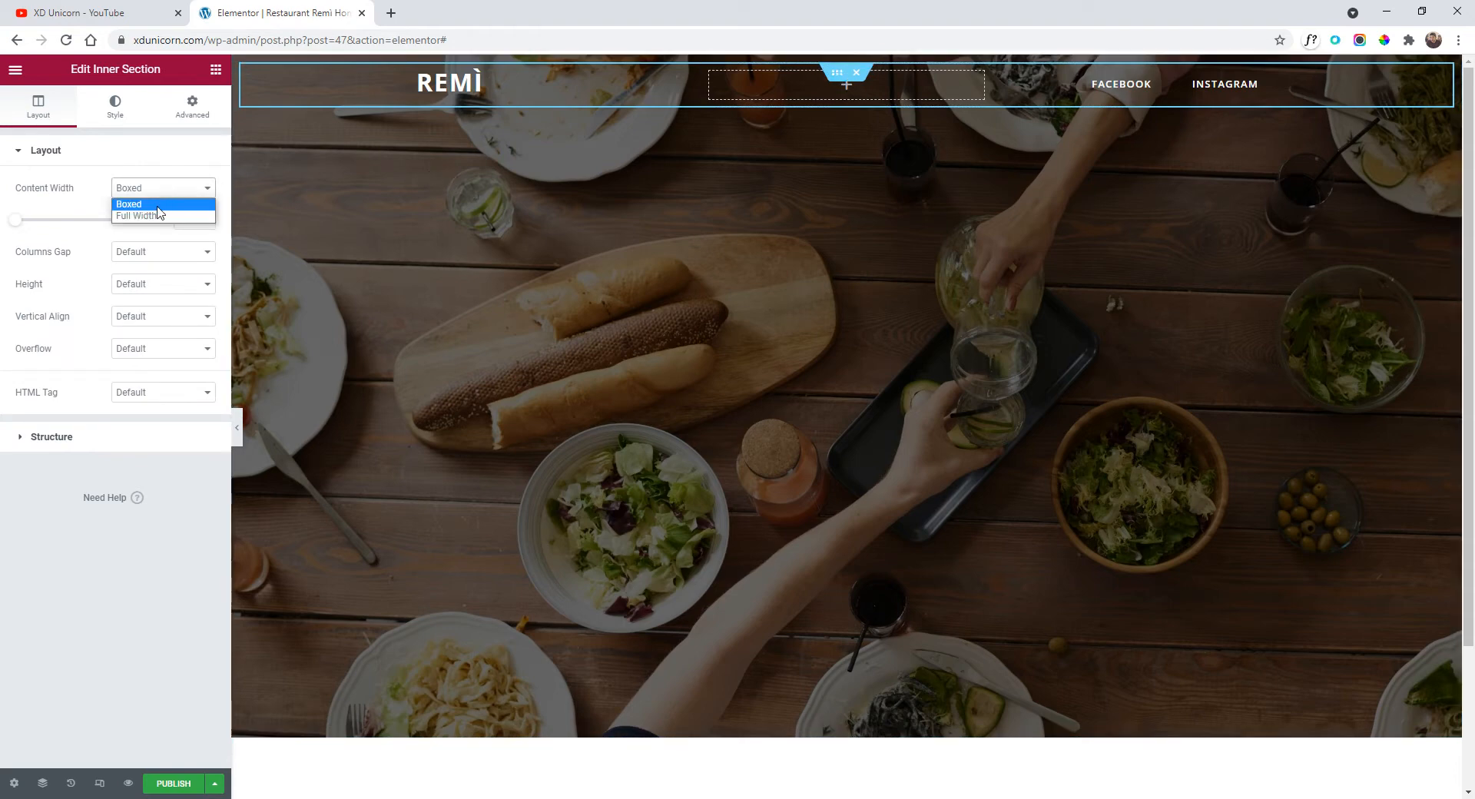
left_click(158, 217)
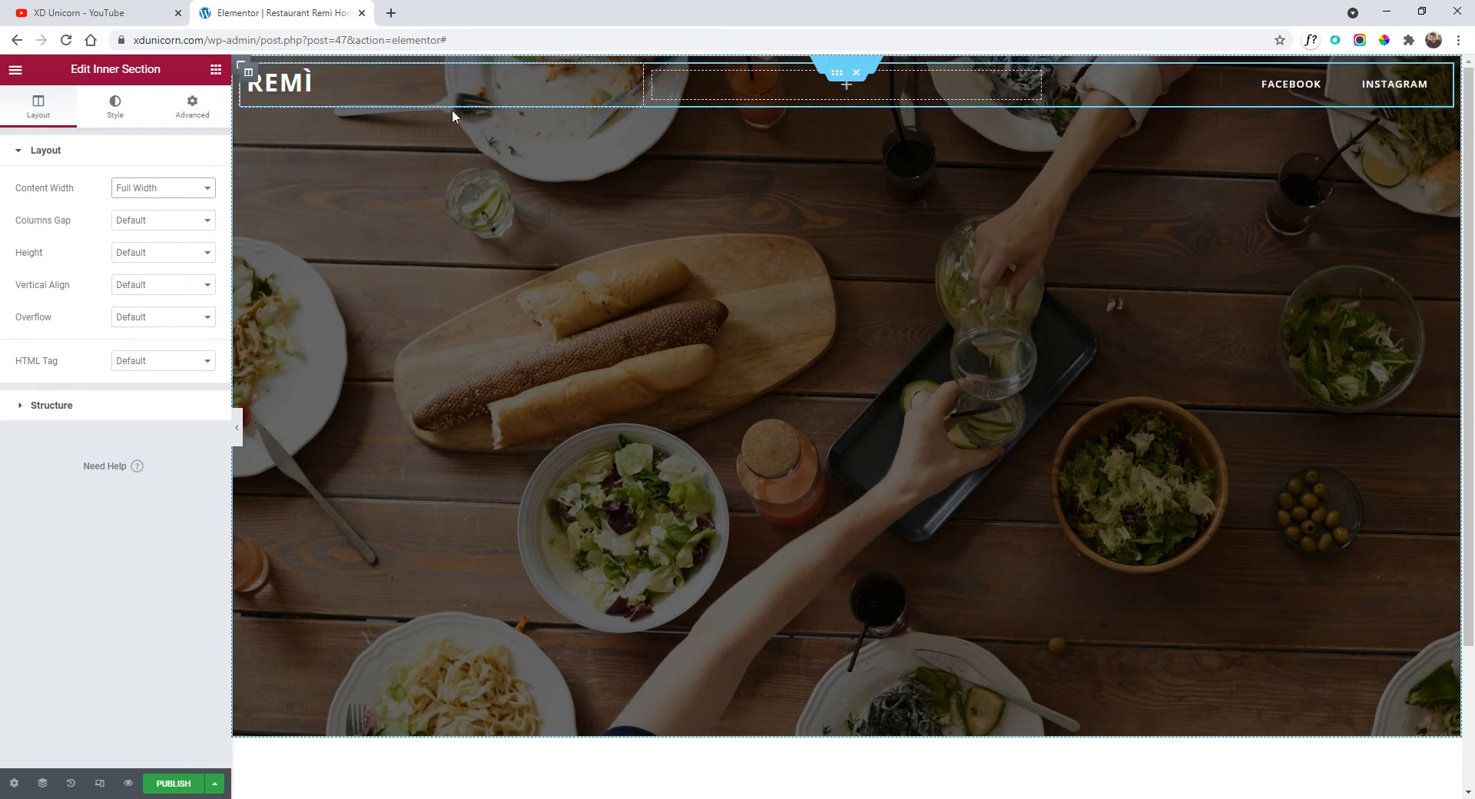
left_click(236, 425)
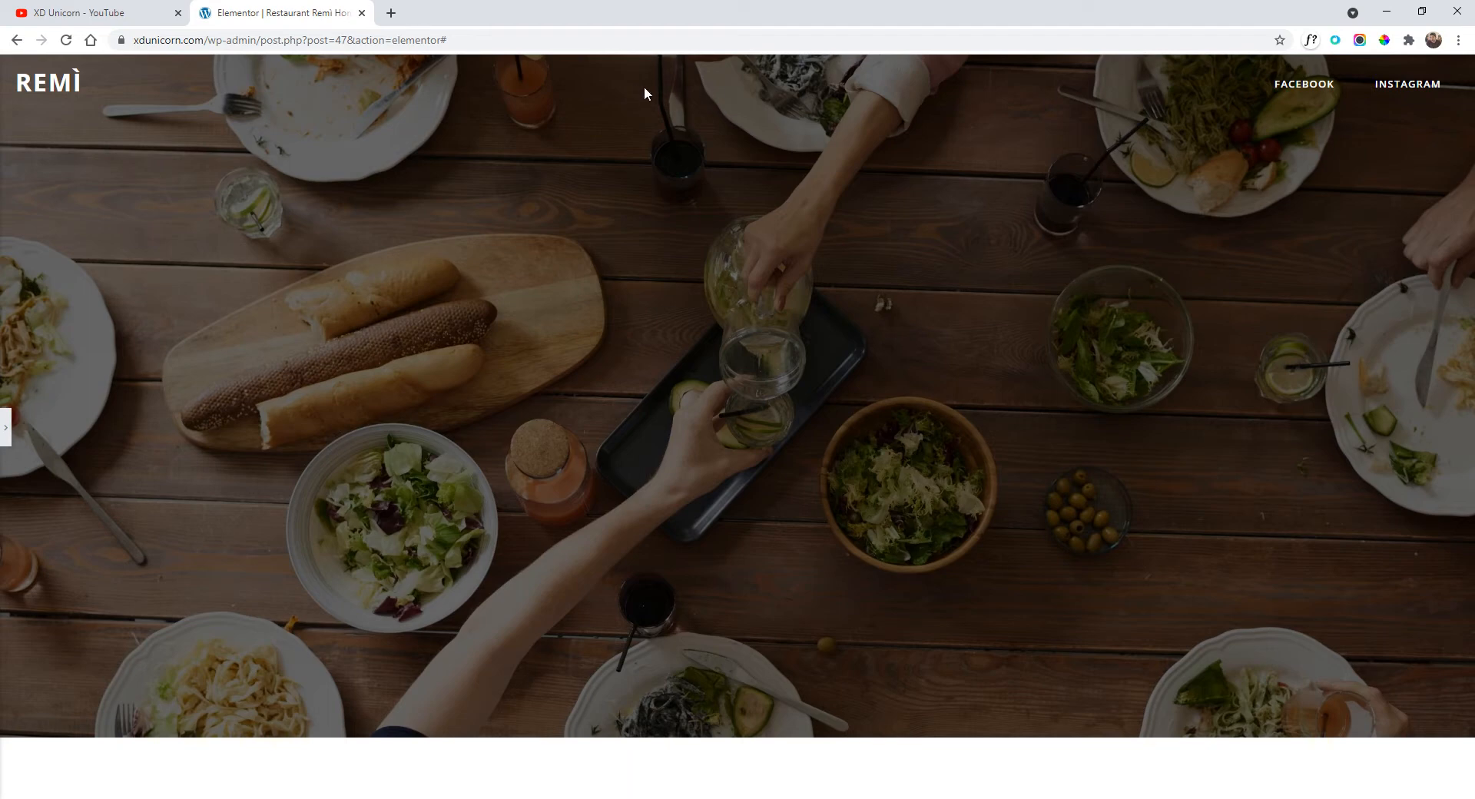
left_click(6, 430)
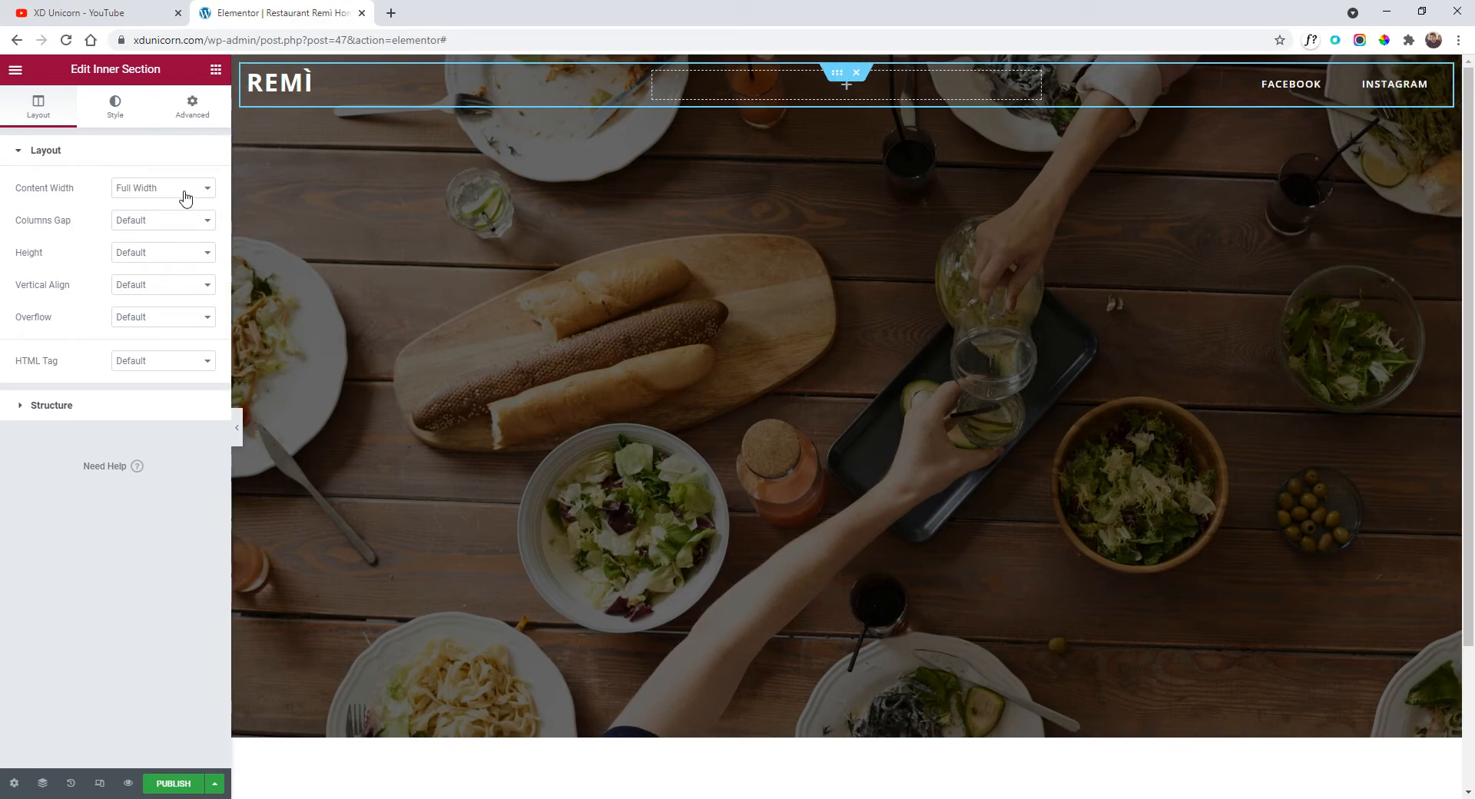
Switch the header inner section back to Boxed at width 1491 and preview.
left_click(161, 199)
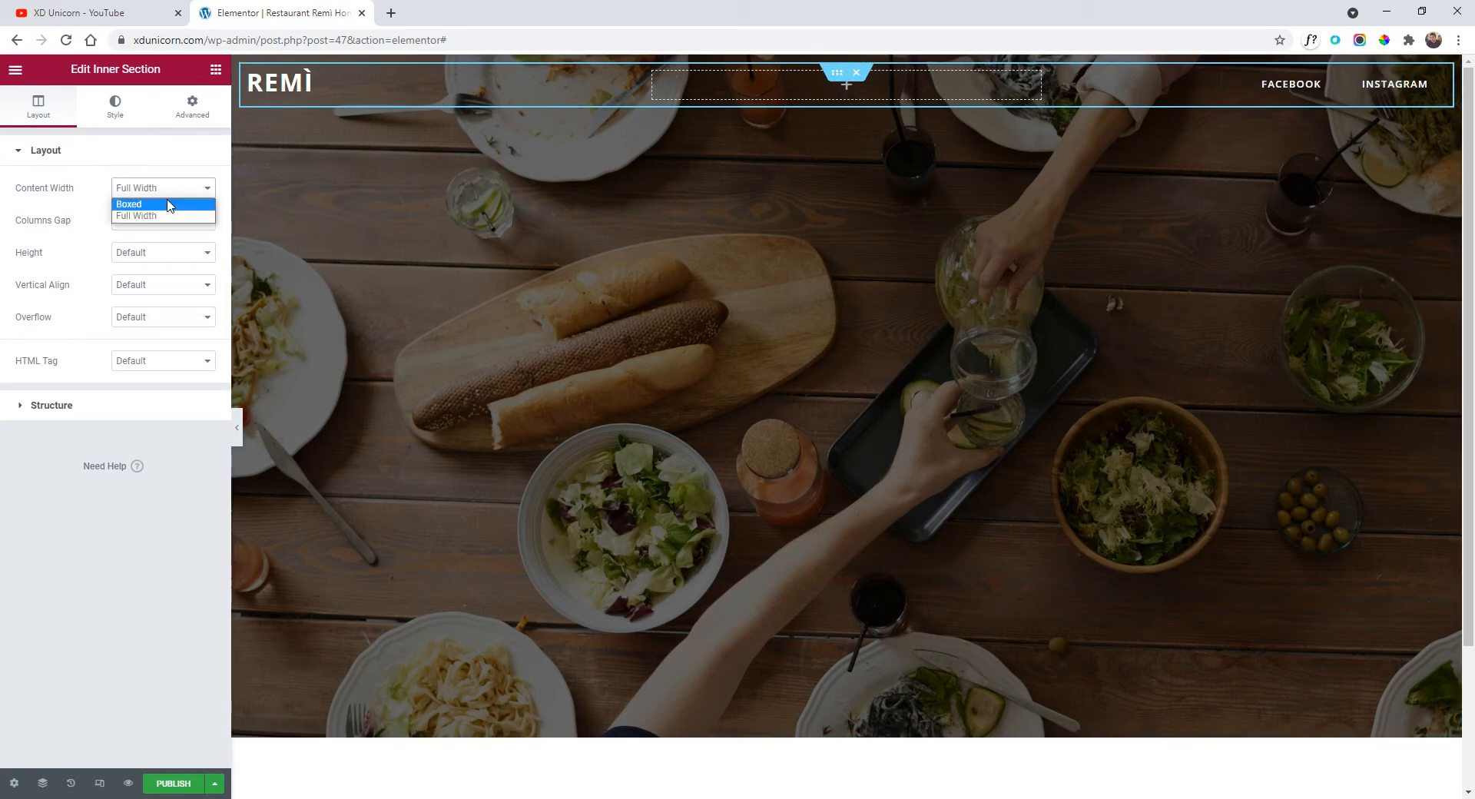
left_click(167, 205)
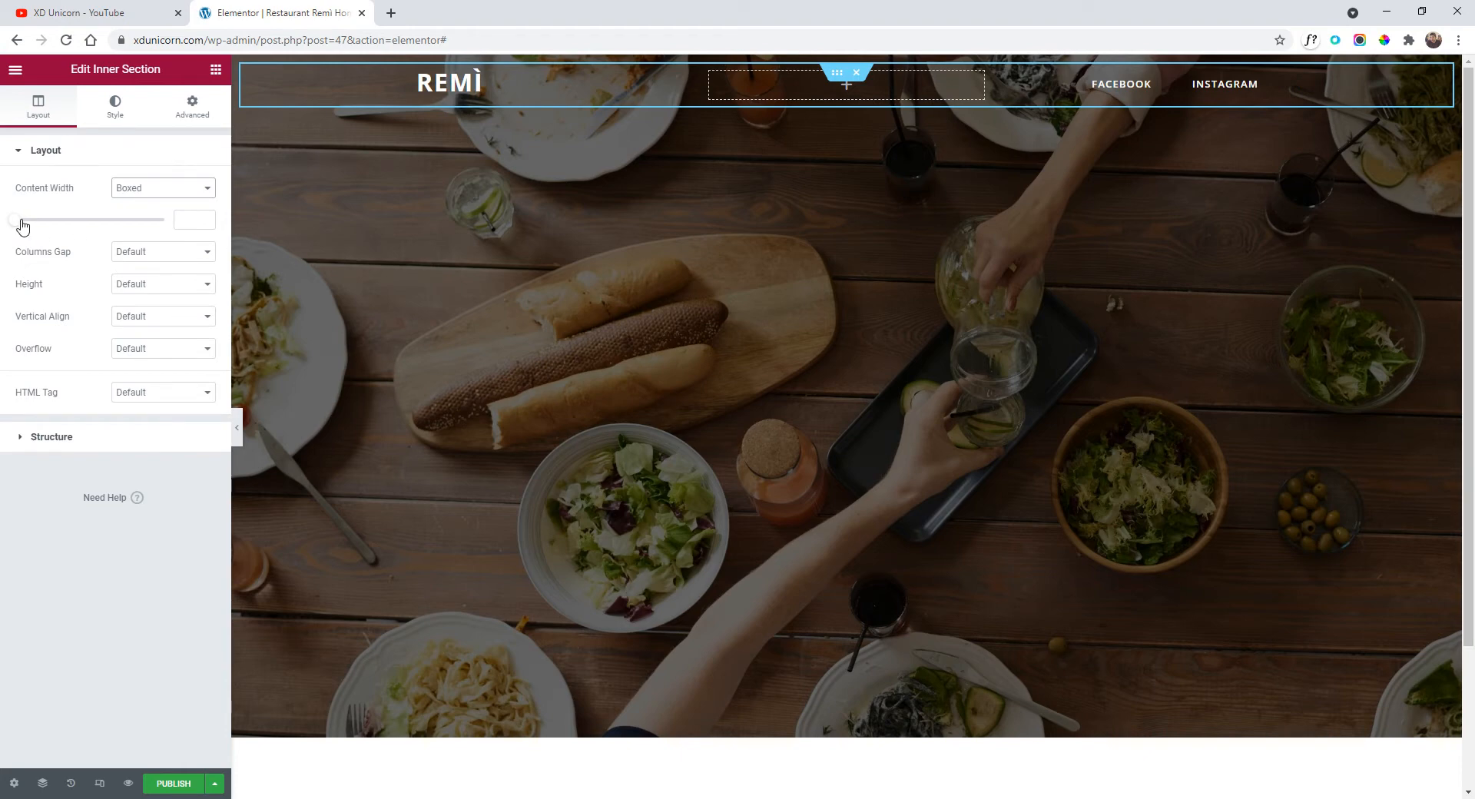
left_click_drag(19, 224, 153, 226)
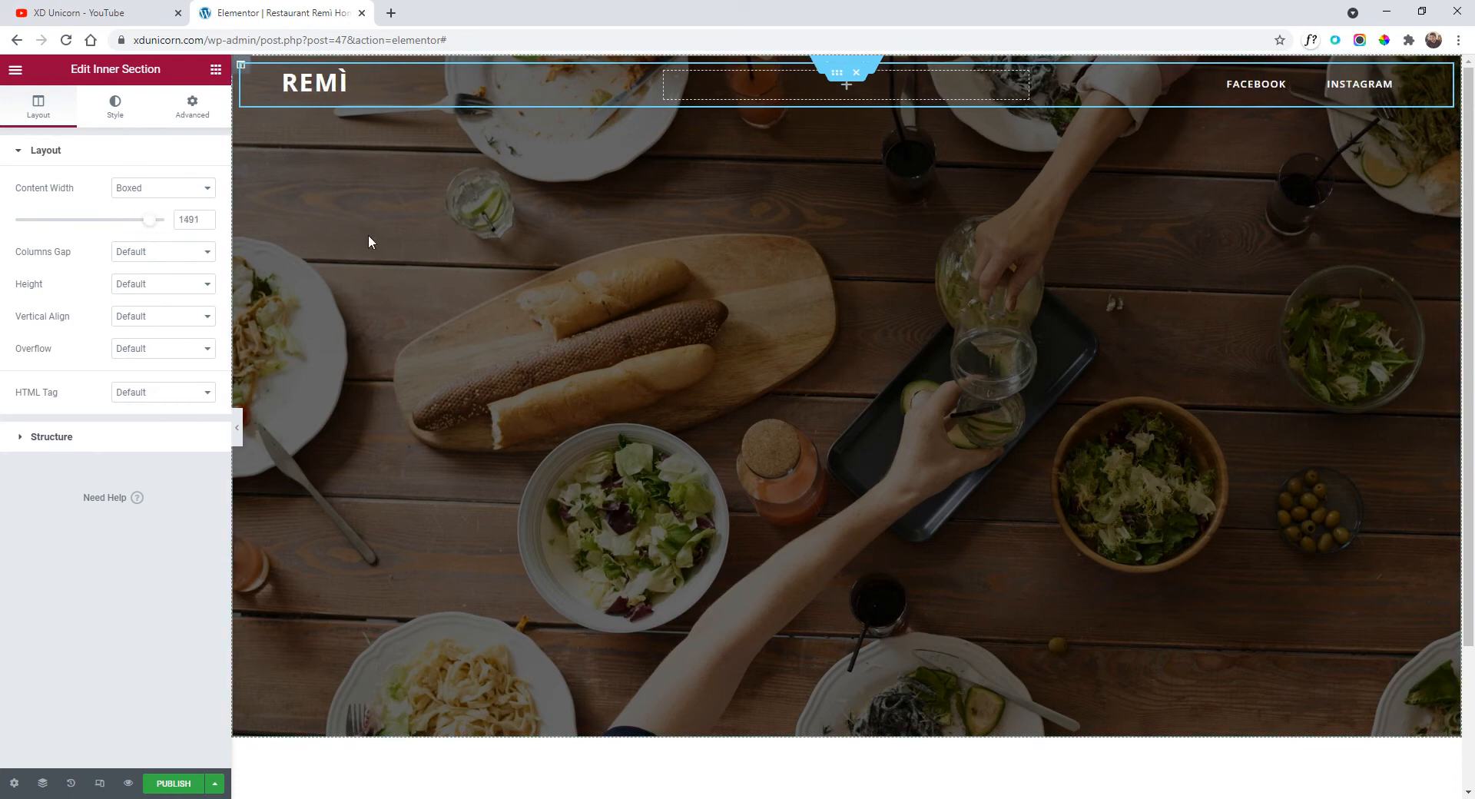
left_click(237, 424)
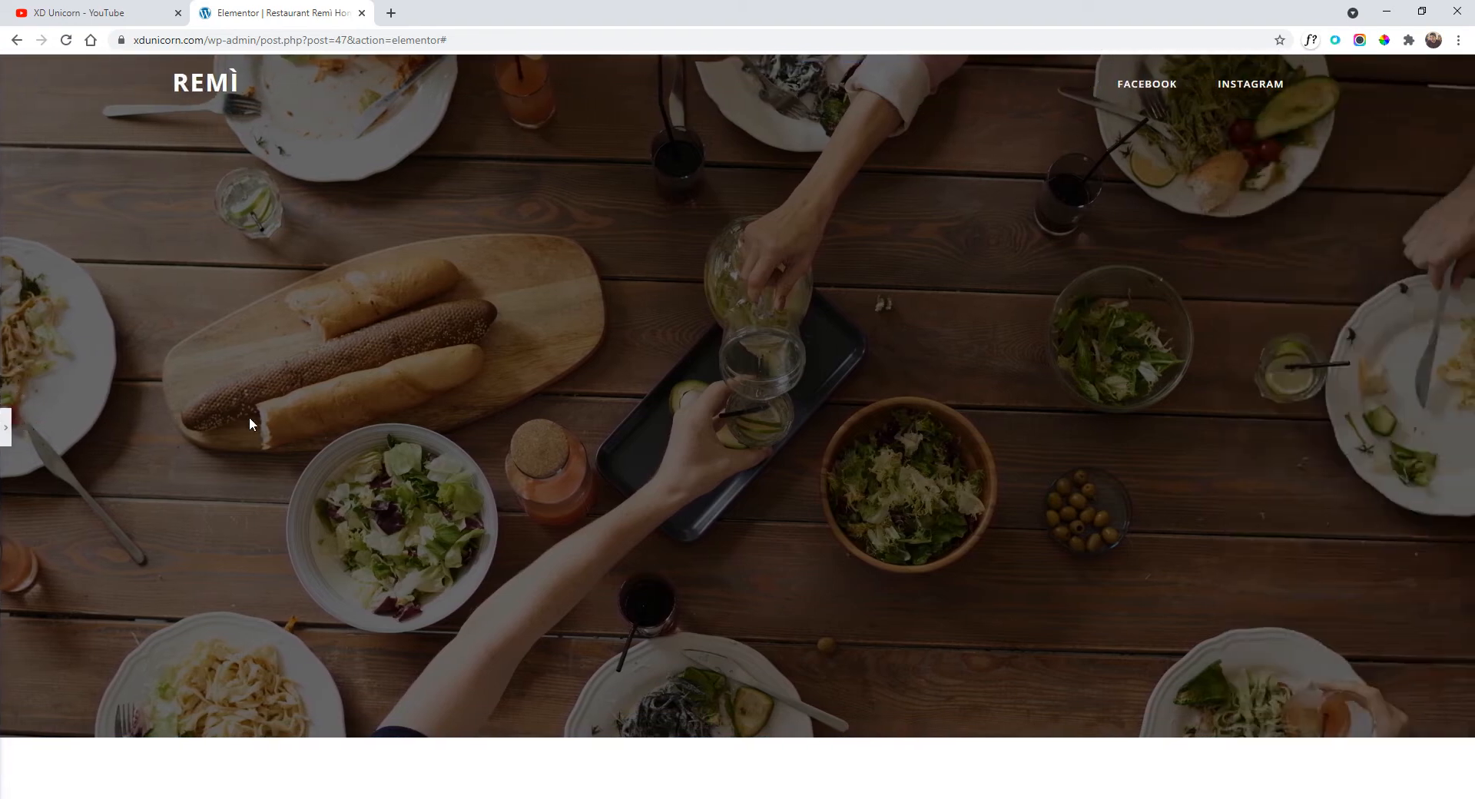
left_click_drag(168, 83, 240, 85)
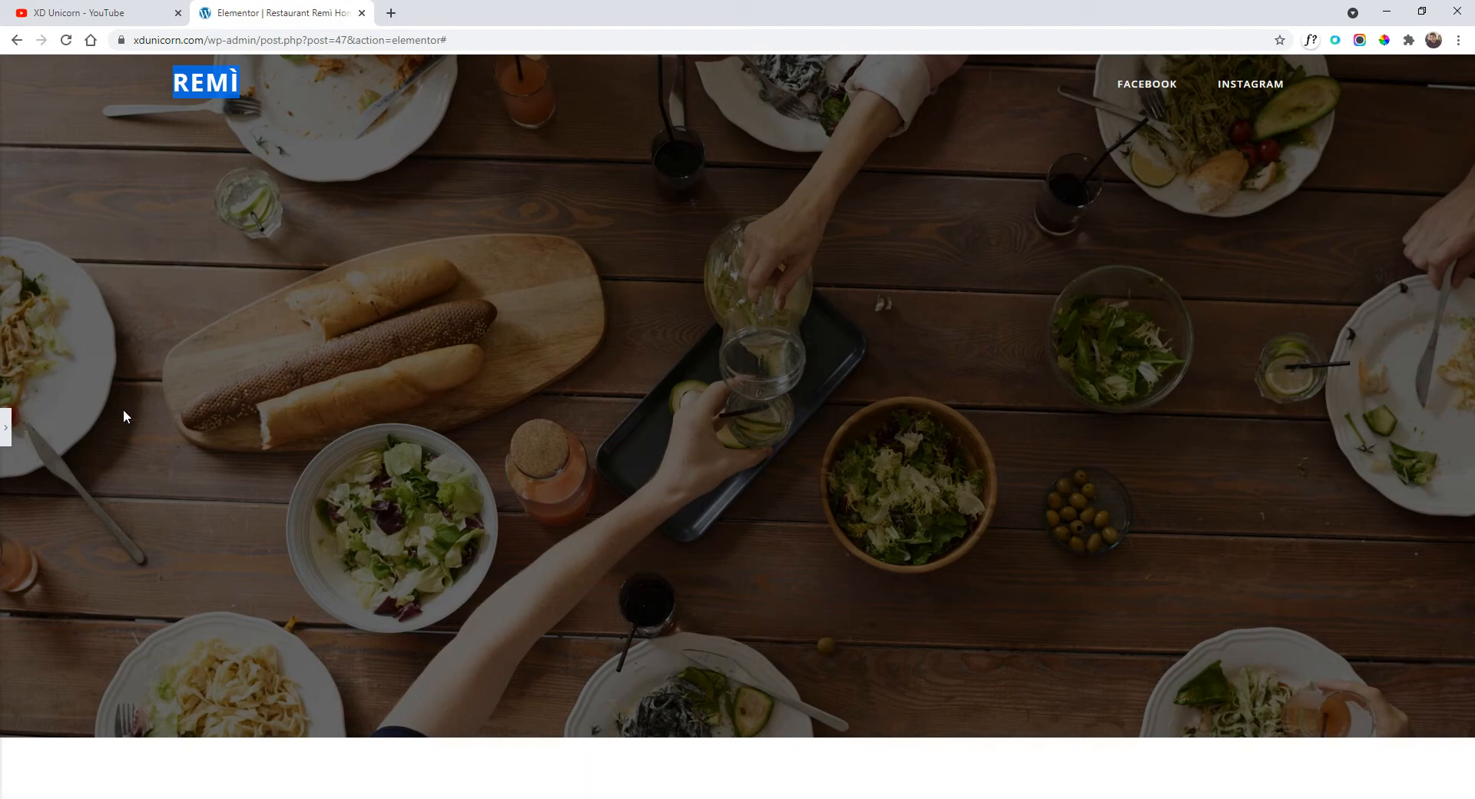
left_click(4, 440)
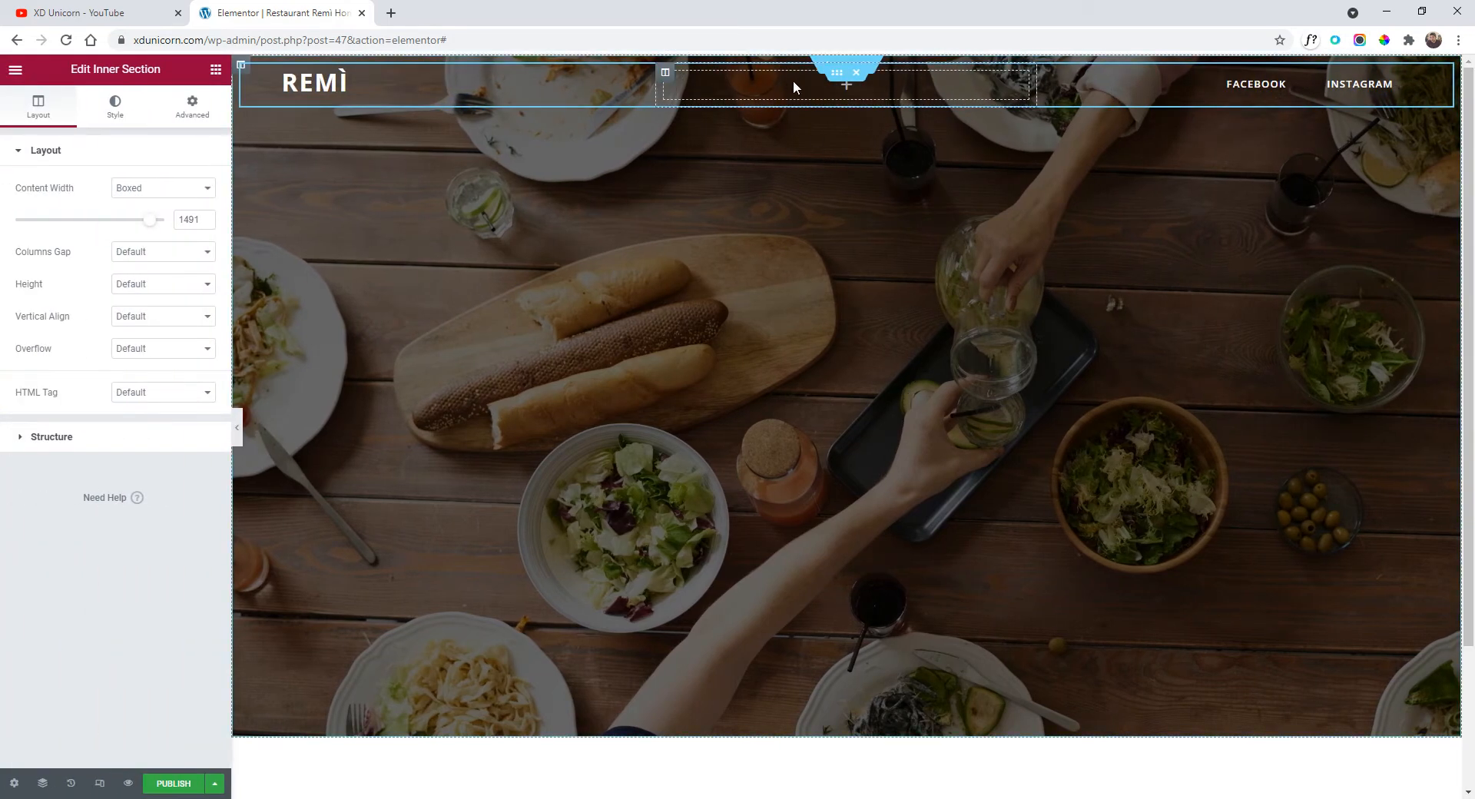
Publish the Restaurant Remì Home page and exit to the WordPress Pages list.
left_click(177, 784)
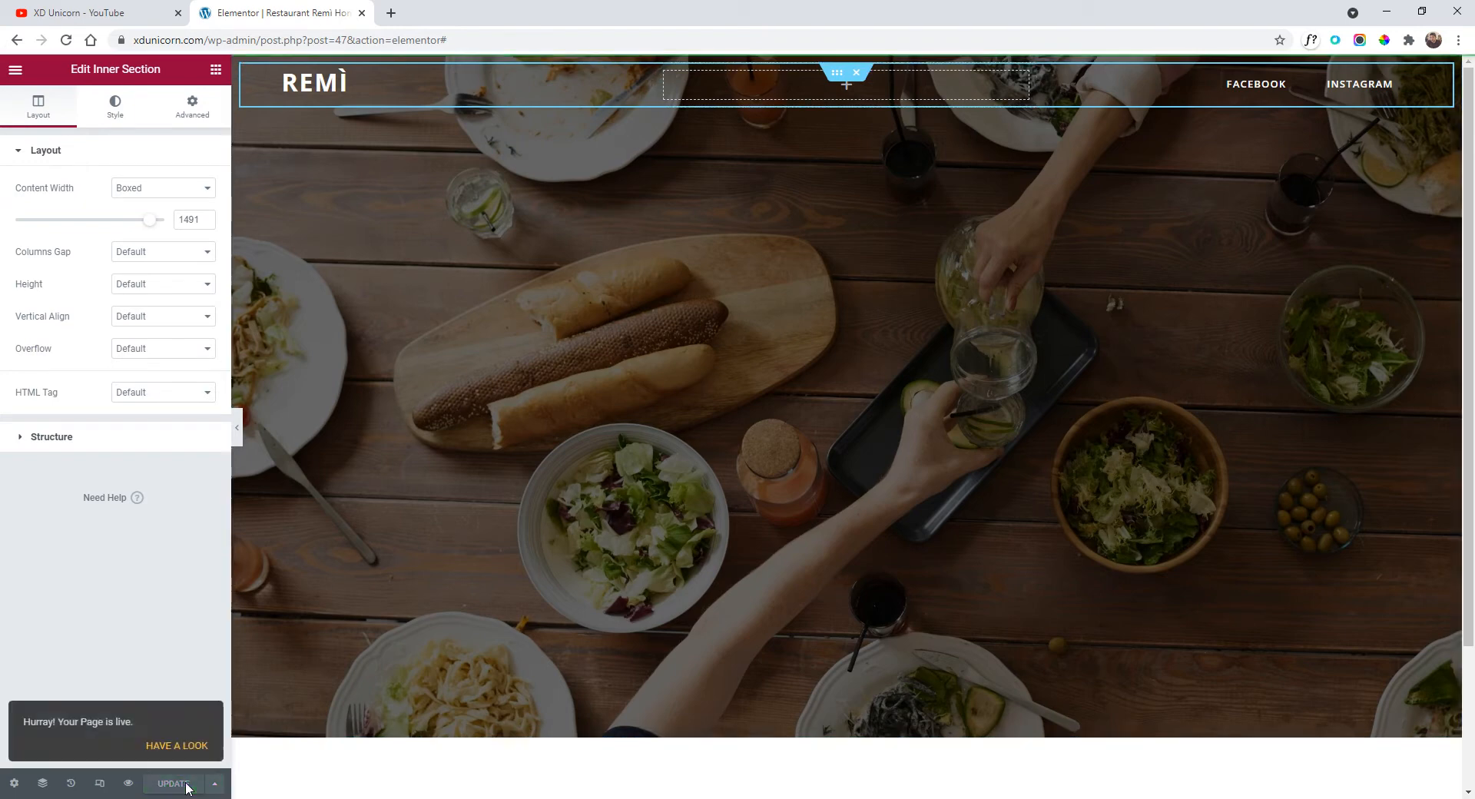
left_click(16, 70)
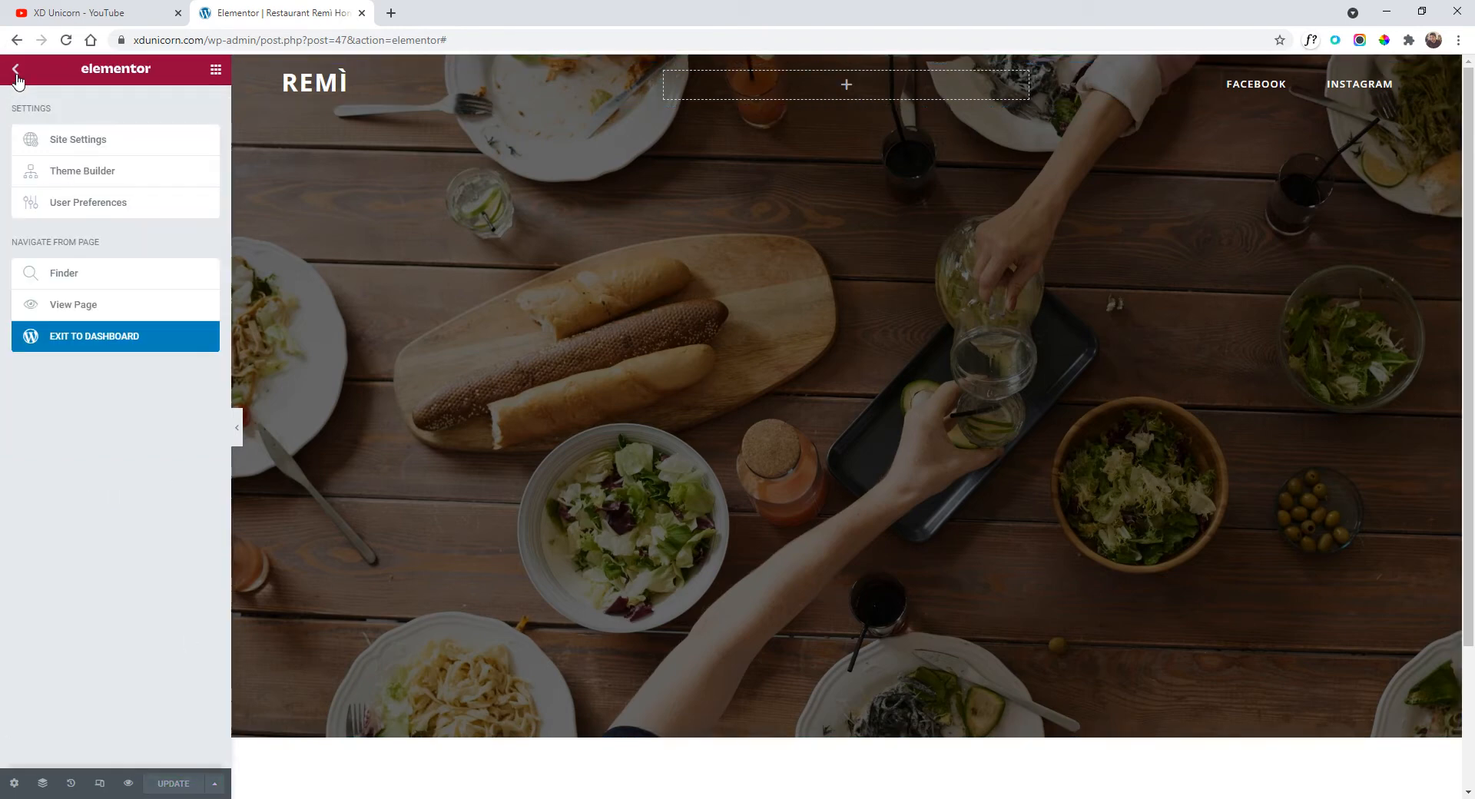
left_click(16, 71)
left_click(16, 70)
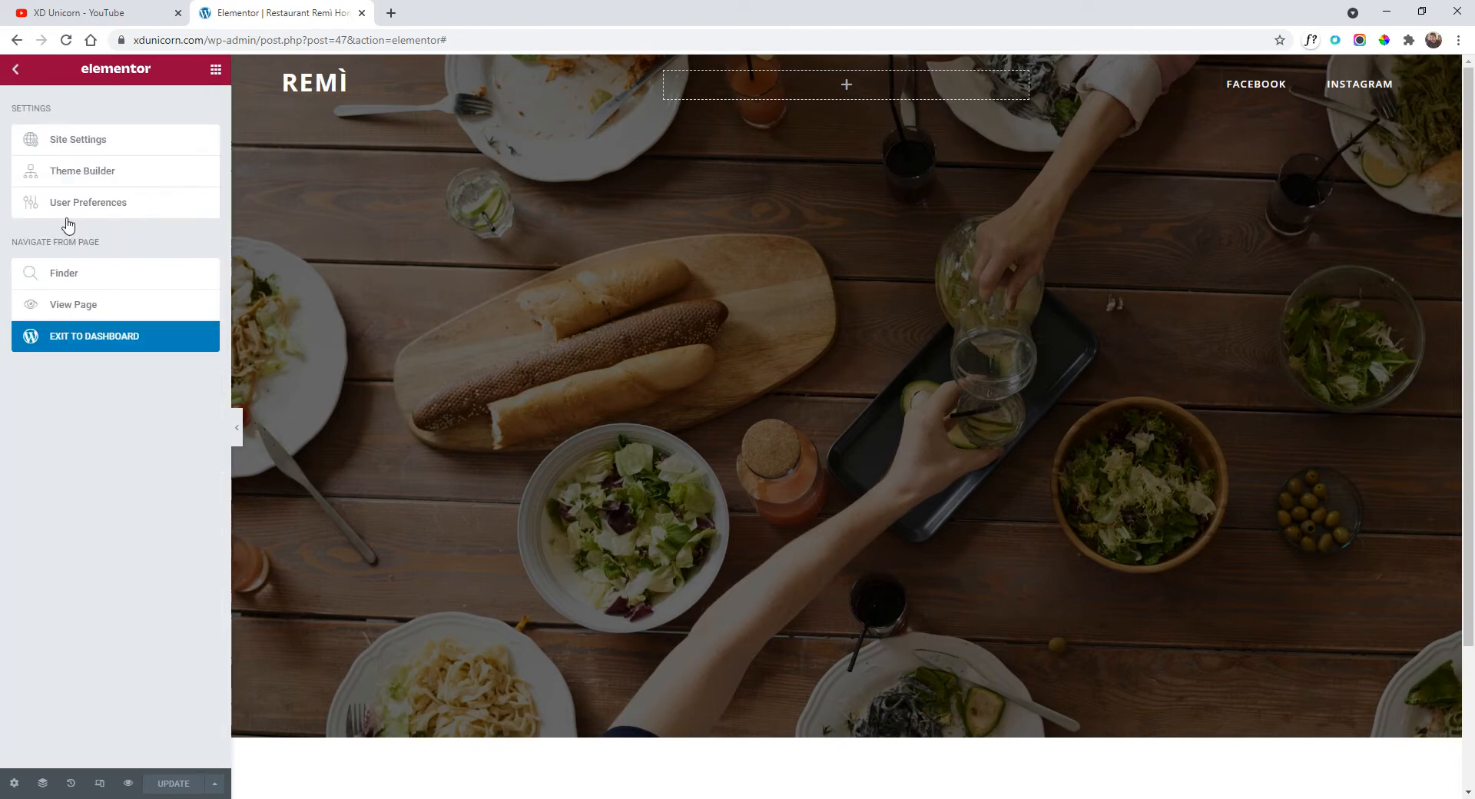
left_click(100, 338)
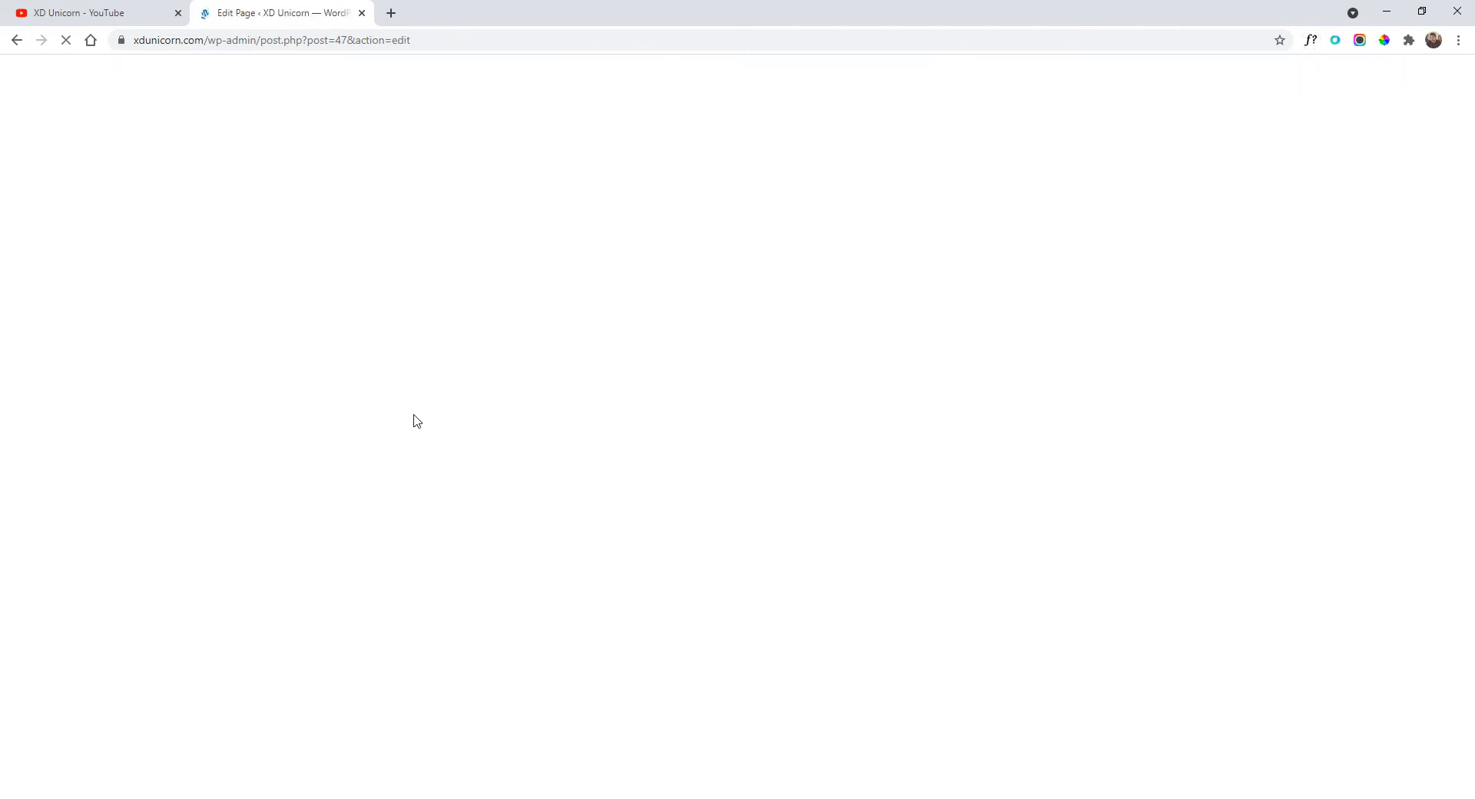
left_click(24, 77)
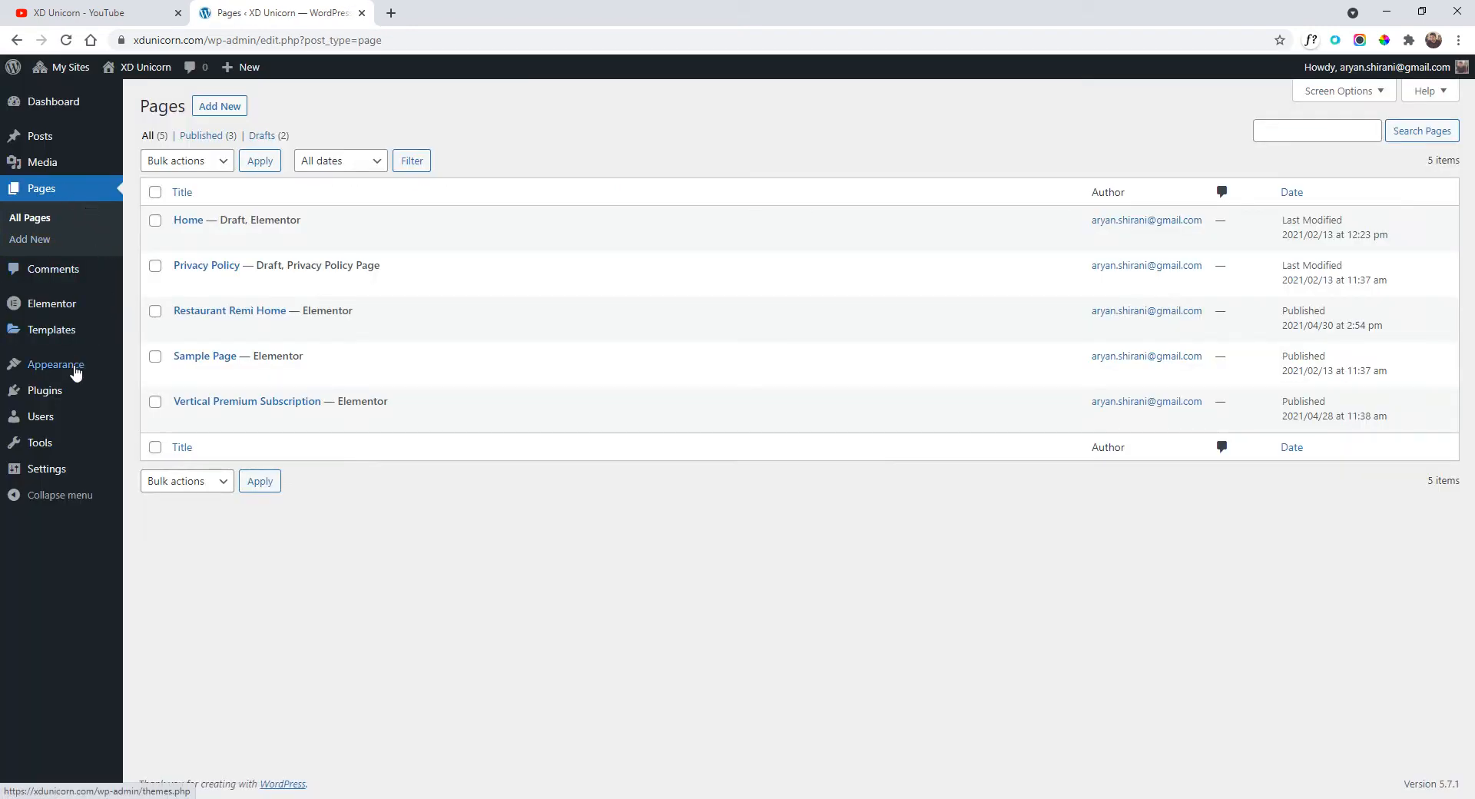
Go to Appearance > Menus and name the new menu 'Remi menu'.
mouse_move(74, 377)
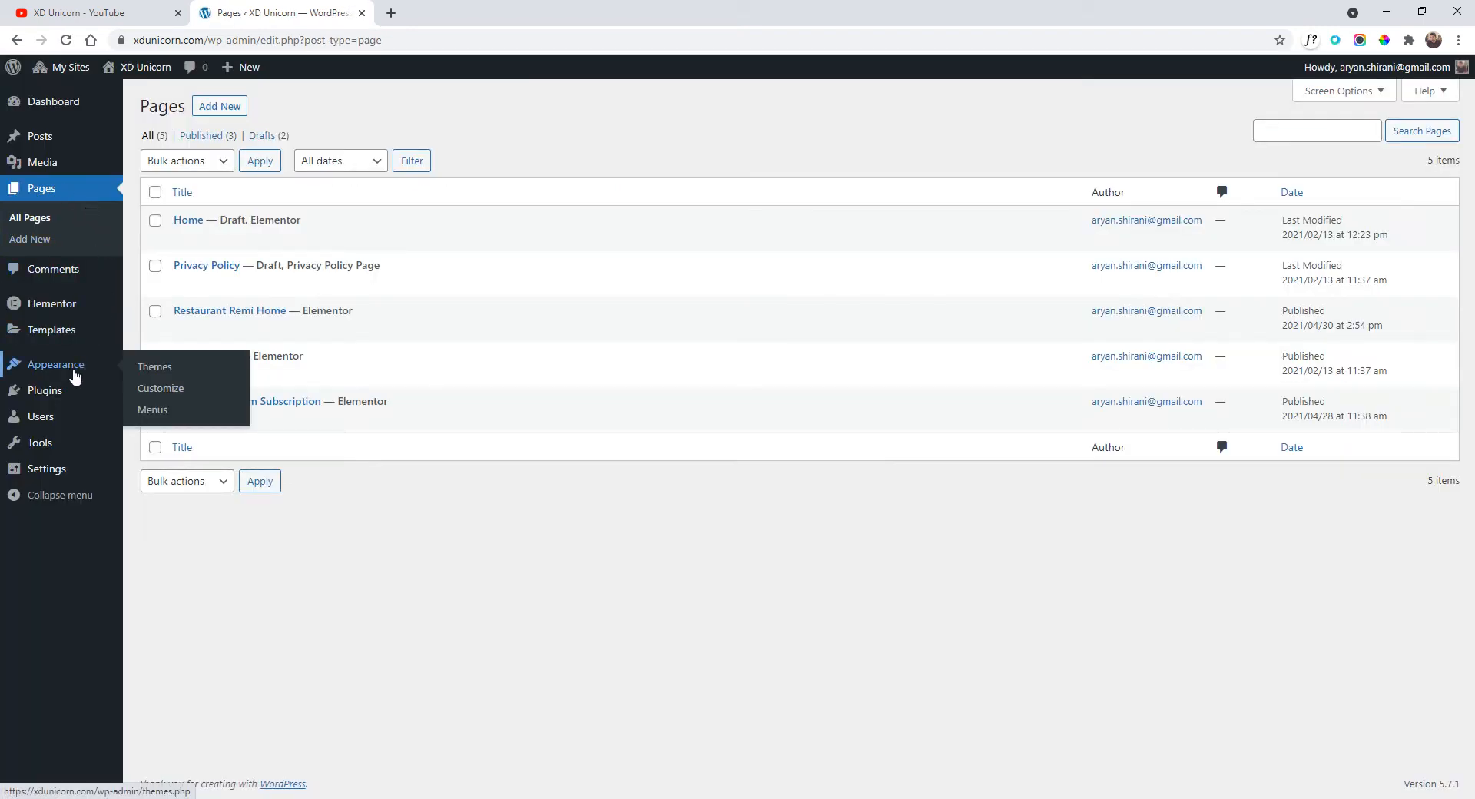
left_click(170, 411)
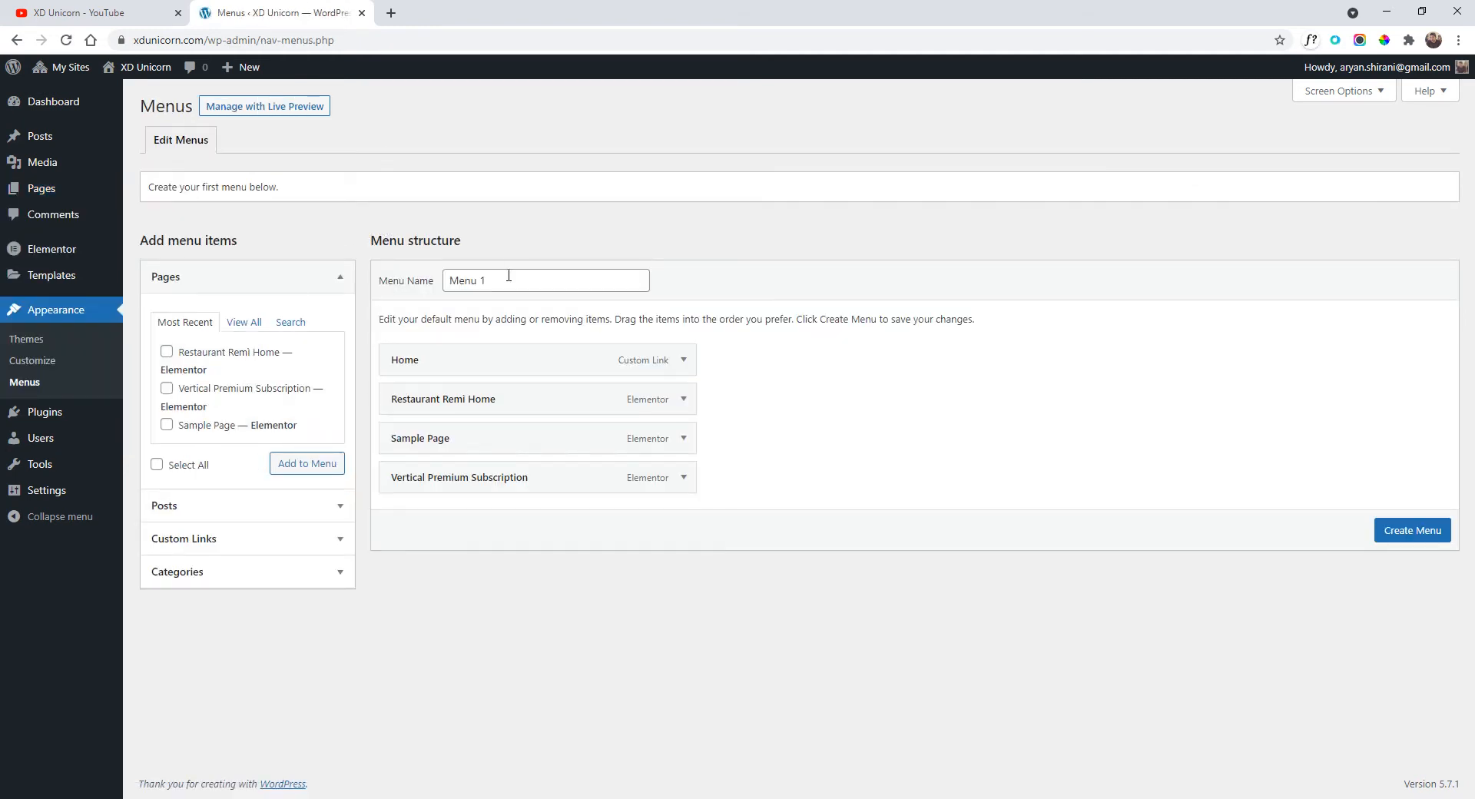
left_click_drag(508, 275, 372, 309)
type("Remi m")
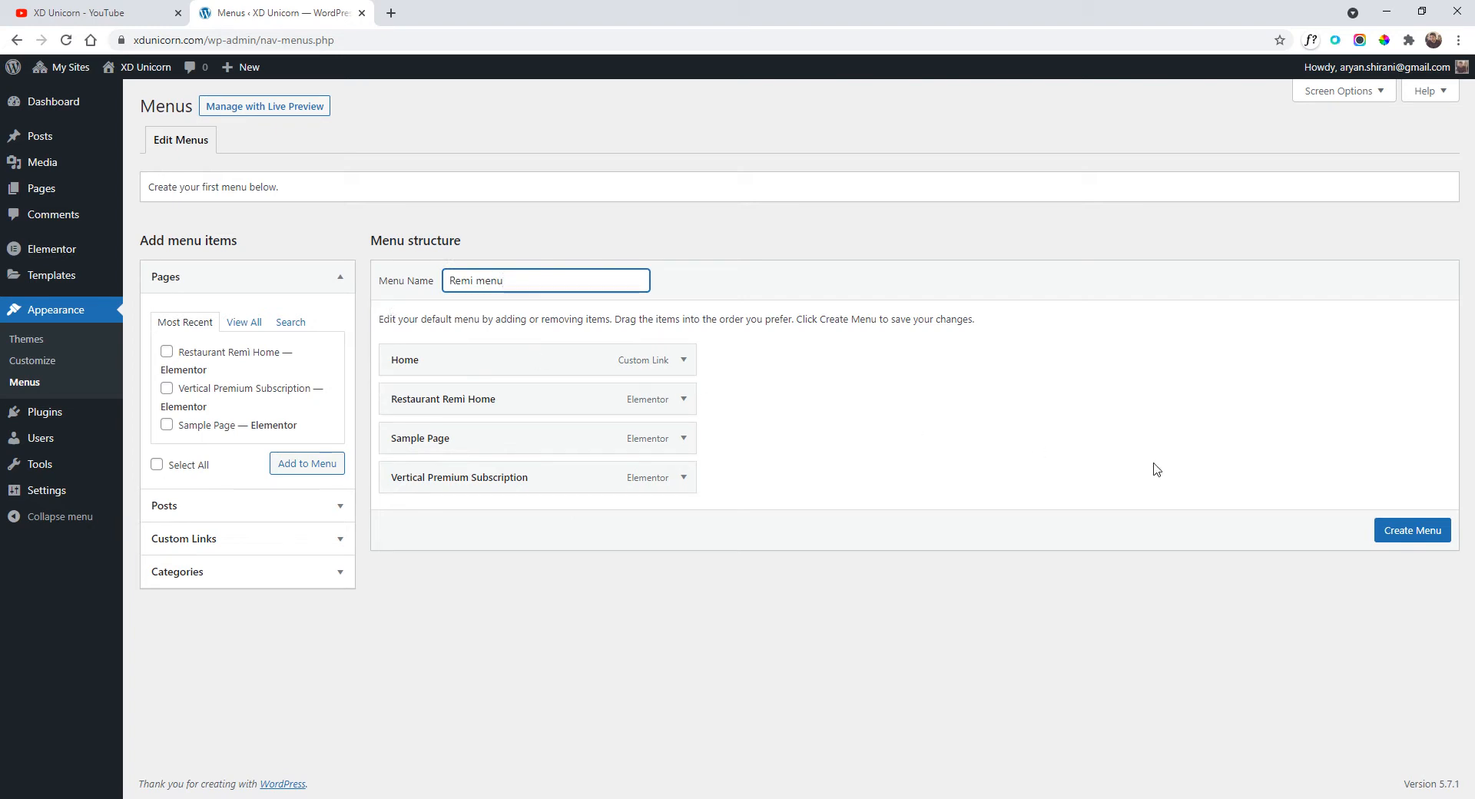
Remove the Restaurant Remi Home, Sample Page and Vertical Premium Subscription items.
left_click(684, 399)
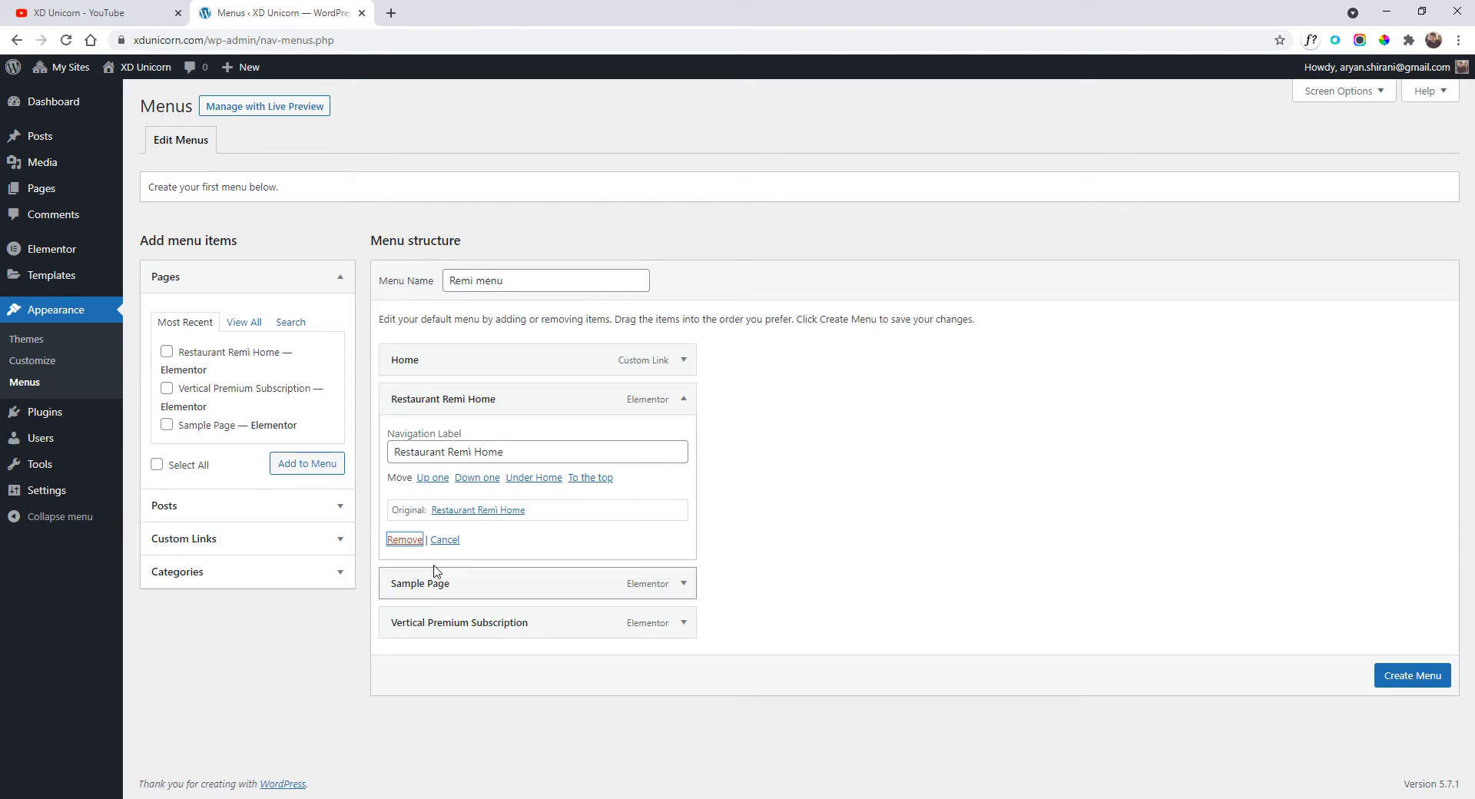
left_click(405, 540)
left_click(684, 399)
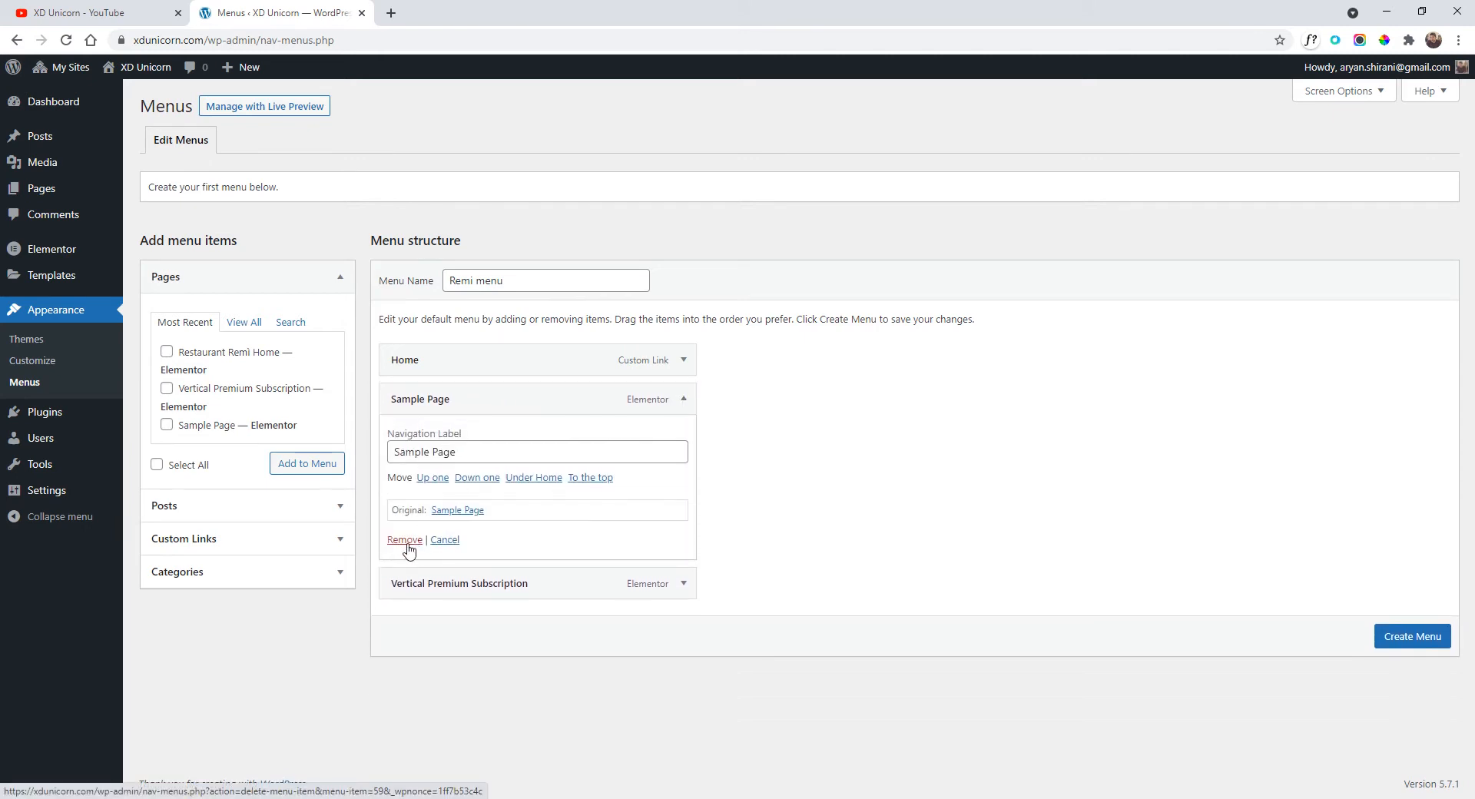
left_click(407, 541)
left_click(683, 399)
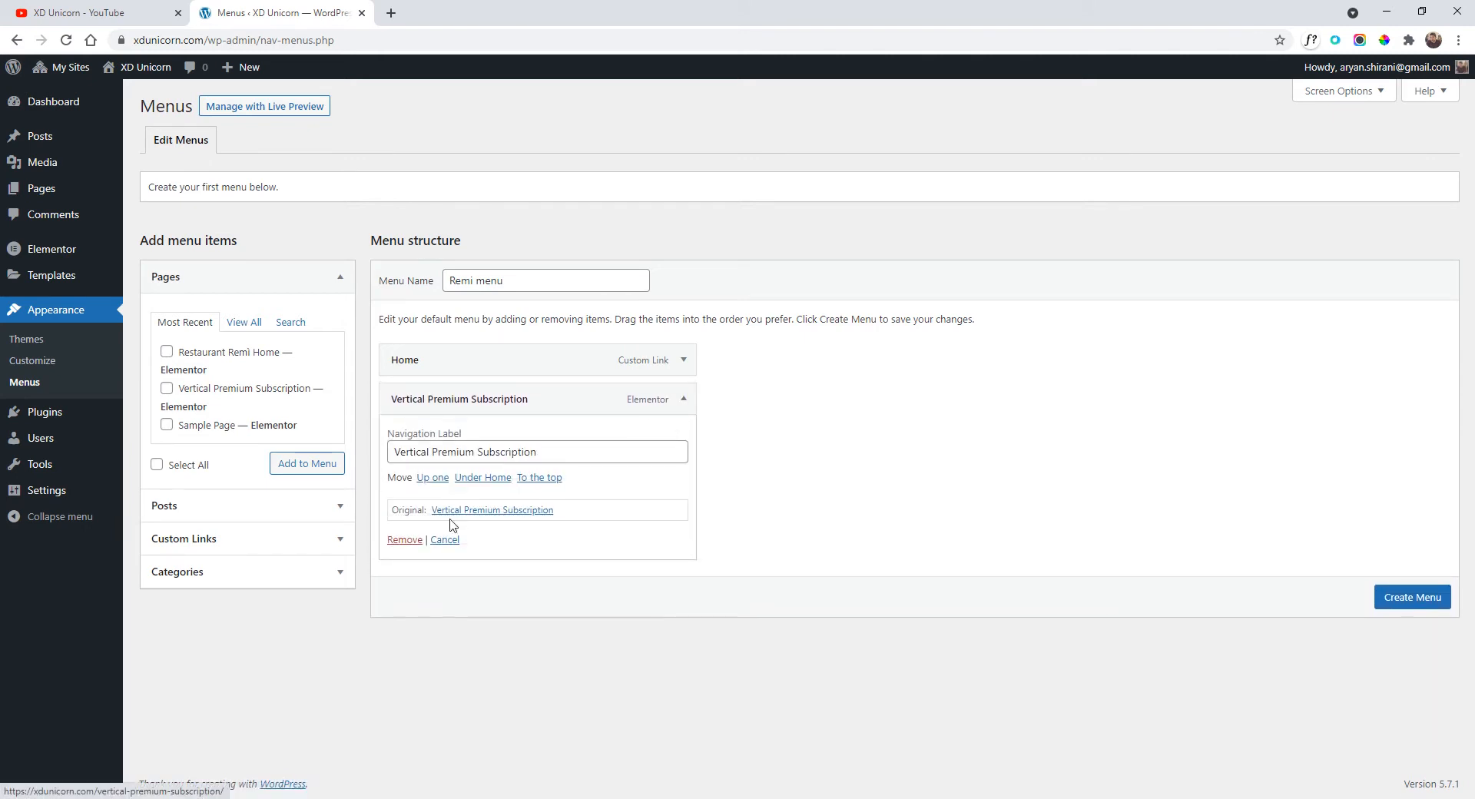
left_click(405, 539)
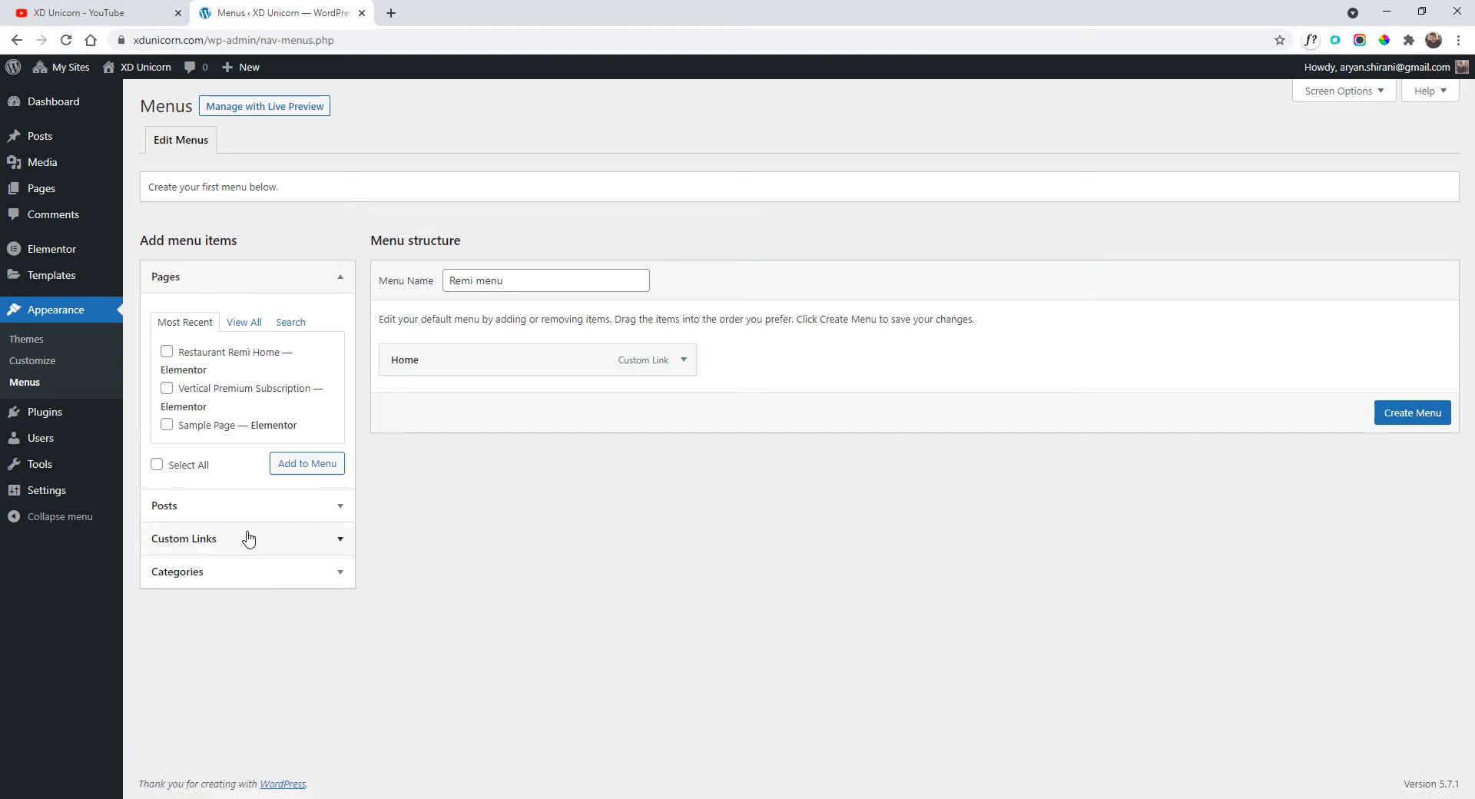
Add 'About us' and 'Menu' custom links with URL # to the menu.
left_click(265, 548)
left_click(266, 395)
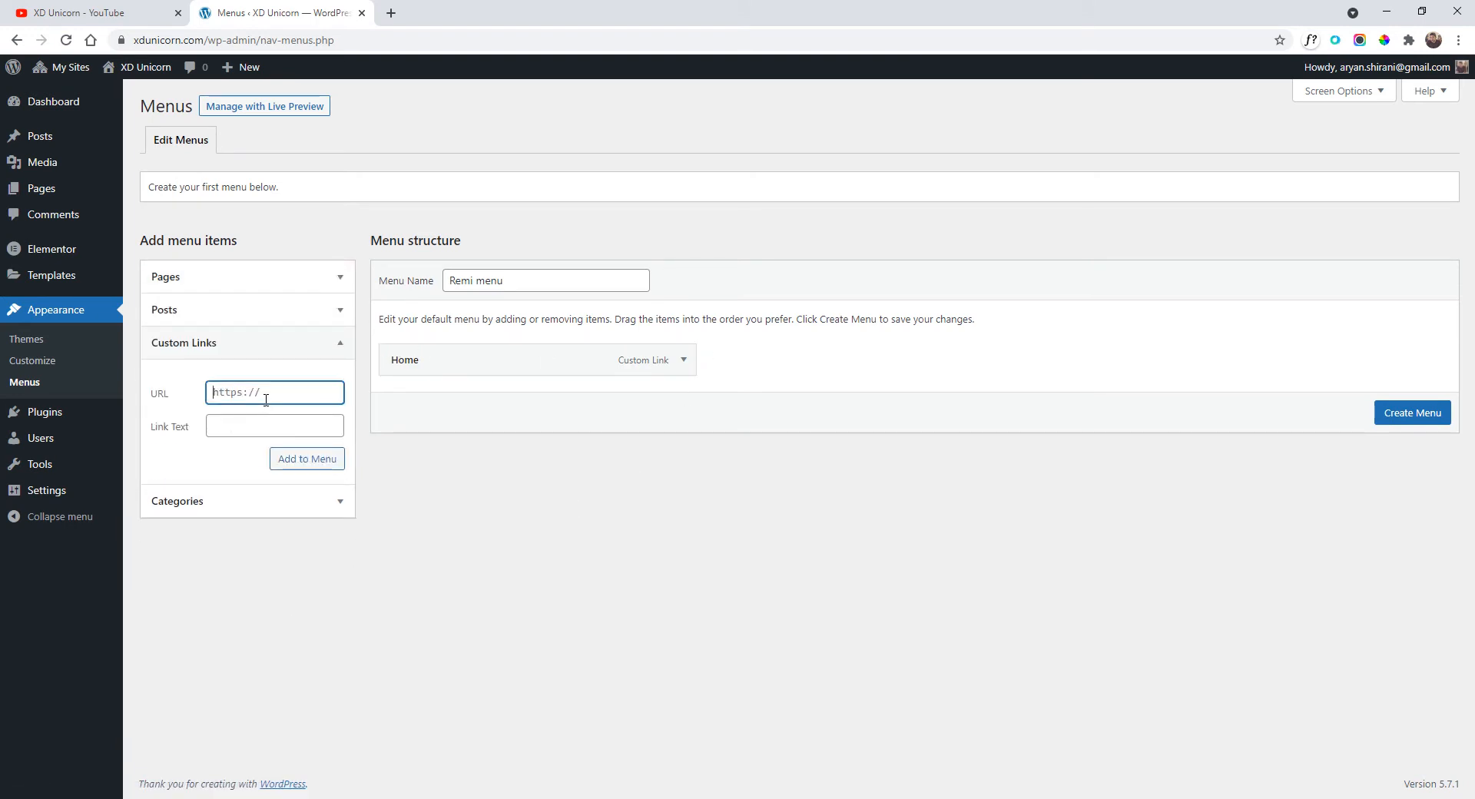
type("#")
left_click(237, 424)
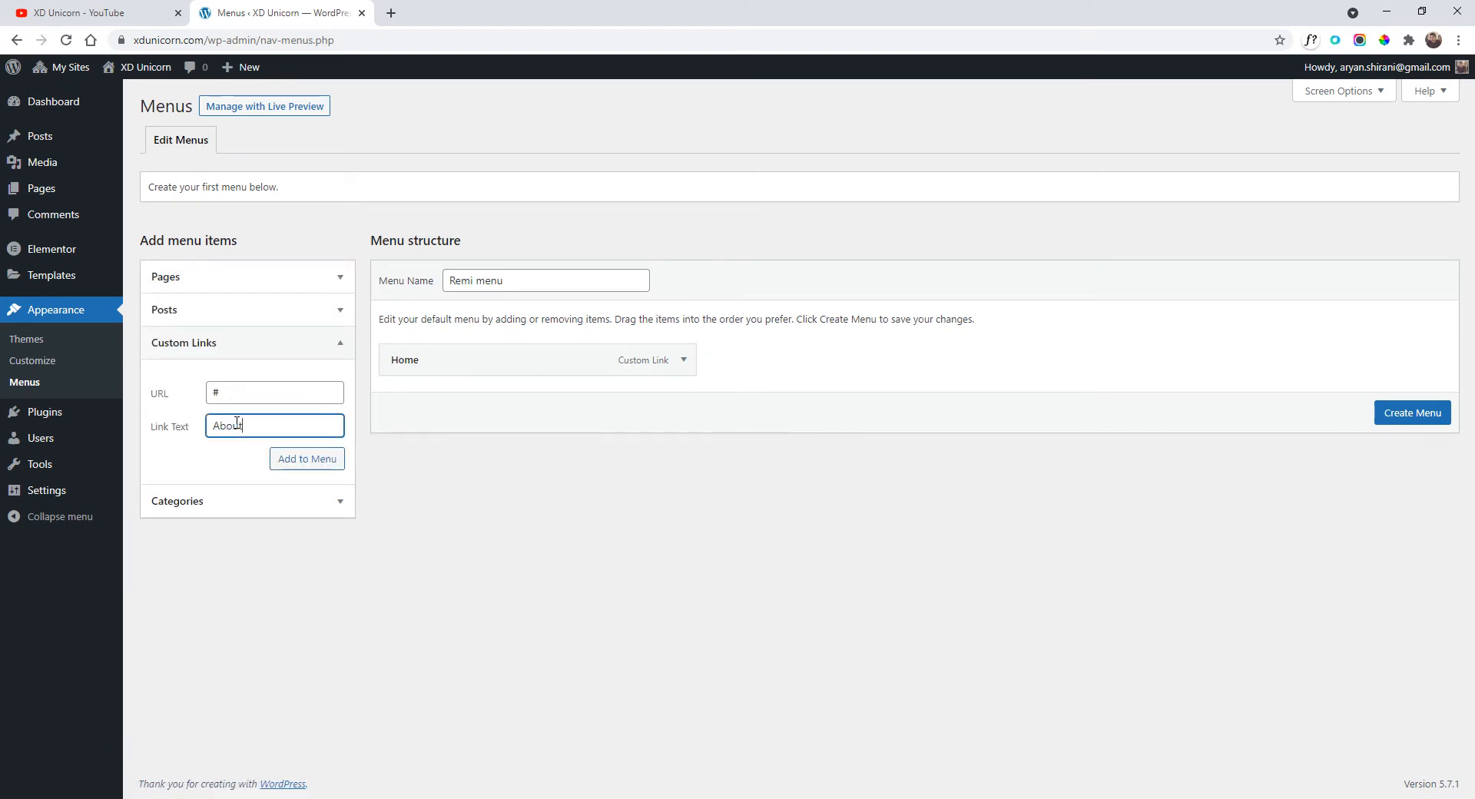
left_click(302, 460)
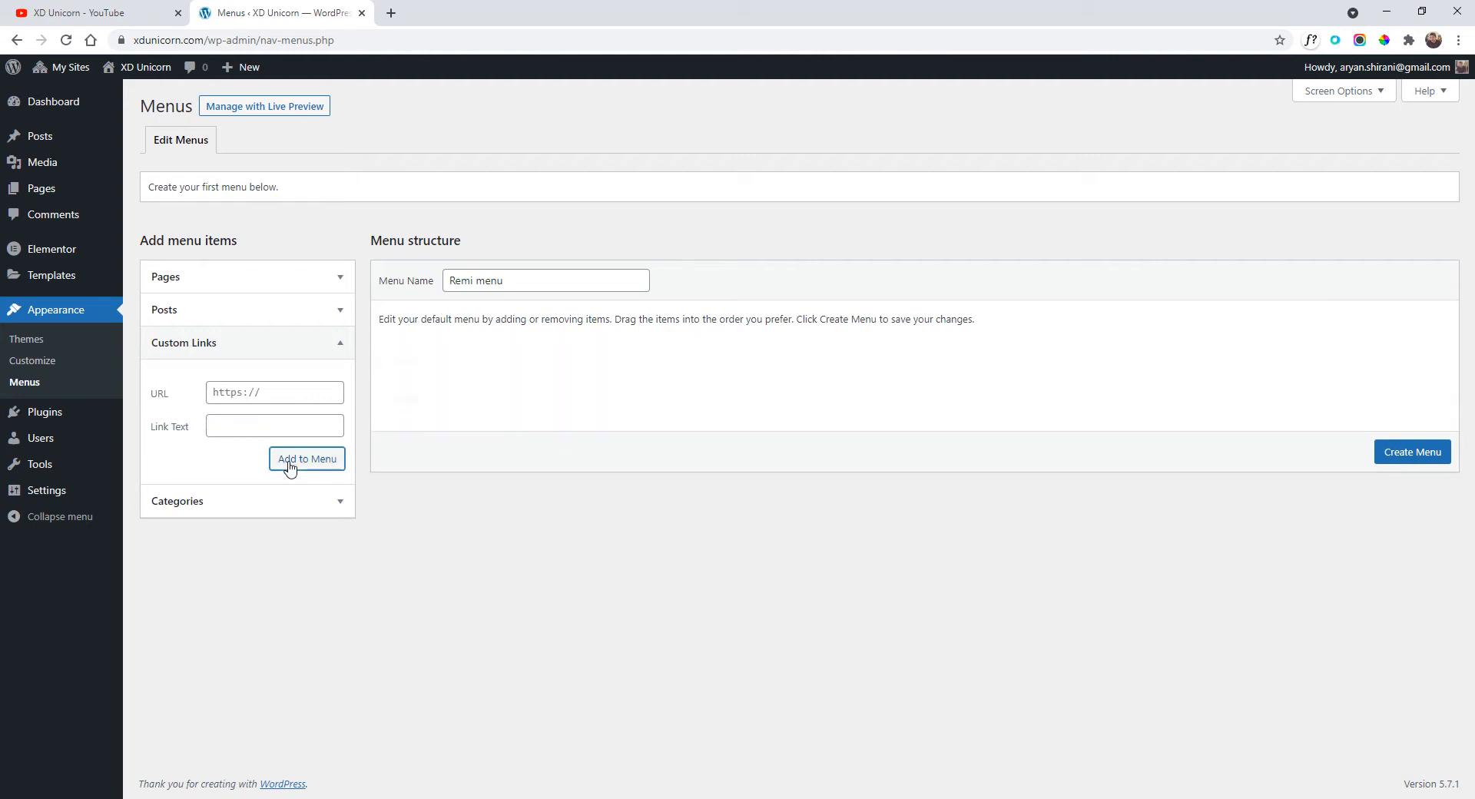
left_click(257, 413)
left_click(250, 394)
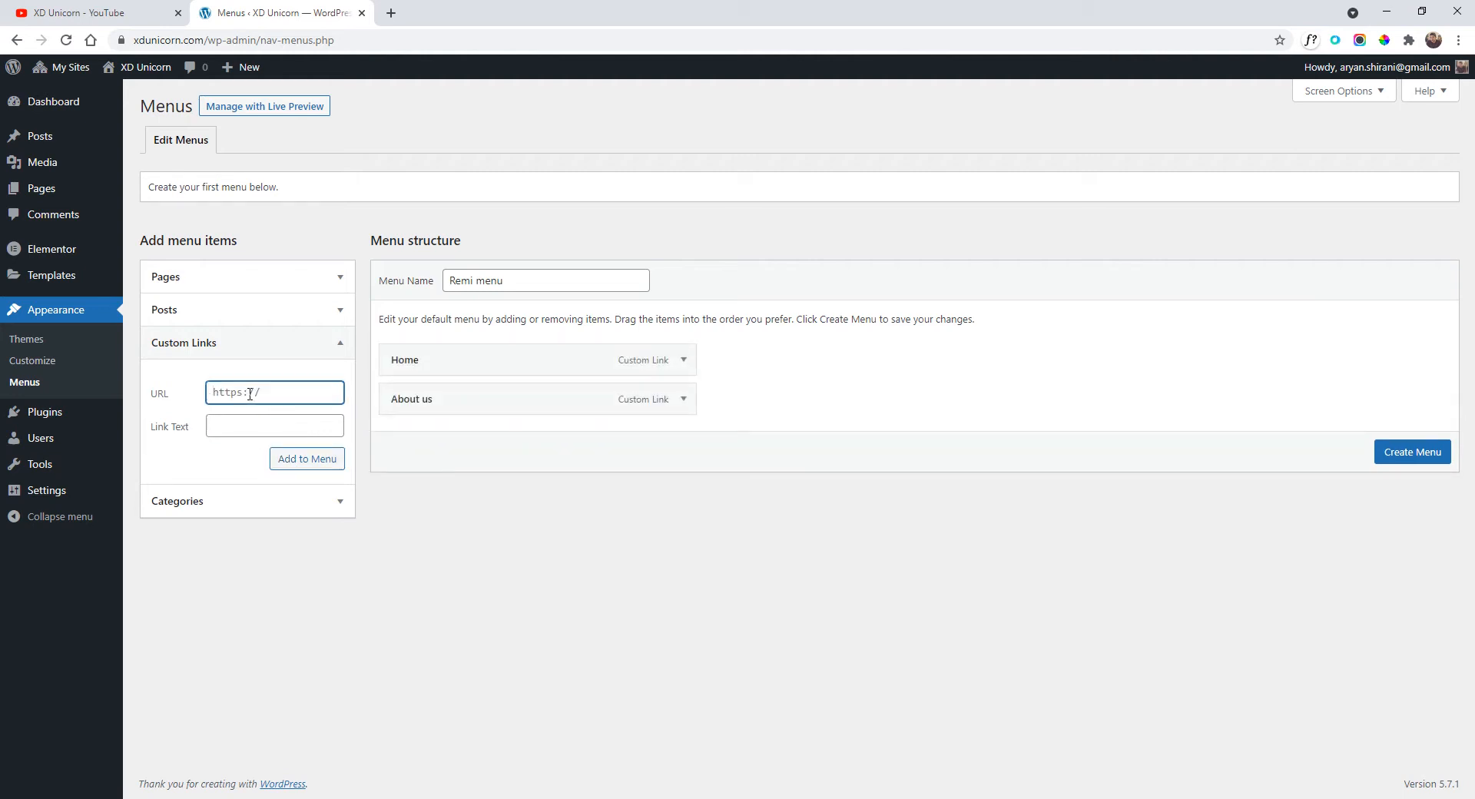
left_click(245, 421)
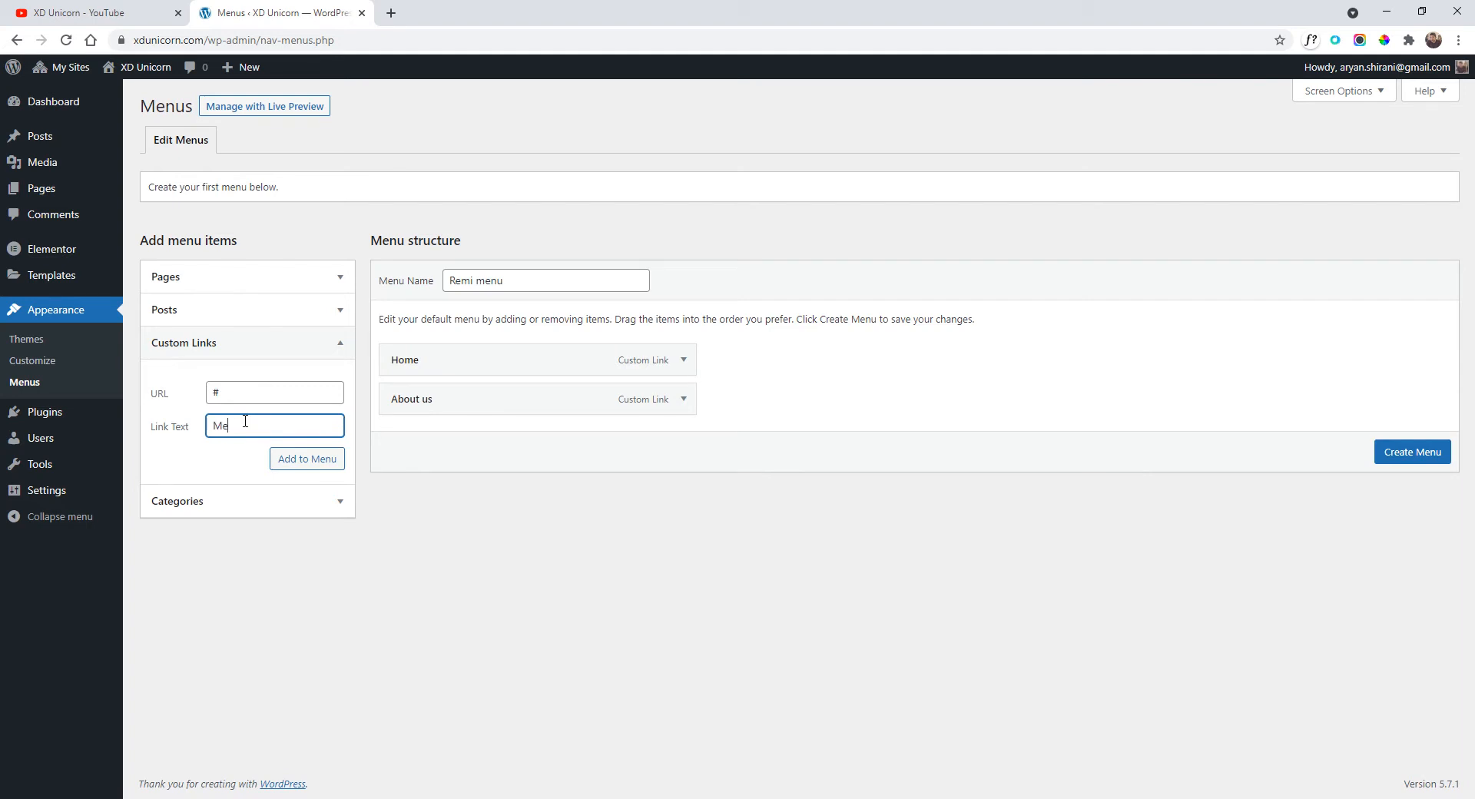
left_click(304, 460)
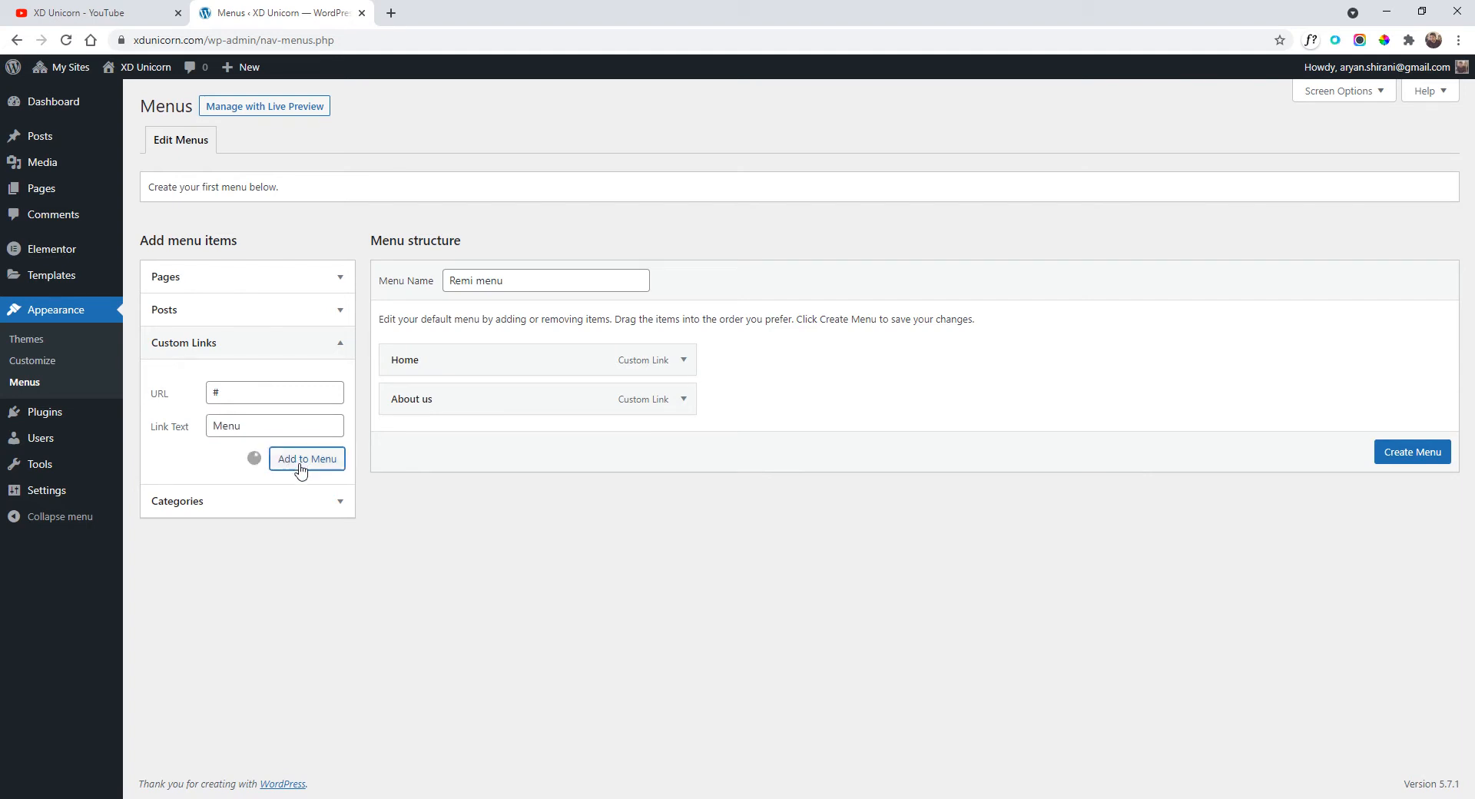
Add 'Kitchen' and 'Restaurant' custom links with URL # to the menu.
left_click(241, 392)
left_click(266, 417)
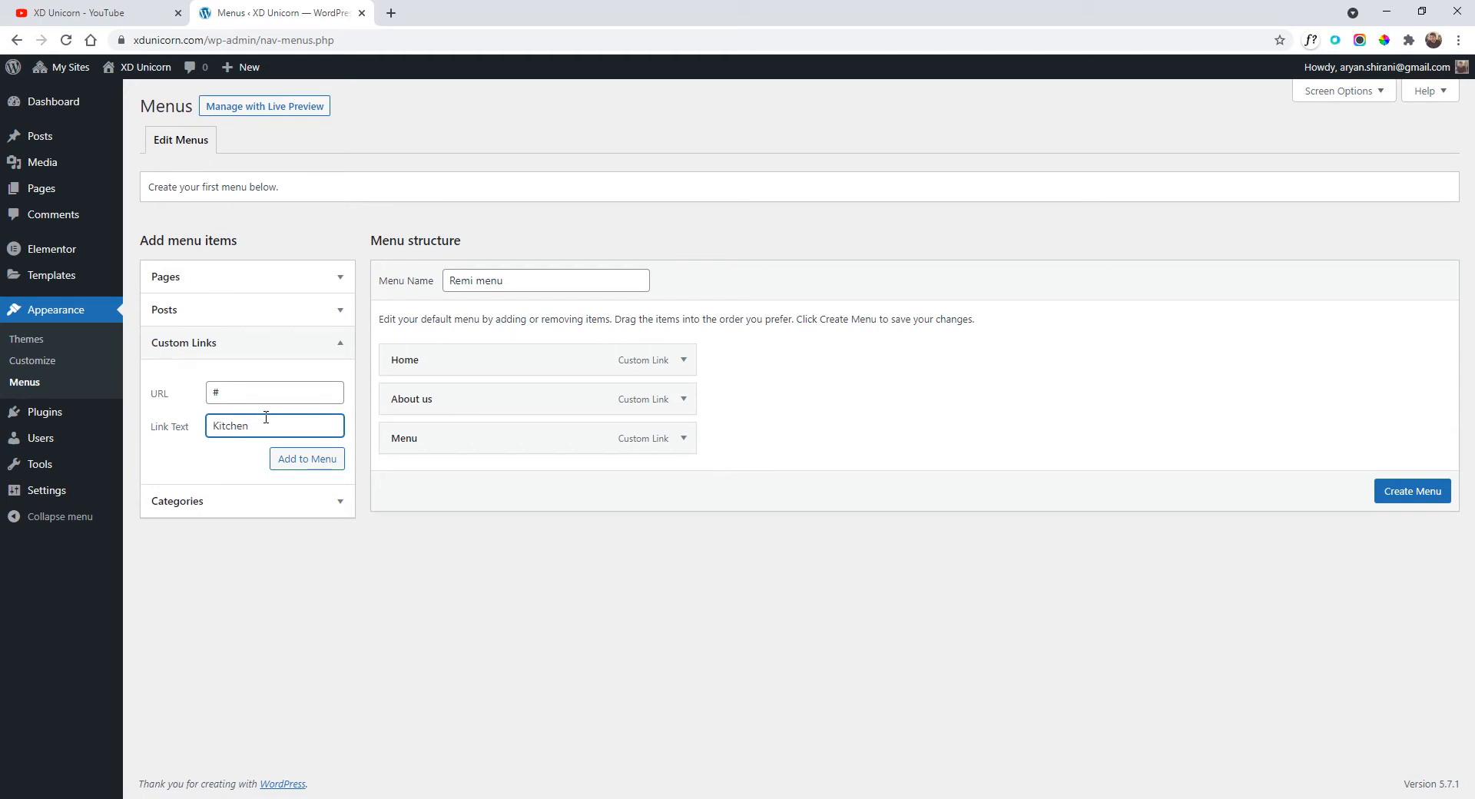
type("Kitchen")
left_click(303, 460)
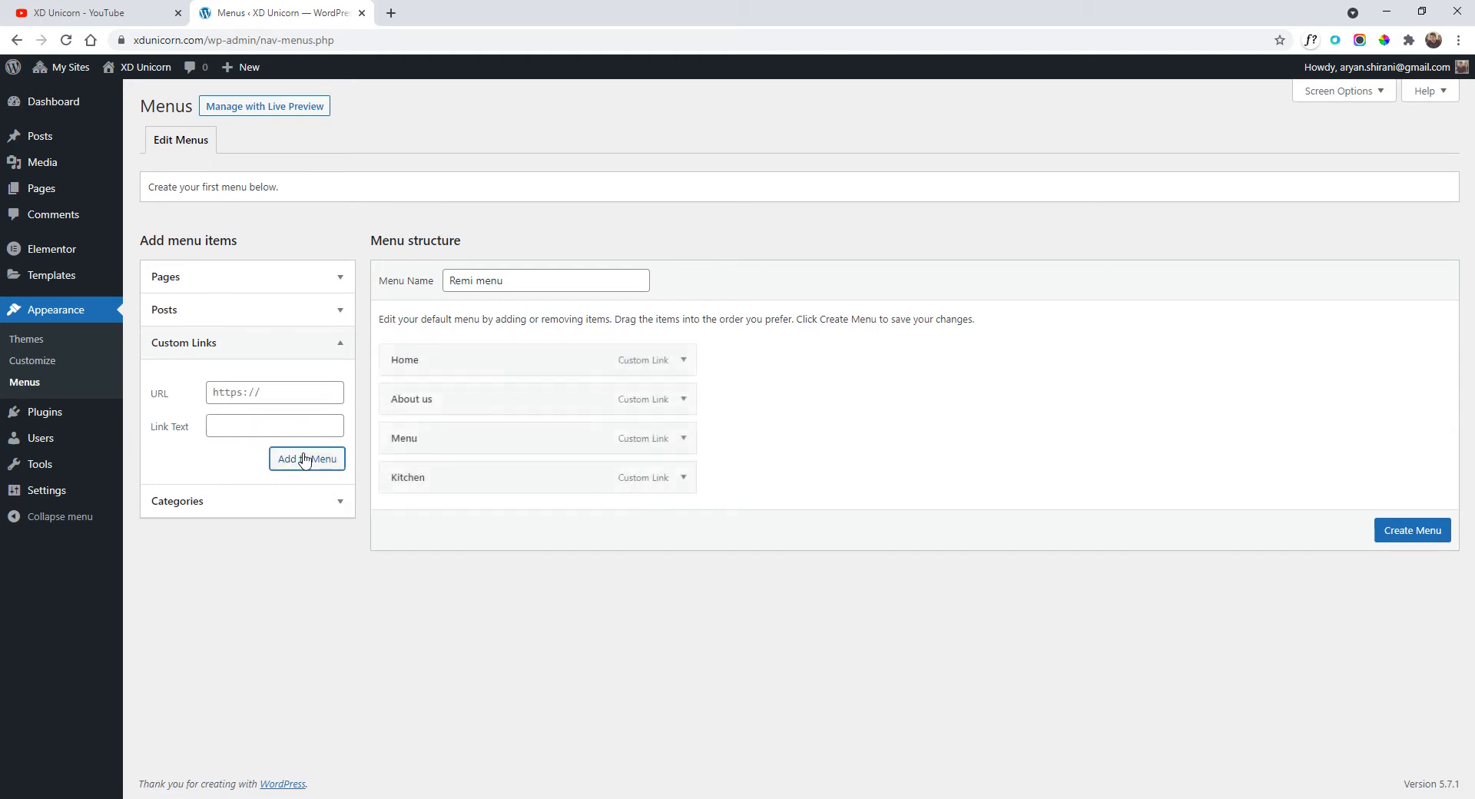
left_click(267, 395)
type("#")
left_click(237, 427)
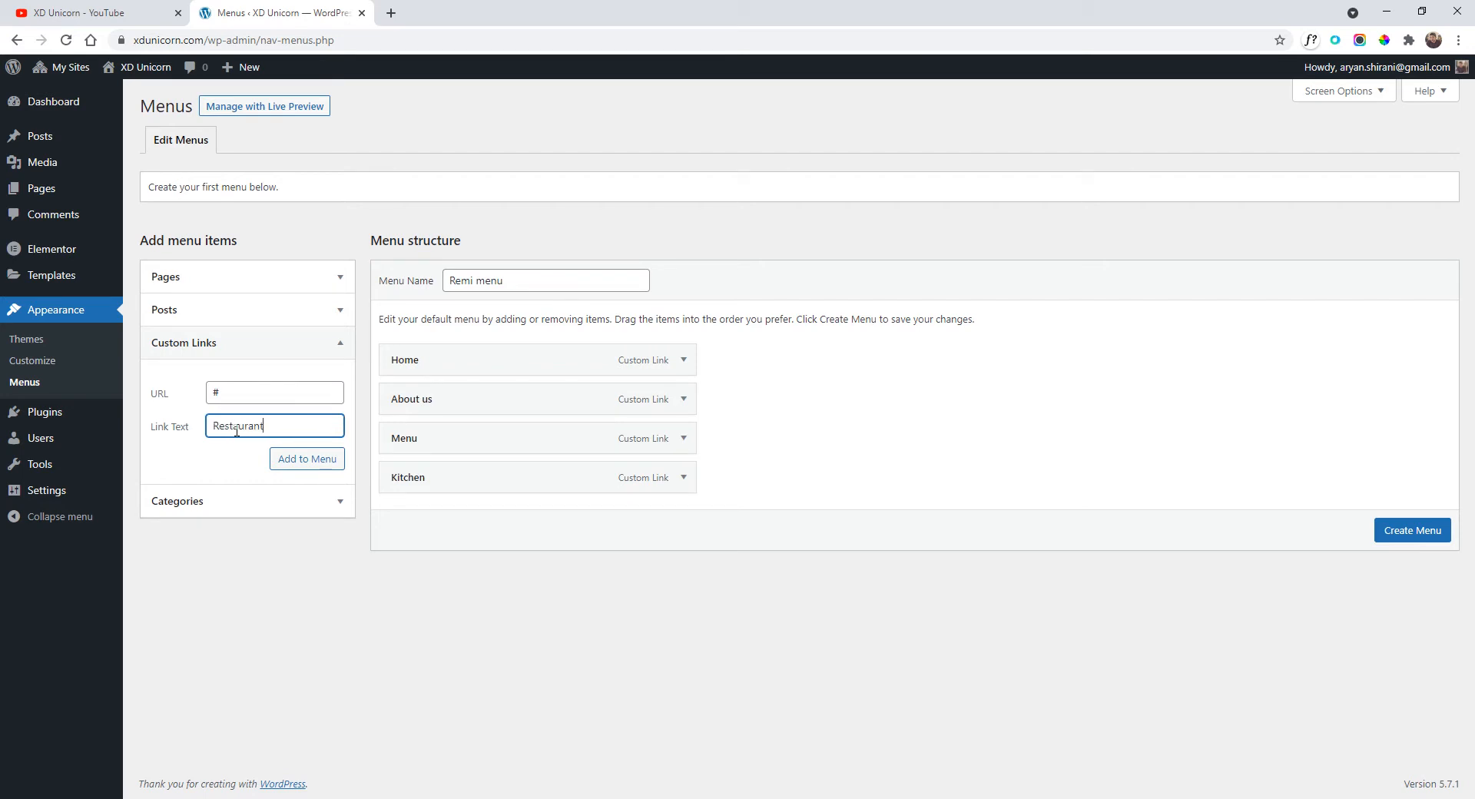
left_click(302, 458)
Add the 'Contacts' custom link with URL # and create the Remi menu.
left_click(240, 390)
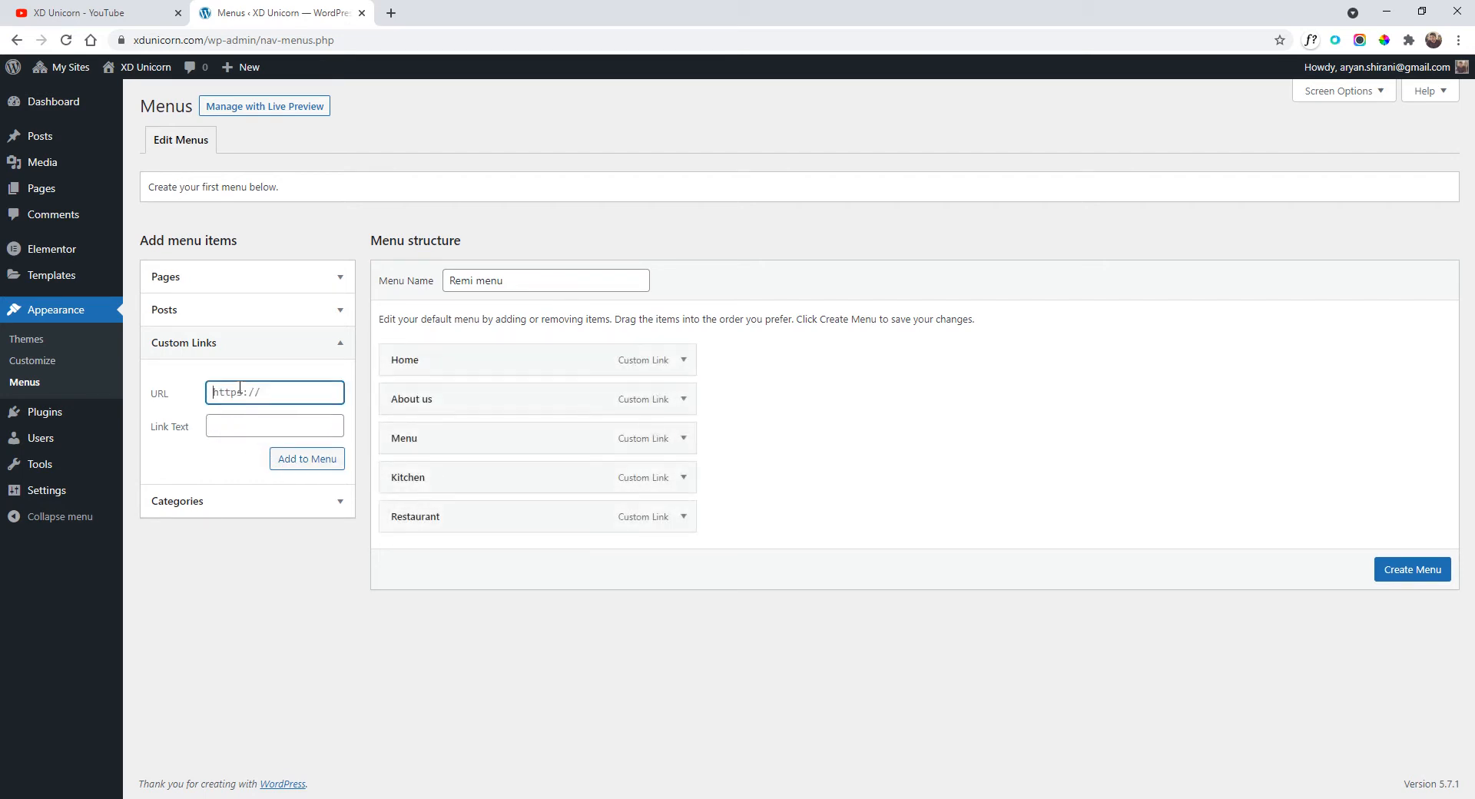
left_click(280, 421)
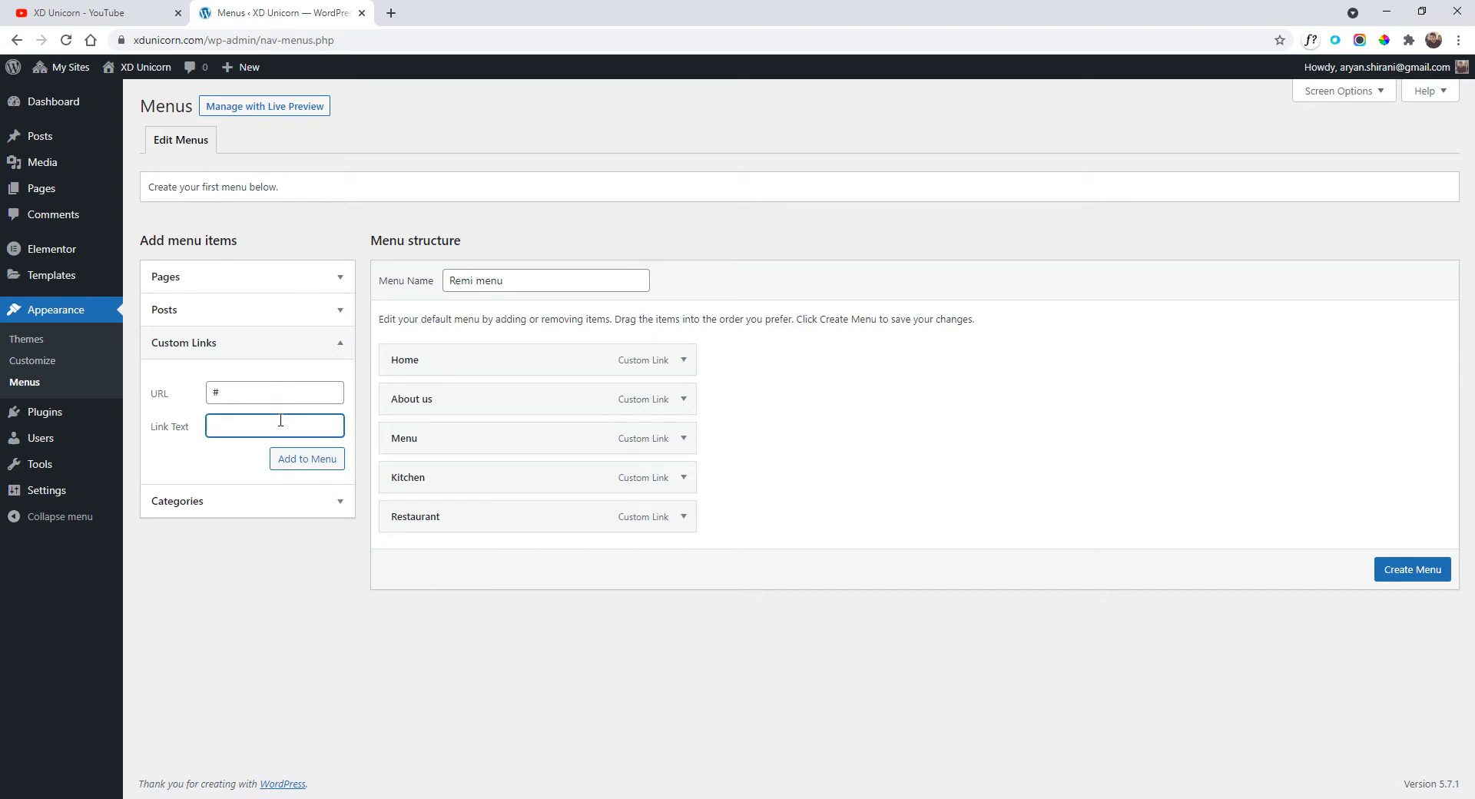
left_click(311, 452)
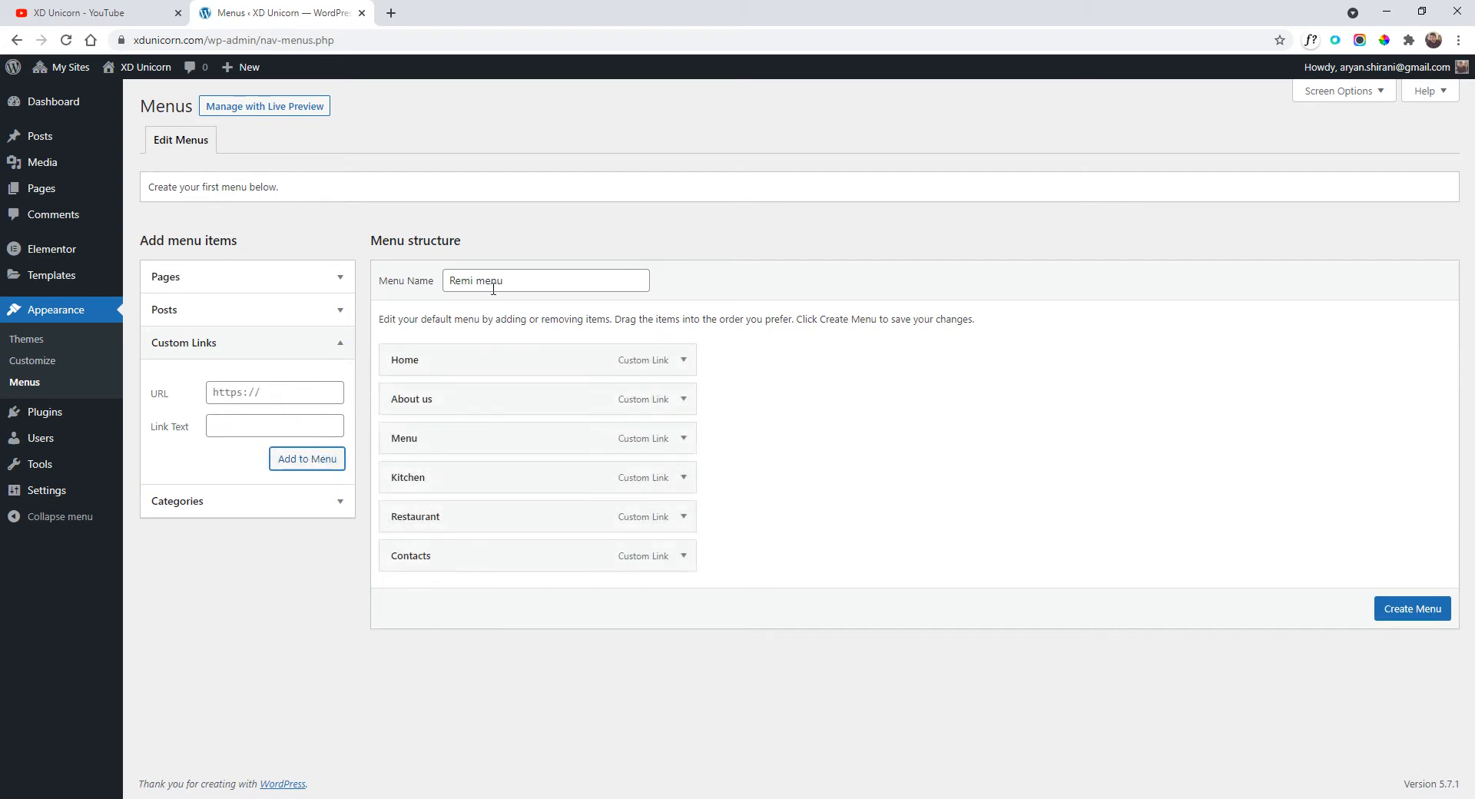
left_click(1420, 612)
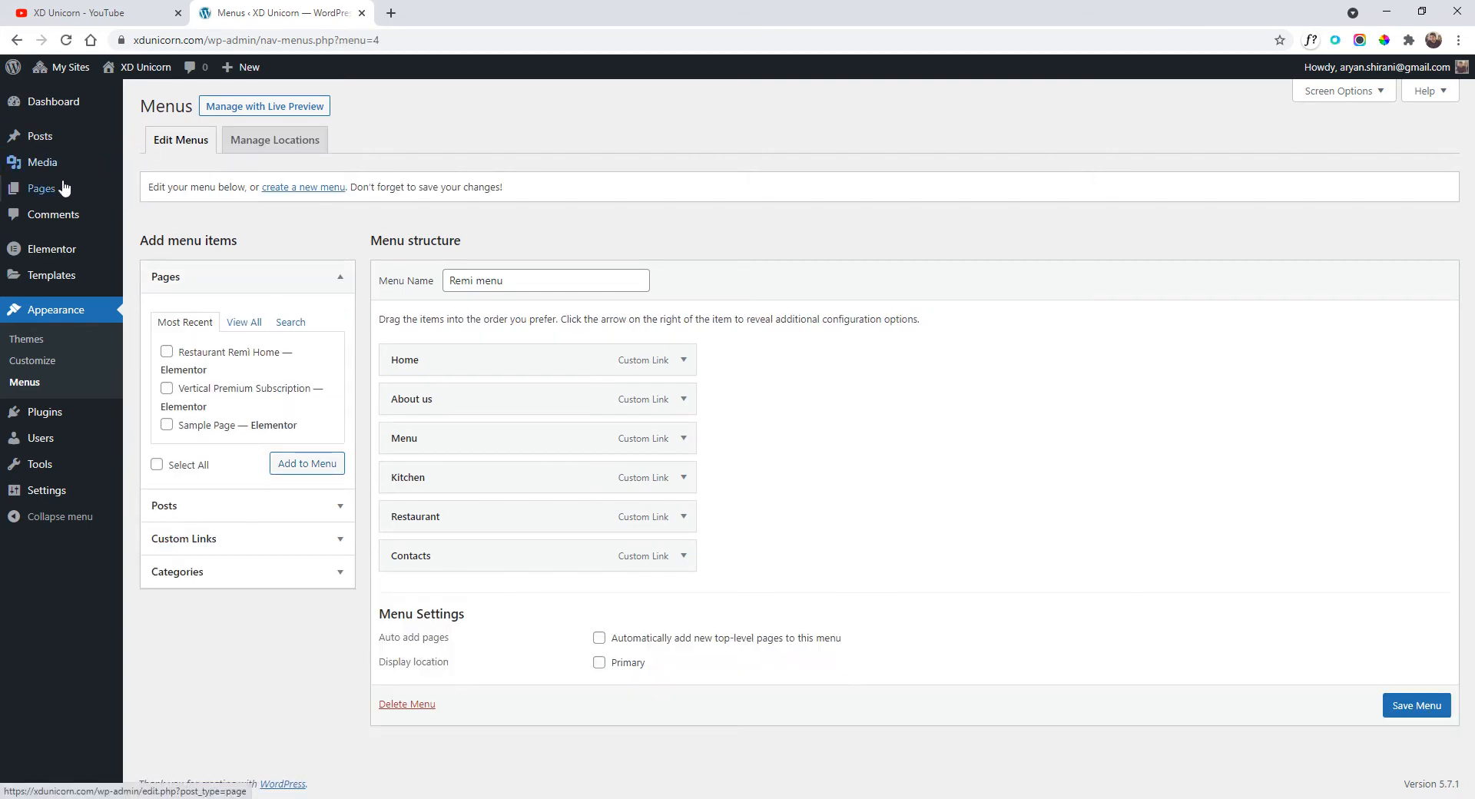
Reopen Restaurant Remi Home from All Pages via Edit with Elementor.
left_click(149, 191)
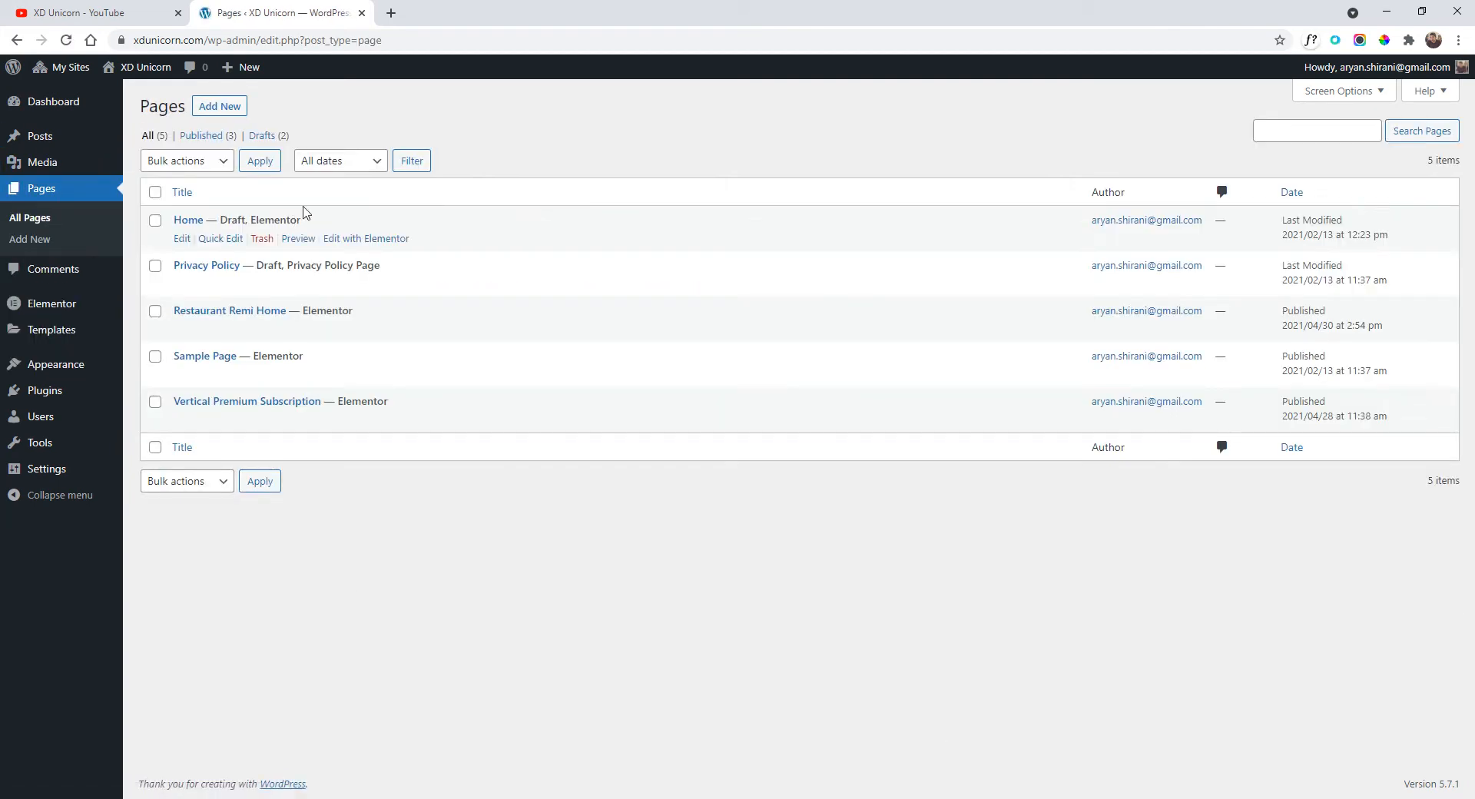
left_click(360, 329)
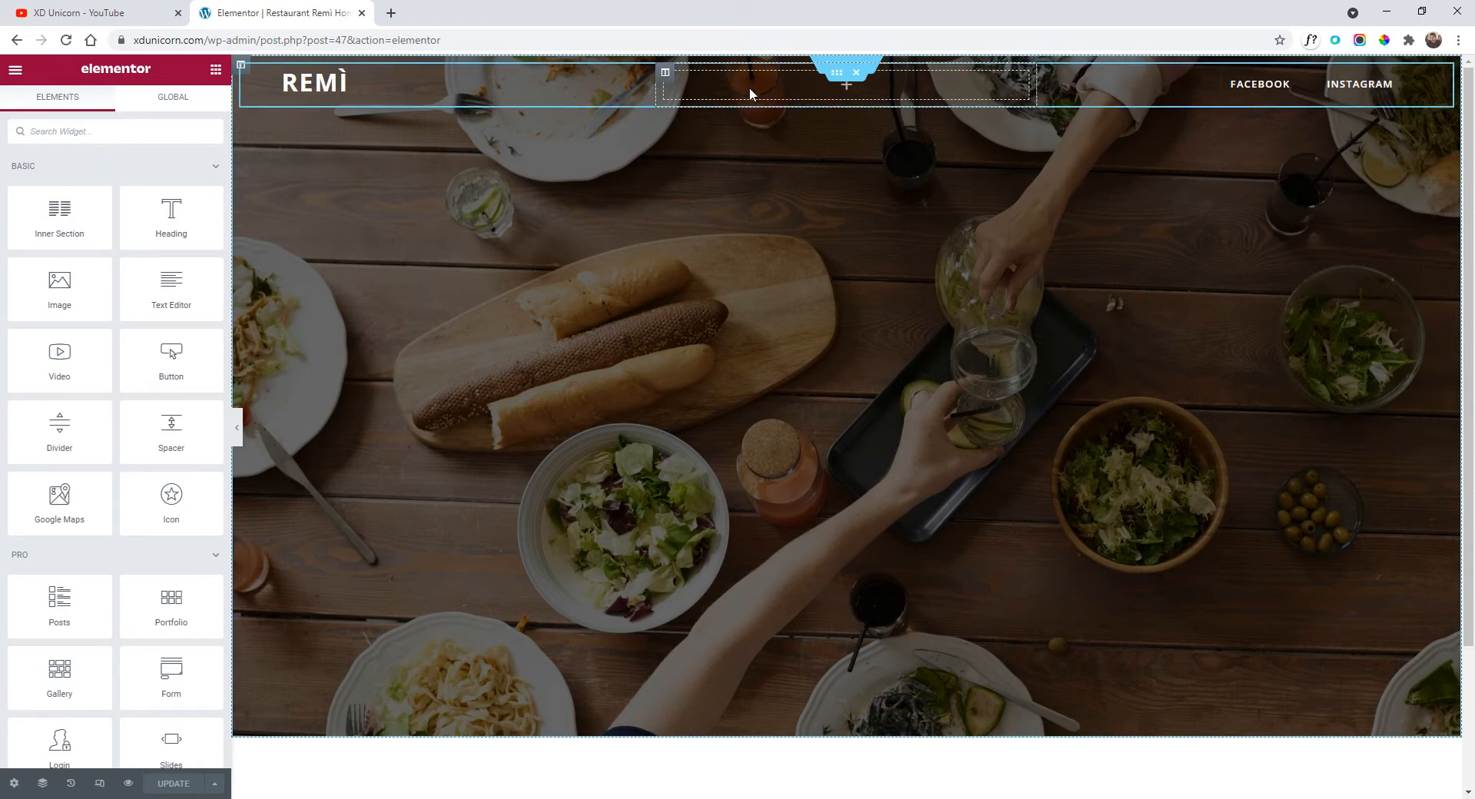
Search 'menu' and drop a Nav Menu widget into the header's middle column.
left_click(88, 135)
type("menu")
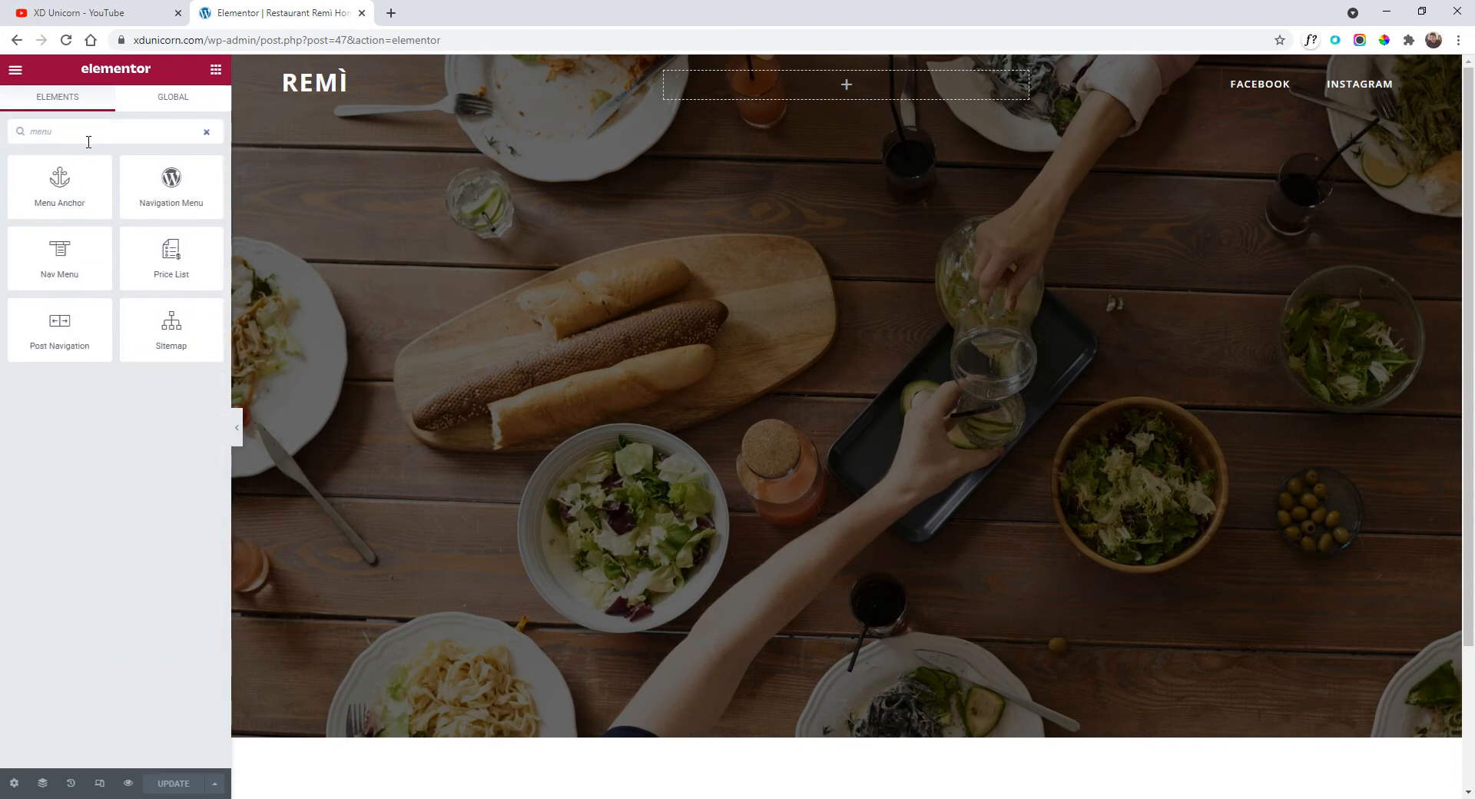
left_click_drag(59, 254, 764, 92)
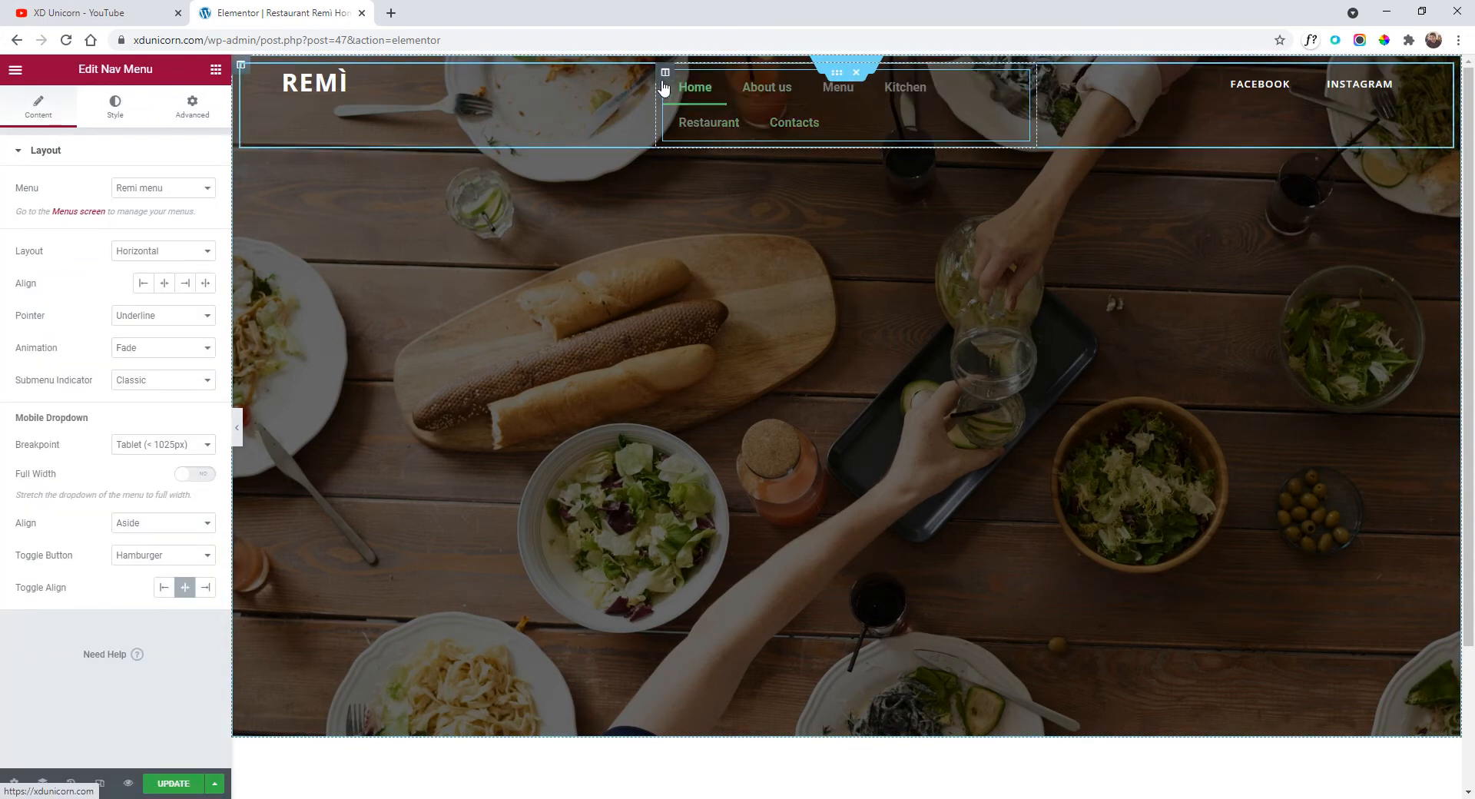
Set the logo column and the social-links column each to 20% width.
left_click(241, 69)
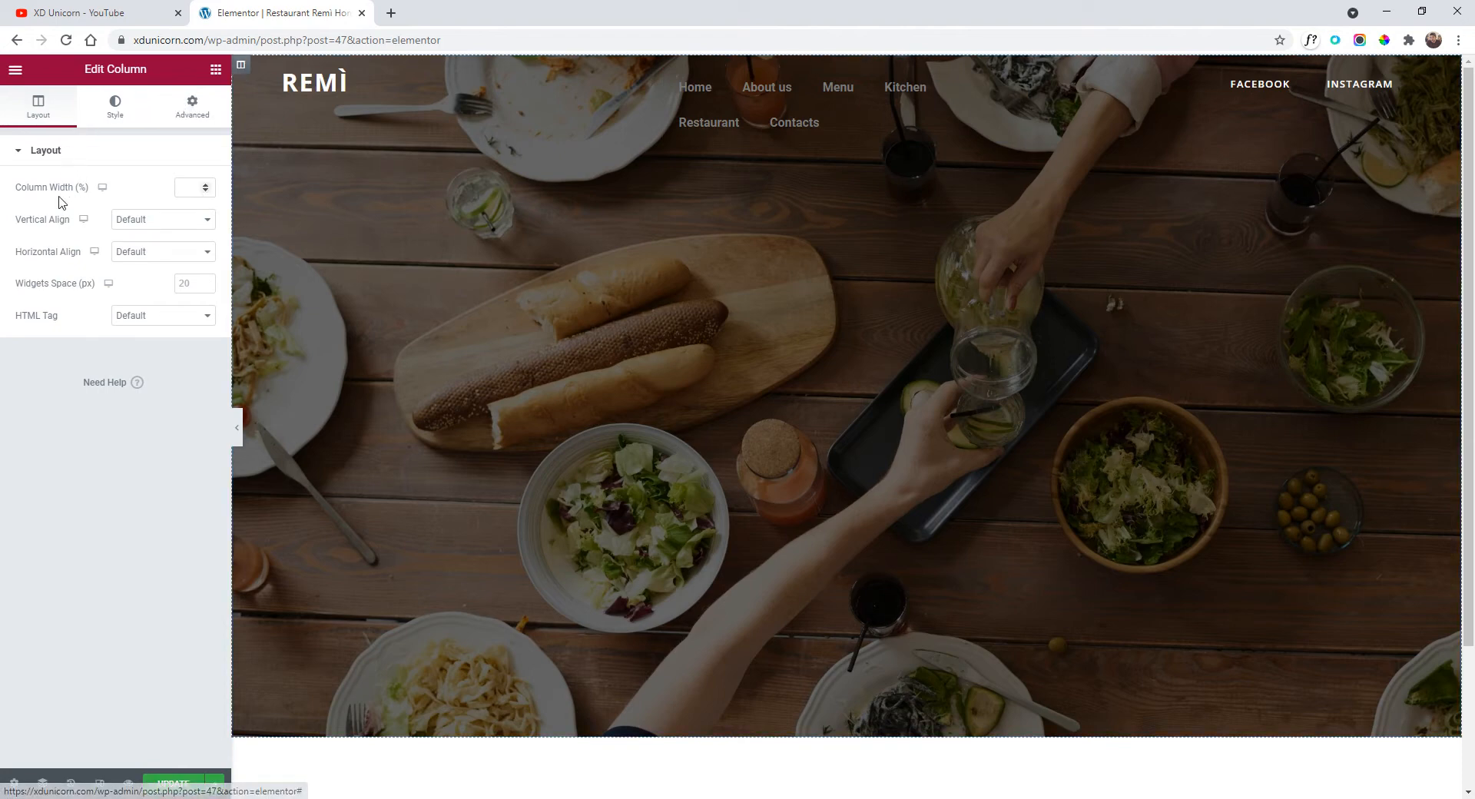
left_click(195, 188)
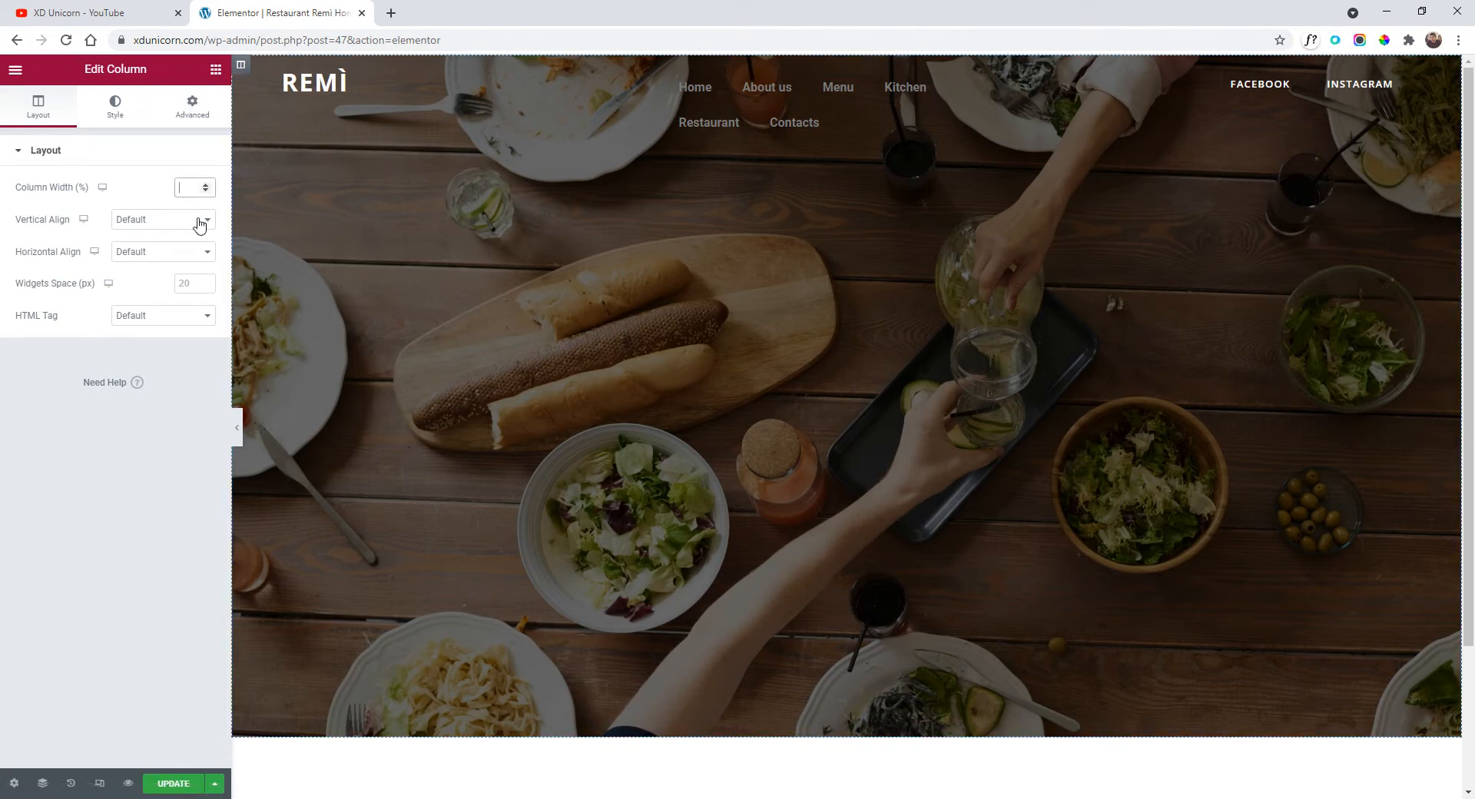
key("BackSpace")
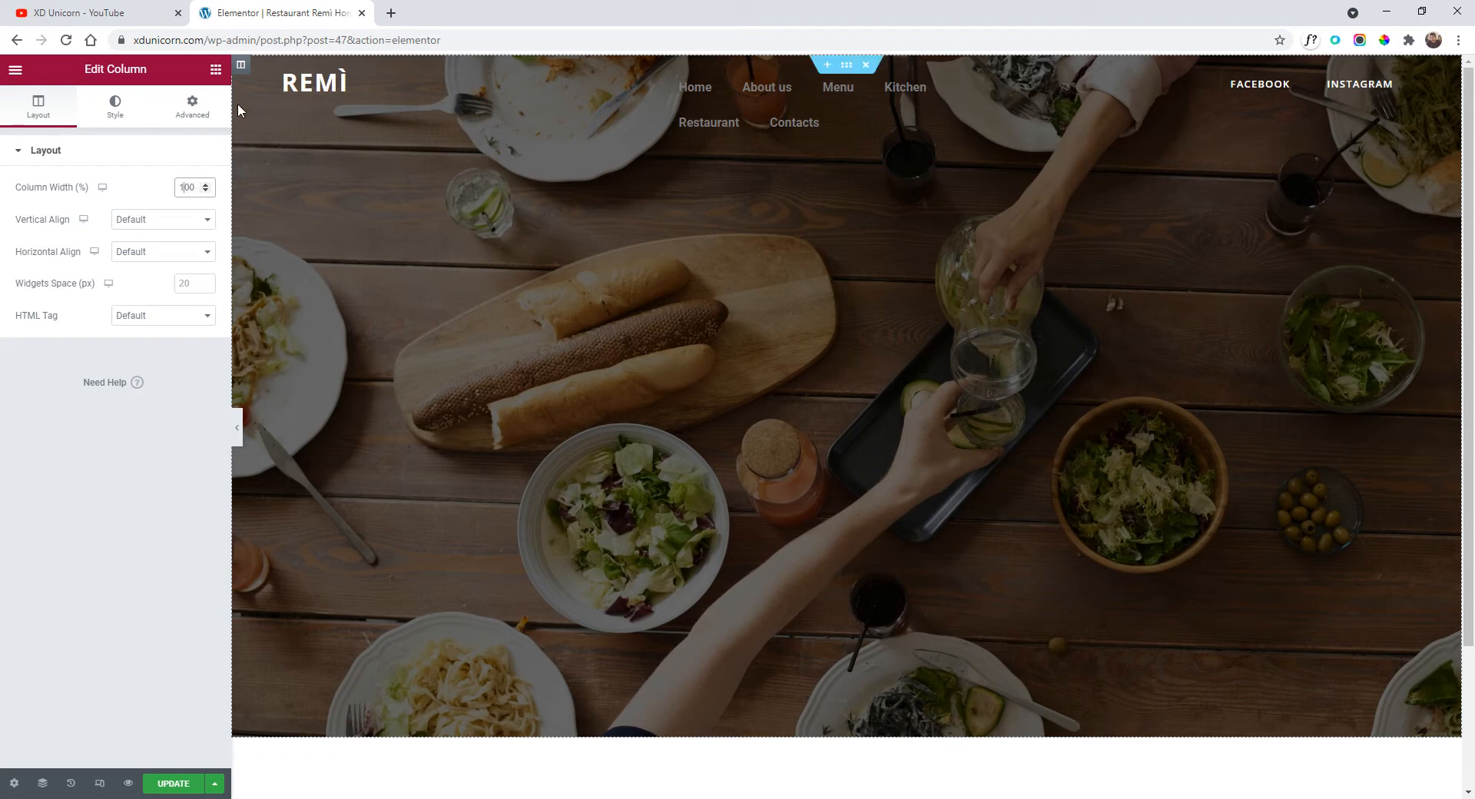
left_click(283, 75)
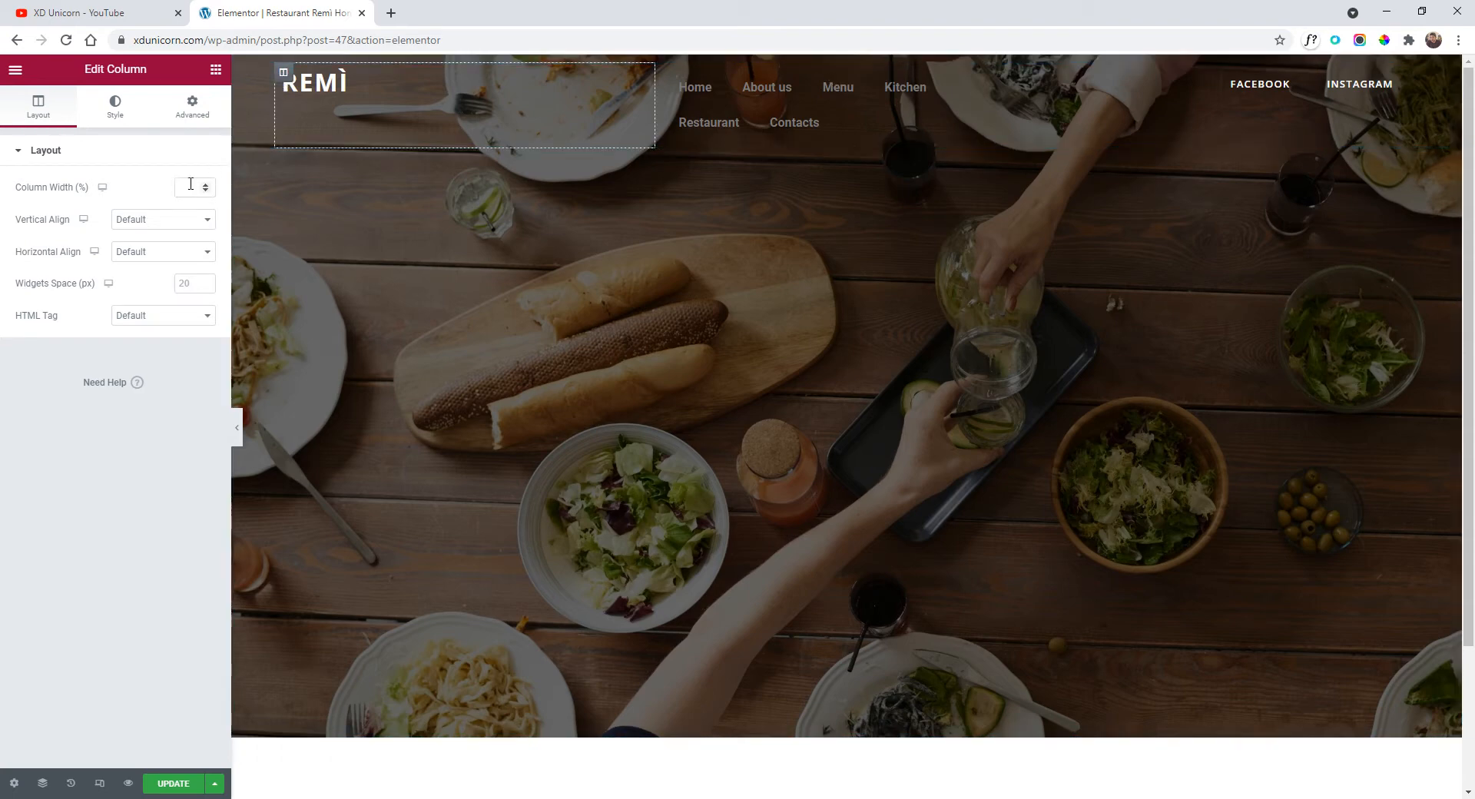
type("20")
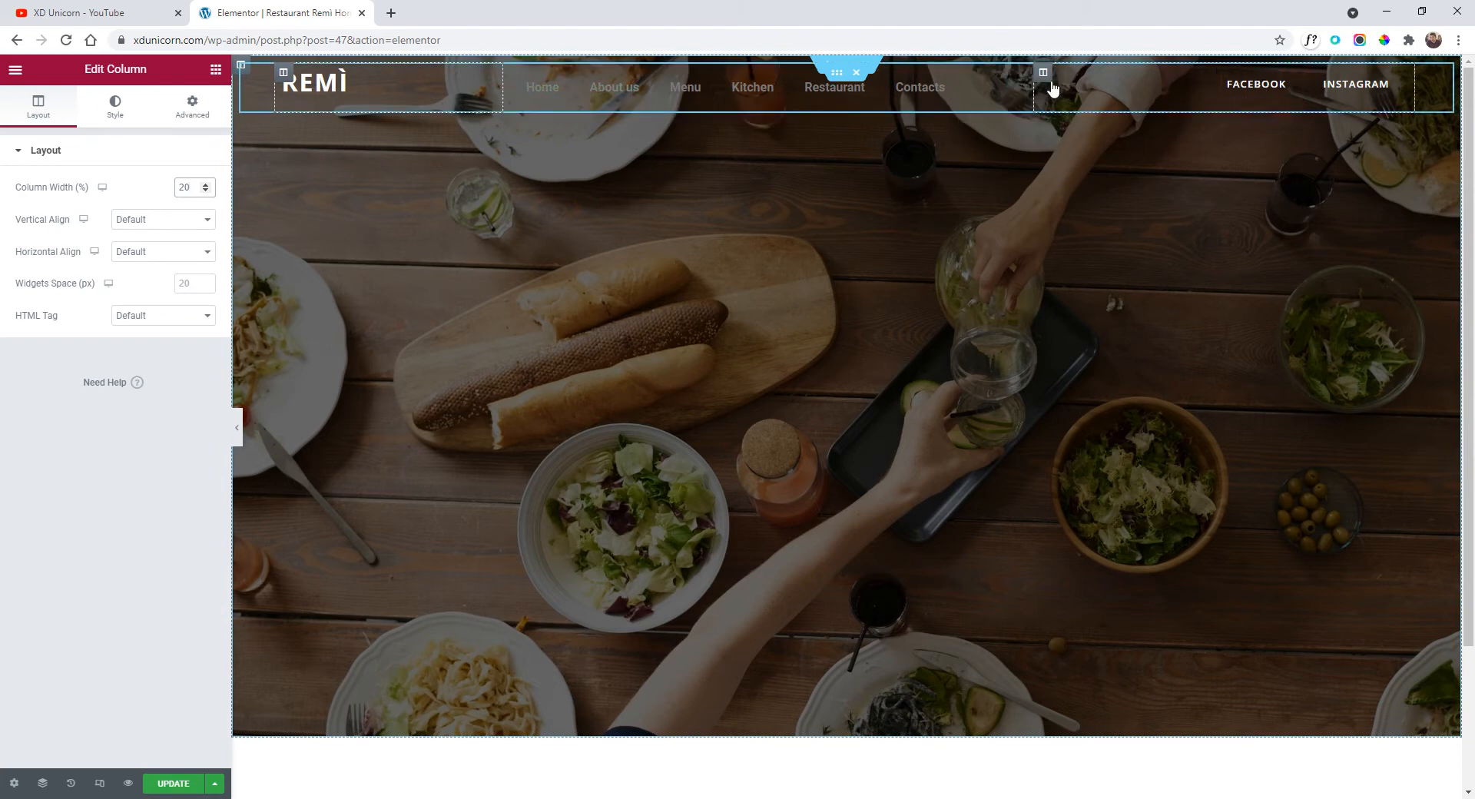
left_click(1043, 73)
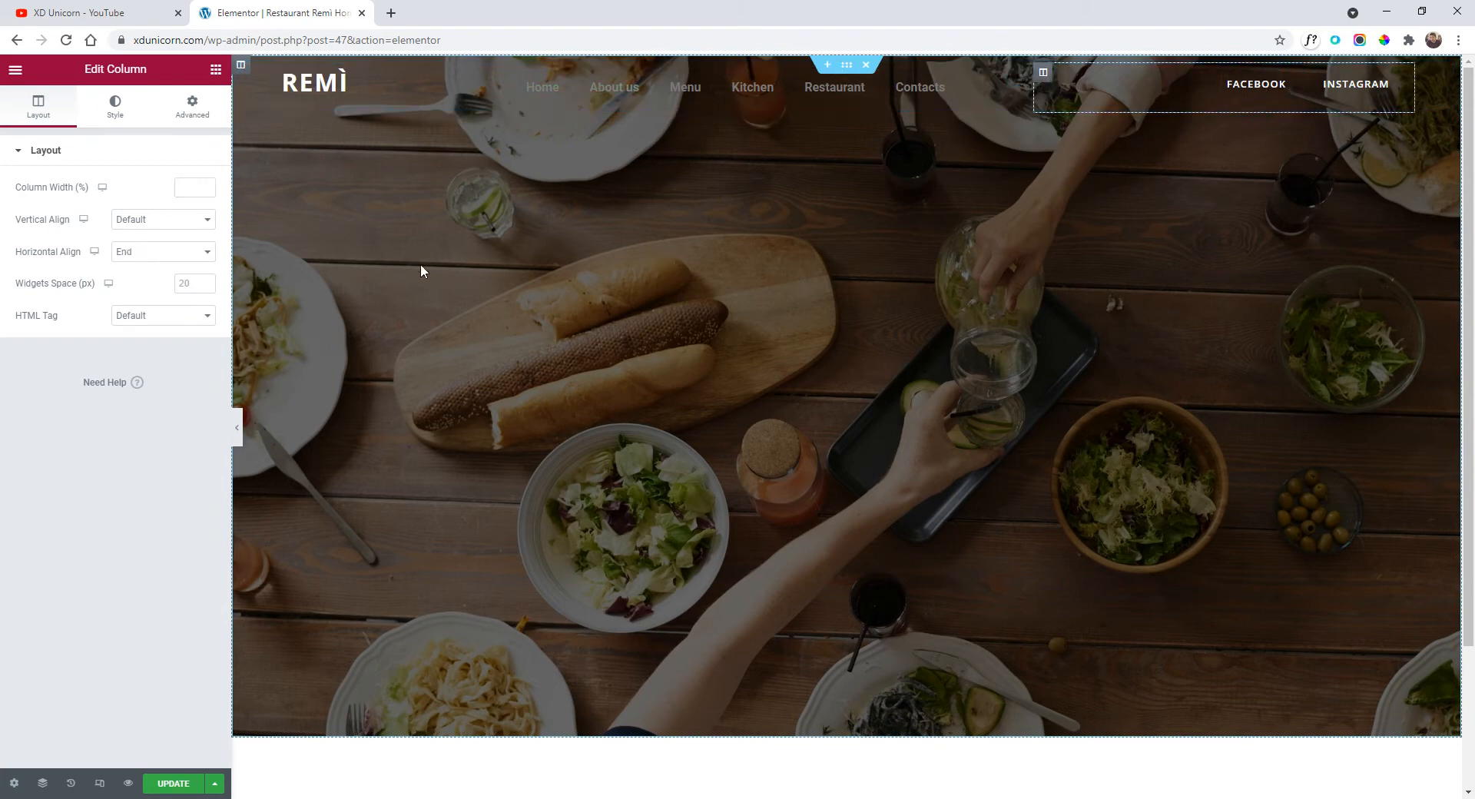
left_click(192, 187)
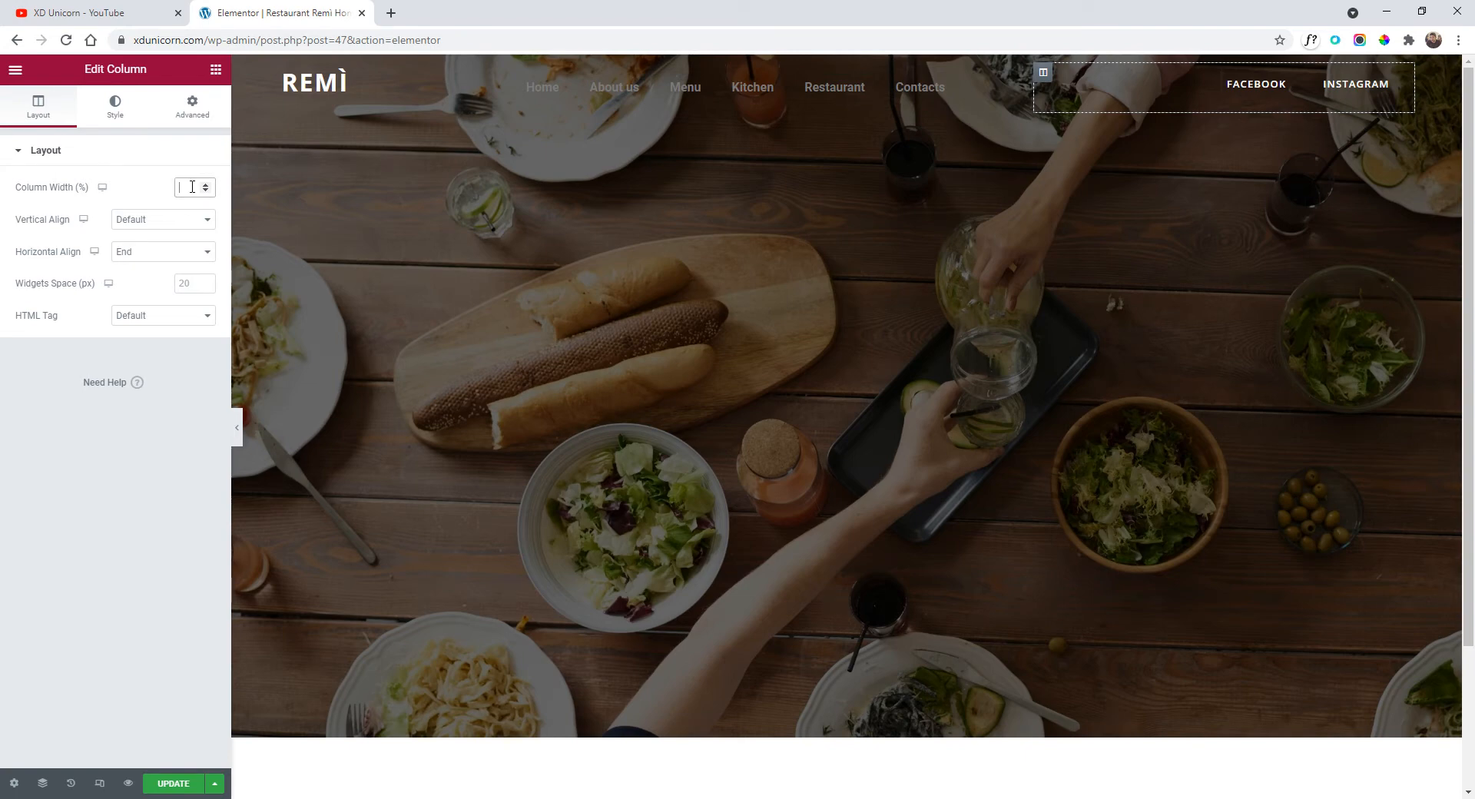
type("20")
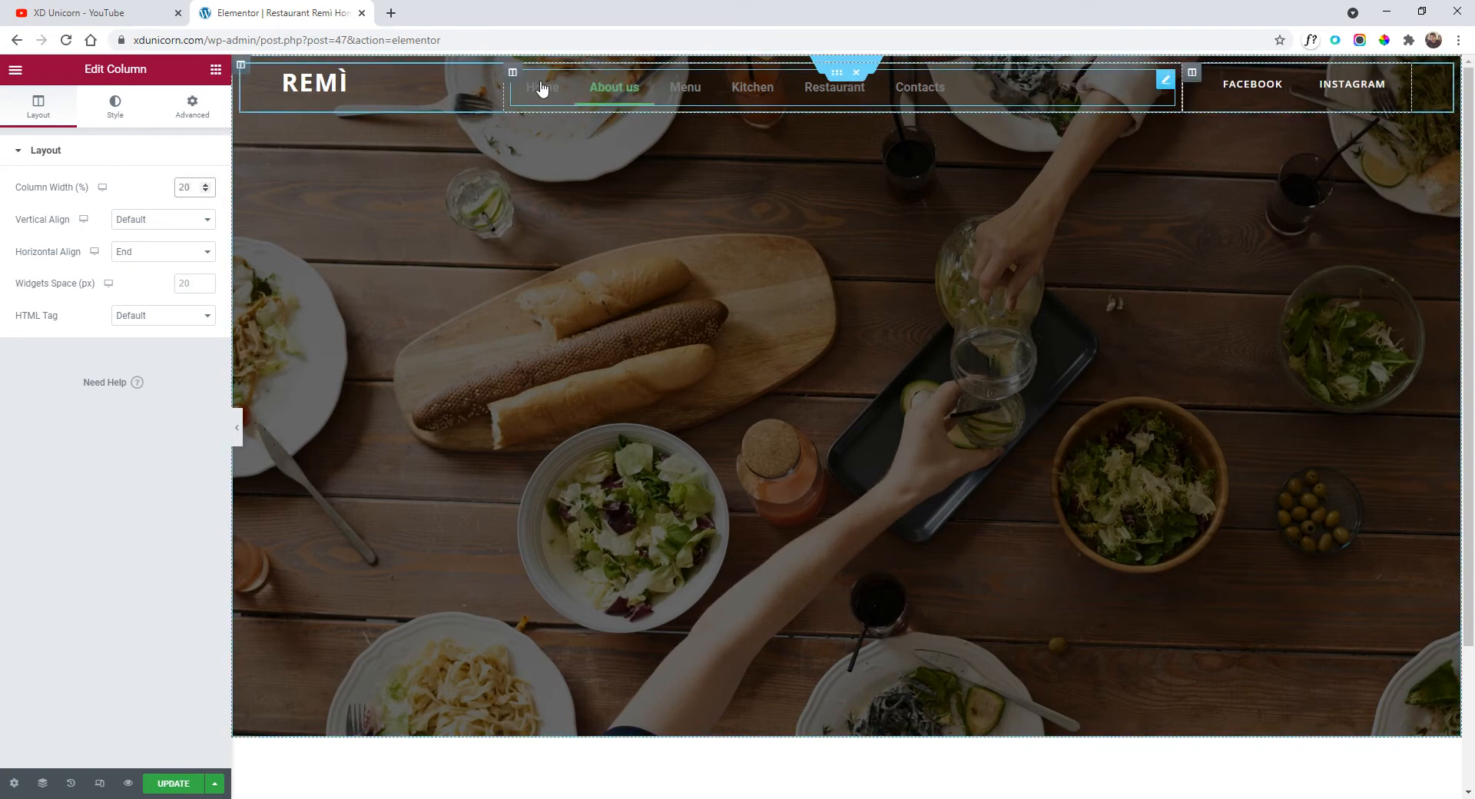
Make the menu column 60% wide with its content horizontally centred.
left_click(513, 73)
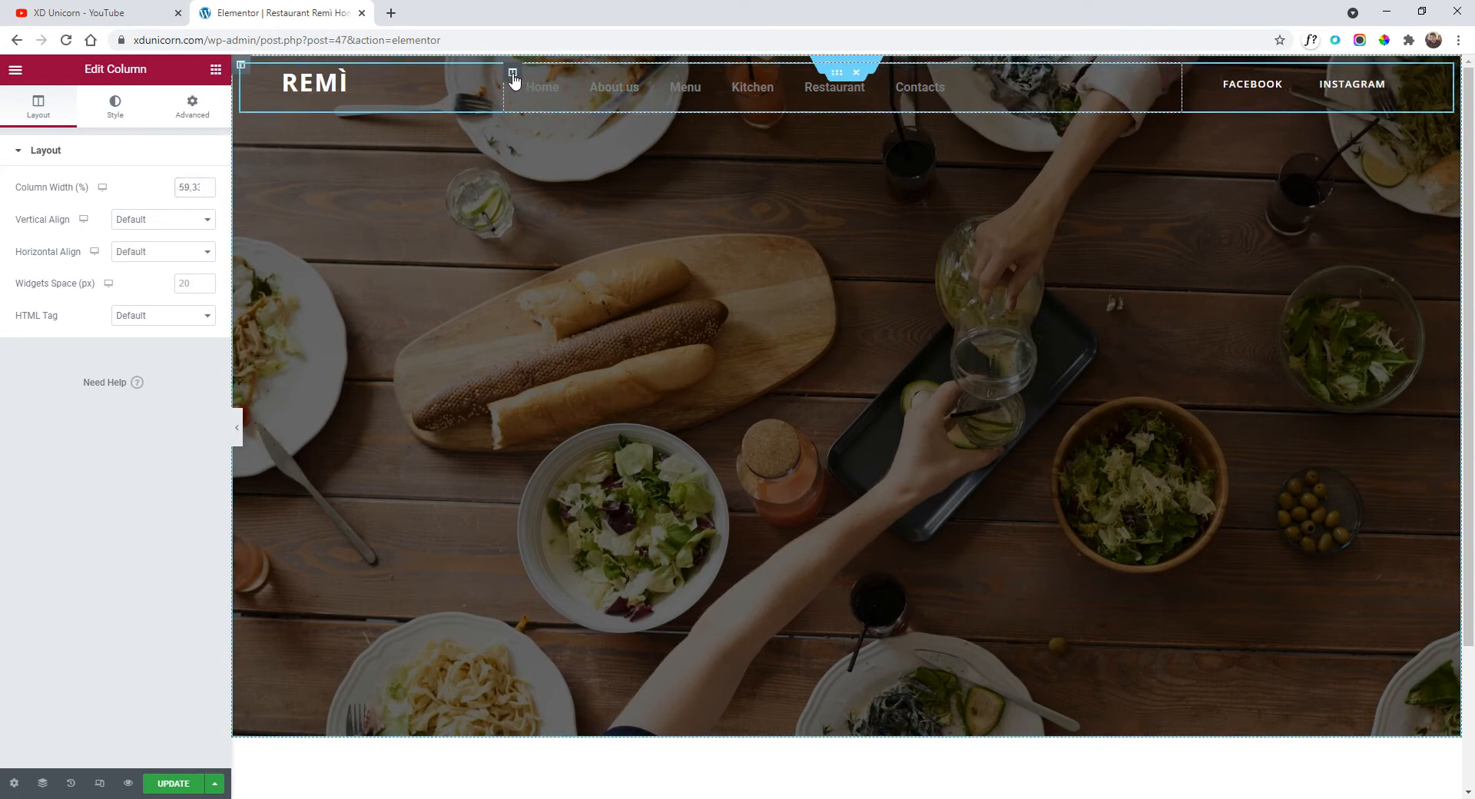
double_click(189, 186)
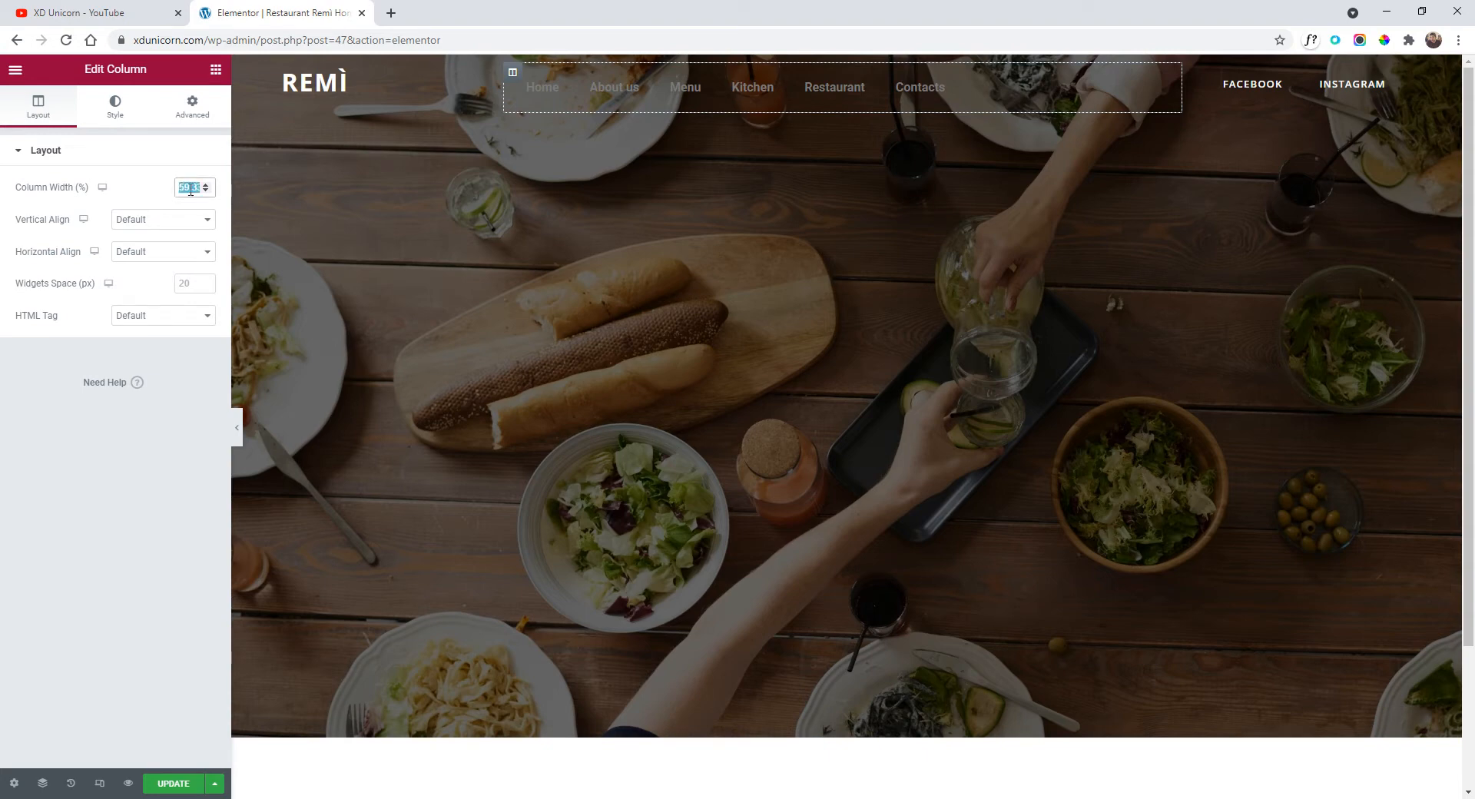
type("60")
left_click(154, 257)
left_click(159, 293)
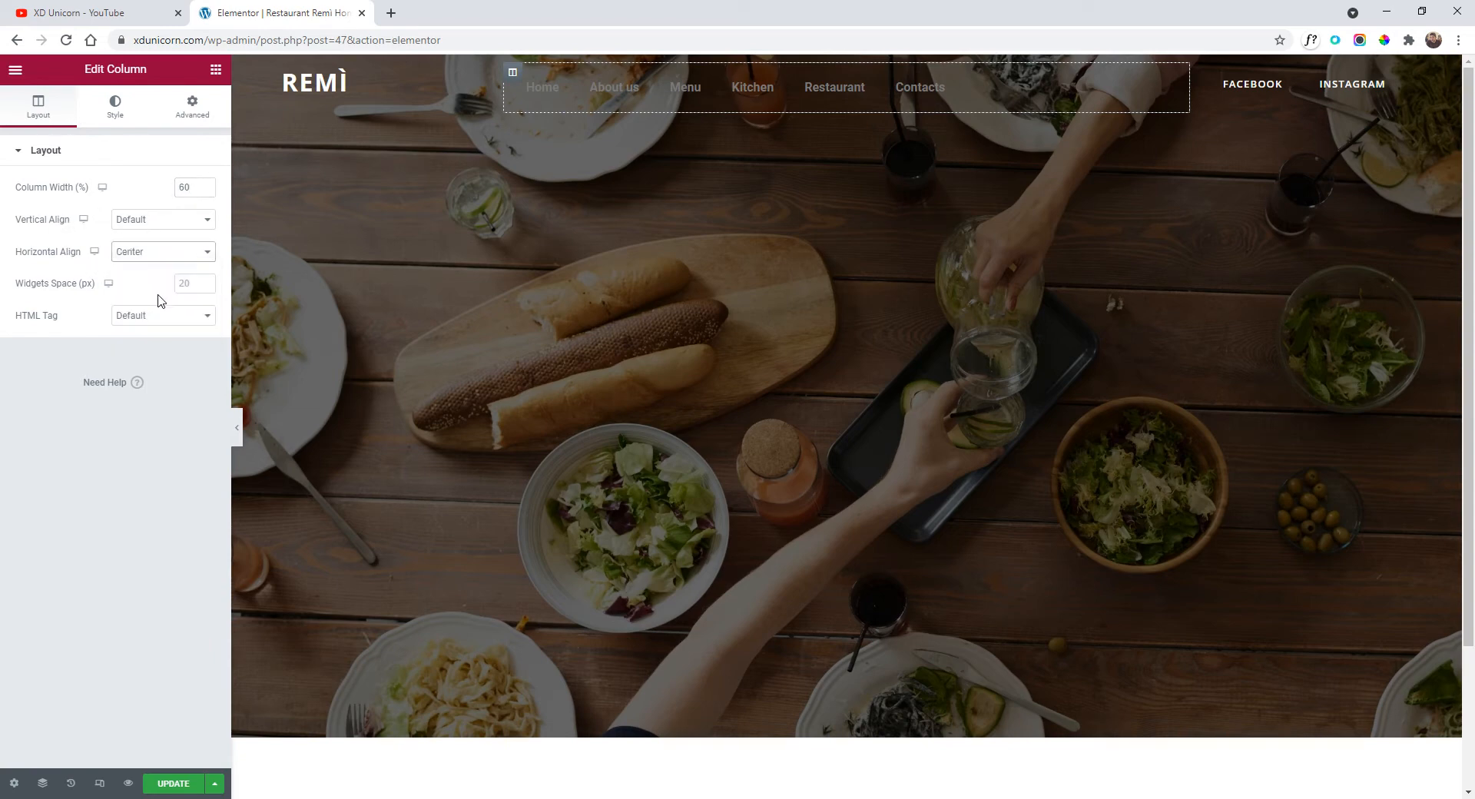
left_click(161, 223)
left_click(184, 232)
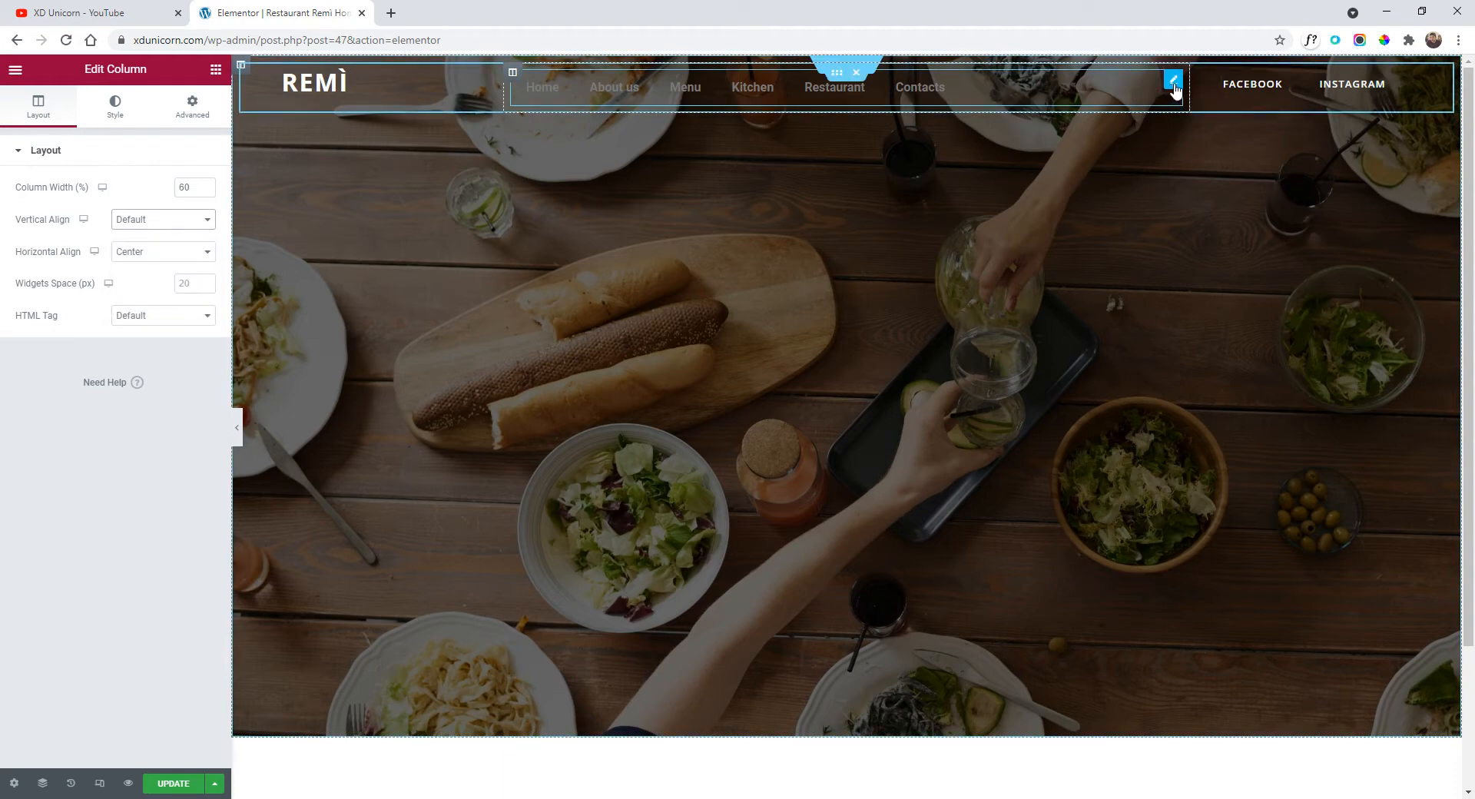
left_click(1173, 80)
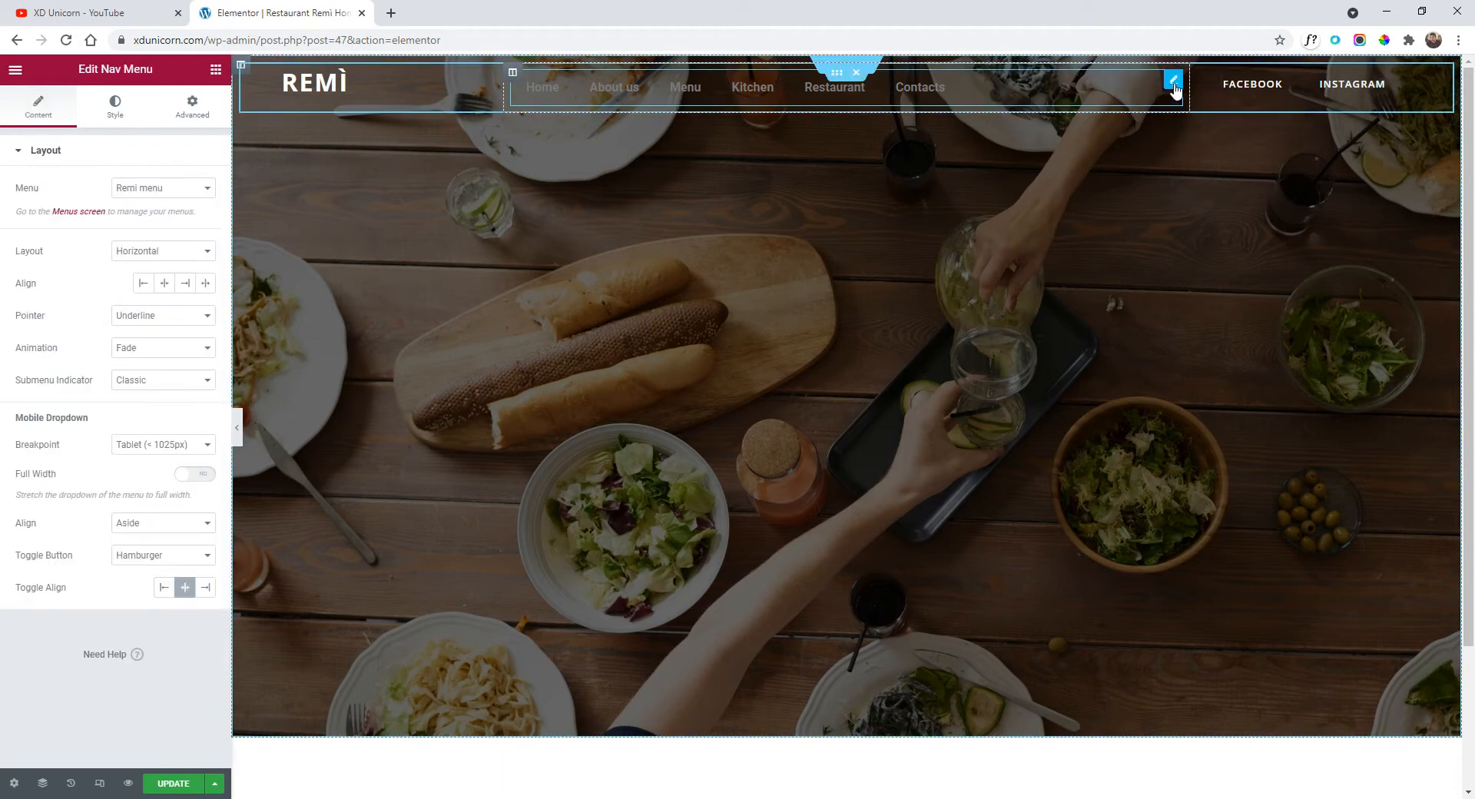
Make the nav menu only as wide as its links.
left_click(192, 106)
left_click(158, 575)
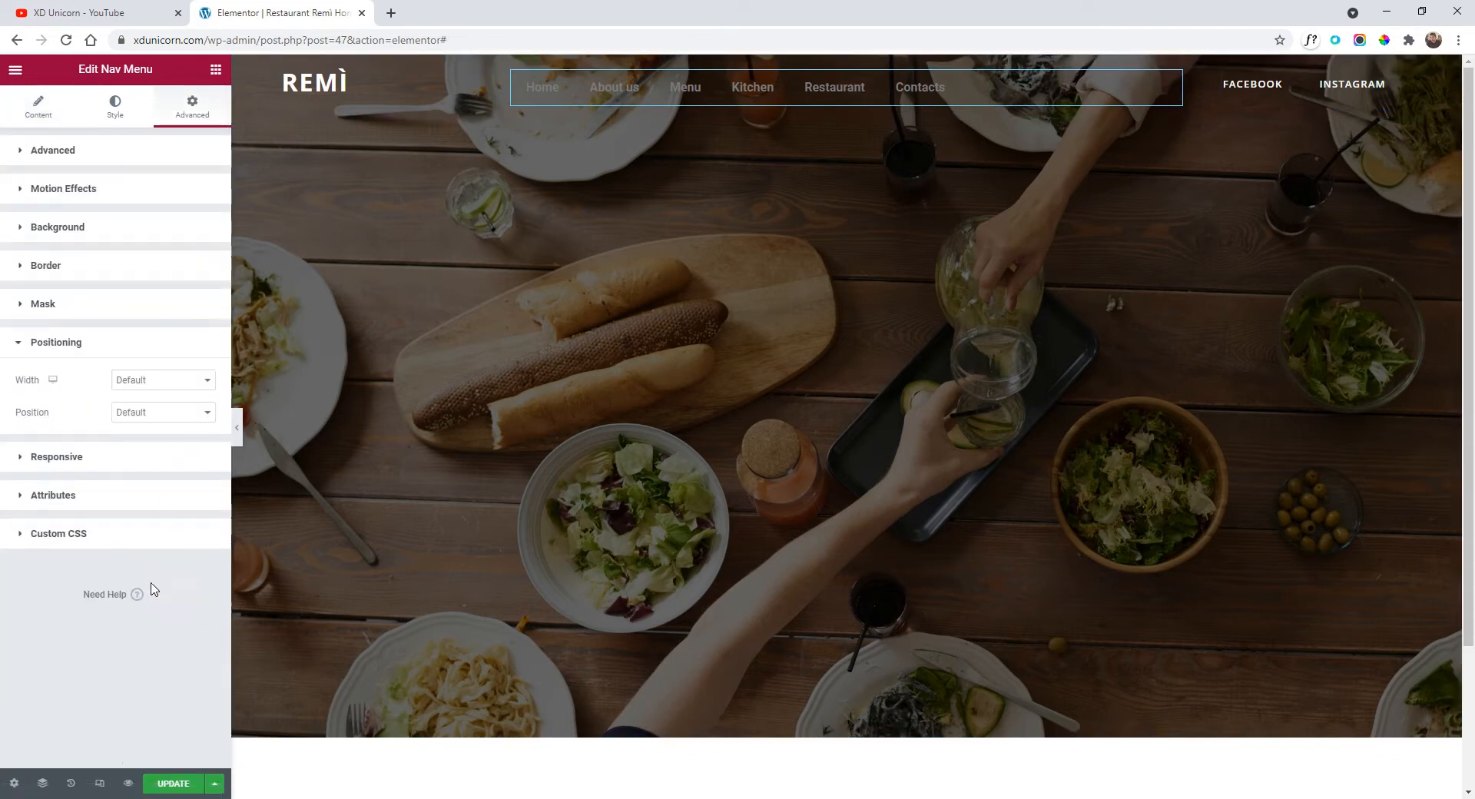
left_click(150, 382)
left_click(162, 420)
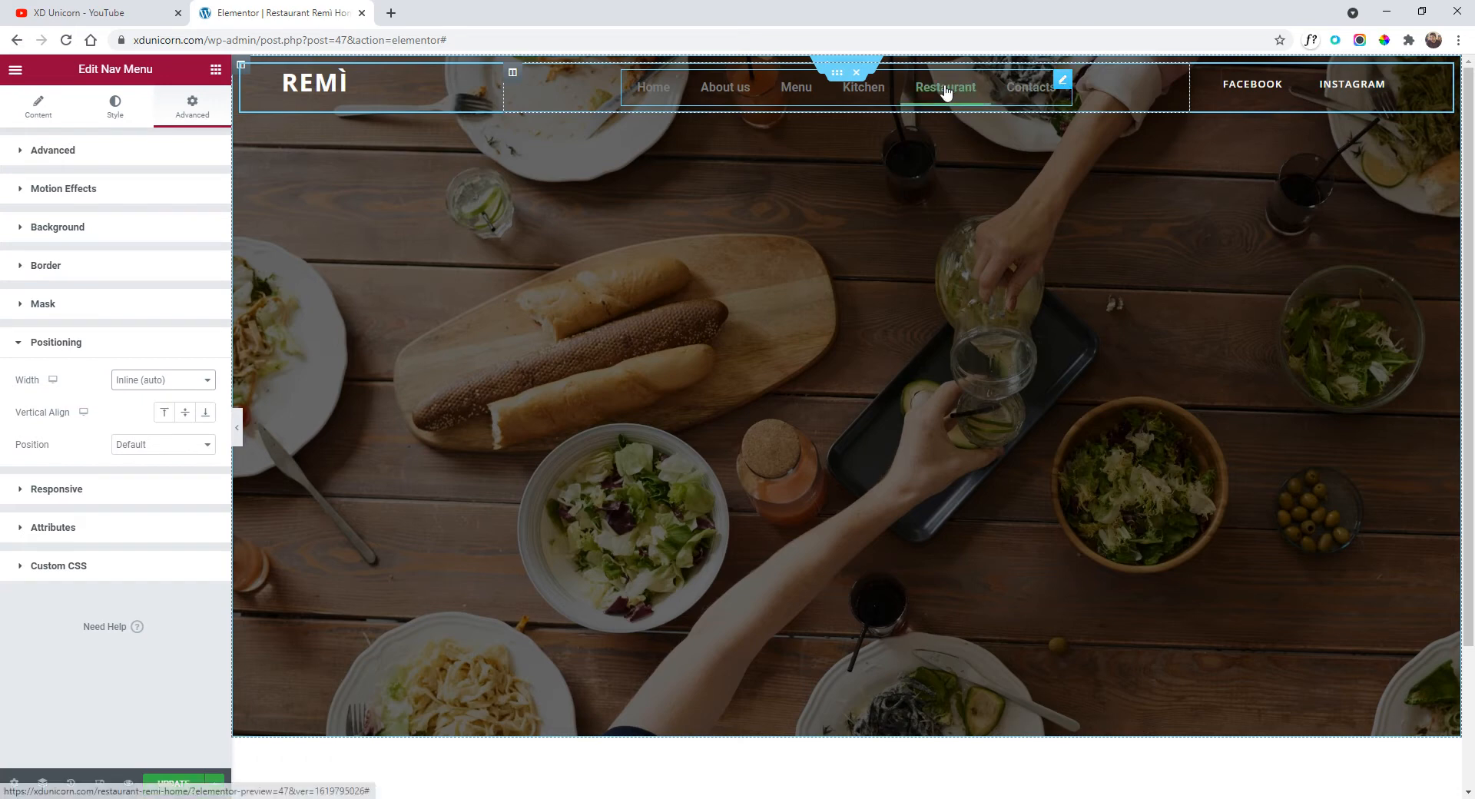
Set the nav menu typography font family to Open Sans.
left_click(115, 108)
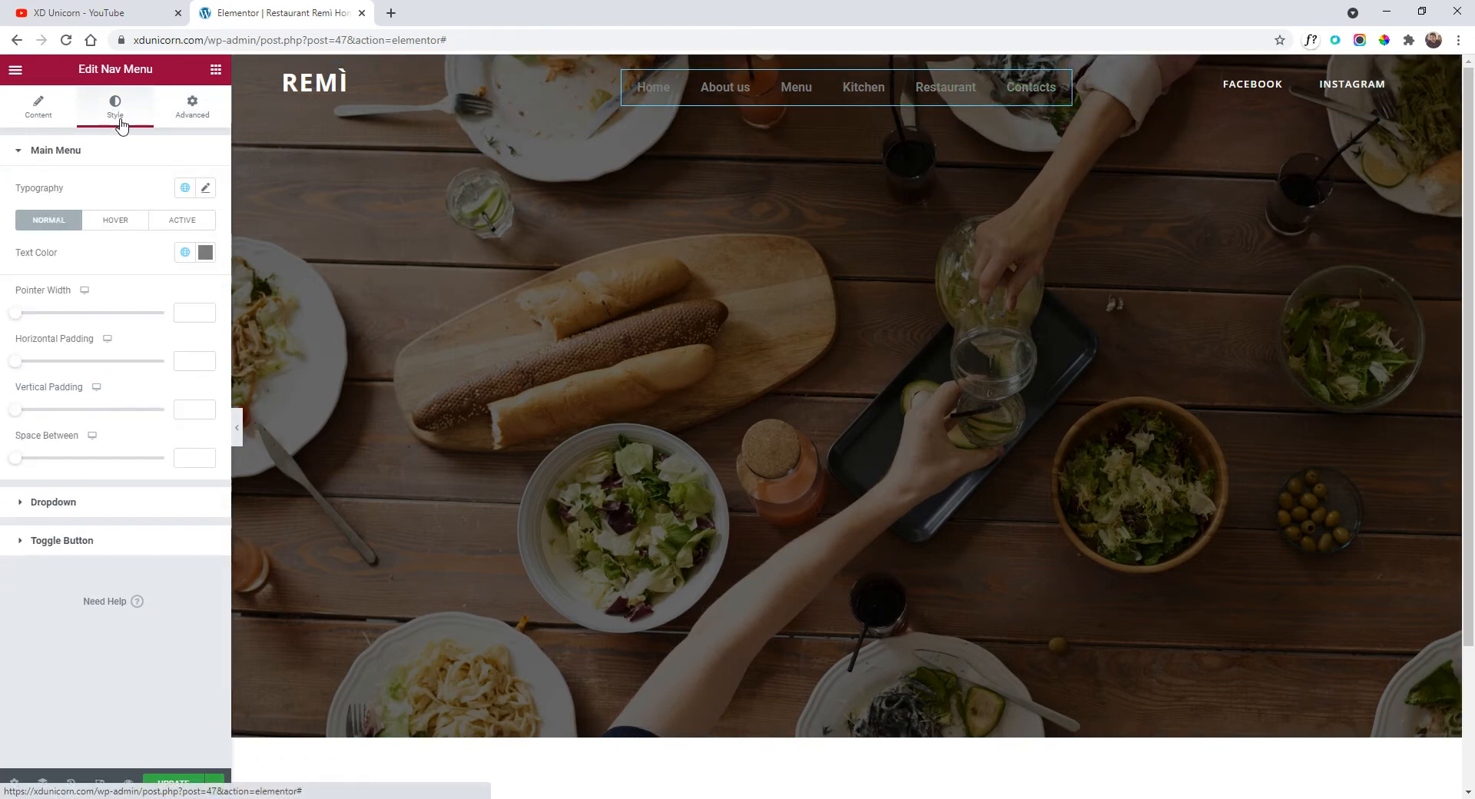
left_click(206, 190)
left_click(169, 261)
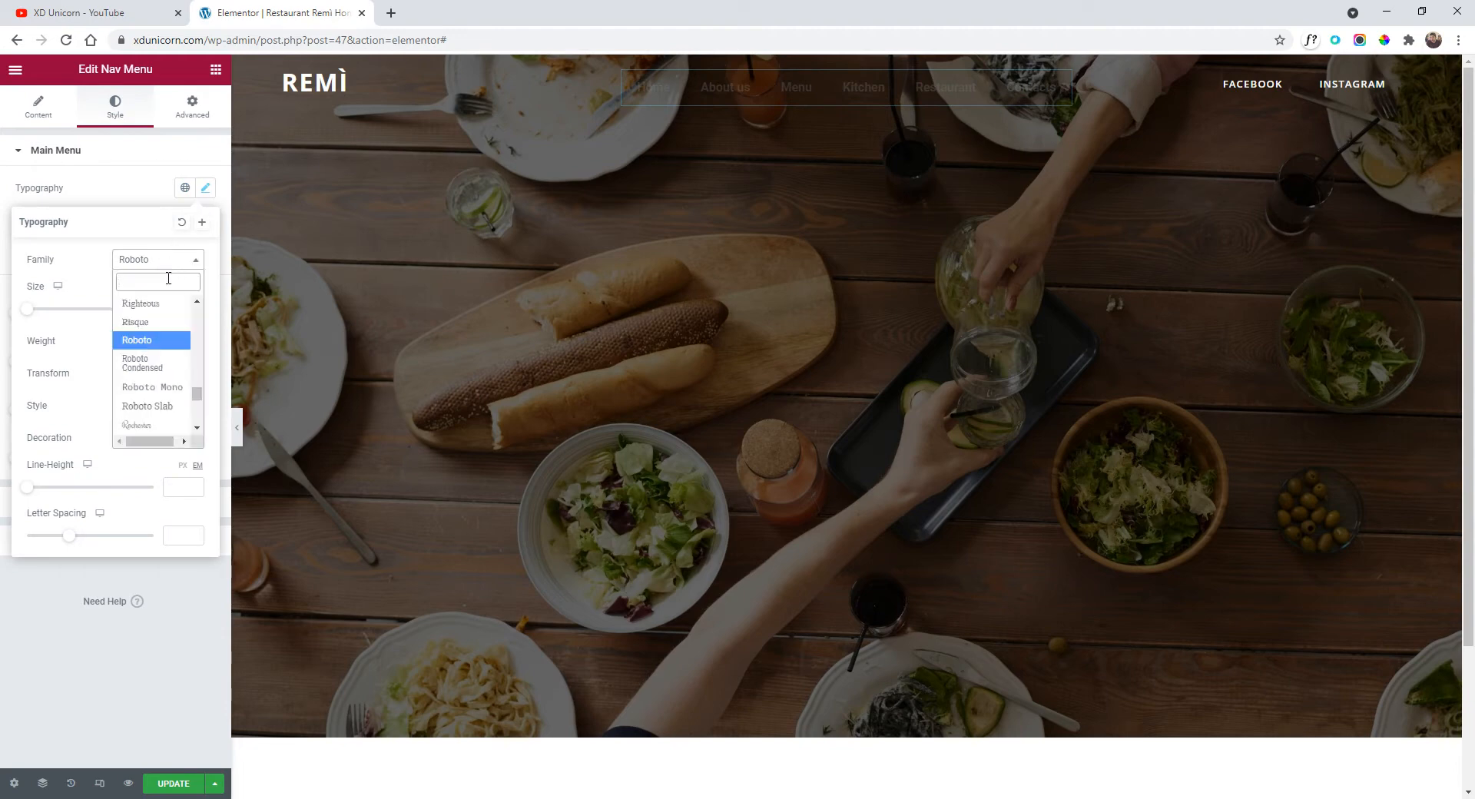
type("opens")
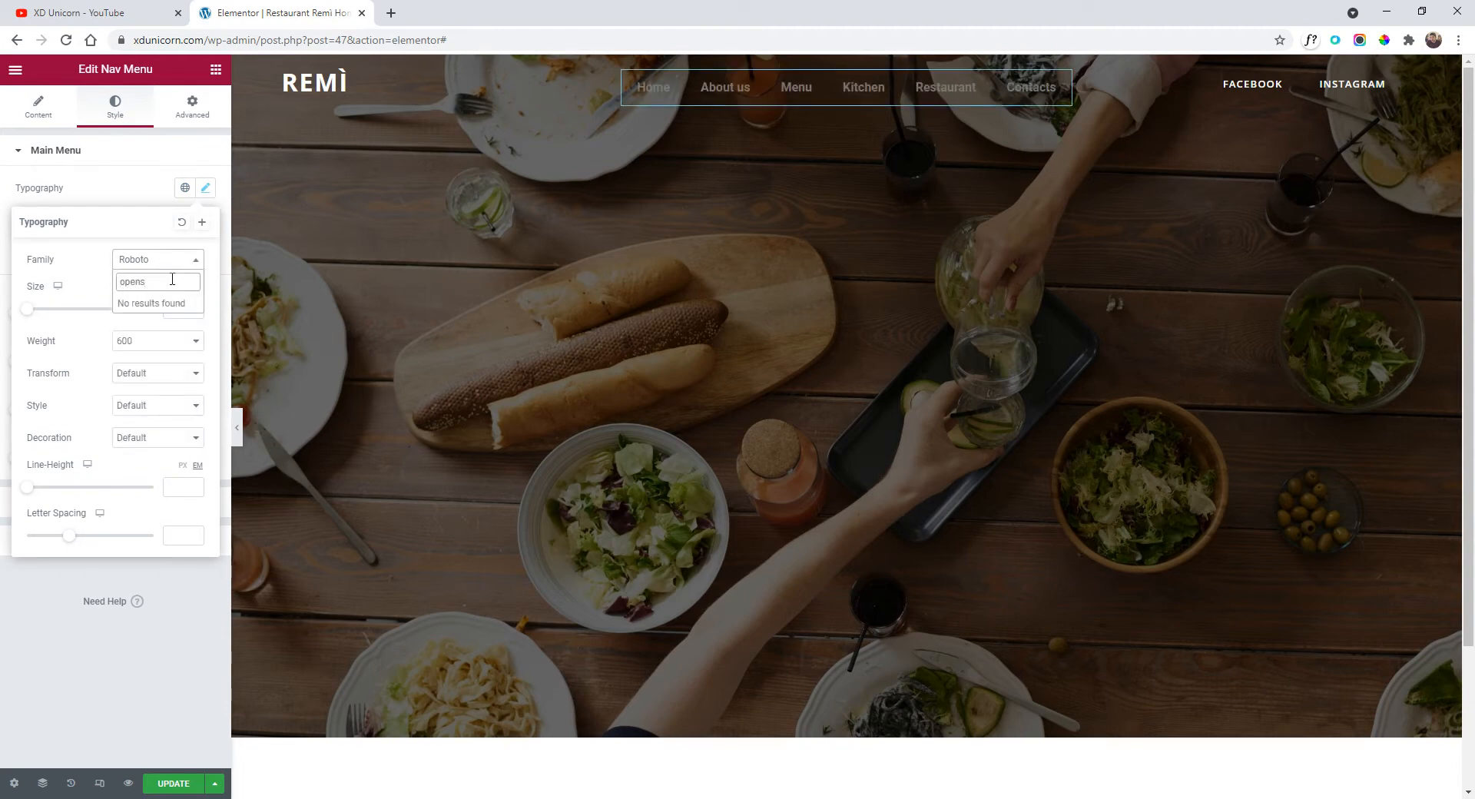
double_click(172, 280)
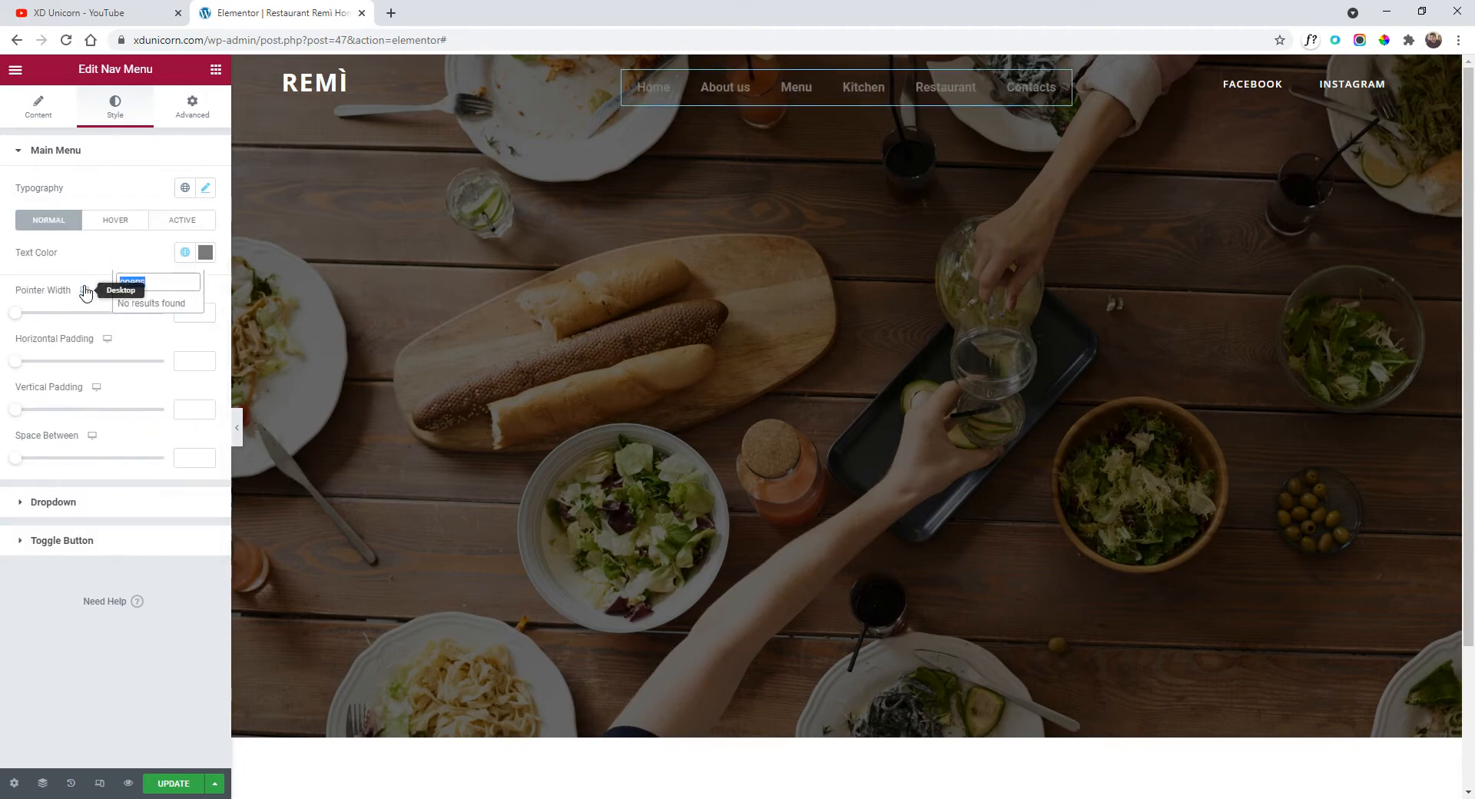
left_click(212, 197)
left_click(150, 268)
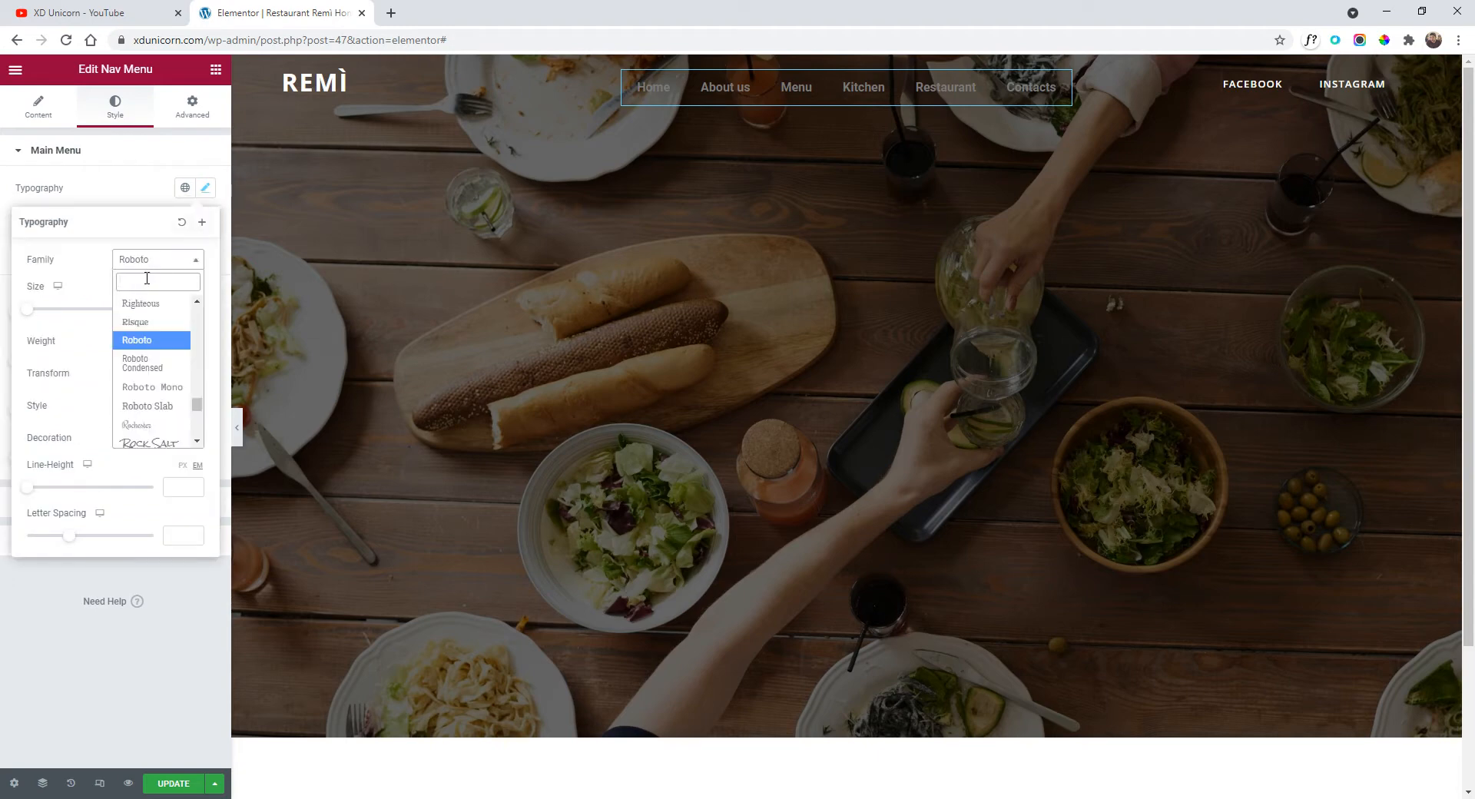
type("open")
key("Return")
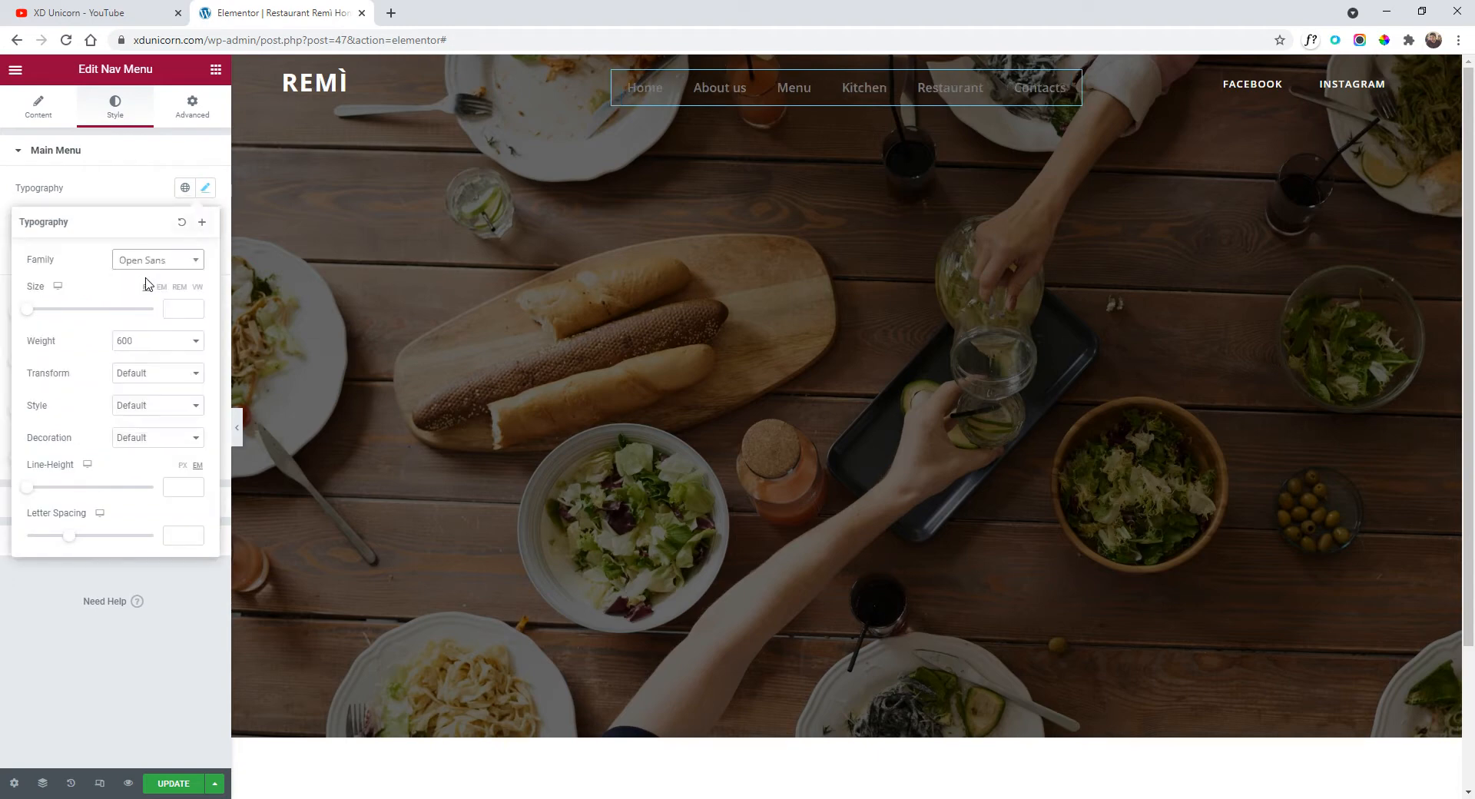
Make the menu links uppercase, weight 700, at 0.8 rem.
left_click(150, 374)
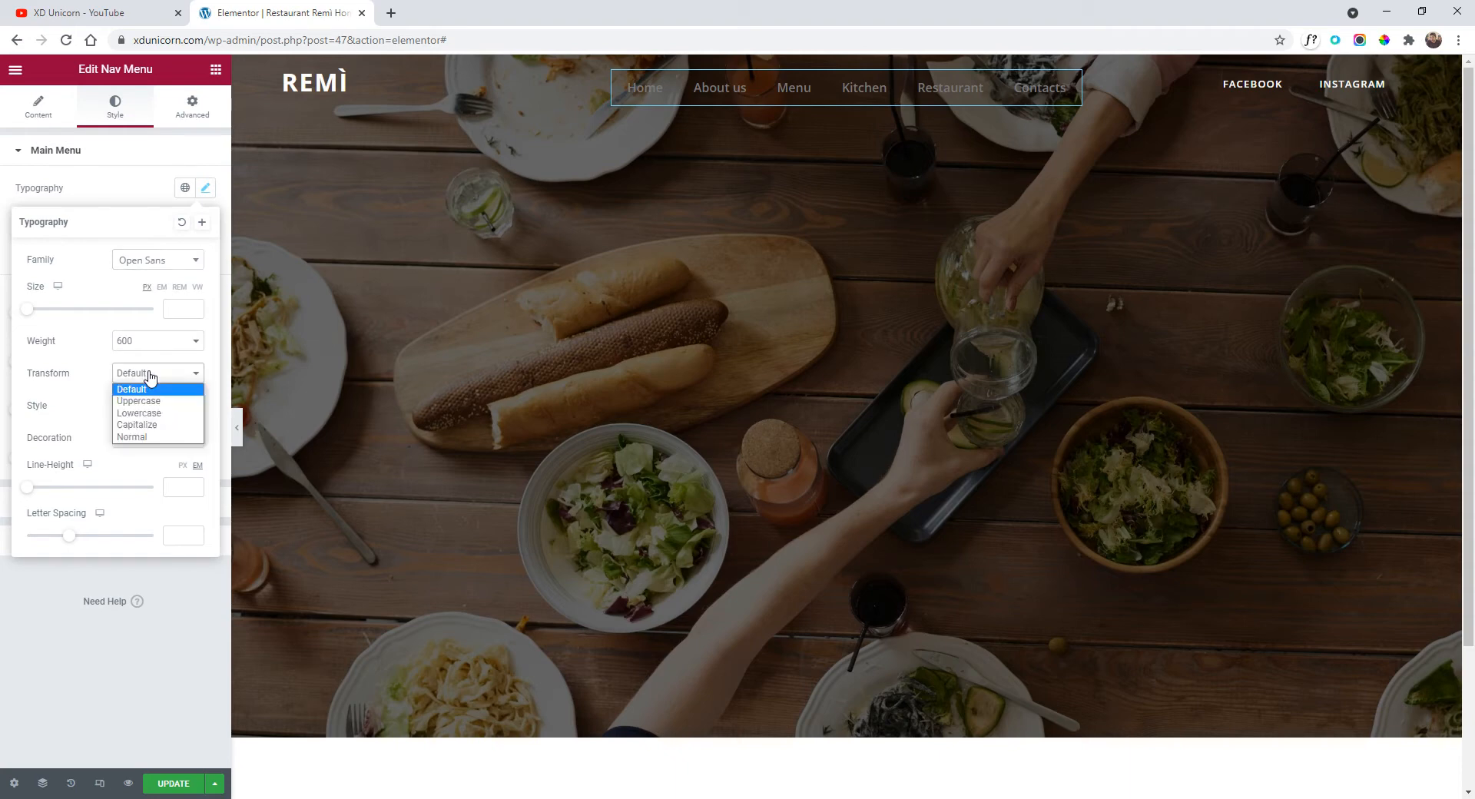
left_click(160, 402)
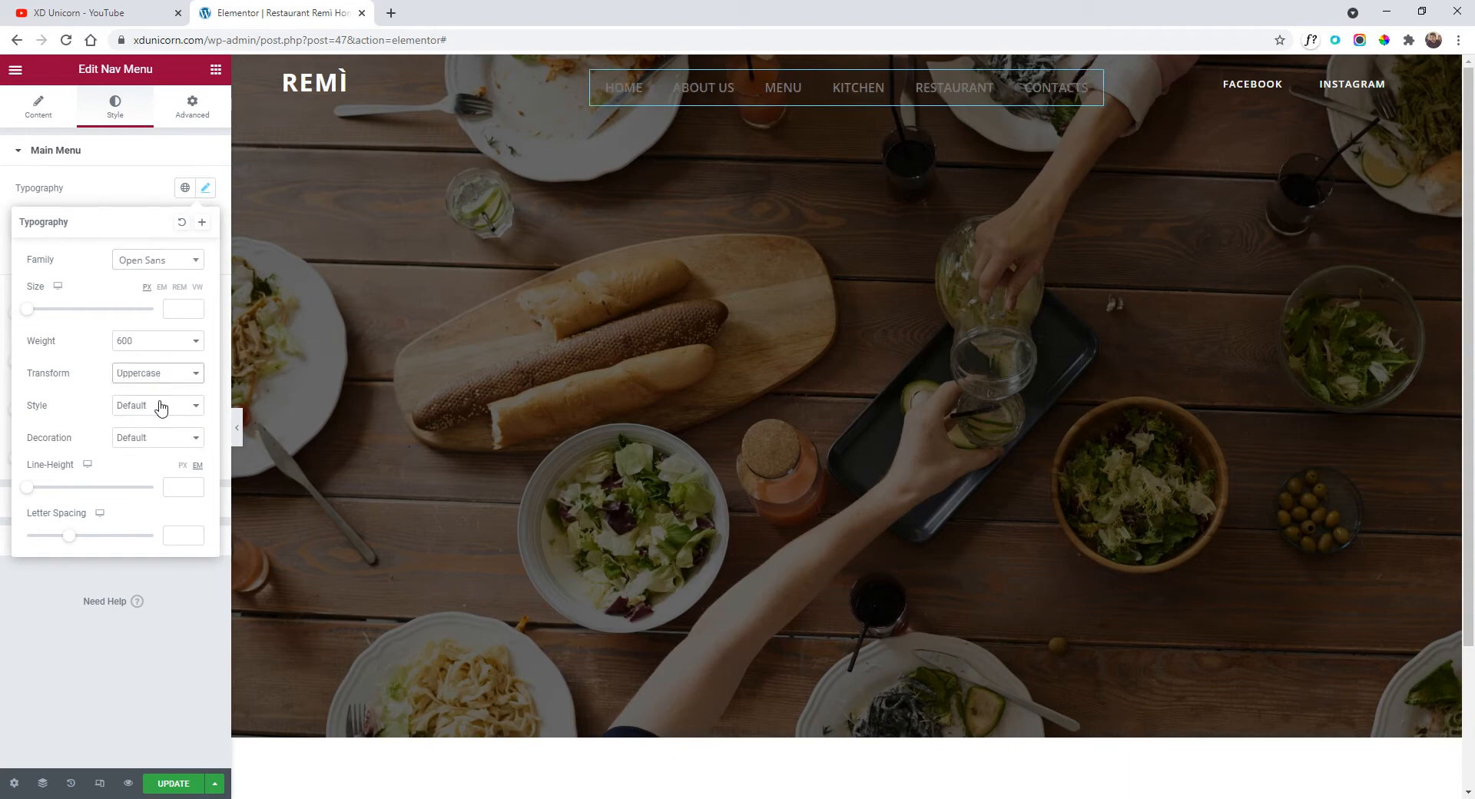
left_click(159, 349)
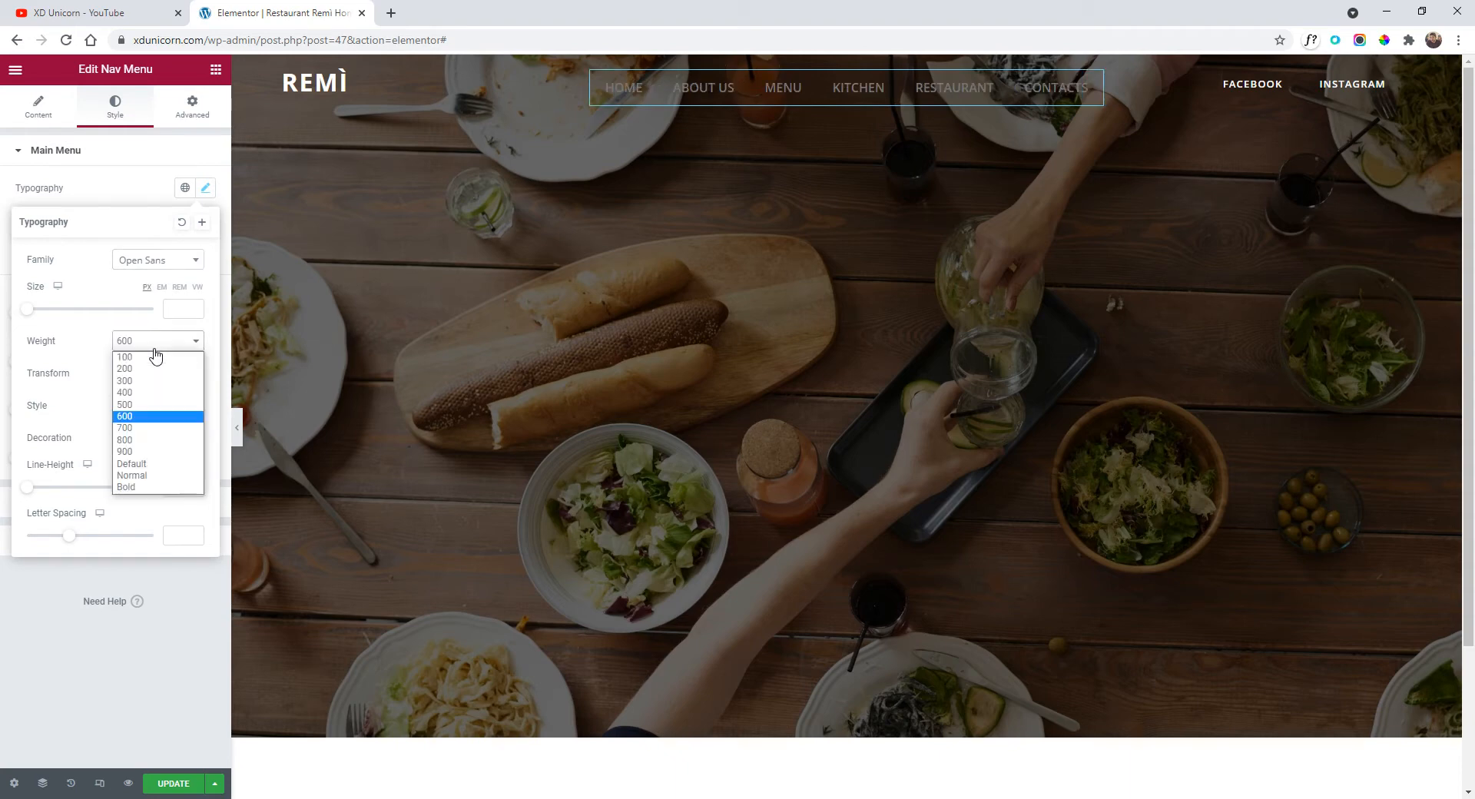
left_click(151, 434)
left_click(150, 407)
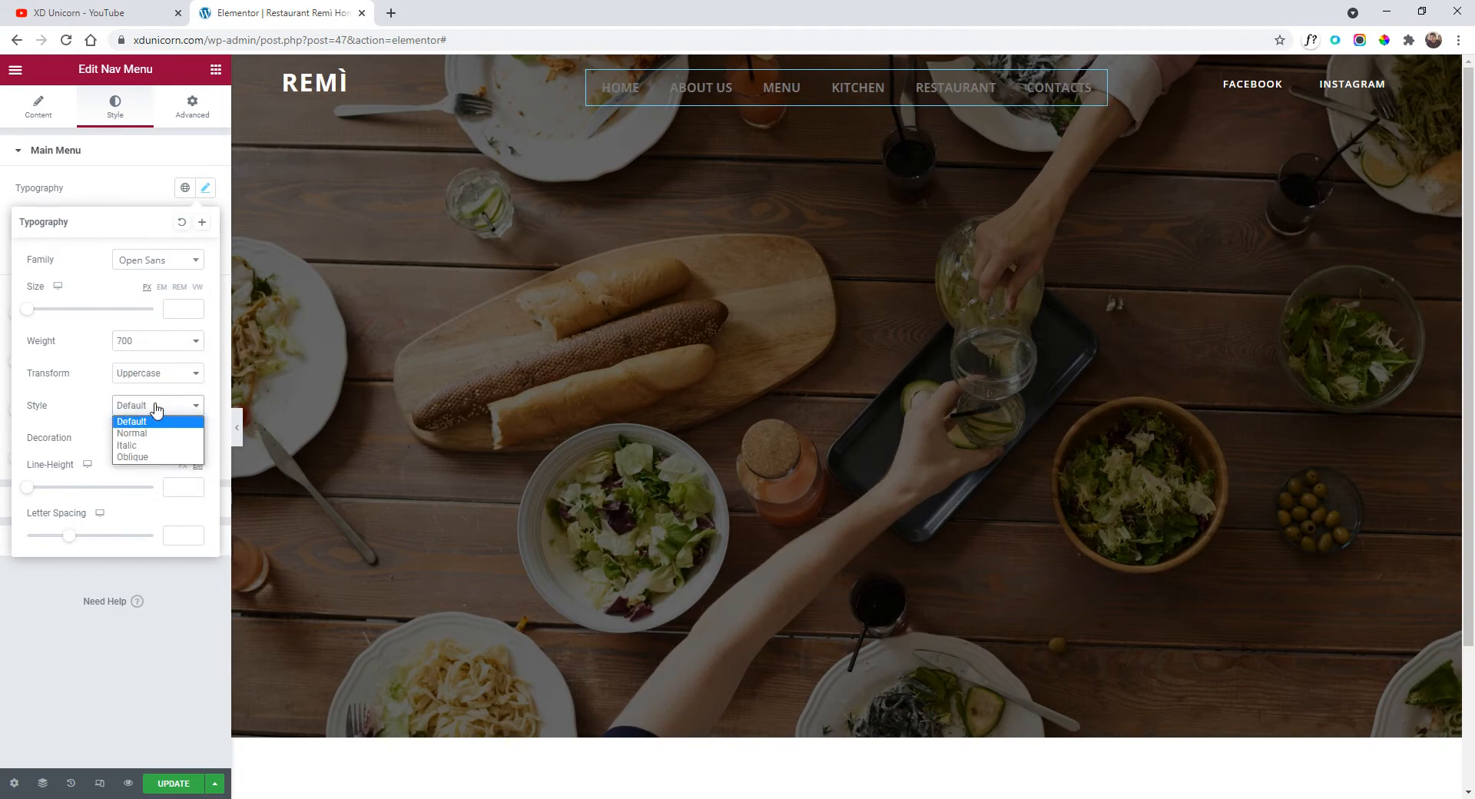
left_click(156, 408)
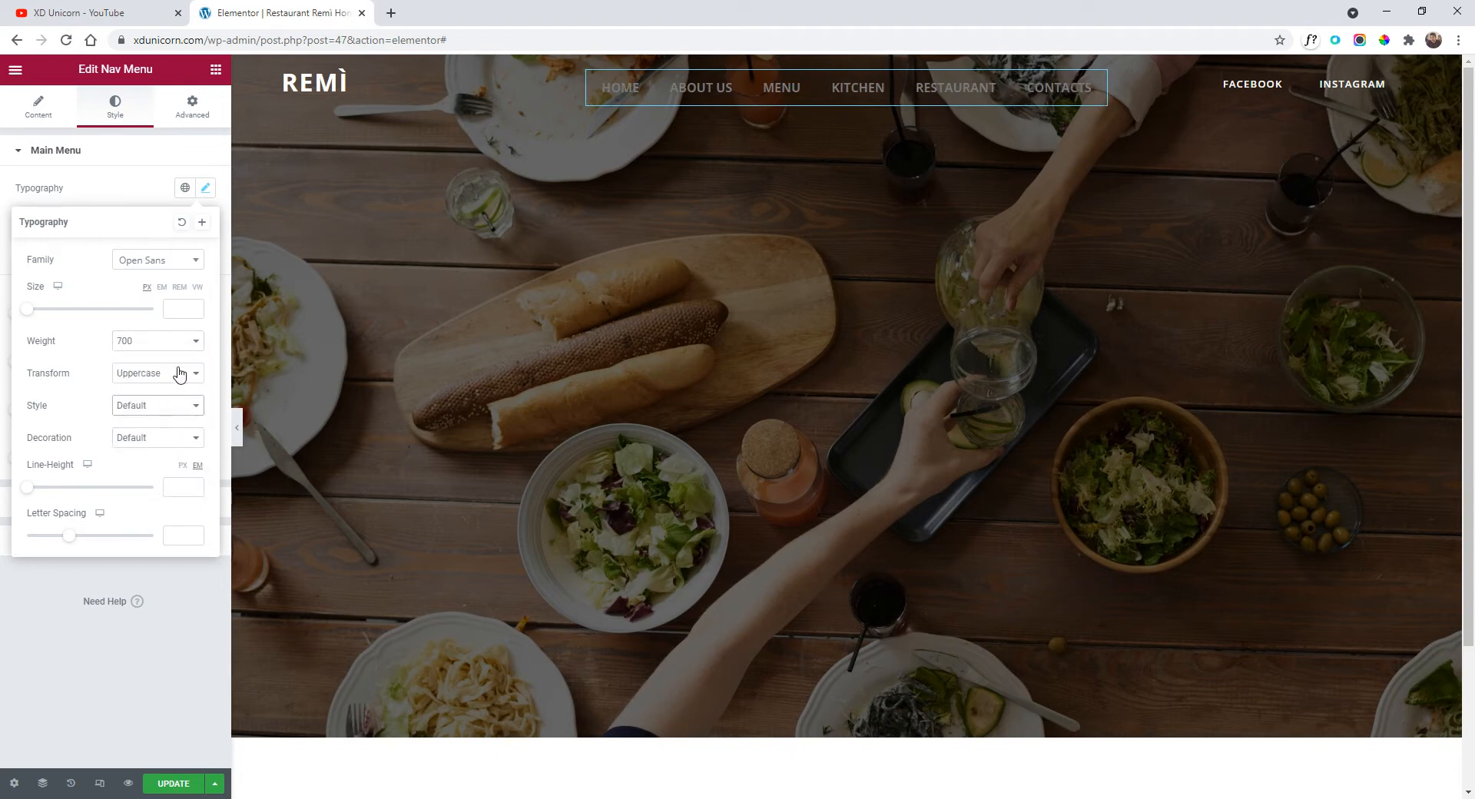
left_click(179, 287)
left_click(197, 307)
left_click(197, 307)
left_click(197, 307)
left_click(197, 306)
left_click(198, 307)
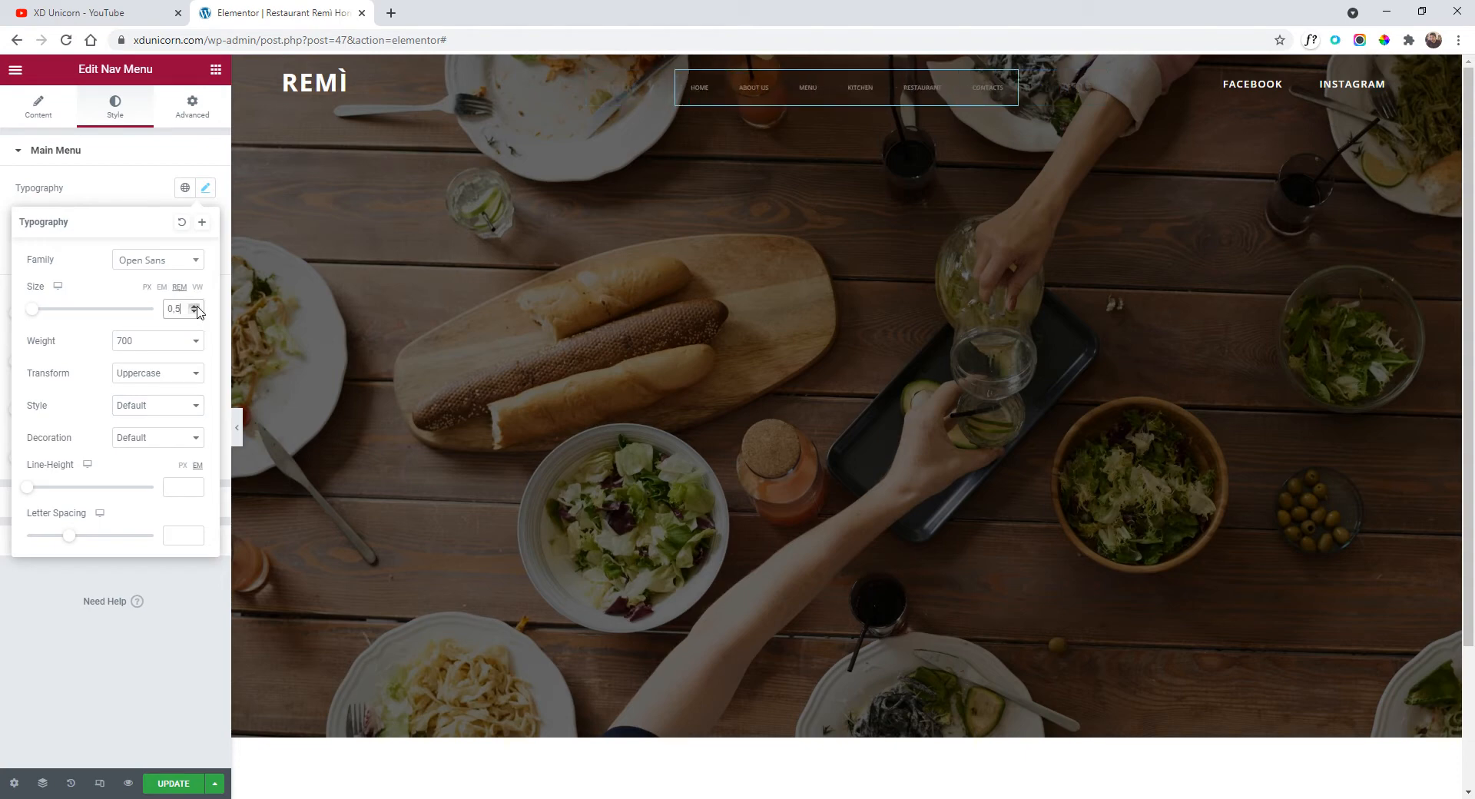
left_click(198, 307)
left_click(198, 306)
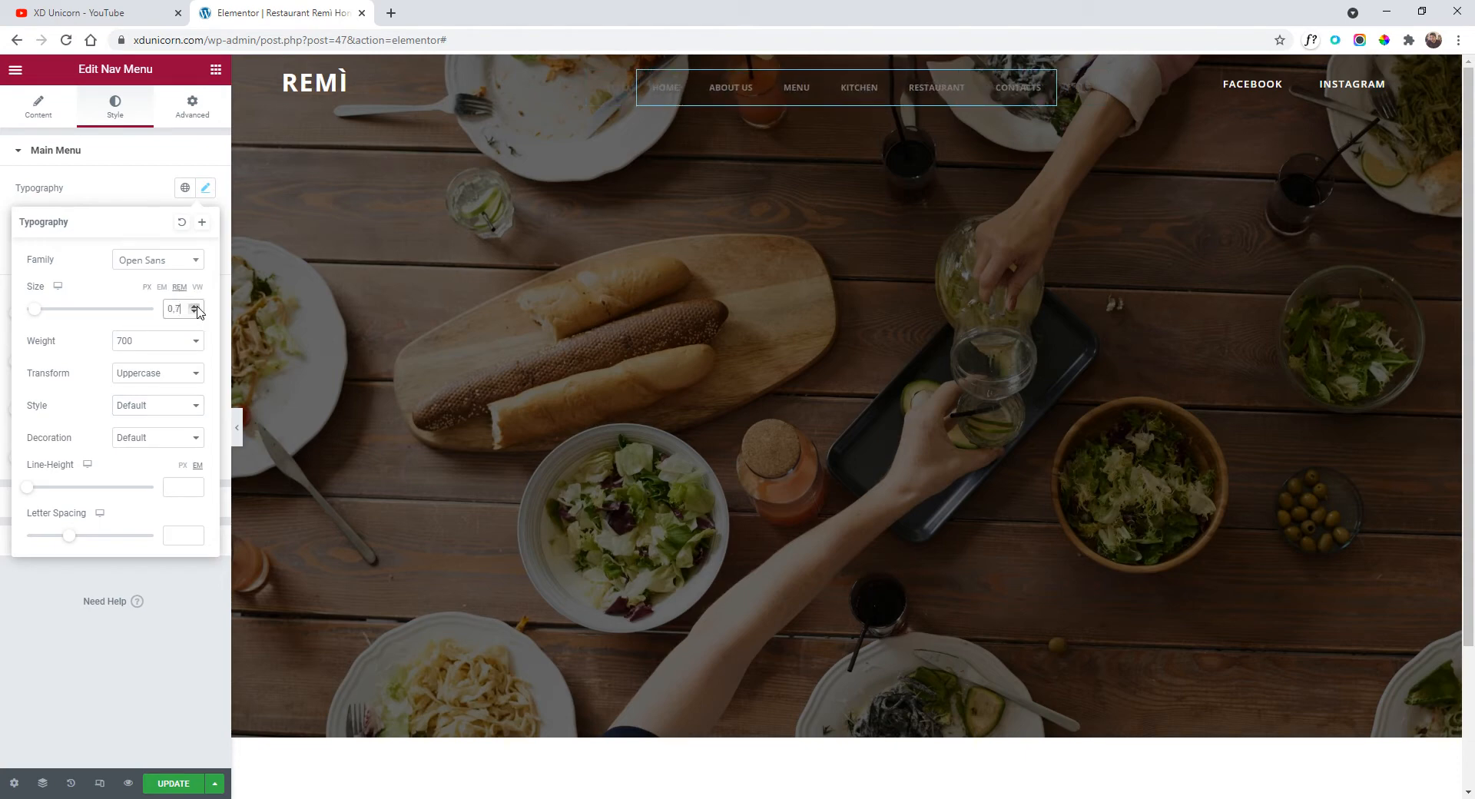
left_click(197, 307)
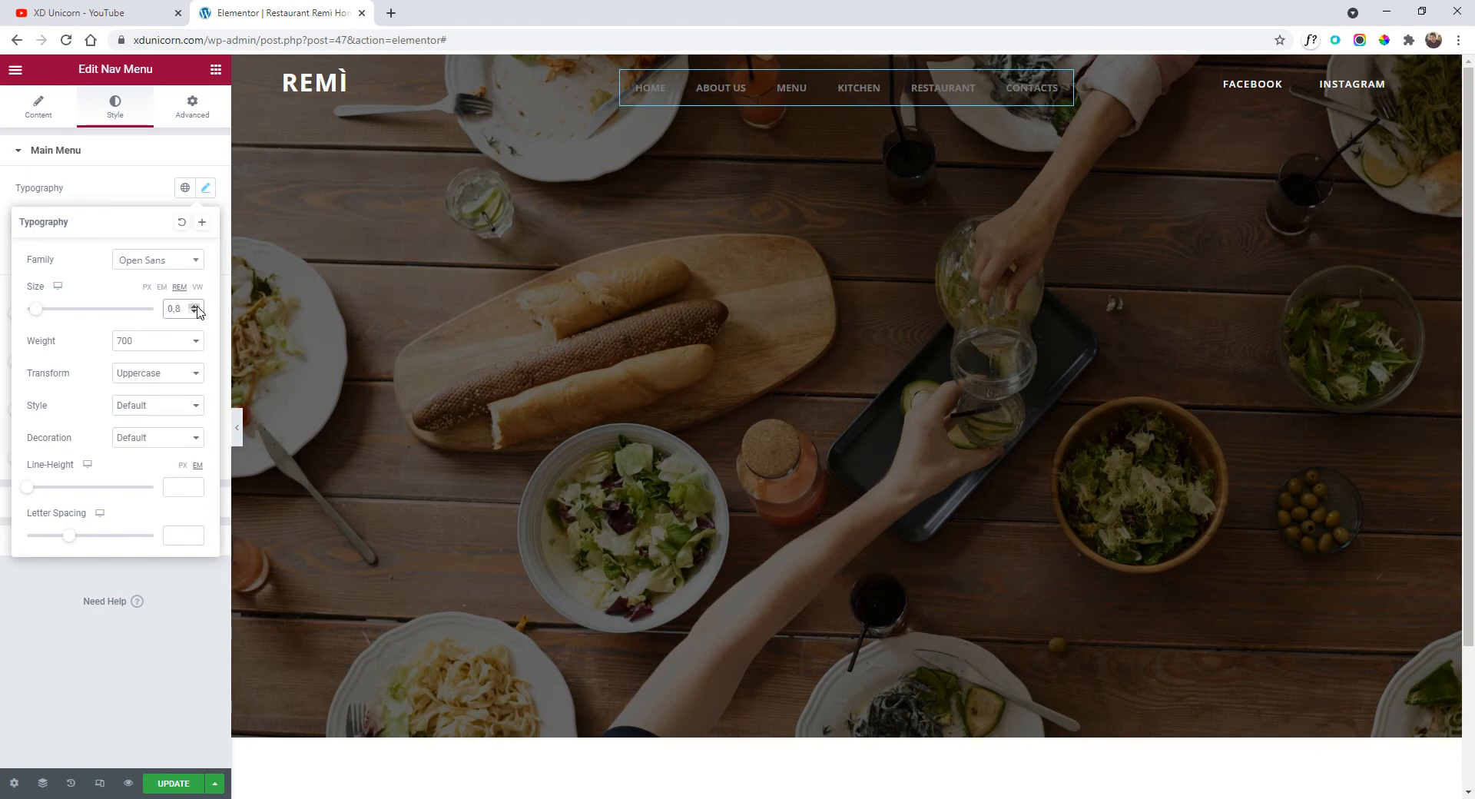
Set the menu link text colour to white (#FFFFFF).
left_click(153, 193)
left_click(205, 252)
left_click_drag(147, 376, 0, 231)
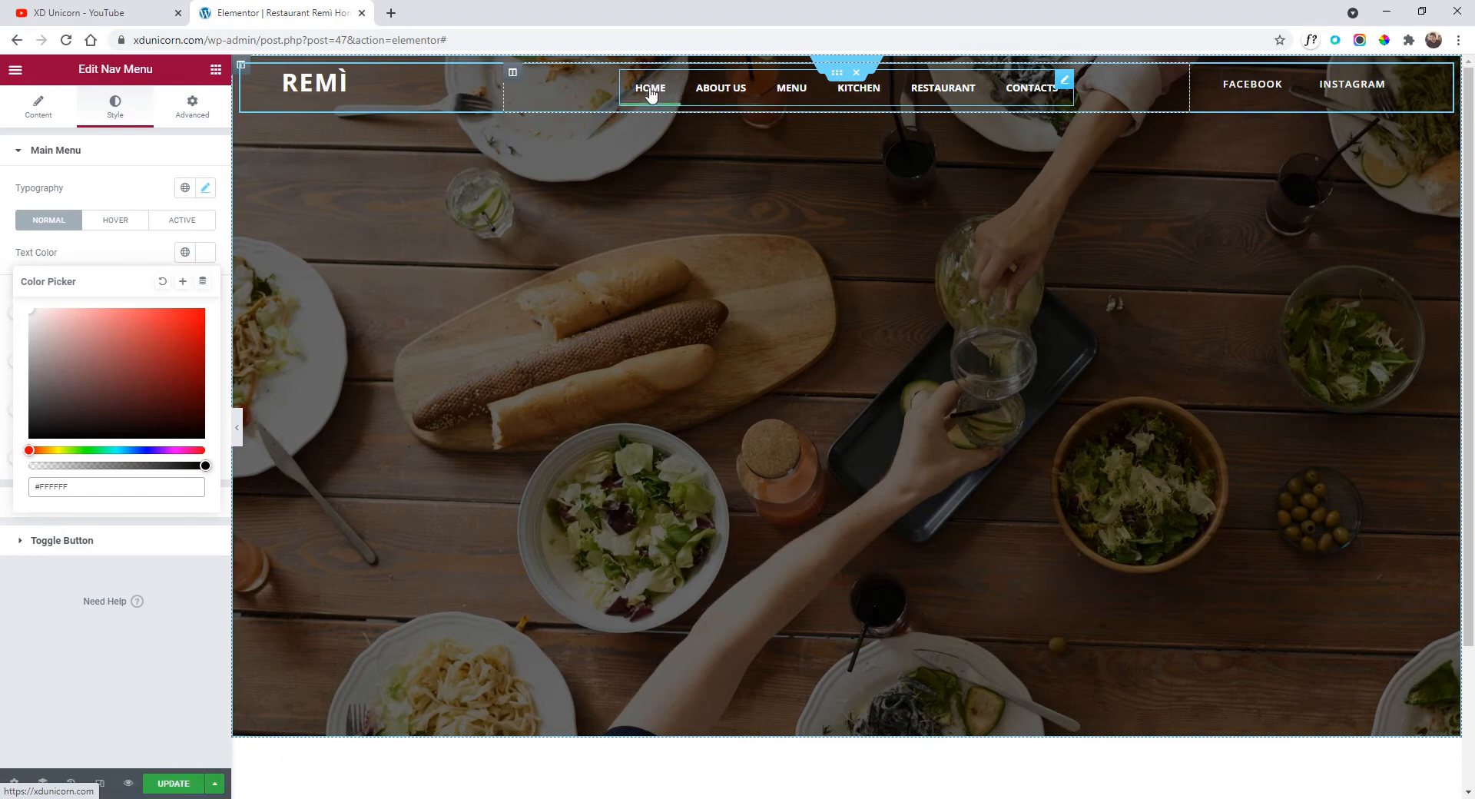
Set the nav menu's pointer effect to None, removing the underline.
left_click(148, 199)
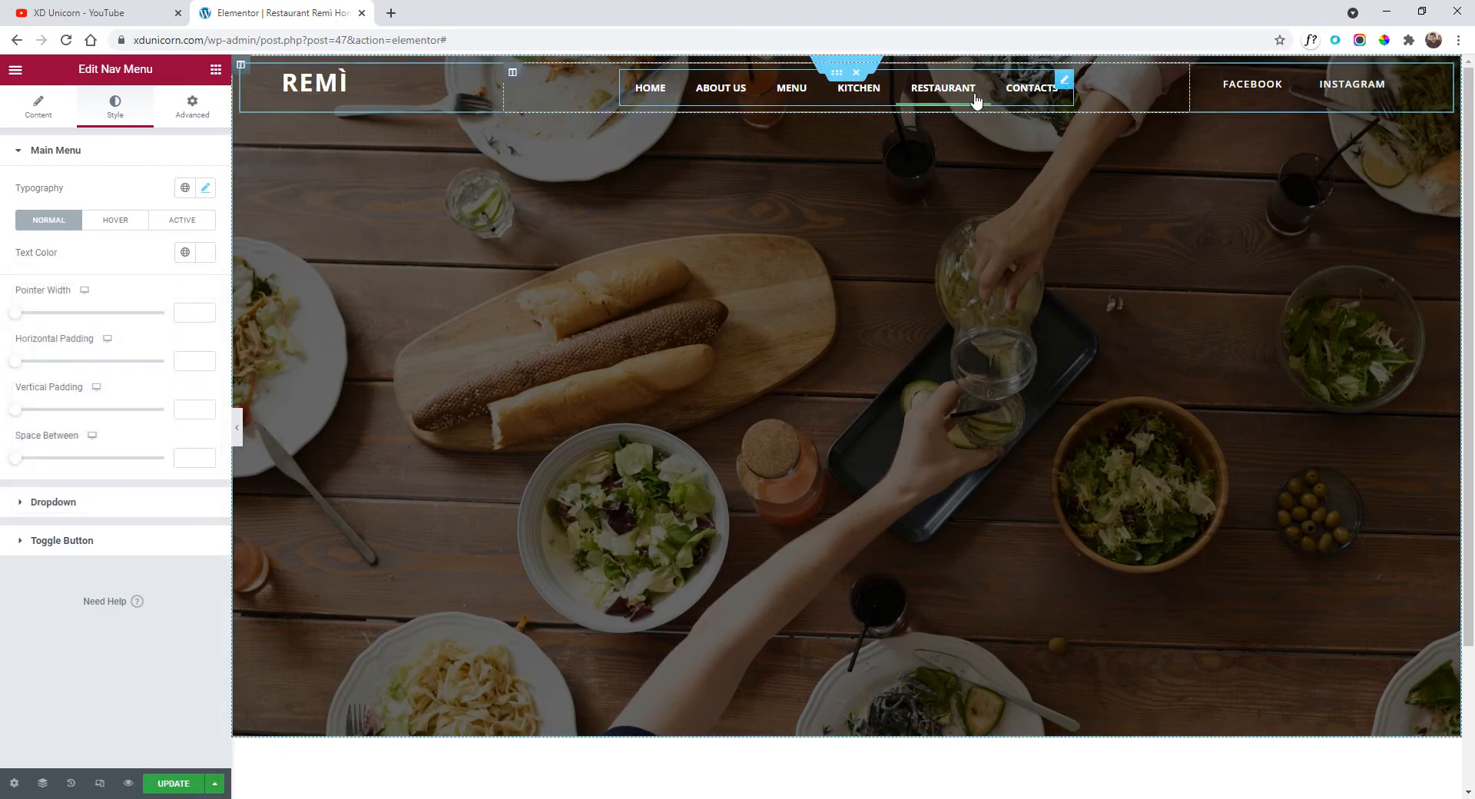
left_click(39, 122)
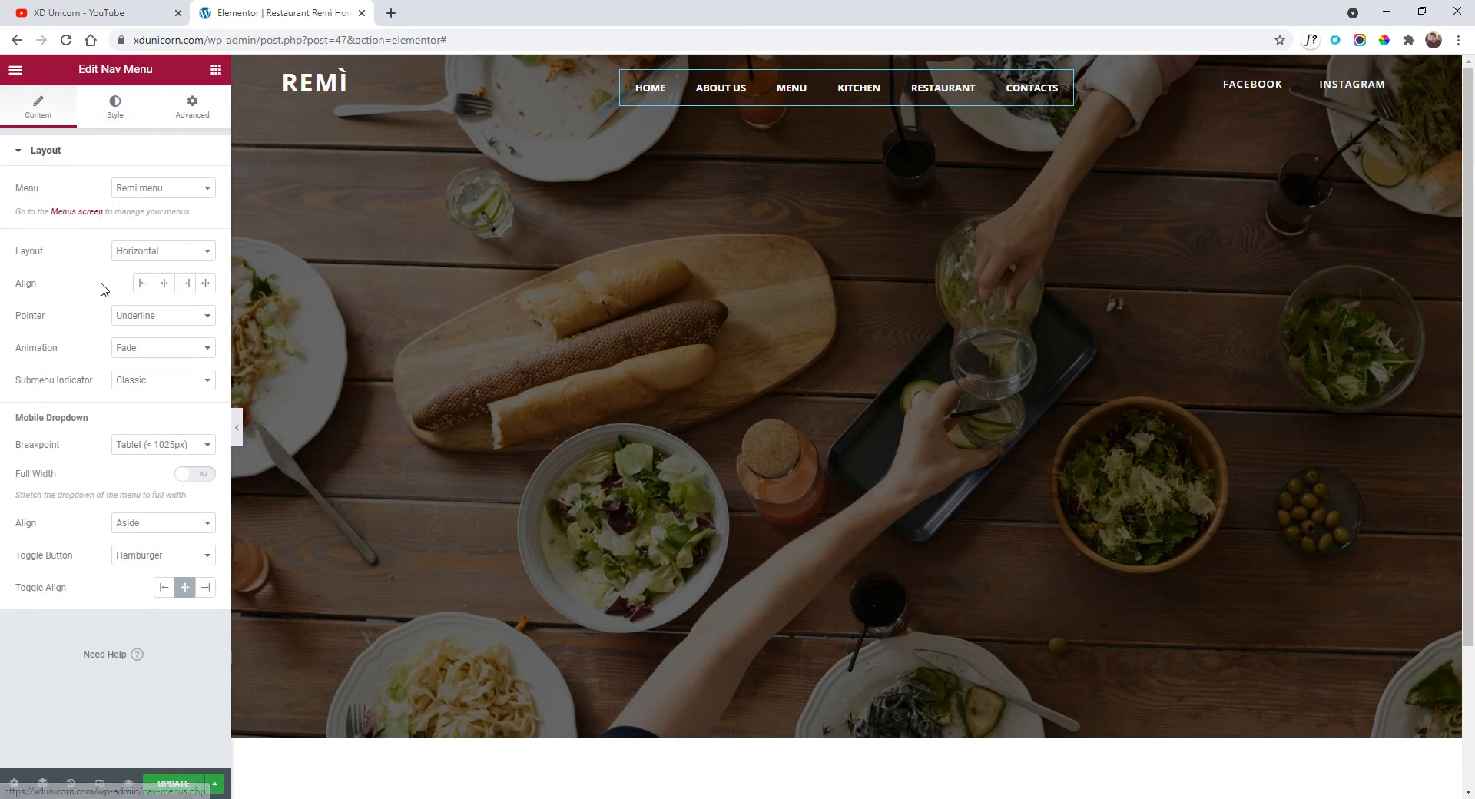
left_click(148, 321)
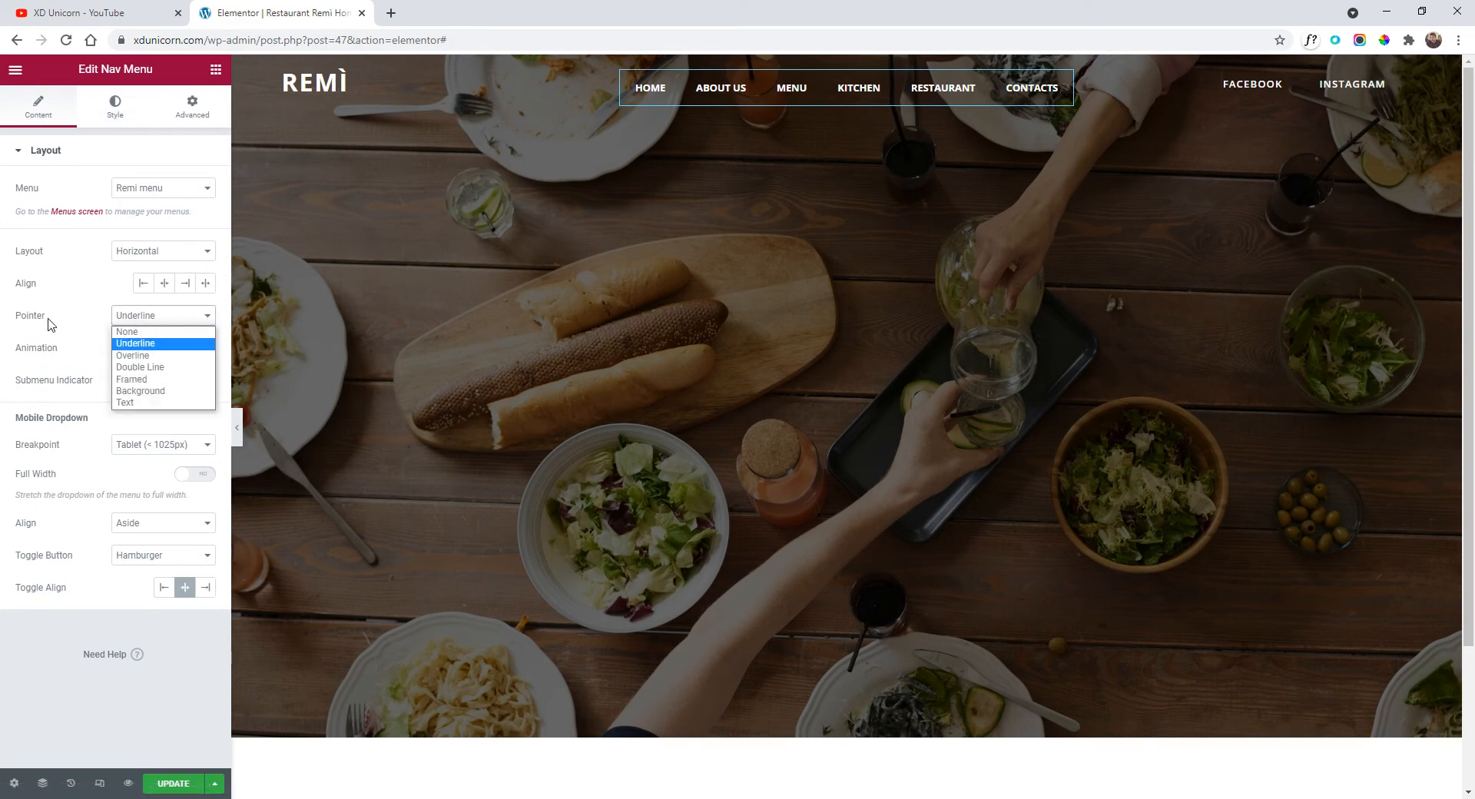
left_click(153, 331)
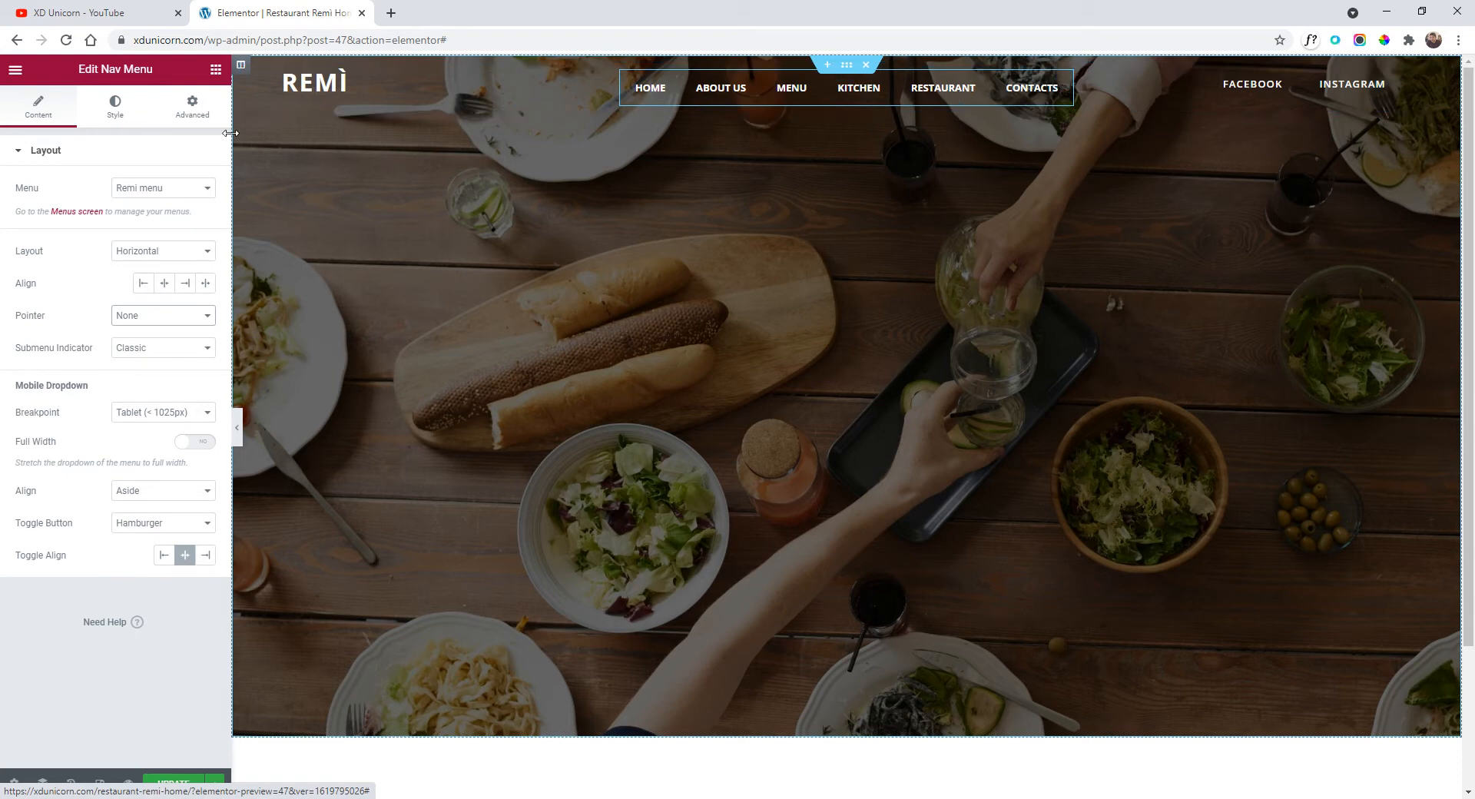
Make the normal-state link text slightly translucent white (#FFFFFFD4).
left_click(115, 107)
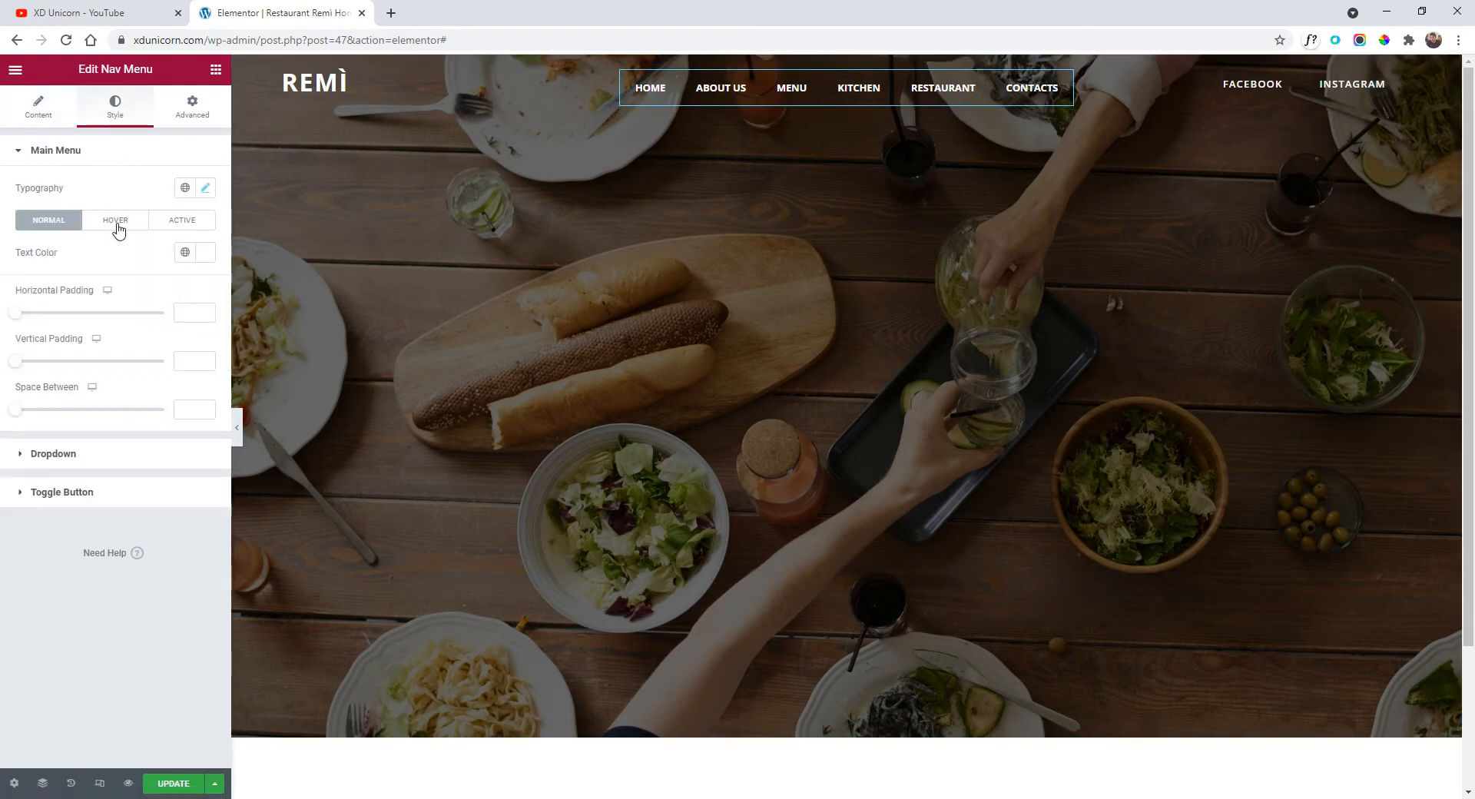
left_click(204, 253)
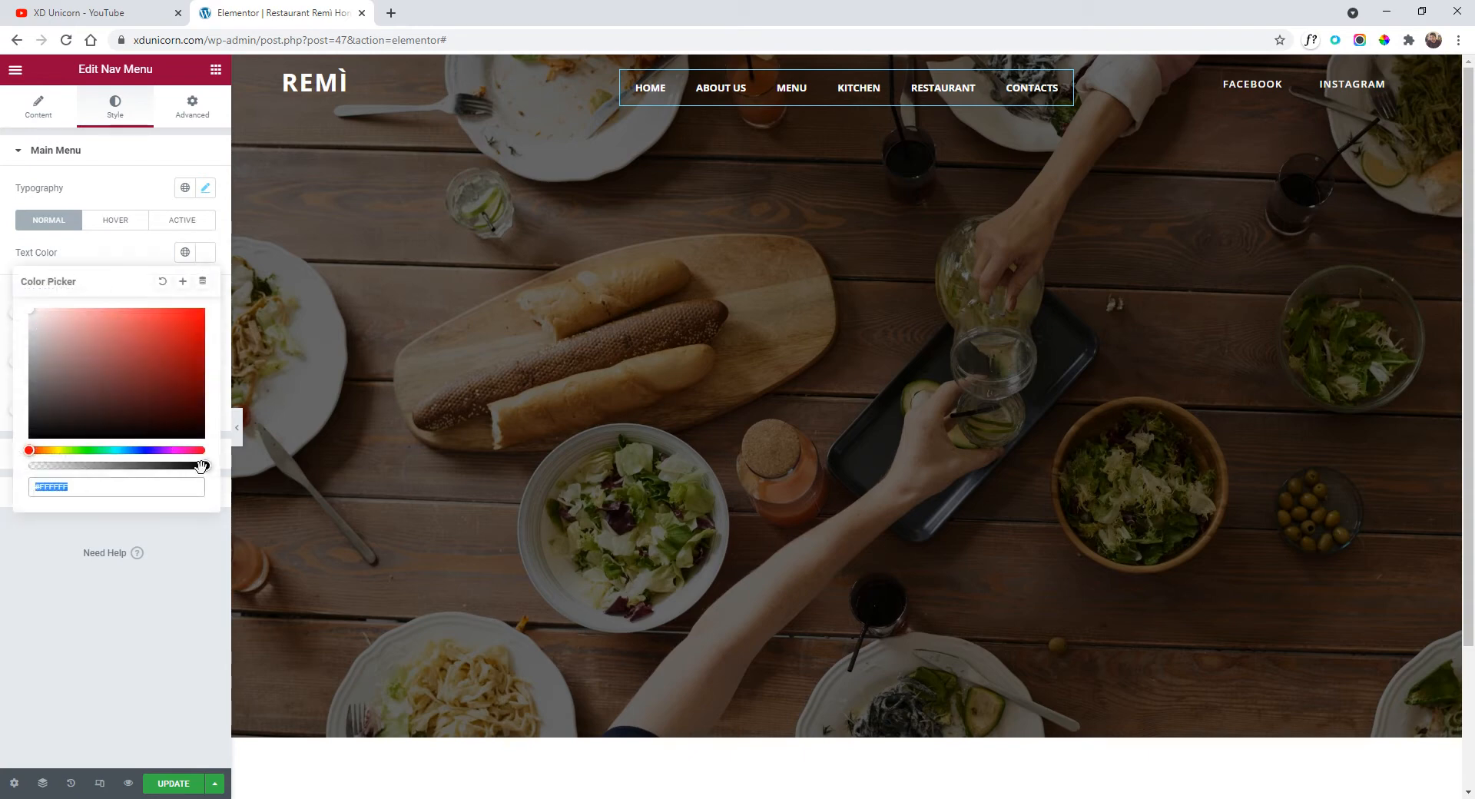
left_click_drag(201, 465, 176, 467)
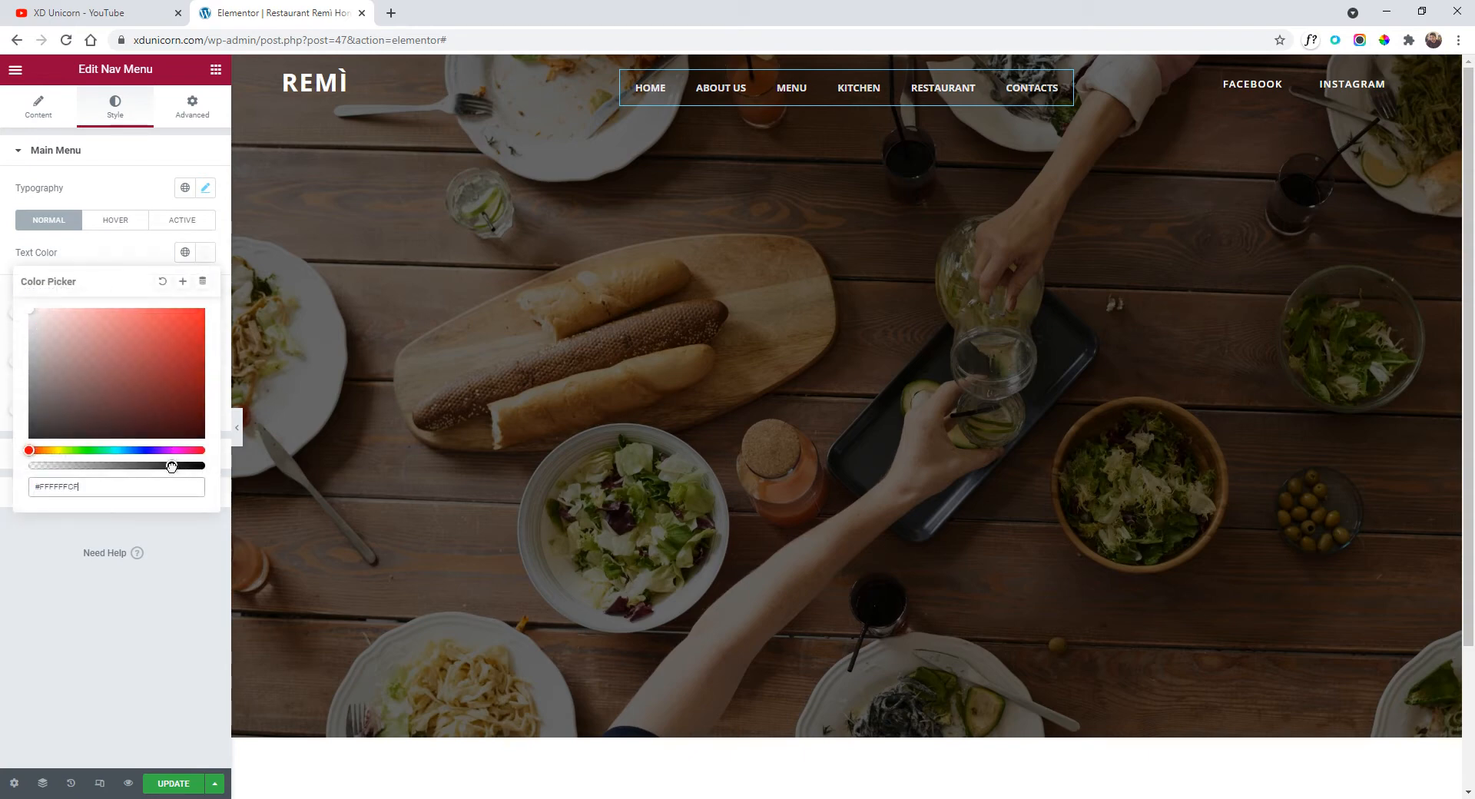
left_click(116, 234)
Set the hover and active link text colours to white.
left_click(115, 221)
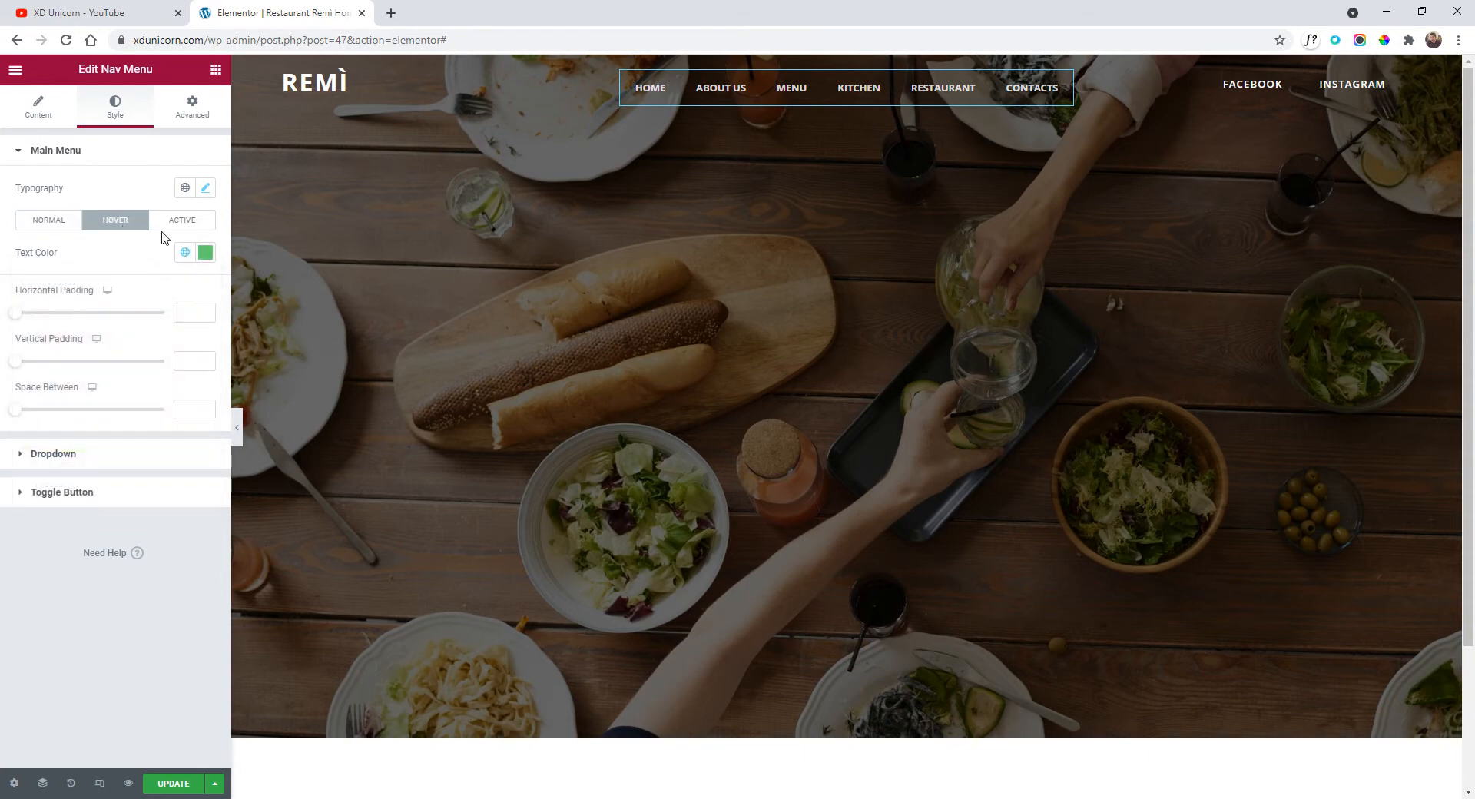
left_click(205, 252)
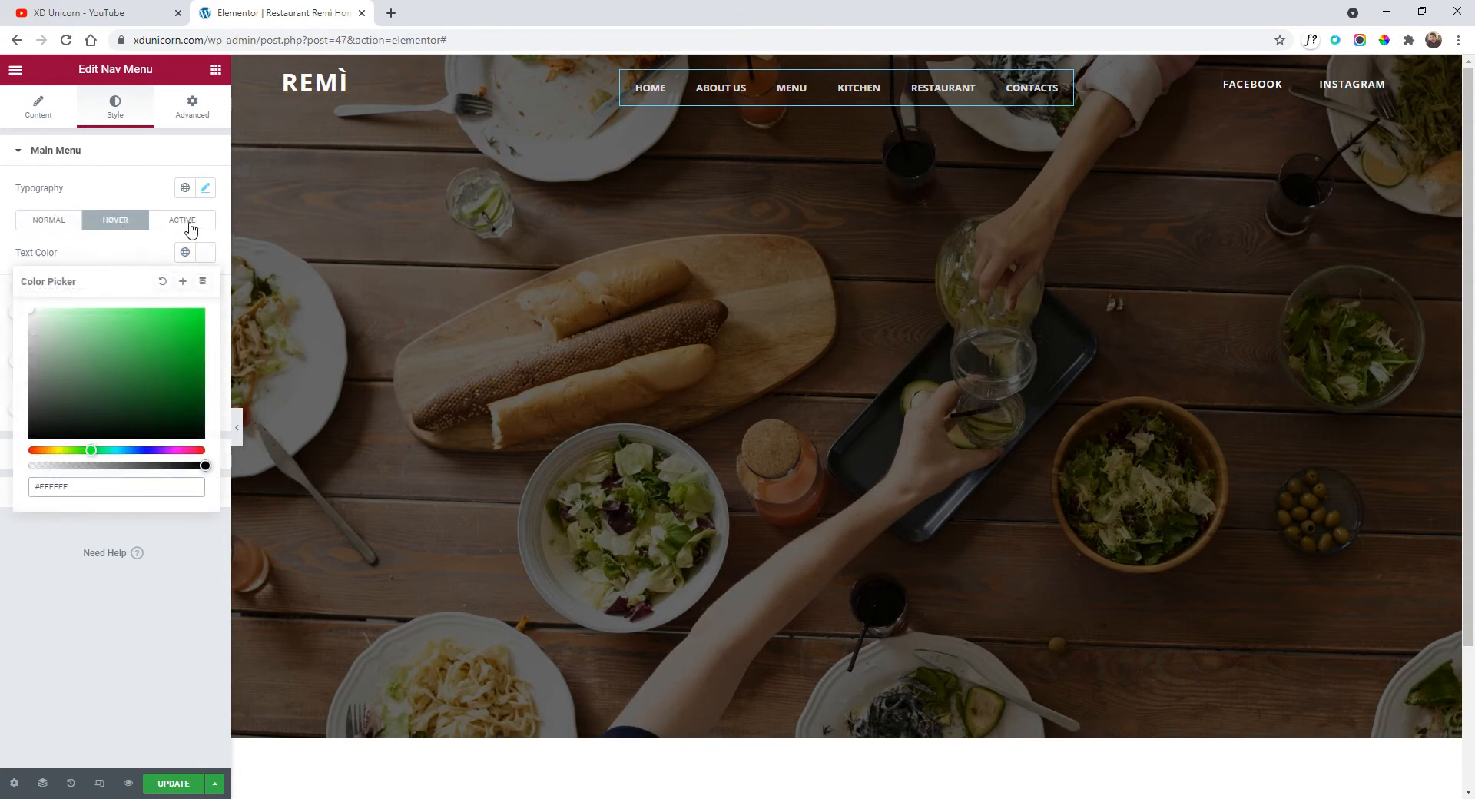
left_click(191, 222)
left_click(205, 252)
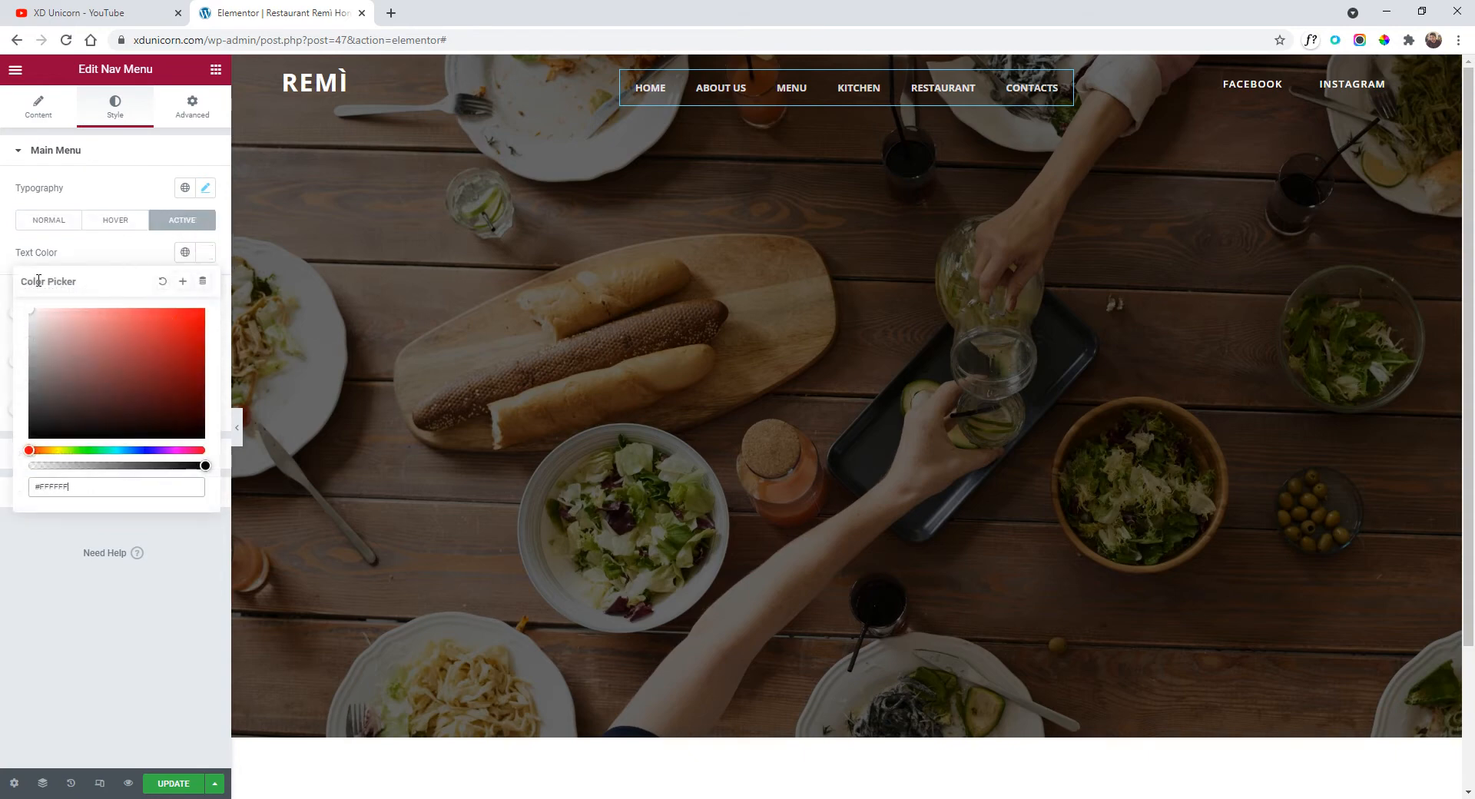
left_click(81, 254)
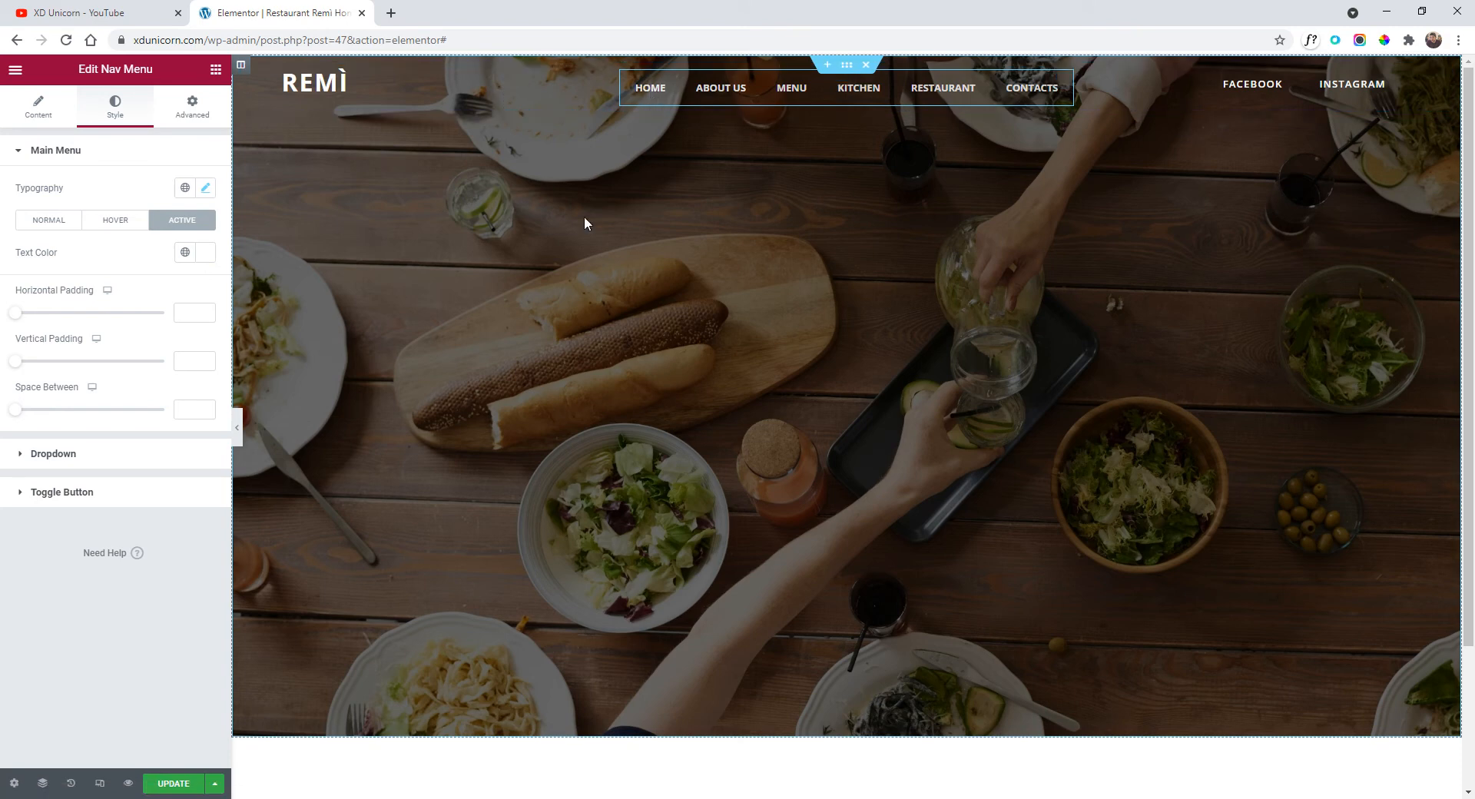
left_click(244, 427)
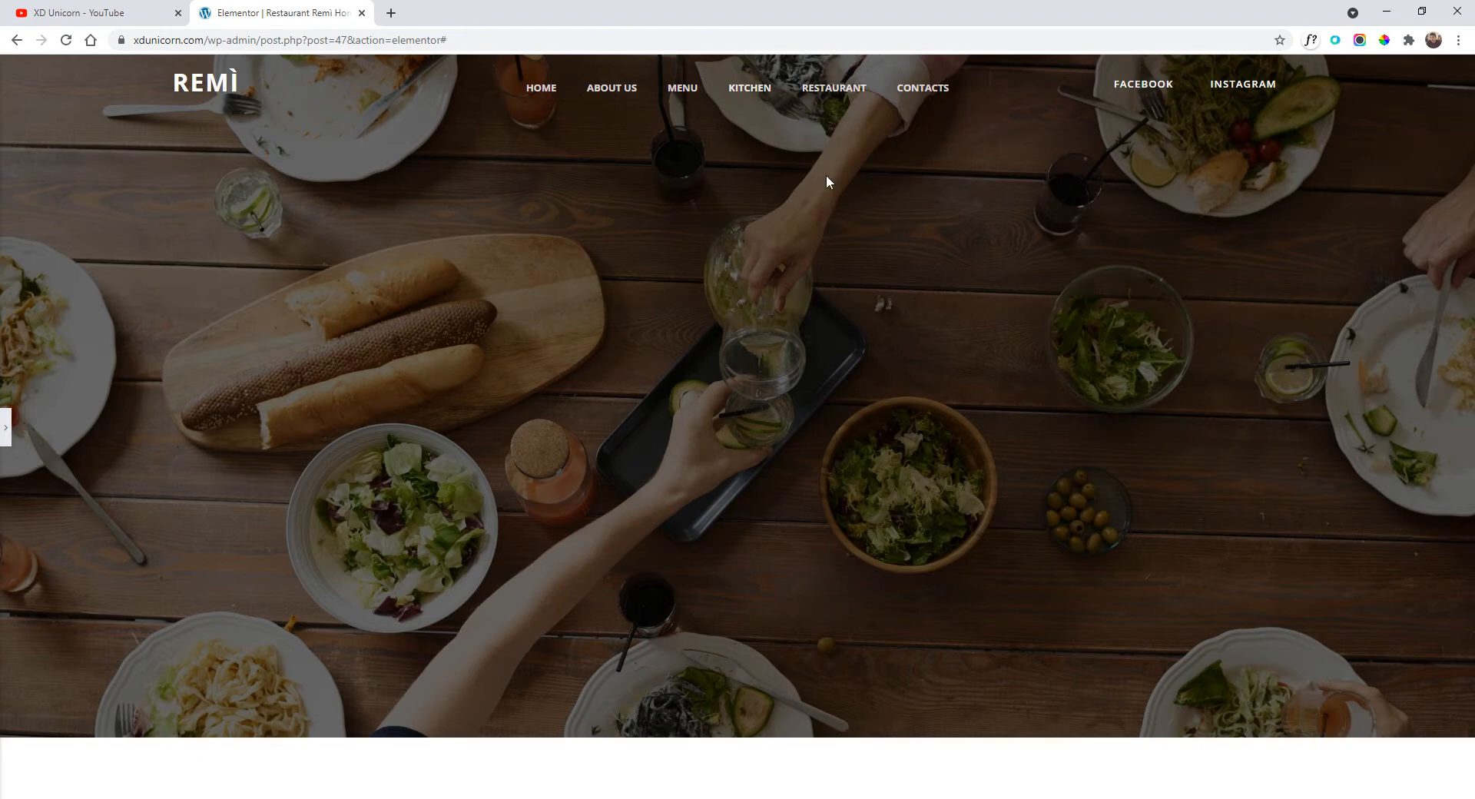
left_click(6, 426)
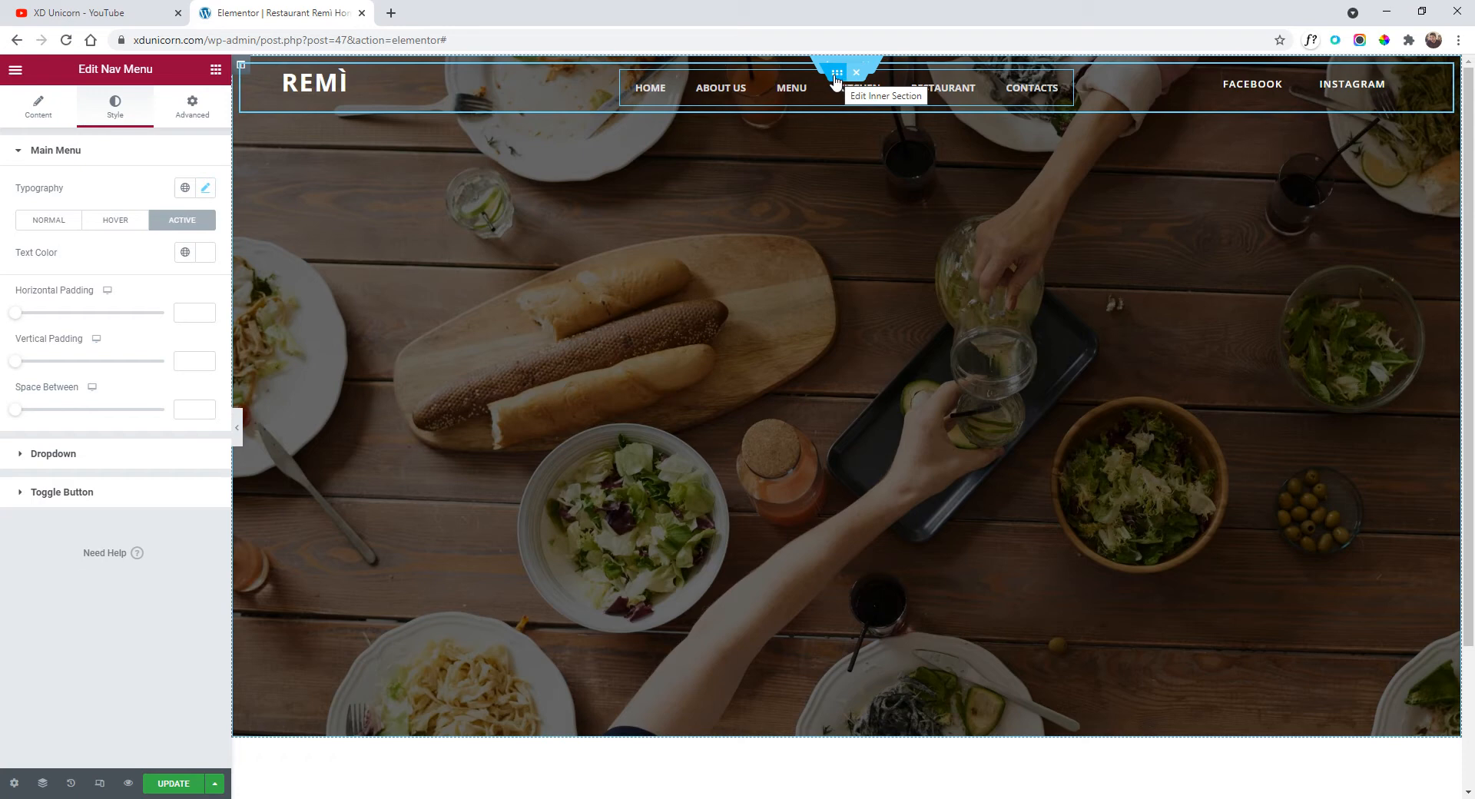
Select the header's inner section through the Navigator.
left_click(836, 77)
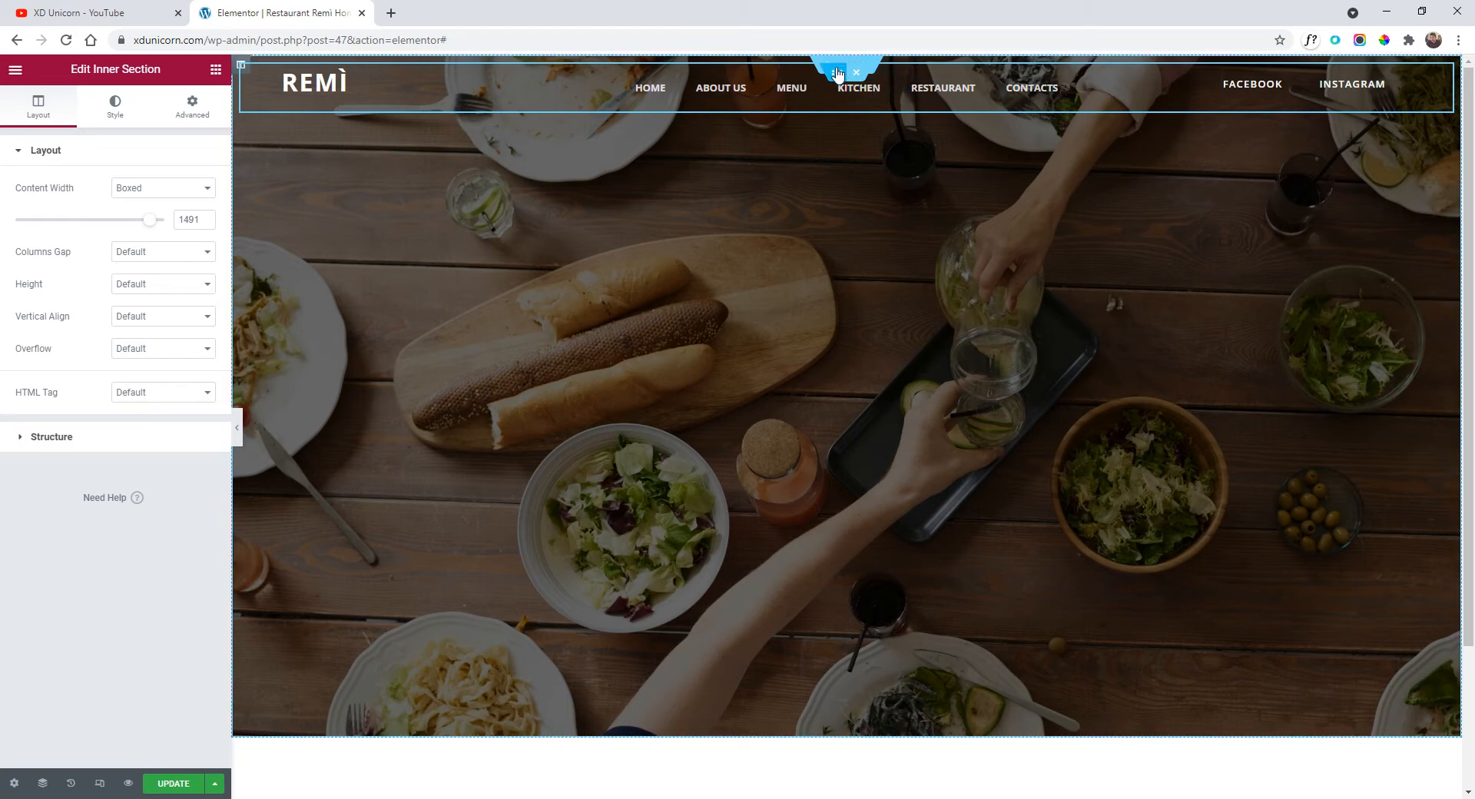
right_click(1090, 172)
left_click(1176, 367)
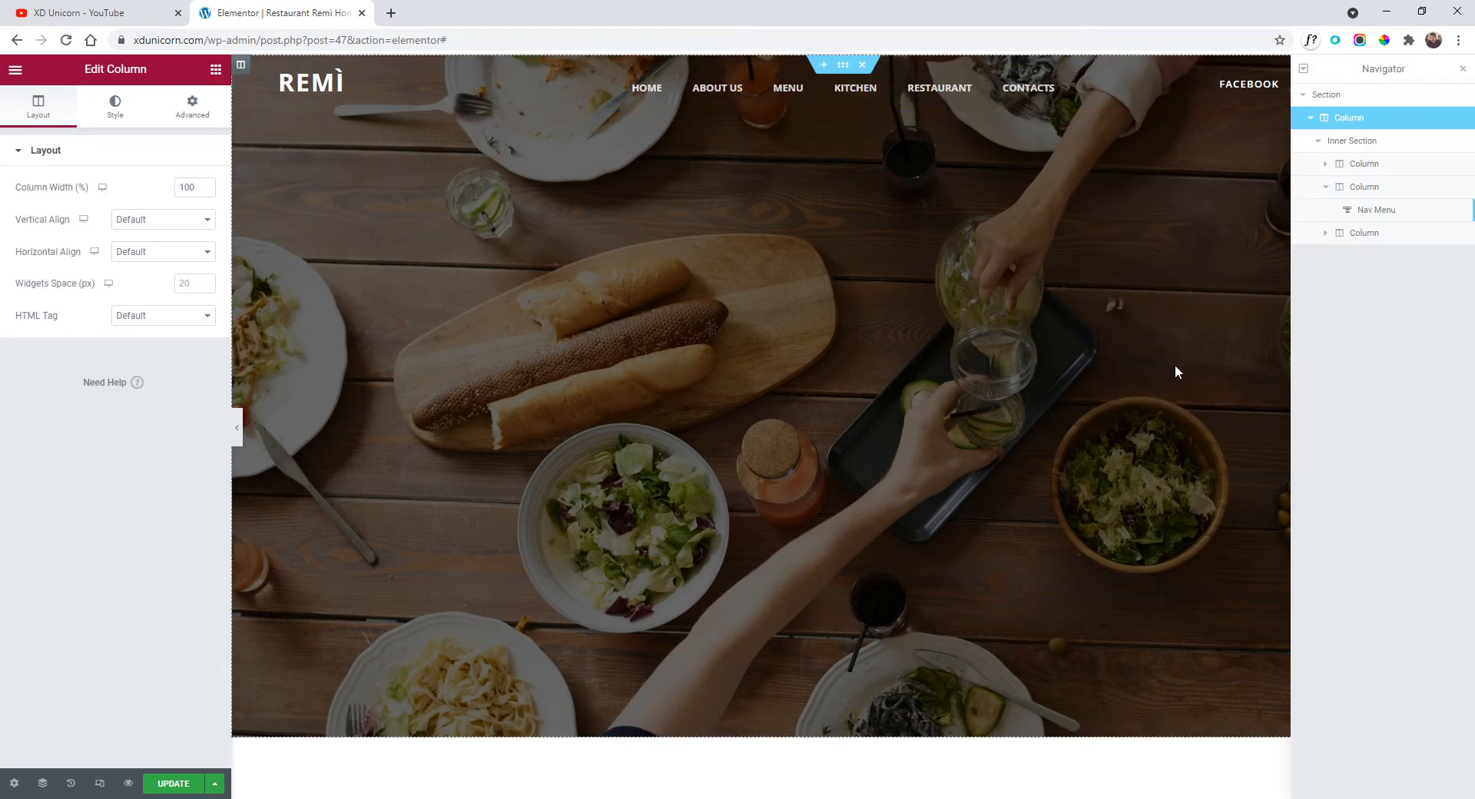
left_click(1330, 144)
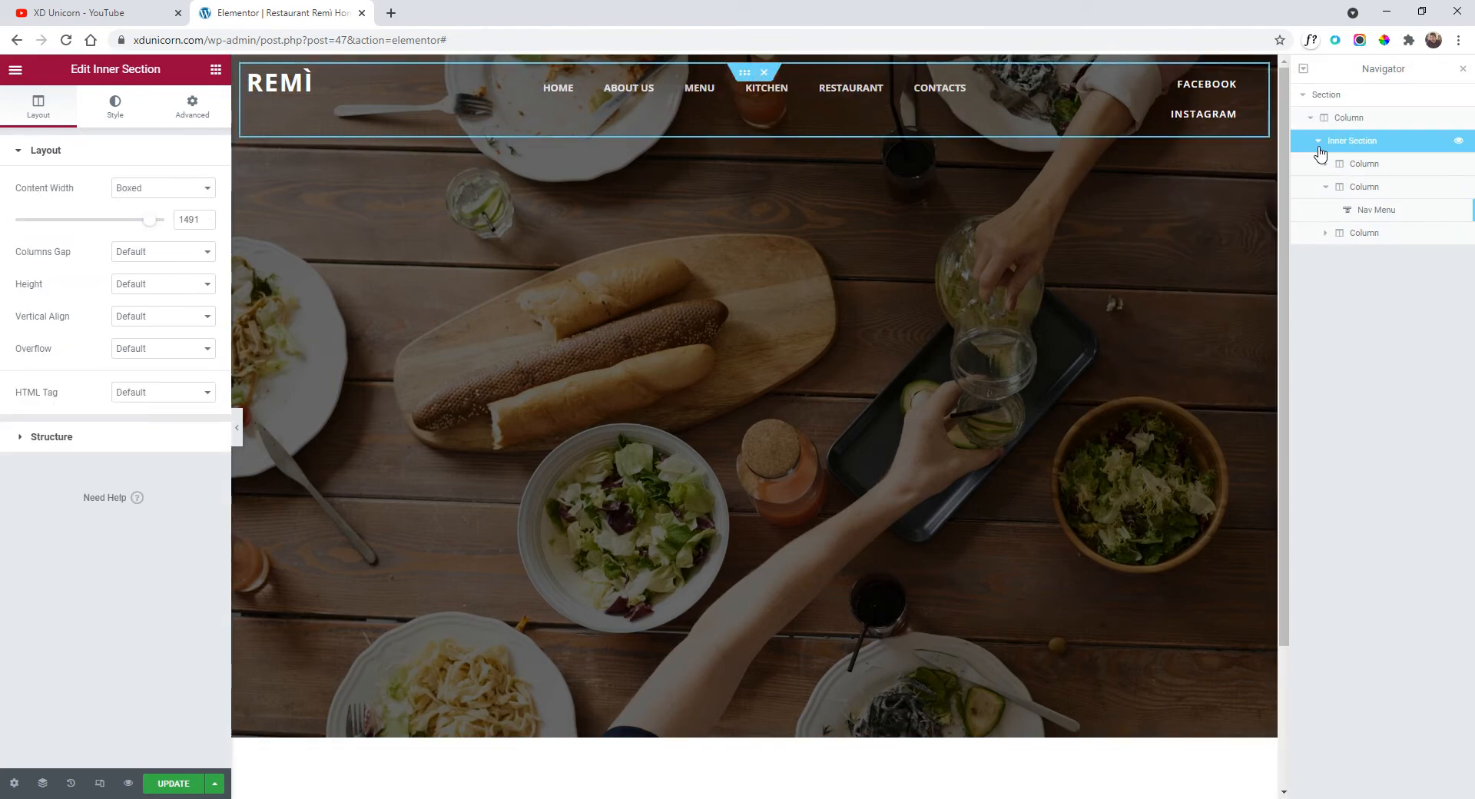
left_click(1329, 146)
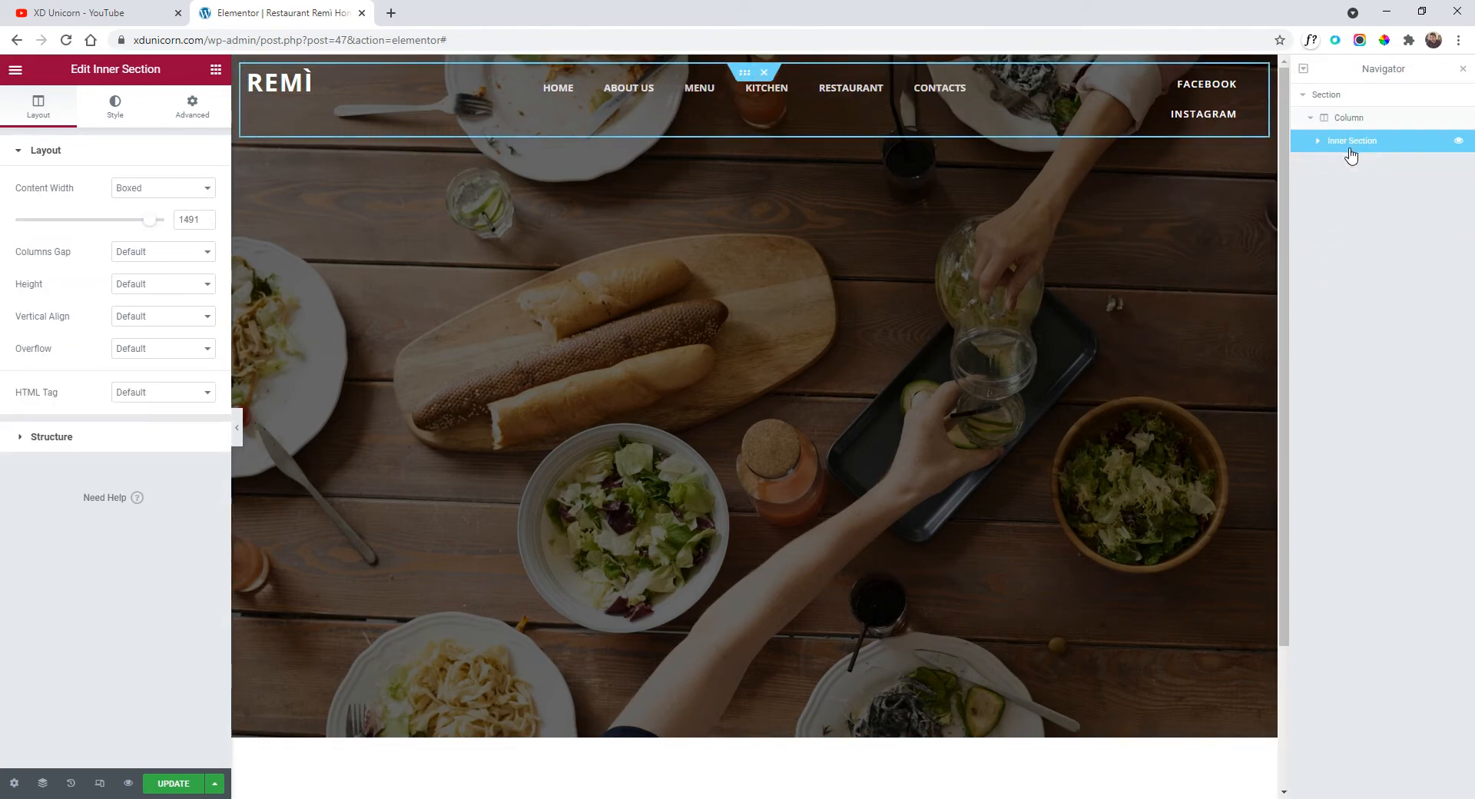
left_click(1463, 70)
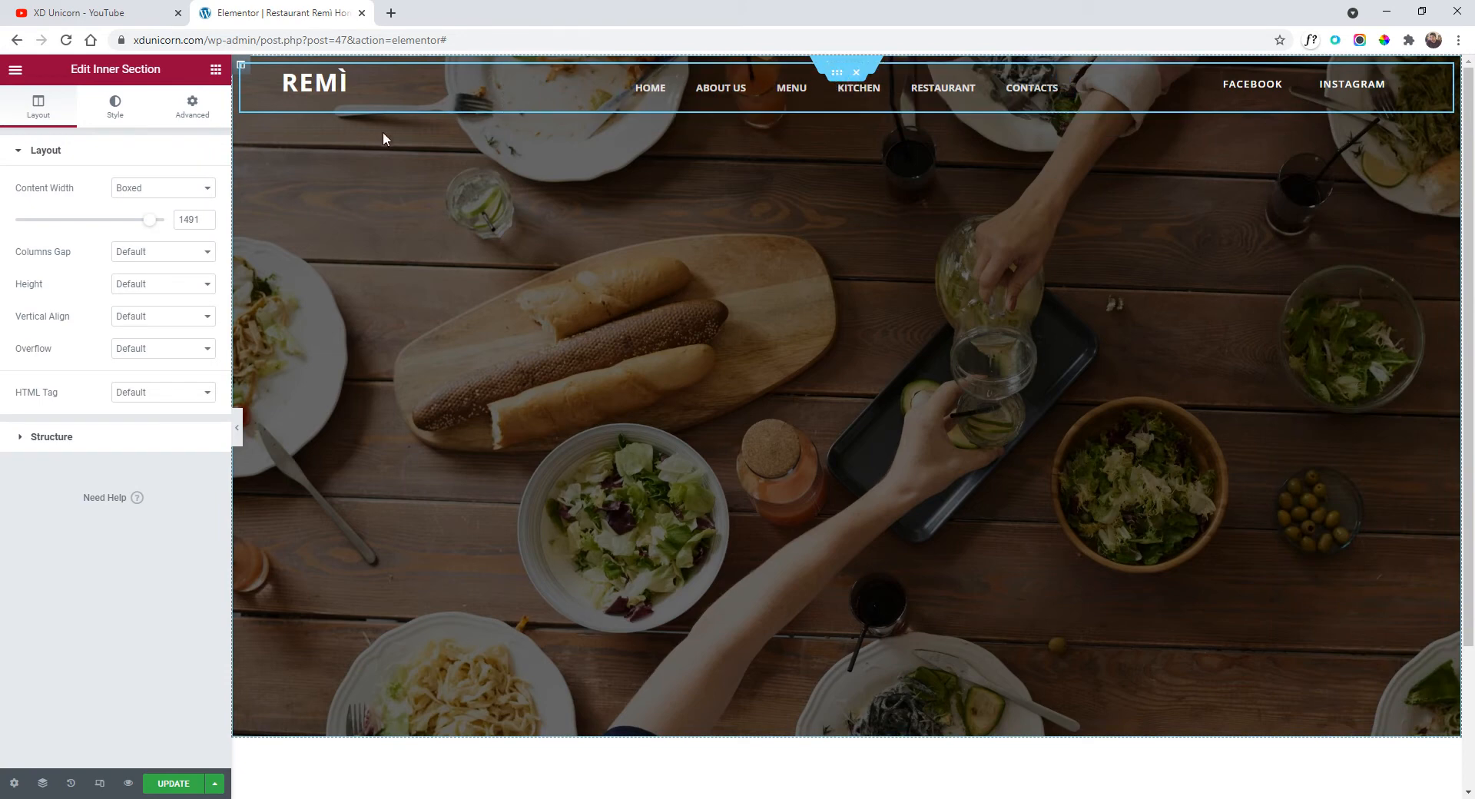
Unlink the inner section's margins and set the top margin to 2.
left_click(191, 107)
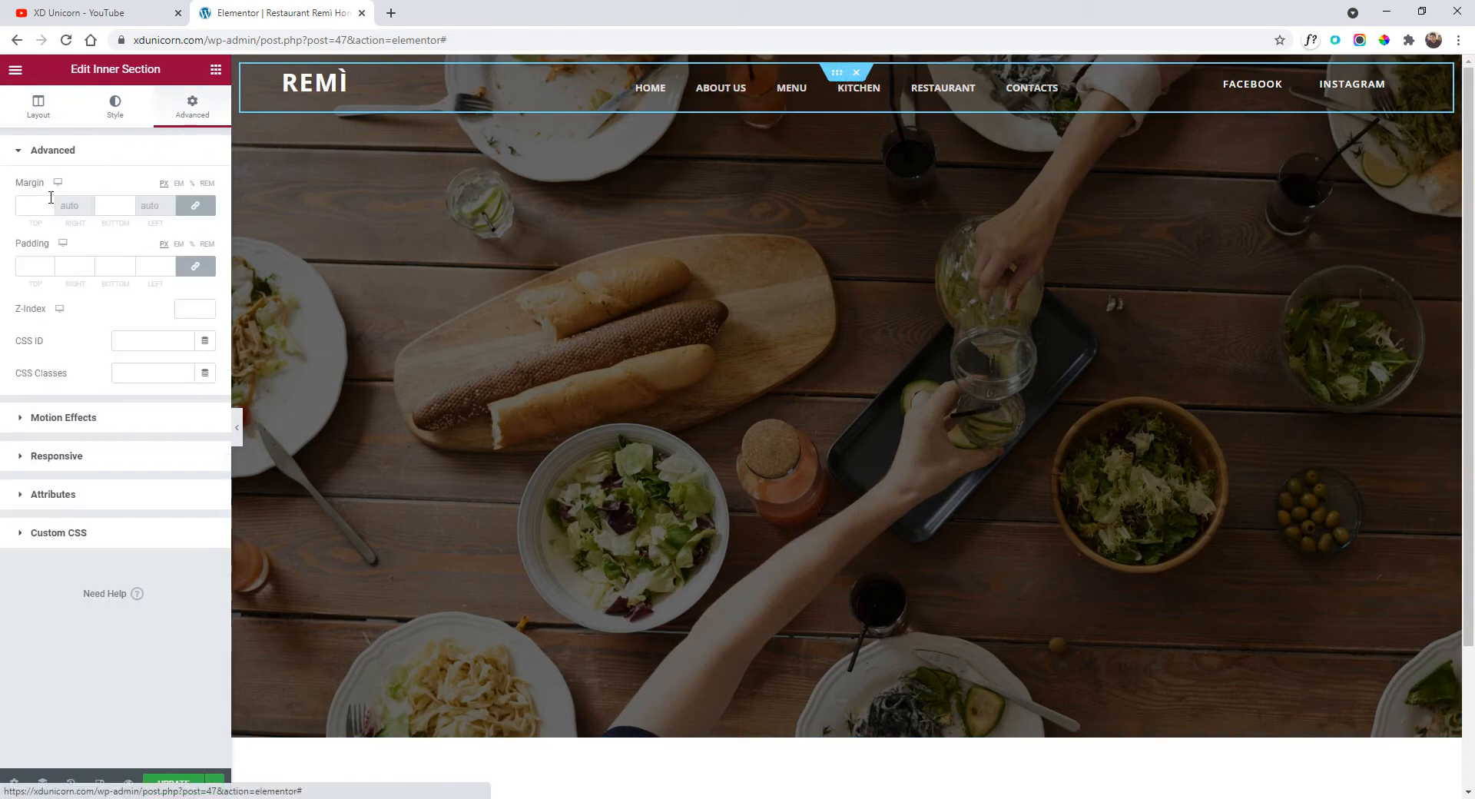
left_click(197, 208)
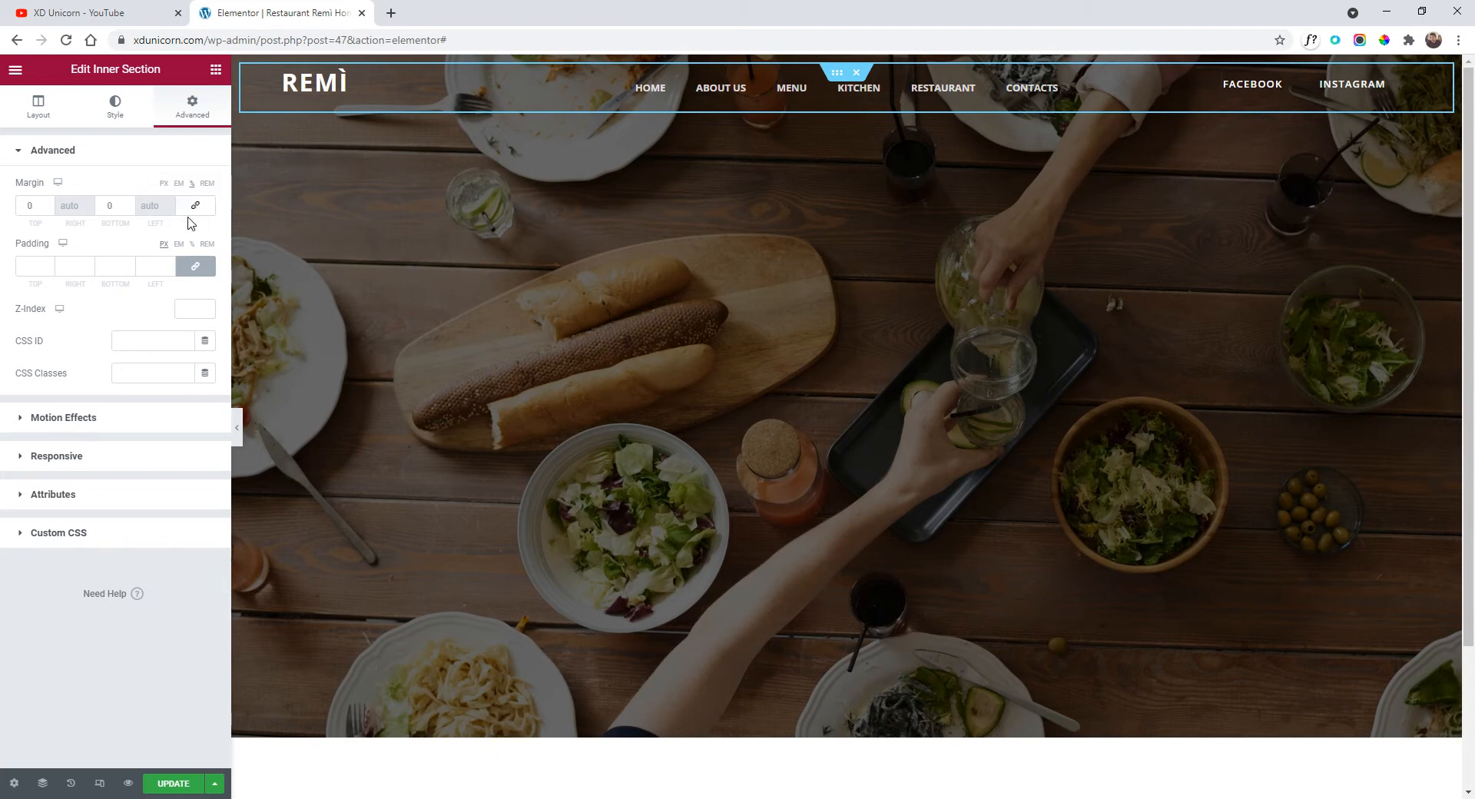
left_click(48, 205)
left_click(48, 205)
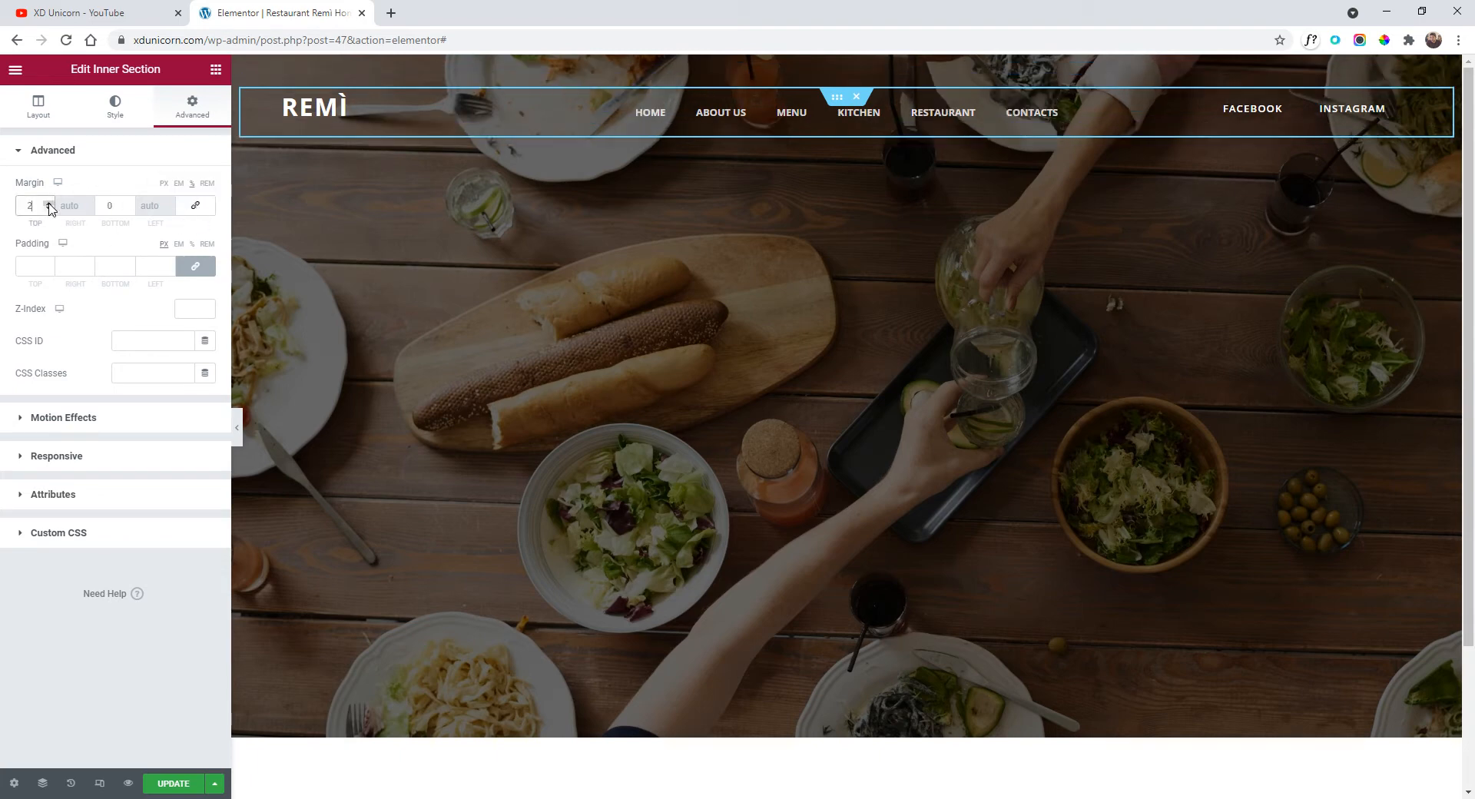
left_click(237, 427)
left_click(6, 427)
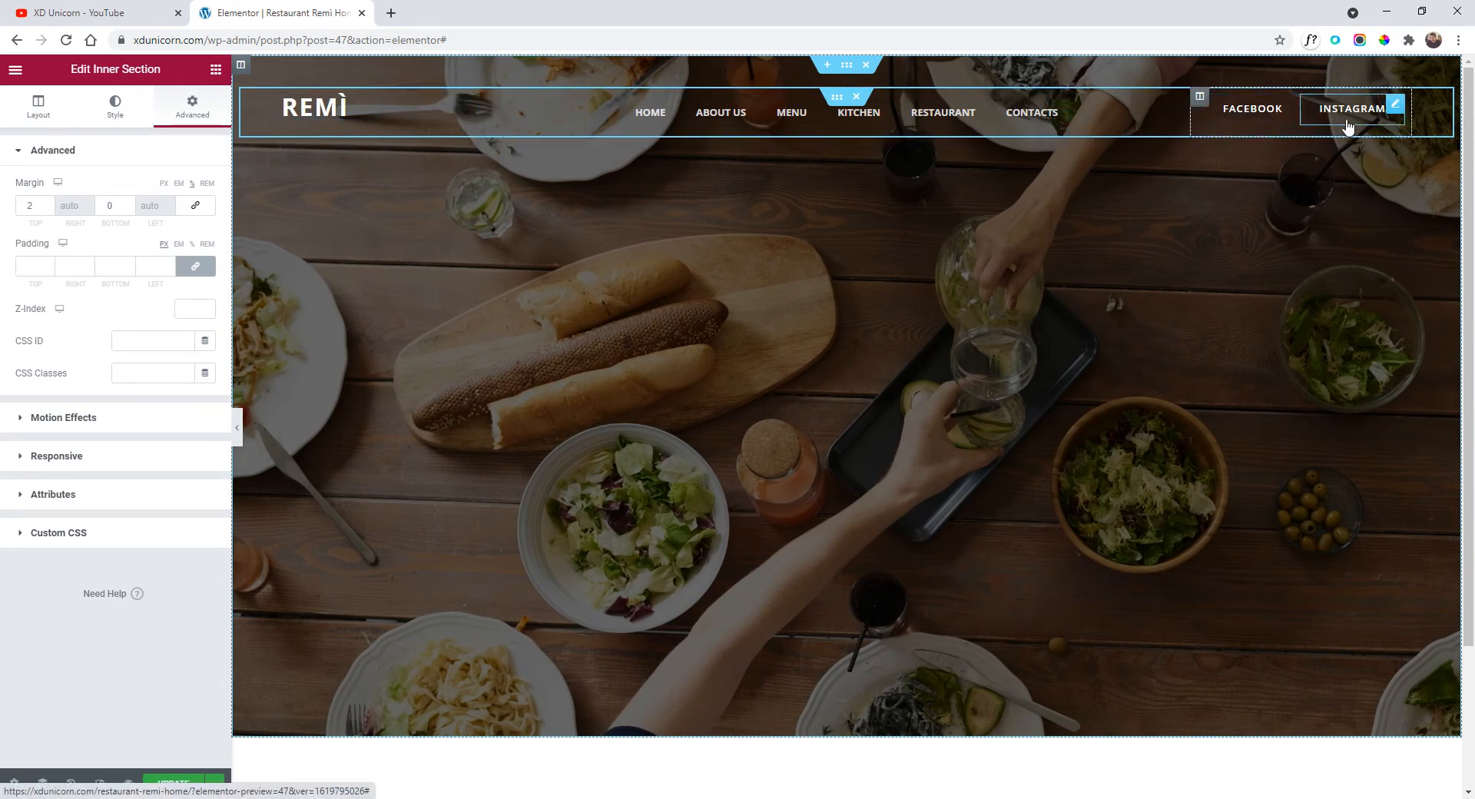
Set the logo column's vertical alignment to Middle.
left_click(284, 98)
left_click(168, 252)
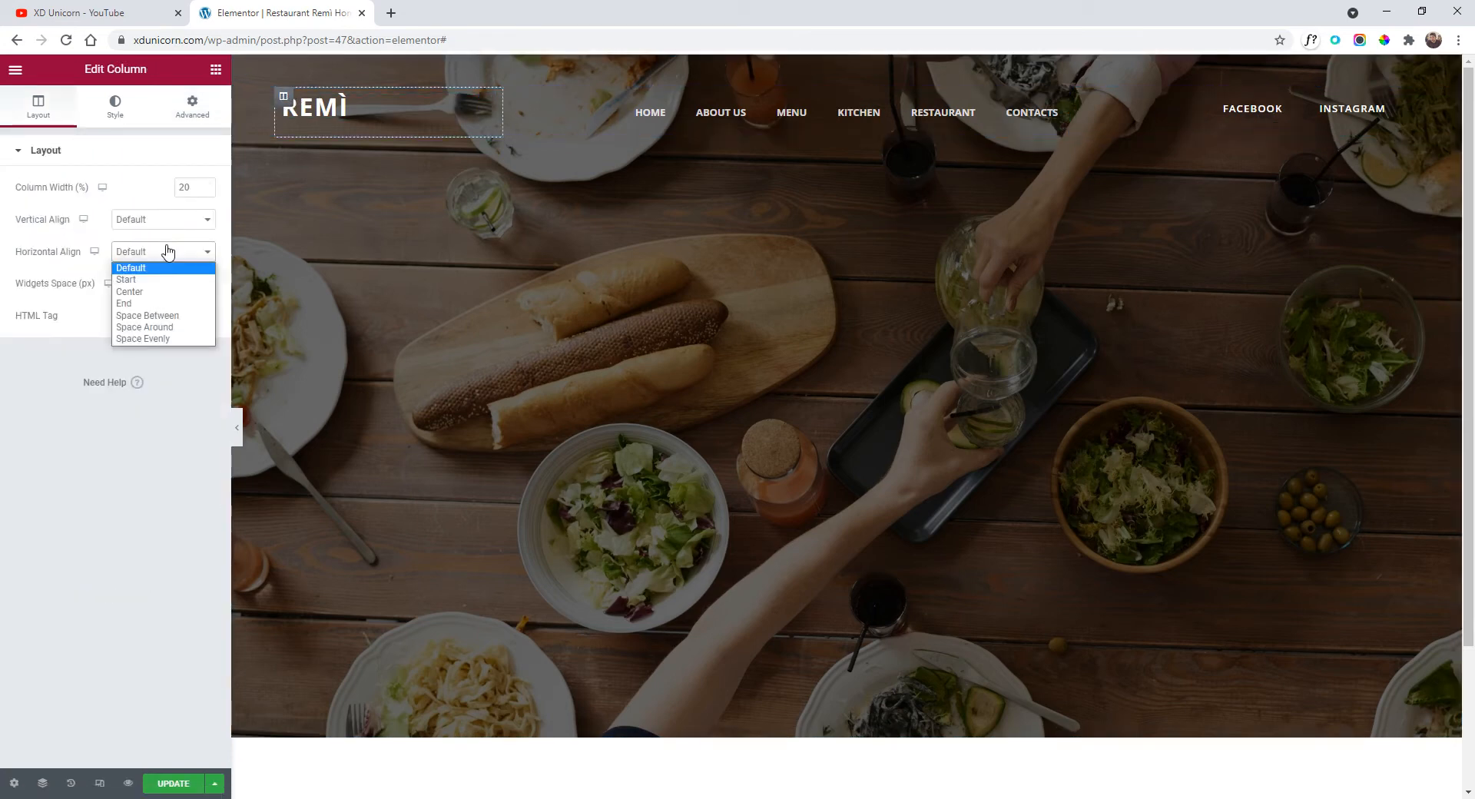
left_click(160, 220)
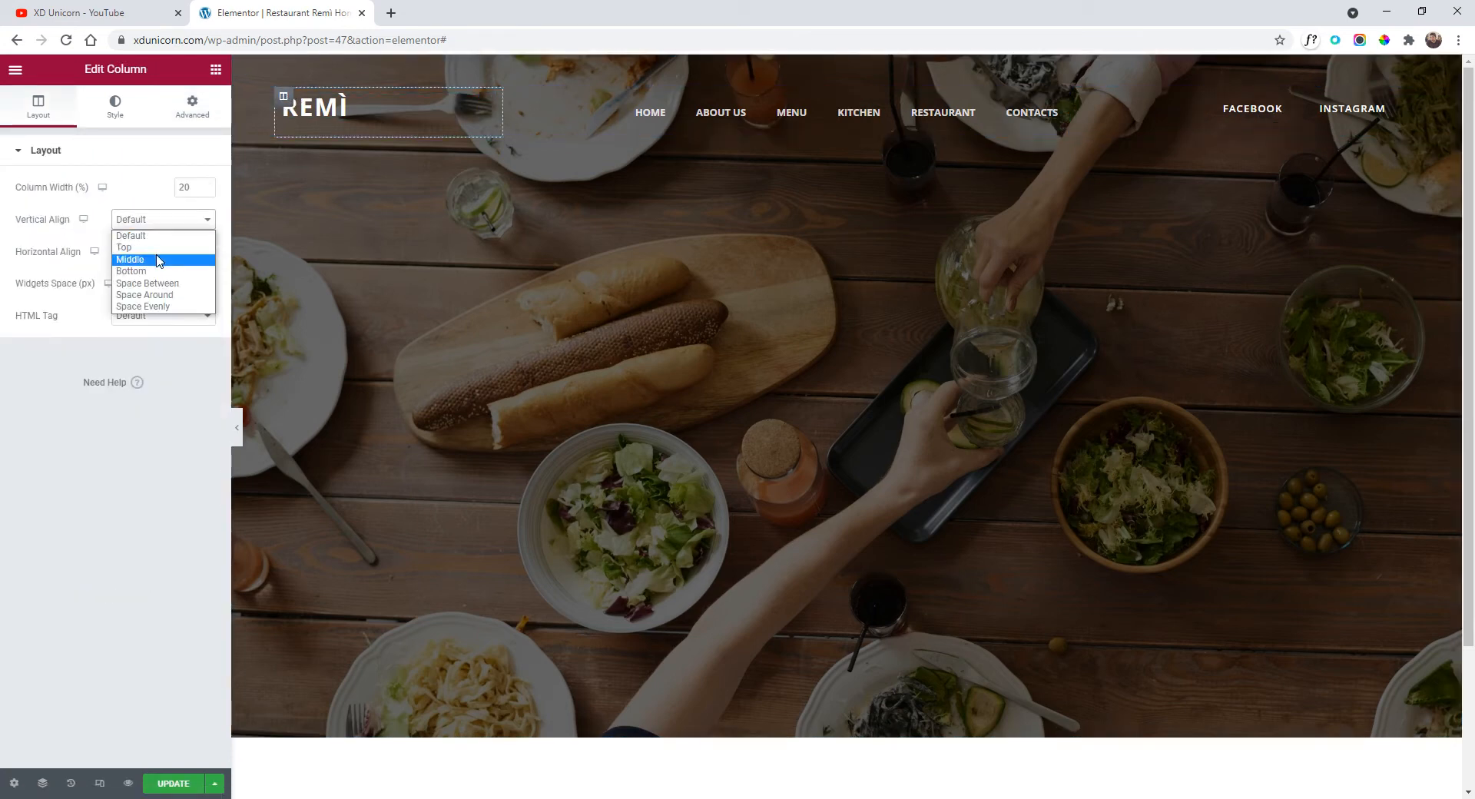
left_click(159, 260)
Set the social-links column's vertical alignment to Middle.
left_click(1200, 97)
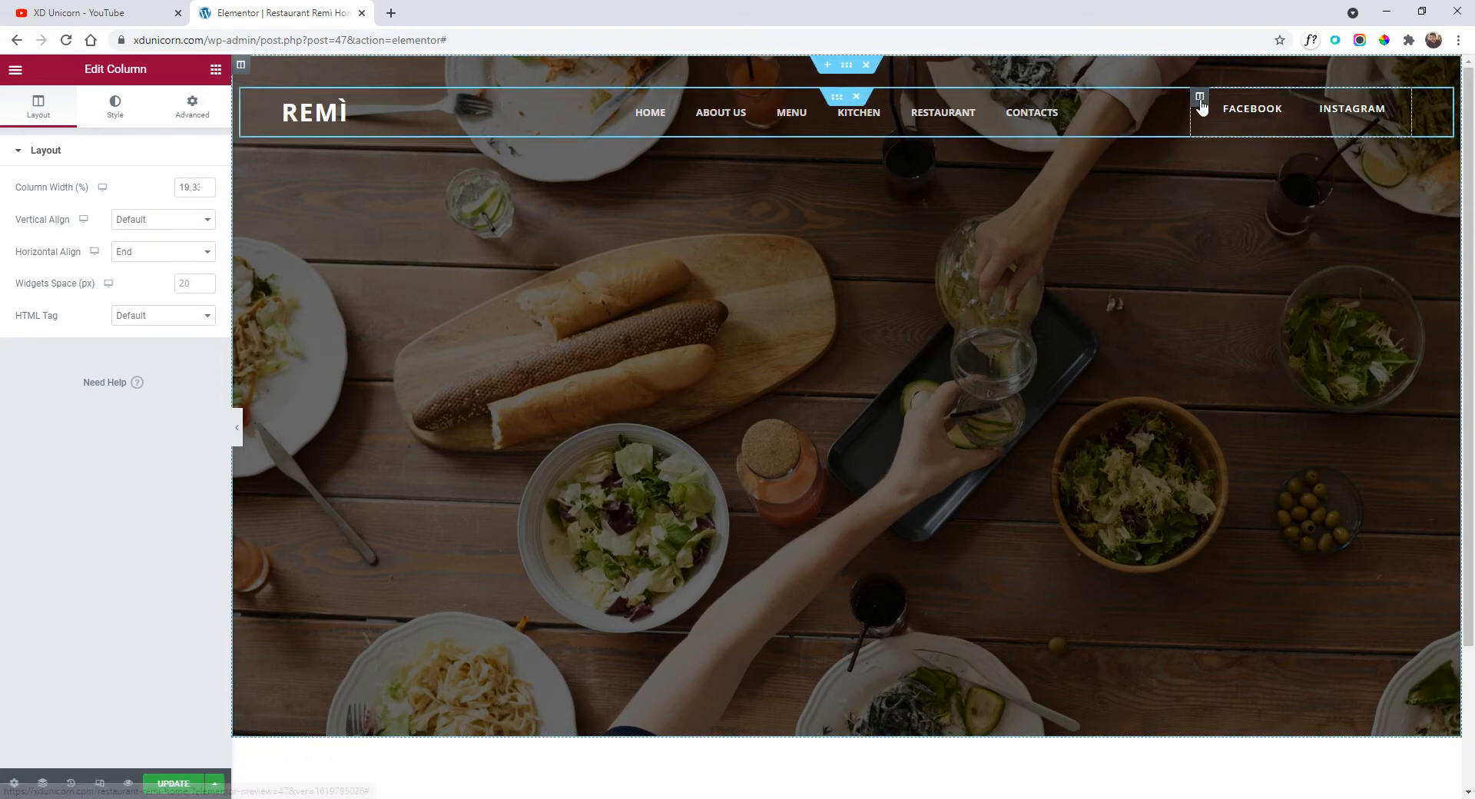
left_click(139, 221)
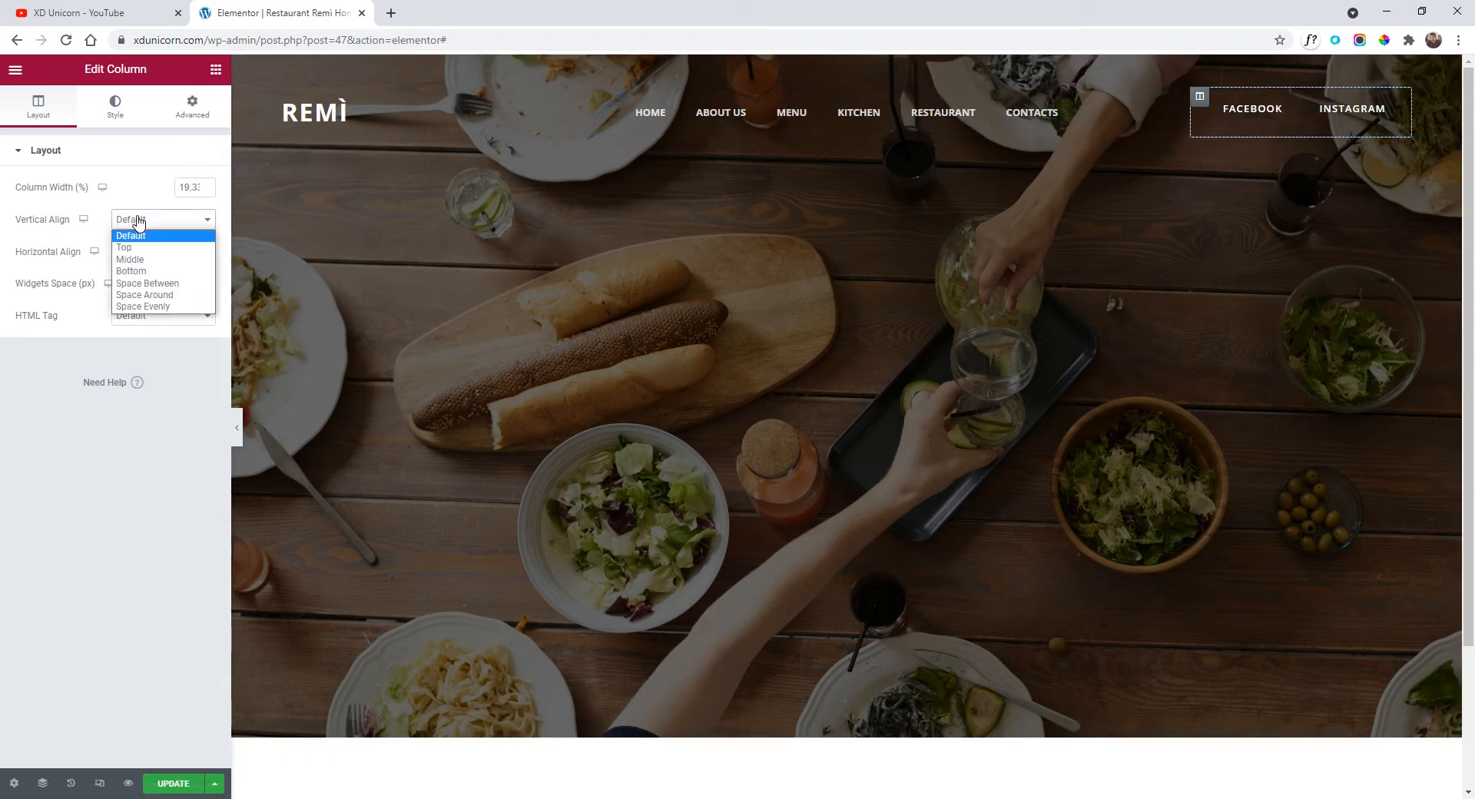
left_click(143, 261)
left_click(237, 425)
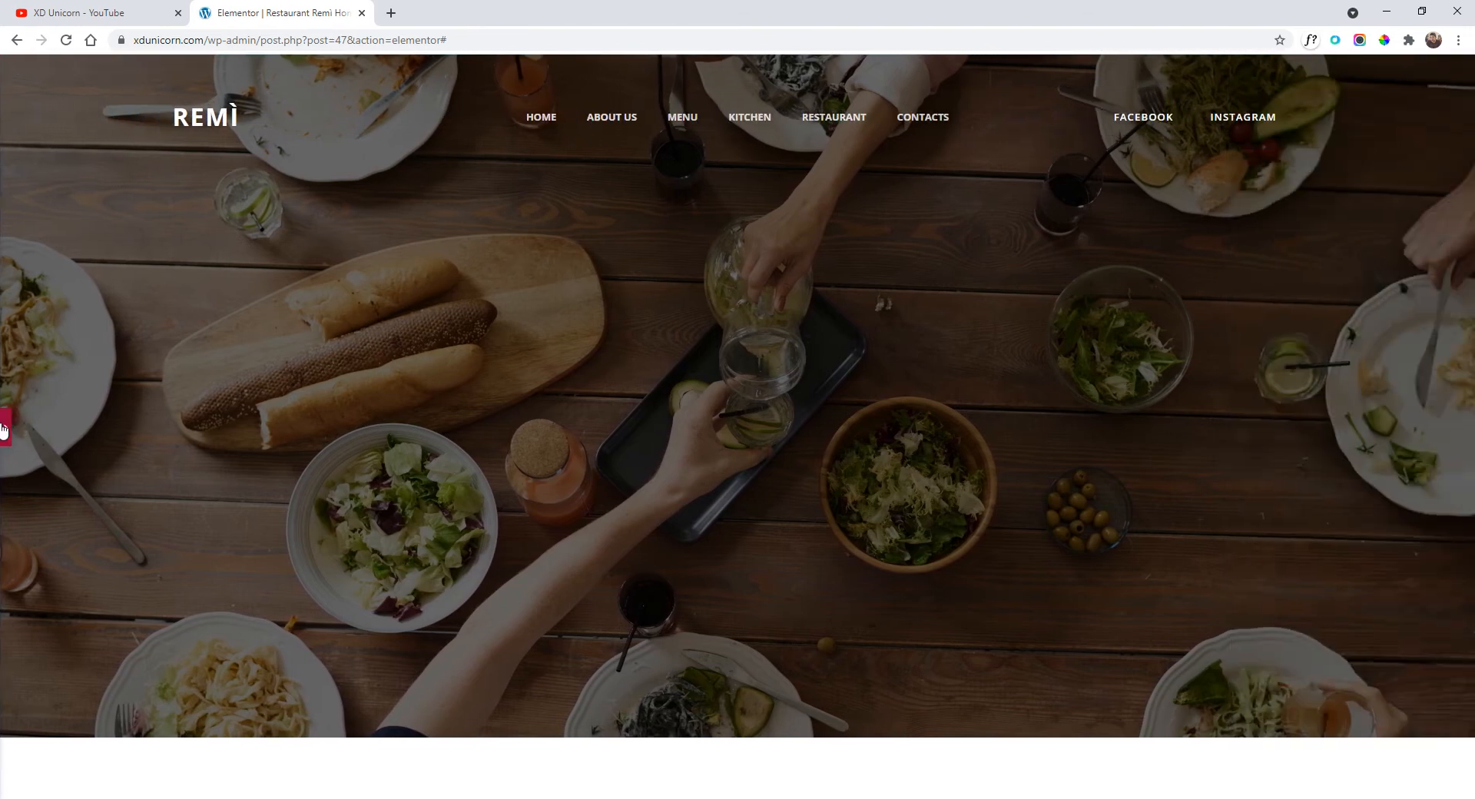
left_click(4, 428)
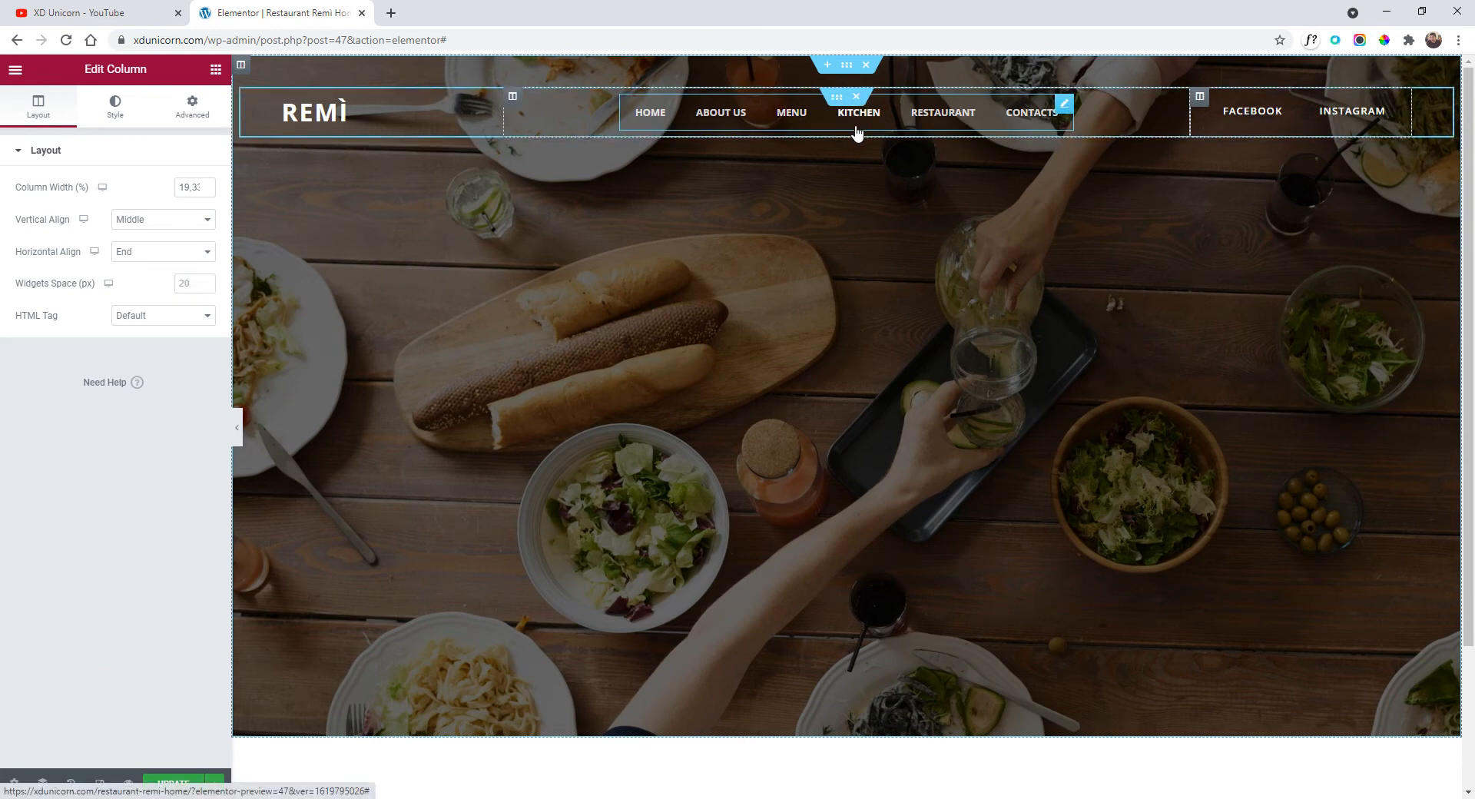
left_click(17, 71)
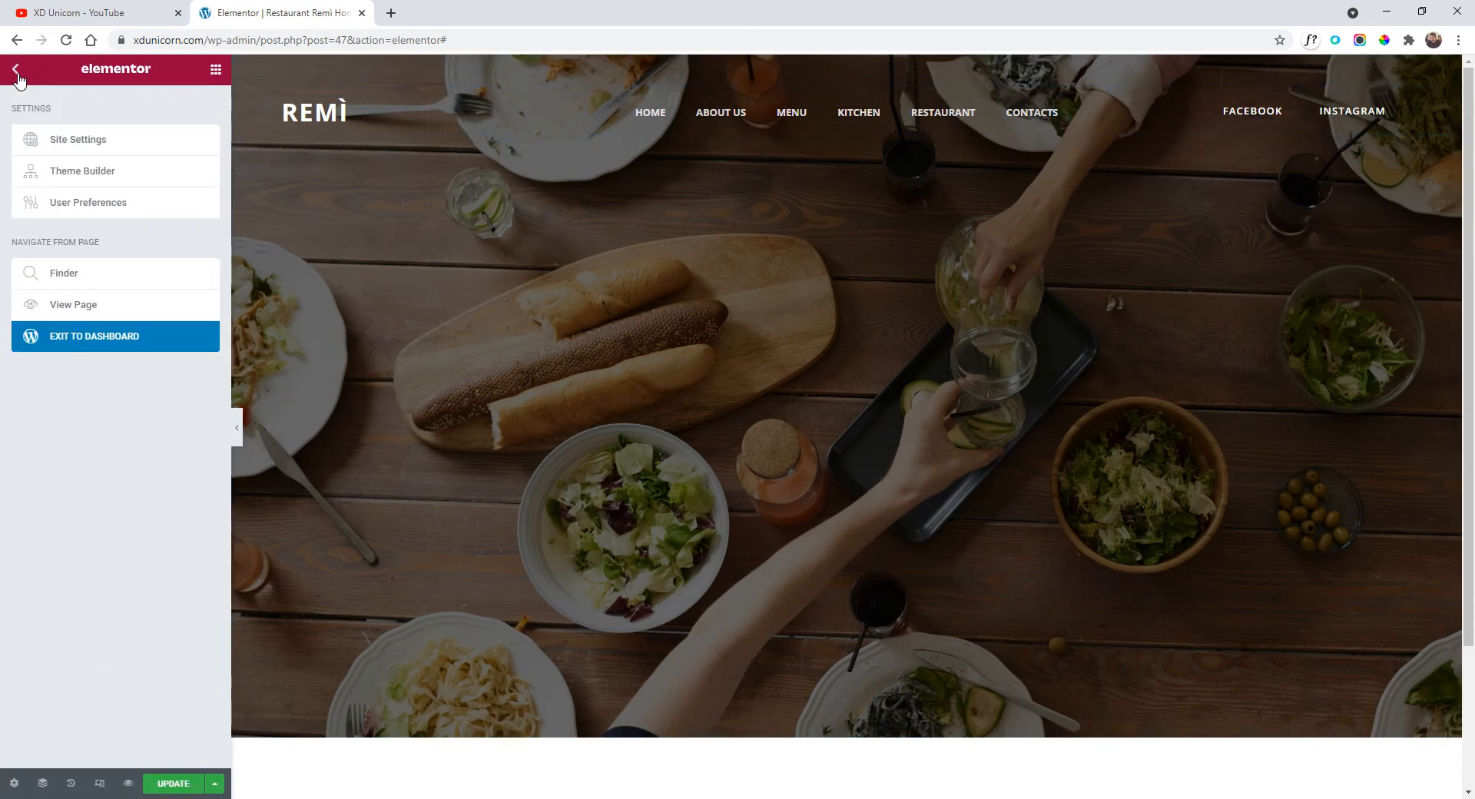
Add an inner section below the header and delete its left column.
left_click(17, 73)
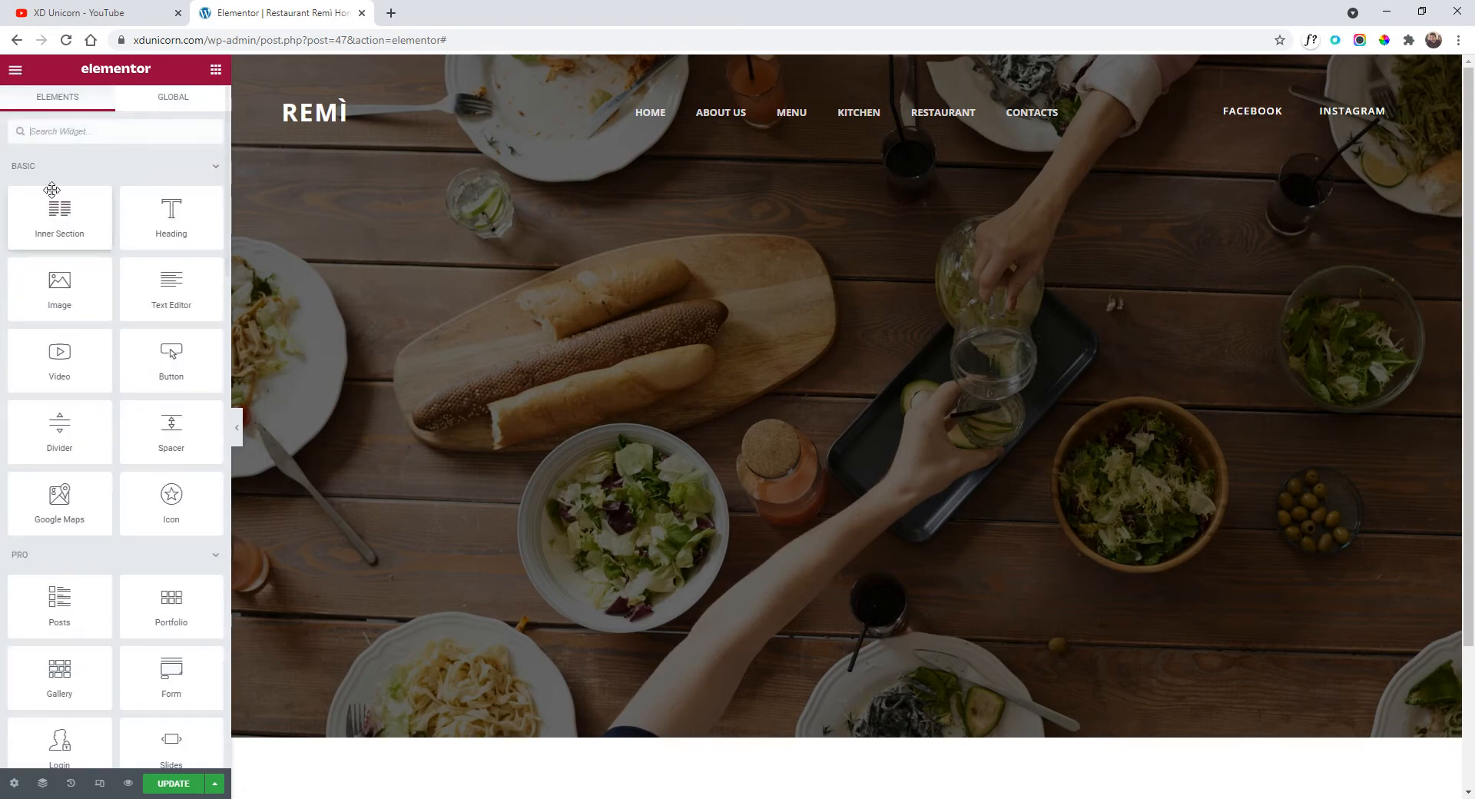
left_click_drag(55, 215, 834, 134)
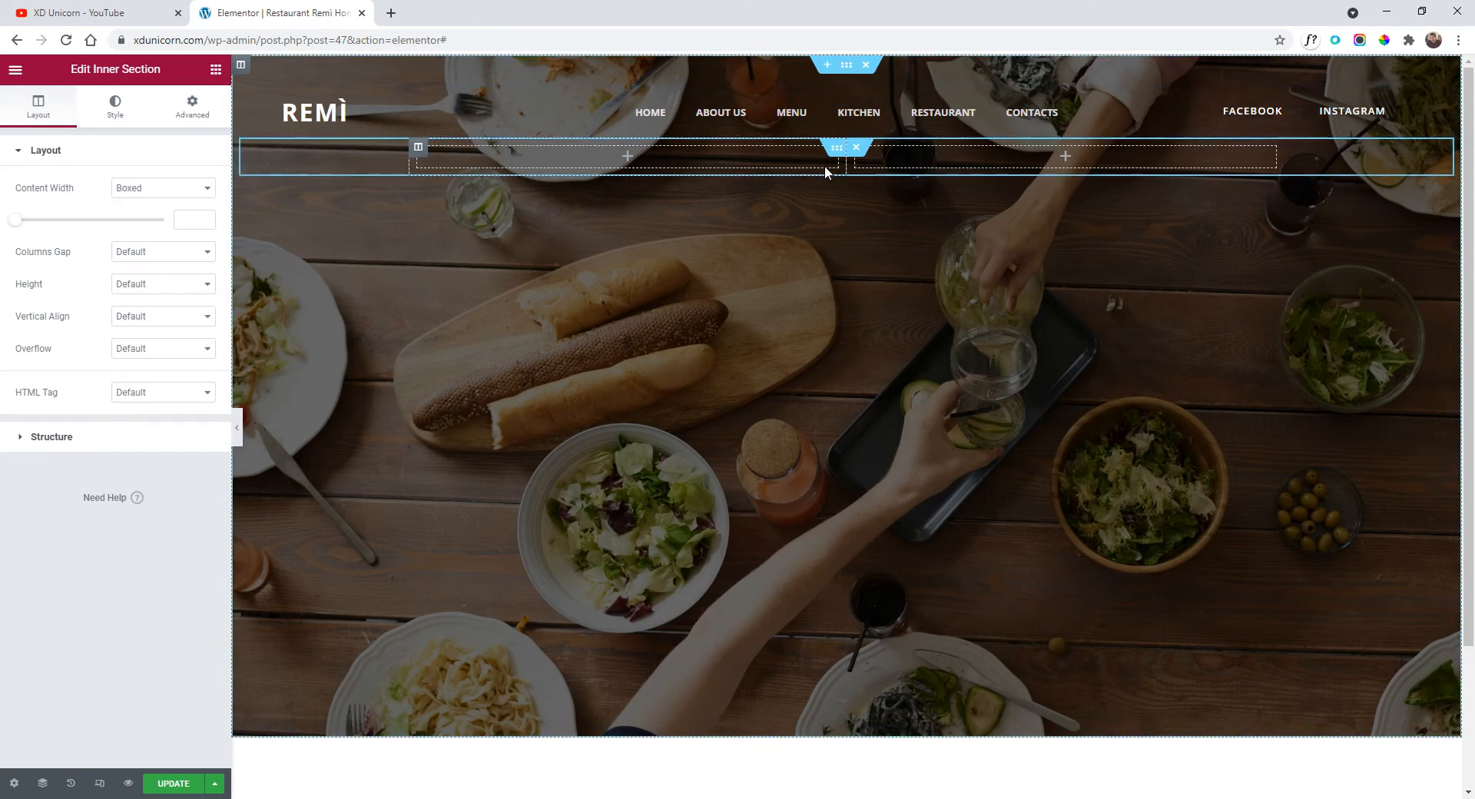
right_click(418, 154)
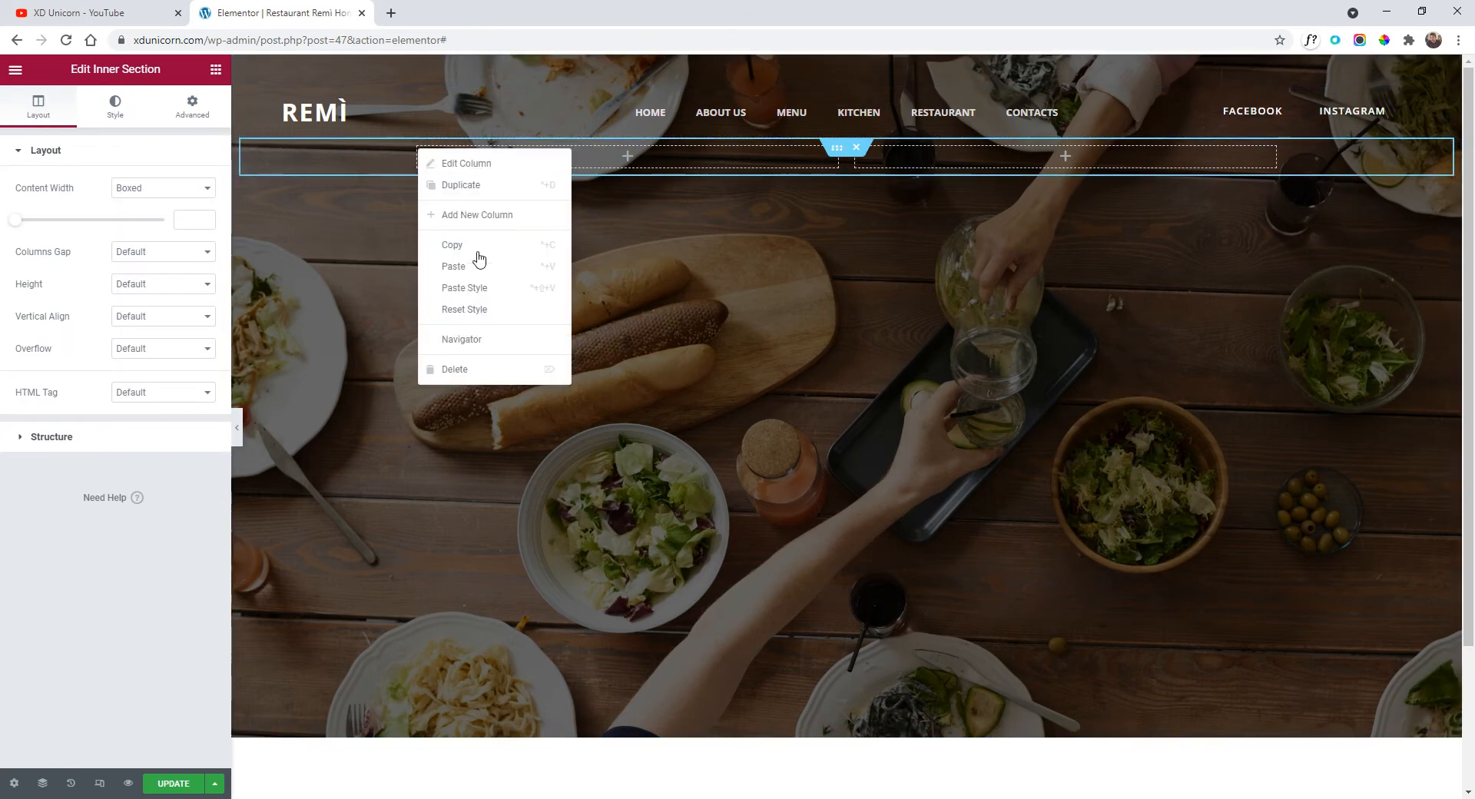
left_click(485, 370)
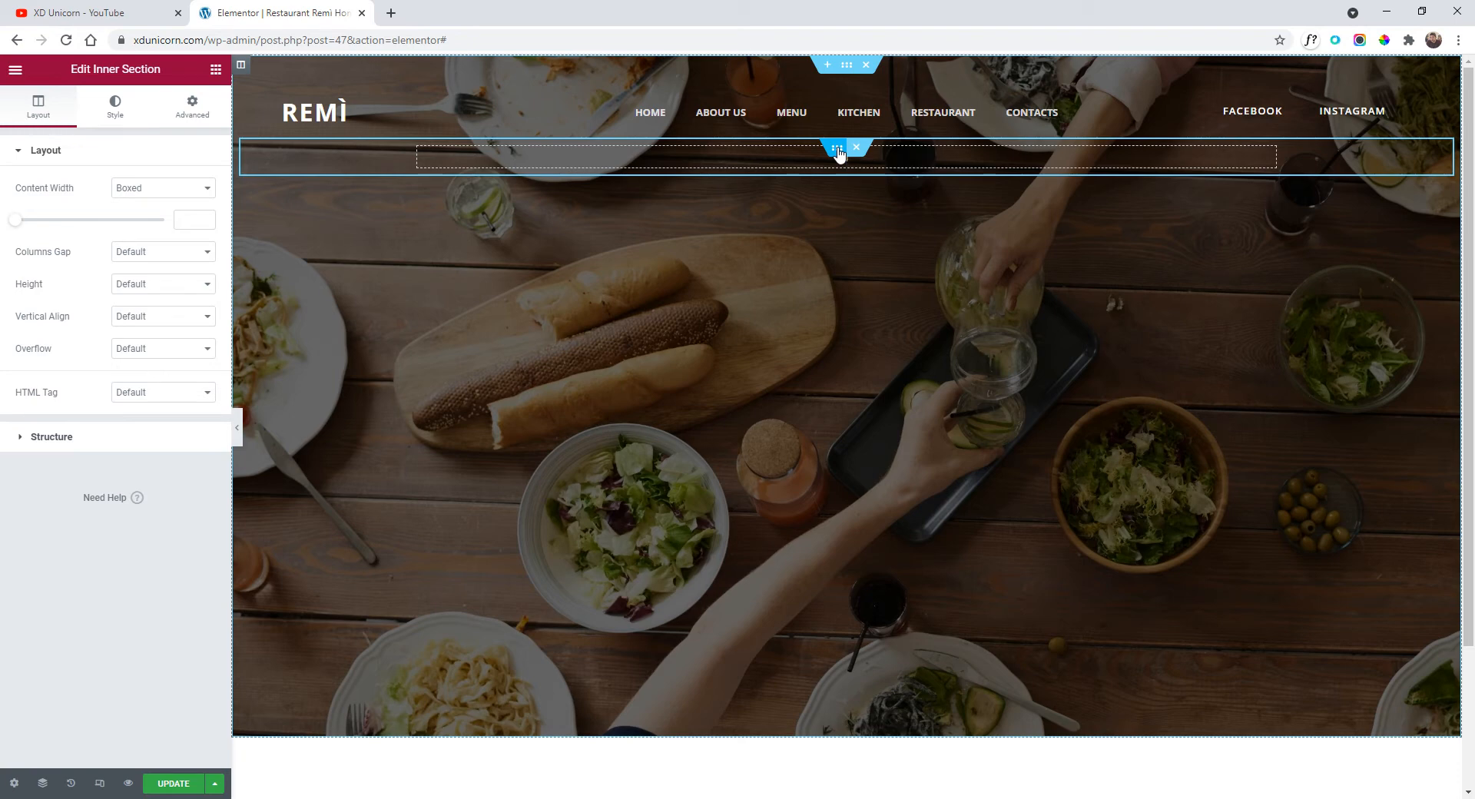
Give the new section a minimum height of 622 px.
left_click(138, 289)
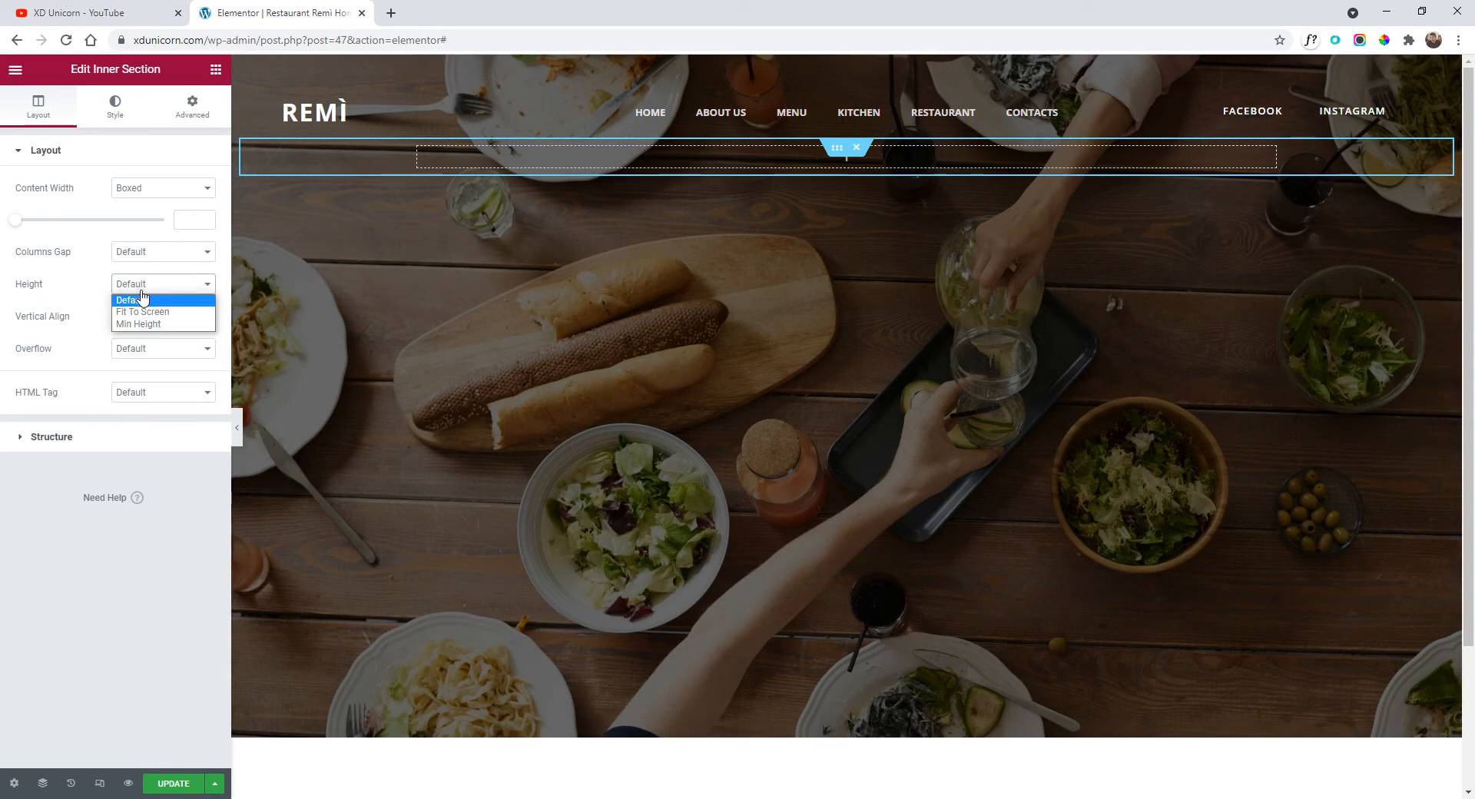
left_click(142, 324)
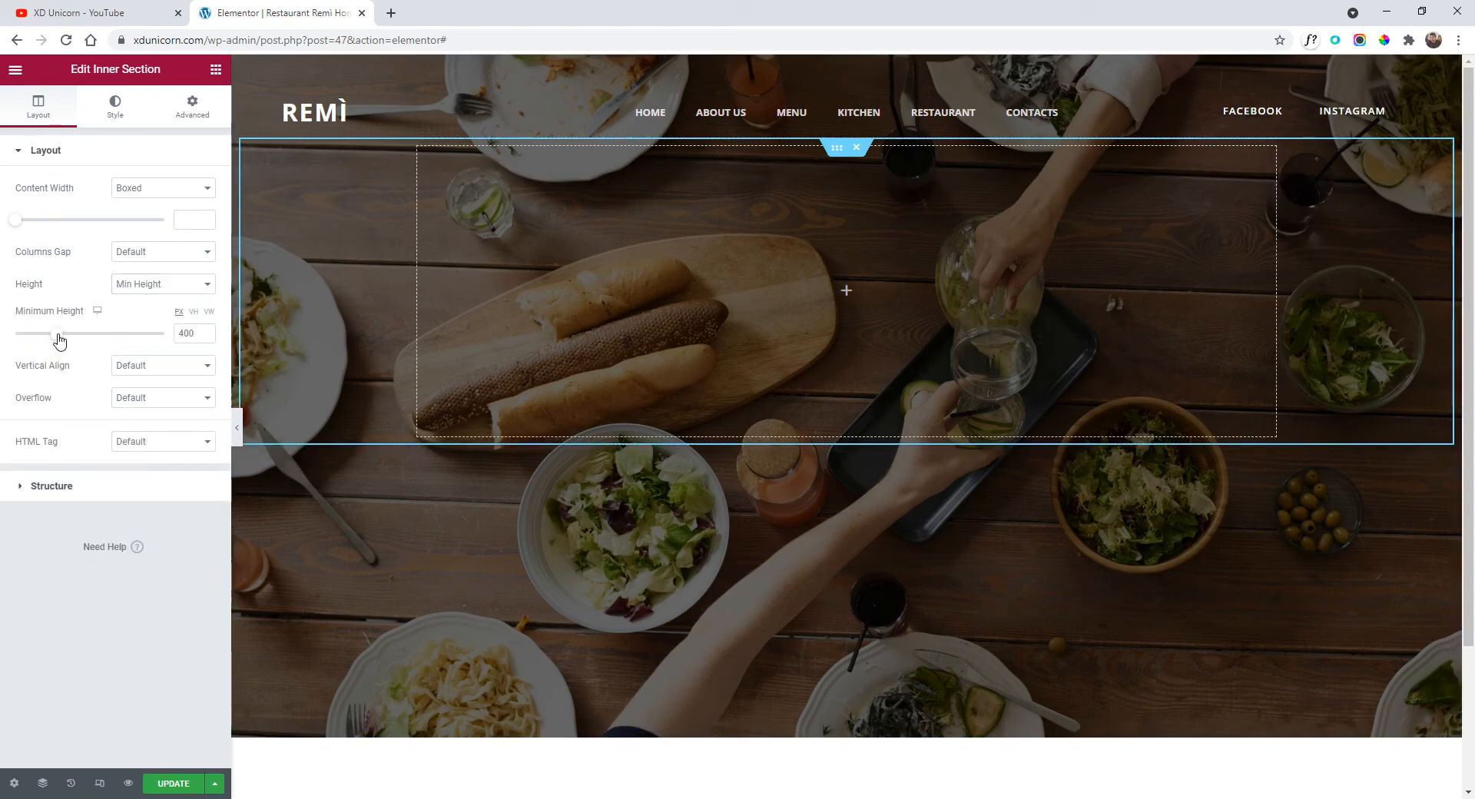
mouse_move(59, 339)
left_mouse_down()
mouse_move(103, 340)
mouse_move(80, 344)
left_mouse_up()
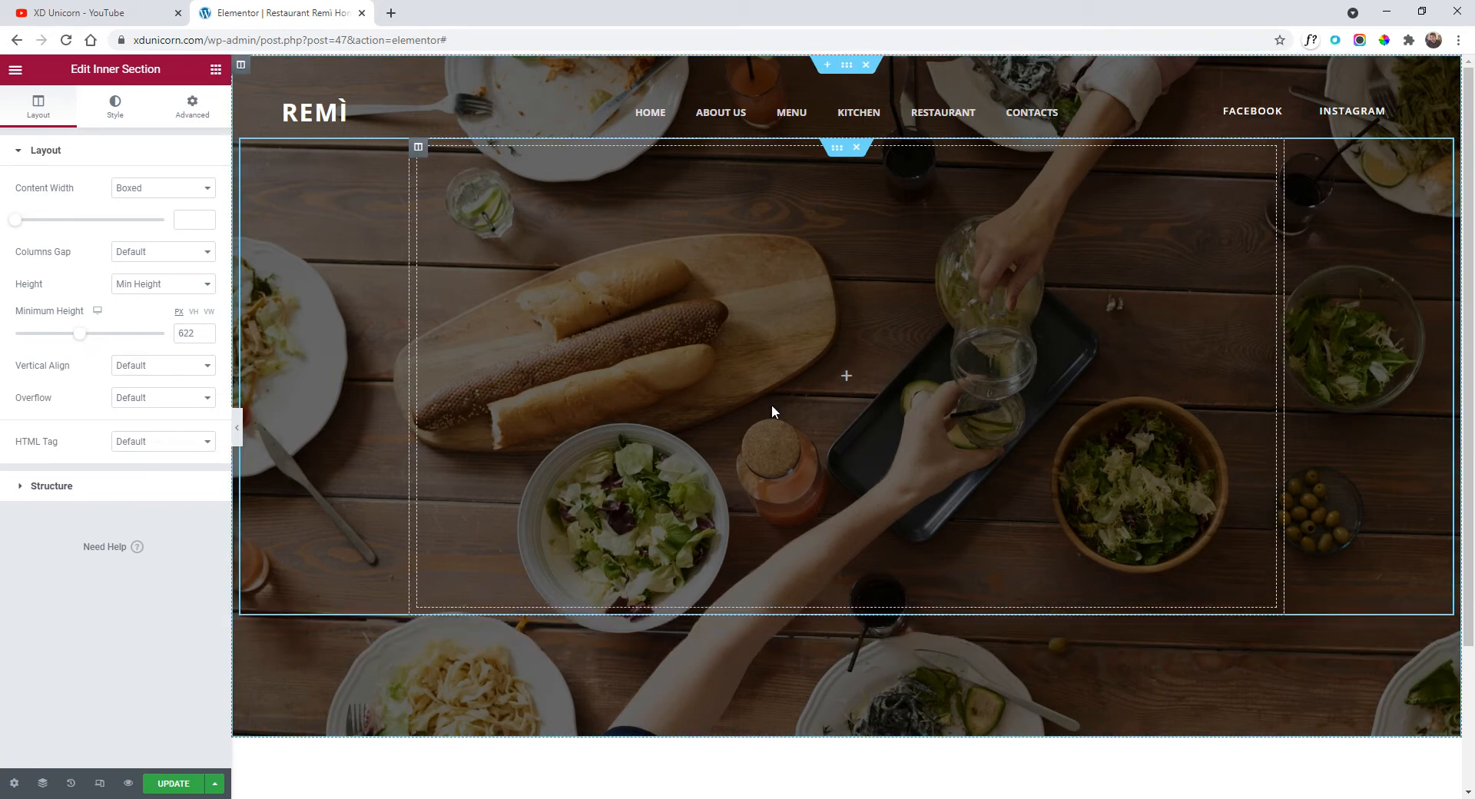
left_click(19, 73)
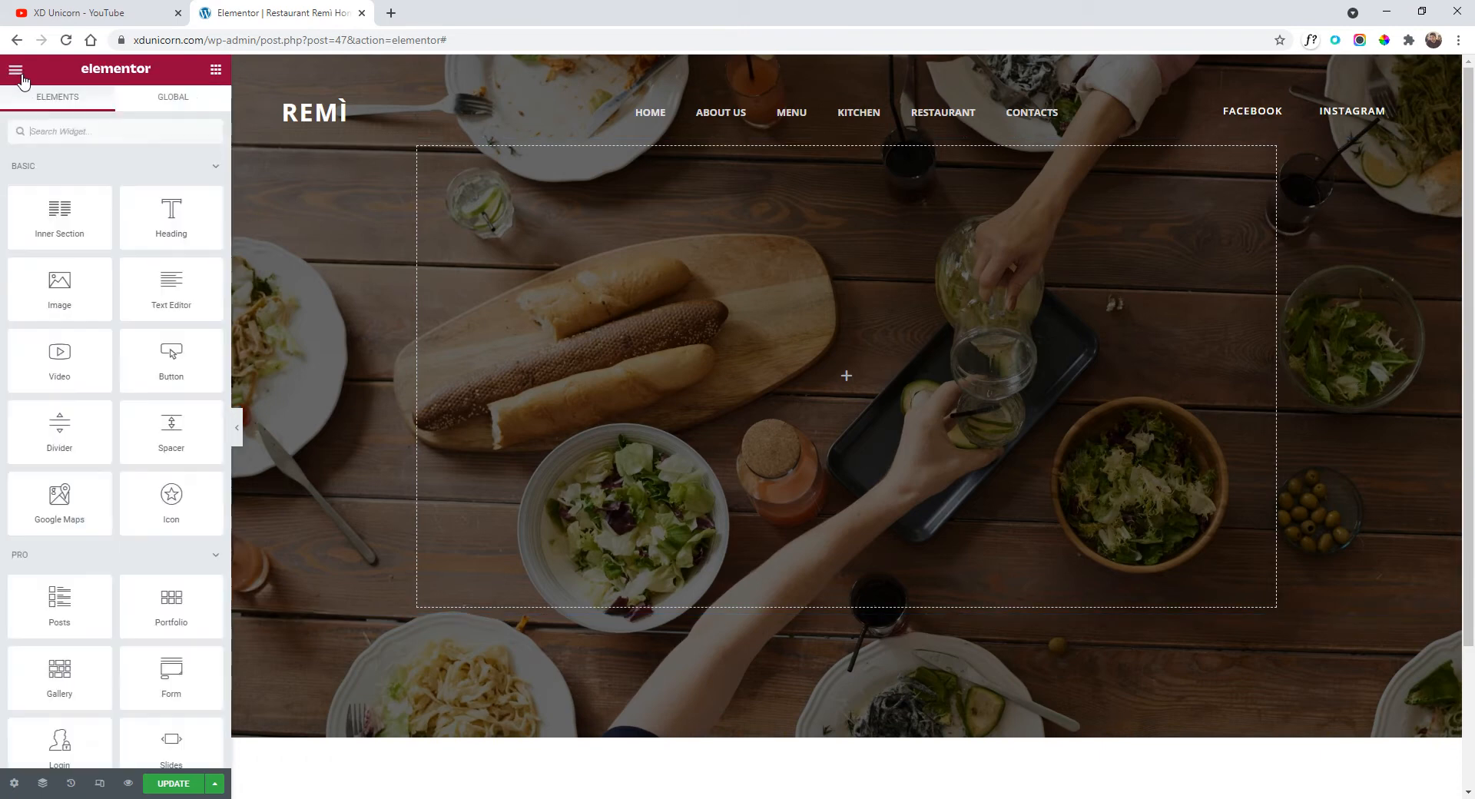
Add a heading widget to the new section with white (#FFFFFF) text.
left_click_drag(164, 224, 803, 338)
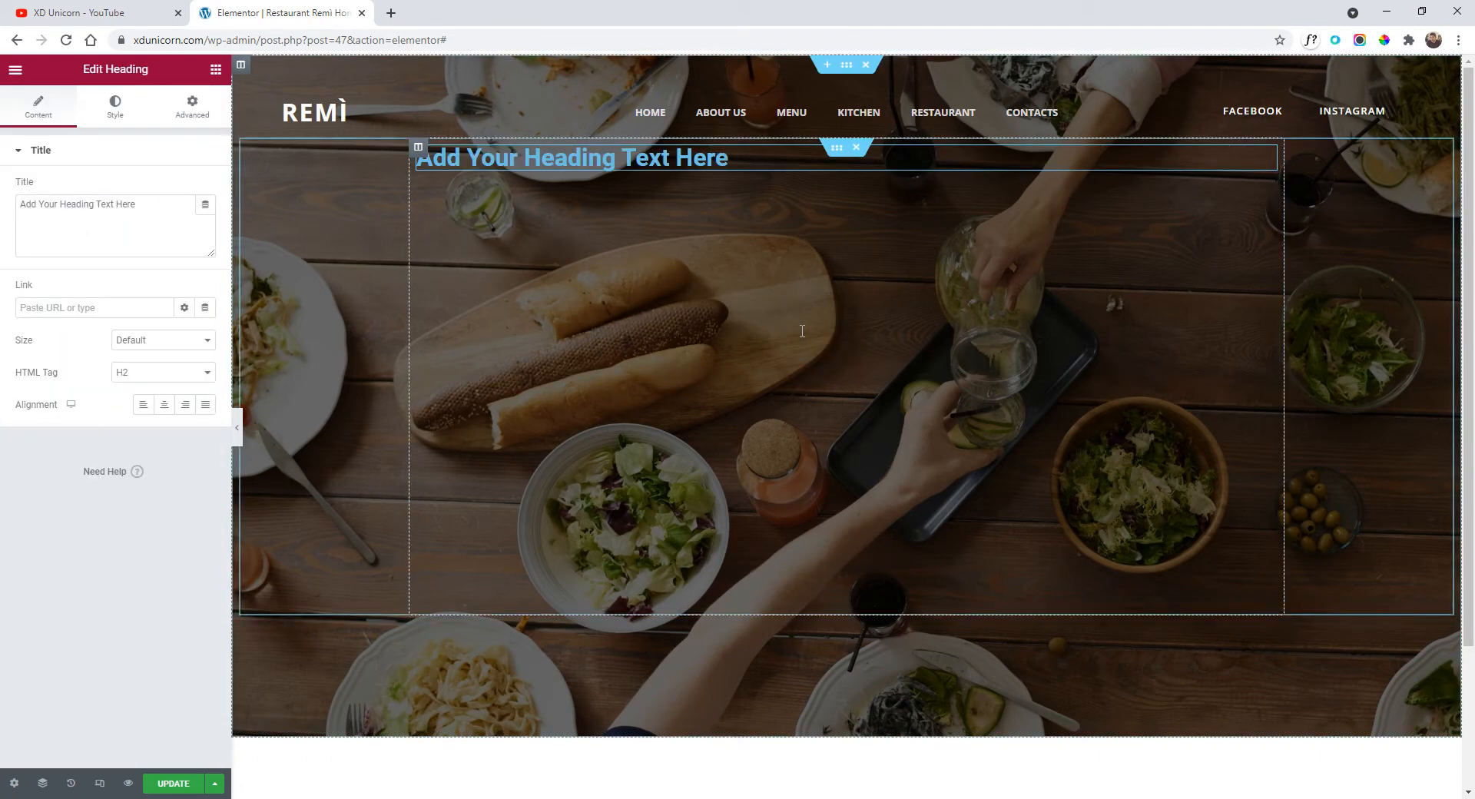
left_click(114, 107)
left_click(205, 187)
left_click_drag(92, 303, 4, 211)
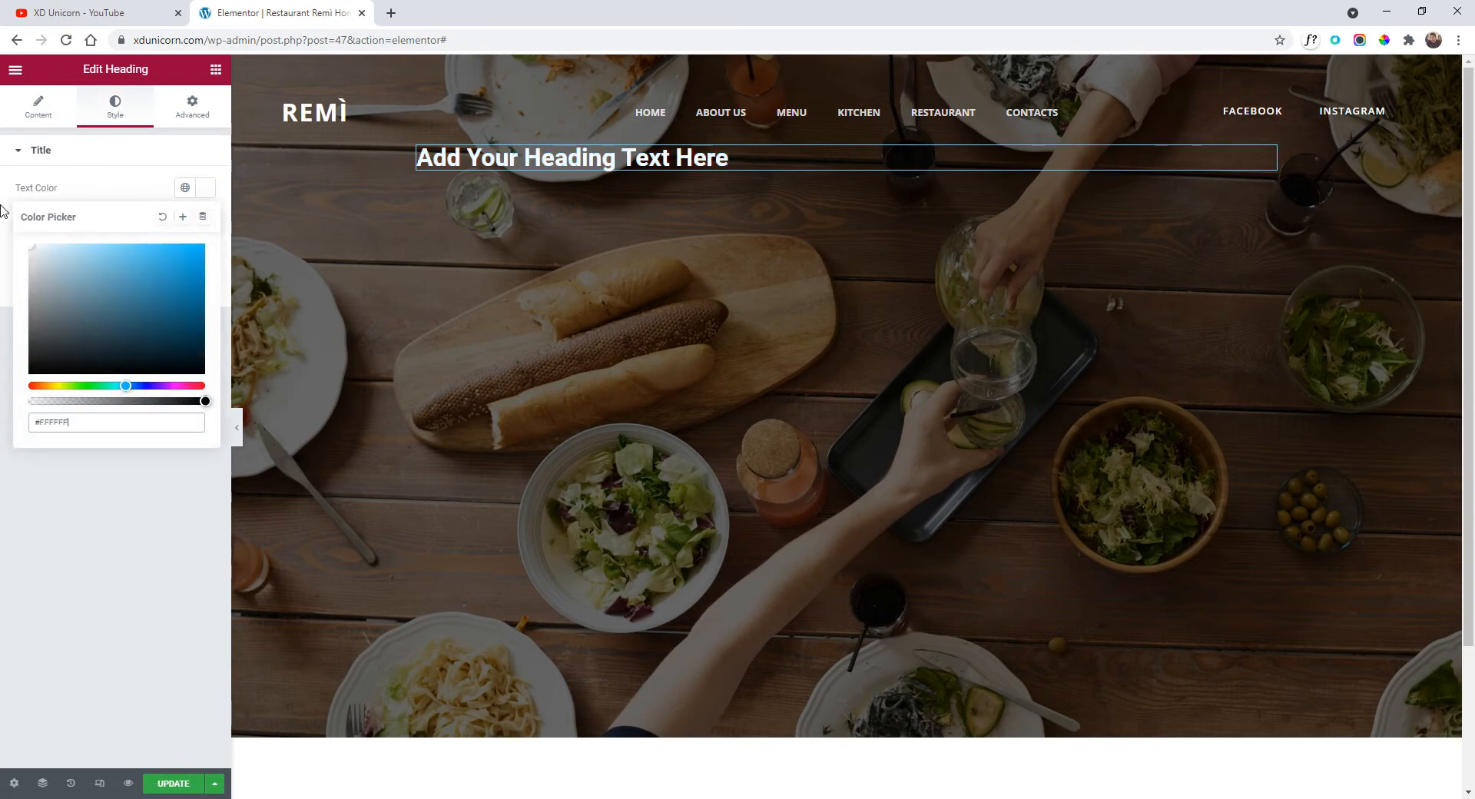
left_click(128, 187)
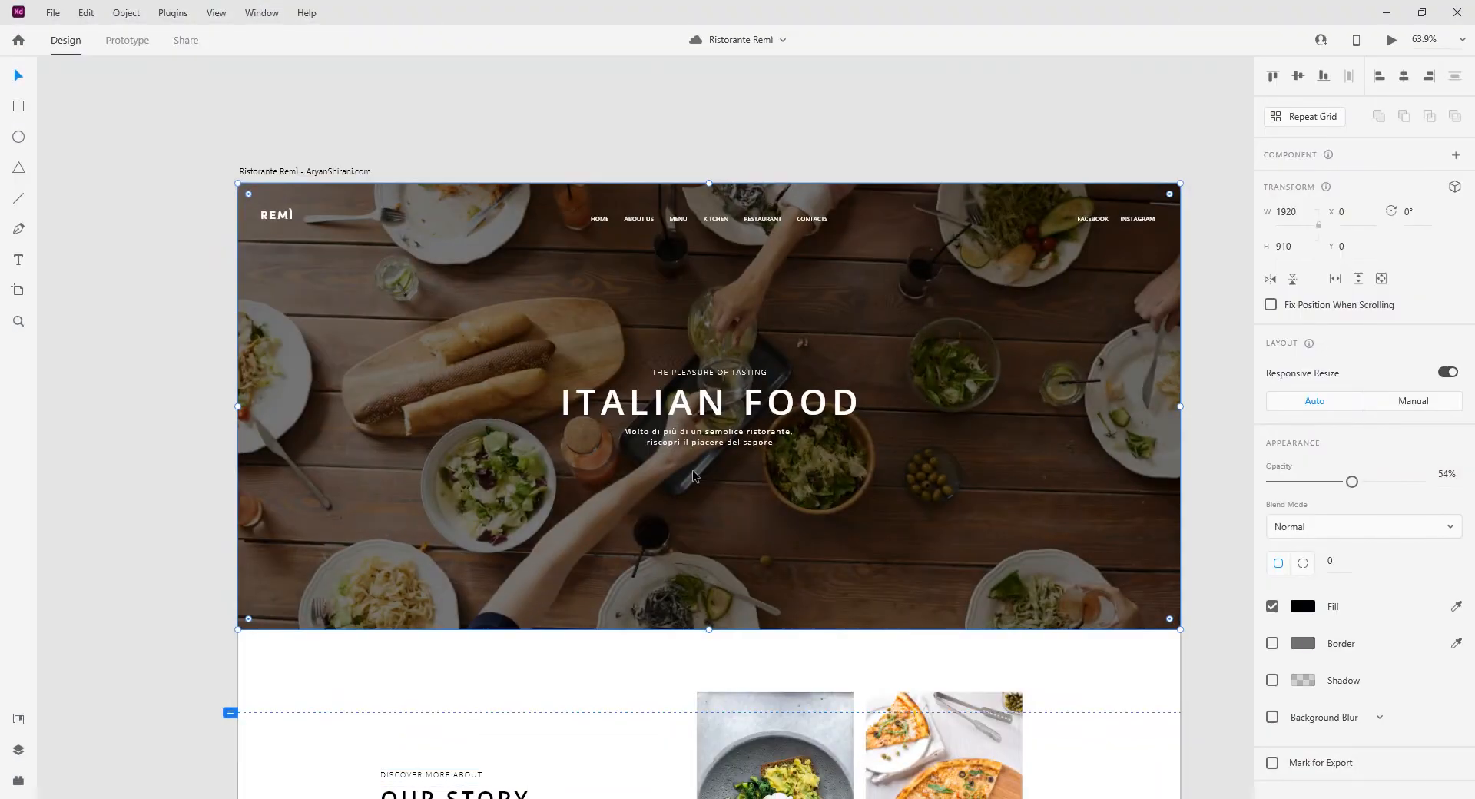
Copy the tagline text from the Adobe XD design.
scroll(720, 416, "up", 7)
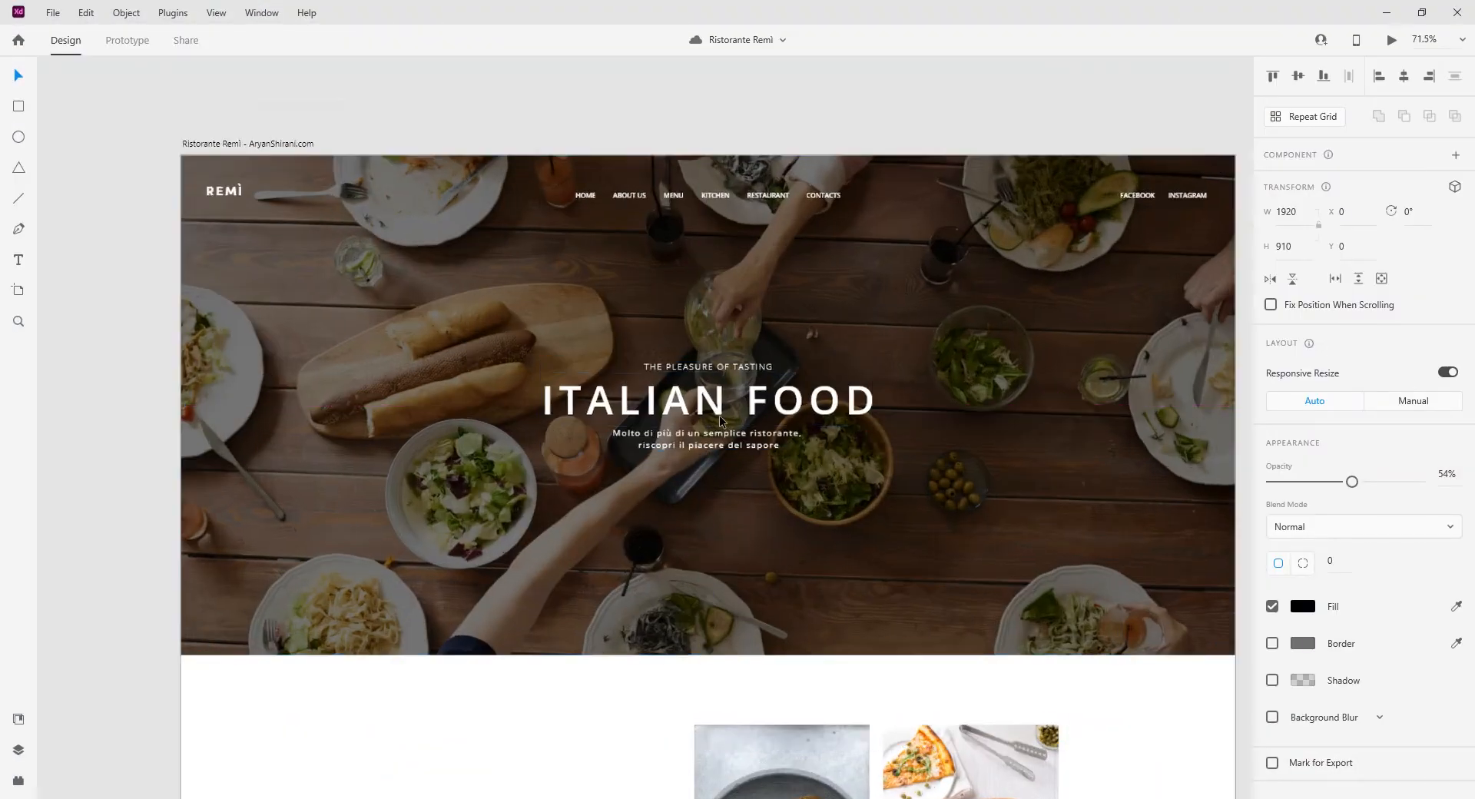
double_click(703, 321)
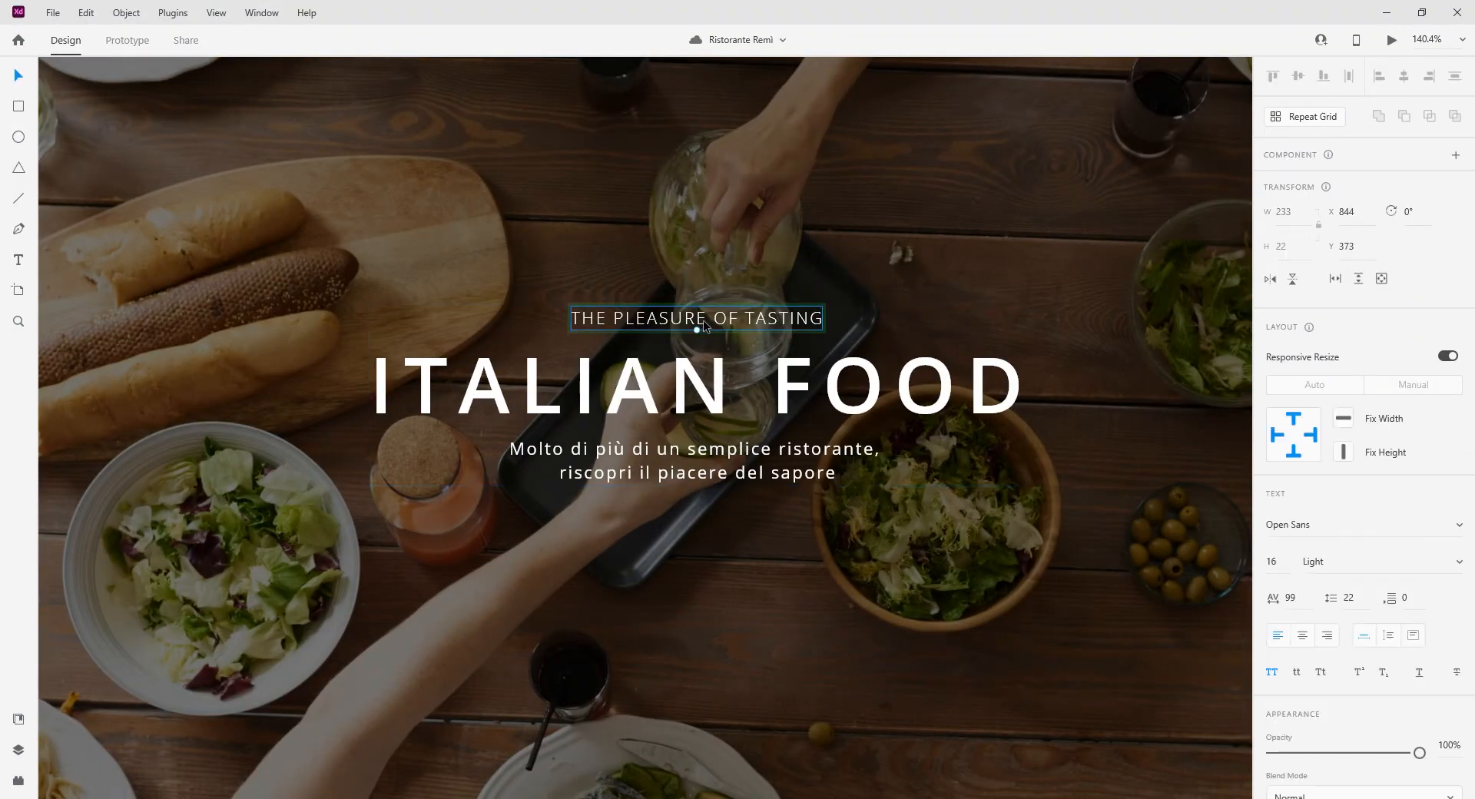
double_click(704, 321)
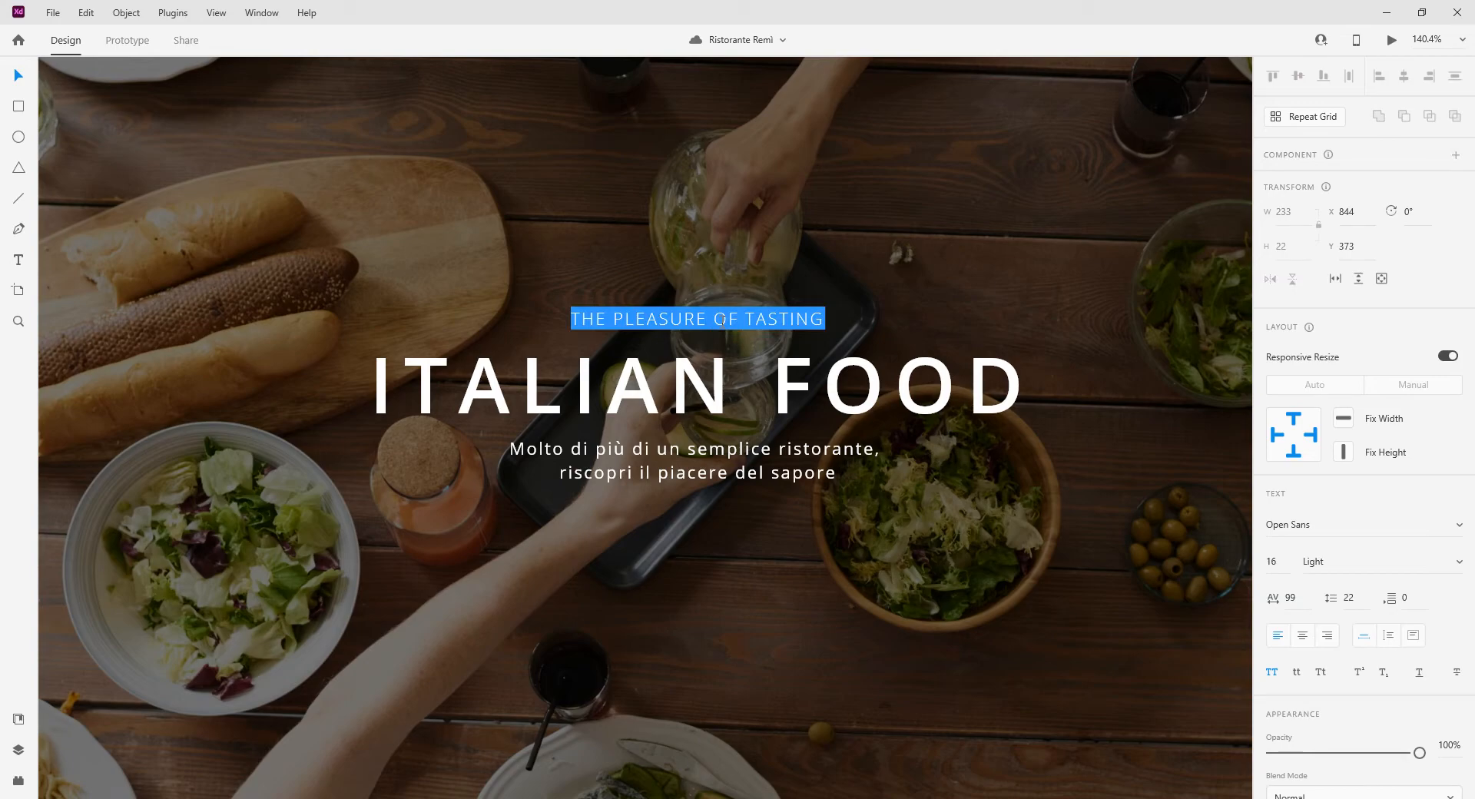
key("Escape")
key("alt+Tab")
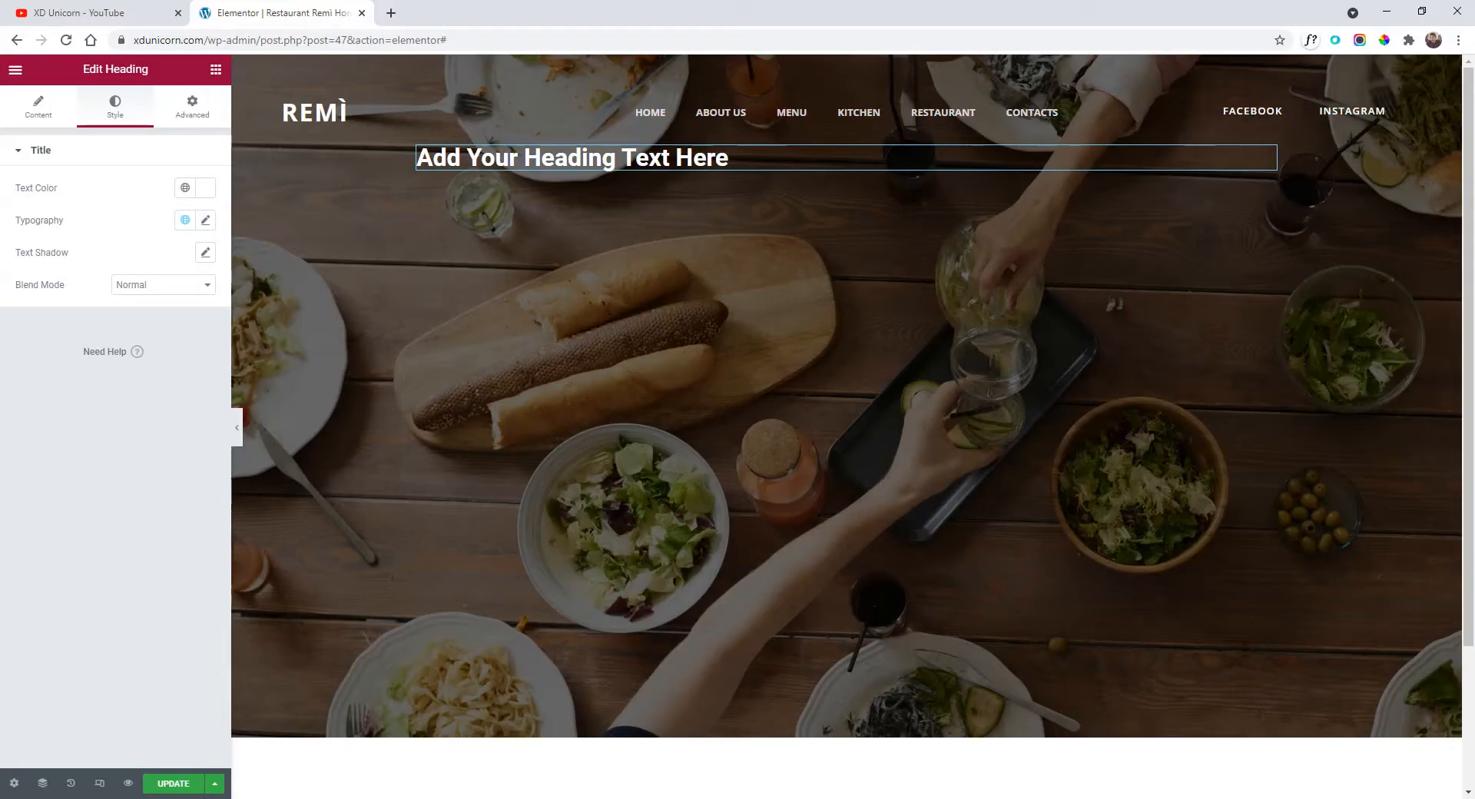
Replace the heading text with the pasted tagline and set its font to Open Sans.
double_click(659, 159)
triple_click(659, 159)
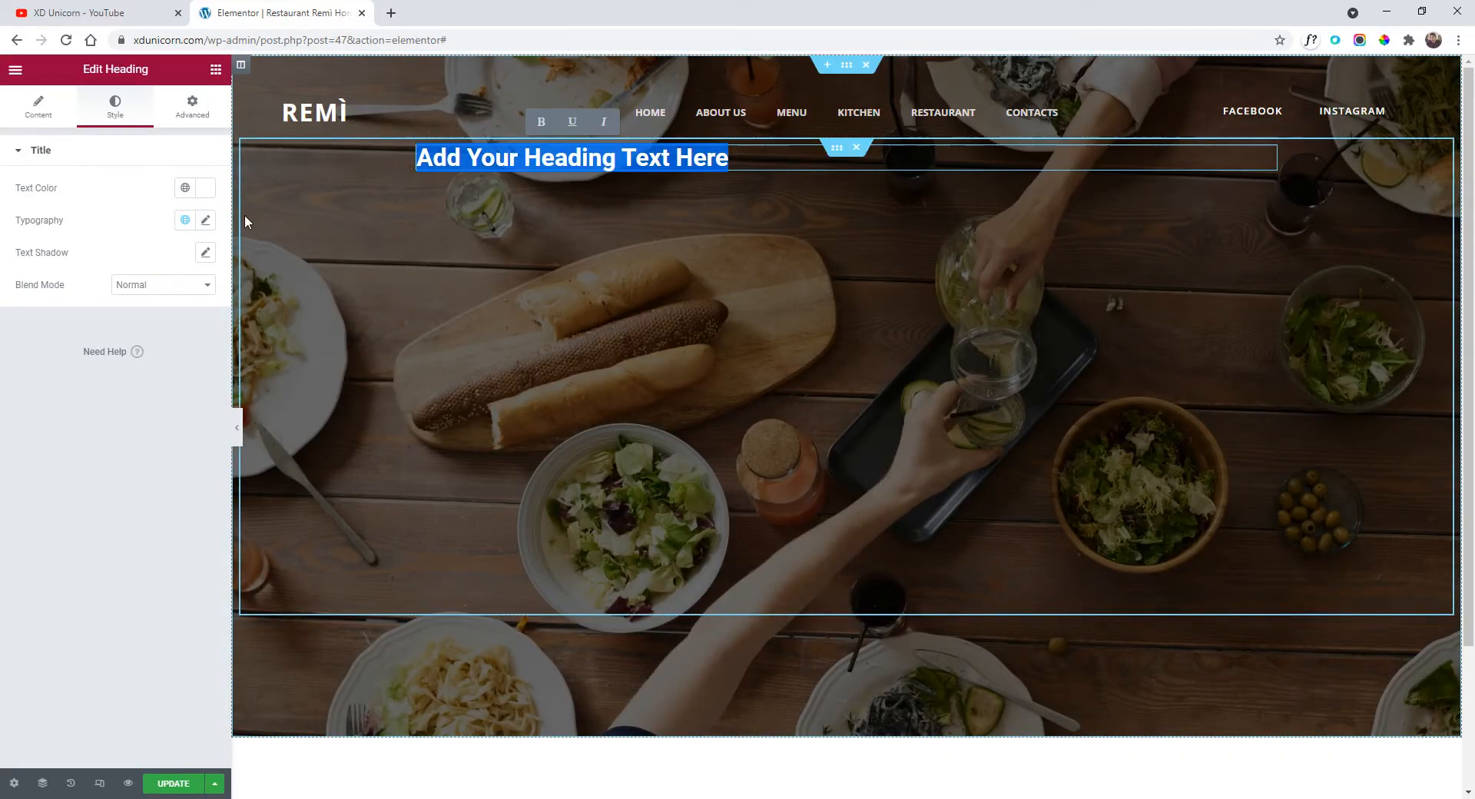
type("the pleasure of tasting")
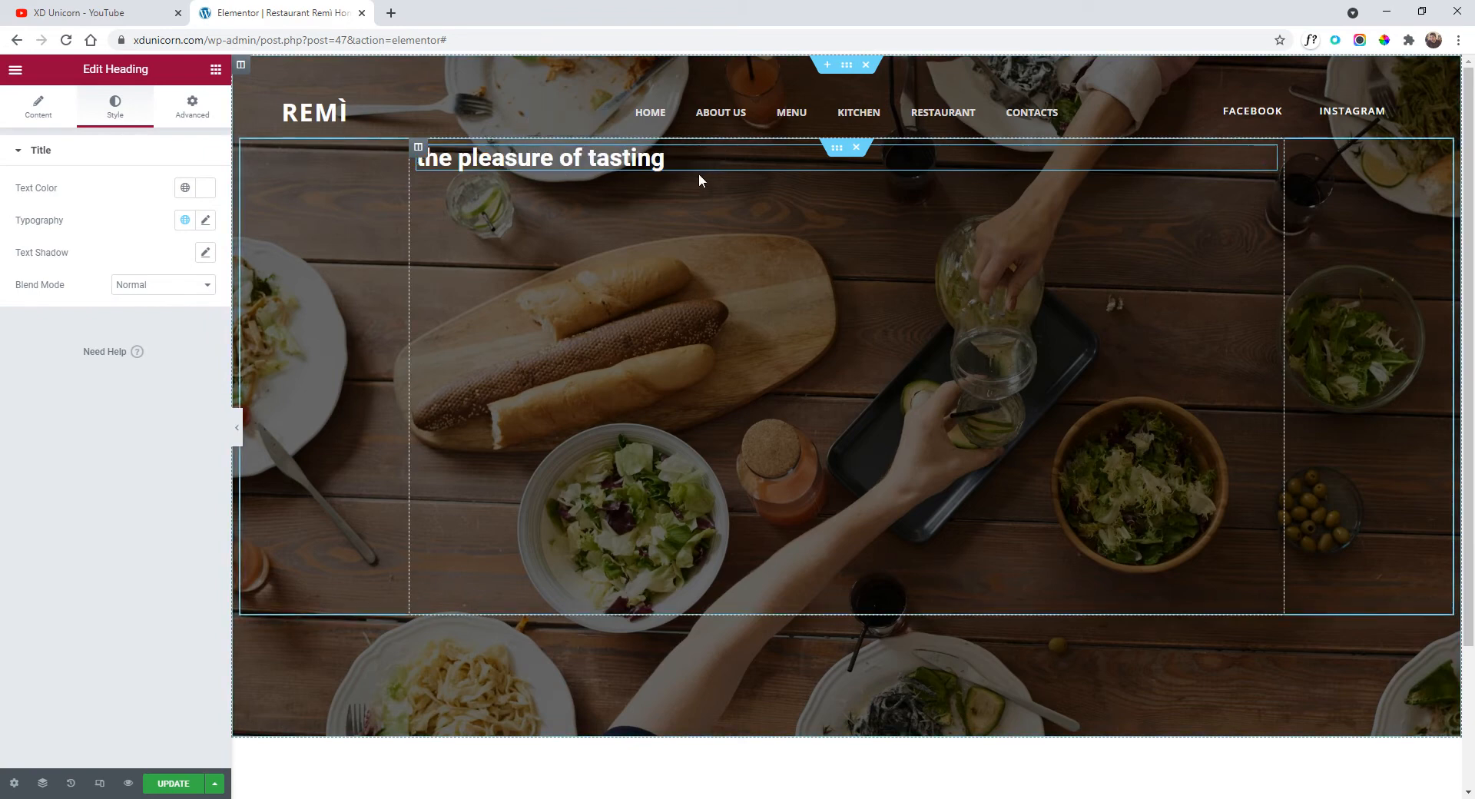
left_click(206, 222)
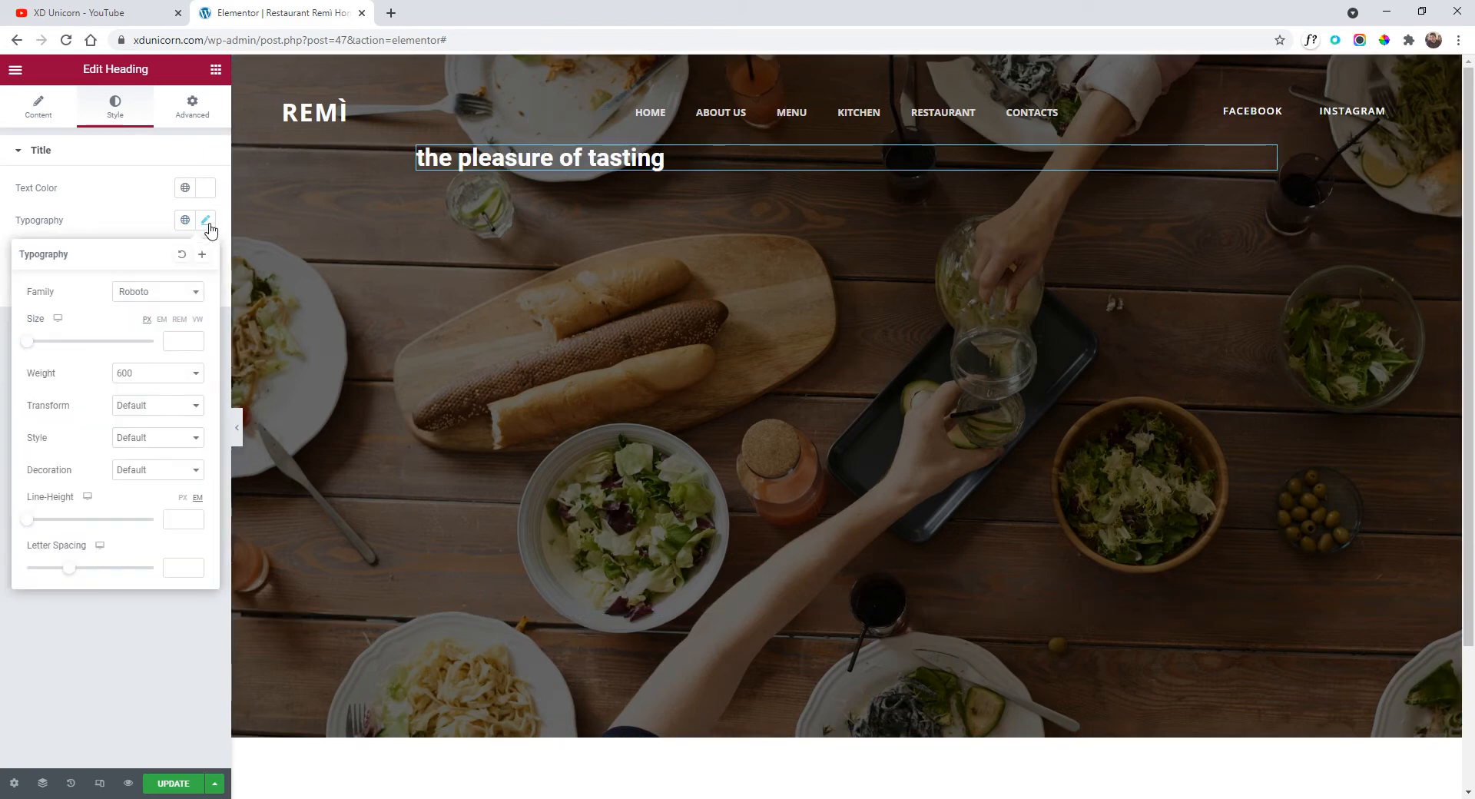
left_click(175, 295)
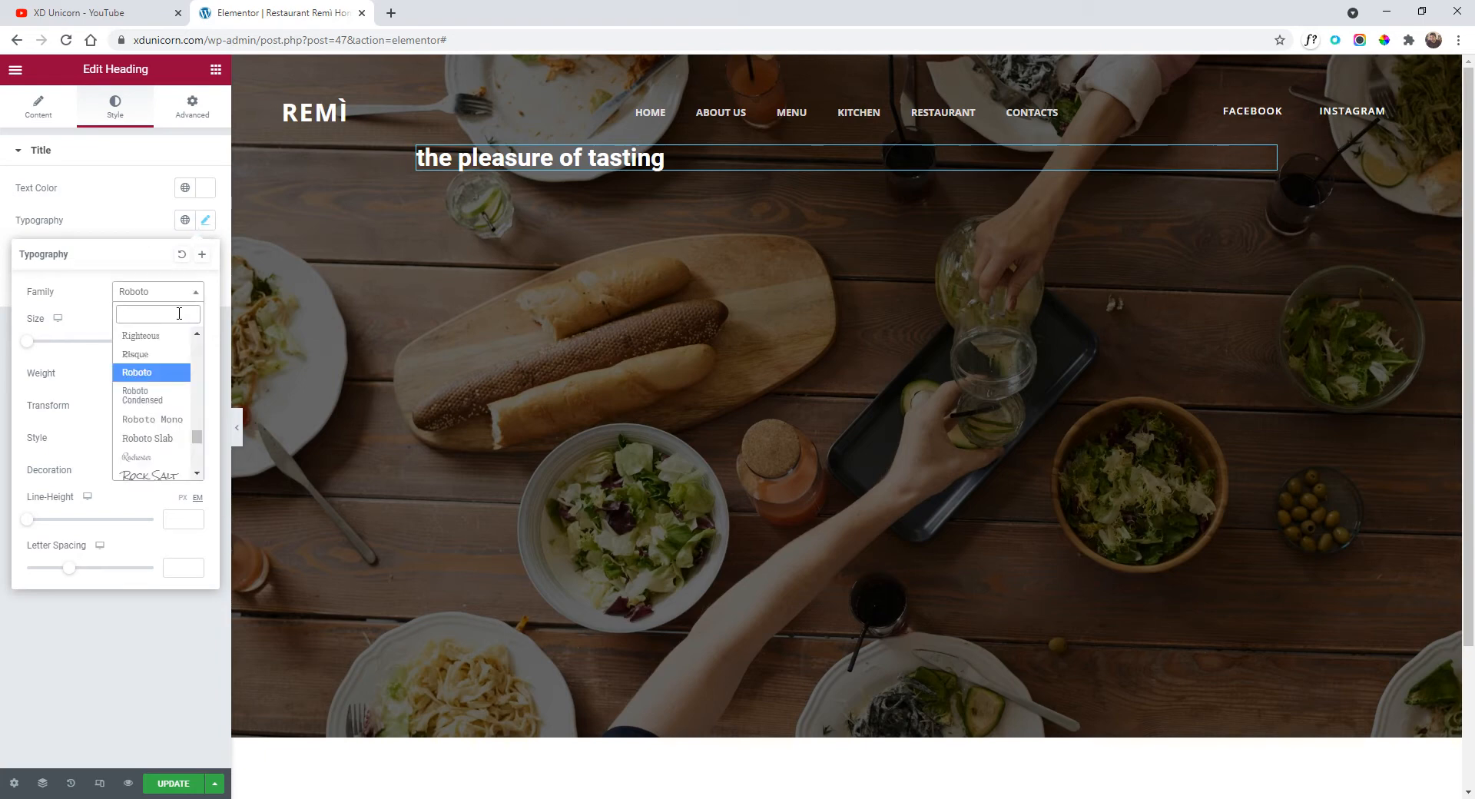
type("opens")
key("BackSpace")
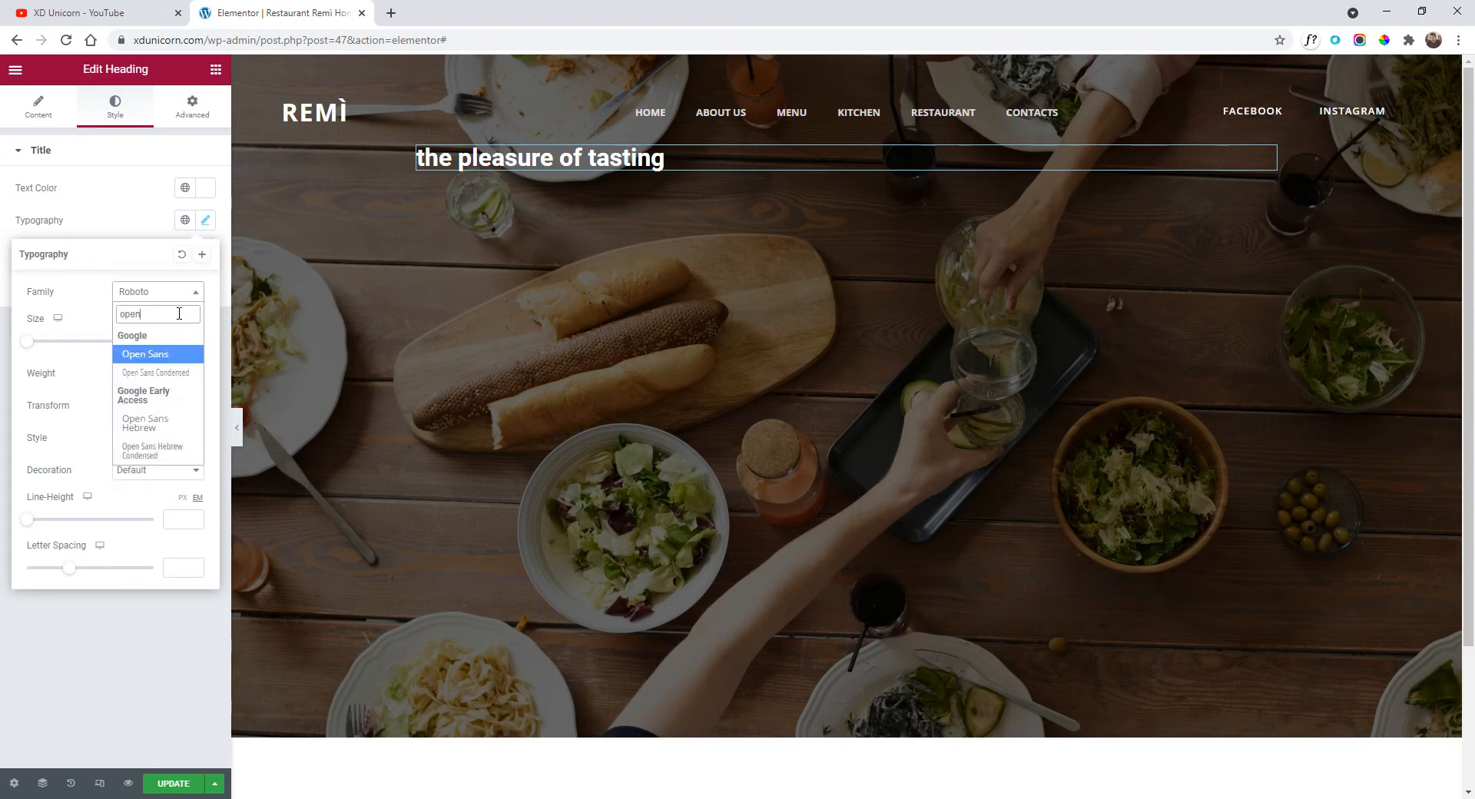
left_click(181, 355)
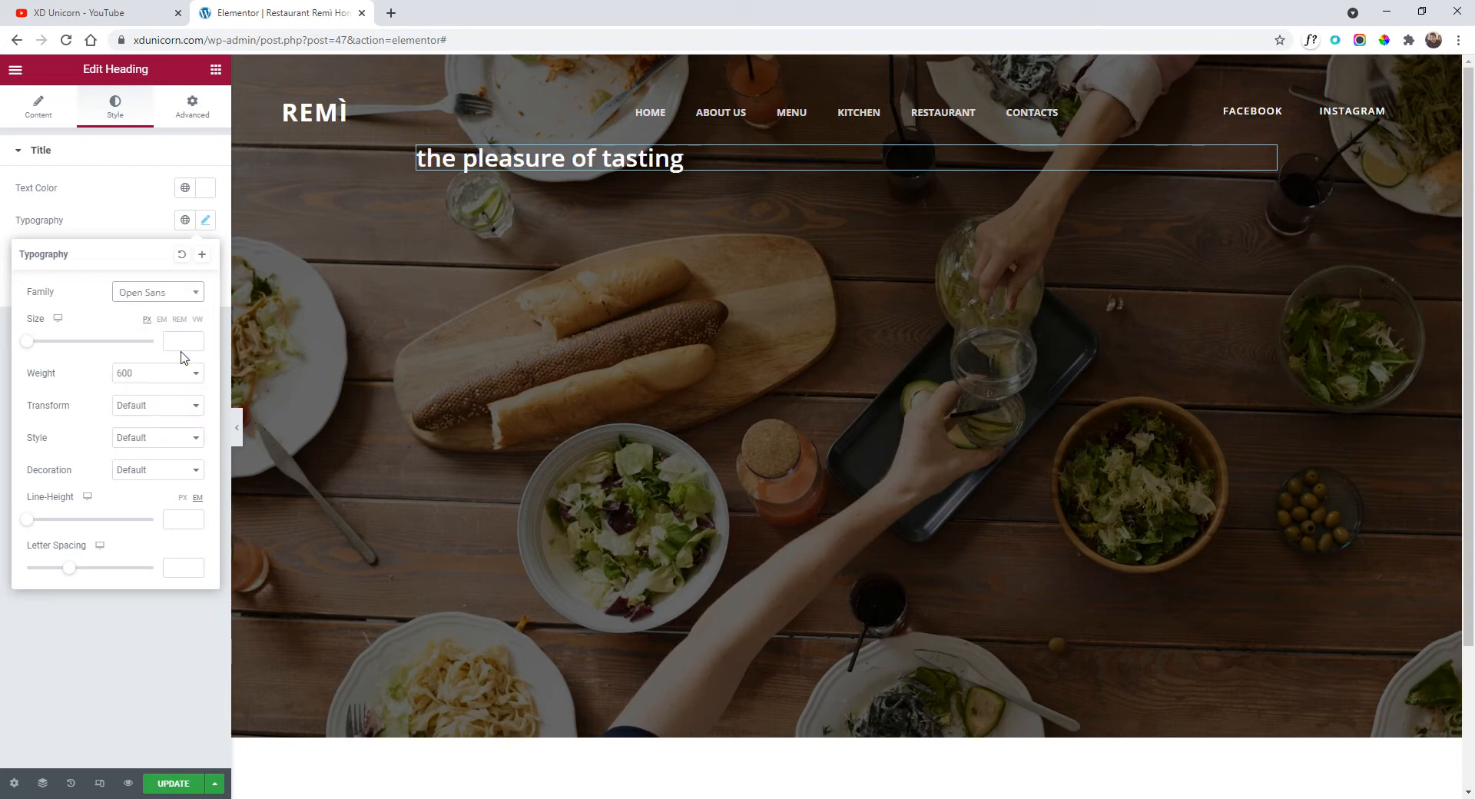
Make the heading uppercase at 0.9 rem with weight 400.
left_click(149, 406)
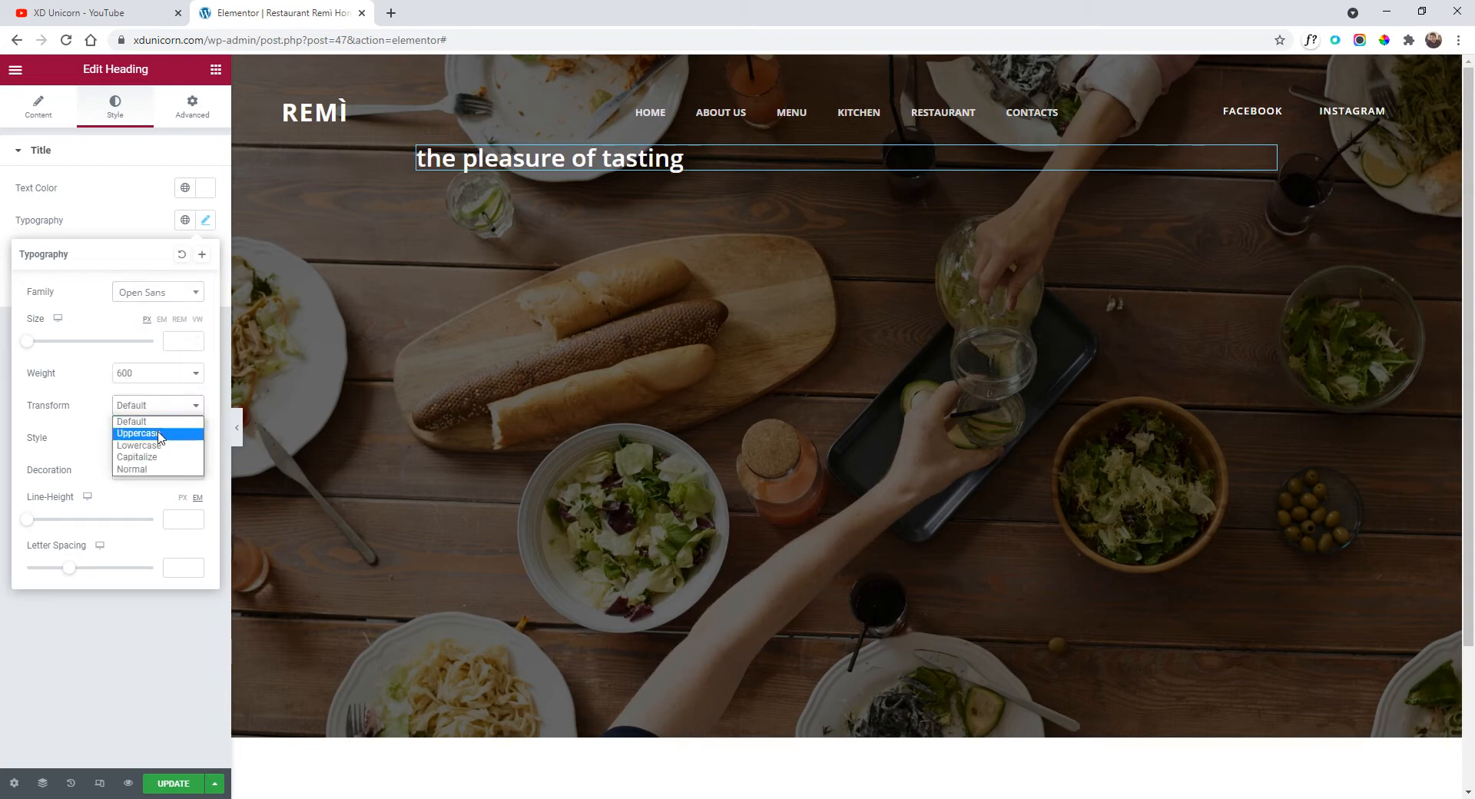
left_click(159, 436)
left_click(179, 319)
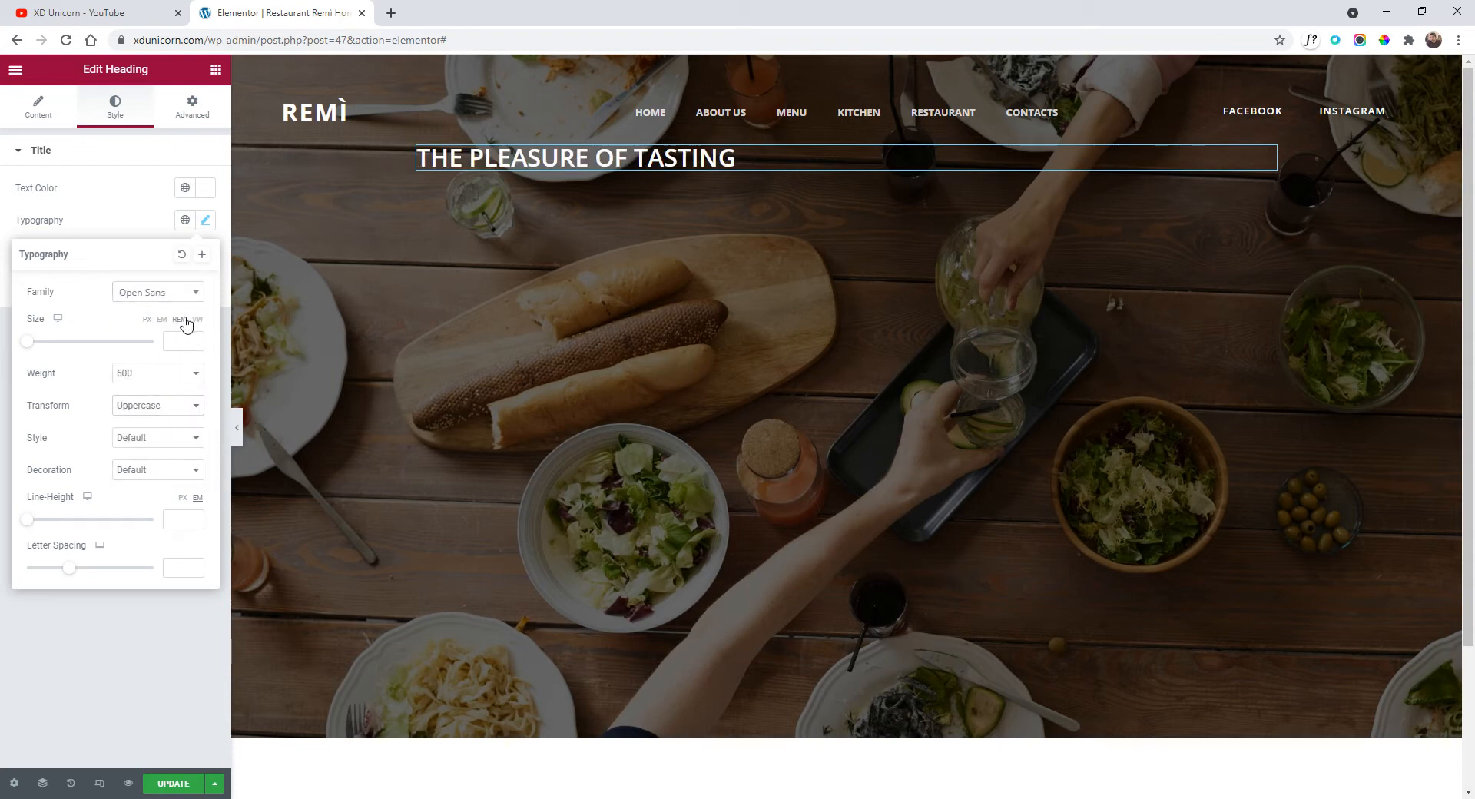
left_click(194, 341)
left_click(193, 341)
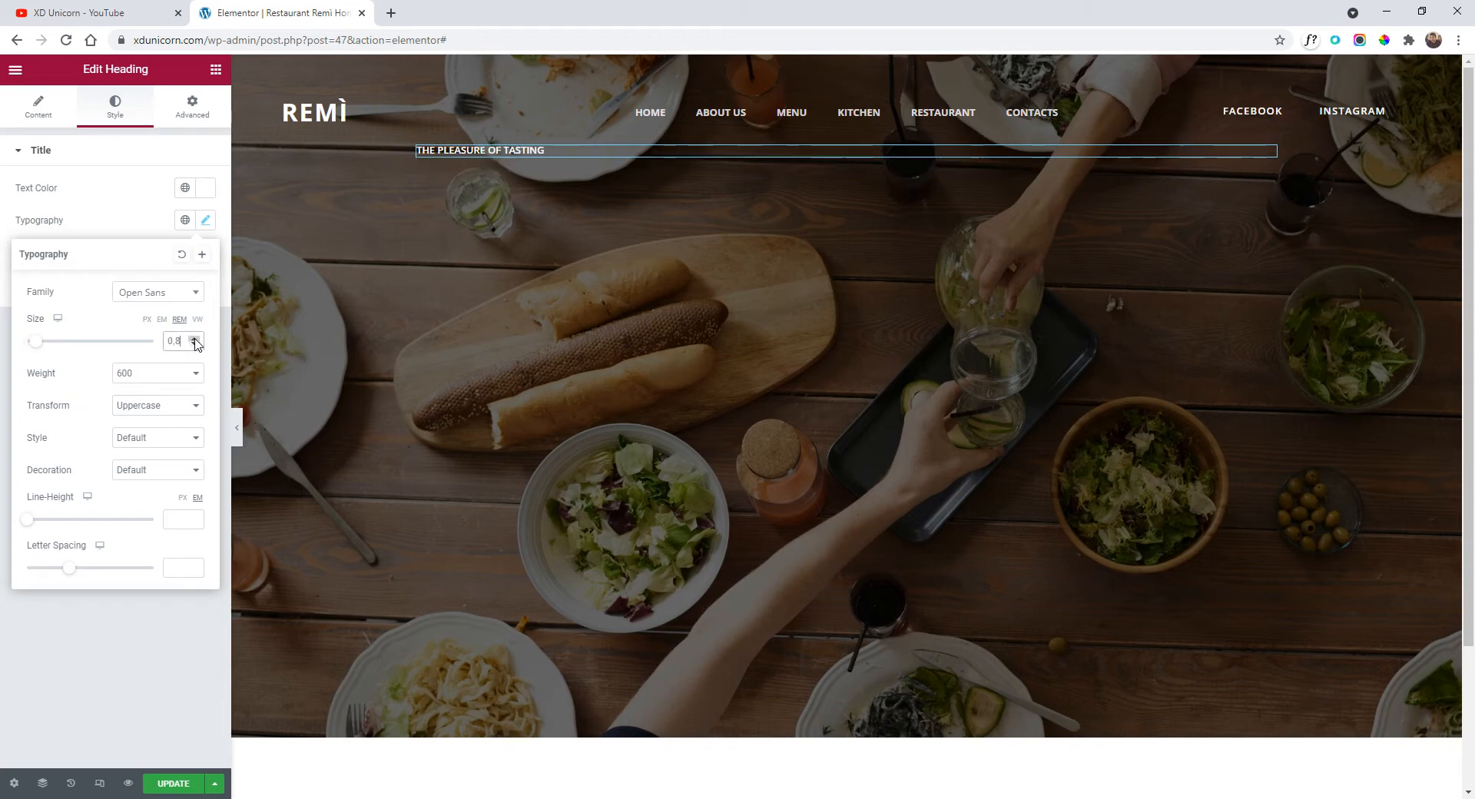
left_click(194, 342)
left_click(148, 374)
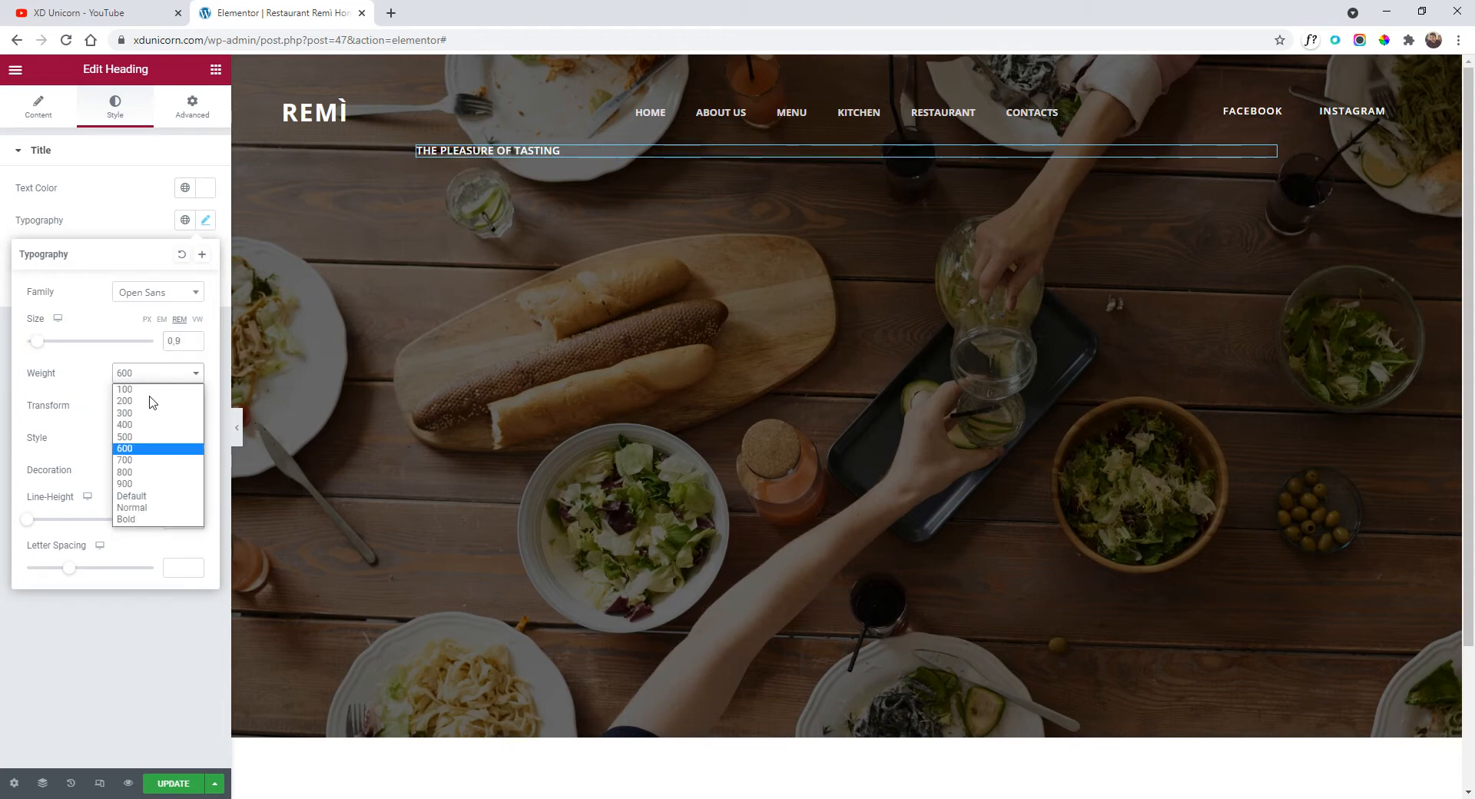
left_click(156, 432)
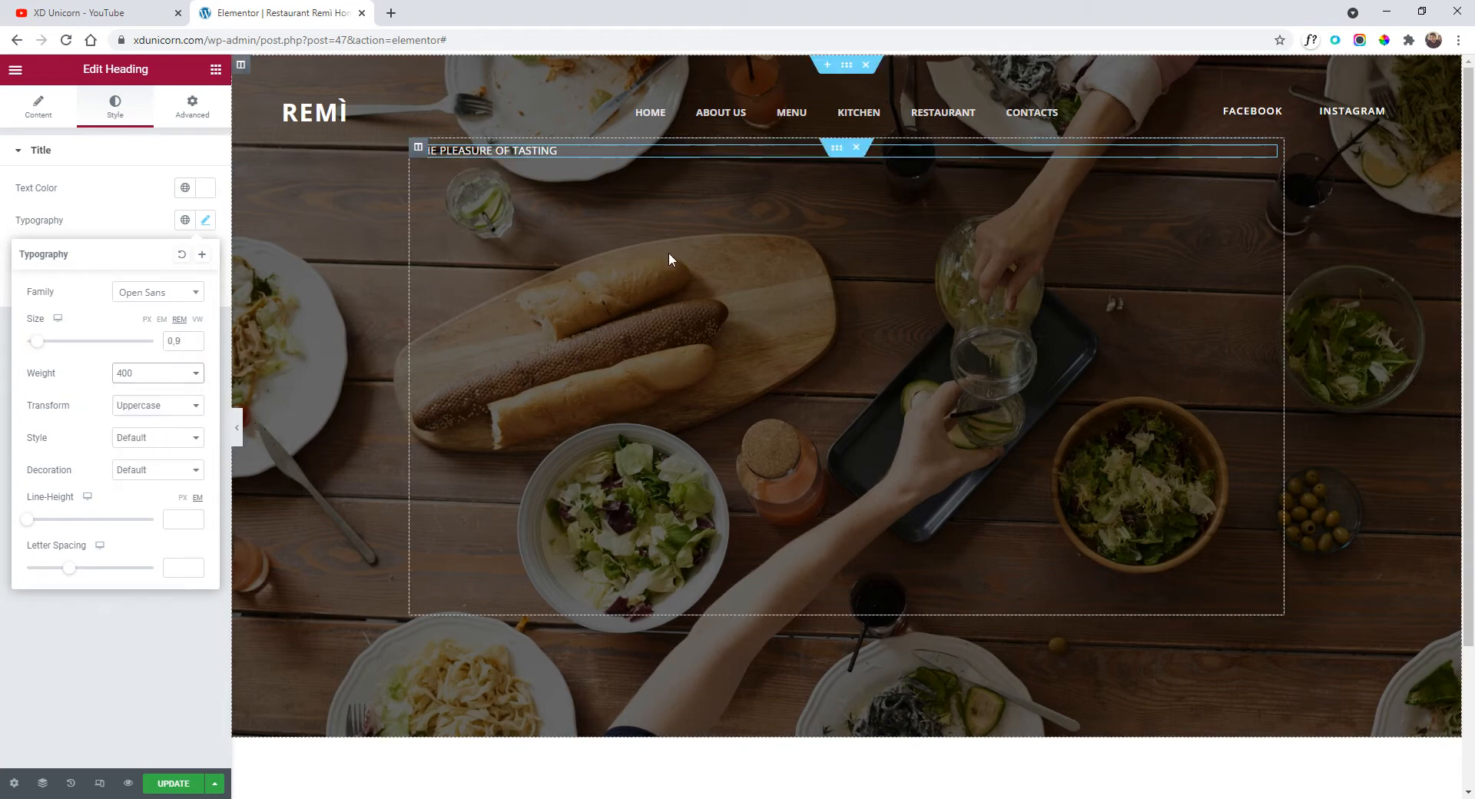
left_click(140, 203)
Centre-align 'the pleasure of tasting' heading.
left_click(48, 117)
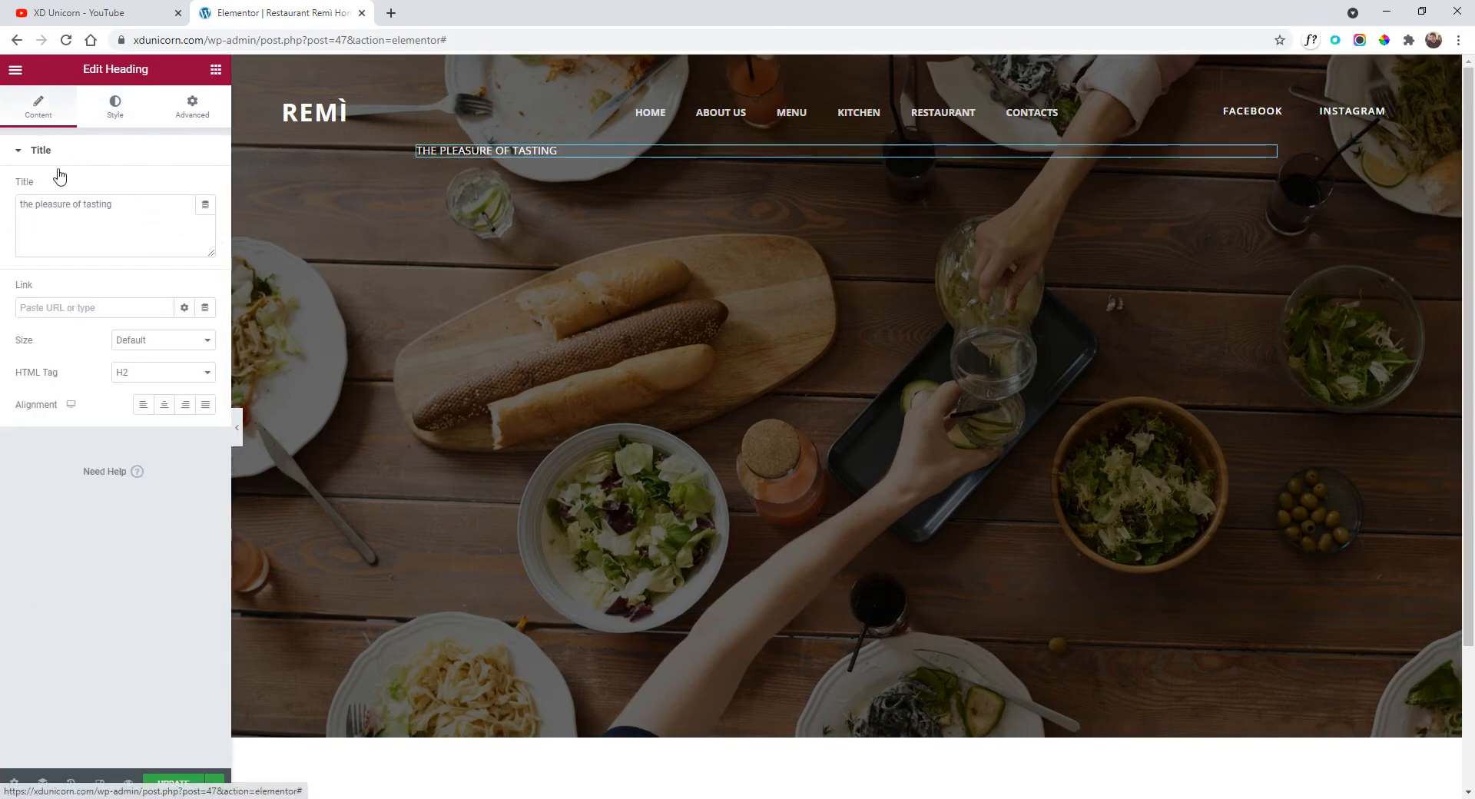
left_click(164, 407)
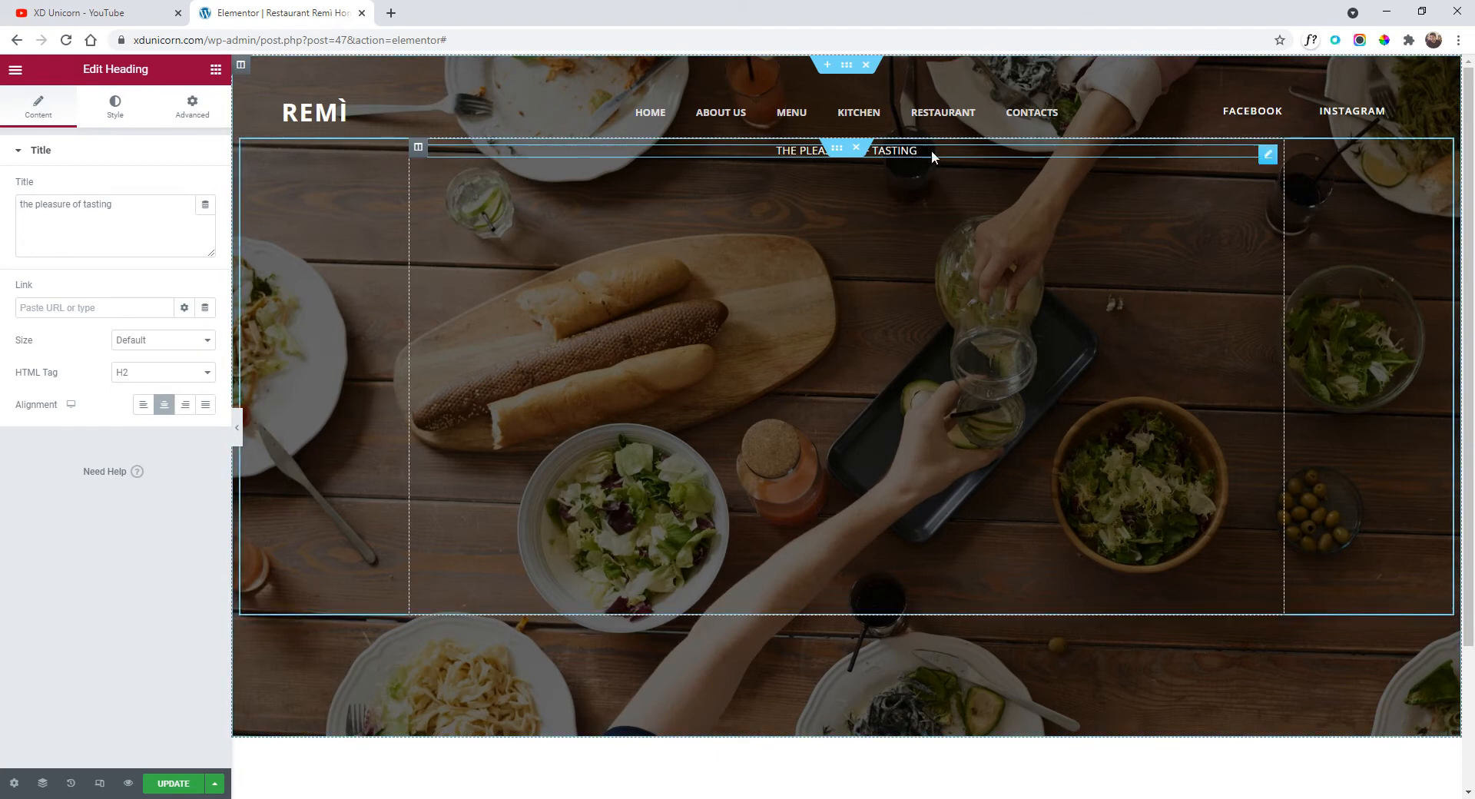
left_click(16, 70)
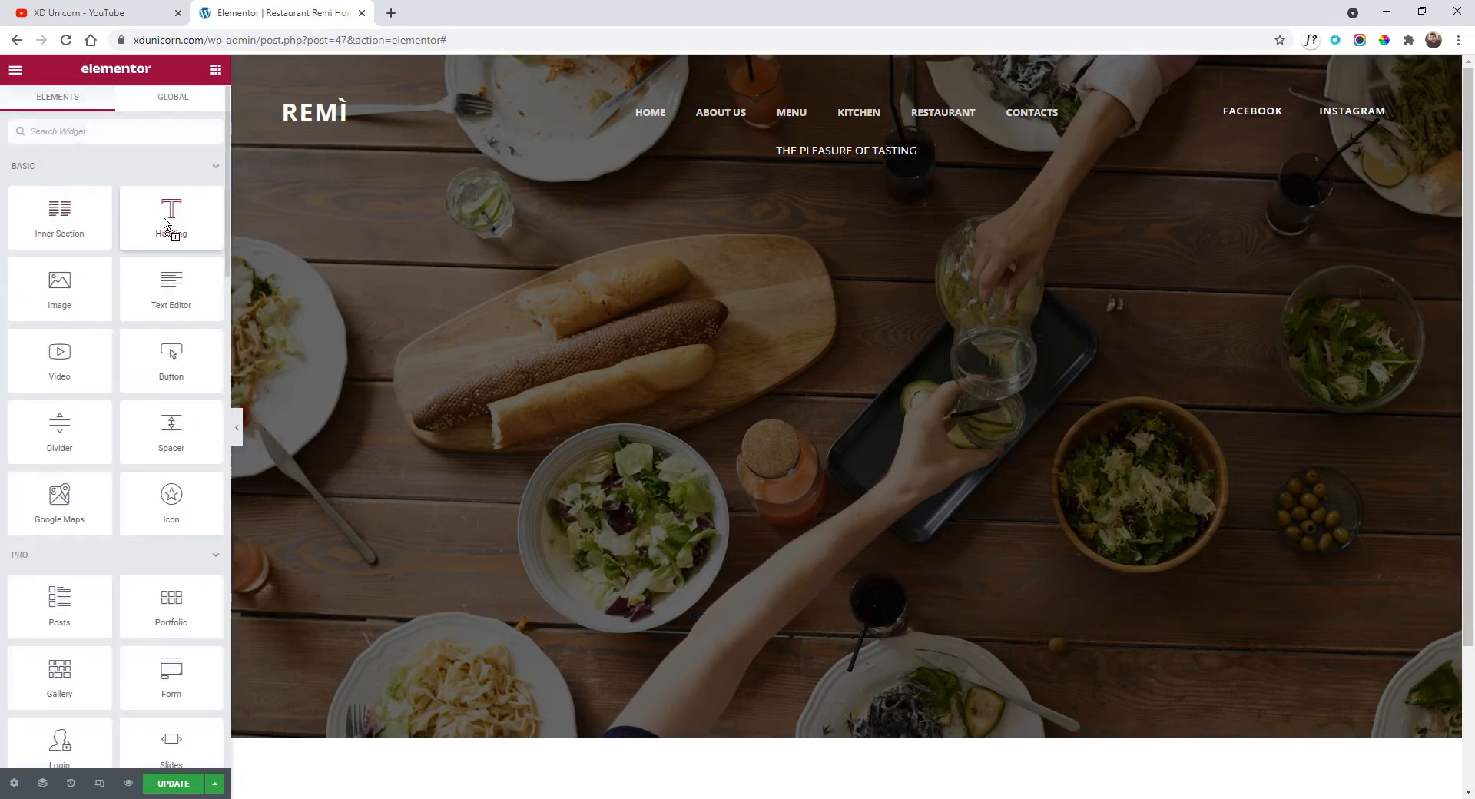
Add a Heading widget below 'The pleasure of tasting' titled 'italian food'.
left_click_drag(165, 216, 687, 206)
triple_click(798, 189)
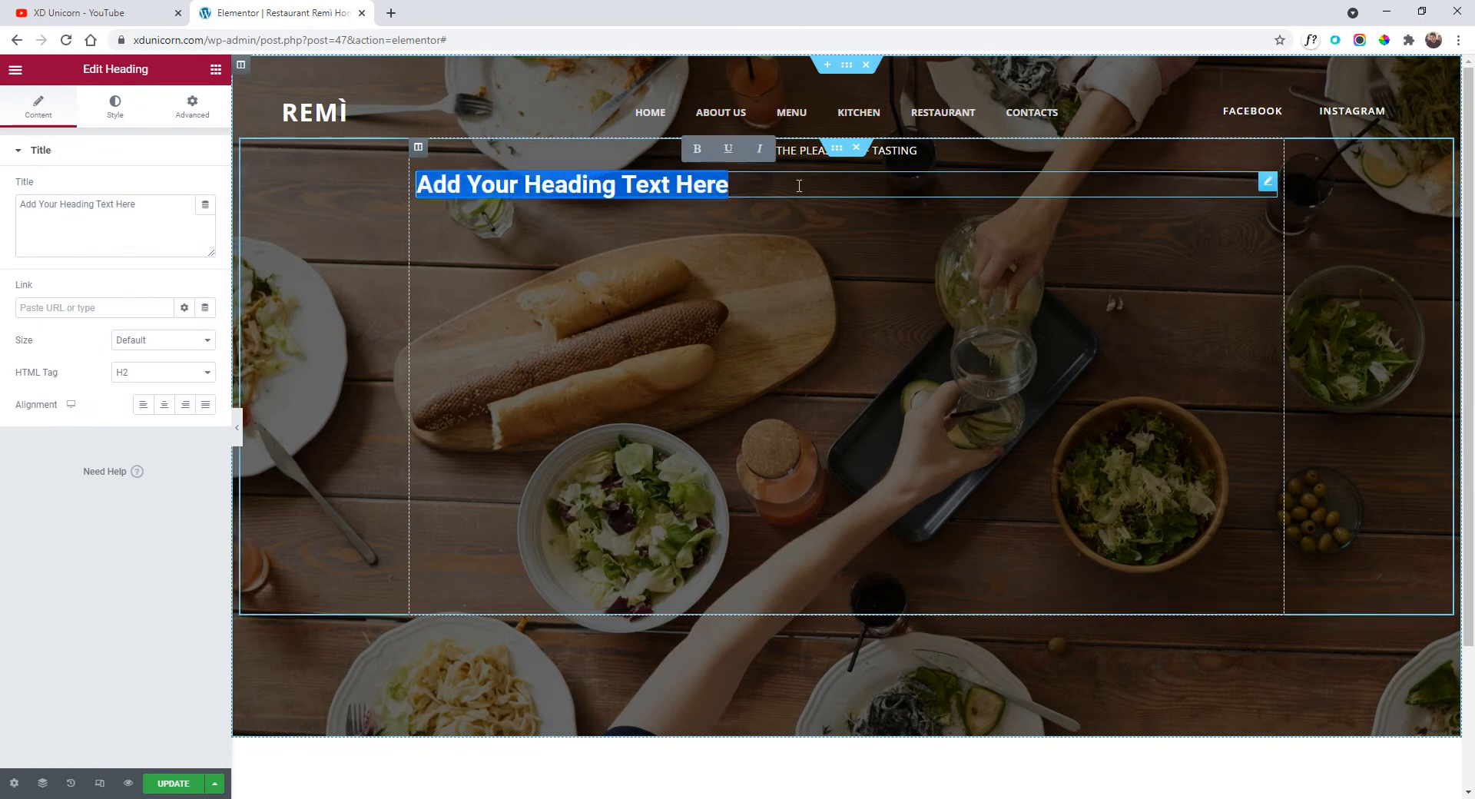
left_click(374, 184)
triple_click(173, 205)
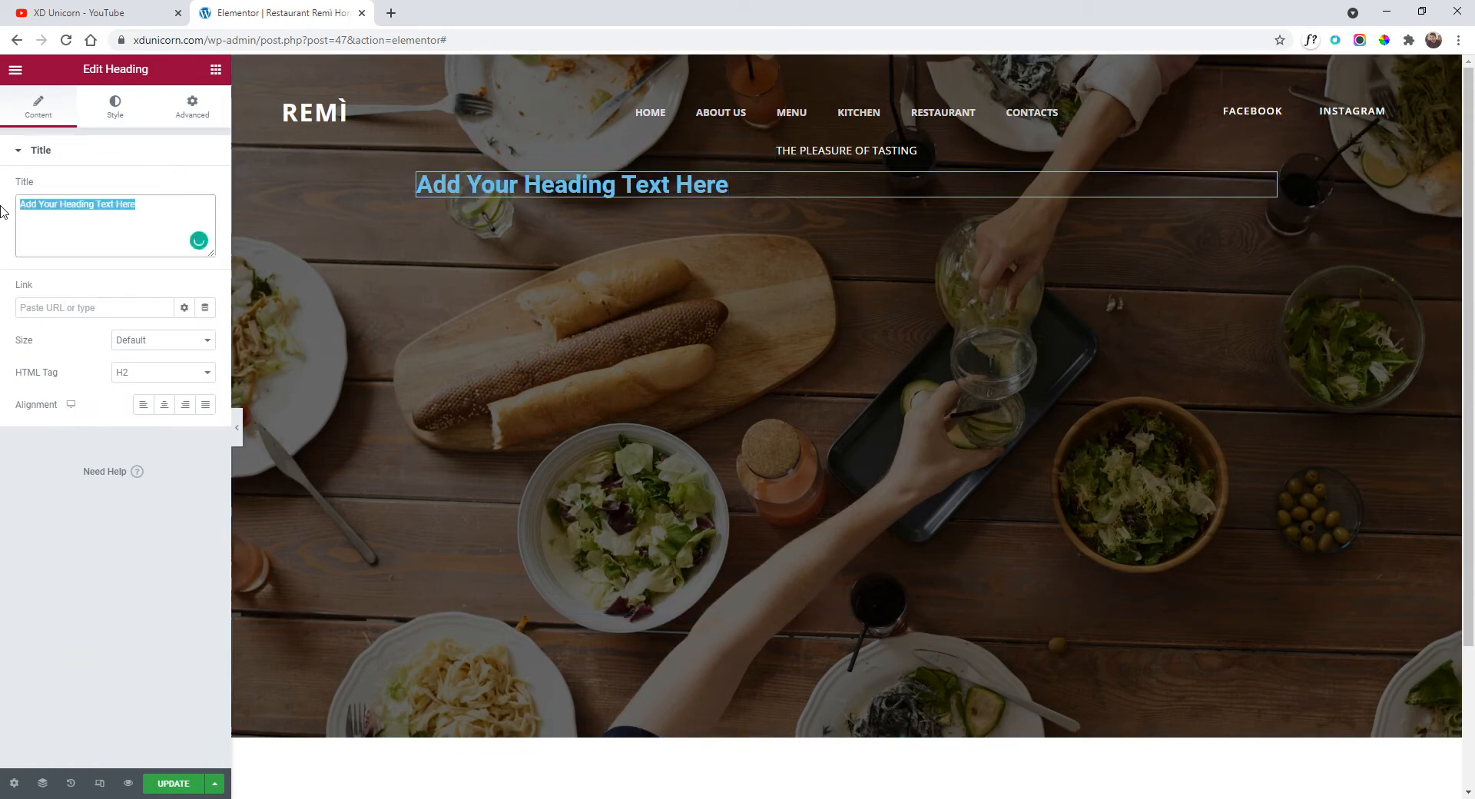
type("italian food")
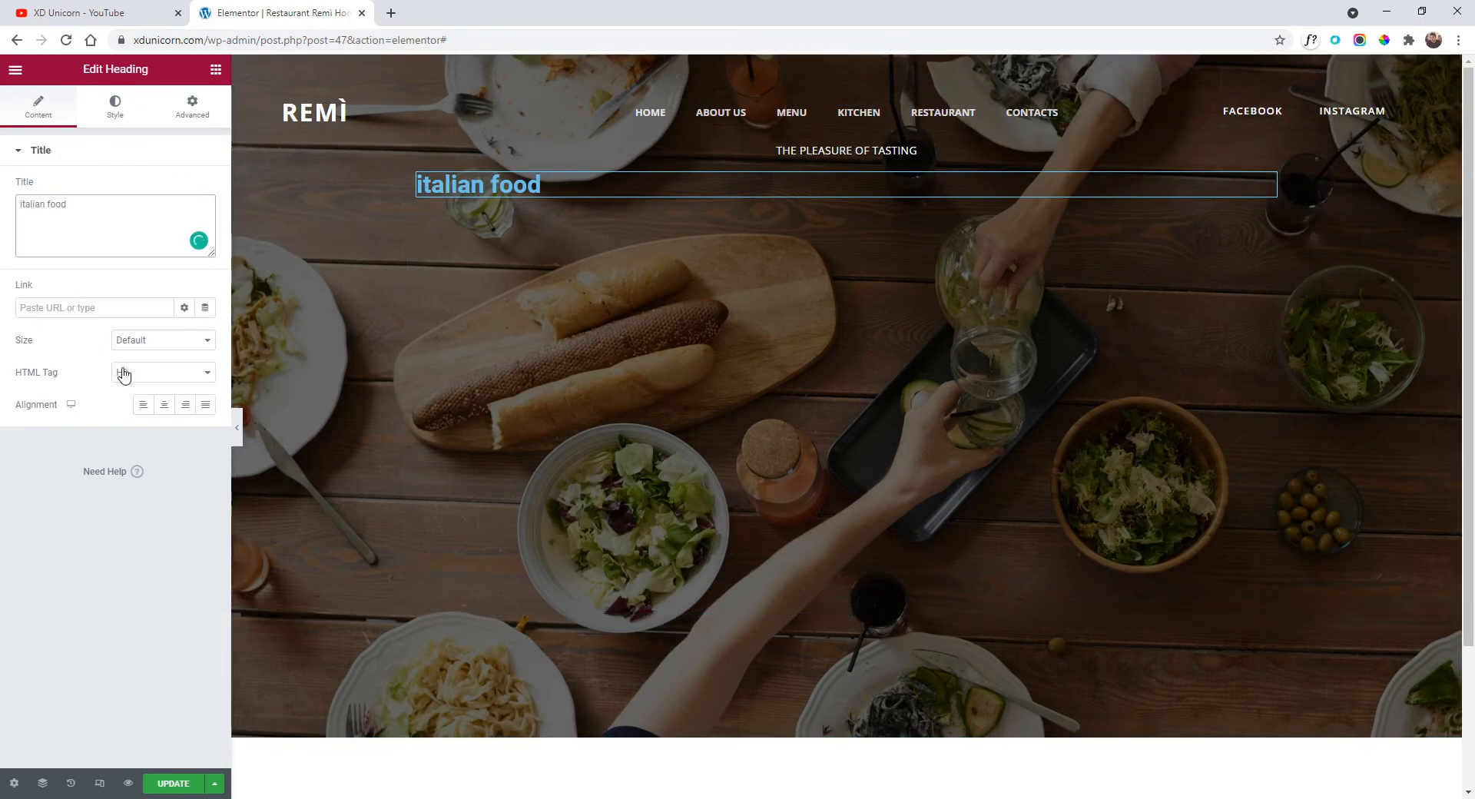
Make the new heading's text colour white.
left_click(115, 108)
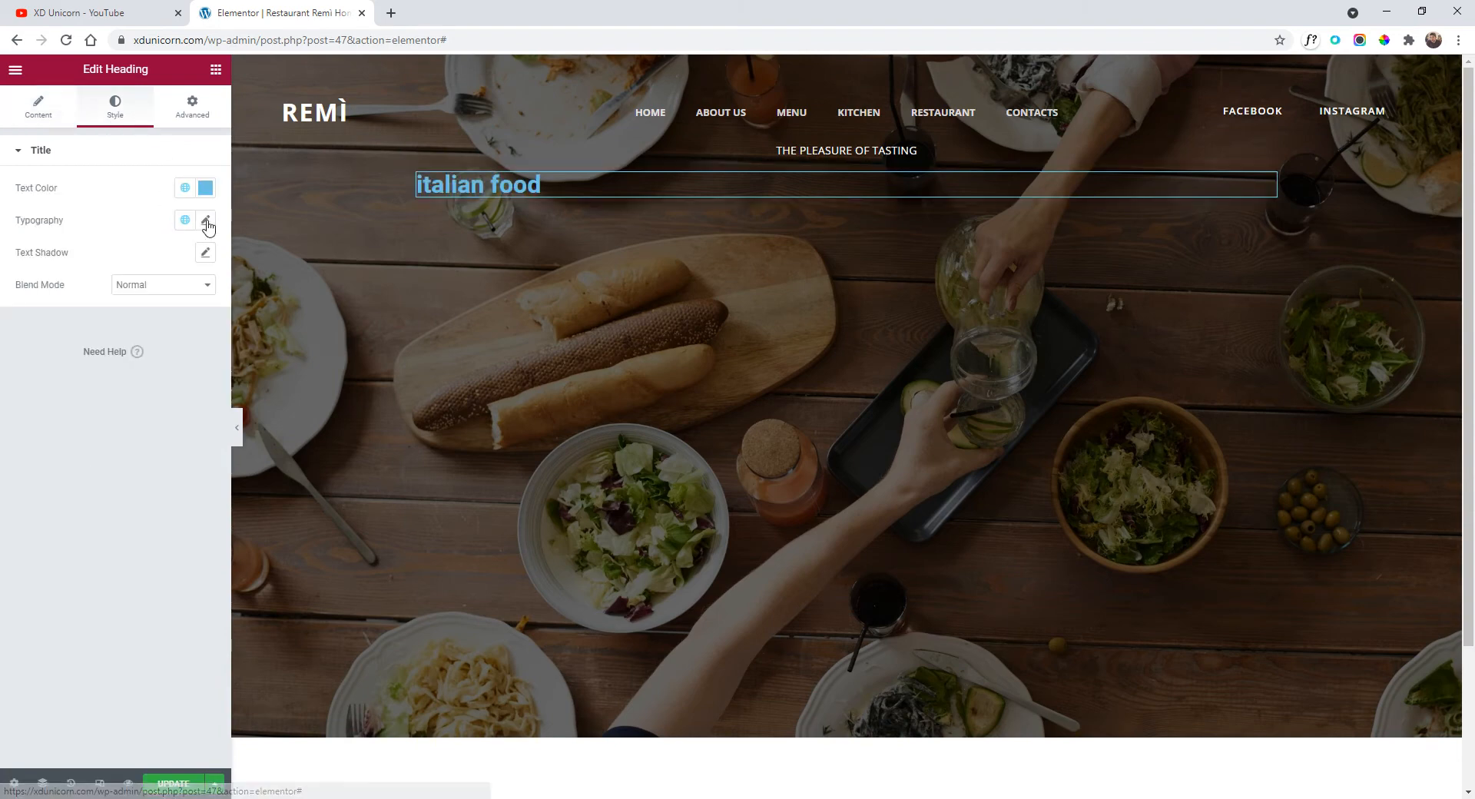
left_click(207, 193)
left_click_drag(172, 301, 3, 181)
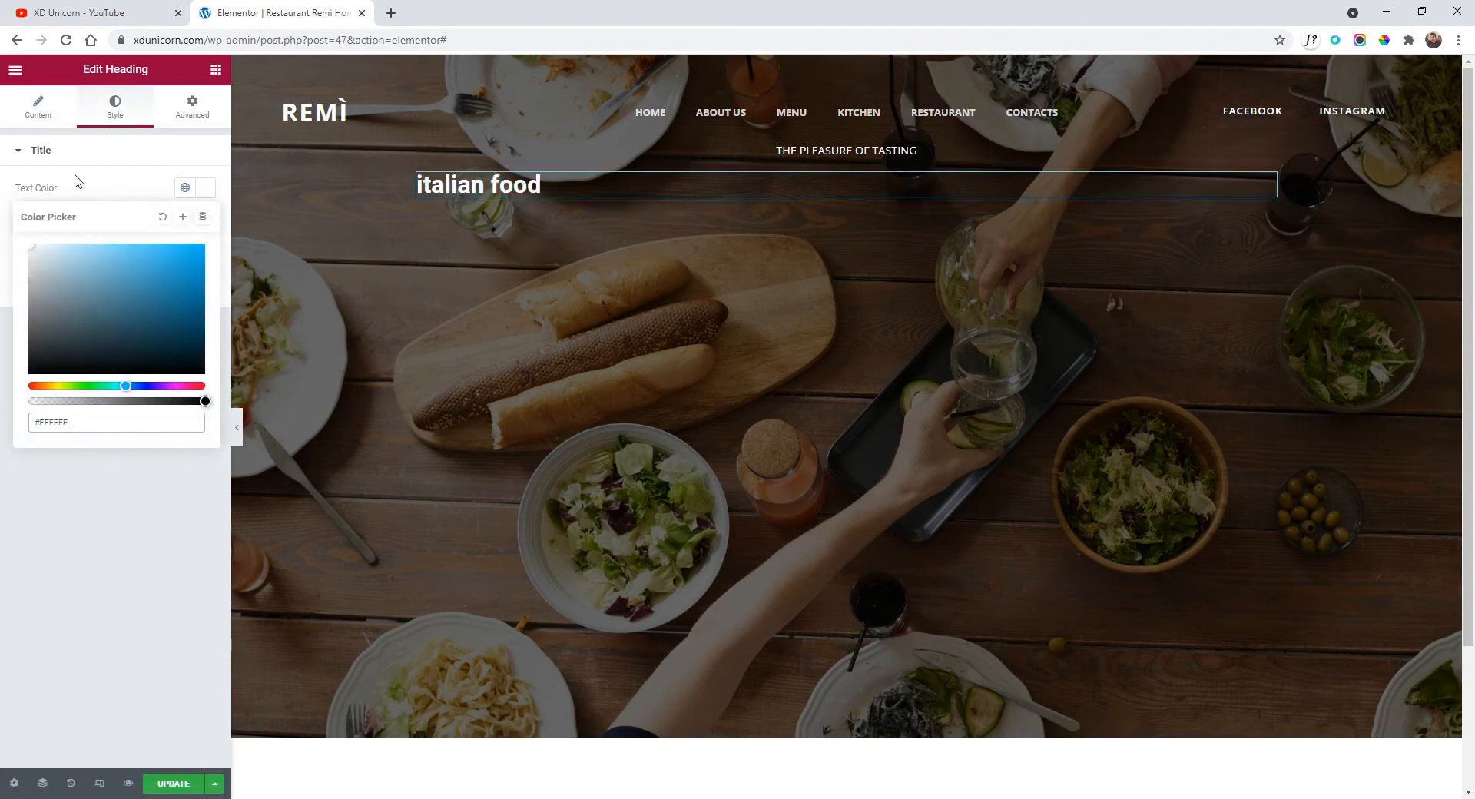
left_click(80, 160)
Switch the heading's typography size to REM units and enlarge it.
left_click(121, 157)
left_click(208, 221)
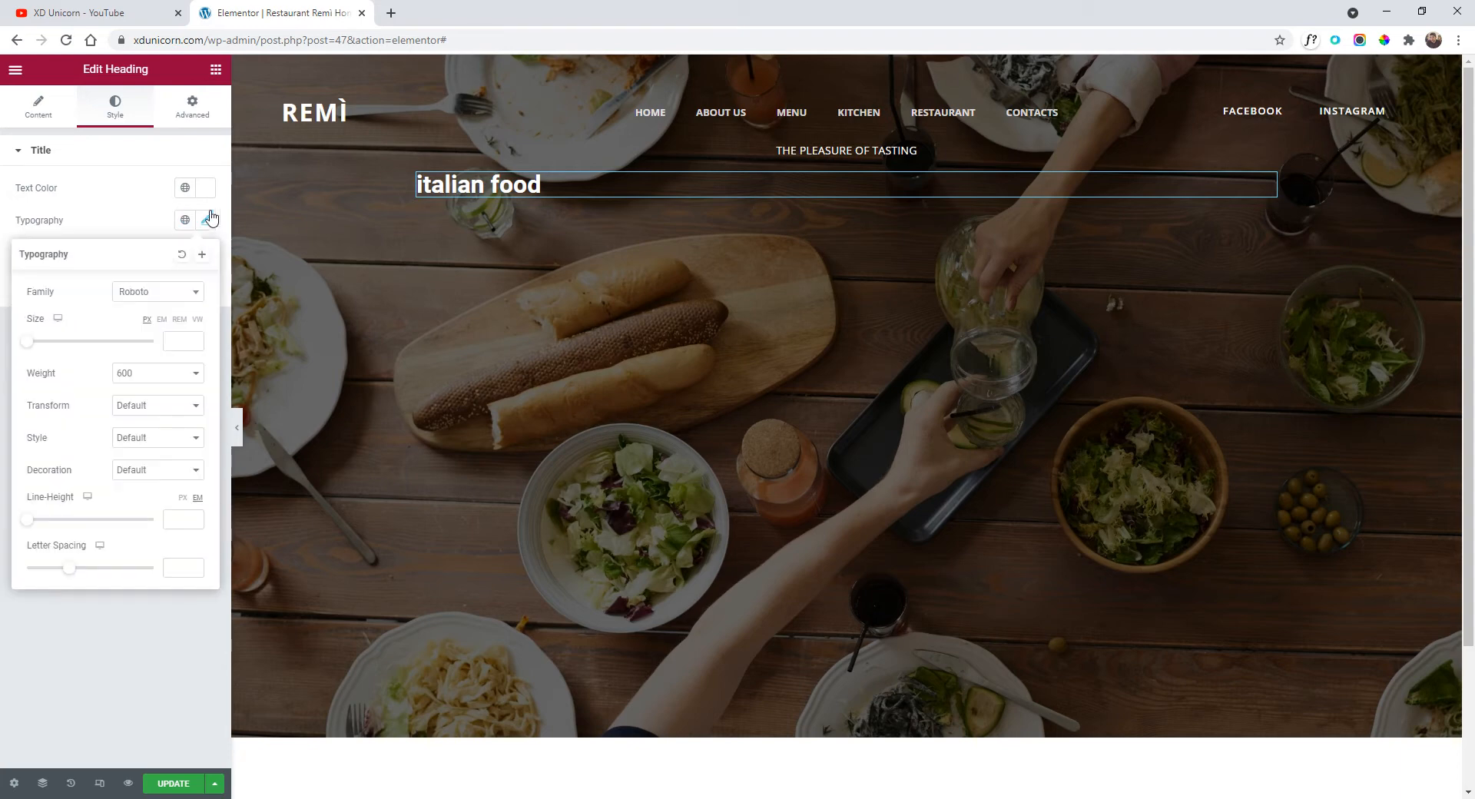
left_click(177, 320)
left_click_drag(29, 347, 80, 364)
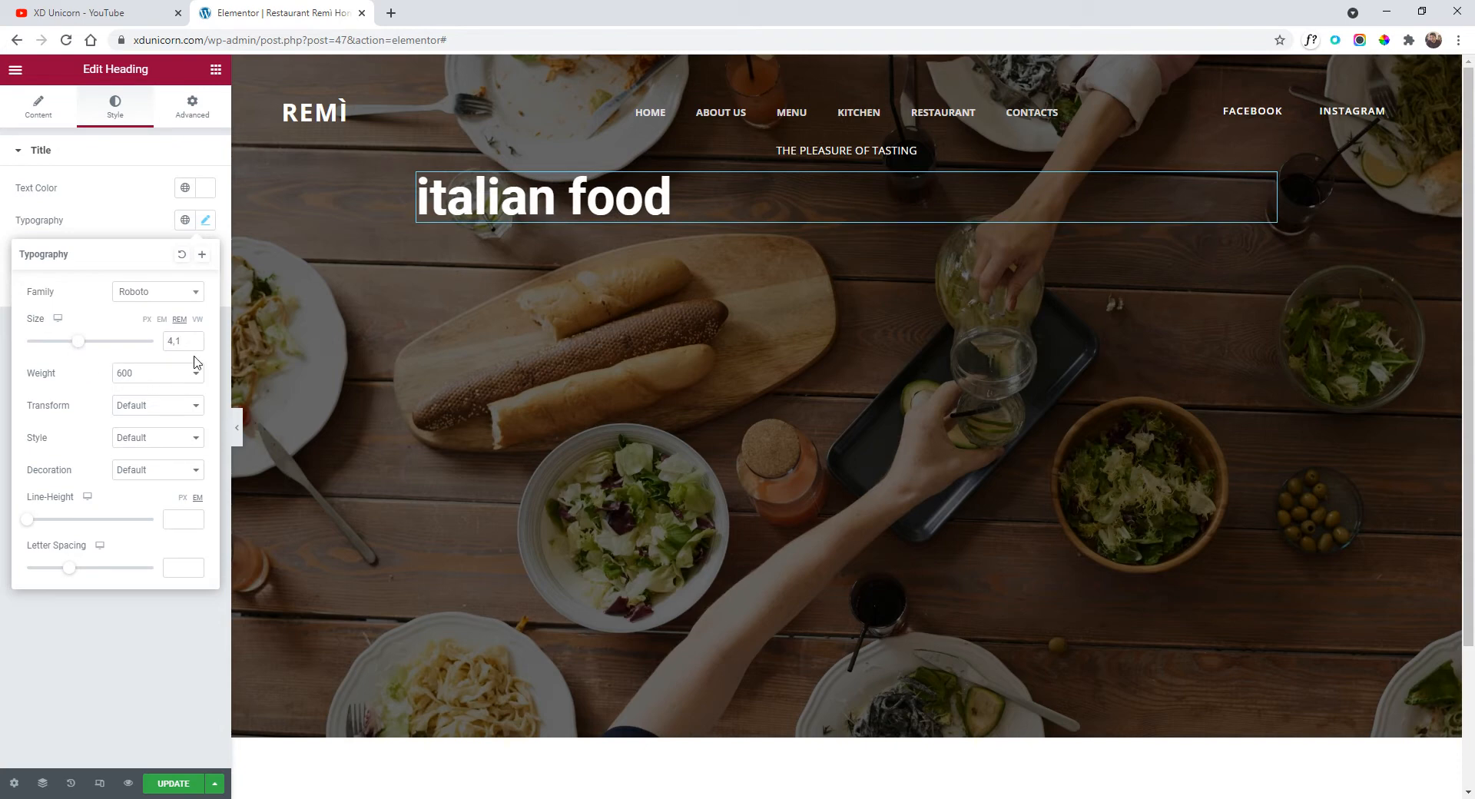
Set the heading to Open Sans, weight 600, uppercase, and centre-align it.
left_click(139, 296)
type("open")
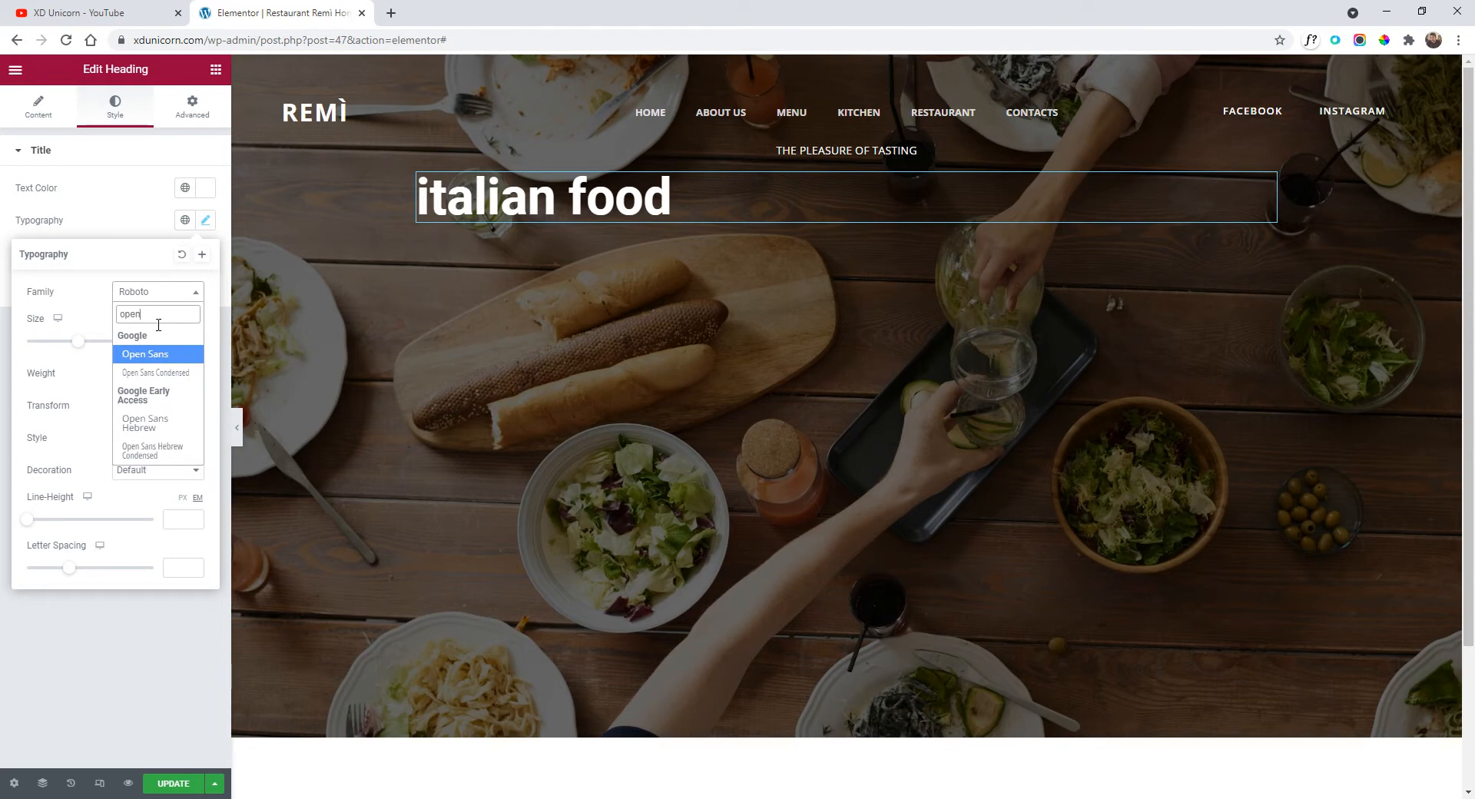
left_click(168, 357)
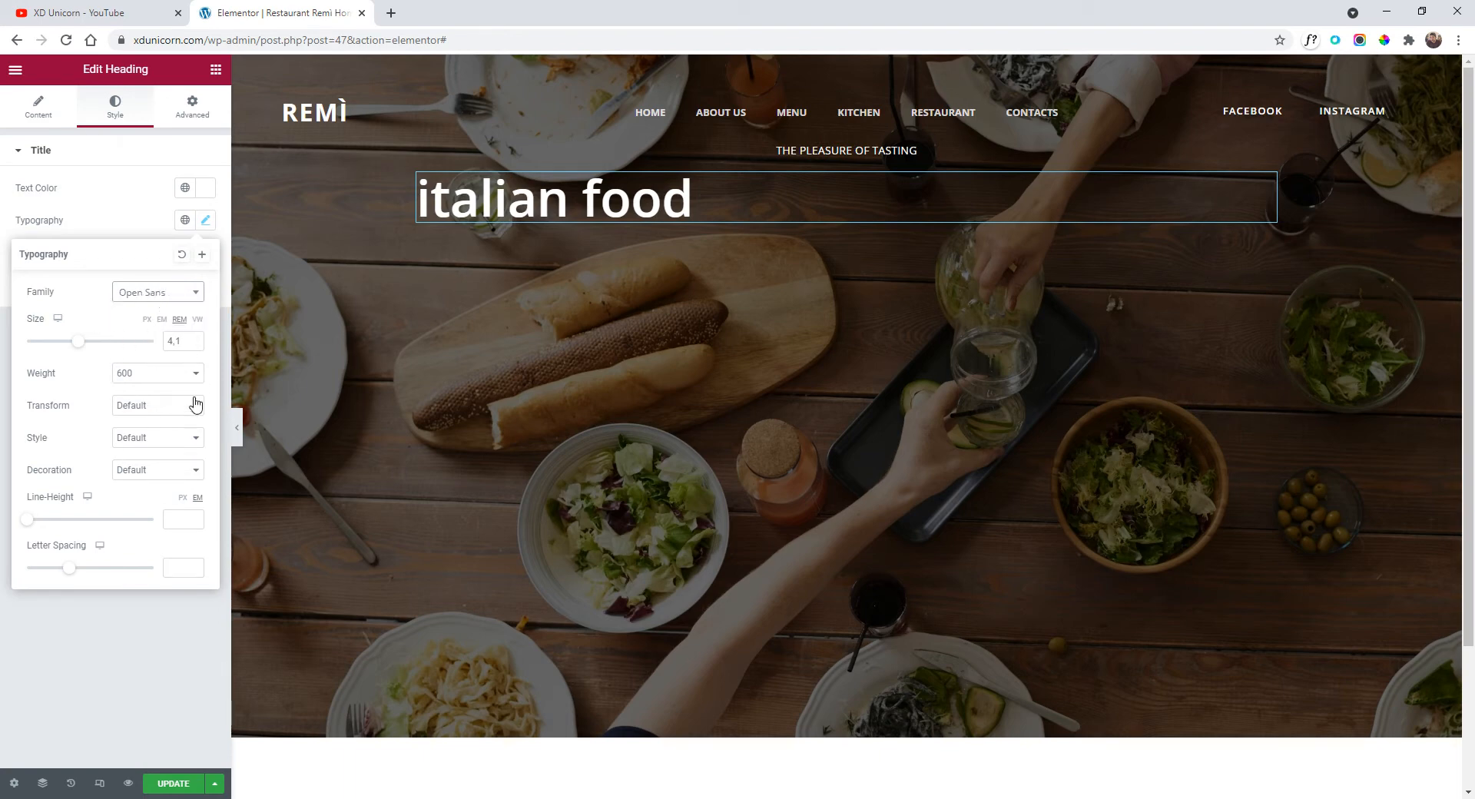
left_click(140, 375)
left_click(140, 377)
left_click(142, 405)
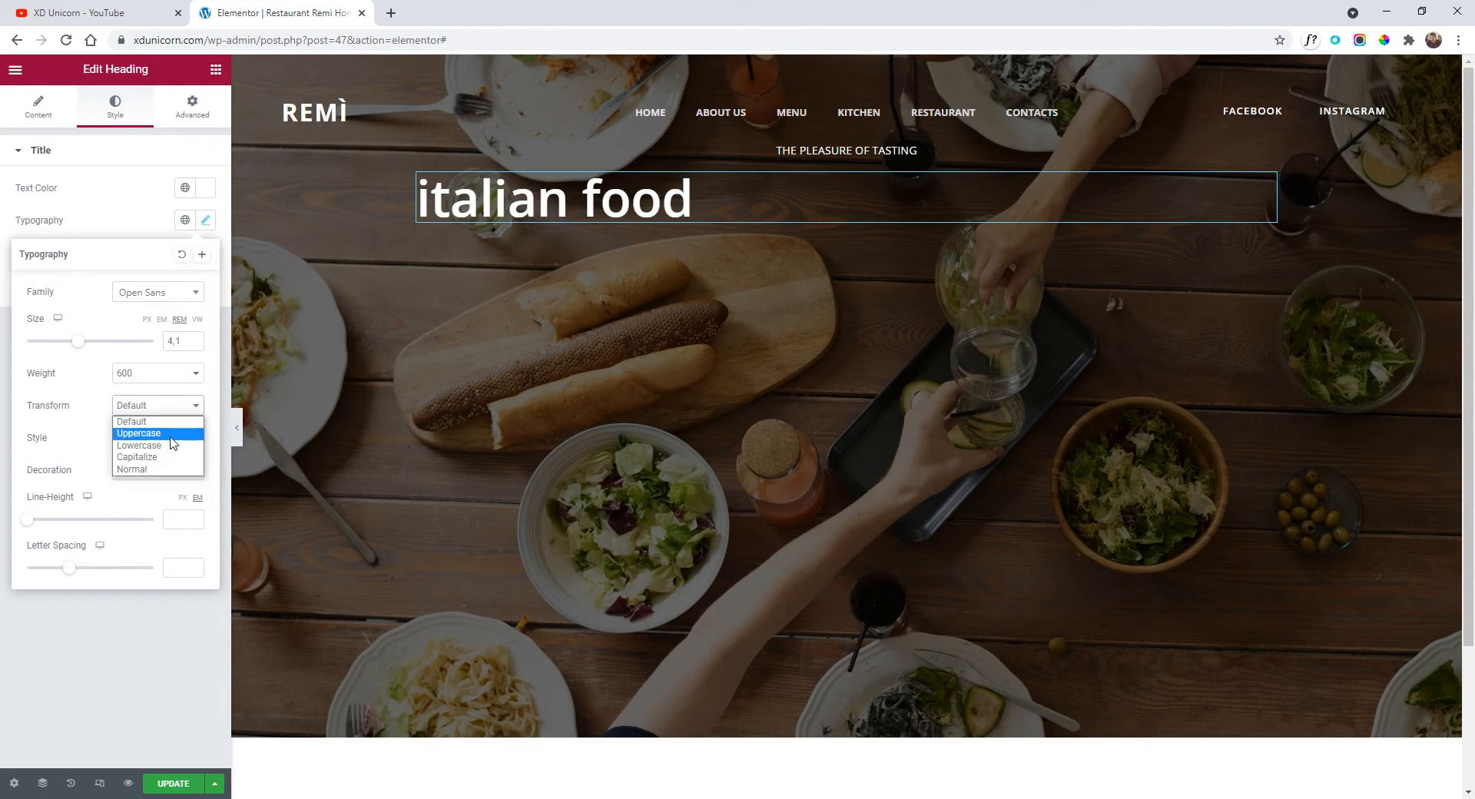
left_click(157, 432)
left_click(1255, 188)
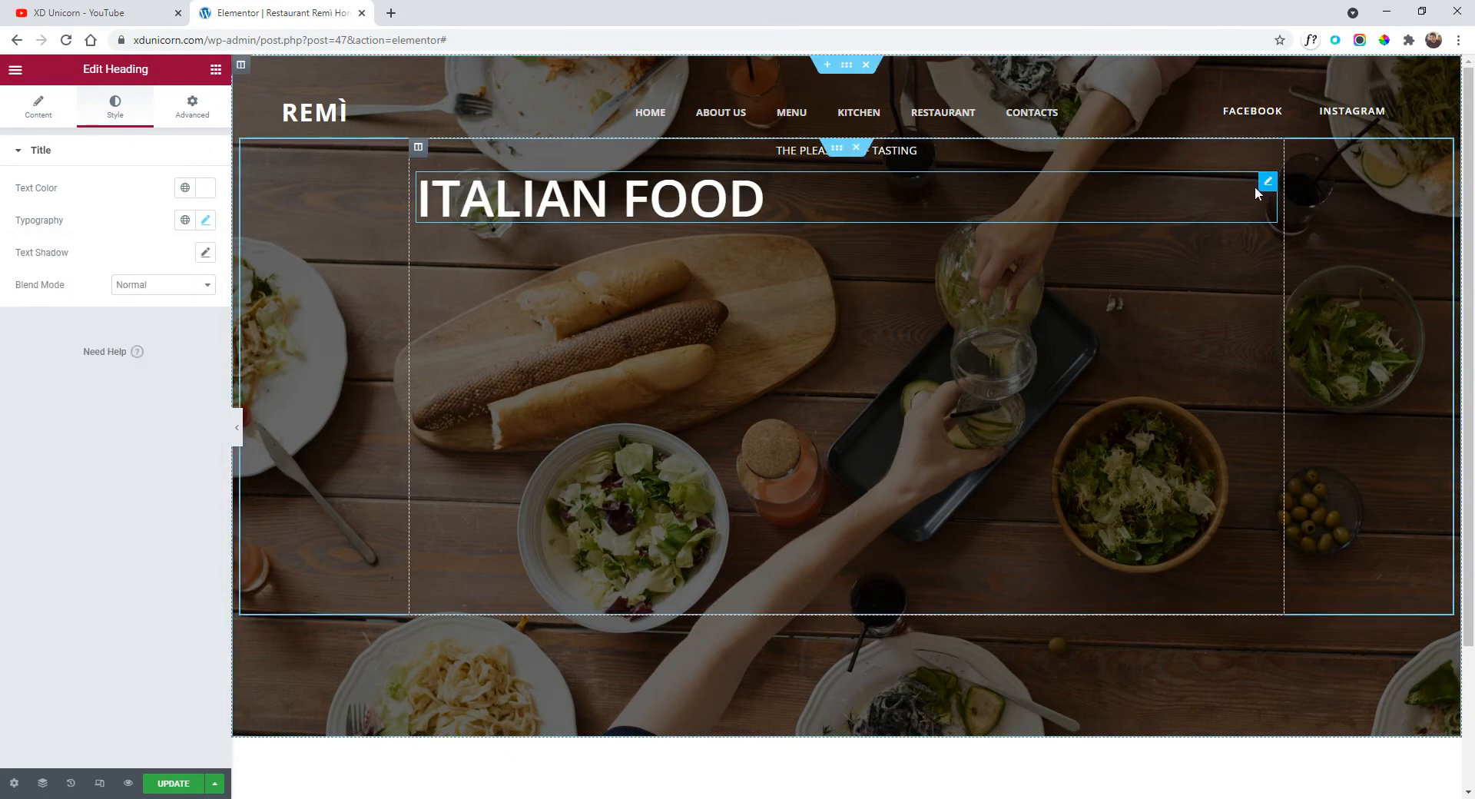
left_click(42, 115)
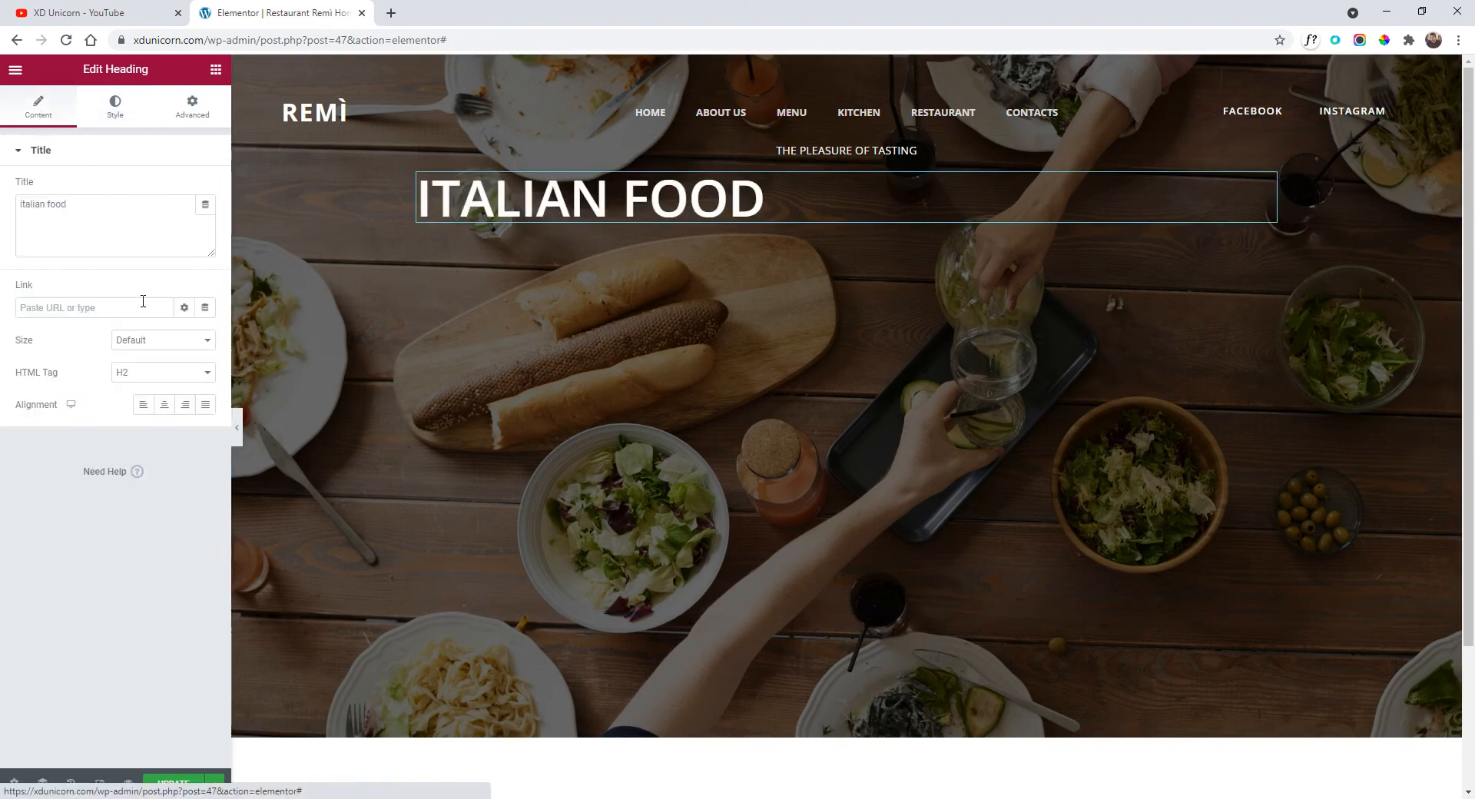
left_click(165, 405)
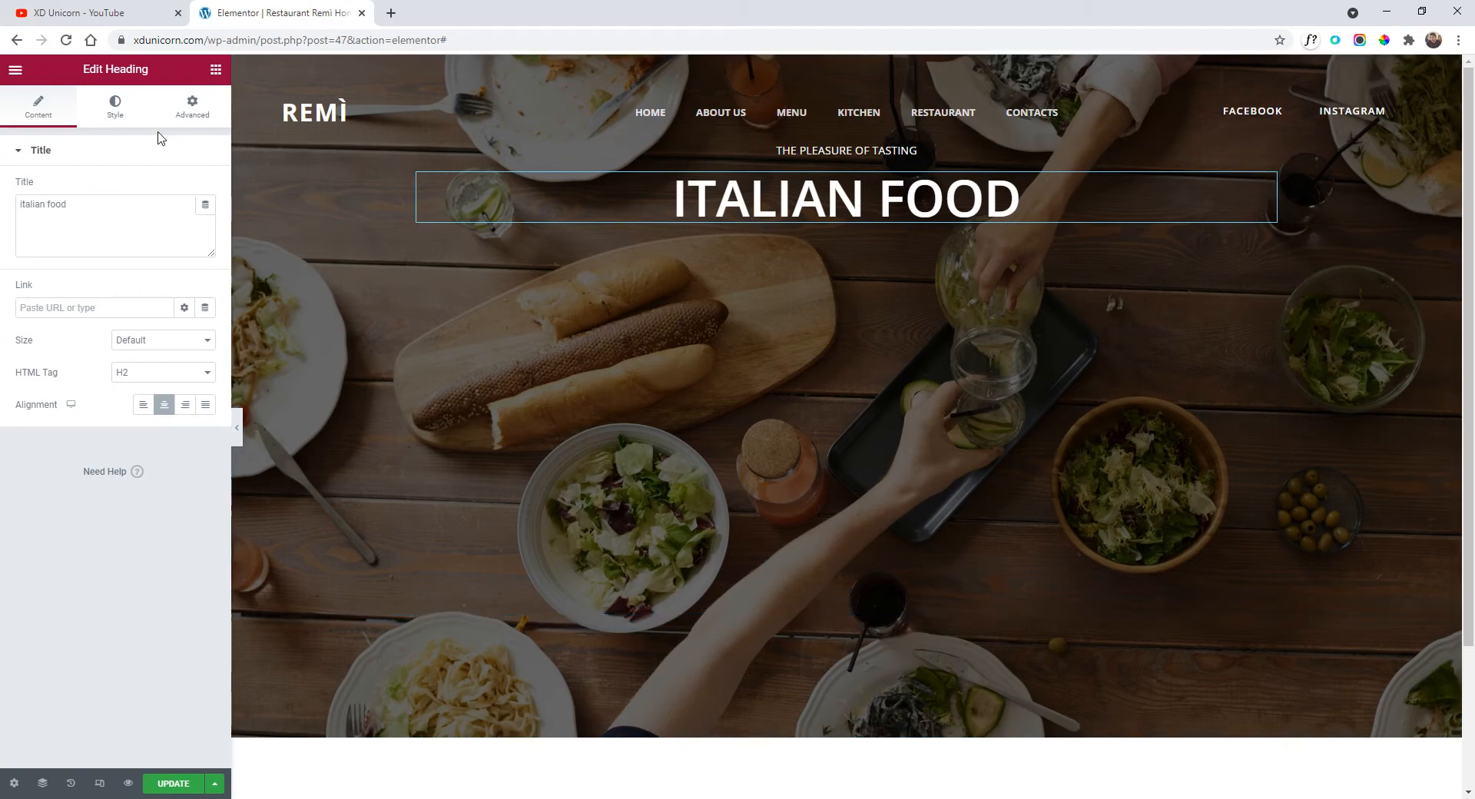
Fine-tune the heading to 3.8 rem size, letter spacing 10, and weight 600.
left_click(114, 107)
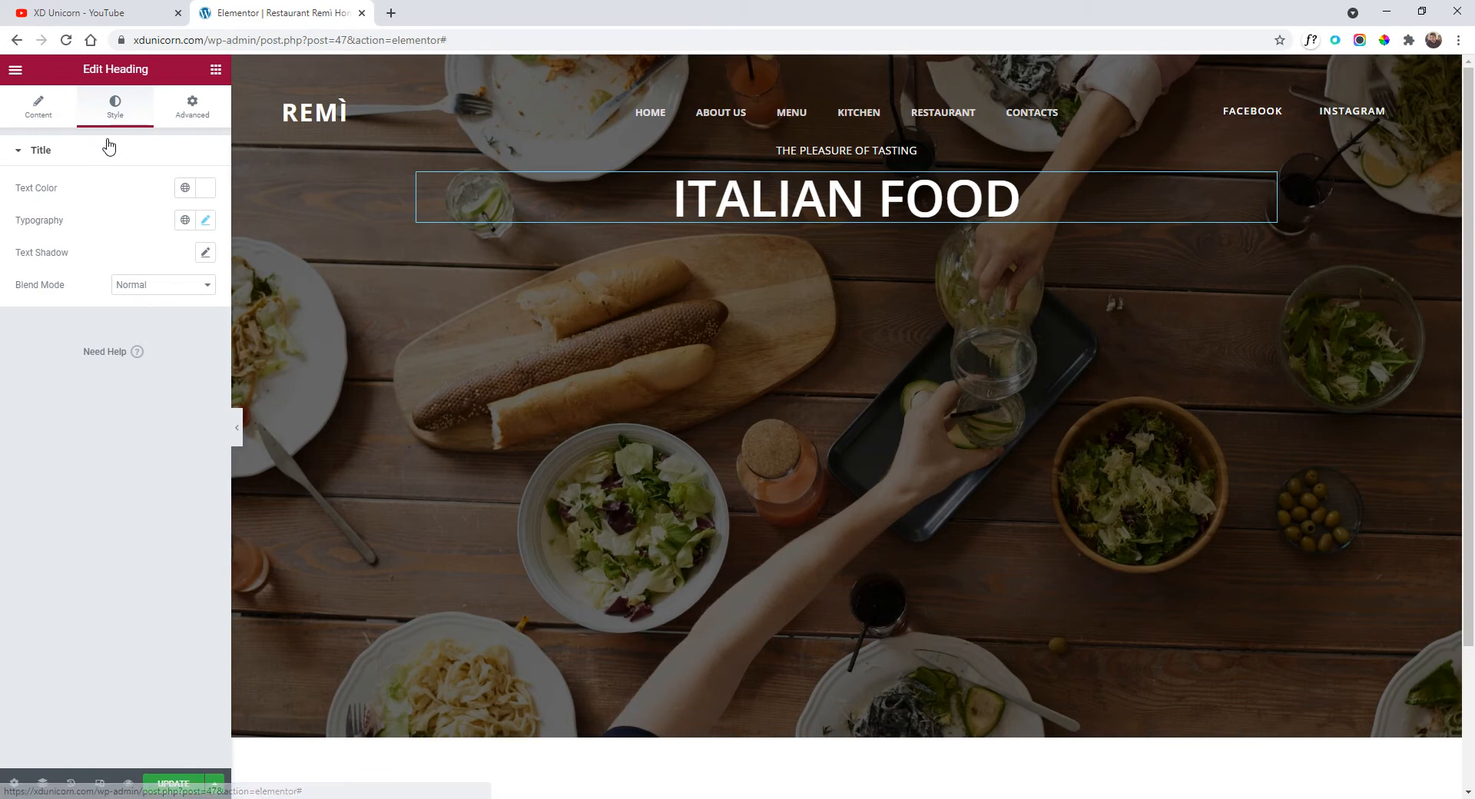
left_click(205, 222)
left_click_drag(83, 350, 79, 347)
left_click_drag(68, 578, 157, 580)
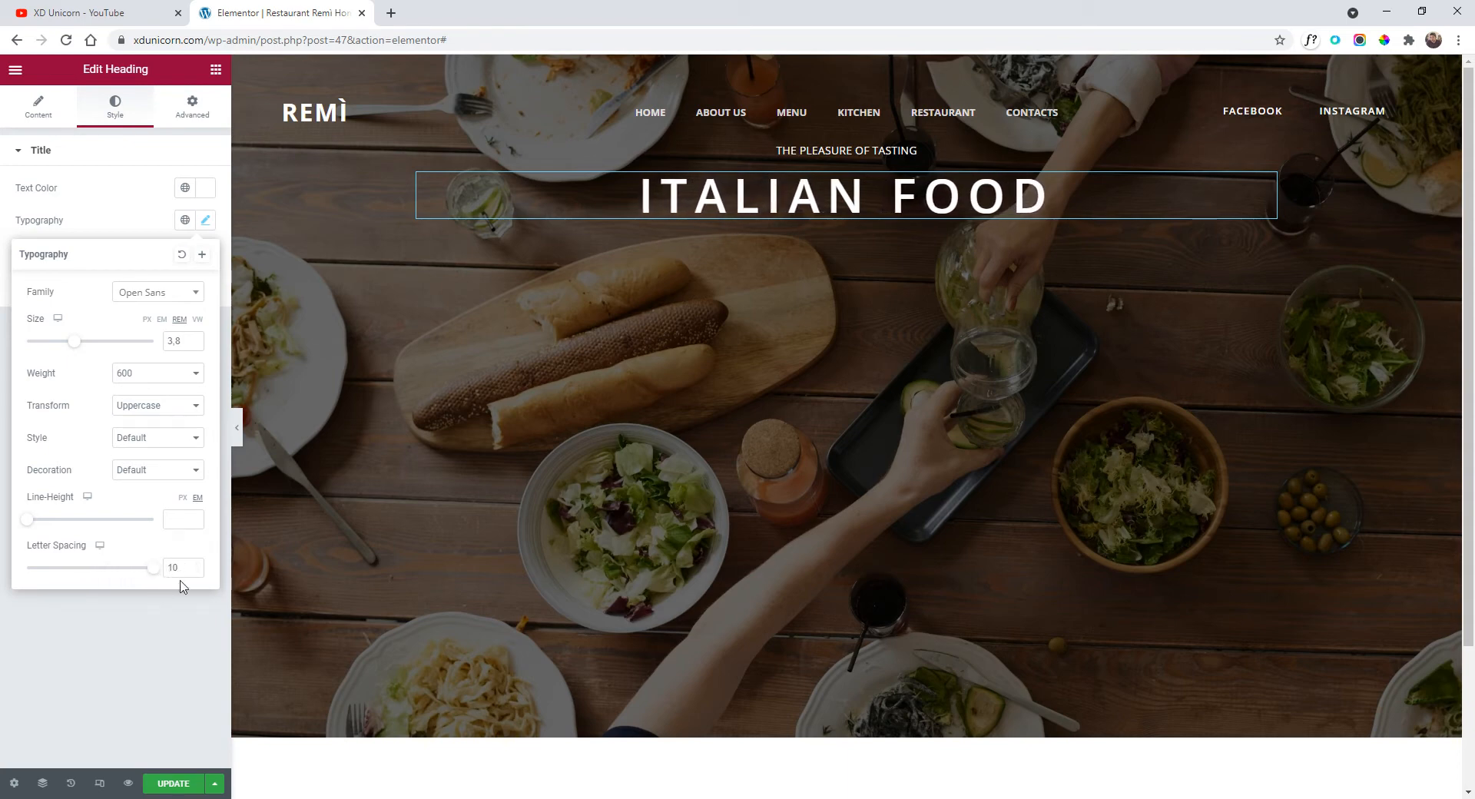
left_click(158, 377)
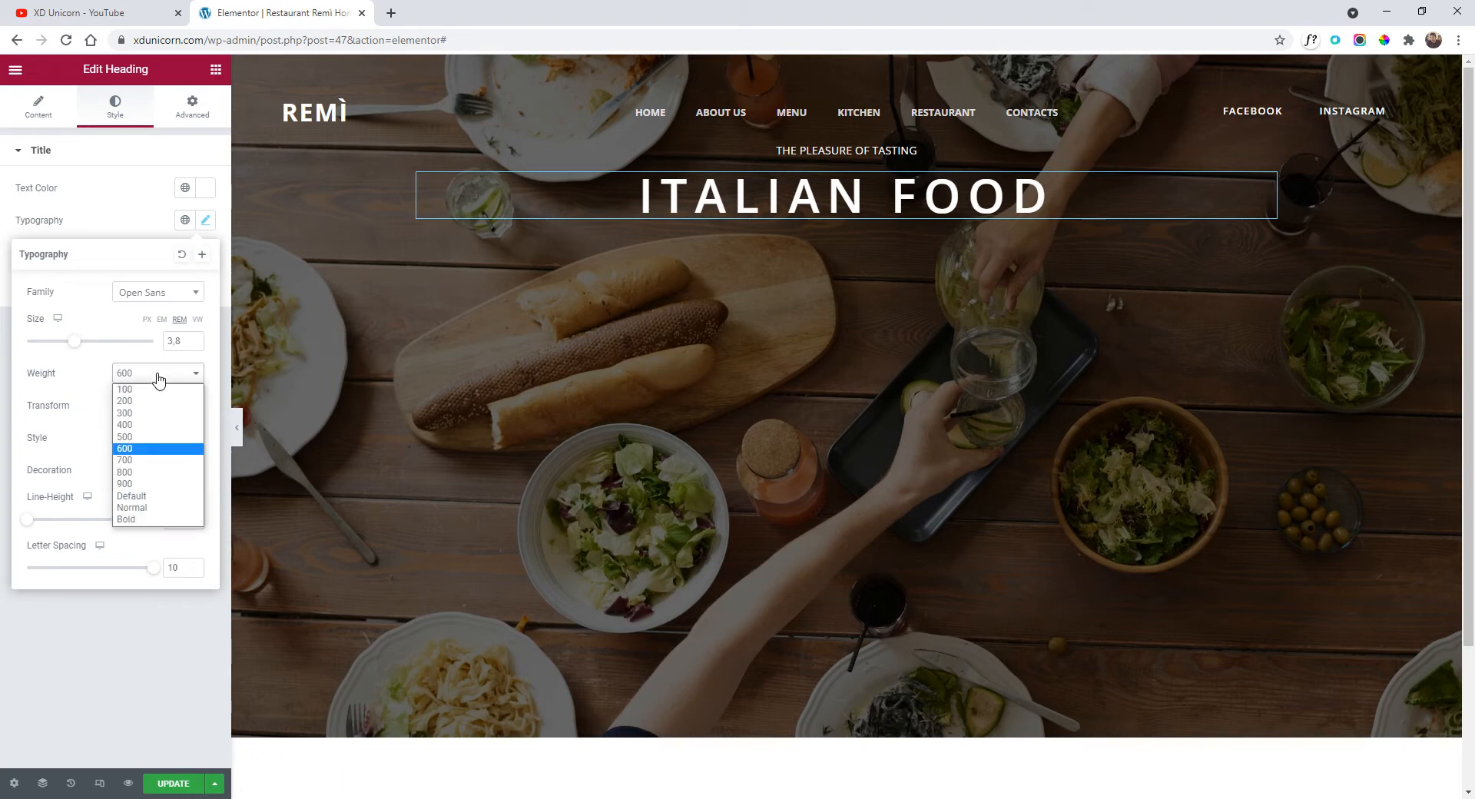
left_click(158, 460)
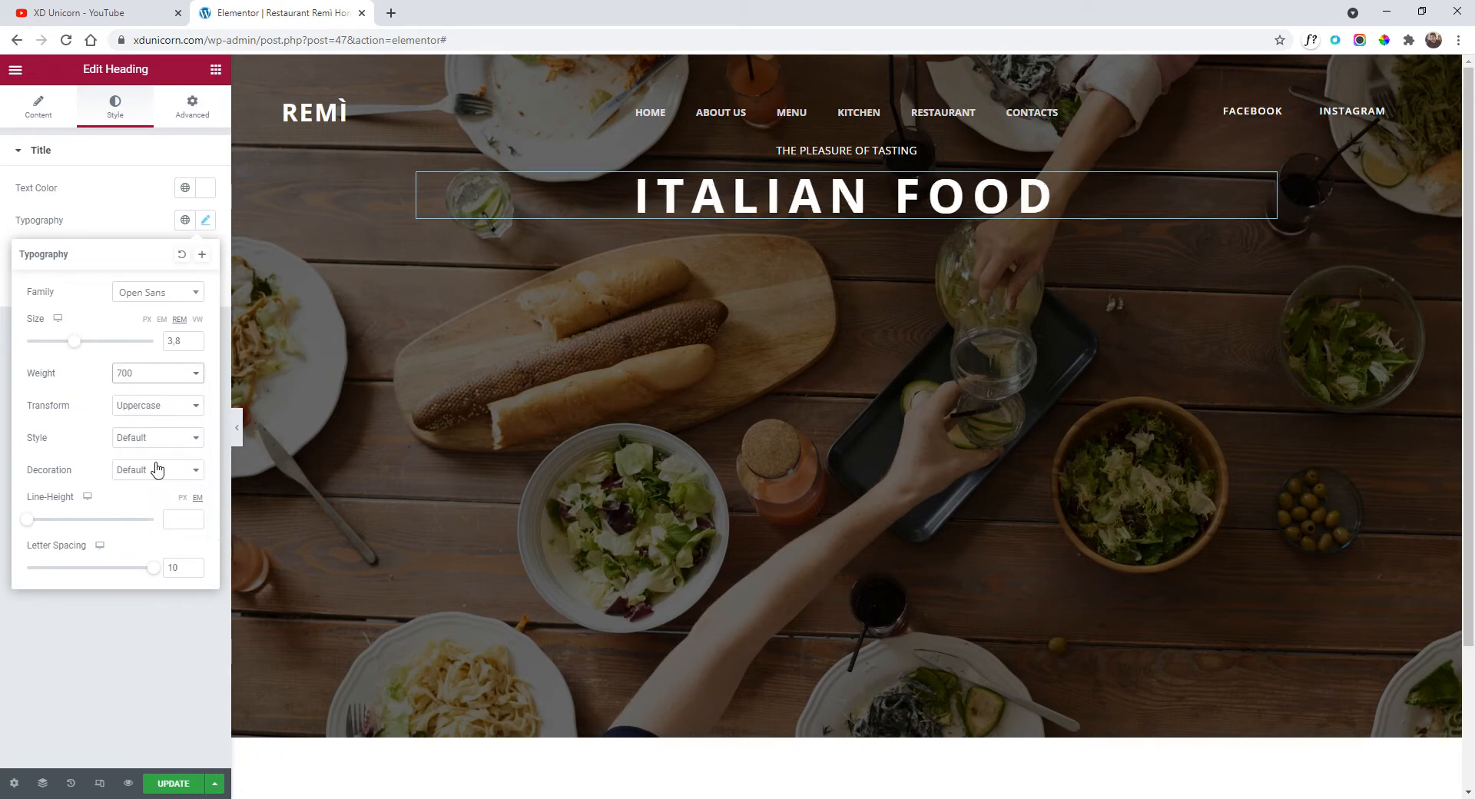
left_click(153, 380)
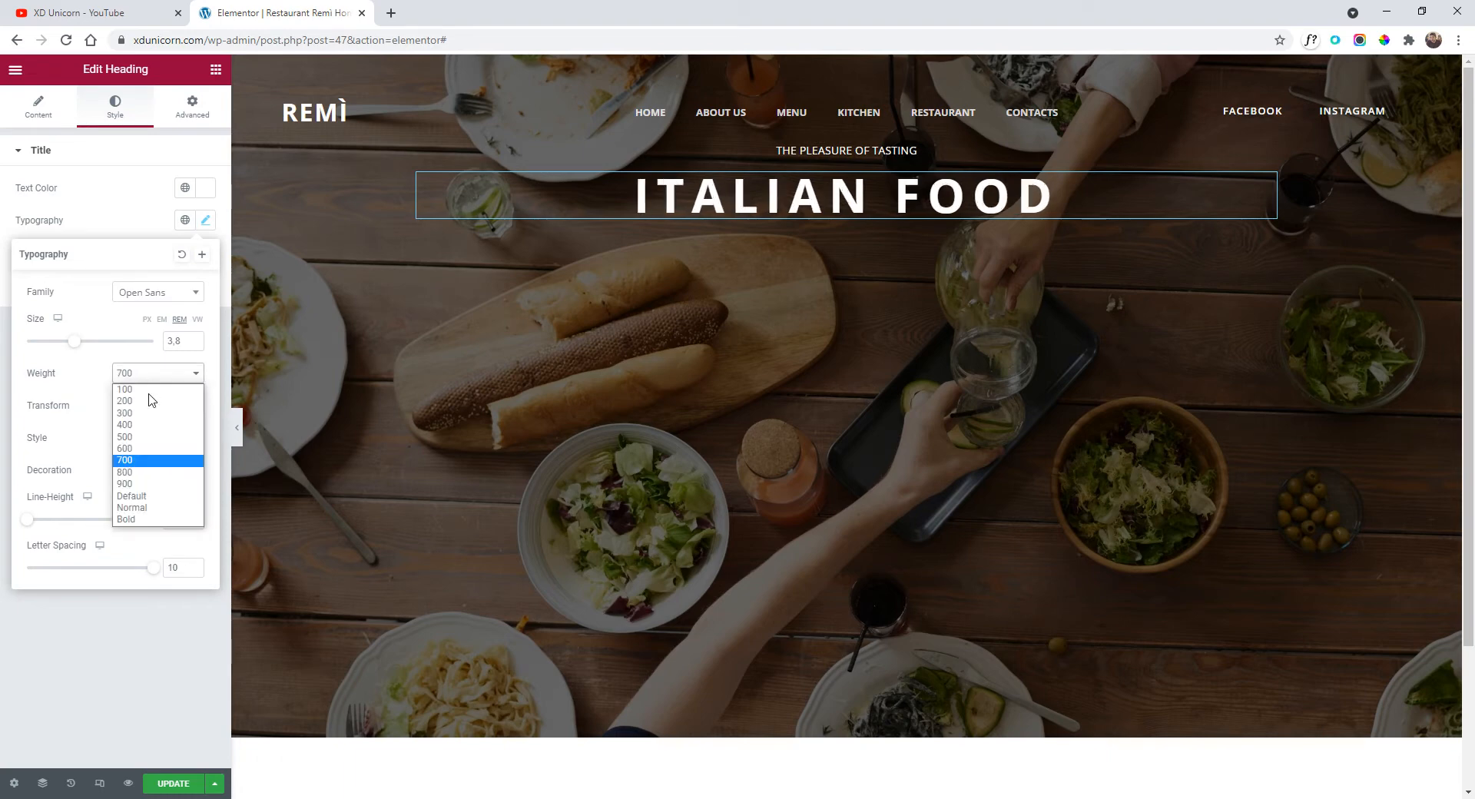
left_click(163, 450)
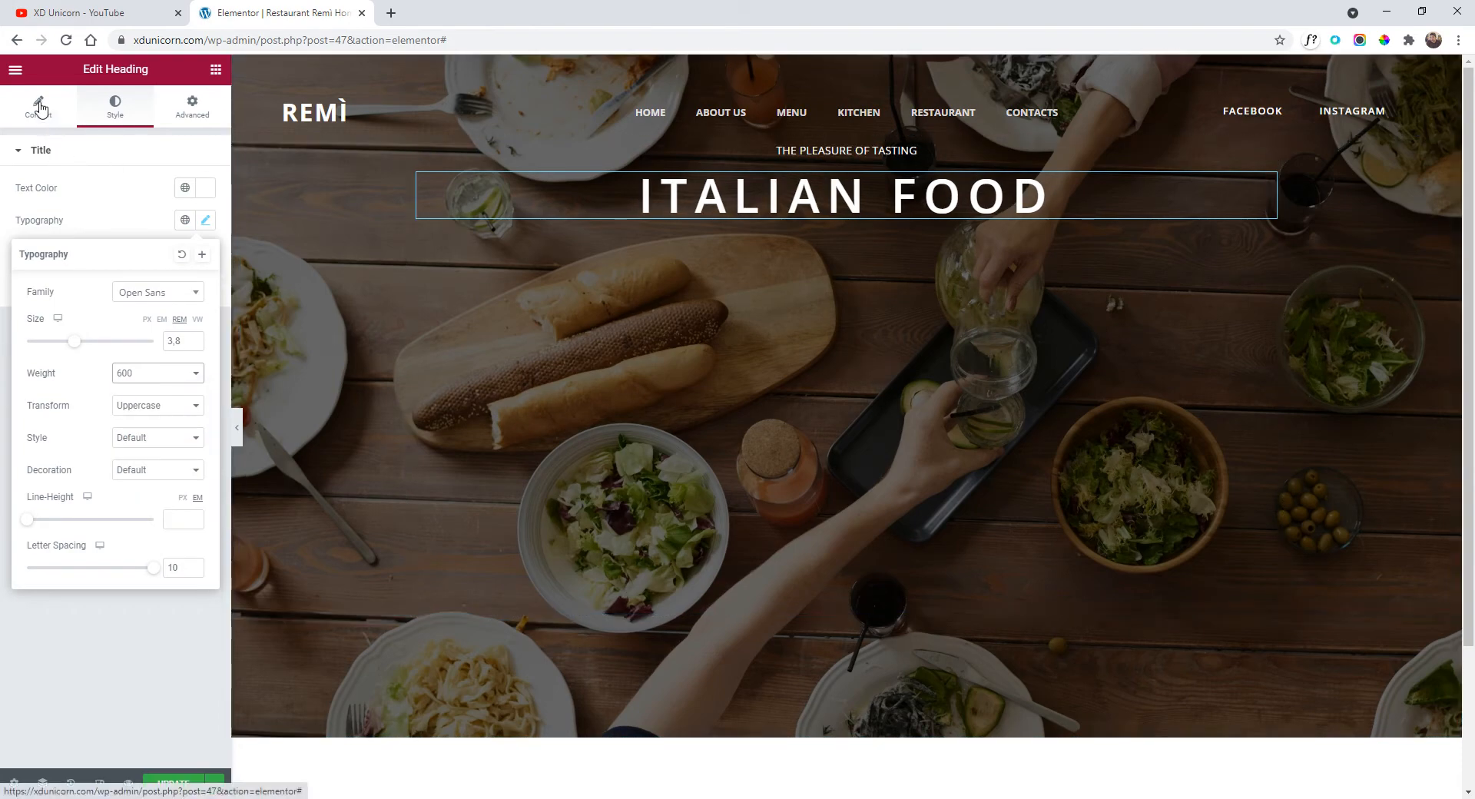
left_click(16, 70)
left_click(215, 69)
Add a lorem-ipsum text block below ITALIAN FOOD, colour it #FFFFFF, centre it, and preview.
left_click_drag(171, 289, 875, 219)
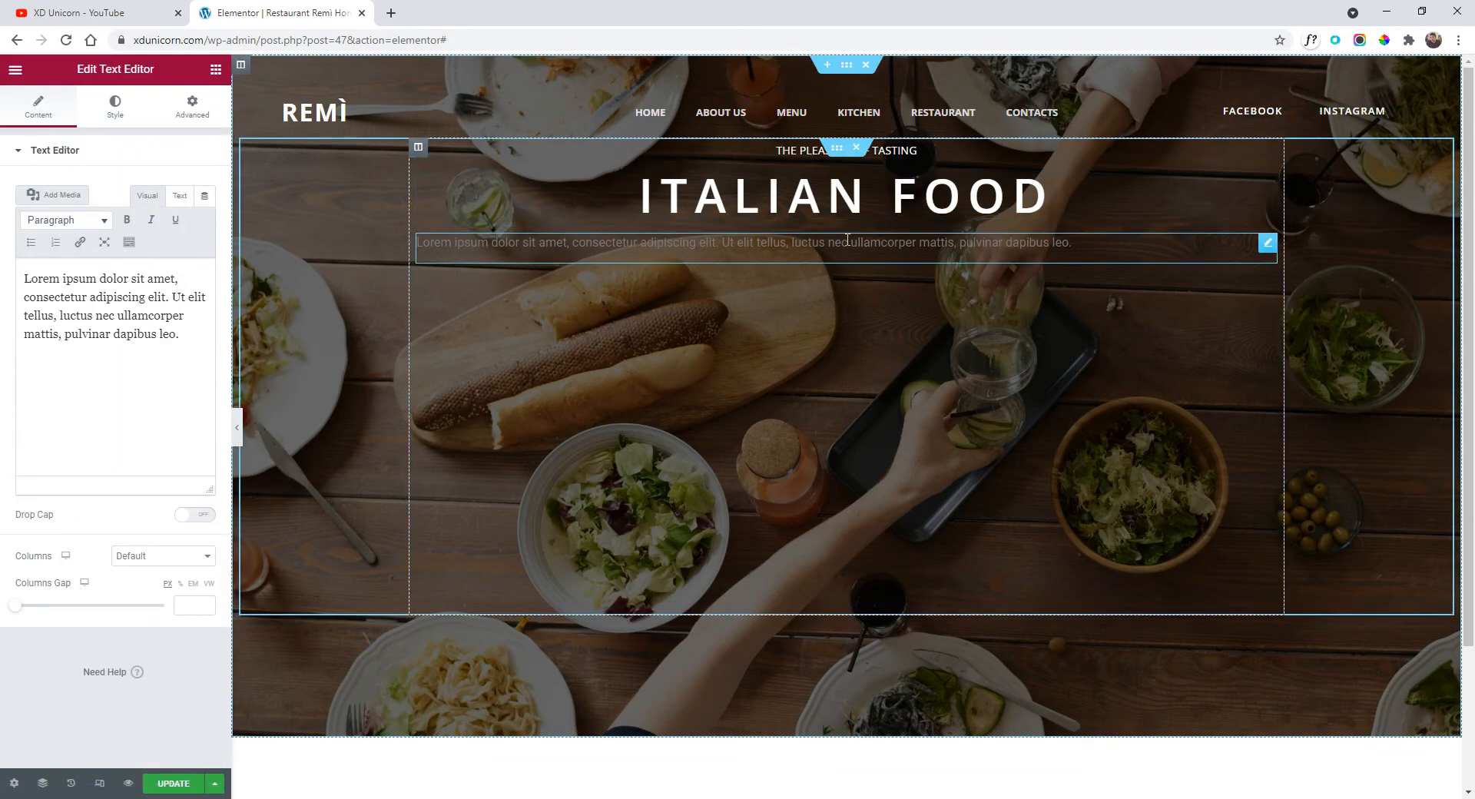
left_click(115, 107)
left_click(205, 220)
left_click(112, 358)
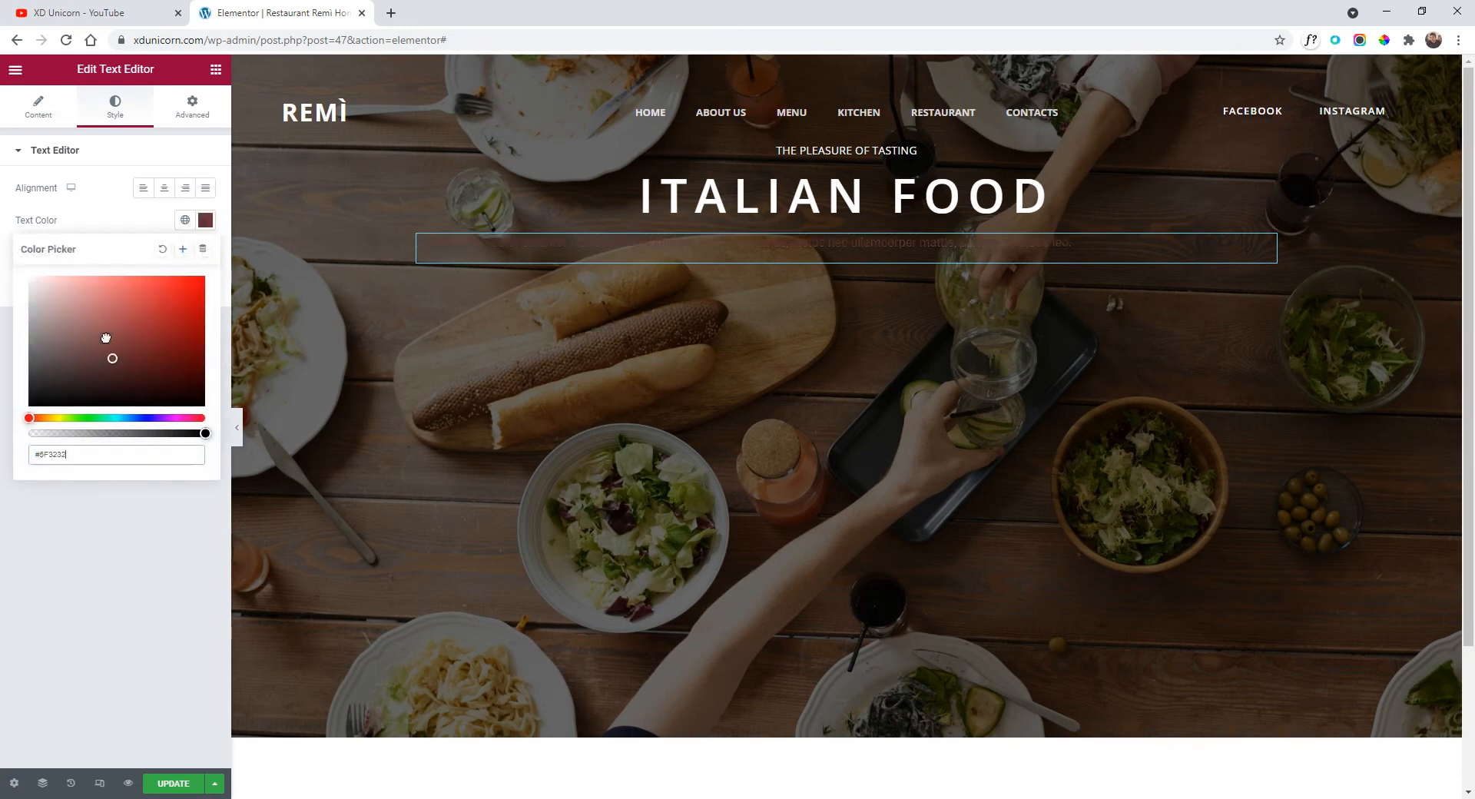
left_click_drag(106, 338, 25, 272)
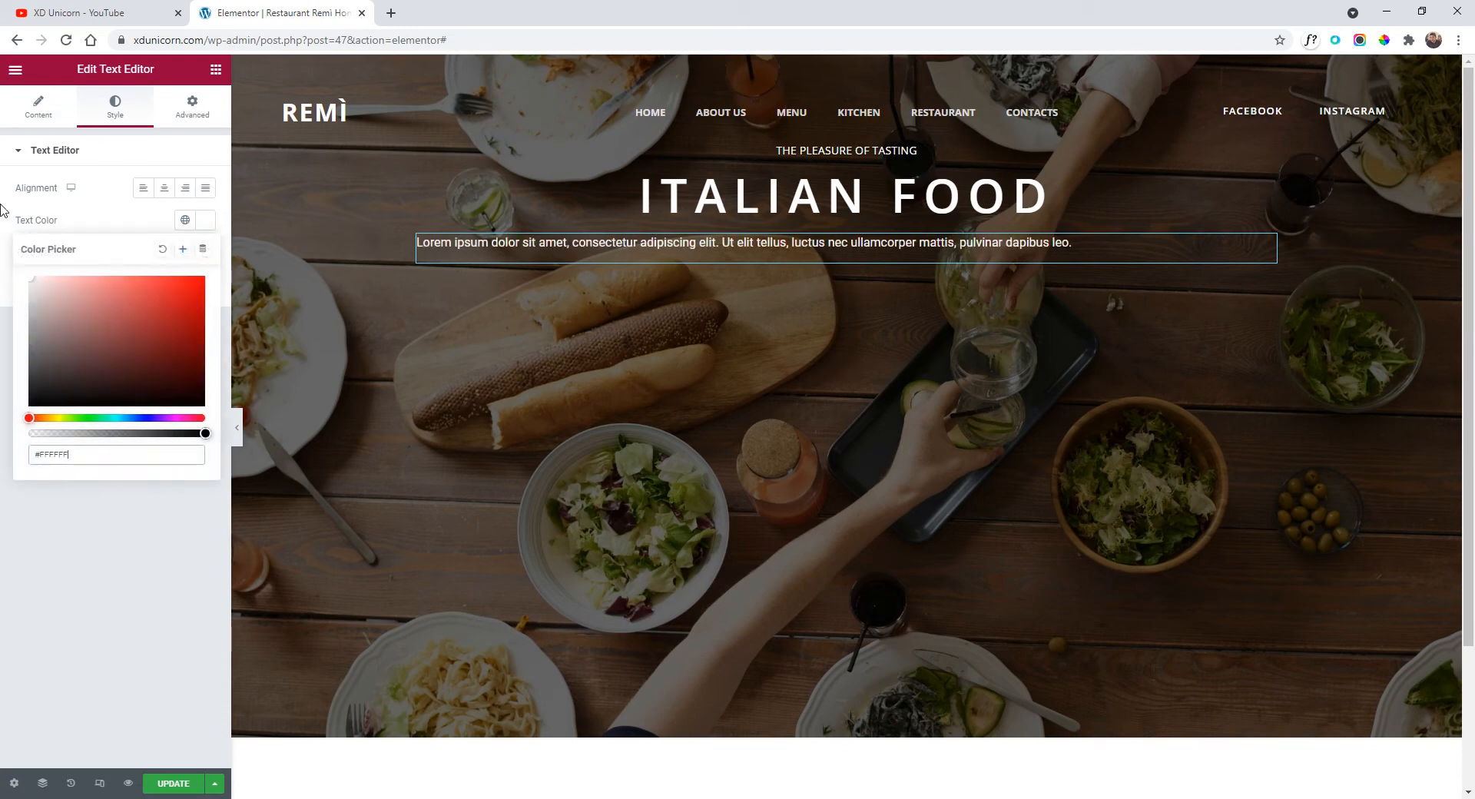
left_click(172, 187)
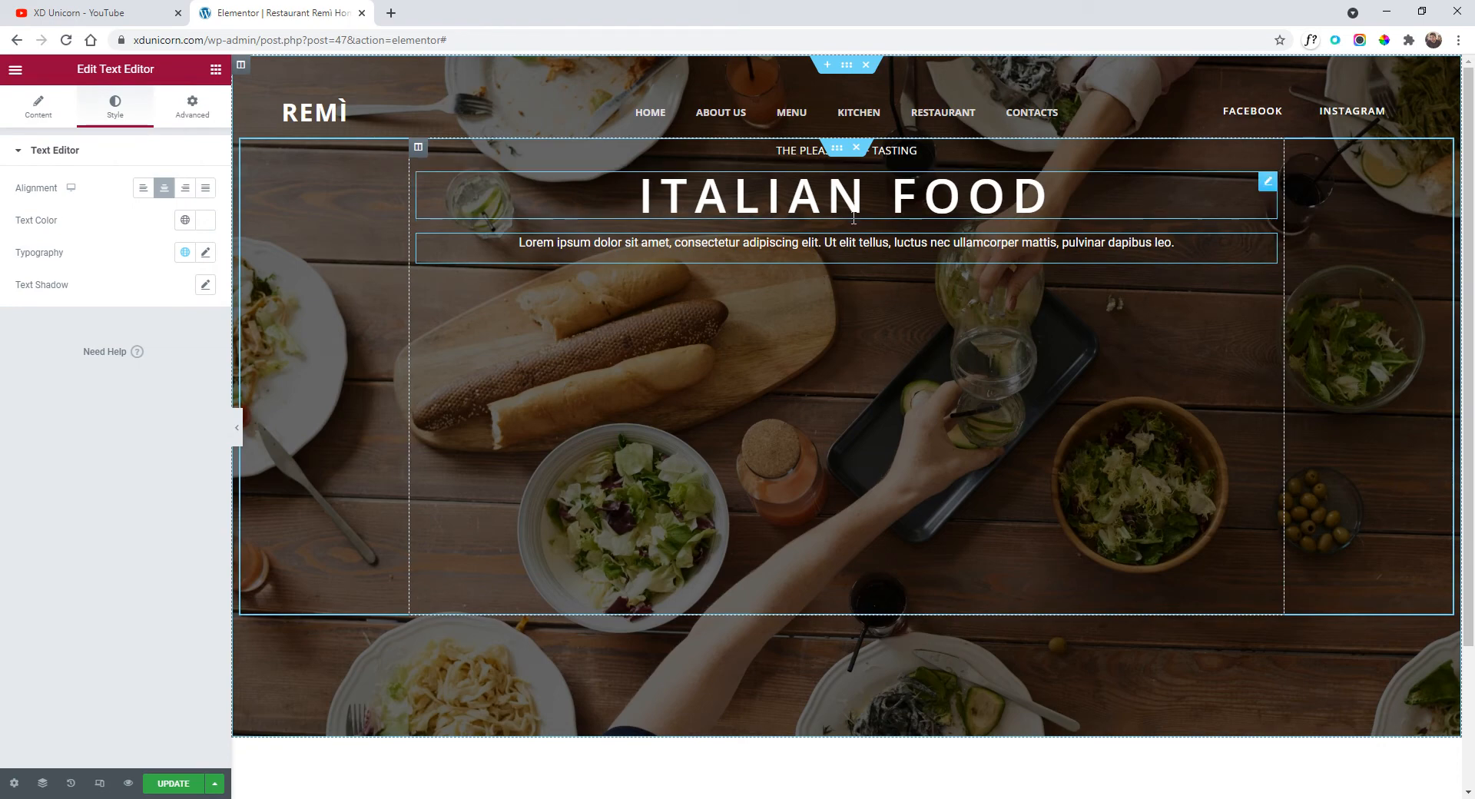
left_click(238, 425)
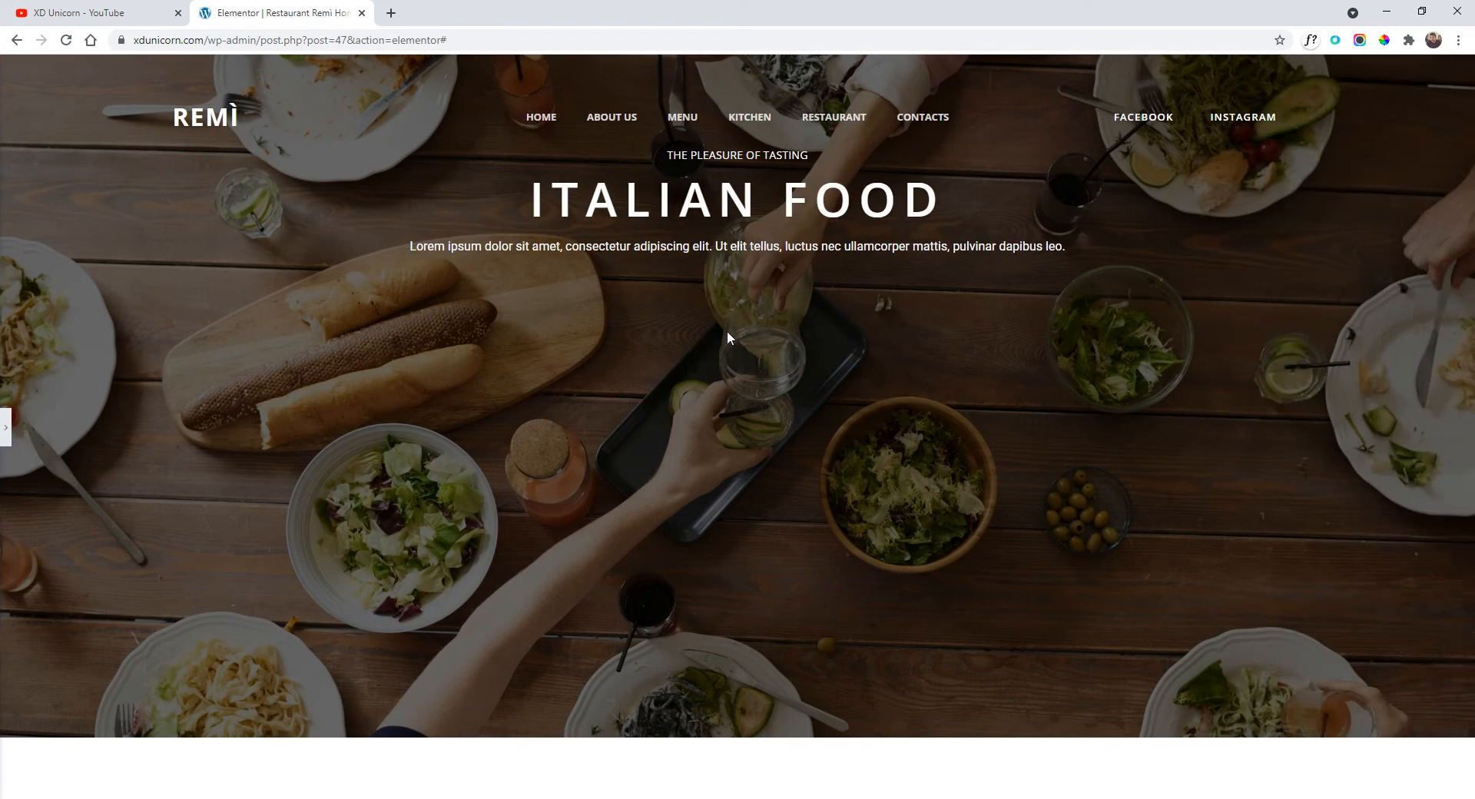
left_click(6, 427)
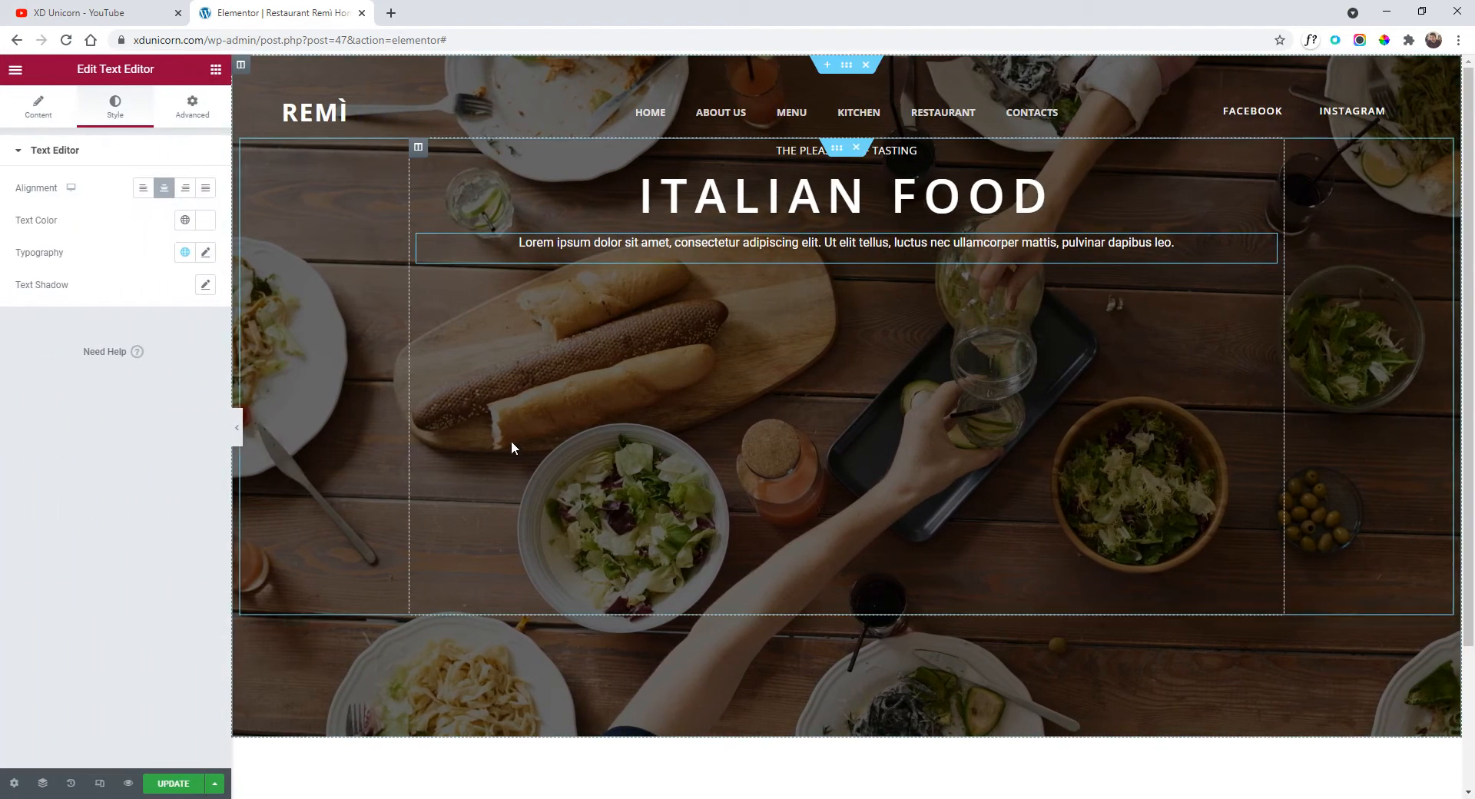
Set the hero text column's vertical alignment to Middle.
left_click(419, 149)
left_click(187, 221)
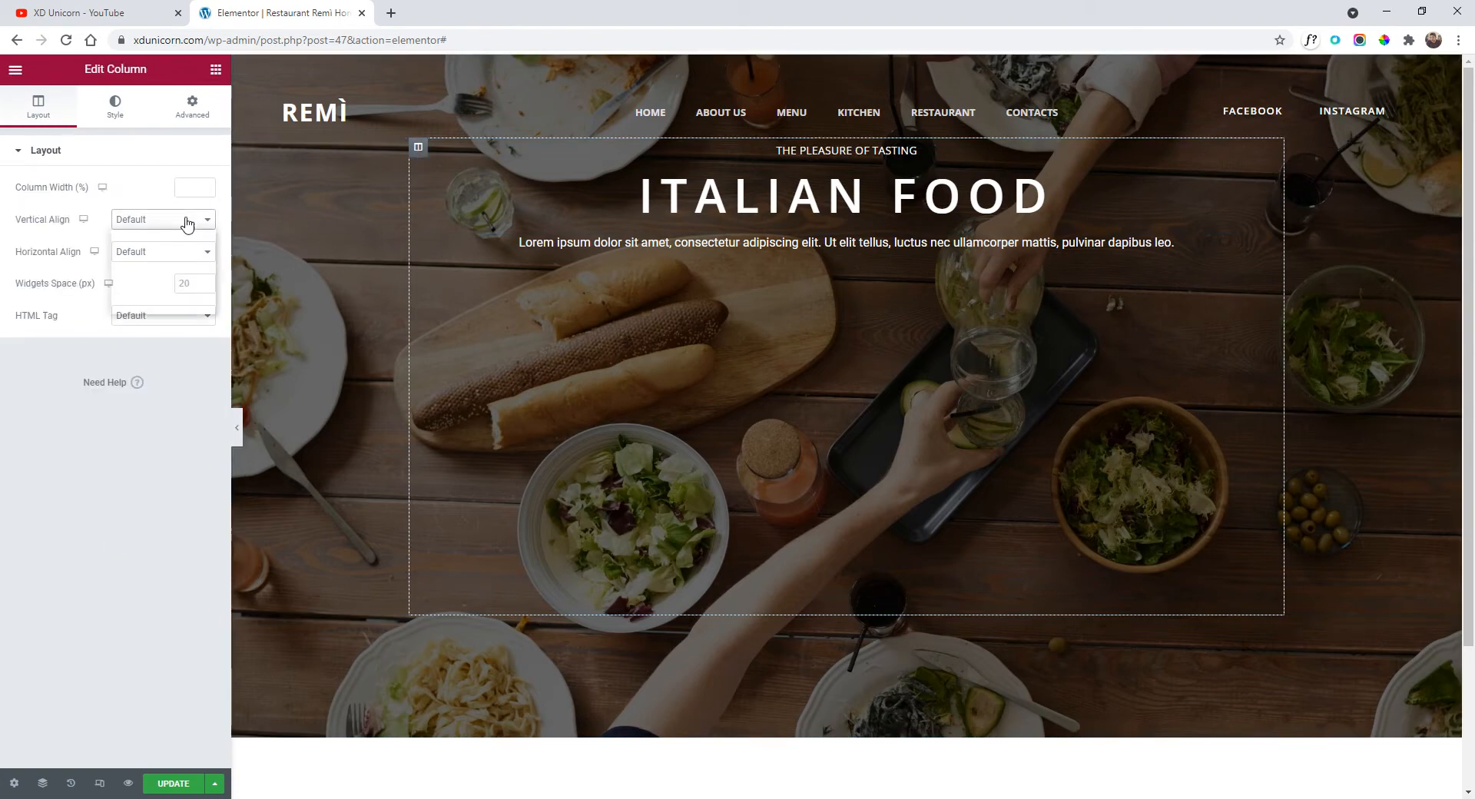
left_click(176, 269)
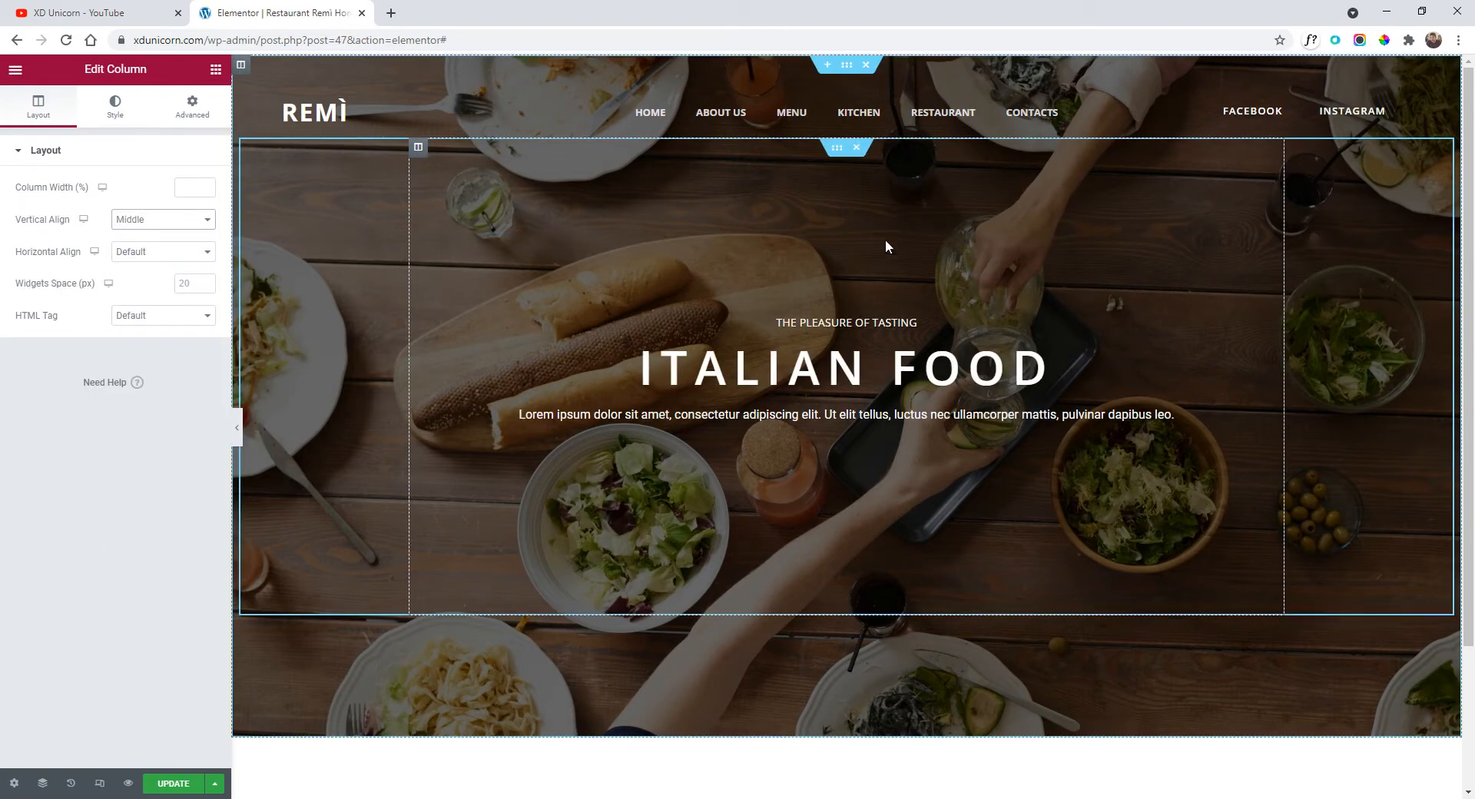
Give the inner section 528 px content width and 689 px minimum height, then select the outer section.
left_click(837, 150)
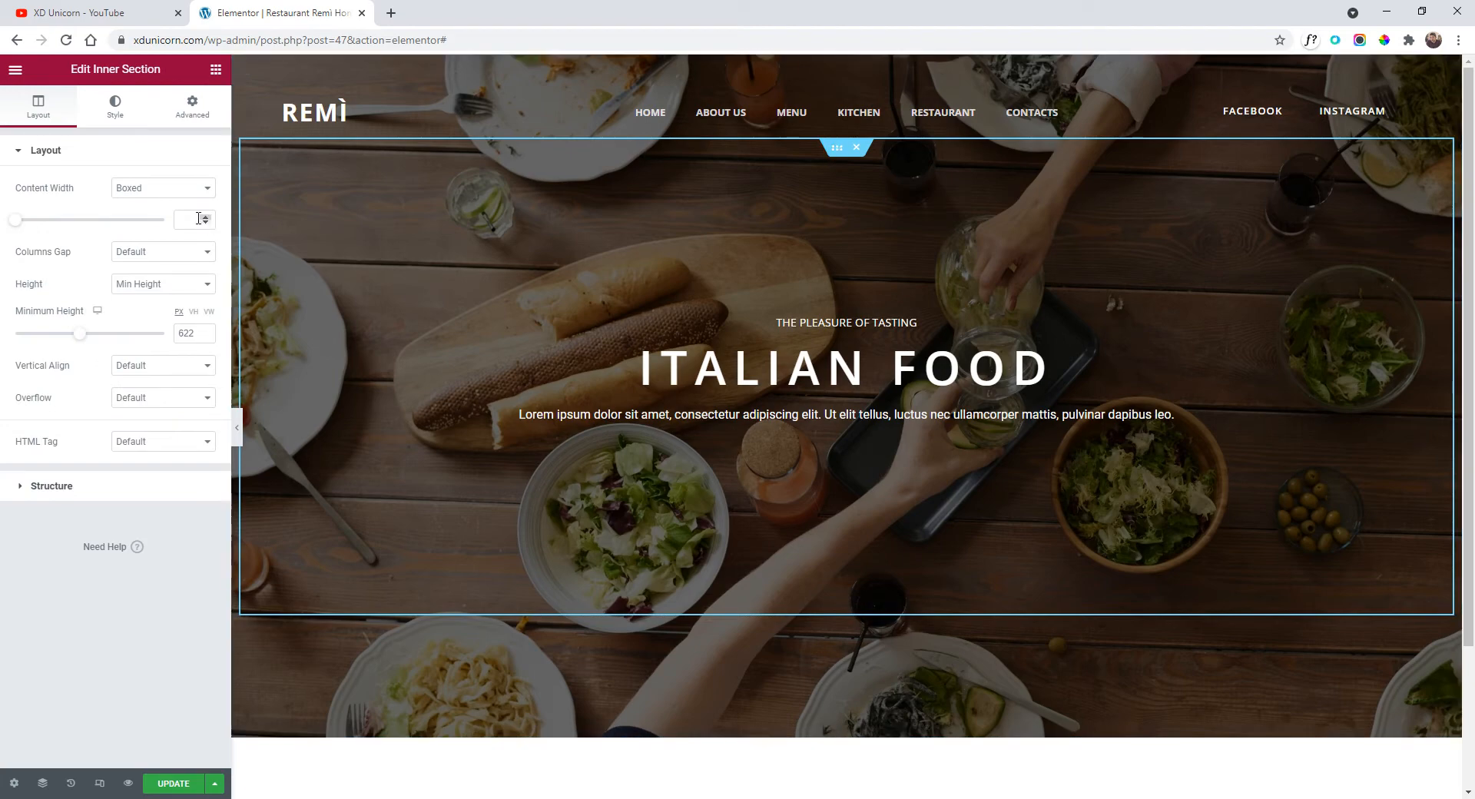
left_click(18, 221)
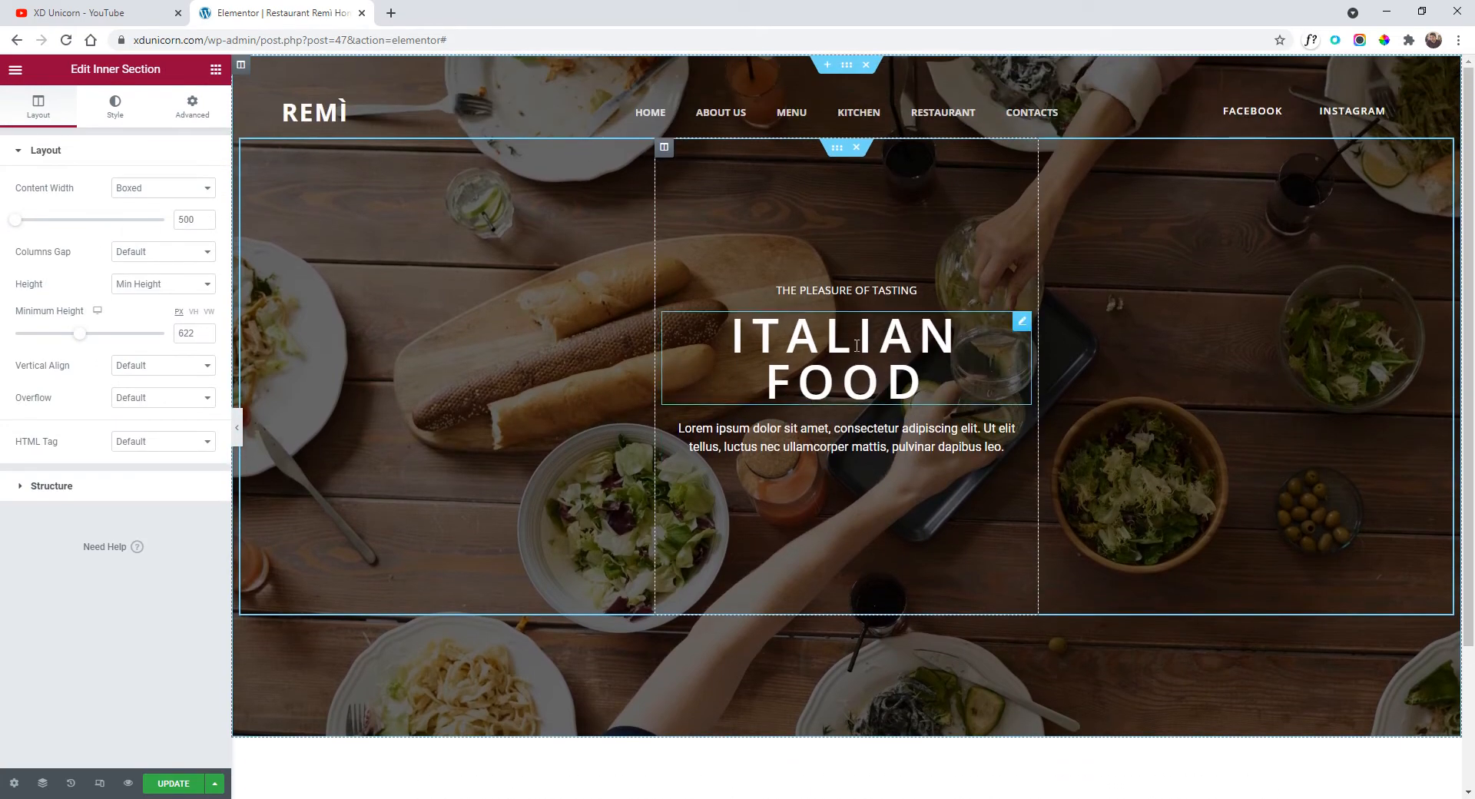
left_click_drag(81, 341, 86, 335)
left_click_drag(18, 222, 27, 225)
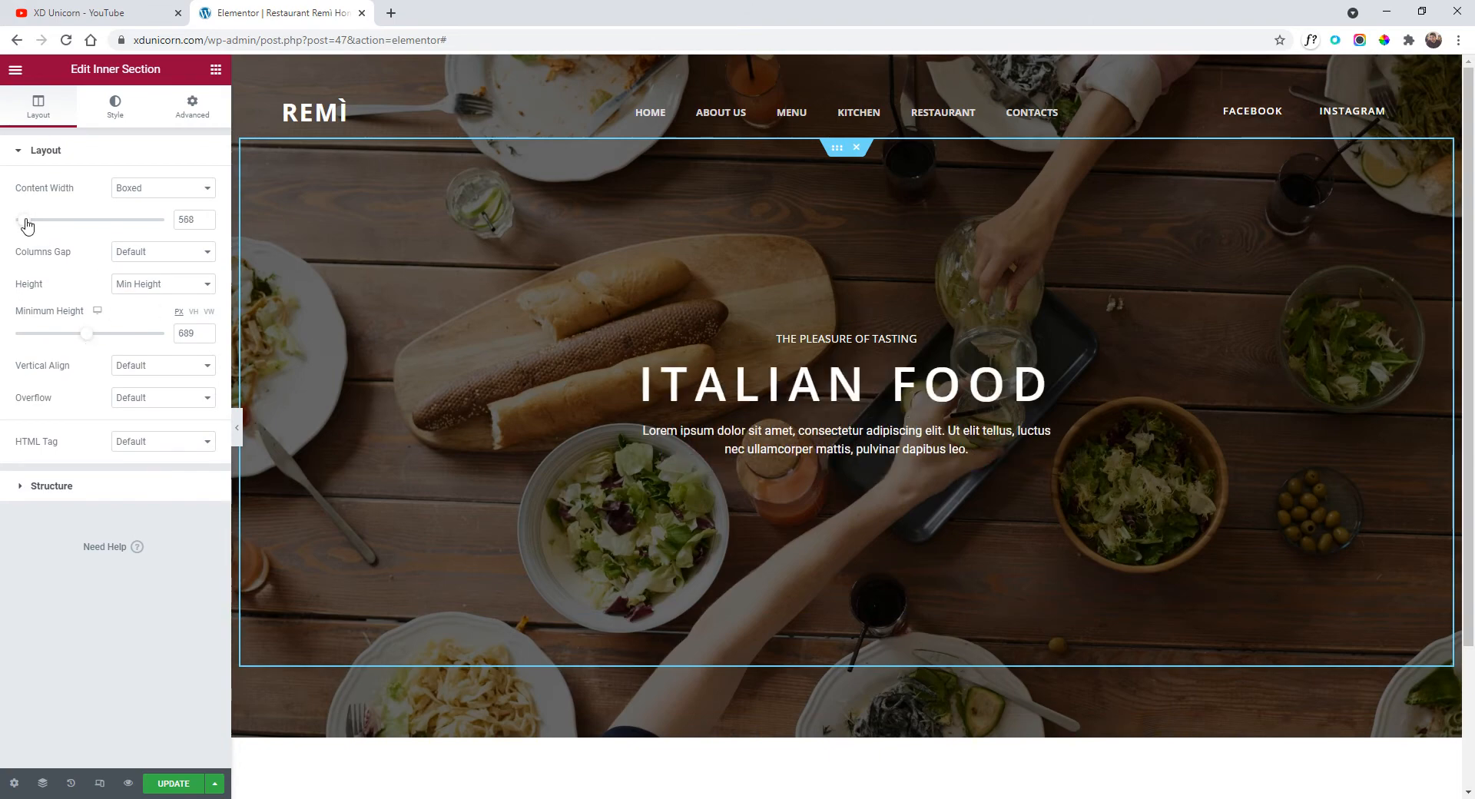
left_click(237, 428)
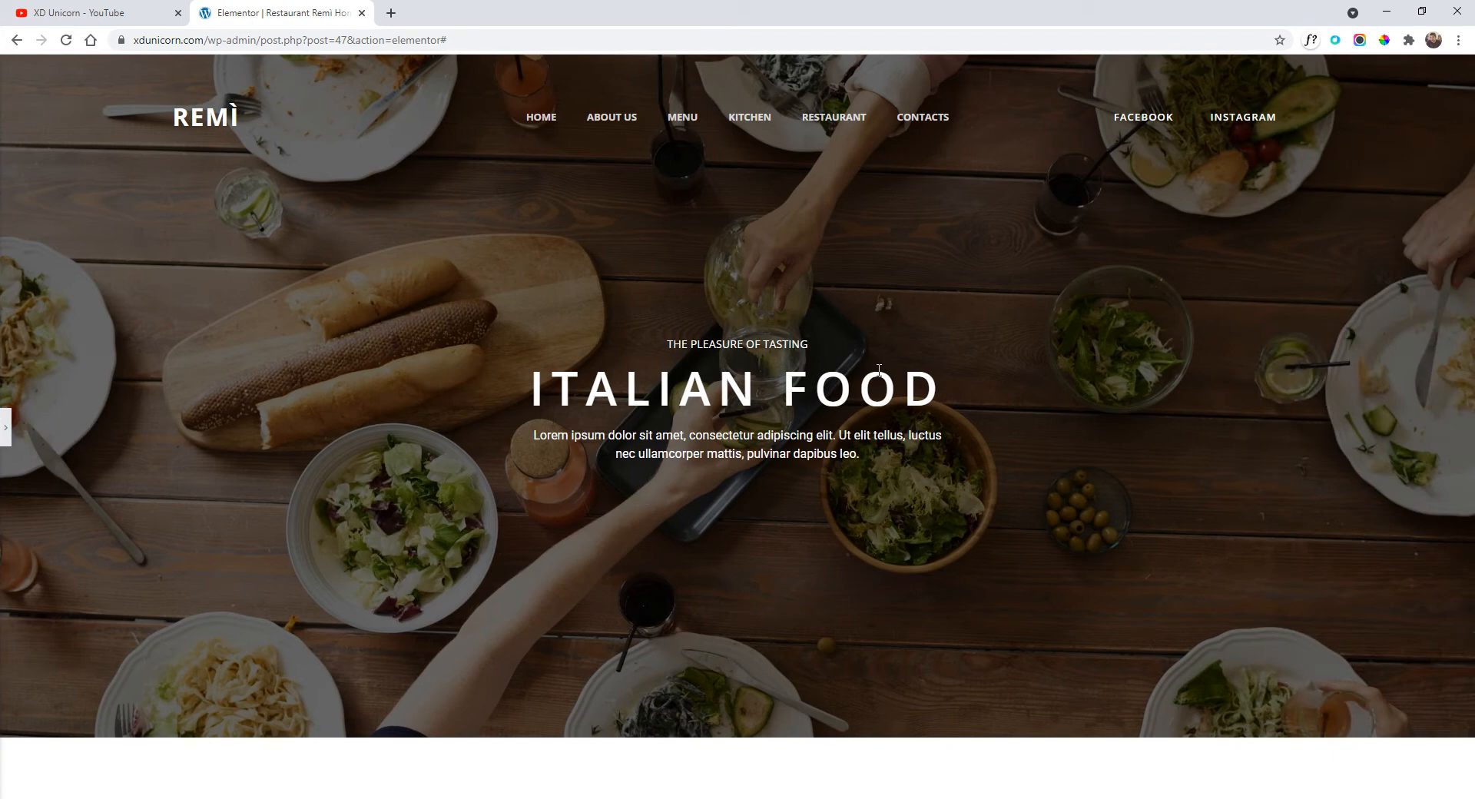
left_click(6, 427)
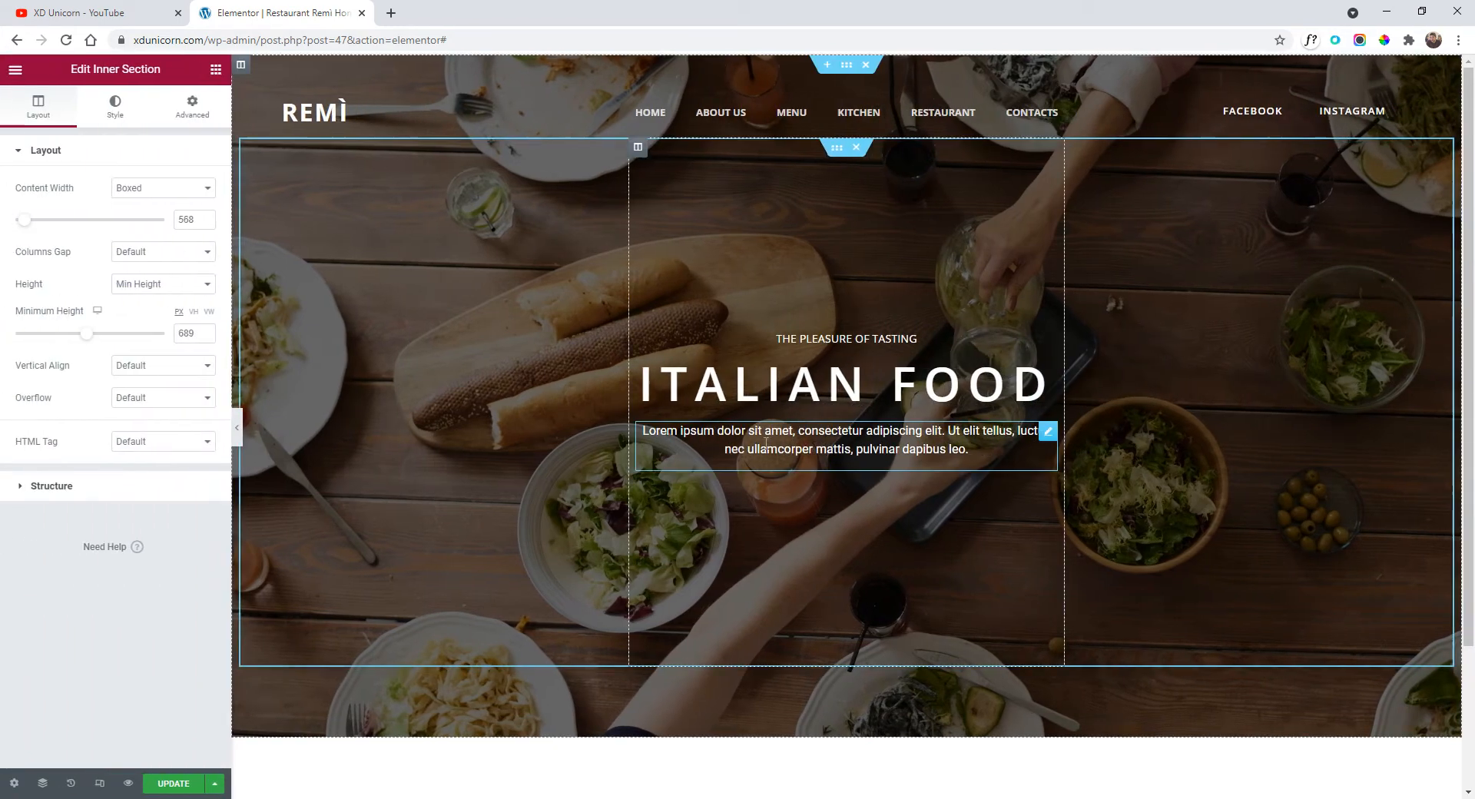
left_click(847, 66)
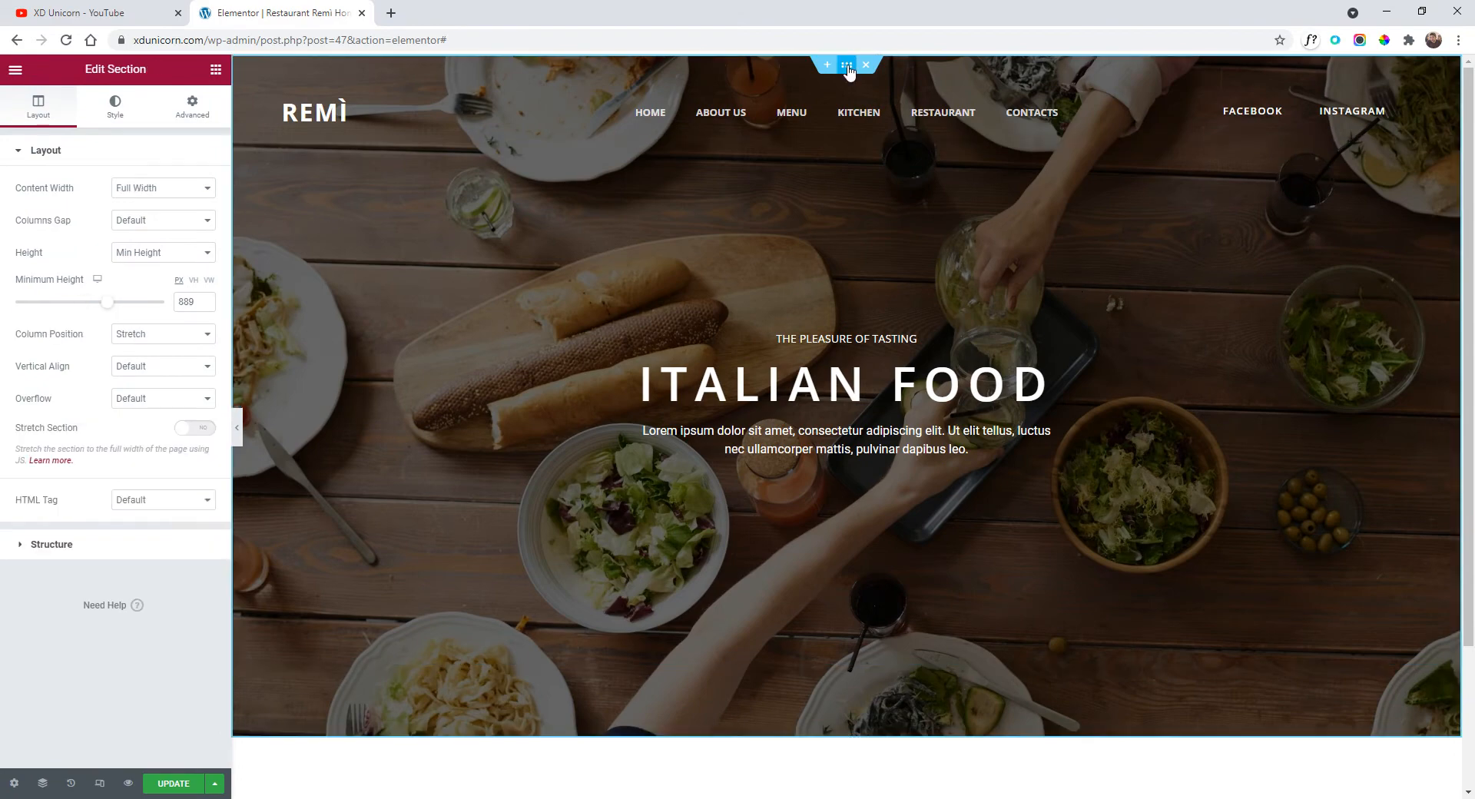
Set the hero background to a Slideshow using a gallery of three food photos.
left_click(115, 108)
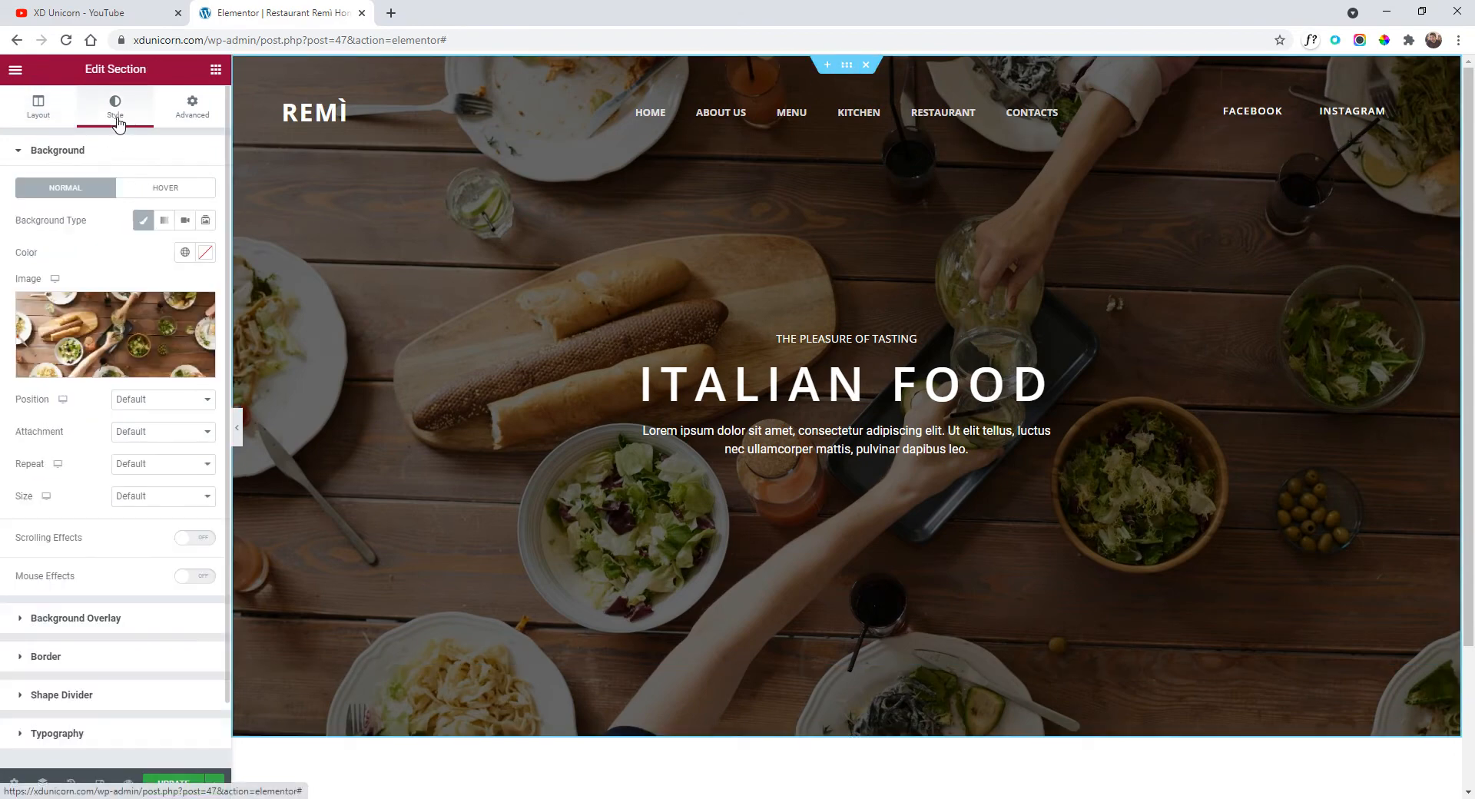
left_click(206, 221)
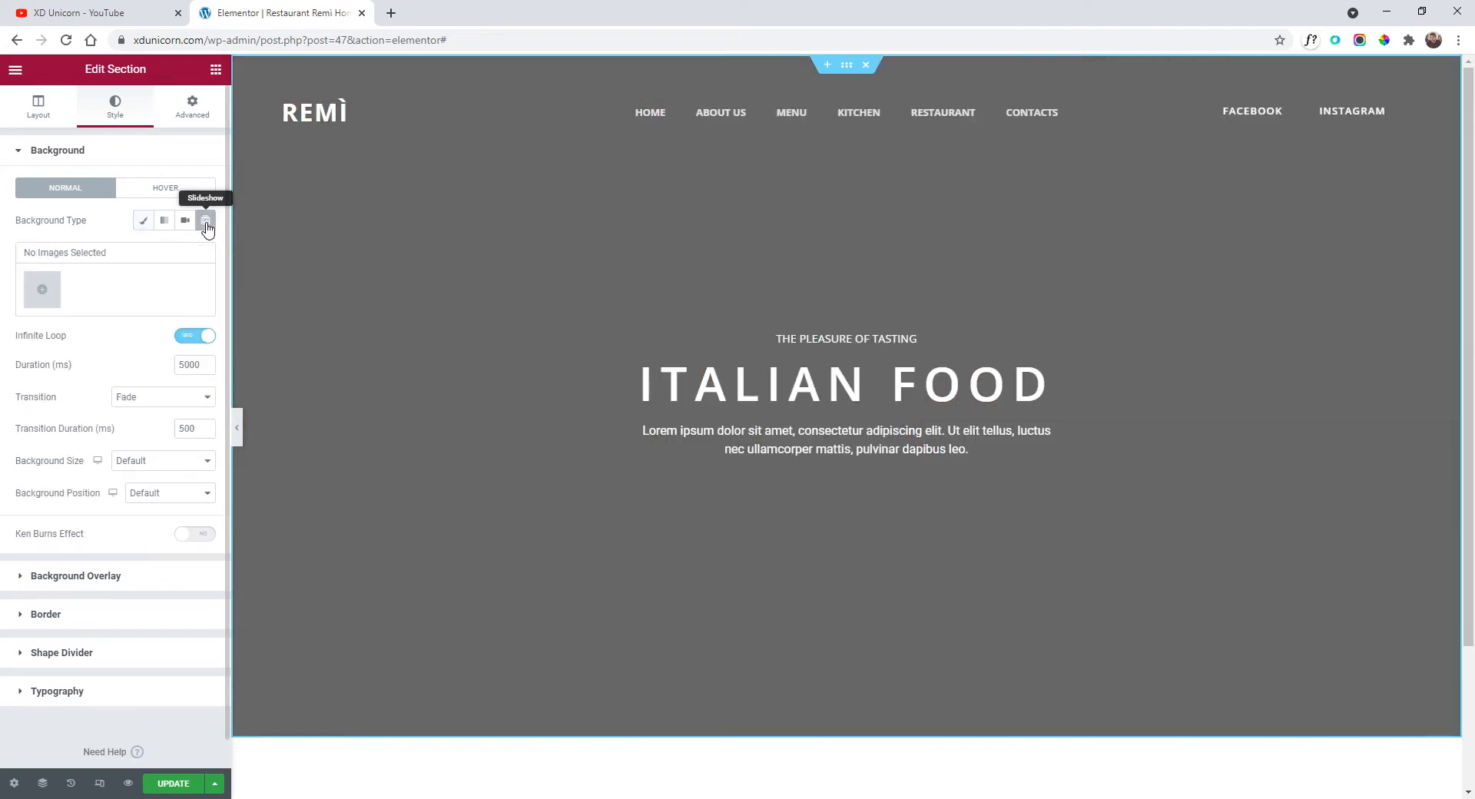
left_click(55, 299)
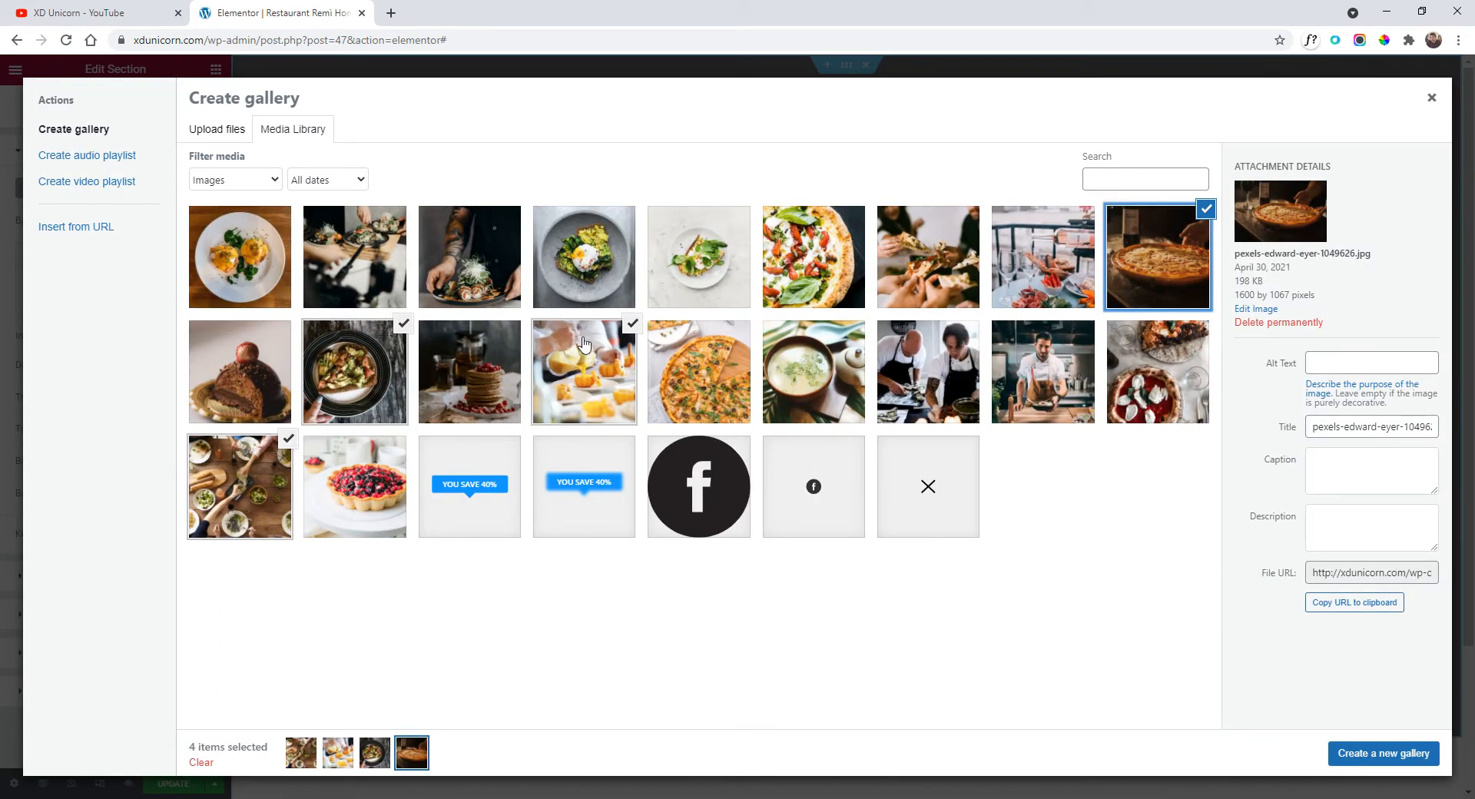
left_click(632, 325)
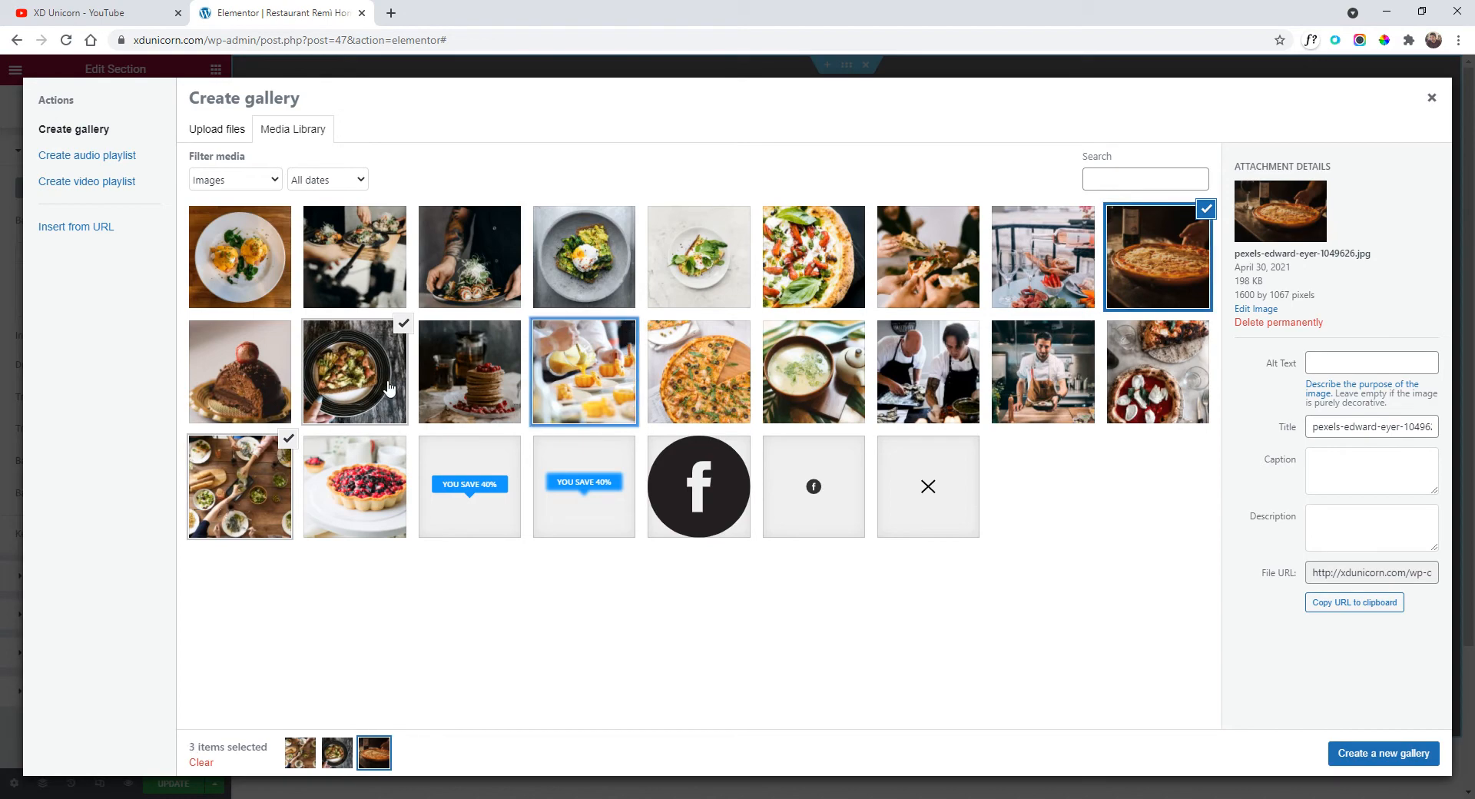
left_click(1384, 753)
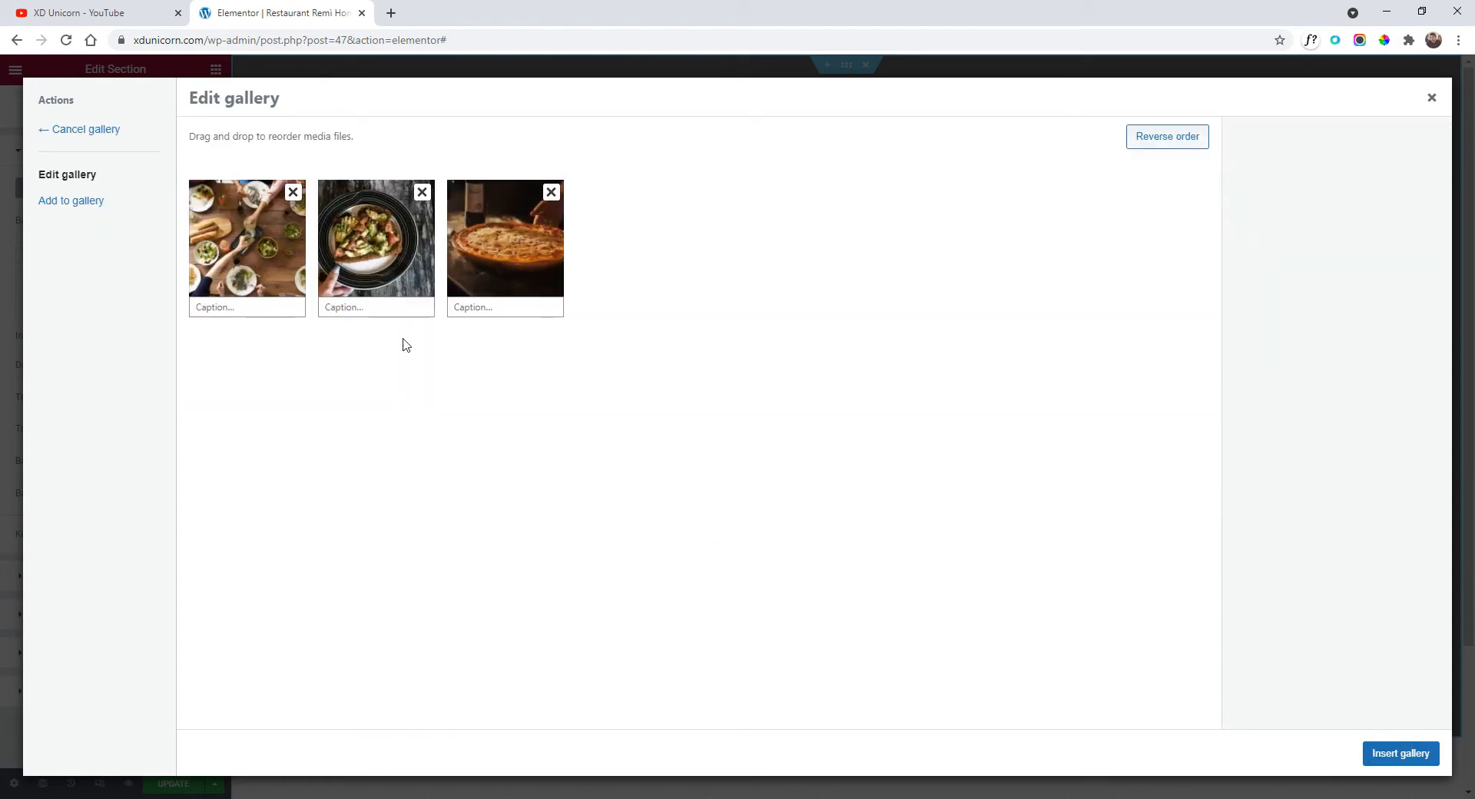
left_click(1422, 754)
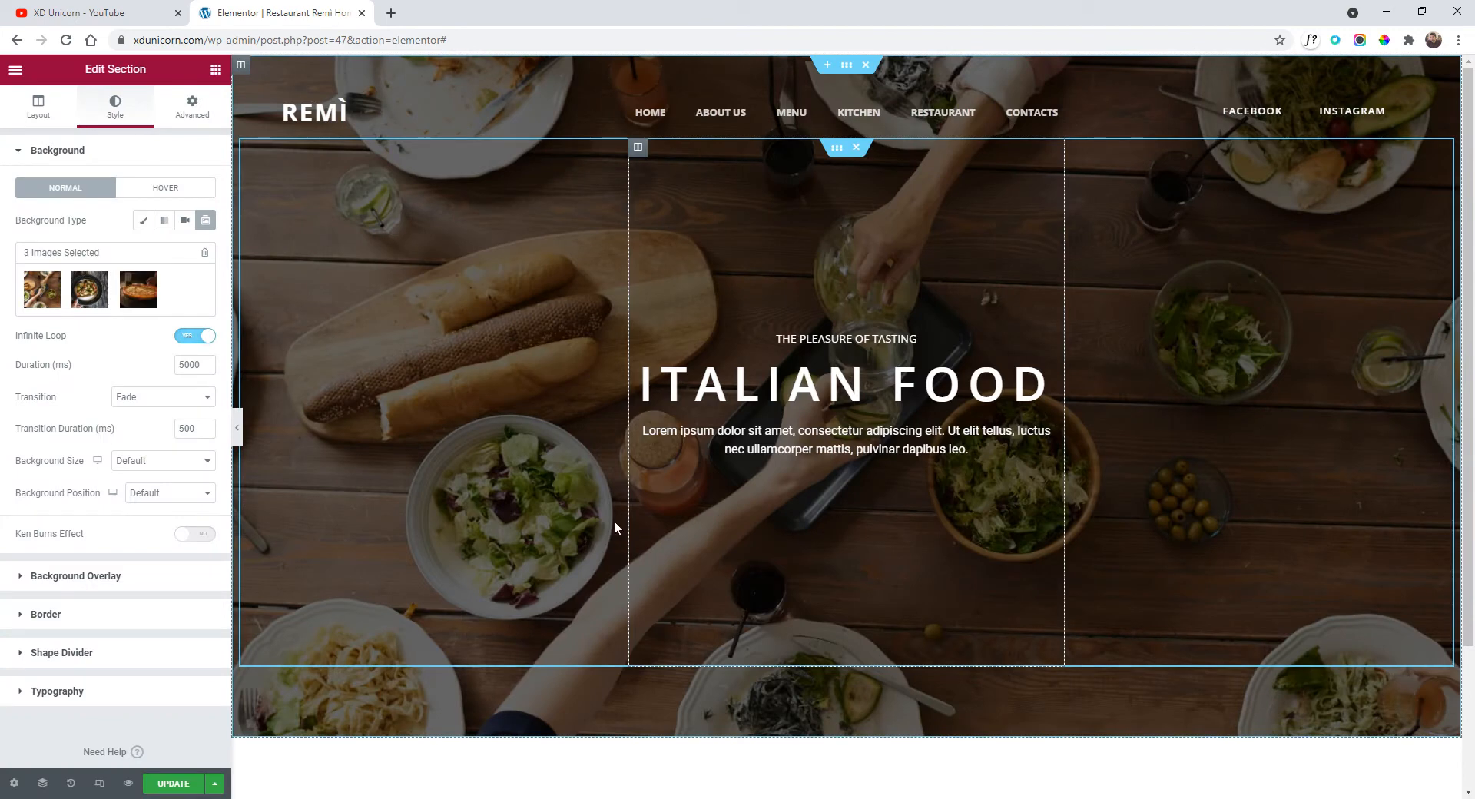
Preview the slideshow and set its slide duration to 4000 ms.
left_click(237, 427)
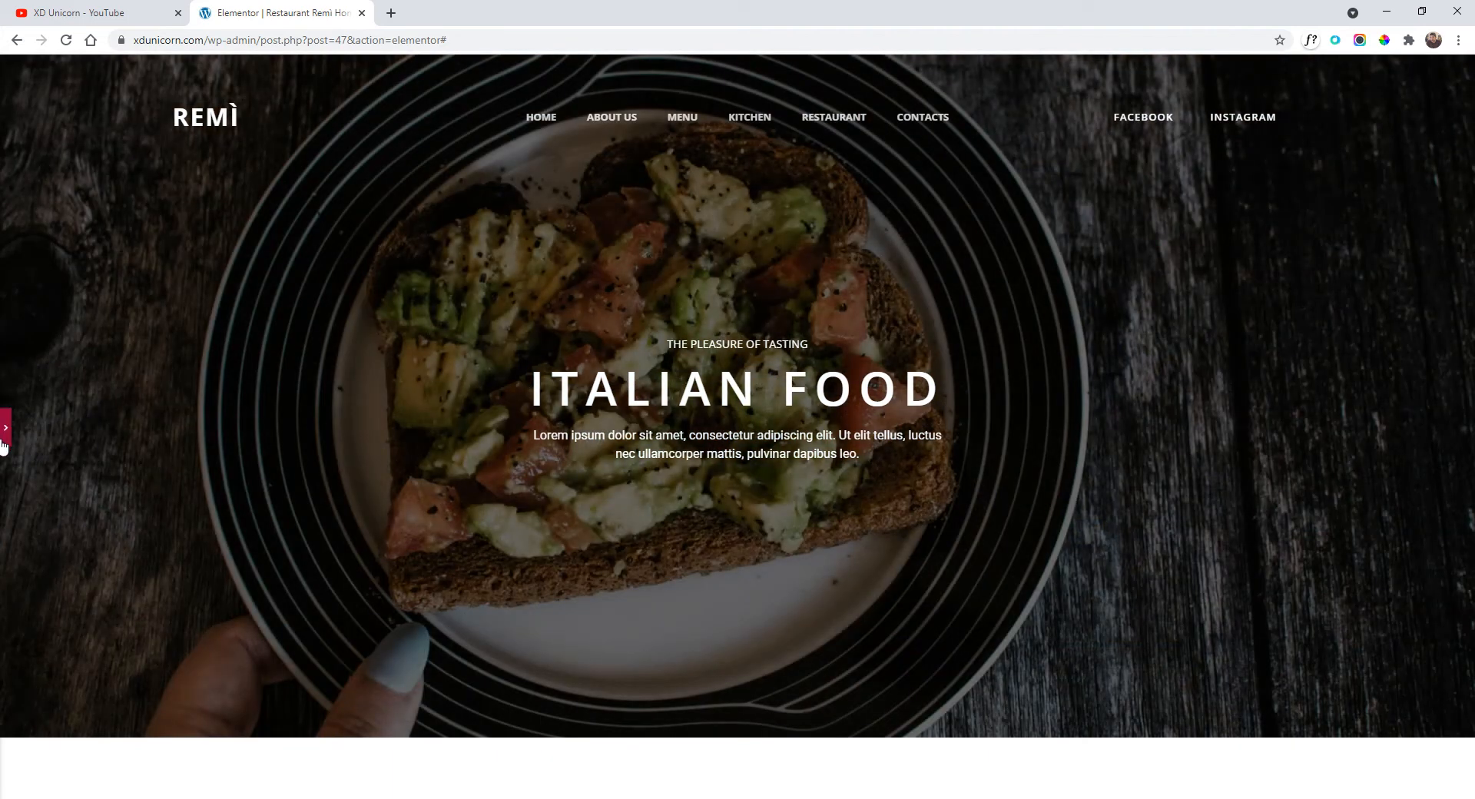
left_click(4, 435)
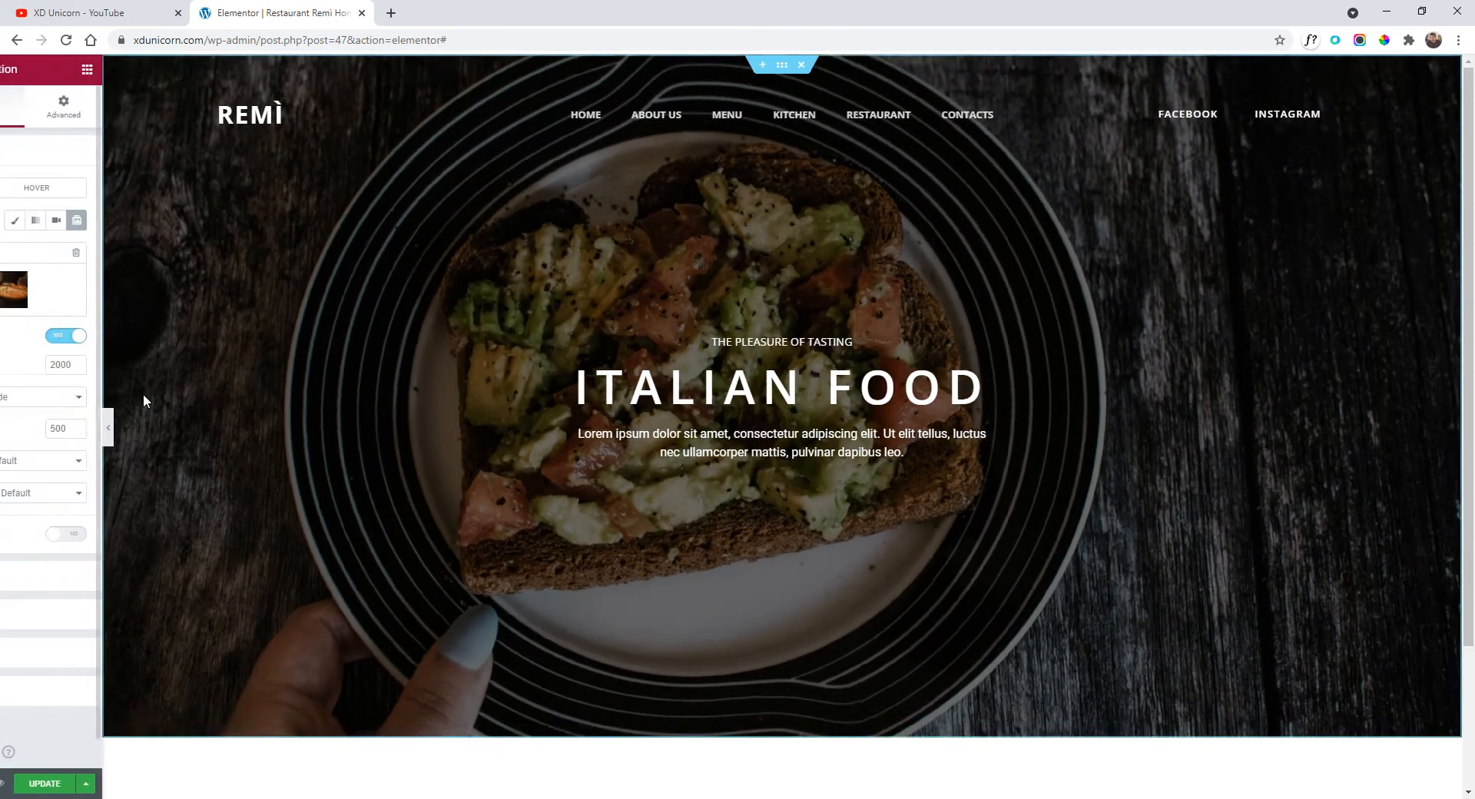
double_click(187, 365)
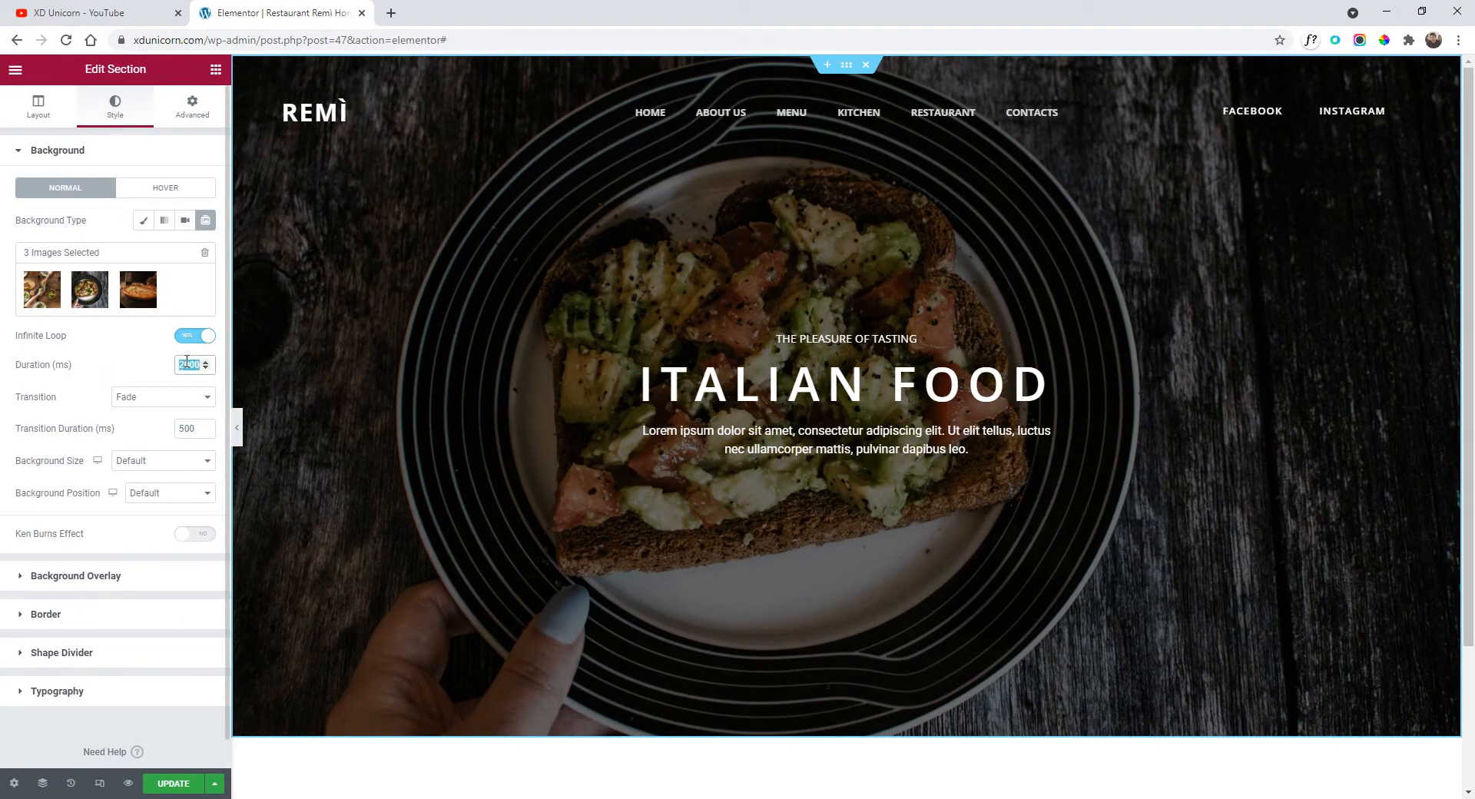
type("4000")
scroll(657, 447, "down", 3)
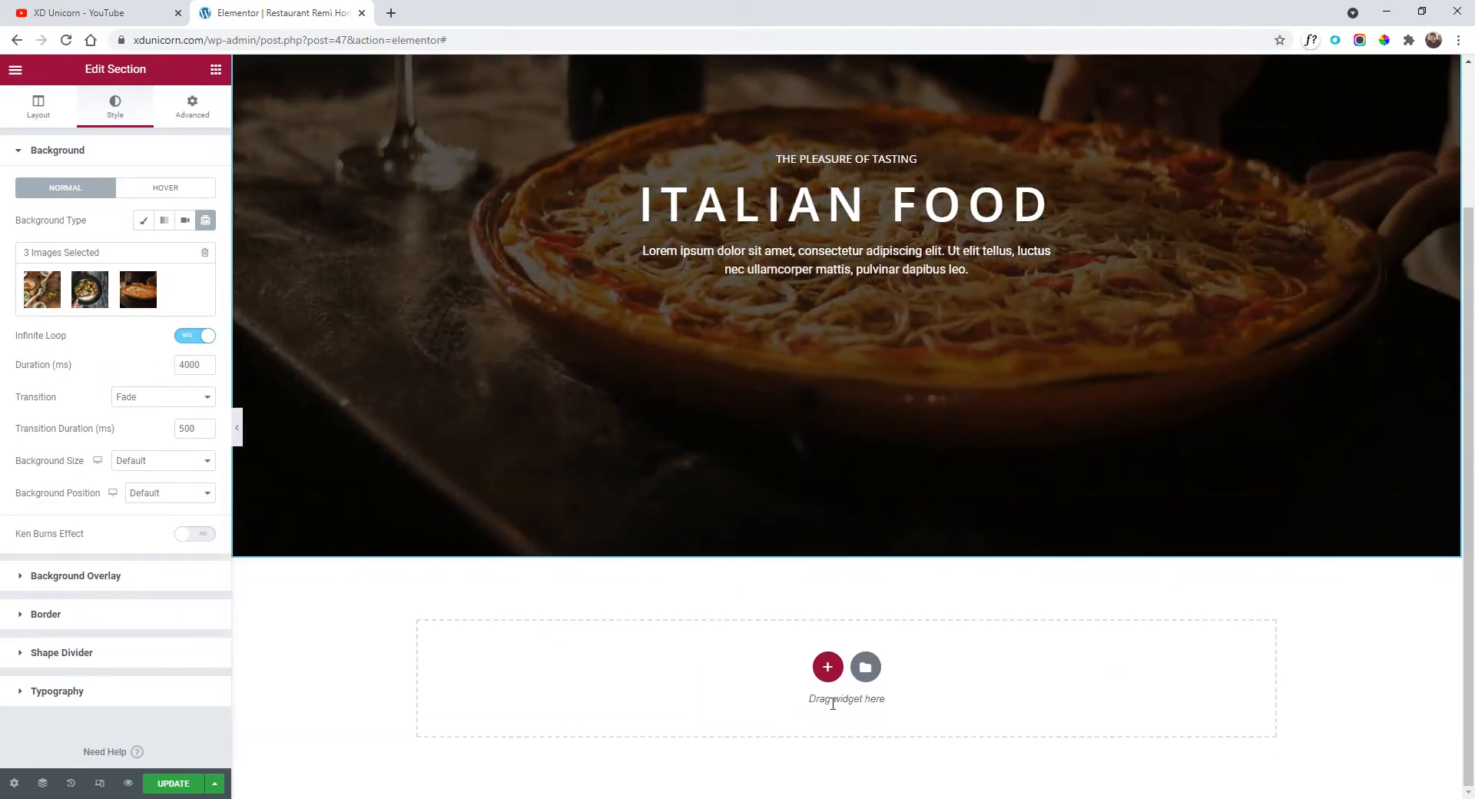
left_click(828, 667)
Create a single-column section with 711 px minimum height, then add a second column.
left_click(656, 713)
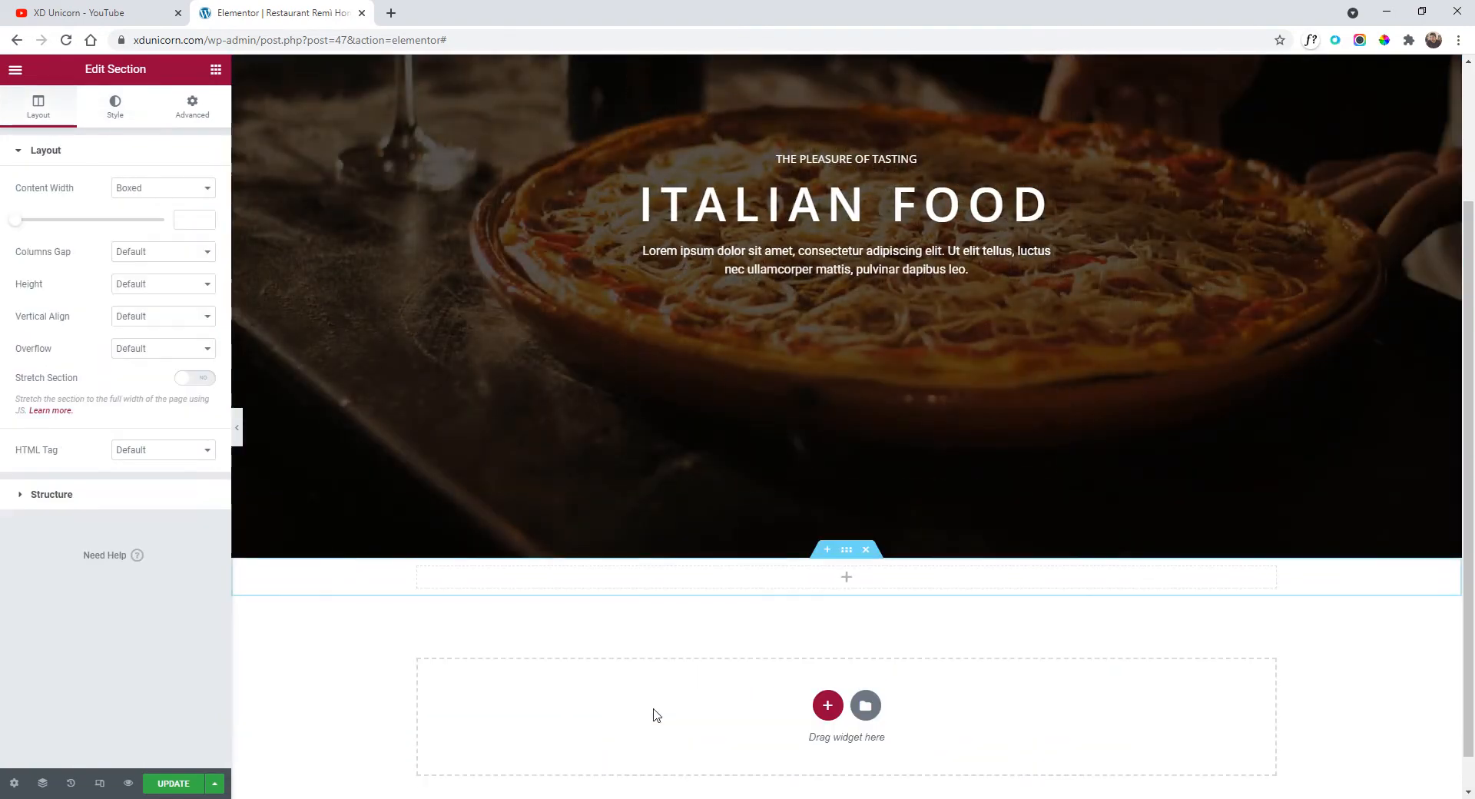
scroll(758, 553, "down", 1)
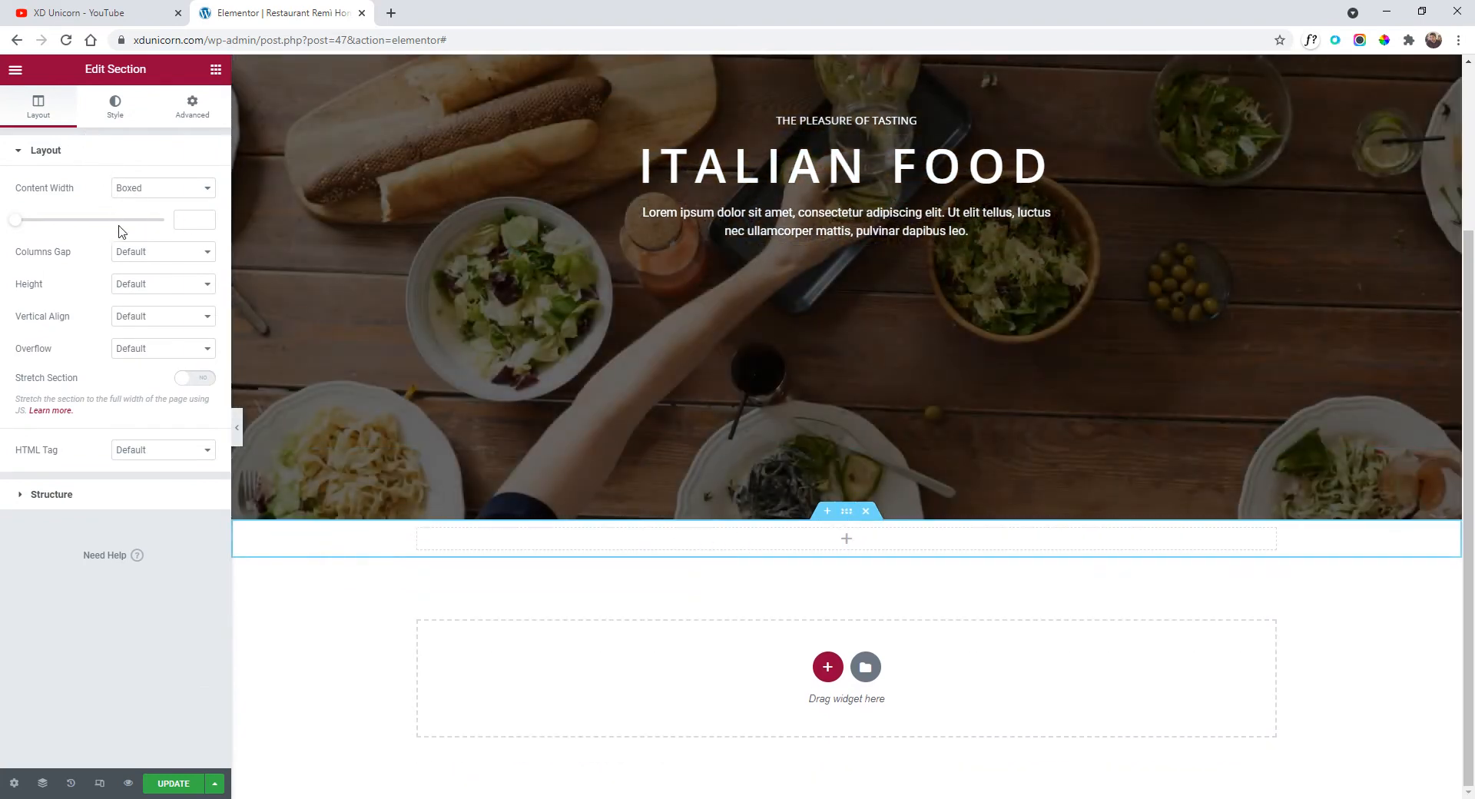
left_click(128, 284)
left_click(146, 327)
scroll(692, 477, "down", 4)
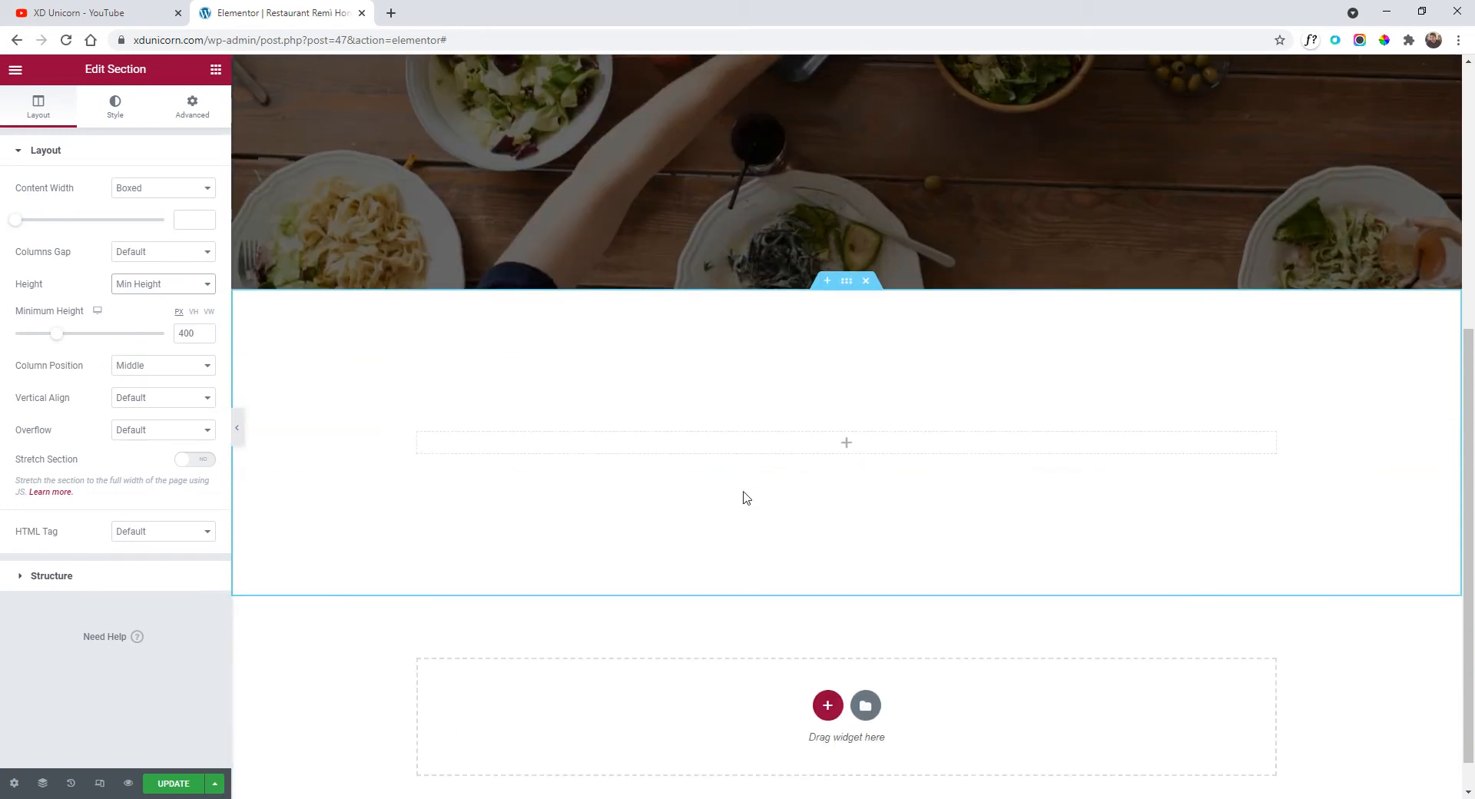
left_click_drag(59, 342, 91, 343)
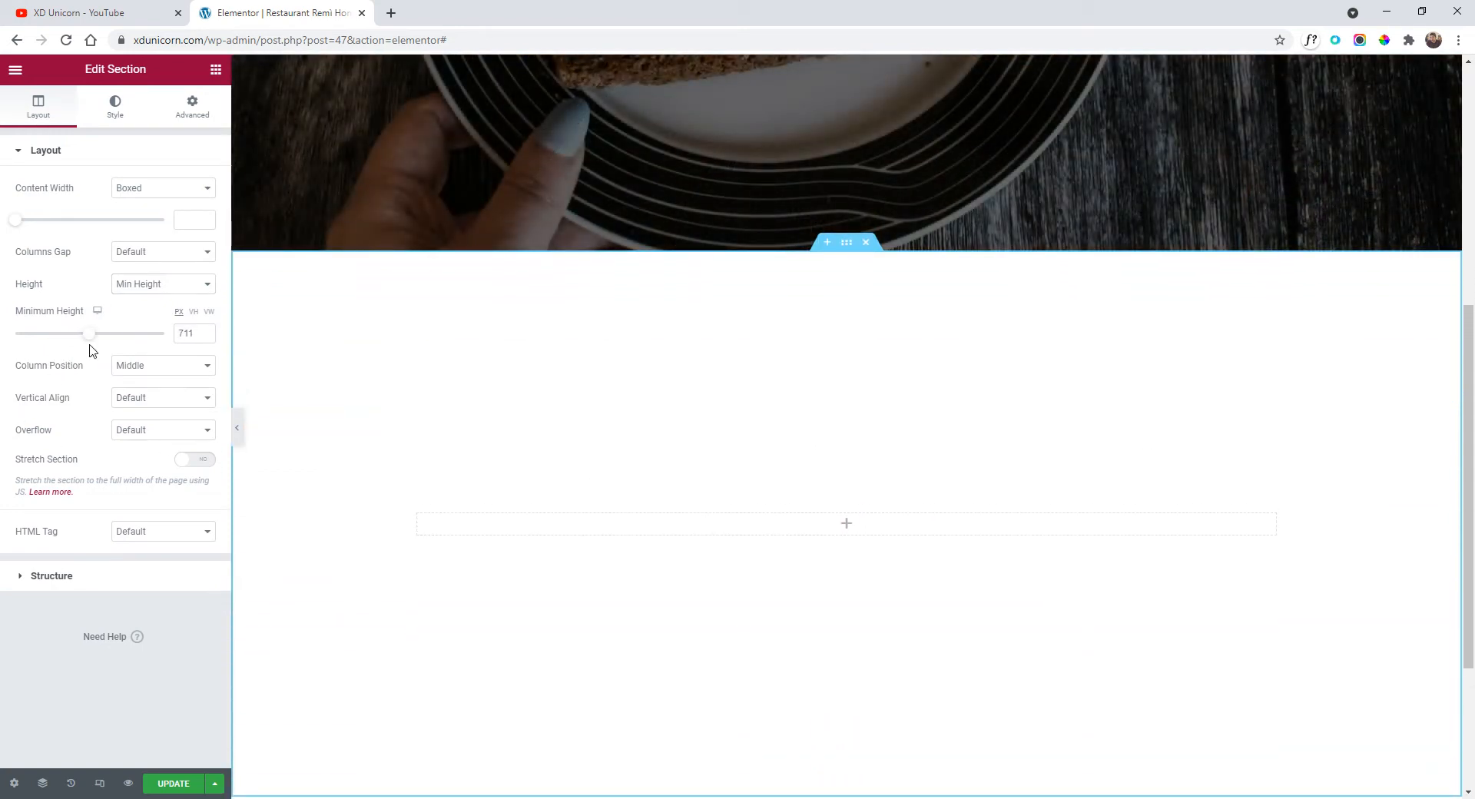
scroll(484, 422, "down", 1)
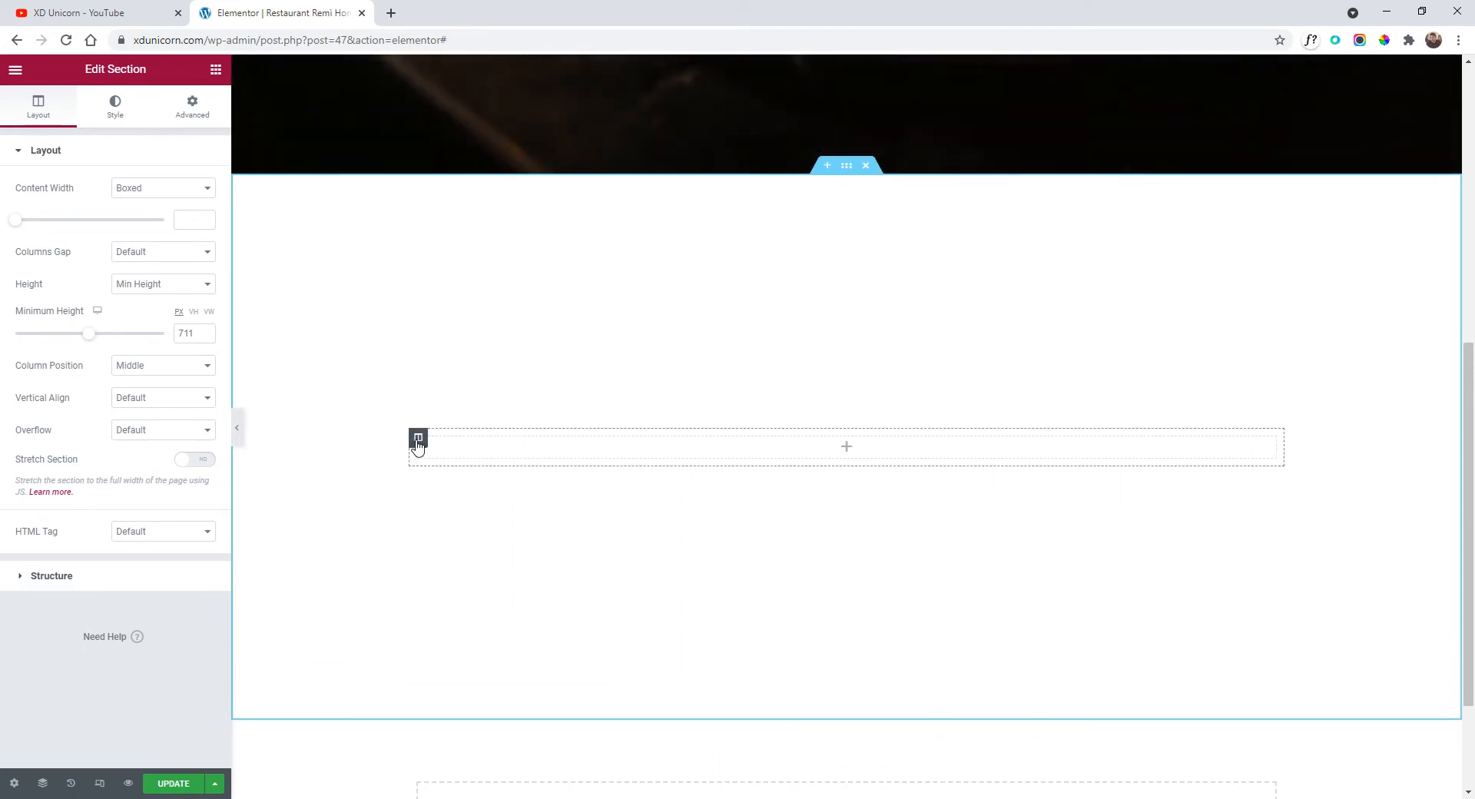
right_click(417, 445)
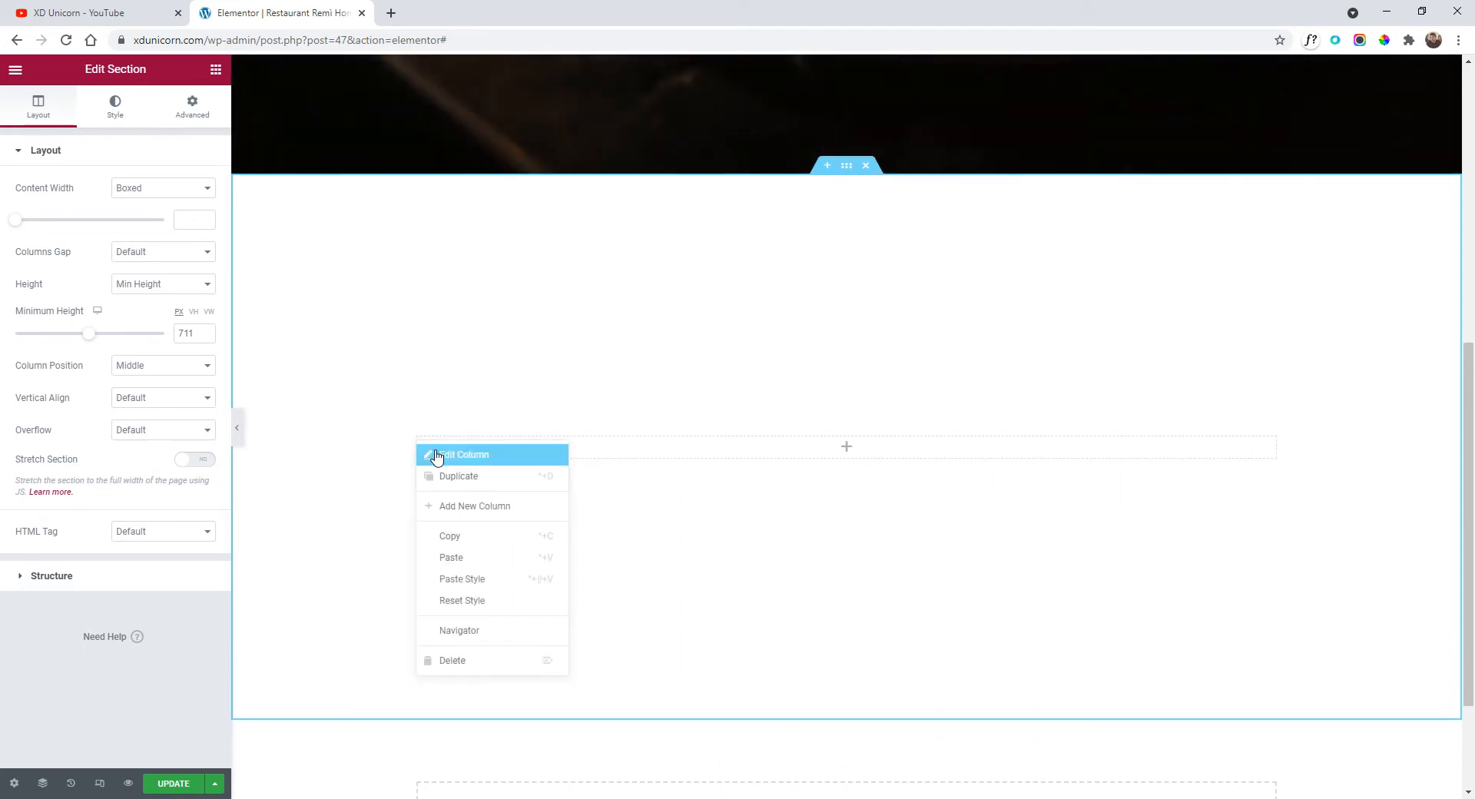
left_click(440, 506)
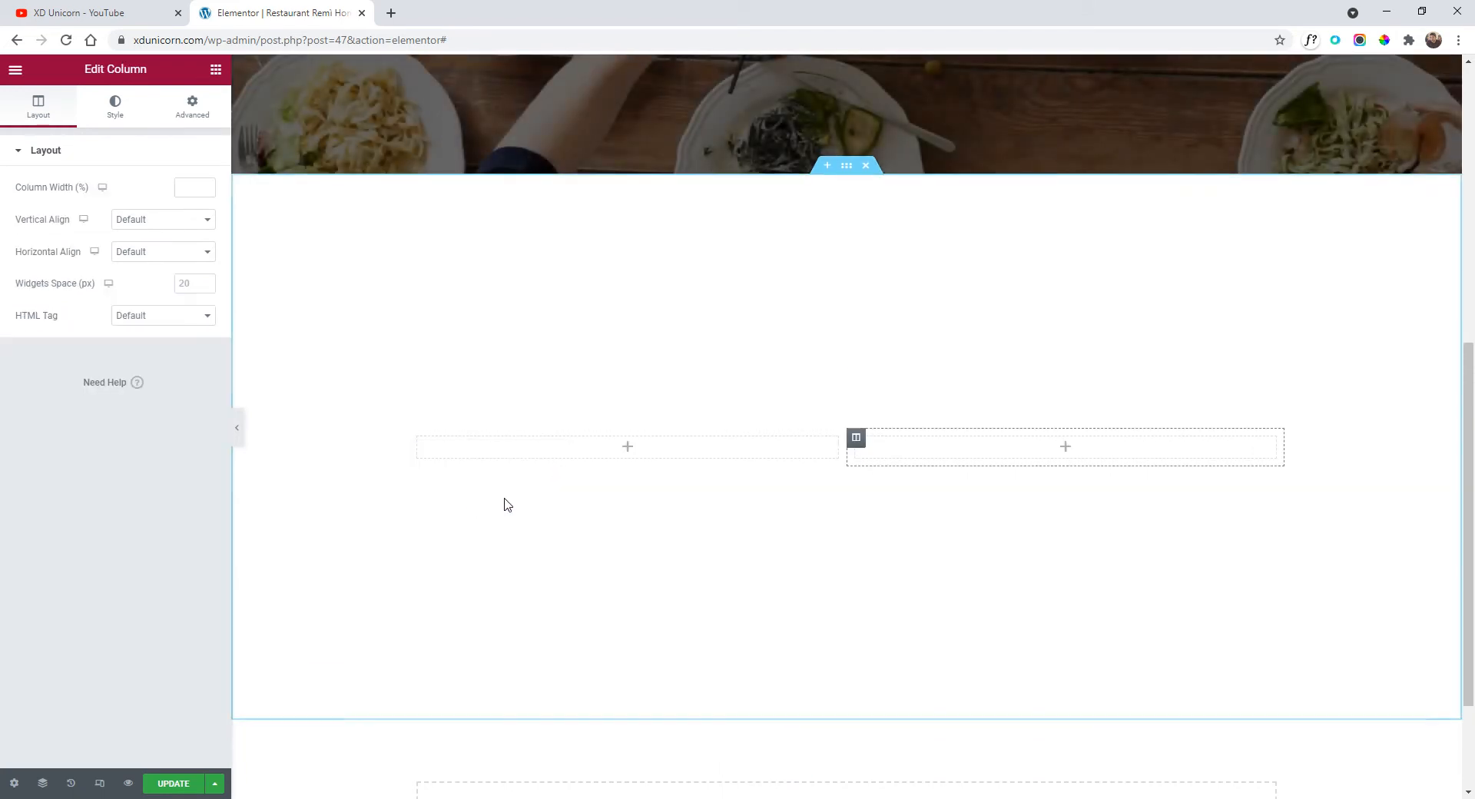
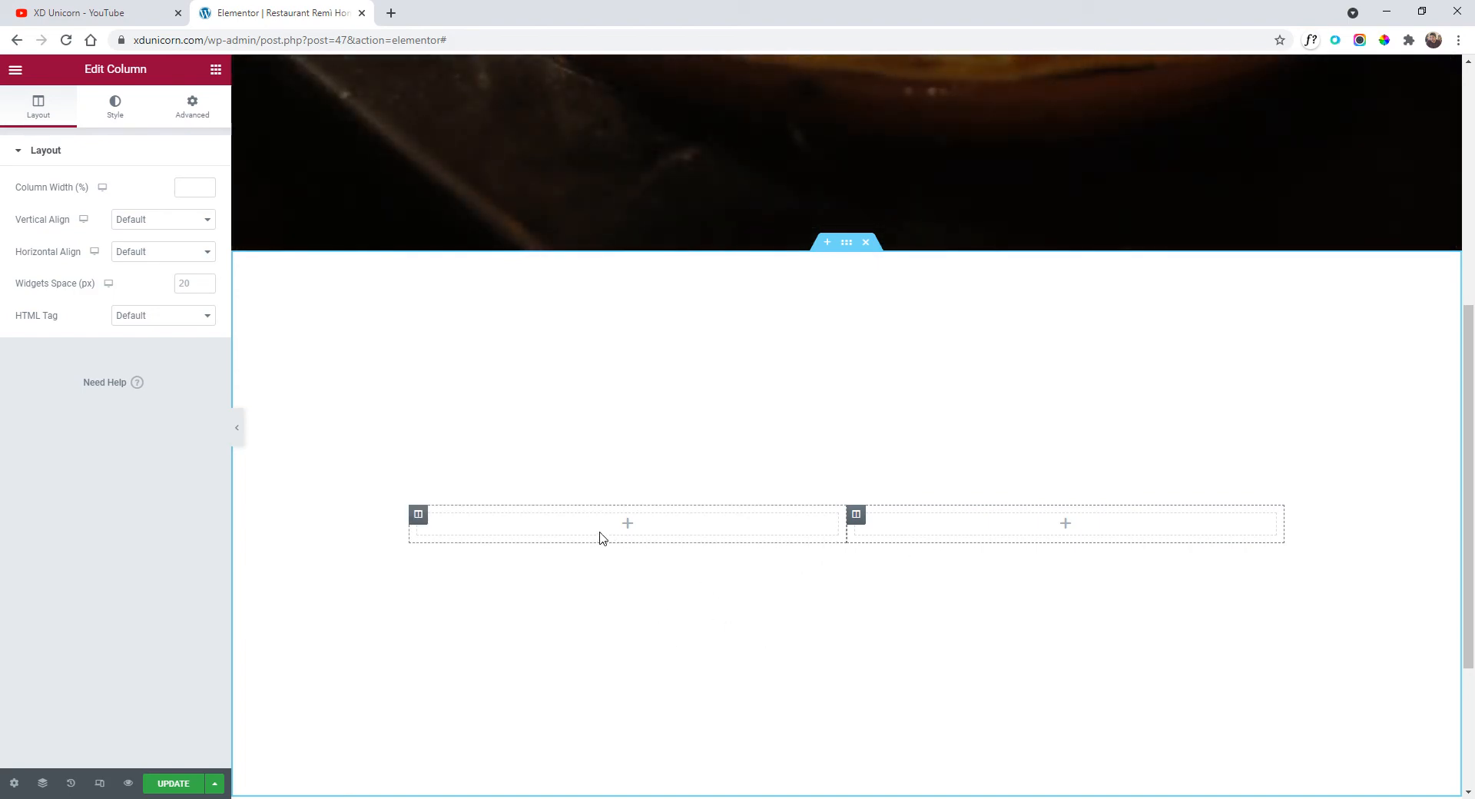
Copy the hero's THE PLEASURE OF TASTING heading into the left column and make it black (#000000).
scroll(606, 441, "up", 4)
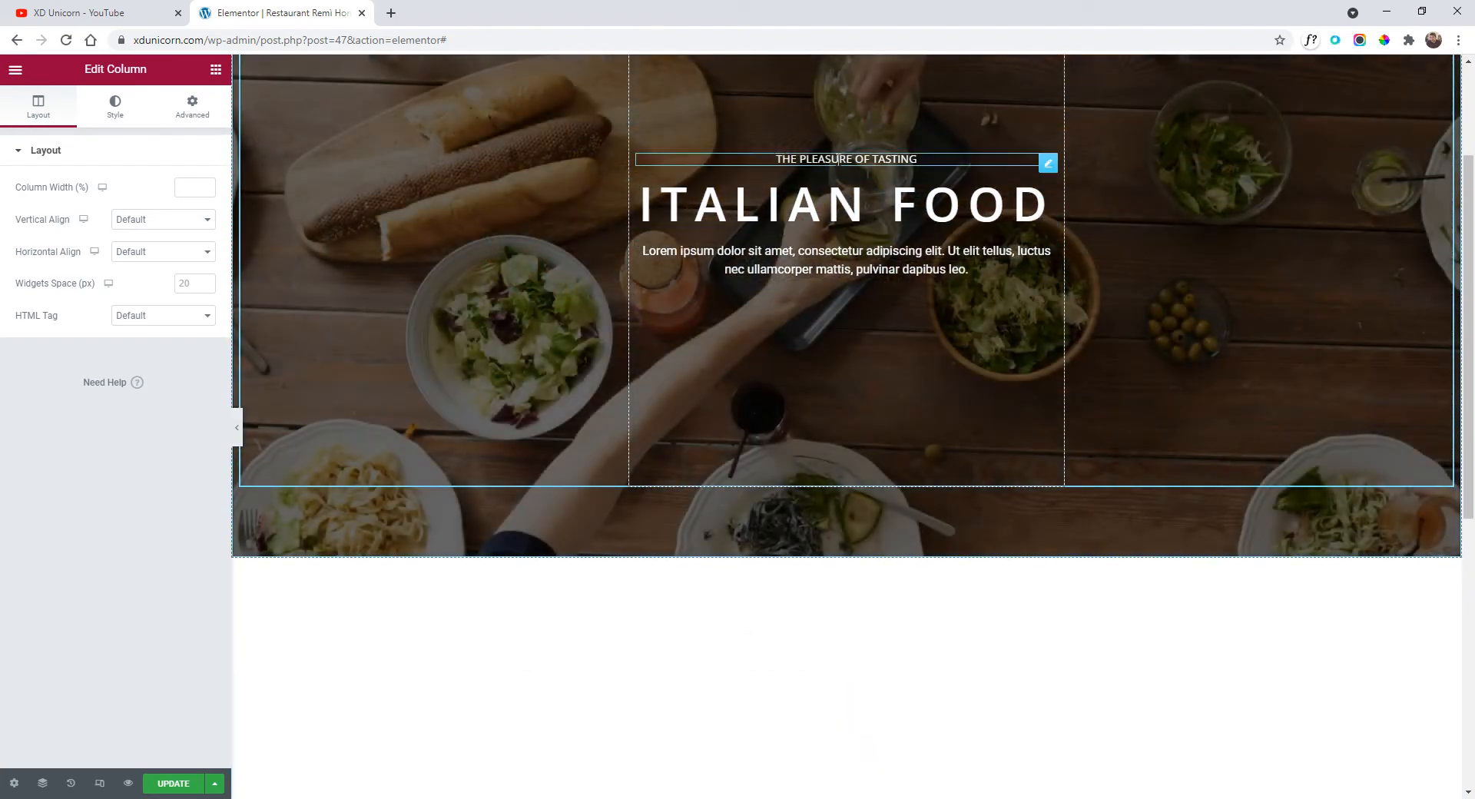
right_click(839, 159)
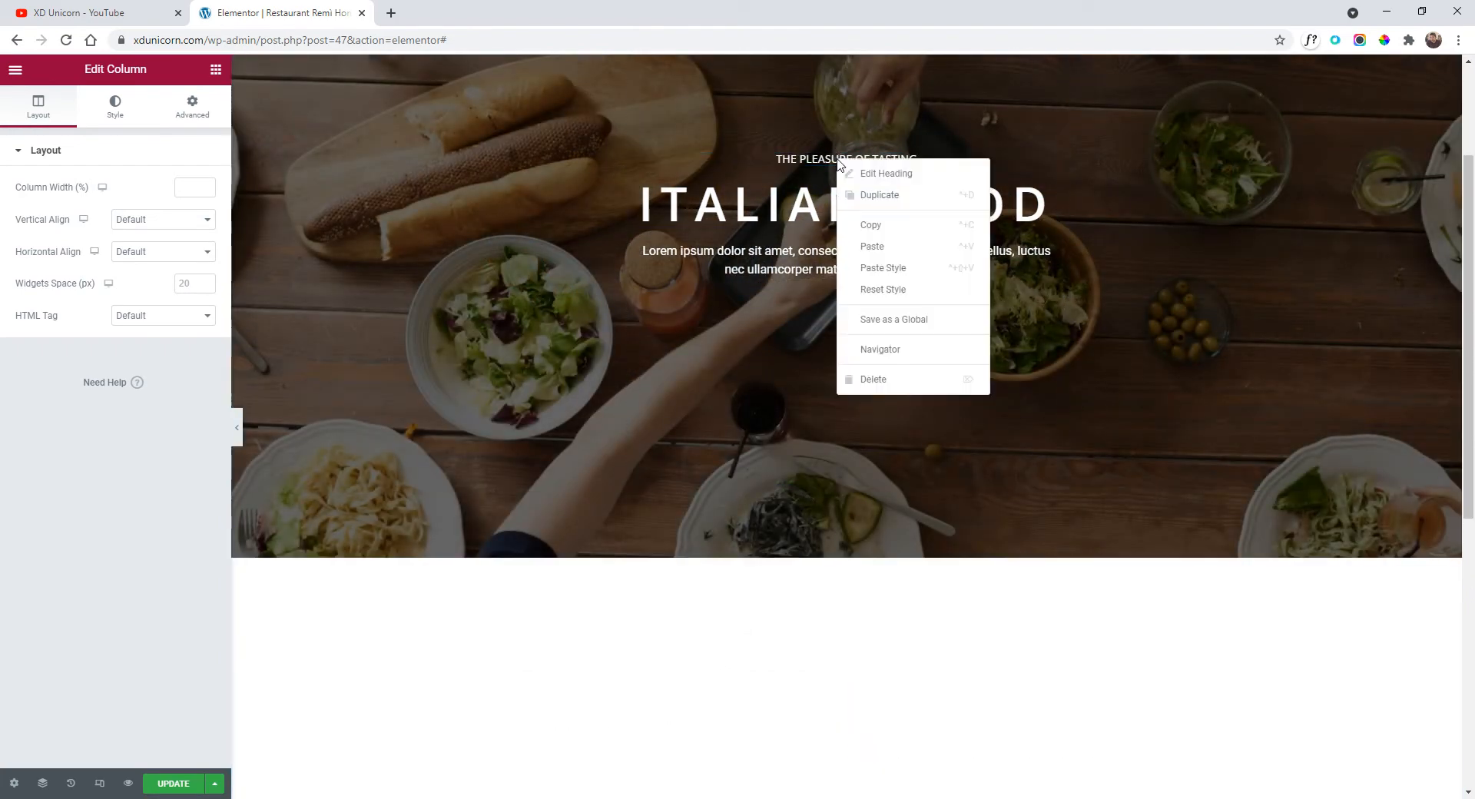
left_click(889, 224)
scroll(637, 412, "down", 4)
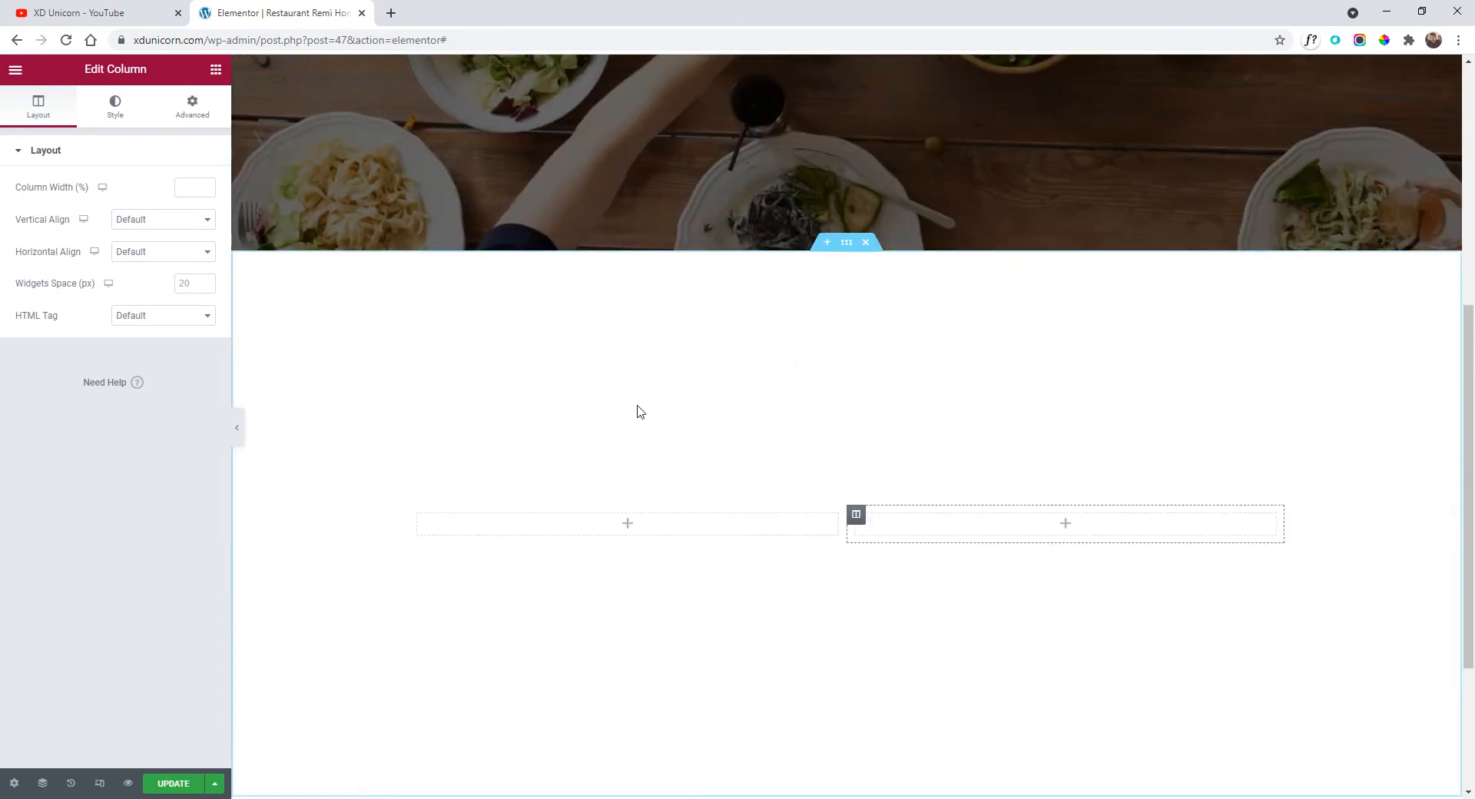
right_click(587, 519)
left_click(676, 634)
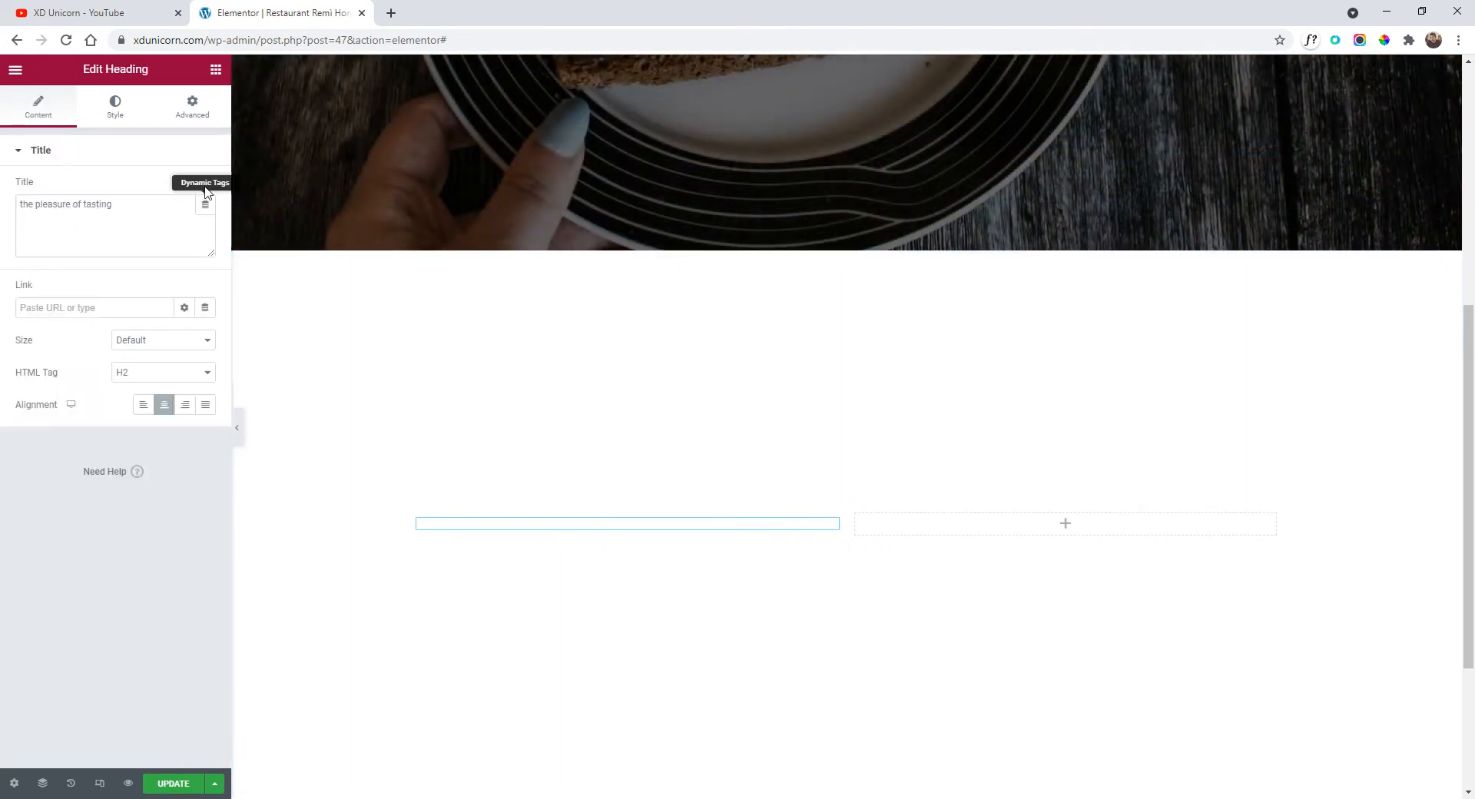
left_click(115, 109)
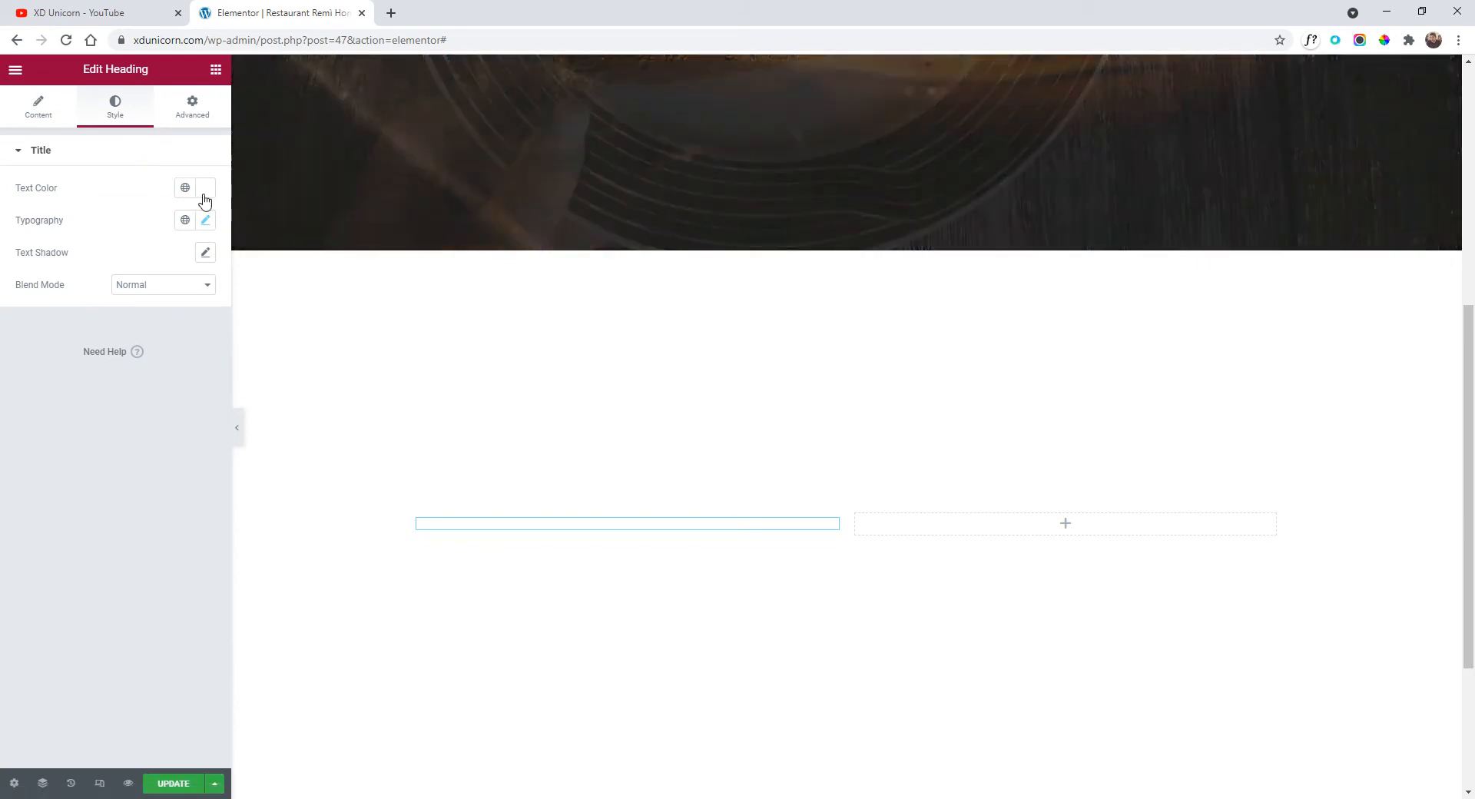
left_click(205, 191)
left_click_drag(139, 266, 0, 453)
Paste a copy of the ITALIAN FOOD title below it with black text.
scroll(665, 538, "up", 1)
scroll(665, 538, "up", 5)
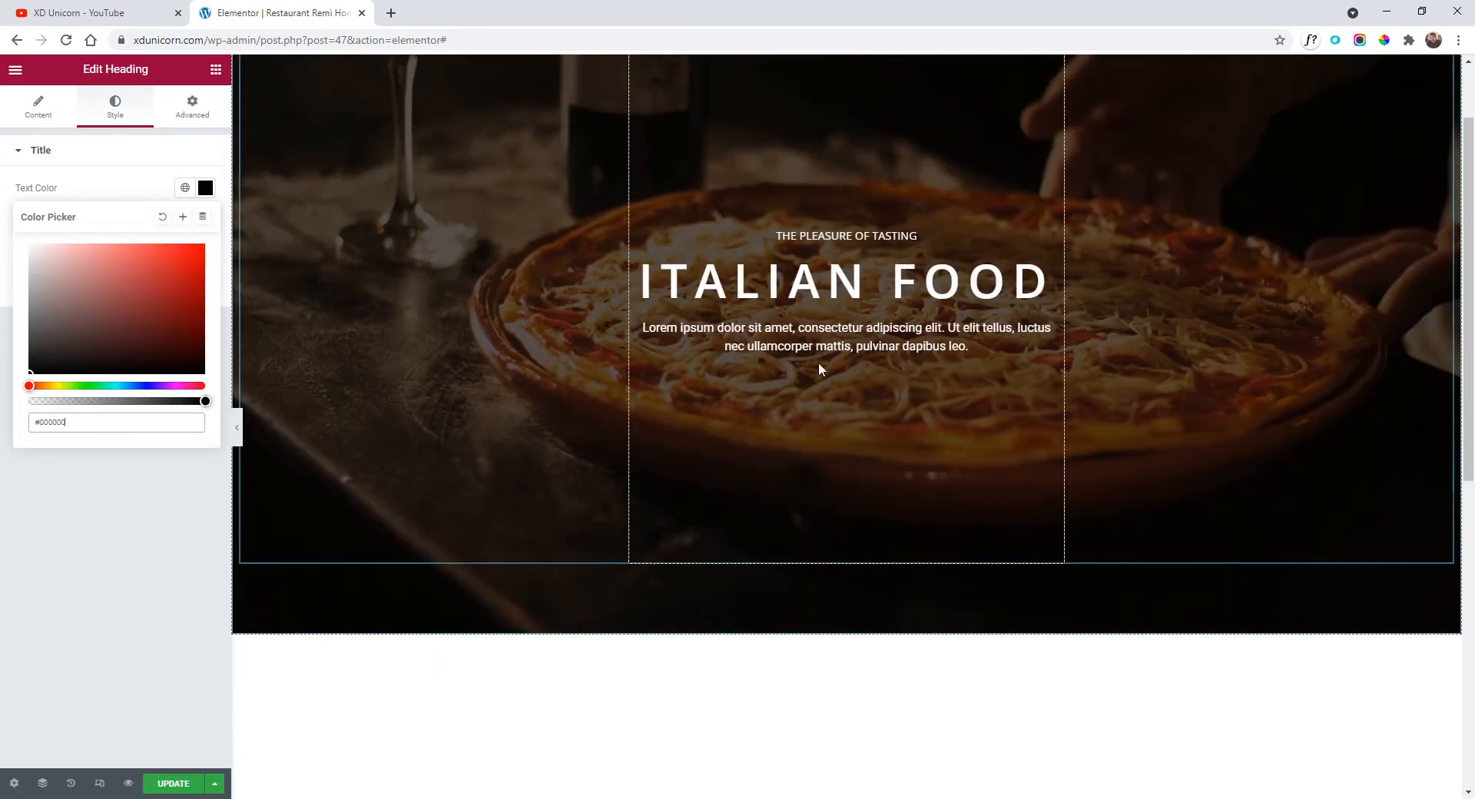
right_click(784, 287)
left_click(828, 352)
scroll(774, 389, "down", 10)
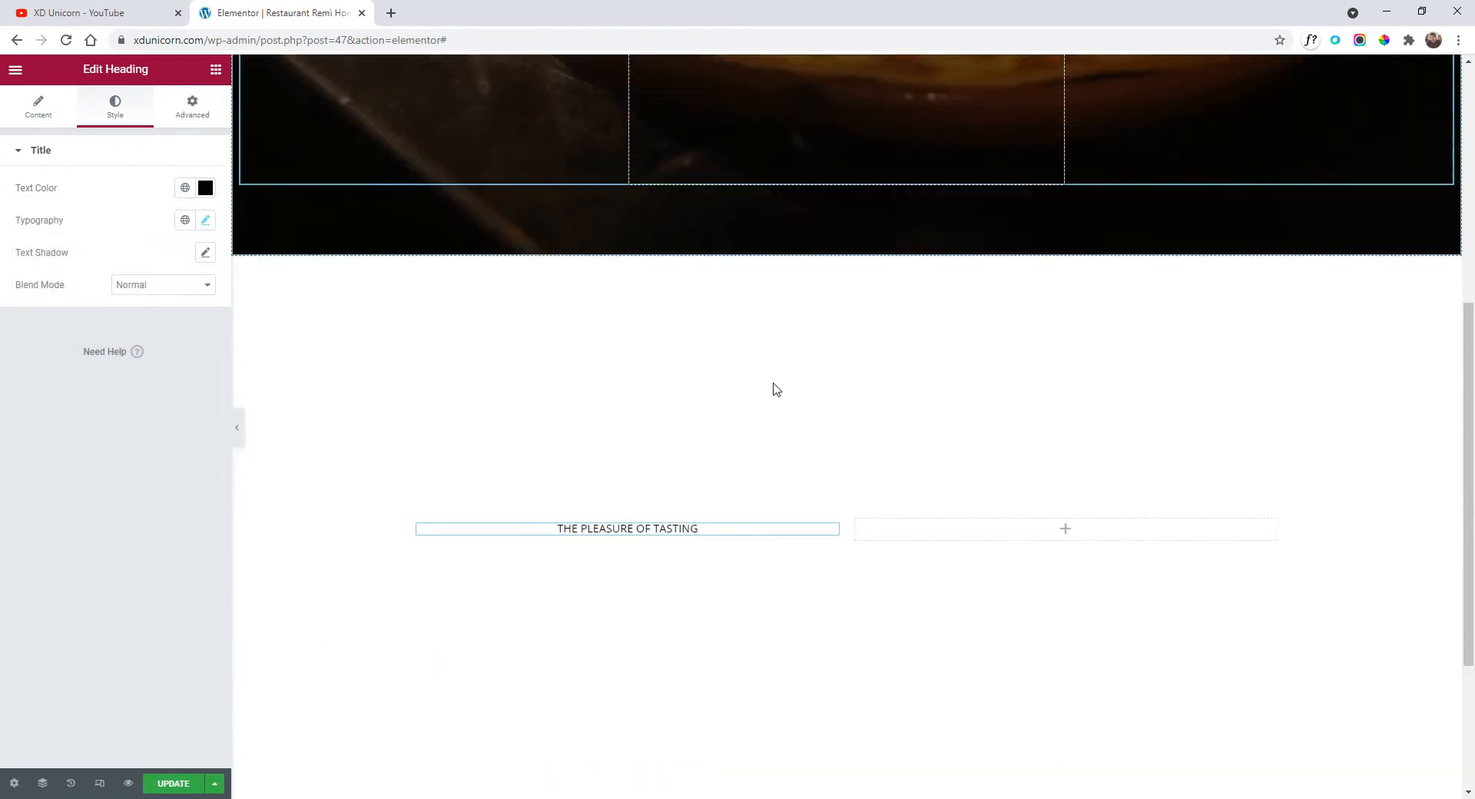
right_click(665, 528)
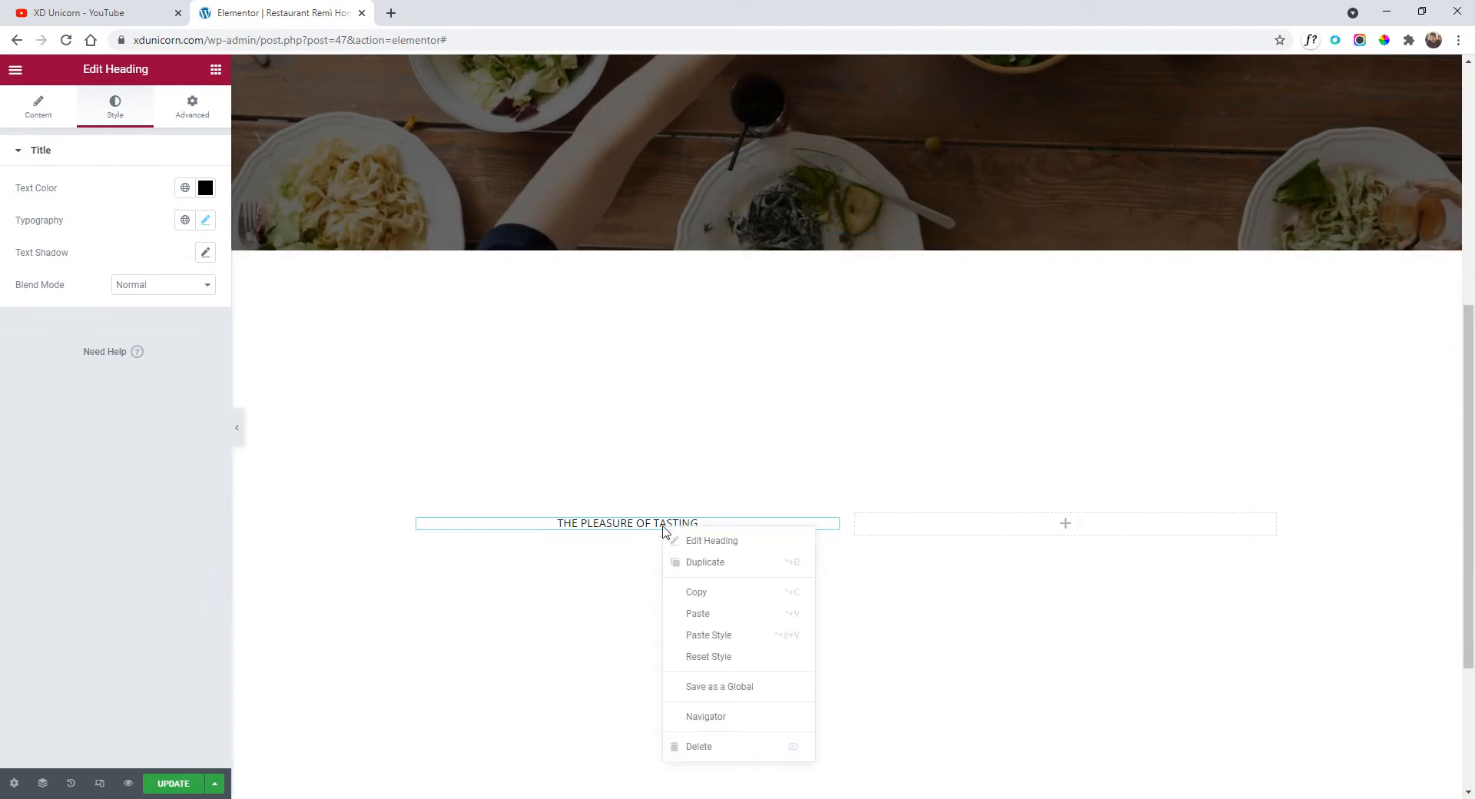
left_click(721, 613)
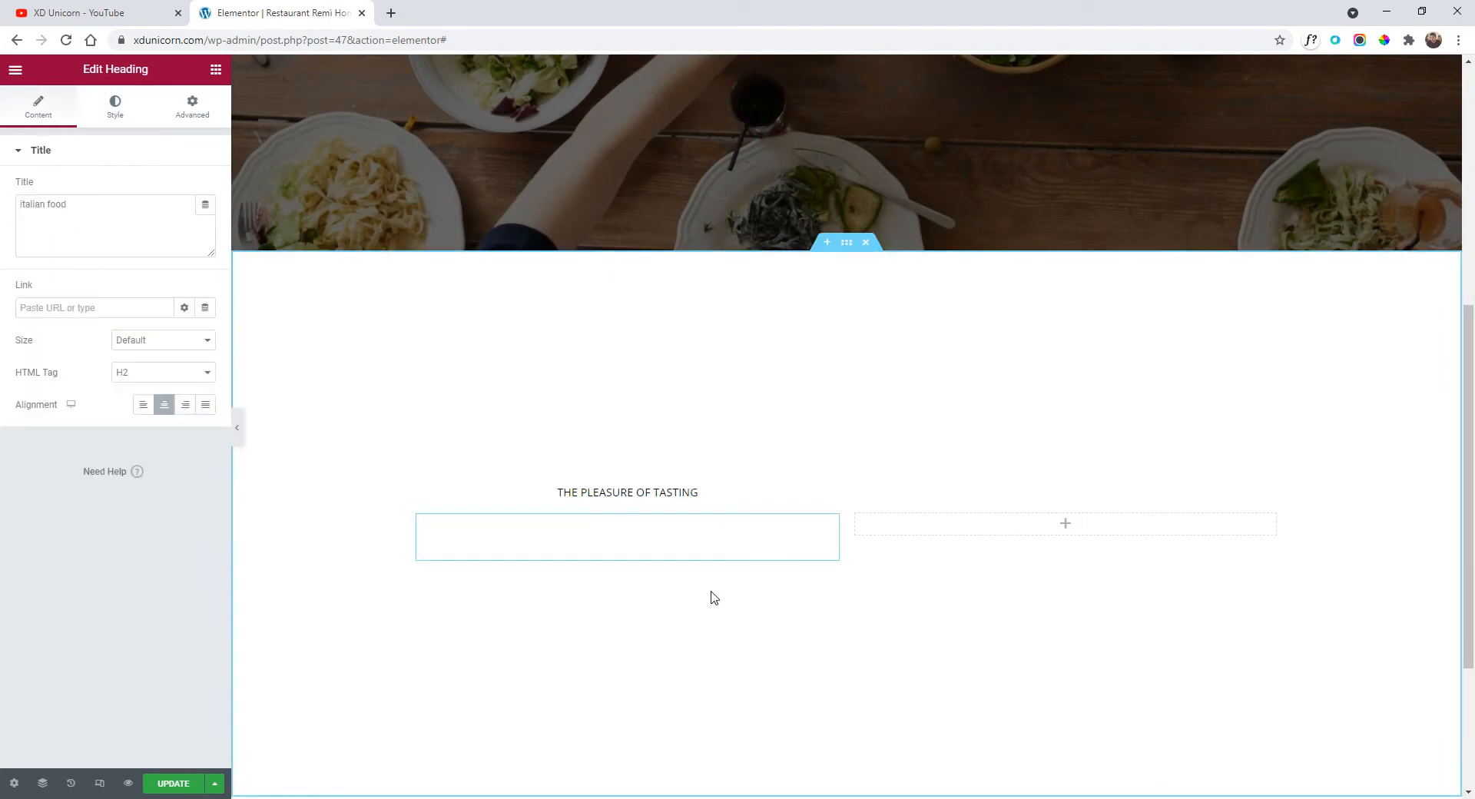
left_click(115, 107)
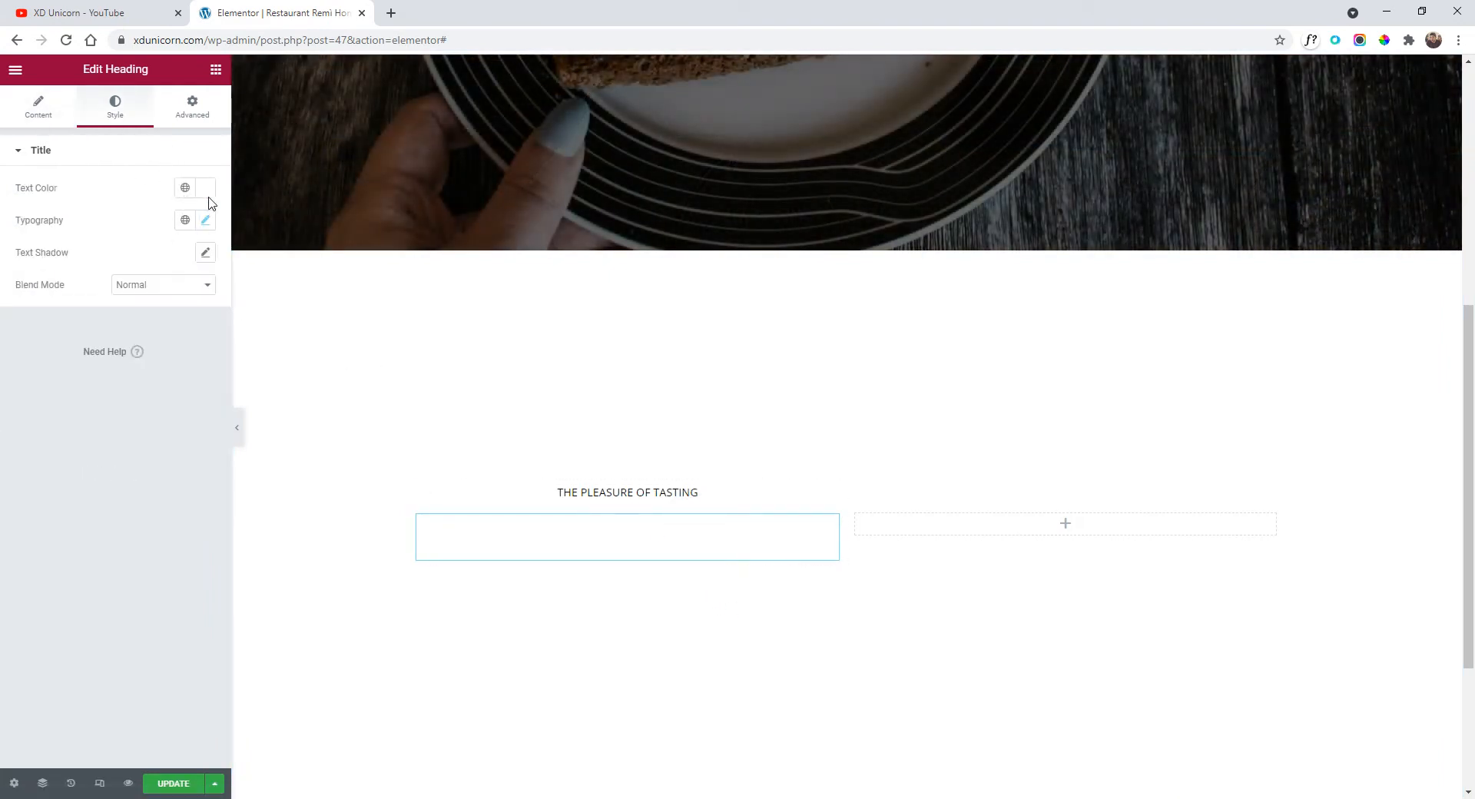
left_click(205, 189)
left_click_drag(141, 316, 1, 419)
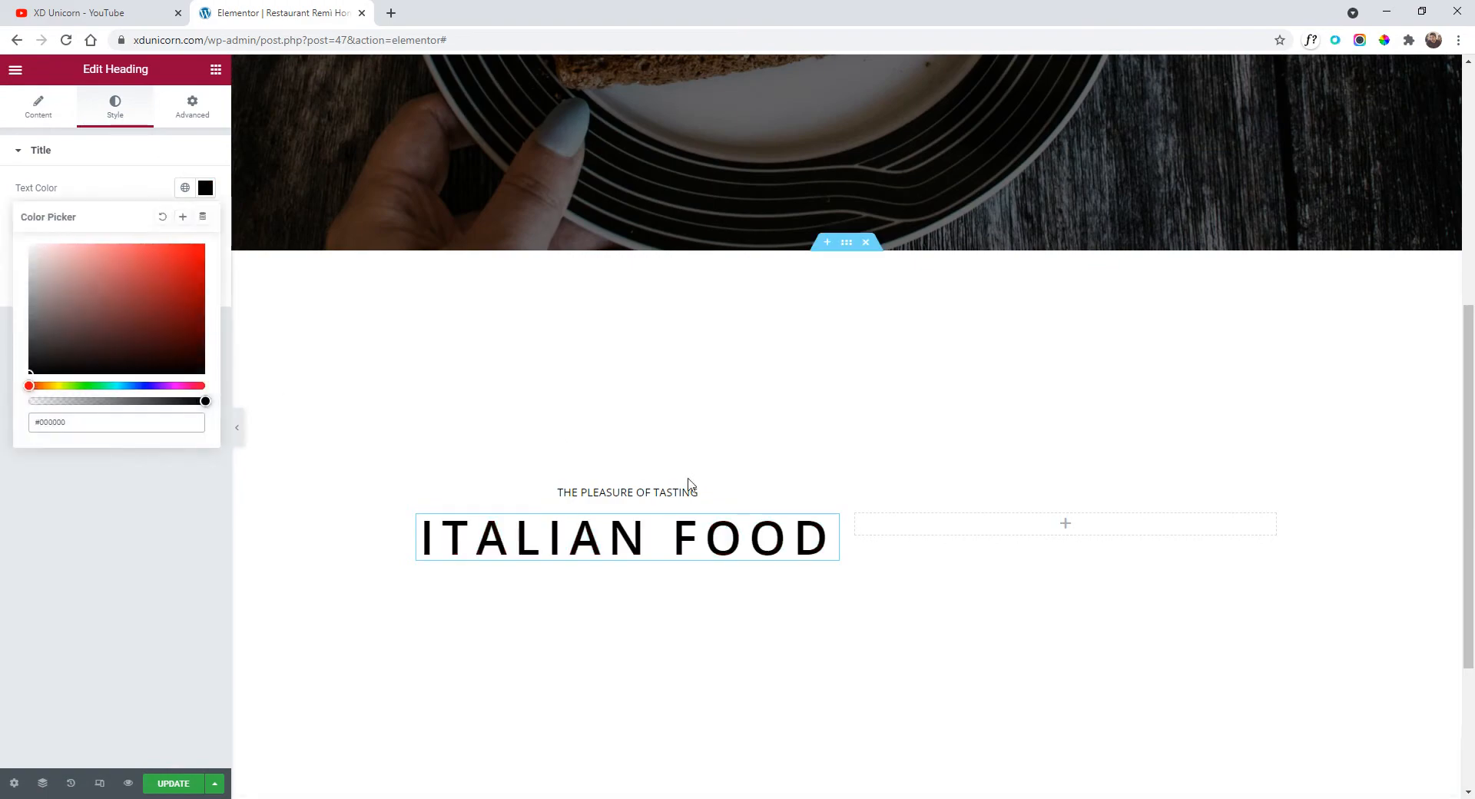
Add a black-text copy of the hero's description paragraph below the title.
scroll(688, 483, "up", 5)
right_click(788, 415)
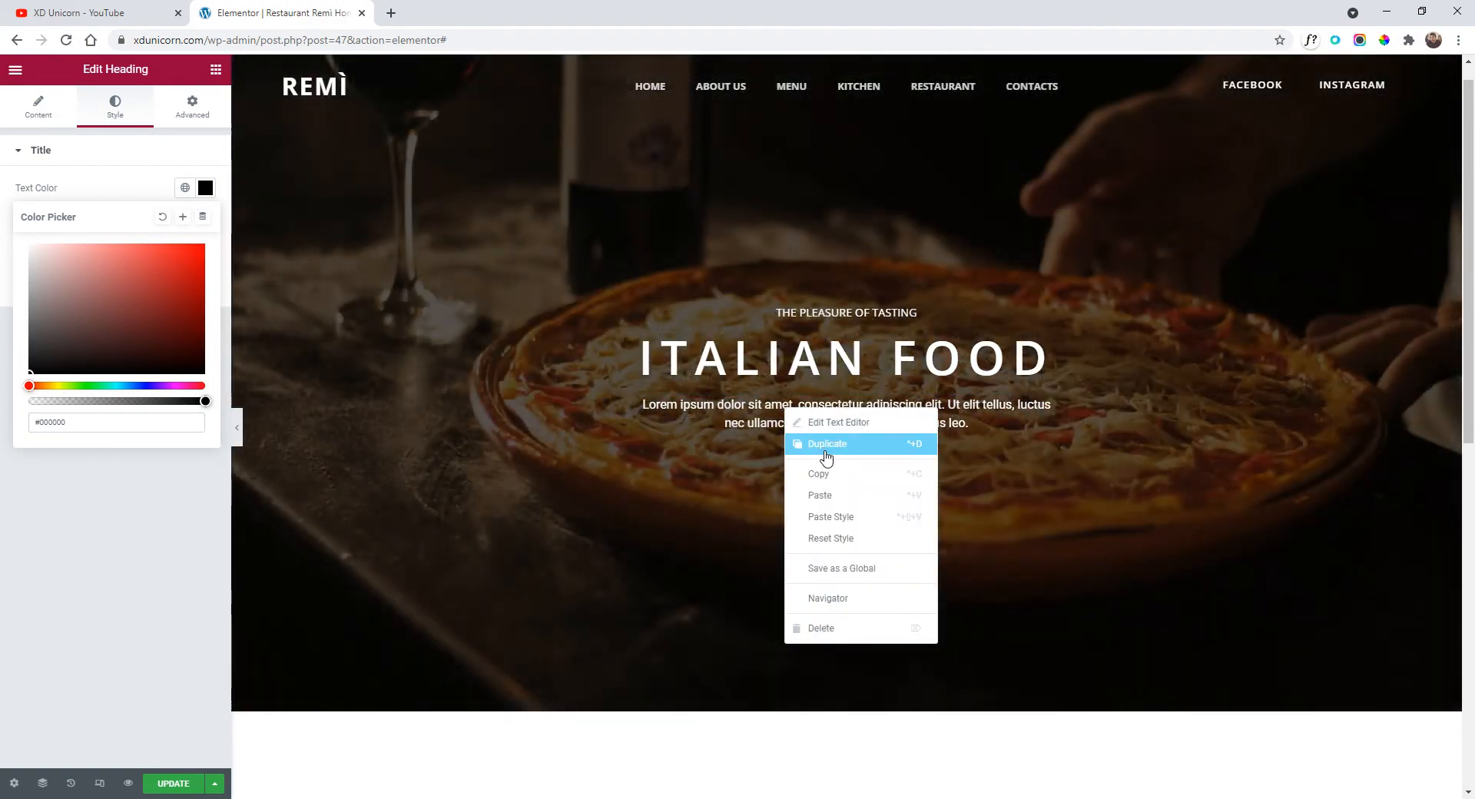
left_click(826, 458)
scroll(792, 465, "down", 7)
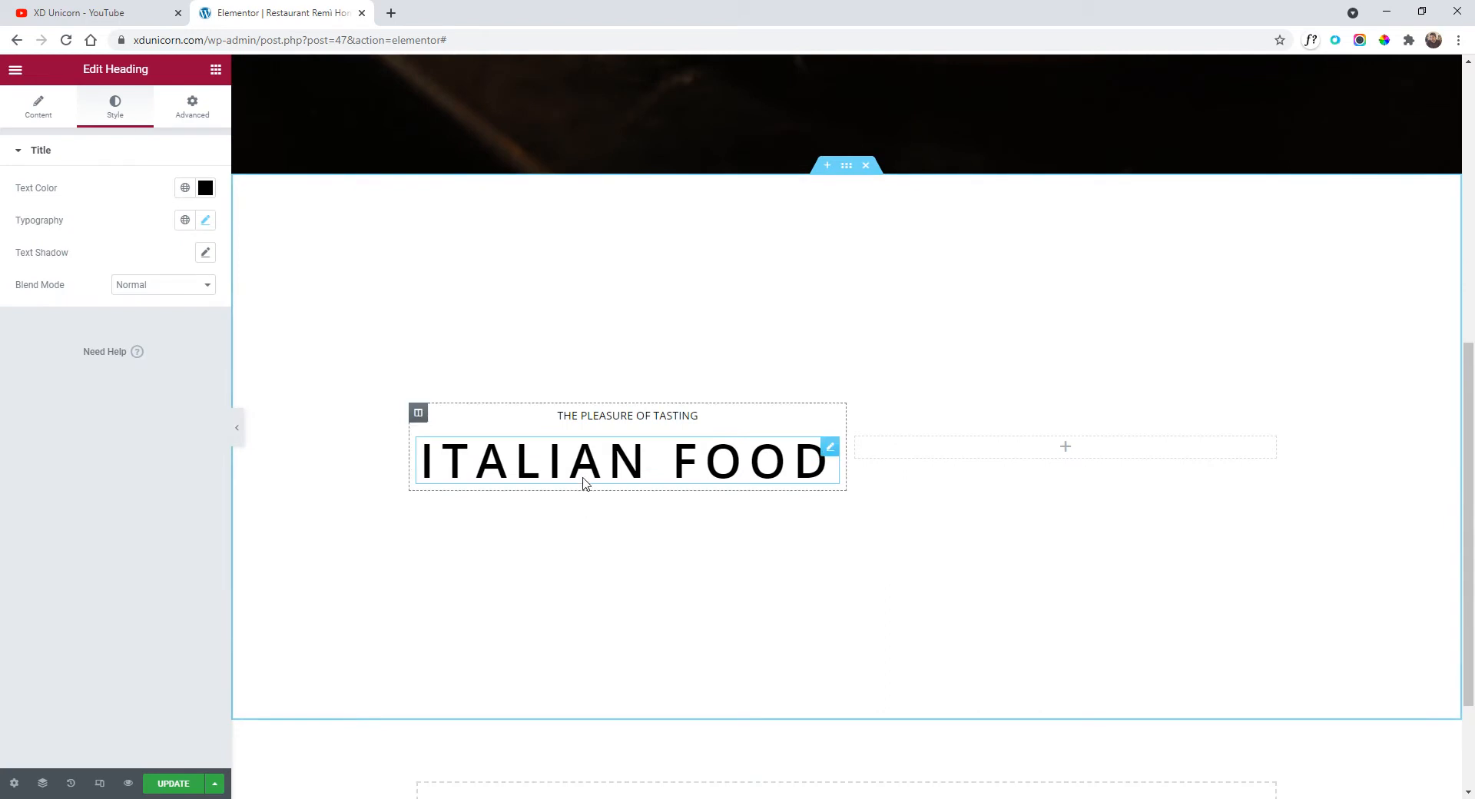
right_click(584, 483)
left_click(659, 566)
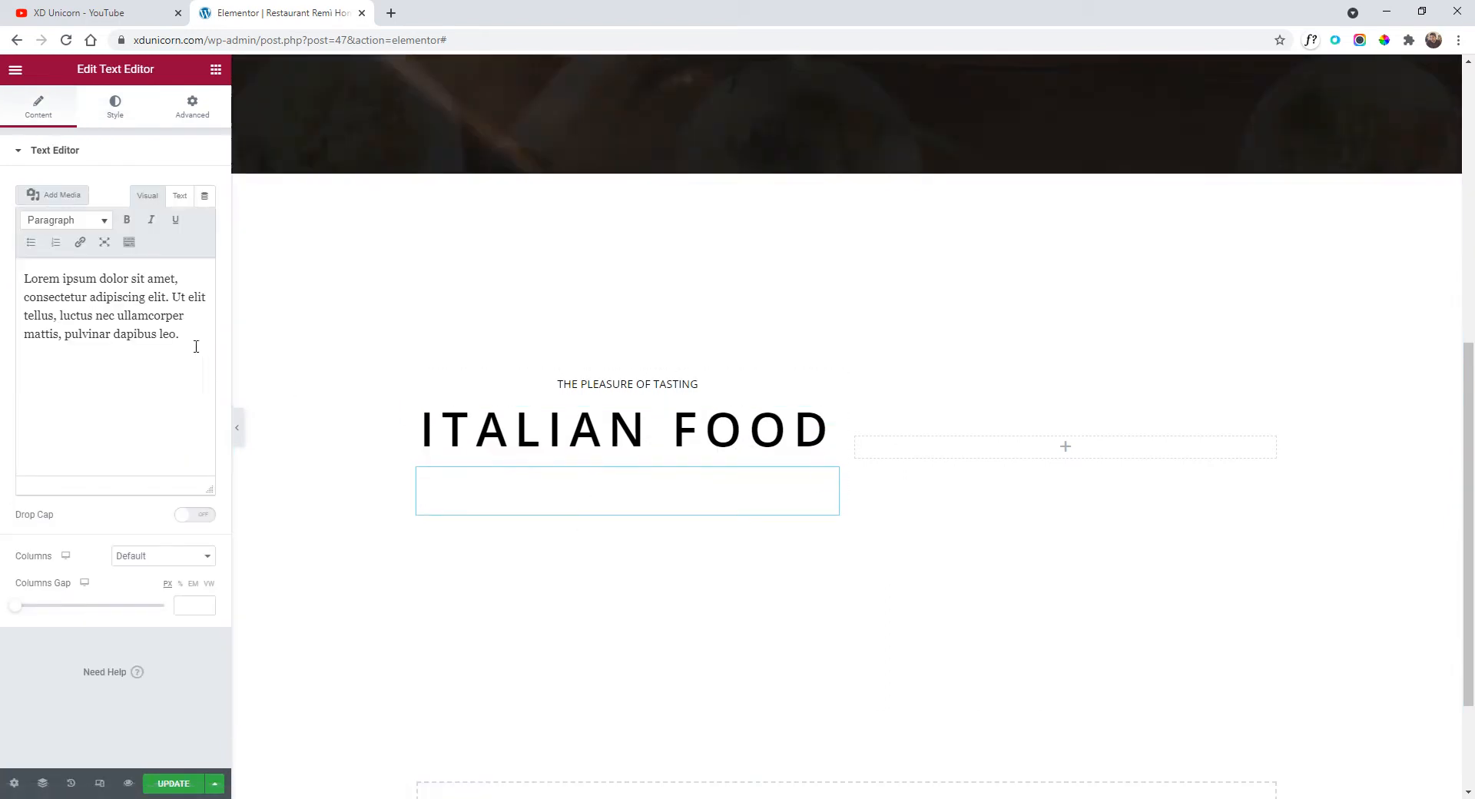
left_click(115, 106)
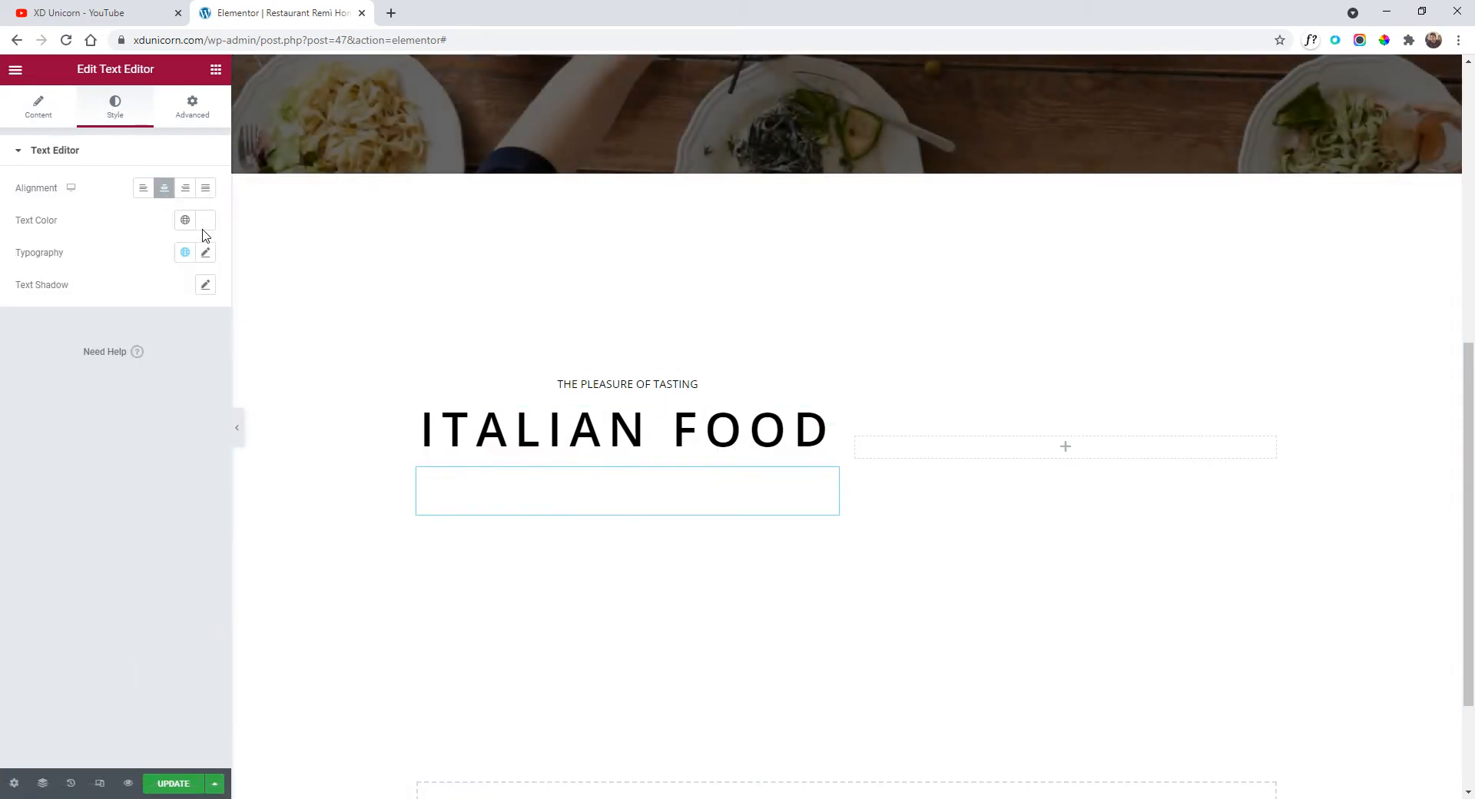
left_click(205, 220)
left_click_drag(138, 313, 10, 494)
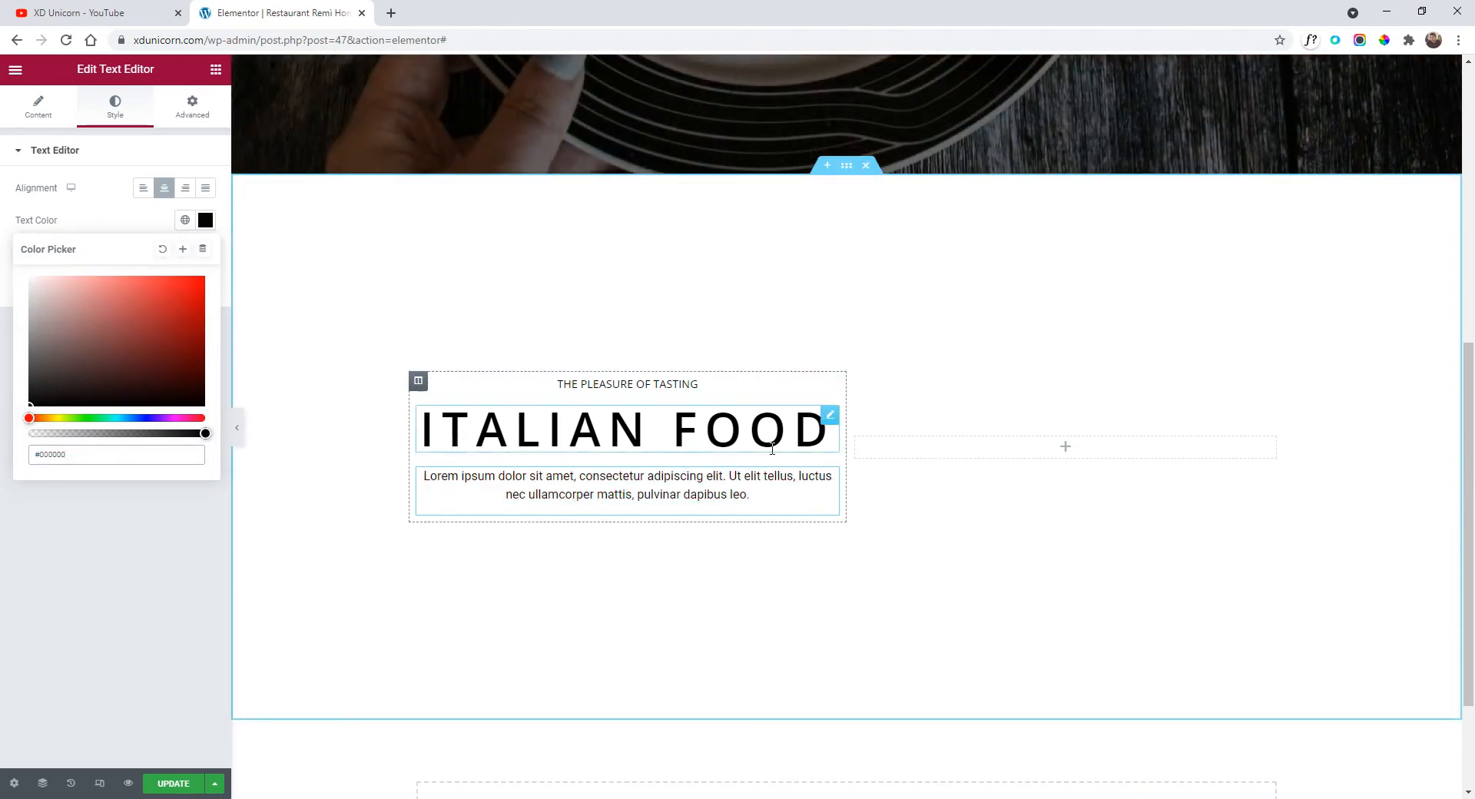
left_click(828, 390)
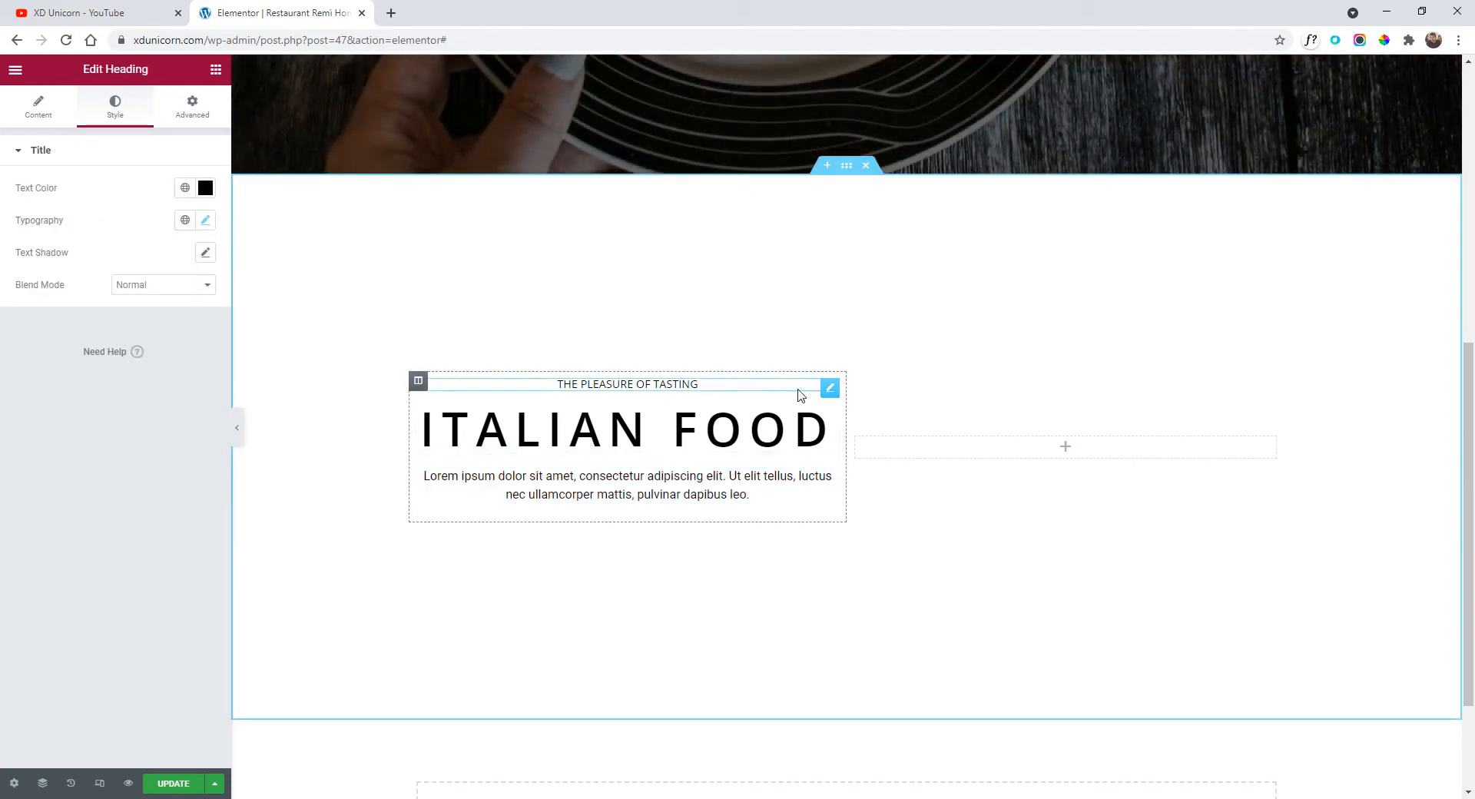
Left-align the small heading, the ITALIAN FOOD title and the description paragraph in the column.
left_click(42, 108)
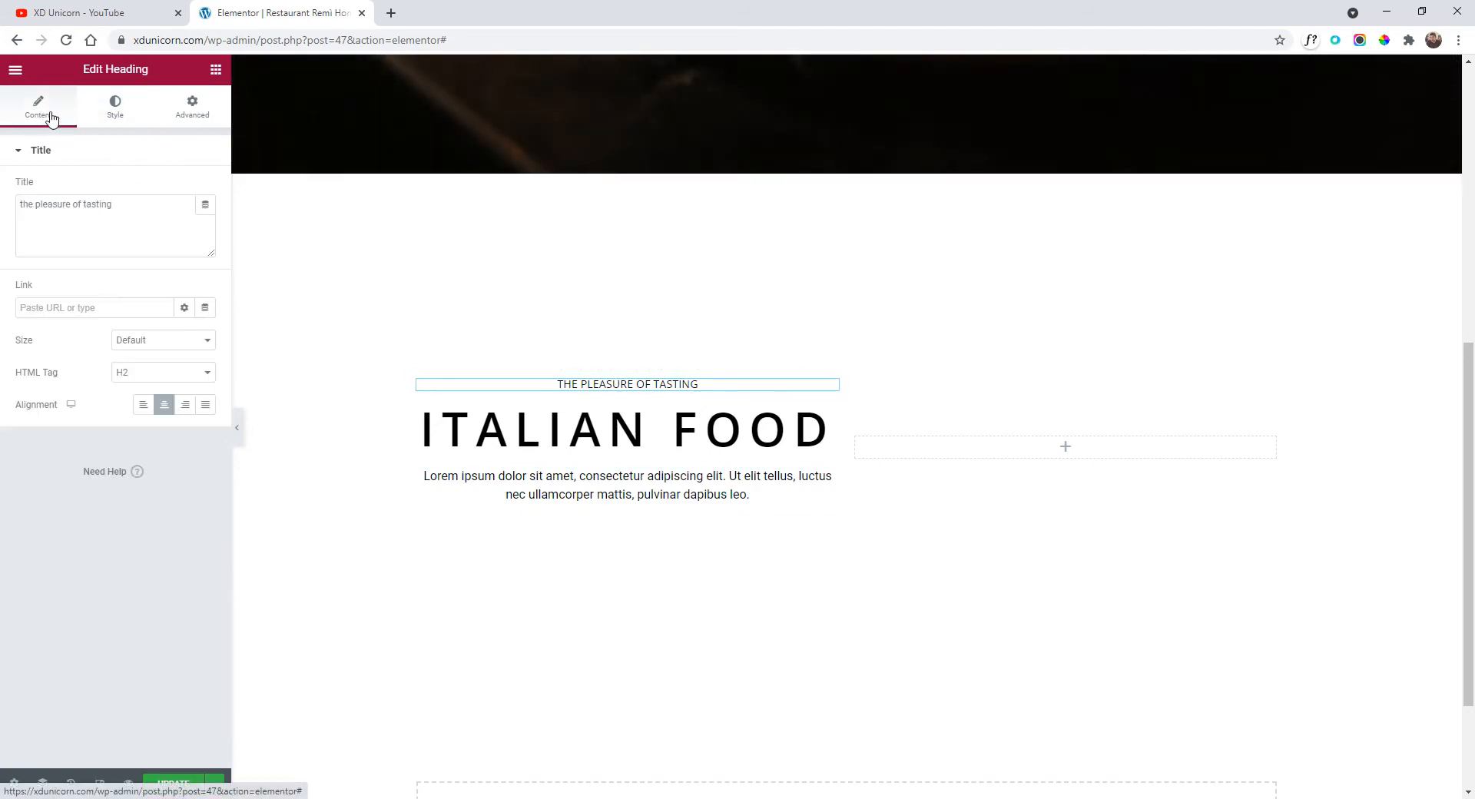
left_click(143, 404)
left_click(115, 106)
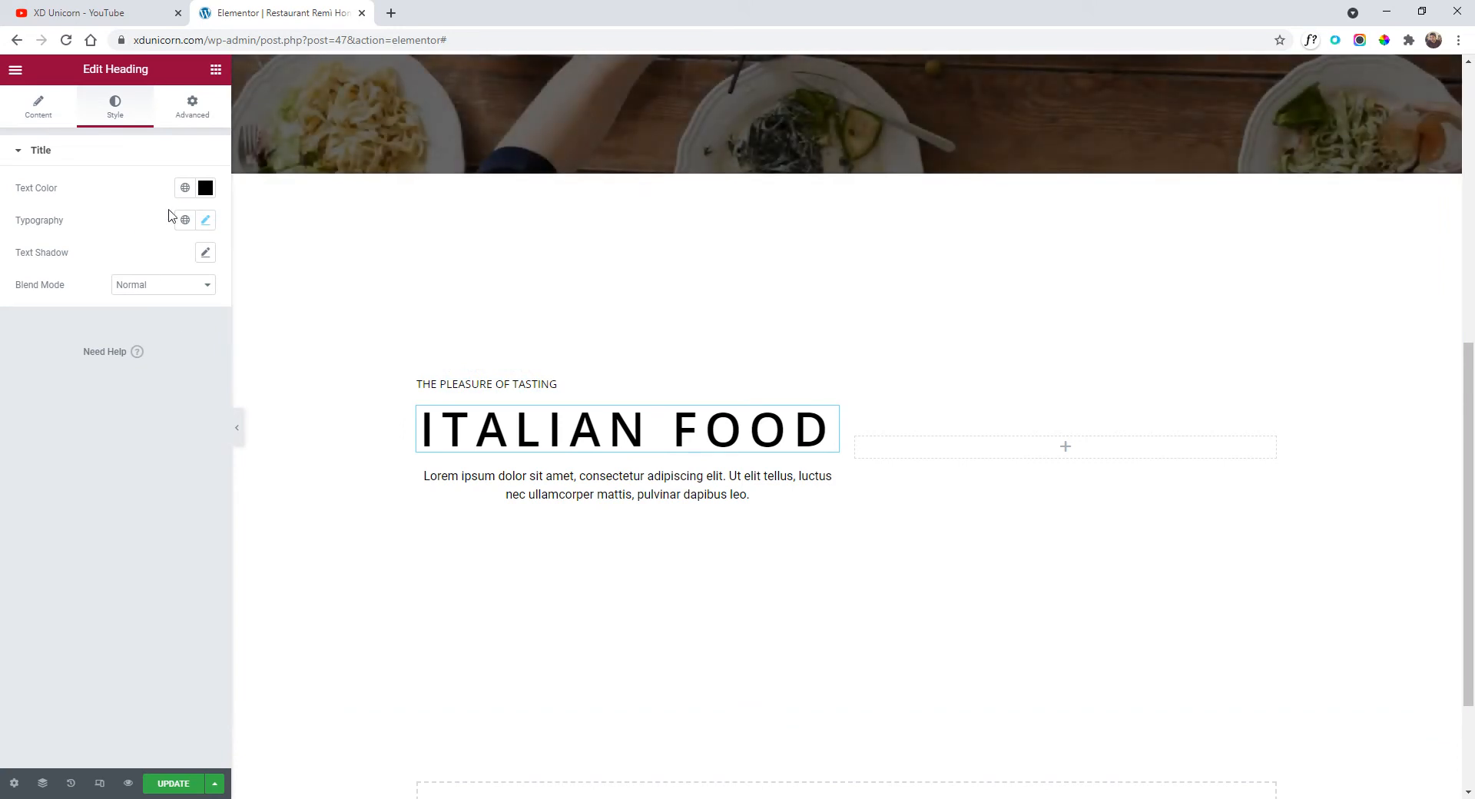
left_click(38, 107)
left_click(146, 404)
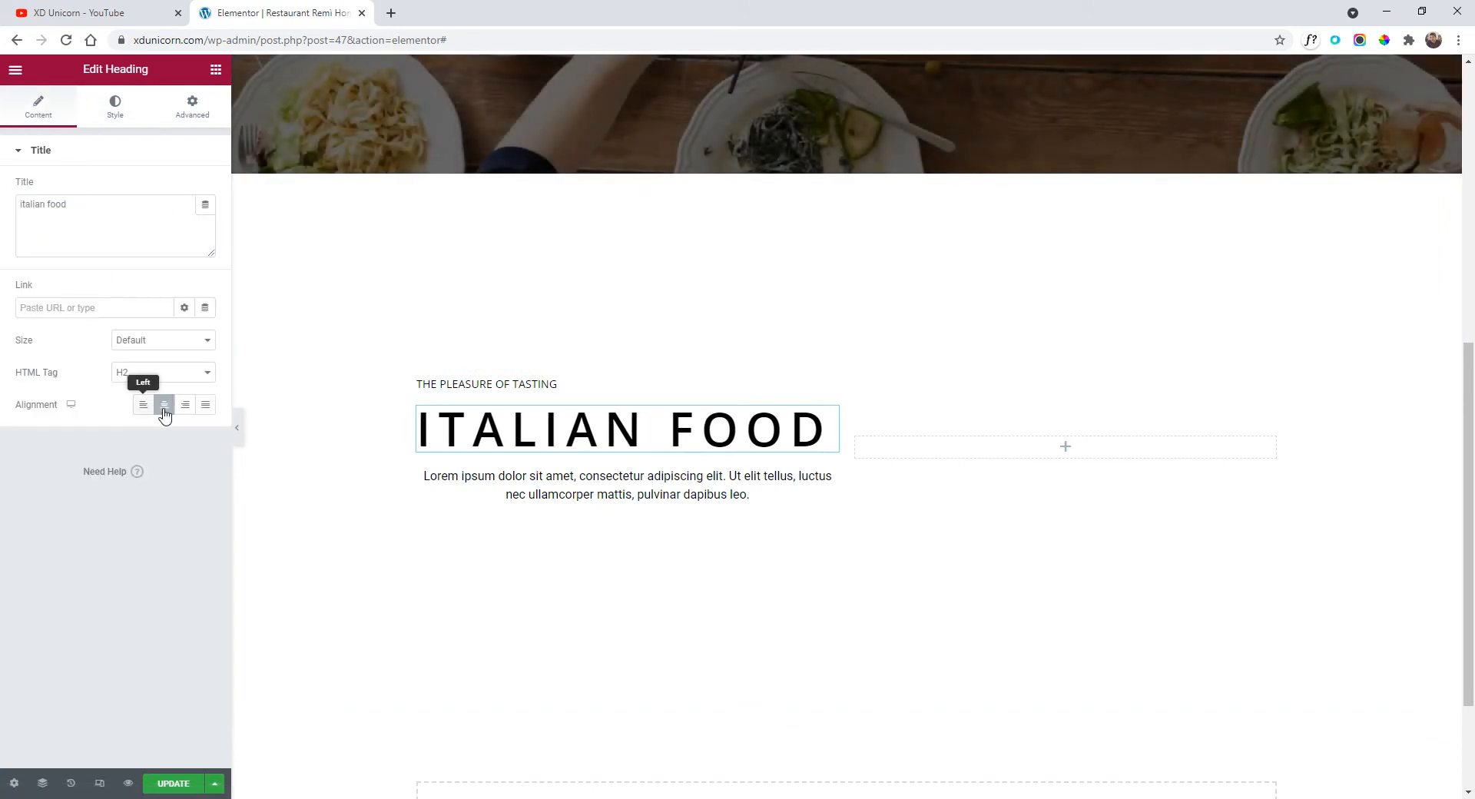
left_click(546, 474)
left_click(41, 115)
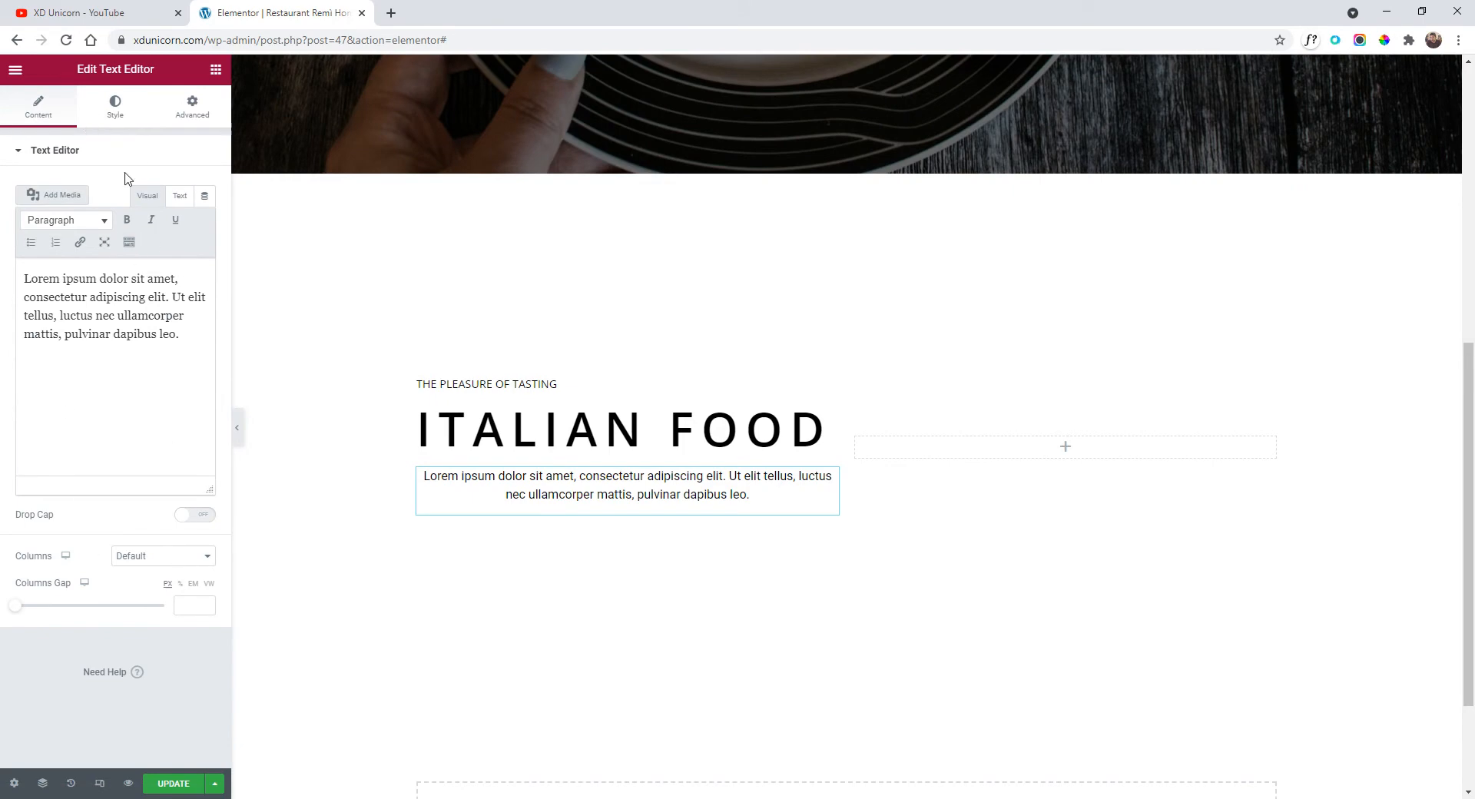
left_click(111, 112)
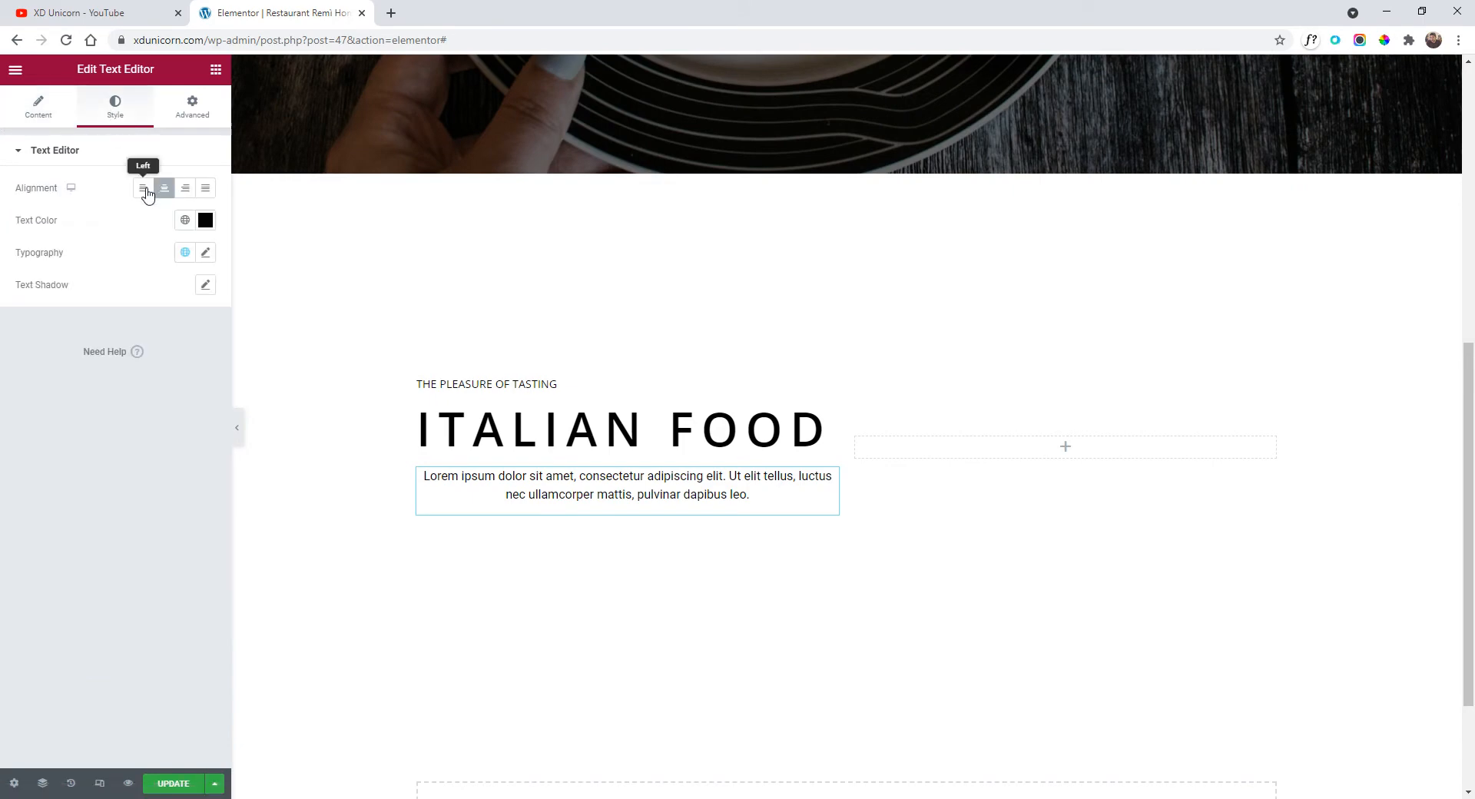
left_click(145, 190)
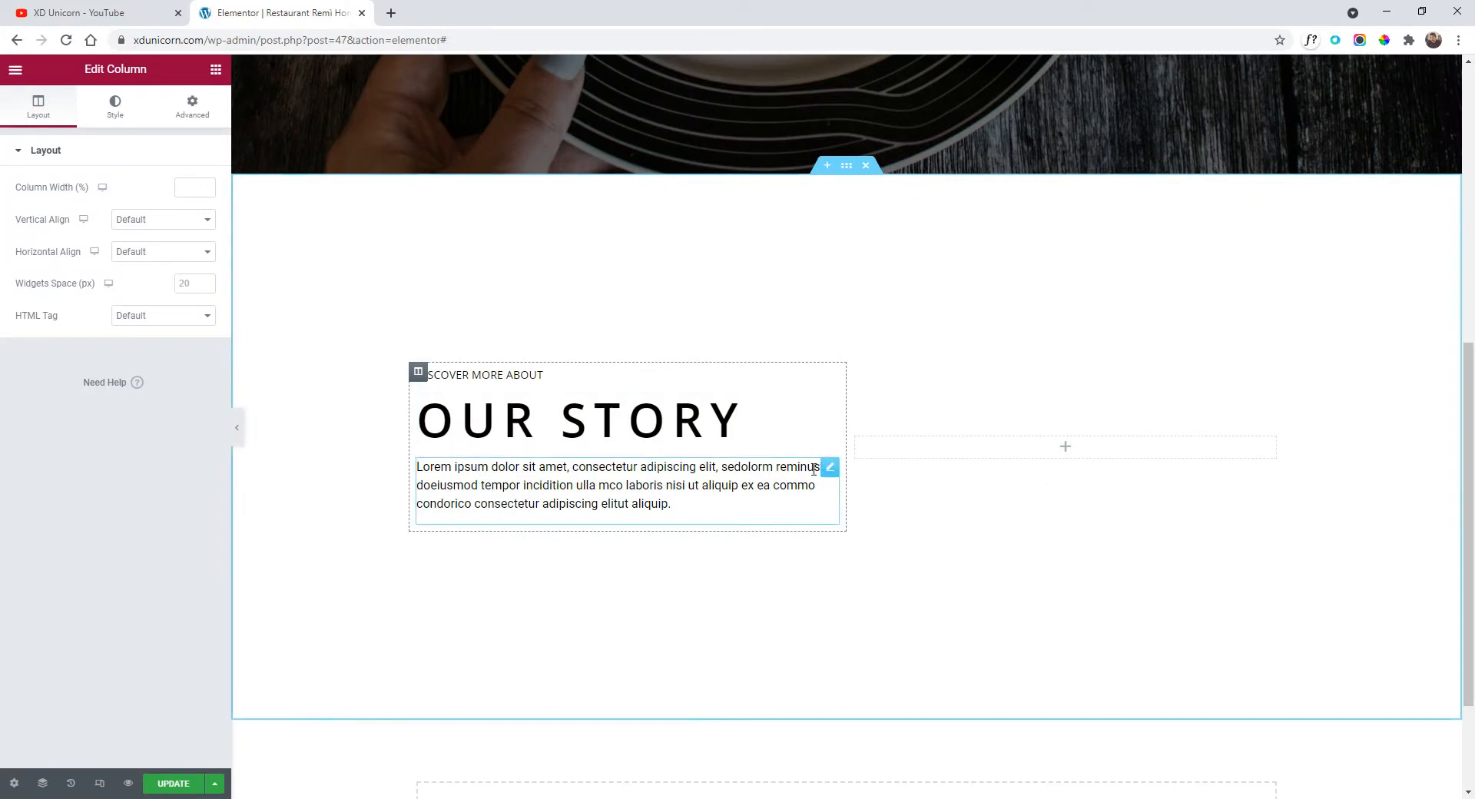
left_click(832, 463)
Give the OUR STORY paragraph 0.9 rem font size, 1.8 line-height and 1.6 letter spacing, then preview it.
left_click(115, 106)
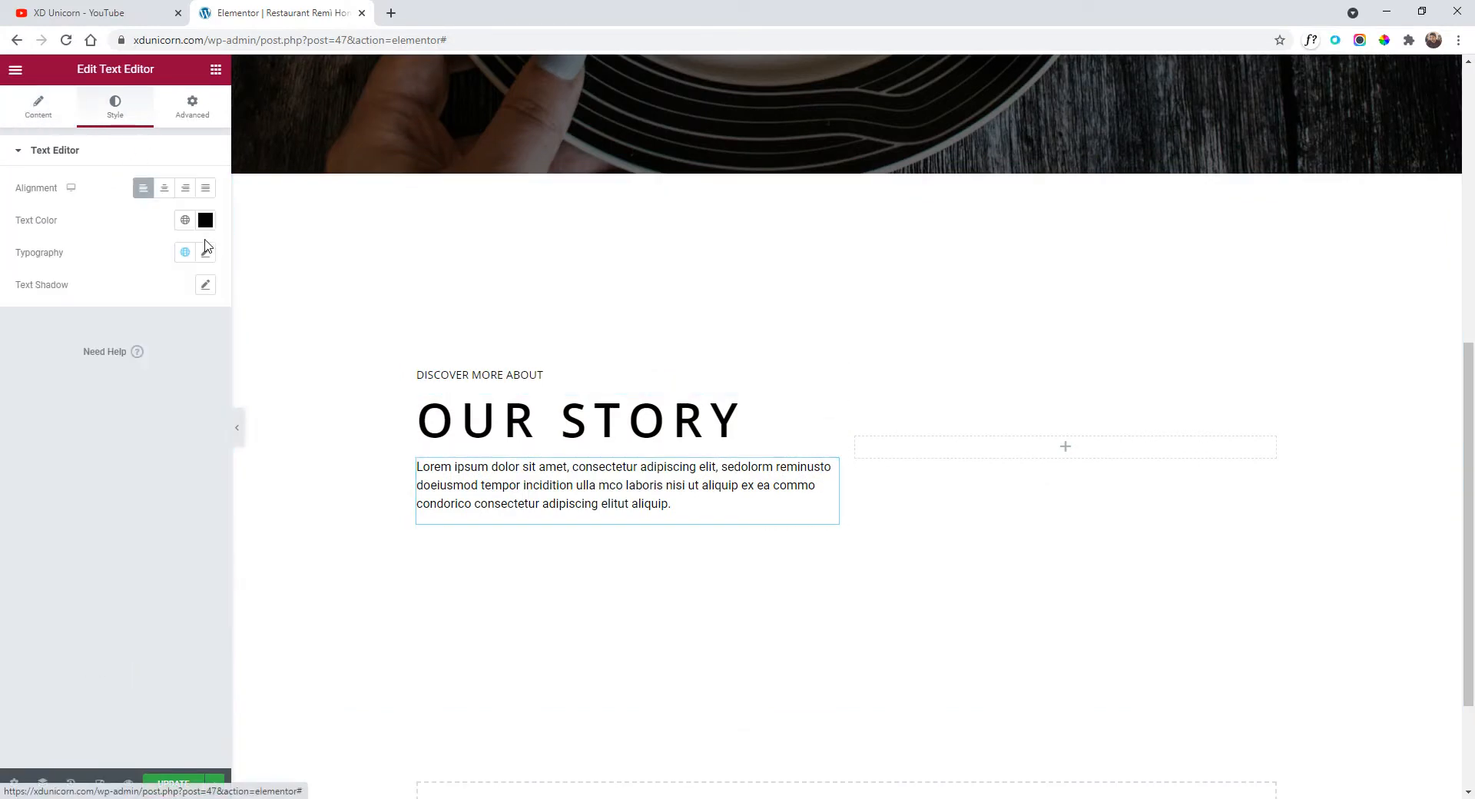
left_click(205, 252)
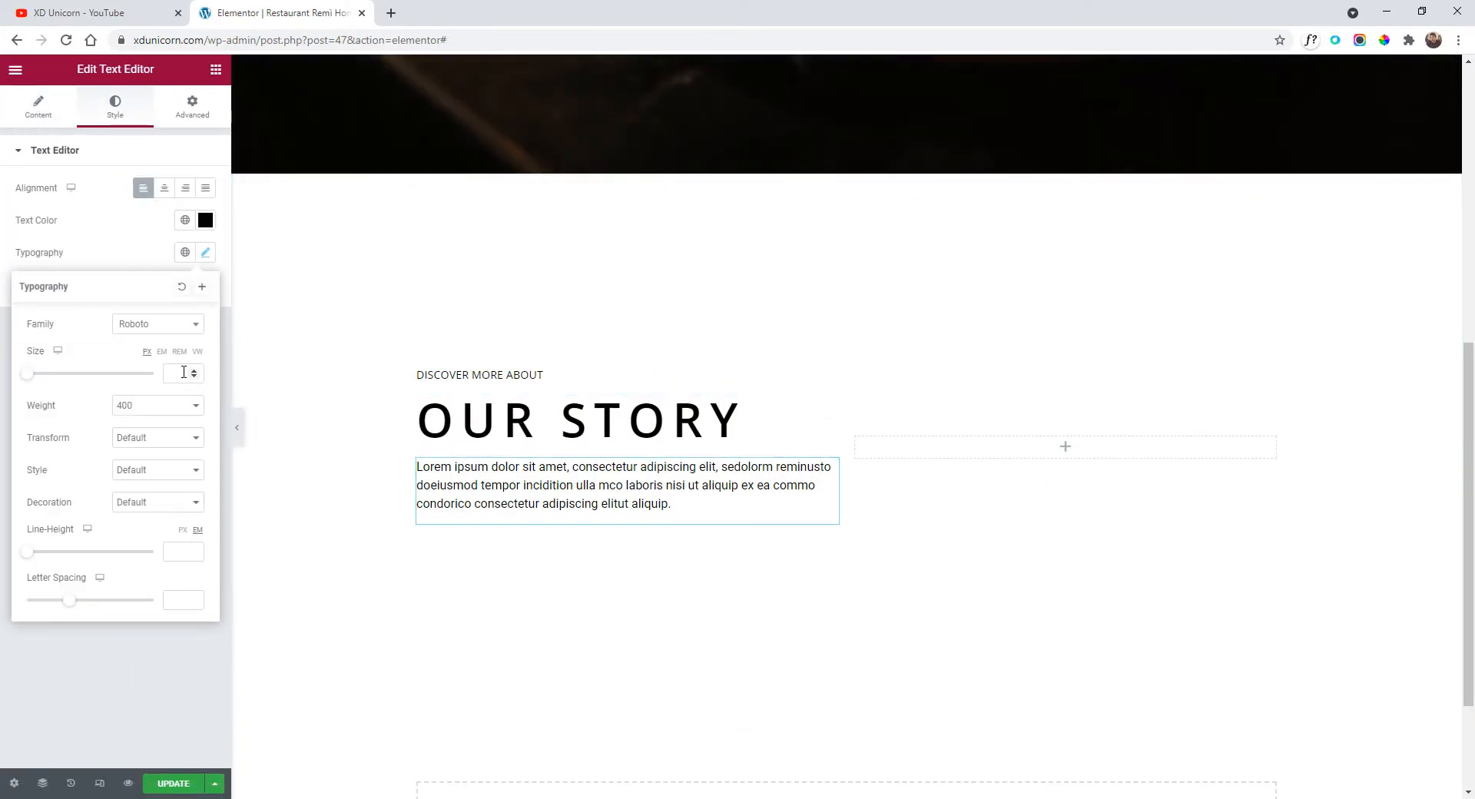
left_click(198, 371)
left_click(198, 371)
left_click(198, 371)
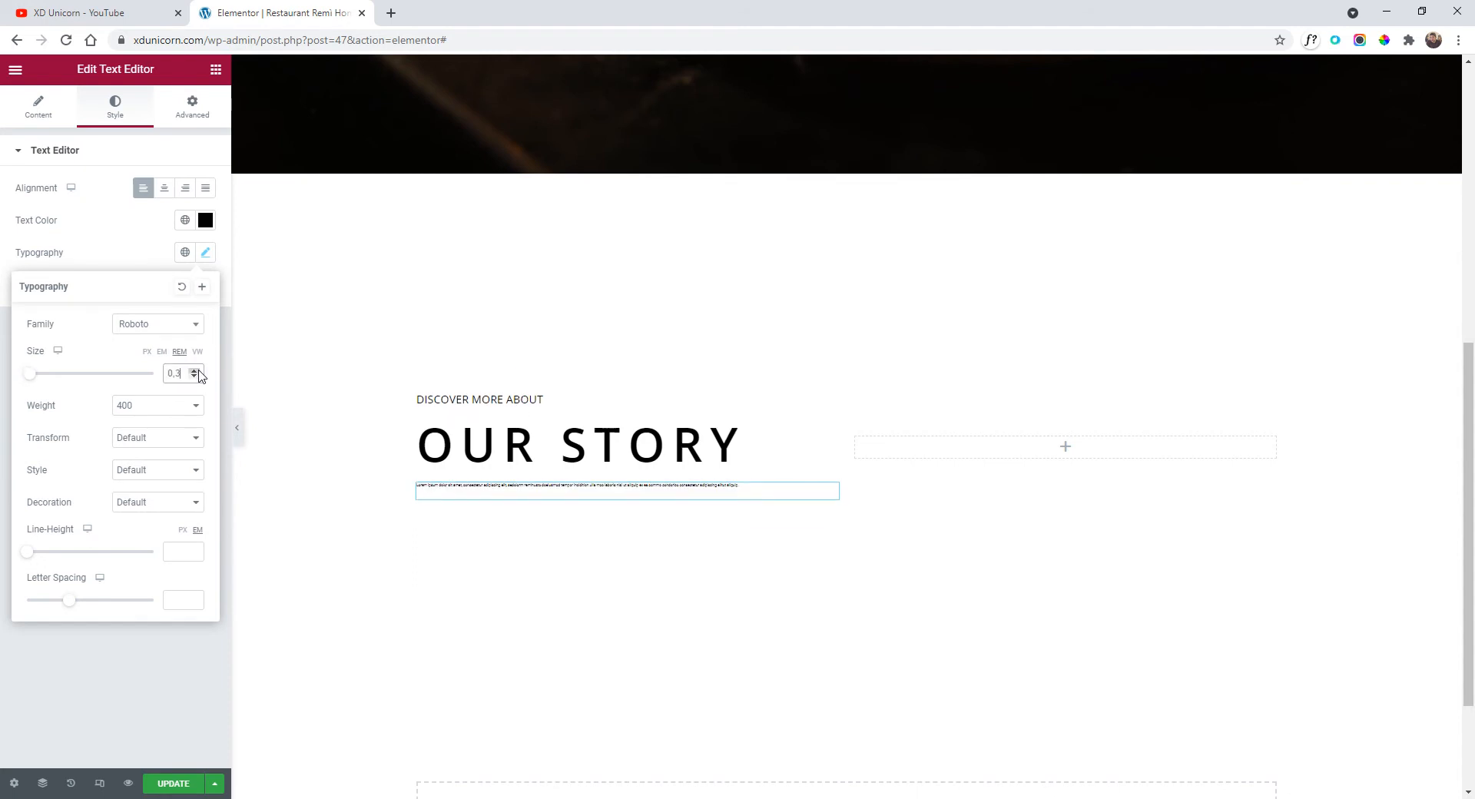
left_click(198, 371)
left_click(198, 371)
left_click(198, 372)
left_click(198, 371)
left_click(199, 371)
left_click(198, 371)
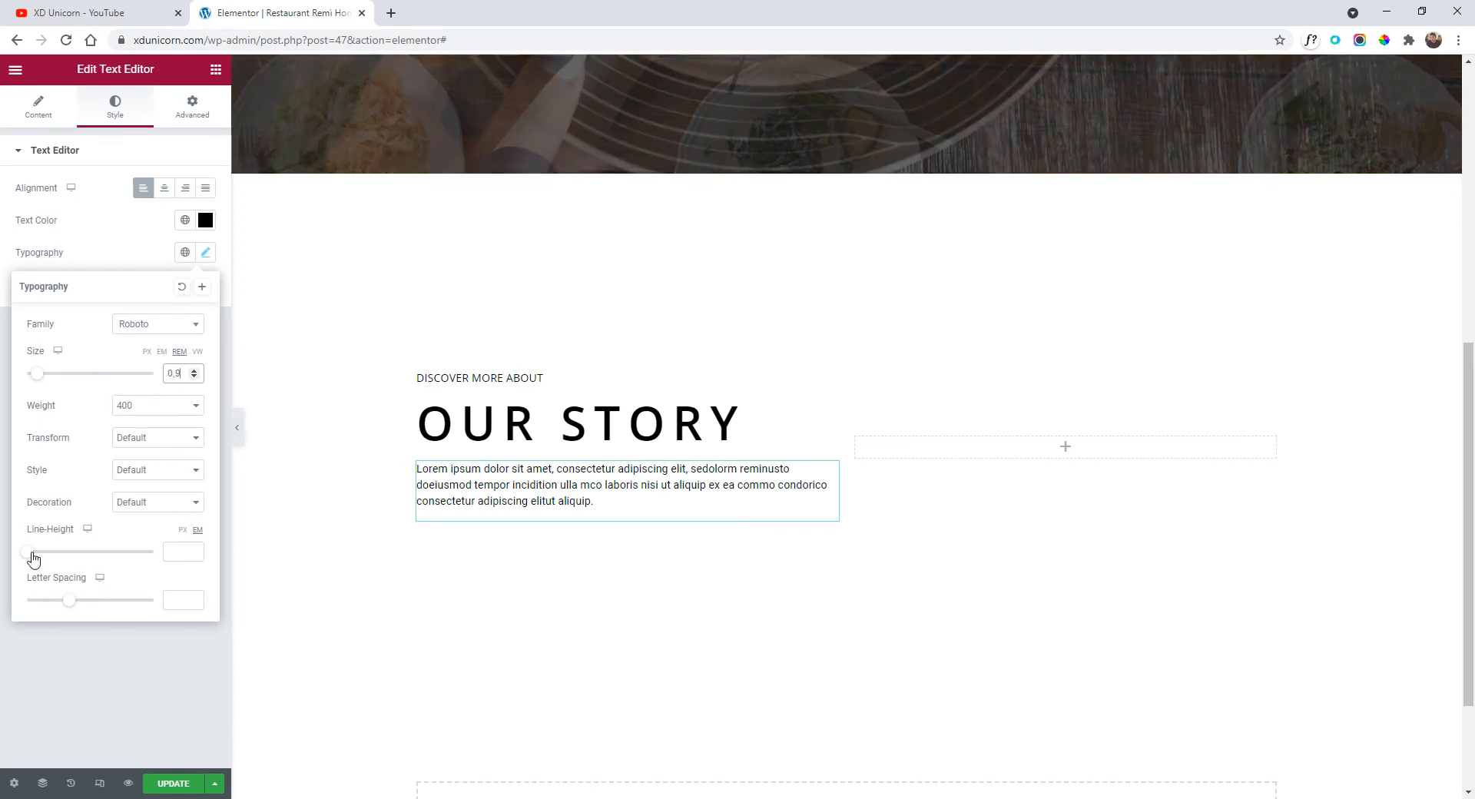
left_click_drag(30, 555, 55, 559)
left_click_drag(73, 607, 87, 607)
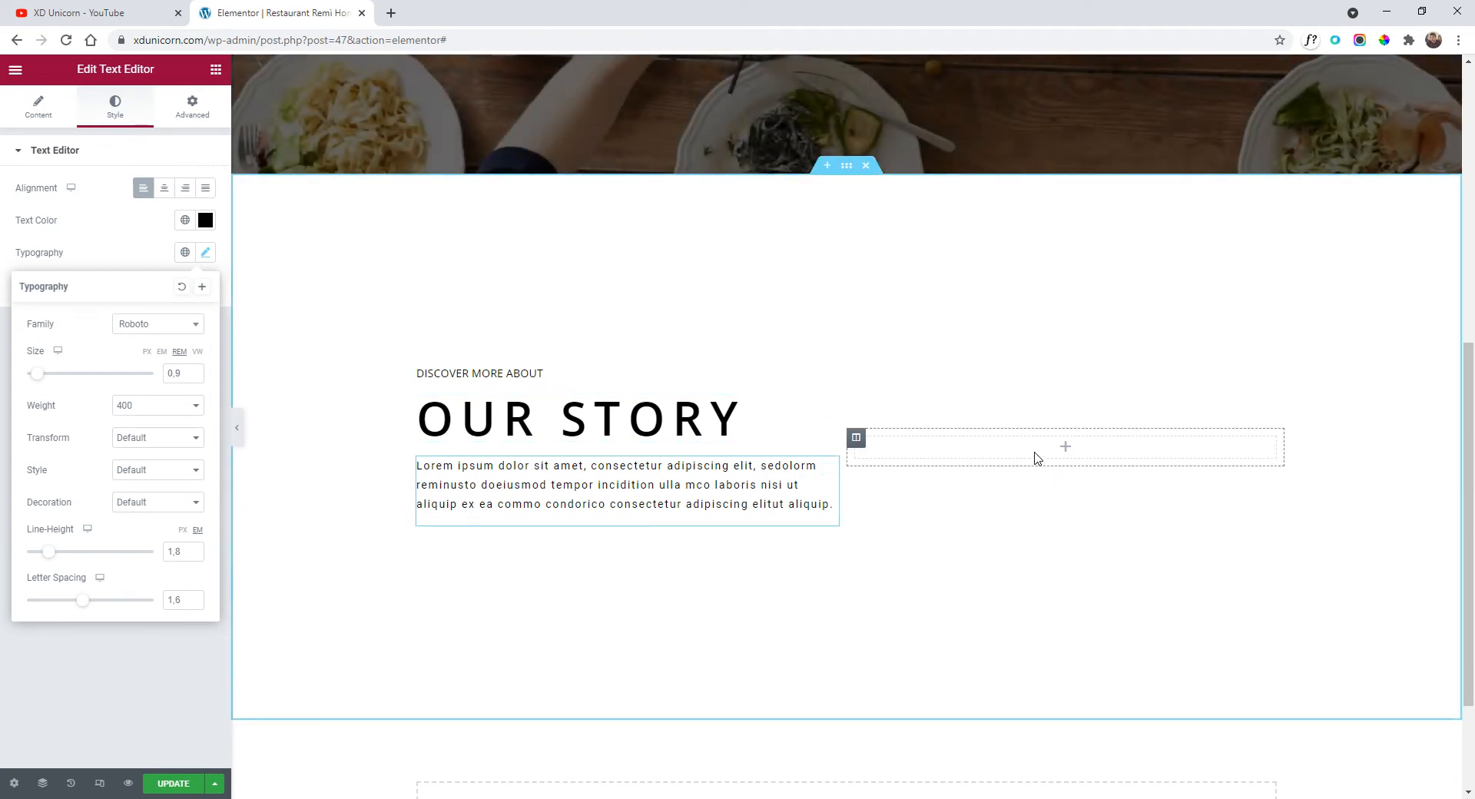
left_click(240, 430)
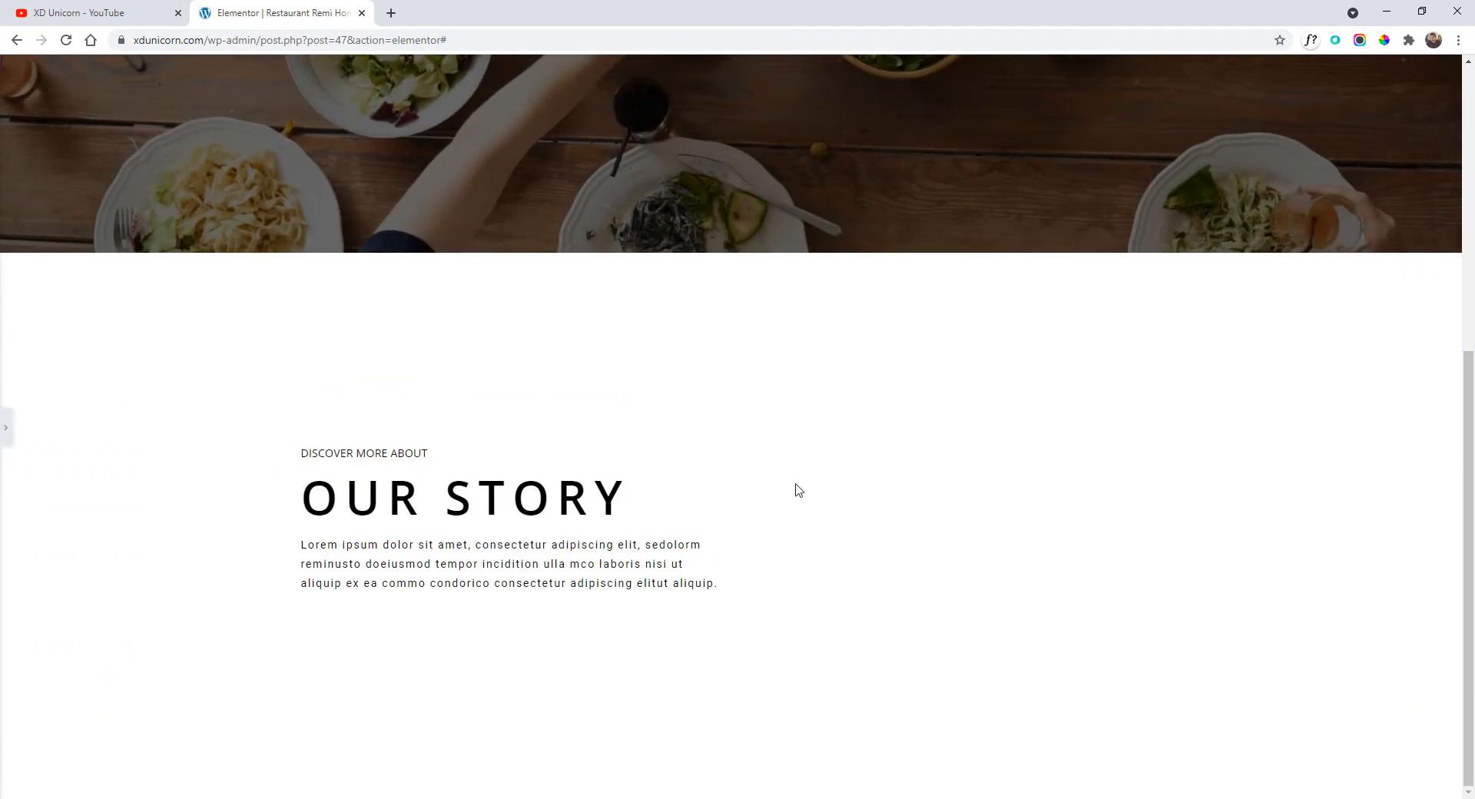
left_click(7, 430)
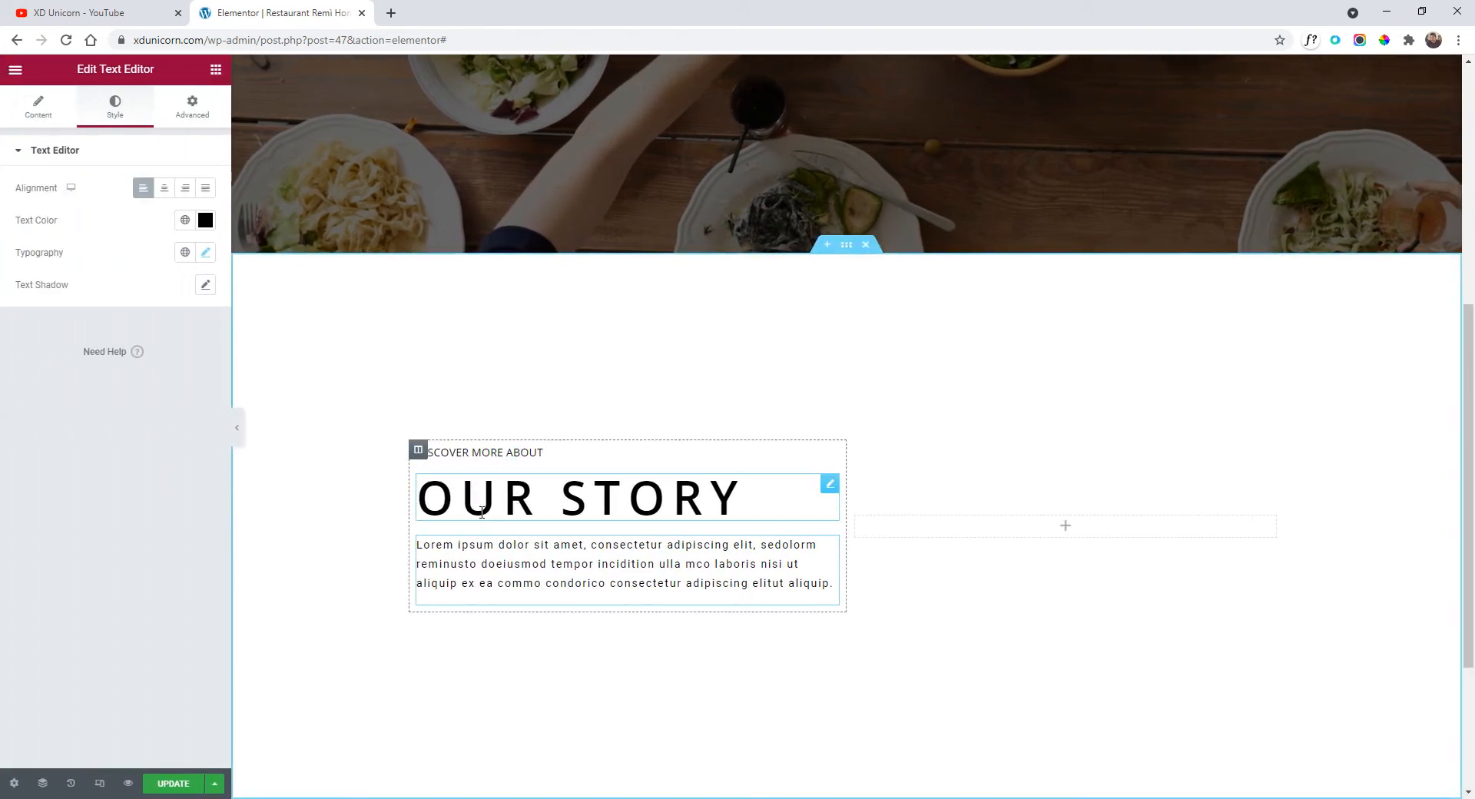
Set the Our Story column's widget spacing to 10 px and narrow it to about 40% width.
left_click(418, 454)
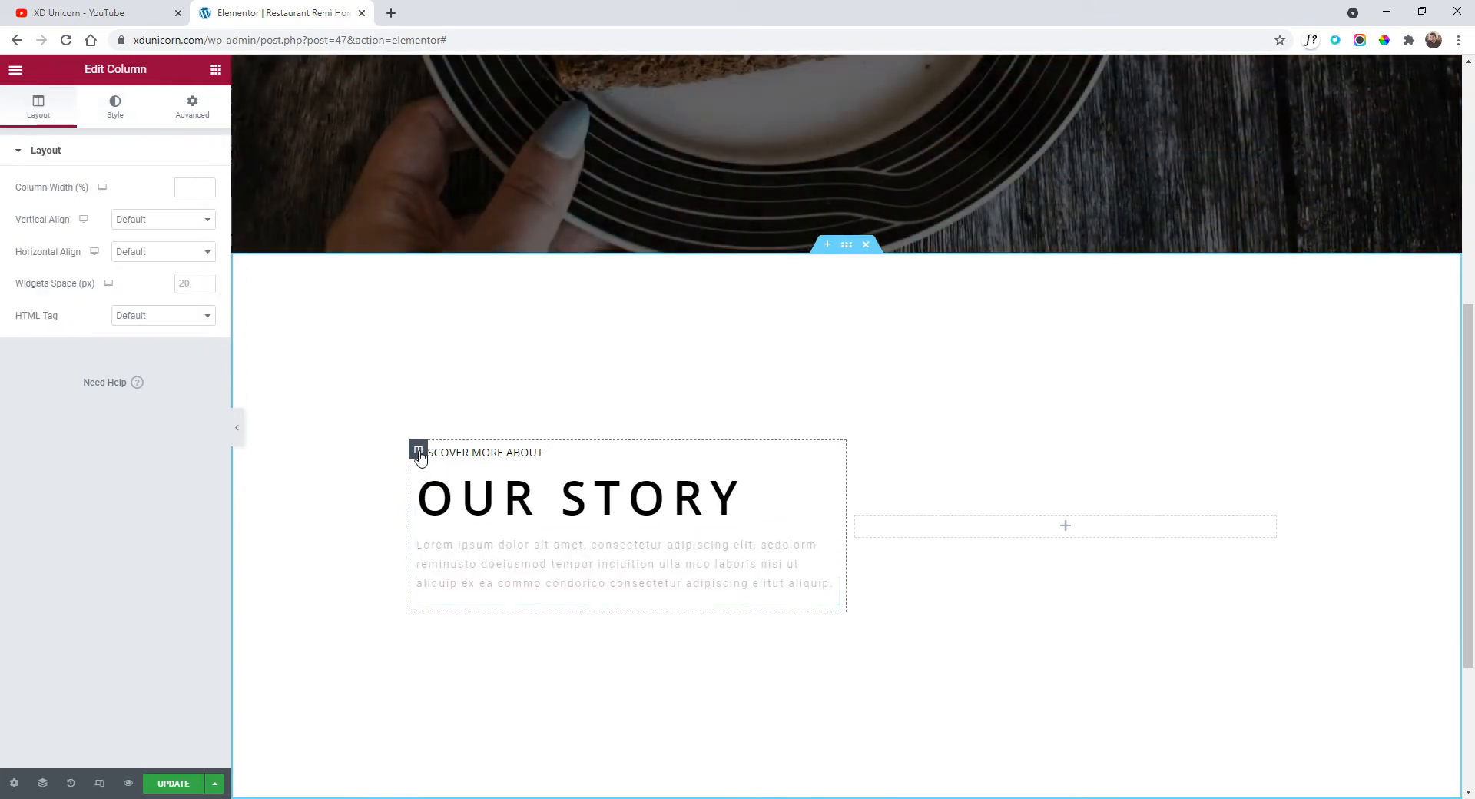
left_click(180, 283)
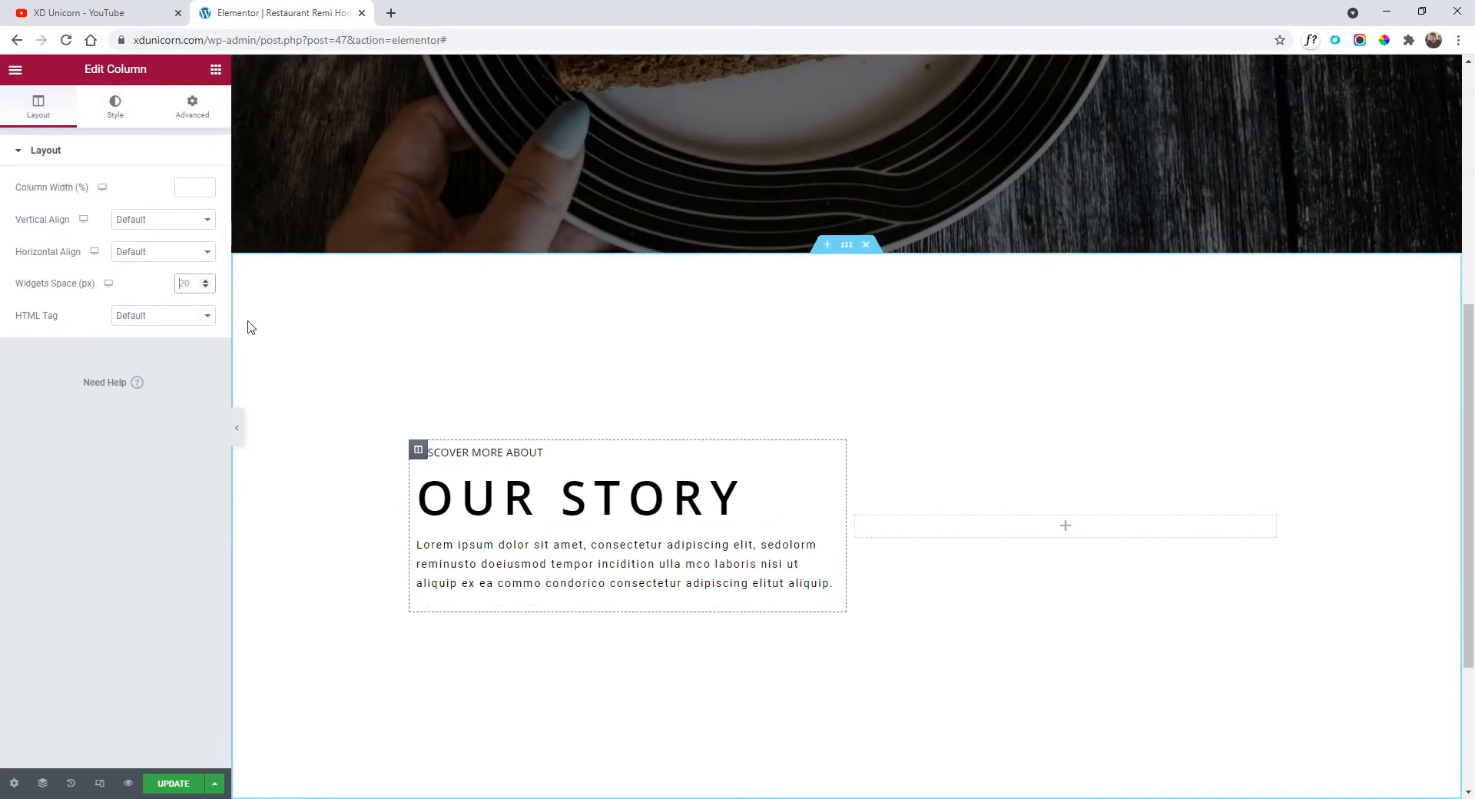
type("10")
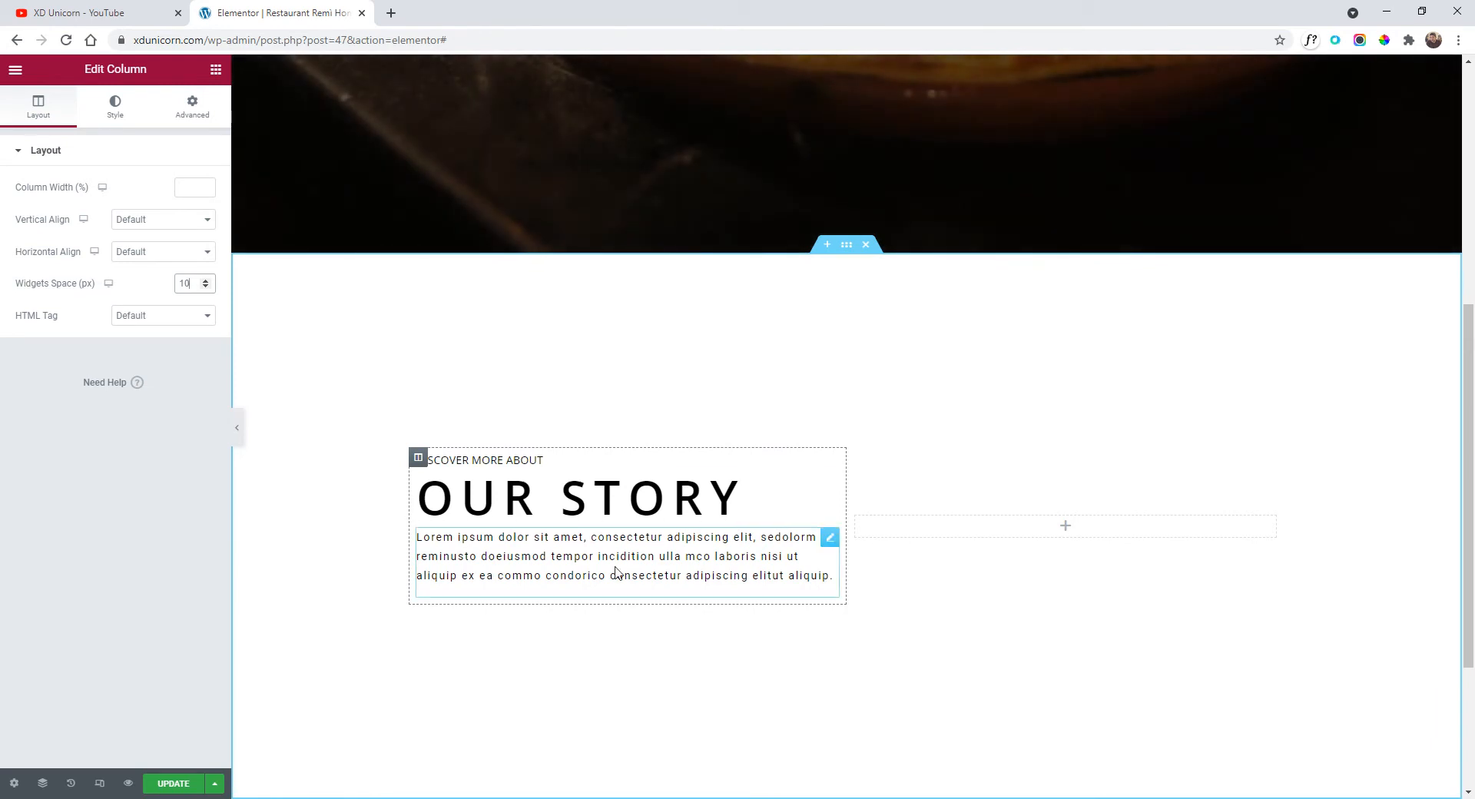
left_click(239, 430)
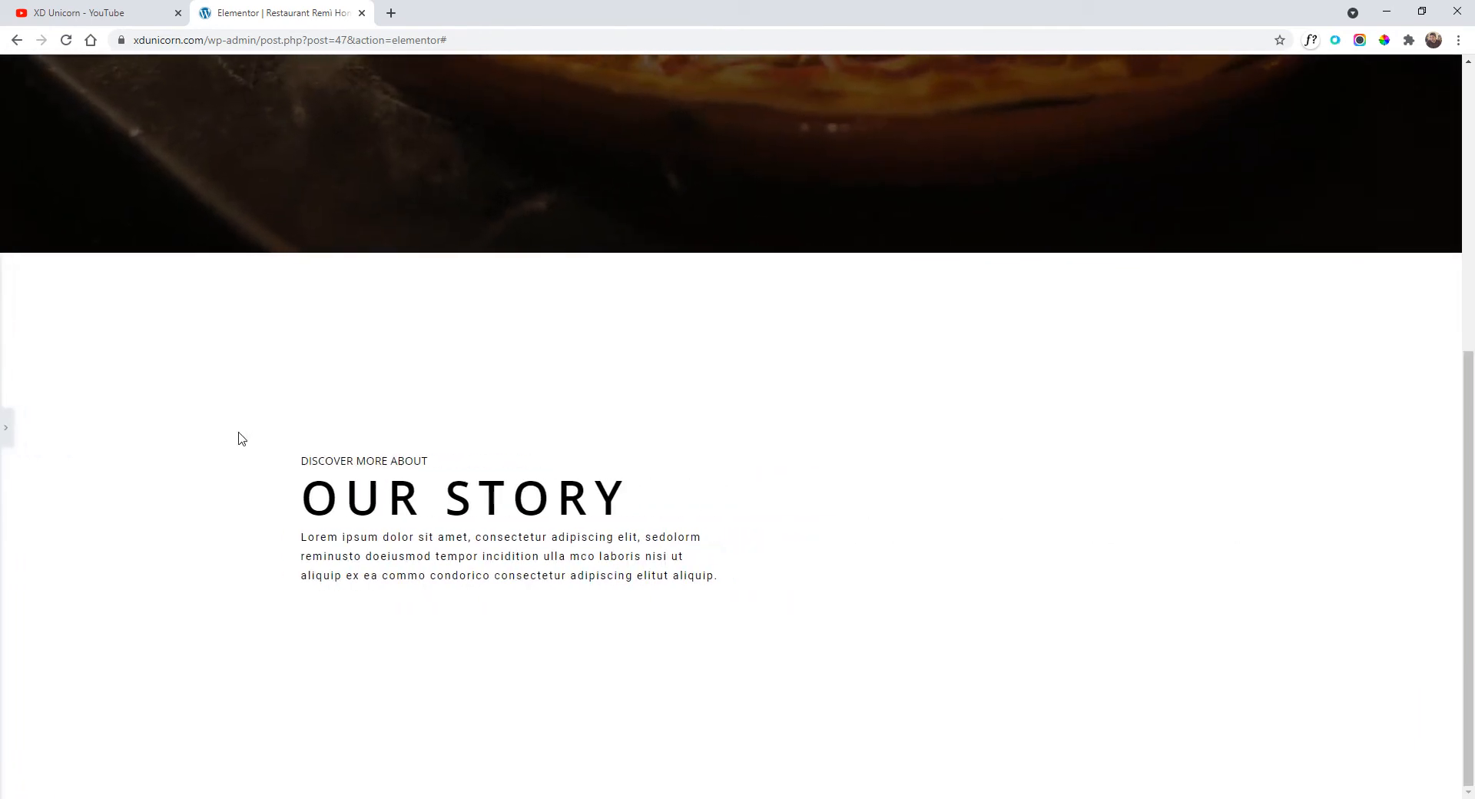
left_click(4, 438)
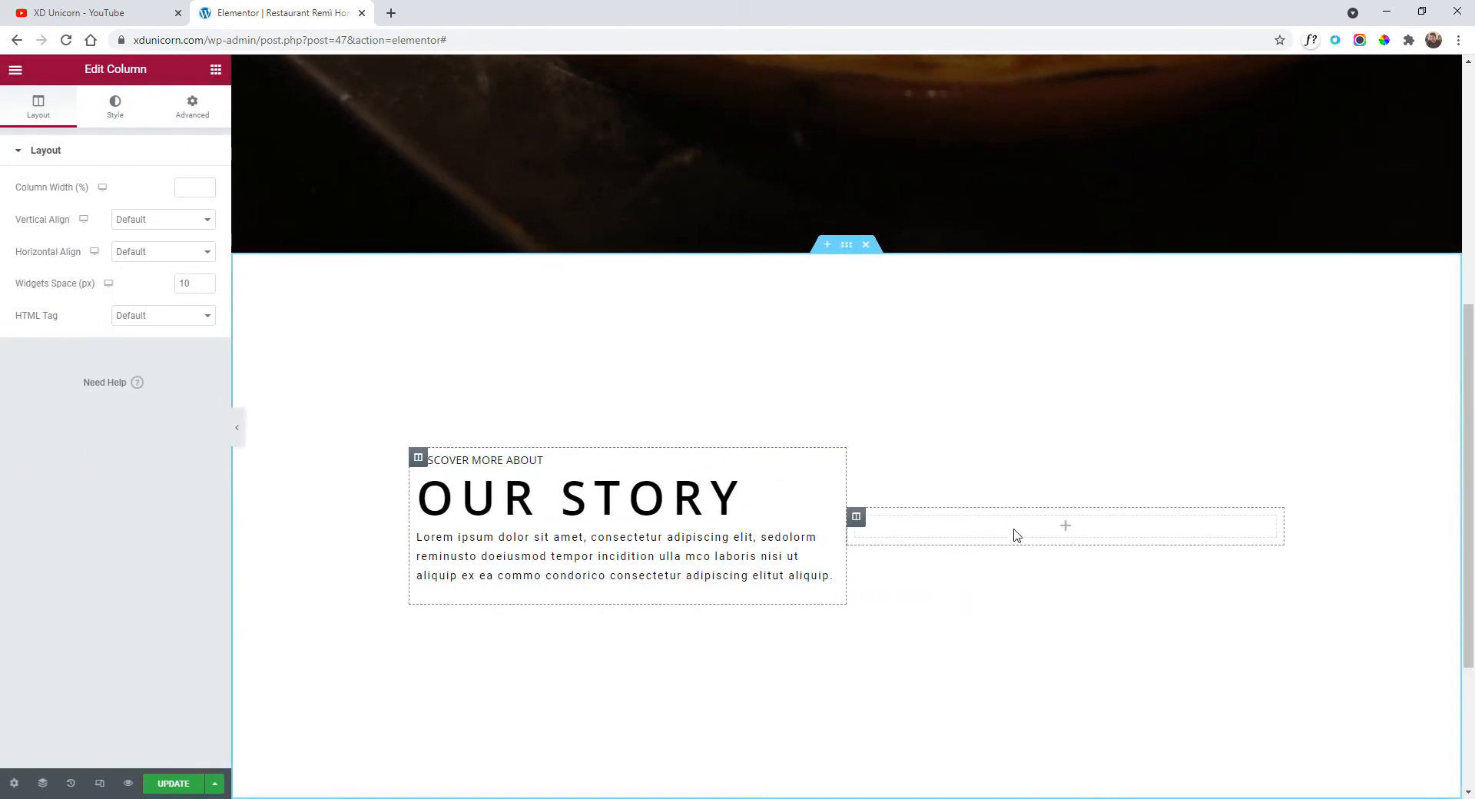
left_click_drag(845, 505, 761, 502)
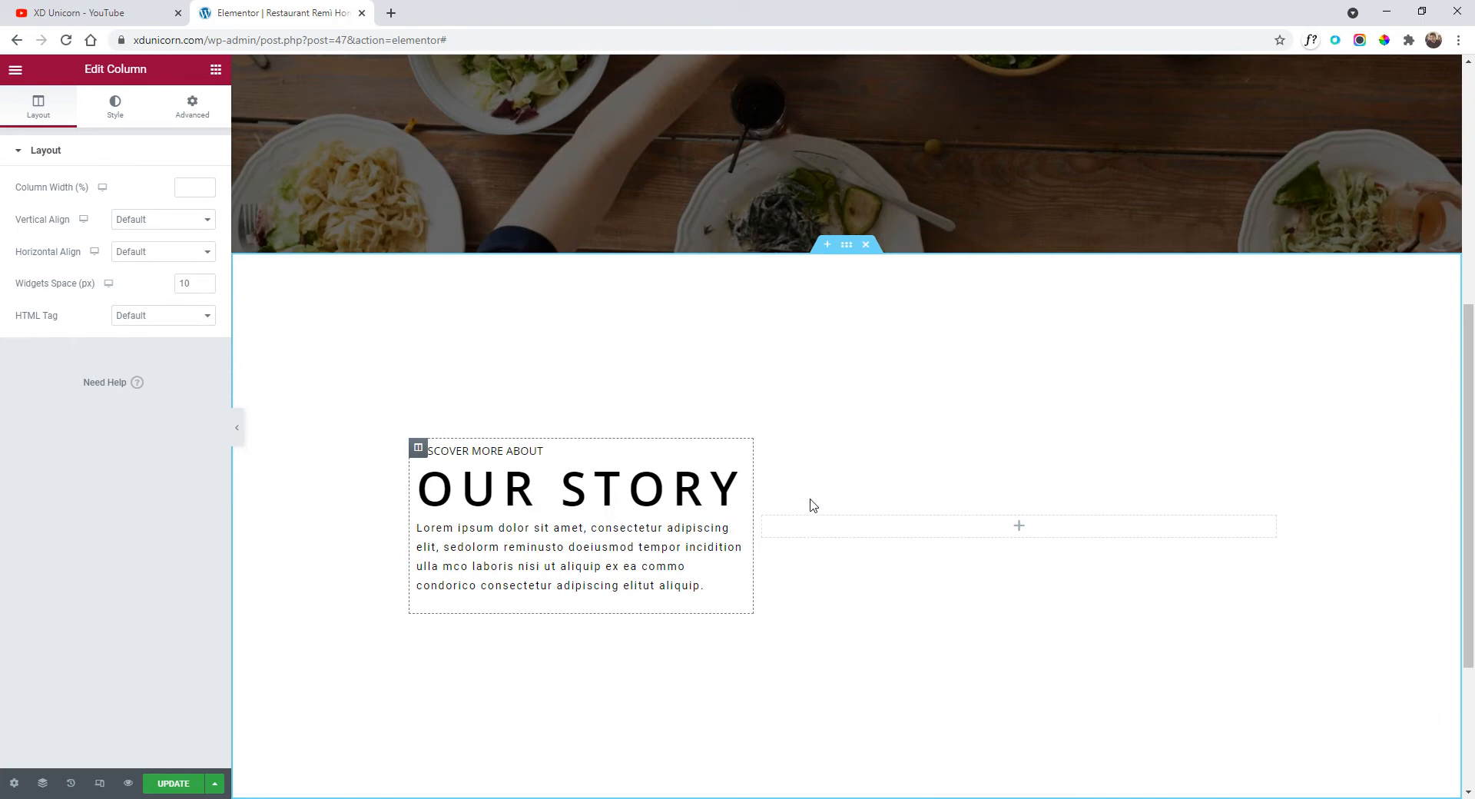
scroll(813, 505, "down", 1)
Add a third empty column and widen the section's boxed content width to roughly 1395 px.
right_click(764, 451)
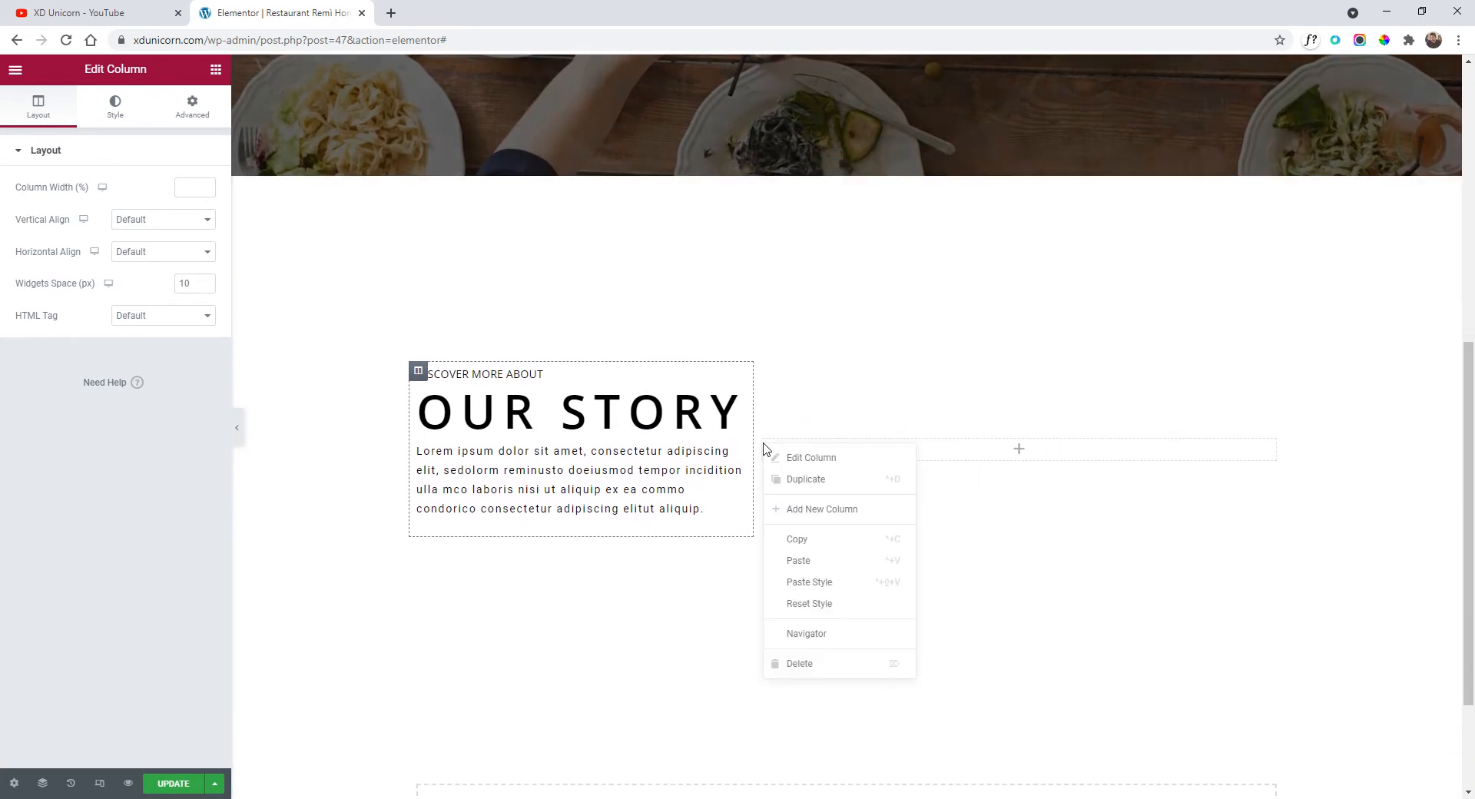
left_click(832, 511)
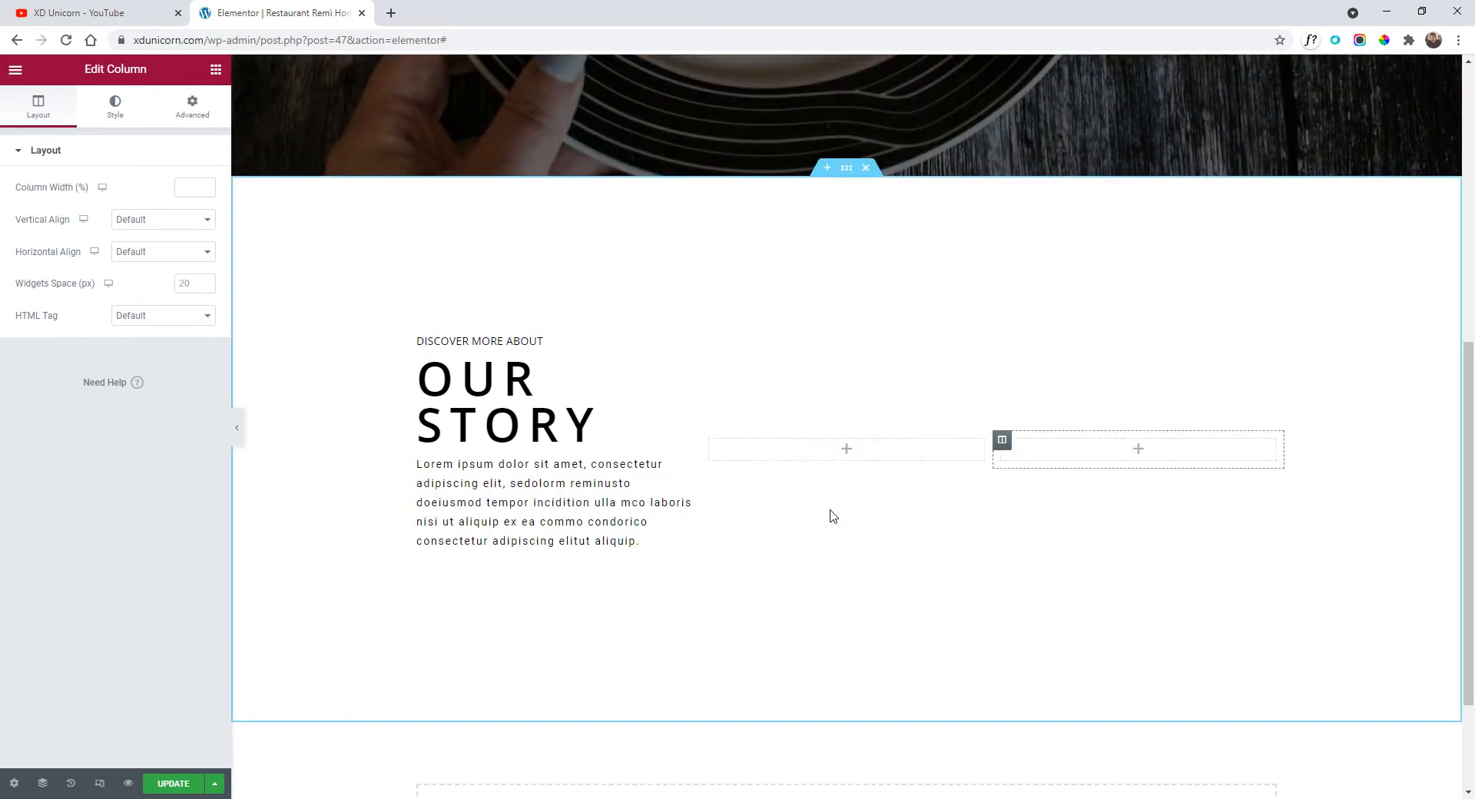
scroll(573, 398, "up", 1)
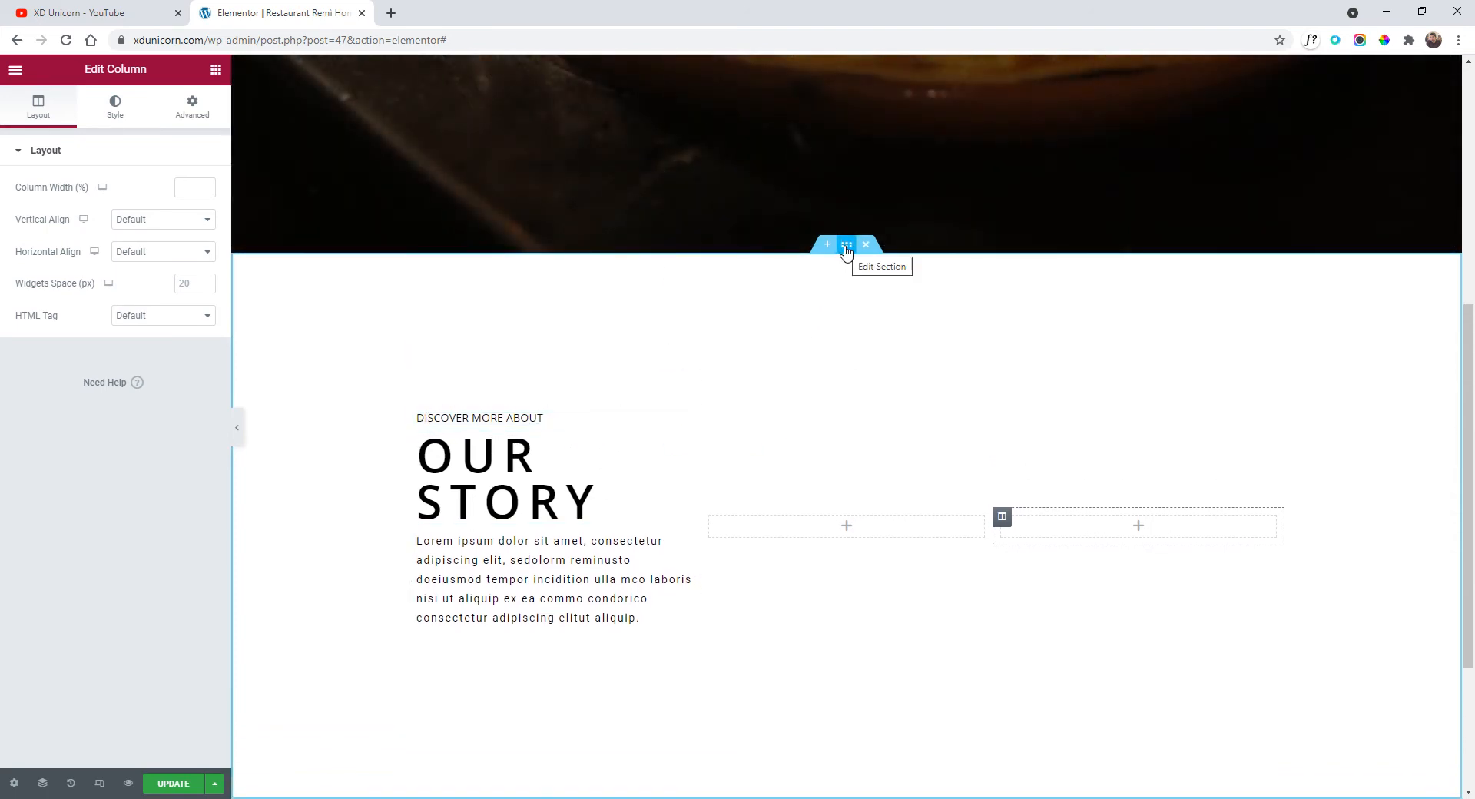
left_click(846, 246)
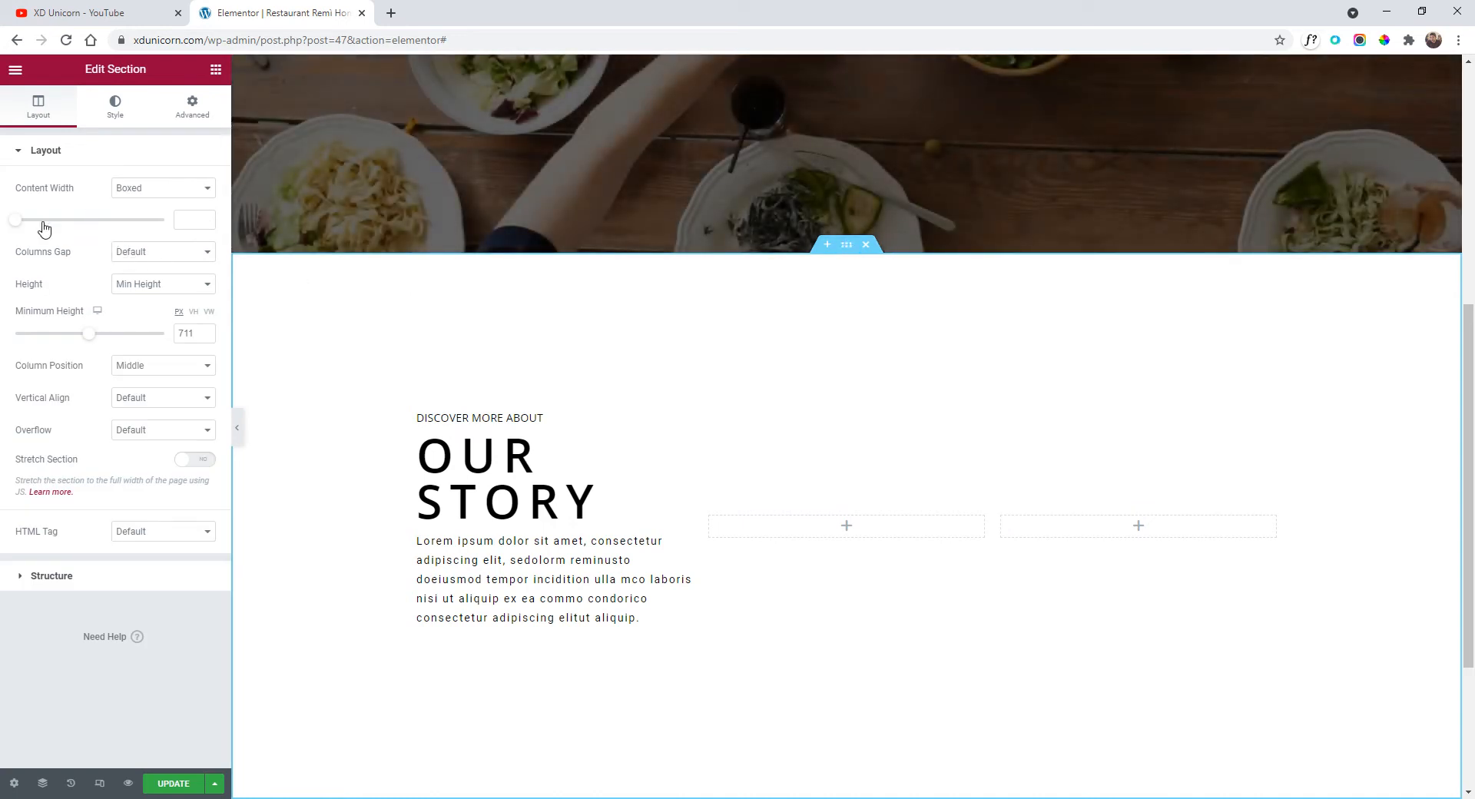
left_click_drag(15, 222, 135, 250)
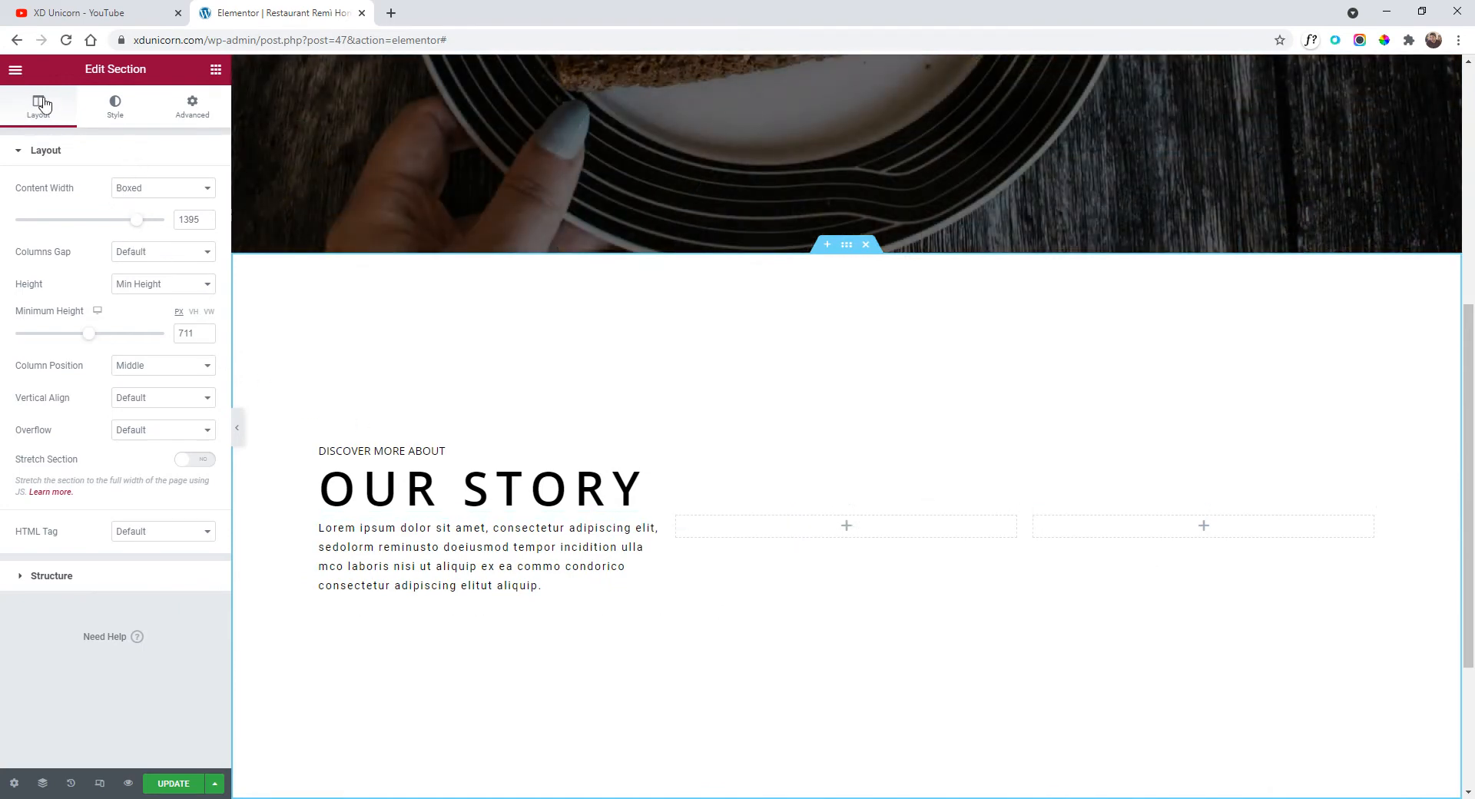
left_click(15, 70)
left_click(15, 69)
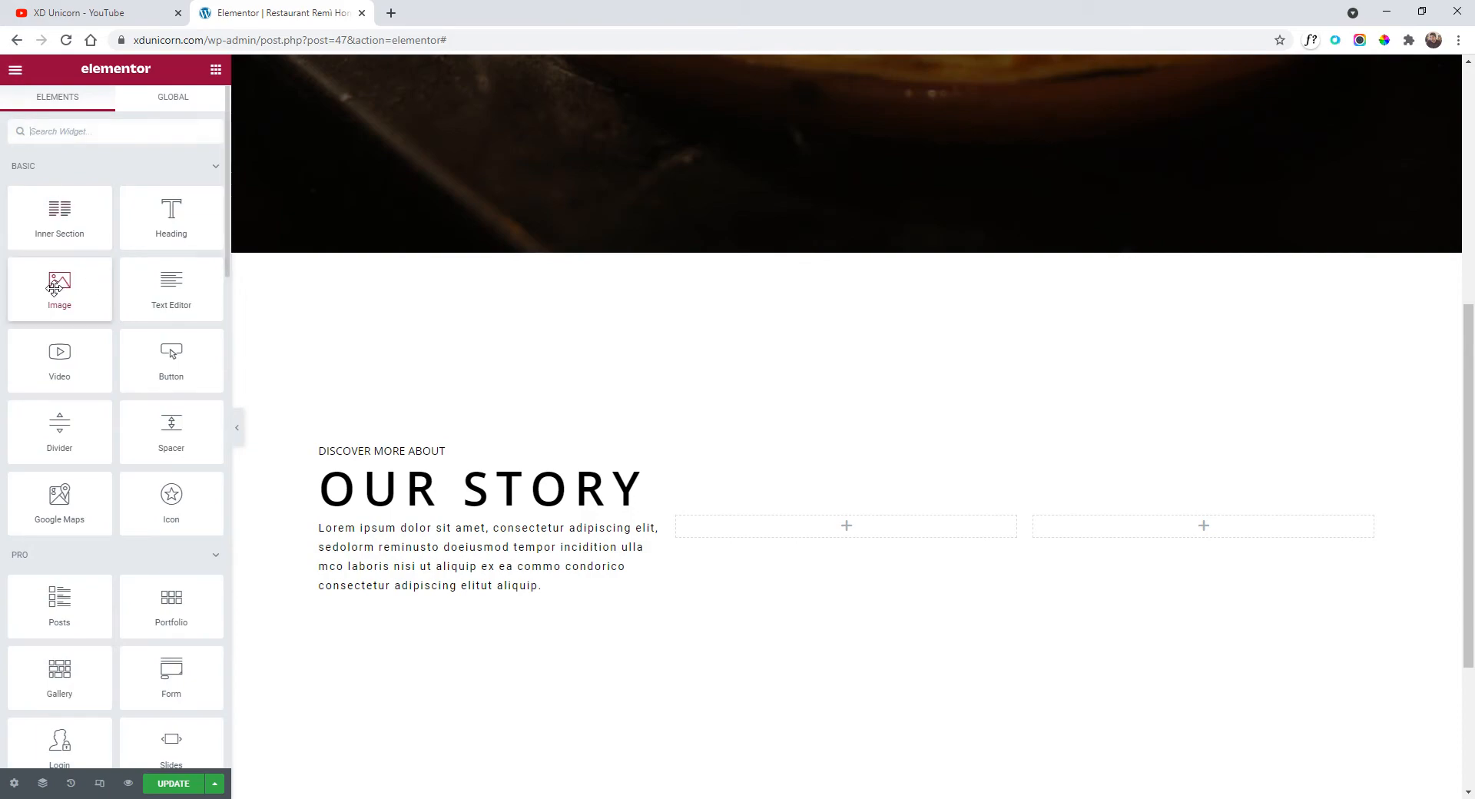
Drop an Image widget into the middle column, upload two food photos and insert the avocado-toast photo.
left_click_drag(54, 288, 862, 527)
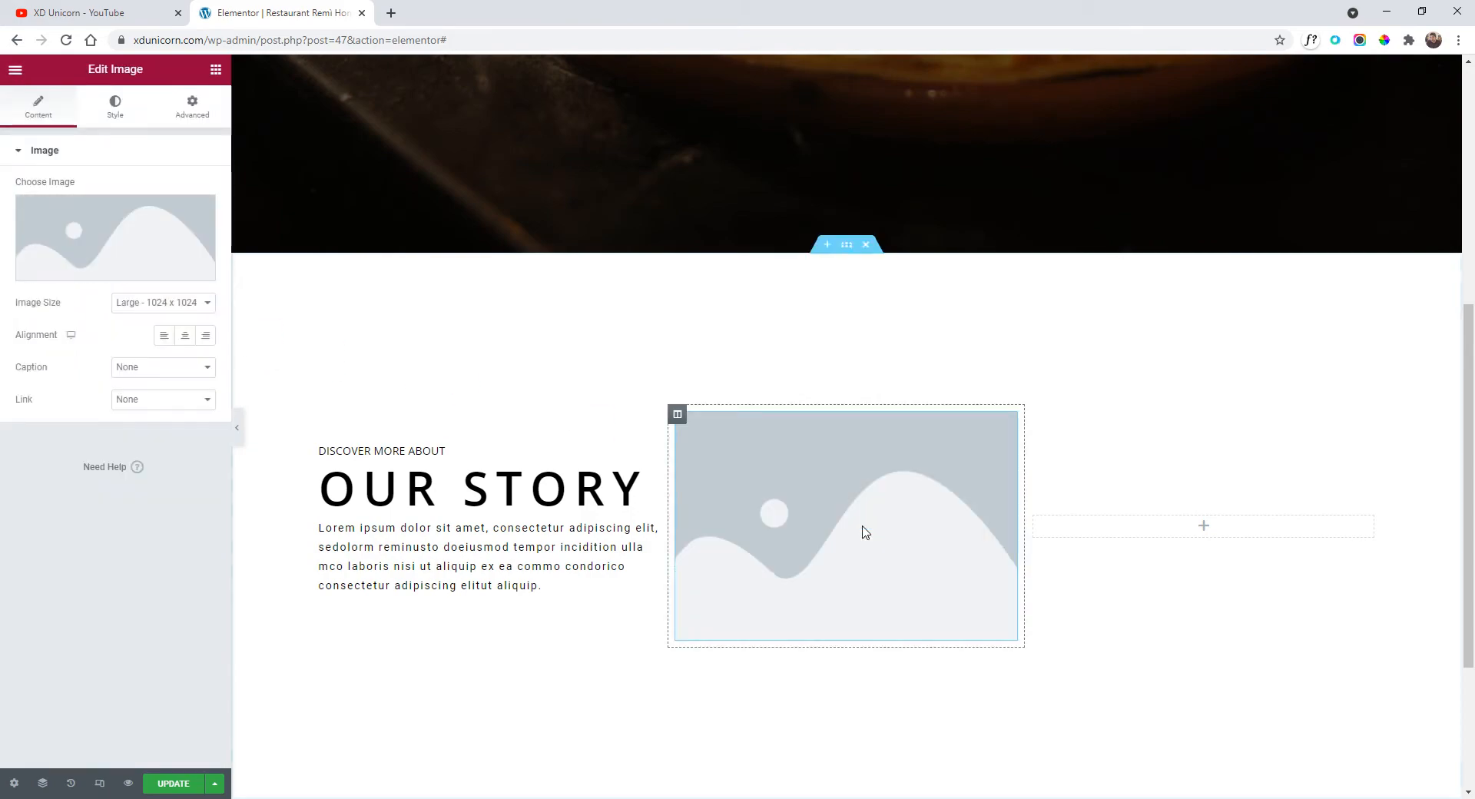
left_click(131, 250)
left_click_drag(583, 675, 635, 591)
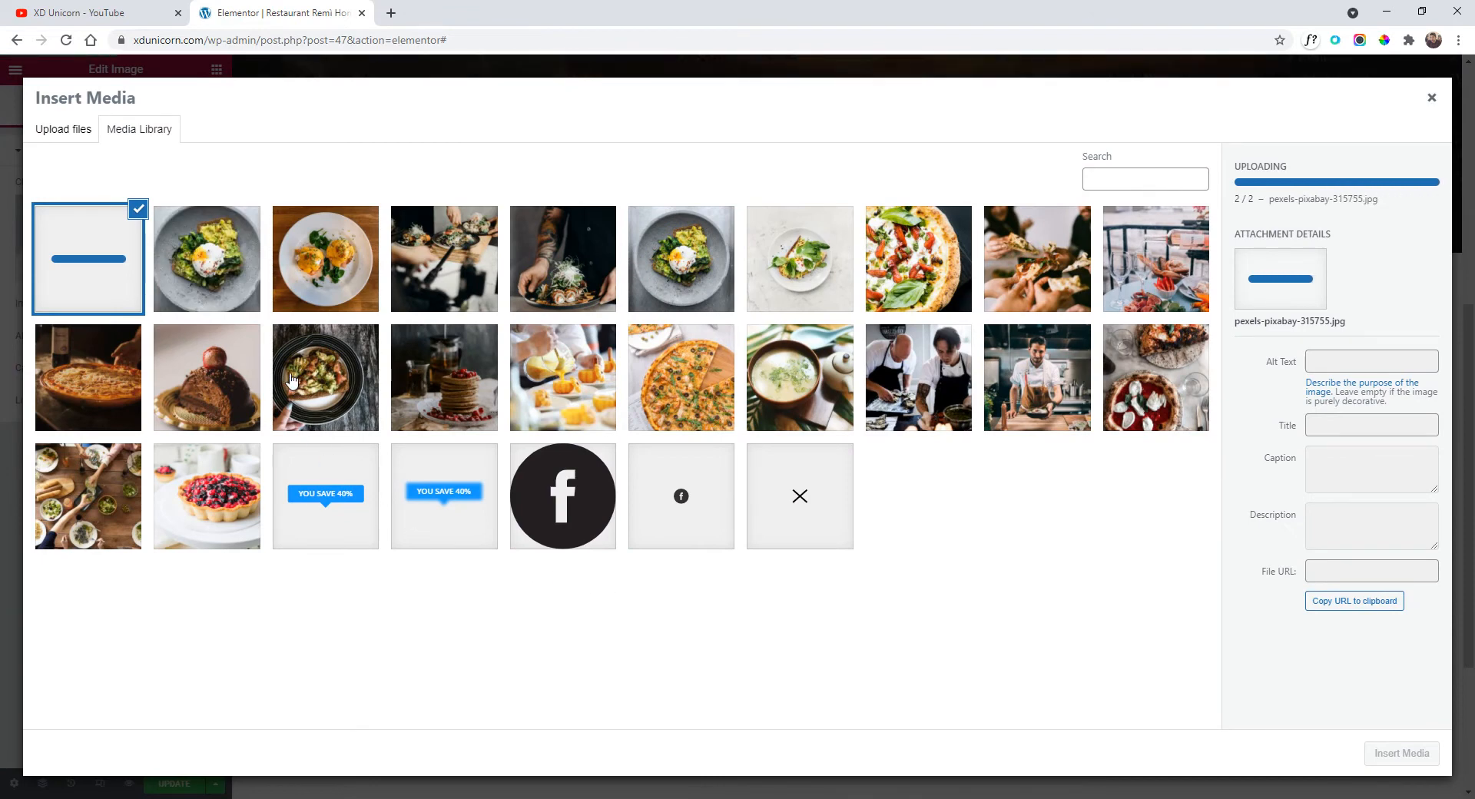
left_click(206, 259)
left_click(137, 256)
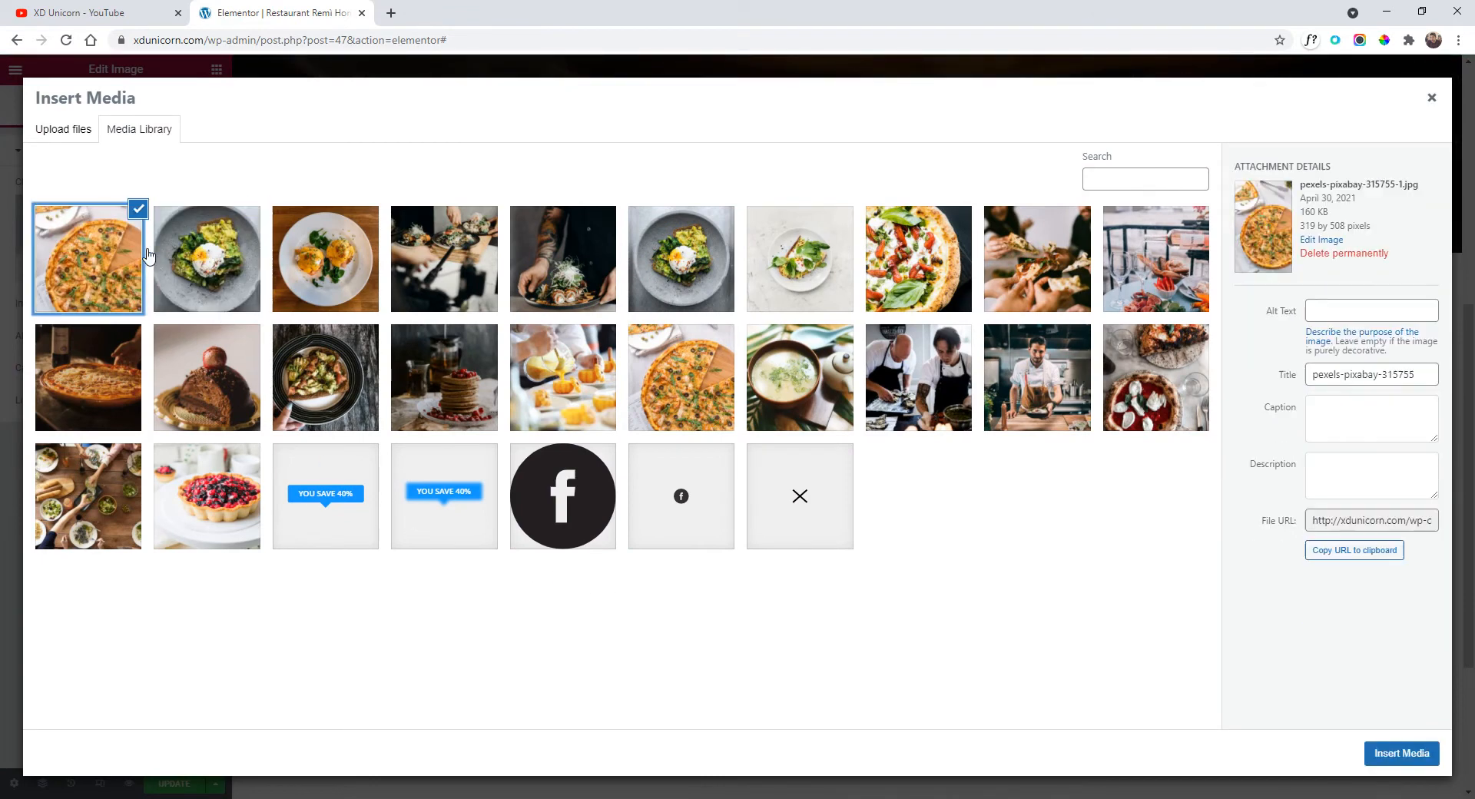
left_click(230, 259)
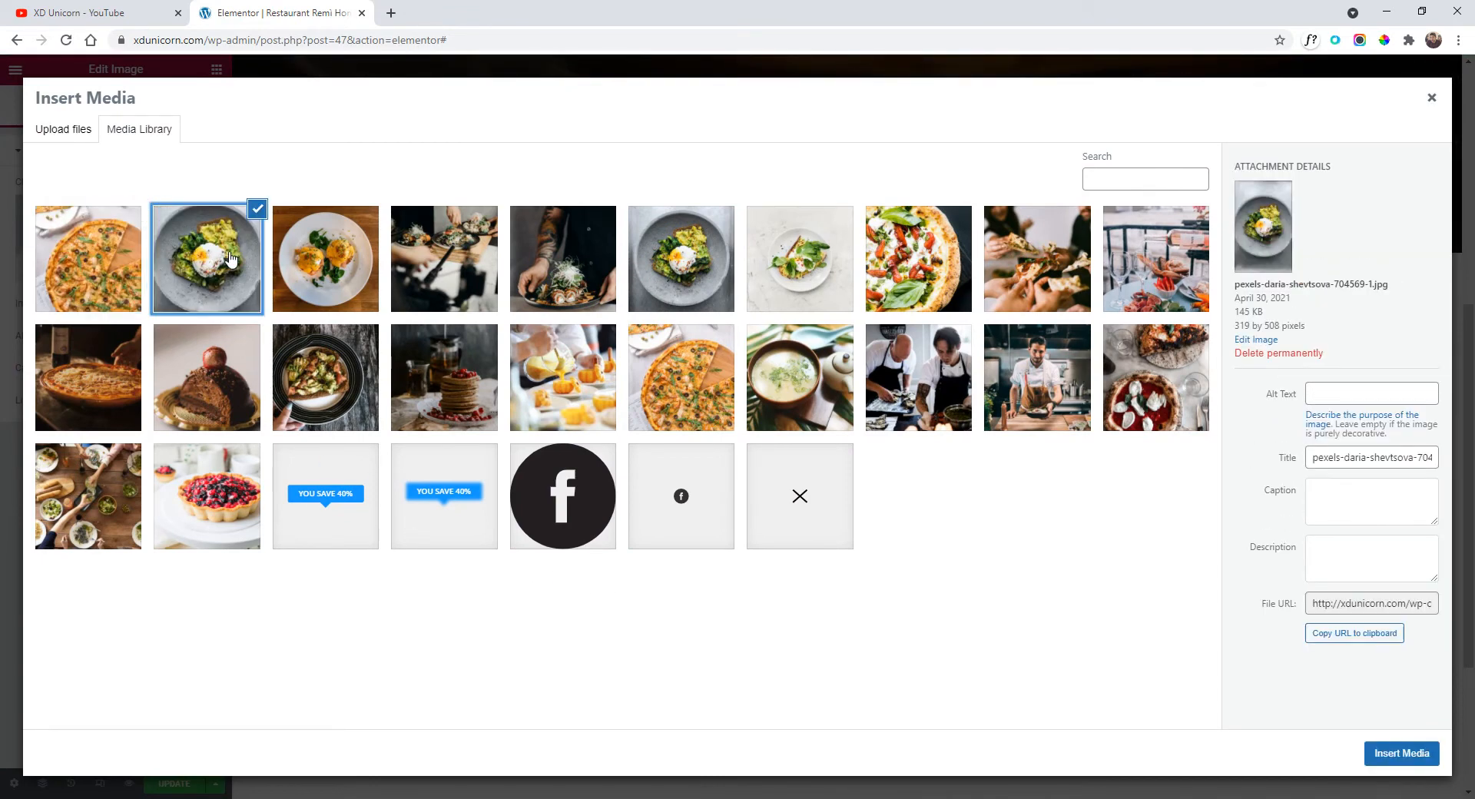
left_click(1426, 743)
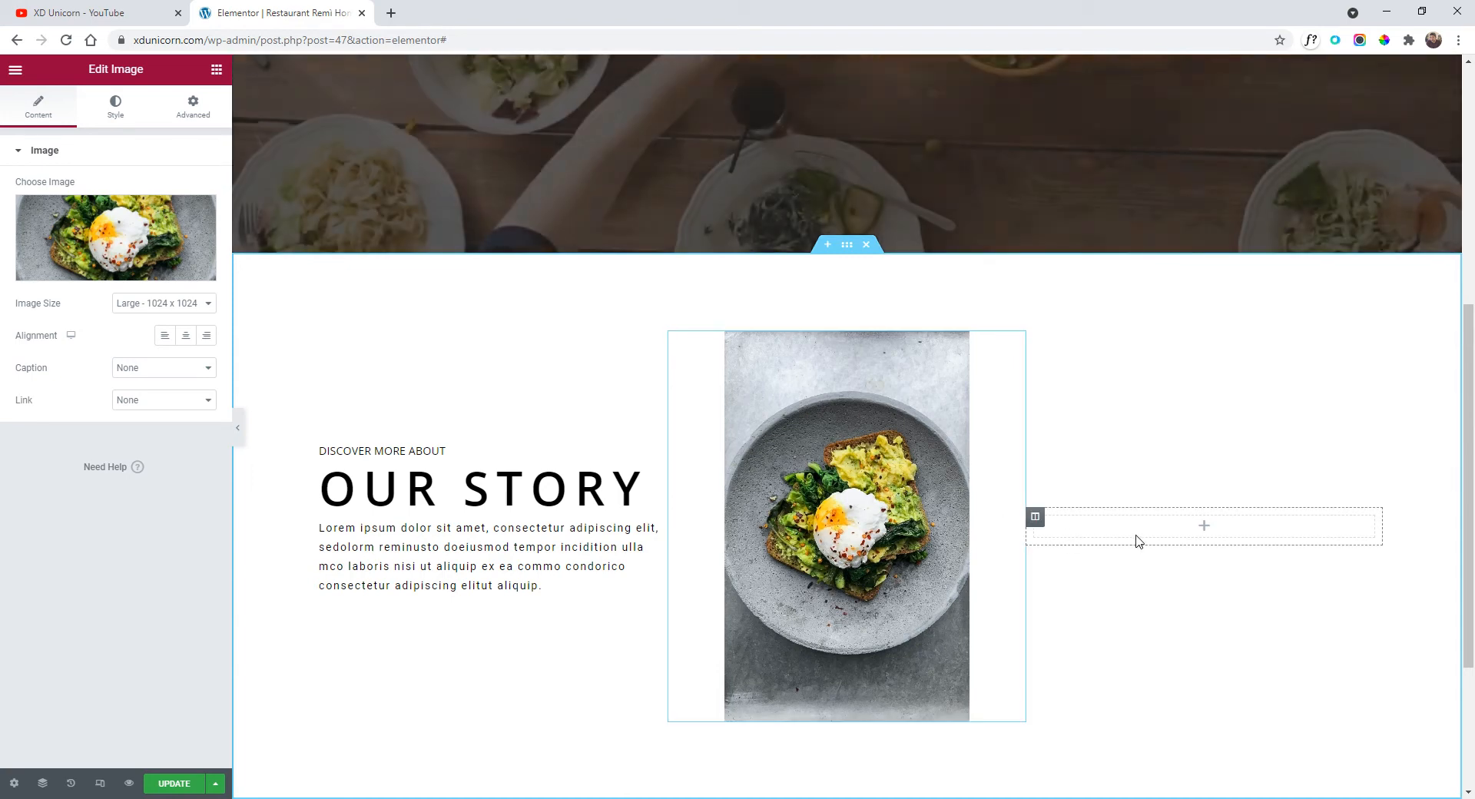
Remove the empty right column and duplicate the avocado-toast image, swapping the copy to the pizza photo.
right_click(1039, 518)
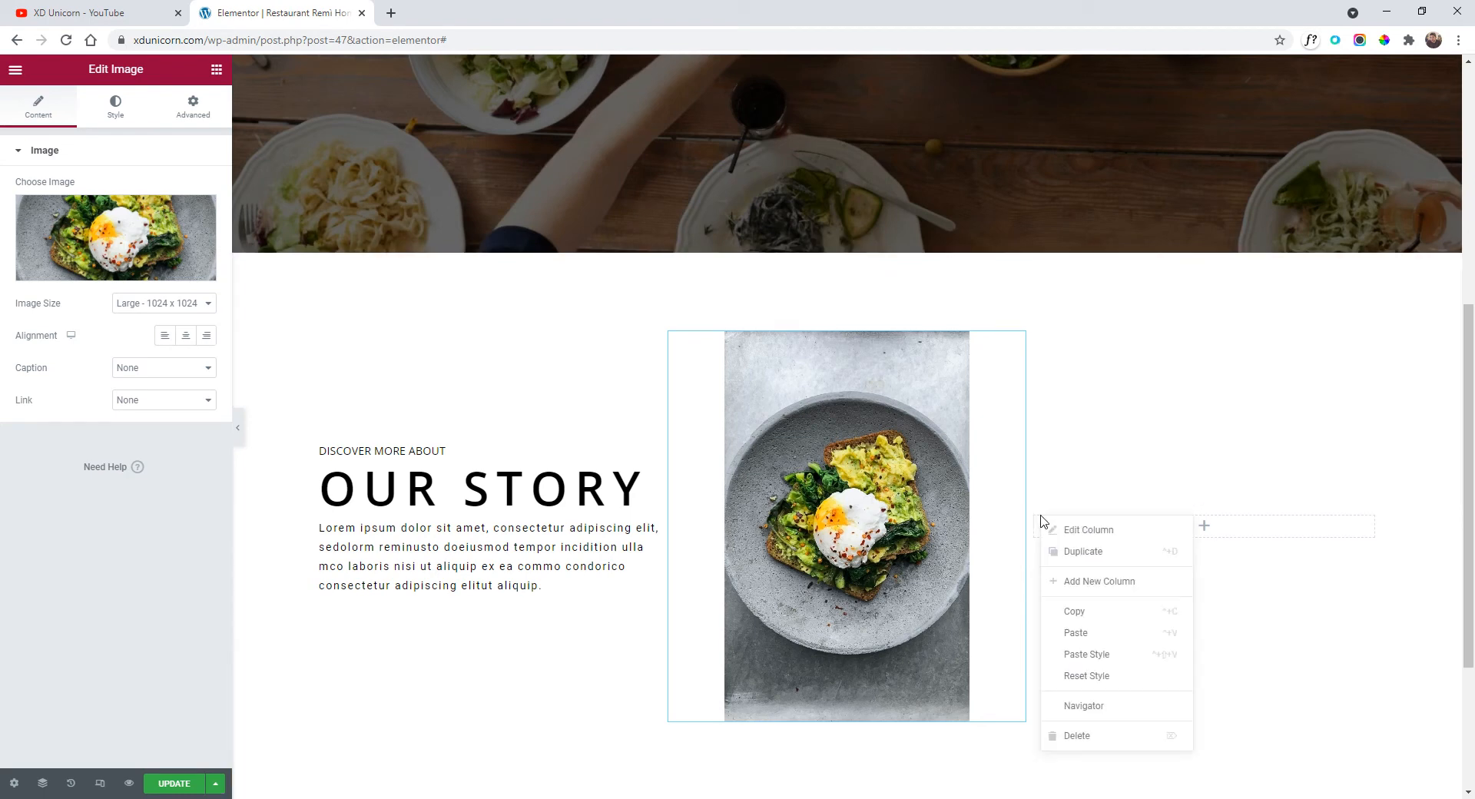
left_click(1112, 744)
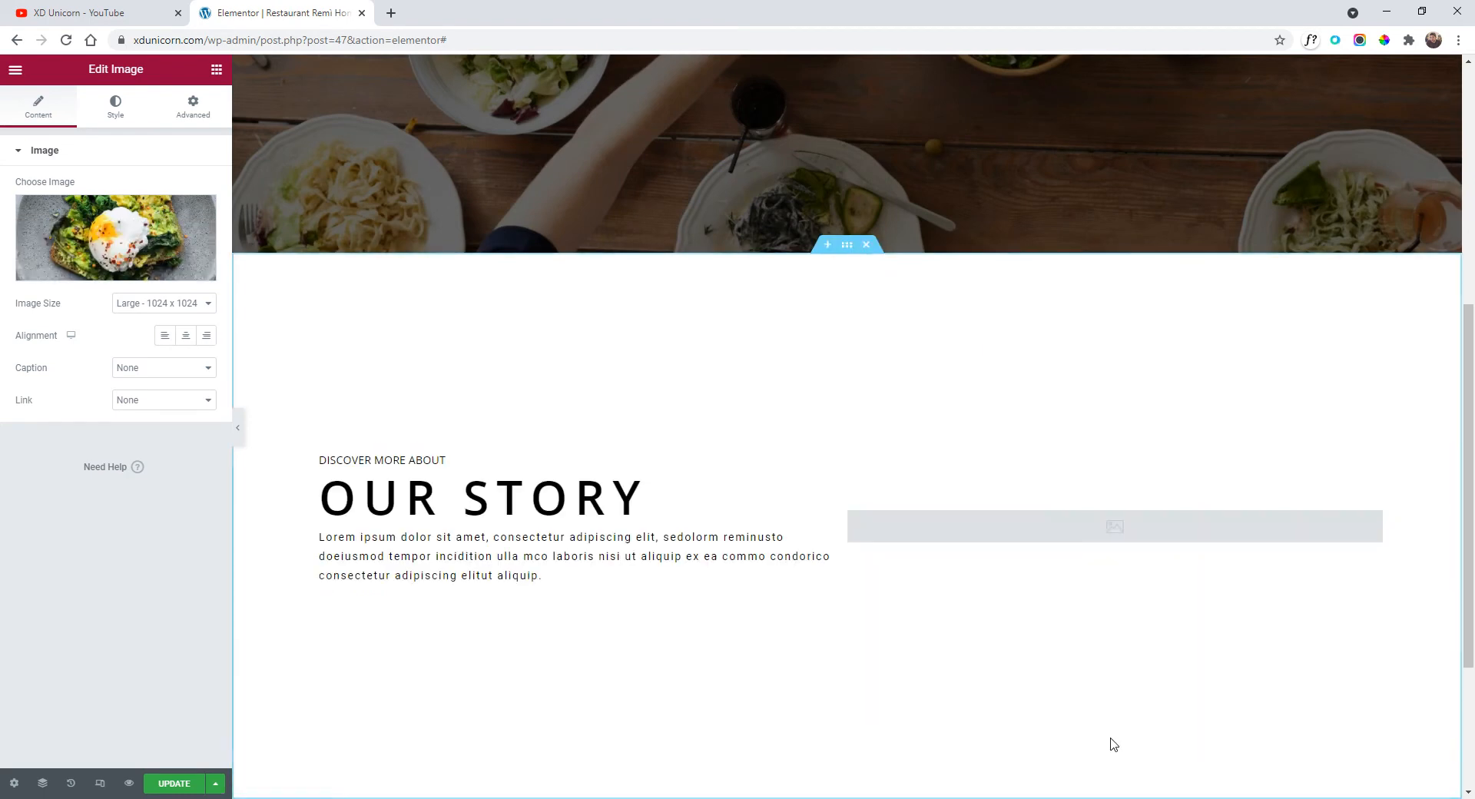
right_click(1183, 499)
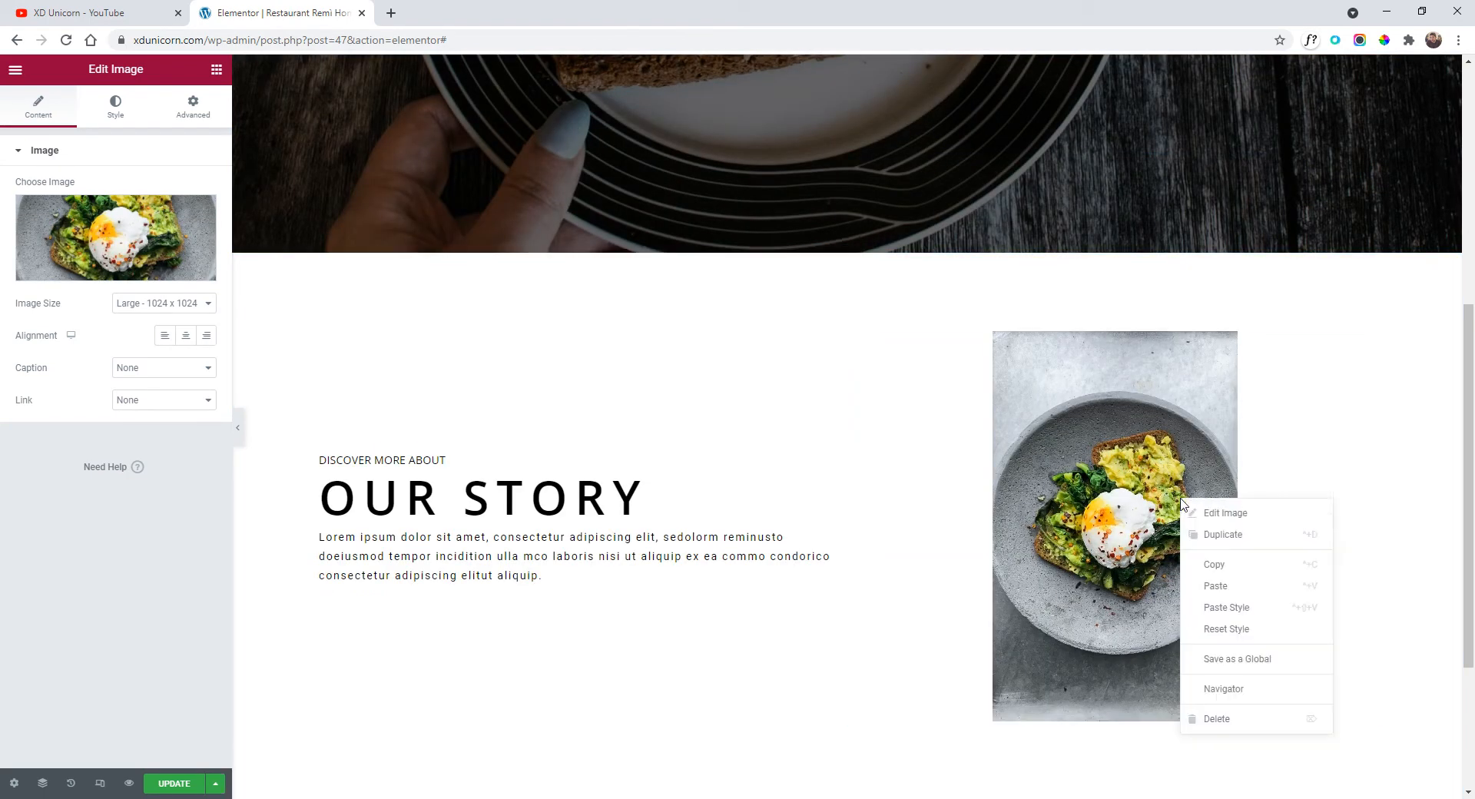
left_click(1224, 532)
scroll(1128, 463, "down", 1)
scroll(1128, 462, "down", 2)
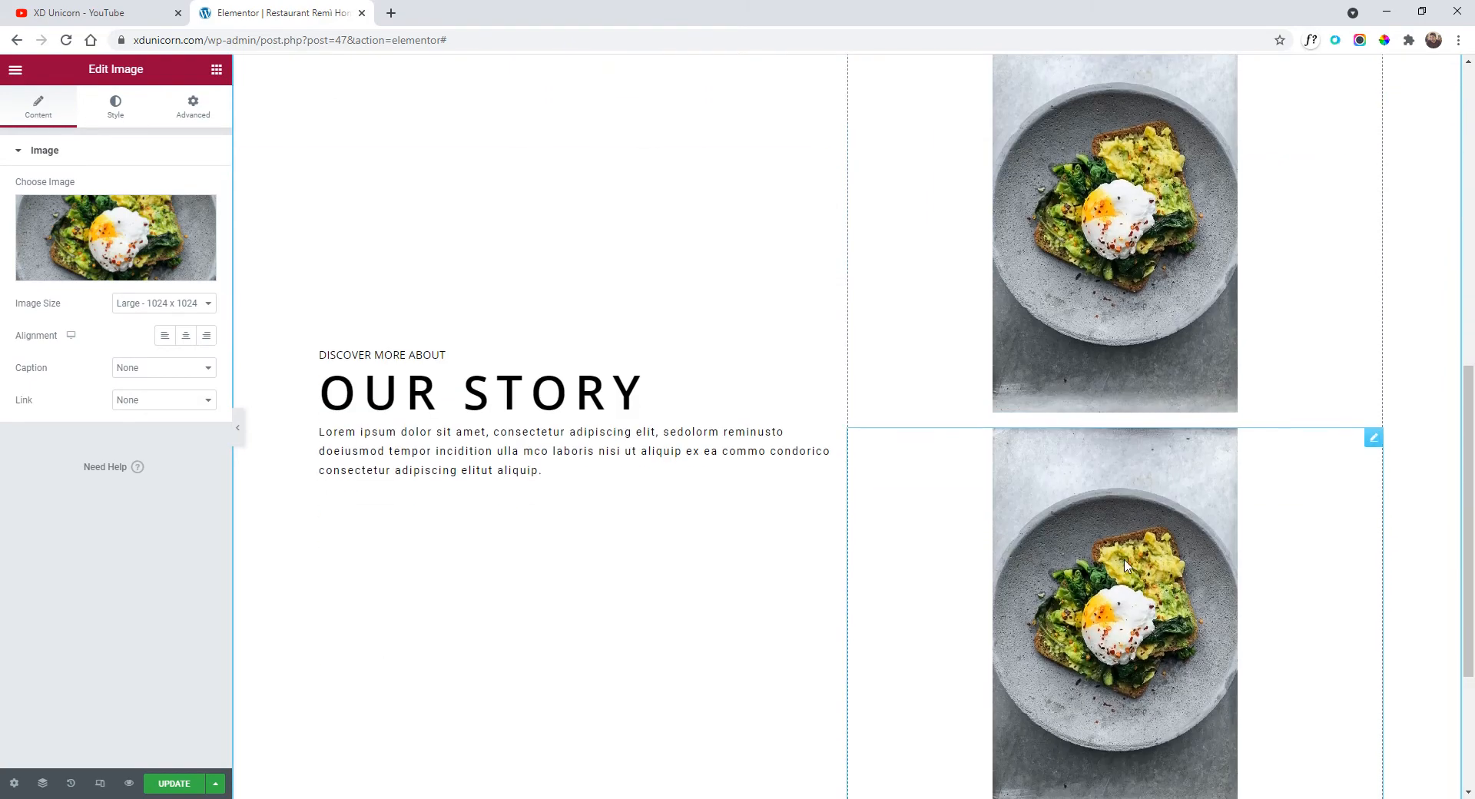
left_click(151, 244)
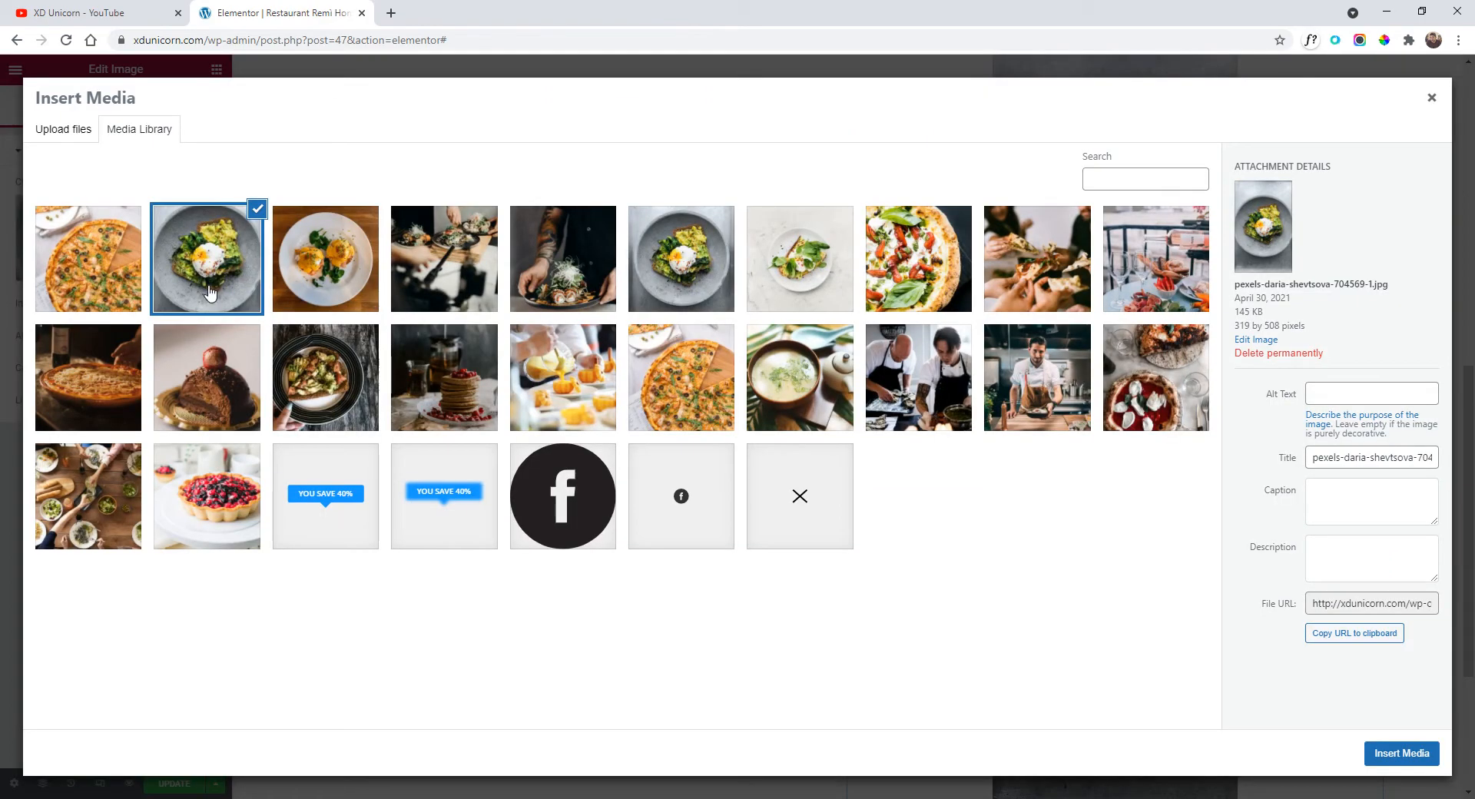
left_click(103, 282)
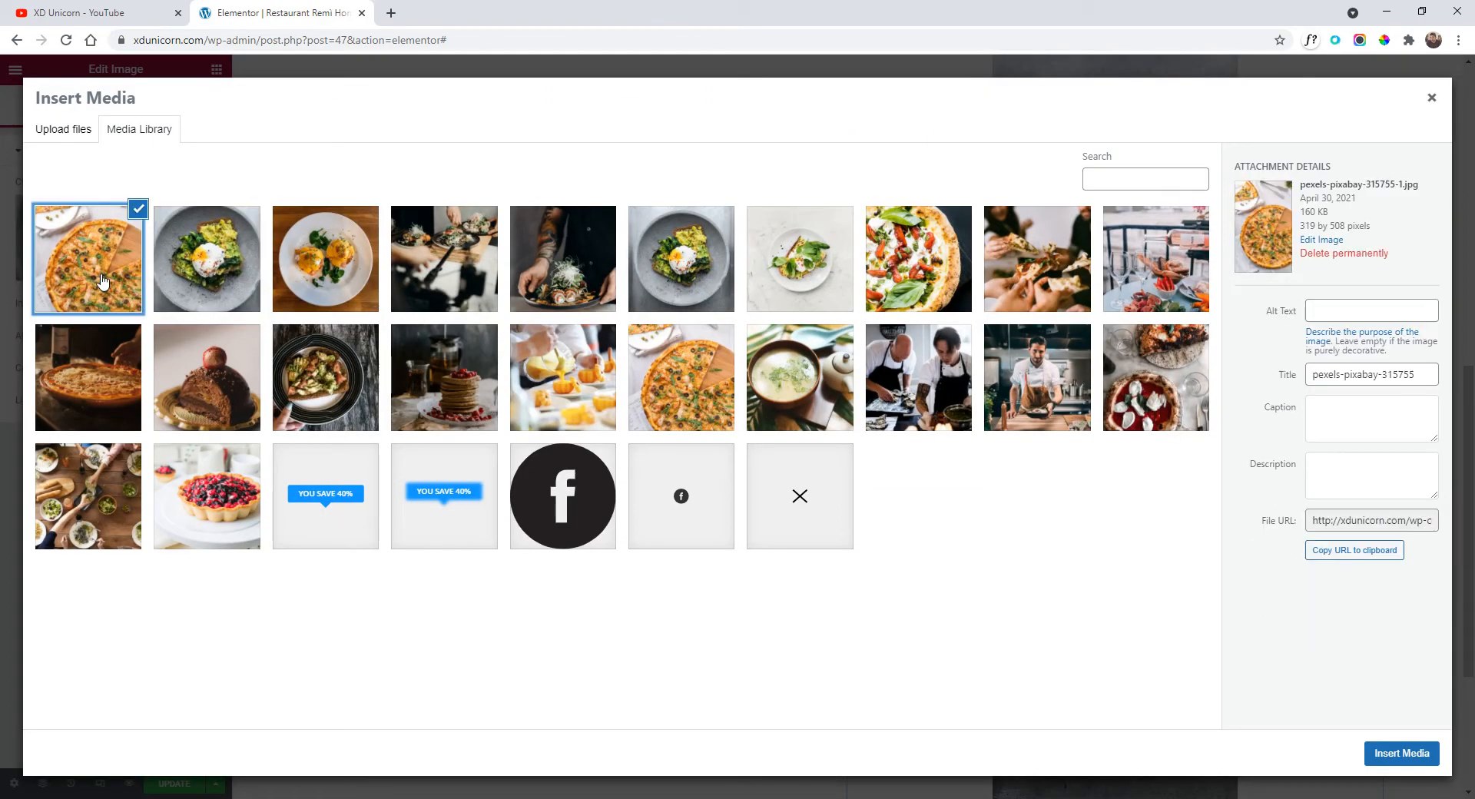
left_click(1376, 750)
scroll(1232, 625, "up", 3)
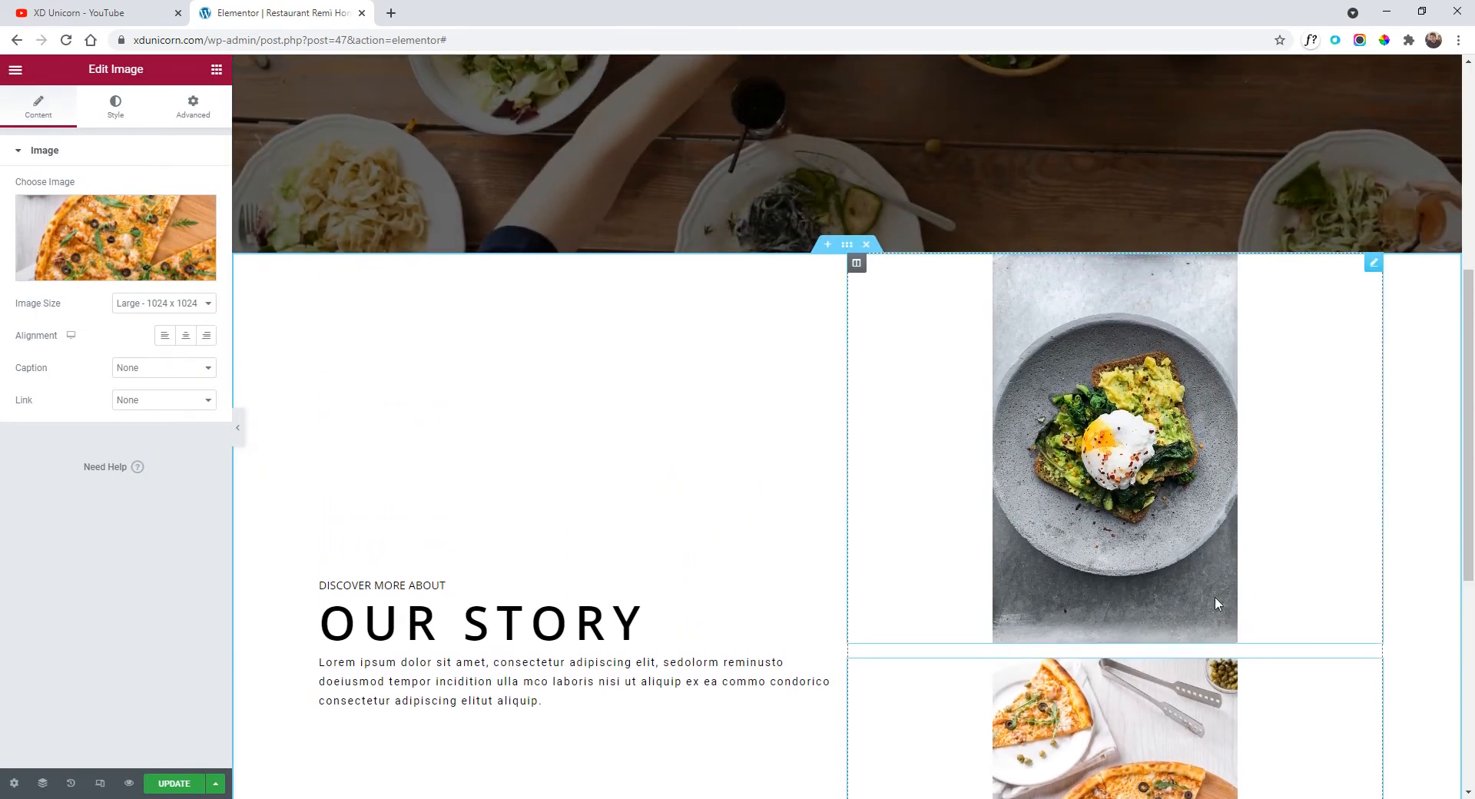
Set both the egg-toast and pizza images to Inline (auto) width so they sit side by side.
left_click(1128, 394)
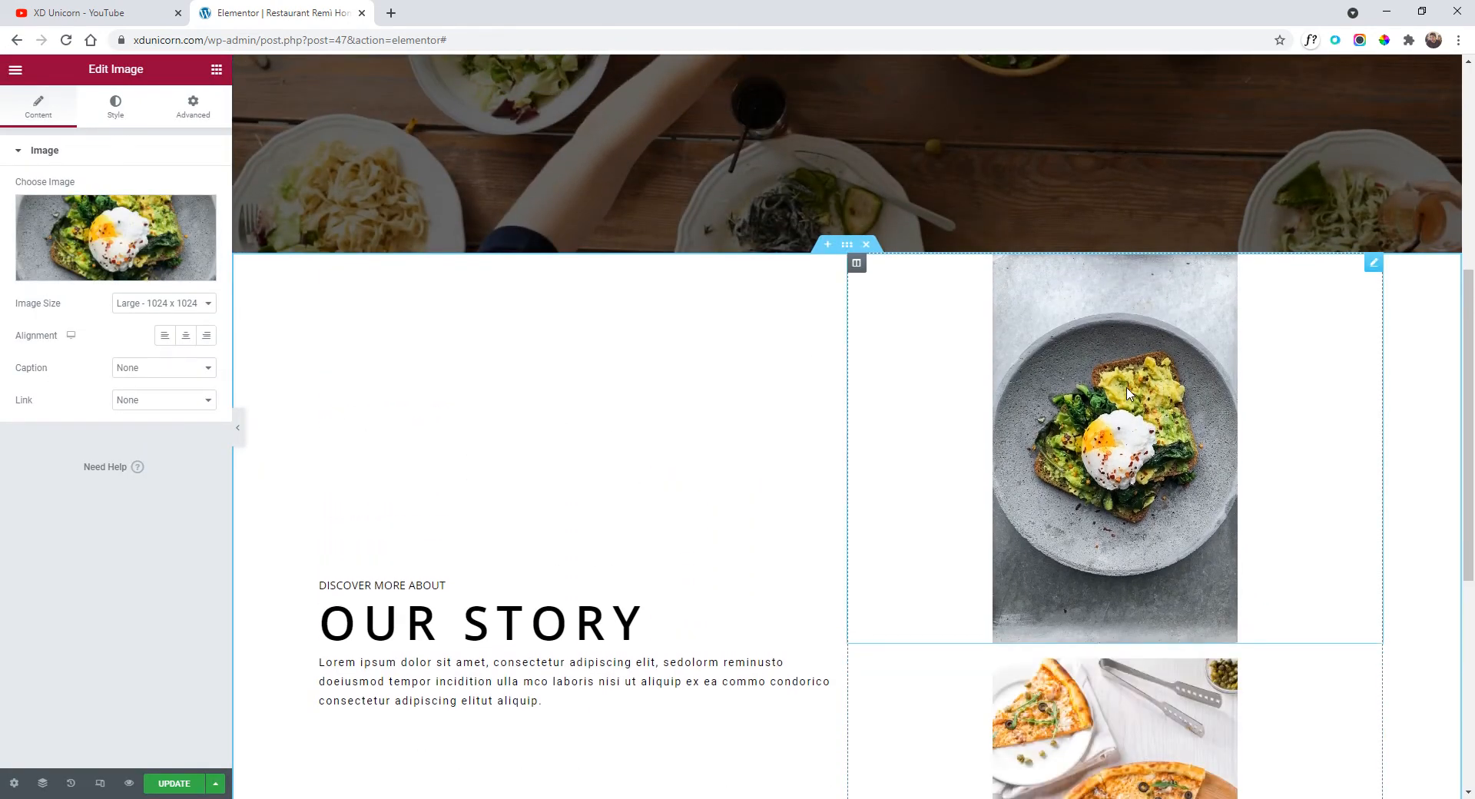
left_click(194, 114)
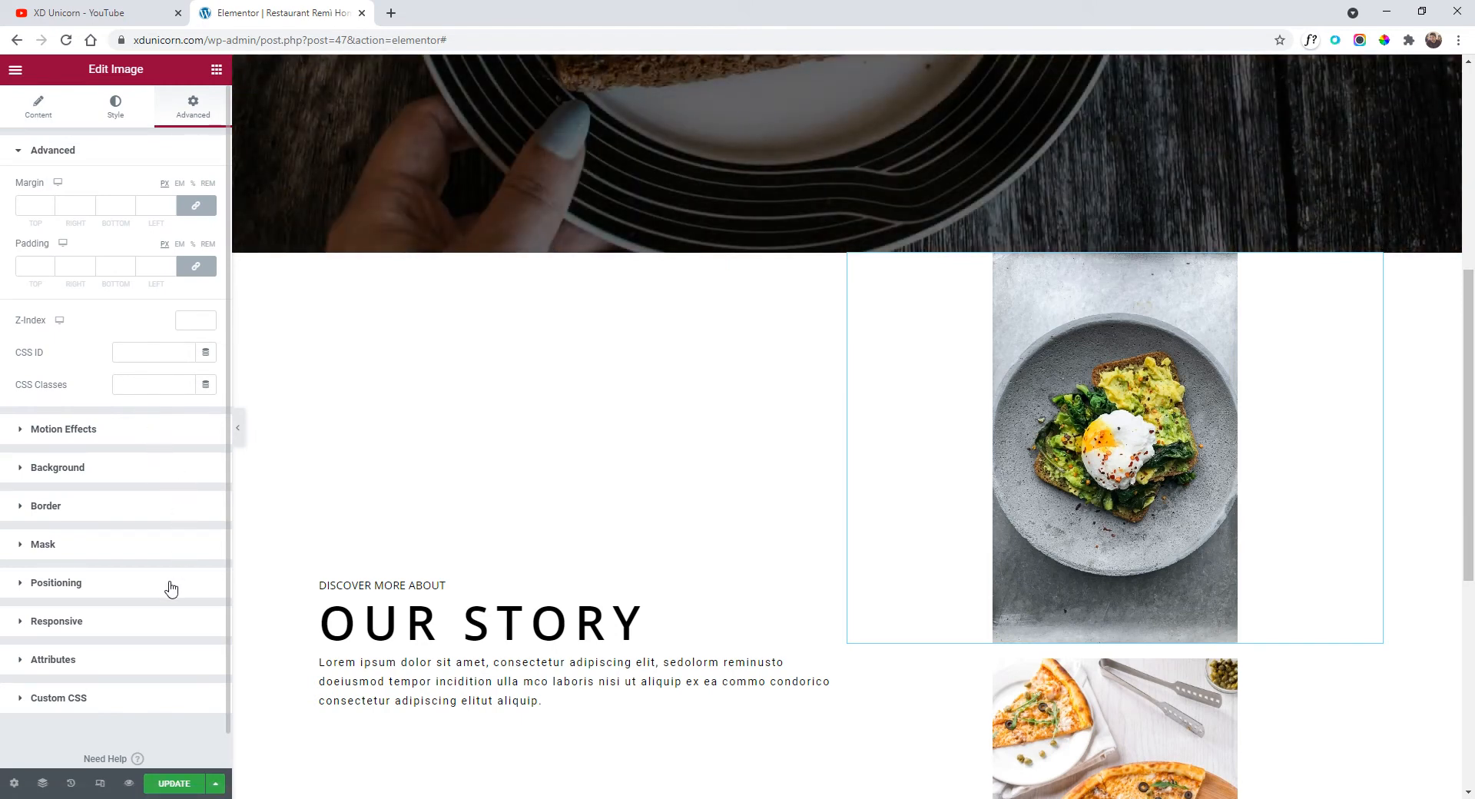
left_click(129, 593)
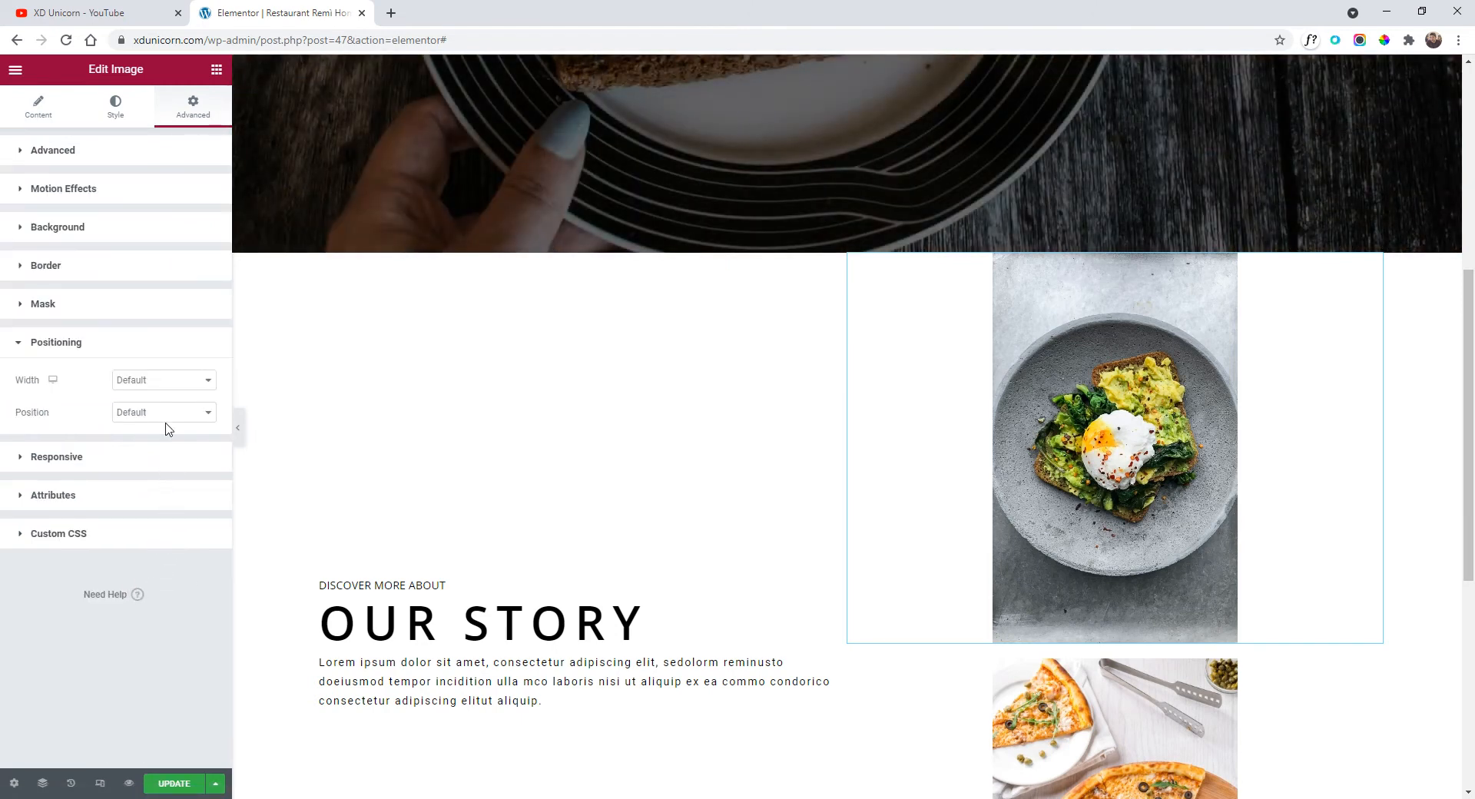
left_click(157, 393)
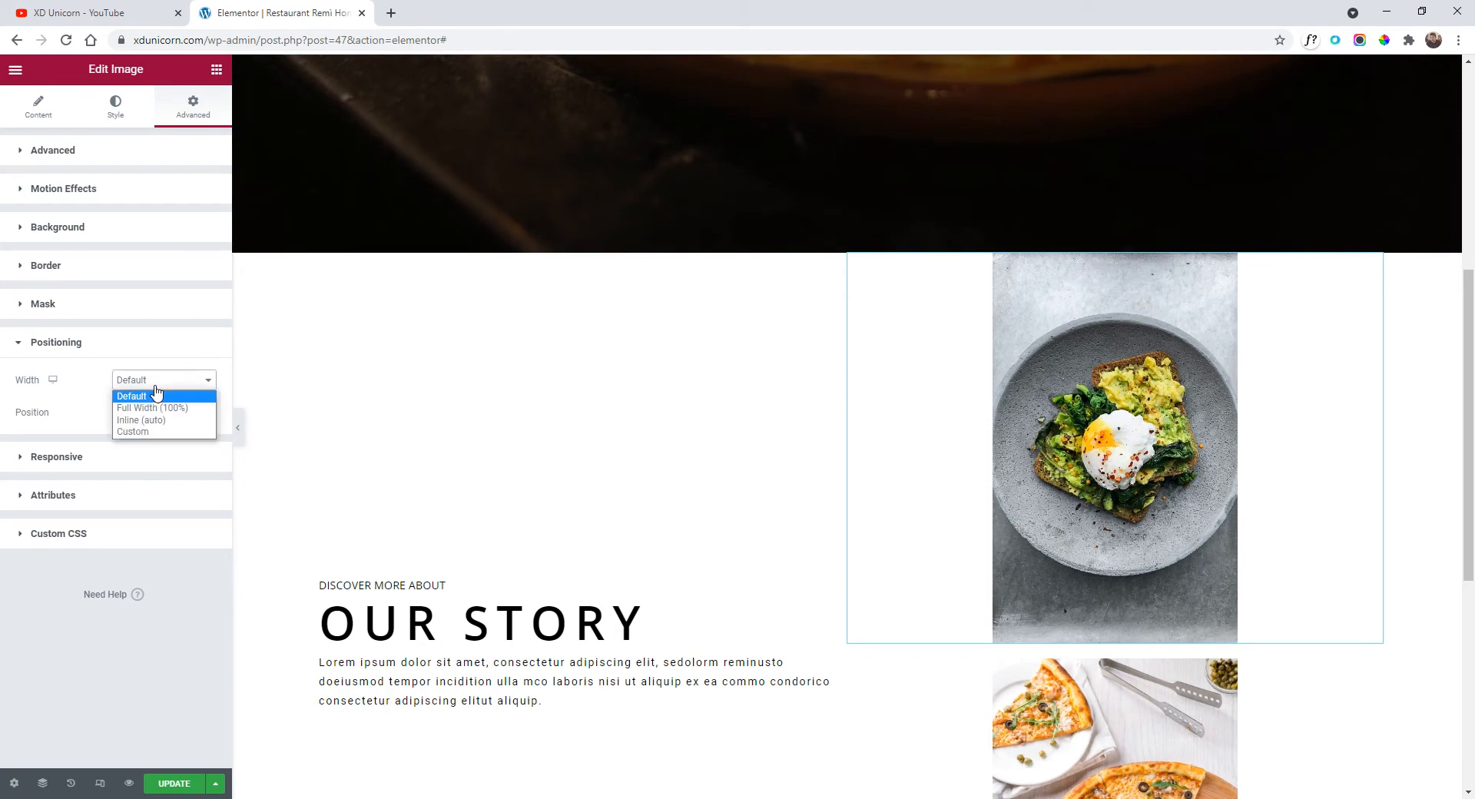
left_click(165, 420)
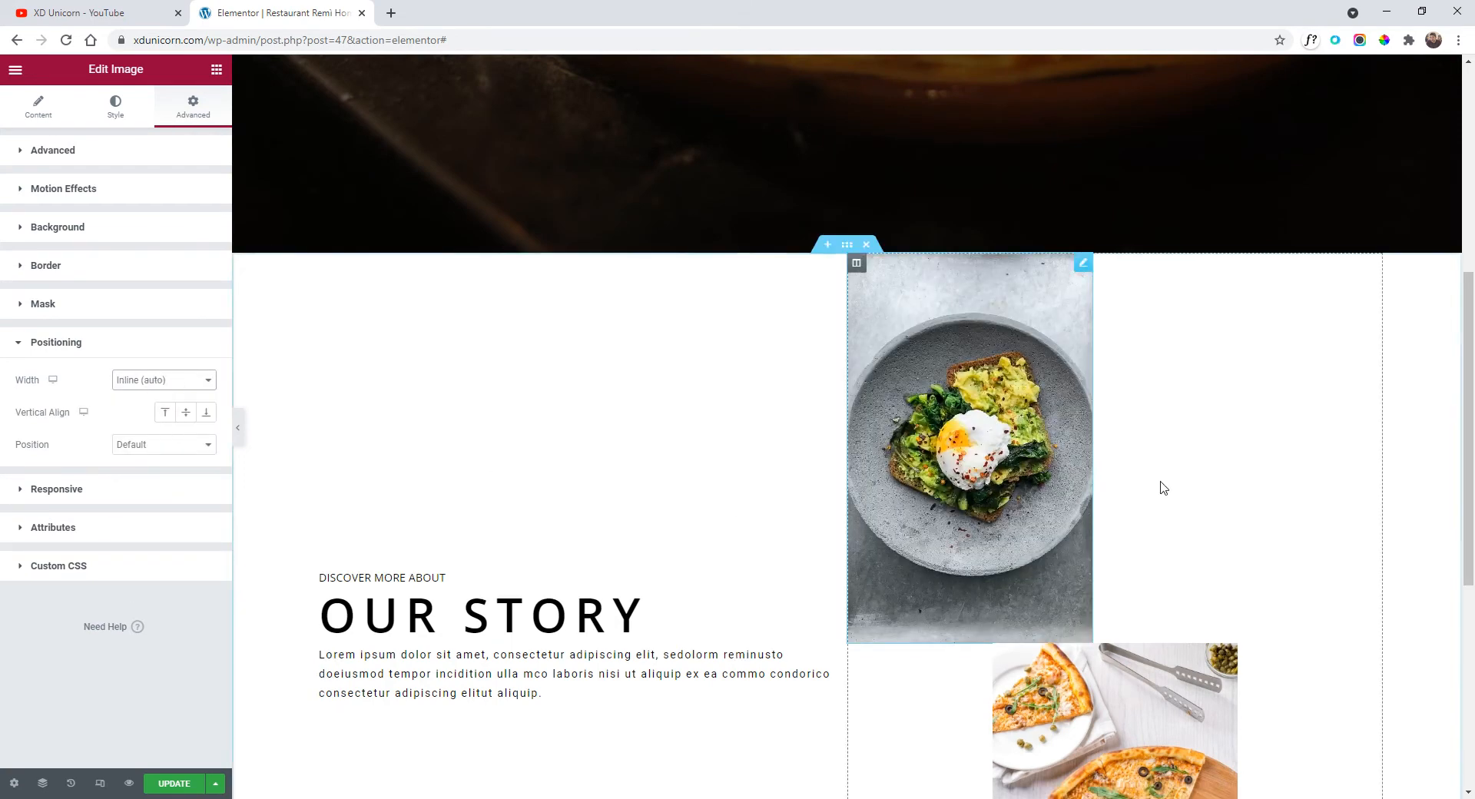
scroll(1160, 500, "down", 2)
left_click(1103, 527)
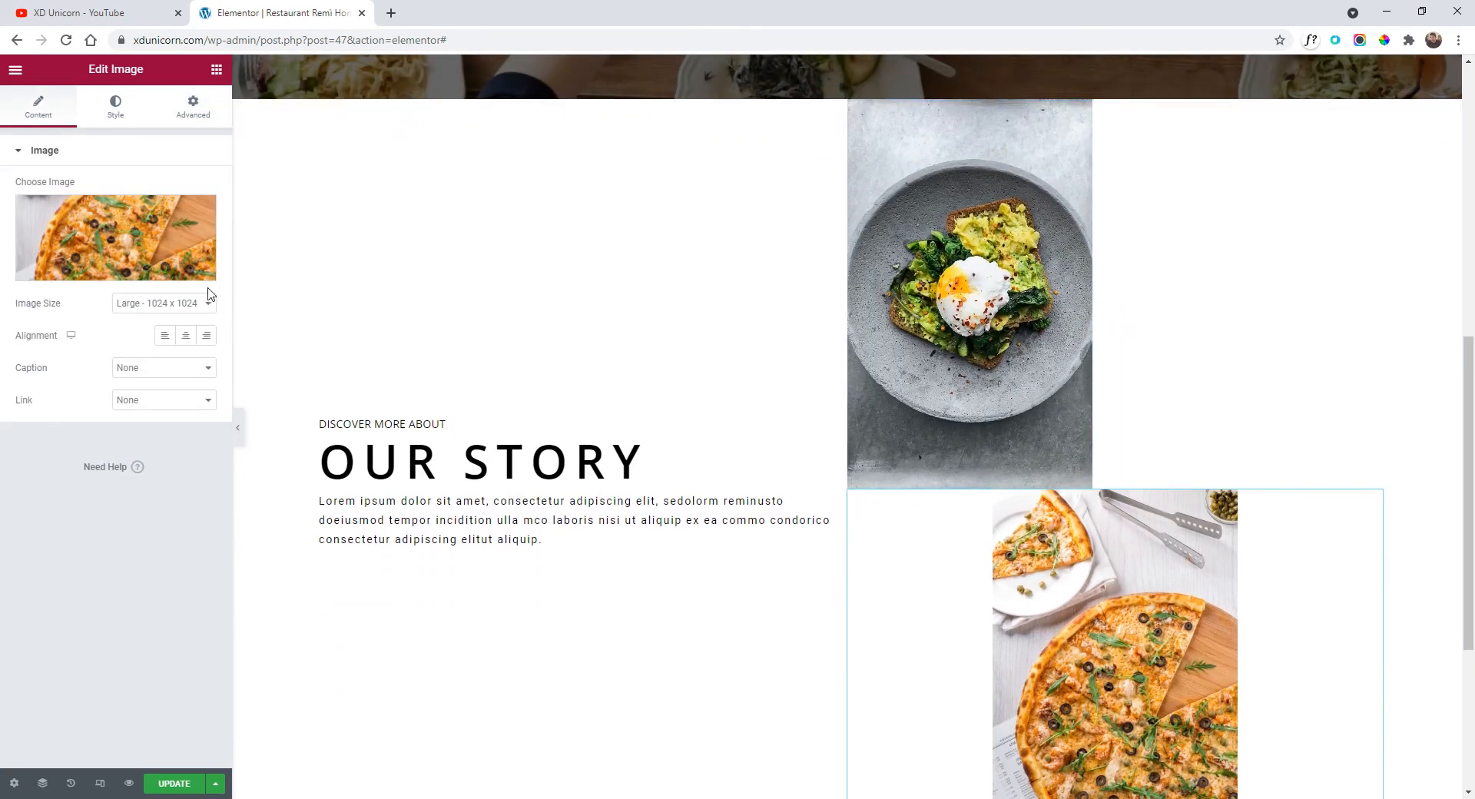
left_click(197, 115)
left_click(106, 582)
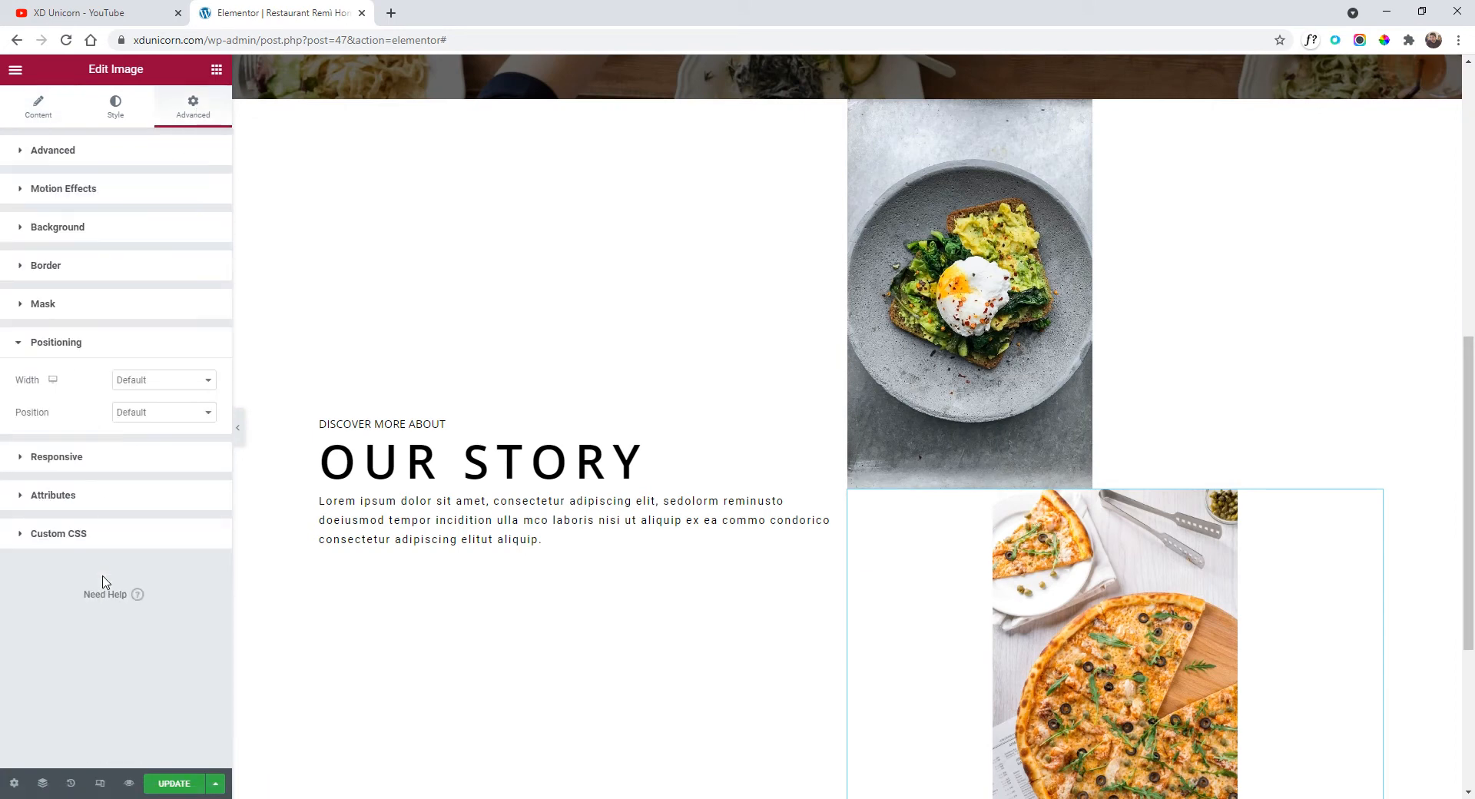
left_click(147, 390)
left_click(153, 420)
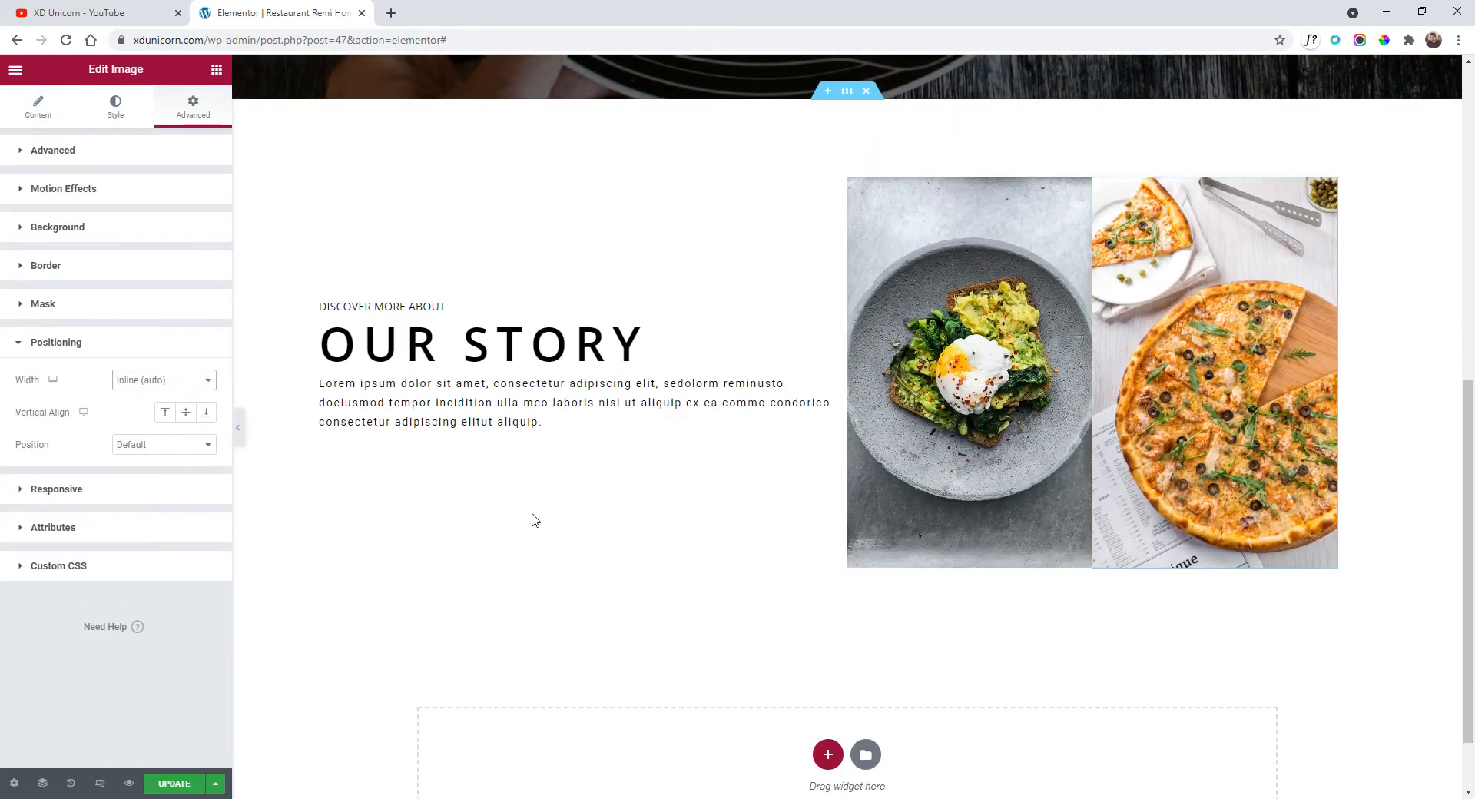
scroll(797, 435, "up", 2)
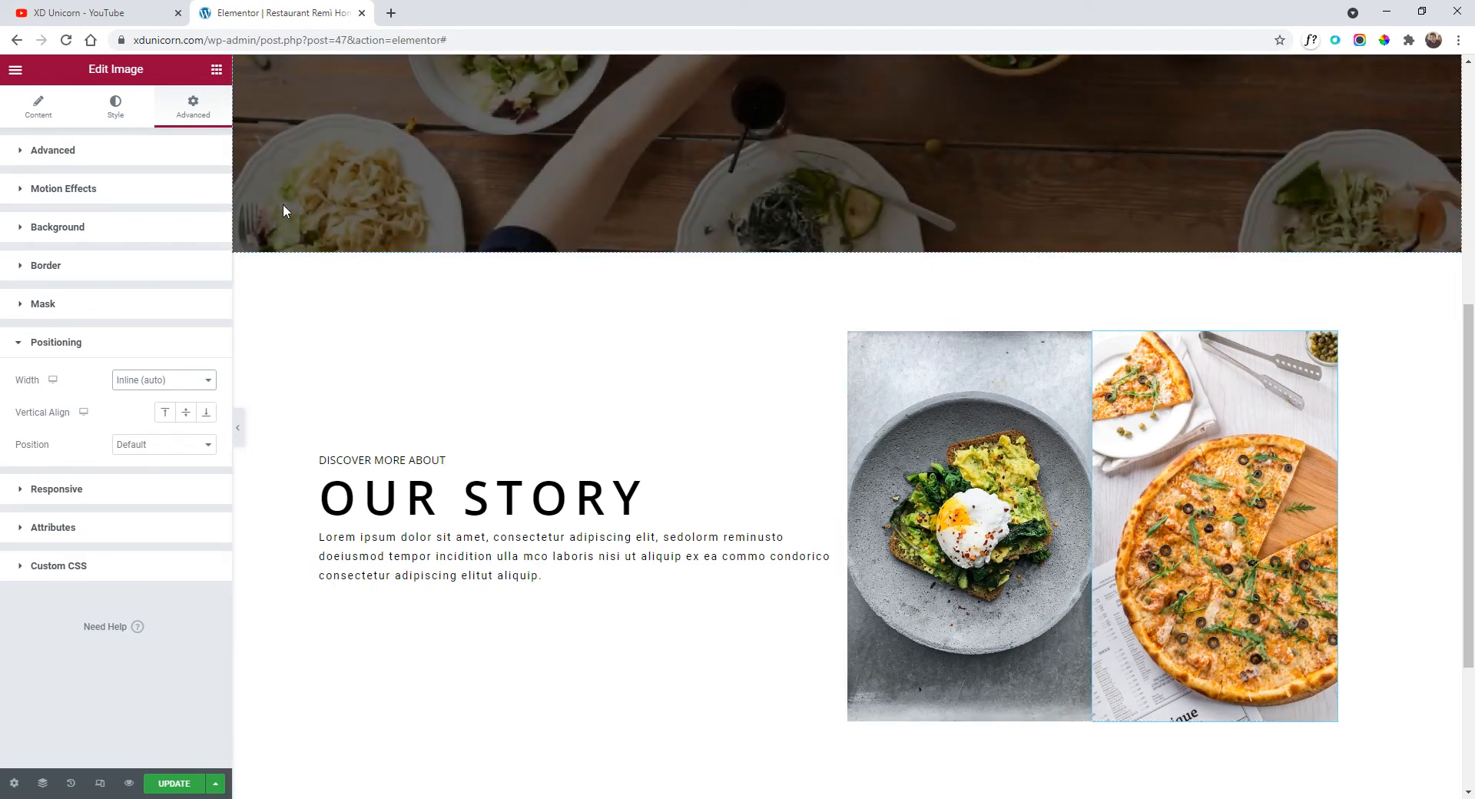
Give the pizza image a left margin of about 21 px.
left_click(126, 150)
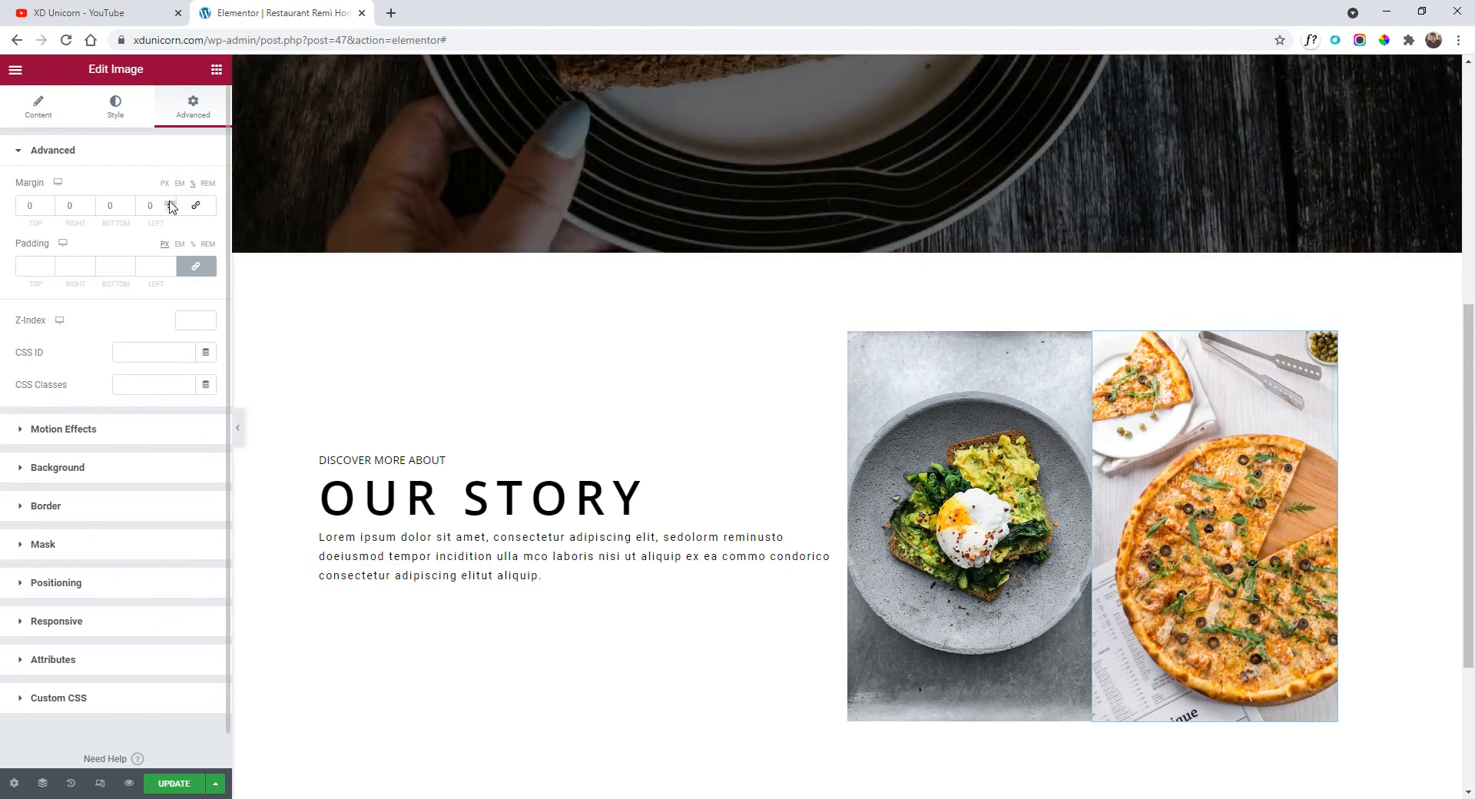
left_click(171, 202)
left_click(171, 202)
left_click(171, 203)
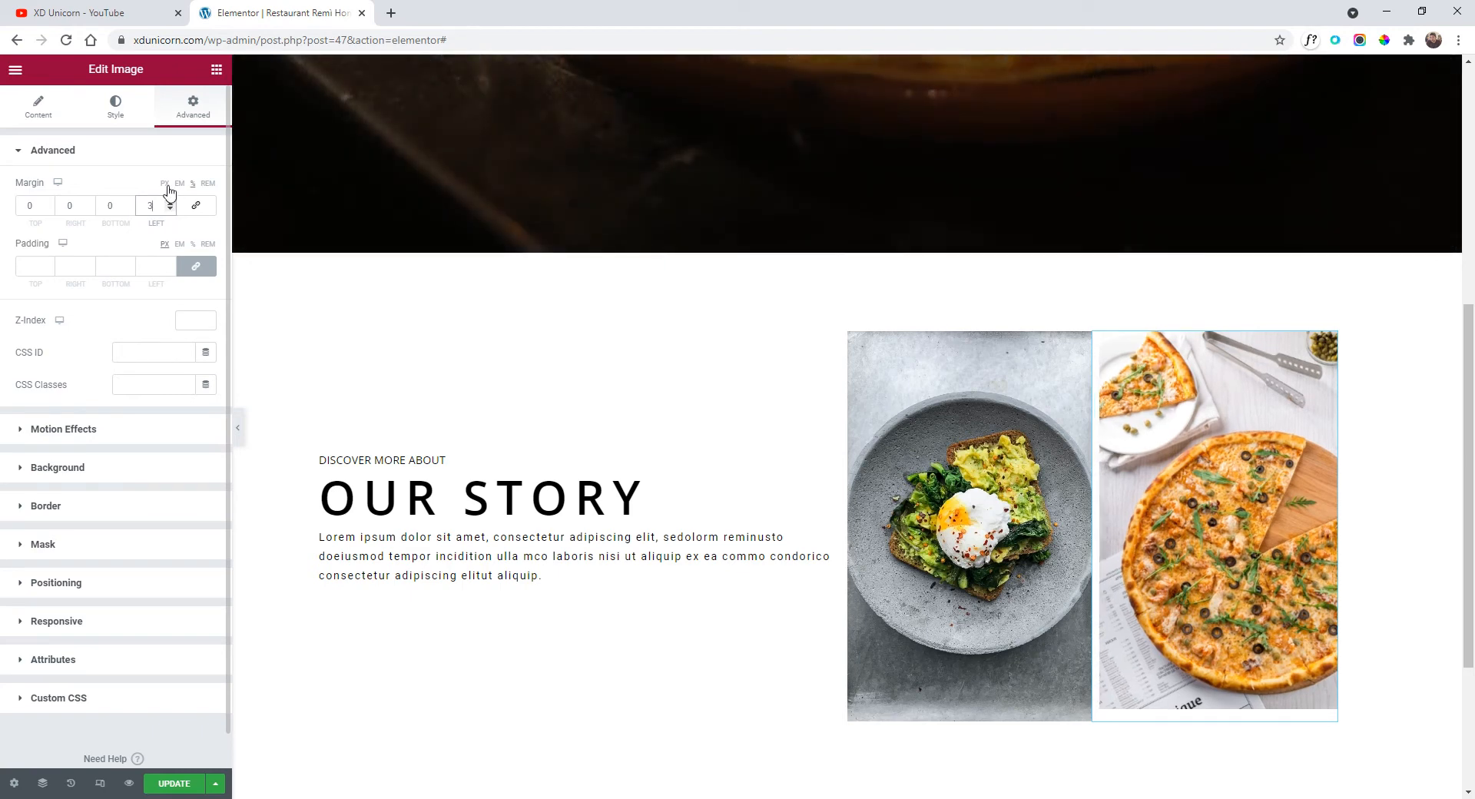
left_click(170, 209)
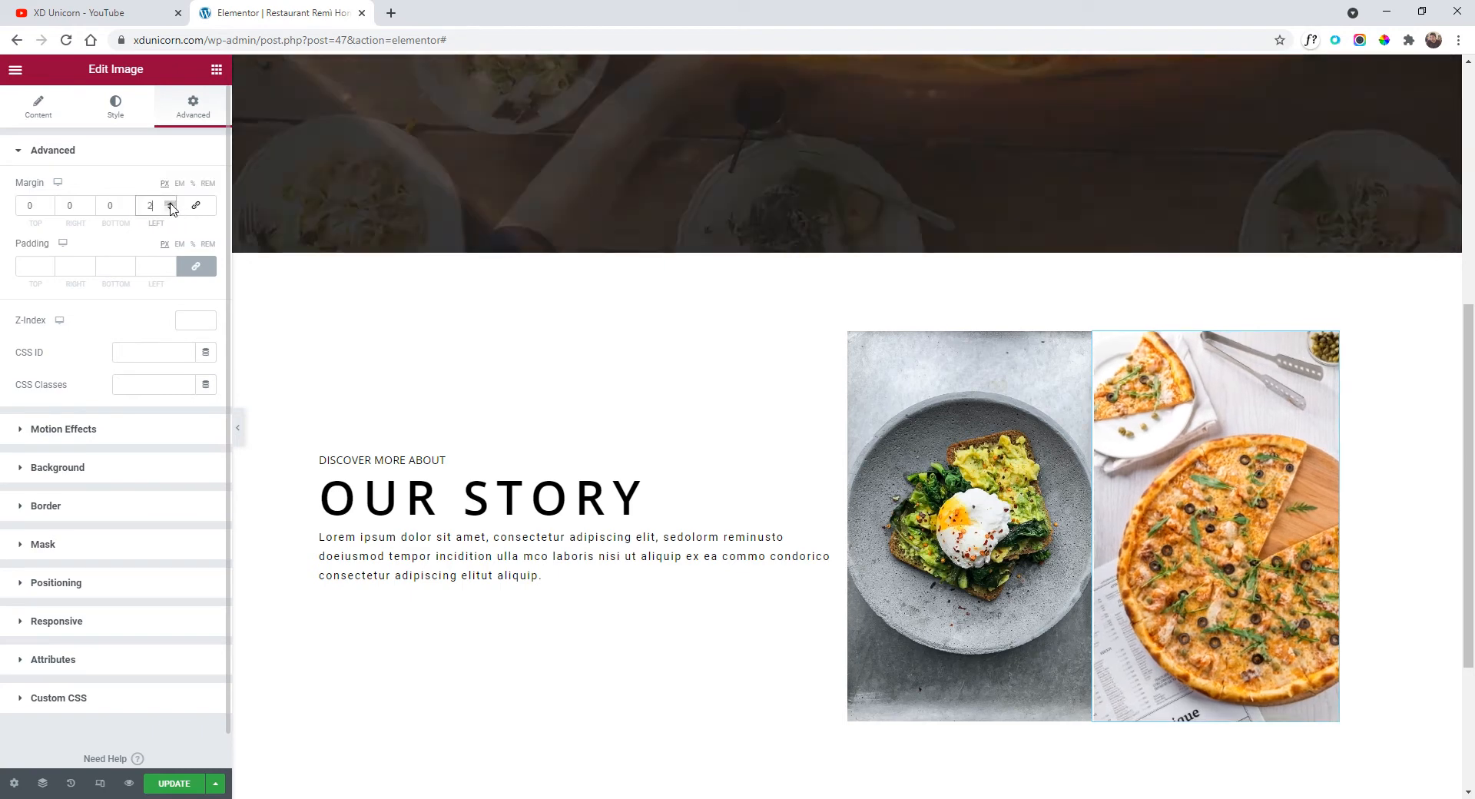
left_click(171, 204)
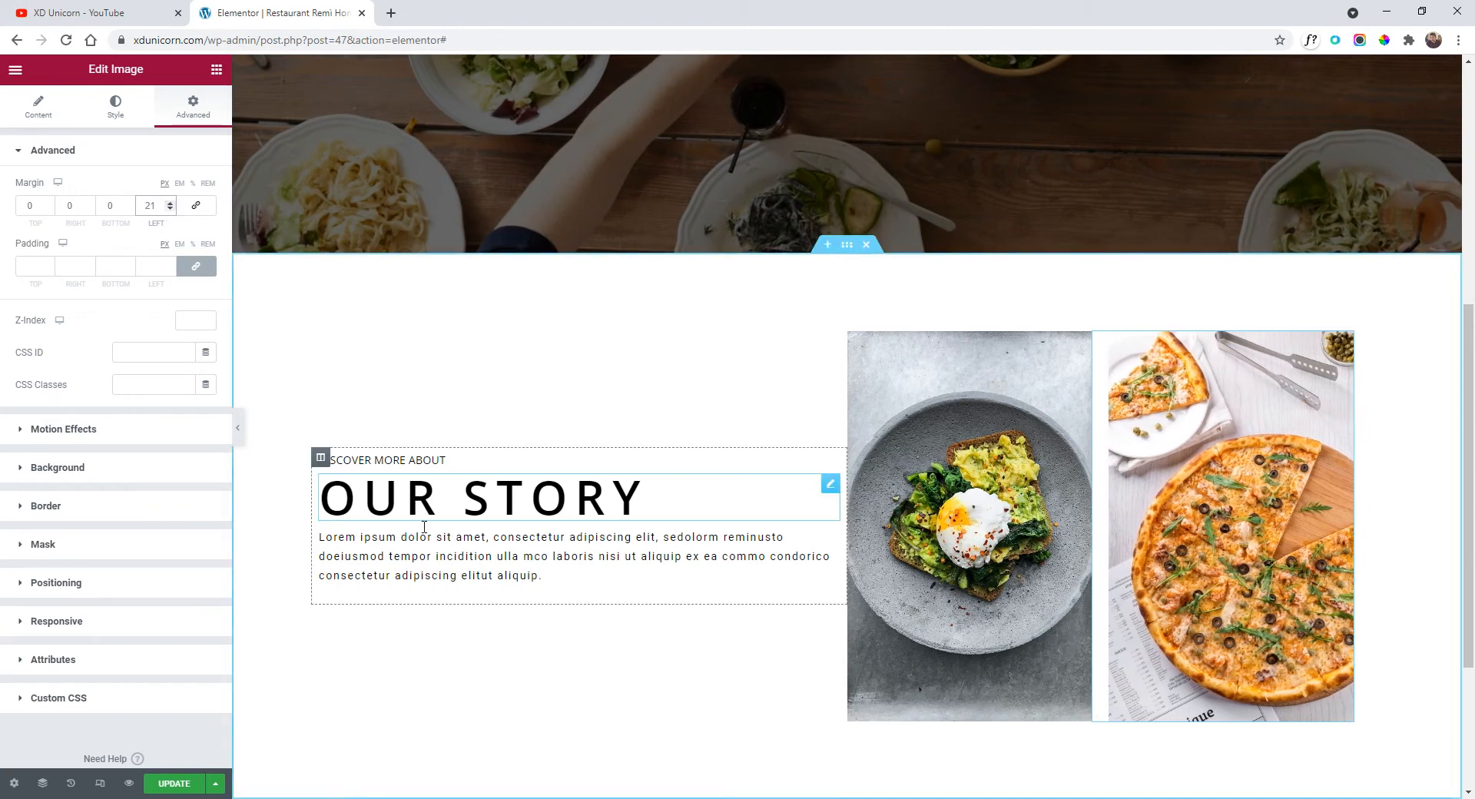
Unlink the Our Story text column's padding and set its right padding to 26%.
left_click(321, 461)
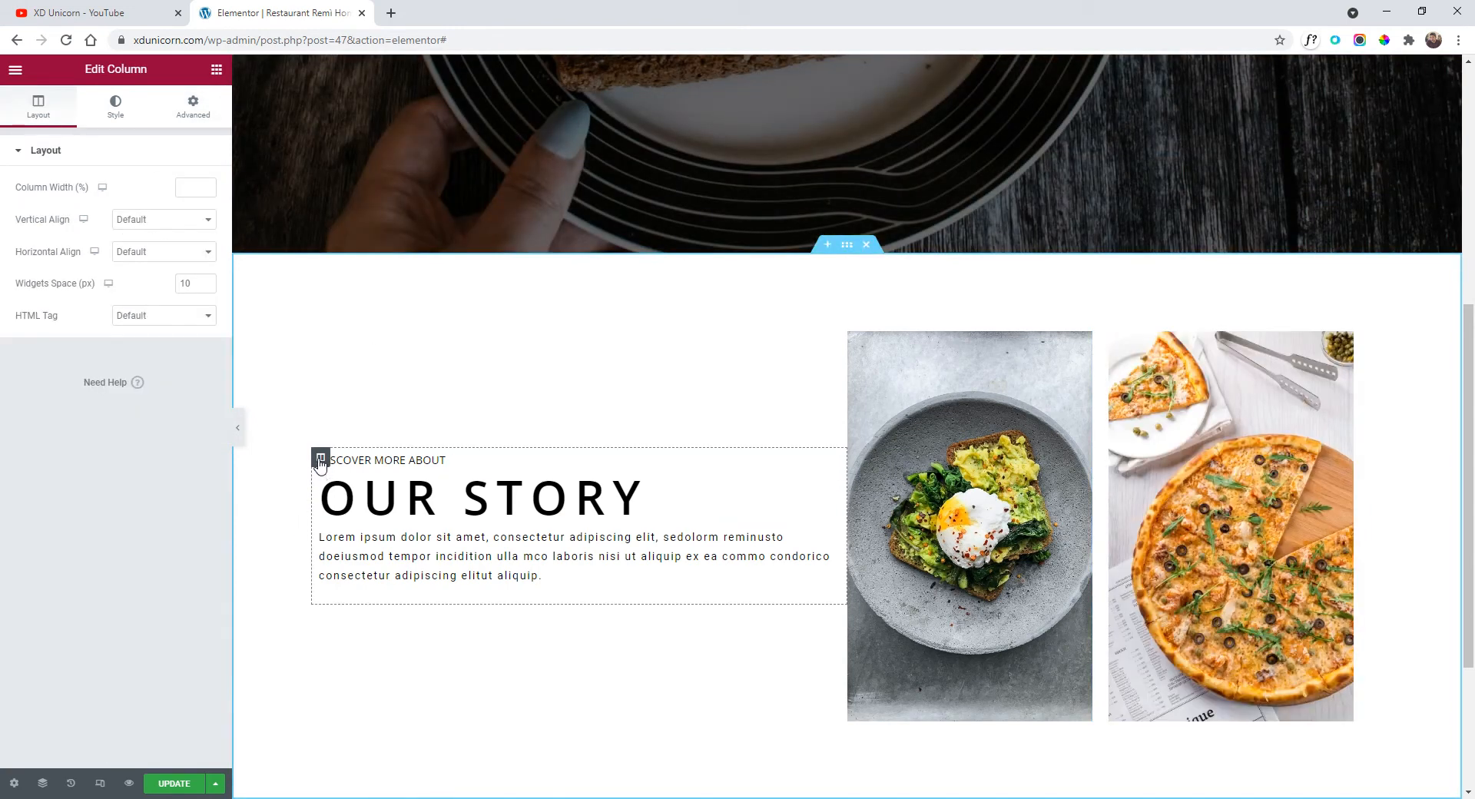
scroll(672, 470, "down", 1)
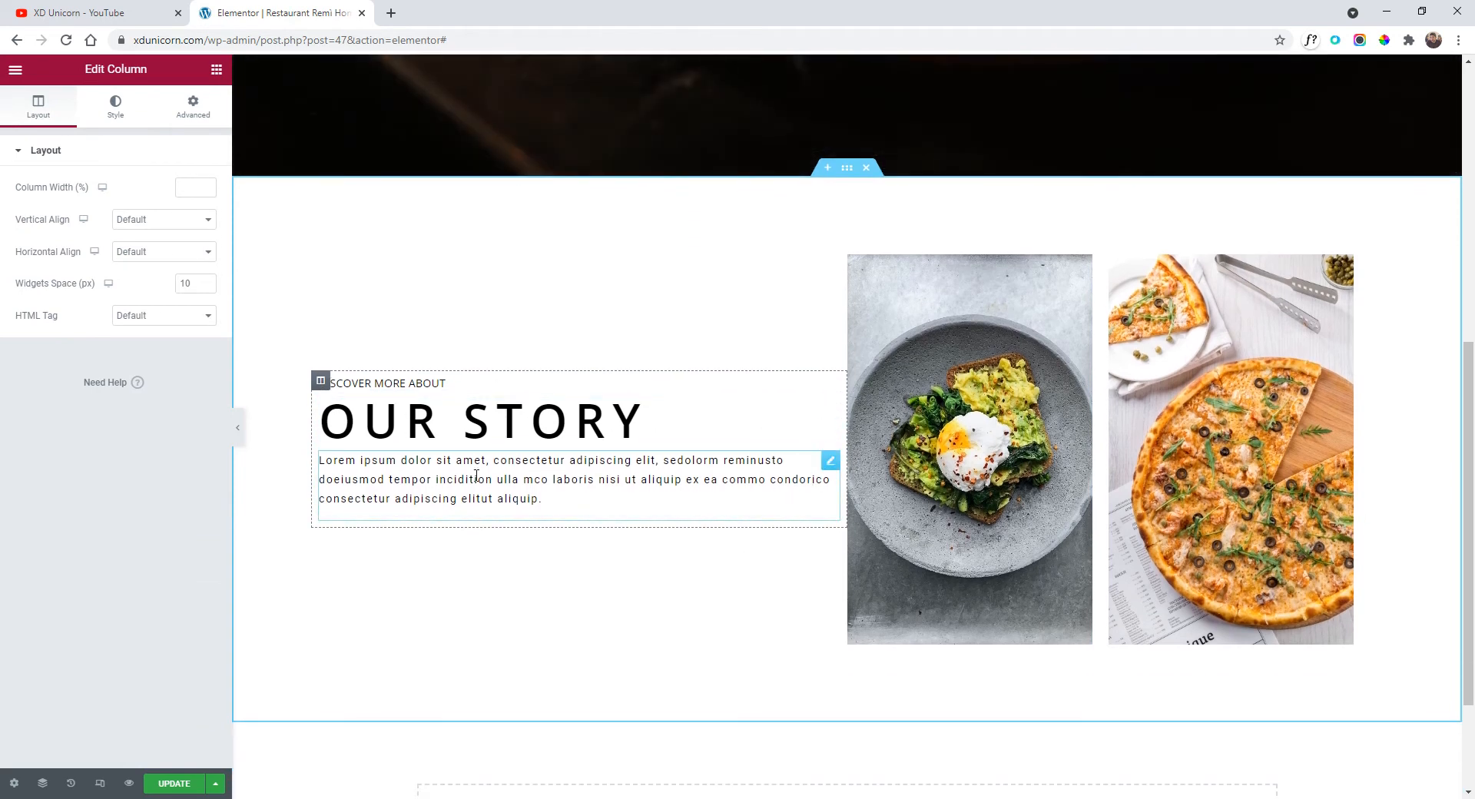
left_click(192, 112)
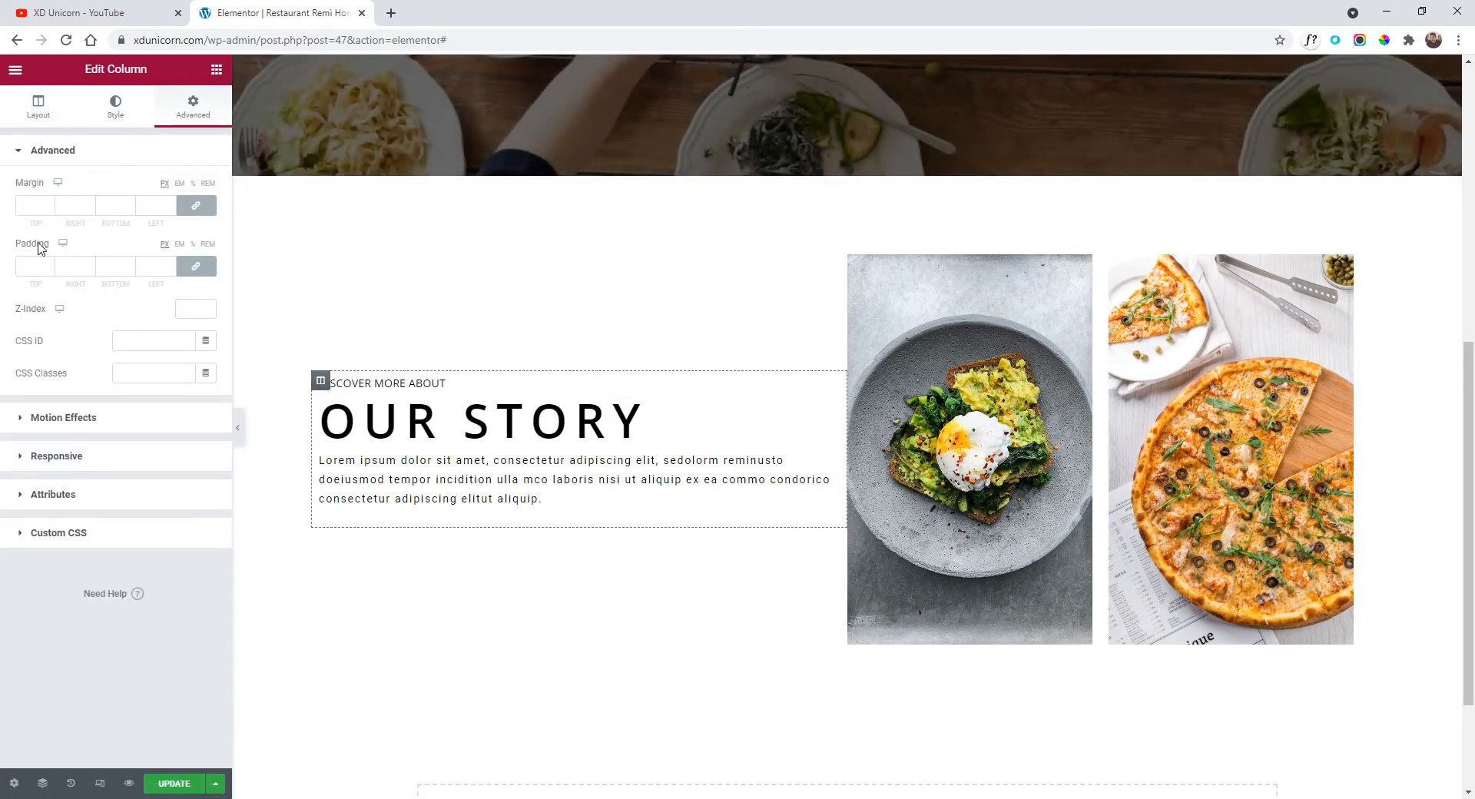
left_click(195, 267)
left_click(193, 245)
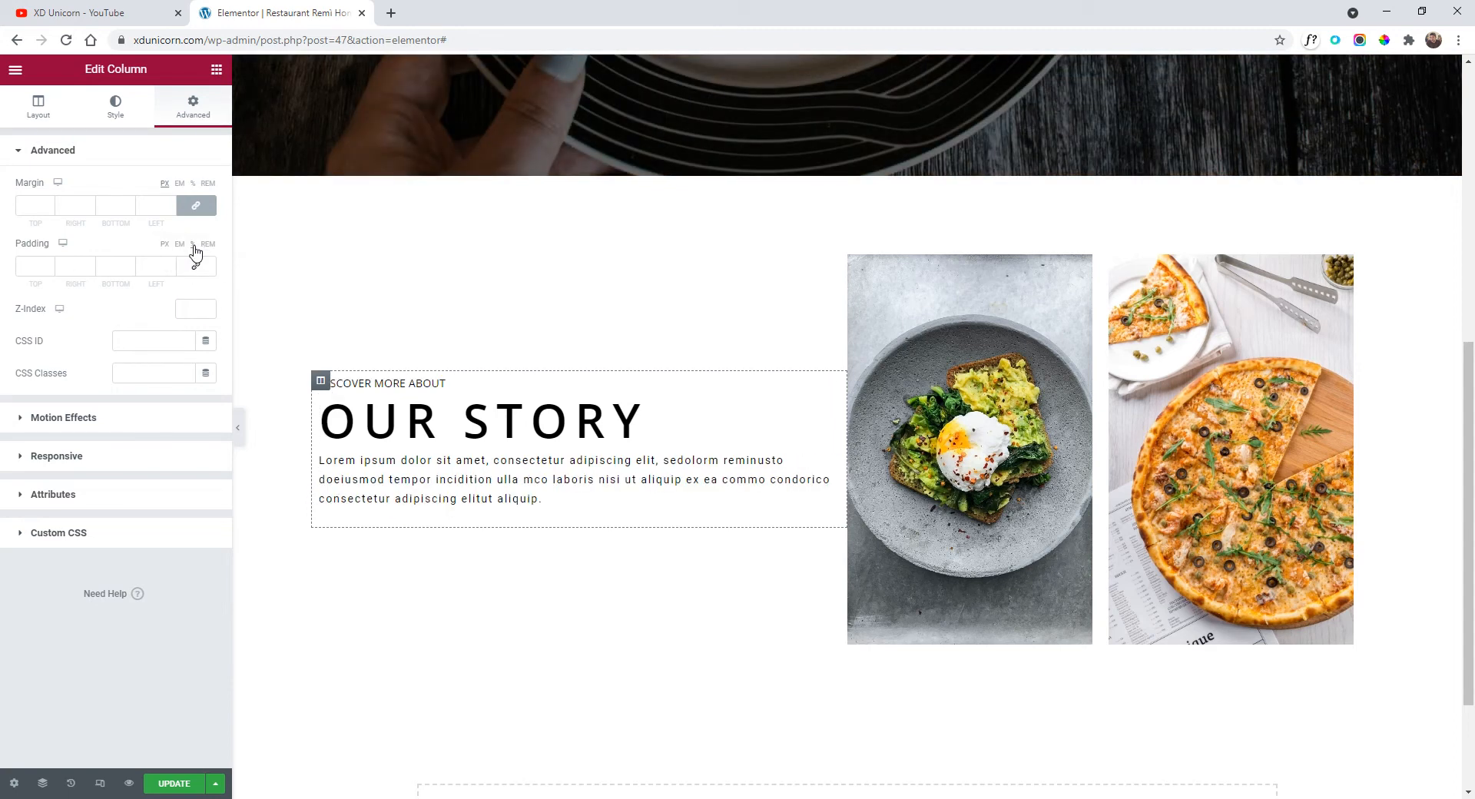
left_click(90, 263)
left_click(90, 263)
left_click(90, 263)
left_click(90, 263)
left_click(90, 262)
left_click(89, 263)
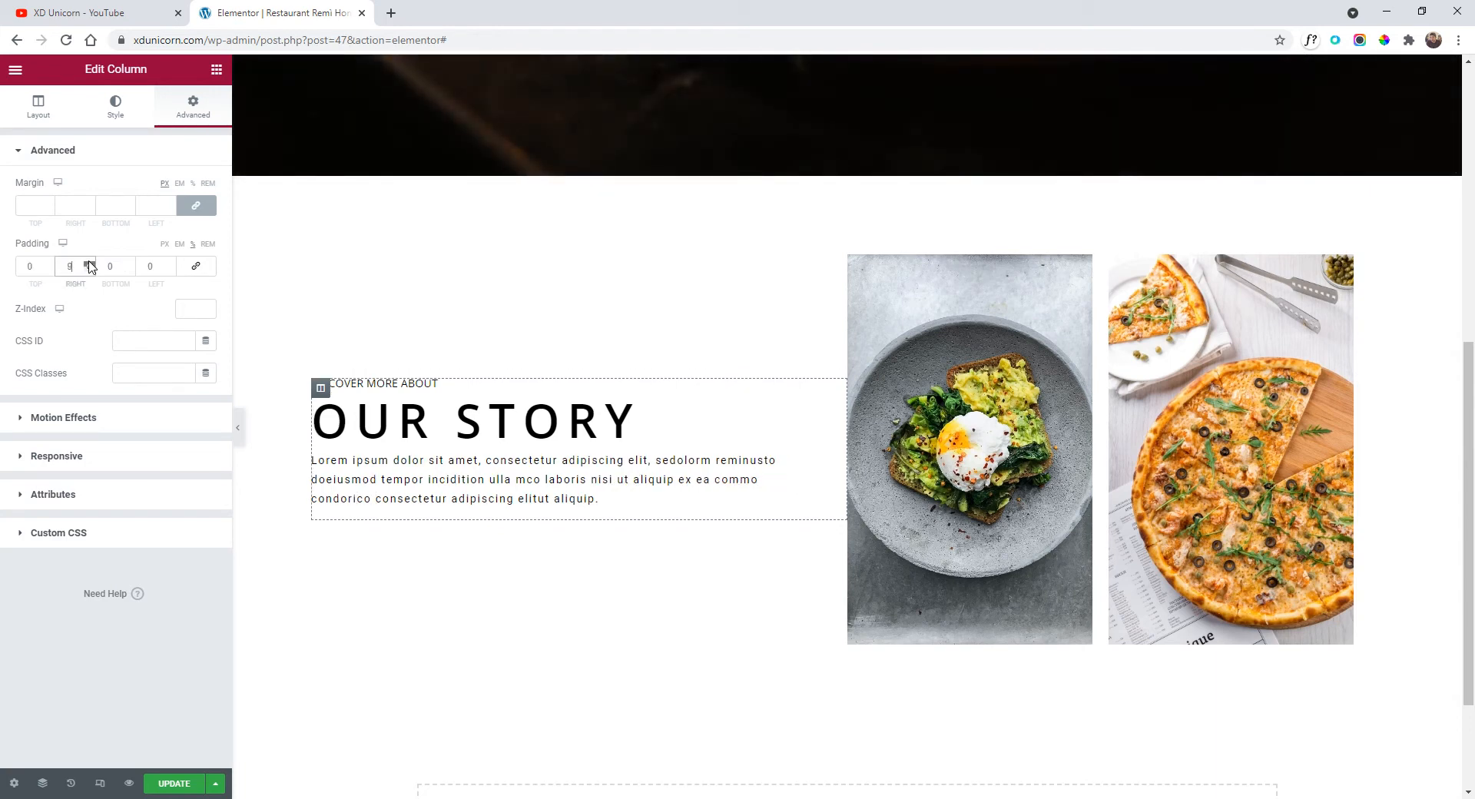
left_click(90, 262)
left_click(90, 263)
left_click(90, 263)
left_click(90, 263)
left_click(90, 262)
left_click(90, 263)
left_click(90, 262)
left_click(90, 263)
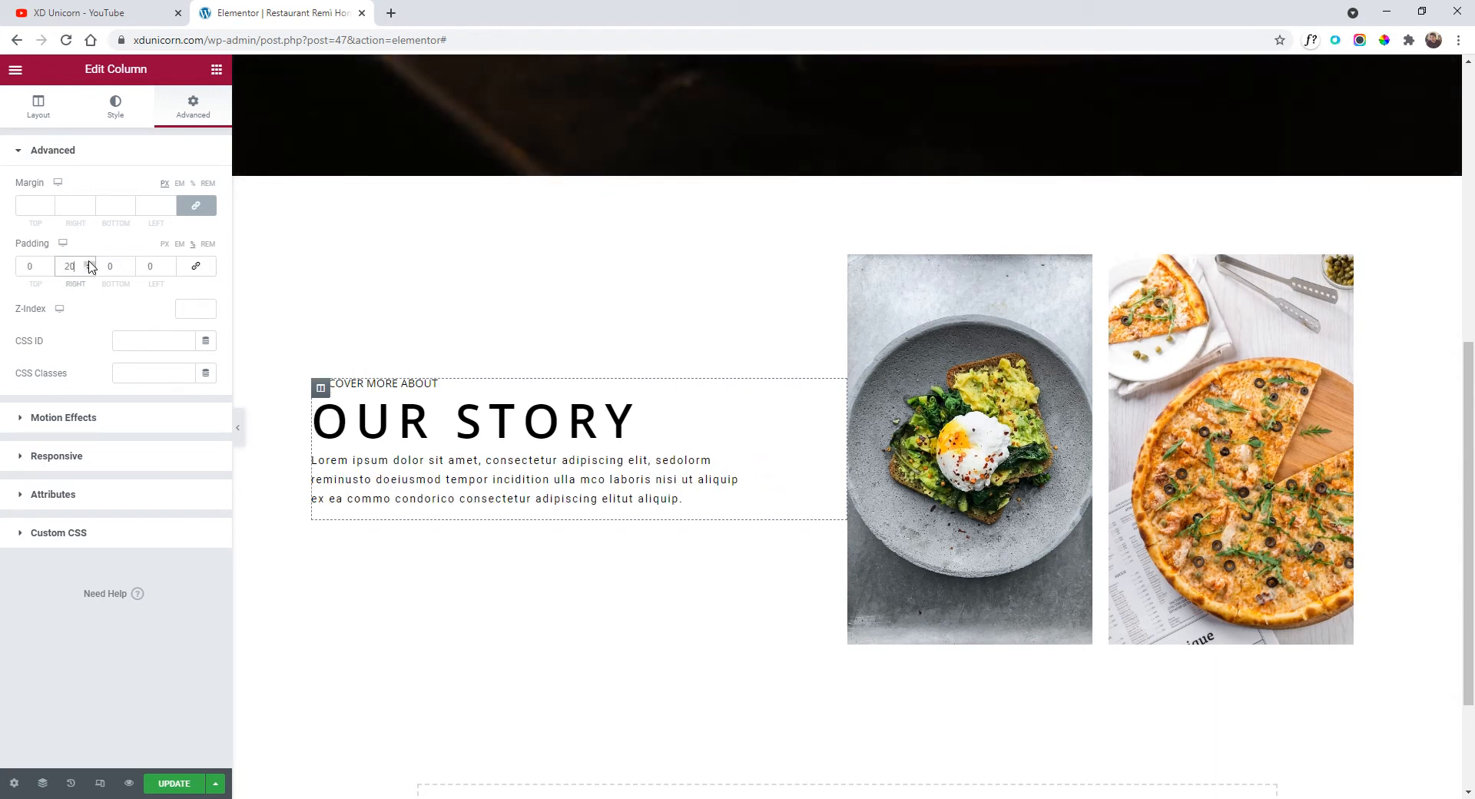
left_click(90, 262)
left_click(90, 263)
left_click(90, 262)
left_click(90, 263)
left_click(90, 263)
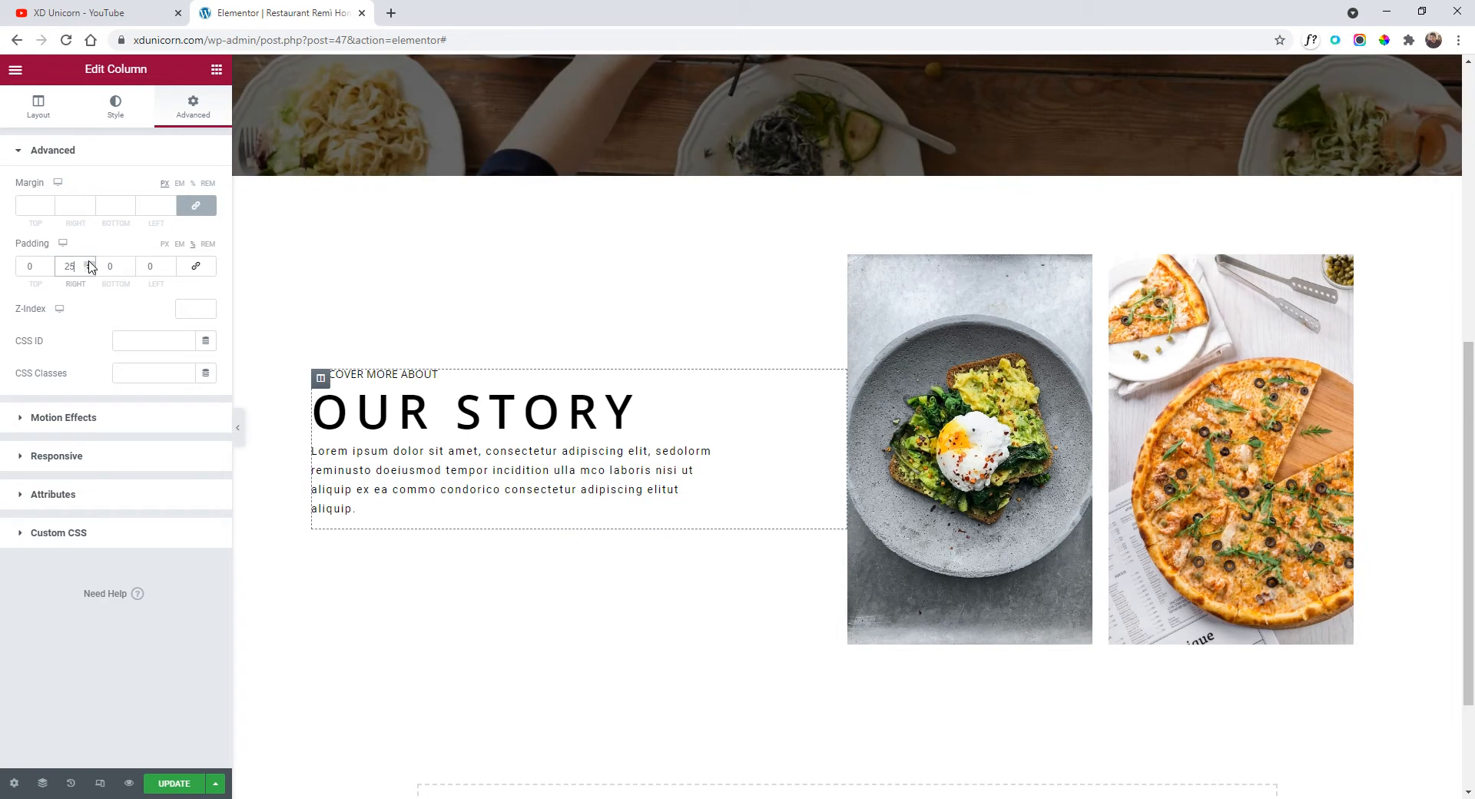
left_click(90, 263)
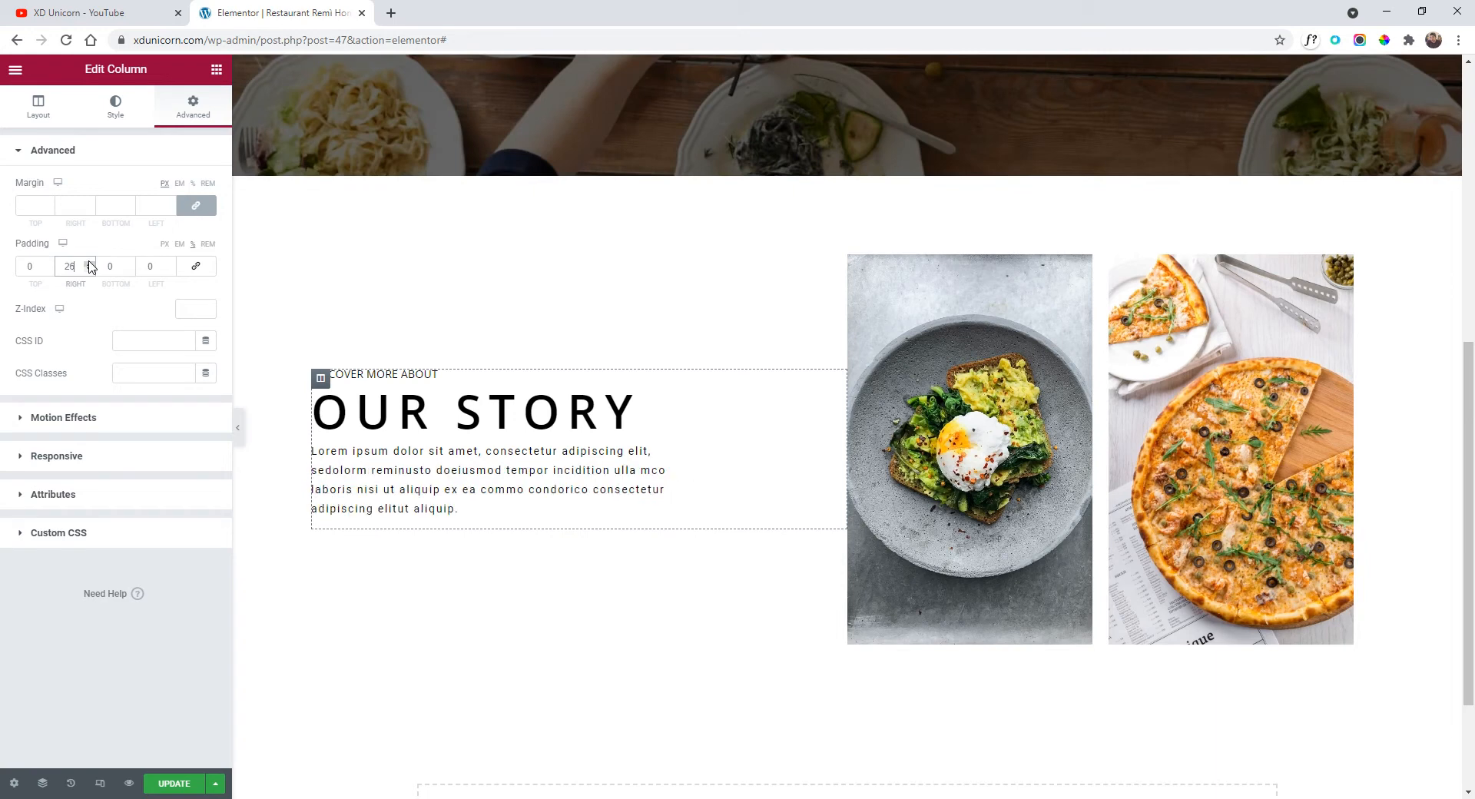
Preview the page full-width and compare it against the original design mockup.
left_click(233, 428)
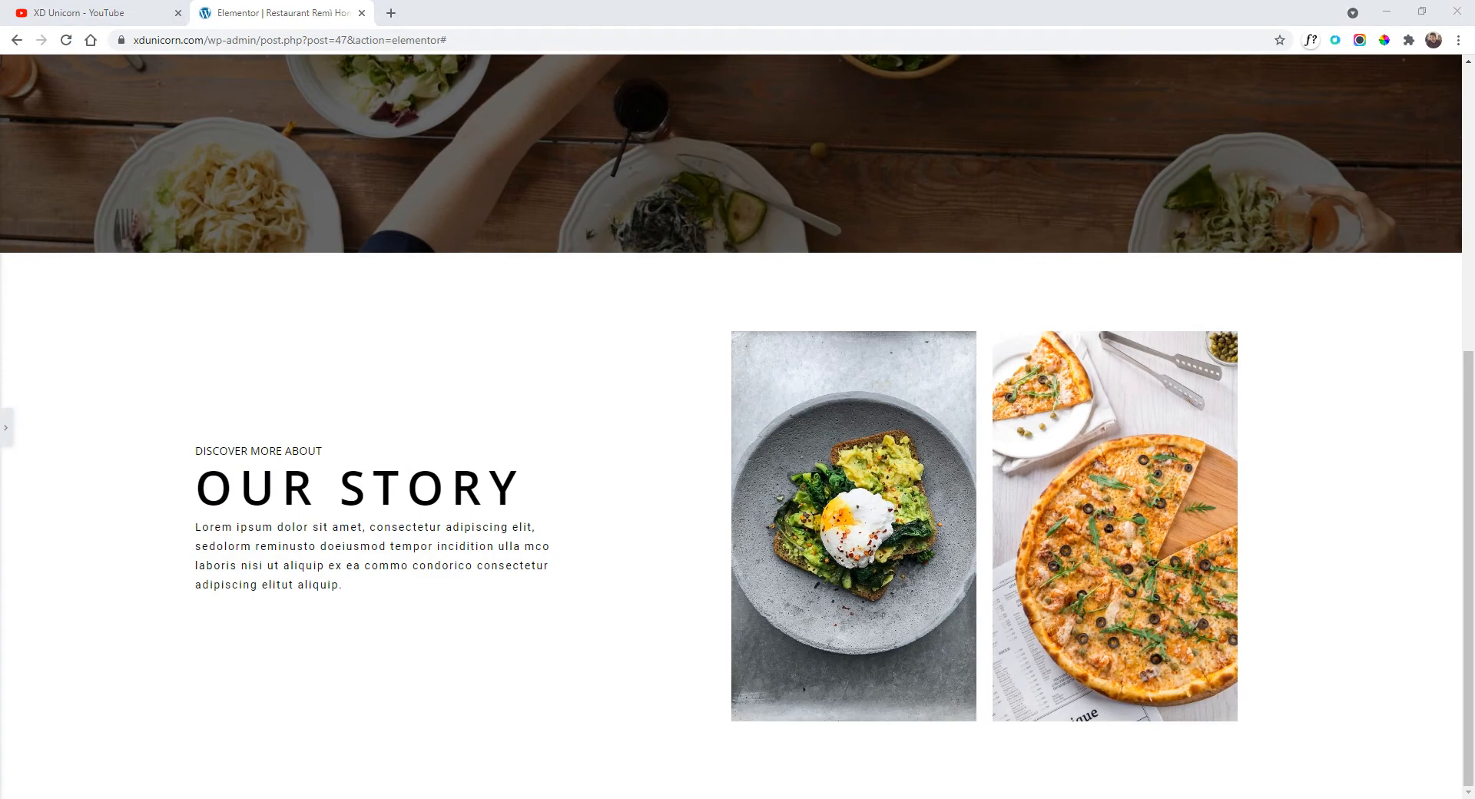
key("alt+Tab")
key("alt+Tab")
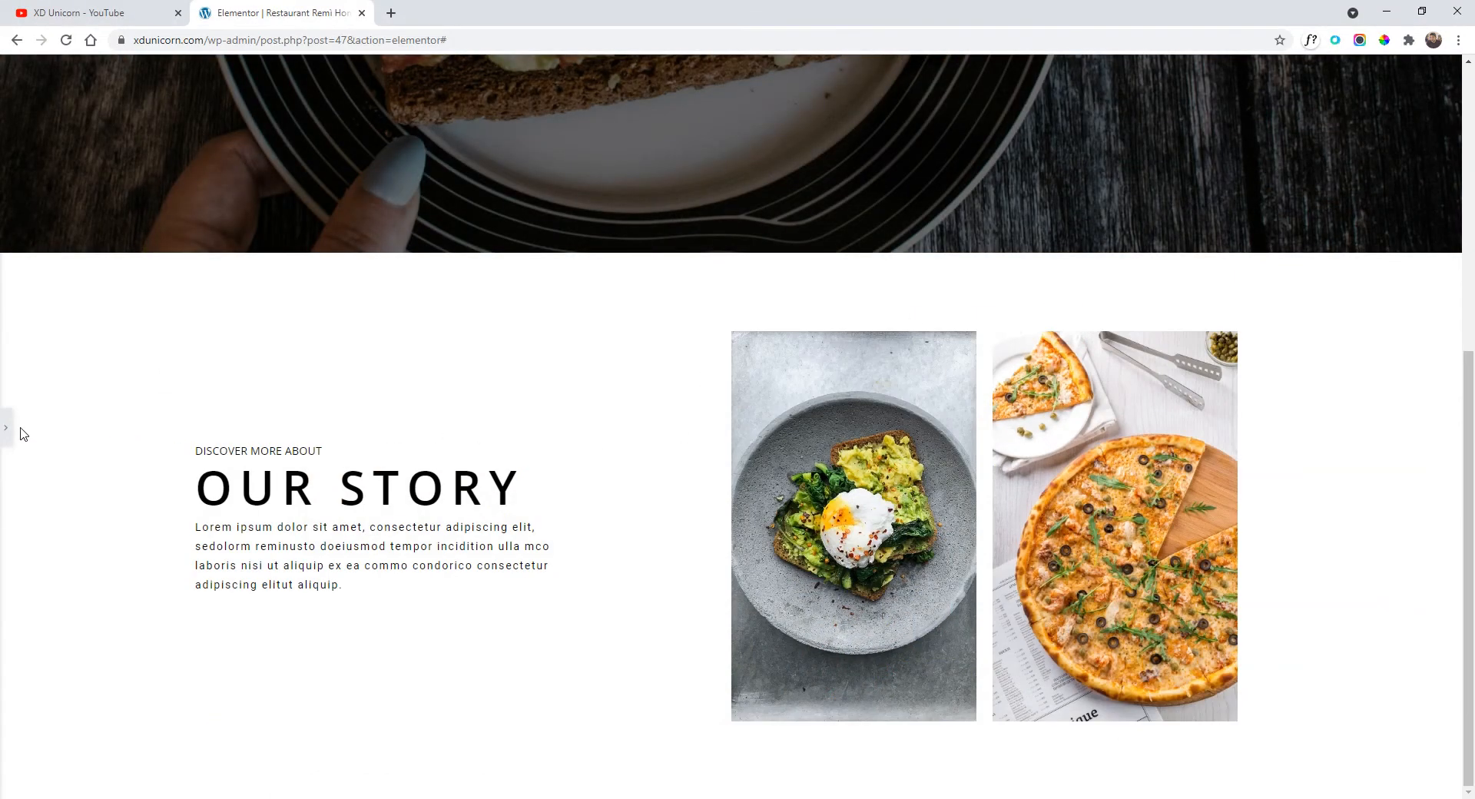
left_click(7, 428)
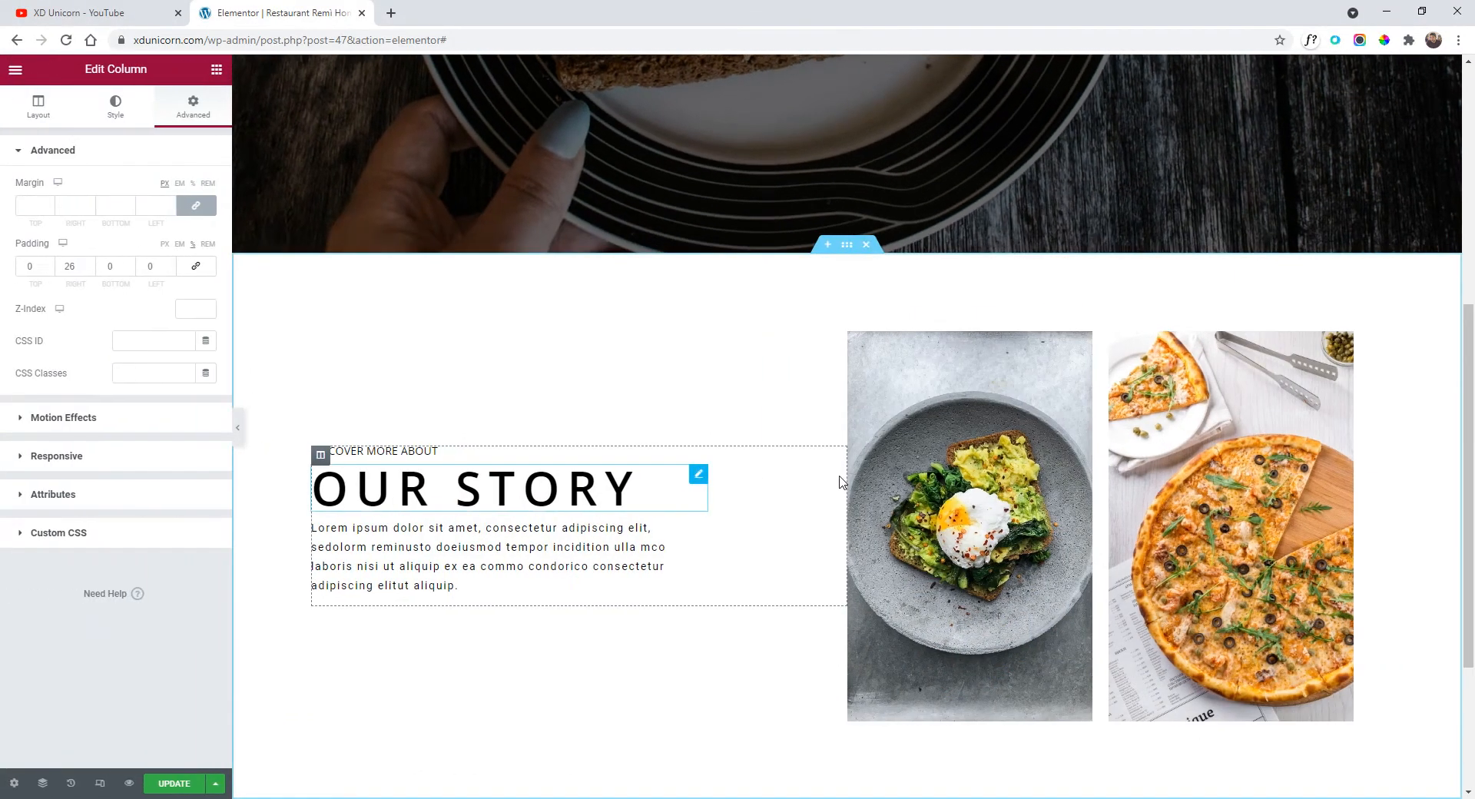
Raise the Our Story section's minimum height to 844.
left_click(847, 246)
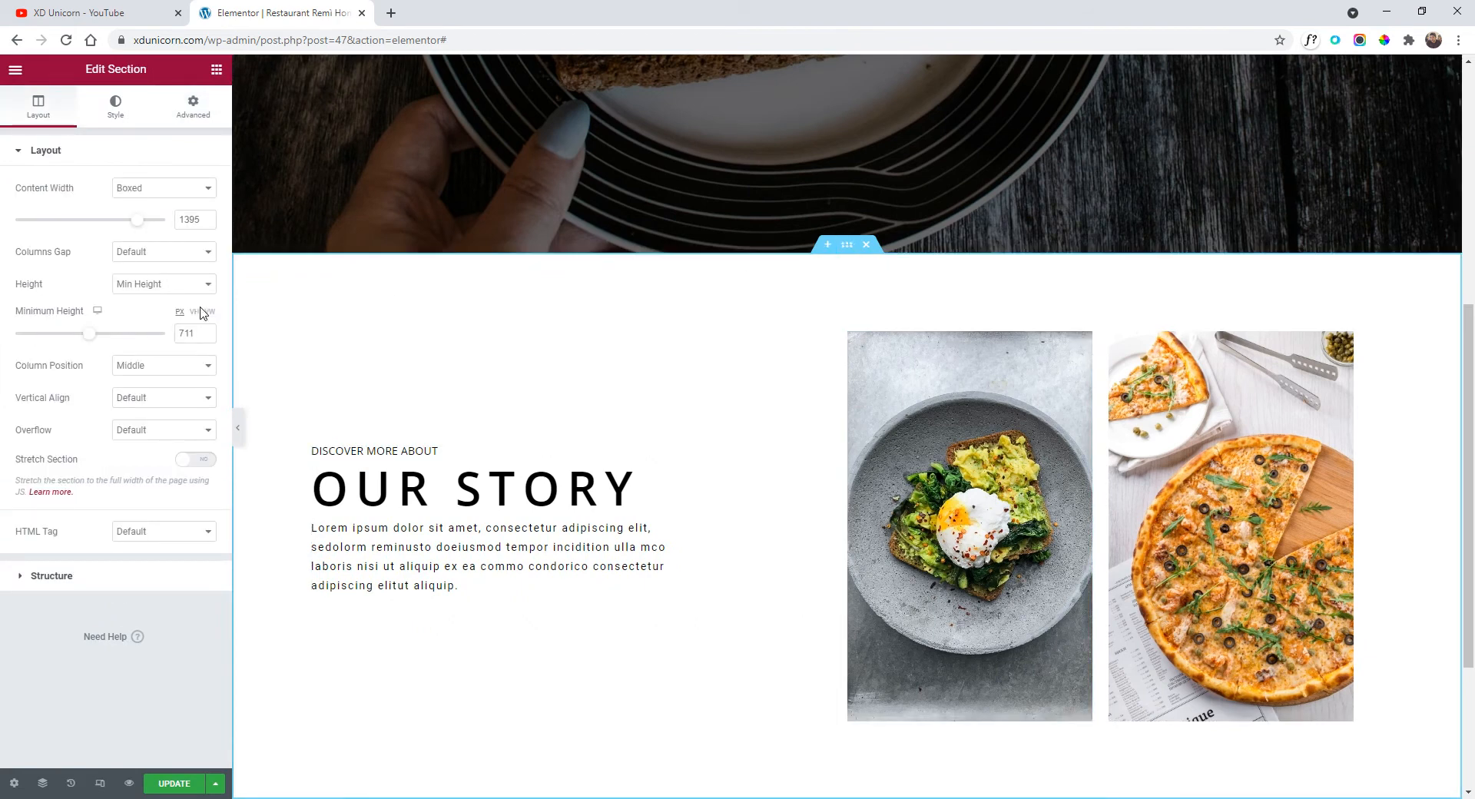
left_click_drag(95, 341, 109, 341)
scroll(745, 358, "down", 3)
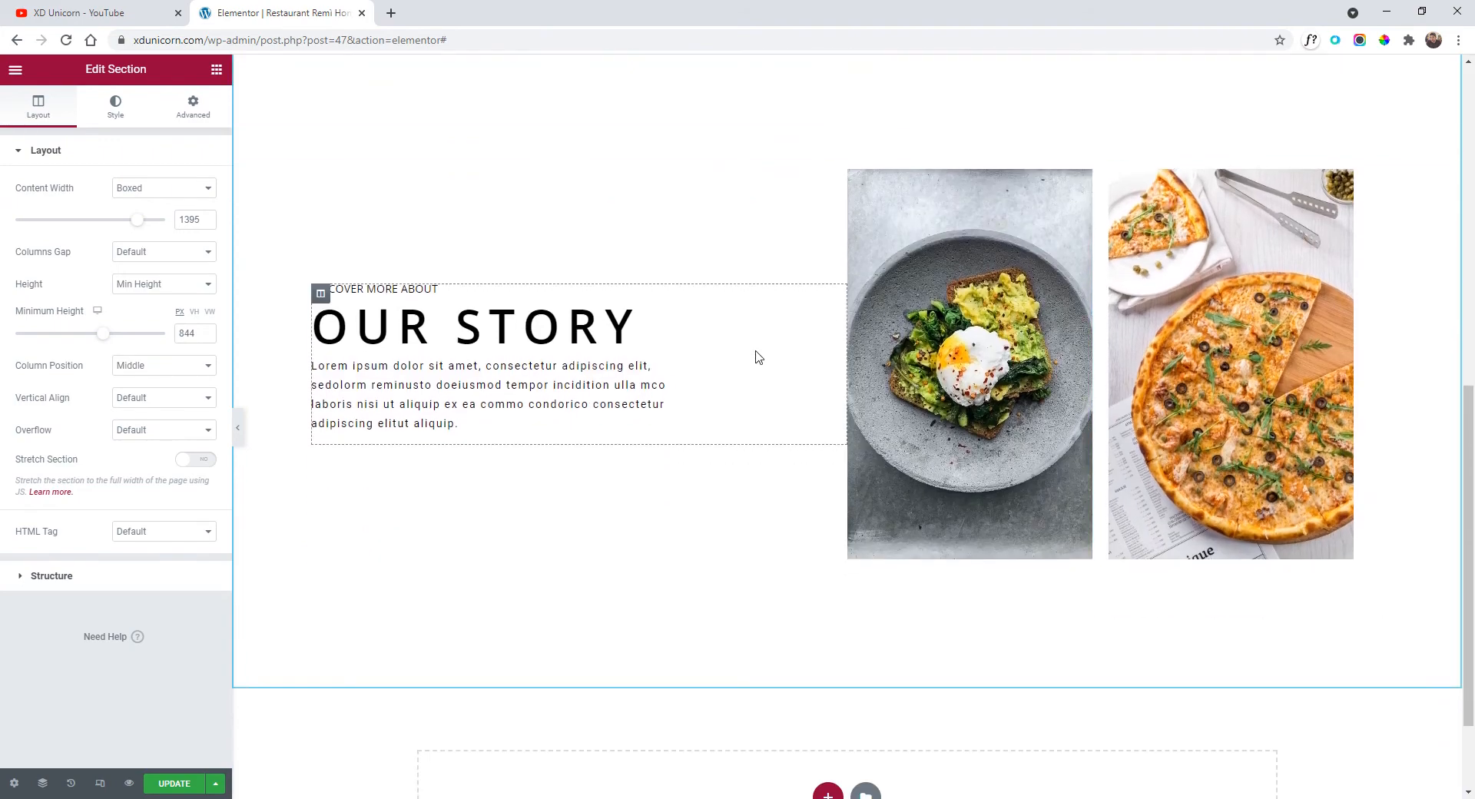
scroll(670, 676, "up", 2)
Duplicate the Our Story section and move the copy's image column left of its text.
right_click(847, 134)
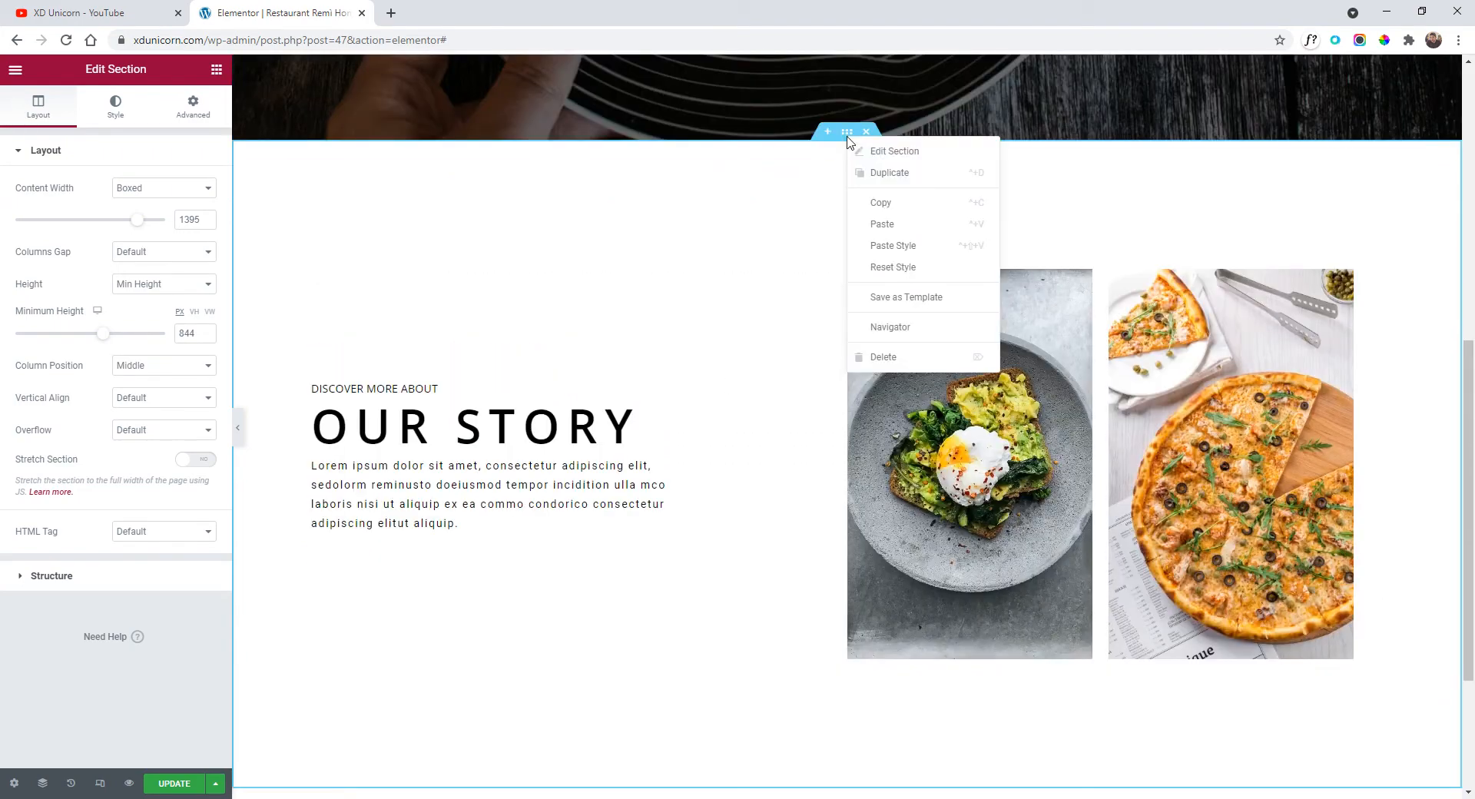
left_click(900, 174)
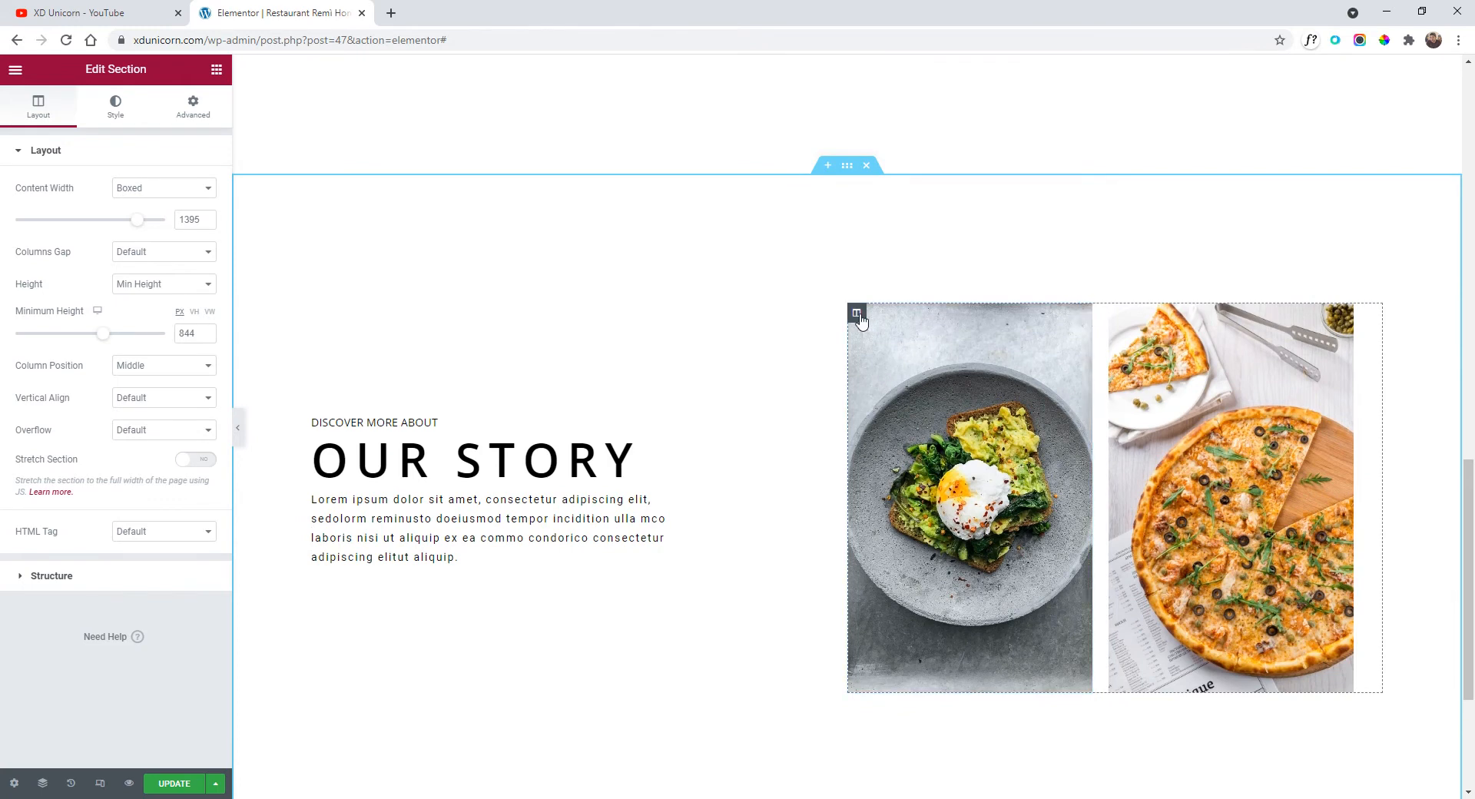
left_click_drag(861, 322, 334, 372)
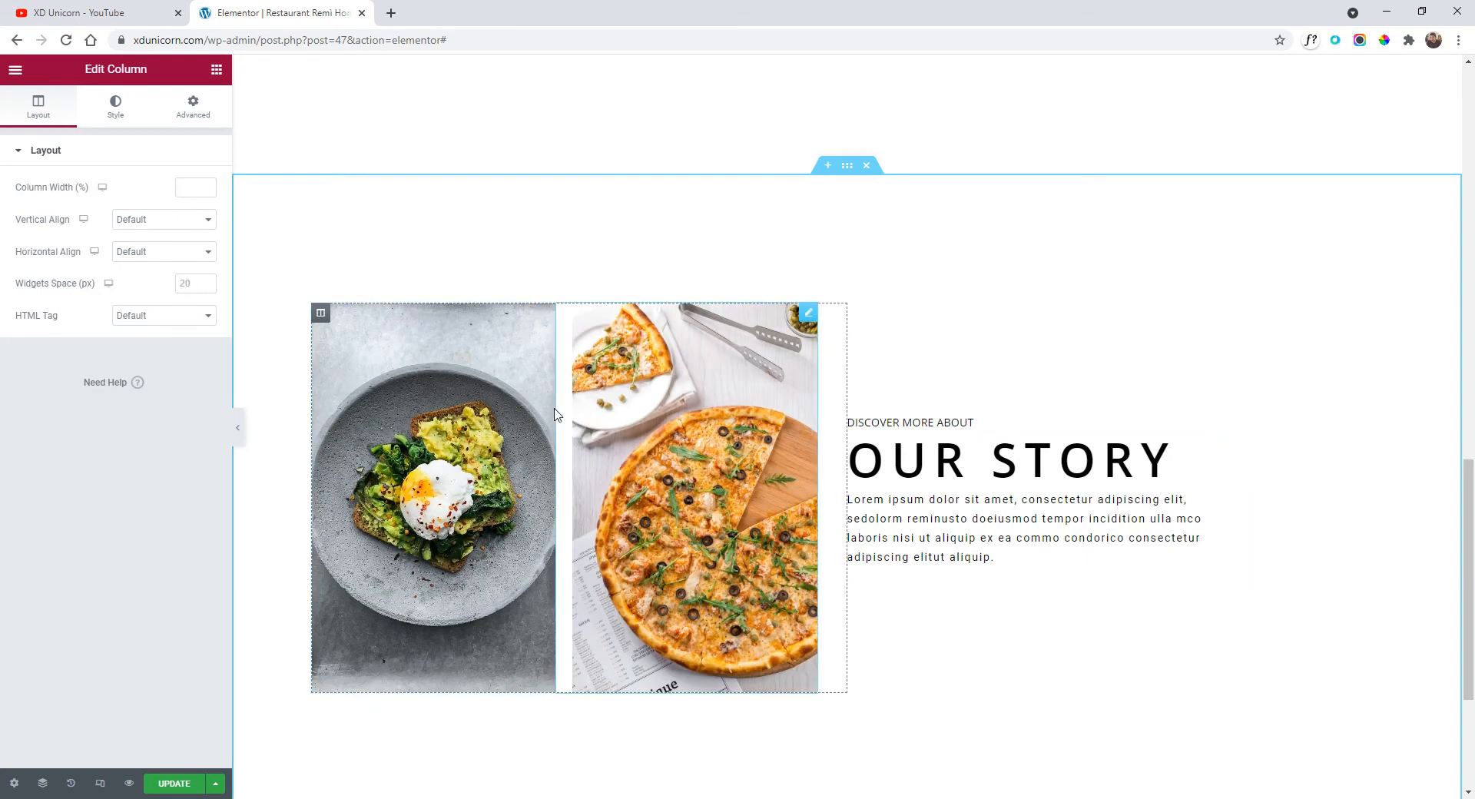
In the copied section, delete the pizza image and replace the egg photo with the two-chefs photo.
right_click(541, 321)
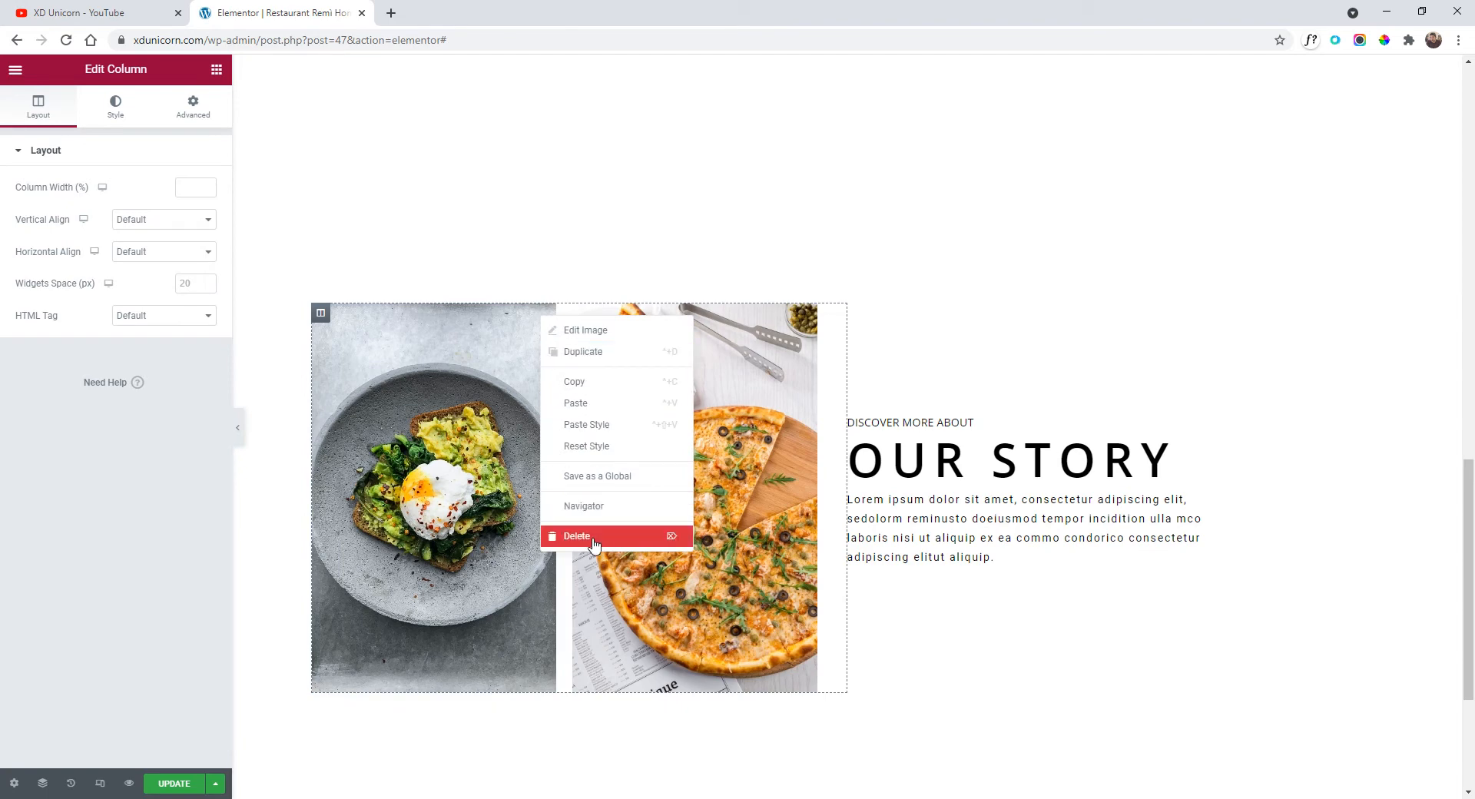
right_click(811, 322)
left_click(845, 538)
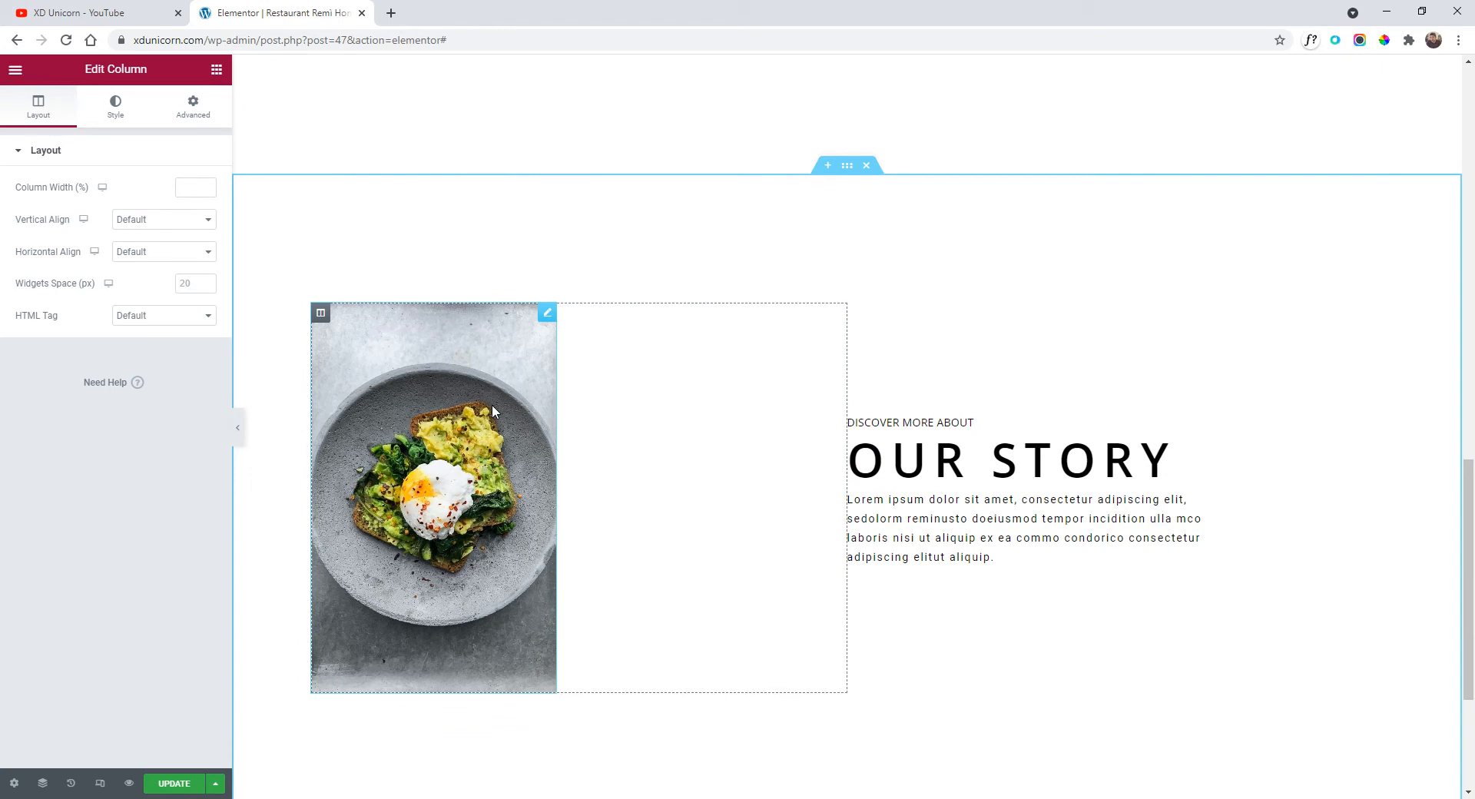
left_click(549, 314)
left_click(123, 238)
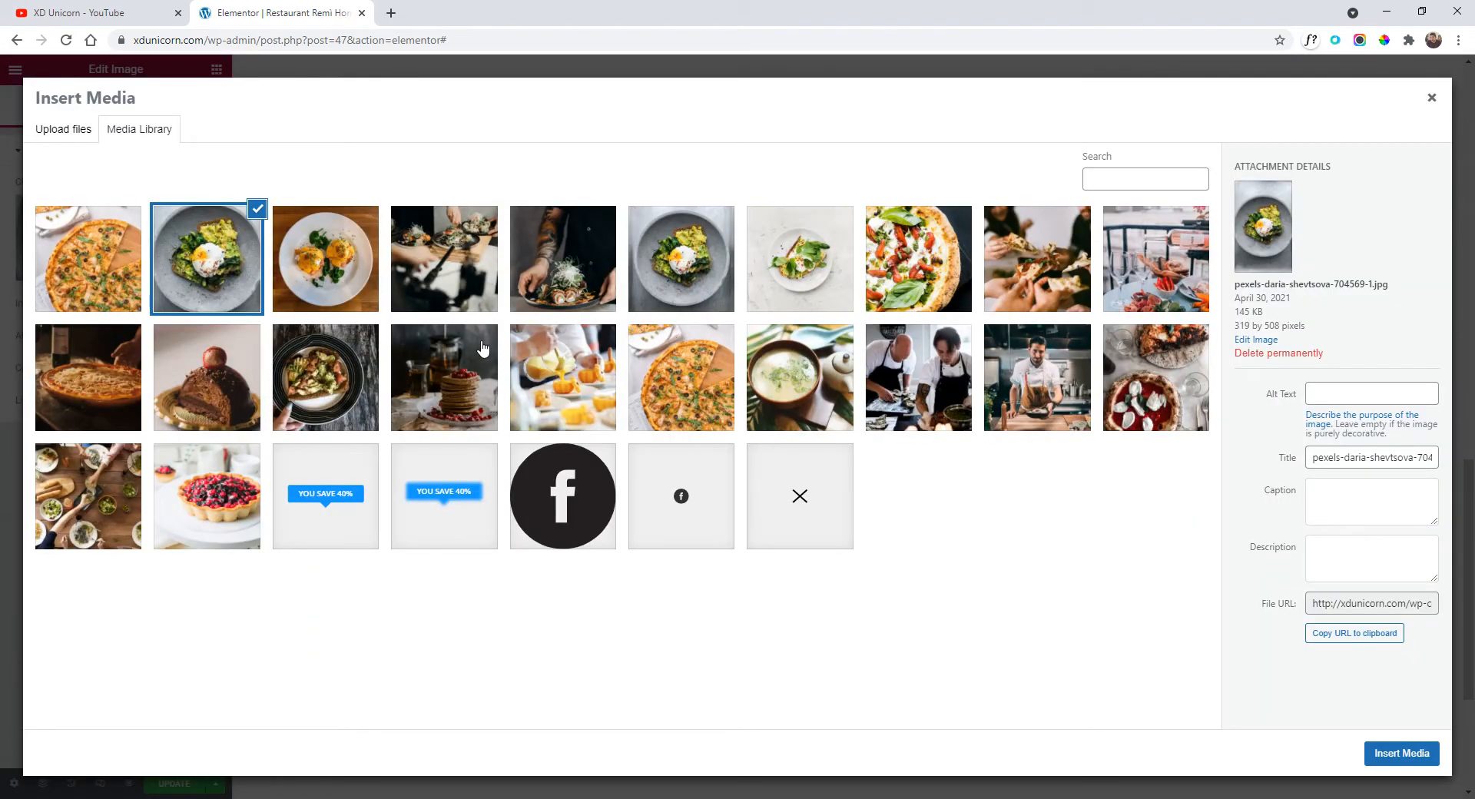
left_click(918, 377)
left_click(1392, 757)
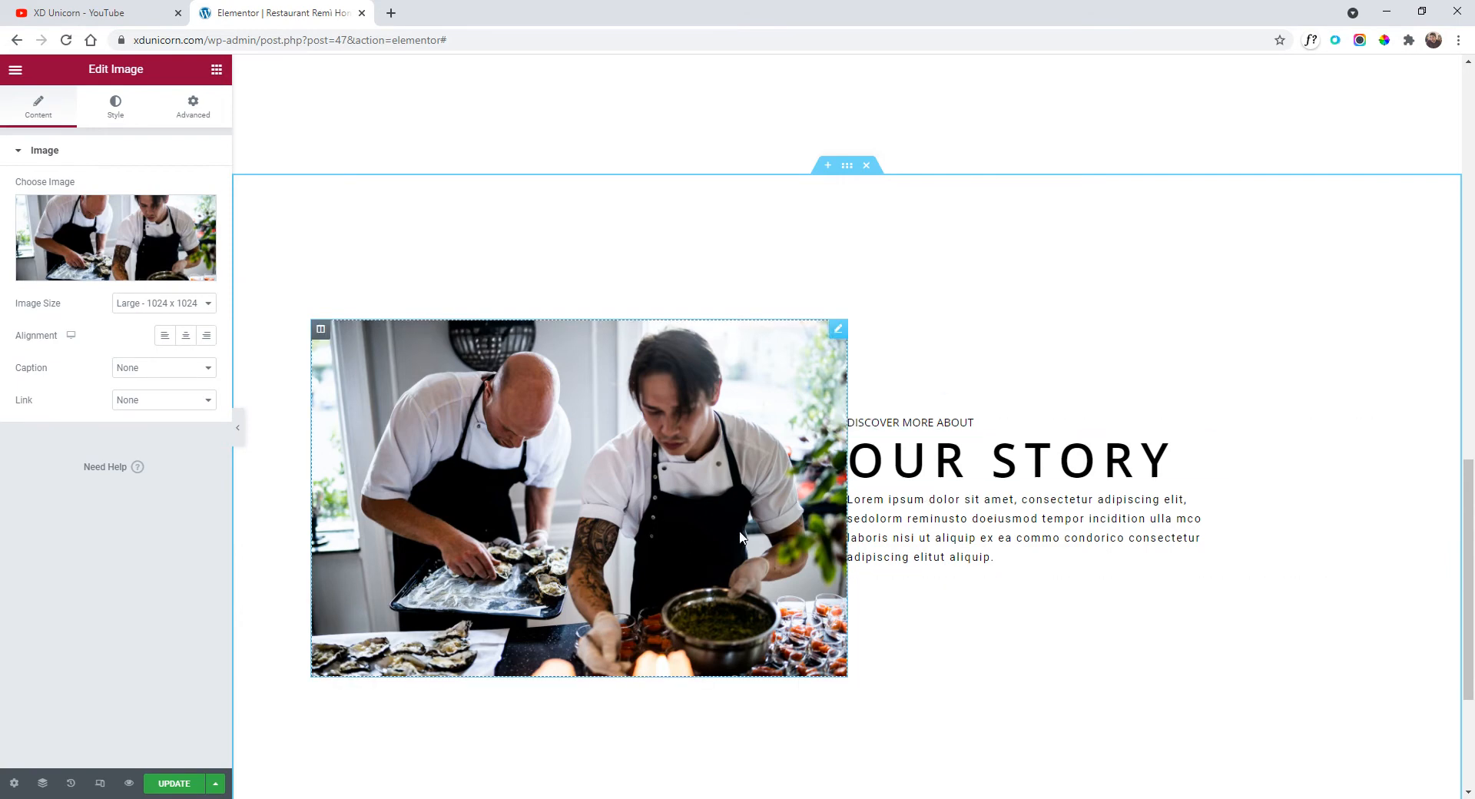
Change the text column's padding from 26 right to 26 left, setting right padding to 0.
left_click(857, 428)
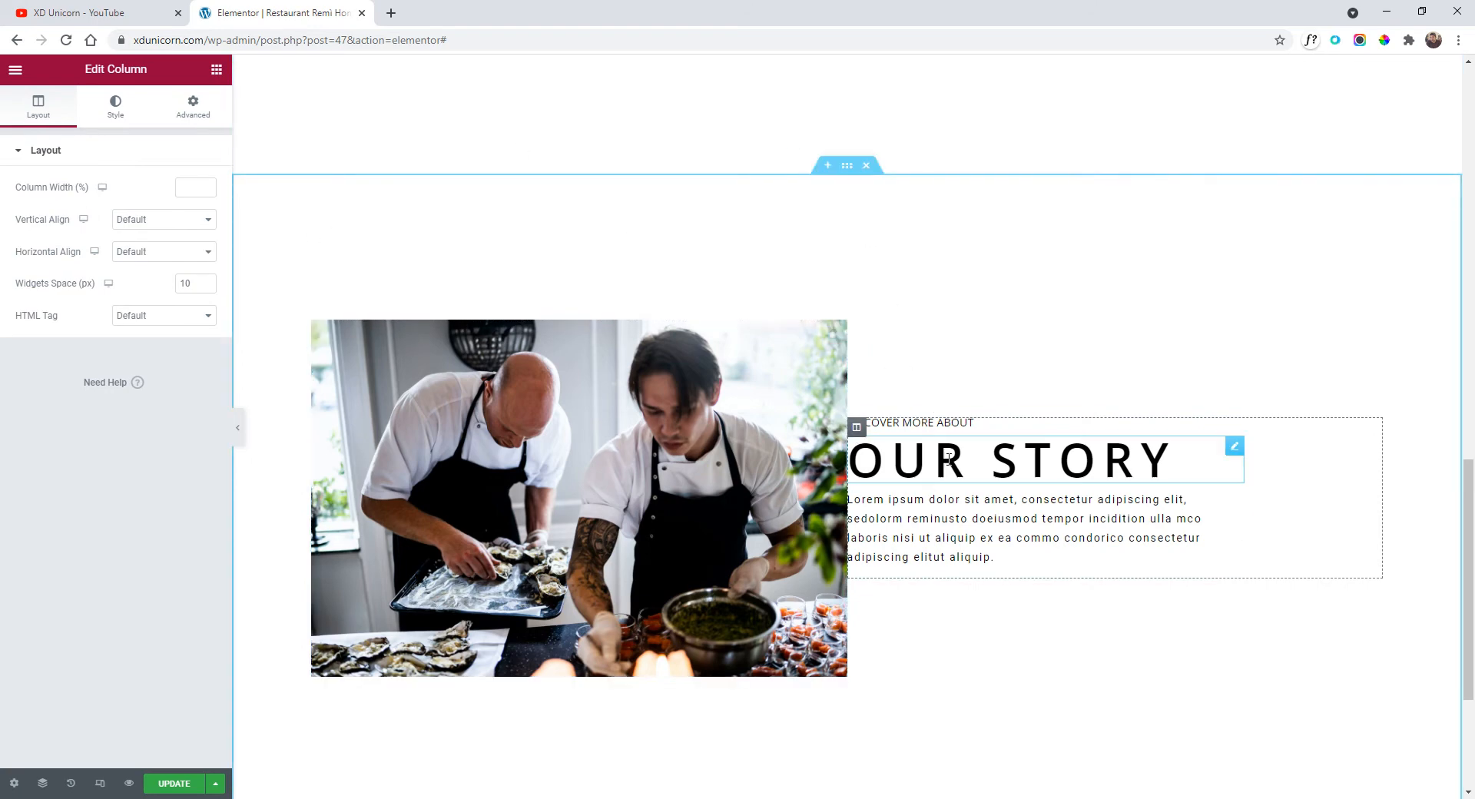
left_click(192, 116)
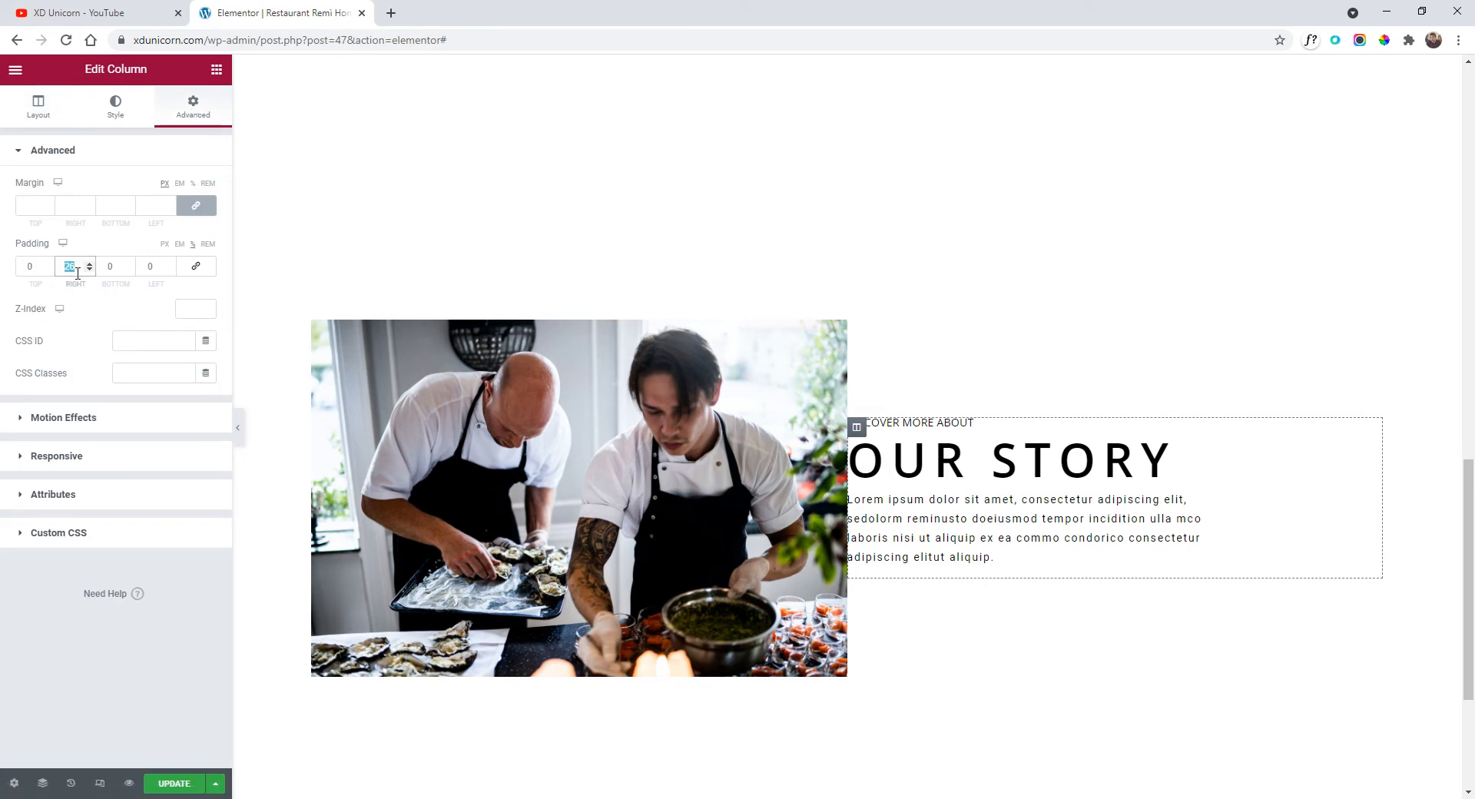
right_click(69, 265)
left_click(91, 293)
type("0")
double_click(149, 267)
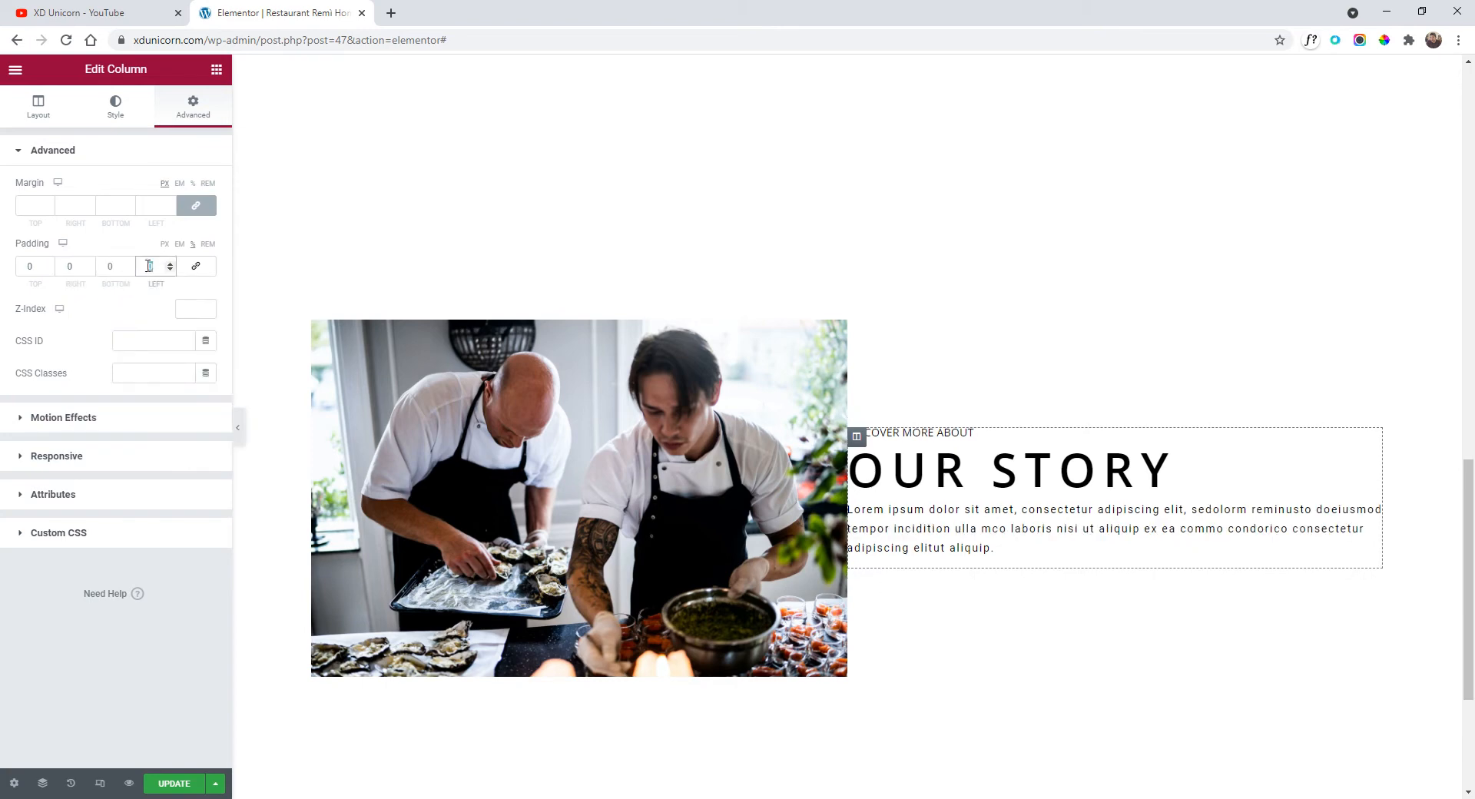
right_click(146, 266)
left_click(187, 315)
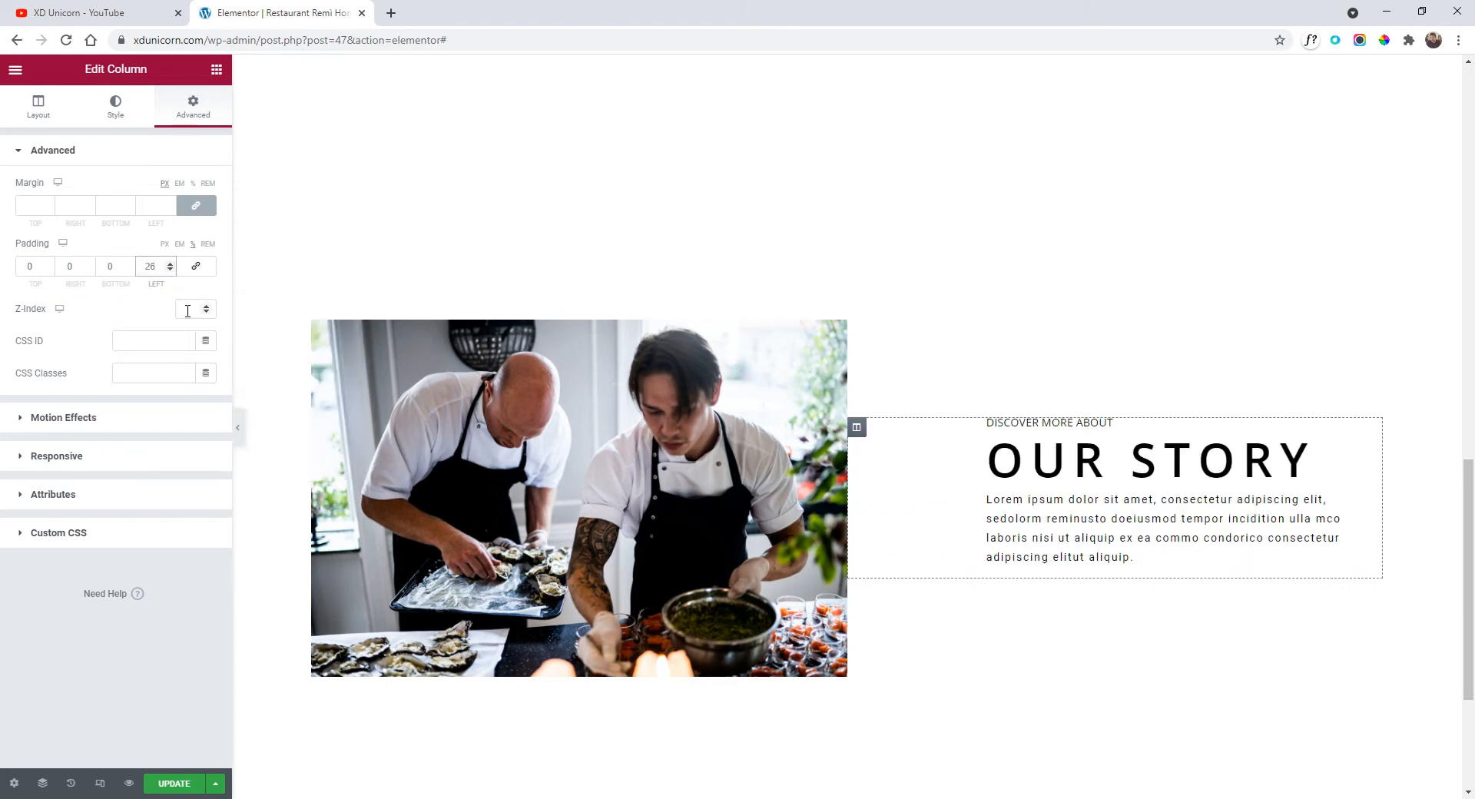
Preview the page full-width to compare the two Our Story sections.
left_click(237, 428)
scroll(850, 540, "up", 2)
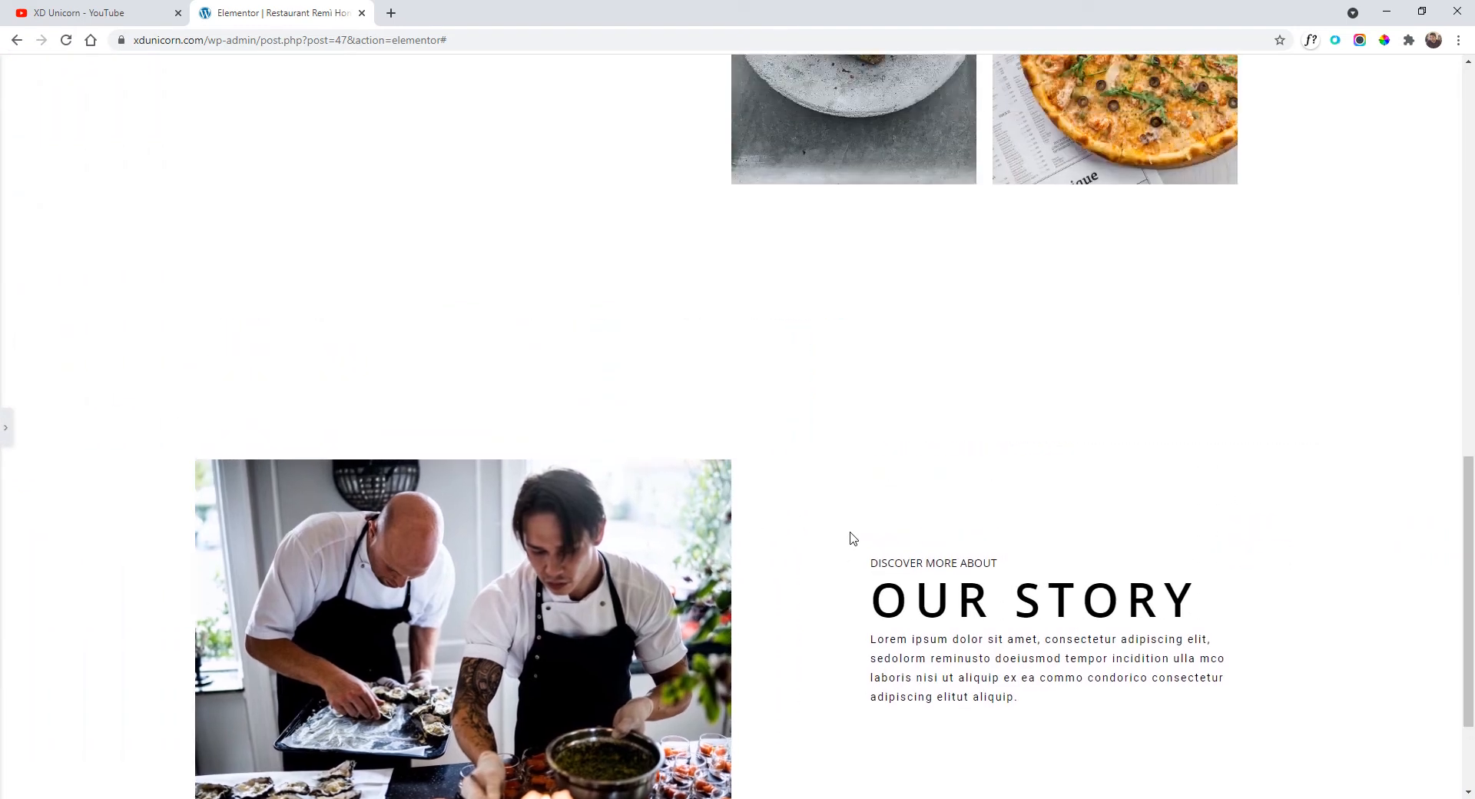
scroll(845, 522, "down", 2)
scroll(857, 501, "up", 6)
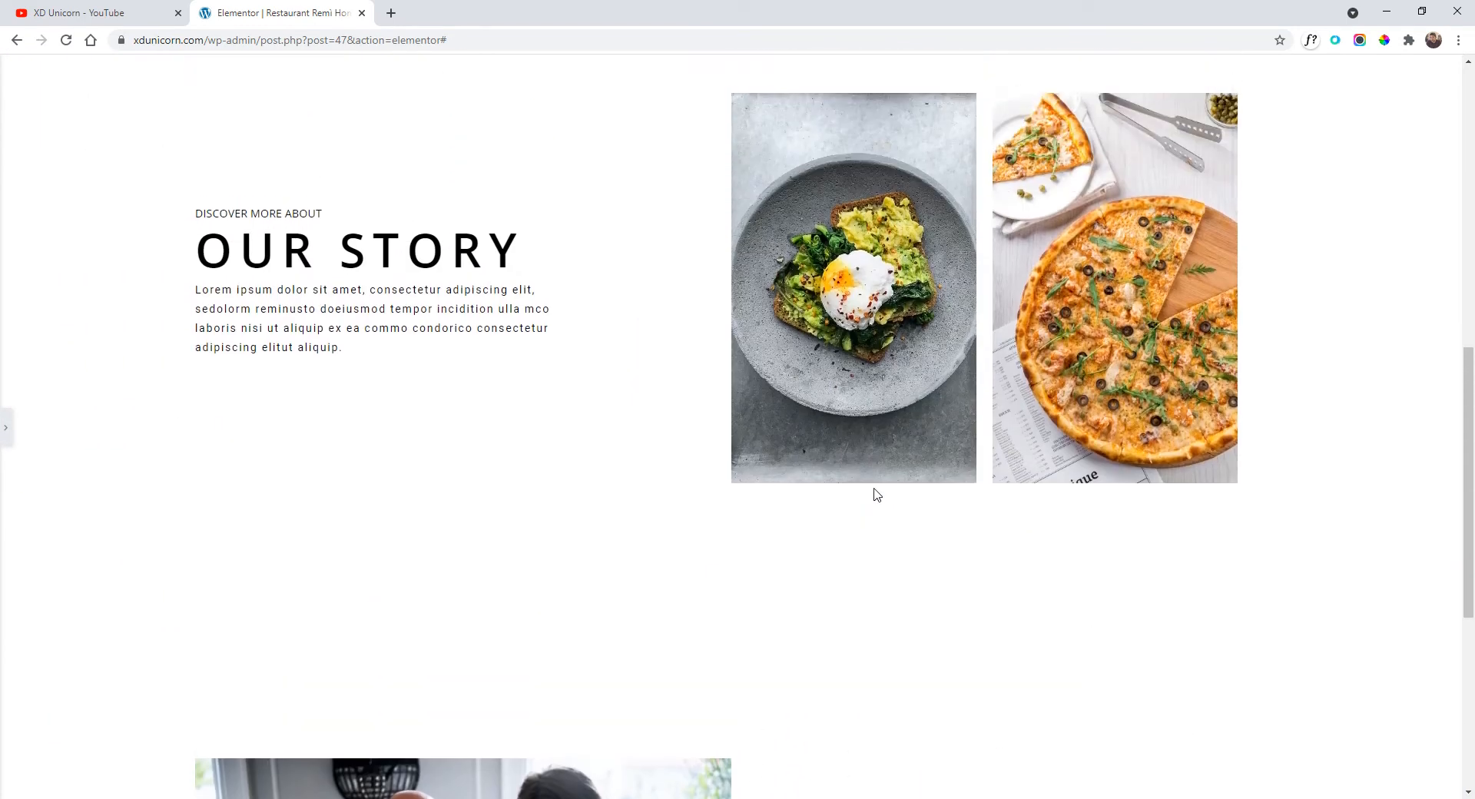
scroll(880, 223, "up", 3)
scroll(803, 256, "down", 5)
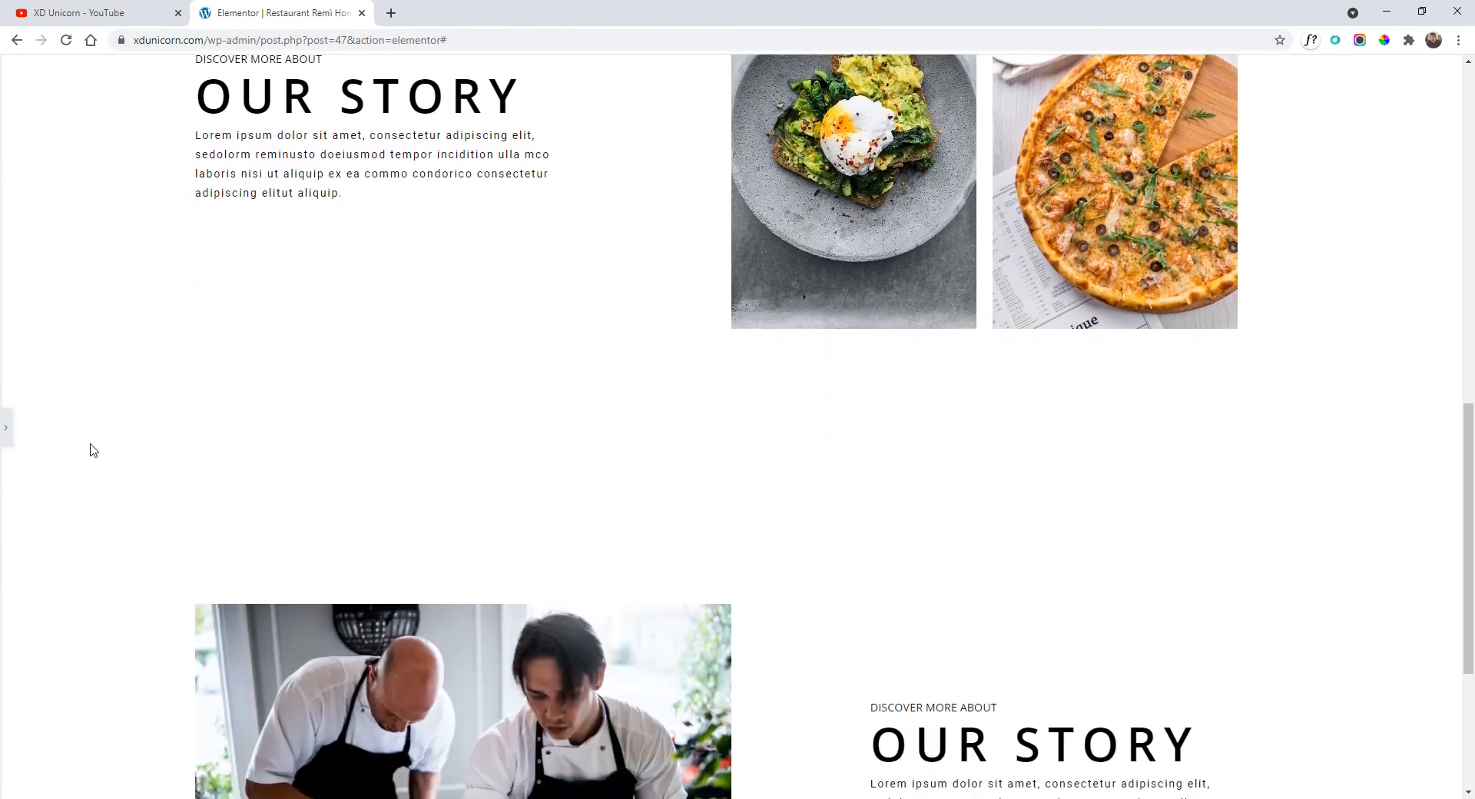
Lower the chef photo Our Story section's minimum height to 730 px.
left_click(6, 428)
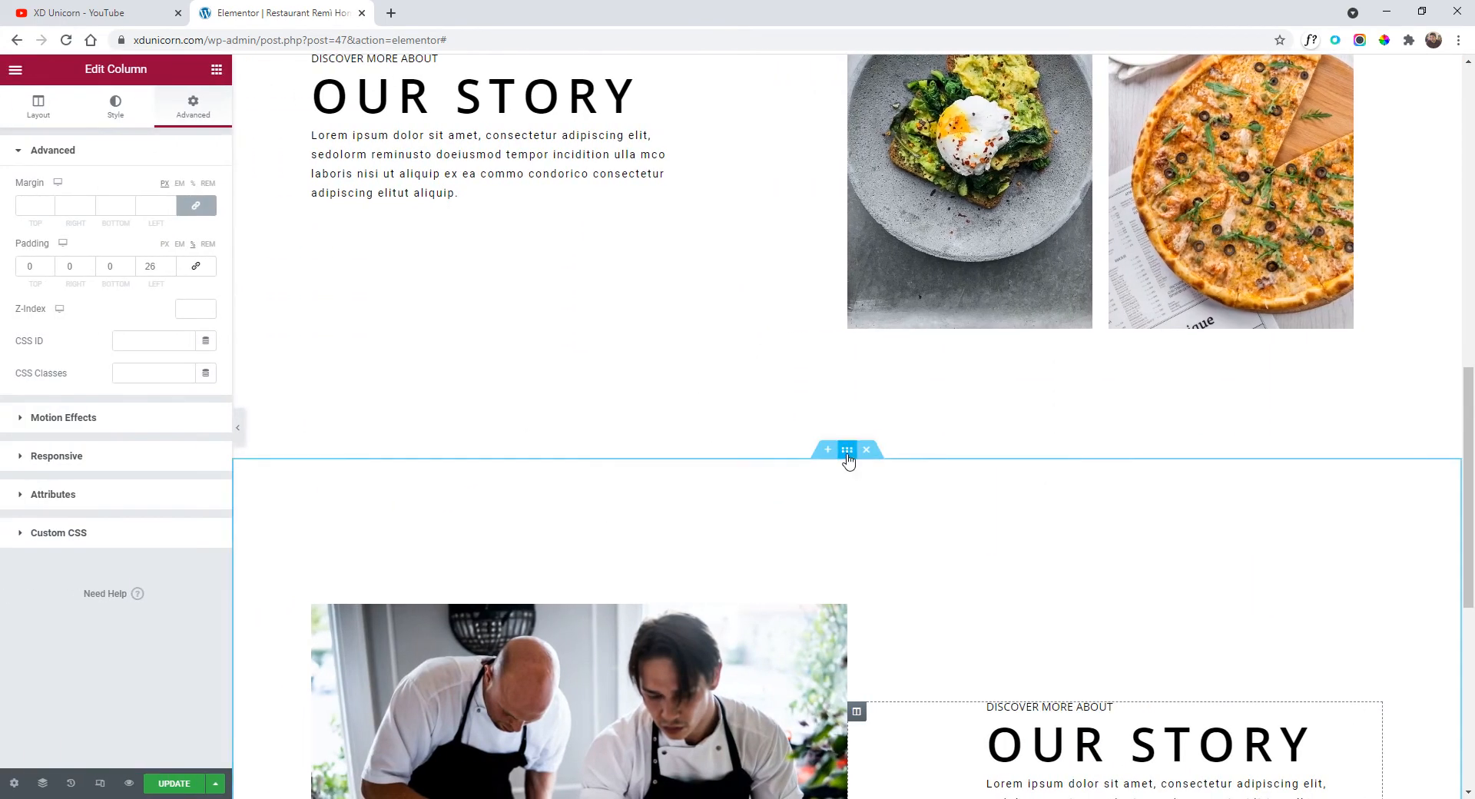
left_click(847, 451)
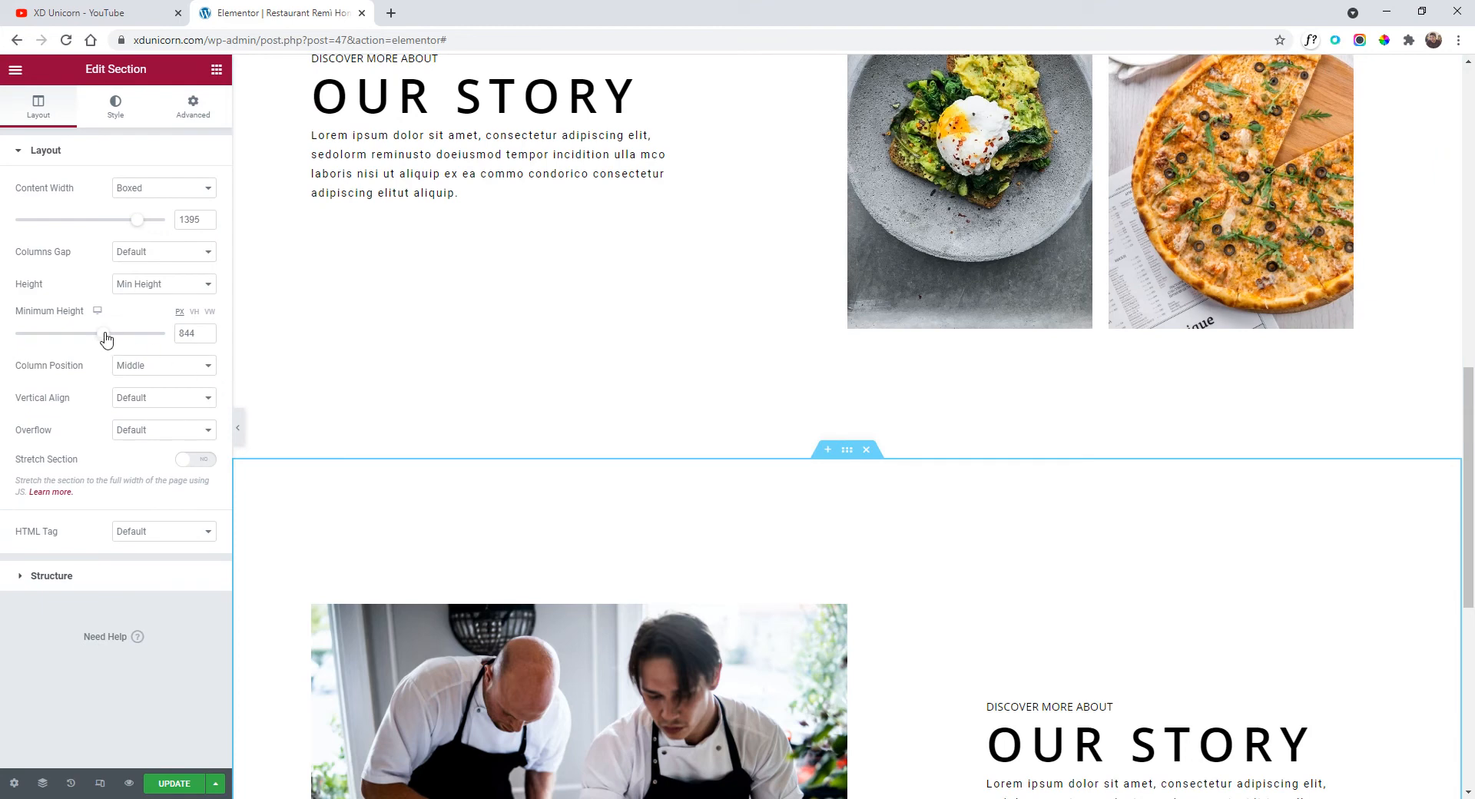
left_click_drag(103, 333, 97, 341)
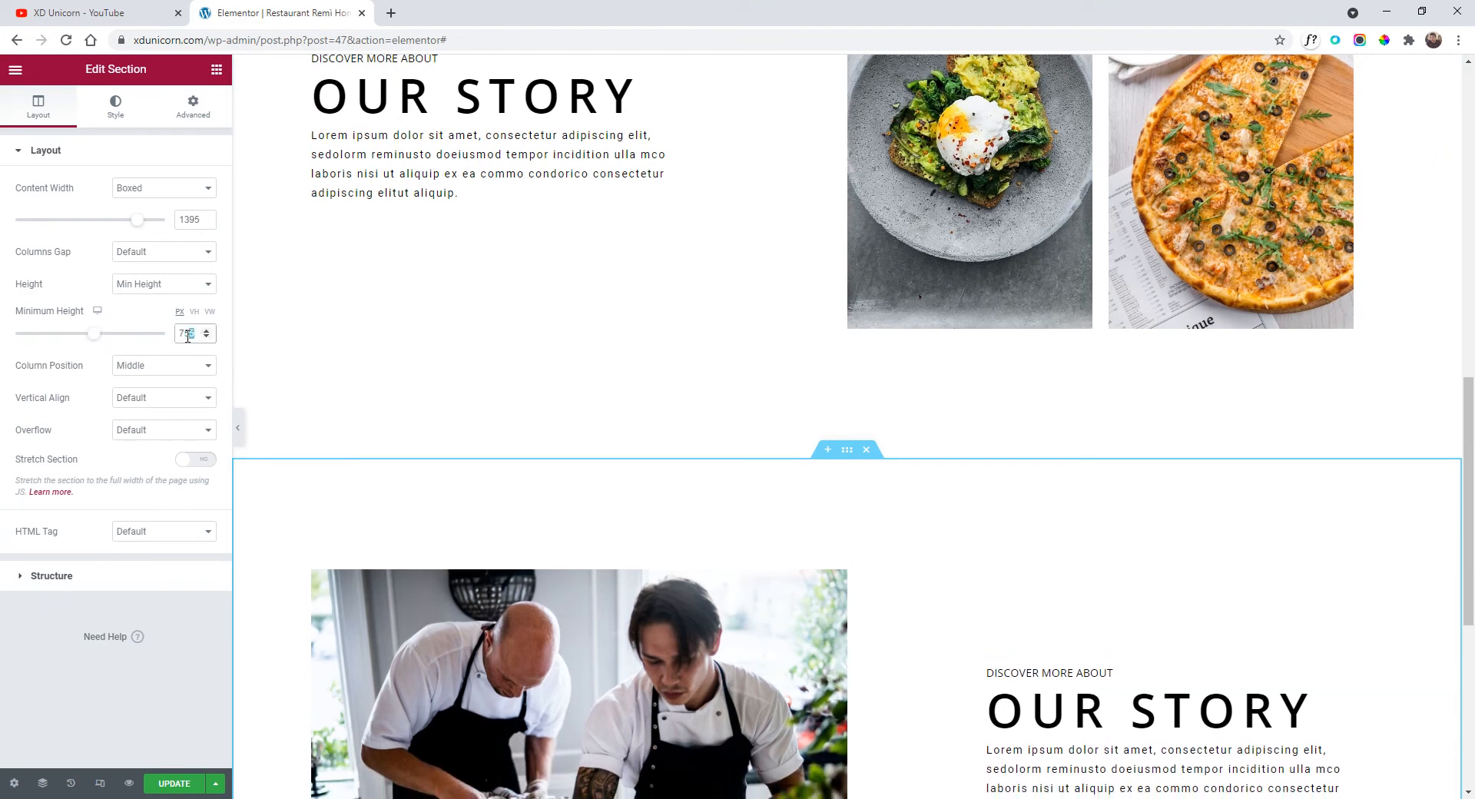
type("30")
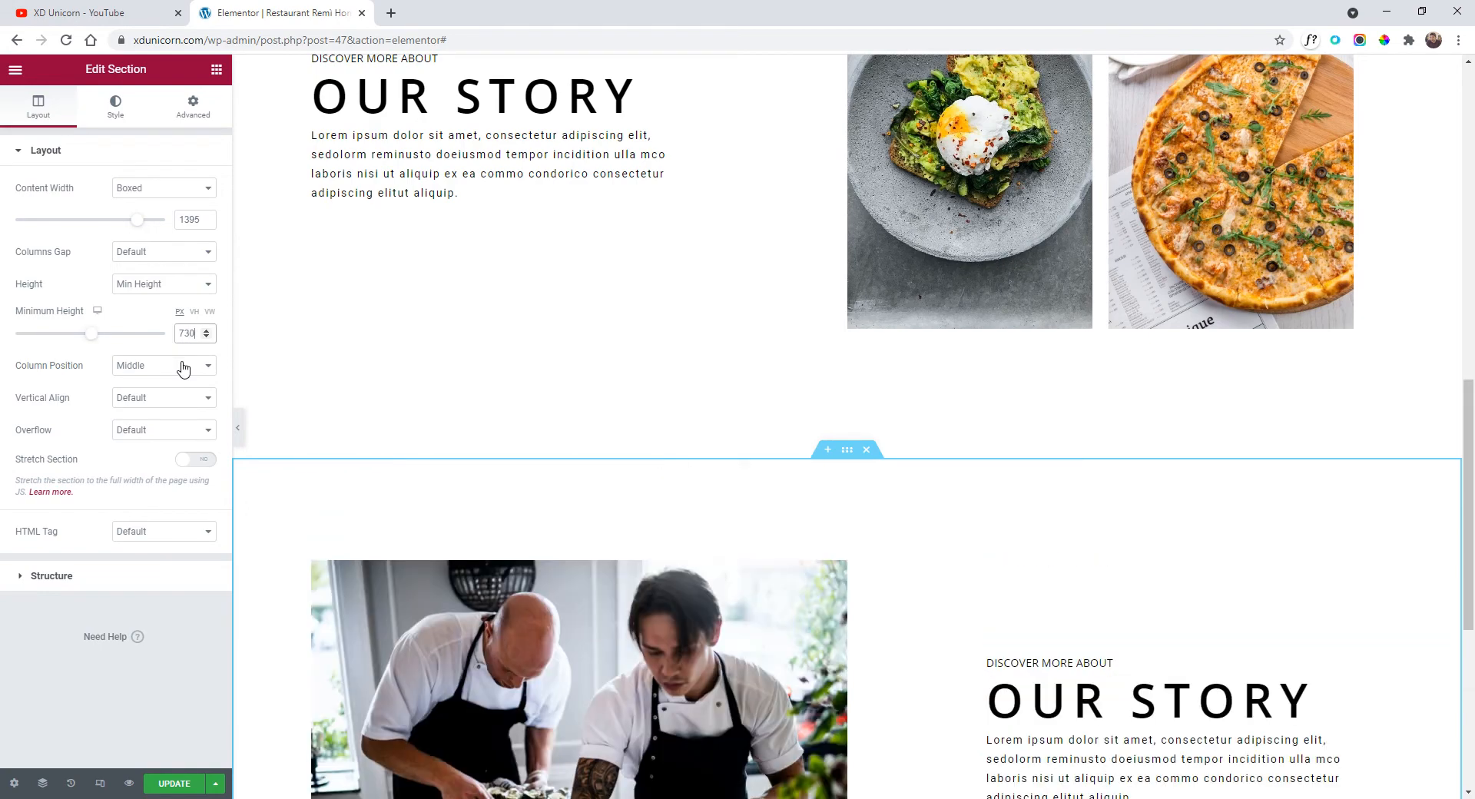
scroll(675, 424, "down", 5)
scroll(698, 389, "up", 7)
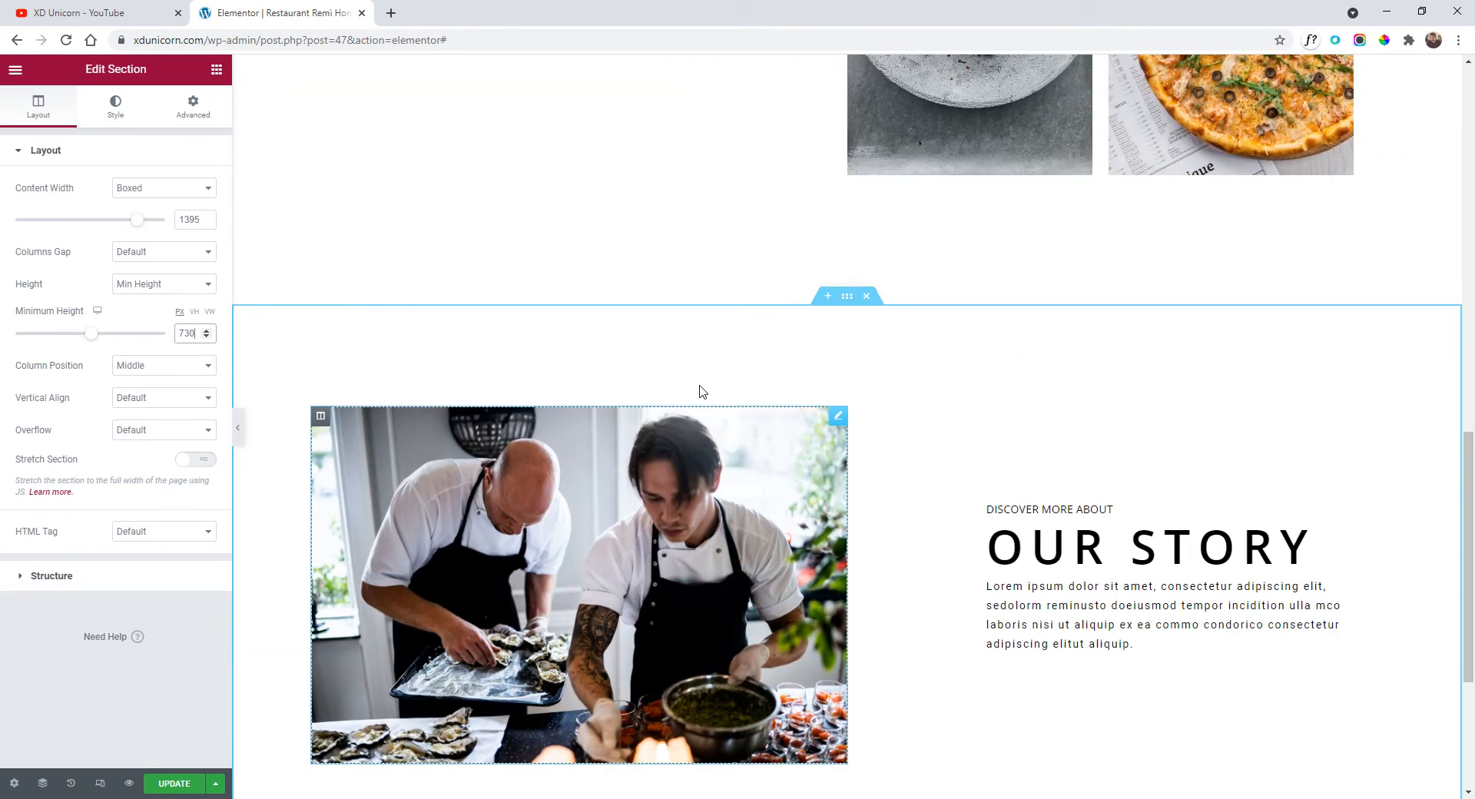
scroll(772, 418, "up", 3)
Set the first Our Story section's minimum height to 730 px.
left_click(847, 185)
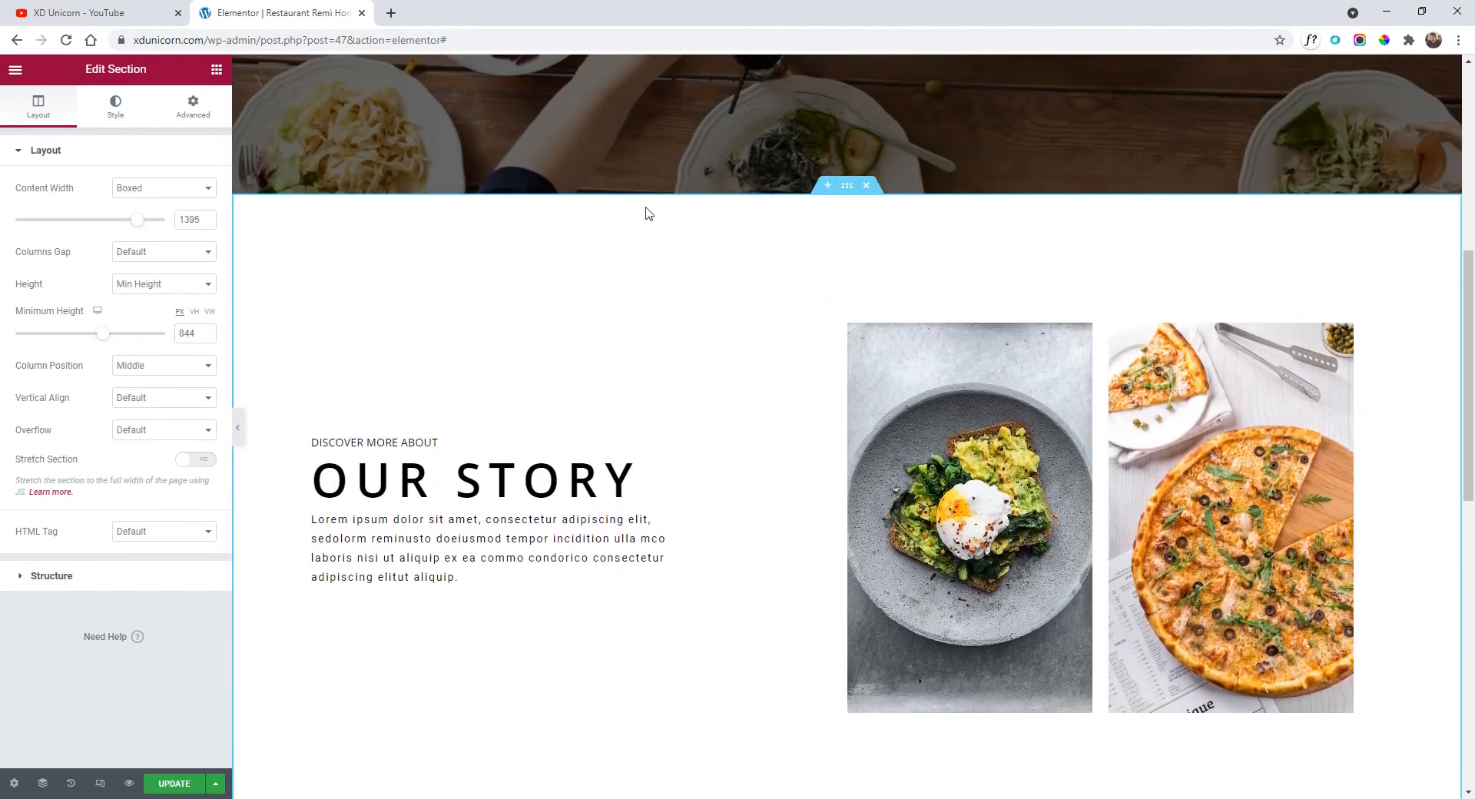
type("730")
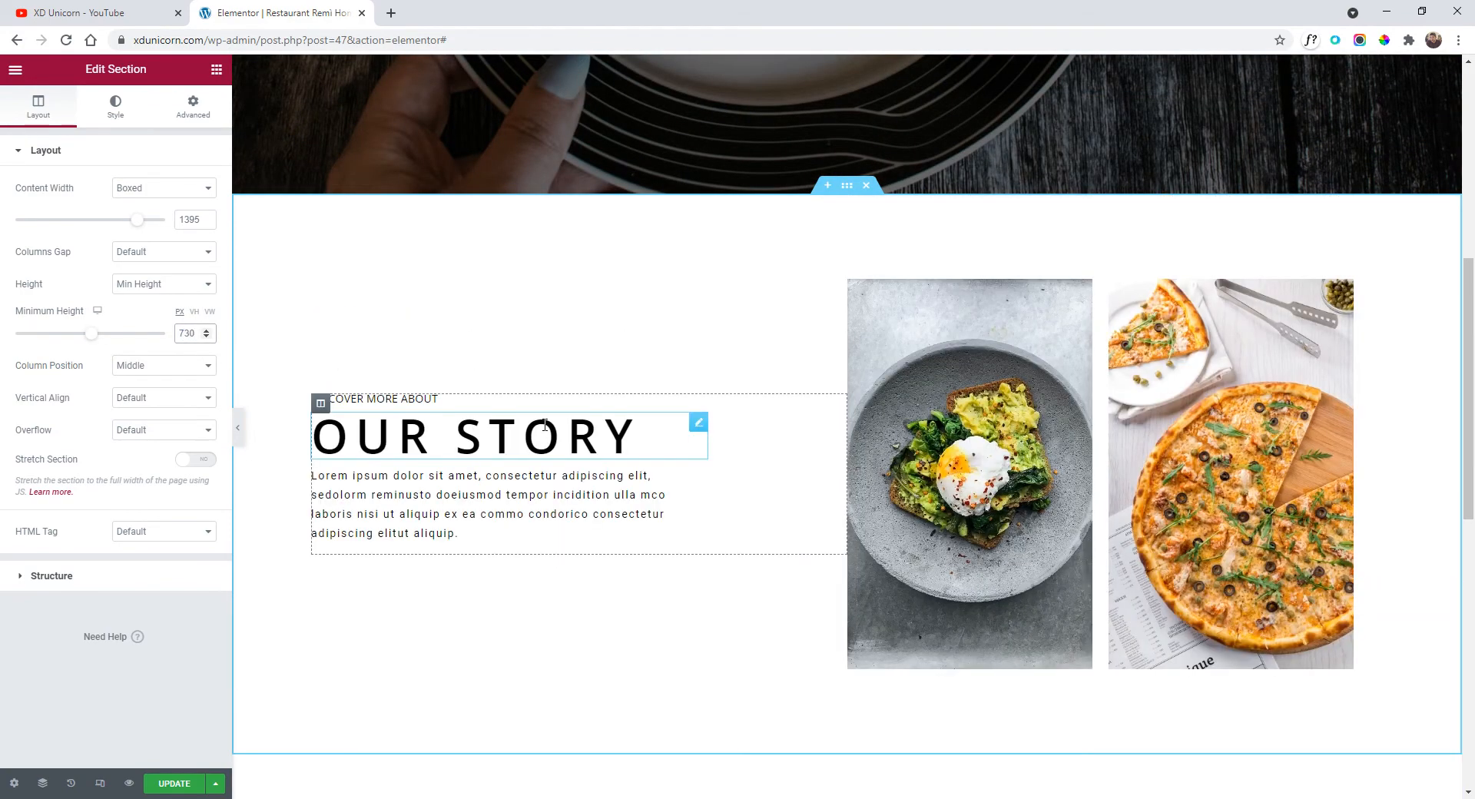
scroll(619, 458, "down", 4)
scroll(668, 417, "down", 4)
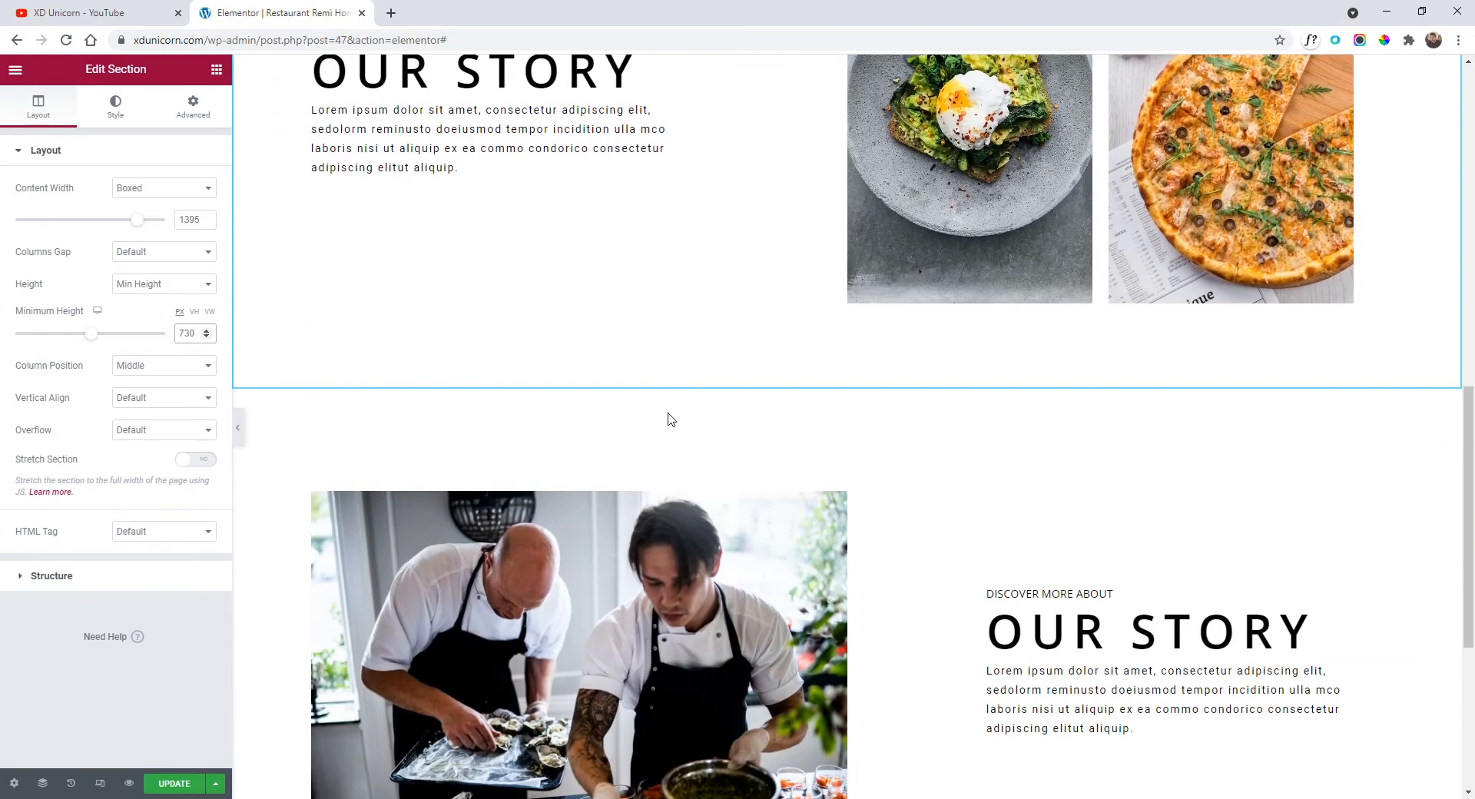
Preview the shorter Our Story sections full-width, then restore the editing panel.
left_click(239, 427)
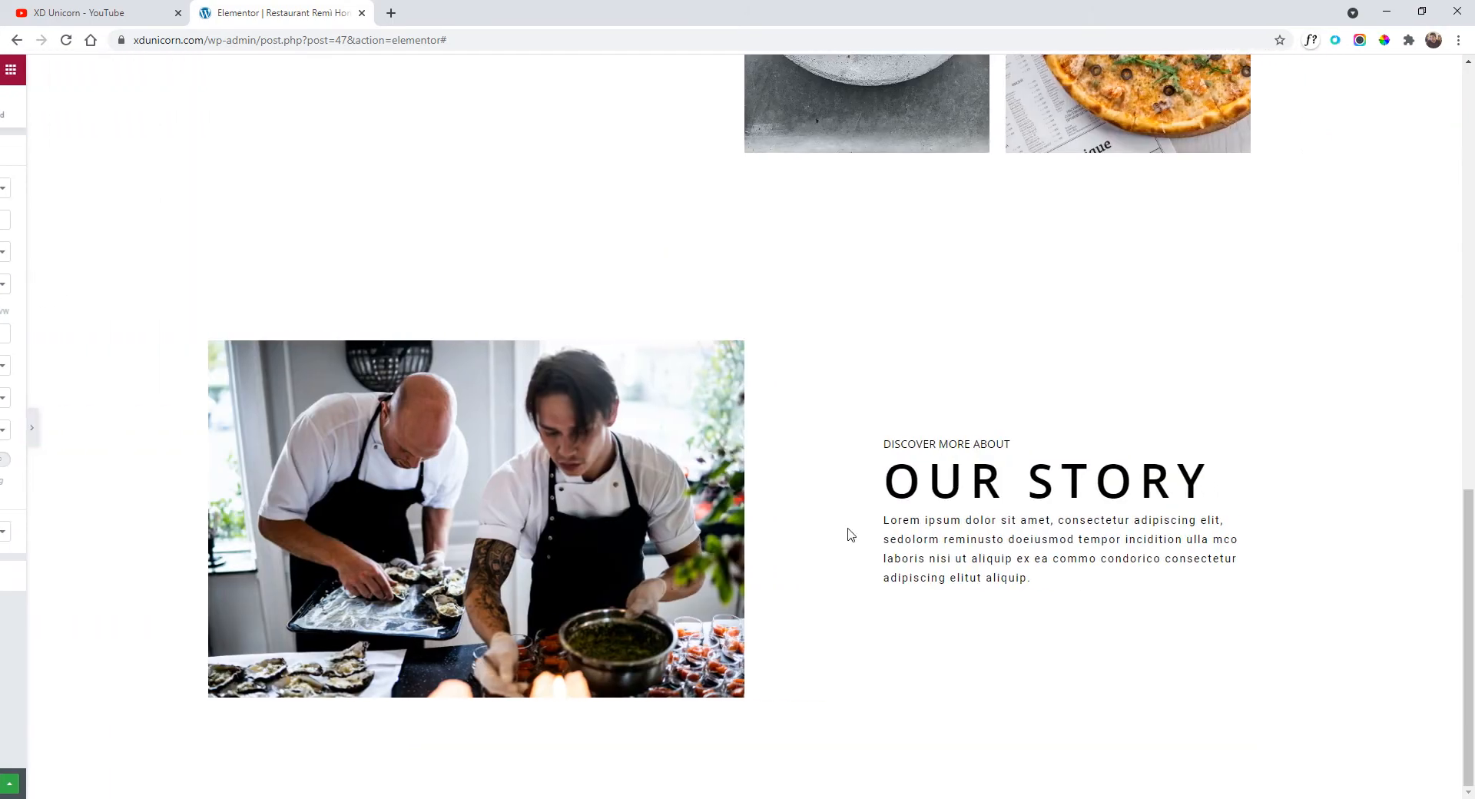
scroll(846, 533, "up", 14)
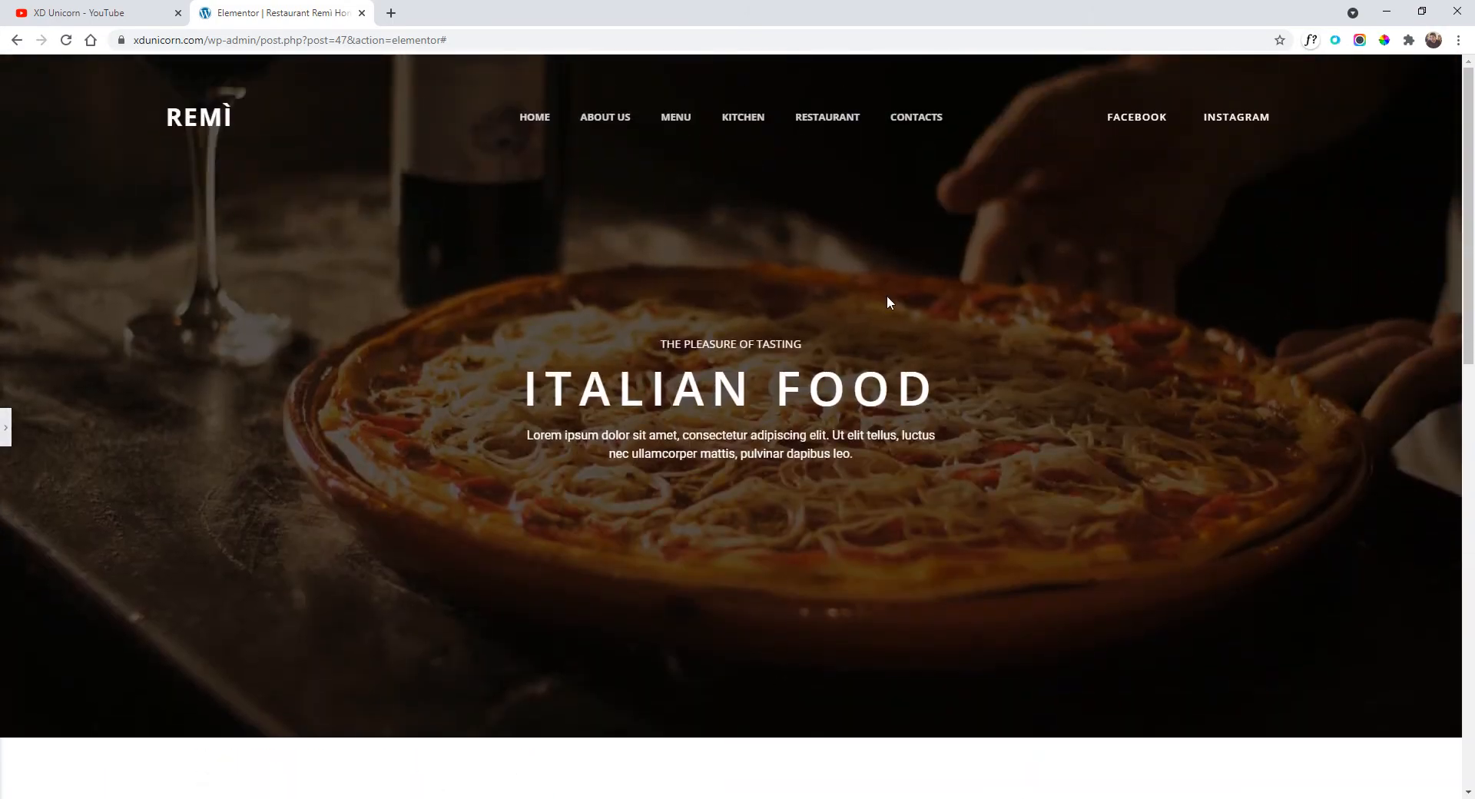
scroll(794, 318, "down", 13)
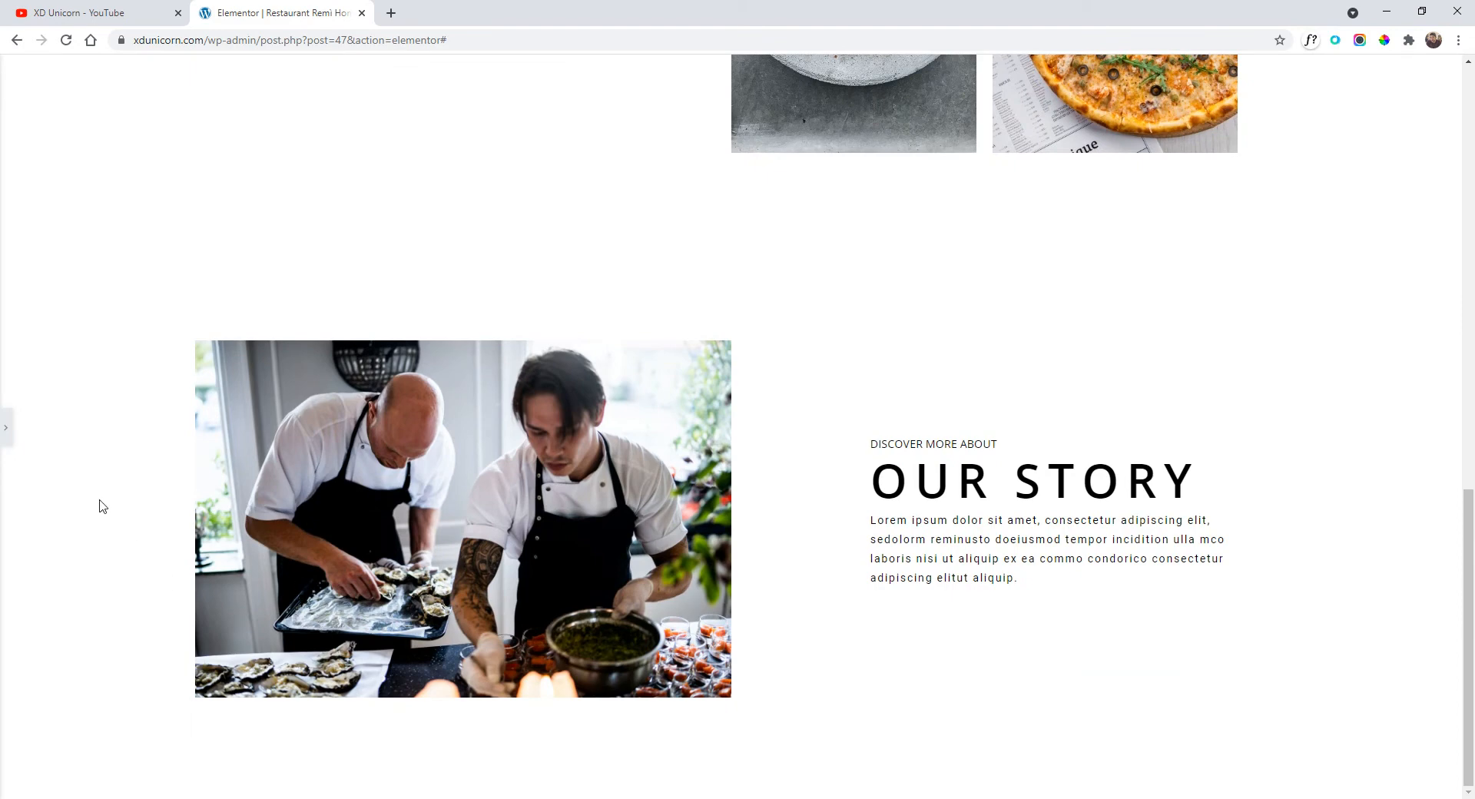
left_click(6, 428)
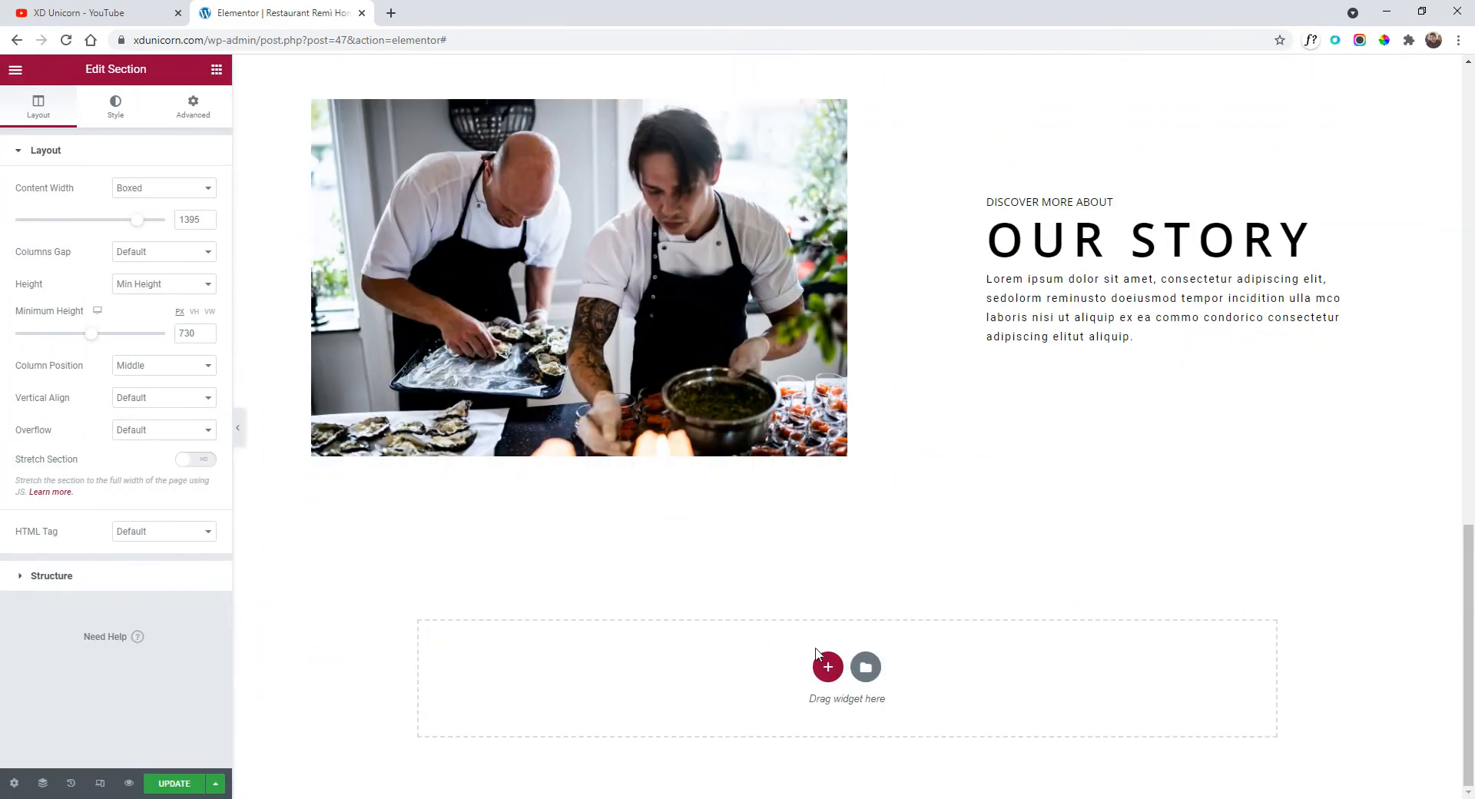
Add a new single-column section below the chef section and narrow its content width.
left_click(827, 667)
scroll(769, 623, "down", 1)
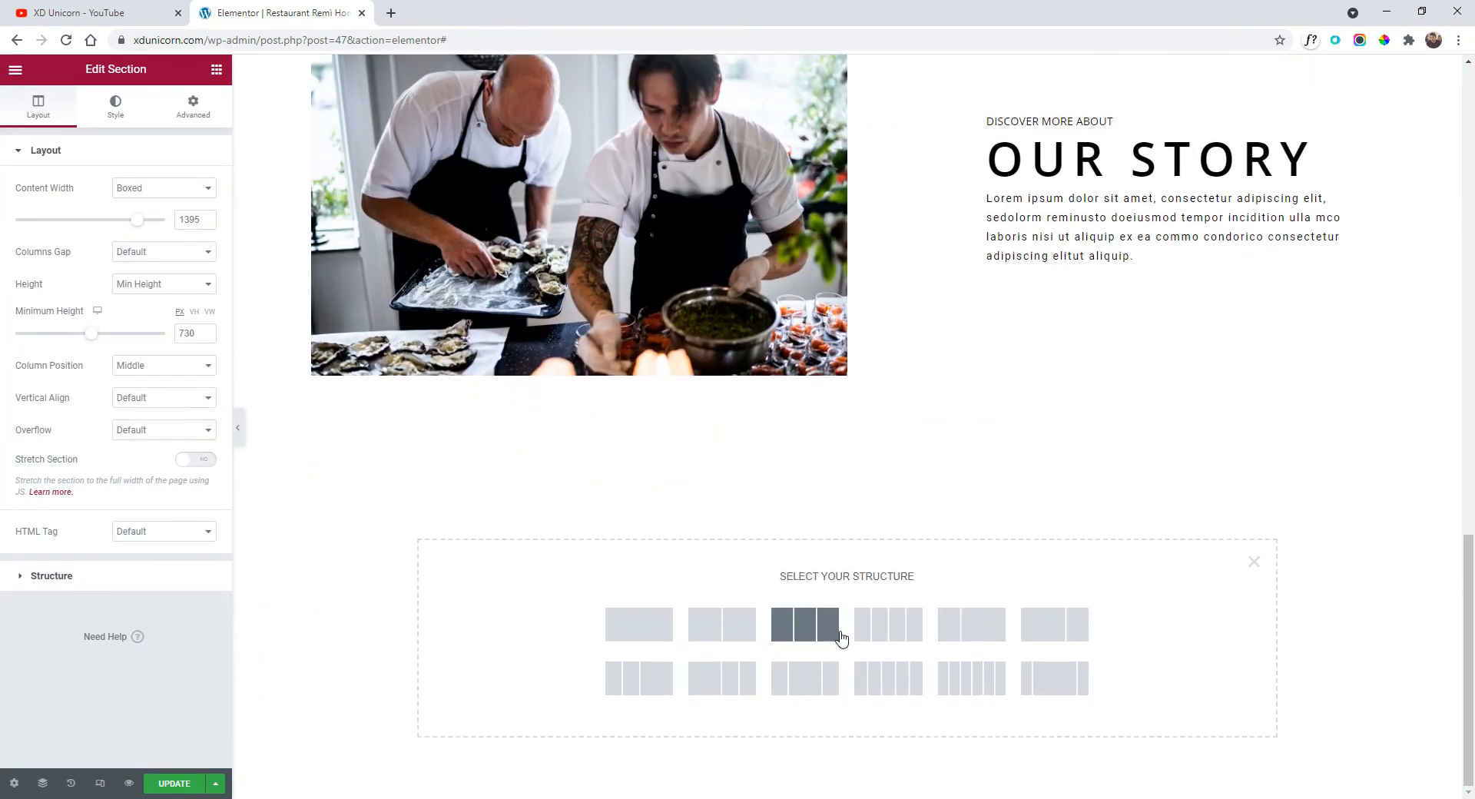
left_click(644, 632)
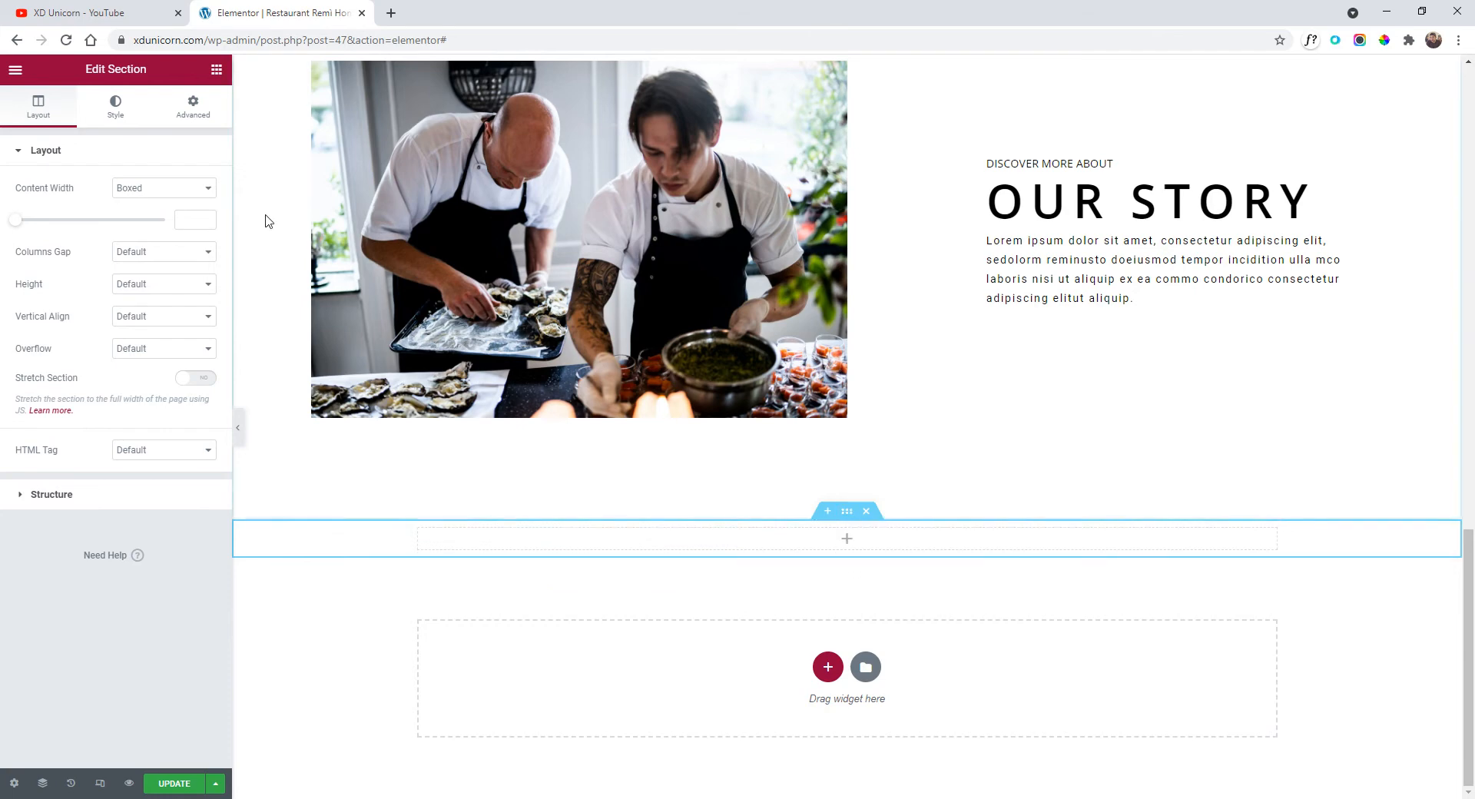
left_click_drag(21, 224, 100, 226)
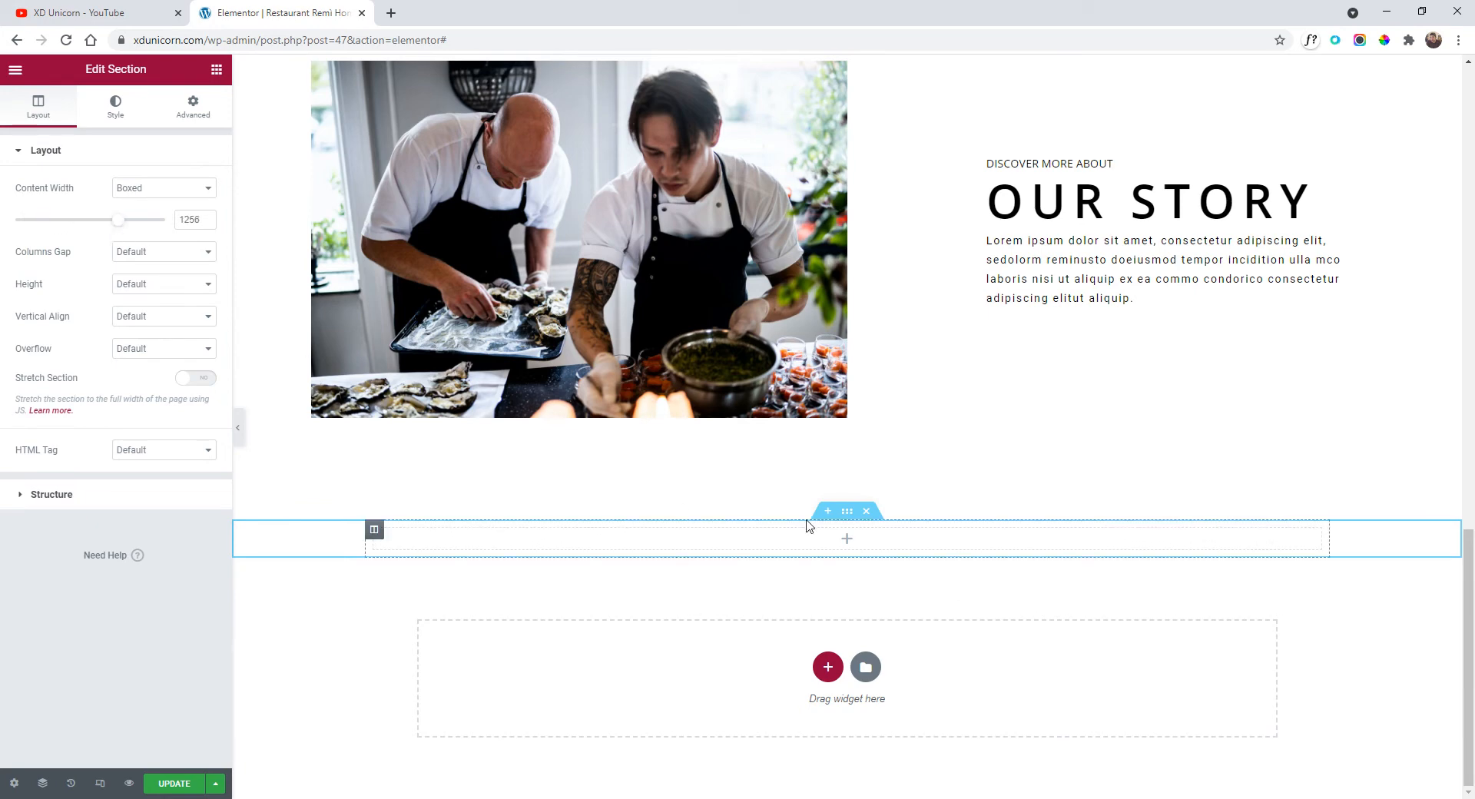
Place an inner section in the new section and expand it to four columns.
left_click(15, 70)
left_click(16, 70)
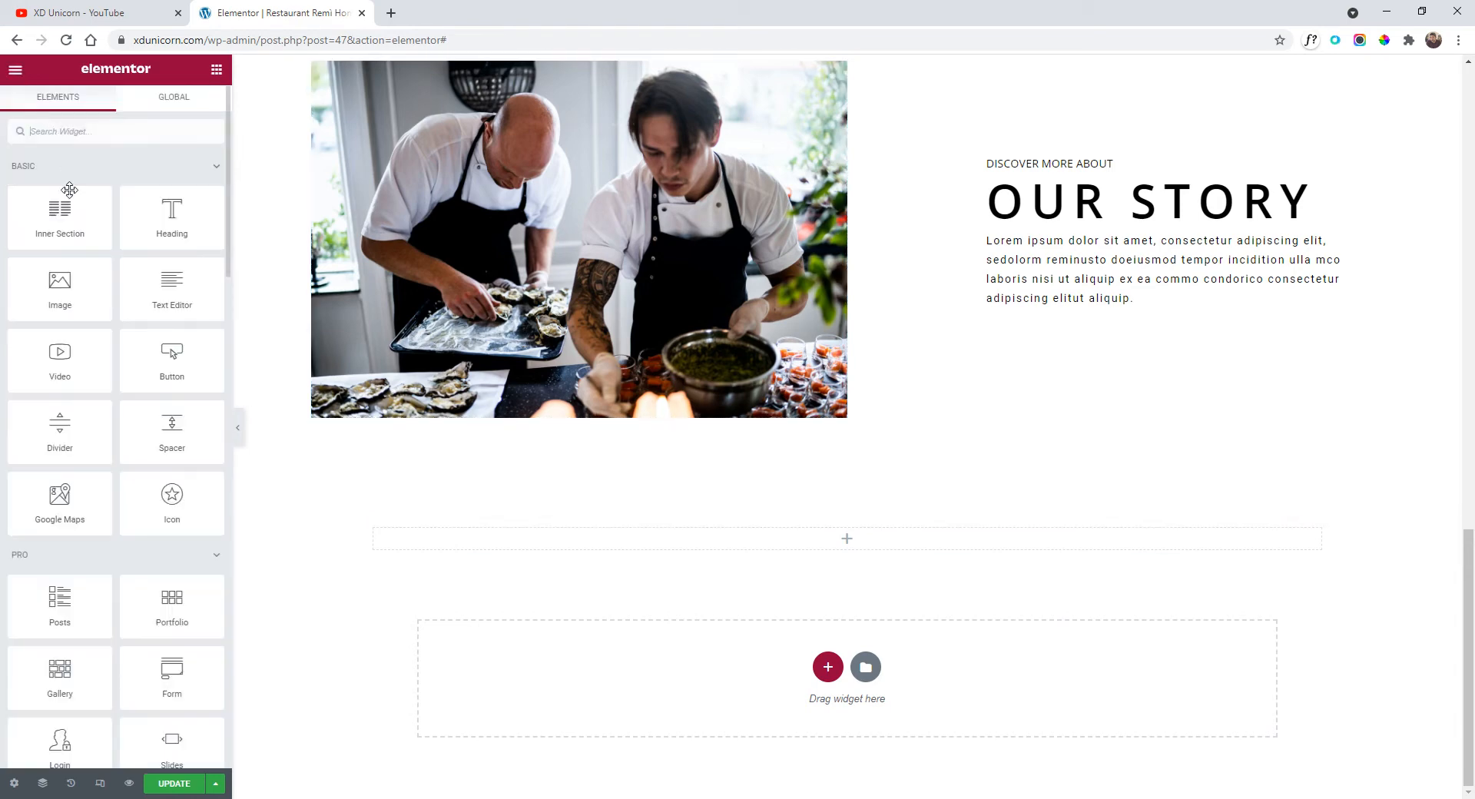
left_click_drag(100, 223, 805, 539)
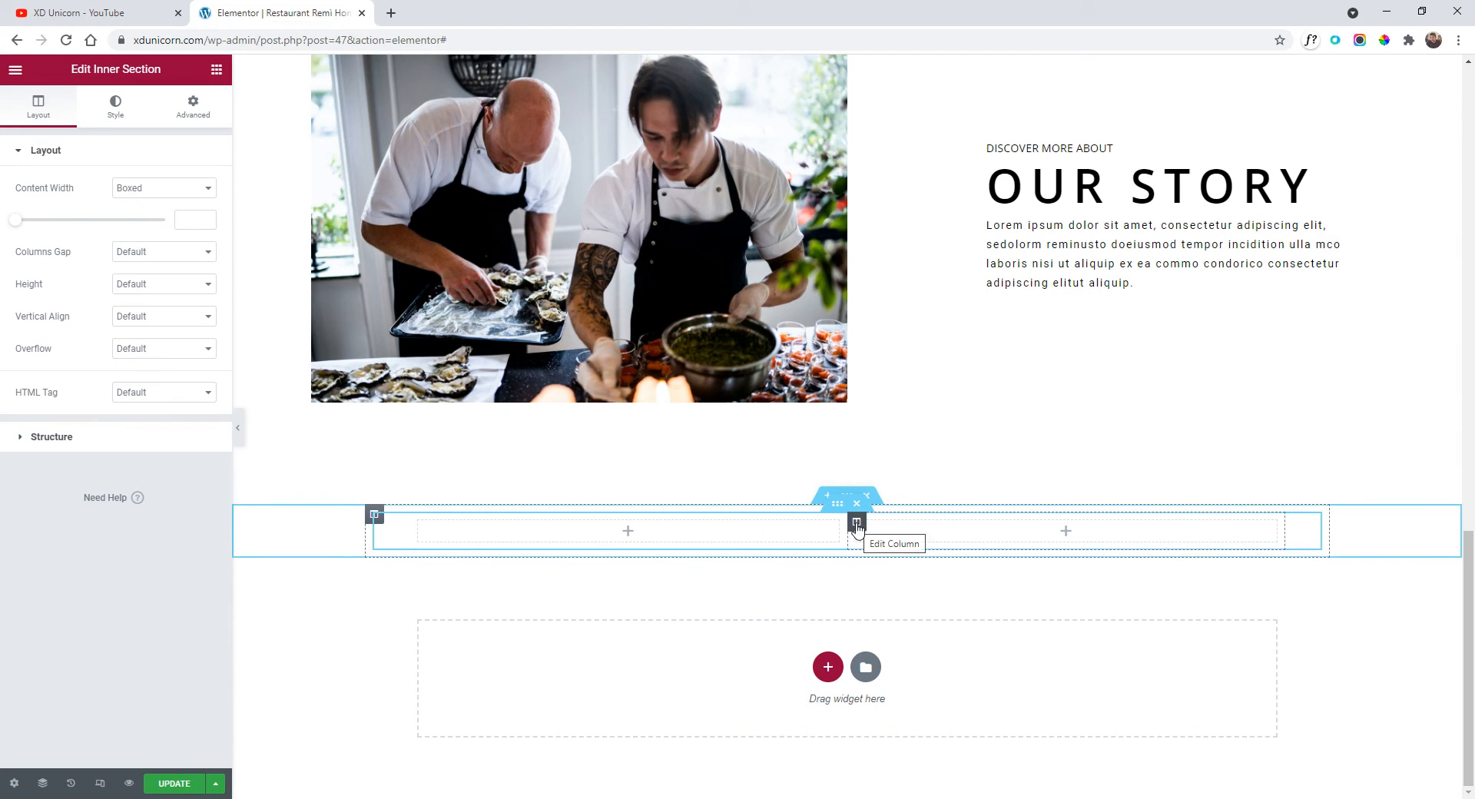
right_click(857, 526)
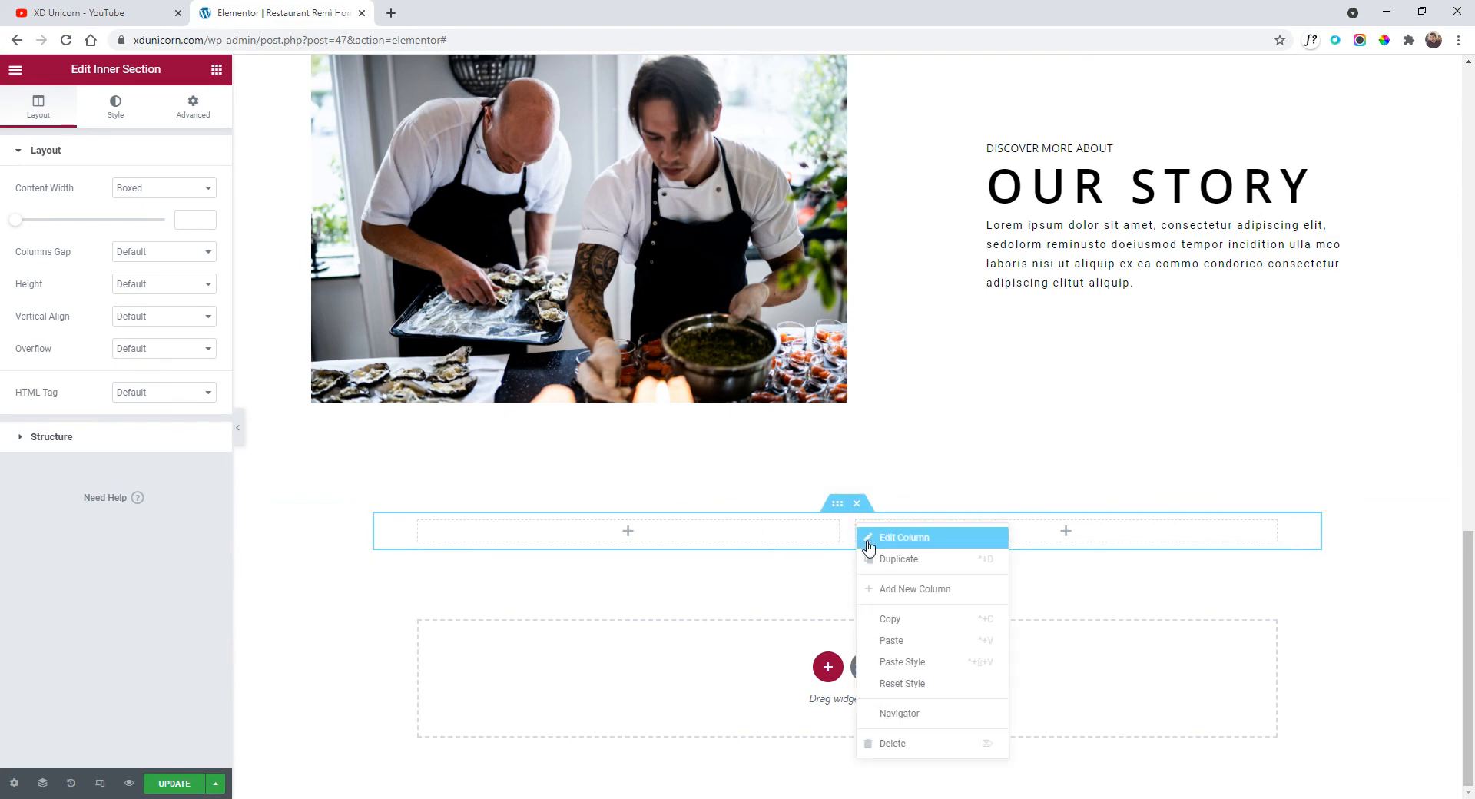
left_click(897, 590)
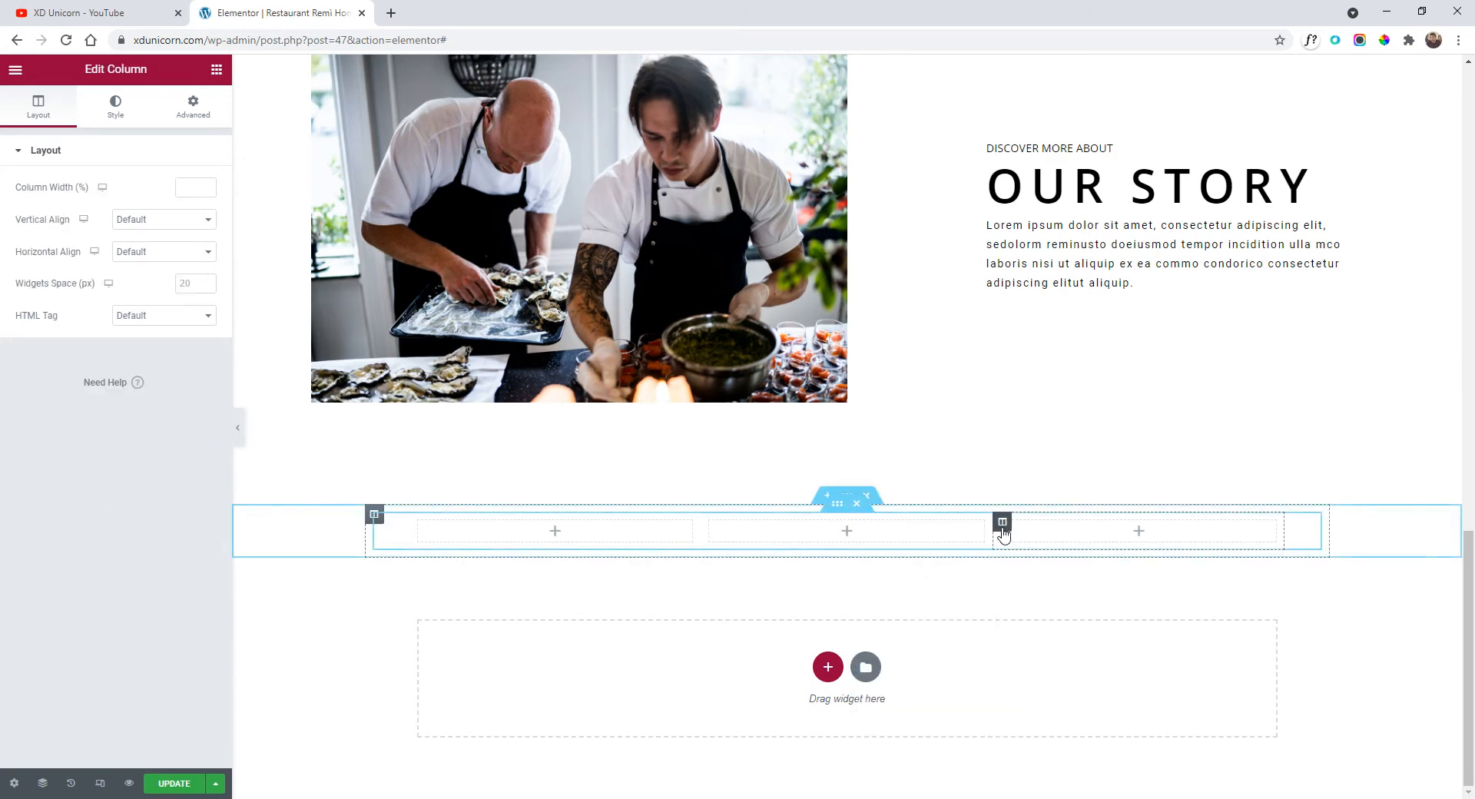
right_click(1002, 522)
left_click(1076, 596)
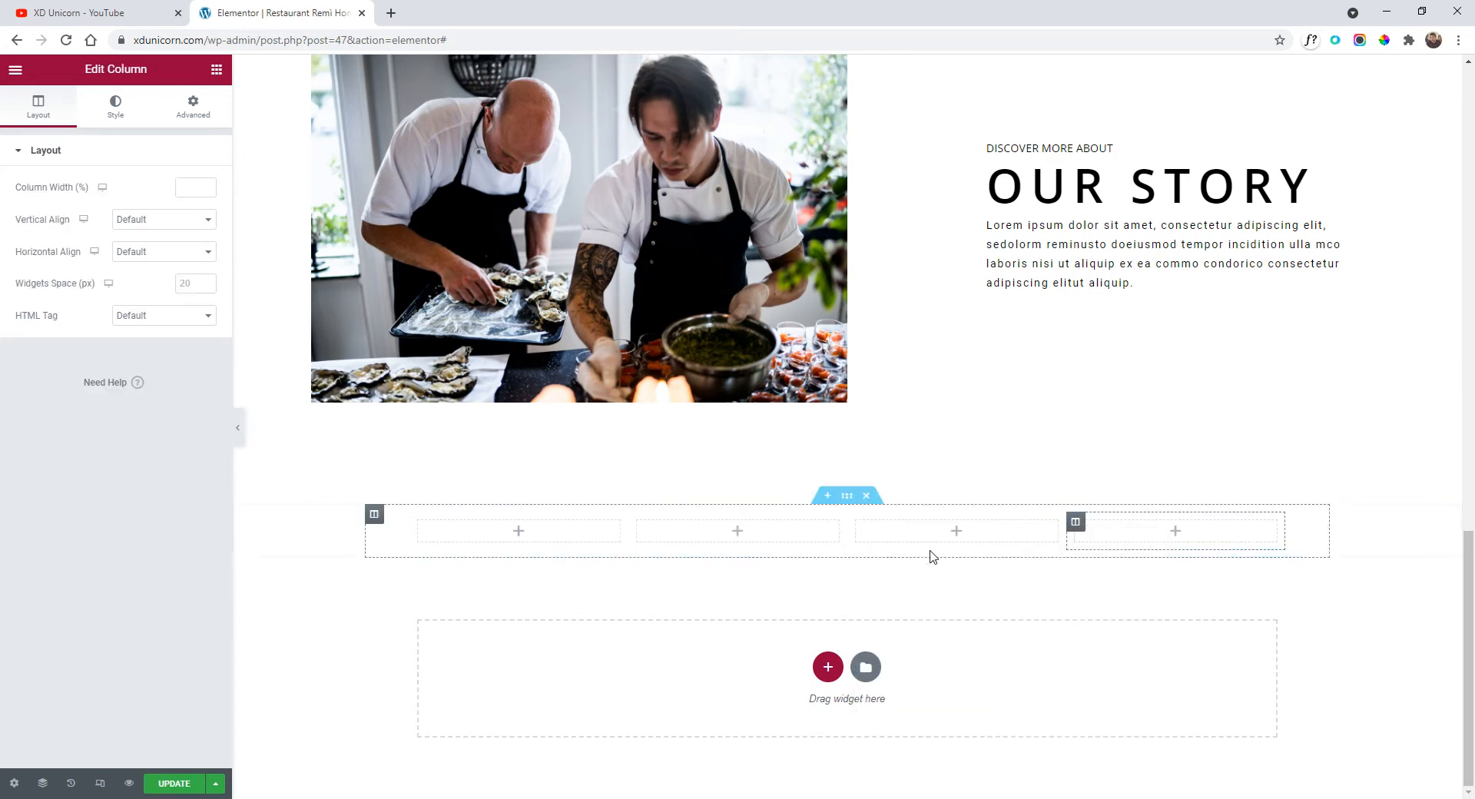
Set the new section's height to Min Height at 666 px.
left_click(847, 497)
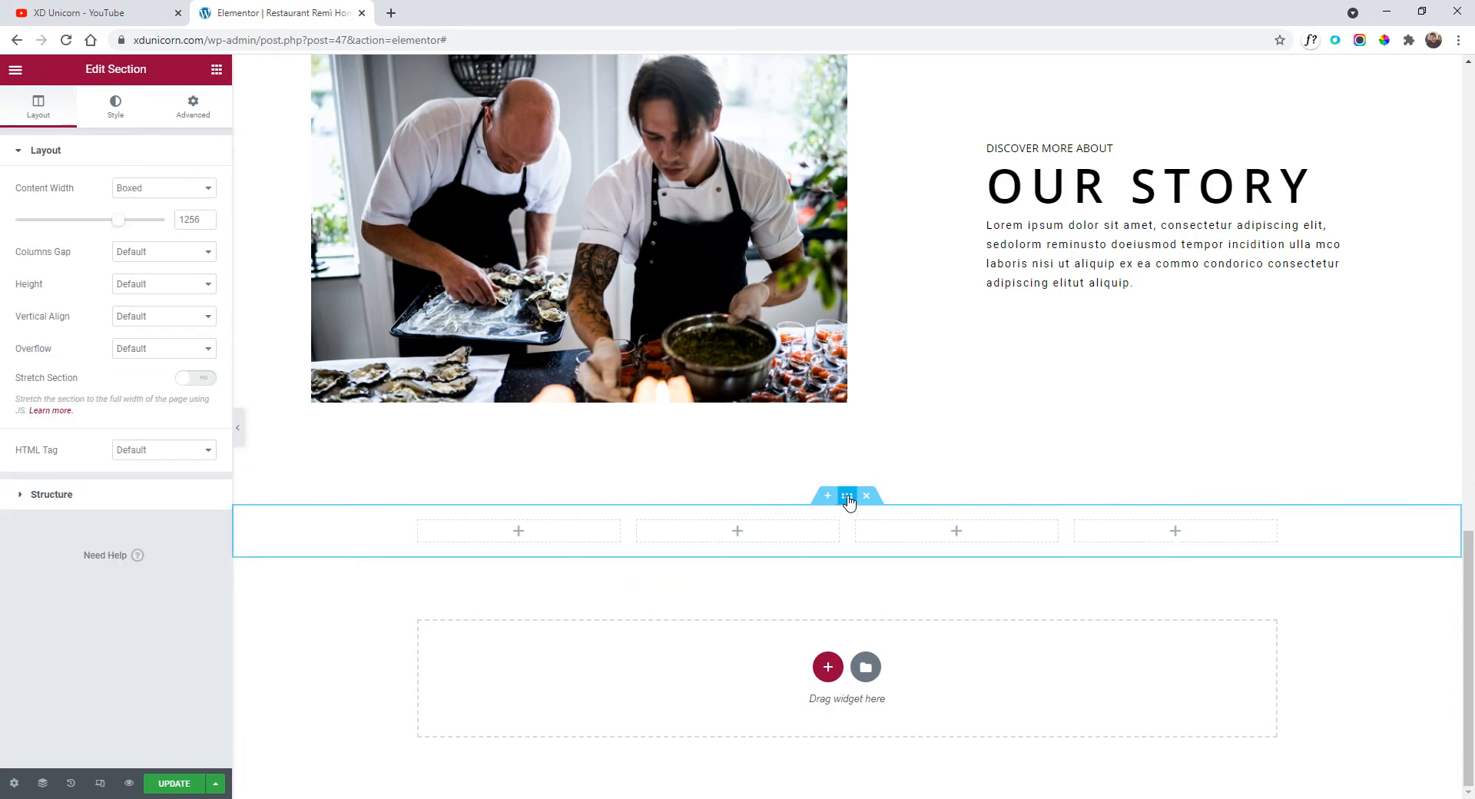
left_click(159, 285)
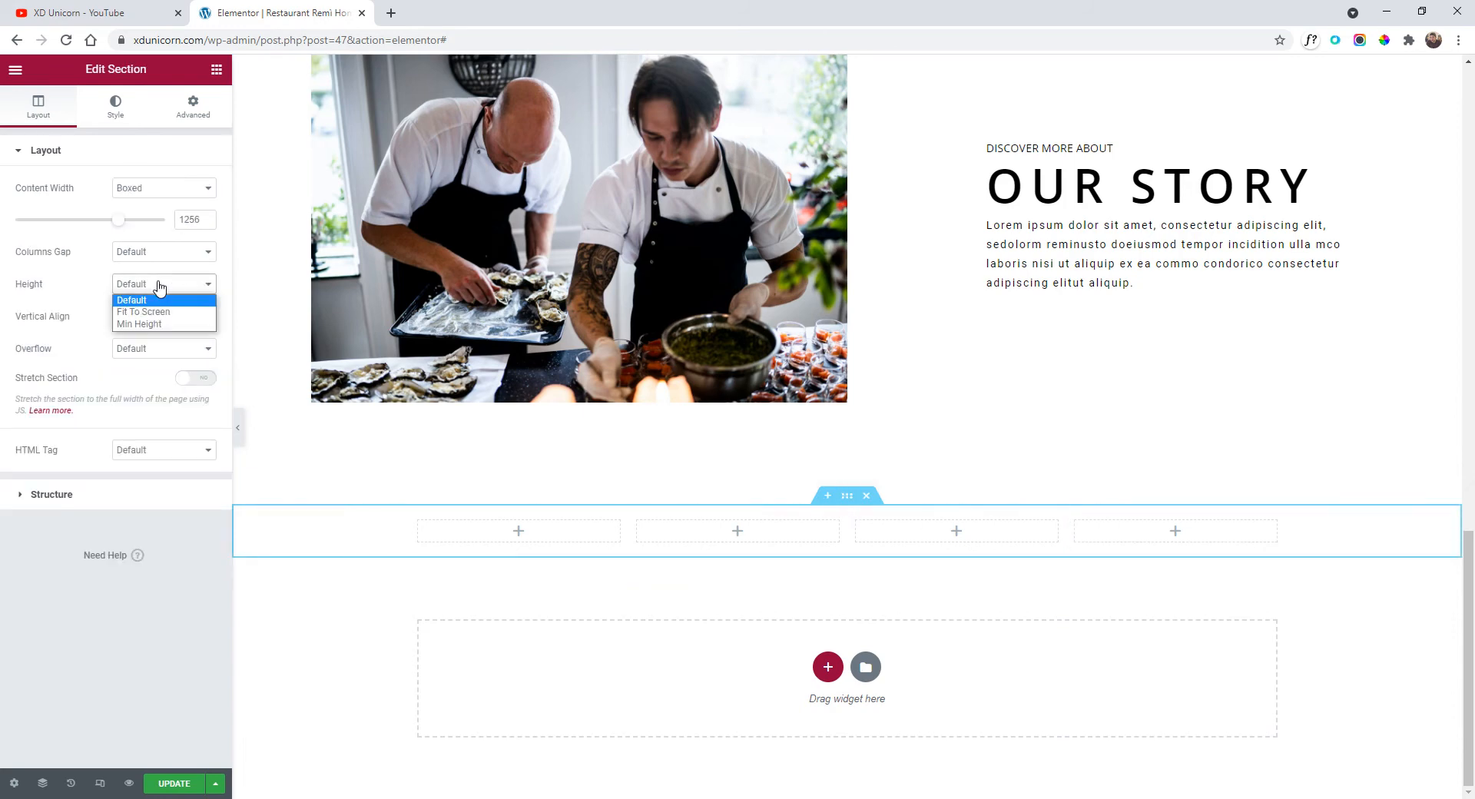
left_click(153, 323)
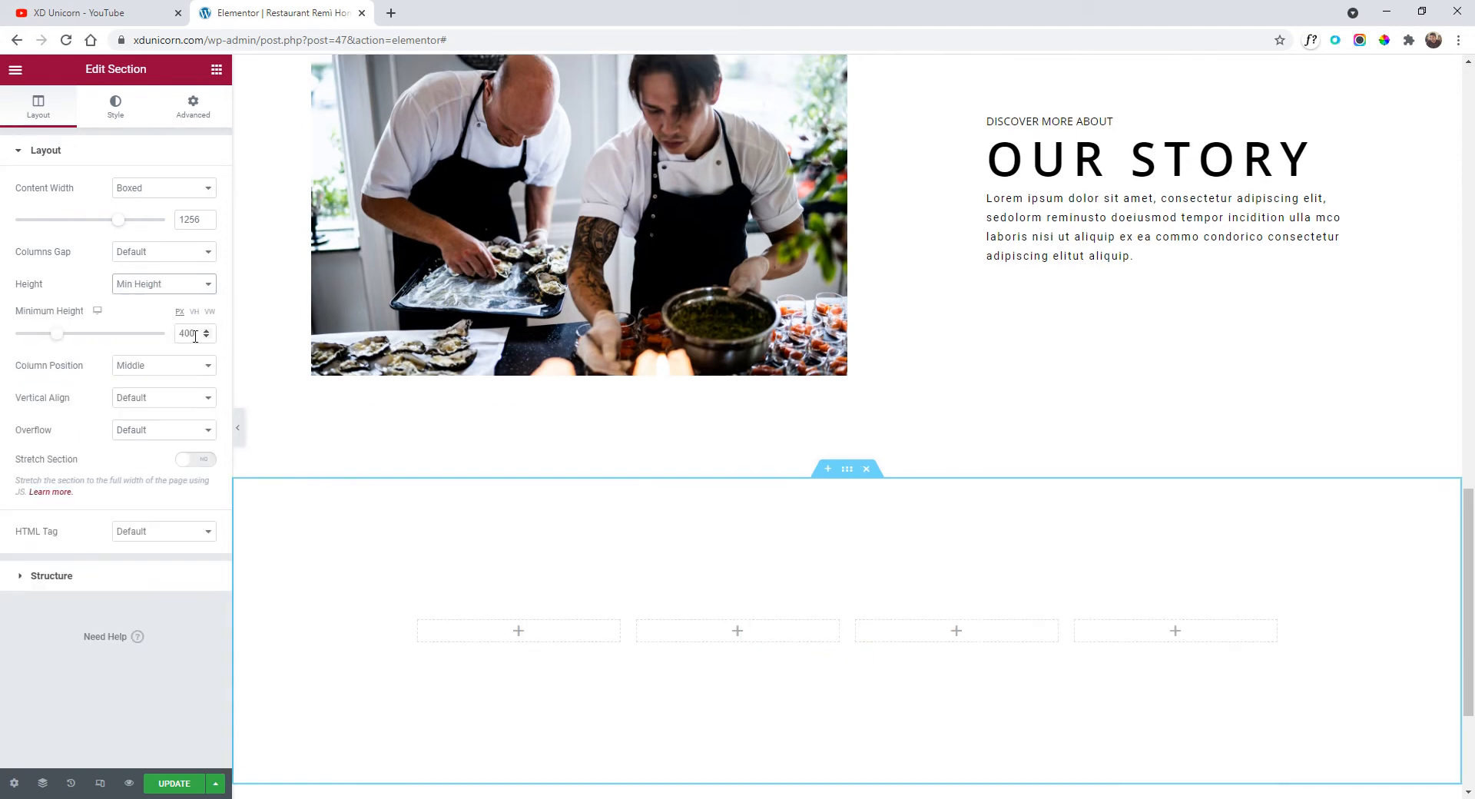
scroll(569, 418, "down", 3)
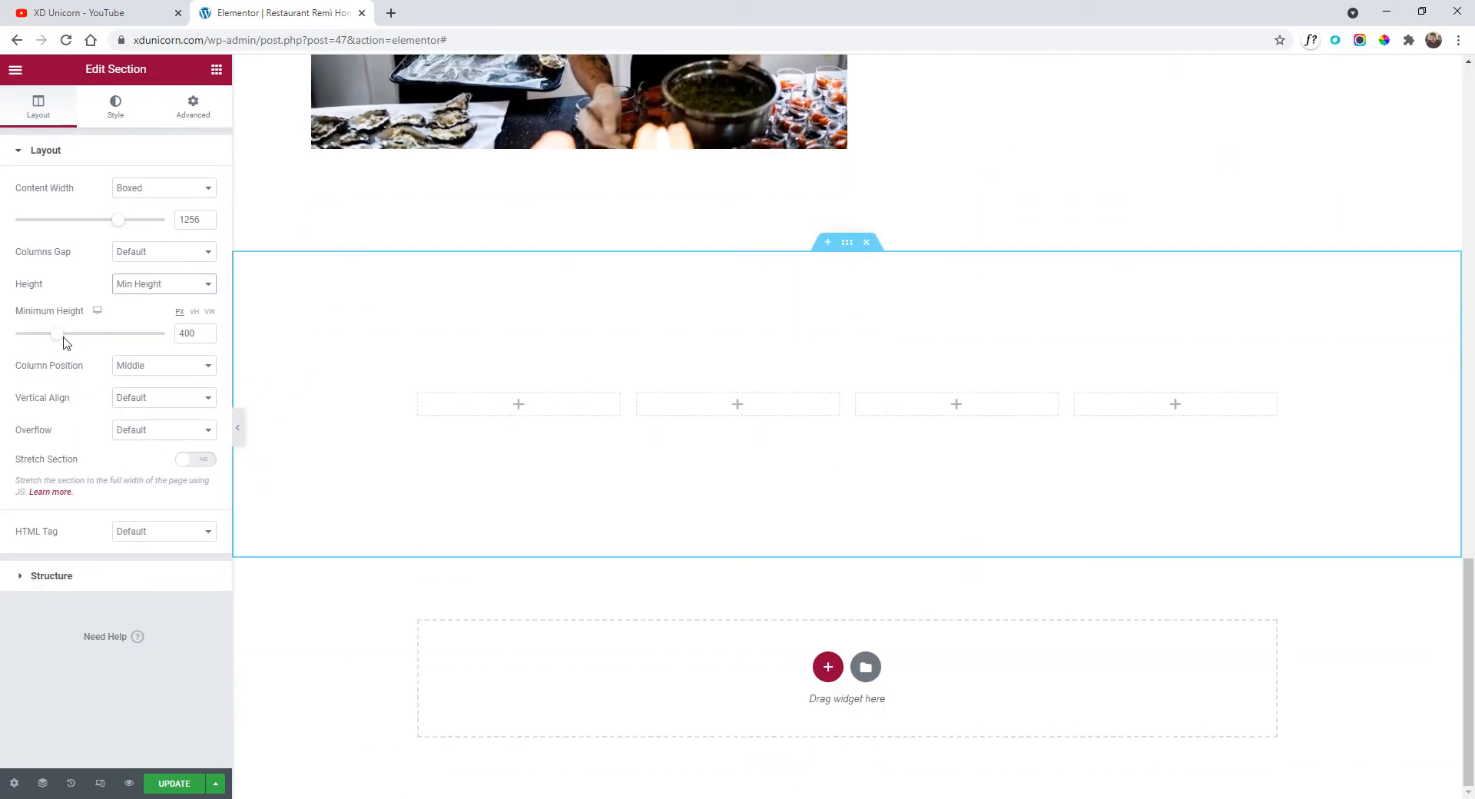
mouse_move(64, 338)
left_mouse_down()
mouse_move(100, 340)
mouse_move(85, 339)
left_mouse_up()
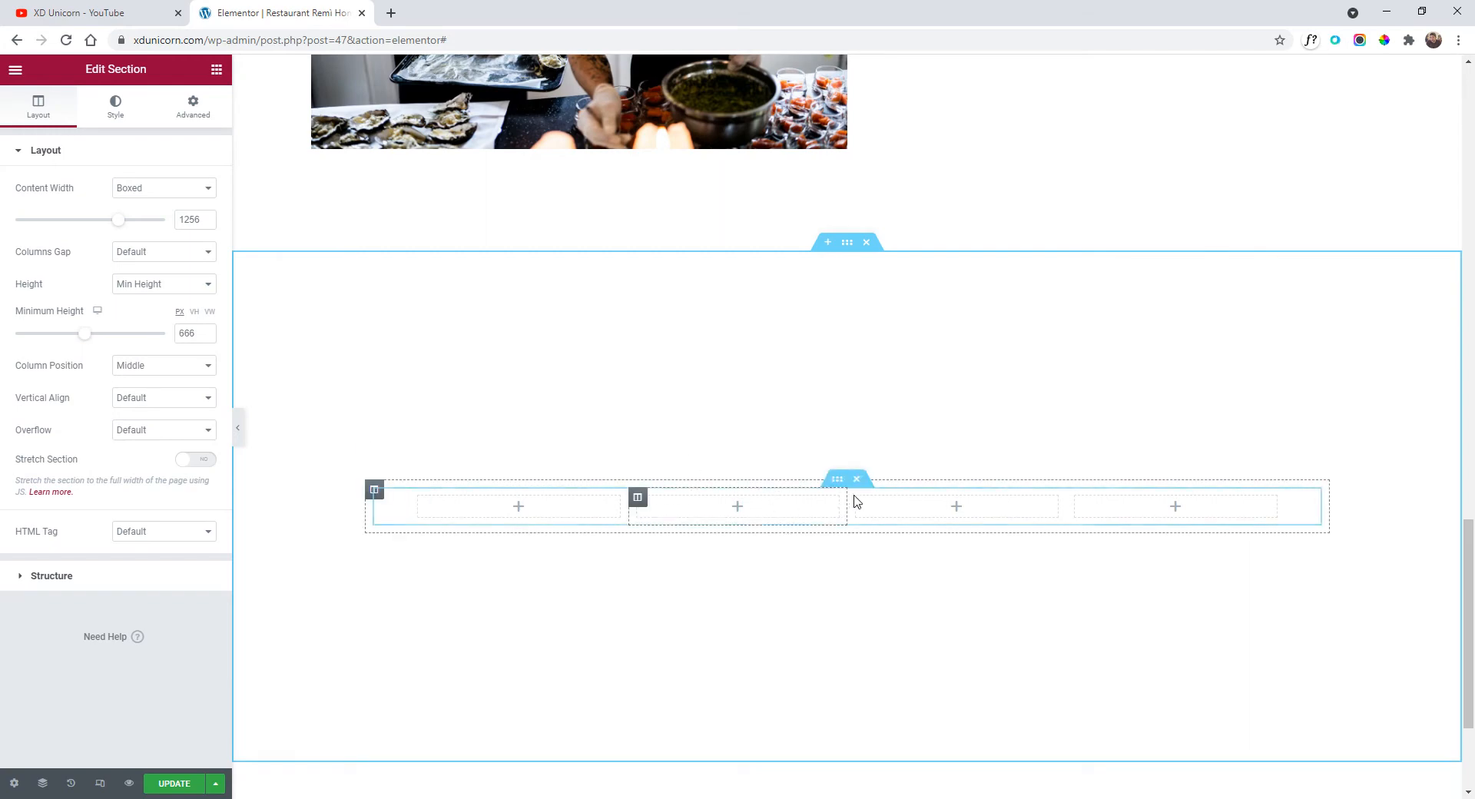
scroll(863, 536, "up", 6)
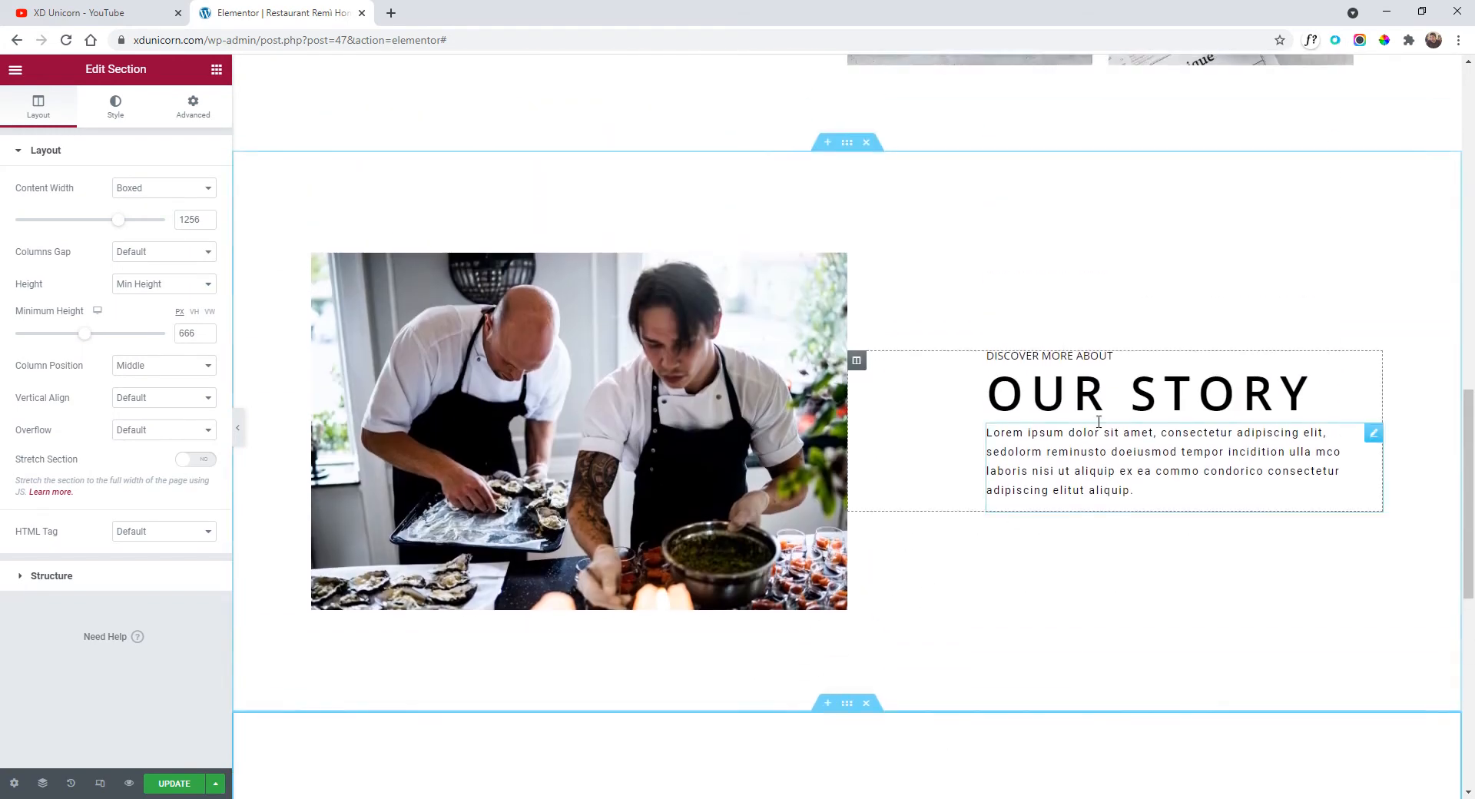
Copy the DISCOVER MORE ABOUT heading into the new section, above the four columns.
right_click(1068, 358)
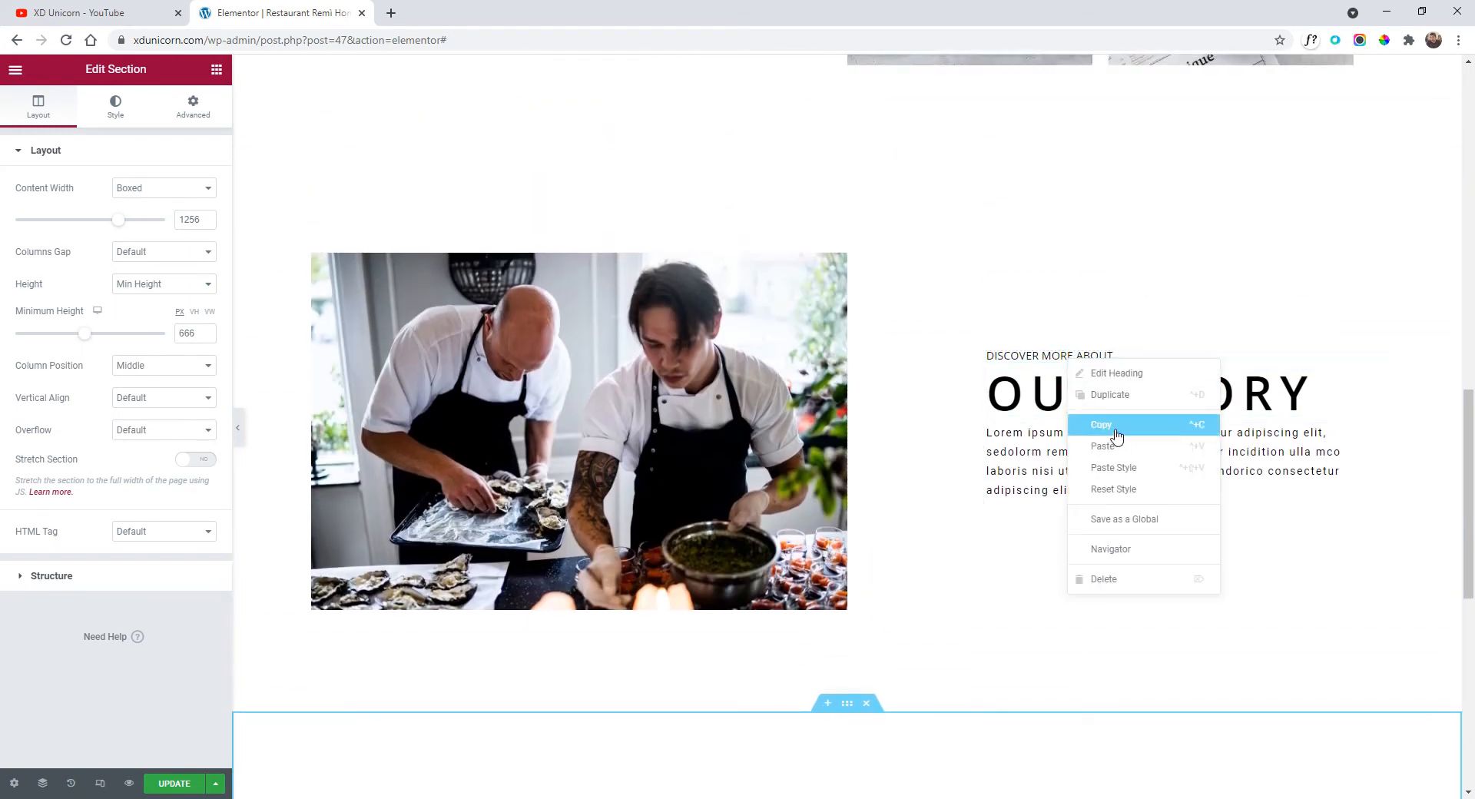
left_click(1116, 435)
scroll(867, 491, "down", 4)
right_click(813, 489)
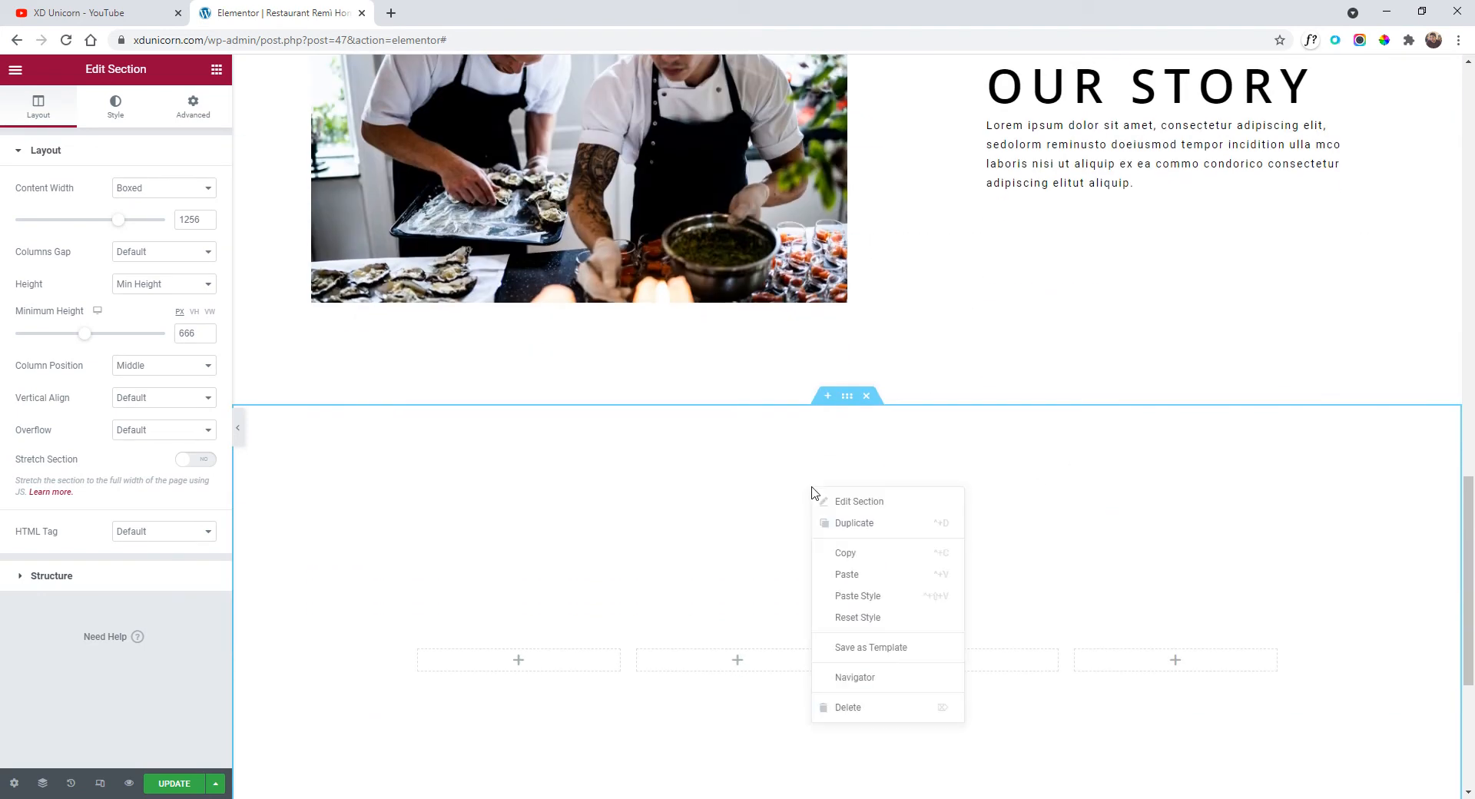
left_click(873, 572)
scroll(869, 602, "down", 2)
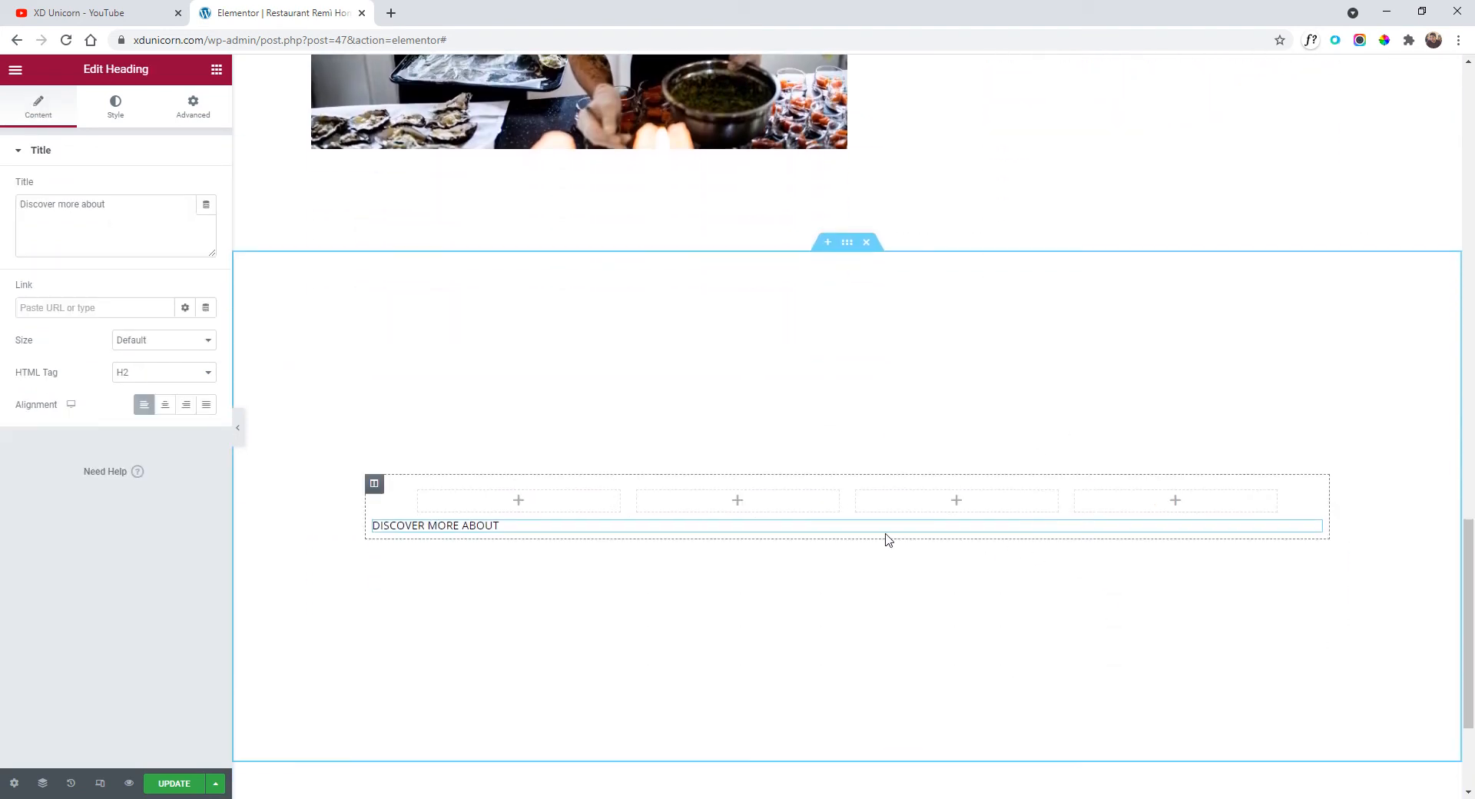
left_click_drag(1311, 532, 1255, 484)
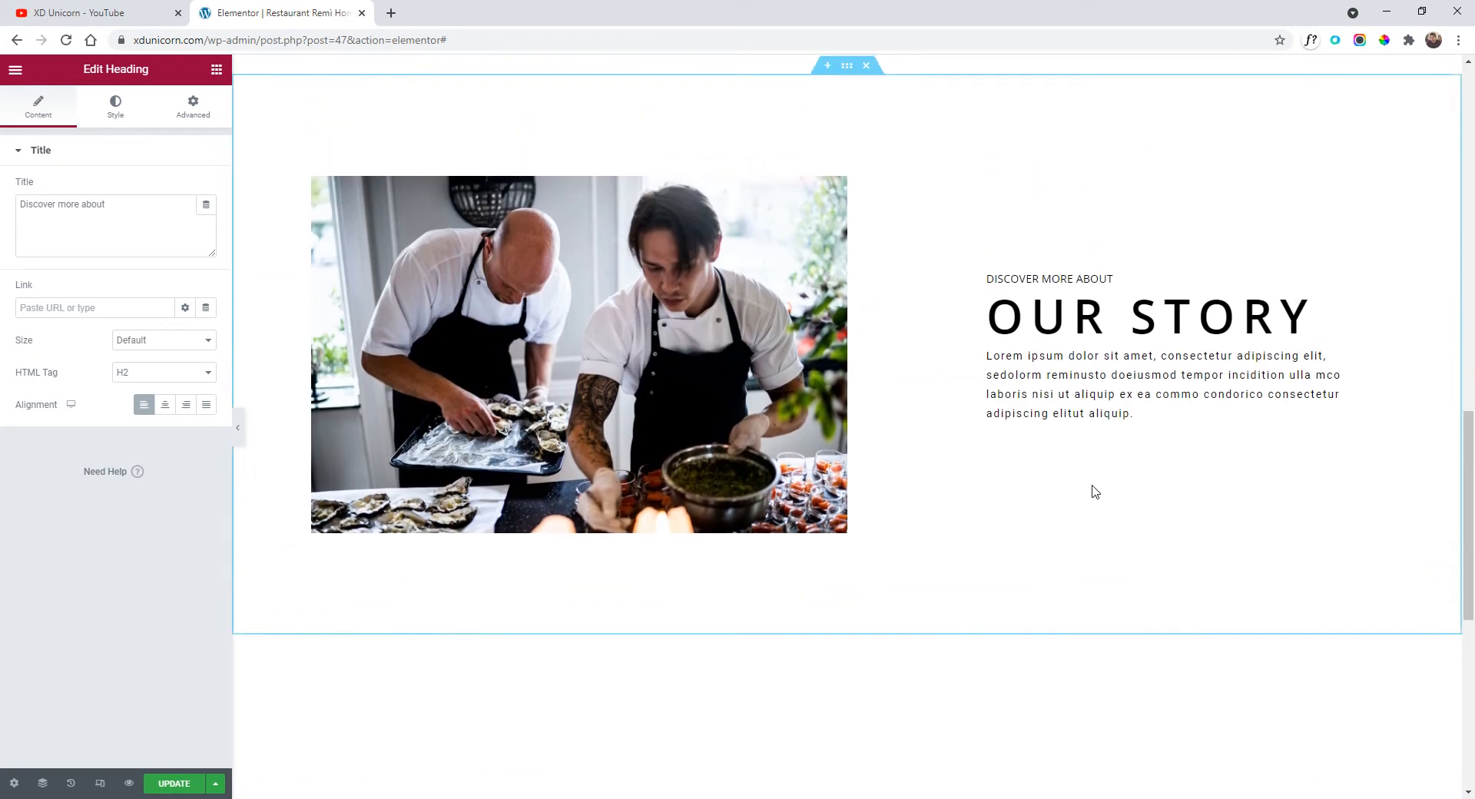
Add a copy of the OUR STORY heading and retitle the headings 'FRESH INGREDIENTS' and 'we serve only'.
right_click(1060, 329)
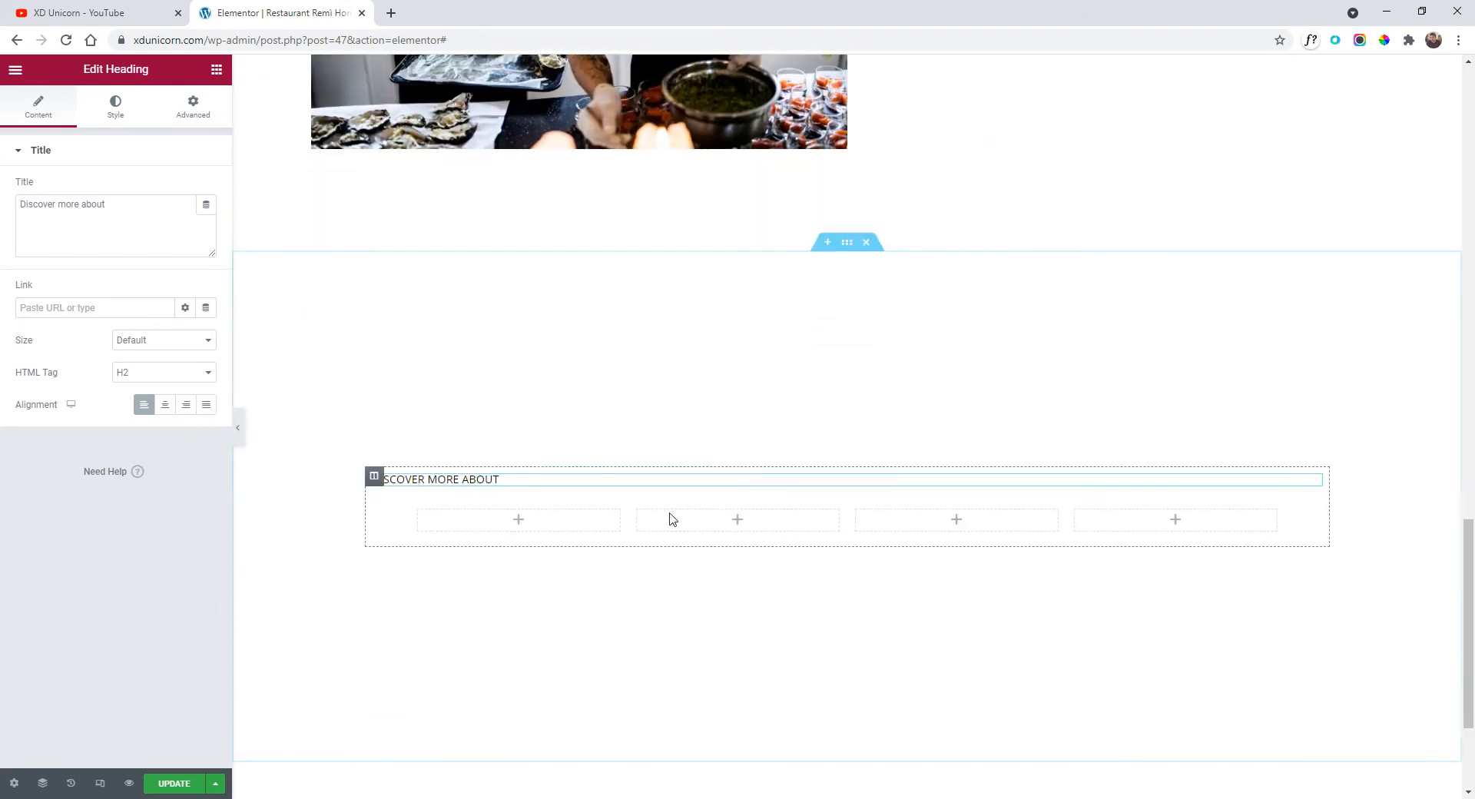
right_click(501, 483)
left_click(565, 569)
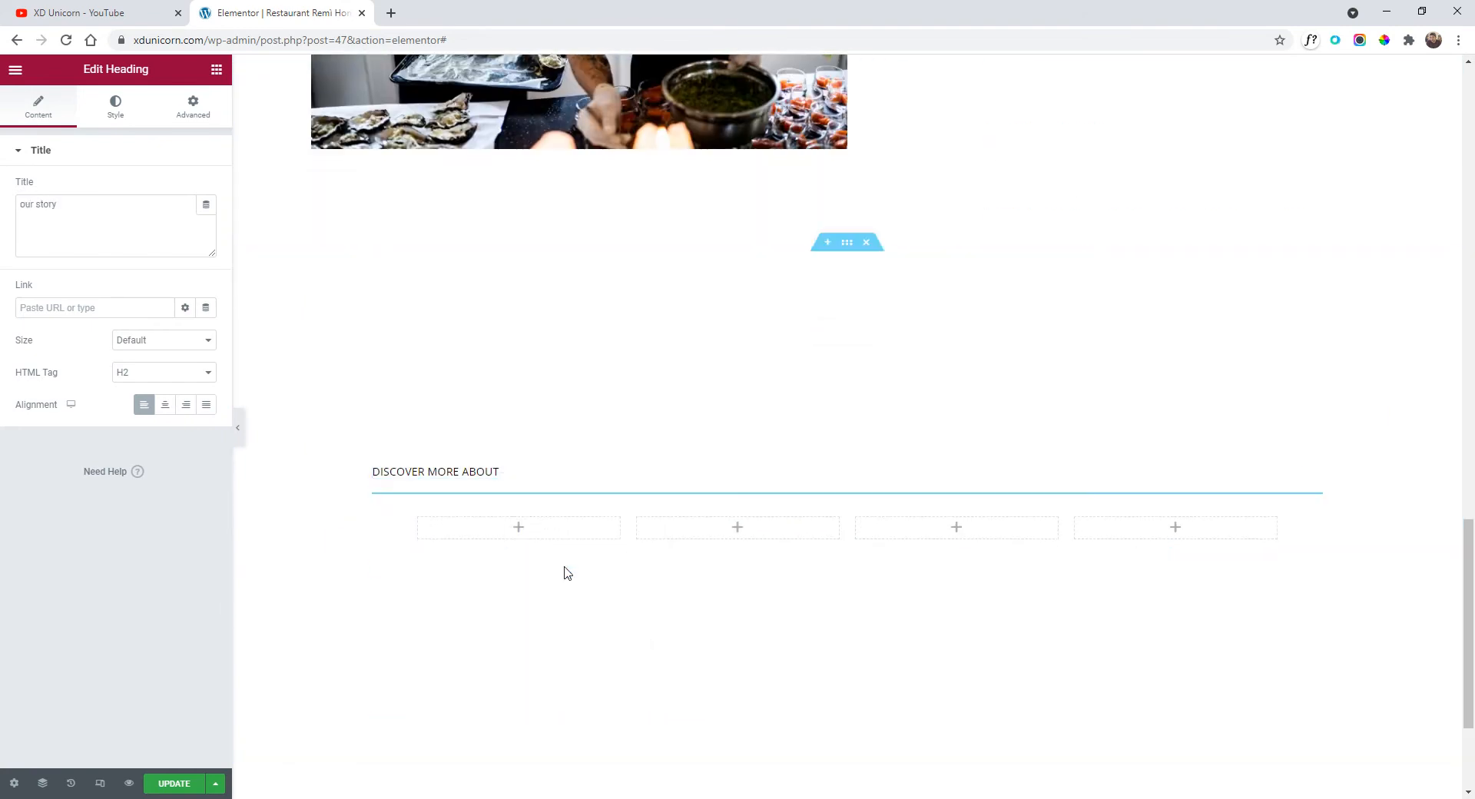
triple_click(628, 415)
key("ctrl+v")
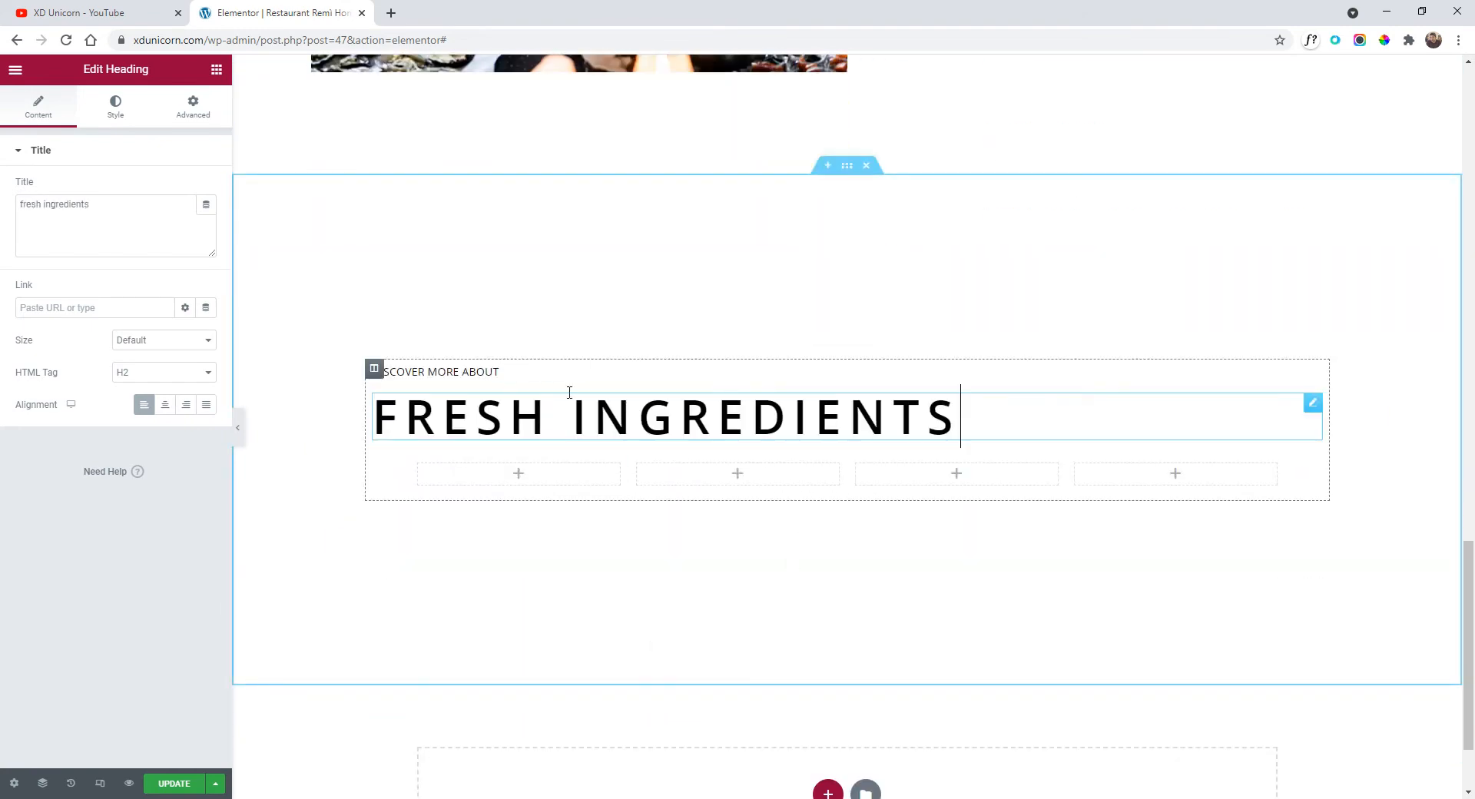
left_click(482, 371)
triple_click(482, 371)
type("w")
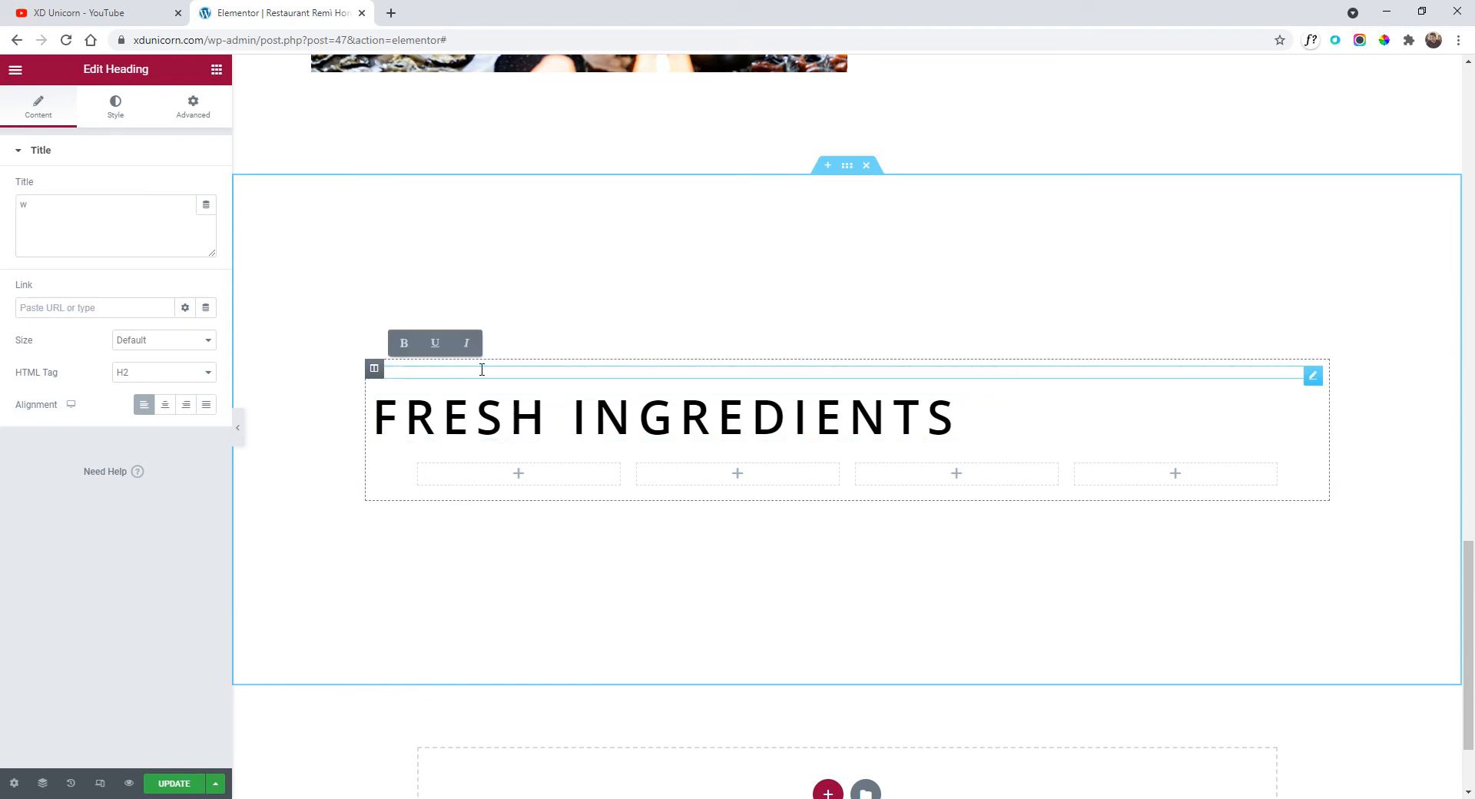
type("e serve only")
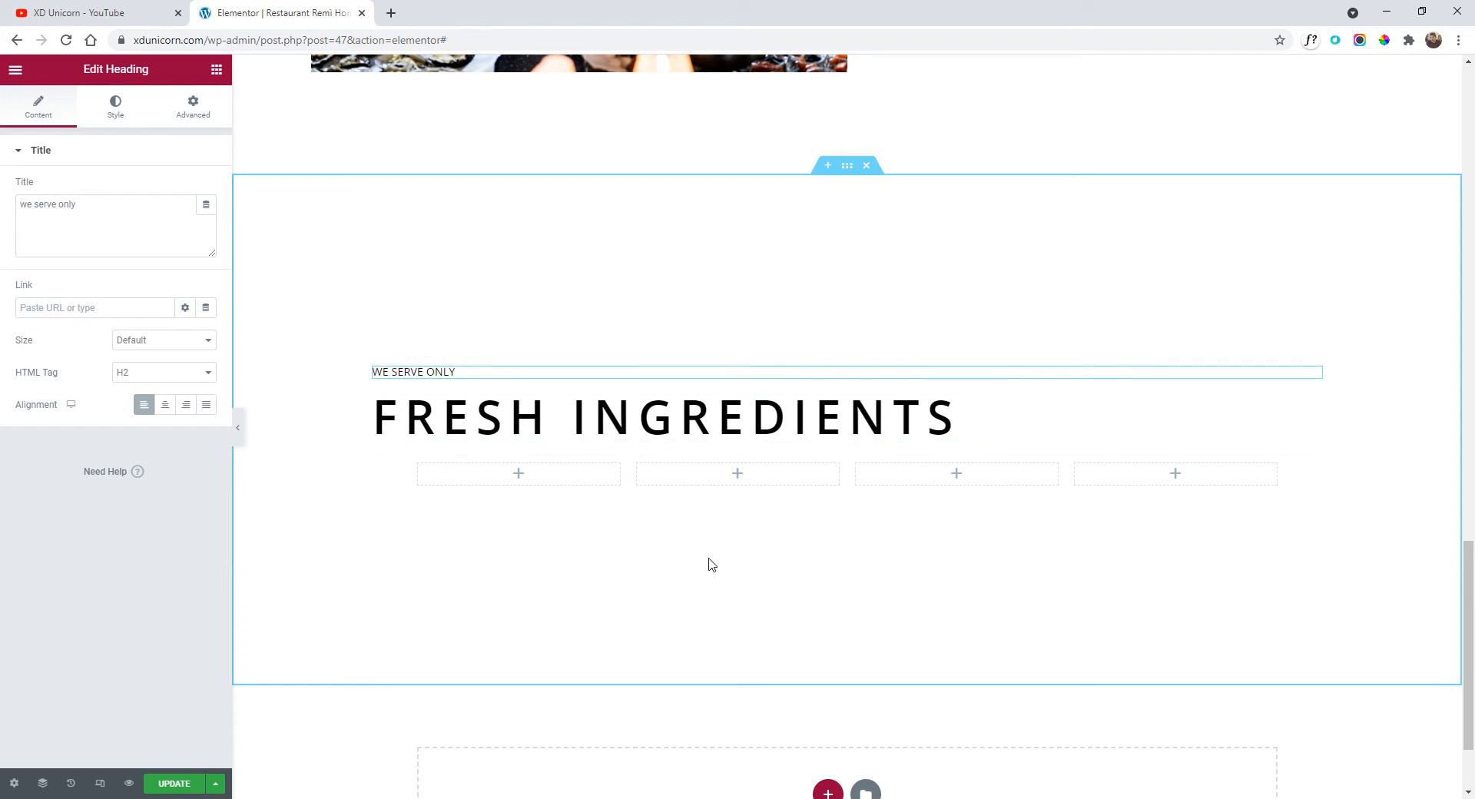
Center-align both the FRESH INGREDIENTS and WE SERVE ONLY headings.
left_click(527, 402)
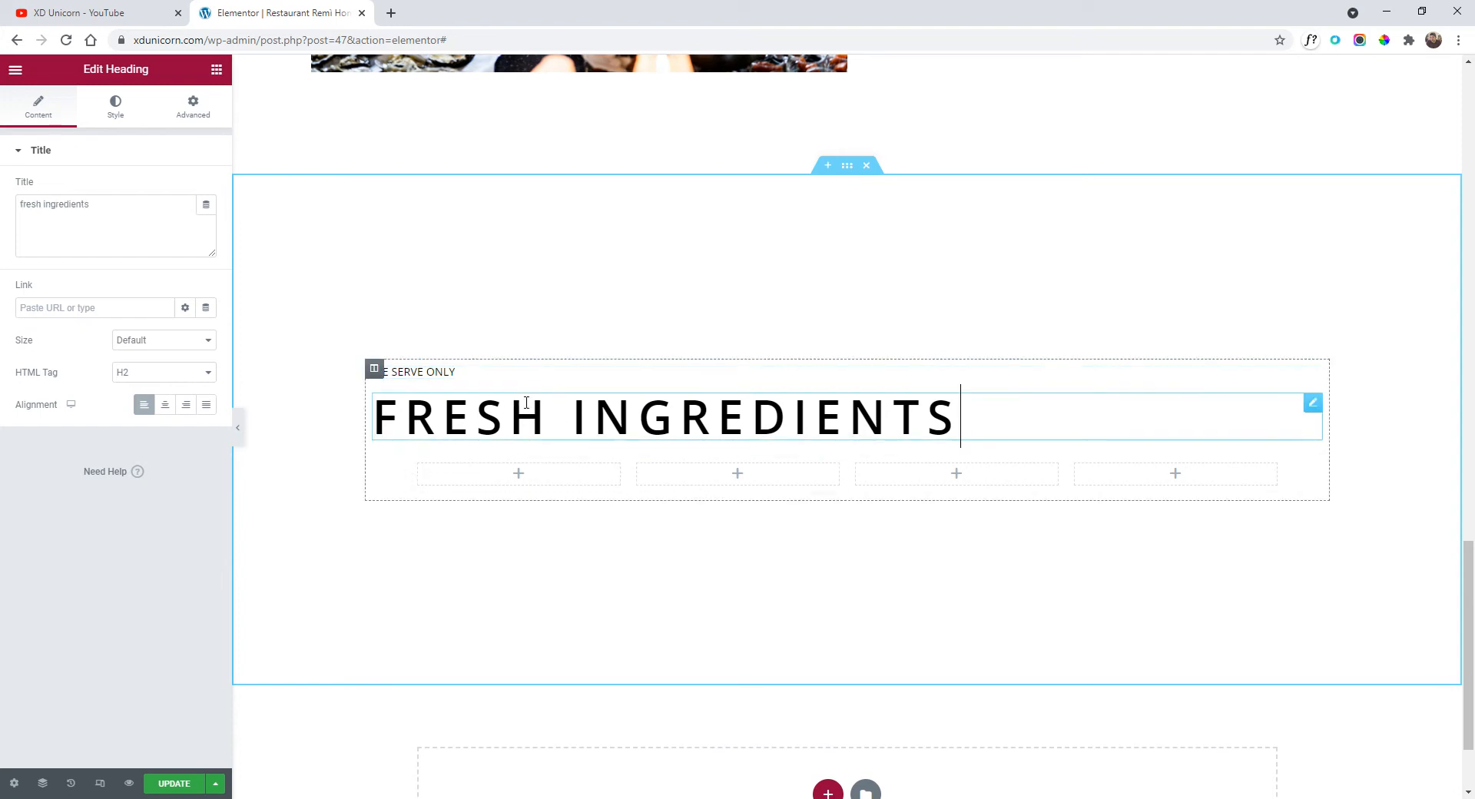
left_click(168, 405)
left_click(458, 374)
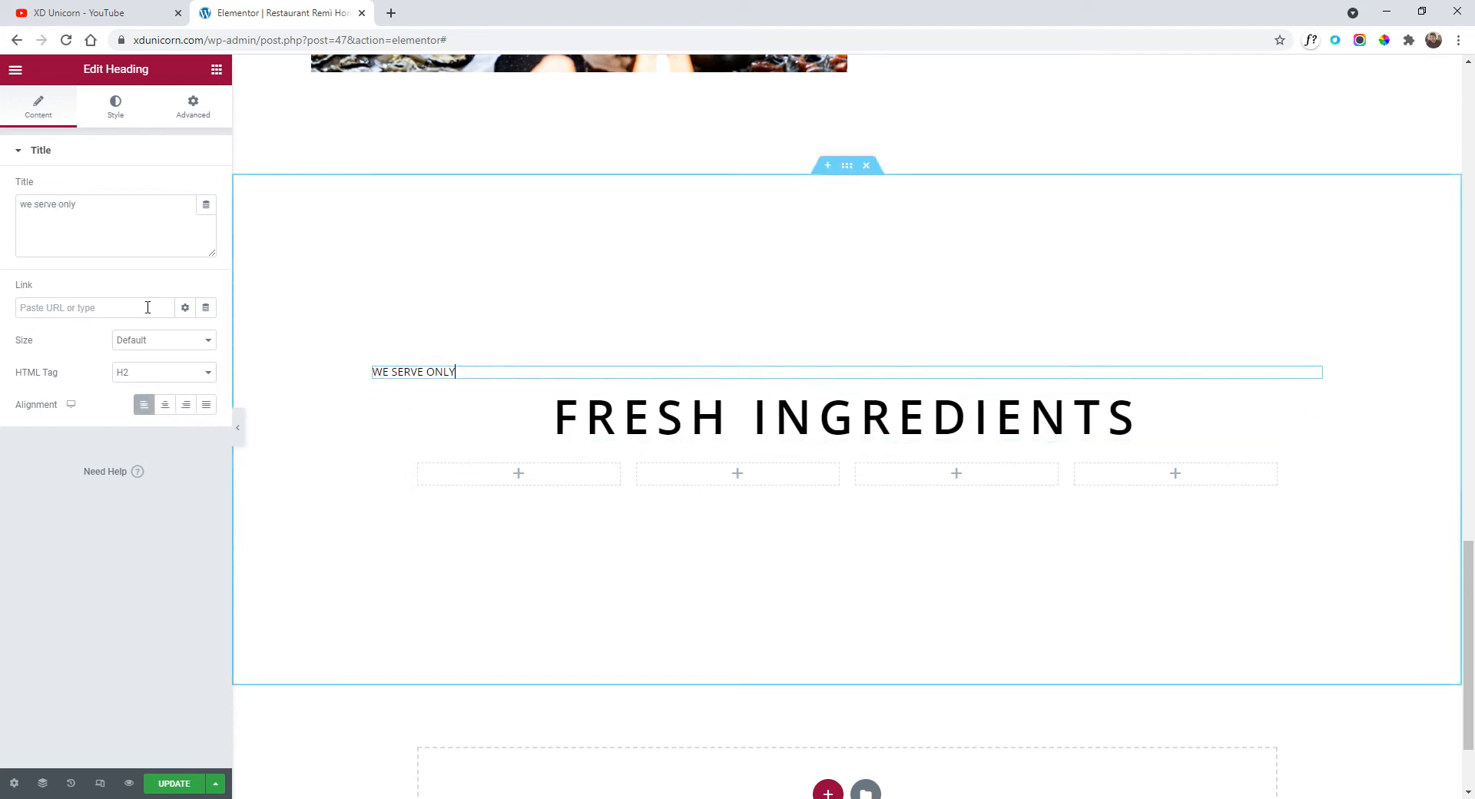
left_click(172, 407)
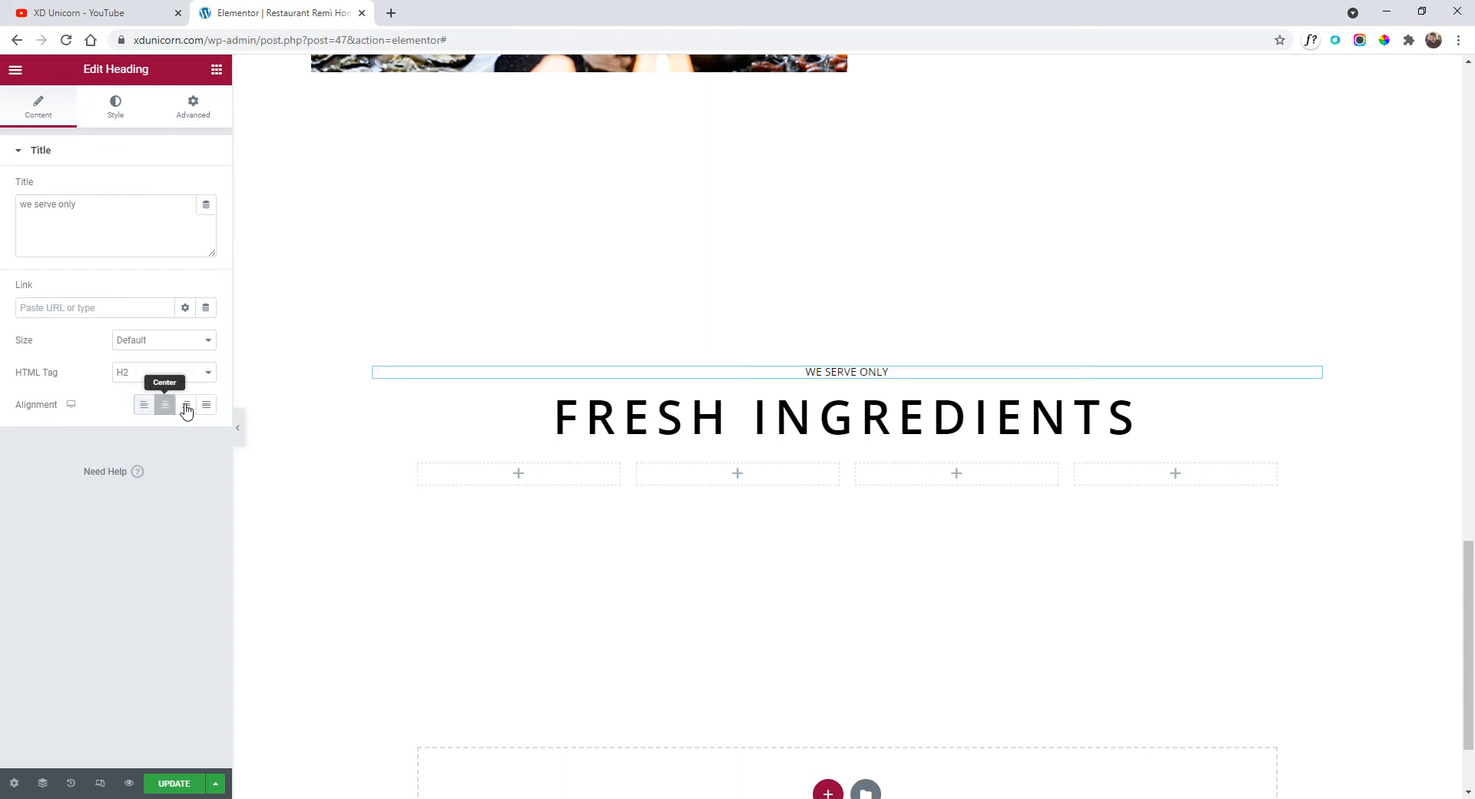
left_click(863, 427)
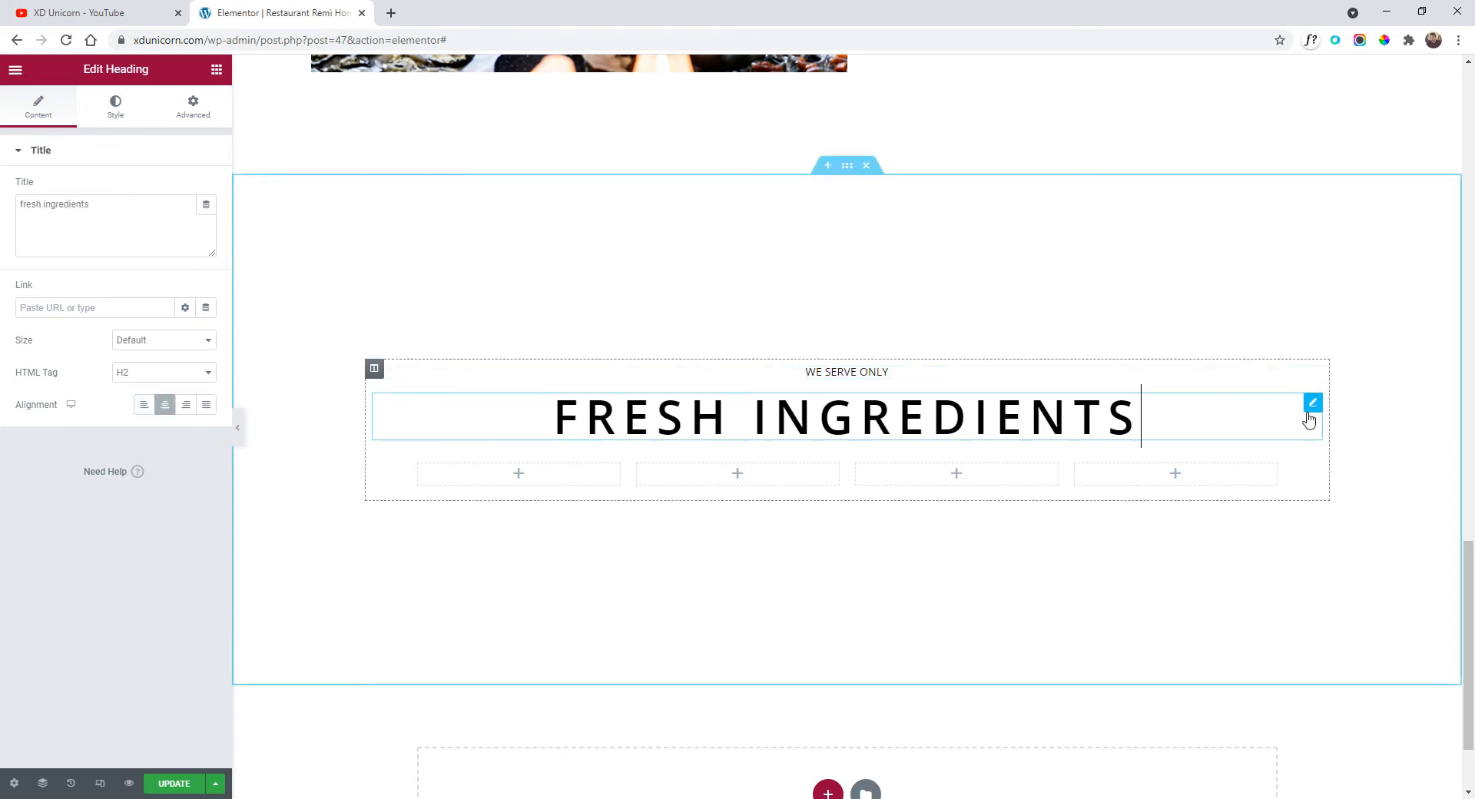
left_click(116, 108)
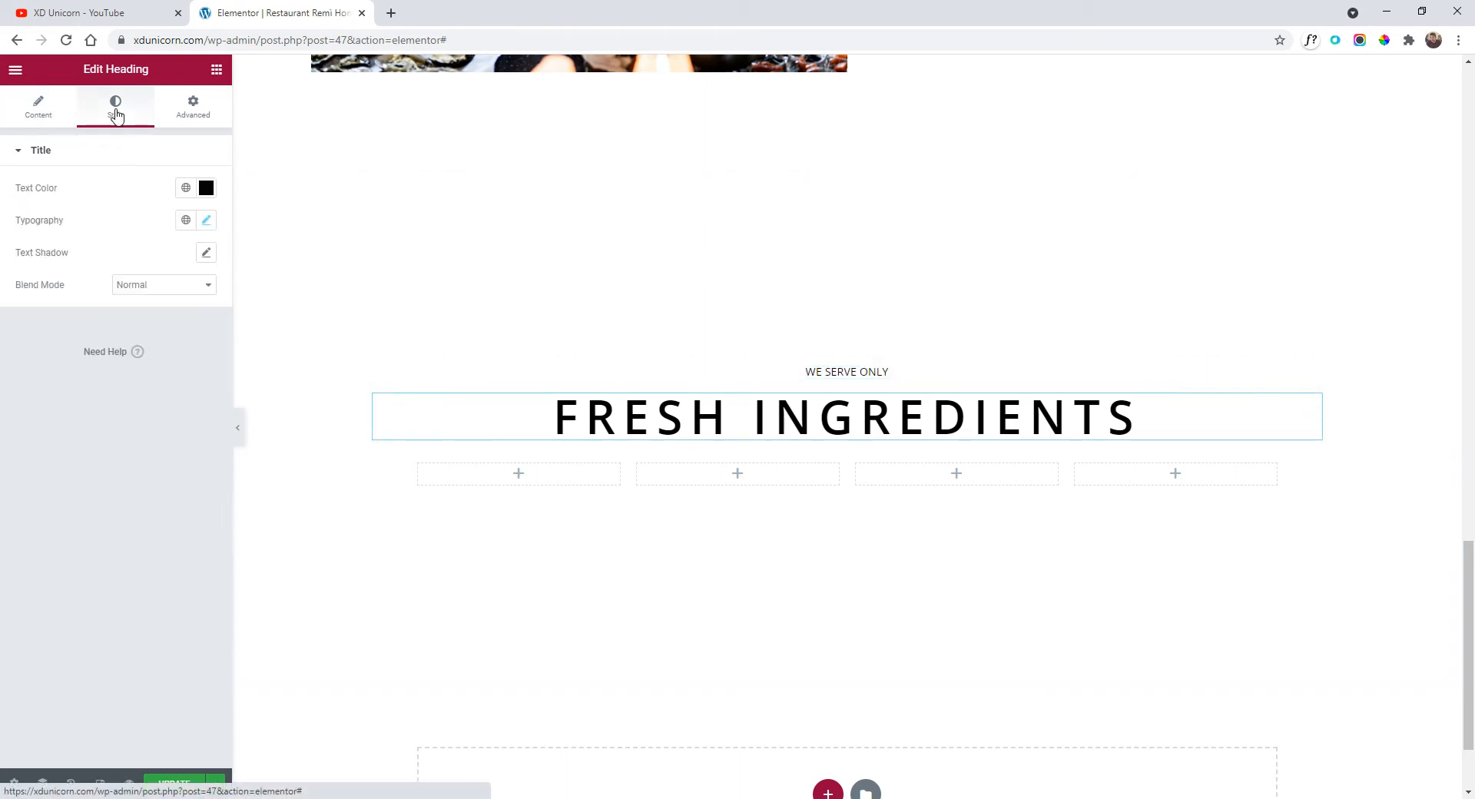
Set the FRESH INGREDIENTS heading size to 1.7 rem and the column's widget spacing to 10 px.
left_click(206, 222)
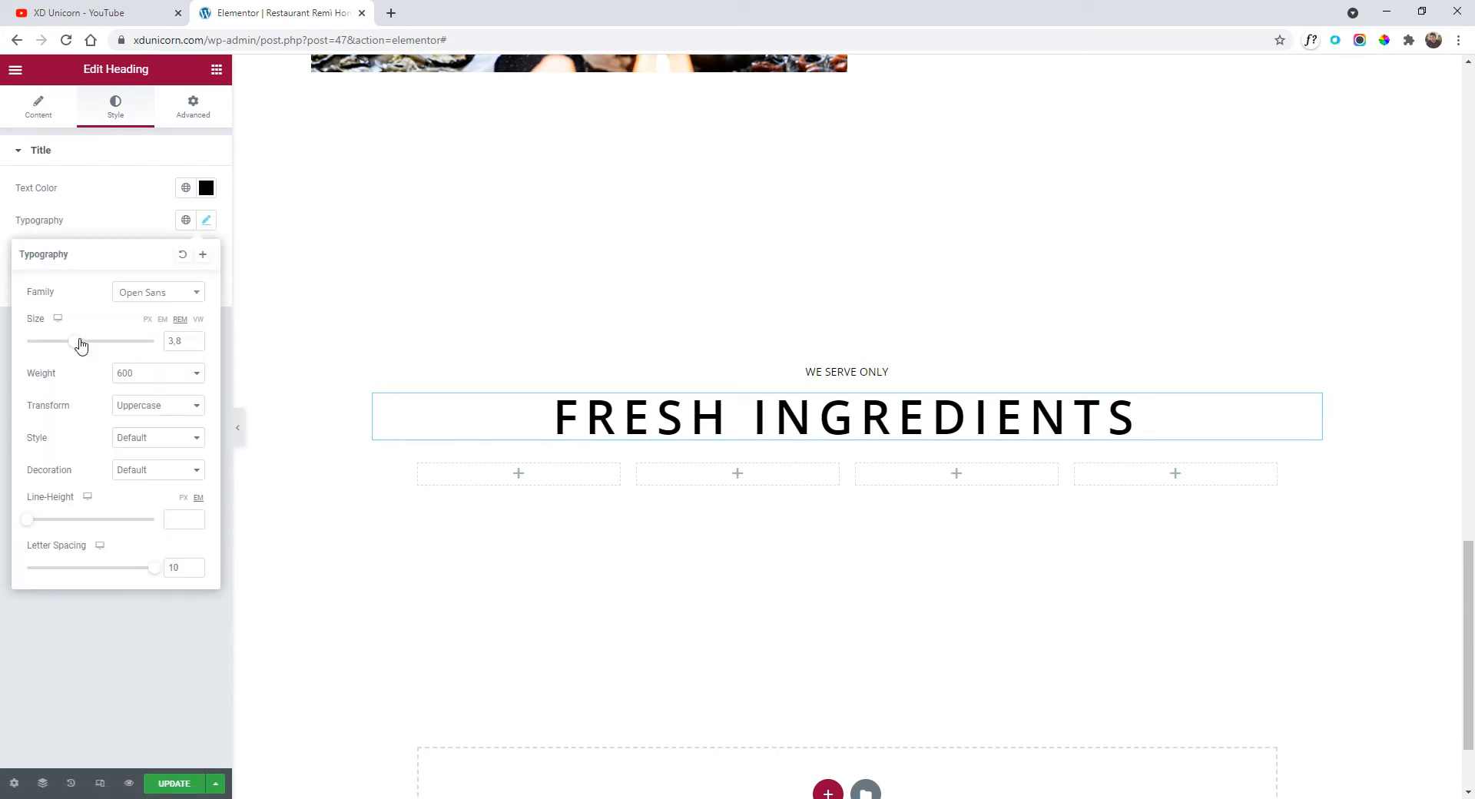
left_click_drag(81, 344, 49, 346)
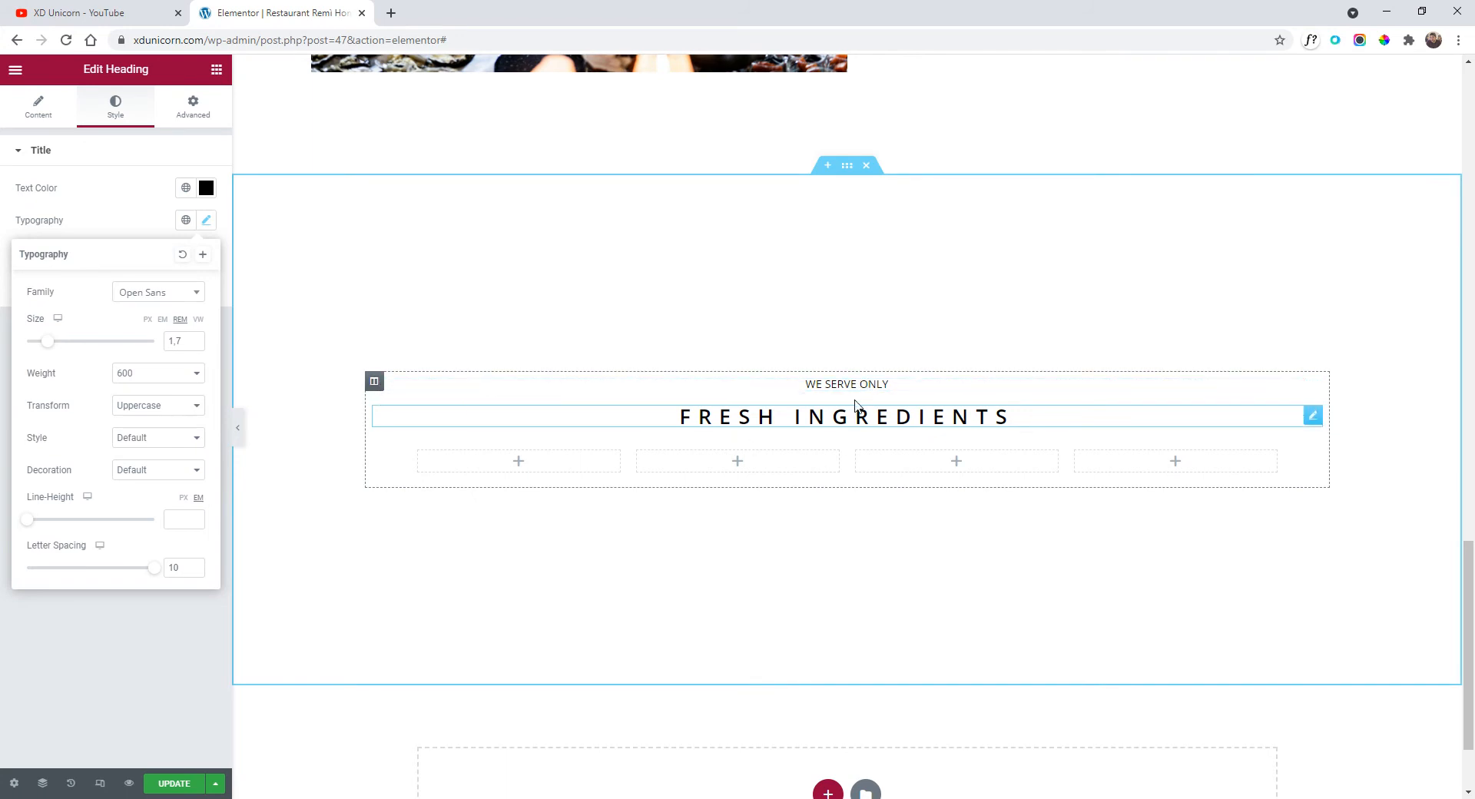
left_click(374, 382)
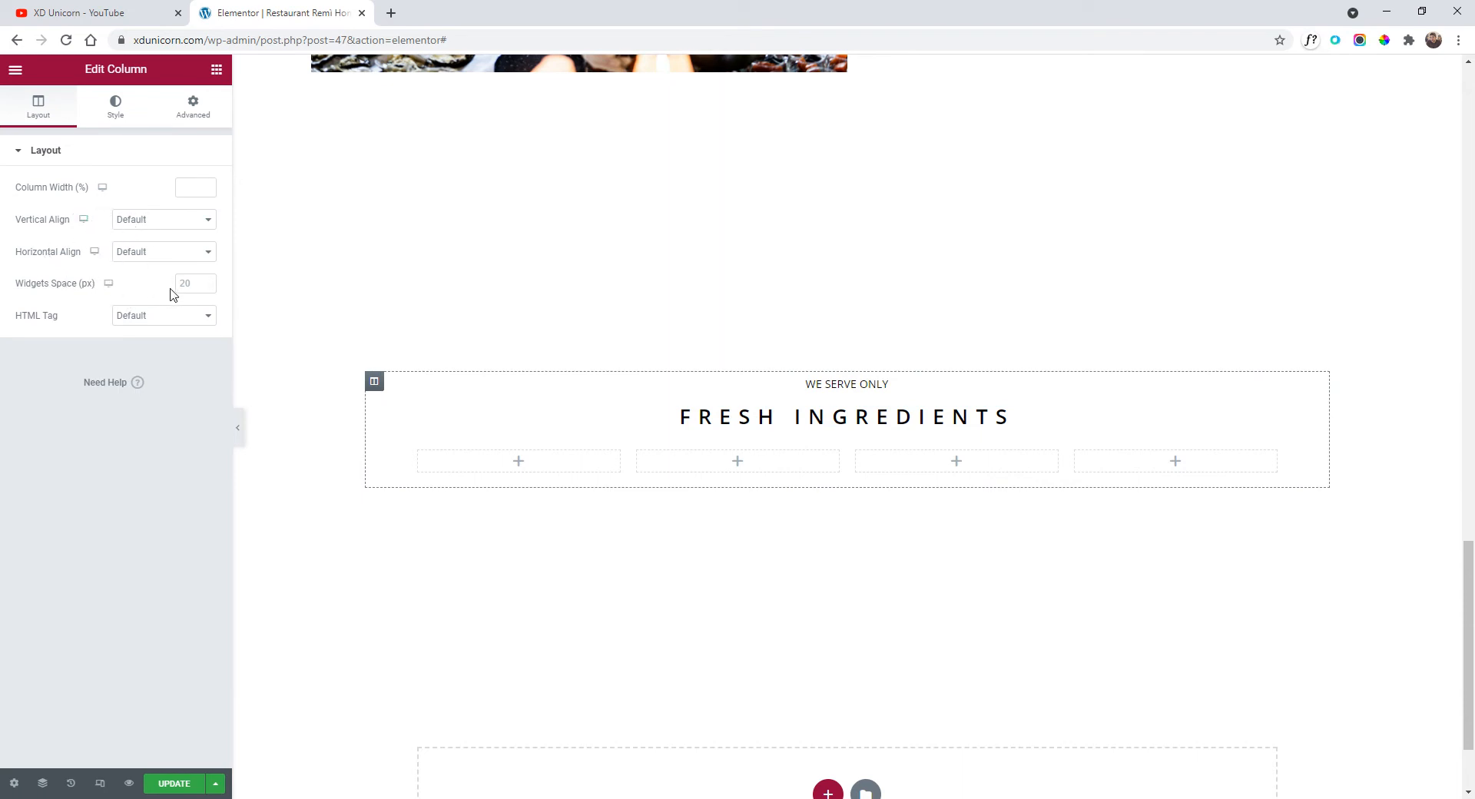
type("10")
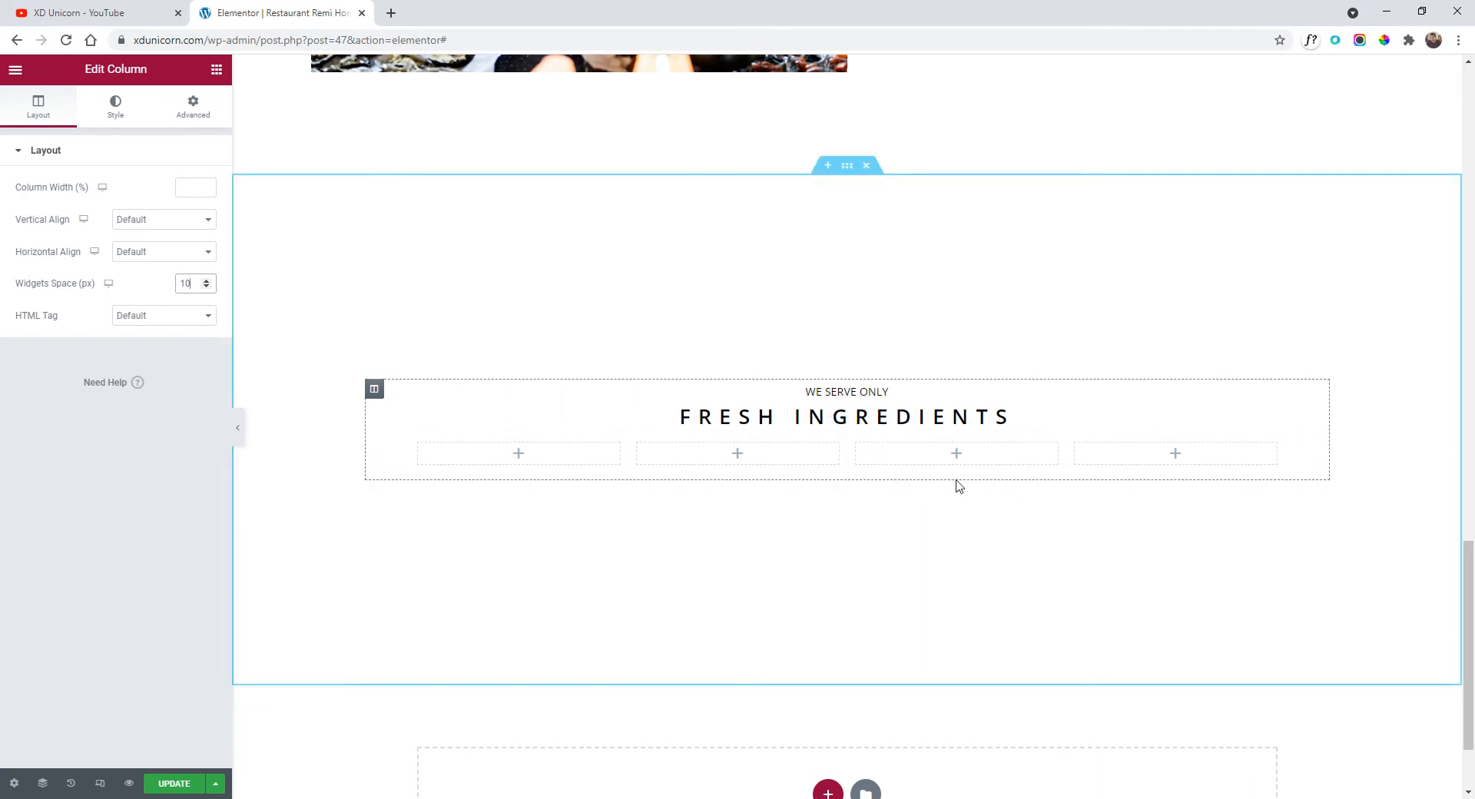
Drop an Image widget into the first of the four columns.
left_click(15, 75)
left_click(15, 75)
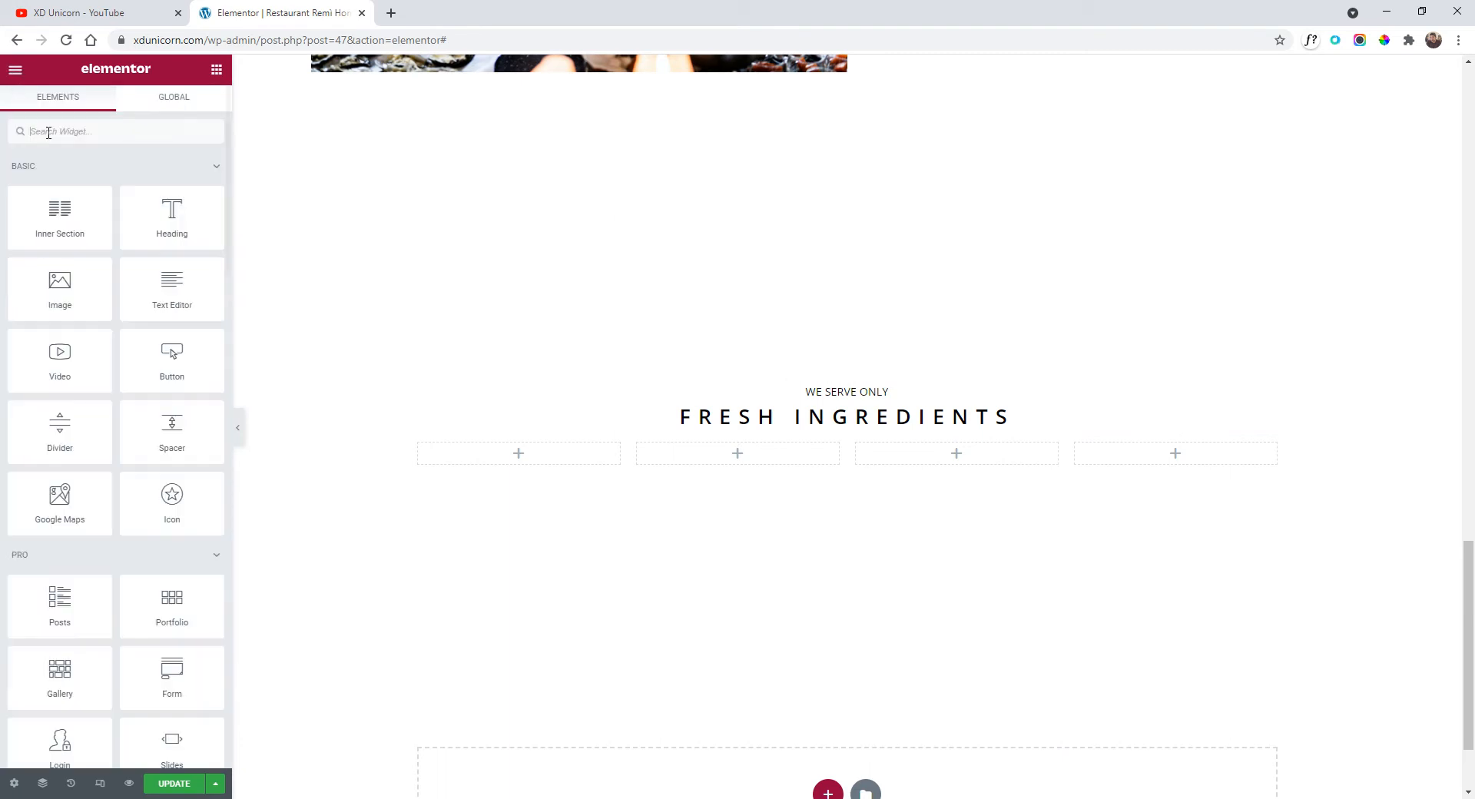
left_click_drag(74, 277, 504, 452)
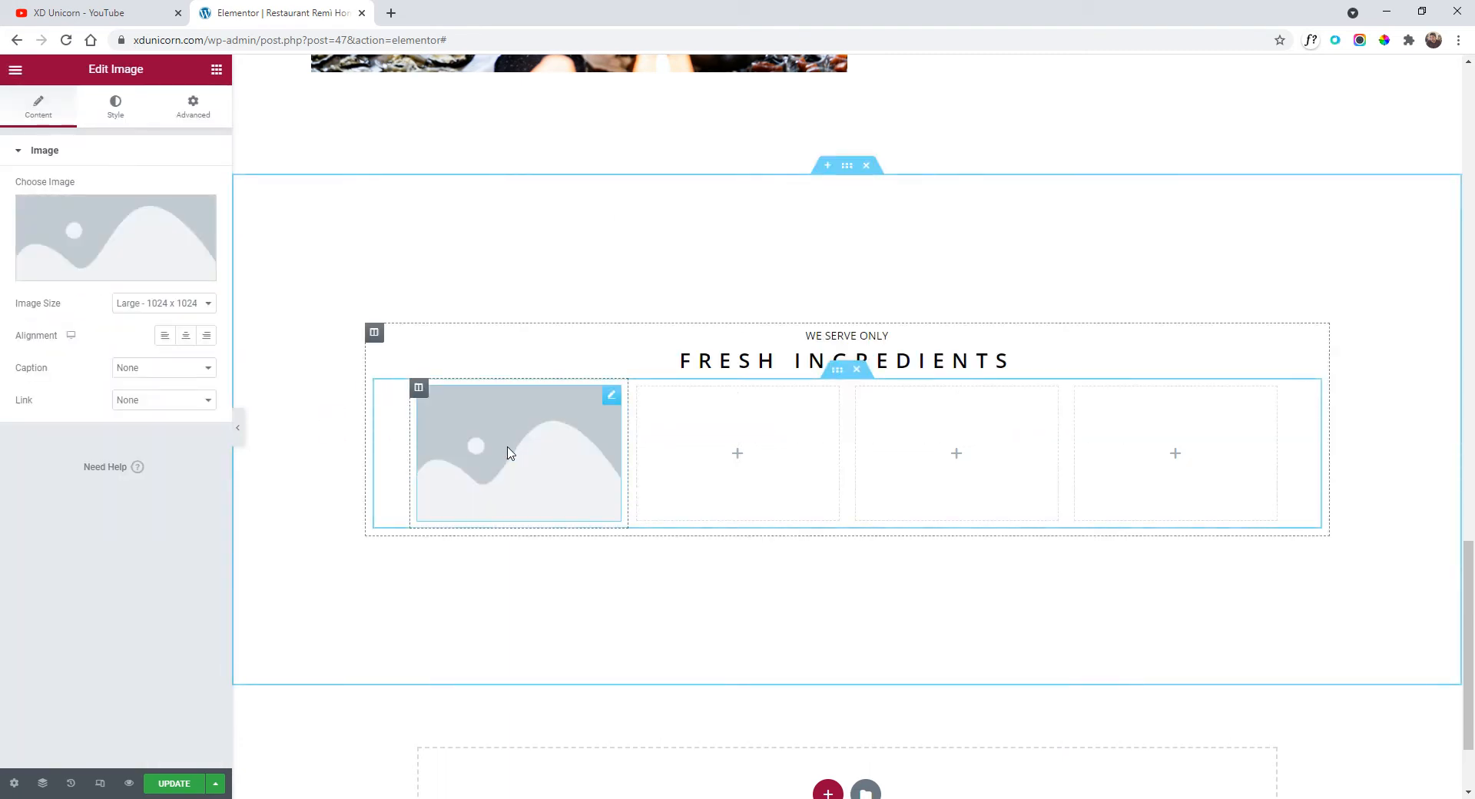
Add a Text Editor below the image and replace its text with a shorter lorem ipsum line.
left_click(17, 77)
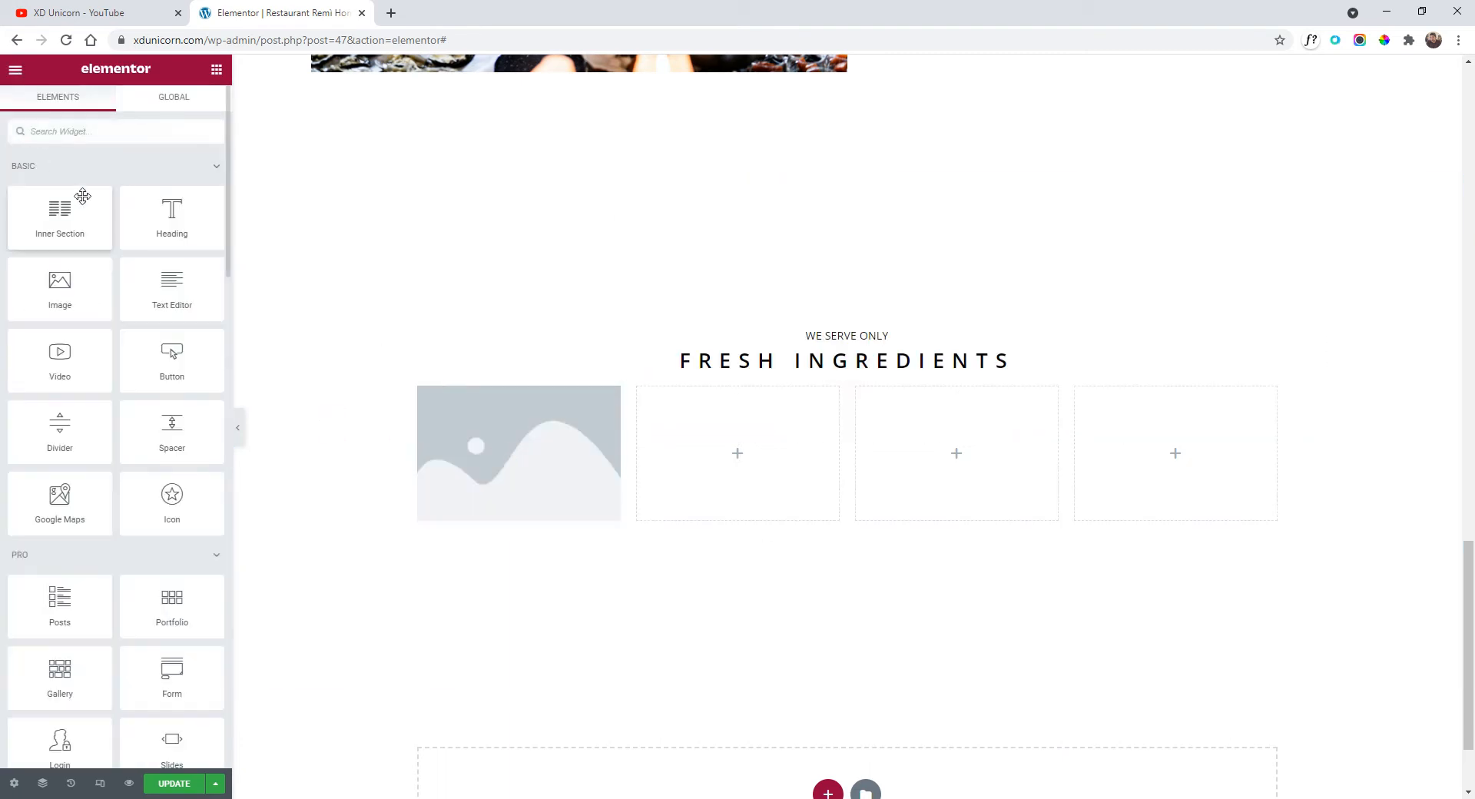
left_click_drag(165, 280, 568, 498)
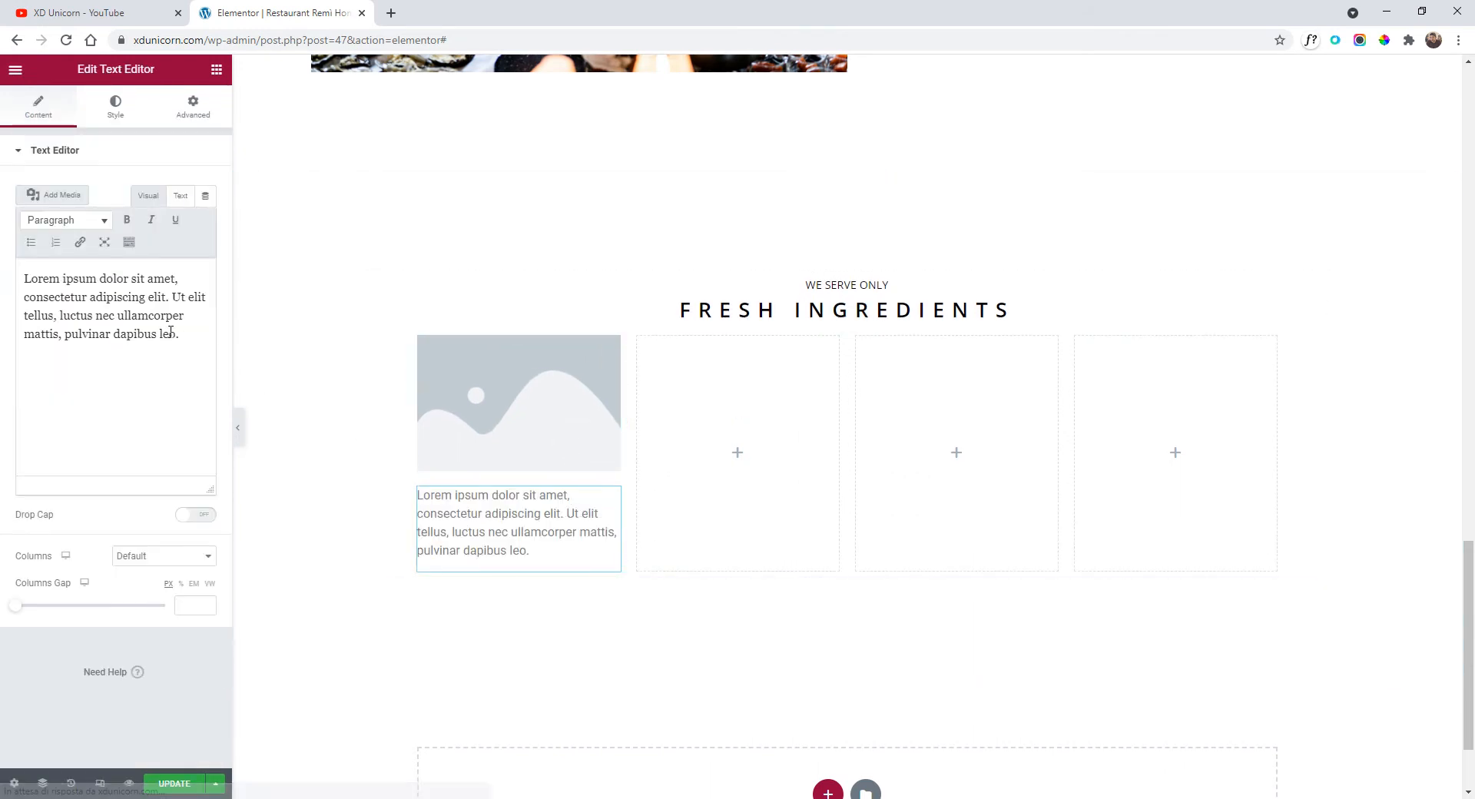
left_click(180, 195)
key("ctrl+a")
type("Lorem ipsum dolor sit amet, consectetur adipiscing eli")
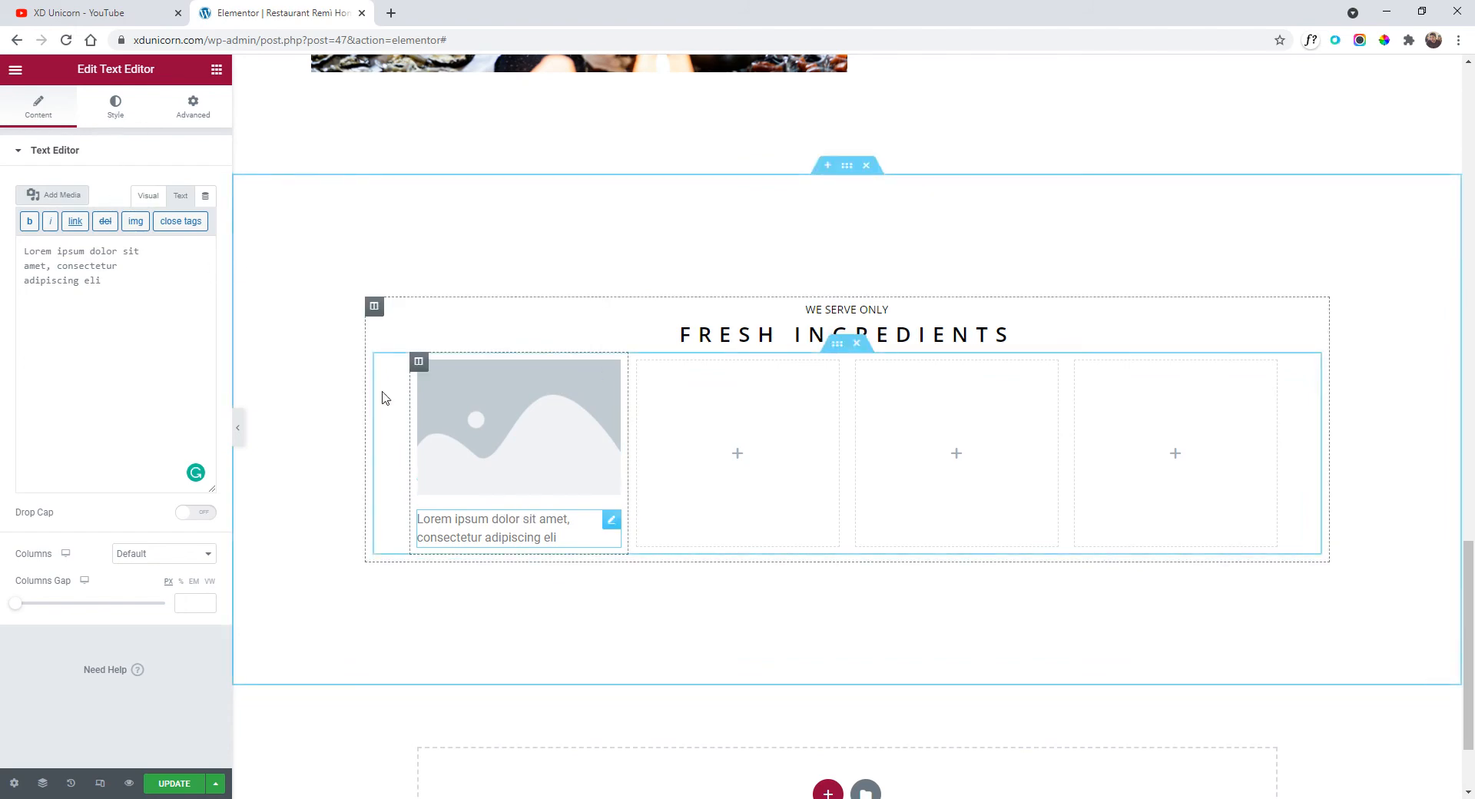
left_click(119, 113)
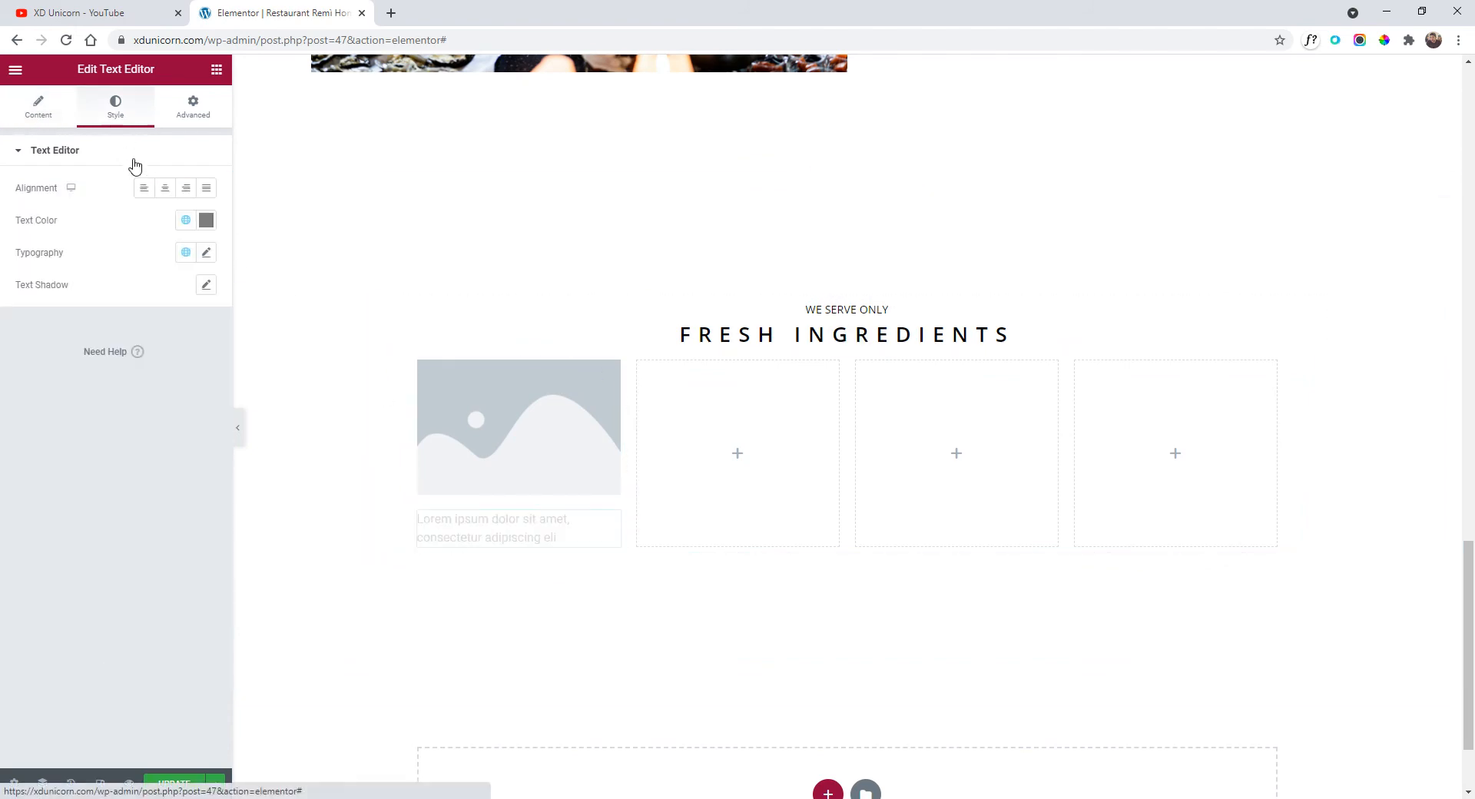
Paste the Our Story paragraph's style onto the lorem description and centre it.
left_click(165, 189)
scroll(504, 487, "up", 7)
scroll(962, 576, "up", 1)
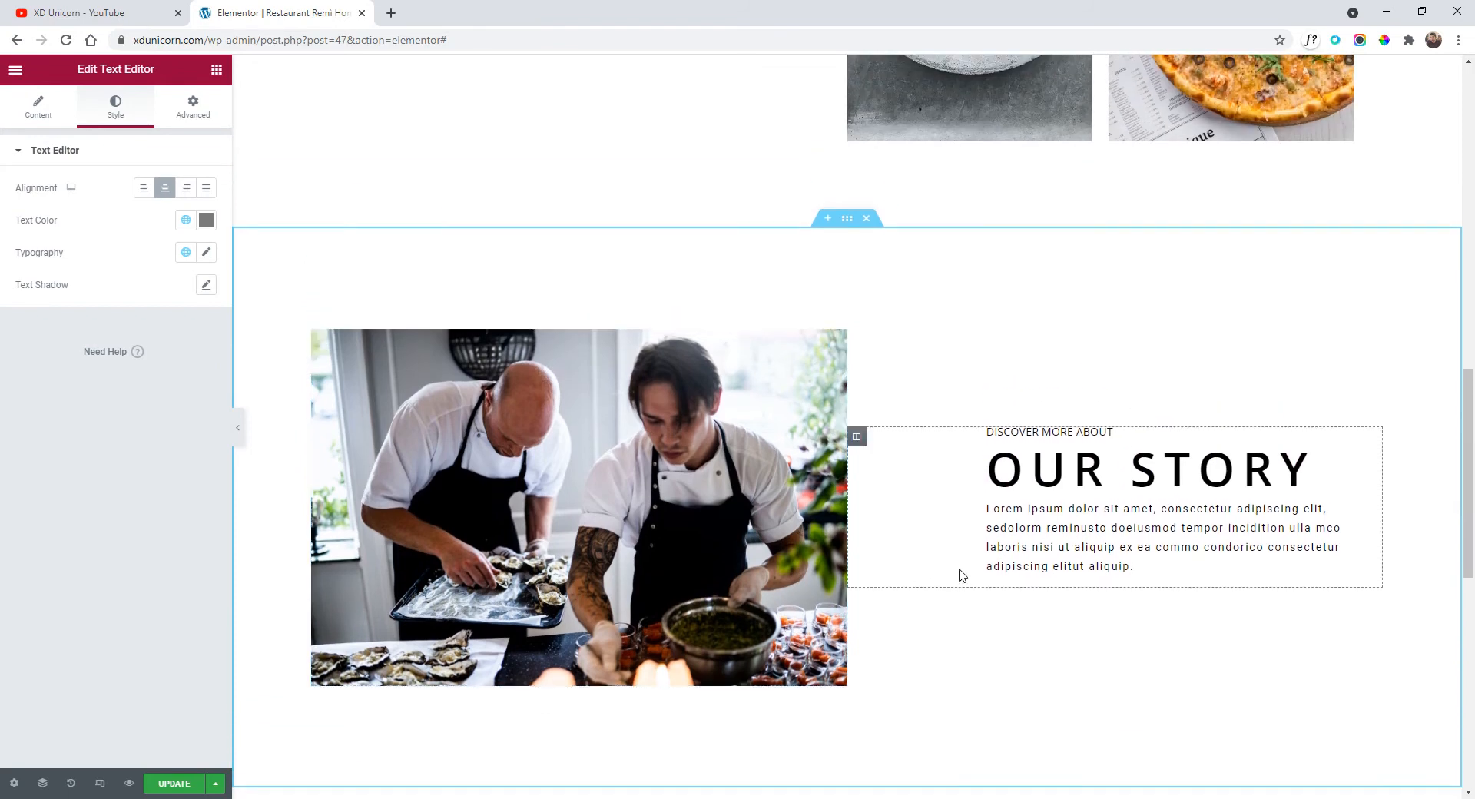
scroll(999, 499, "down", 2)
right_click(1039, 376)
left_click(1080, 436)
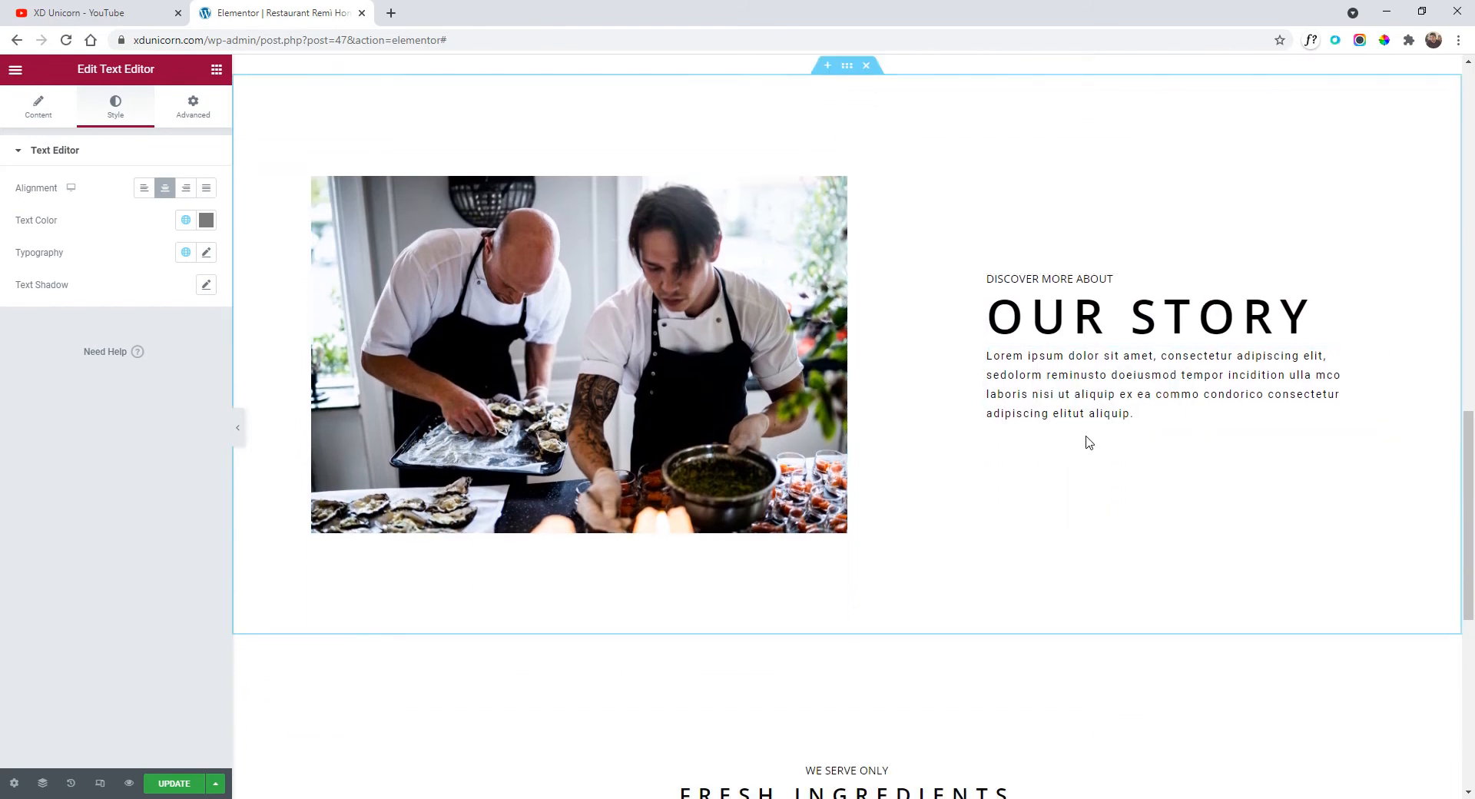
scroll(768, 415, "down", 8)
right_click(513, 402)
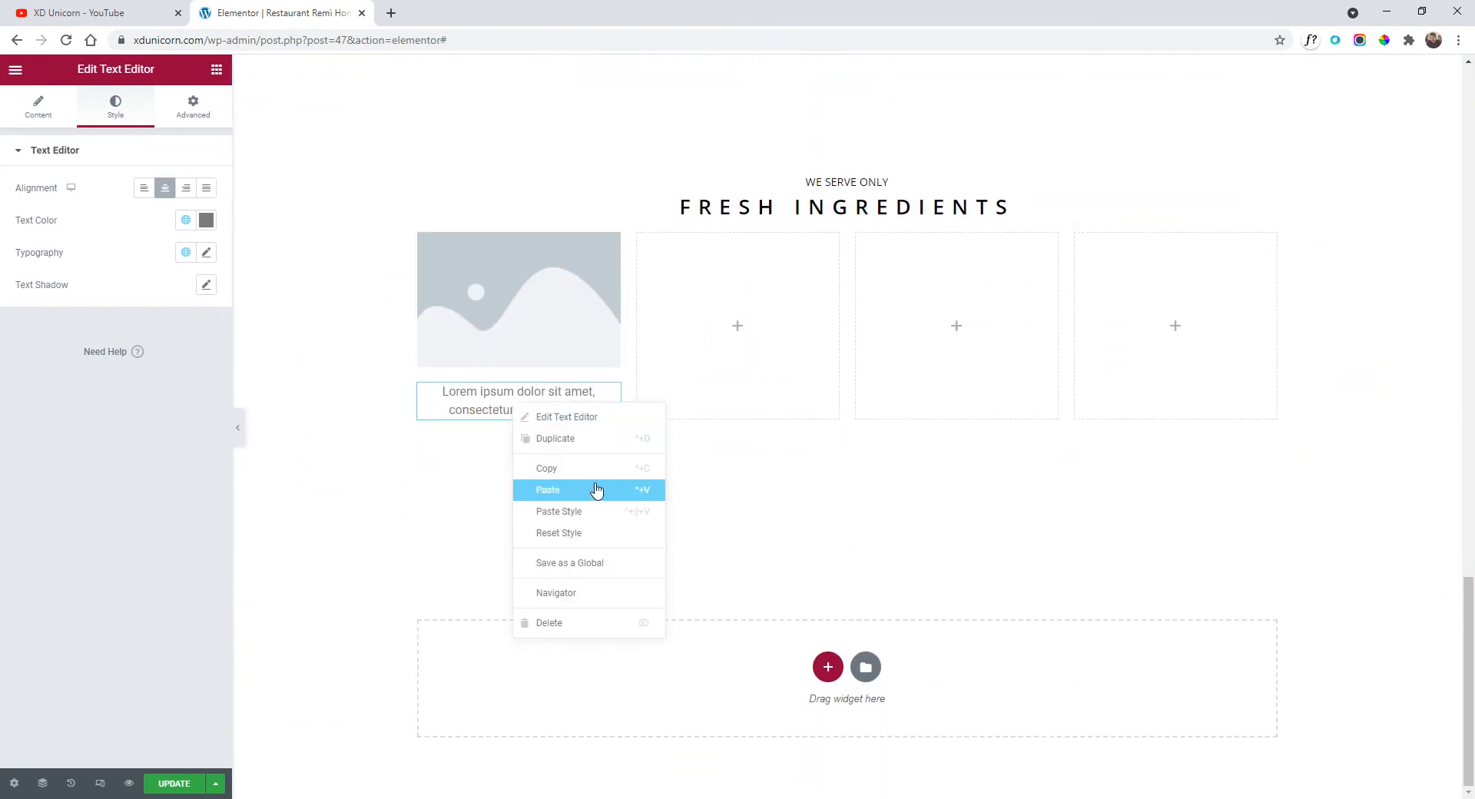
left_click(607, 513)
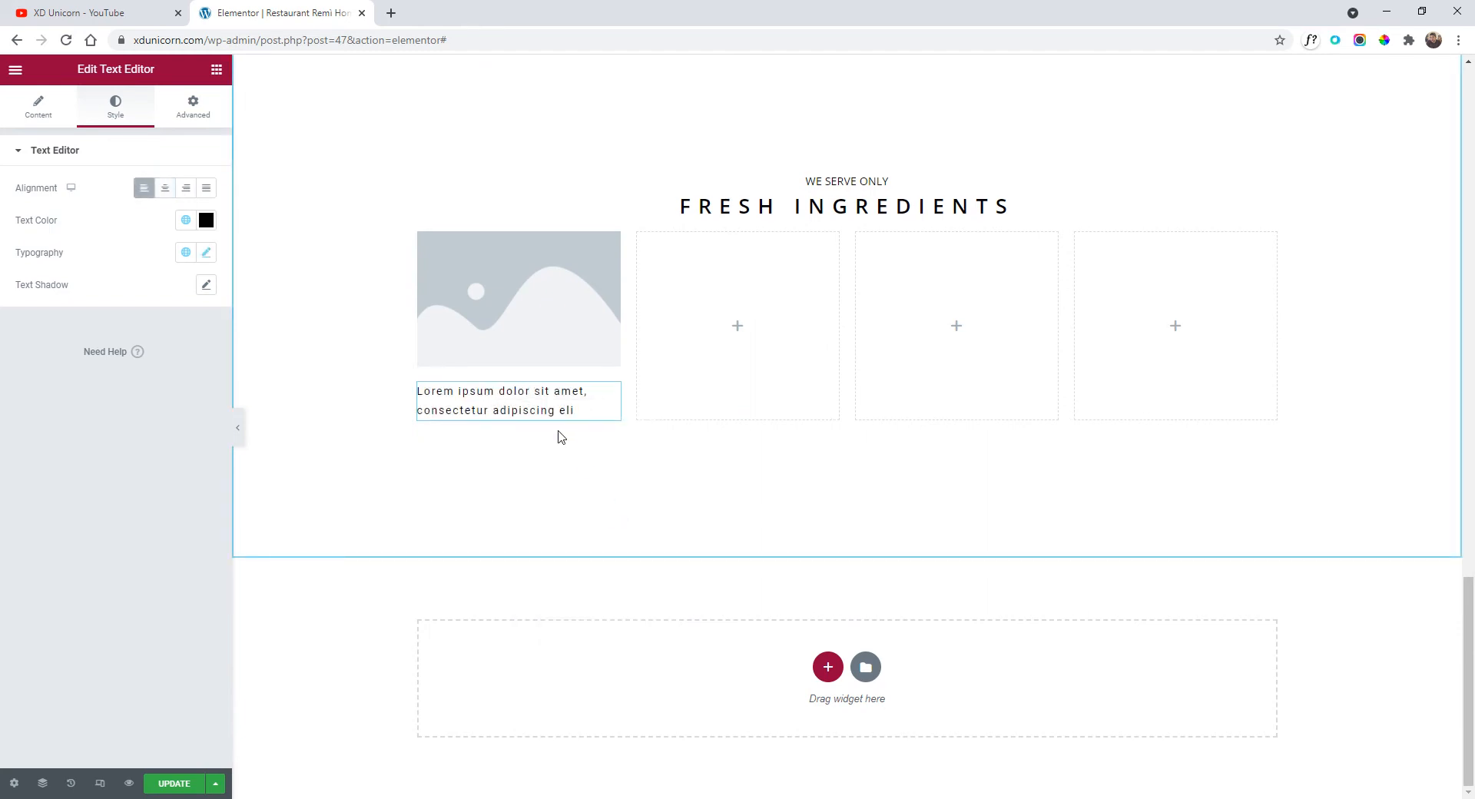
left_click(172, 191)
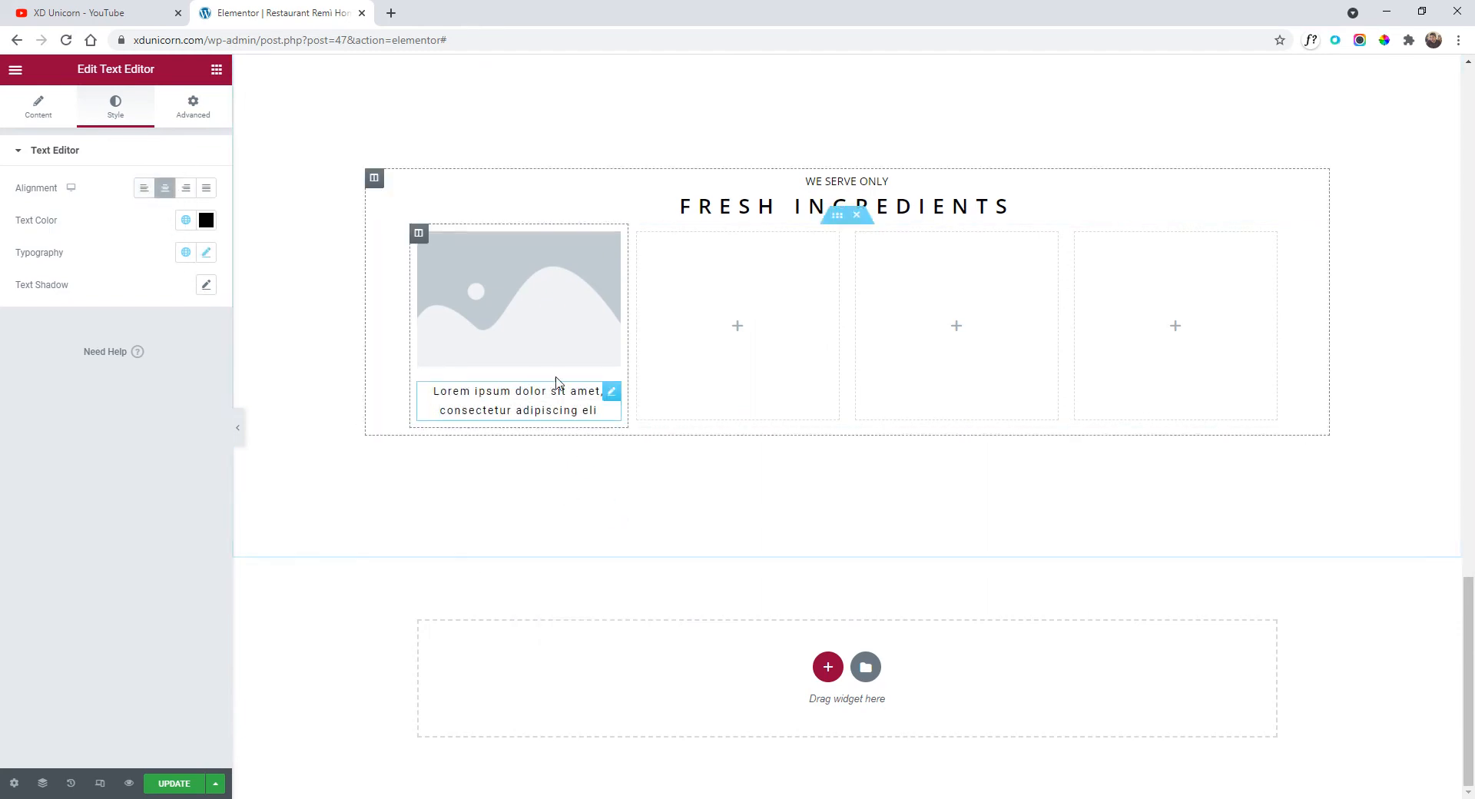
left_click(542, 300)
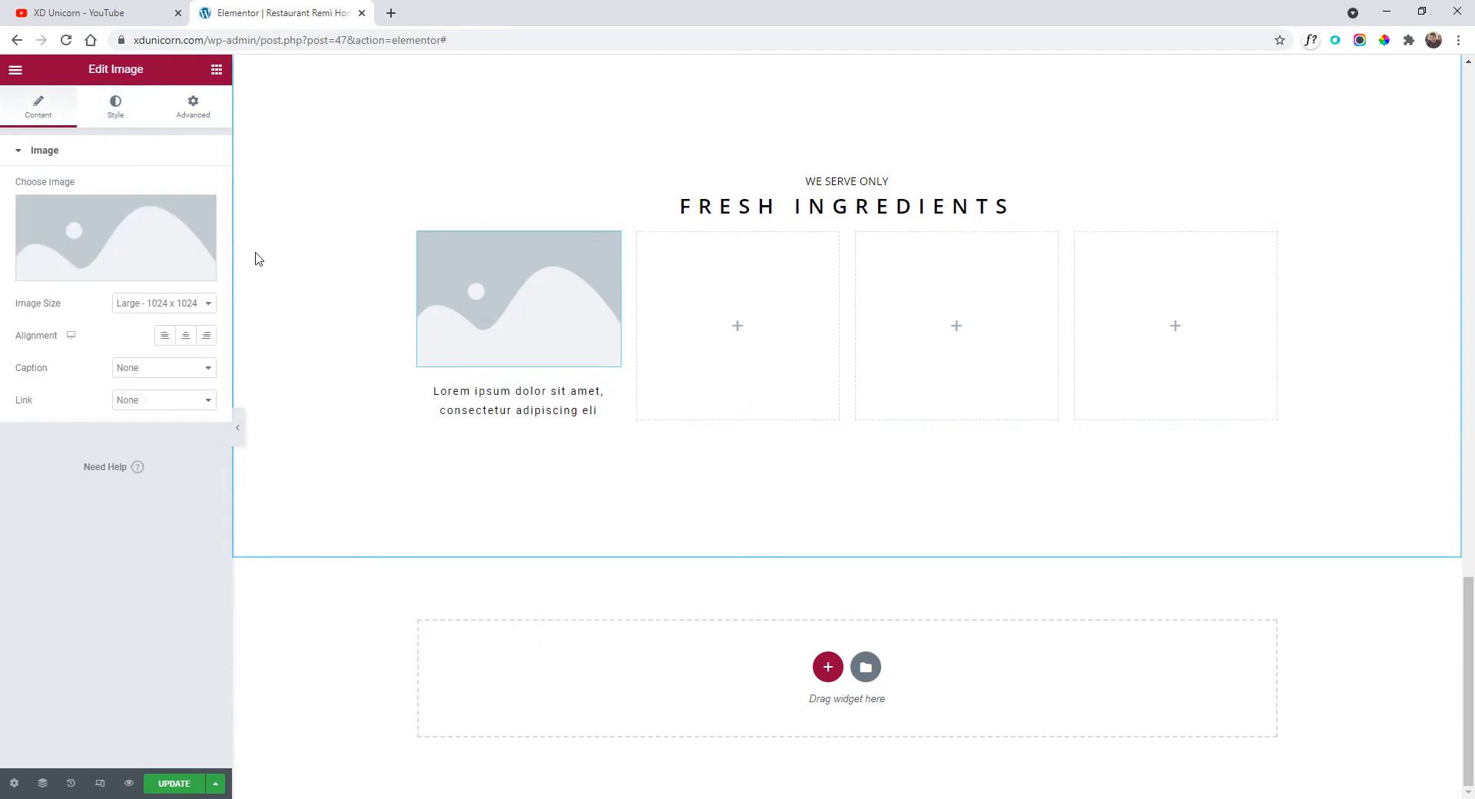
Upload the onion and garlic photo and insert it into the first column's image.
left_click(127, 235)
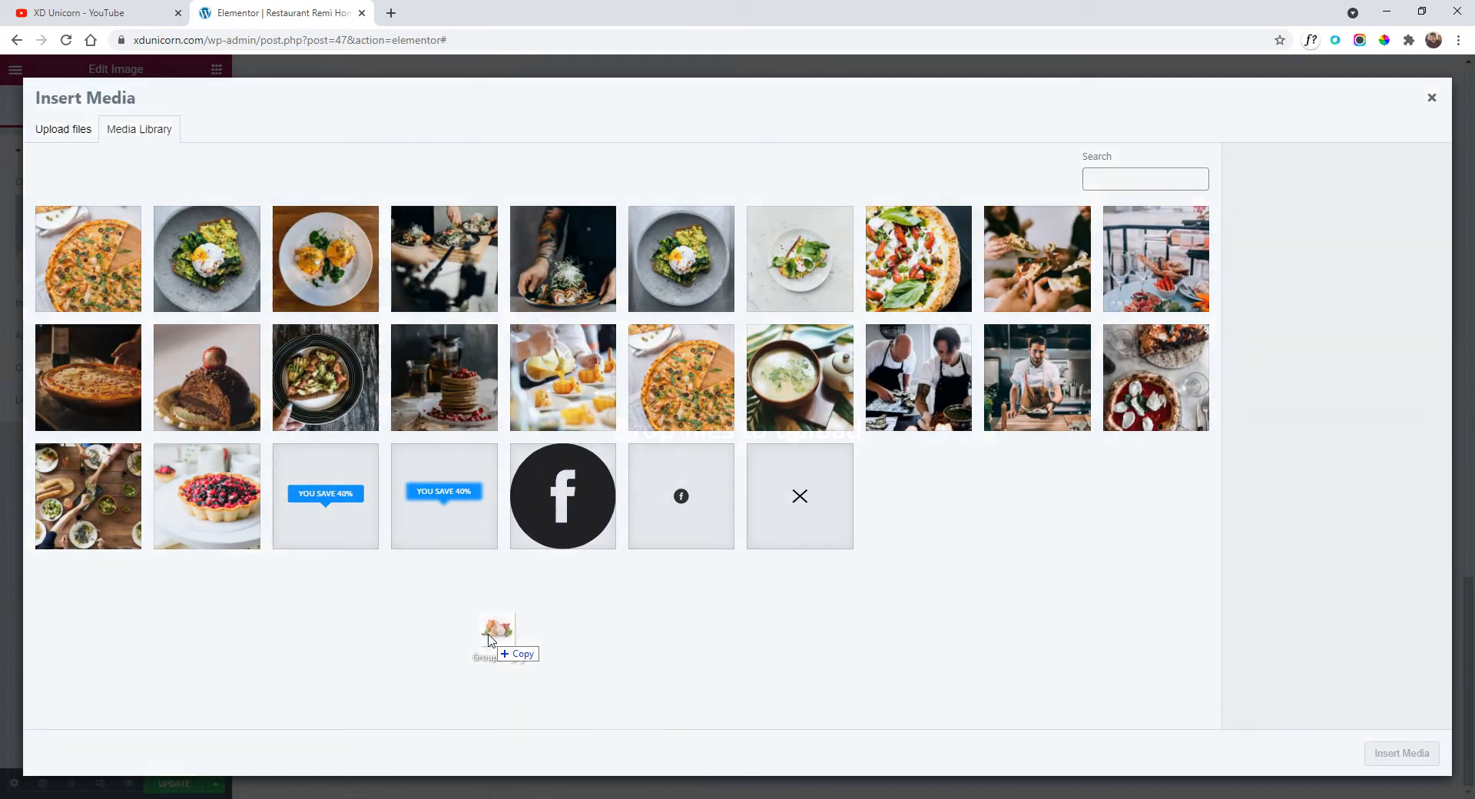
left_click_drag(493, 630, 488, 617)
left_click(1414, 753)
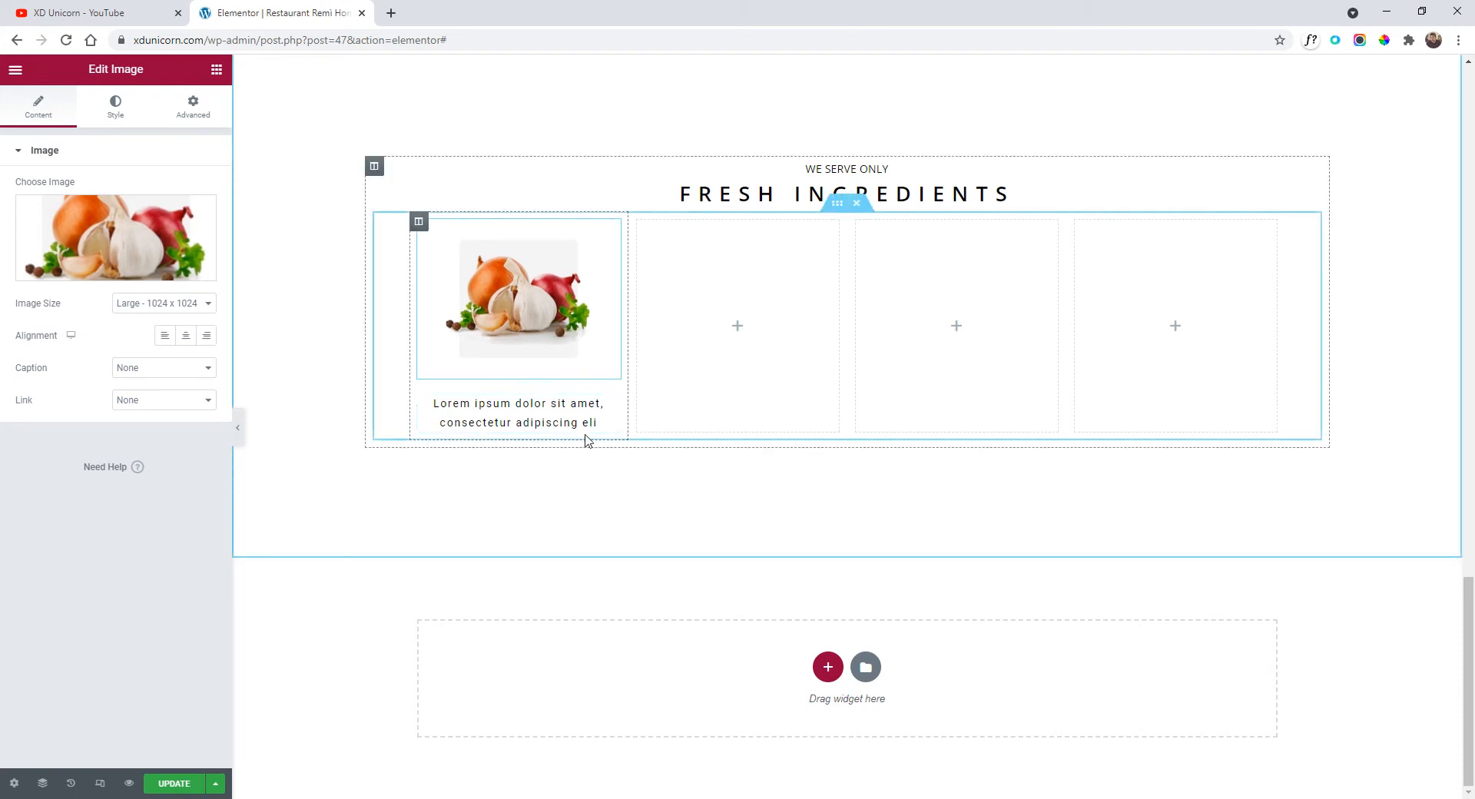
left_click(653, 370)
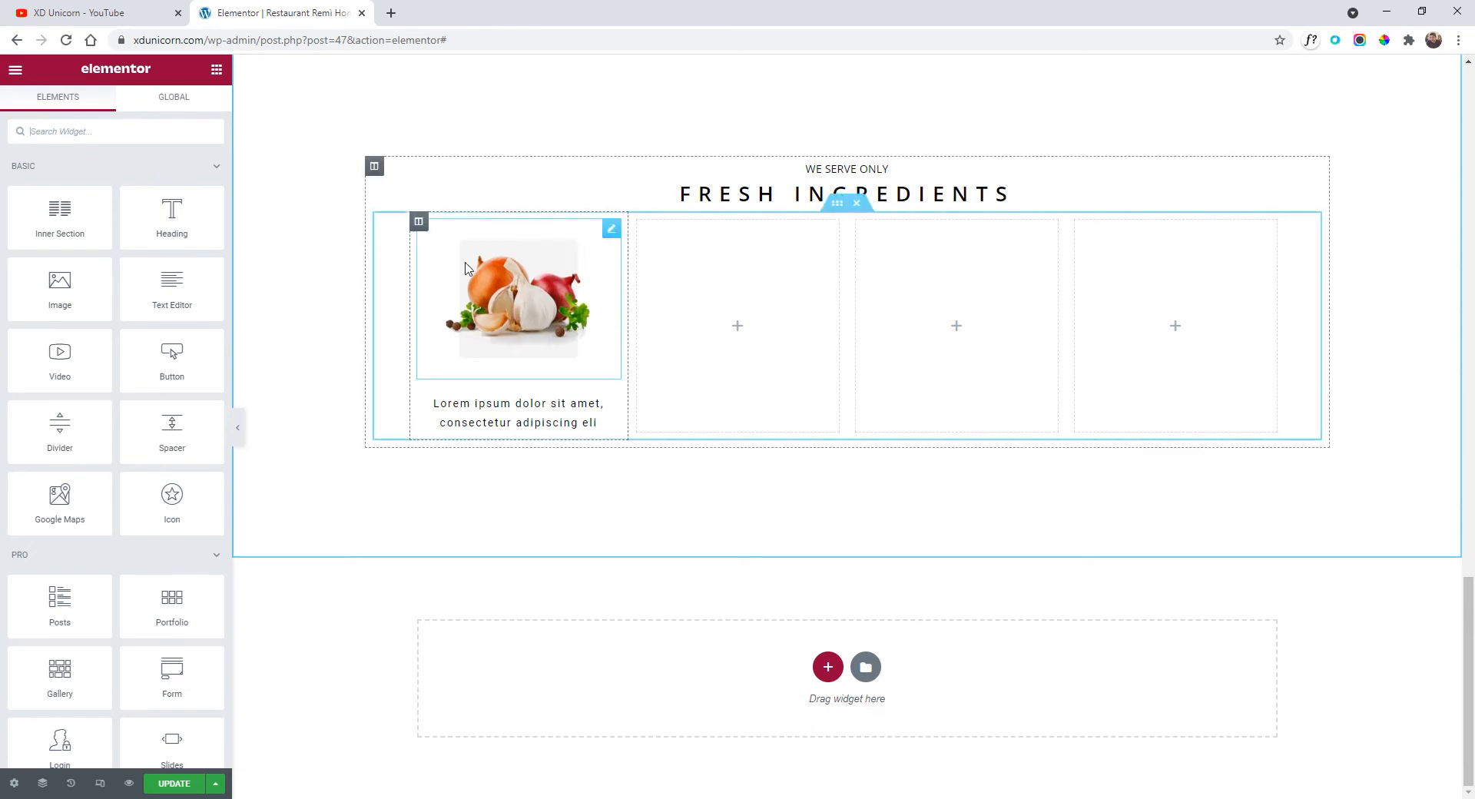
Narrow the onion and garlic image to about 58% width.
left_click(528, 292)
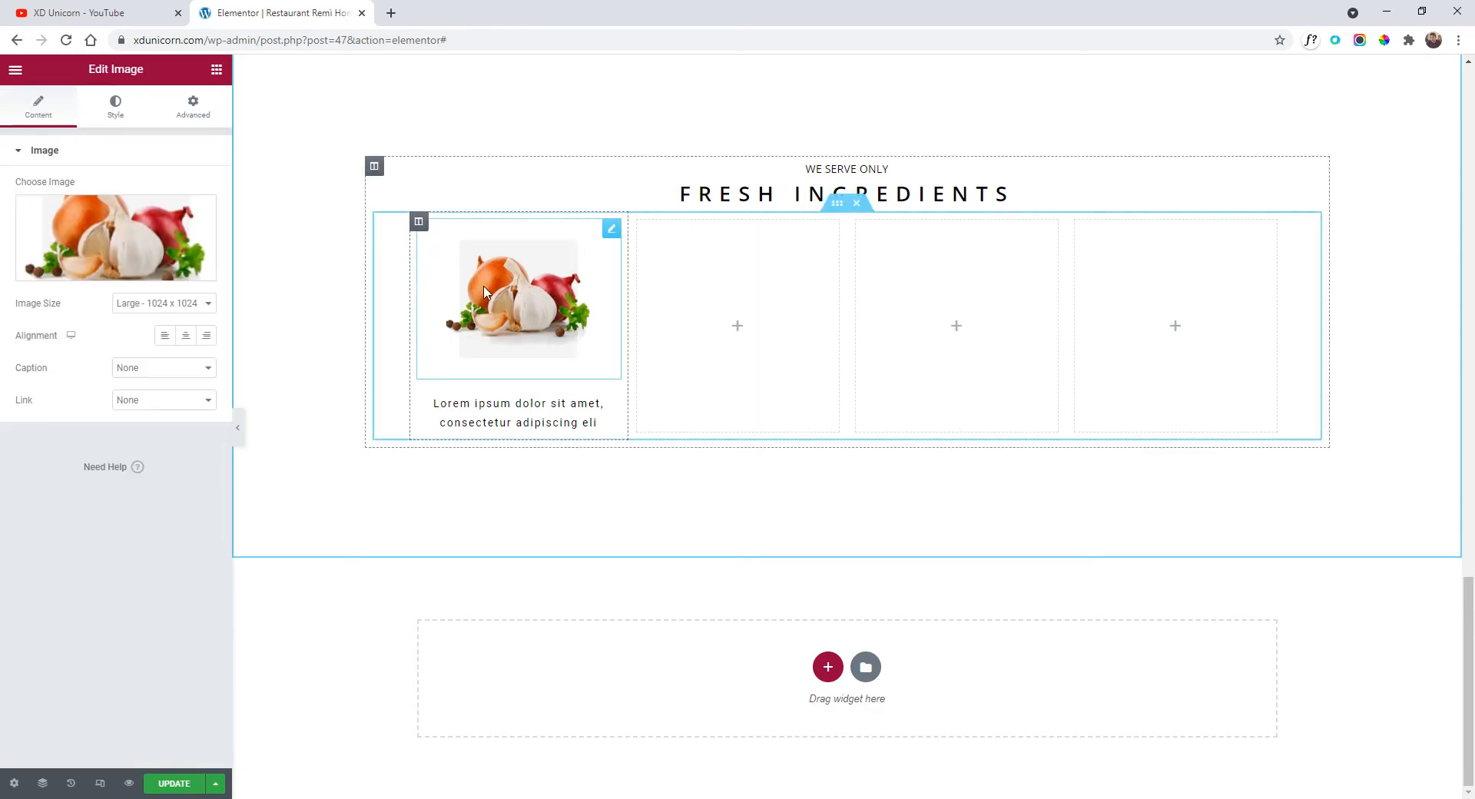
left_click(117, 112)
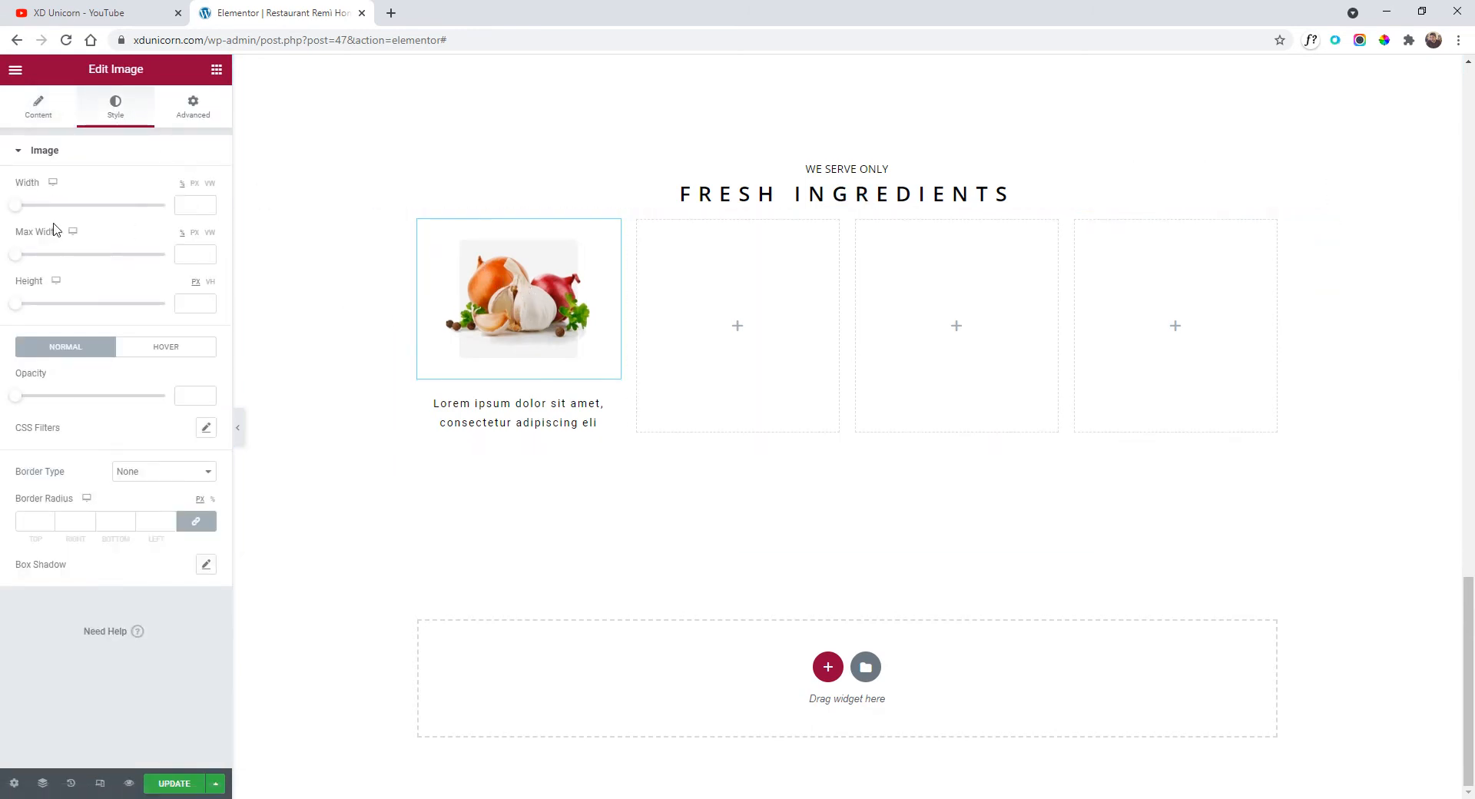
left_click_drag(19, 207, 113, 212)
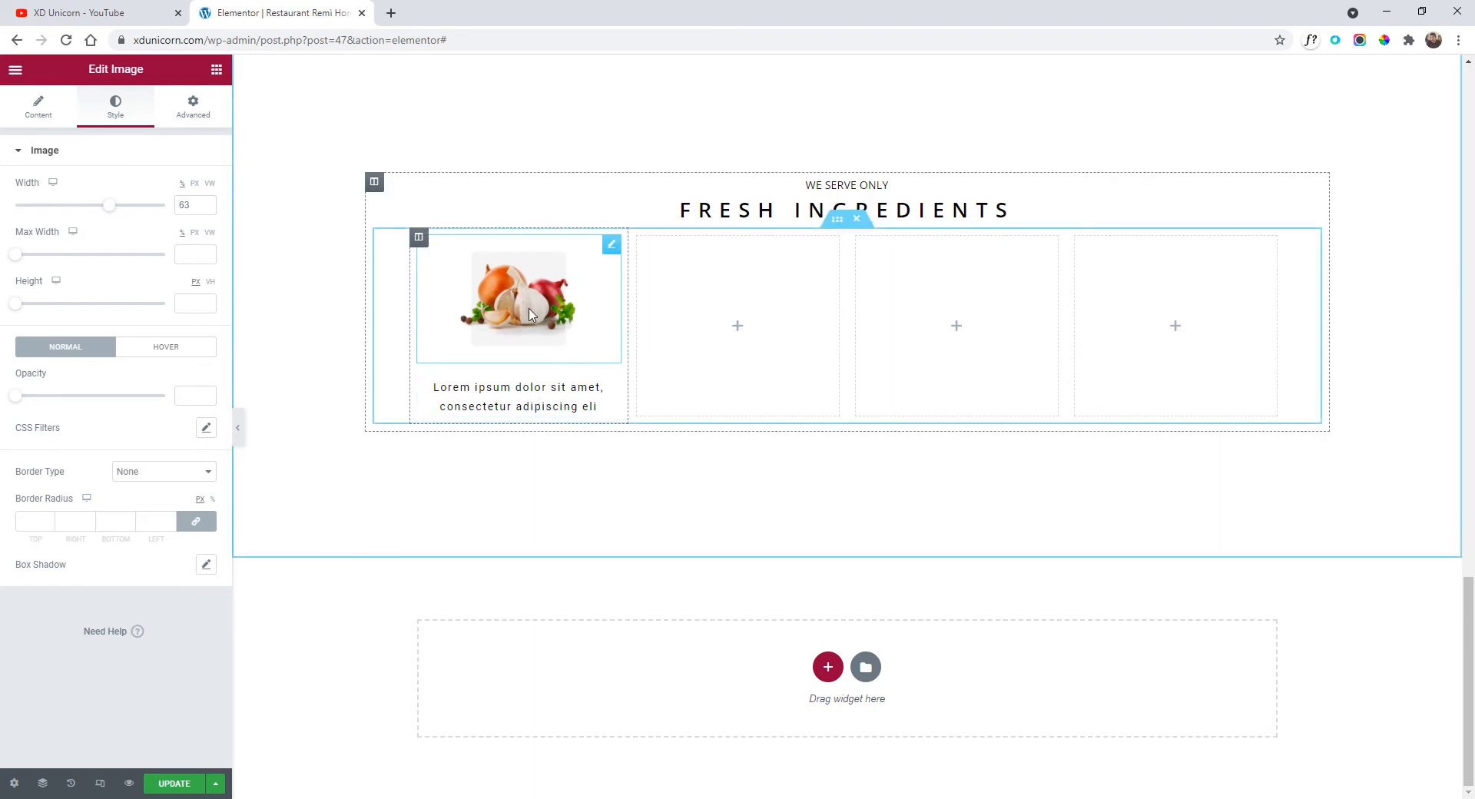
left_click(418, 238)
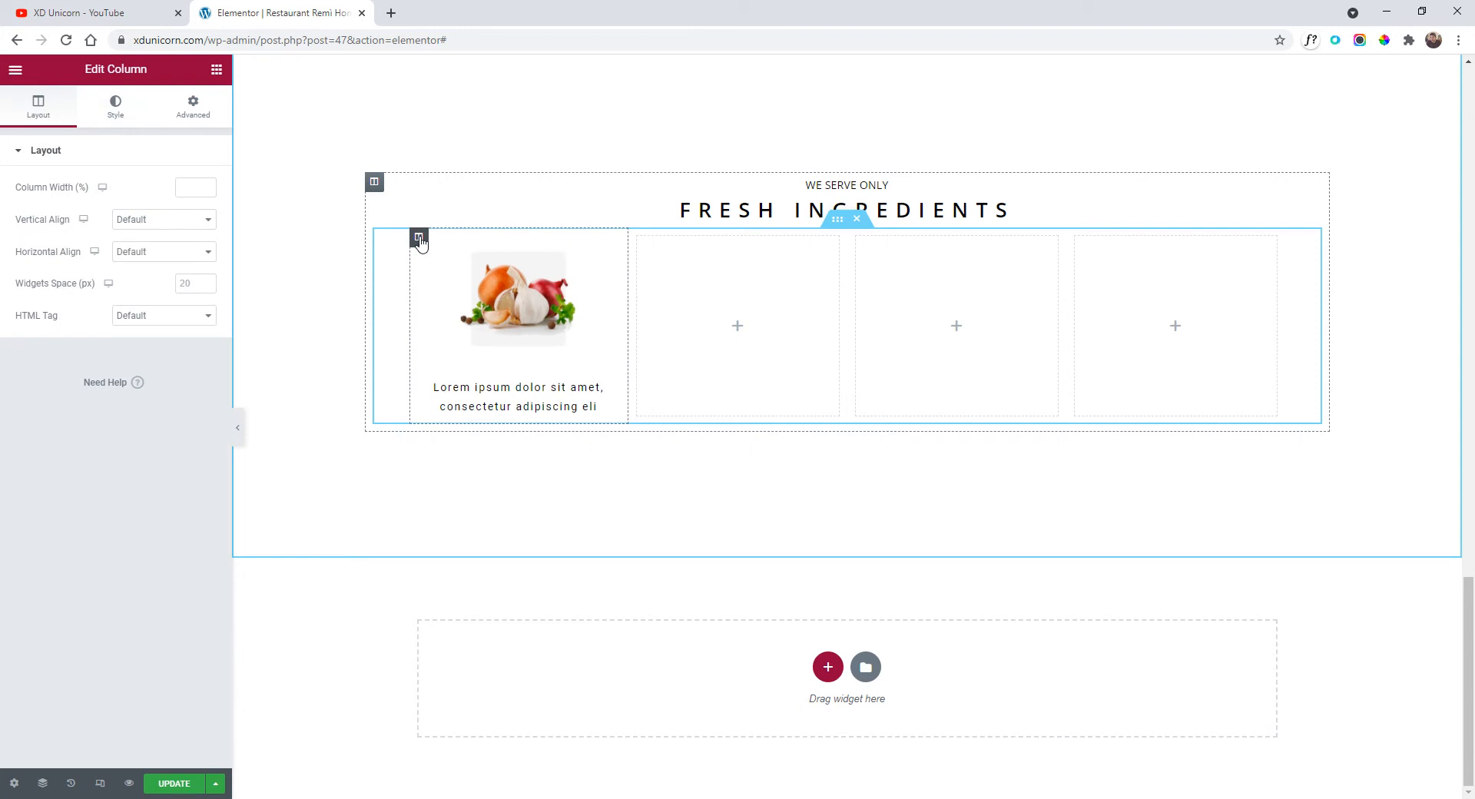
Set the column's widget spacing to 0 and delete the three empty columns.
left_click(196, 286)
type("0")
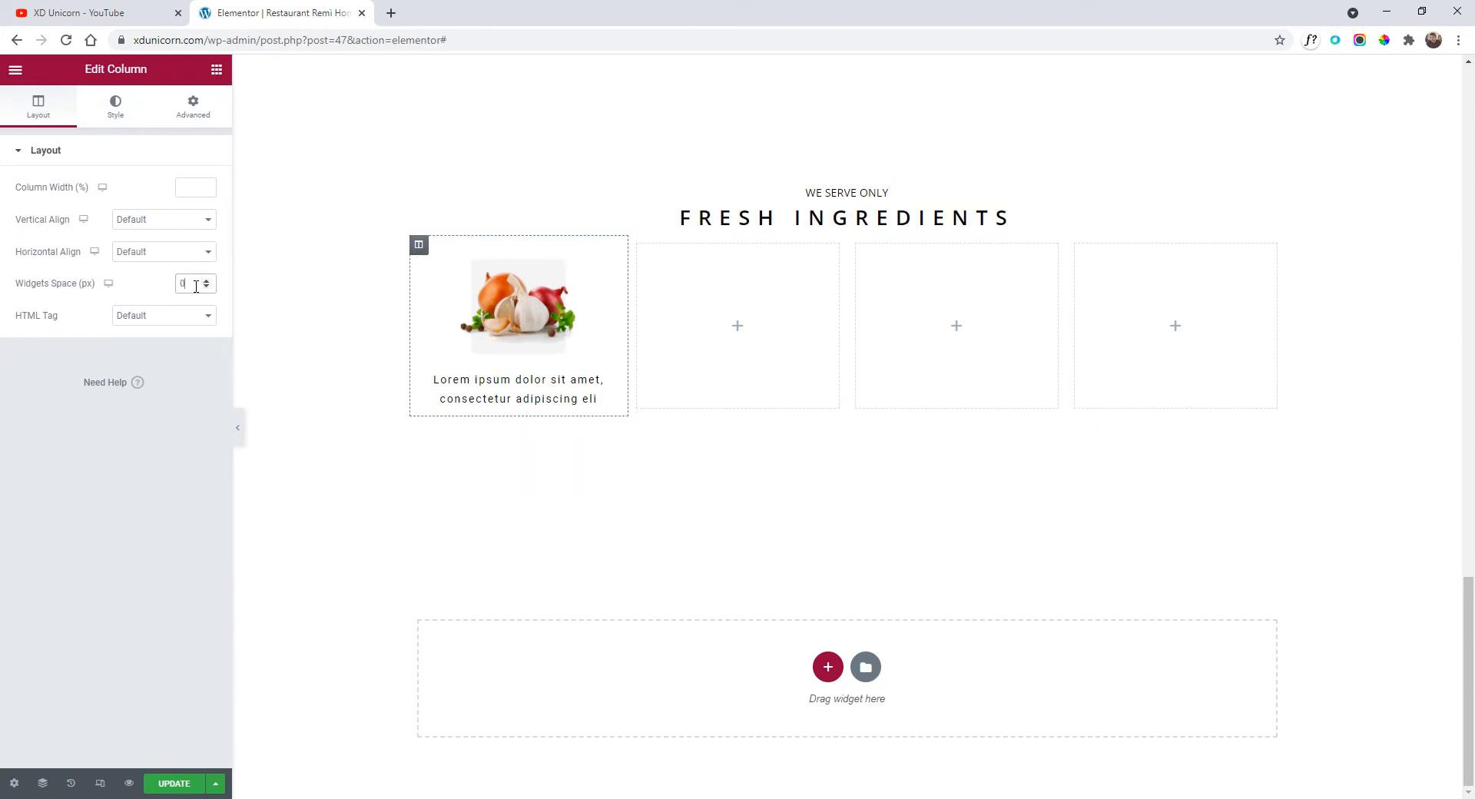
right_click(638, 247)
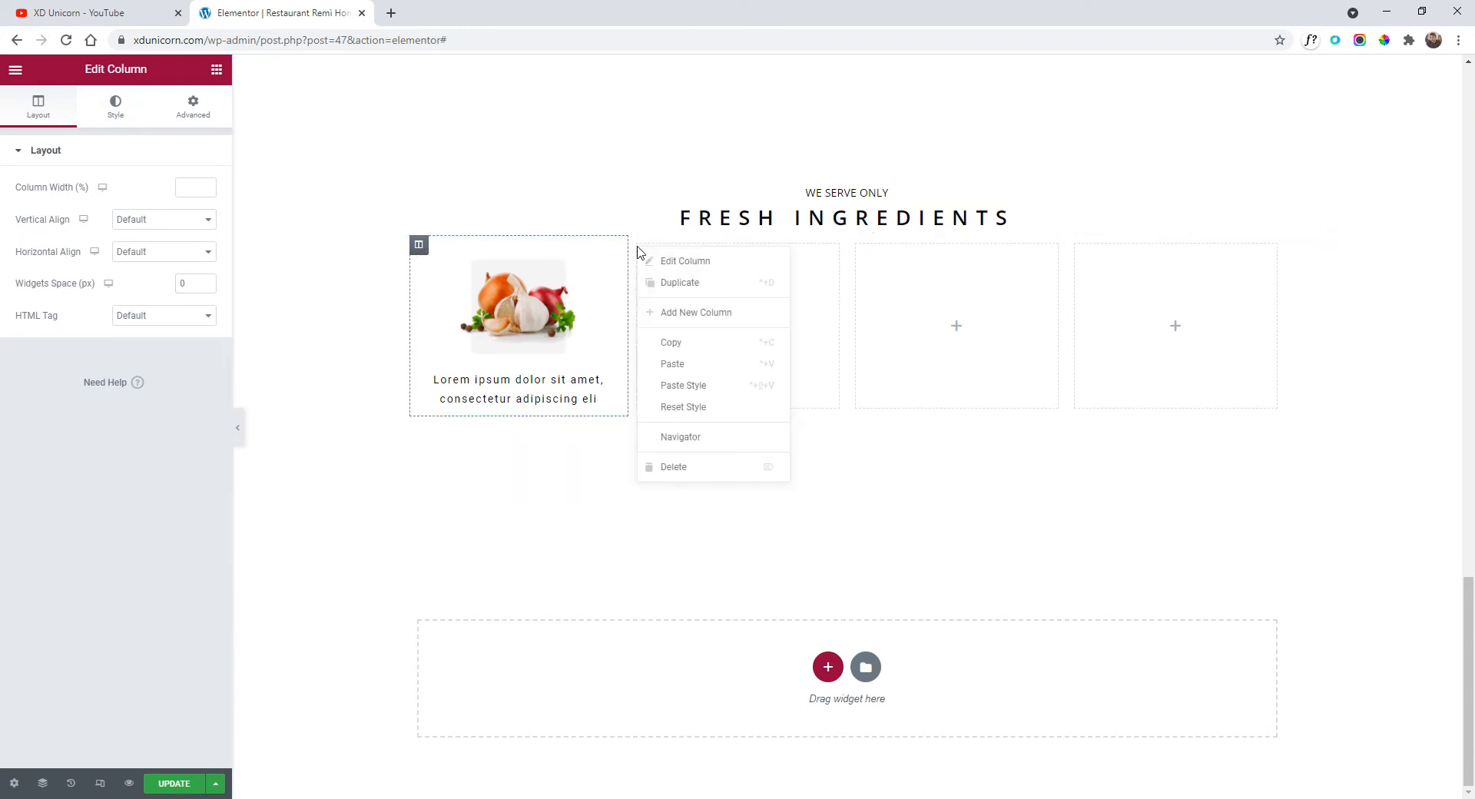
left_click(694, 469)
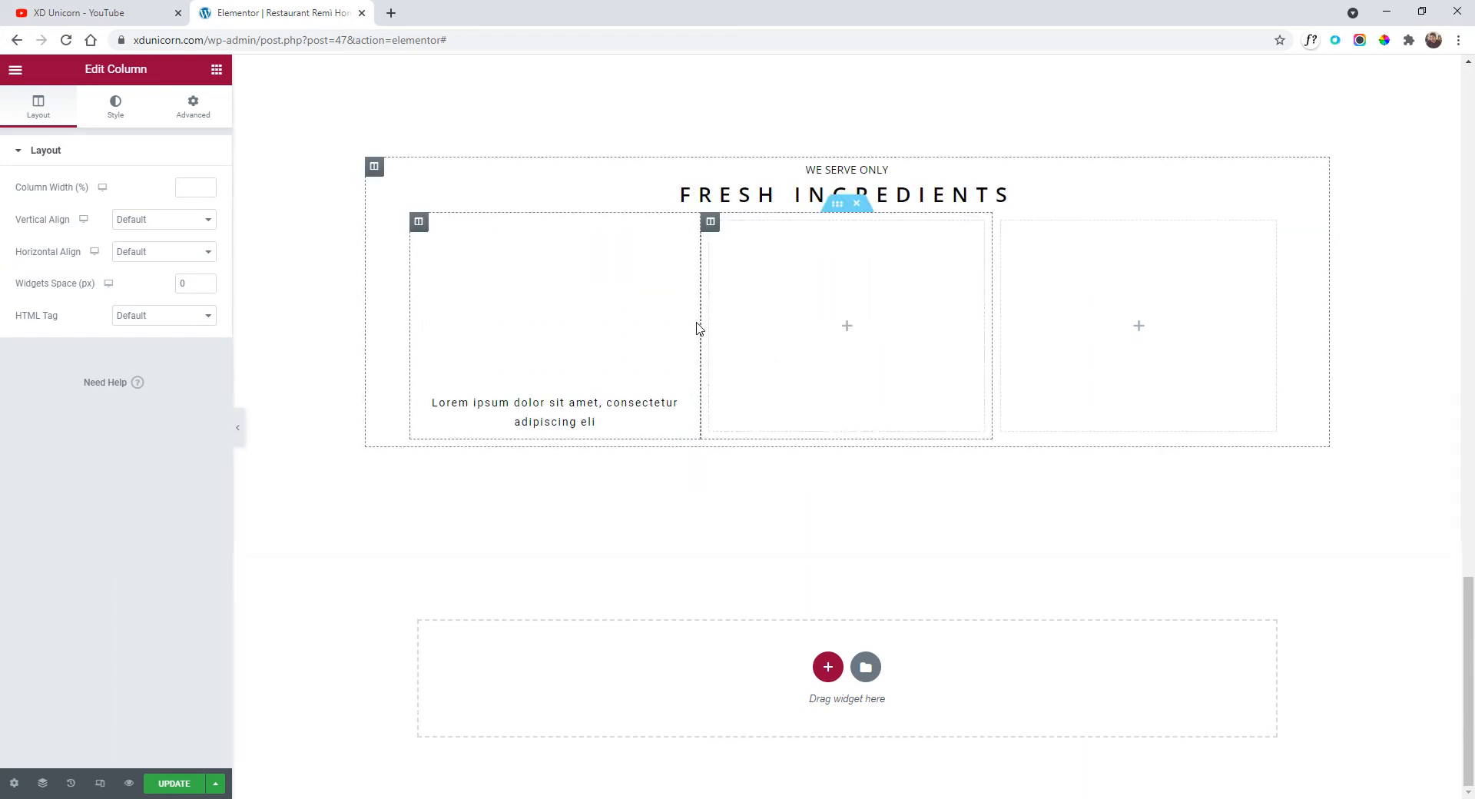
right_click(714, 227)
left_click(784, 444)
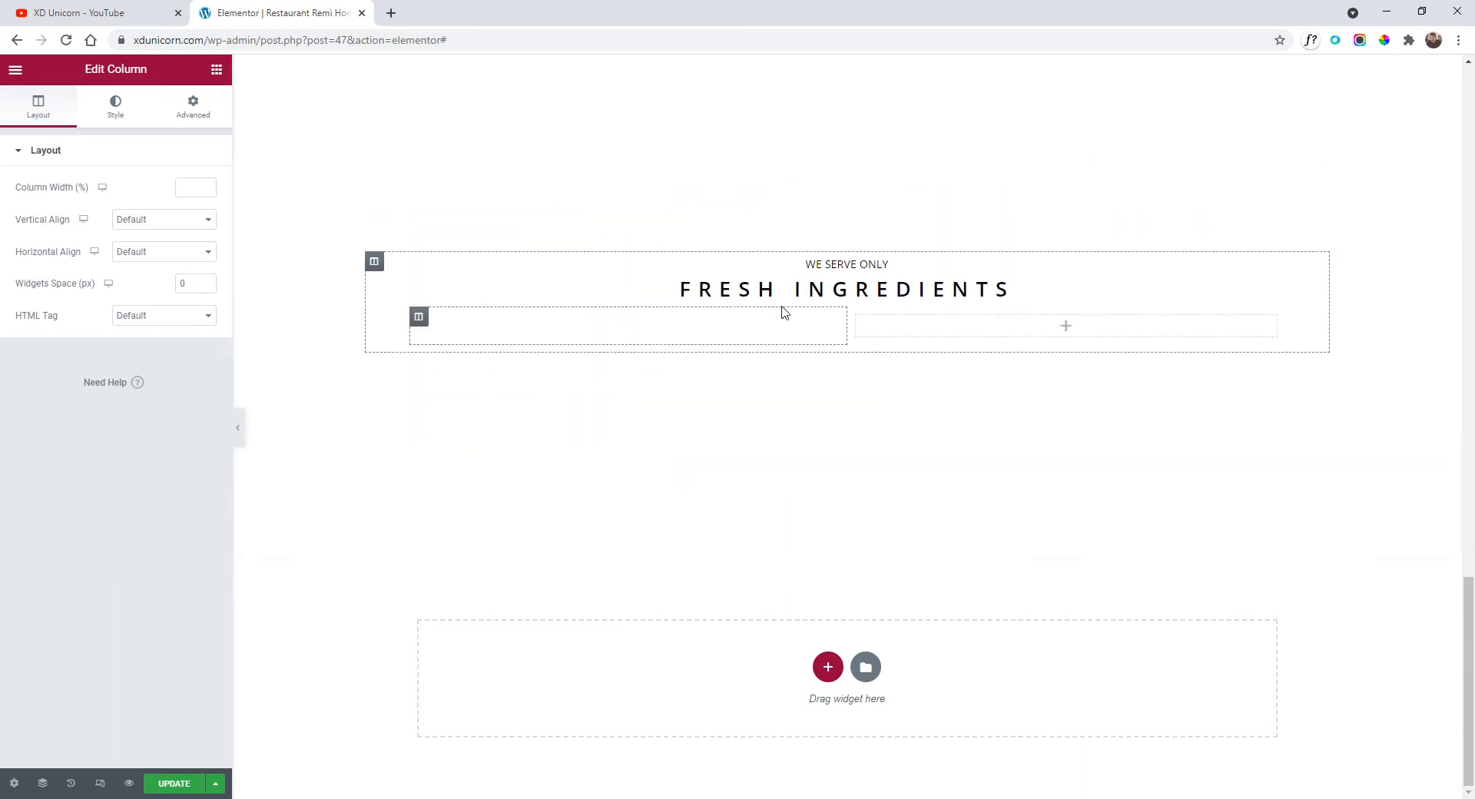
right_click(856, 188)
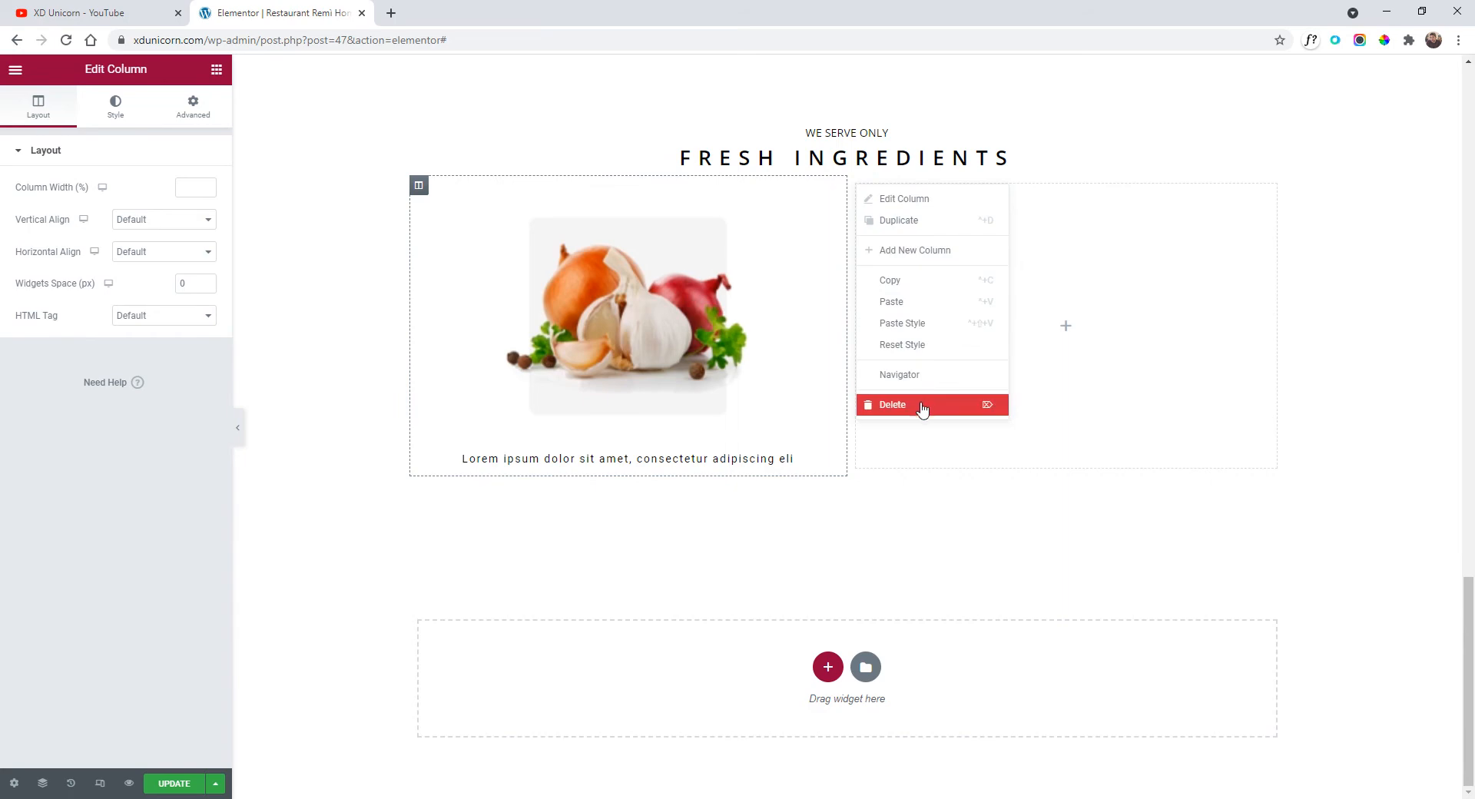
left_click(918, 404)
Duplicate the onion and garlic column three times to make four identical columns.
right_click(419, 114)
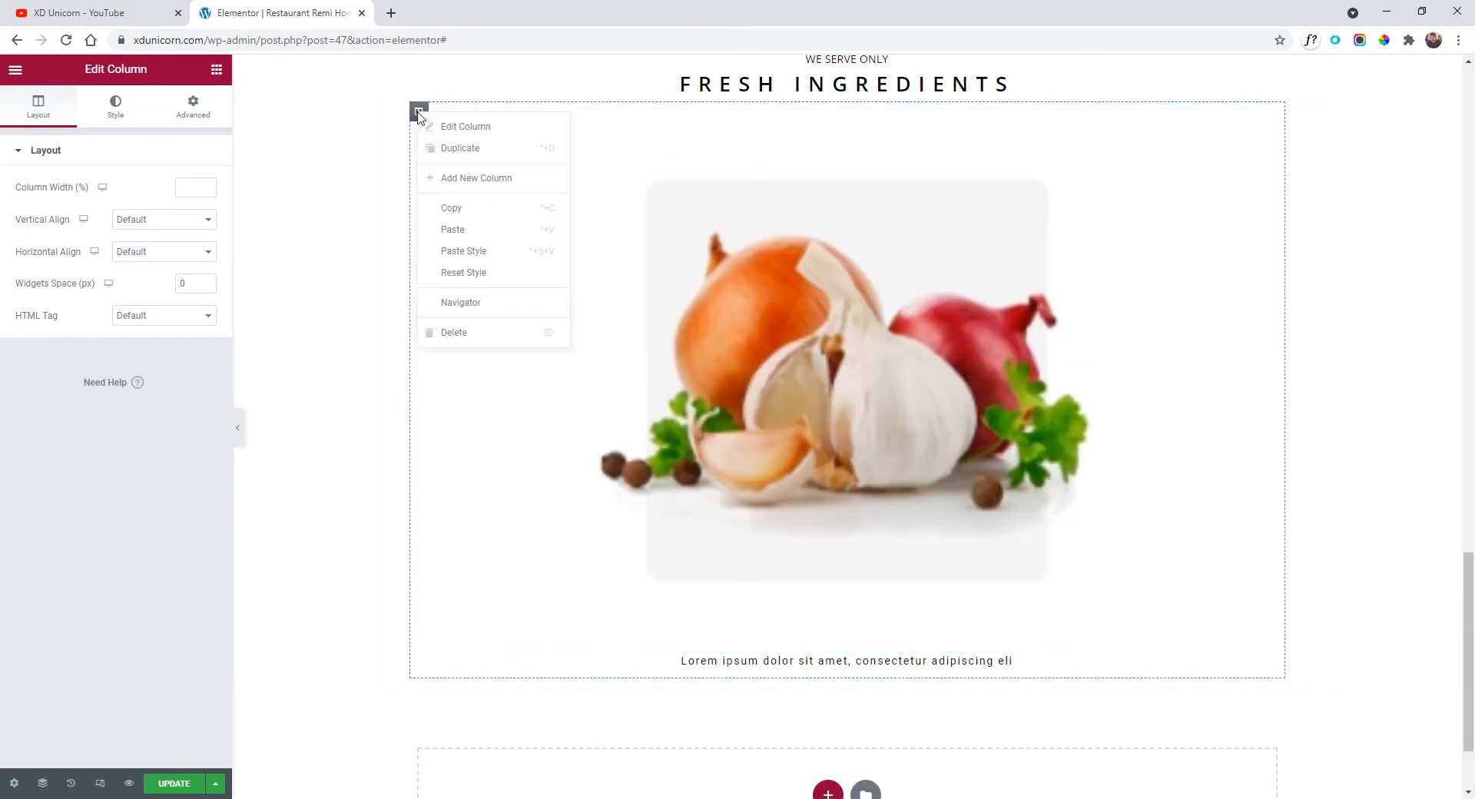
left_click(453, 147)
right_click(856, 188)
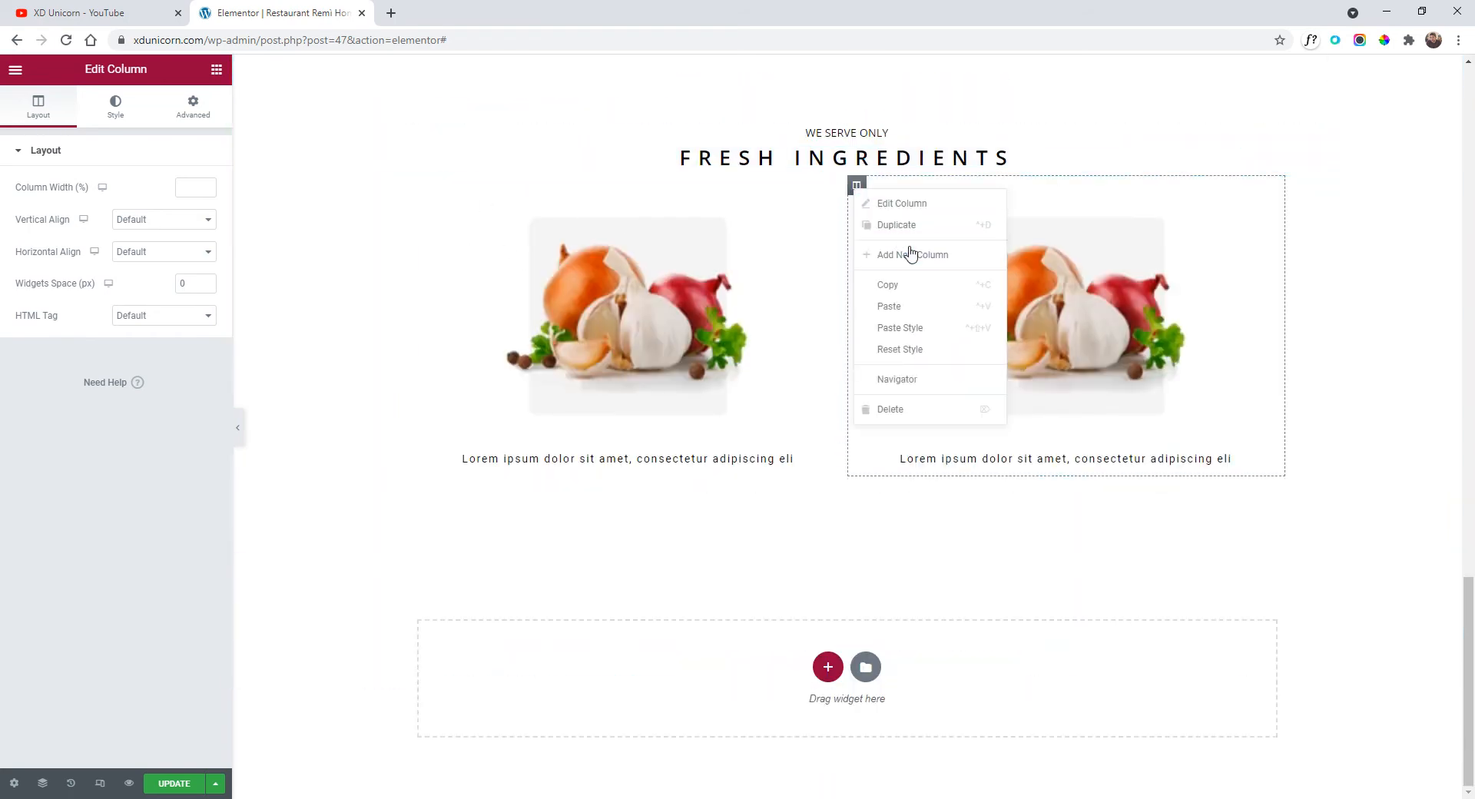
left_click(906, 224)
right_click(1002, 228)
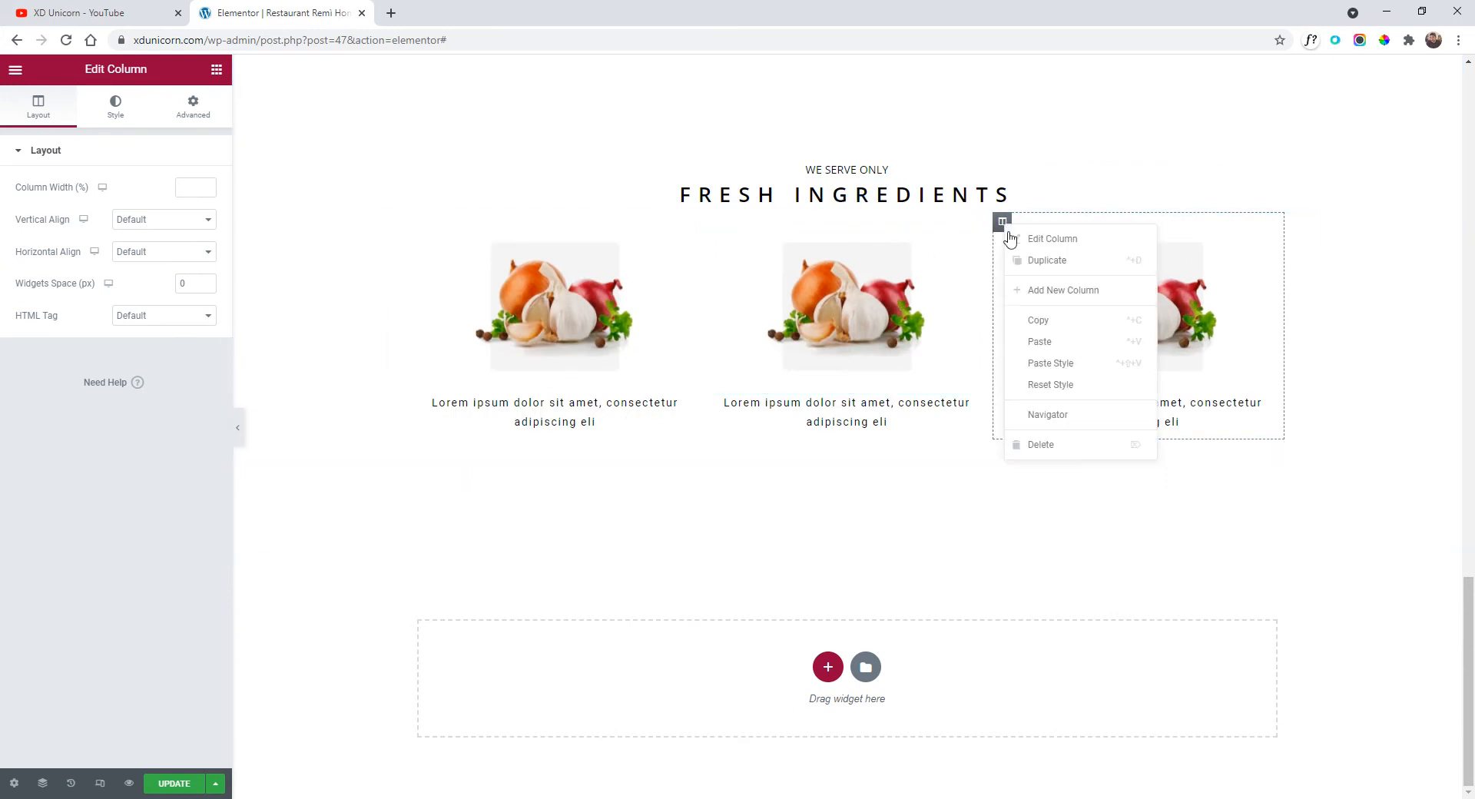
left_click(1066, 263)
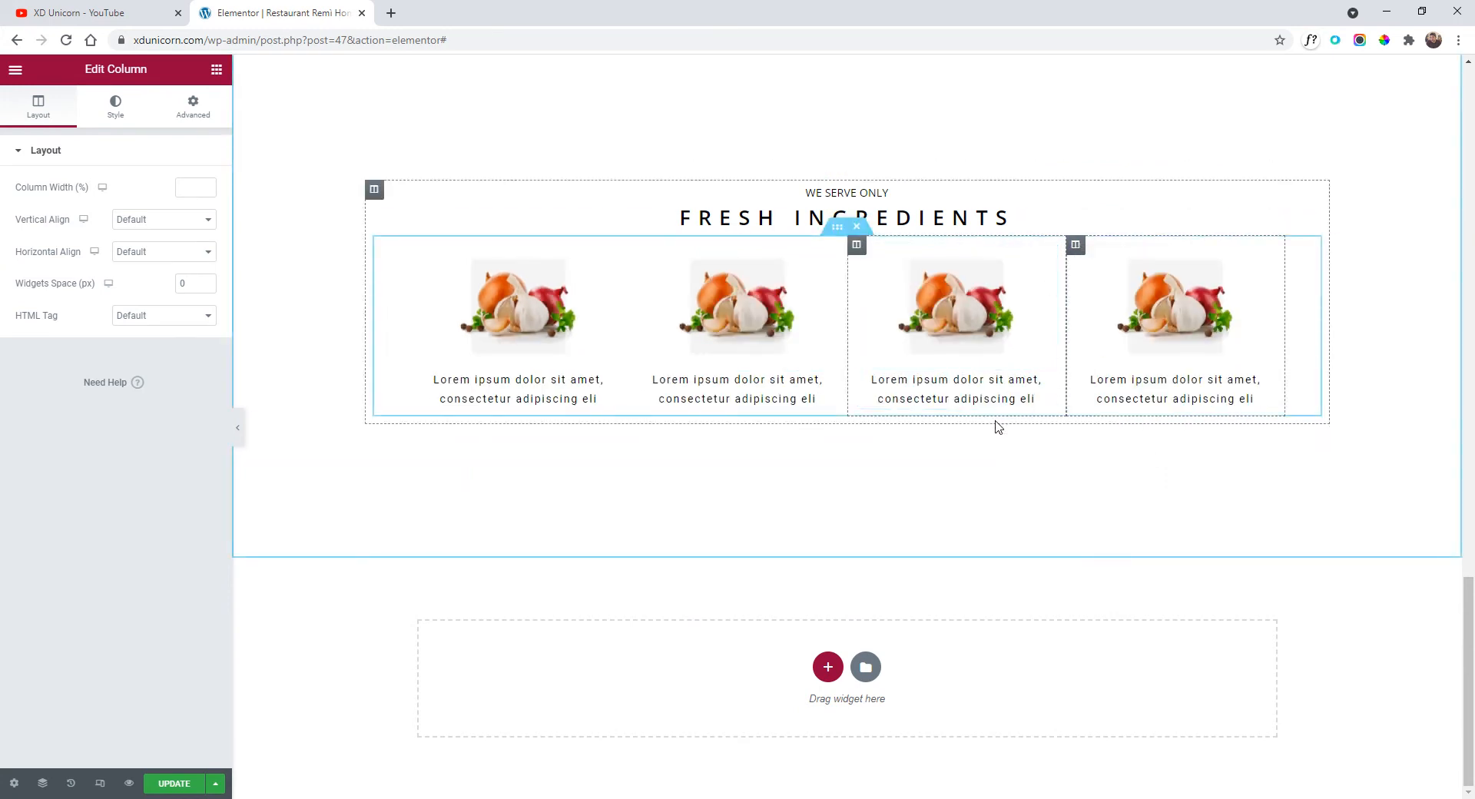
Upload four ingredient photos, delete the duplicate onion-garlic upload, and put the herbs photo in column two.
left_click(743, 323)
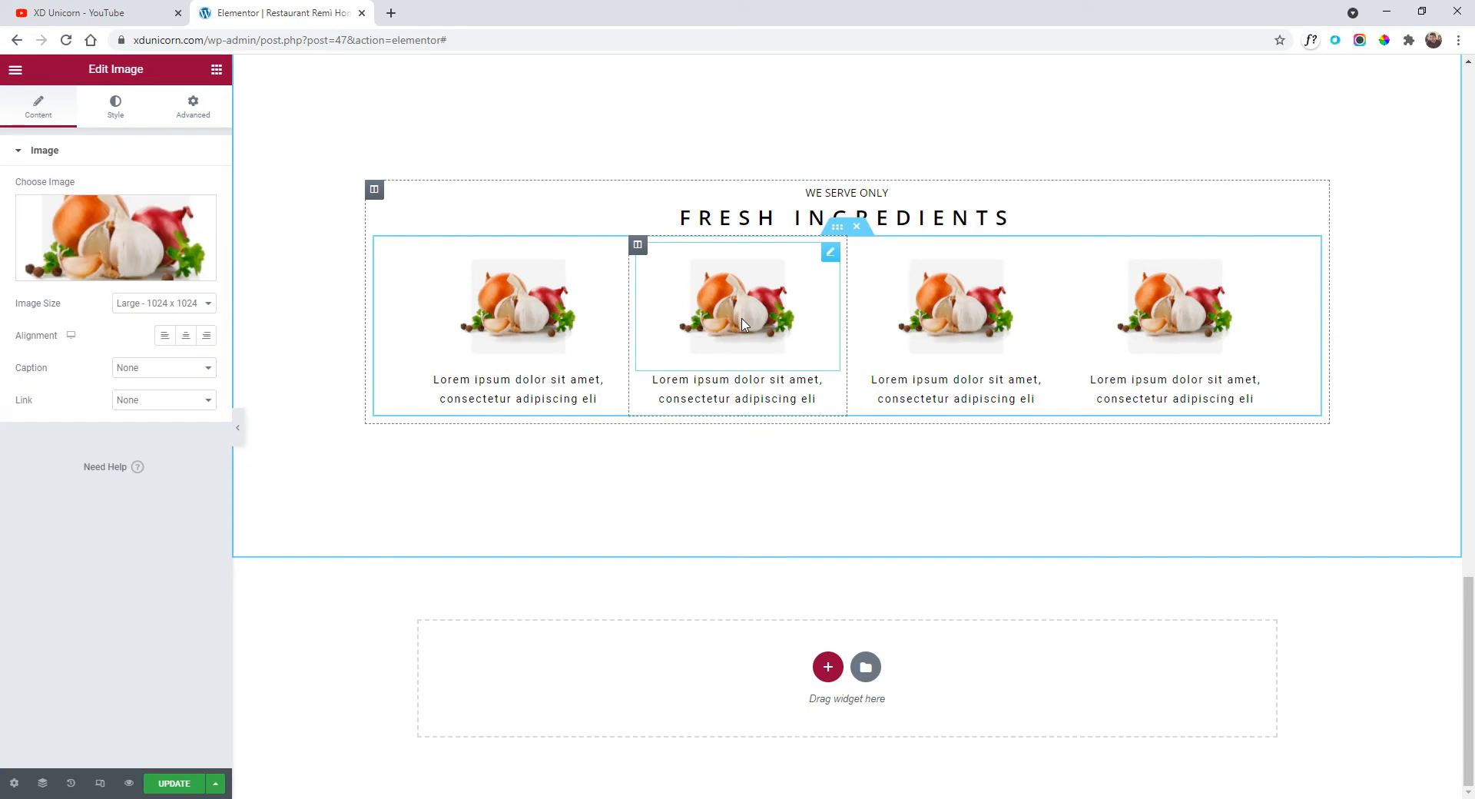
left_click(108, 242)
left_click_drag(102, 244, 550, 642)
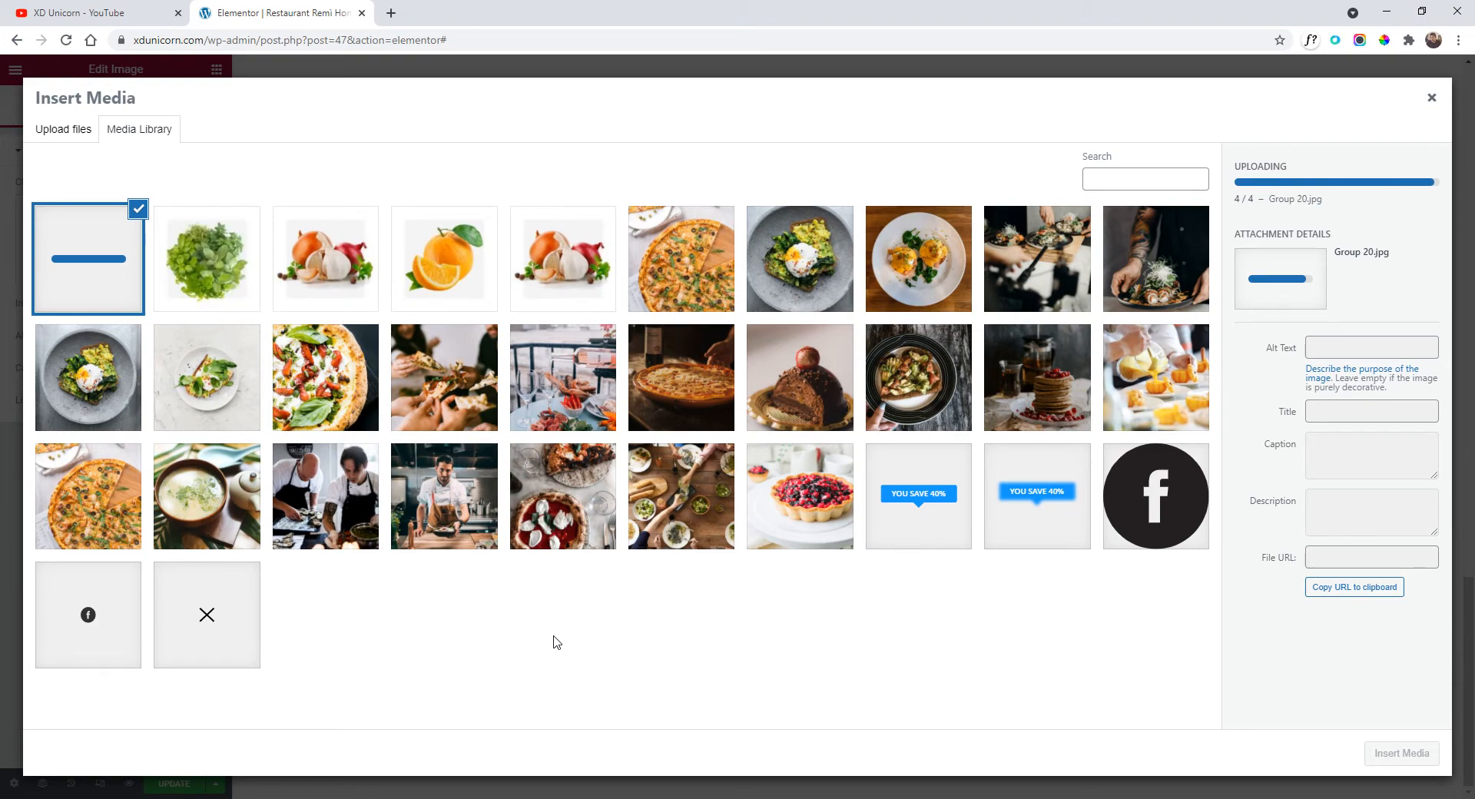
left_click(378, 306)
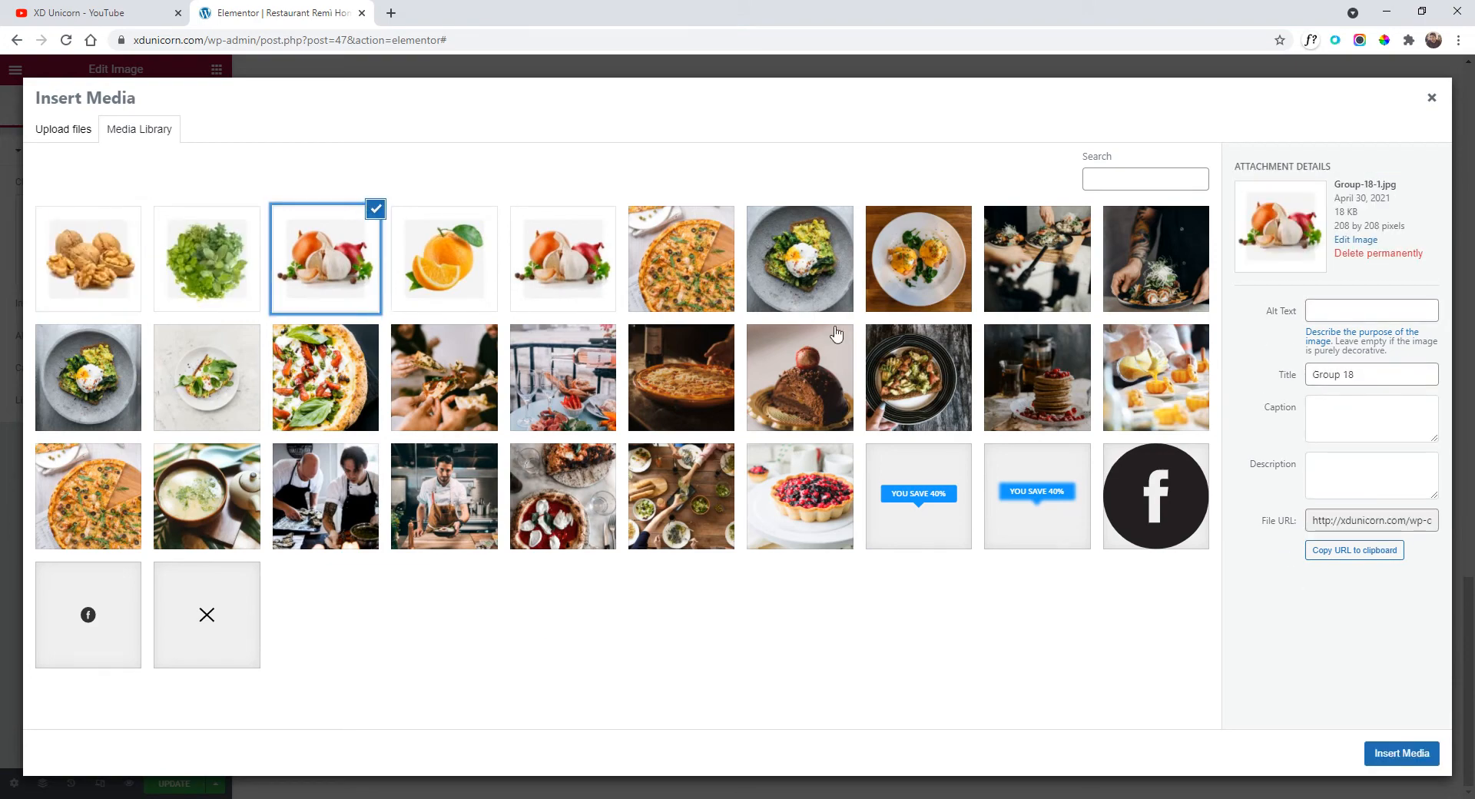
left_click(1418, 255)
left_click(806, 158)
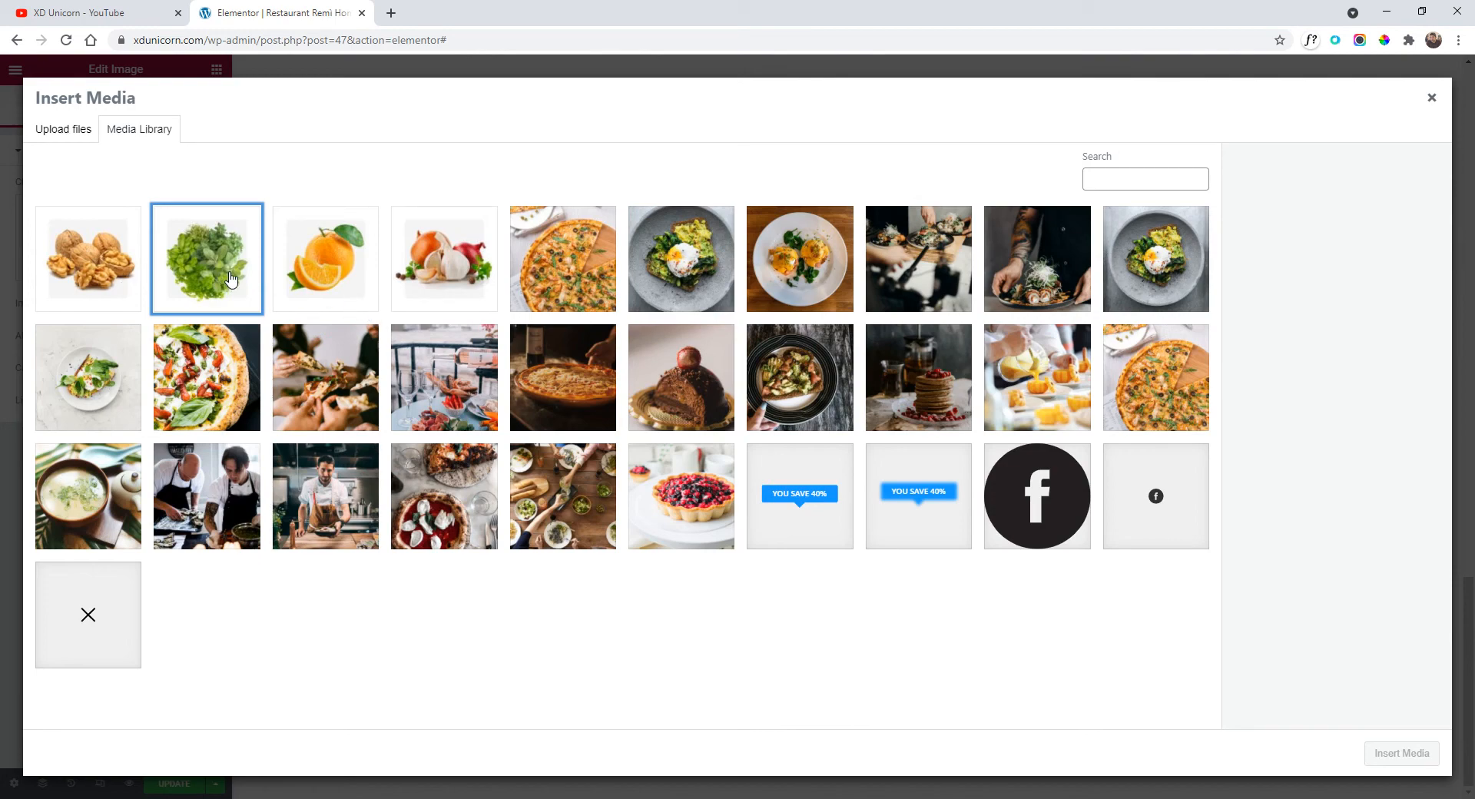
left_click(209, 267)
left_click(1410, 754)
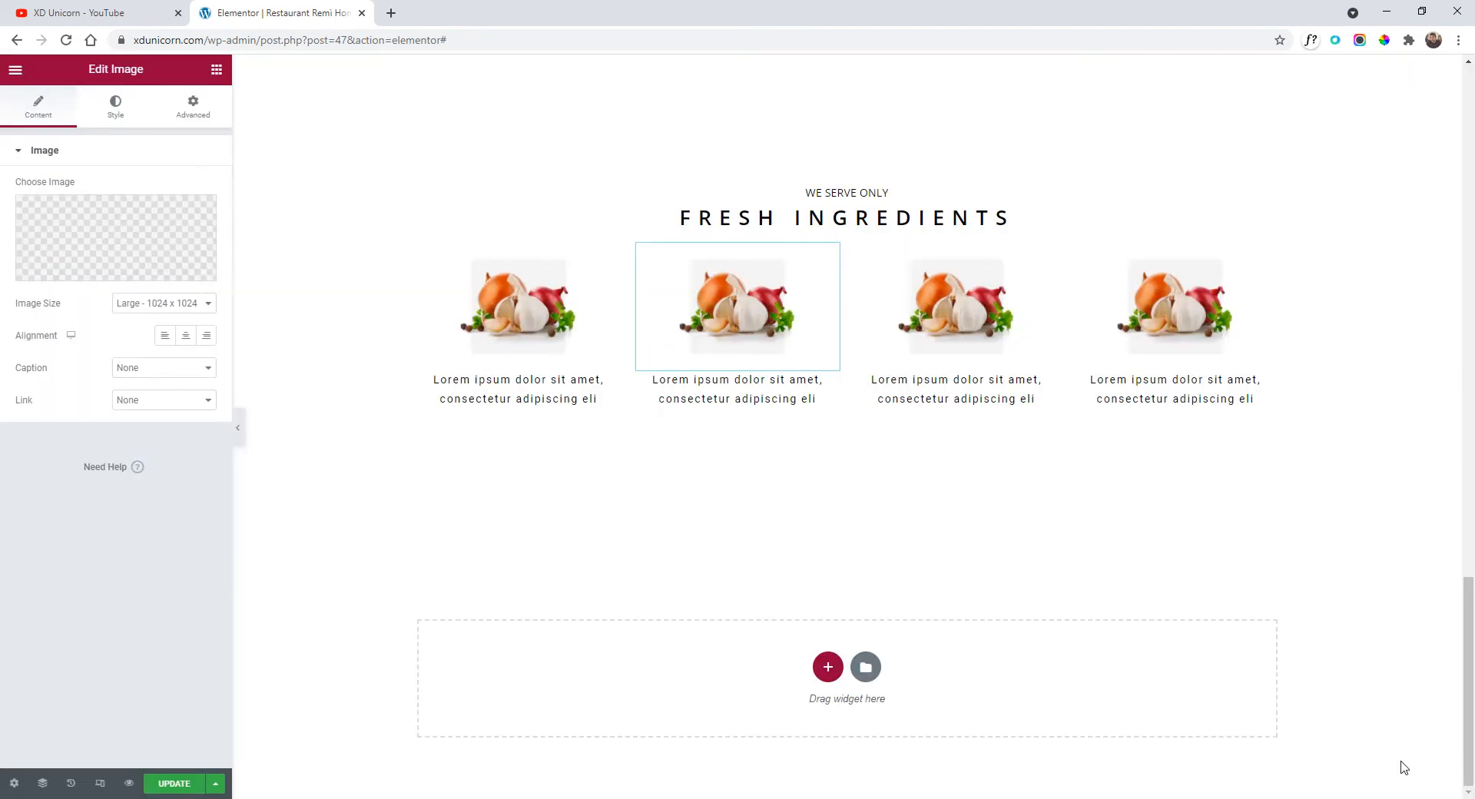
Replace the third image with the walnut photo and the fourth with the orange.
left_click(960, 307)
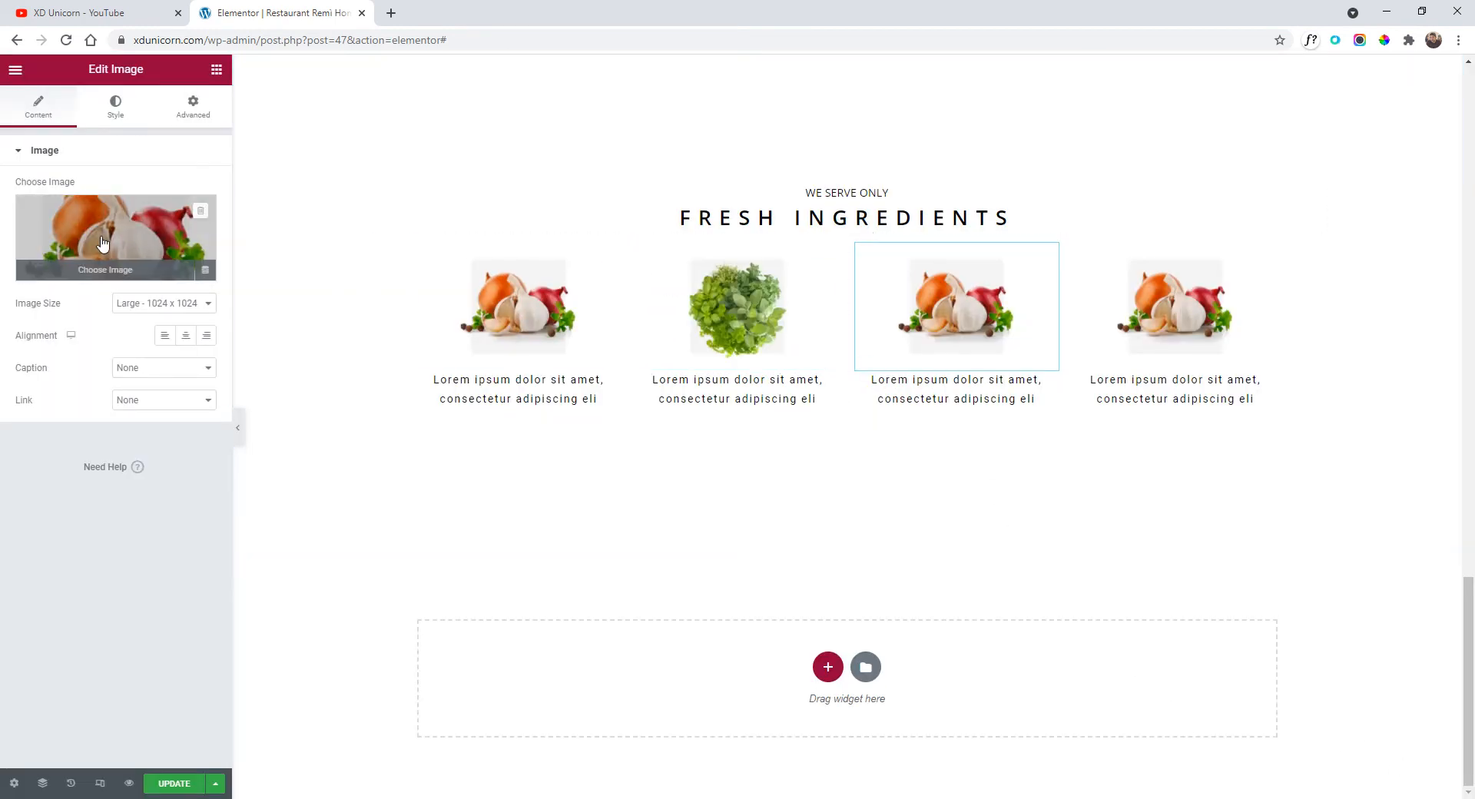
left_click(102, 243)
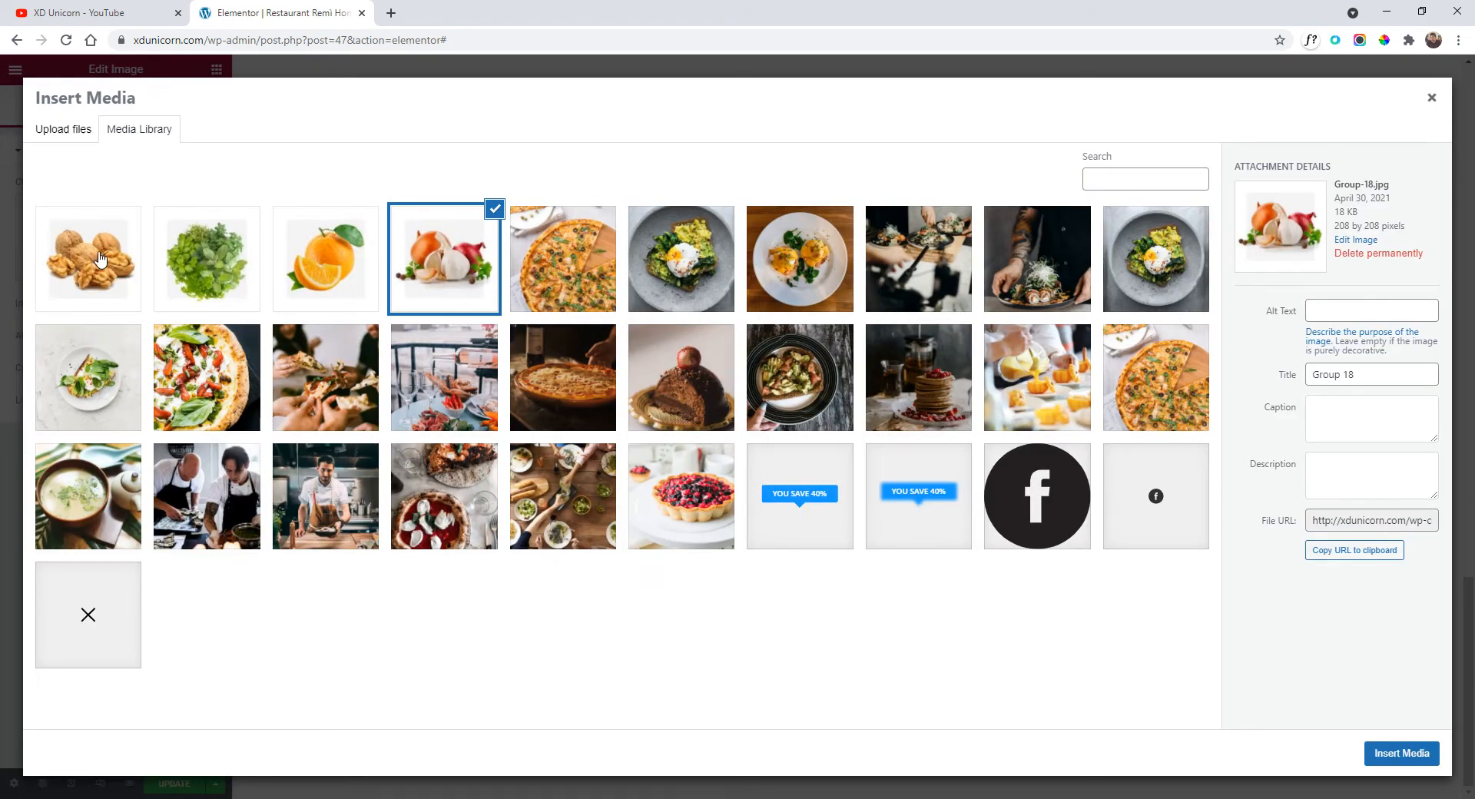
left_click(100, 259)
left_click(1397, 754)
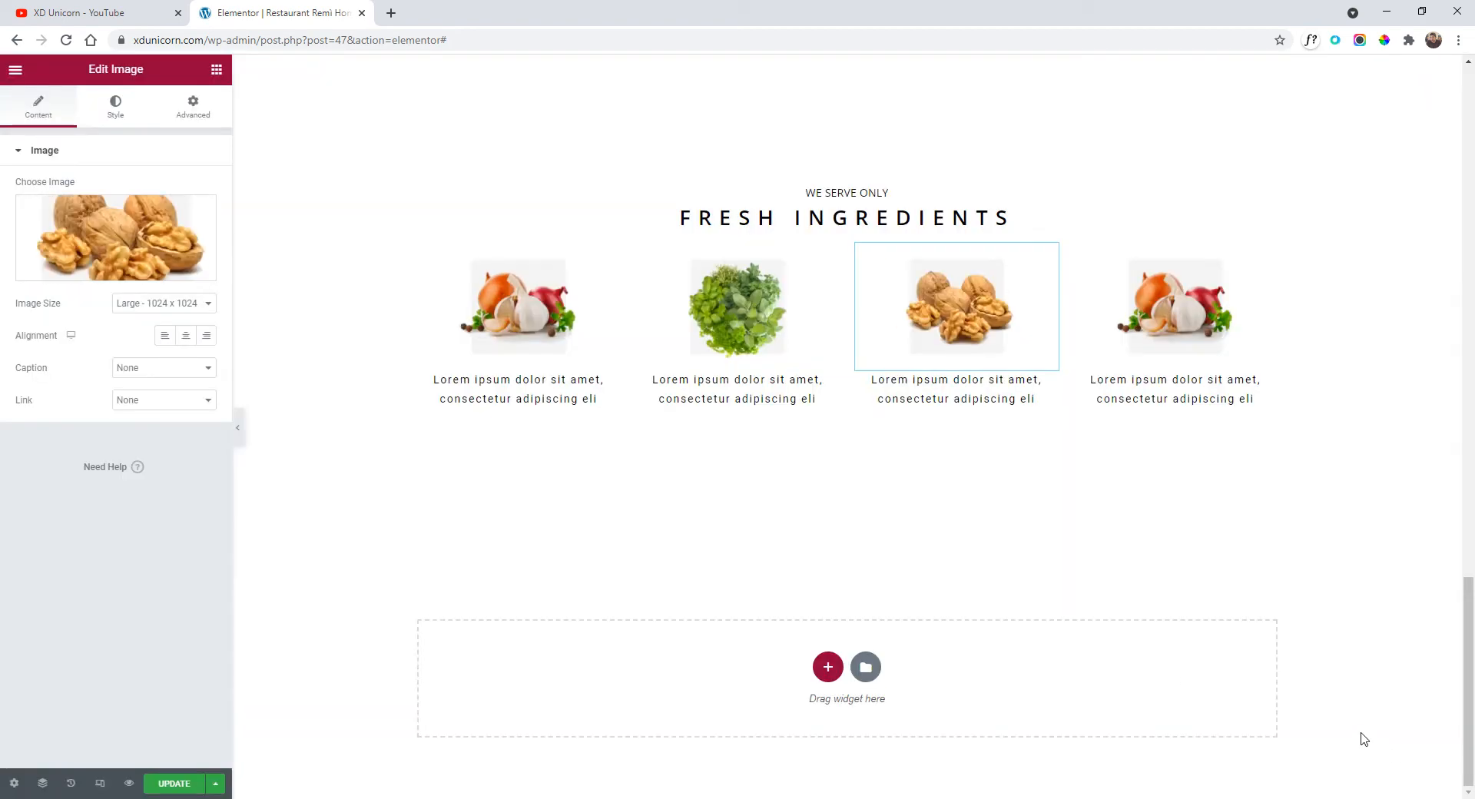
left_click(1176, 308)
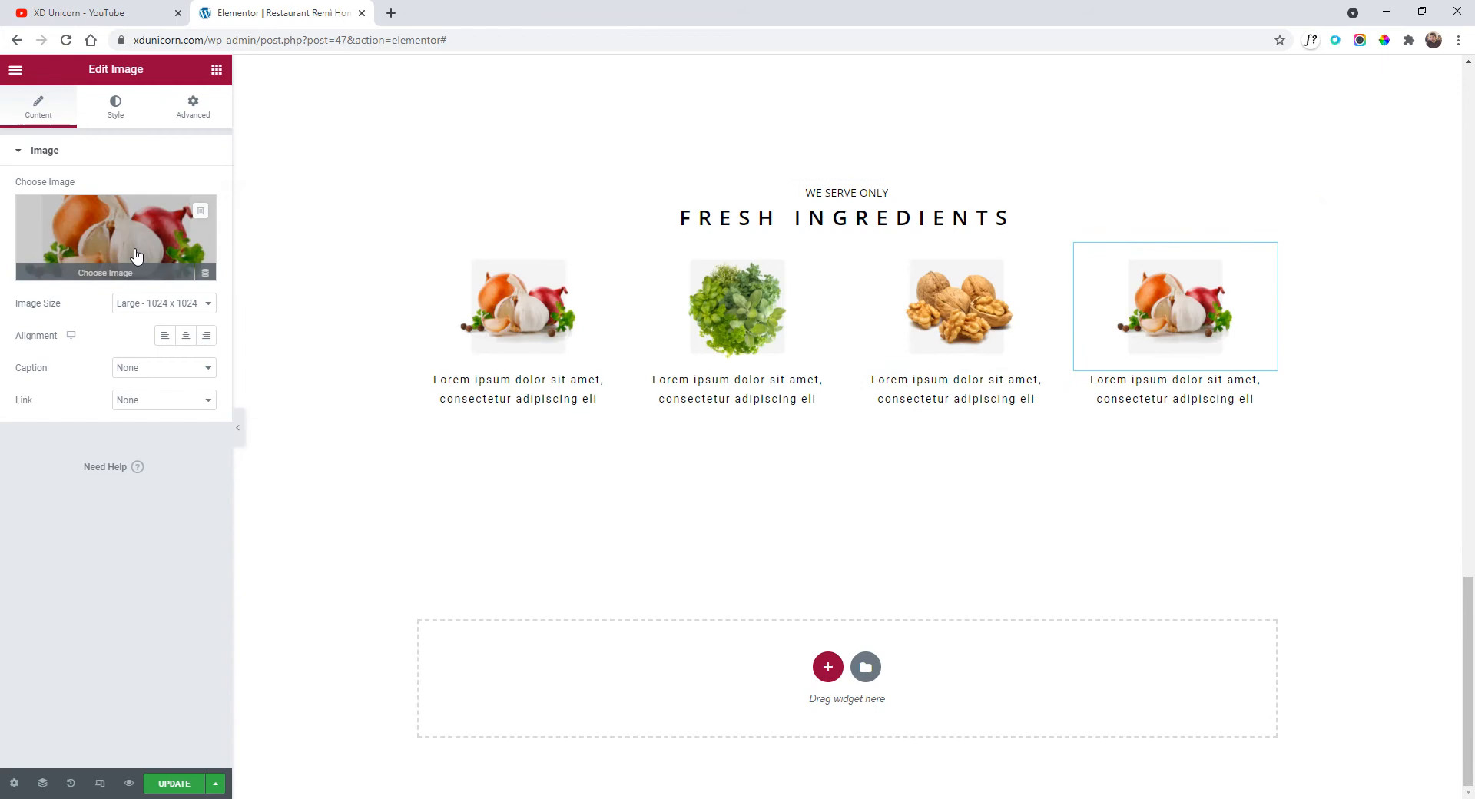
left_click(111, 219)
left_click(333, 267)
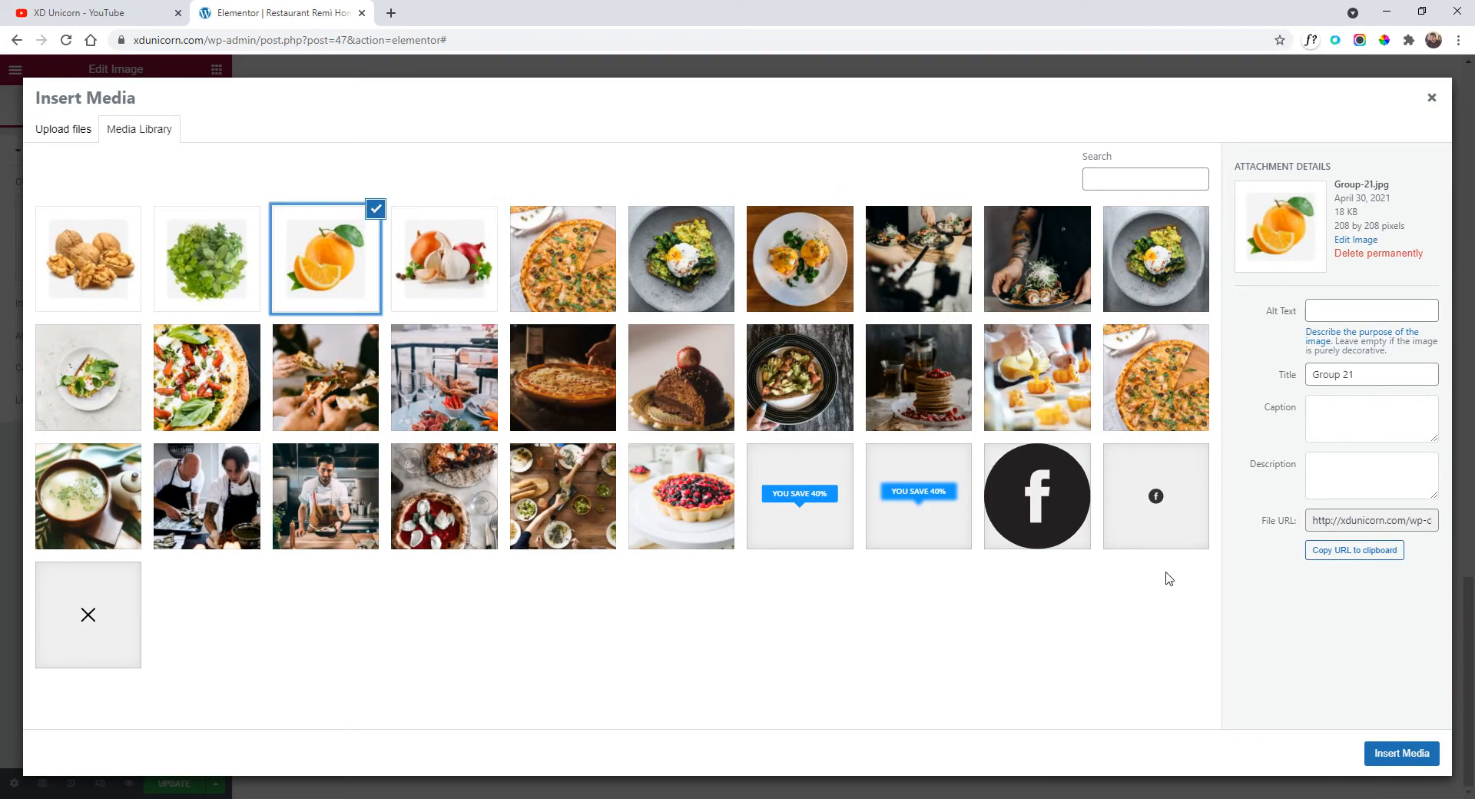
left_click(1410, 744)
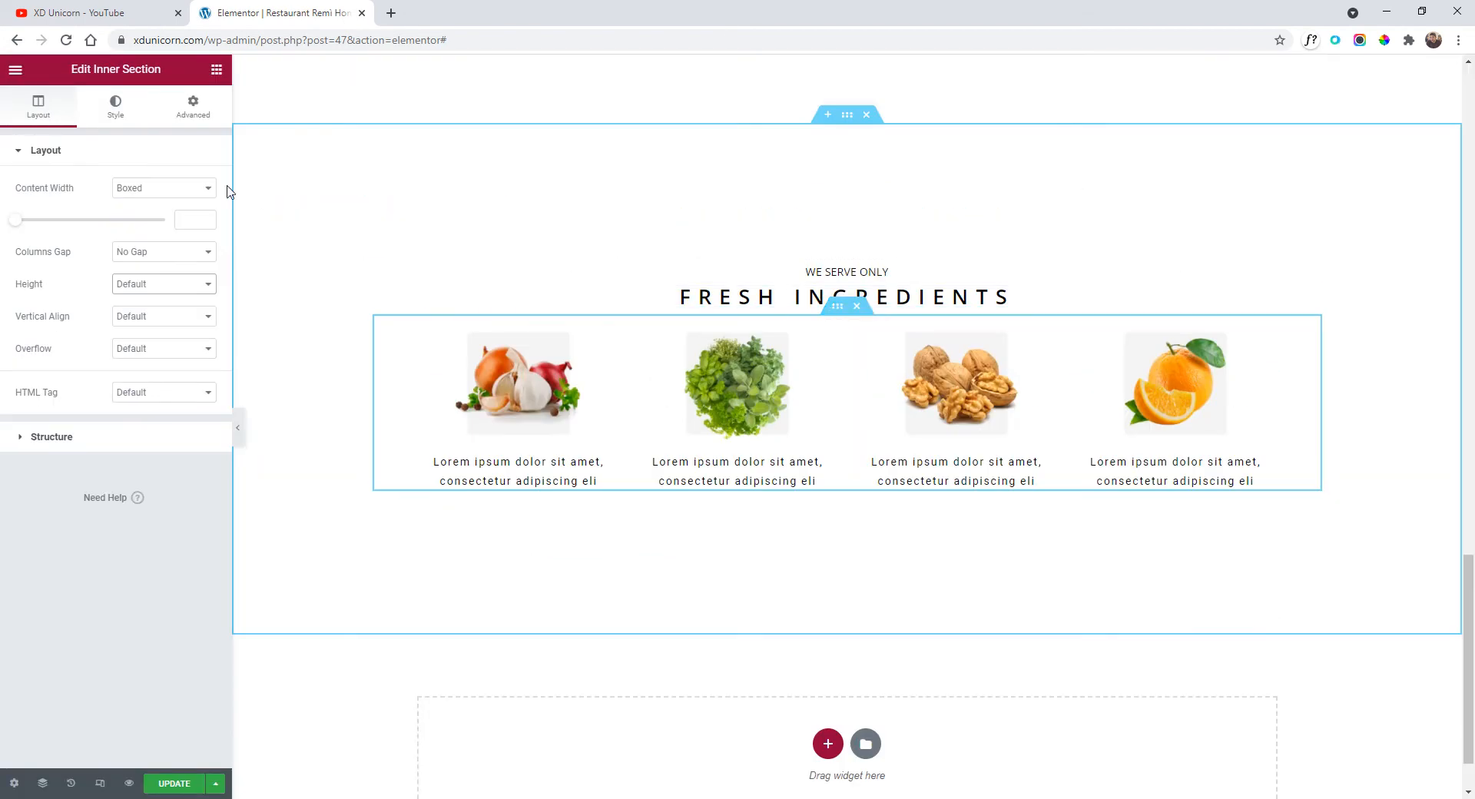
Give the inner section an unlinked 4% top margin and preview the page full-width.
left_click(190, 108)
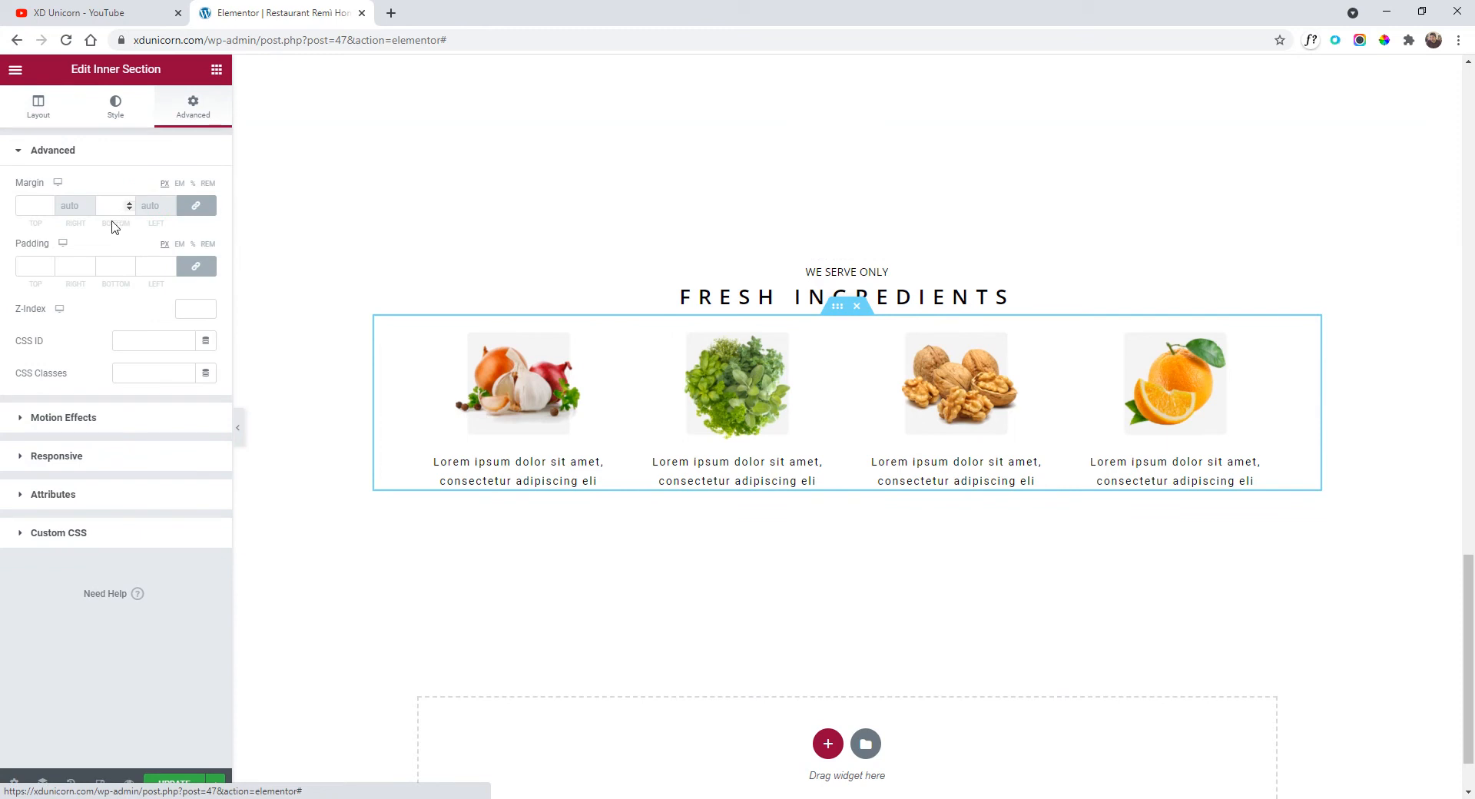
left_click(192, 183)
left_click(196, 206)
left_click(49, 205)
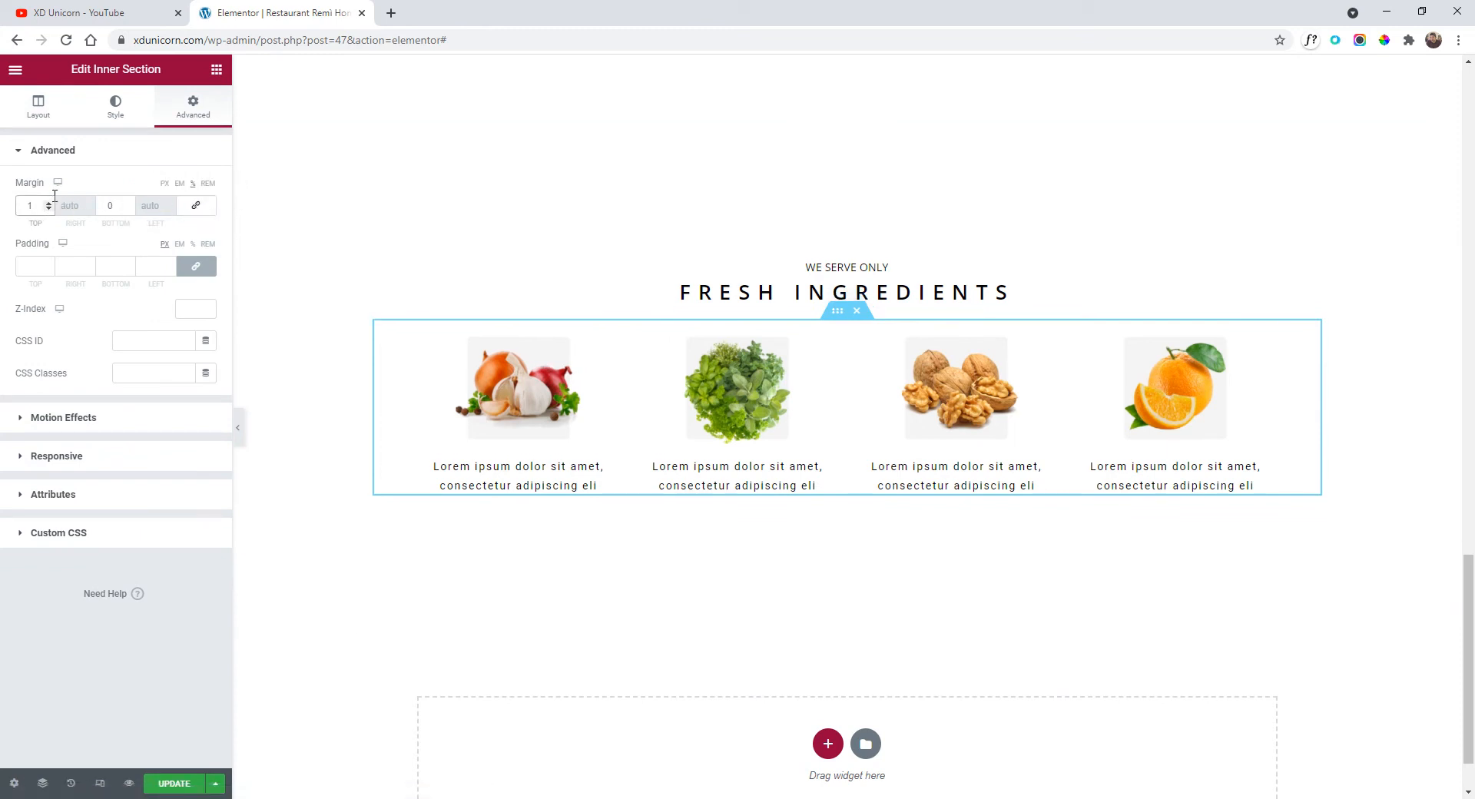
left_click(49, 203)
left_click(50, 204)
left_click(49, 203)
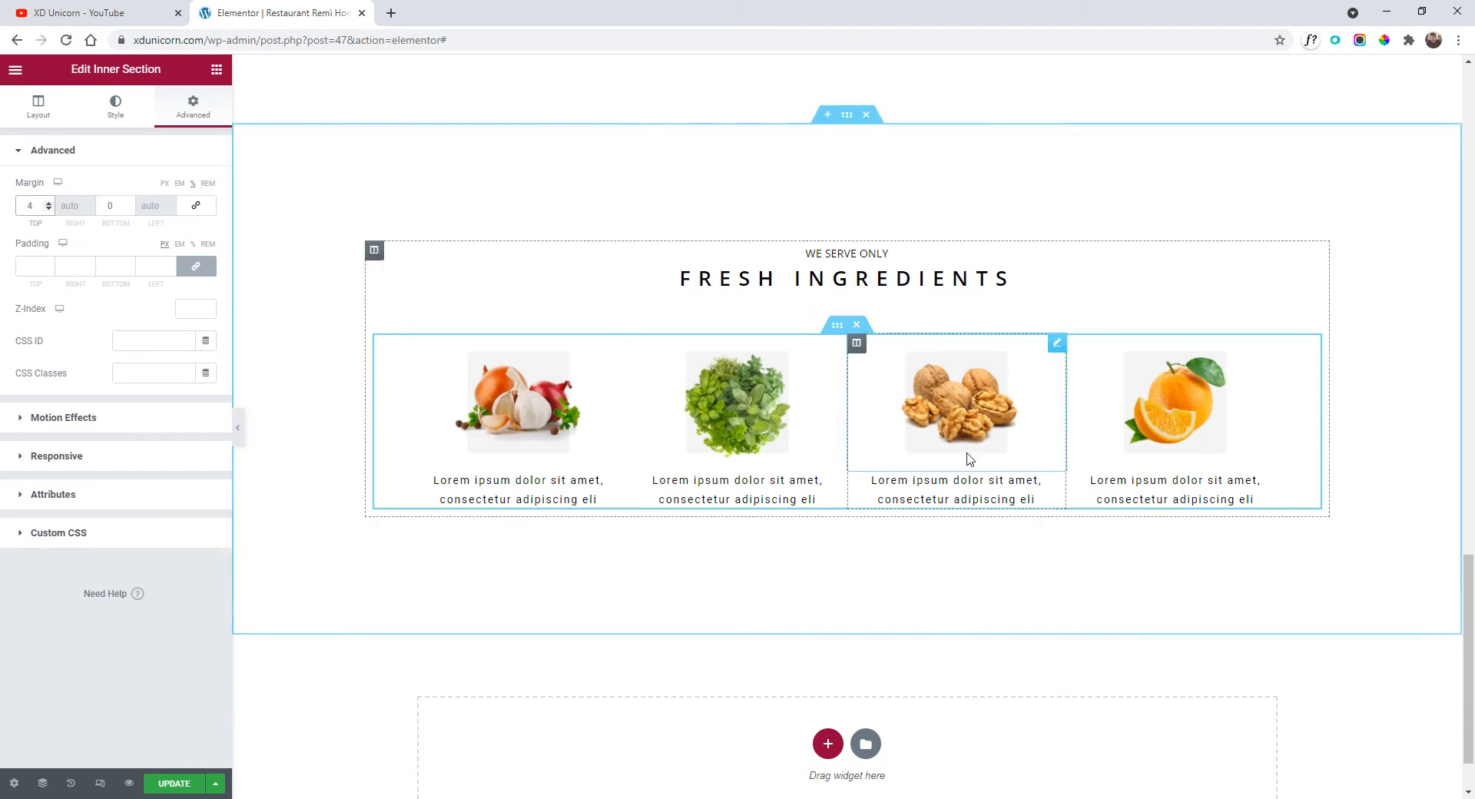
left_click(238, 428)
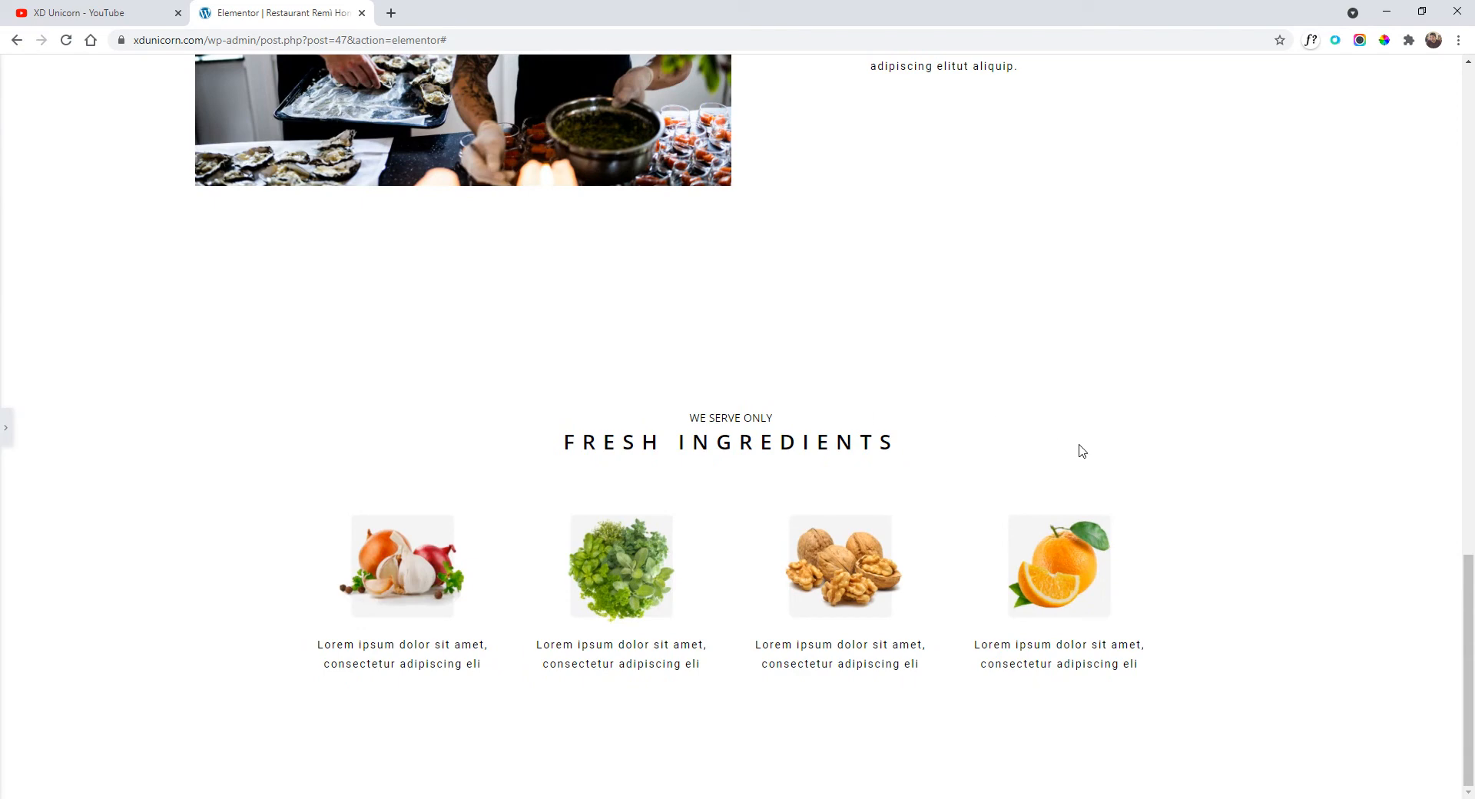
Drag an Inner Section from the Elements list into the empty section below Fresh Ingredients.
left_click(4, 431)
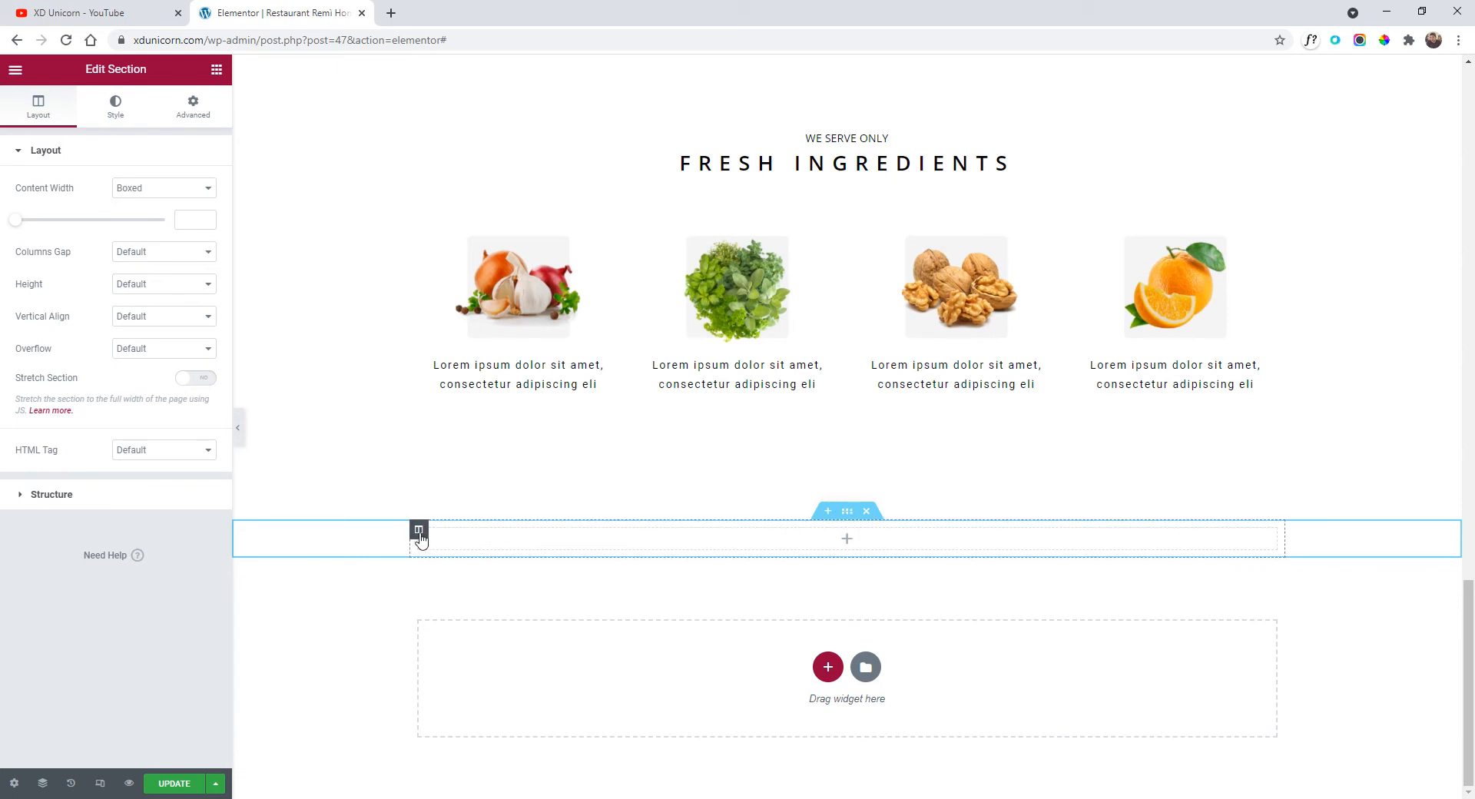
left_click(16, 70)
left_click(17, 76)
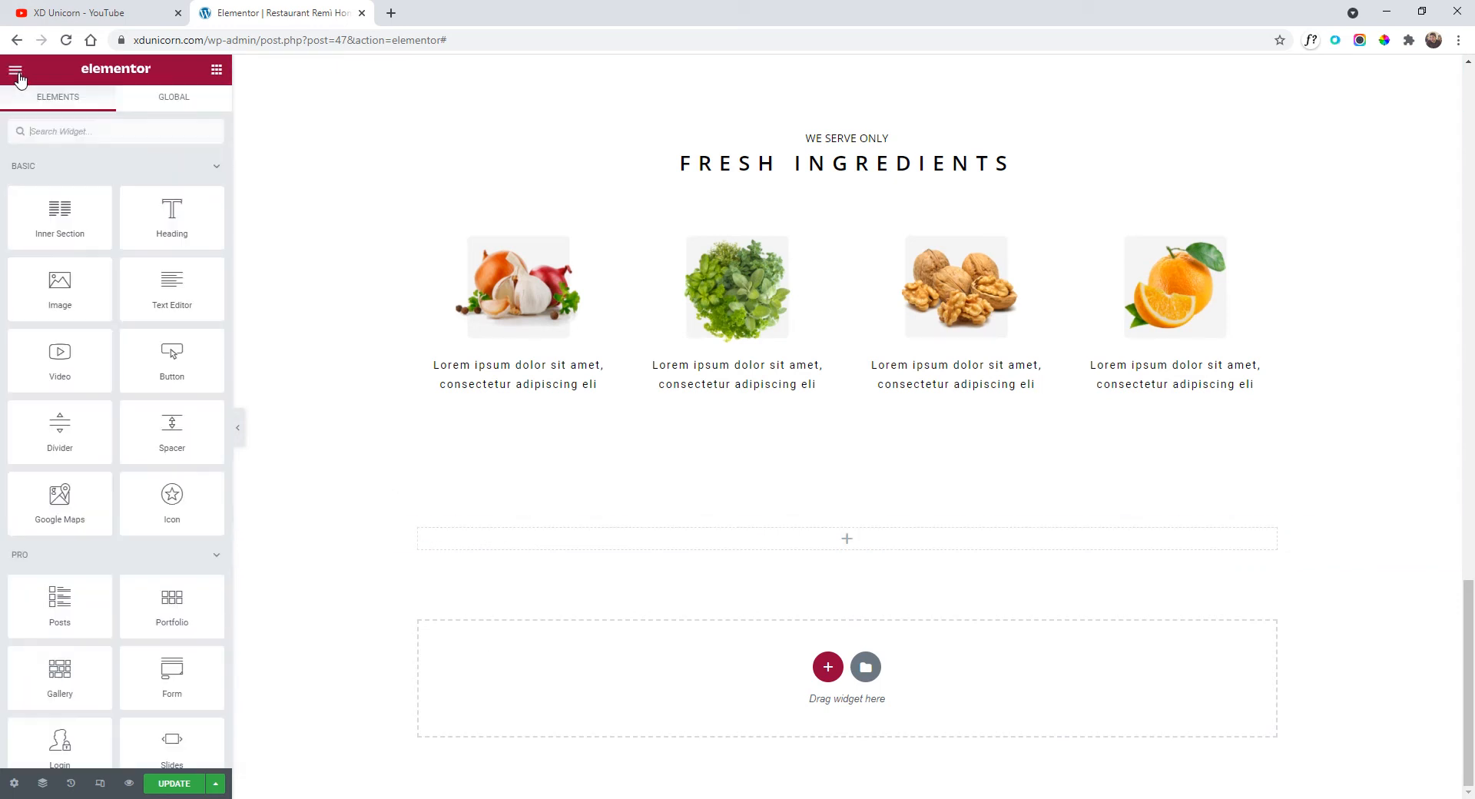
left_click_drag(58, 217, 691, 553)
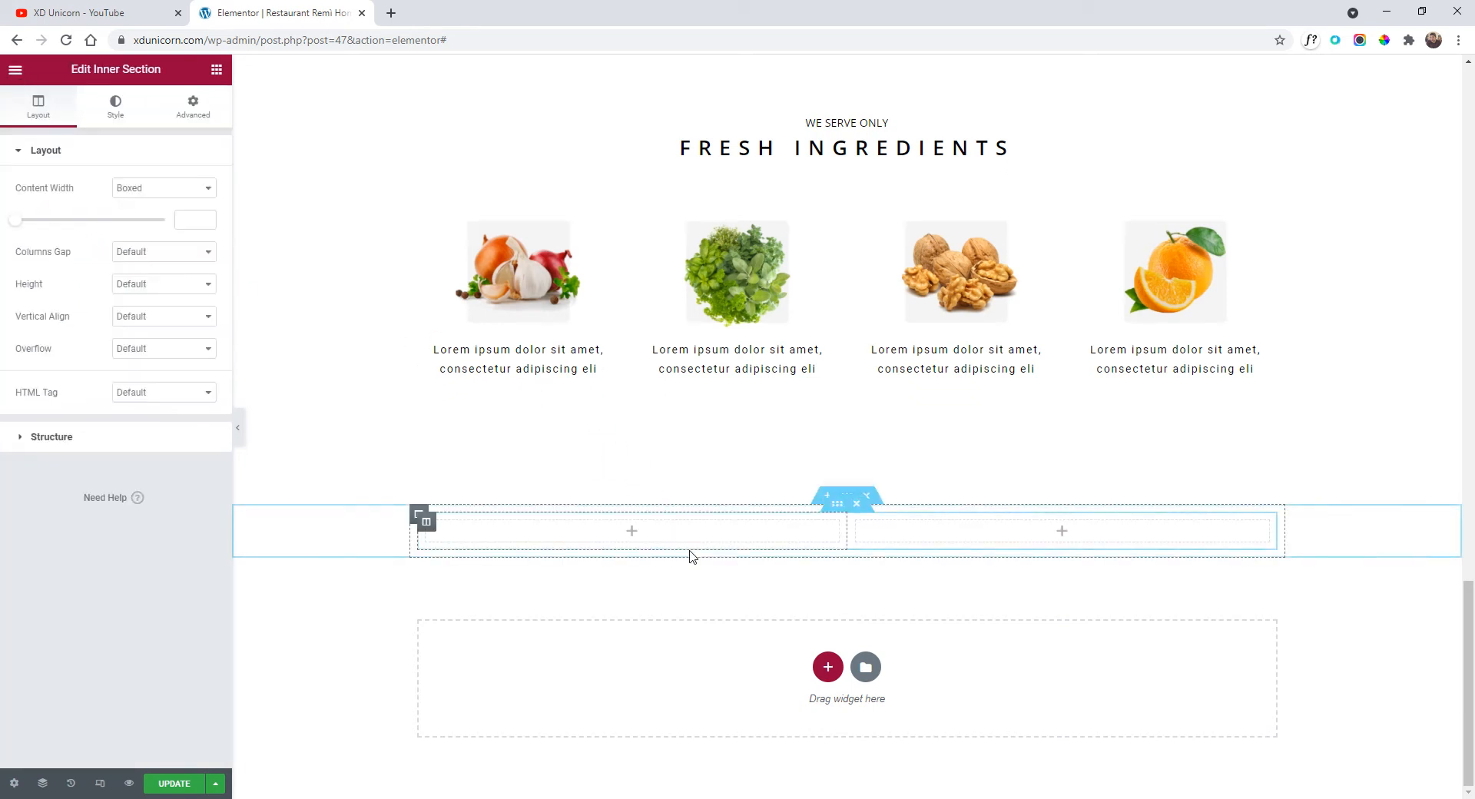
Copy the FRESH INGREDIENTS heading into the new section above its two columns.
right_click(852, 146)
left_click(891, 211)
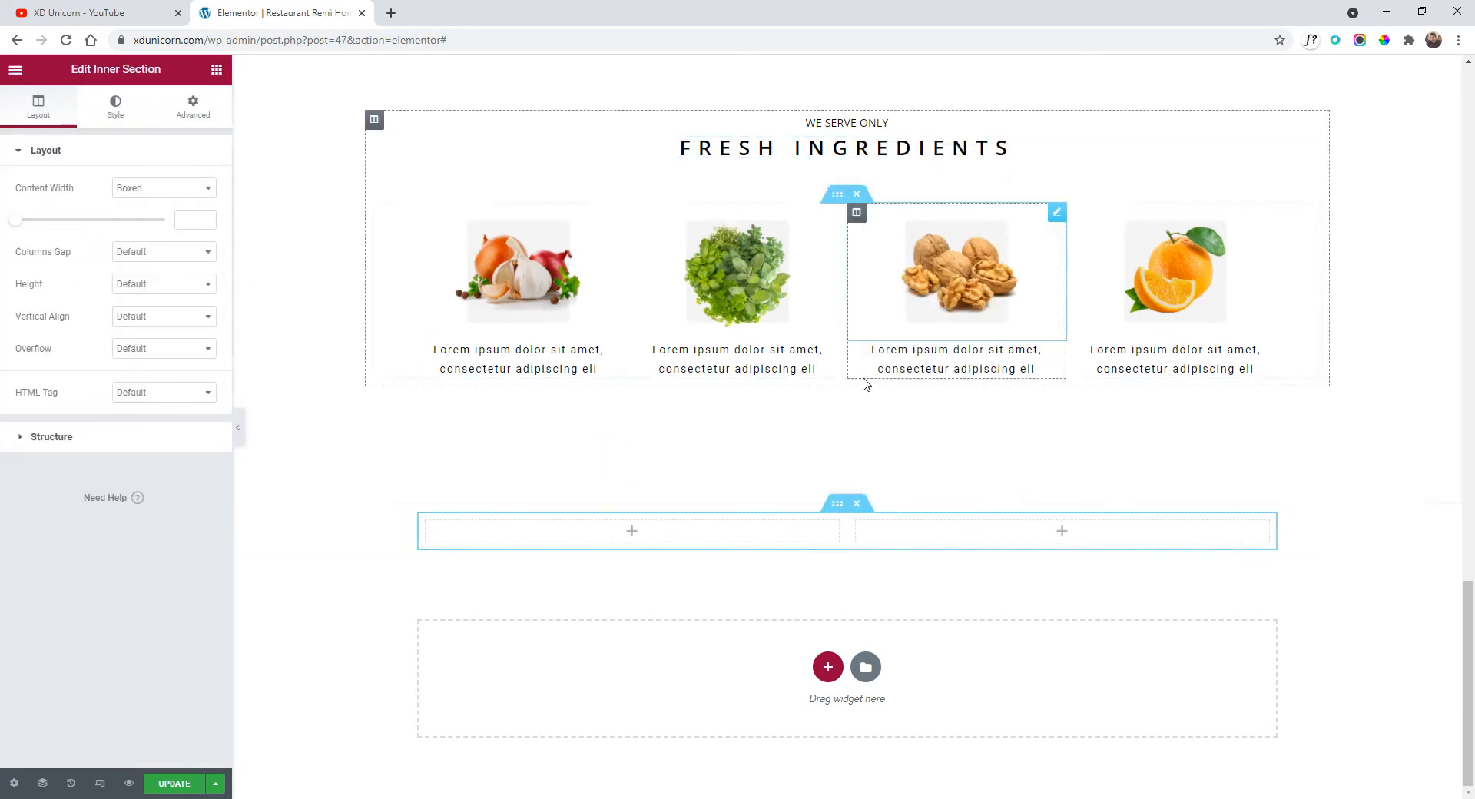
right_click(774, 508)
left_click(826, 593)
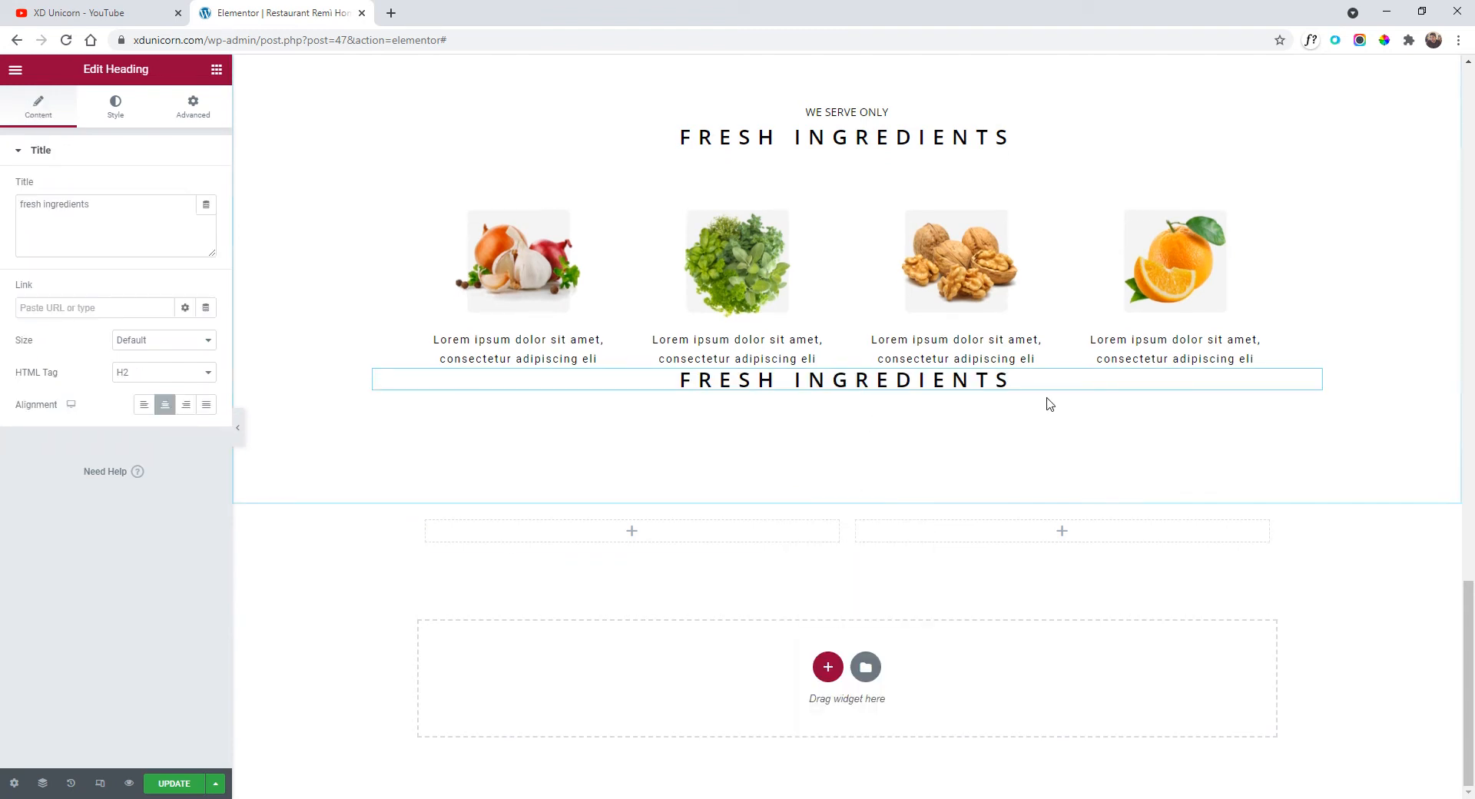
left_click_drag(1311, 381, 773, 521)
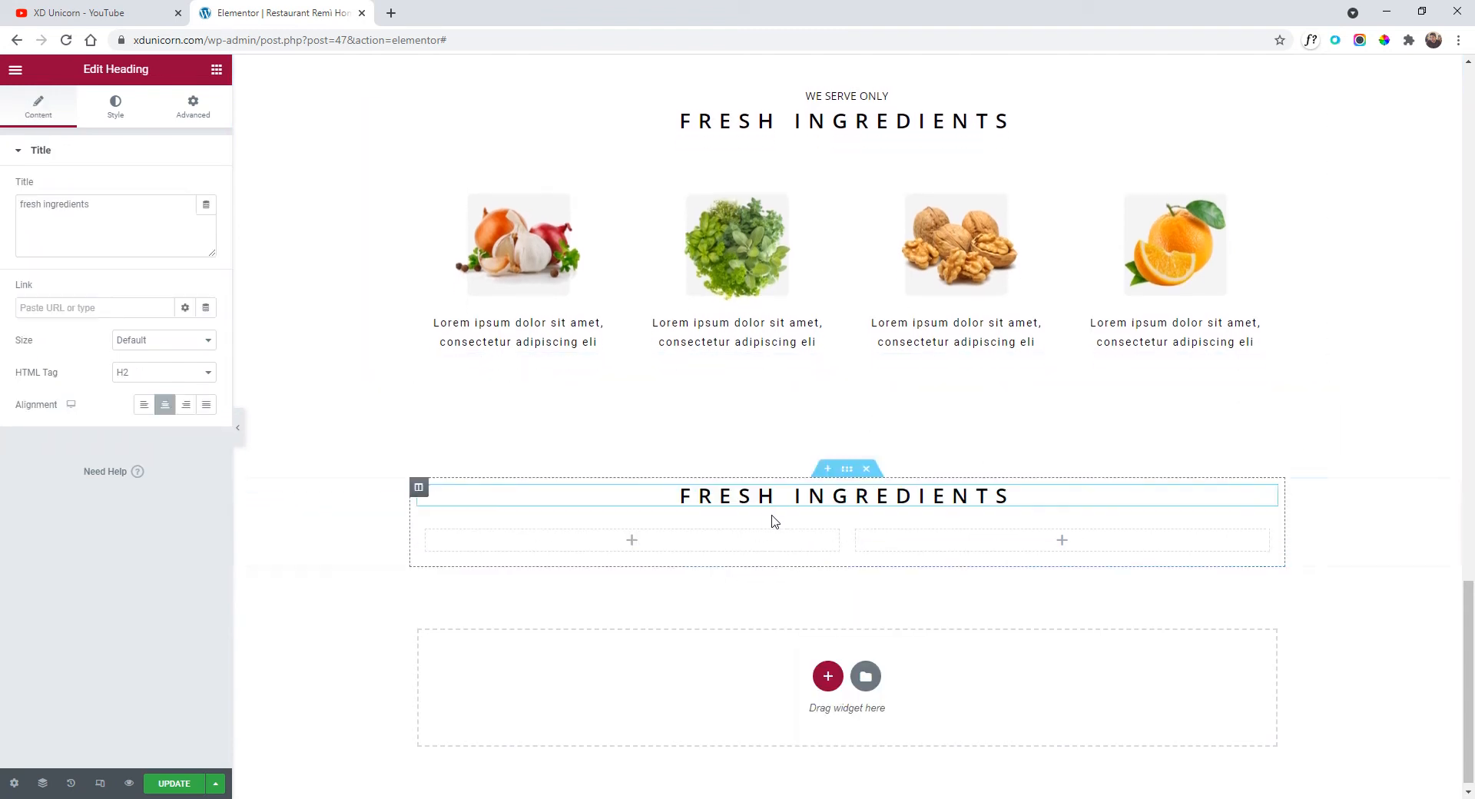
Copy the WE SERVE ONLY heading into the new section, placed above FRESH INGREDIENTS.
right_click(839, 98)
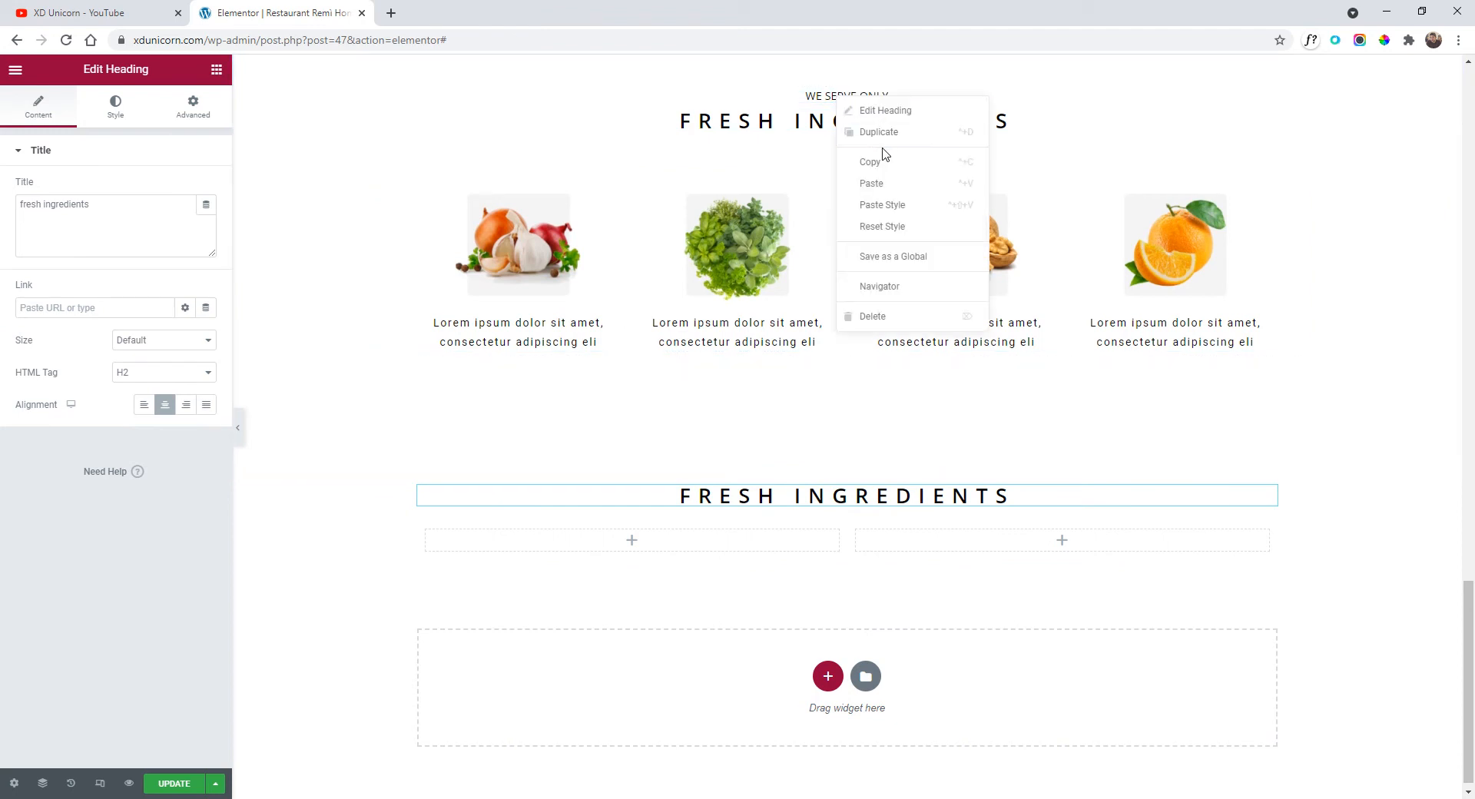
left_click(880, 159)
right_click(797, 498)
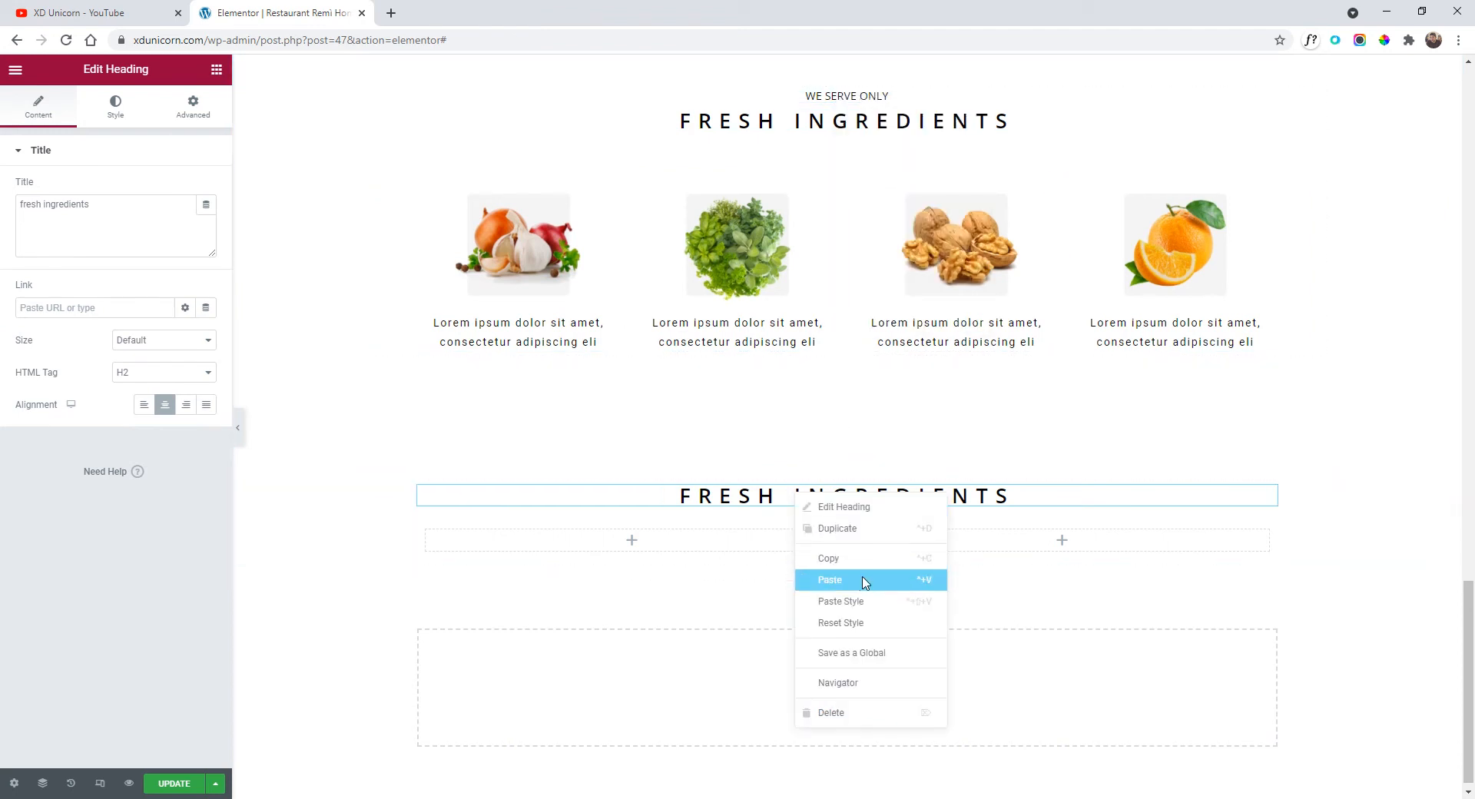
left_click(865, 582)
left_click_drag(1267, 533, 946, 486)
left_click(847, 471)
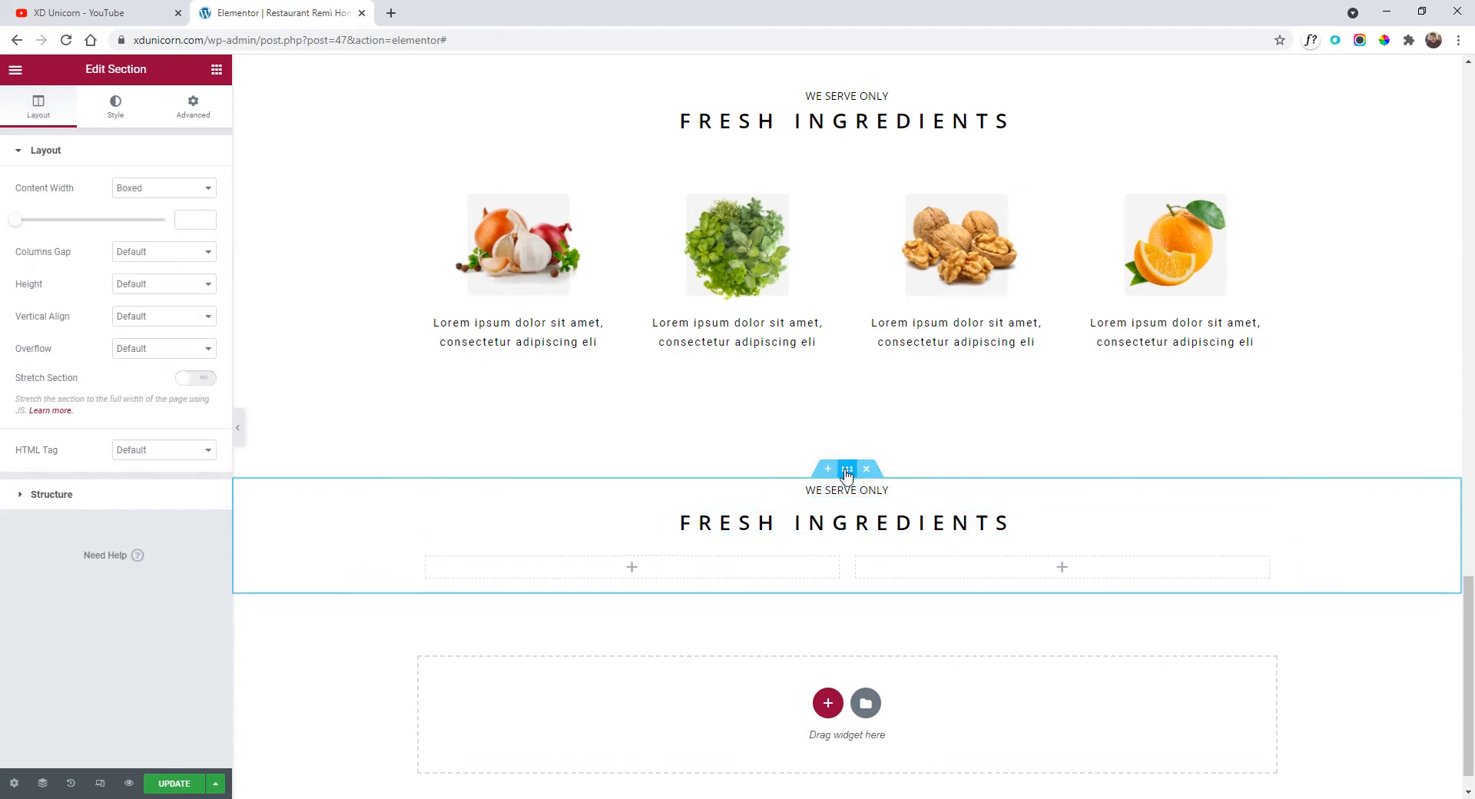
Set the new section's Height to Min Height and raise its value.
left_click(137, 298)
left_click(167, 328)
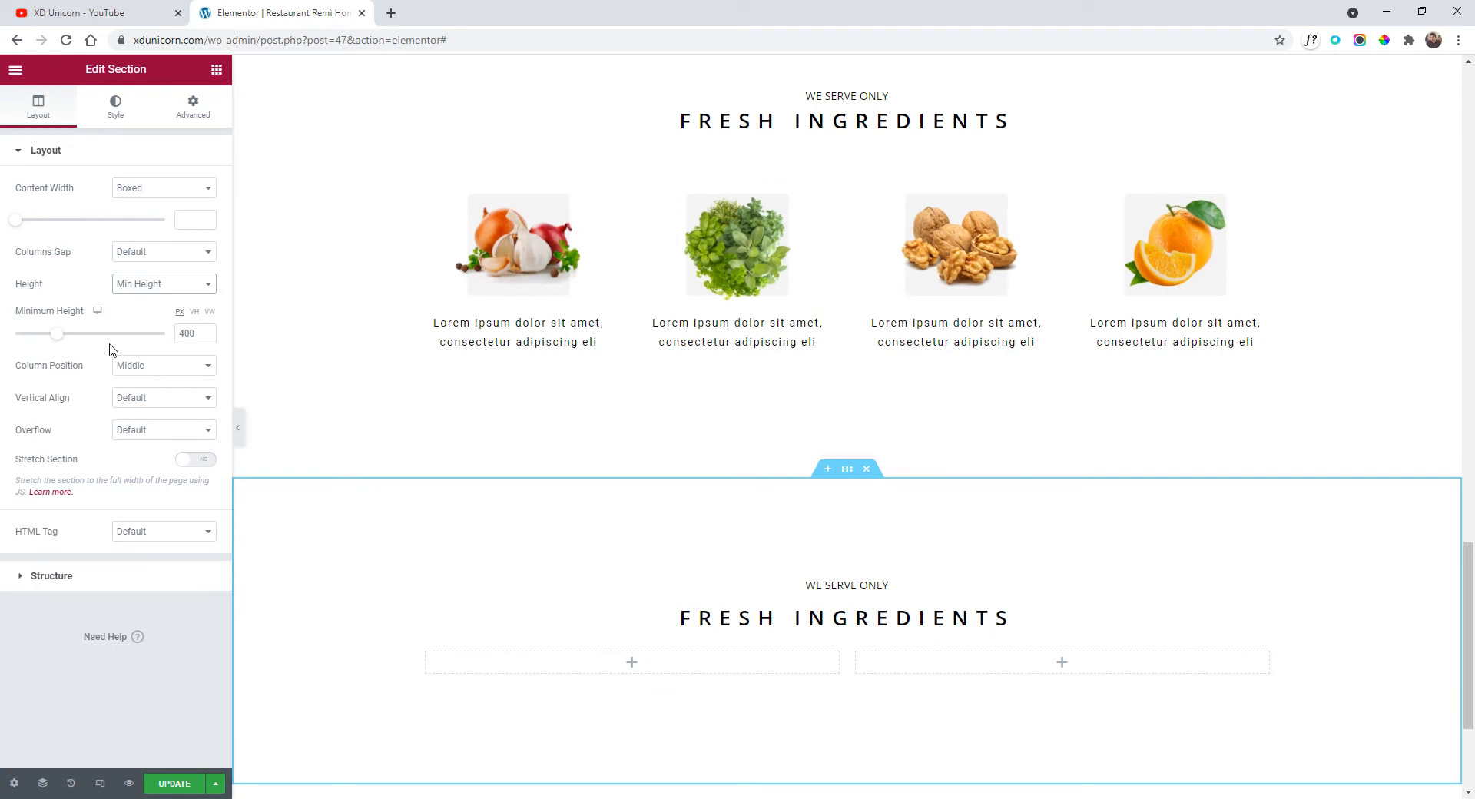
left_click_drag(66, 341, 72, 339)
scroll(827, 550, "down", 3)
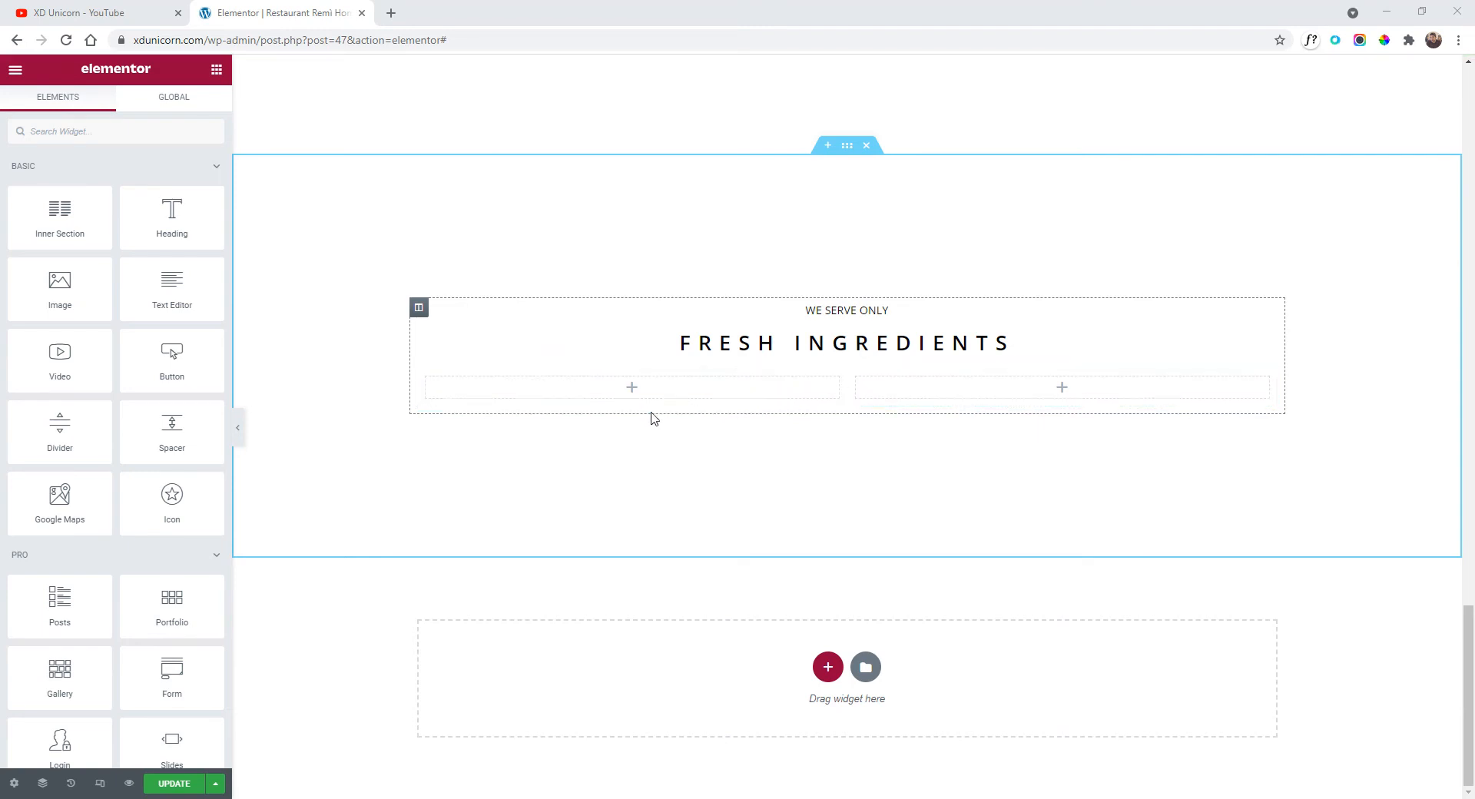
Duplicate a column twice for four columns, resized to roughly 40%, 10%, 40% and 10%.
right_click(428, 390)
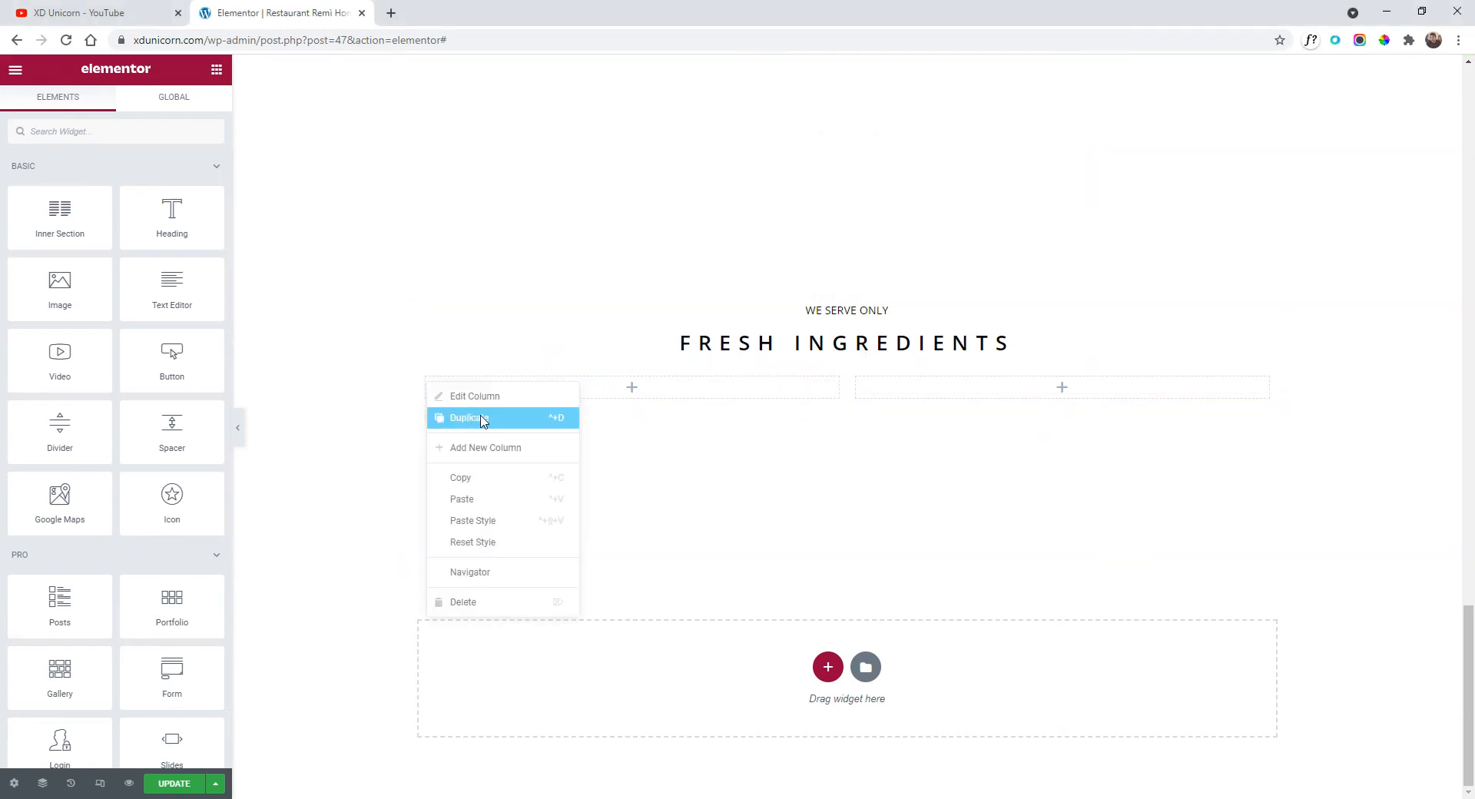
left_click(483, 420)
left_click(1086, 416)
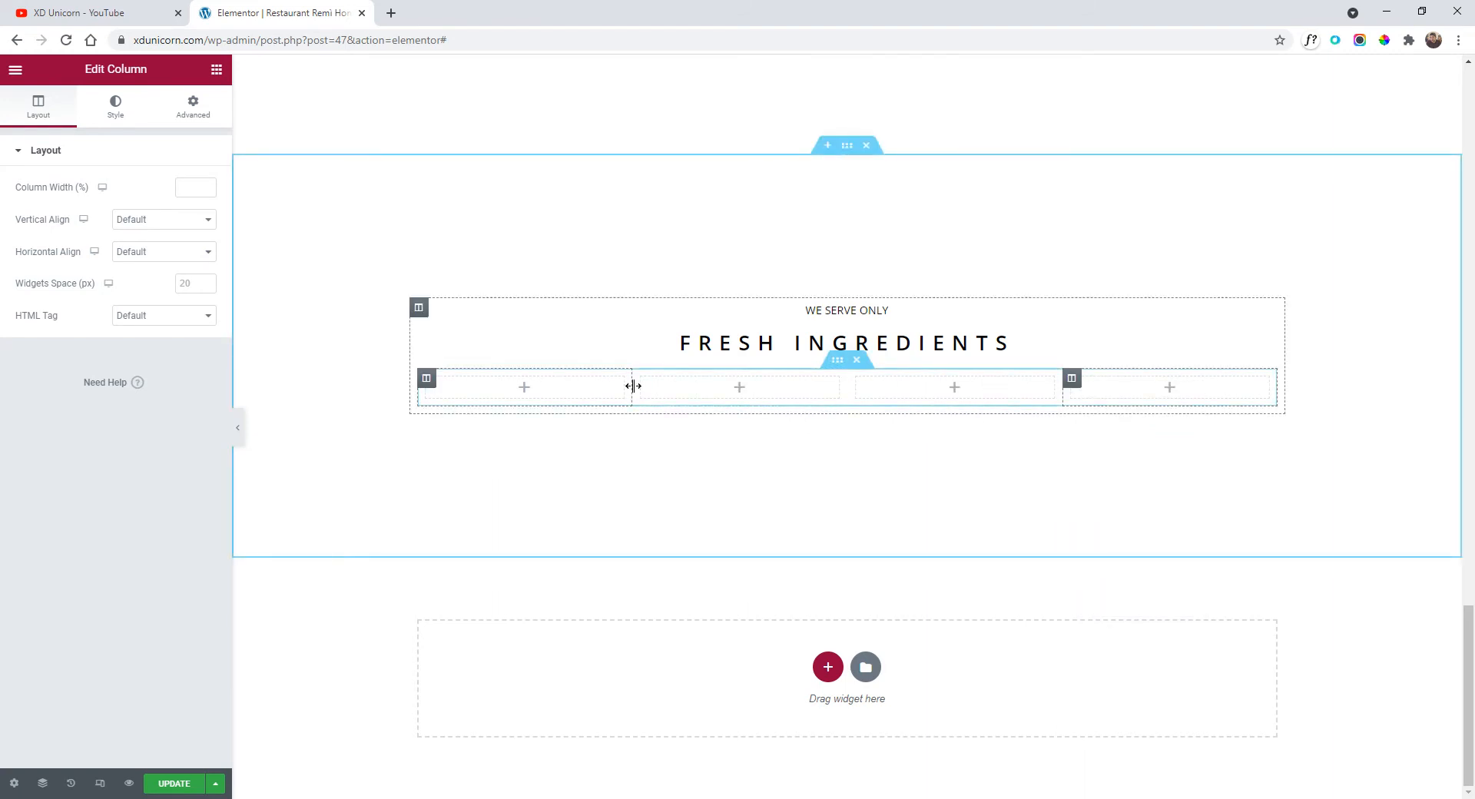
left_click_drag(633, 386, 763, 401)
left_click_drag(1061, 389, 1190, 390)
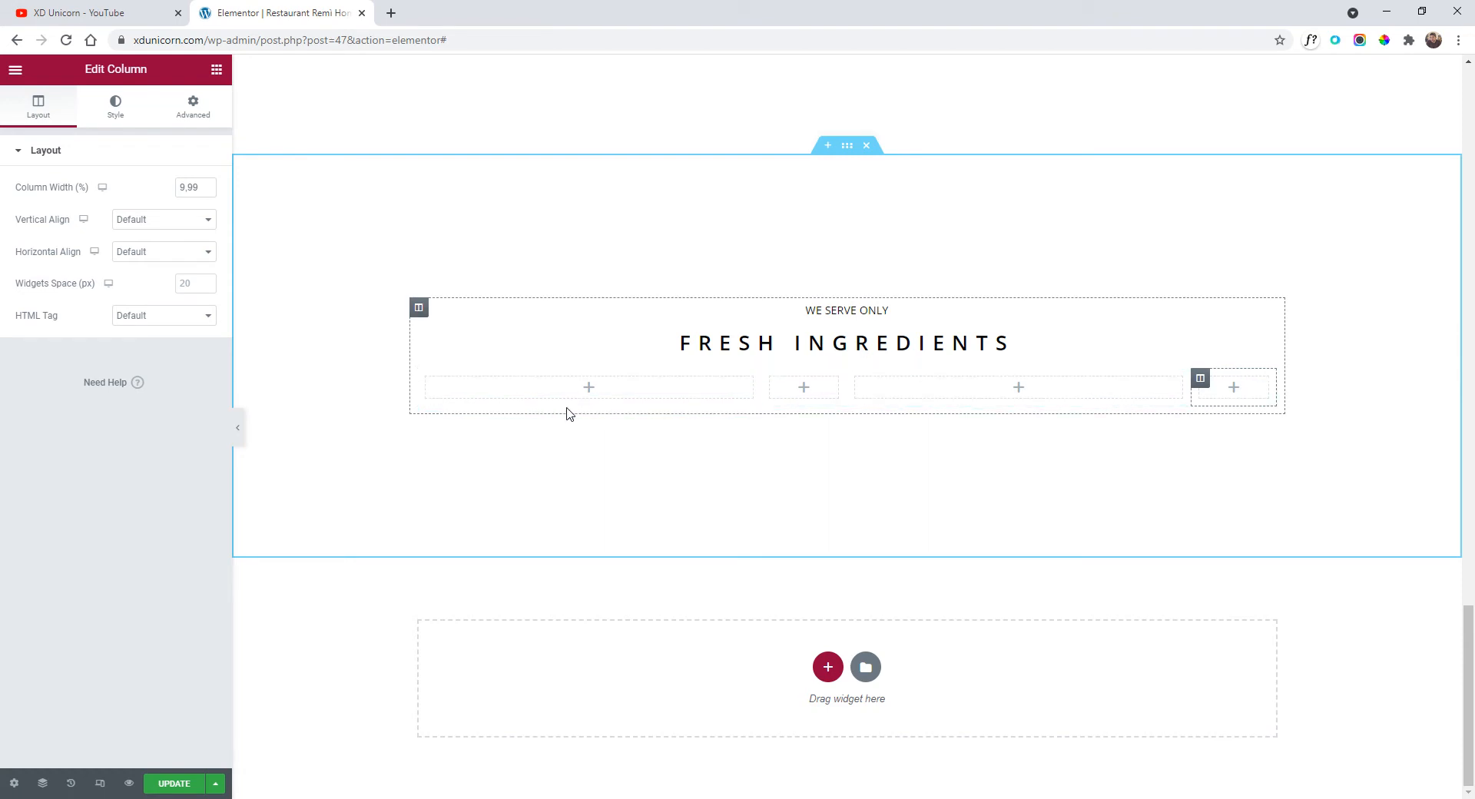
scroll(564, 413, "up", 1)
scroll(674, 512, "up", 2)
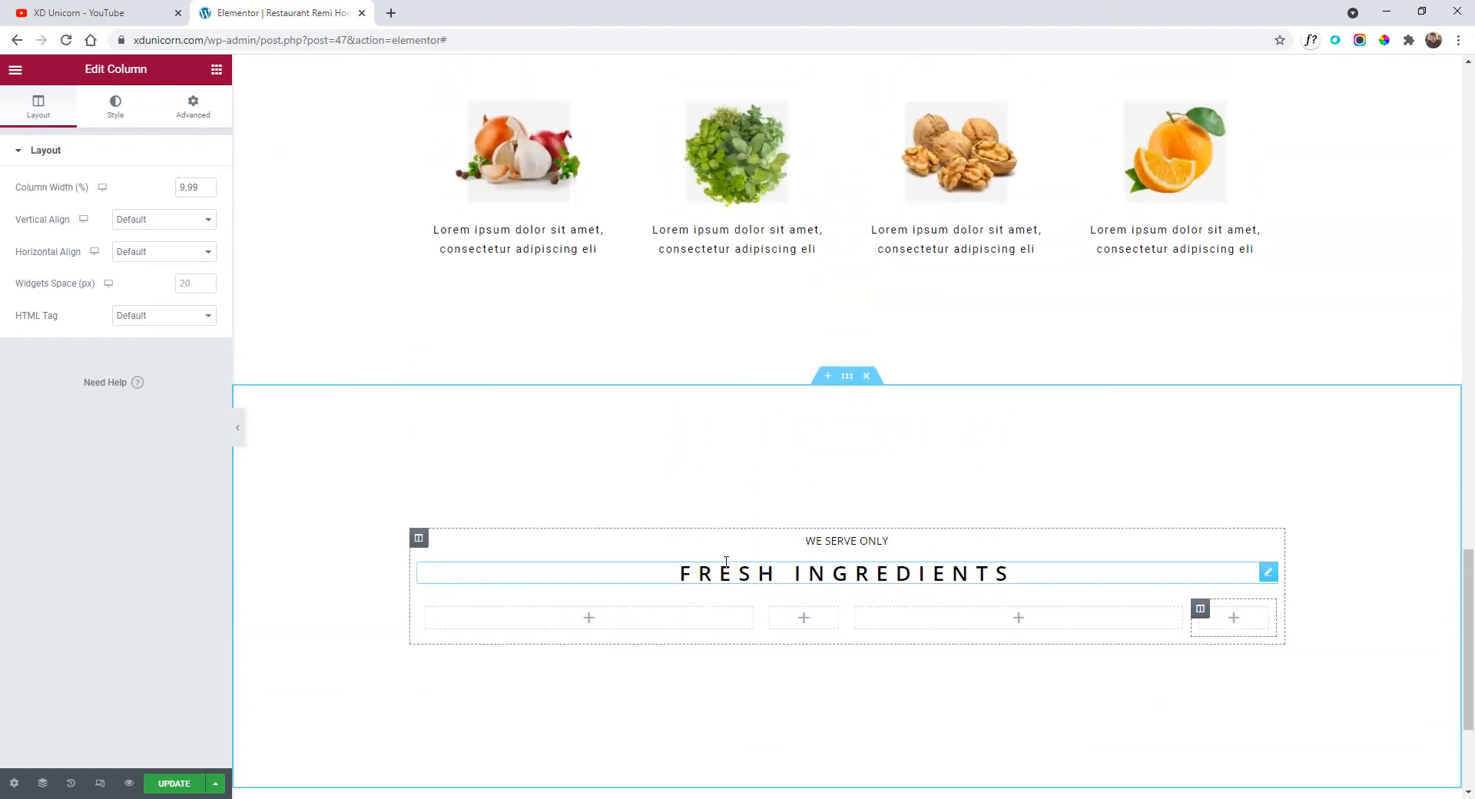
Copy the Lorem ipsum description into the first empty column.
right_click(535, 250)
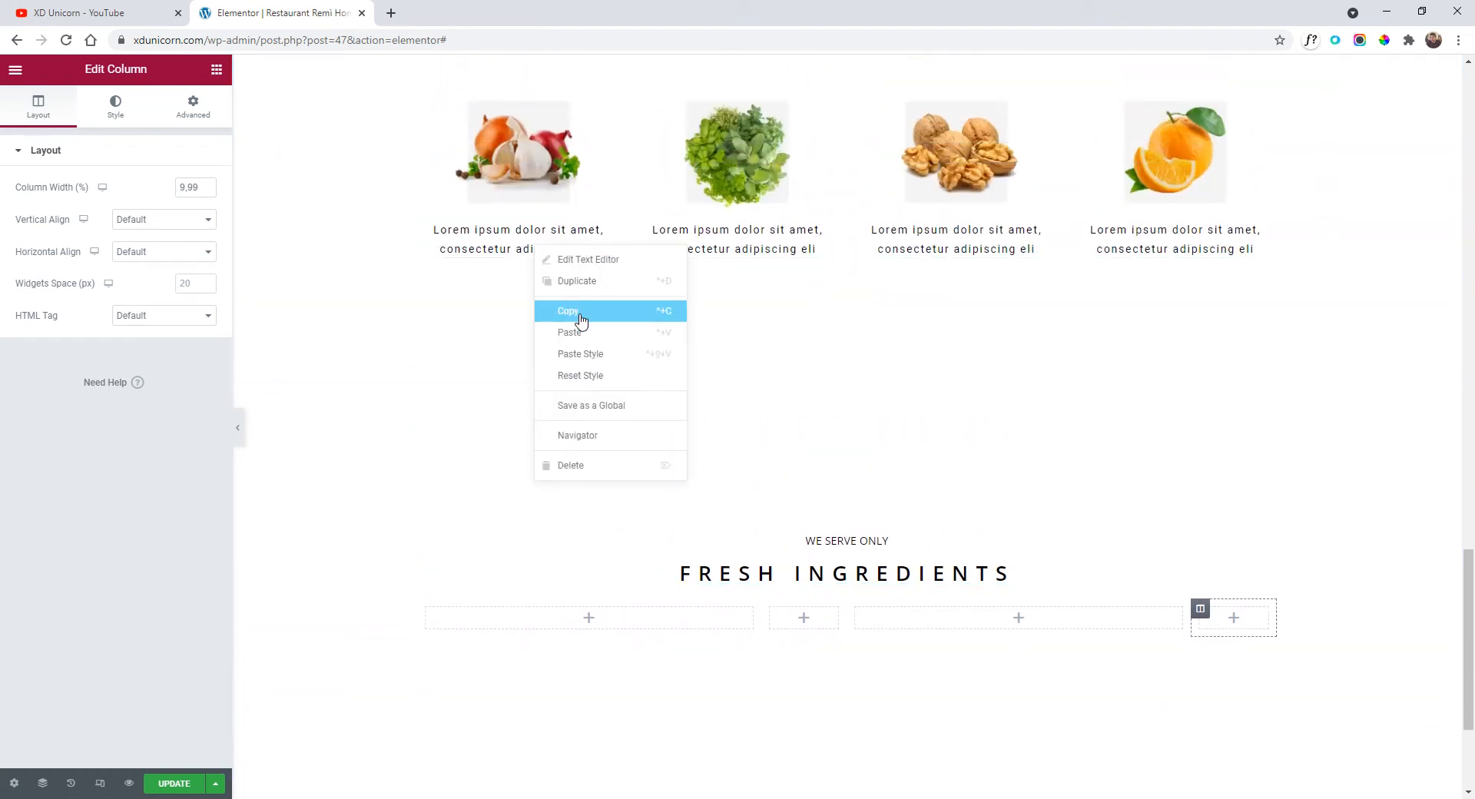
left_click(578, 317)
scroll(645, 461, "down", 2)
right_click(567, 463)
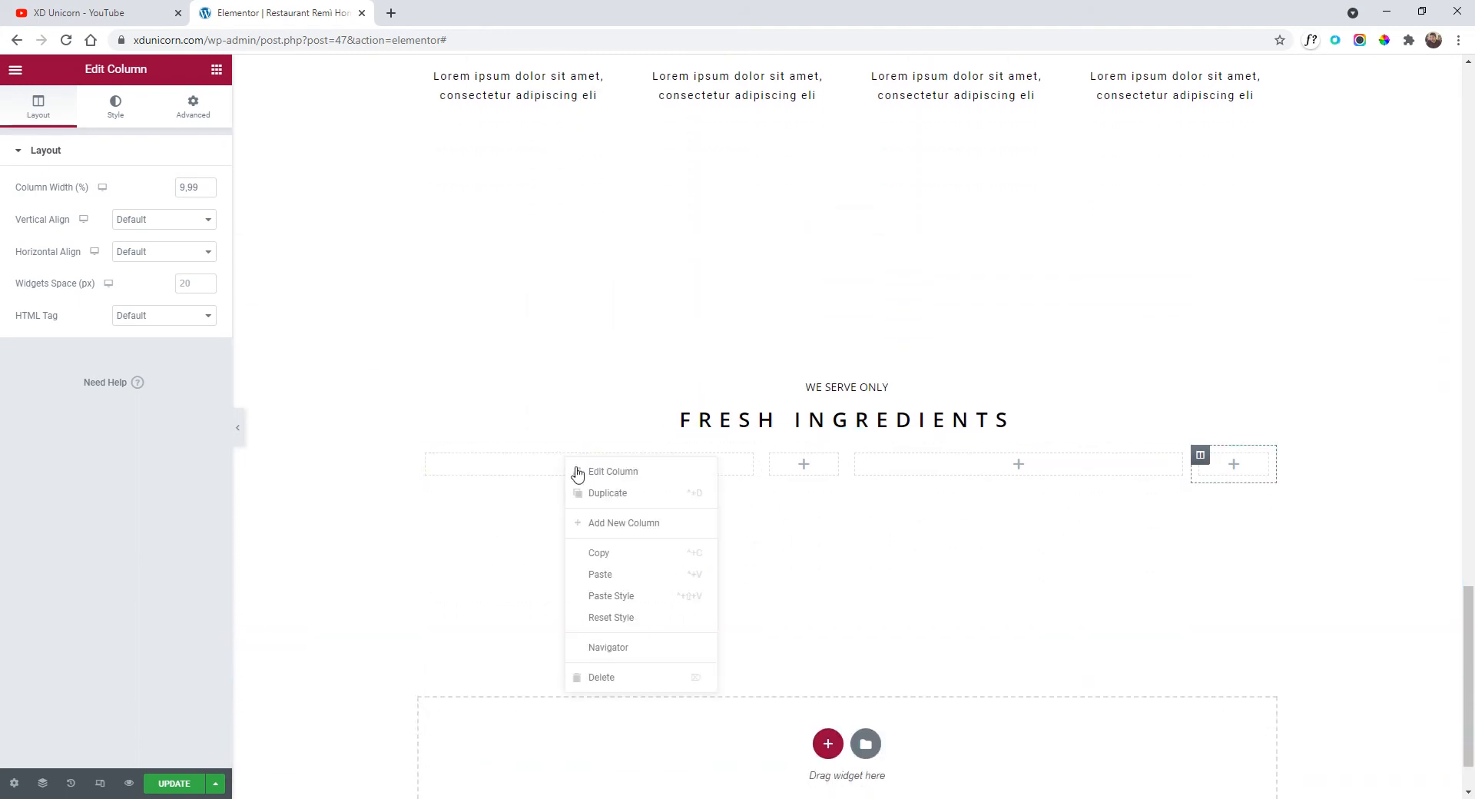
left_click(645, 575)
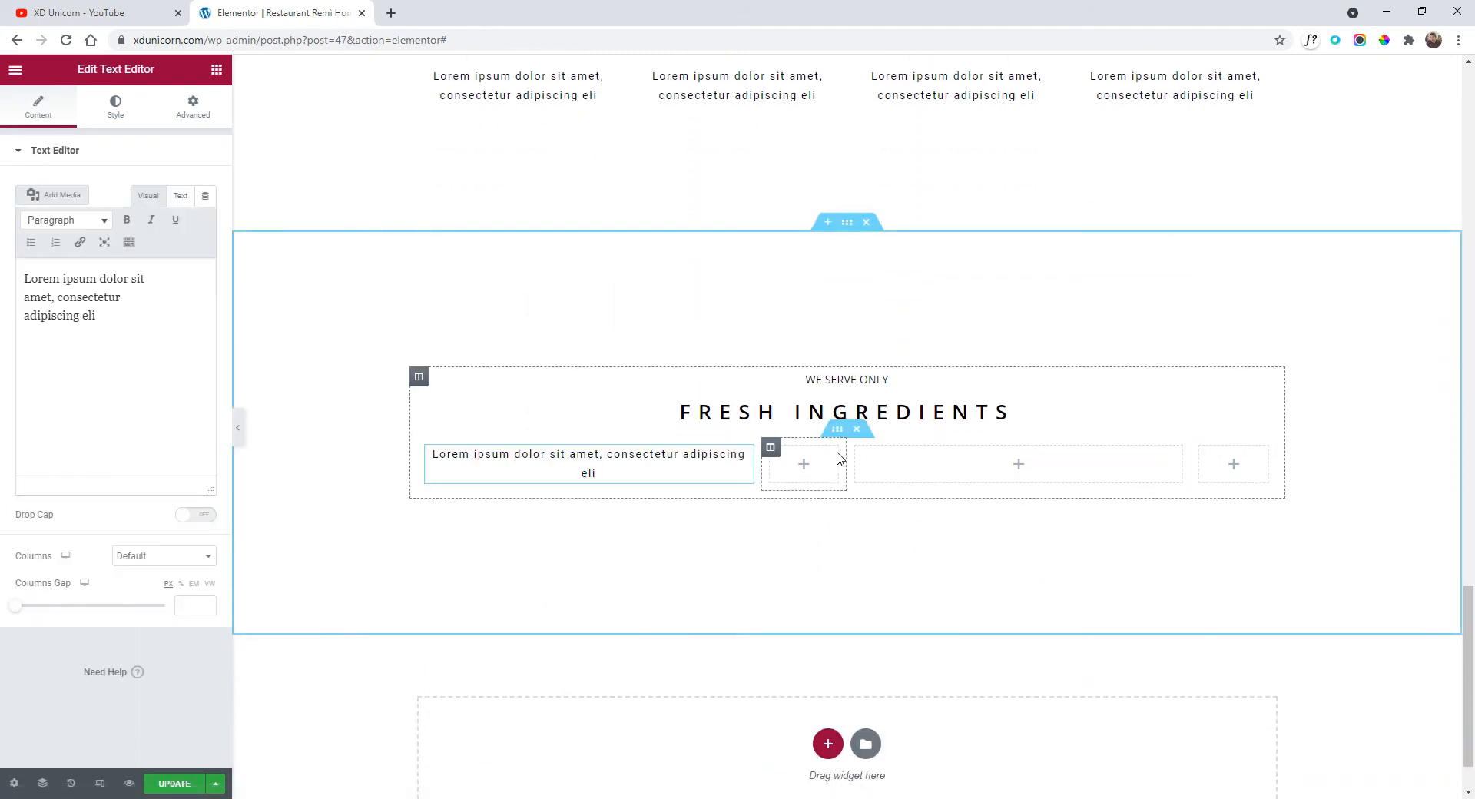
Copy the WE SERVE ONLY heading into the first column, above the description.
right_click(854, 384)
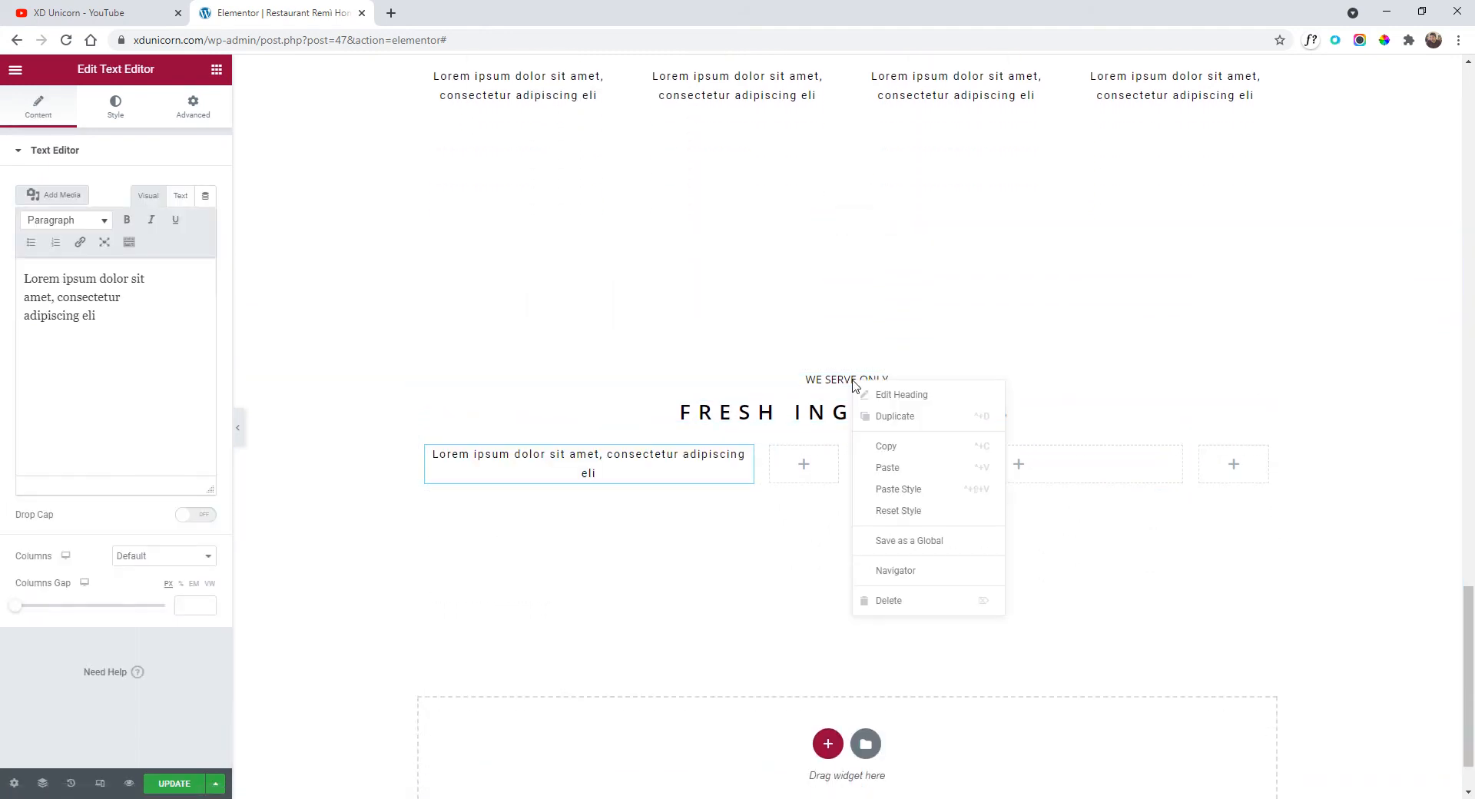
left_click(876, 440)
right_click(521, 453)
left_click(590, 535)
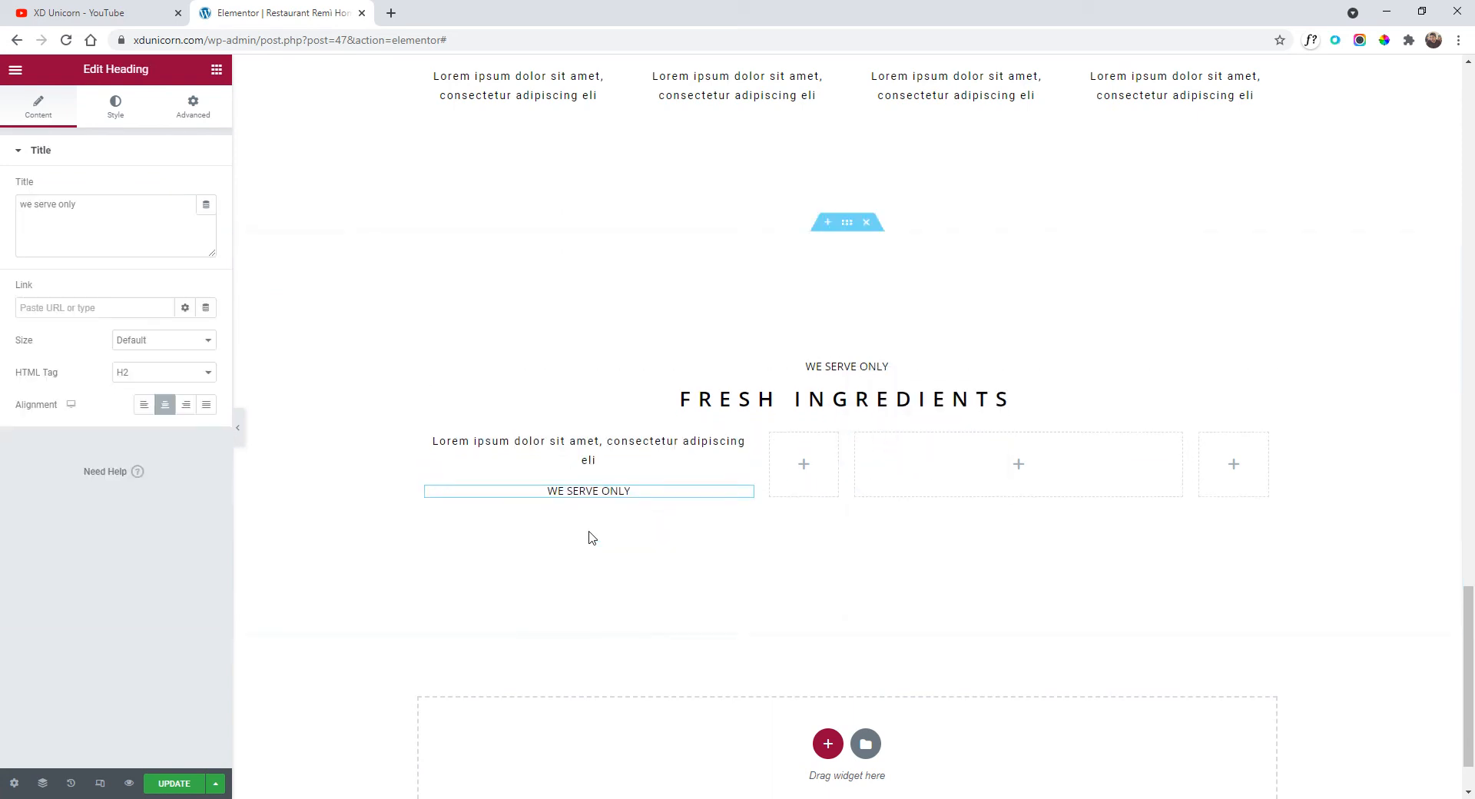
left_click_drag(748, 496, 637, 442)
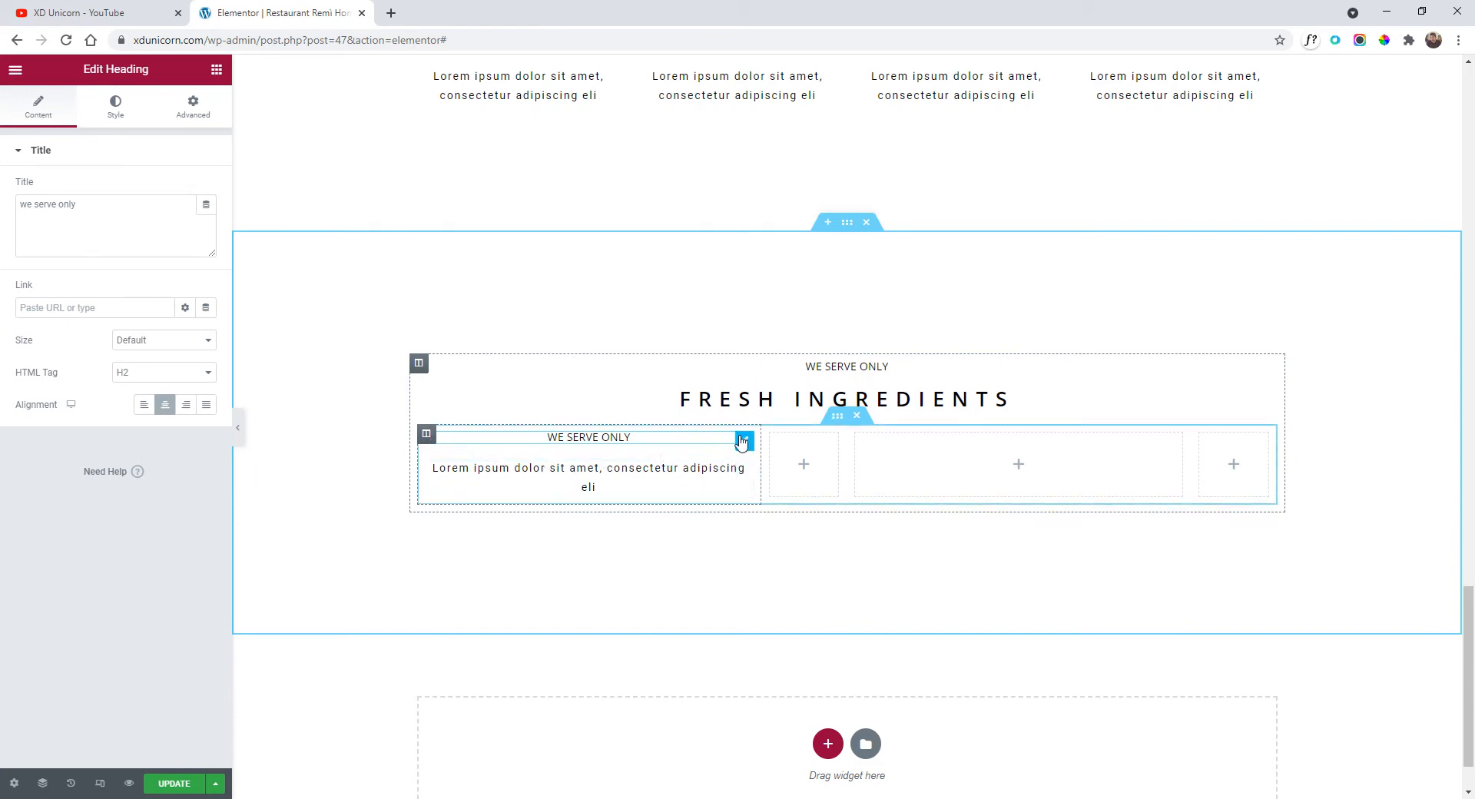
Left-align the heading and description, and set the column's Widgets Space to 5.
left_click(145, 405)
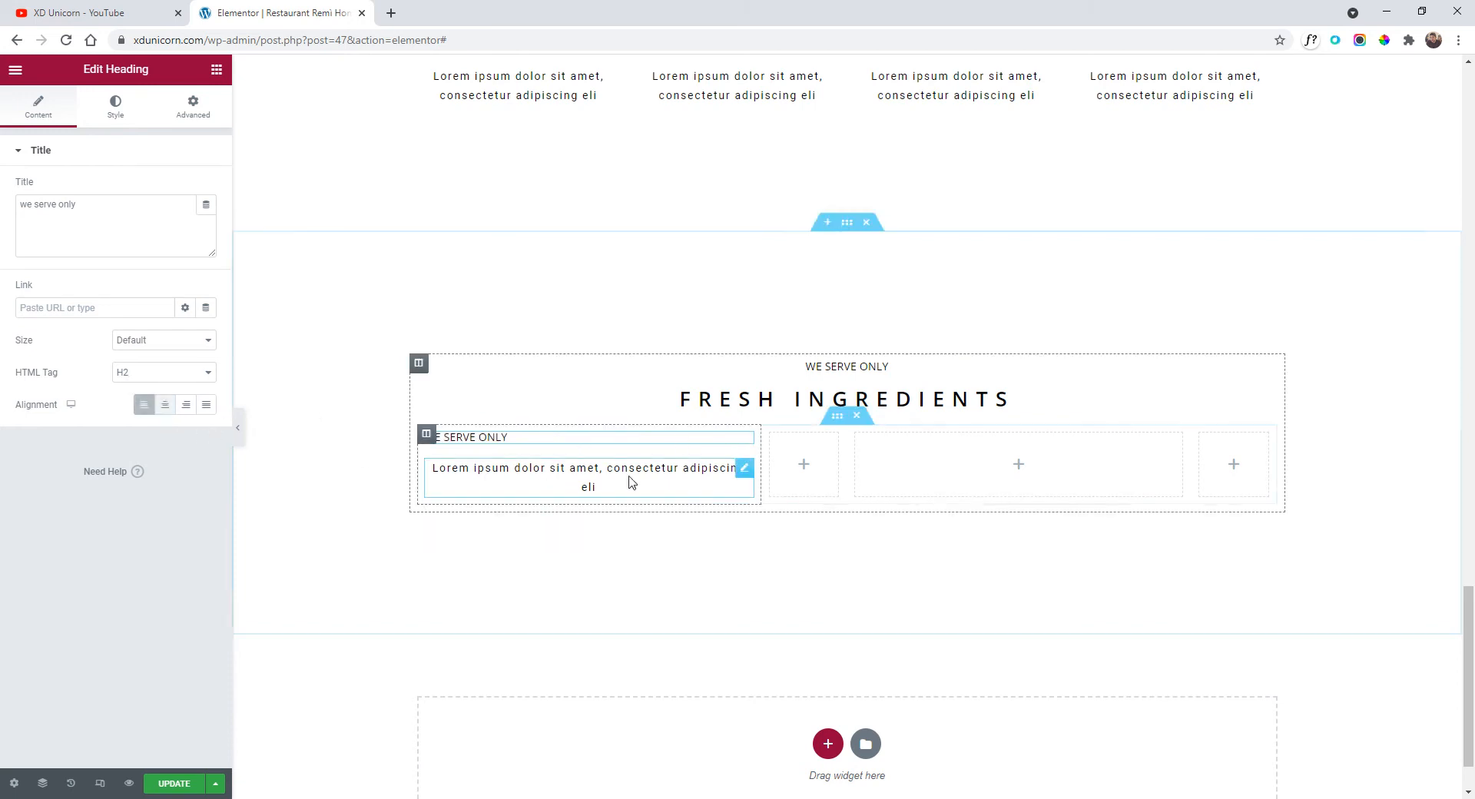
left_click(745, 471)
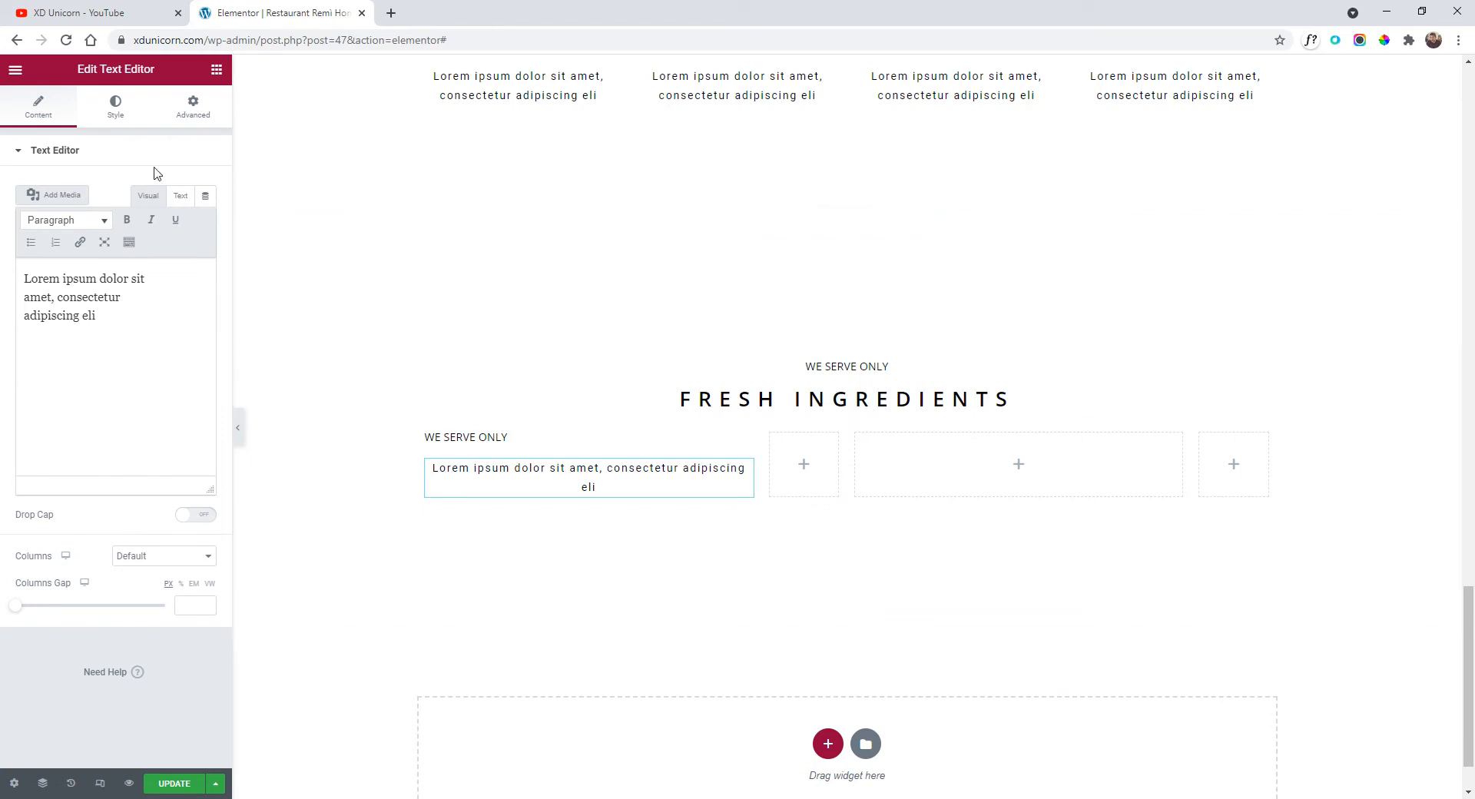
left_click(115, 113)
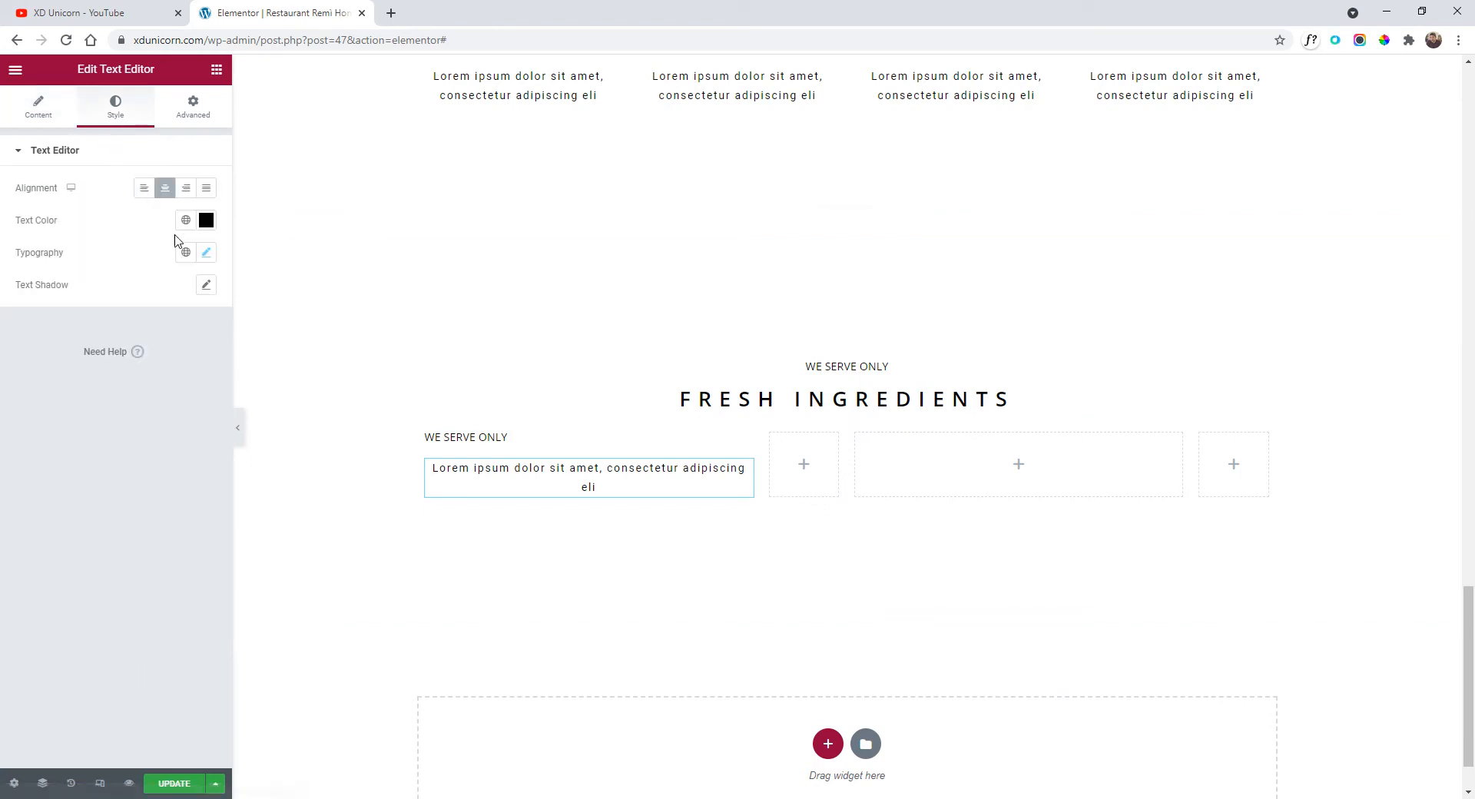
left_click(145, 187)
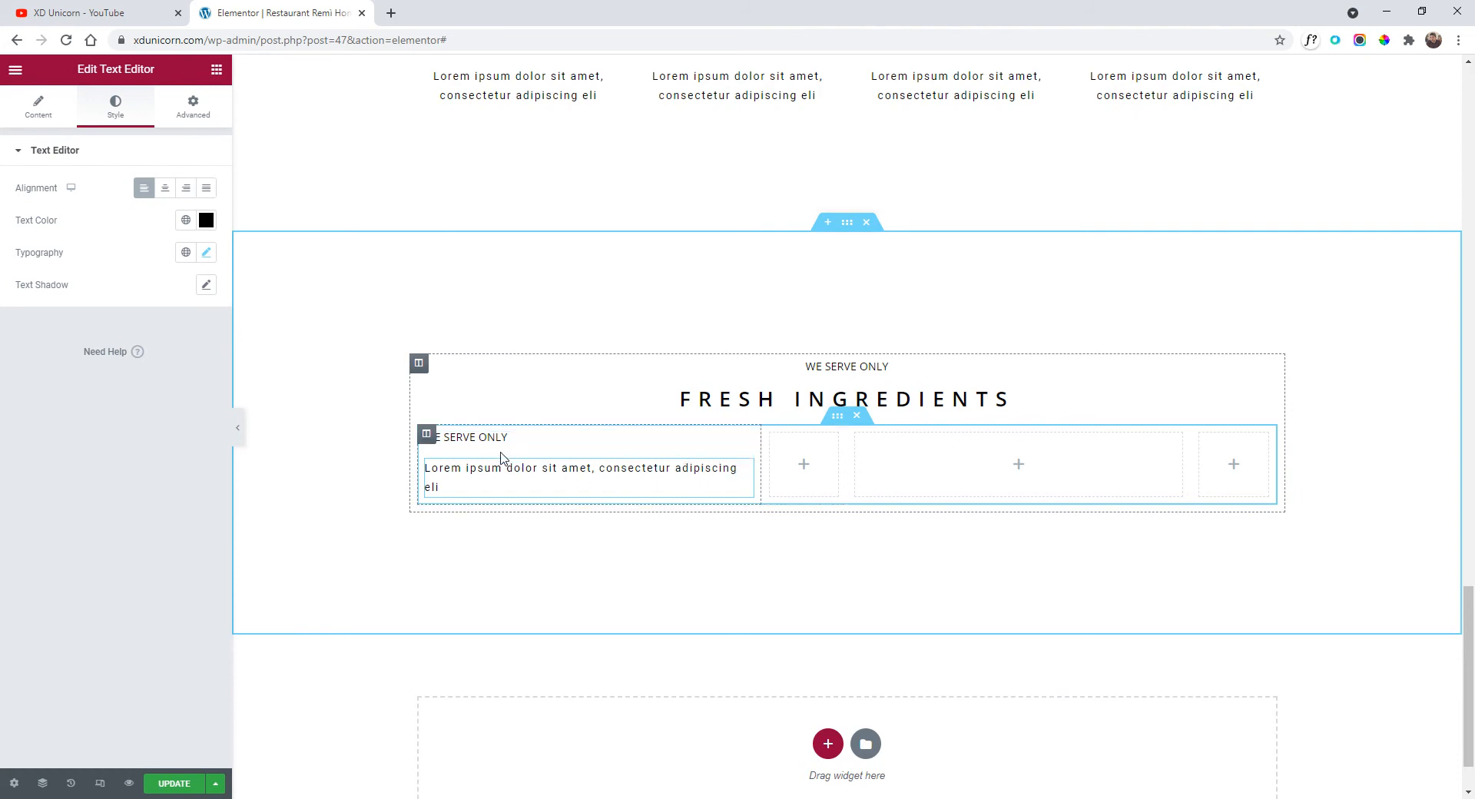
left_click(427, 434)
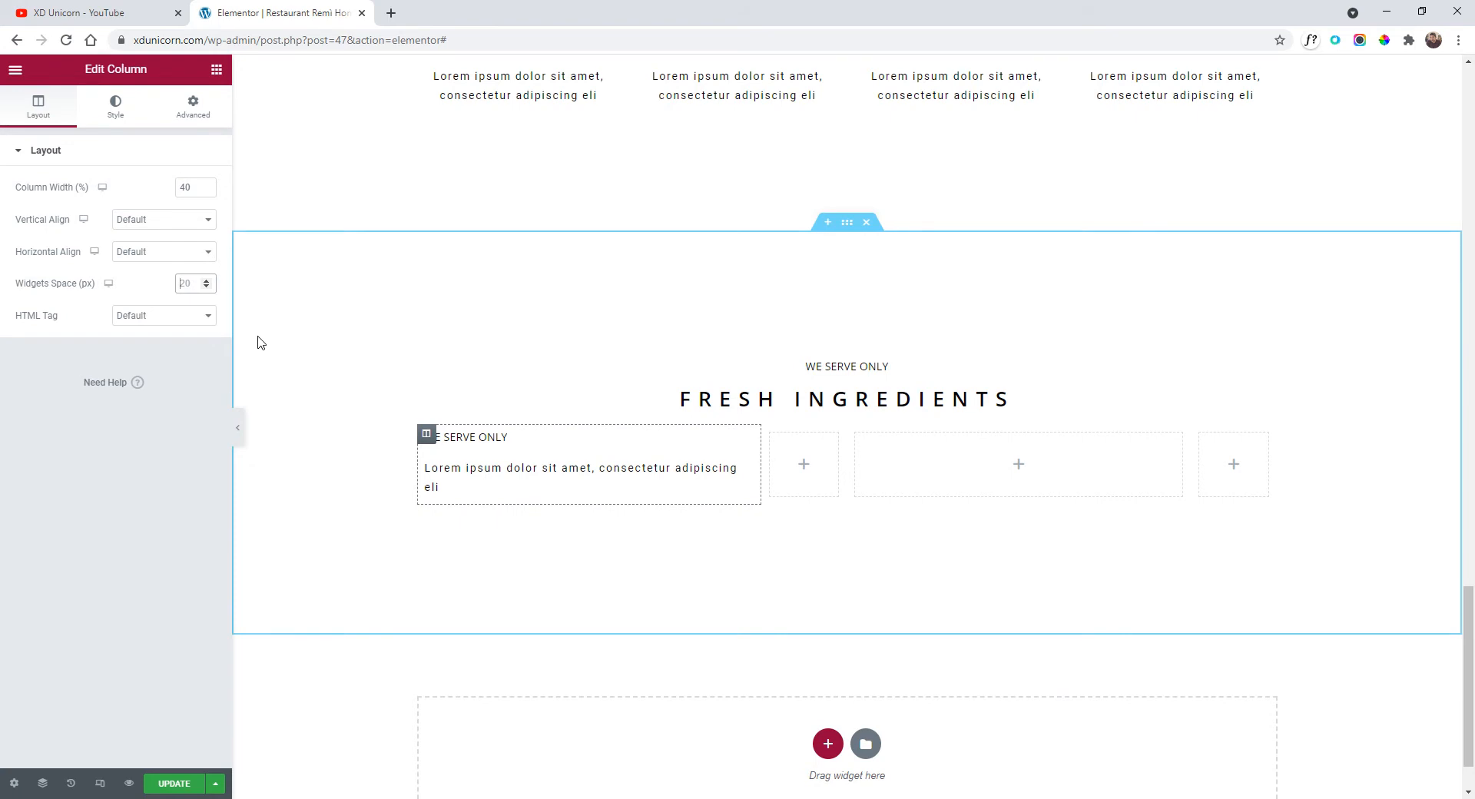
type("5")
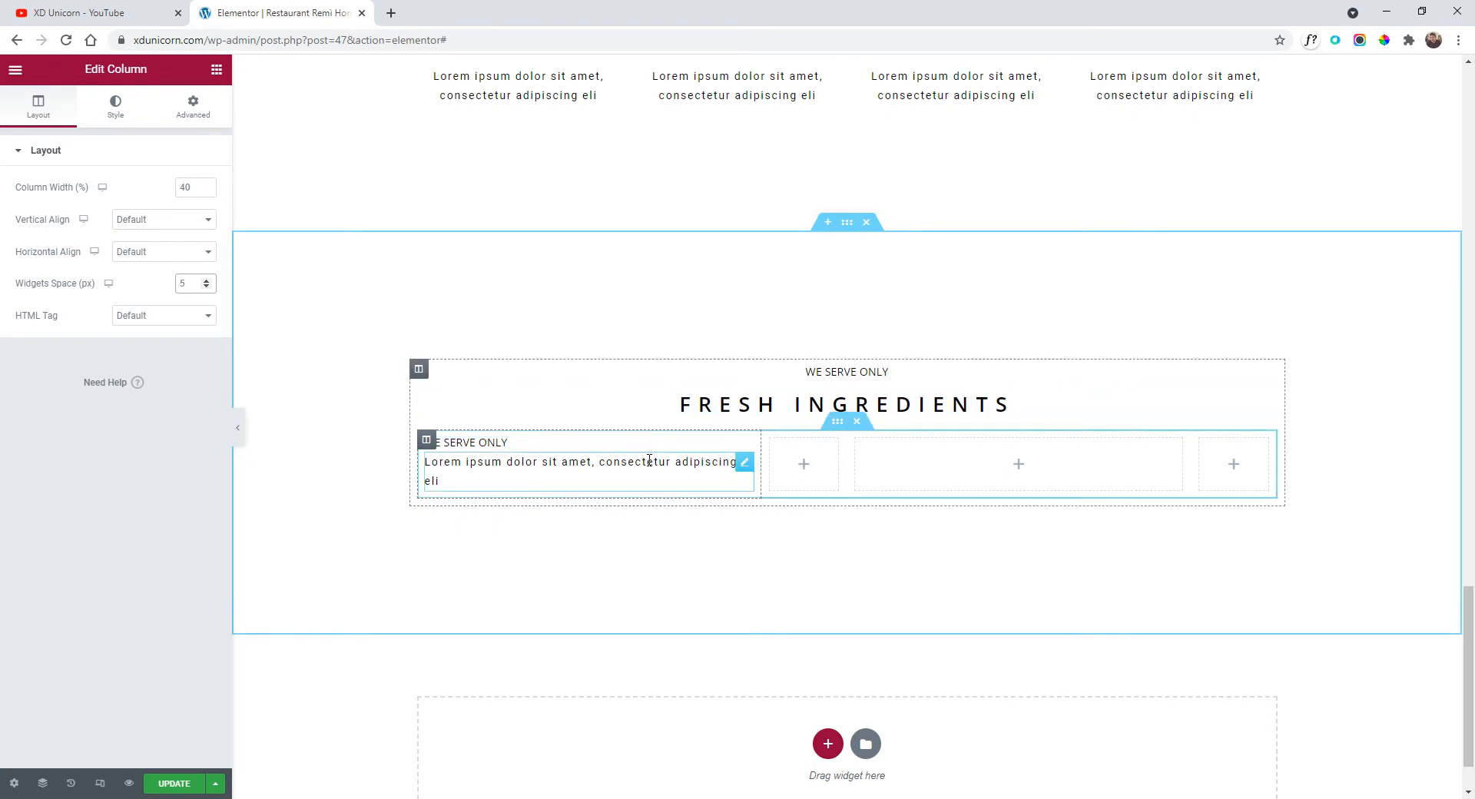
Paste a copy of the WE SERVE ONLY heading into the empty second column.
right_click(743, 452)
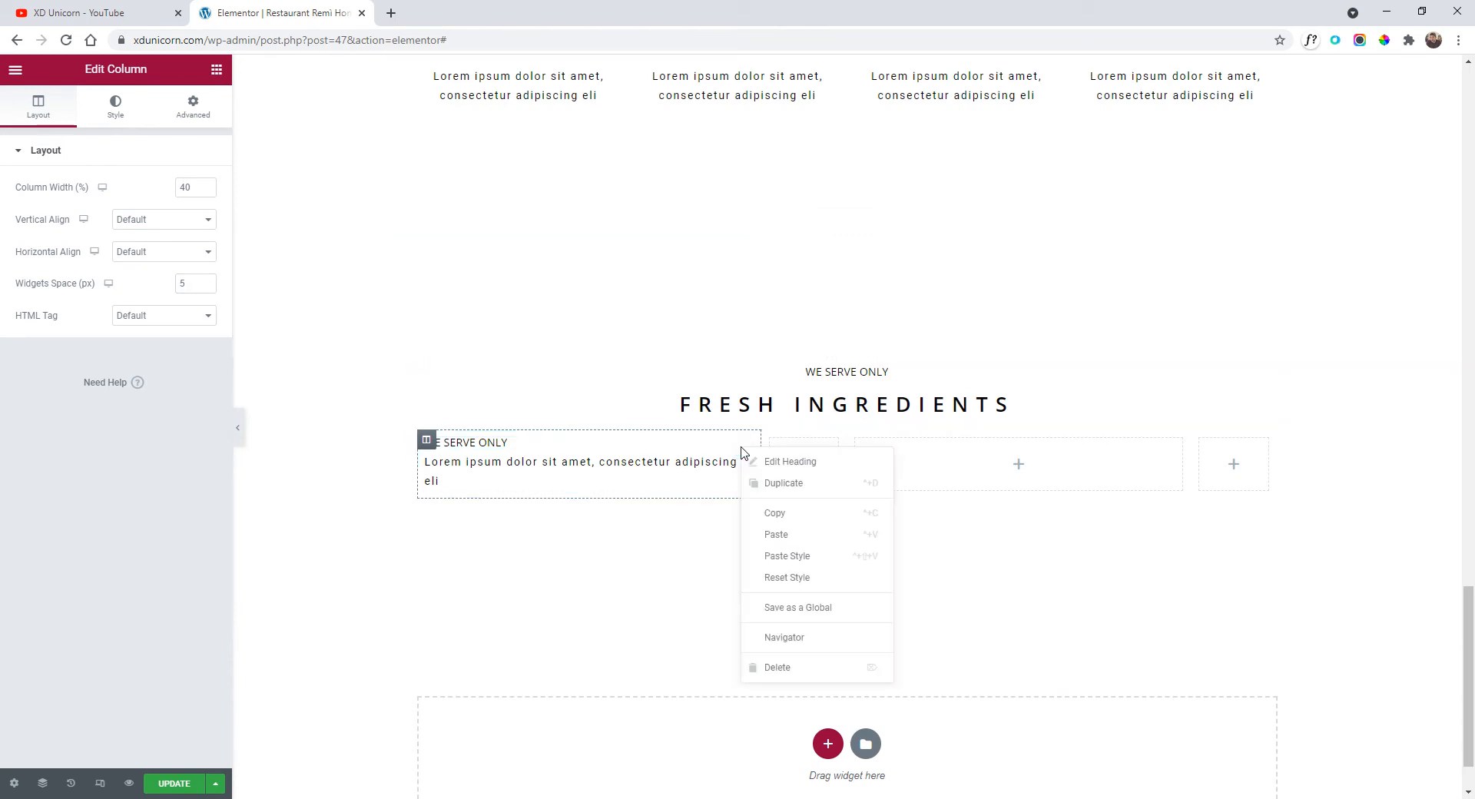
left_click(780, 511)
right_click(790, 461)
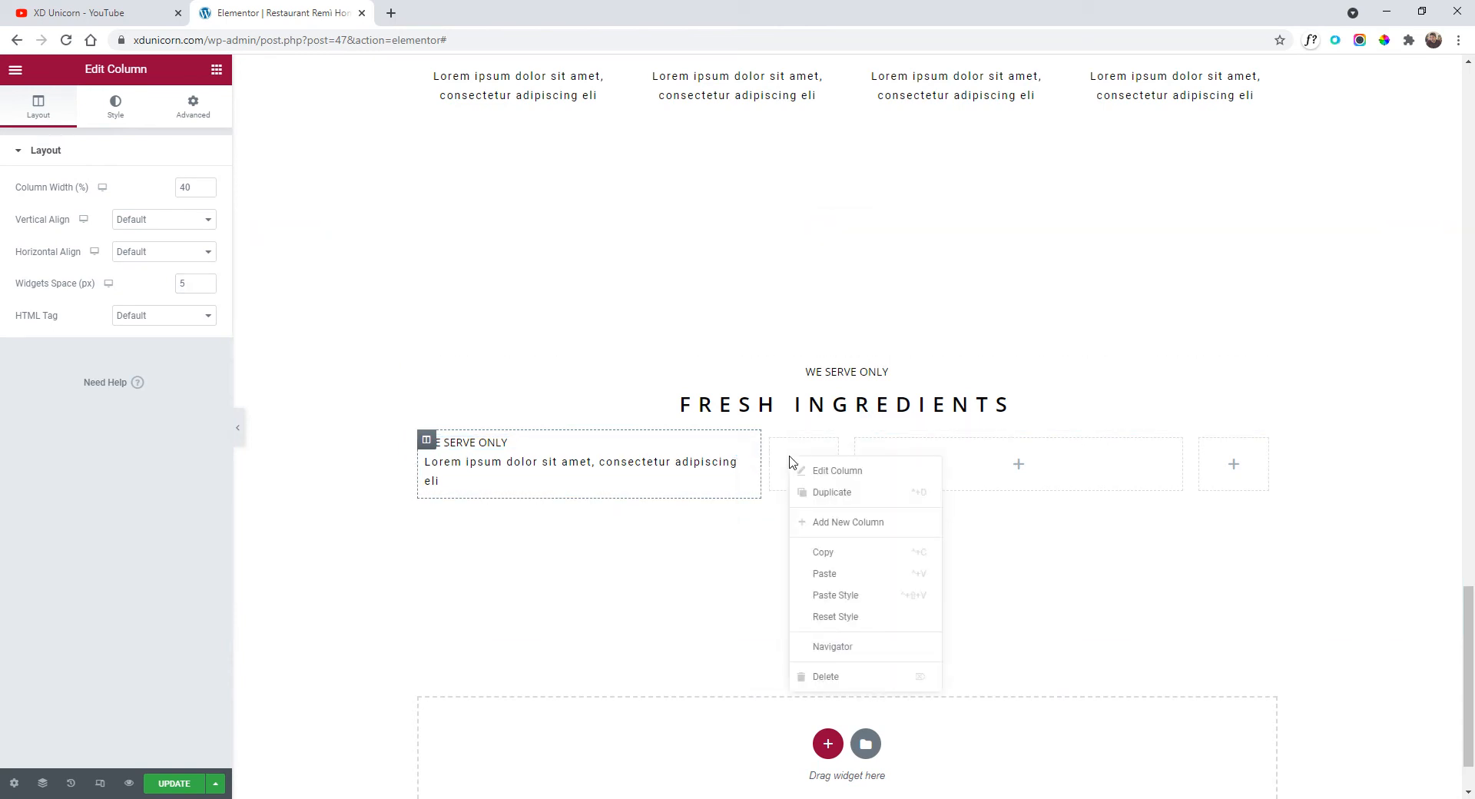
left_click(841, 574)
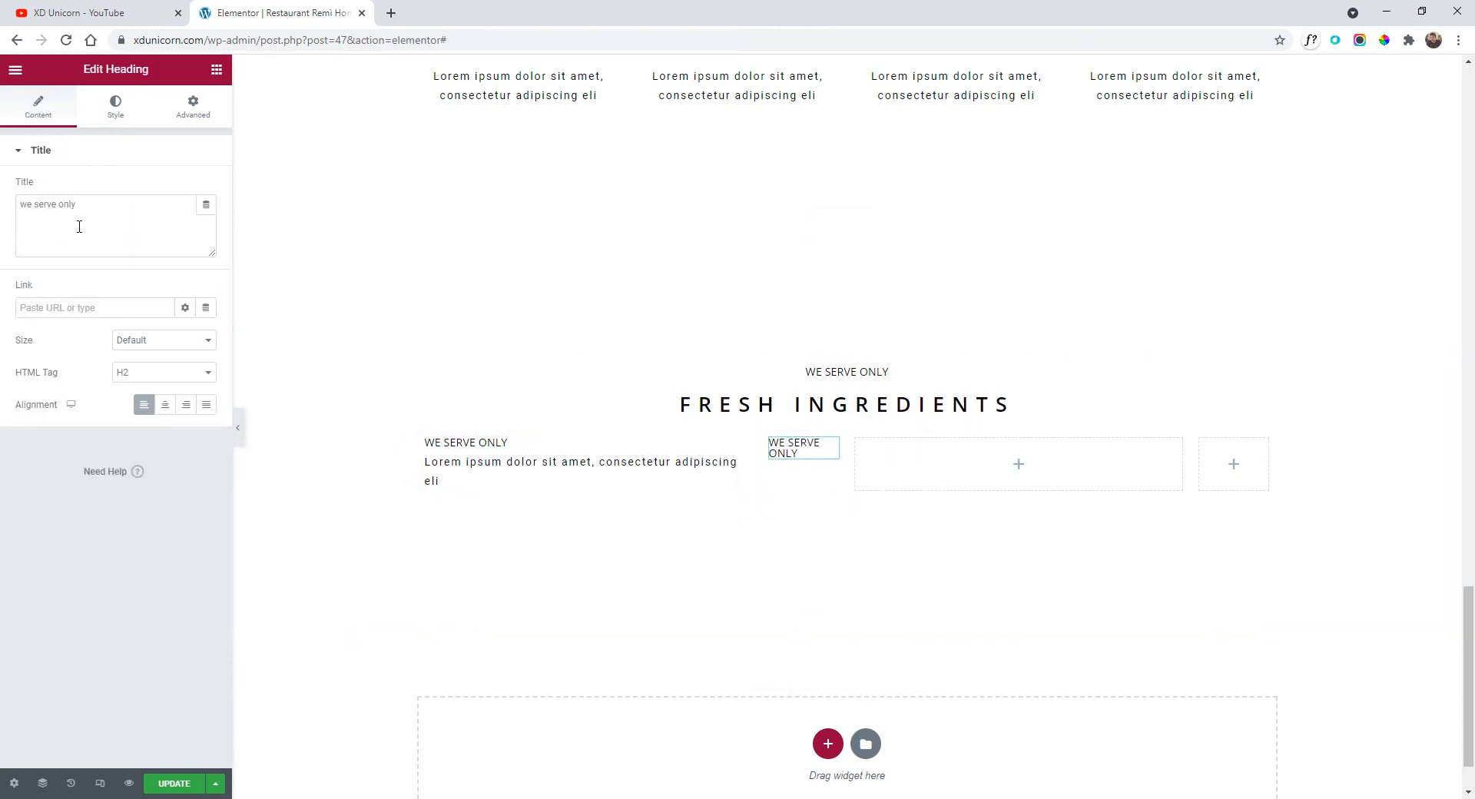
left_click_drag(79, 222, 3, 216)
Change the copied heading's title to 25,00 € and preview the page.
type("25,00 €")
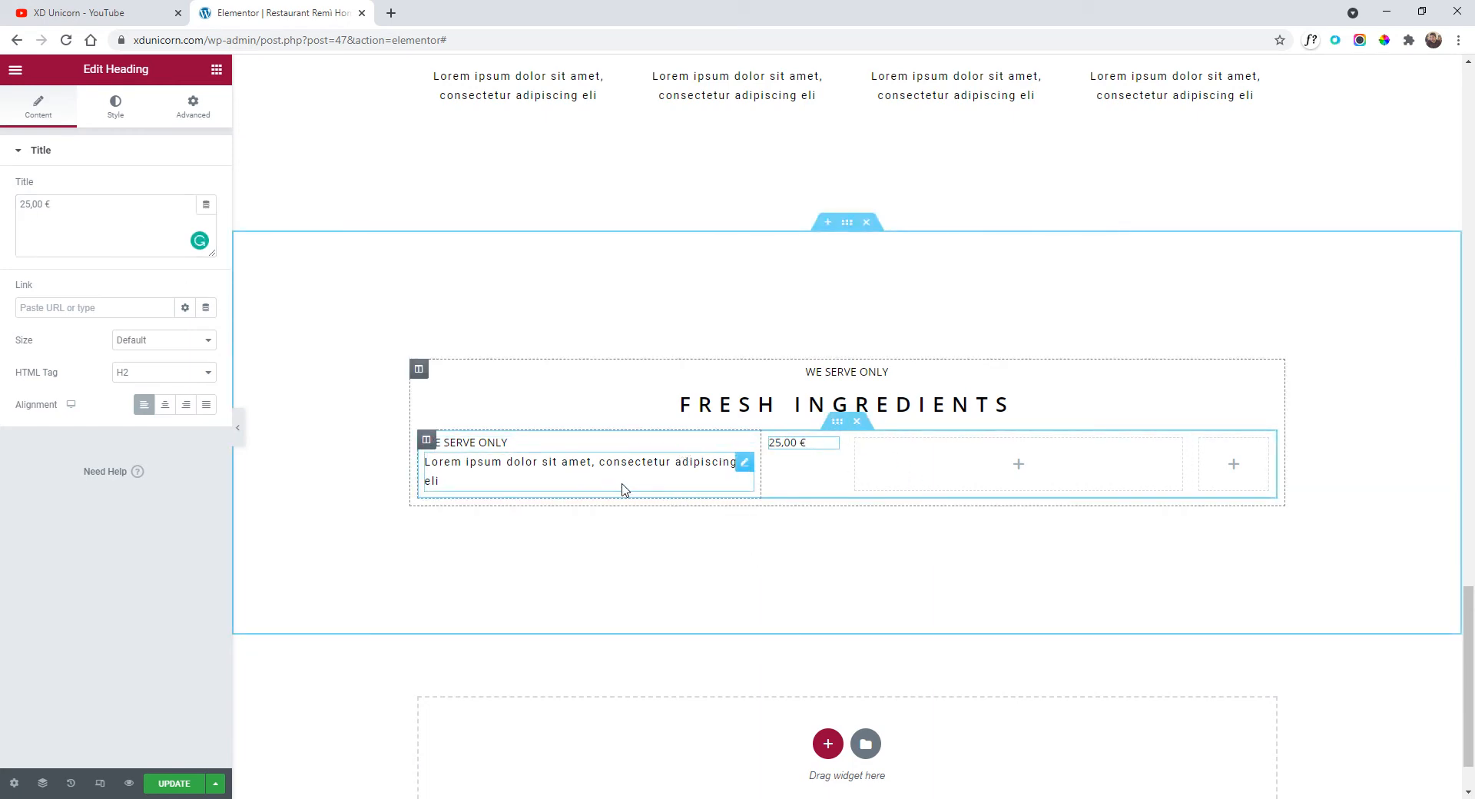
left_click(238, 427)
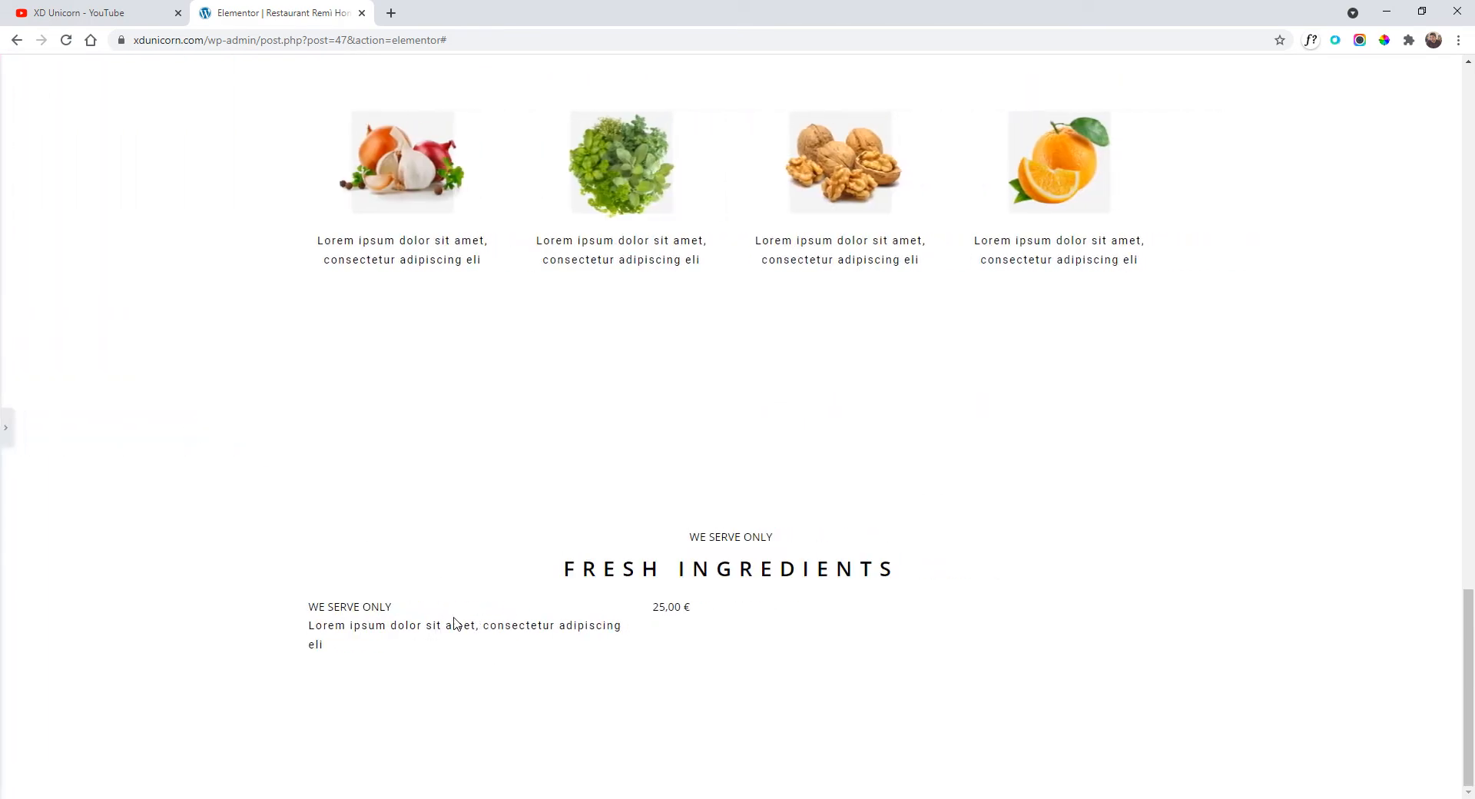
left_click(6, 431)
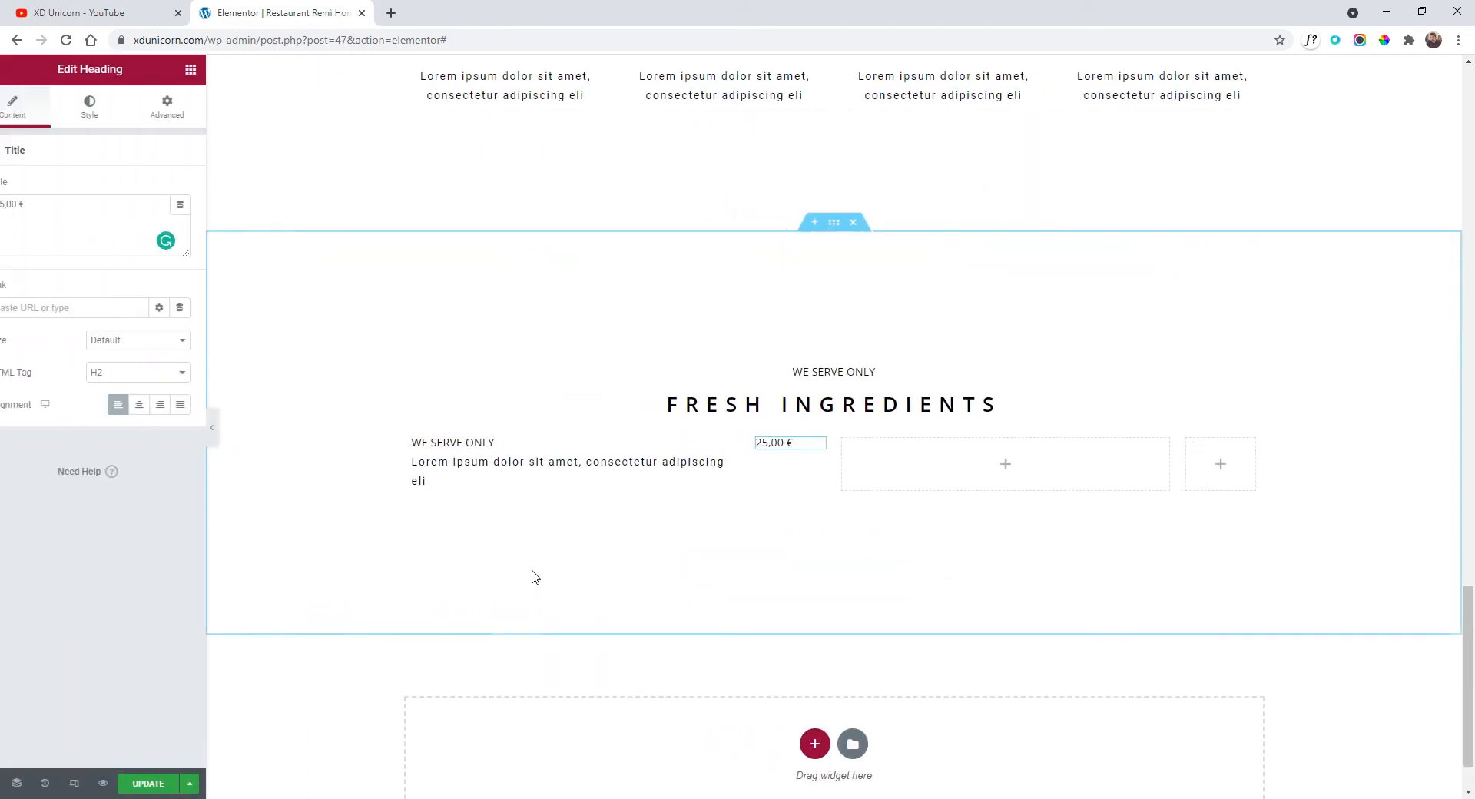
Set the WE SERVE ONLY item heading's typography weight to 600.
left_click(497, 442)
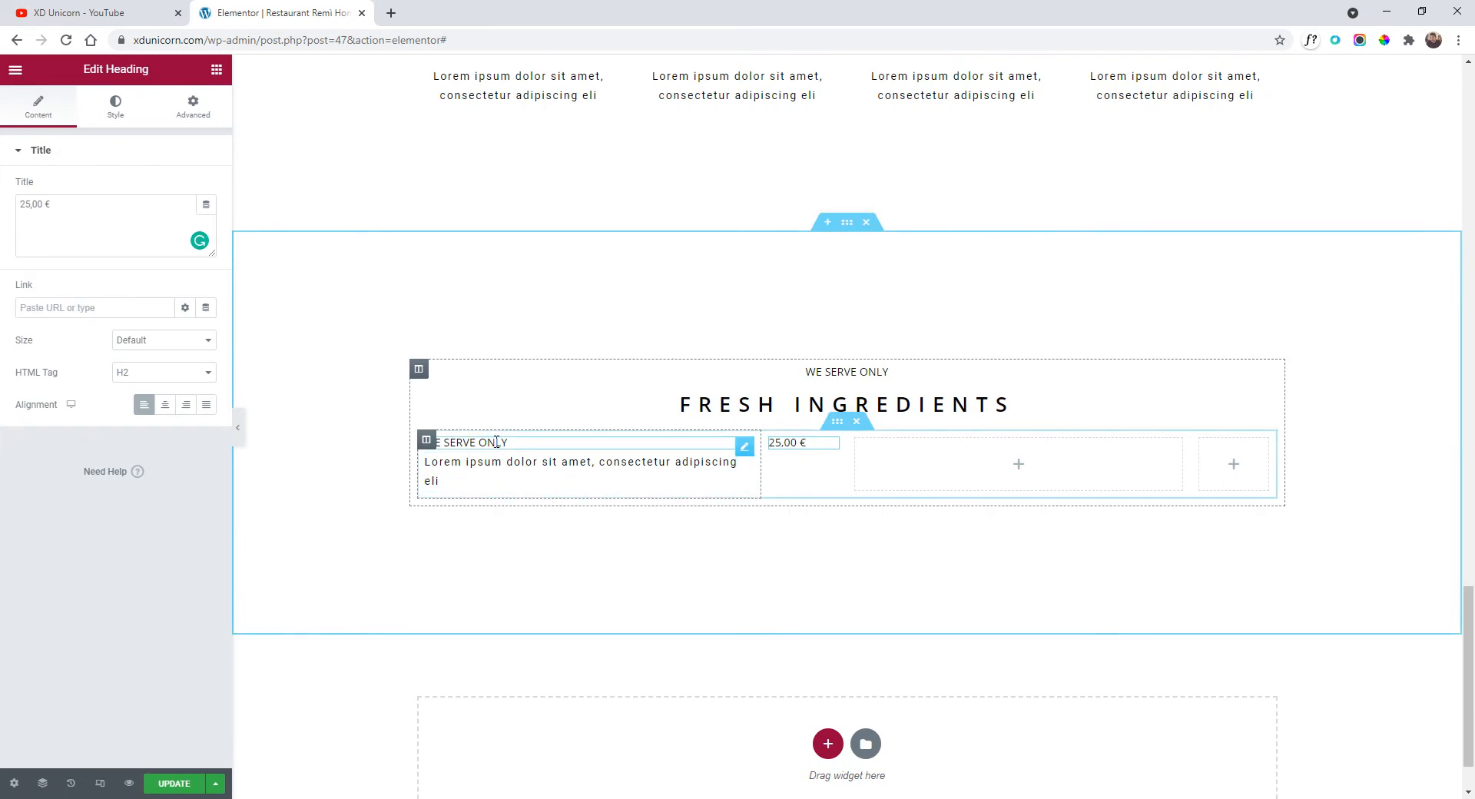
left_click(115, 108)
left_click(206, 222)
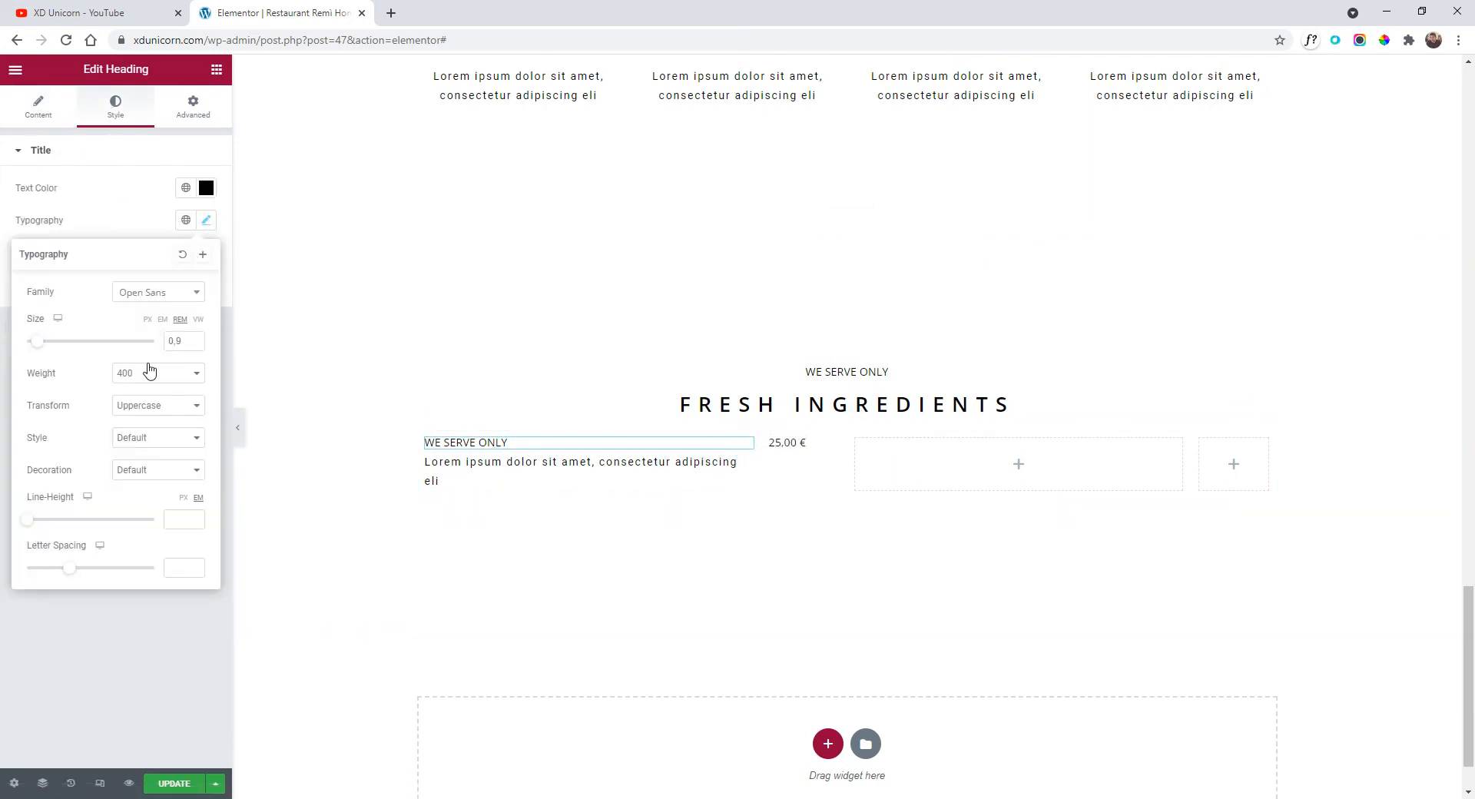
left_click(150, 373)
left_click(162, 451)
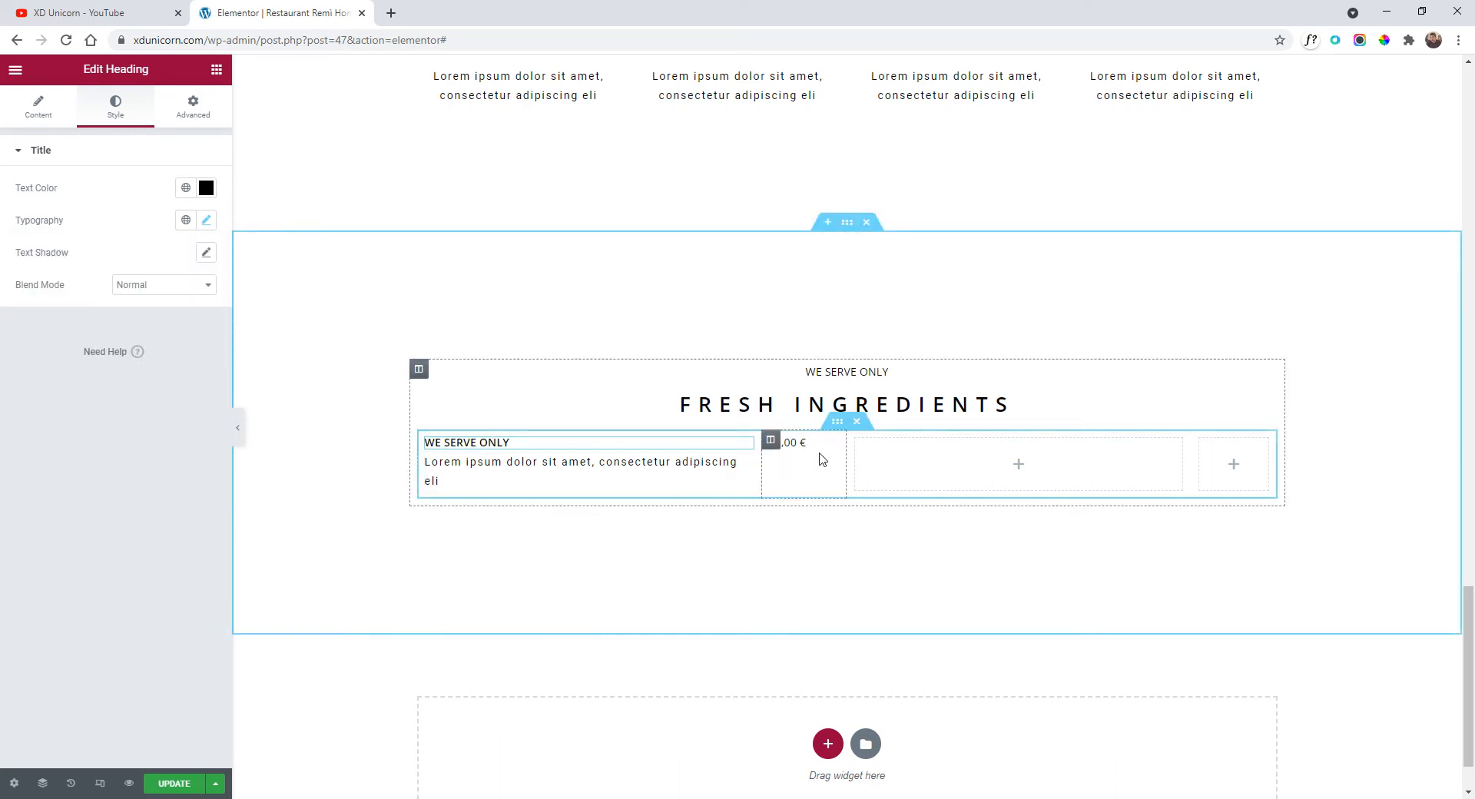
Copy the WE SERVE ONLY heading and Lorem description into the third column.
right_click(602, 446)
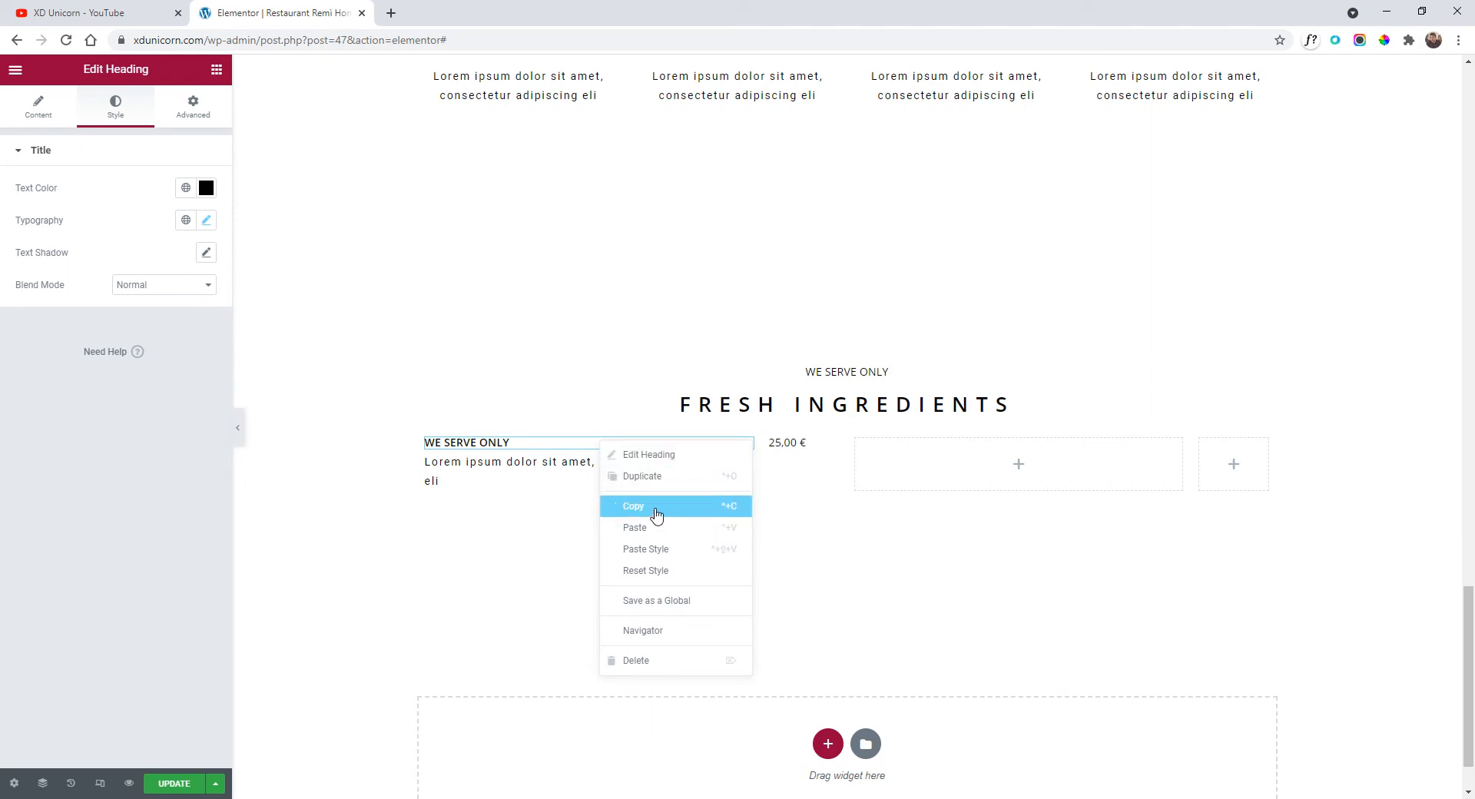
left_click(657, 511)
right_click(970, 462)
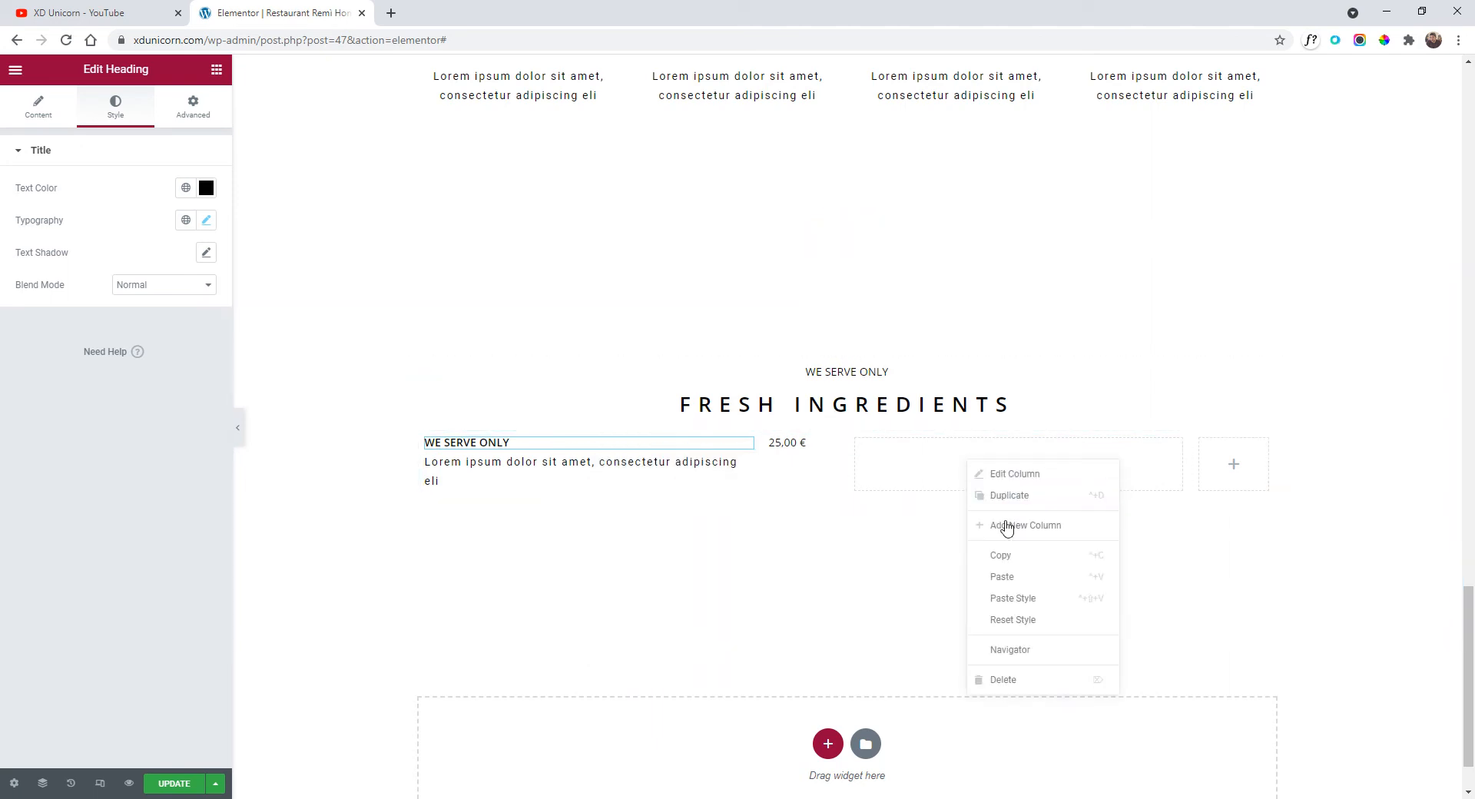
left_click(1016, 577)
right_click(605, 475)
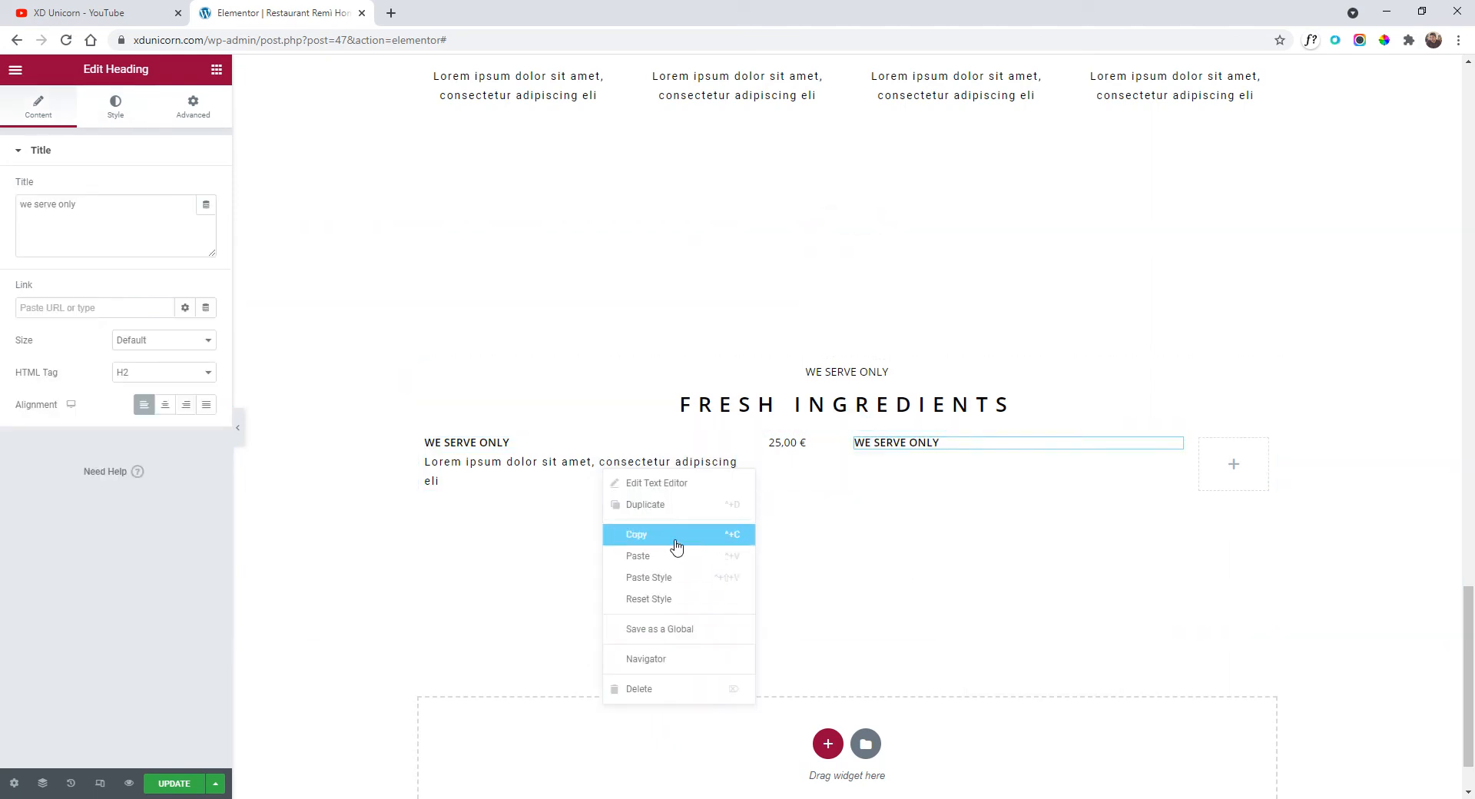
left_click(675, 546)
right_click(945, 472)
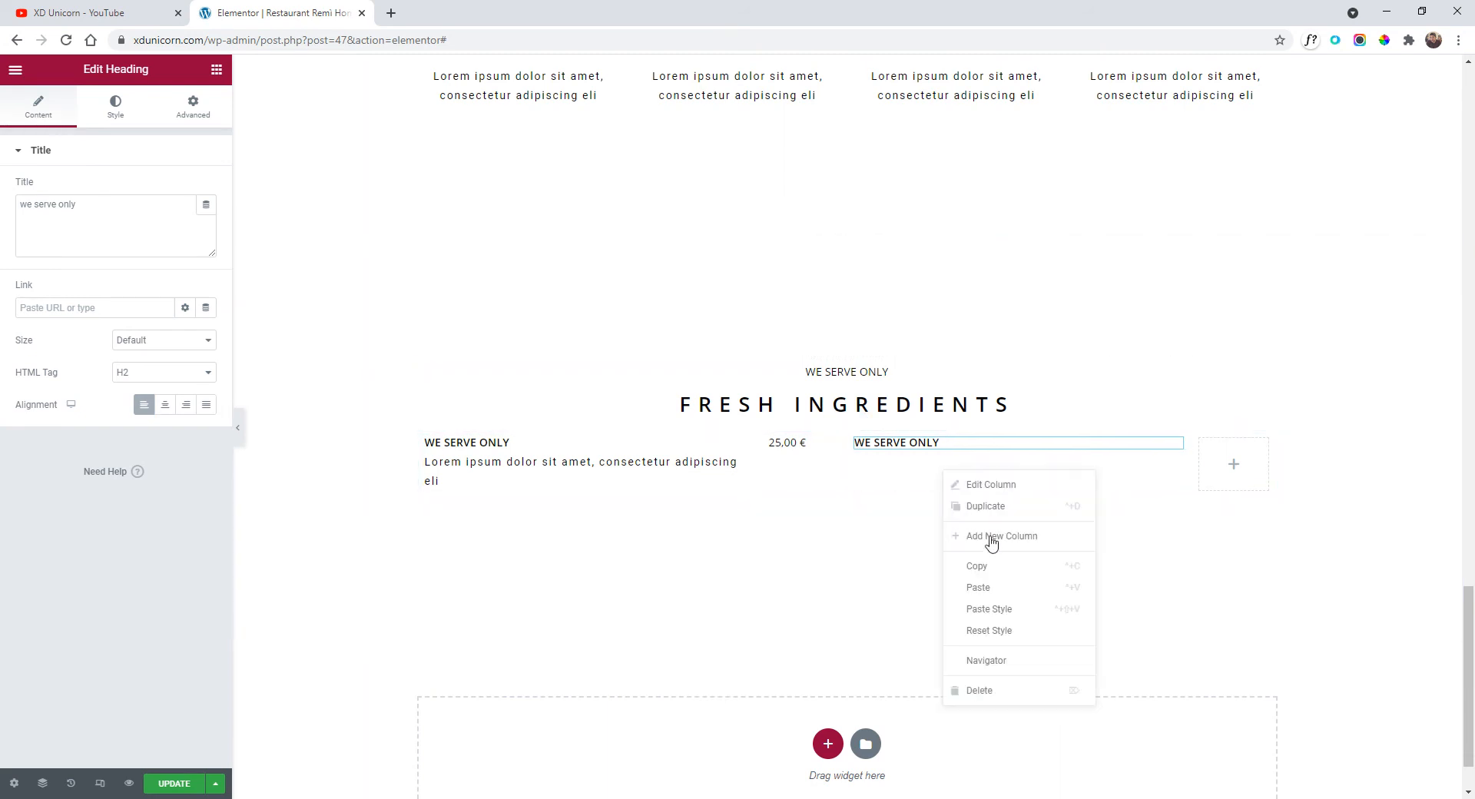
left_click(1006, 588)
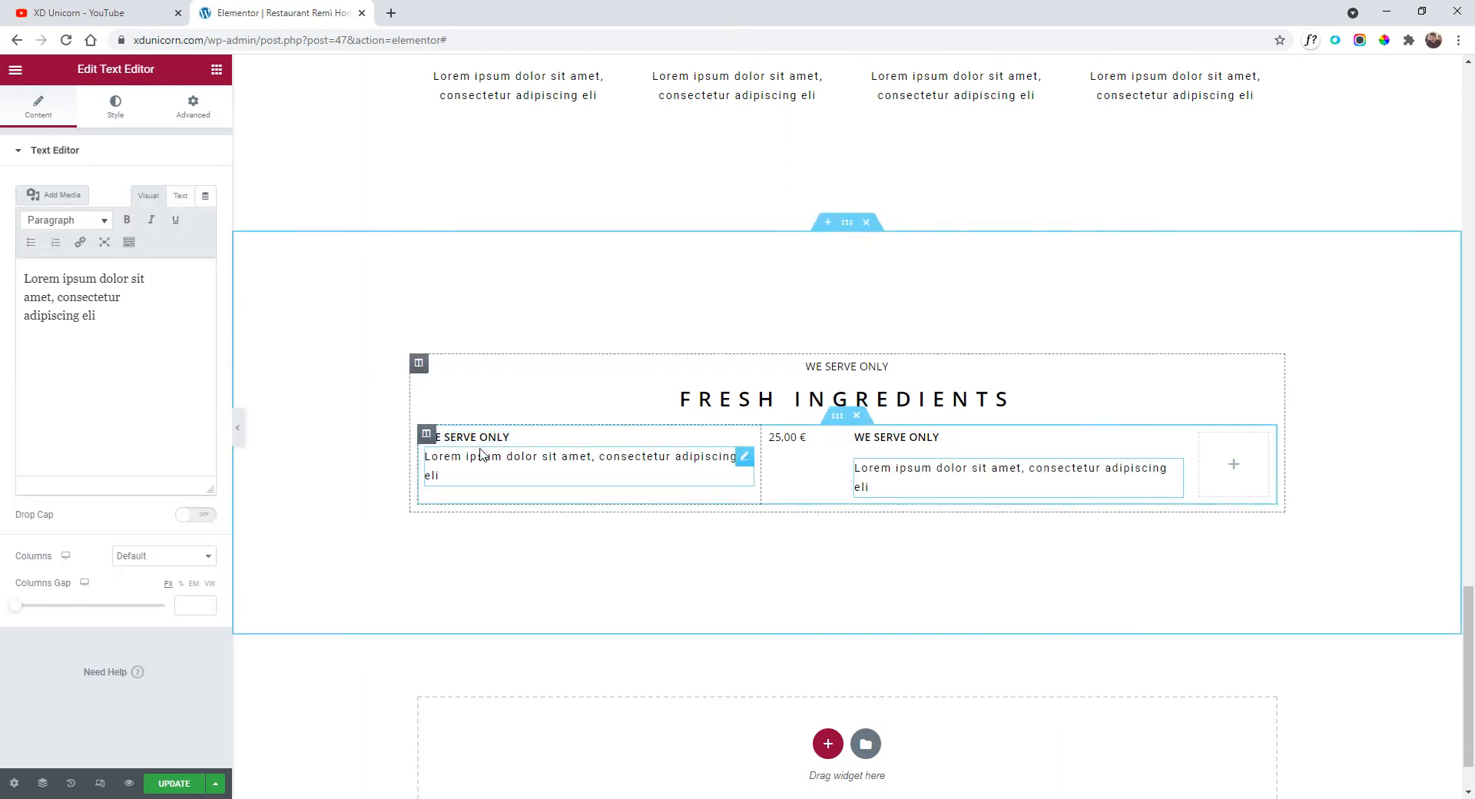
Paste the first column's style onto the third column.
right_click(426, 436)
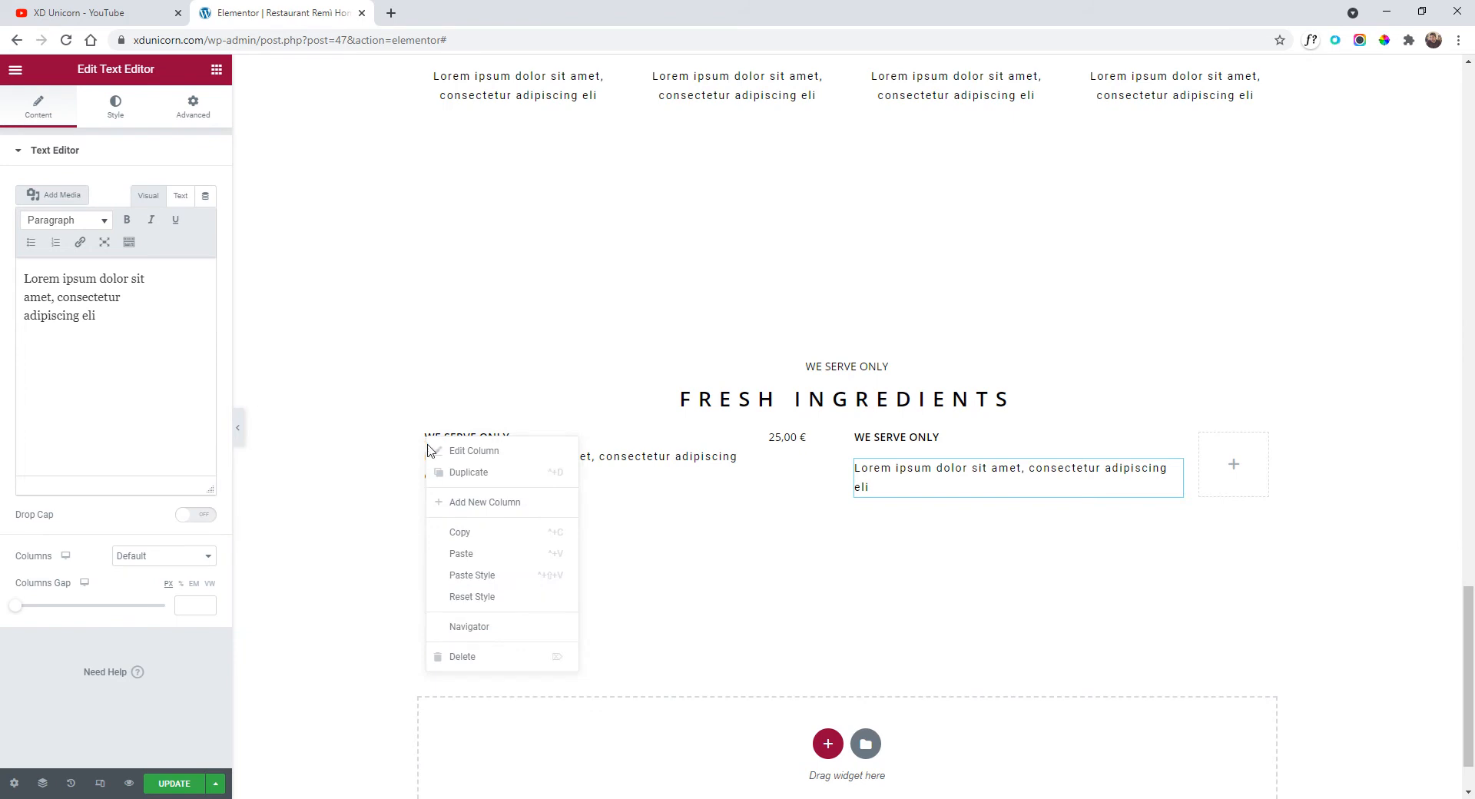
left_click(471, 532)
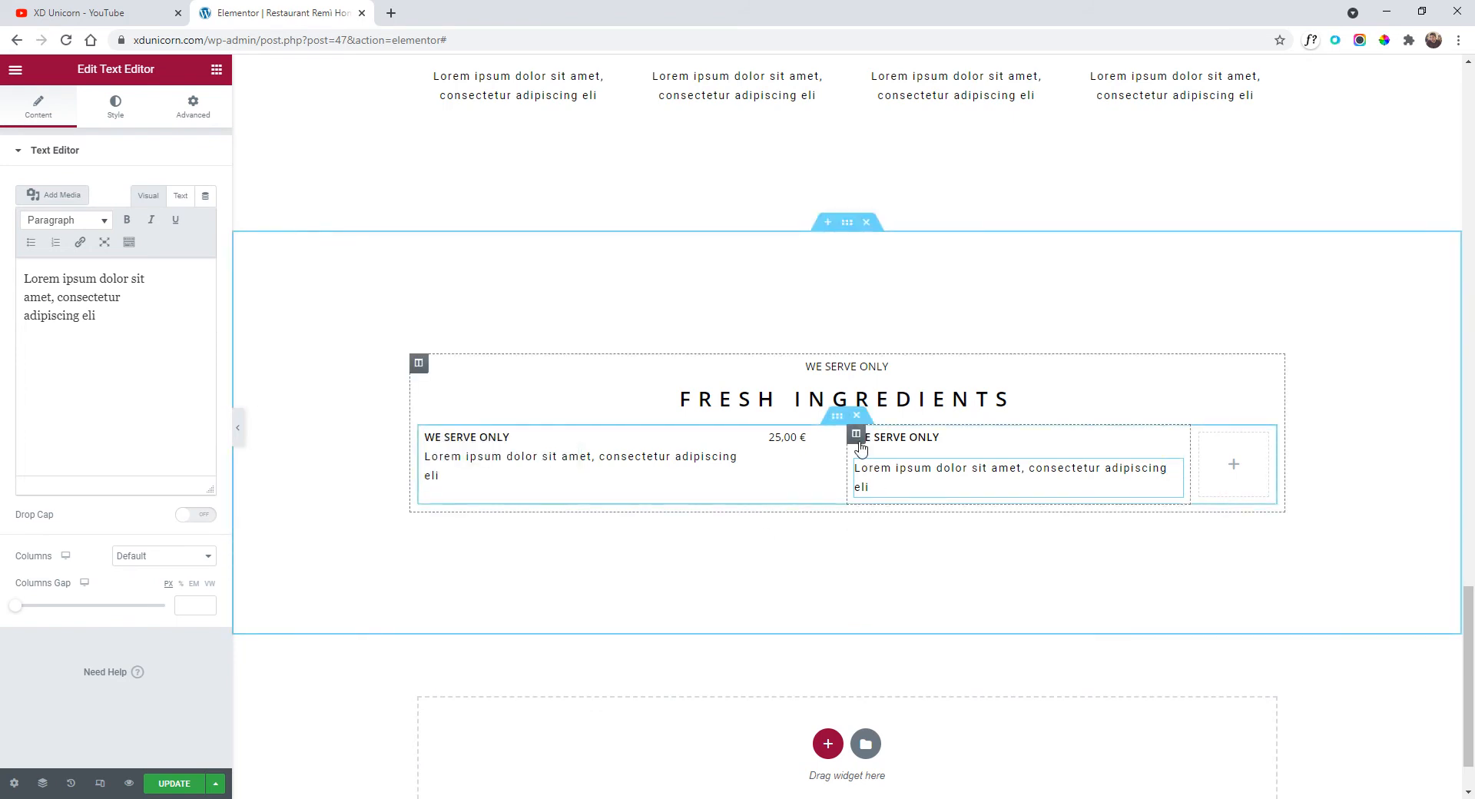
right_click(858, 438)
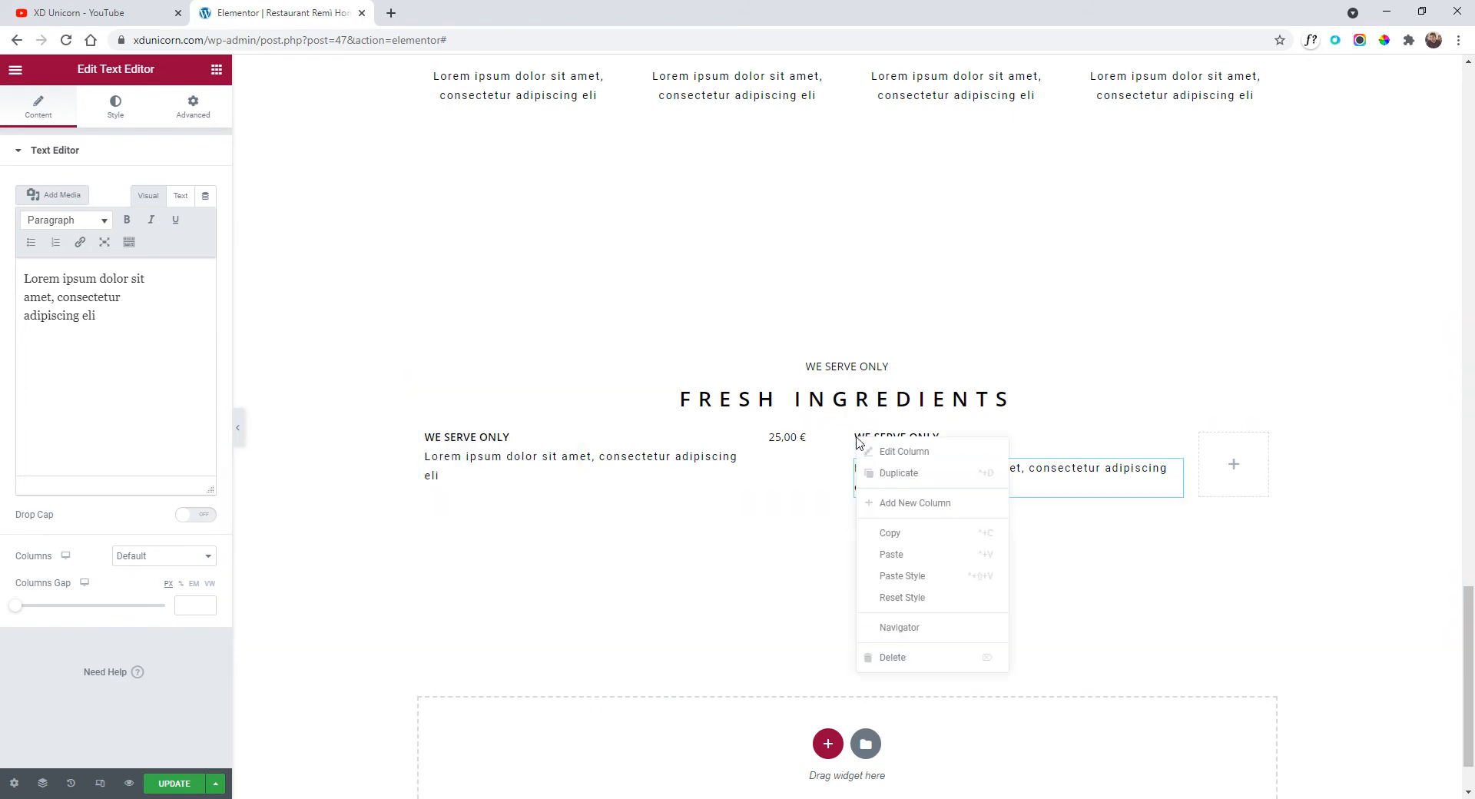
left_click(932, 584)
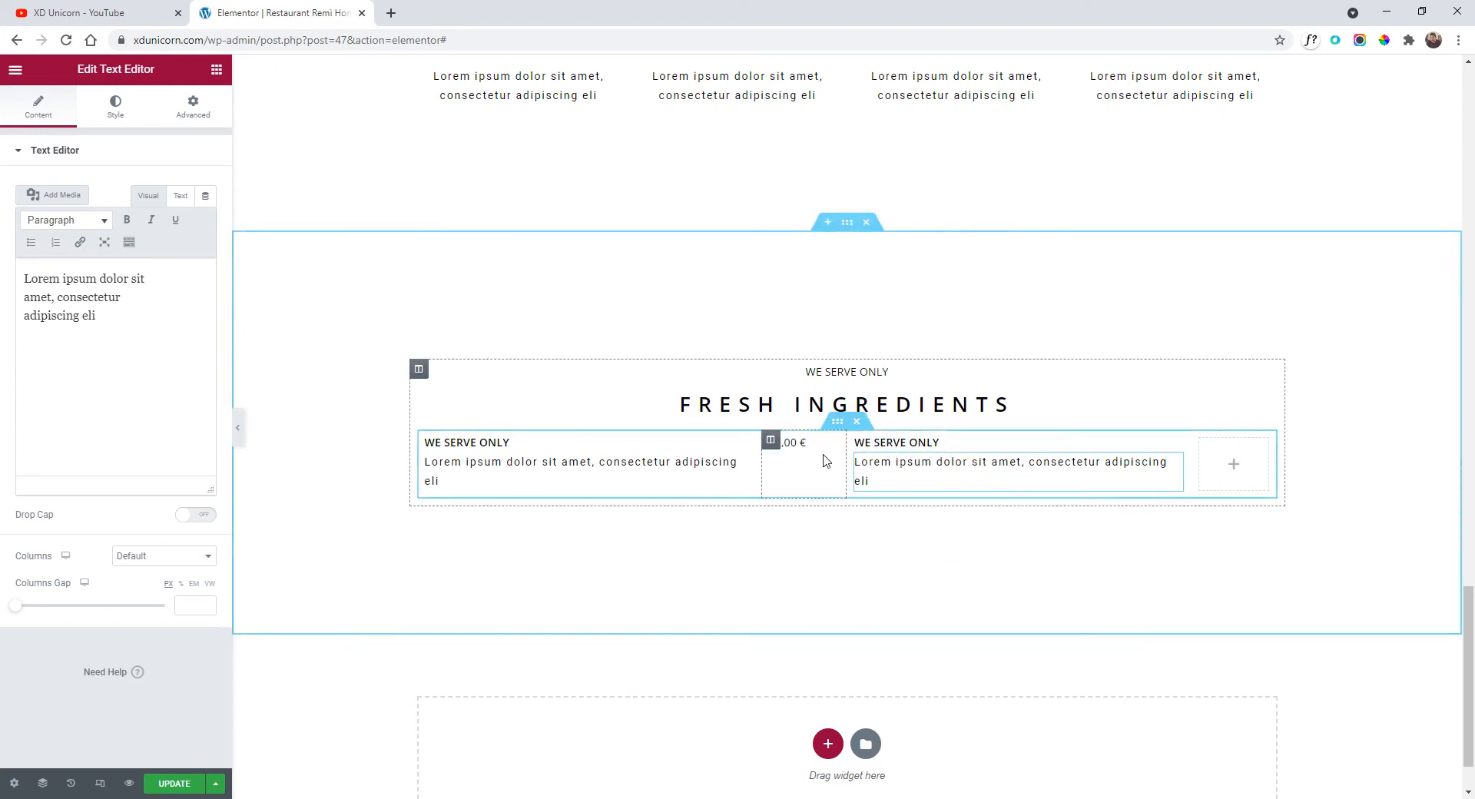
Copy the 25,00 € price into the last empty column.
right_click(792, 446)
left_click(831, 513)
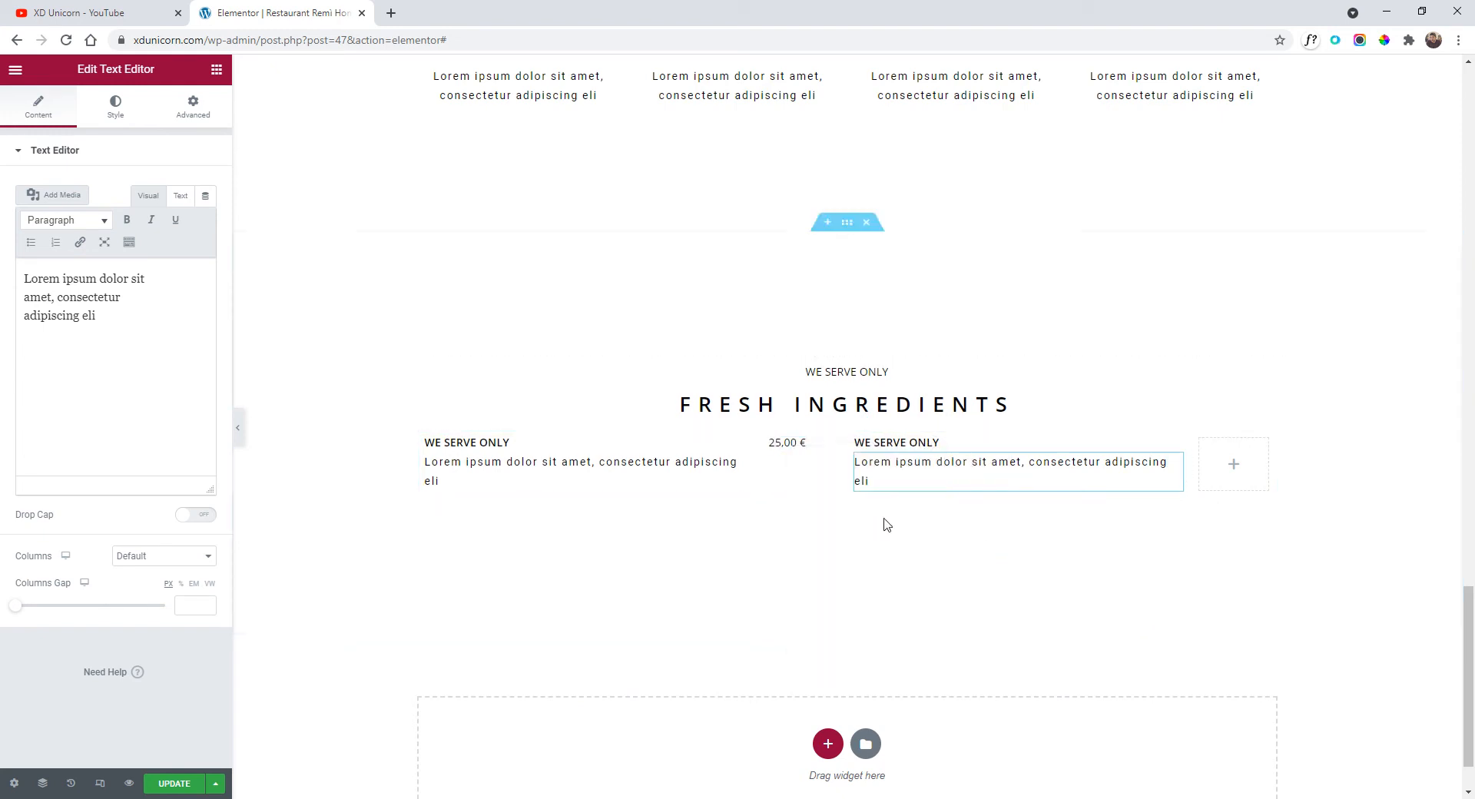
right_click(1237, 467)
left_click(1298, 586)
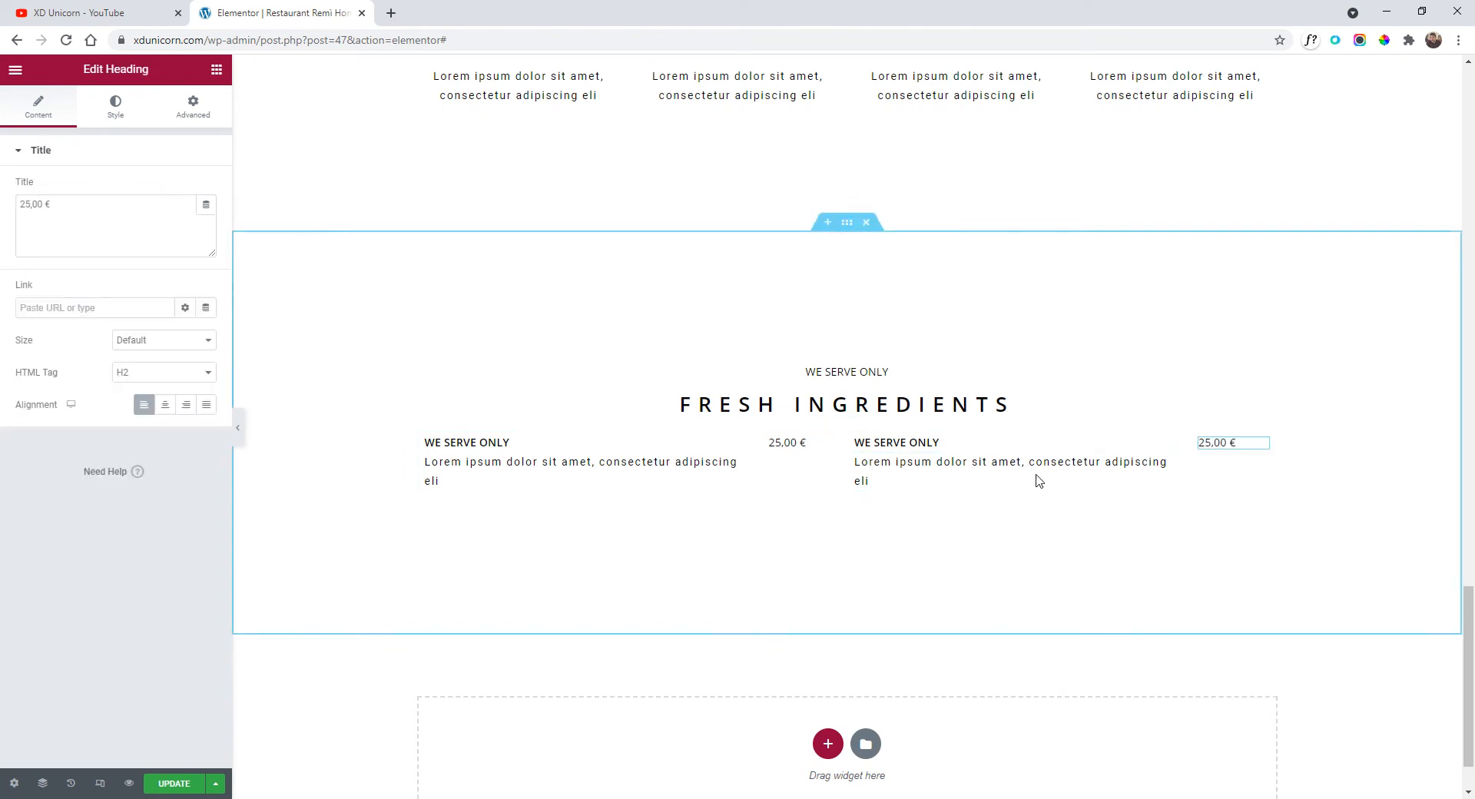
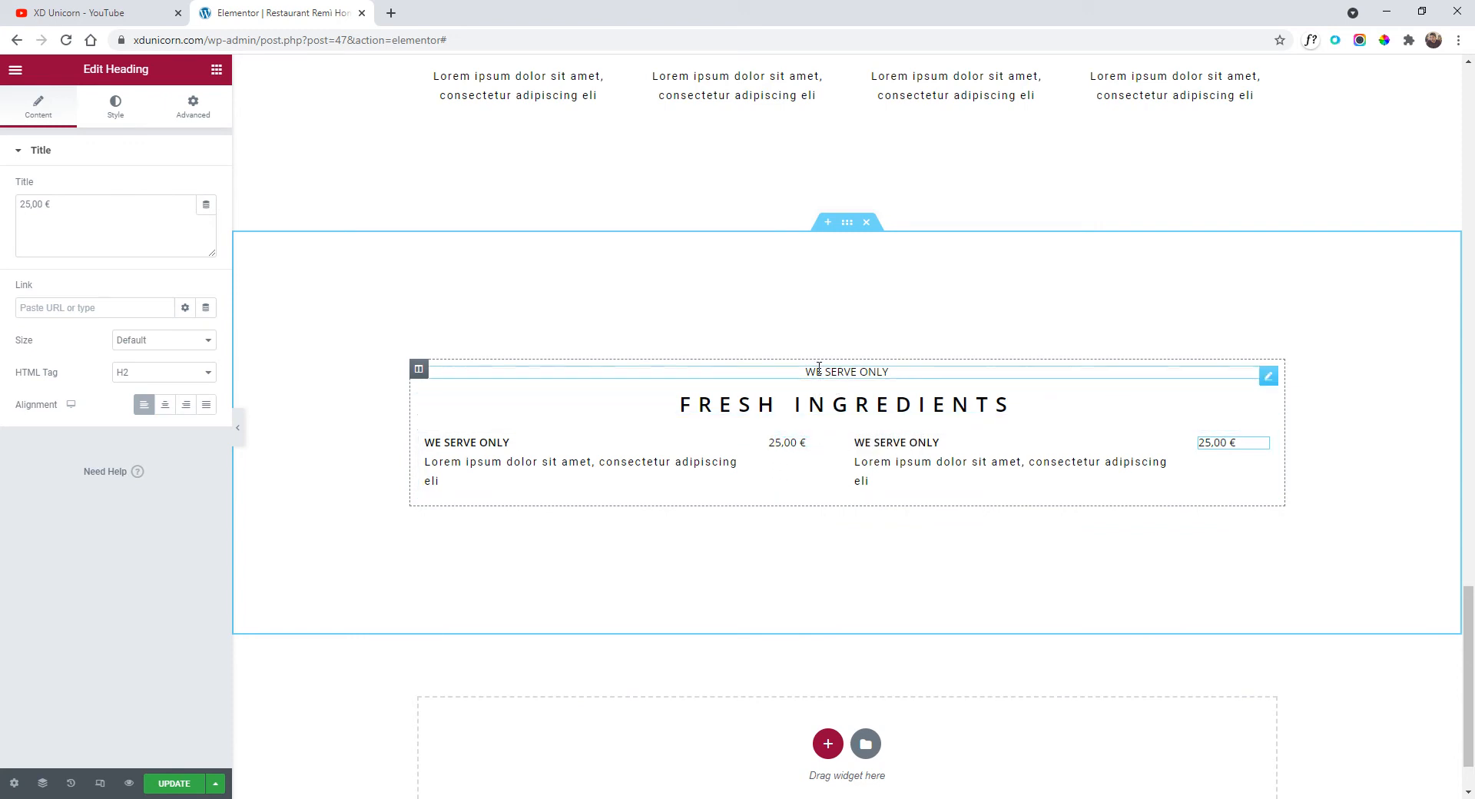
Unlink the dish rows' margins and give them a top margin of 4, then preview.
left_click(836, 428)
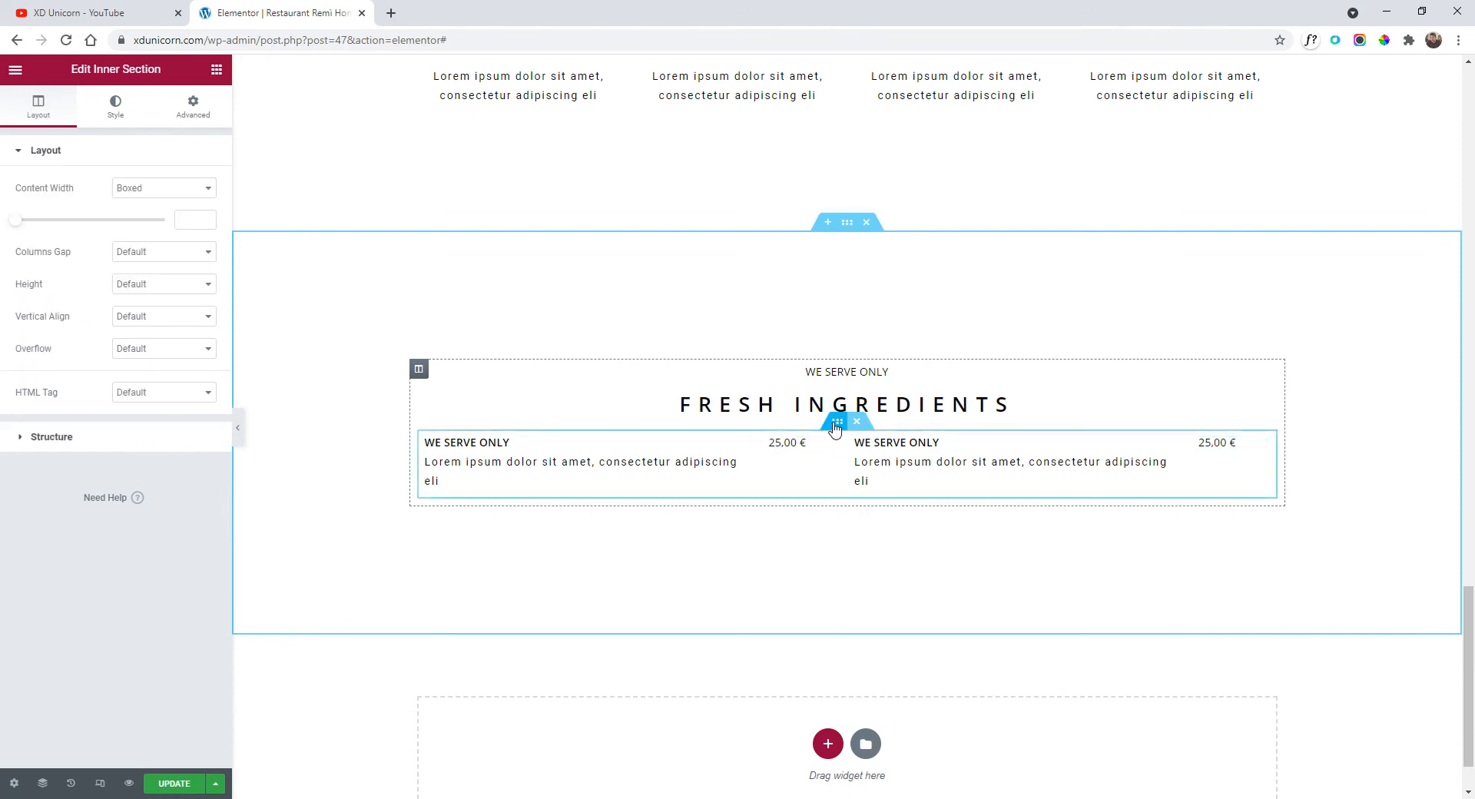
left_click(192, 108)
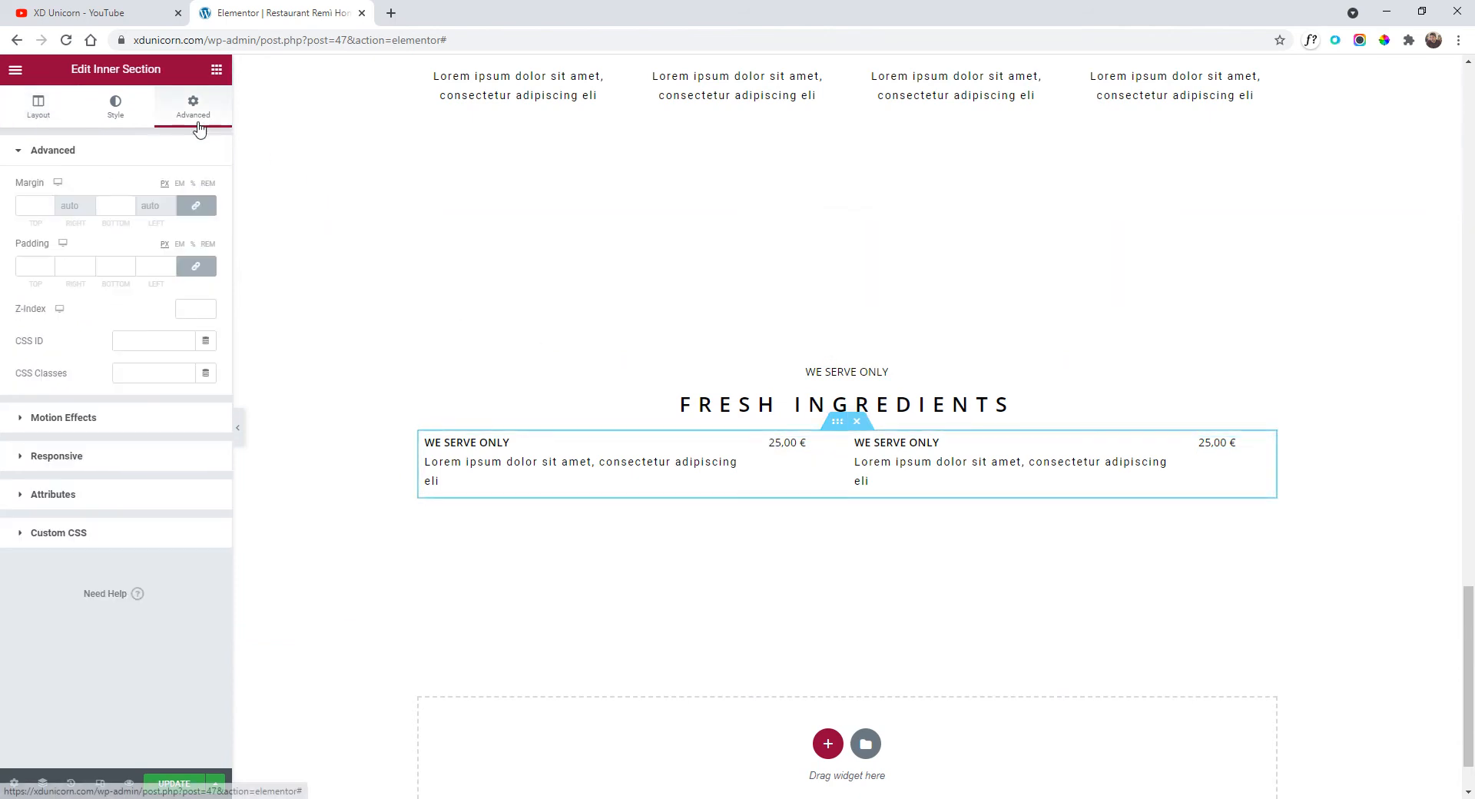
left_click(198, 212)
left_click(50, 204)
left_click(50, 205)
left_click(50, 204)
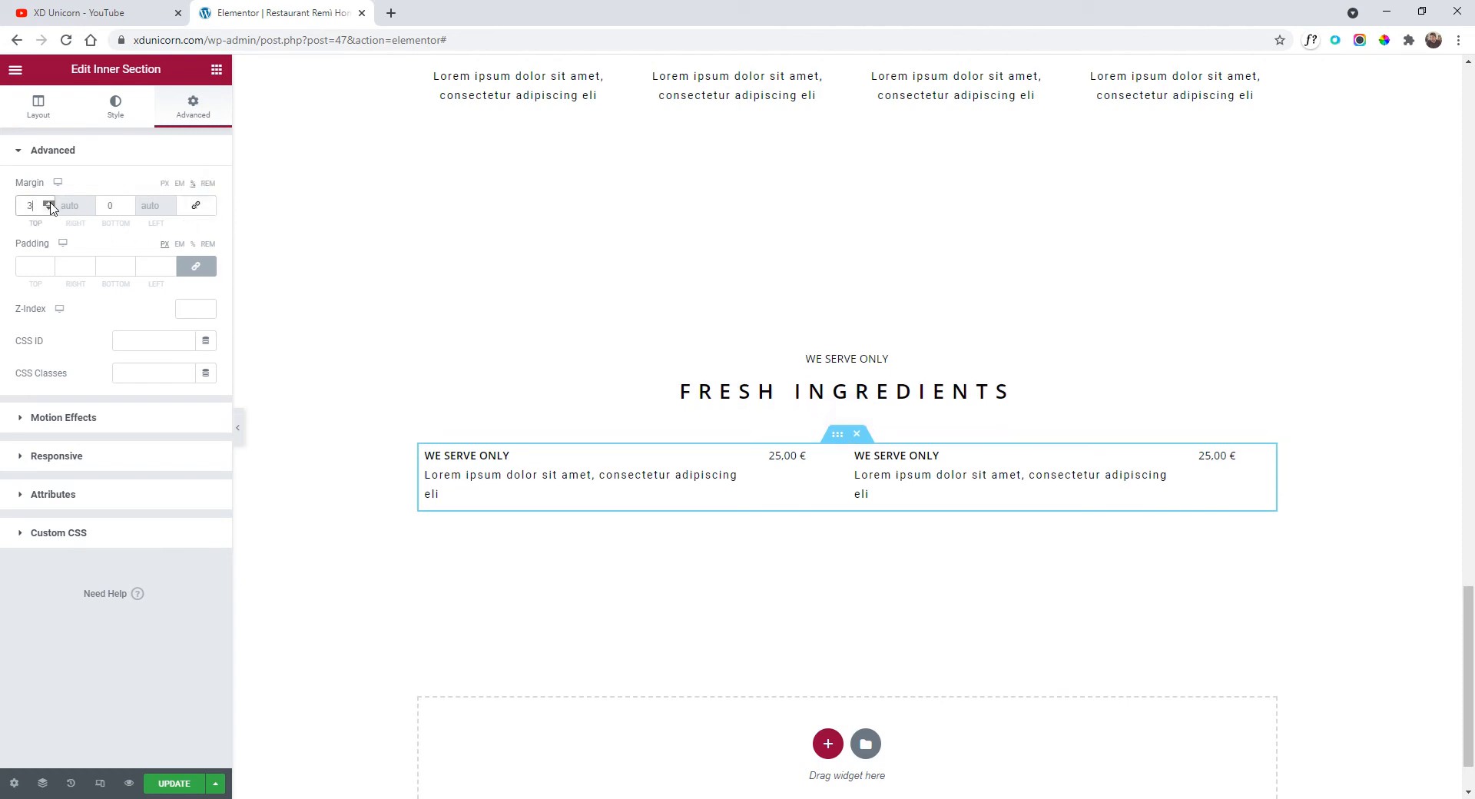
left_click(50, 204)
left_click(50, 204)
left_click(50, 204)
left_click(50, 204)
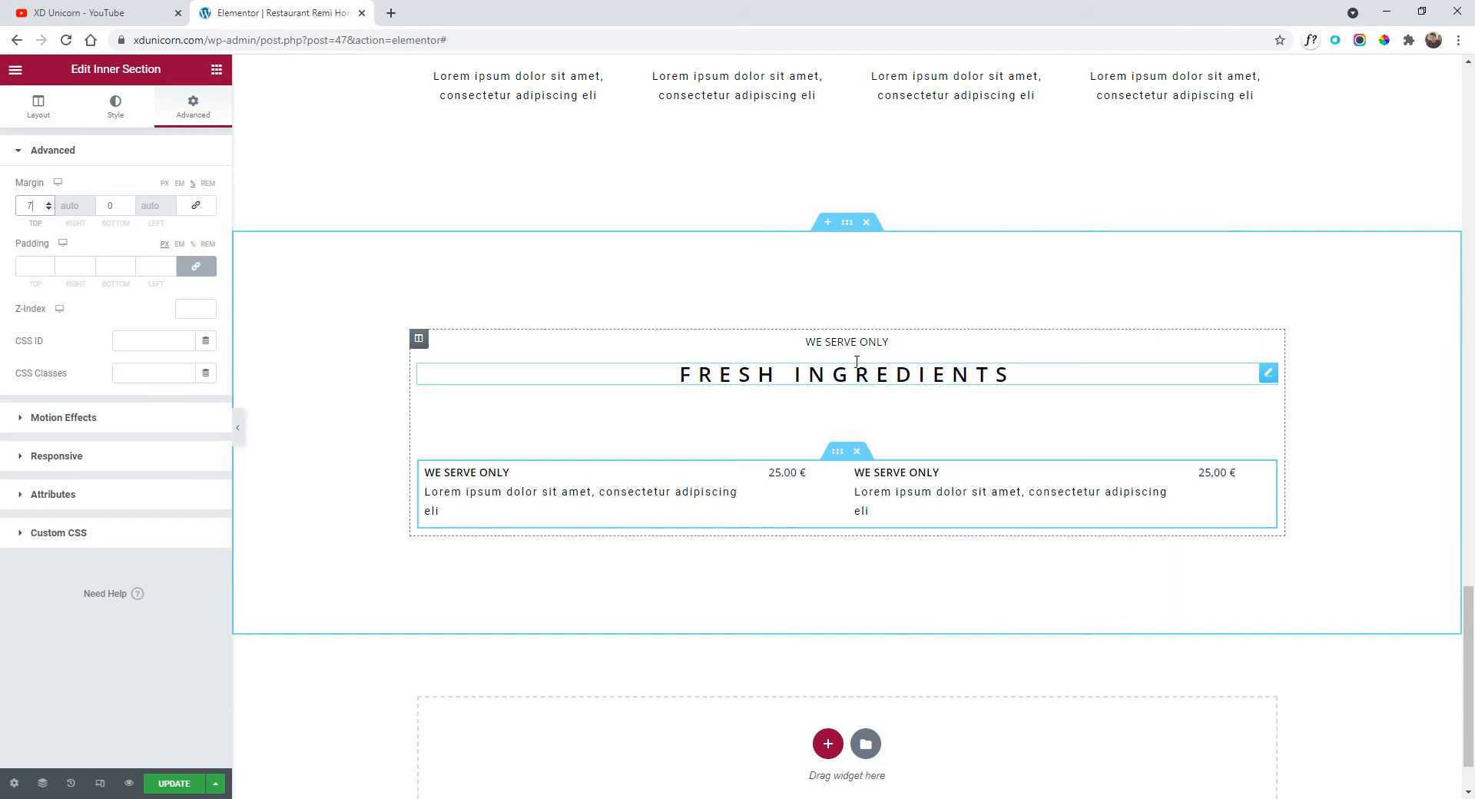
left_click(49, 208)
left_click(49, 209)
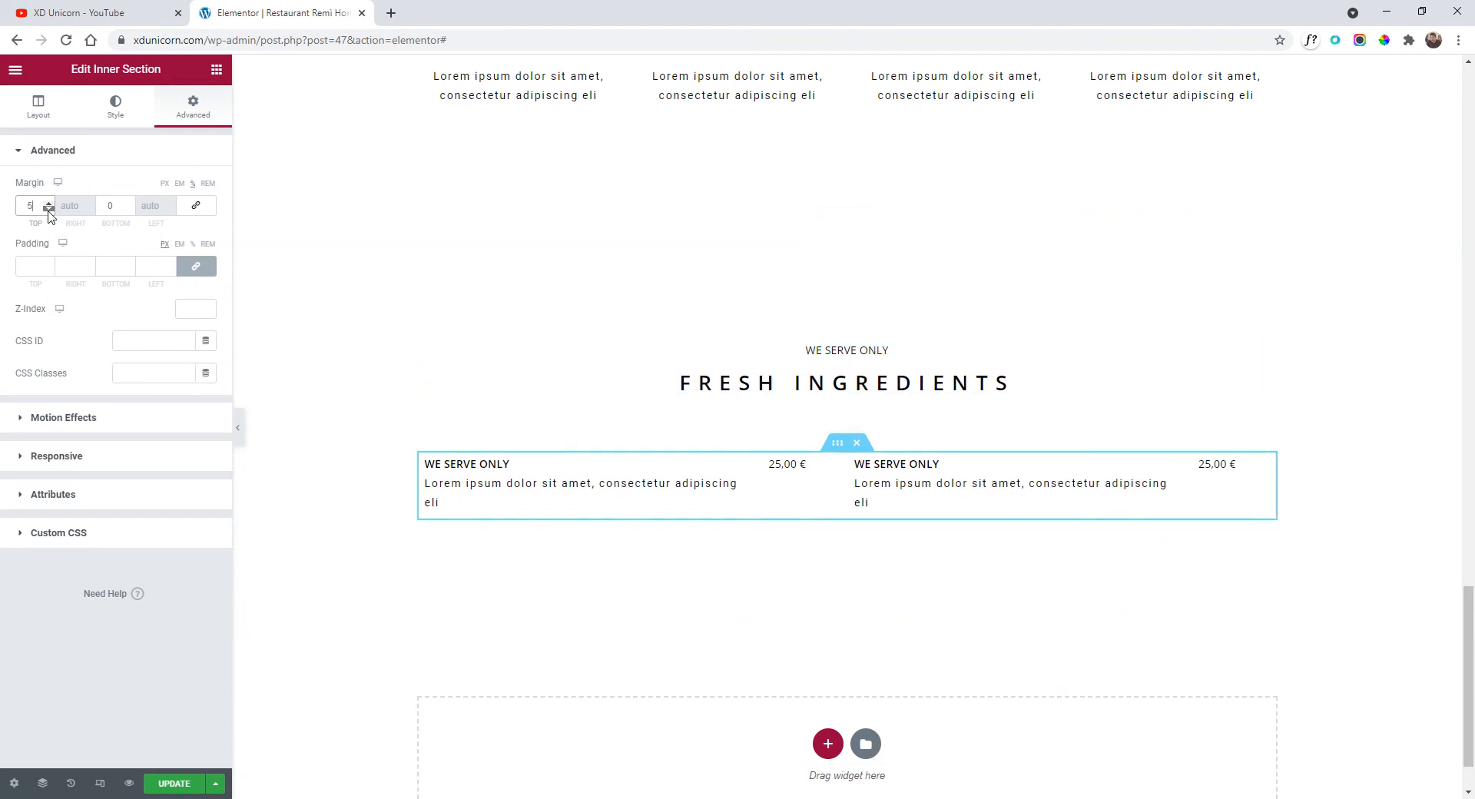
left_click(48, 209)
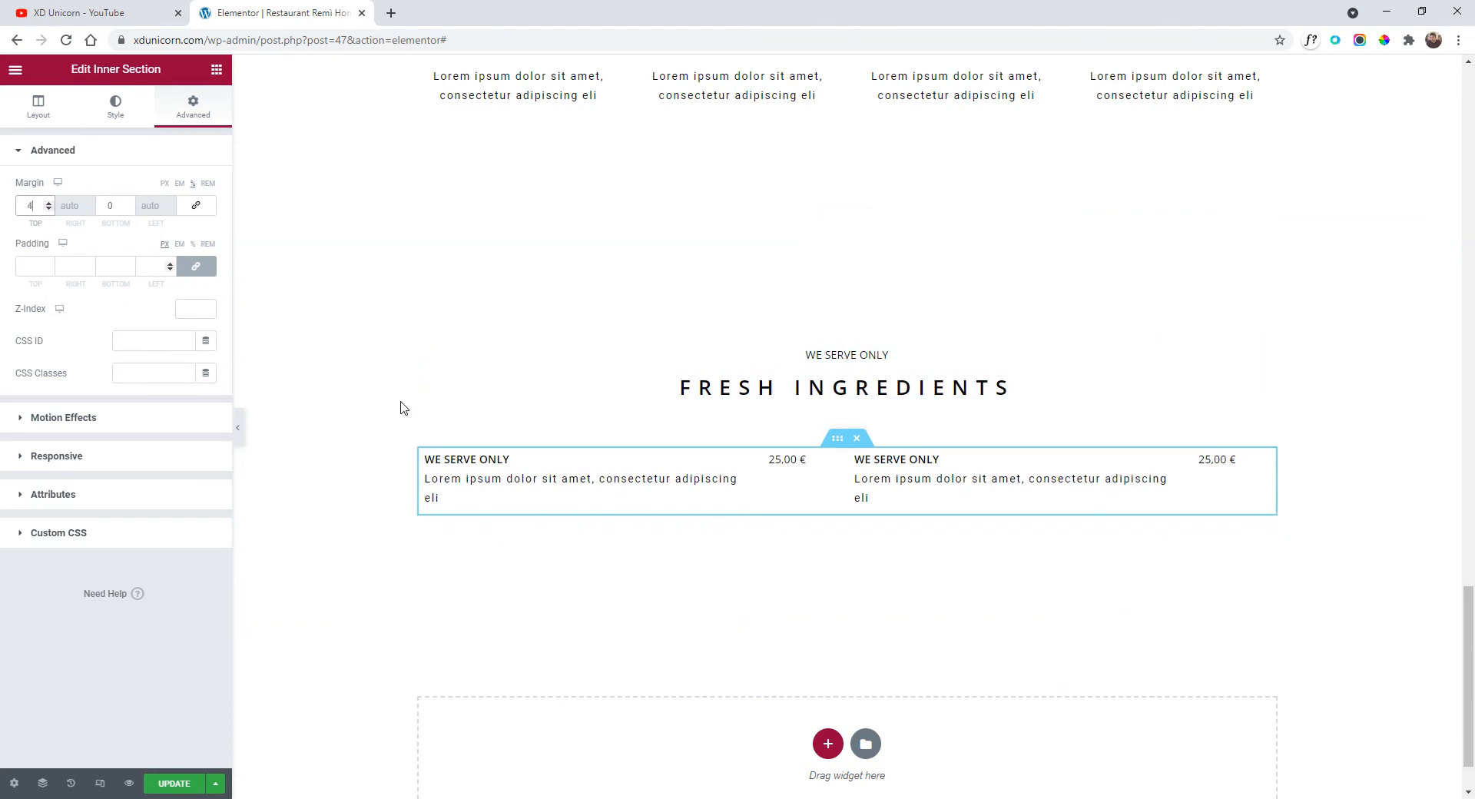
left_click(238, 427)
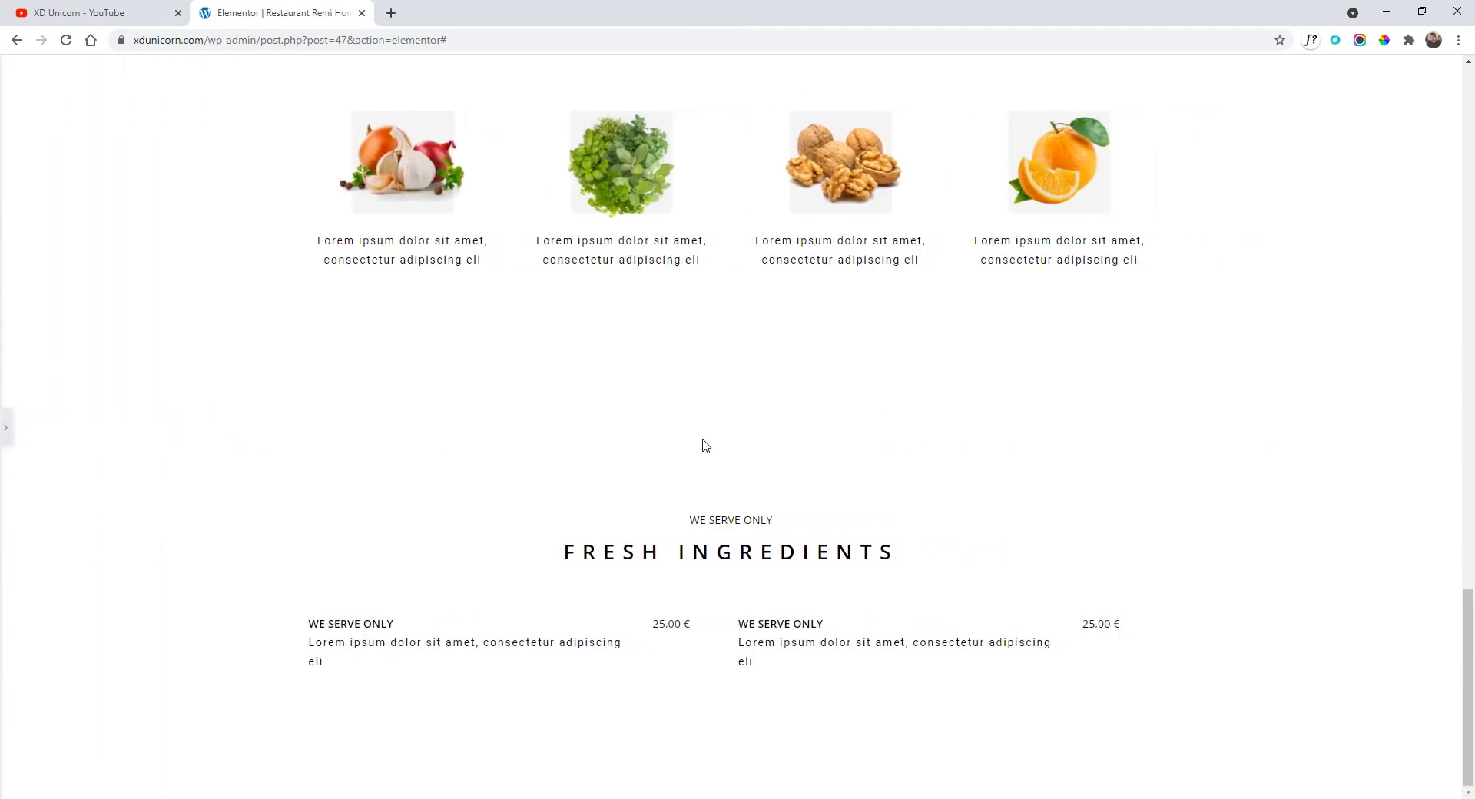
left_click(9, 433)
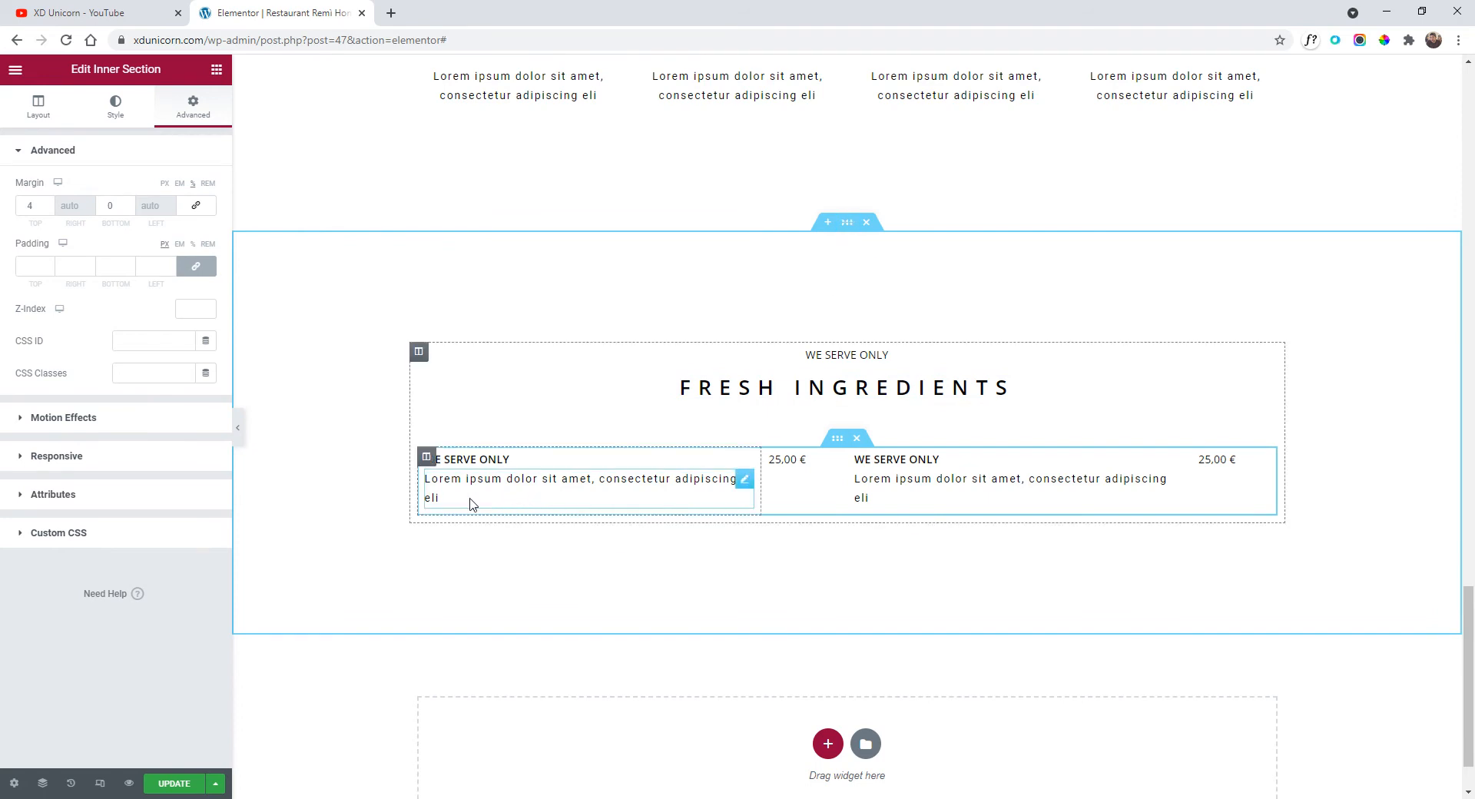
Widen the Fresh Ingredients section's content width to 1600 and preview the result.
left_click(847, 222)
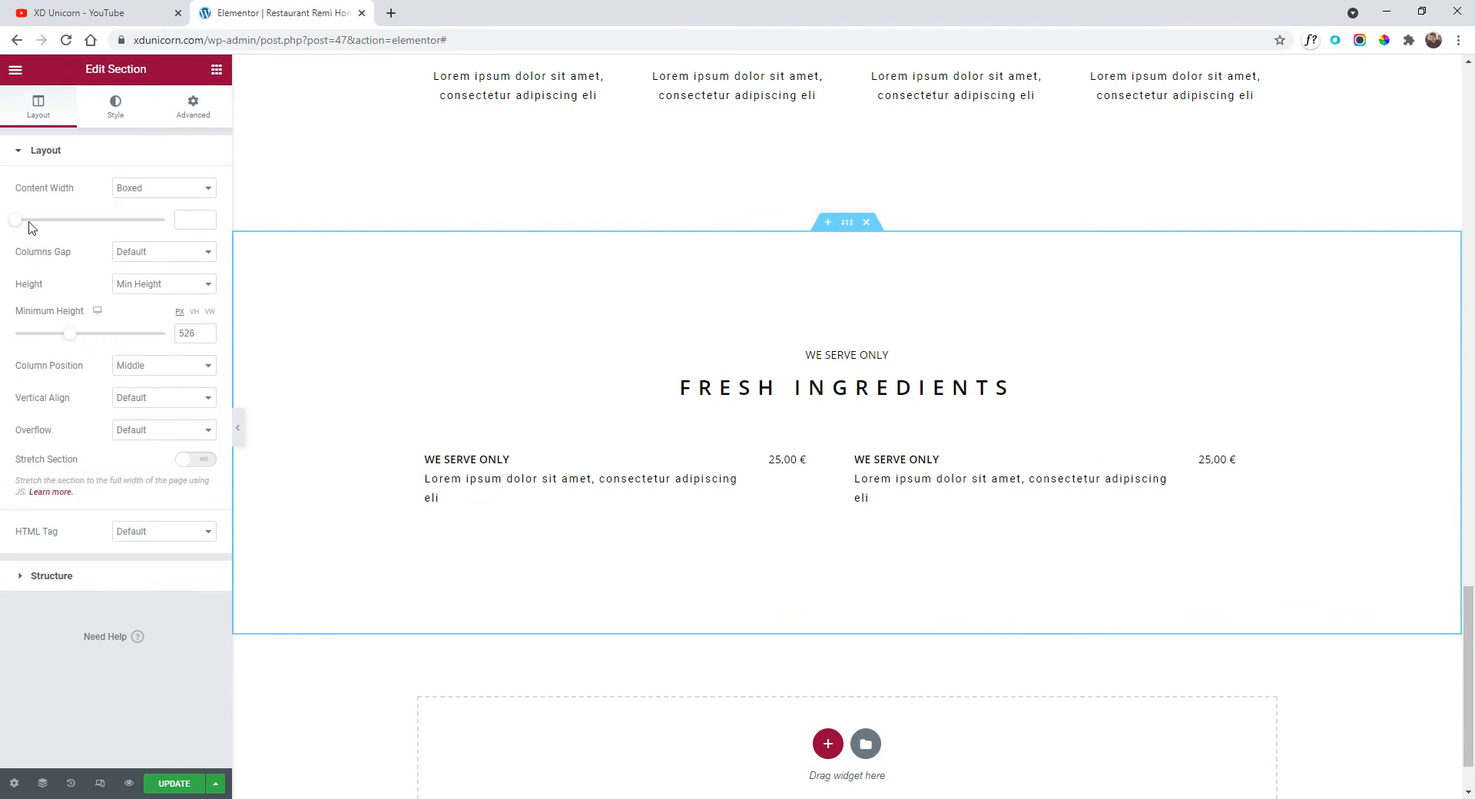
left_click_drag(29, 222, 170, 232)
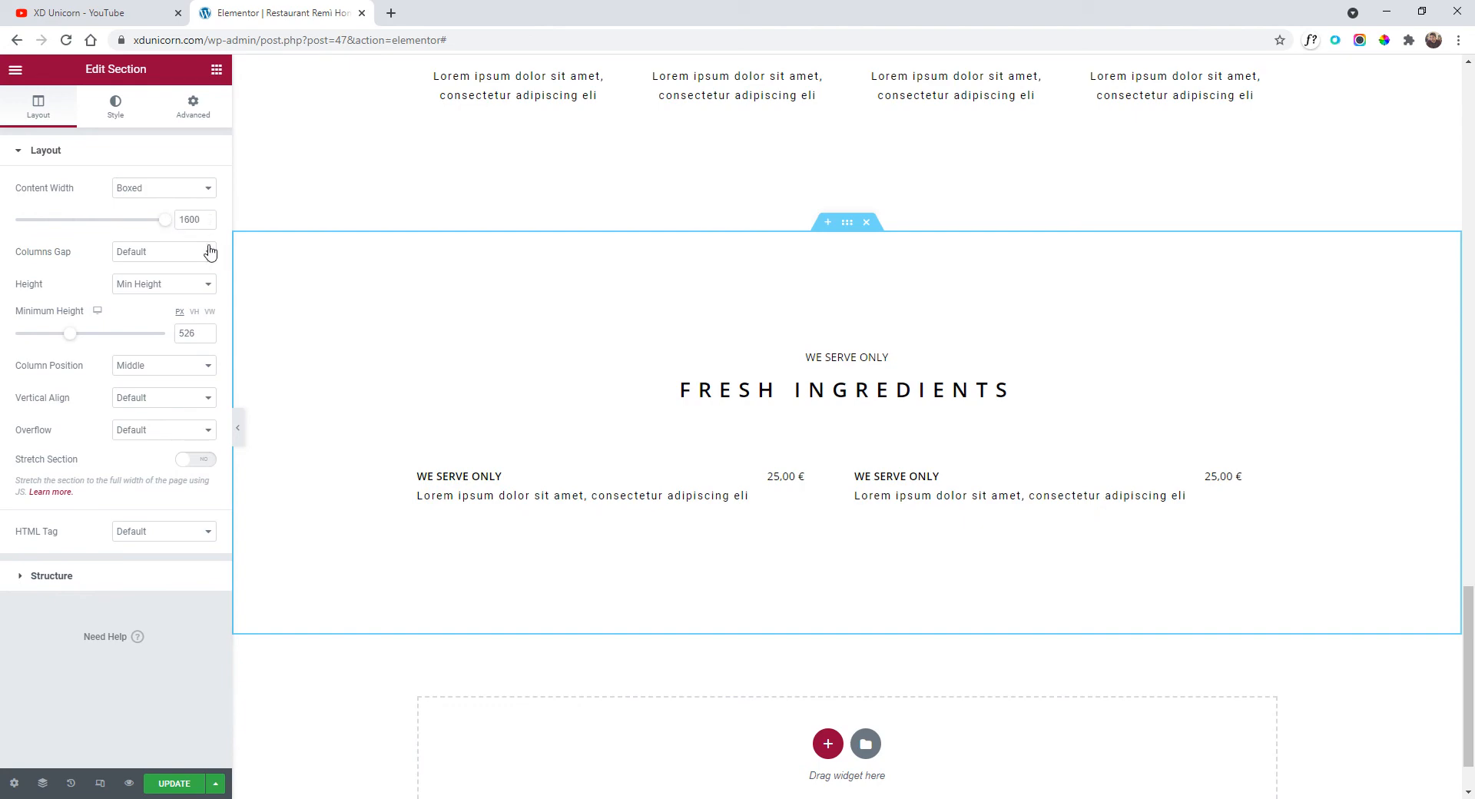
left_click(243, 438)
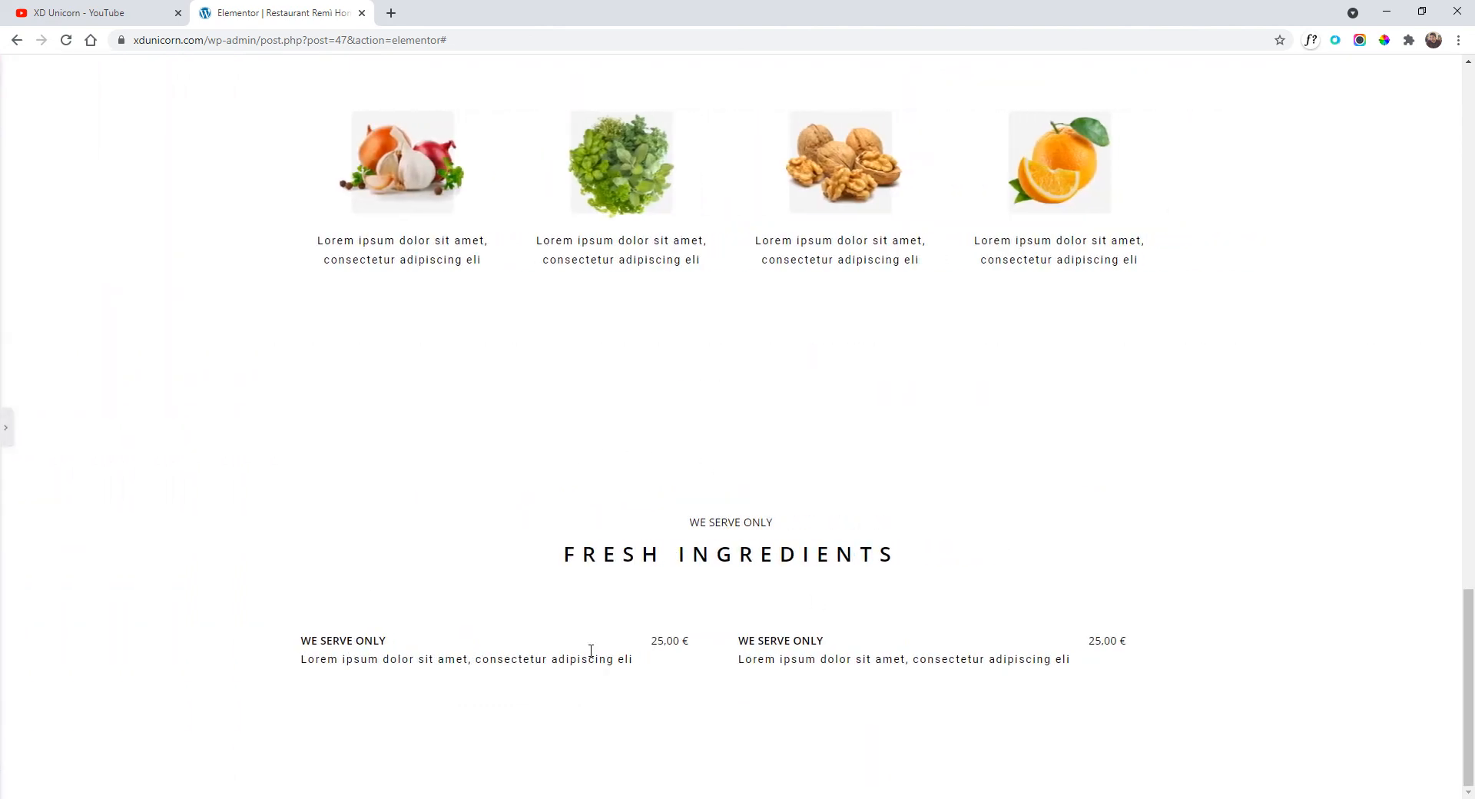
left_click(4, 431)
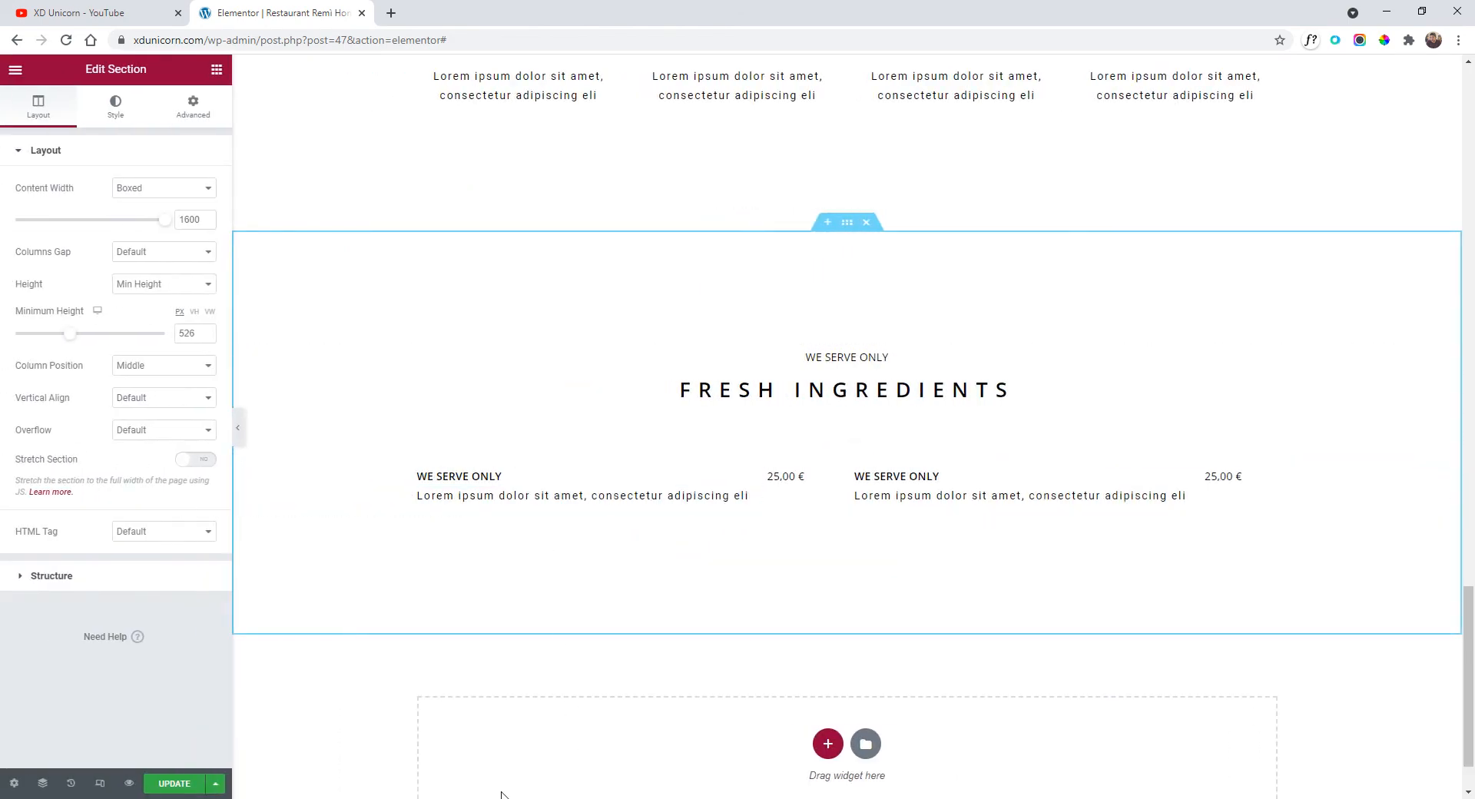
Rename the left dish to PASTA ALLA CARBONARA and set its title weight to 400.
triple_click(478, 476)
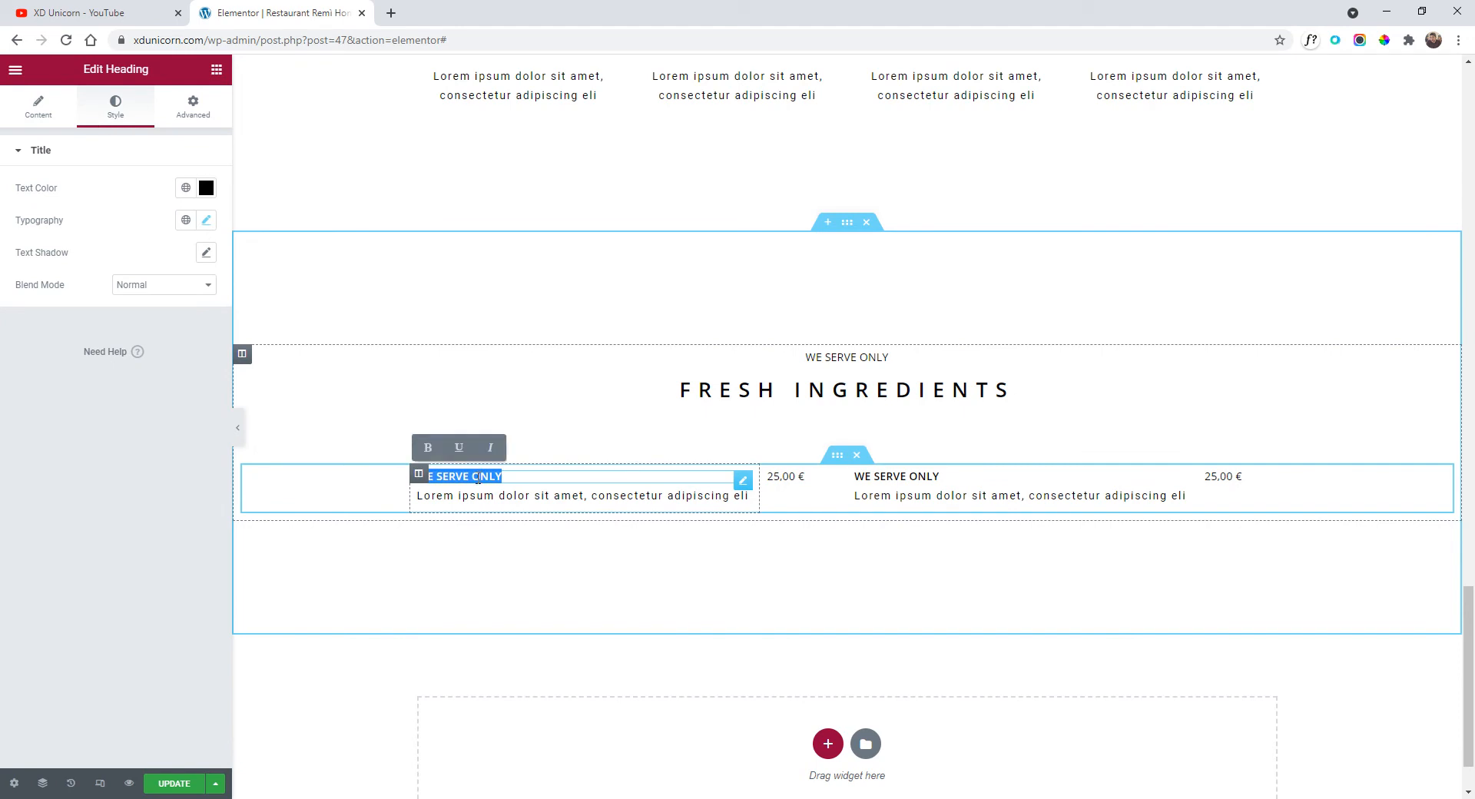
key("BackSpace")
type("PASTA ALLA CARBONARA")
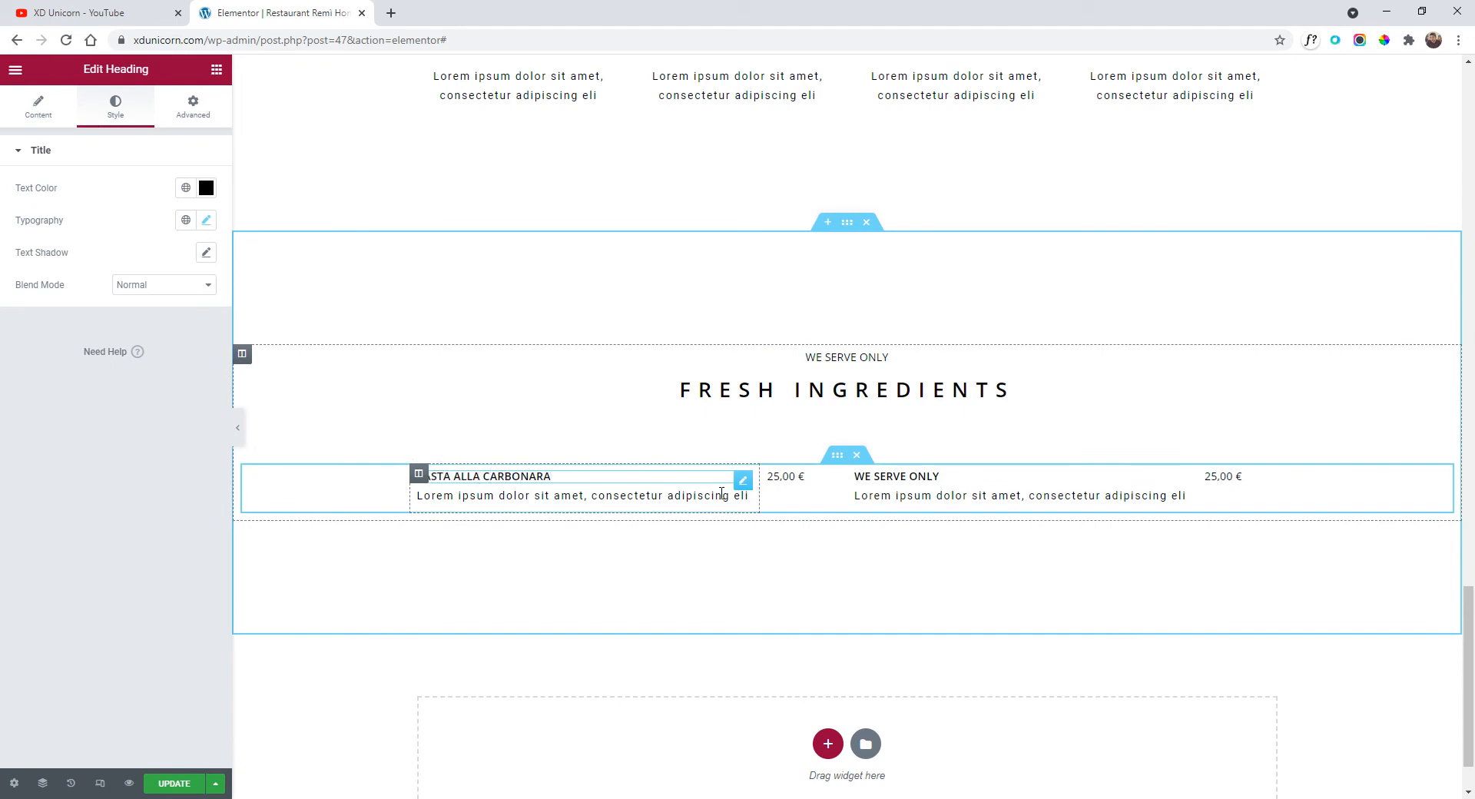
scroll(771, 546, "down", 1)
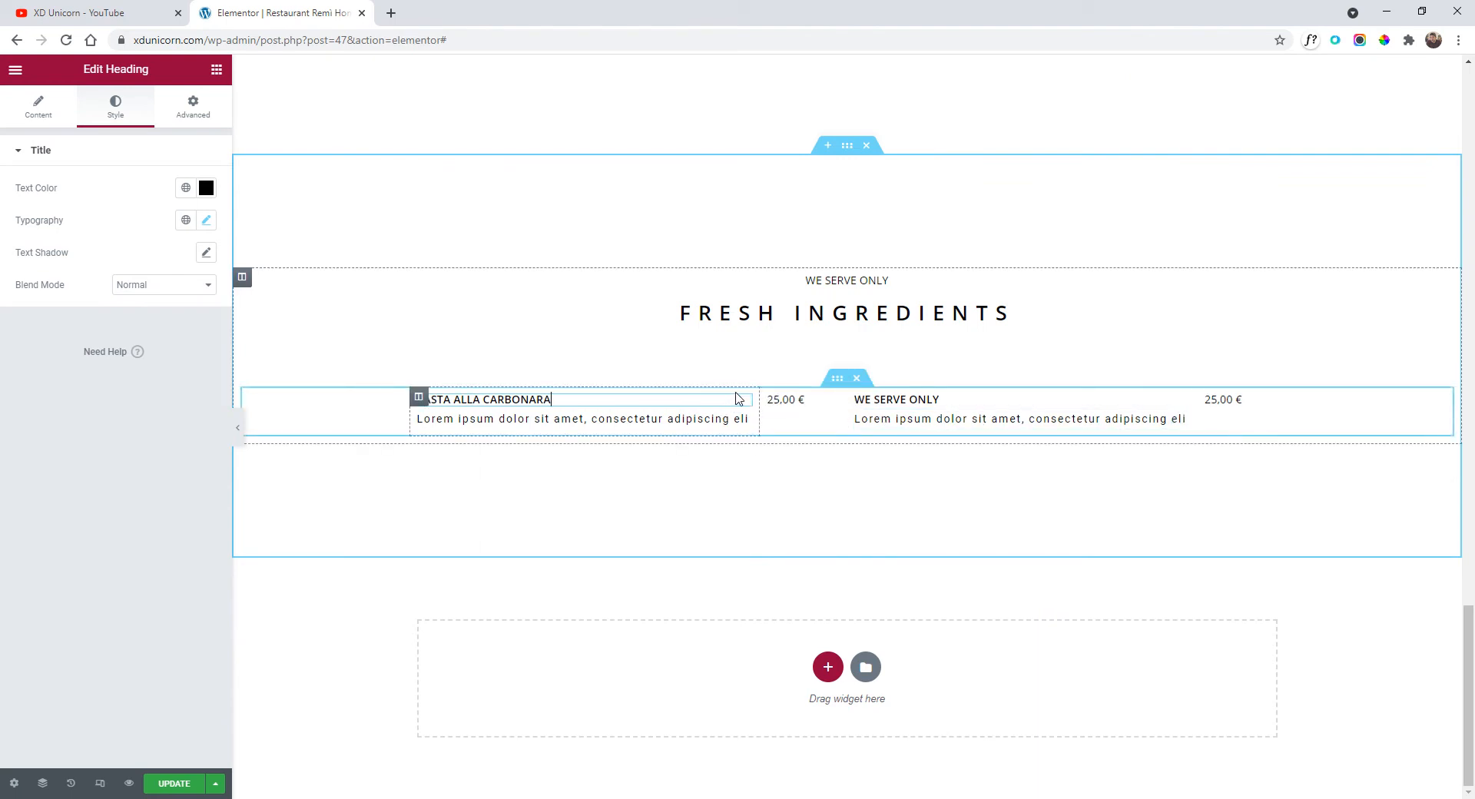
left_click(206, 221)
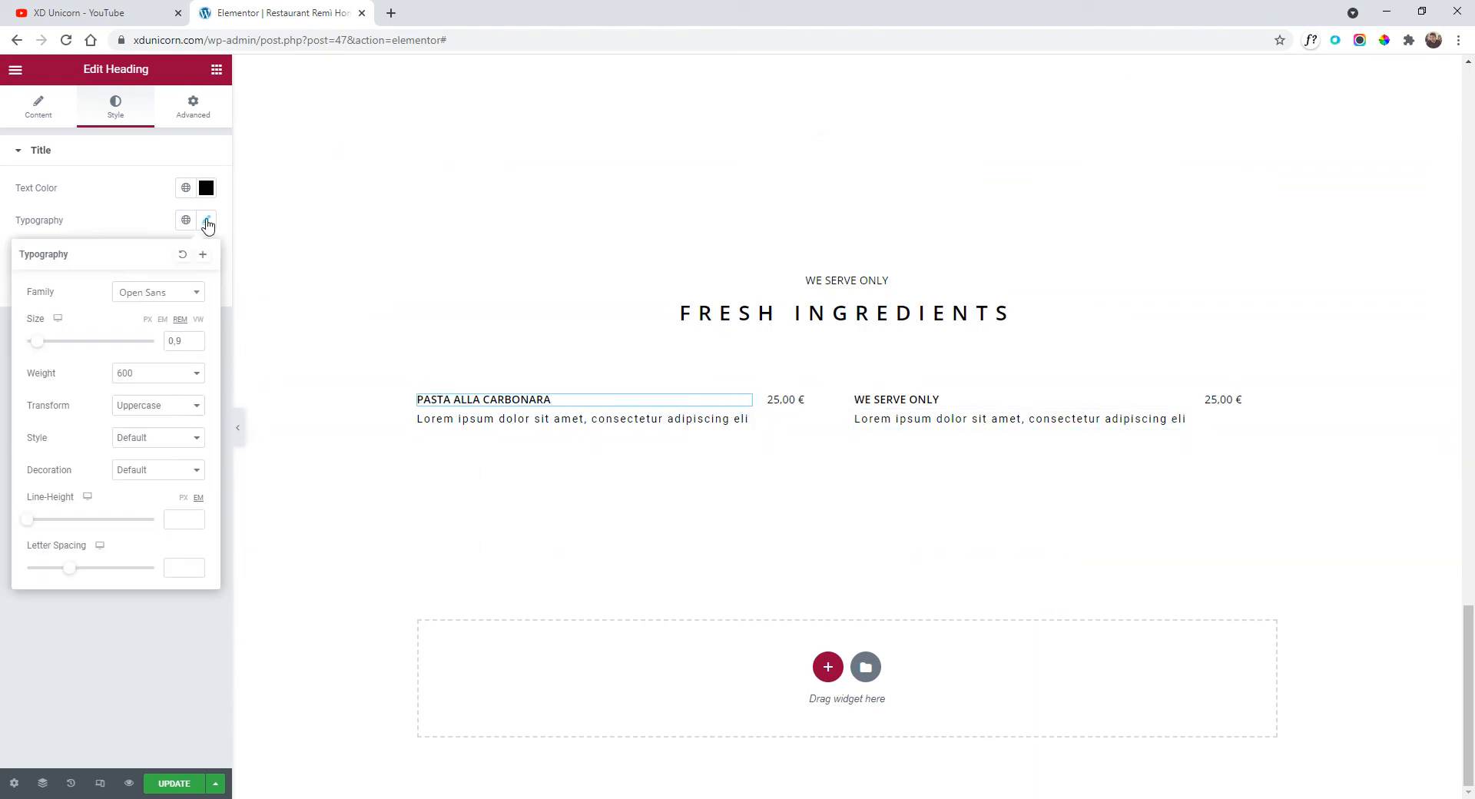
left_click(154, 375)
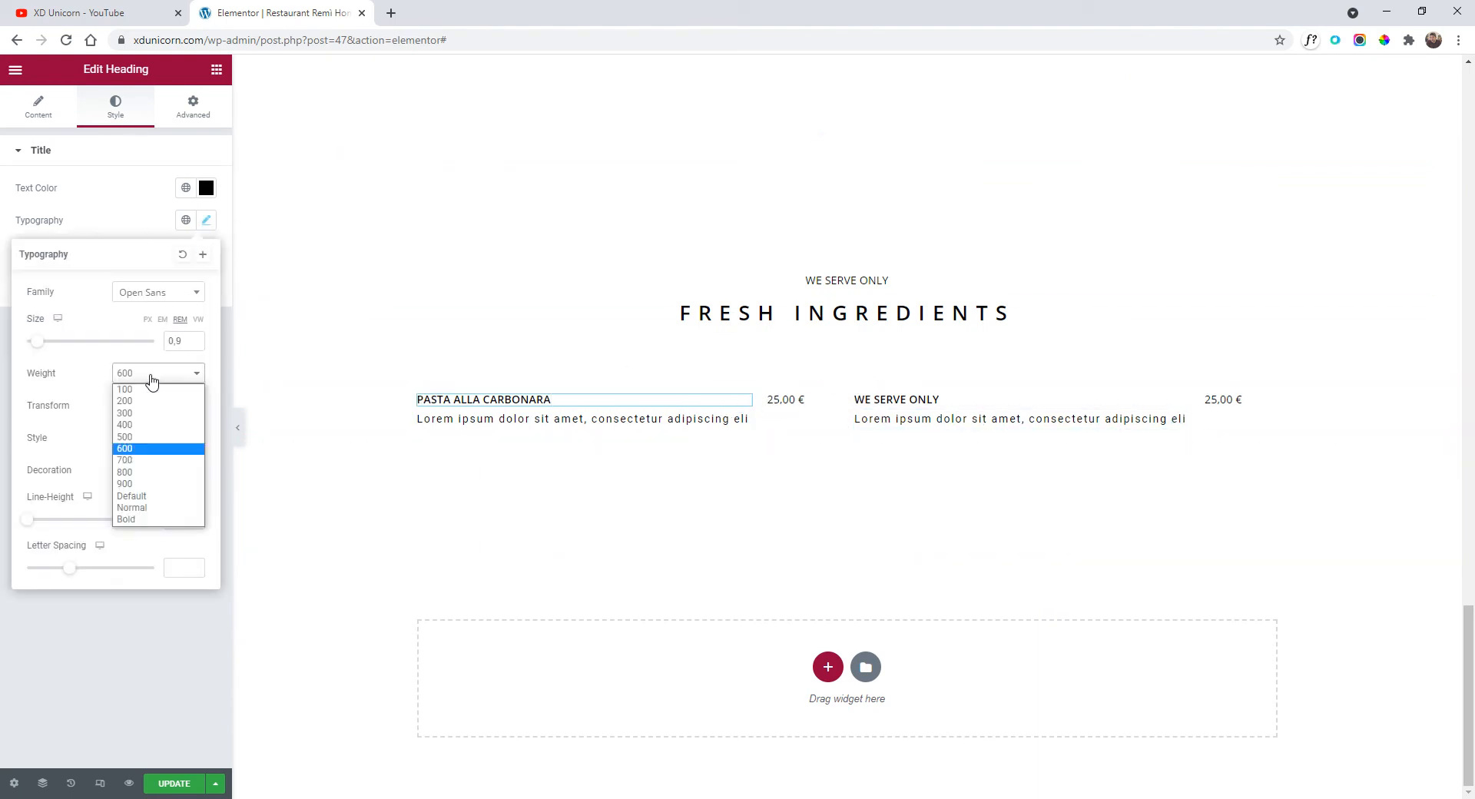
left_click(149, 425)
Paste the left title's style onto the right dish and rename it ZUPPA DI FAGIOLI E NOCI.
right_click(744, 408)
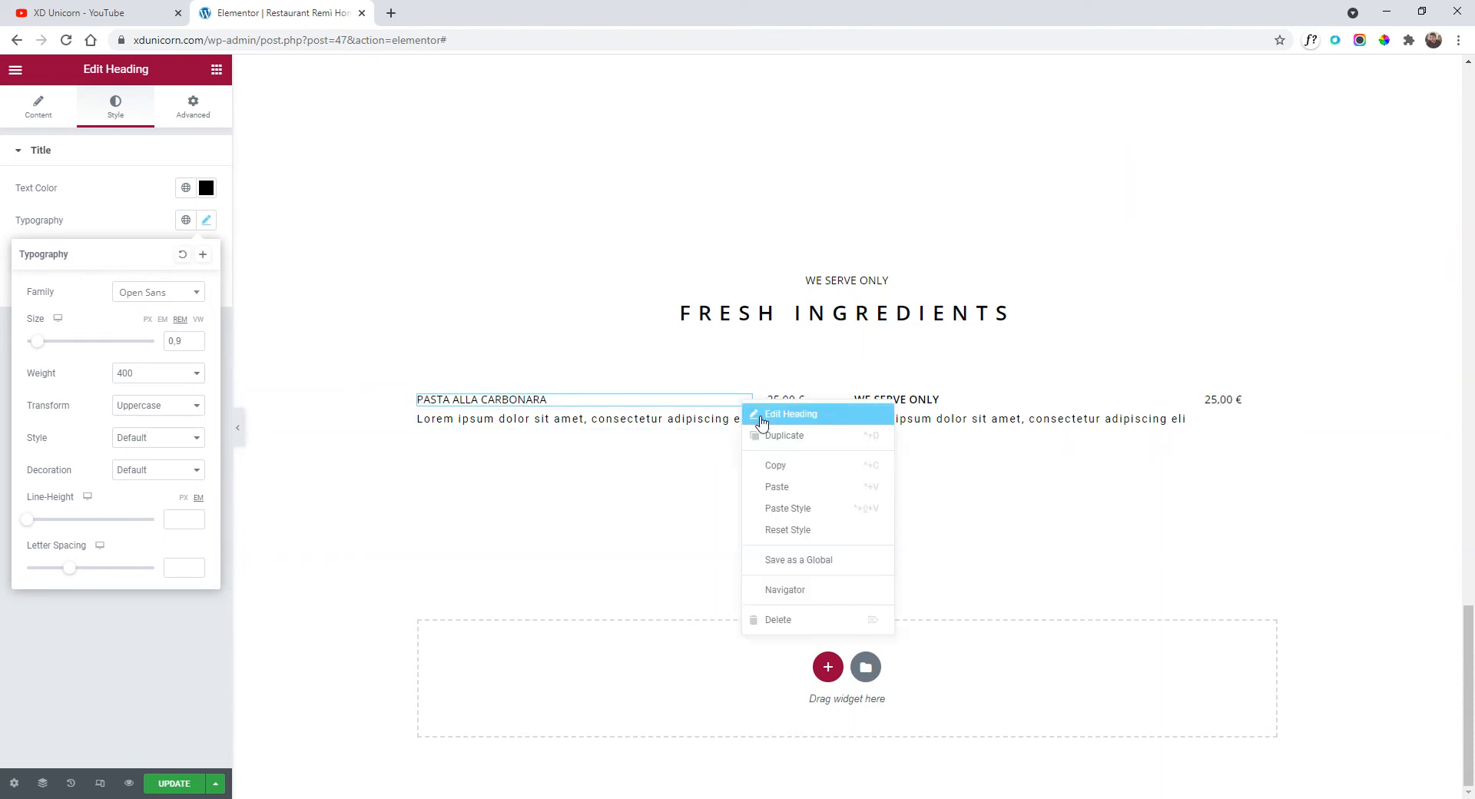
left_click(794, 466)
right_click(893, 408)
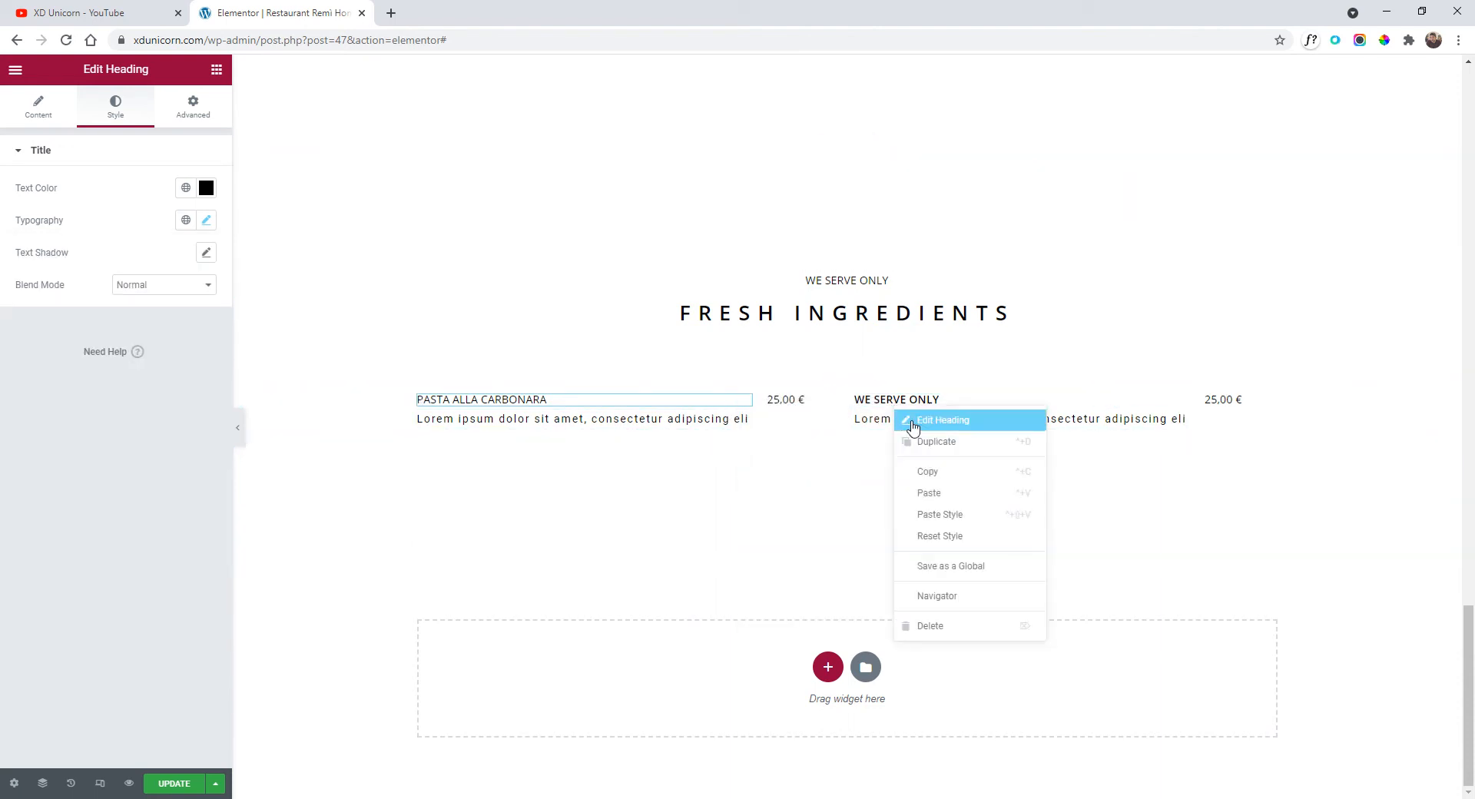
left_click(960, 519)
triple_click(922, 401)
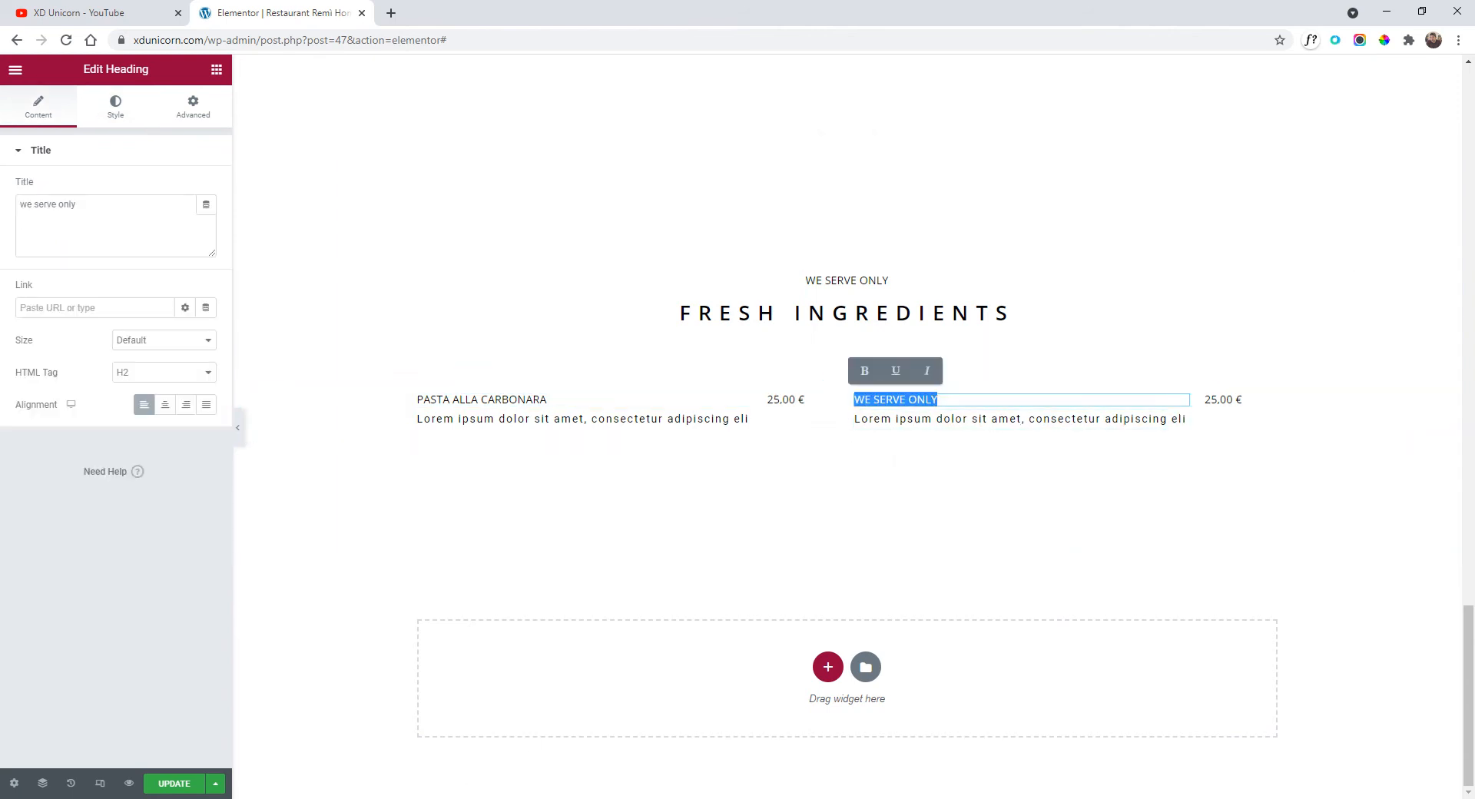
type("zuppa di fagioli e noci")
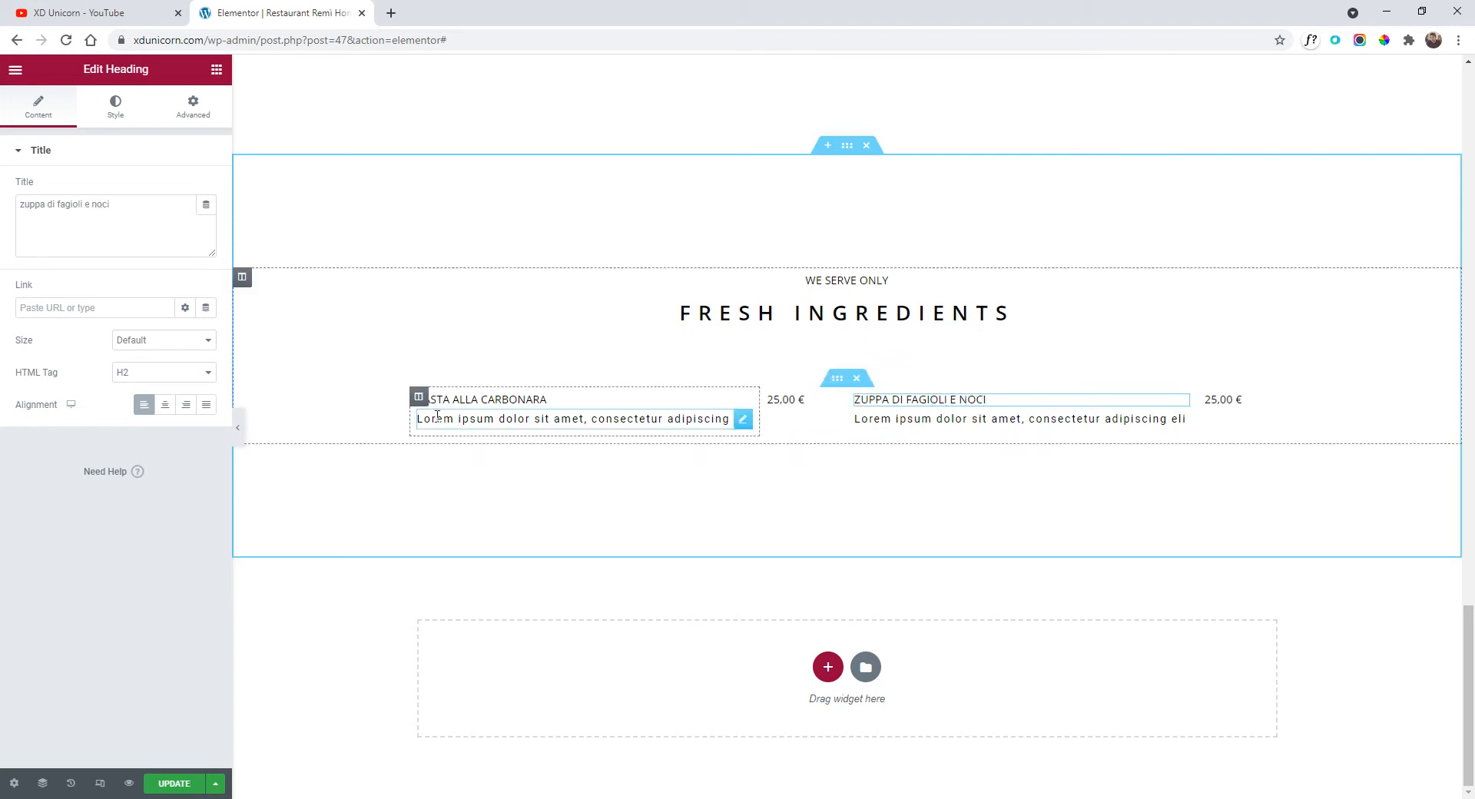
Make the Pasta description grey (#909090) and paste that style onto the Zuppa description.
left_click(743, 424)
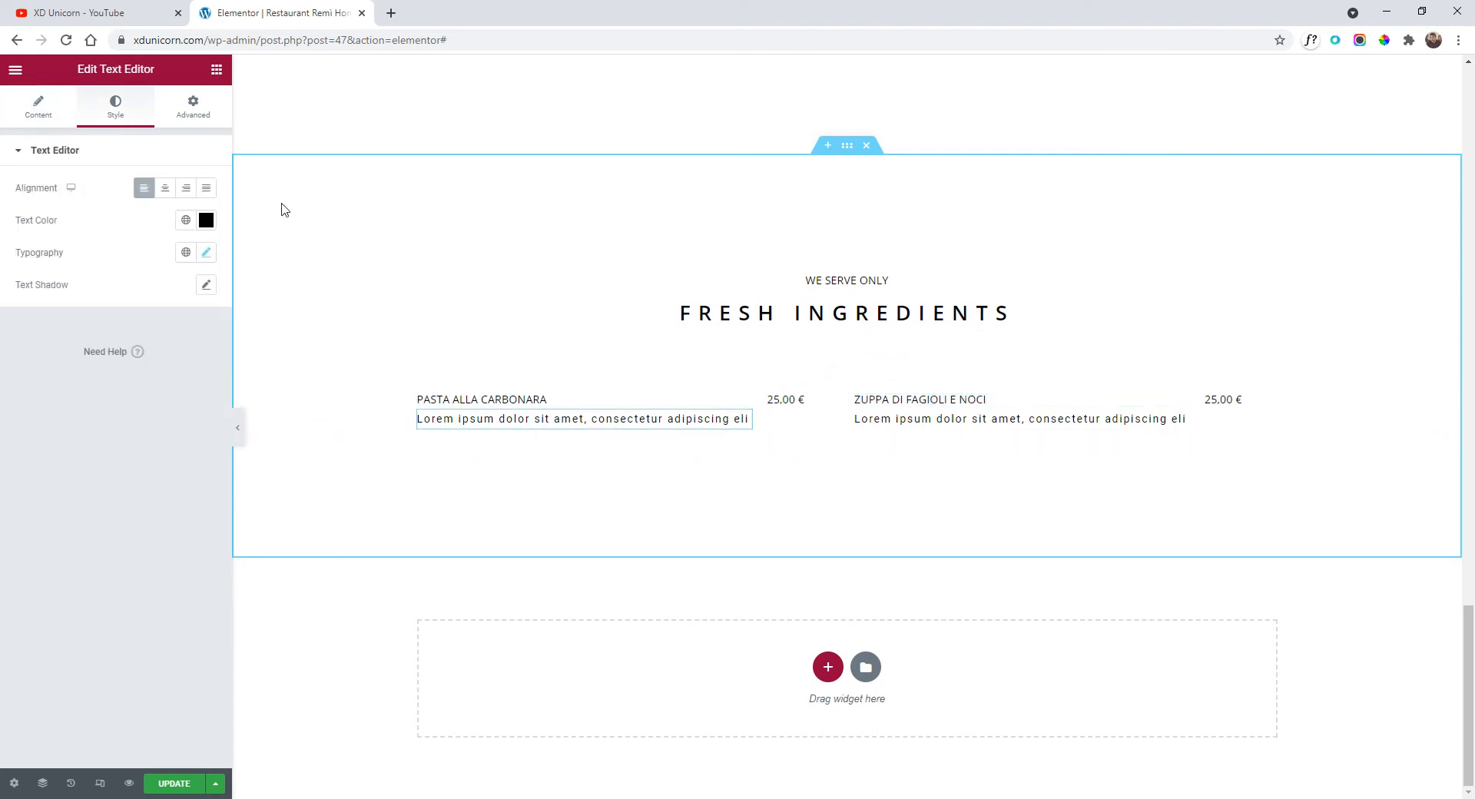
left_click(205, 220)
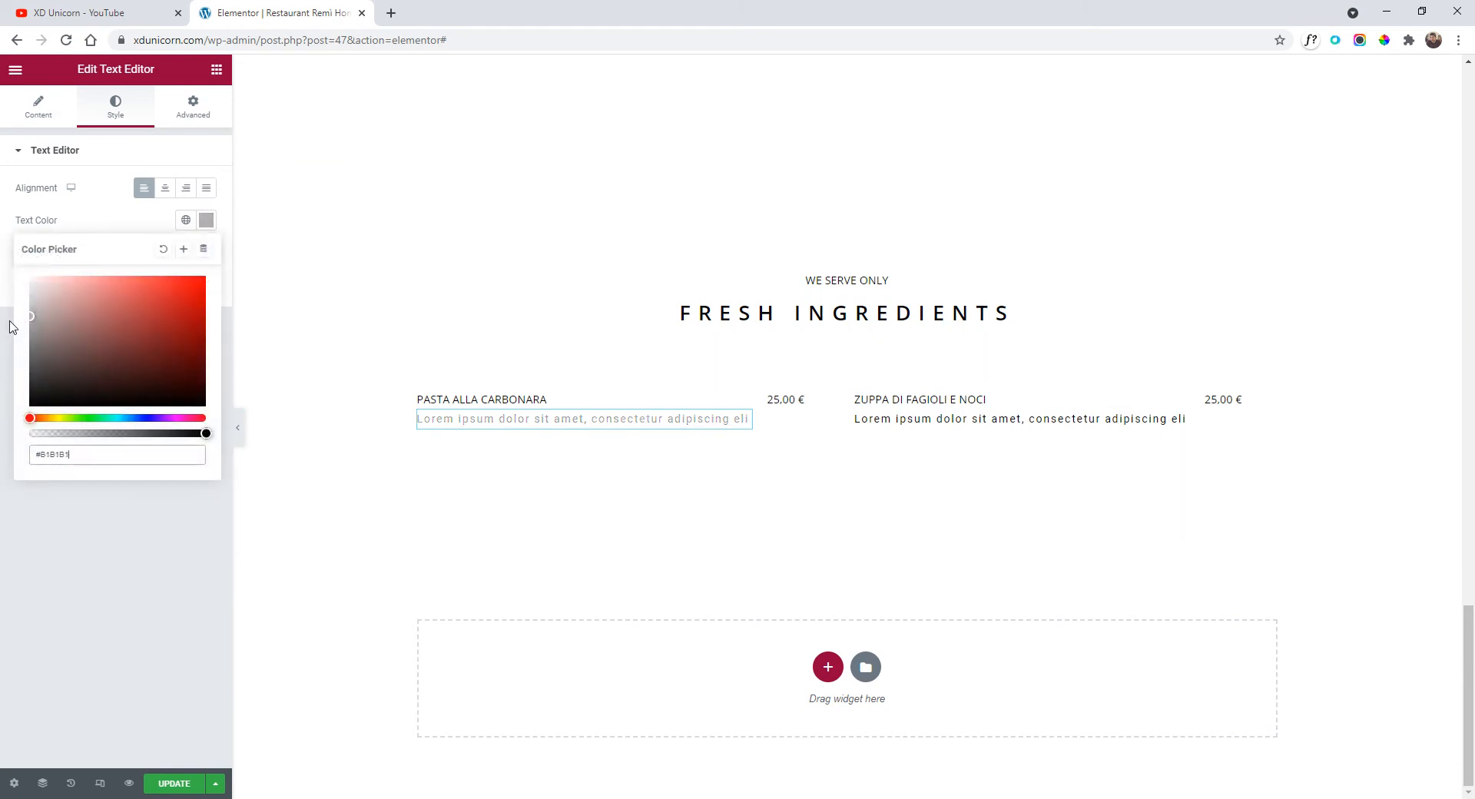
right_click(650, 425)
left_click(887, 400)
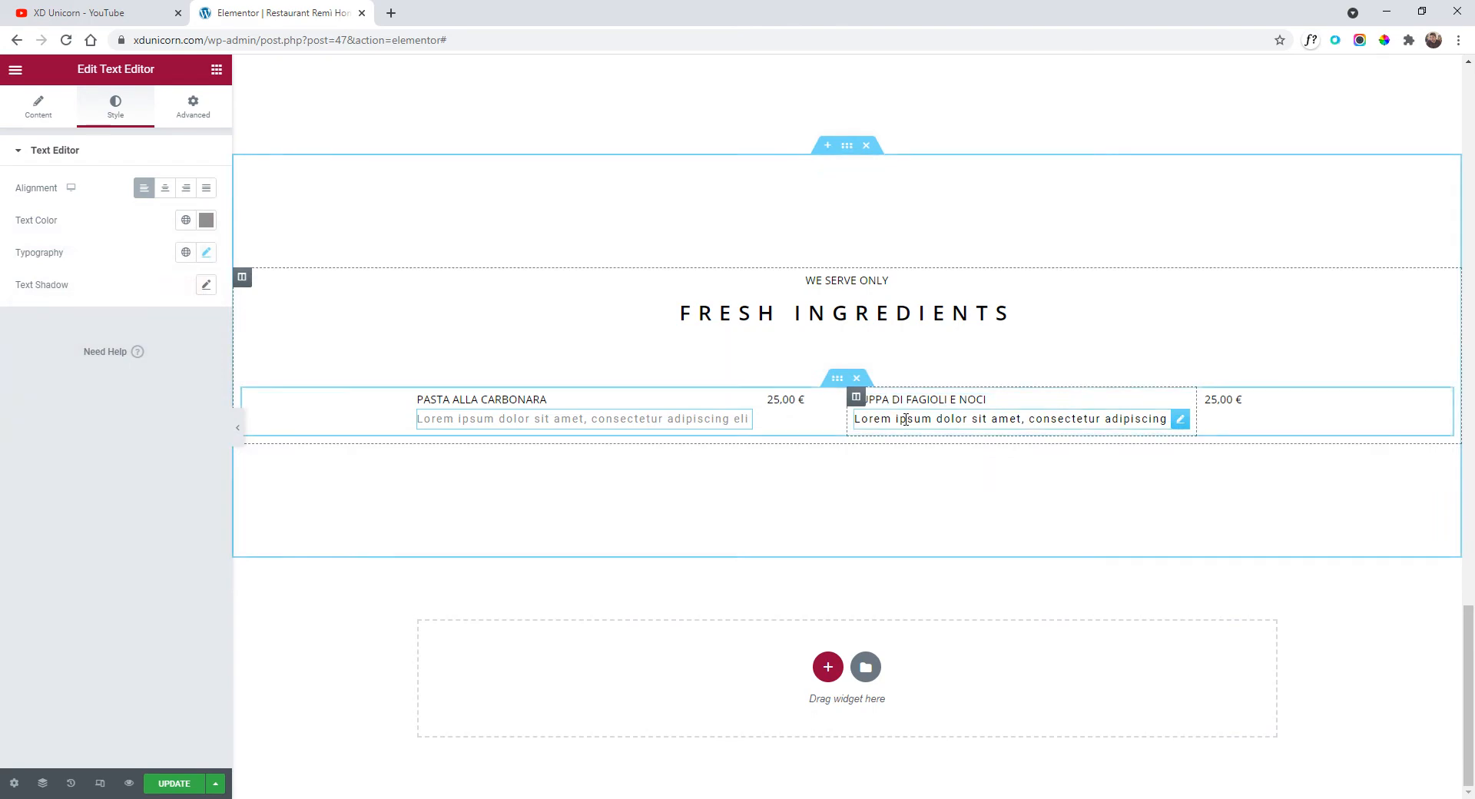
right_click(904, 422)
left_click(981, 528)
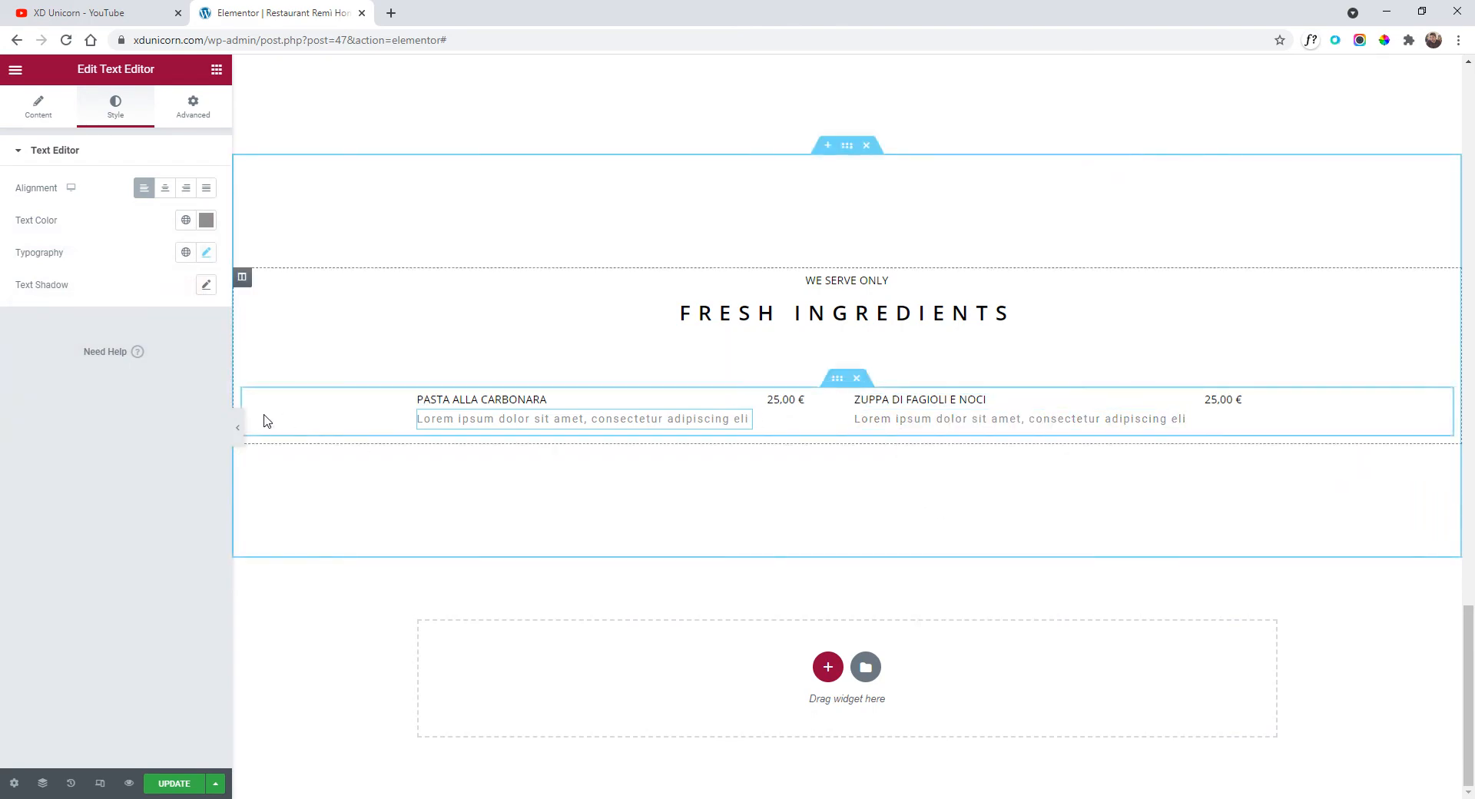
left_click(237, 428)
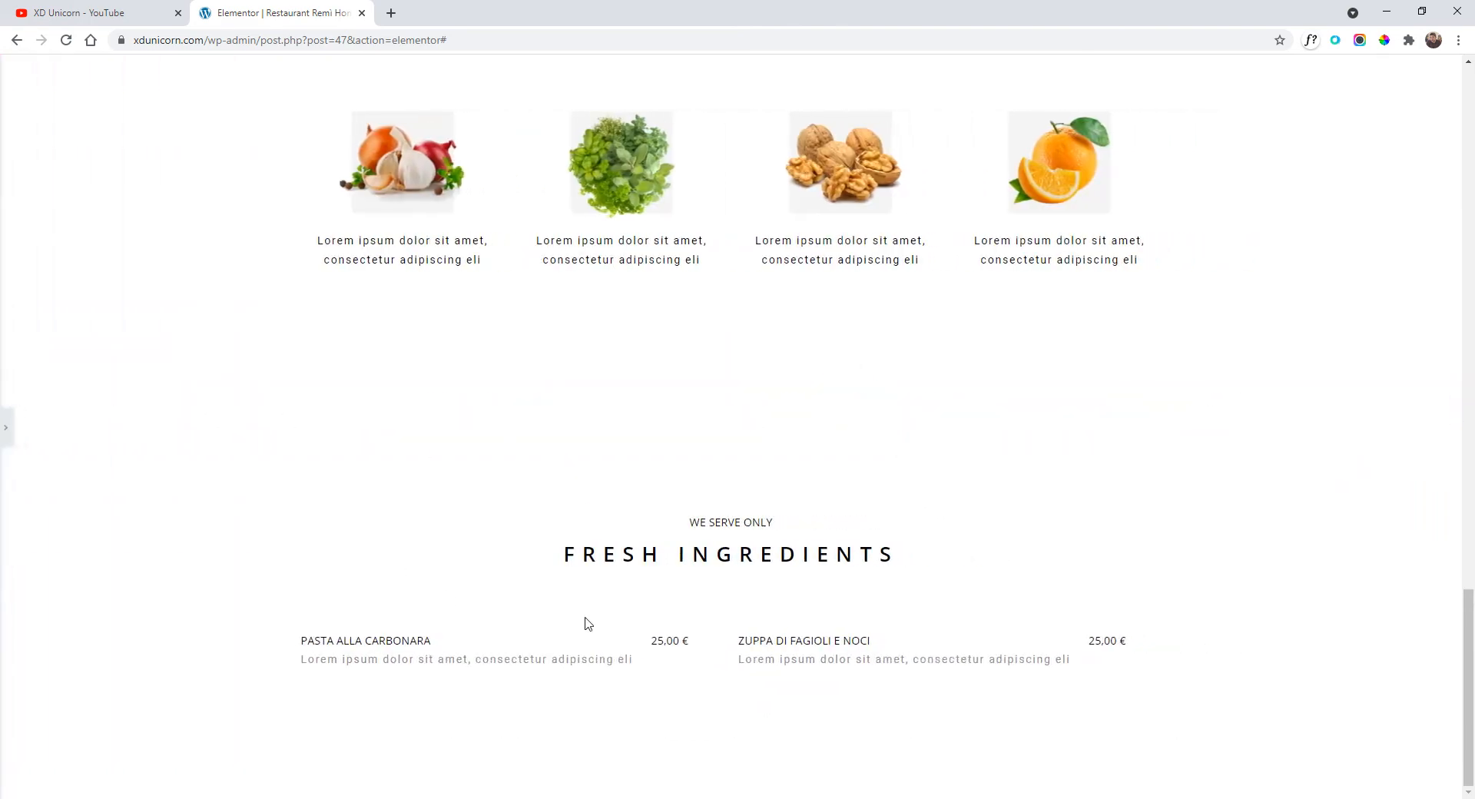
left_click(7, 427)
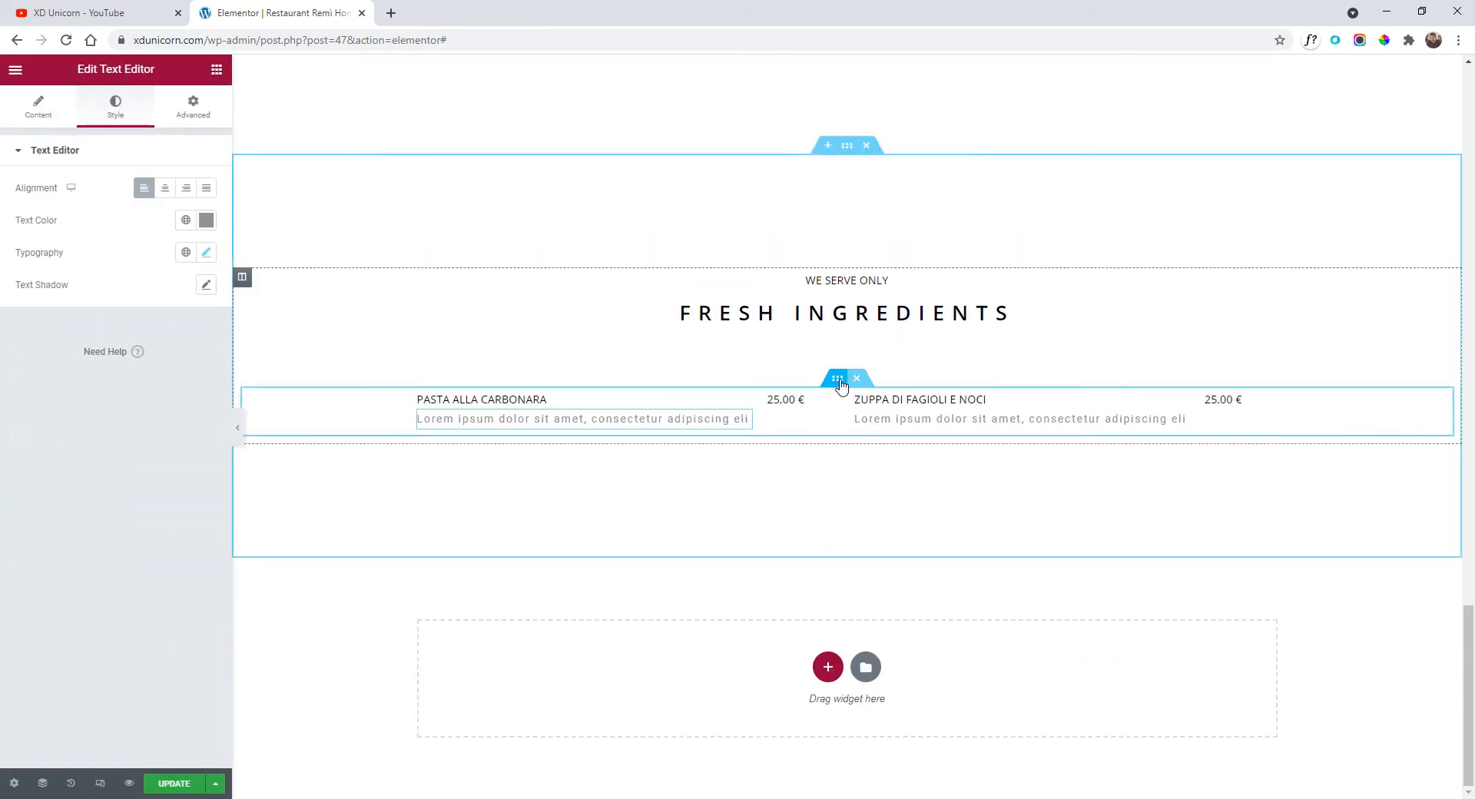
Duplicate the dish row and set the copy's top margin back to 0.
right_click(840, 381)
left_click(941, 424)
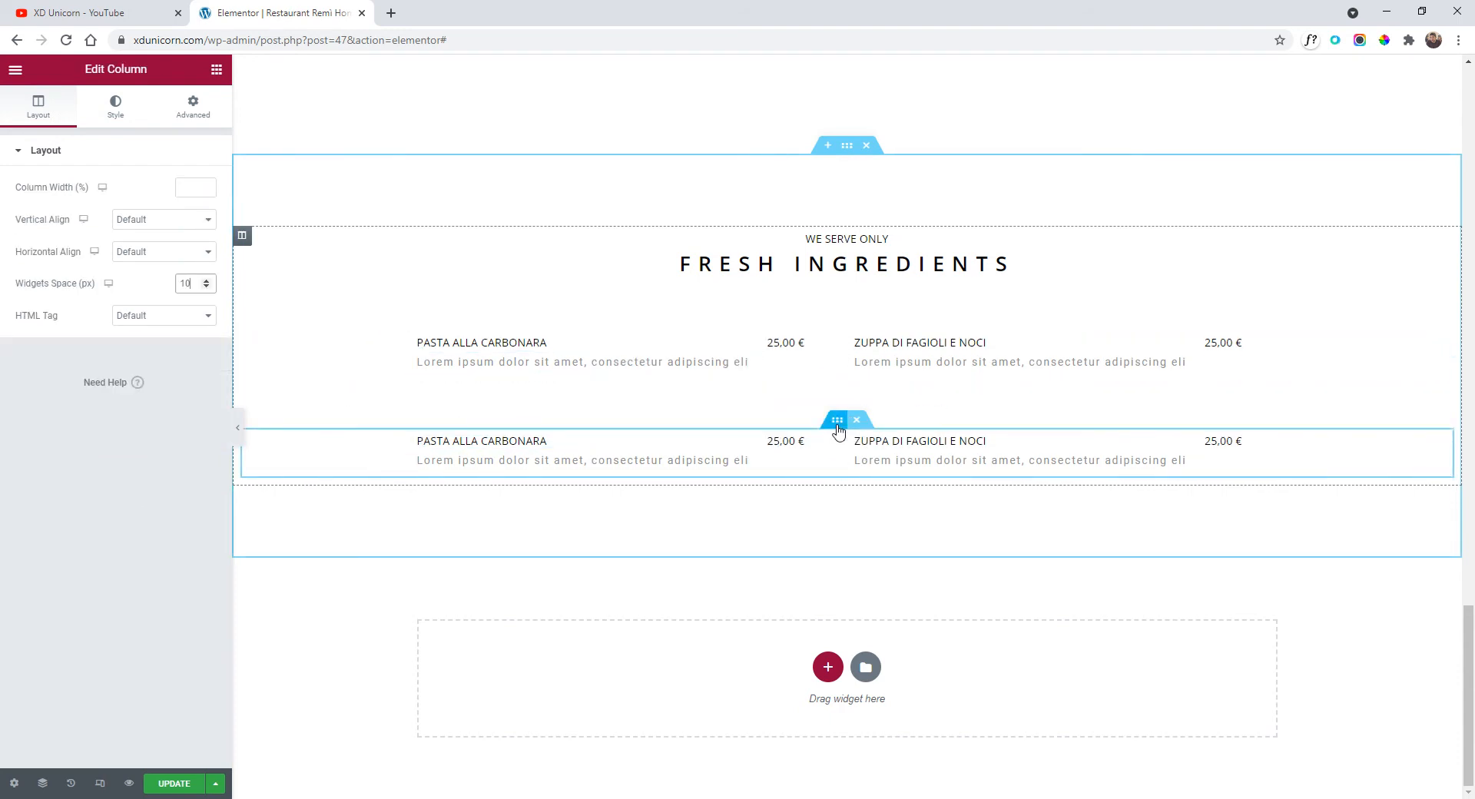
left_click(838, 428)
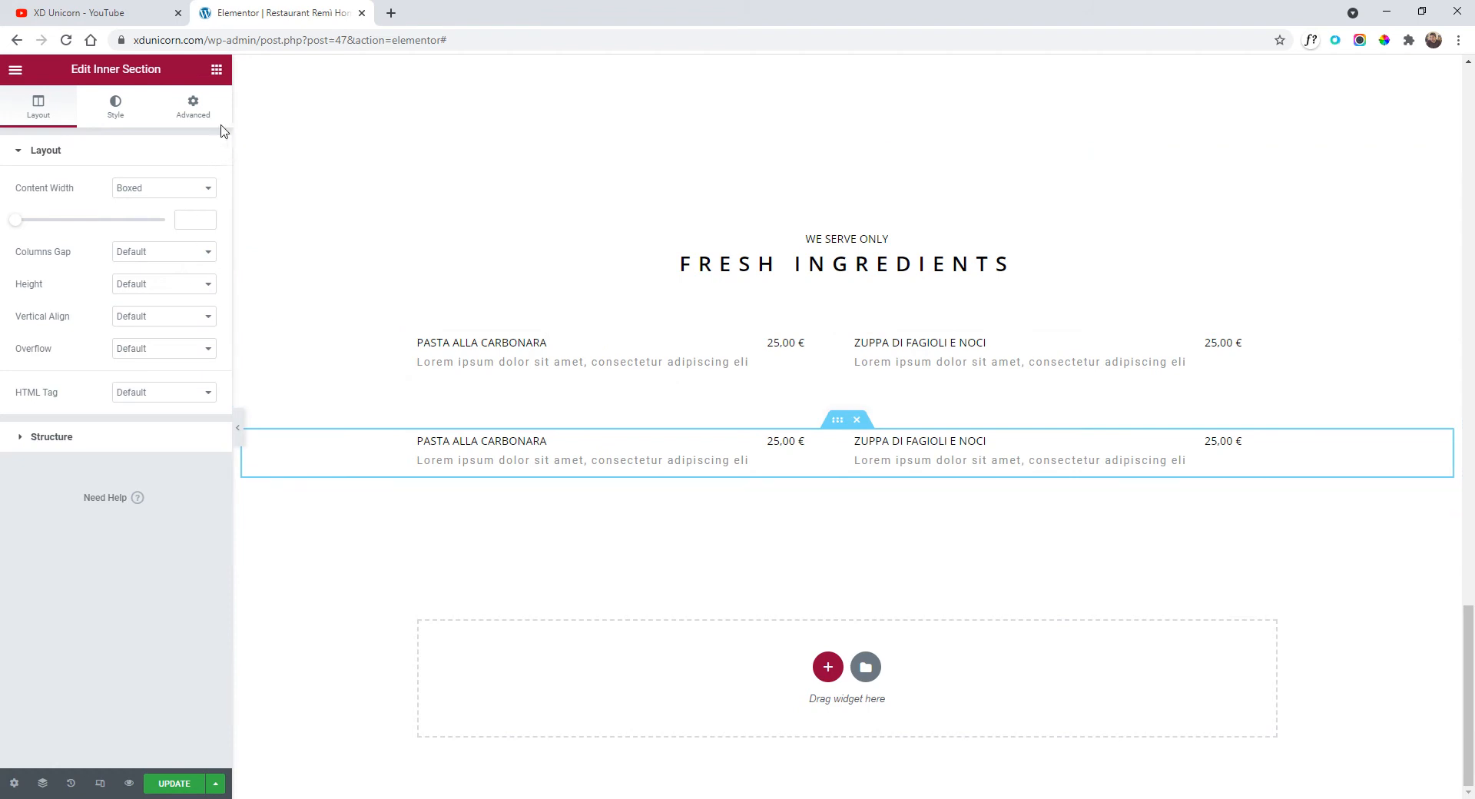
left_click(189, 113)
left_click(49, 209)
left_click(48, 208)
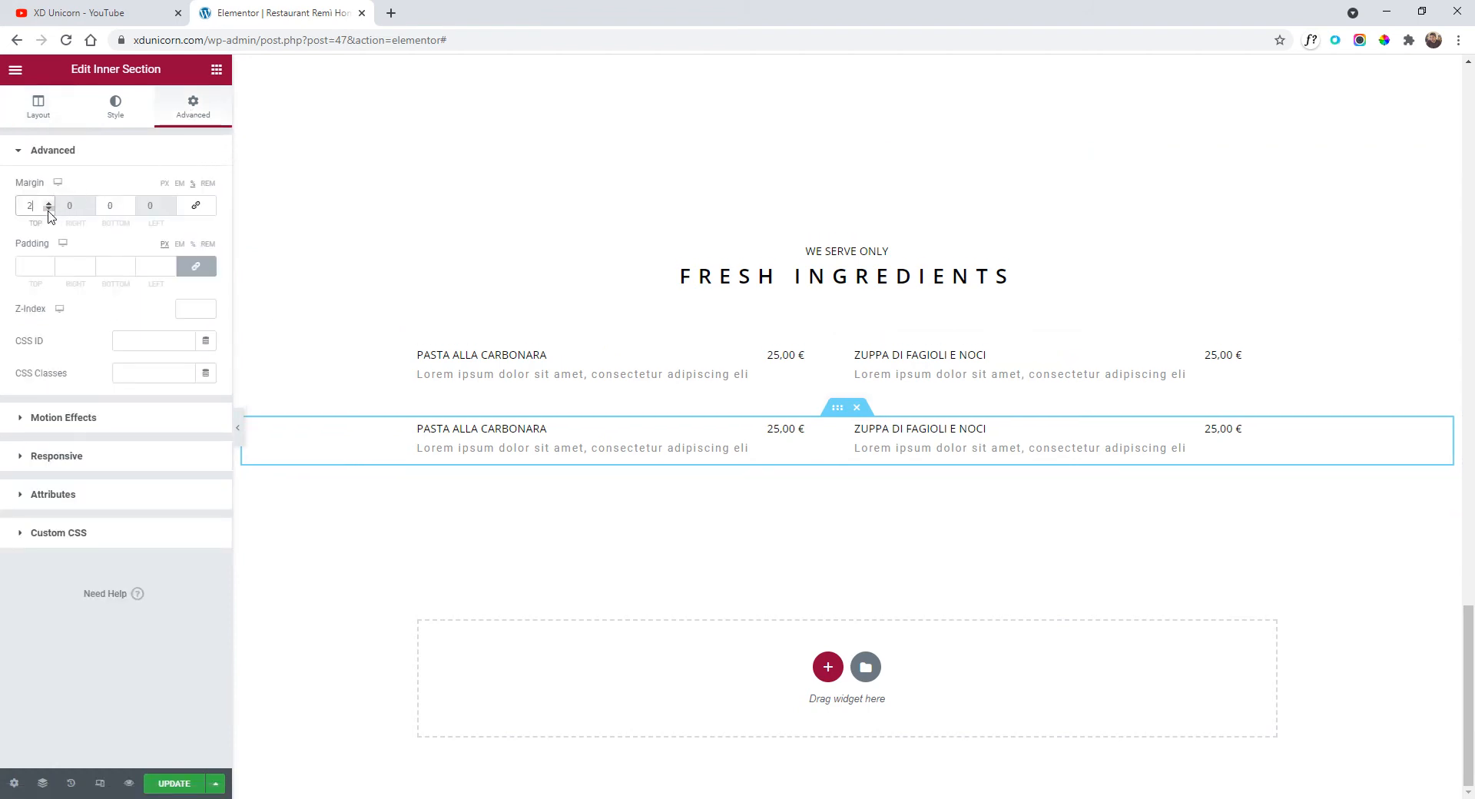
left_click(49, 211)
left_click(48, 209)
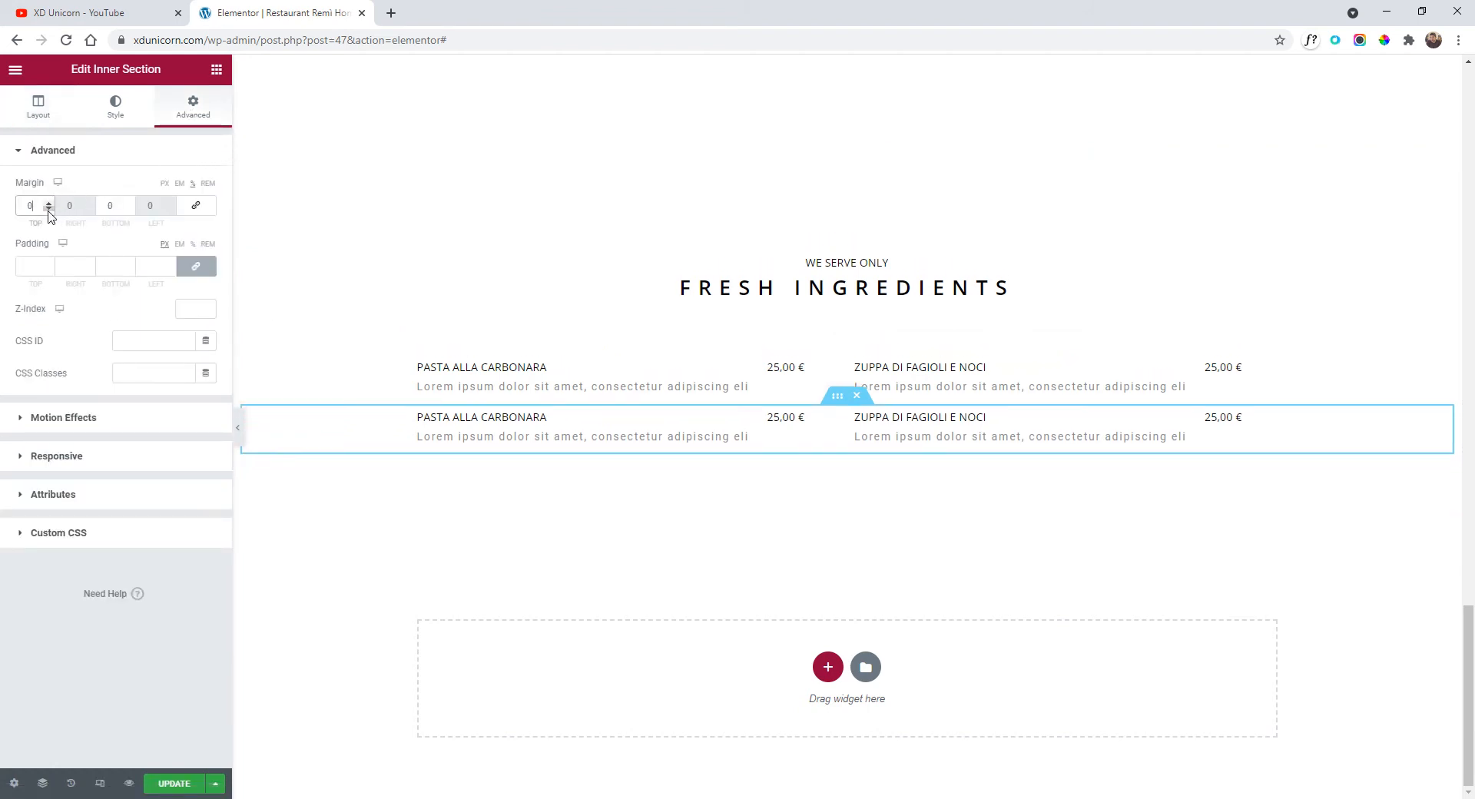
left_click(48, 204)
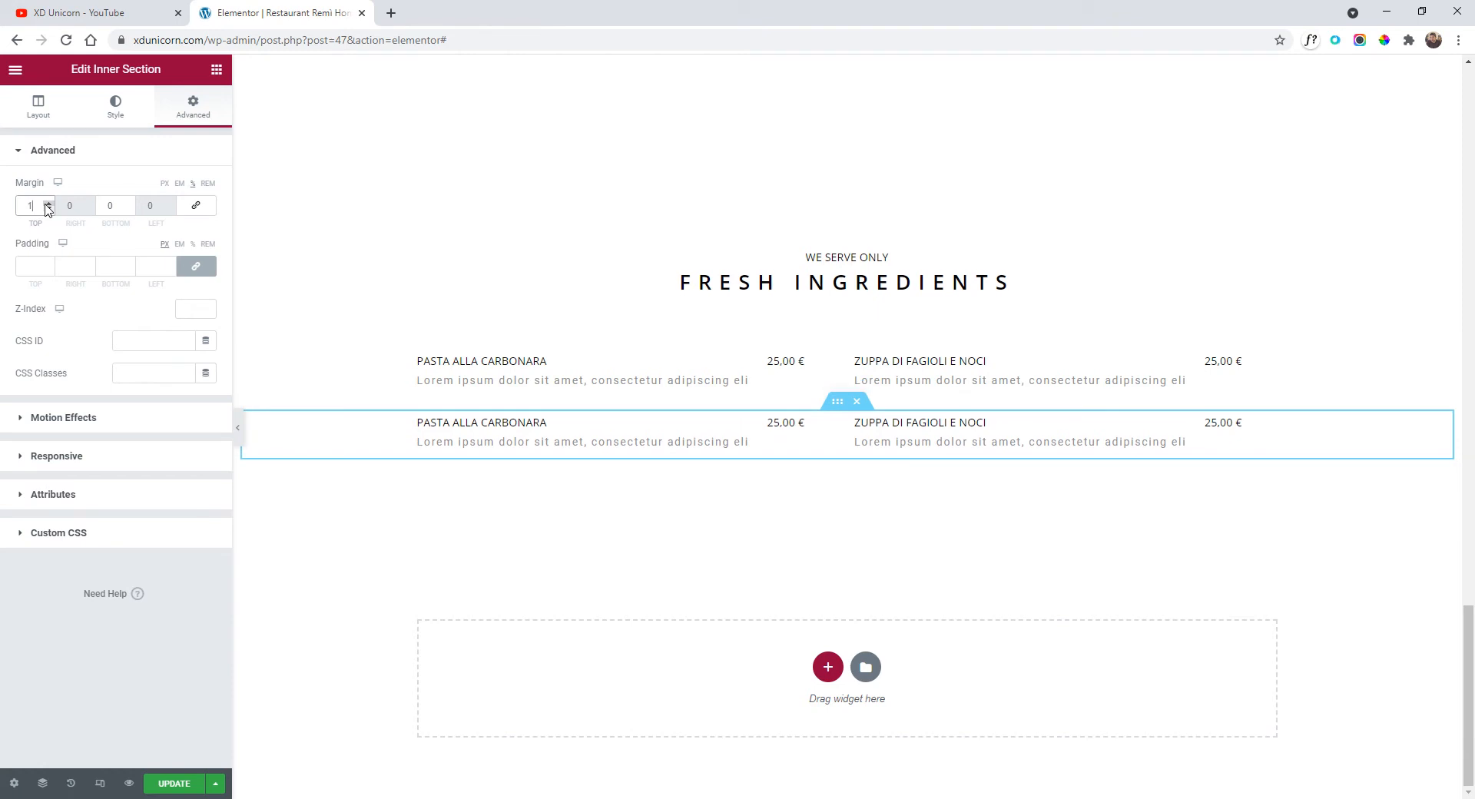
left_click(47, 205)
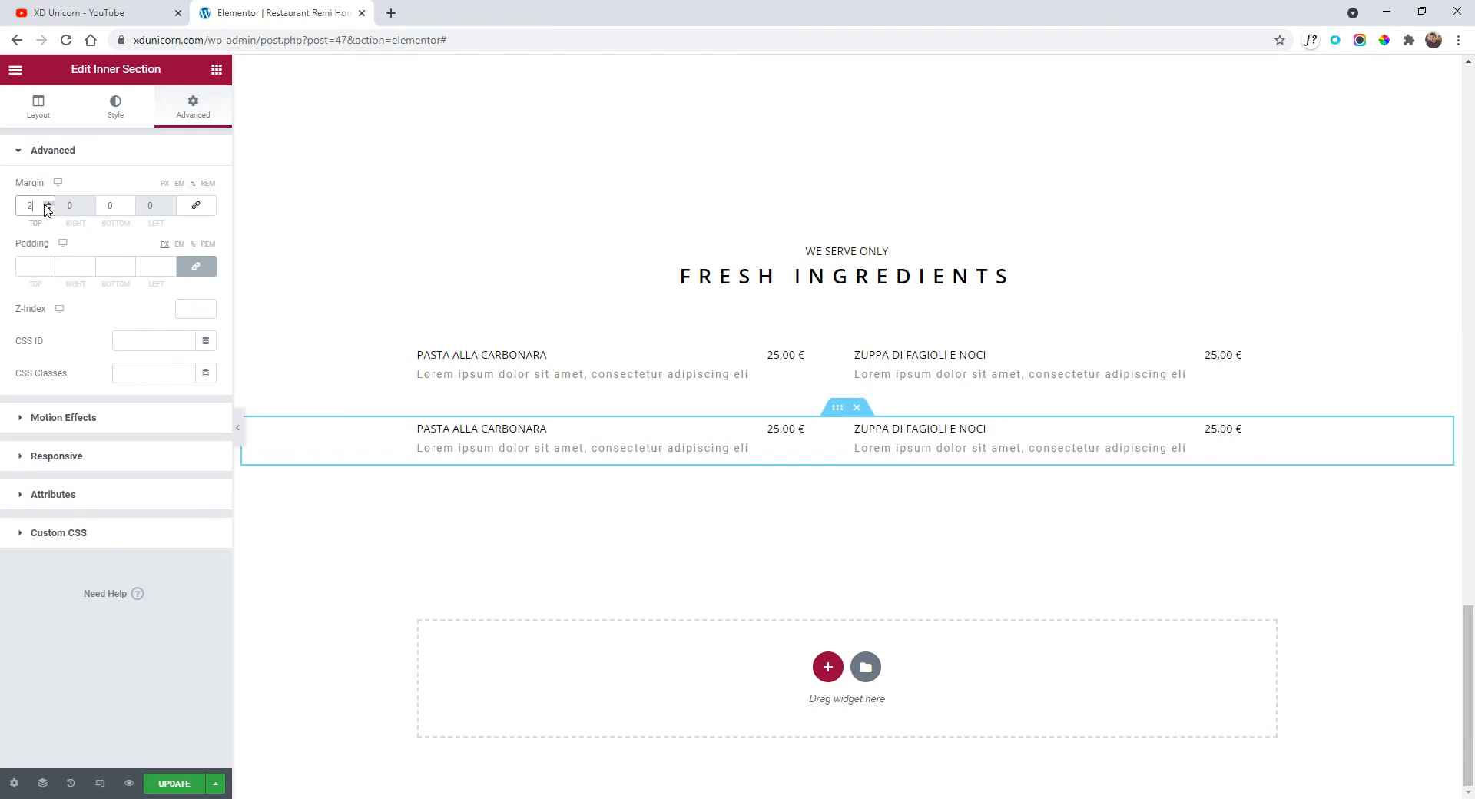
left_click(48, 209)
left_click(48, 209)
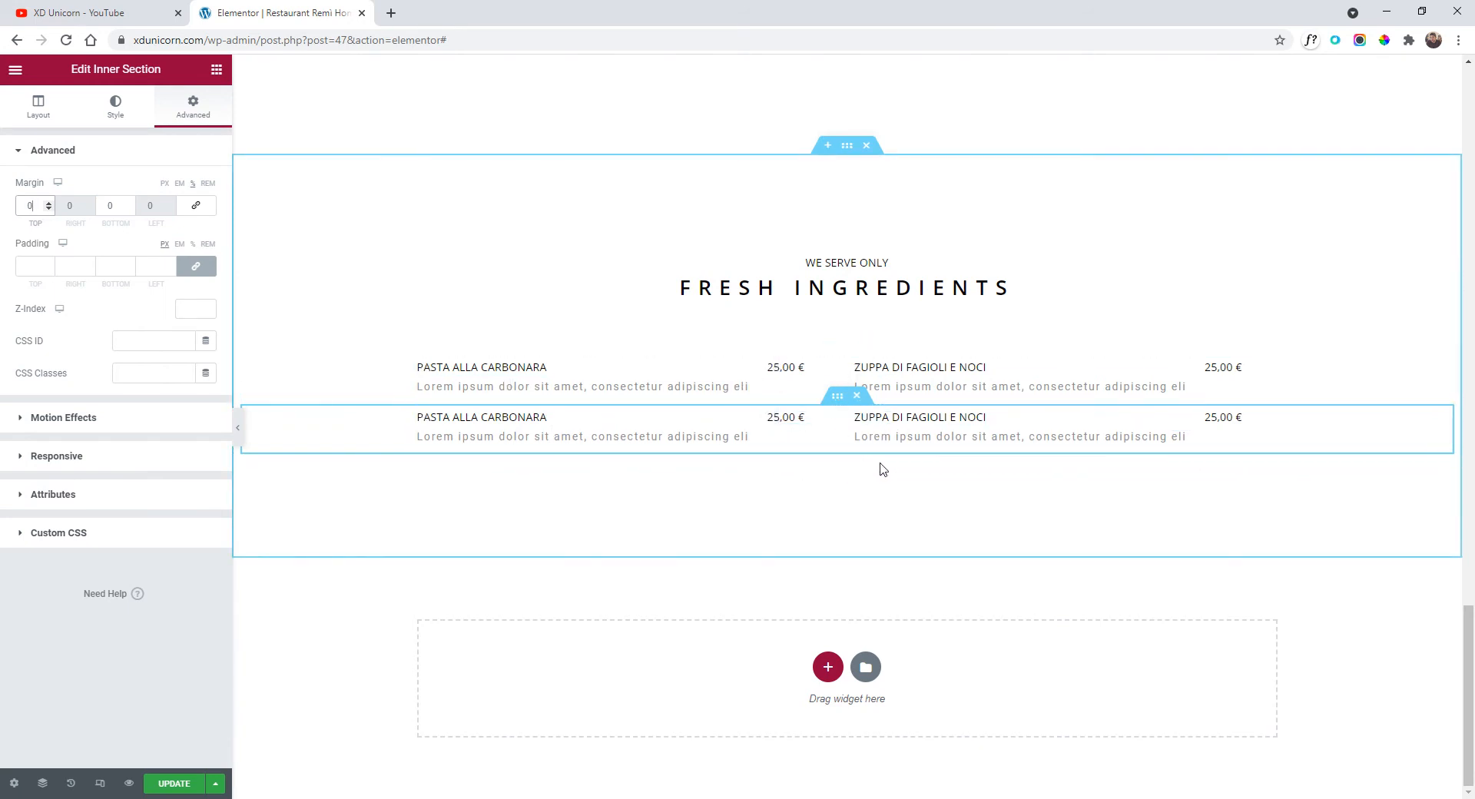
Duplicate the menu row twice more so the menu has four rows.
right_click(841, 400)
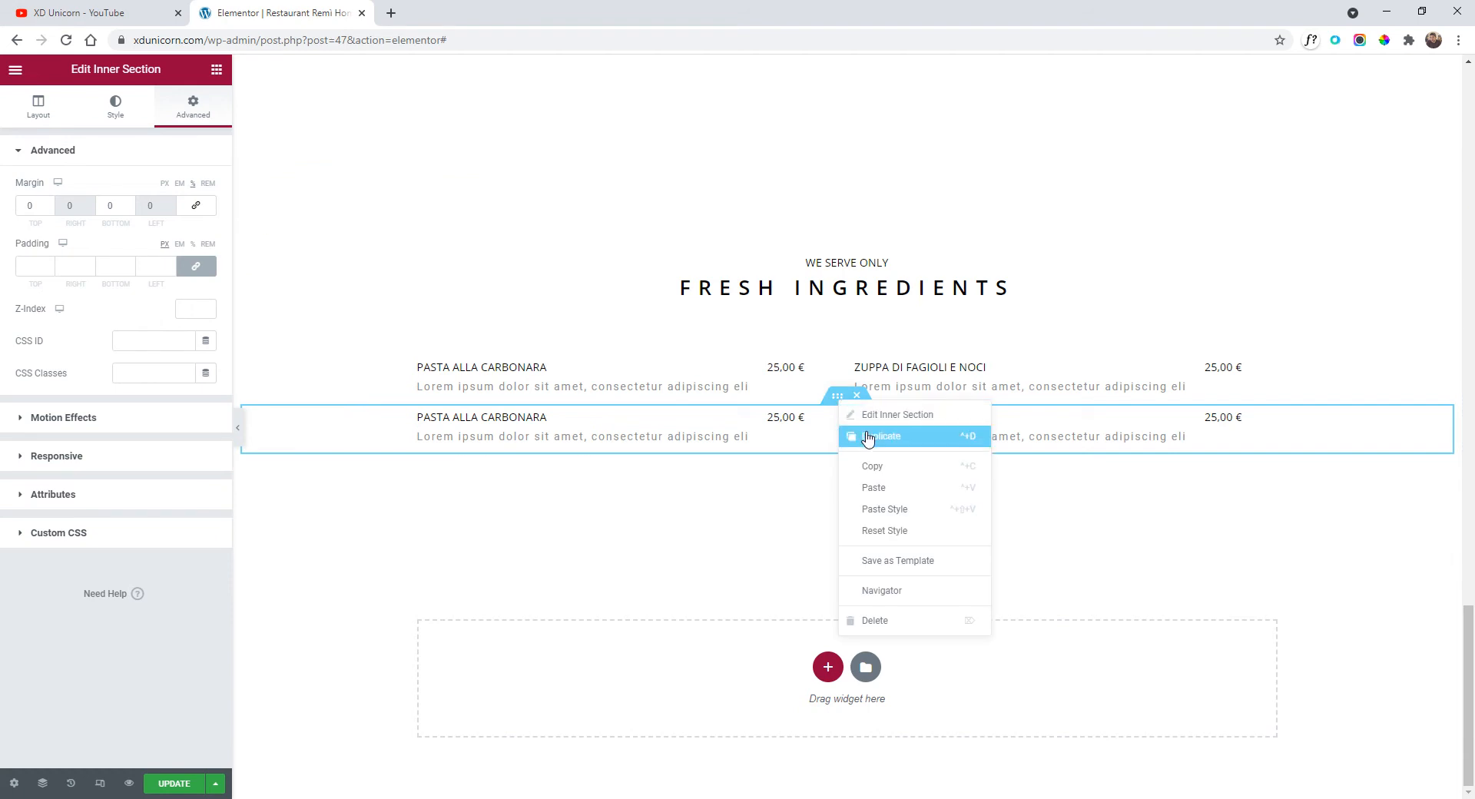
left_click(848, 453)
right_click(832, 433)
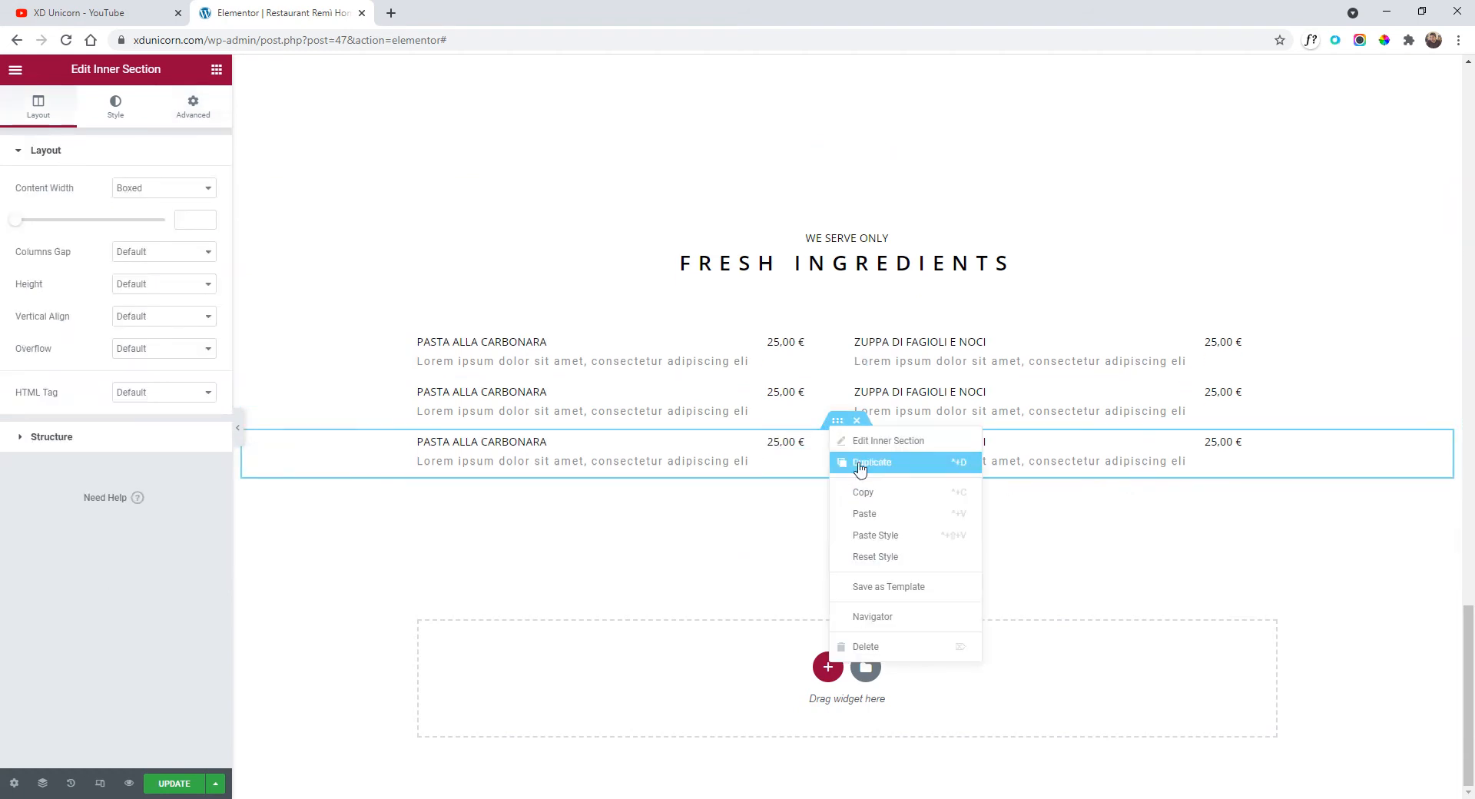
left_click(860, 464)
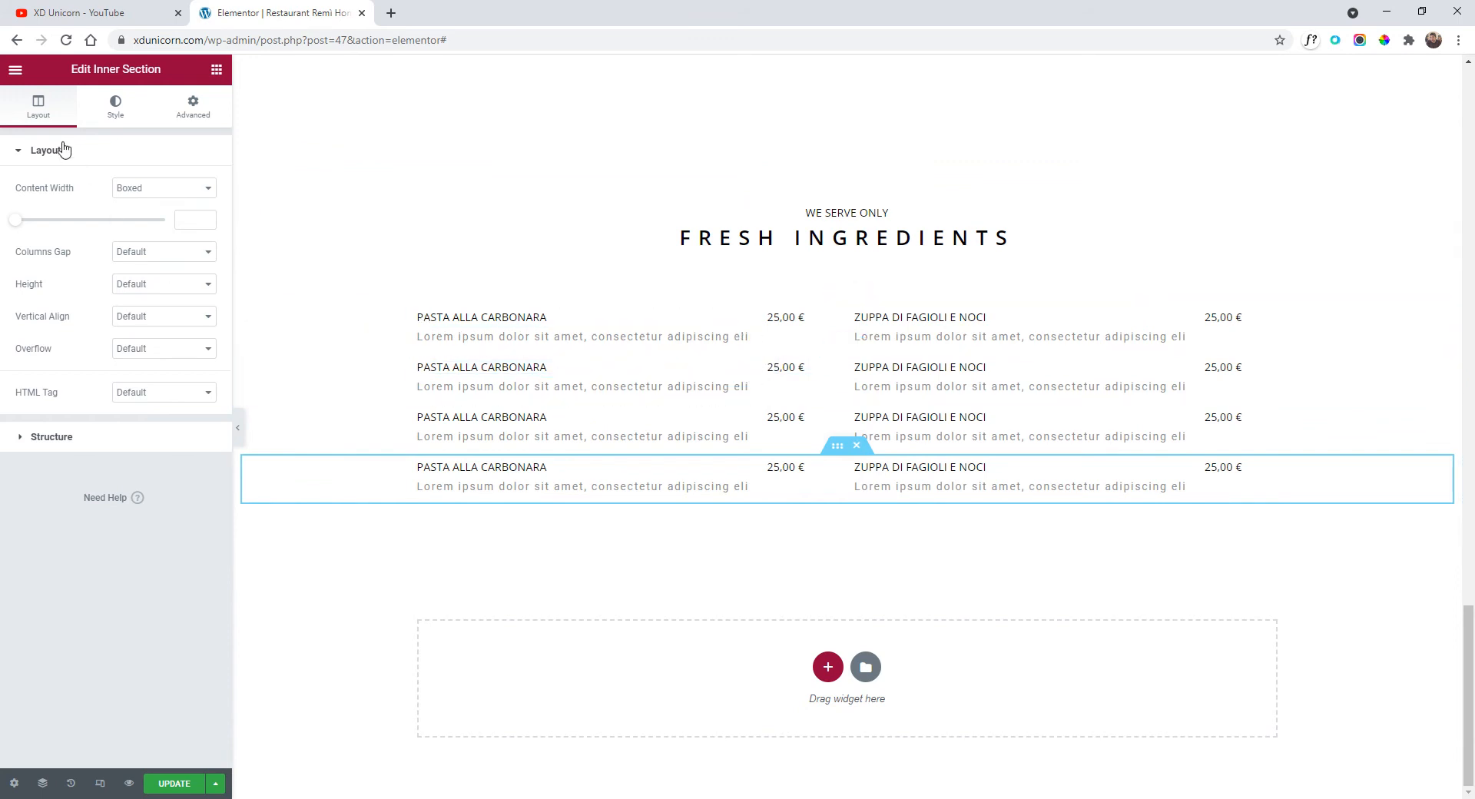
double_click(9, 72)
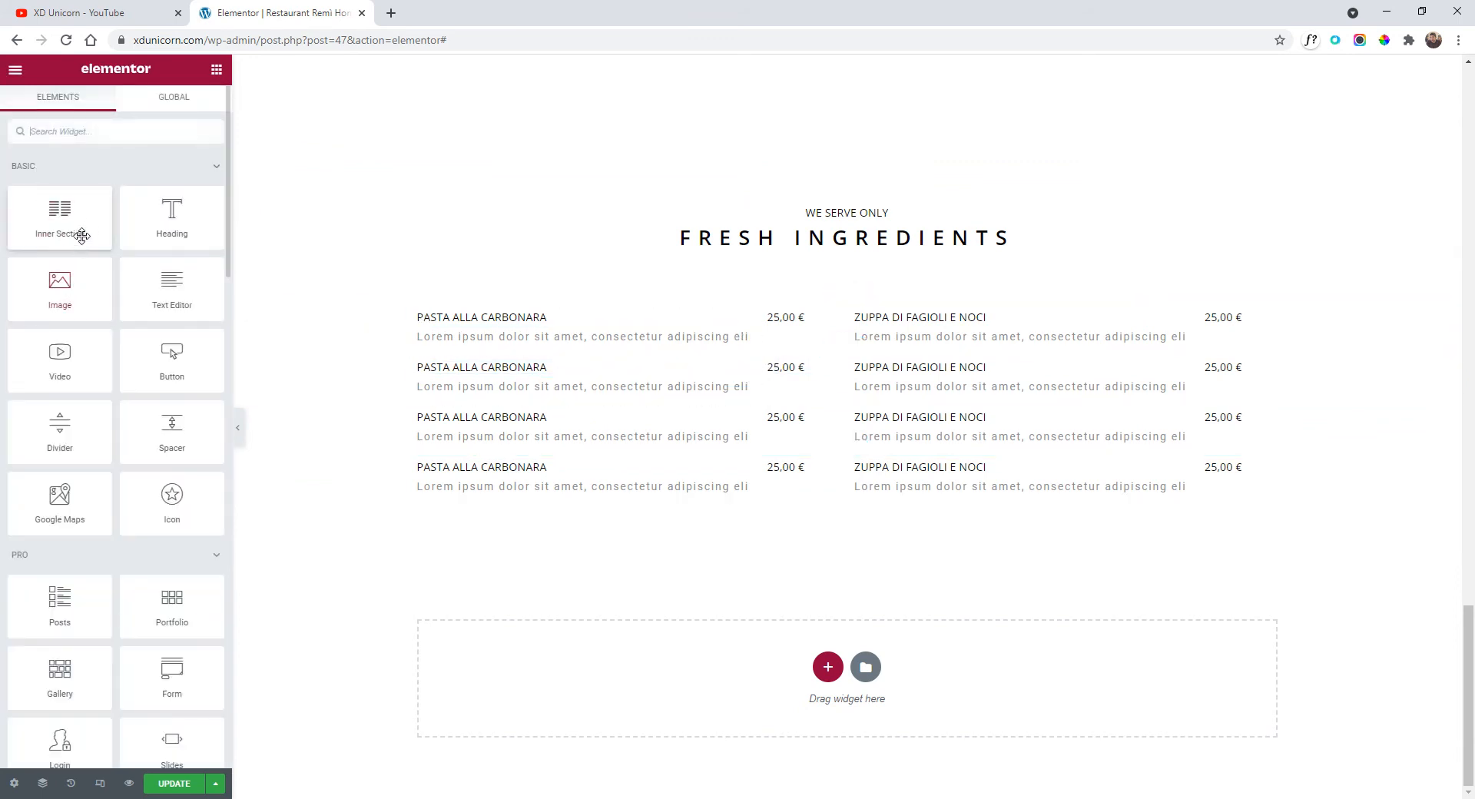
Insert a two-column inner section between the first two menu rows with a Divider in its left column.
left_click_drag(64, 216, 856, 345)
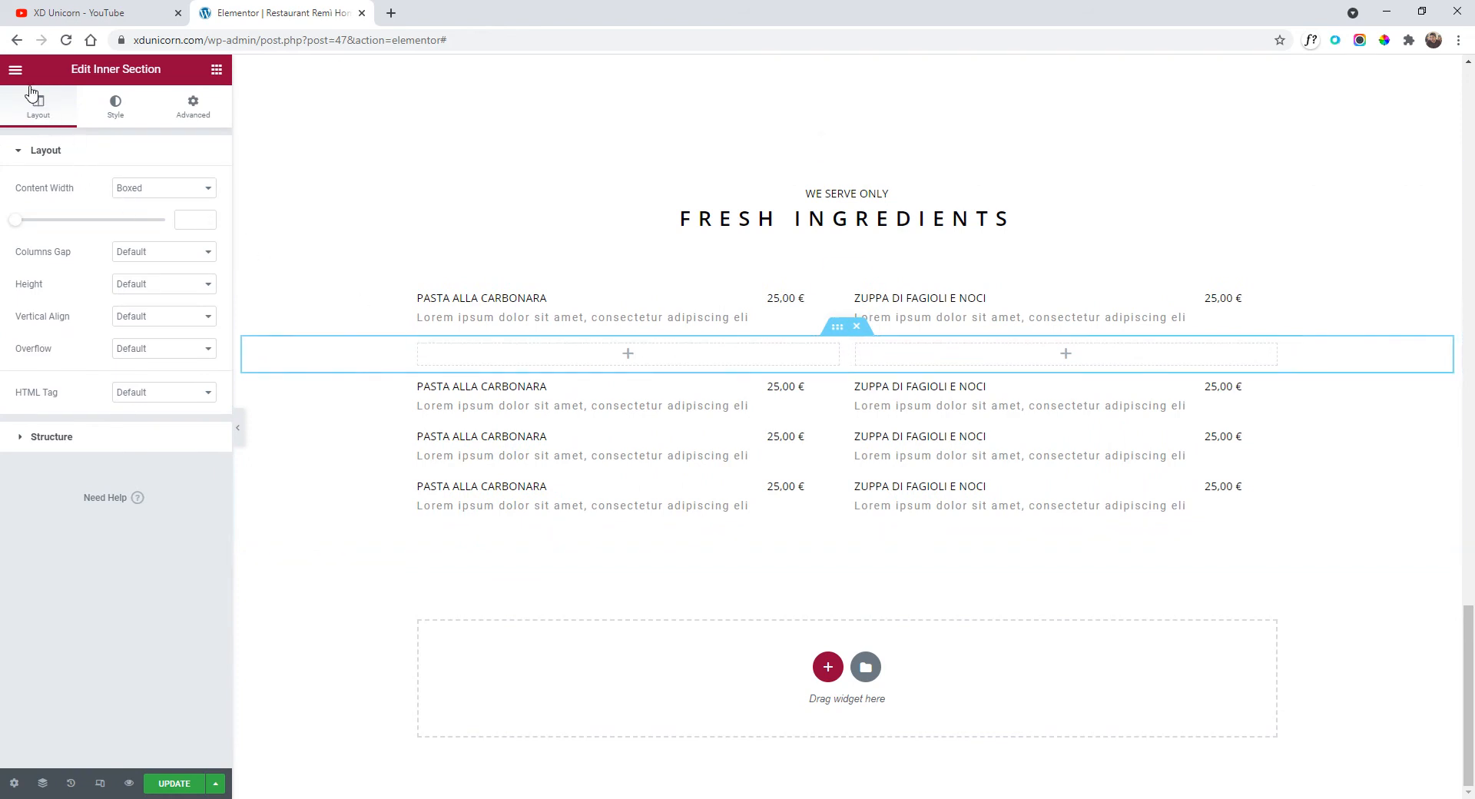
left_click(16, 69)
left_click(15, 69)
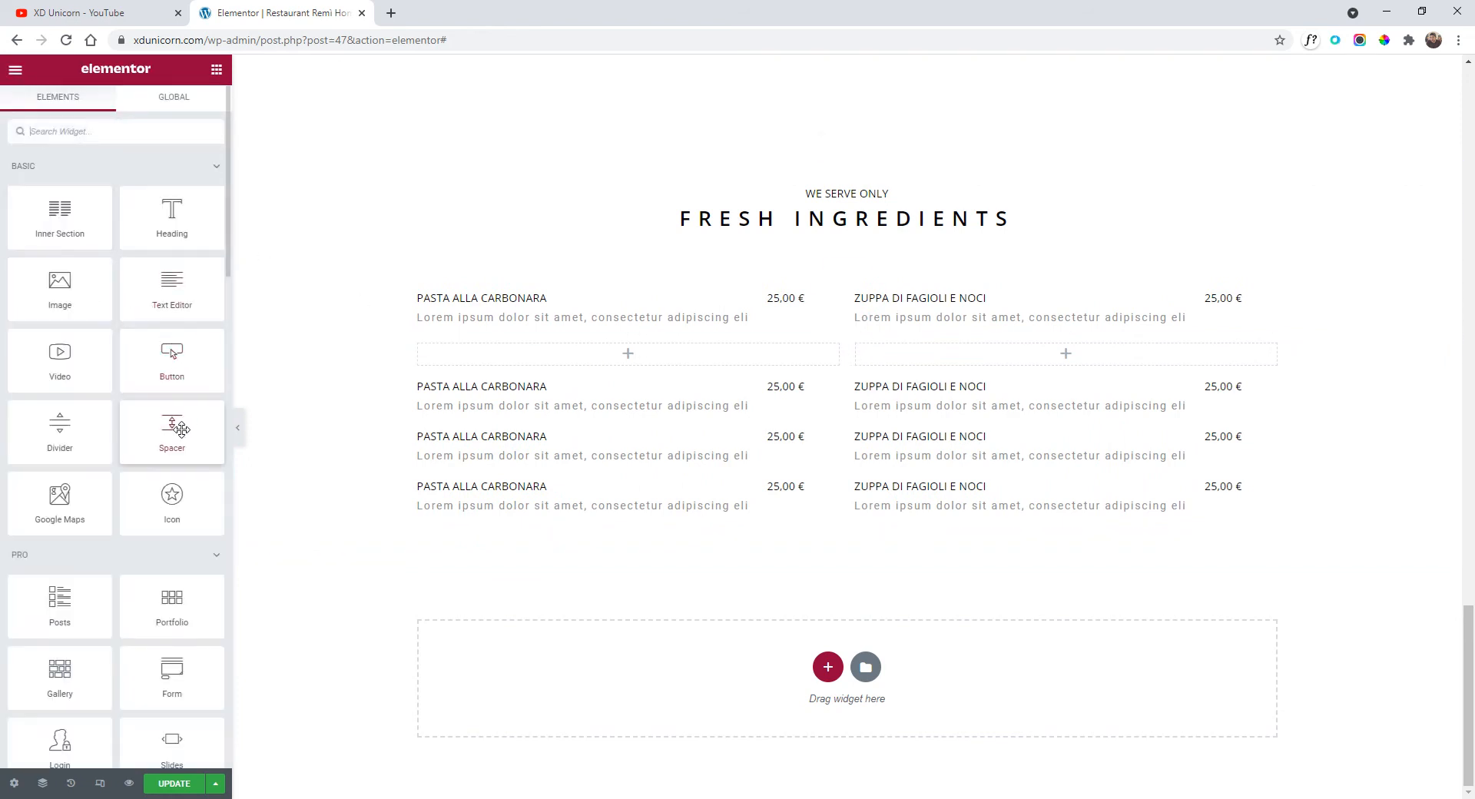
left_click_drag(181, 428, 550, 369)
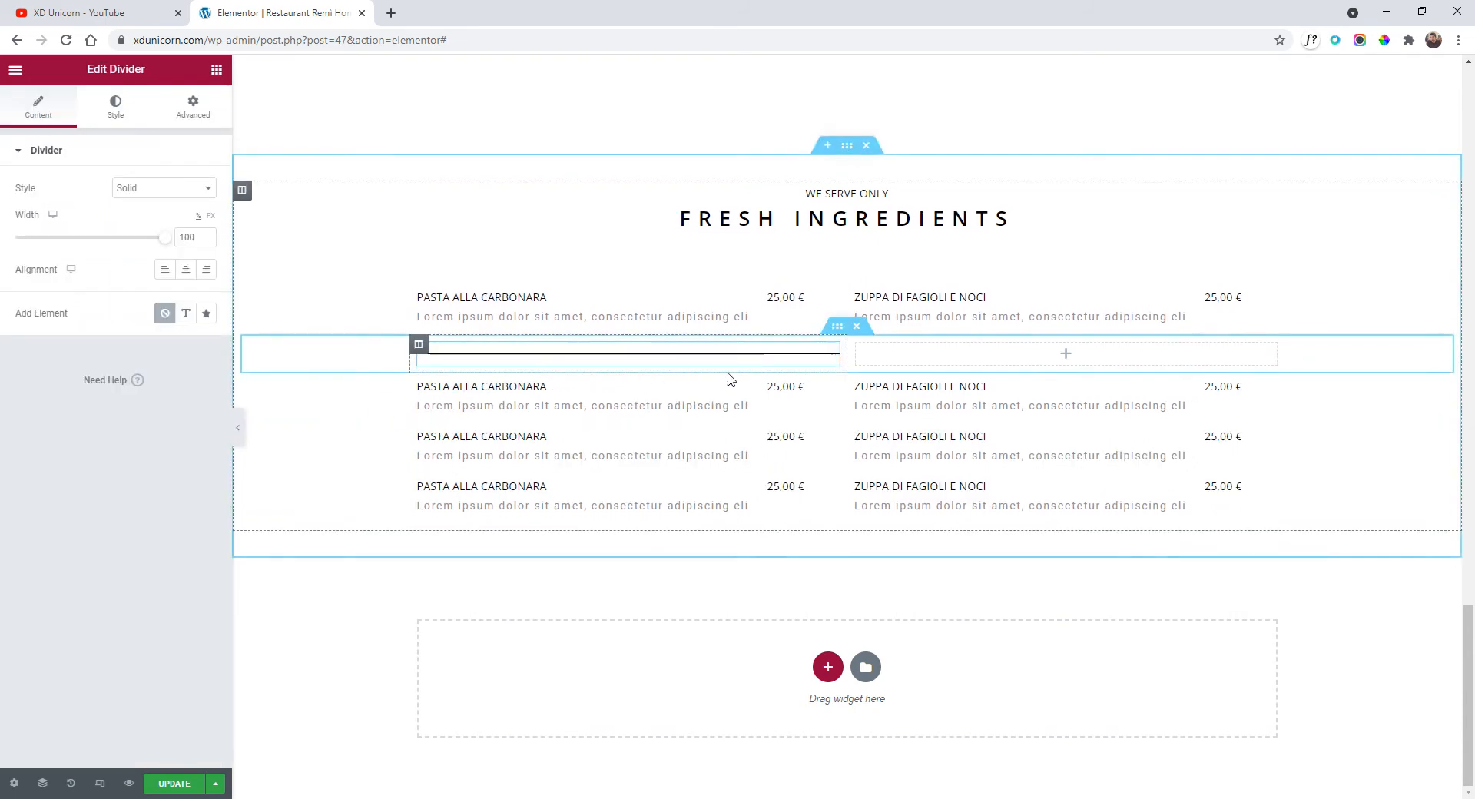
mouse_move(836, 364)
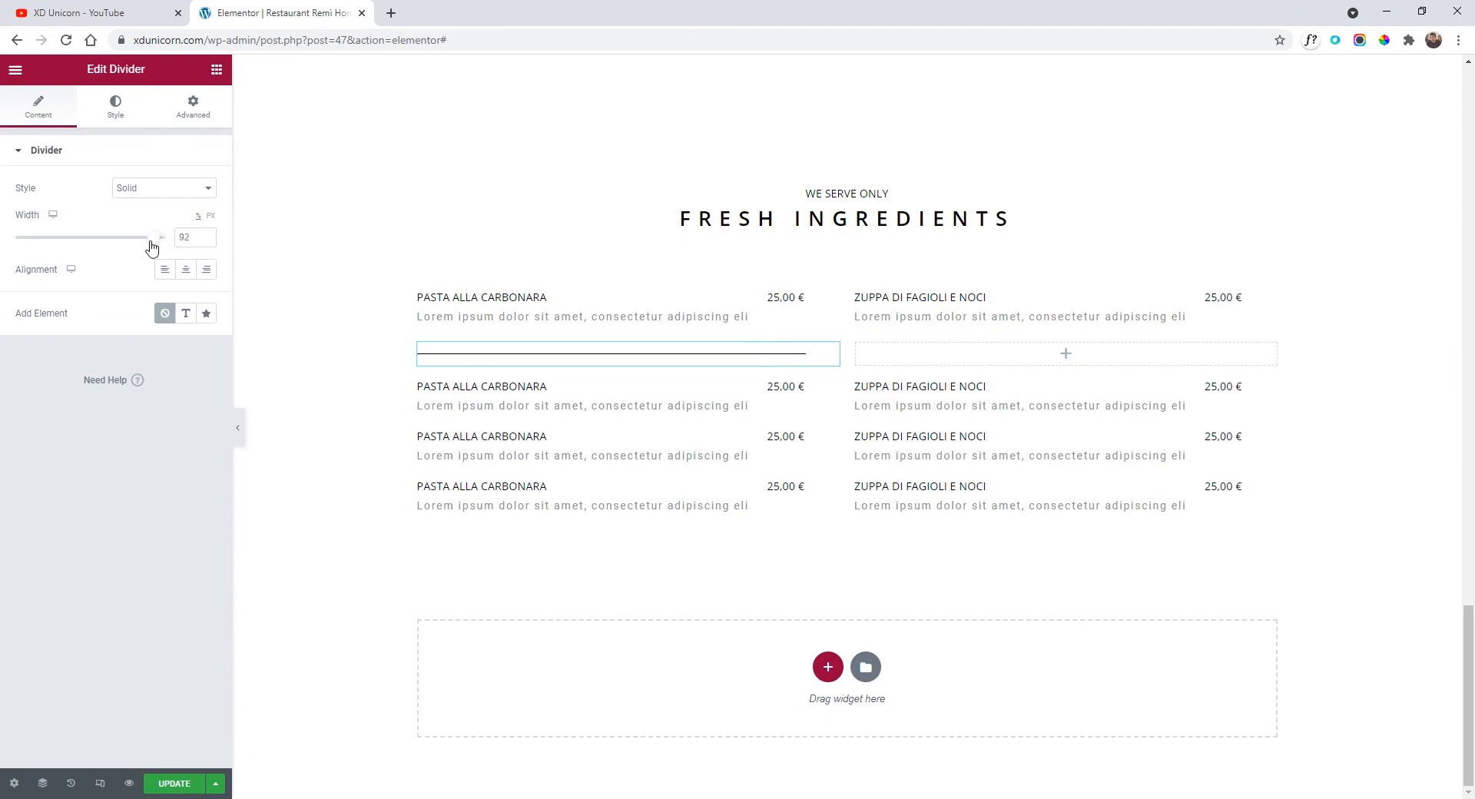
Set the divider's colour to light grey #E0E0E0.
left_click(123, 105)
left_click(206, 188)
type("#DEDEDE")
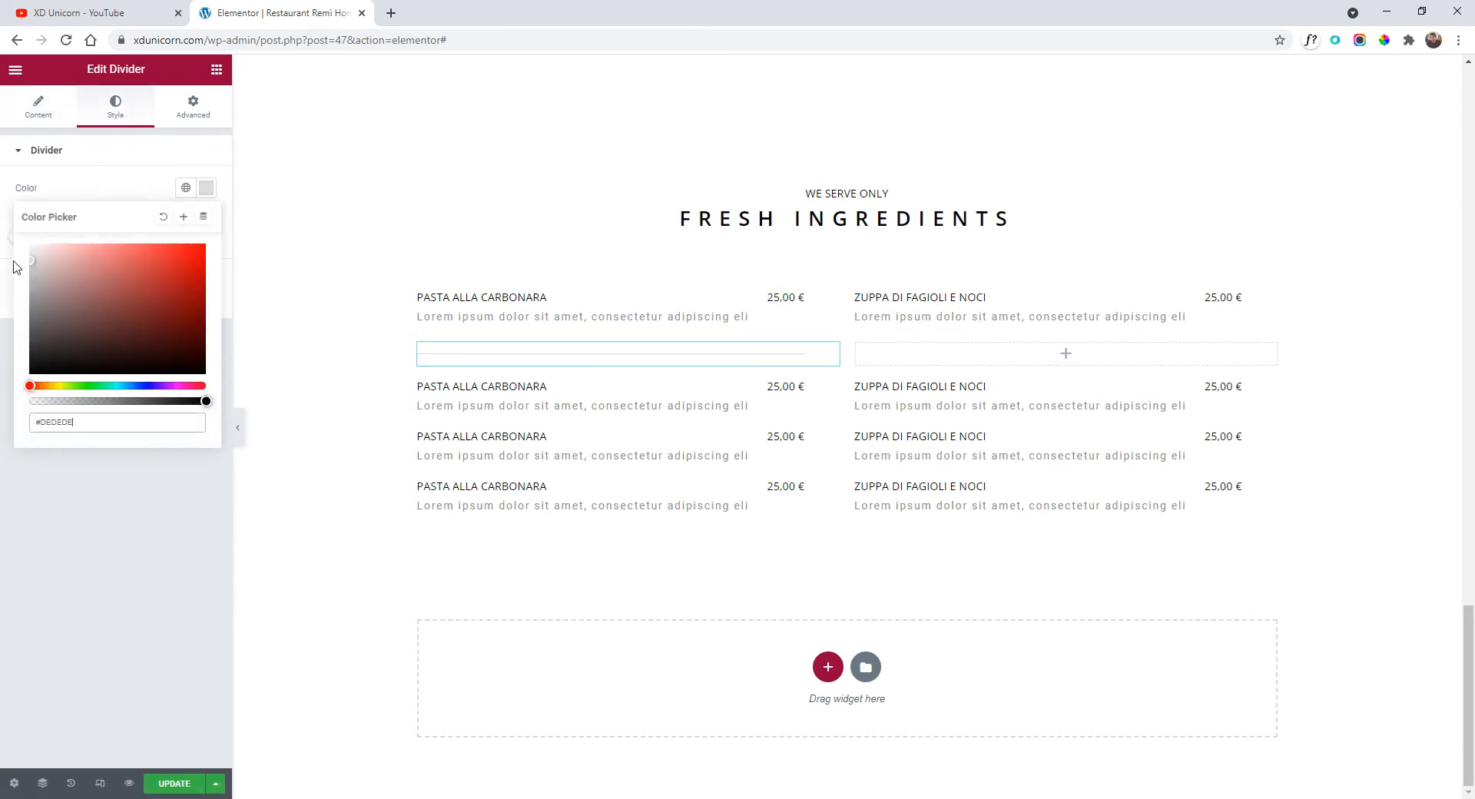
left_click_drag(14, 262, 8, 259)
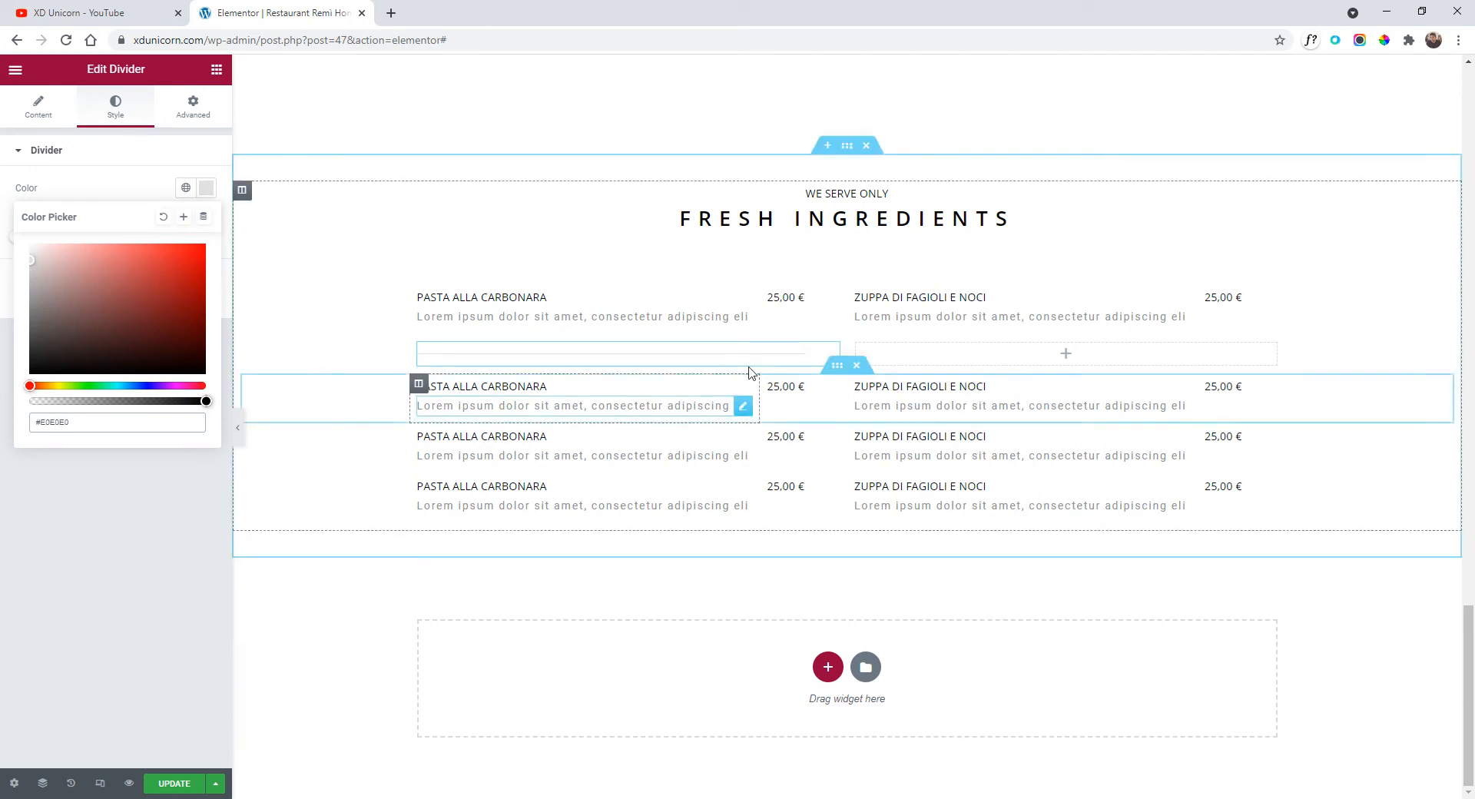
right_click(817, 357)
Copy the divider into the divider row's right column.
left_click(861, 420)
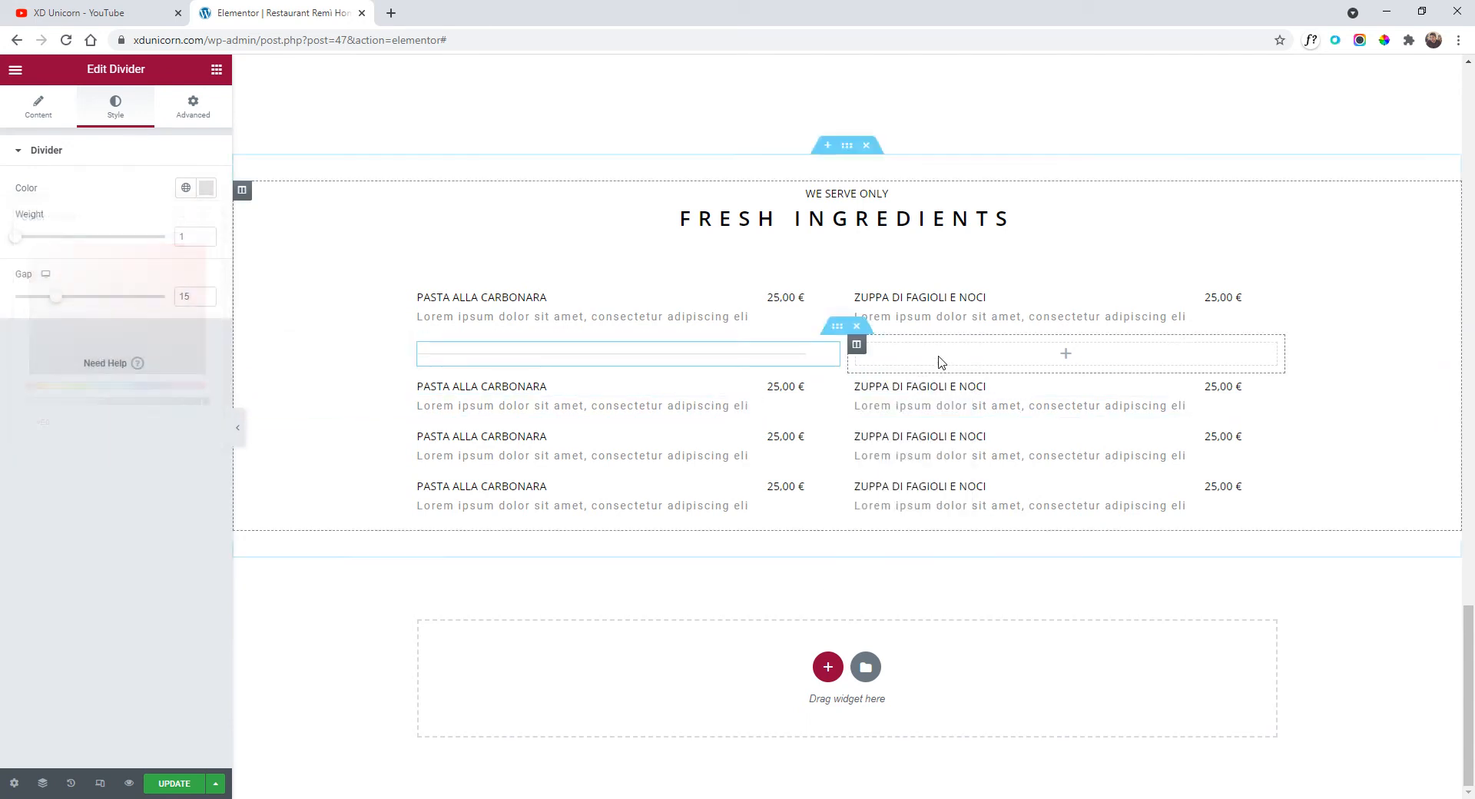
right_click(942, 362)
left_click(1024, 479)
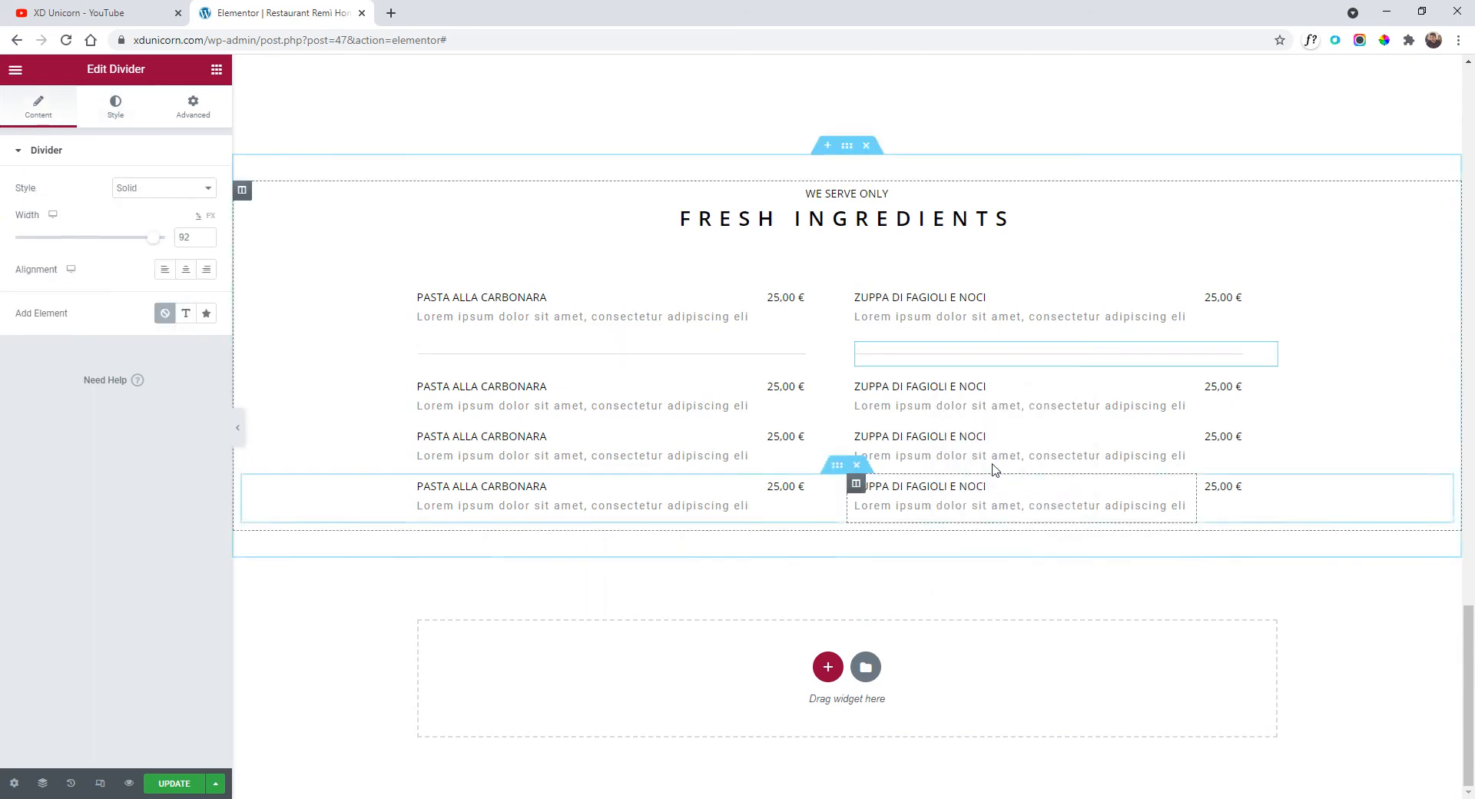
Duplicate the divider row twice and move a copy down between the later menu rows.
right_click(837, 332)
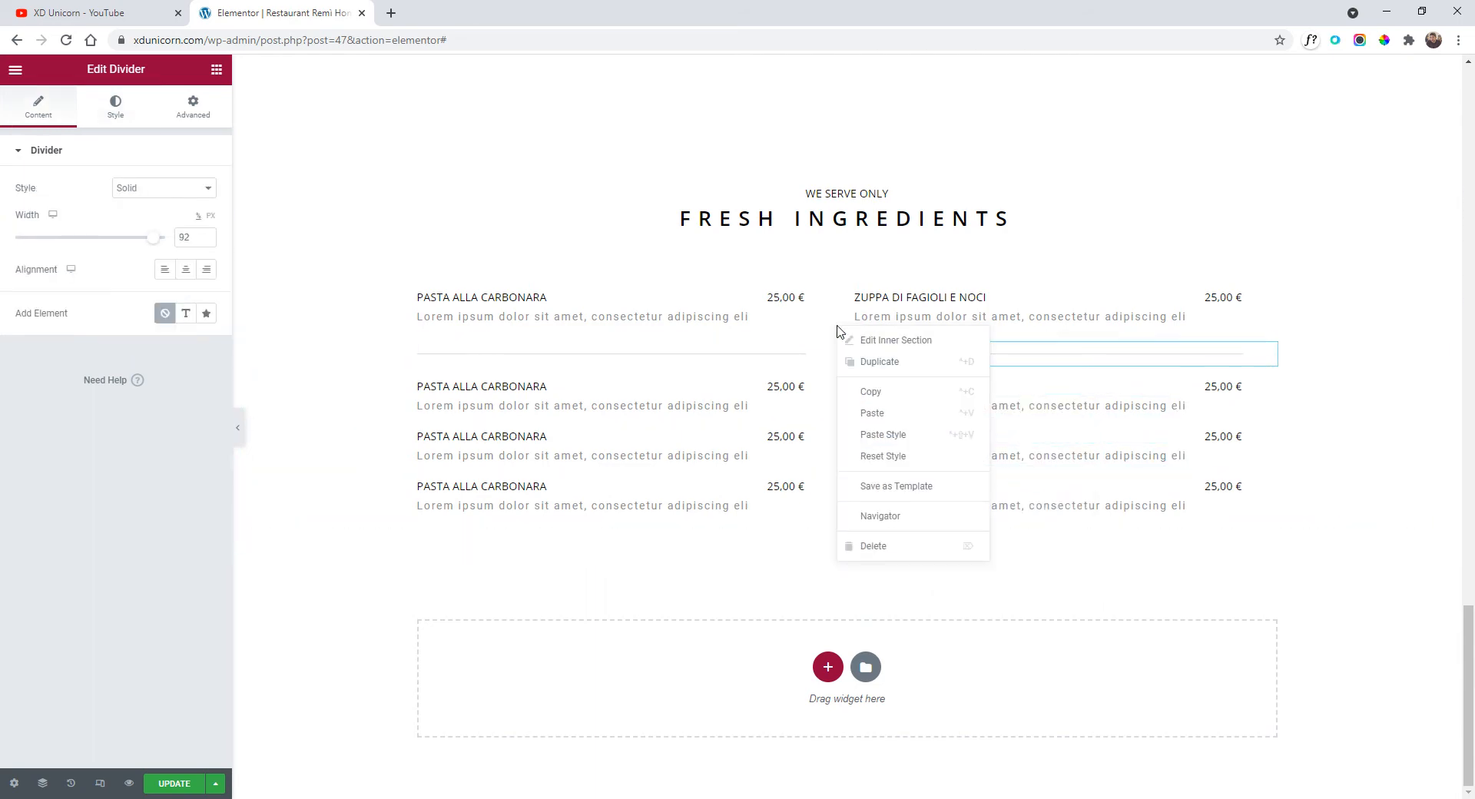
left_click(854, 361)
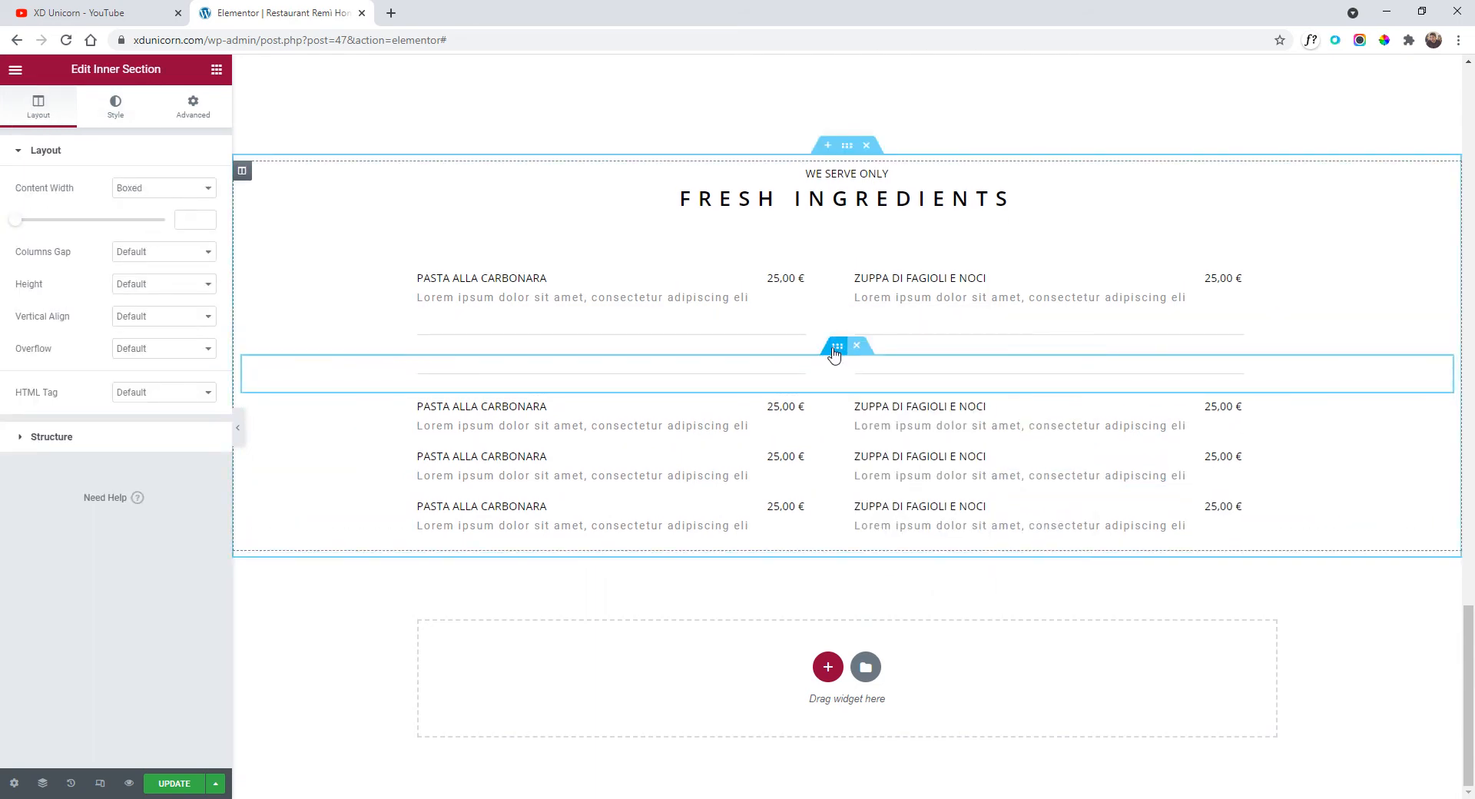
right_click(836, 354)
left_click(860, 384)
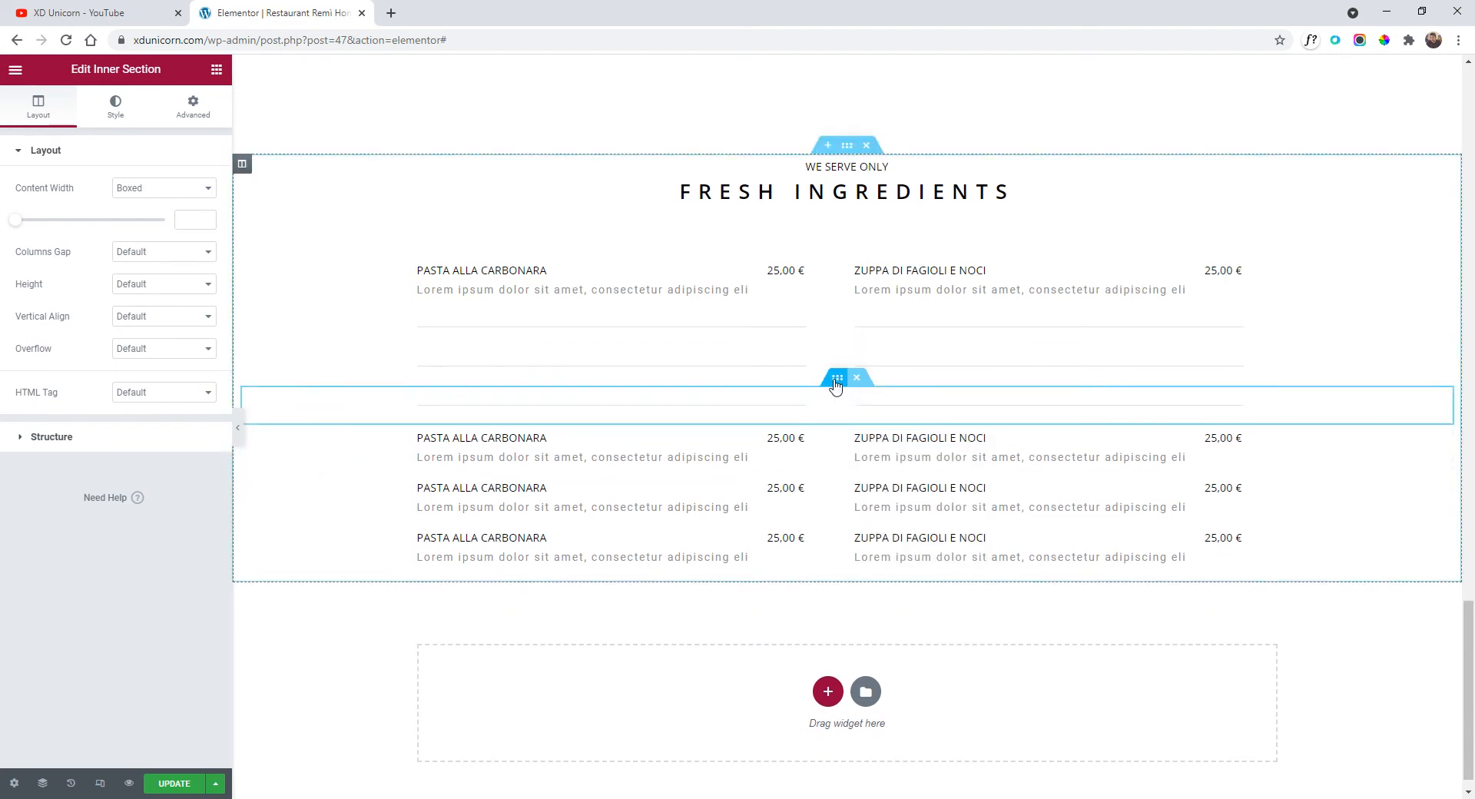
left_click_drag(837, 386, 808, 513)
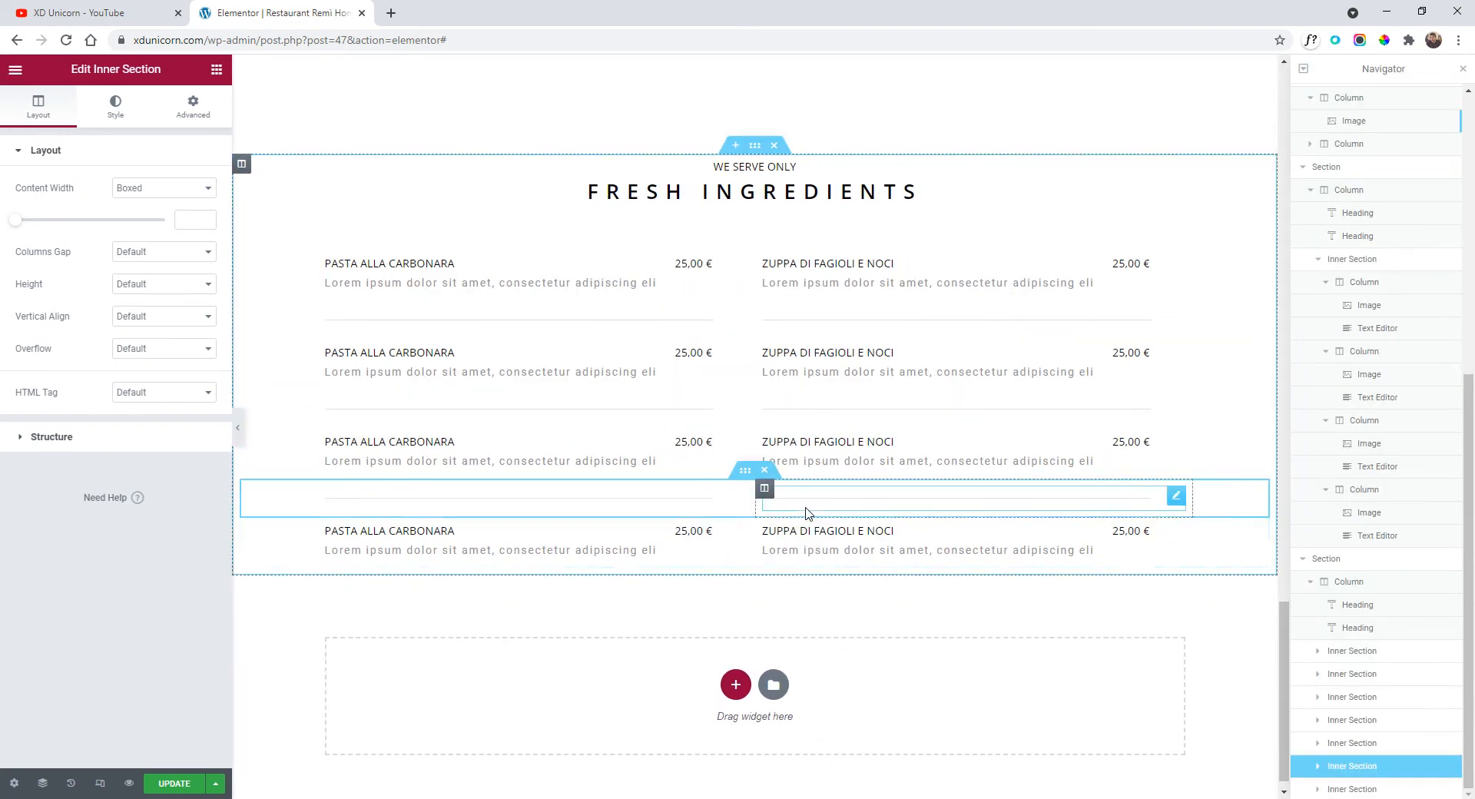
Start adding a new section below the Fresh Ingredients menu.
scroll(831, 604, "down", 1)
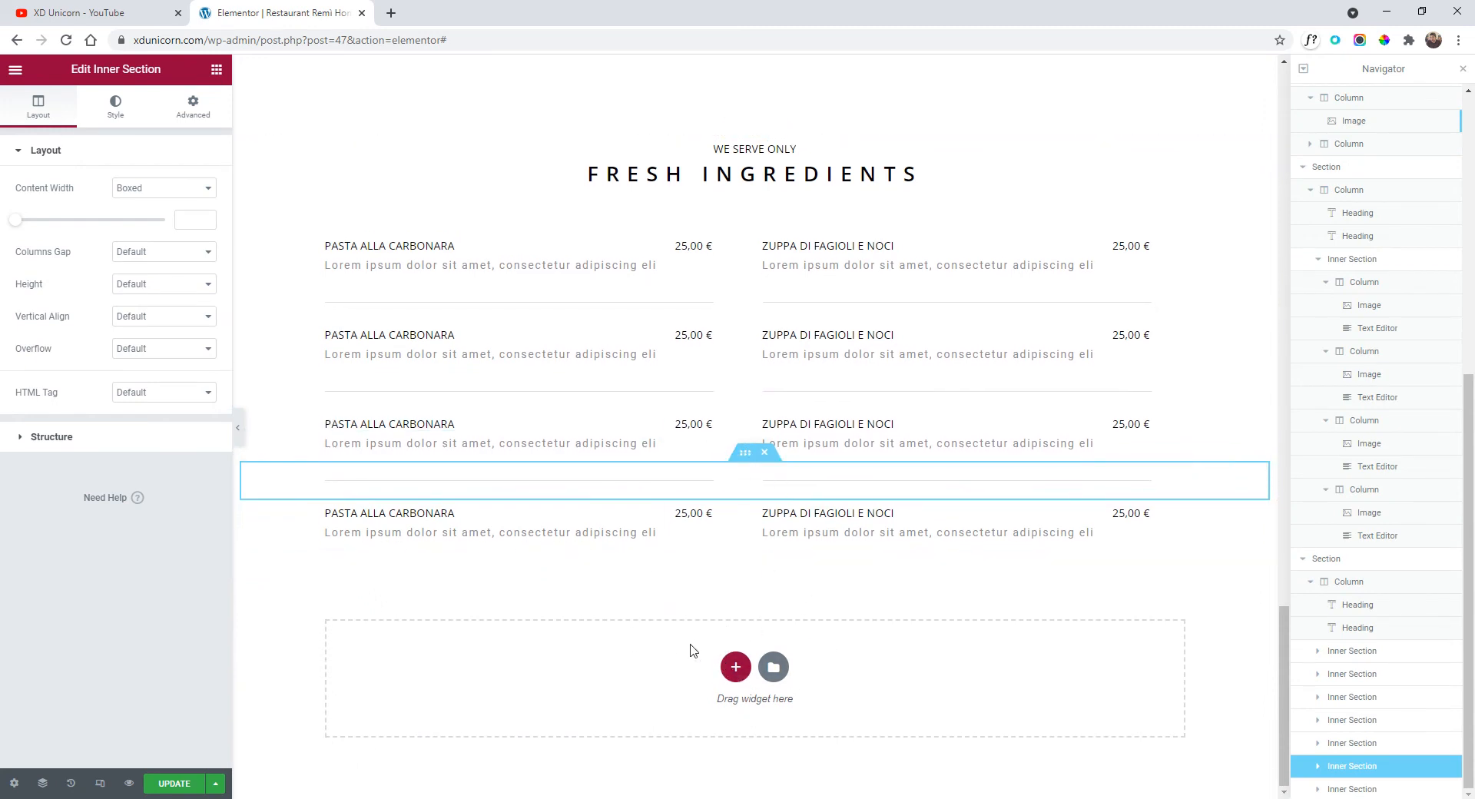
left_click(736, 666)
scroll(725, 586, "down", 1)
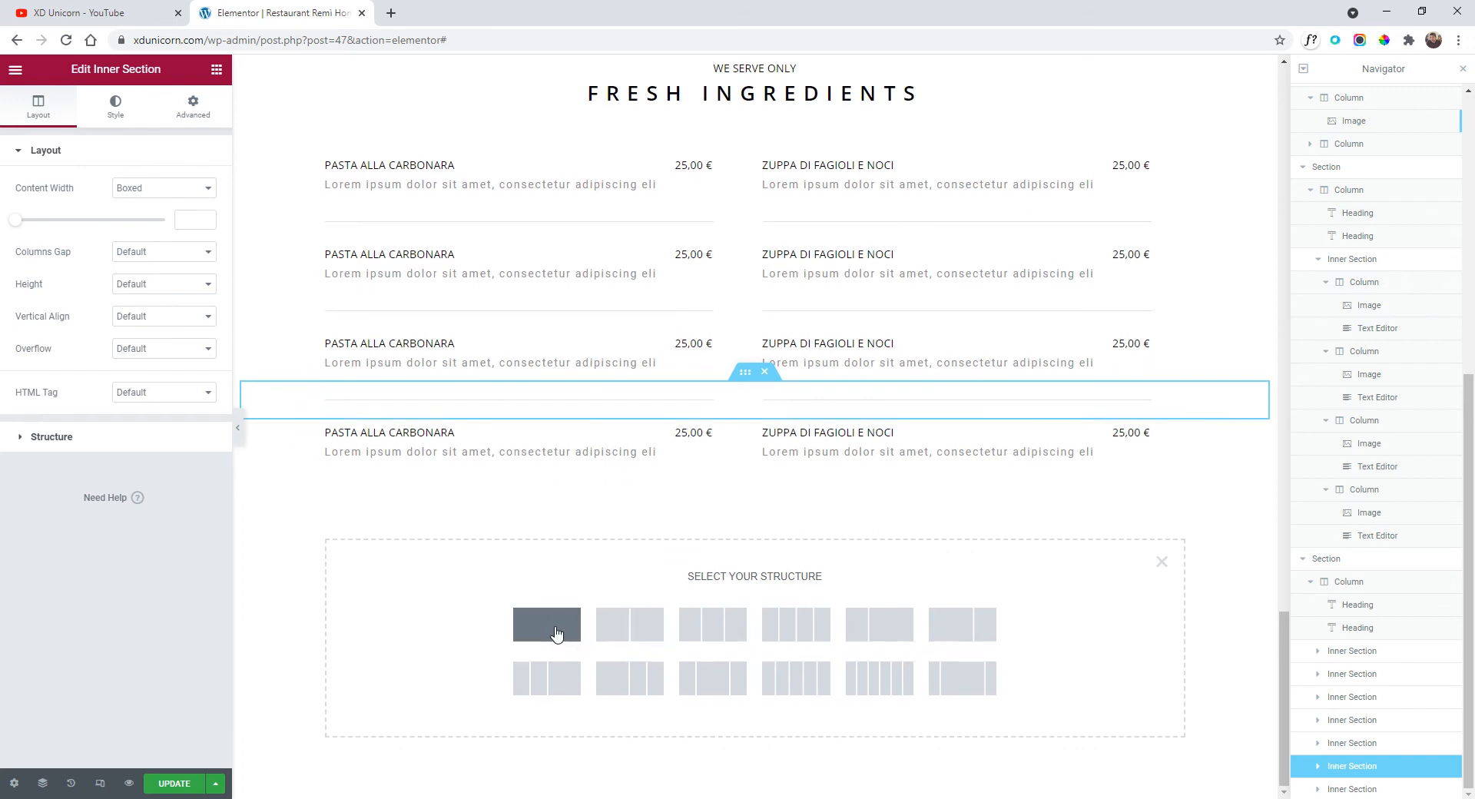
Add a single-column section whose classic background image is the pizza photo.
left_click(557, 632)
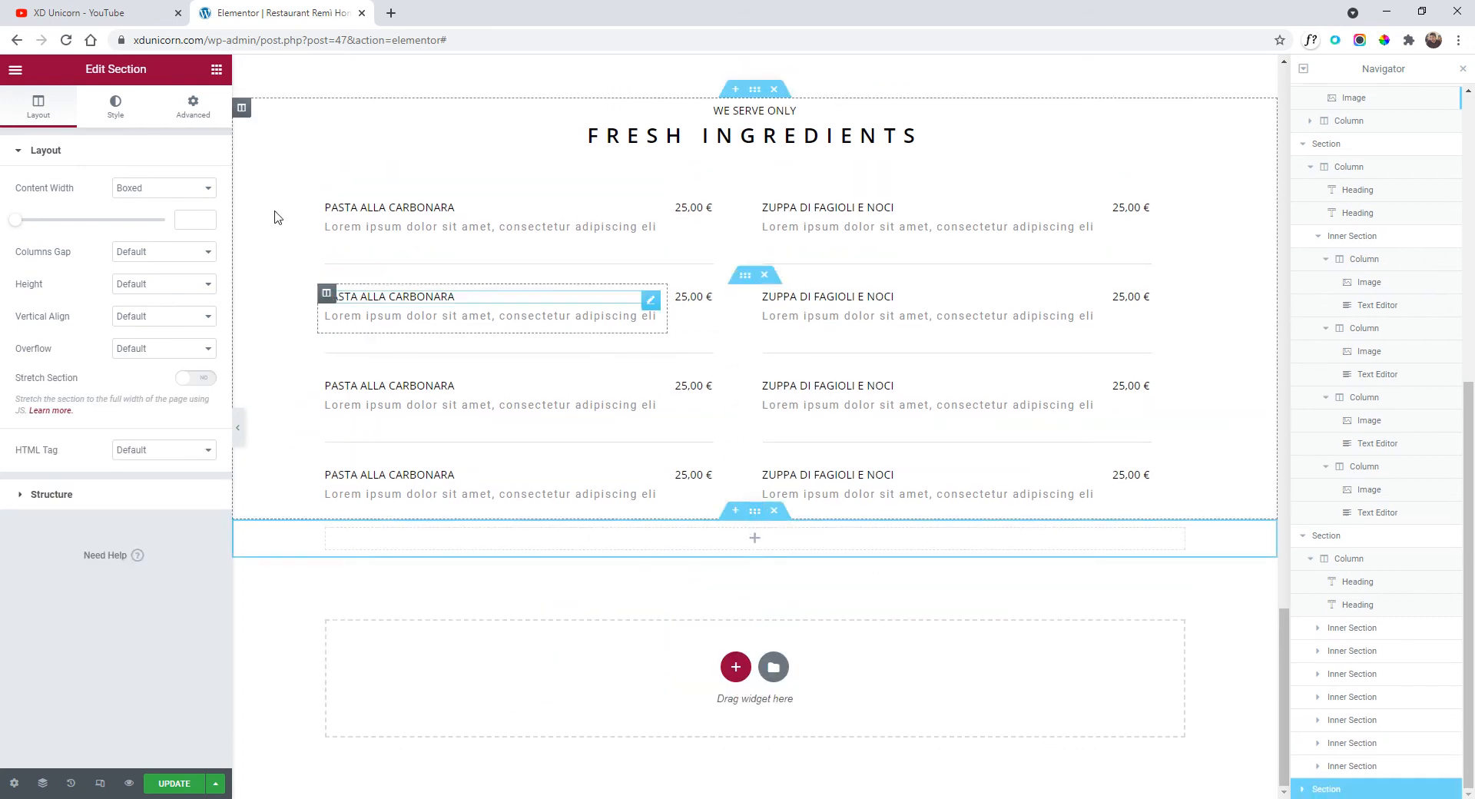
left_click(115, 108)
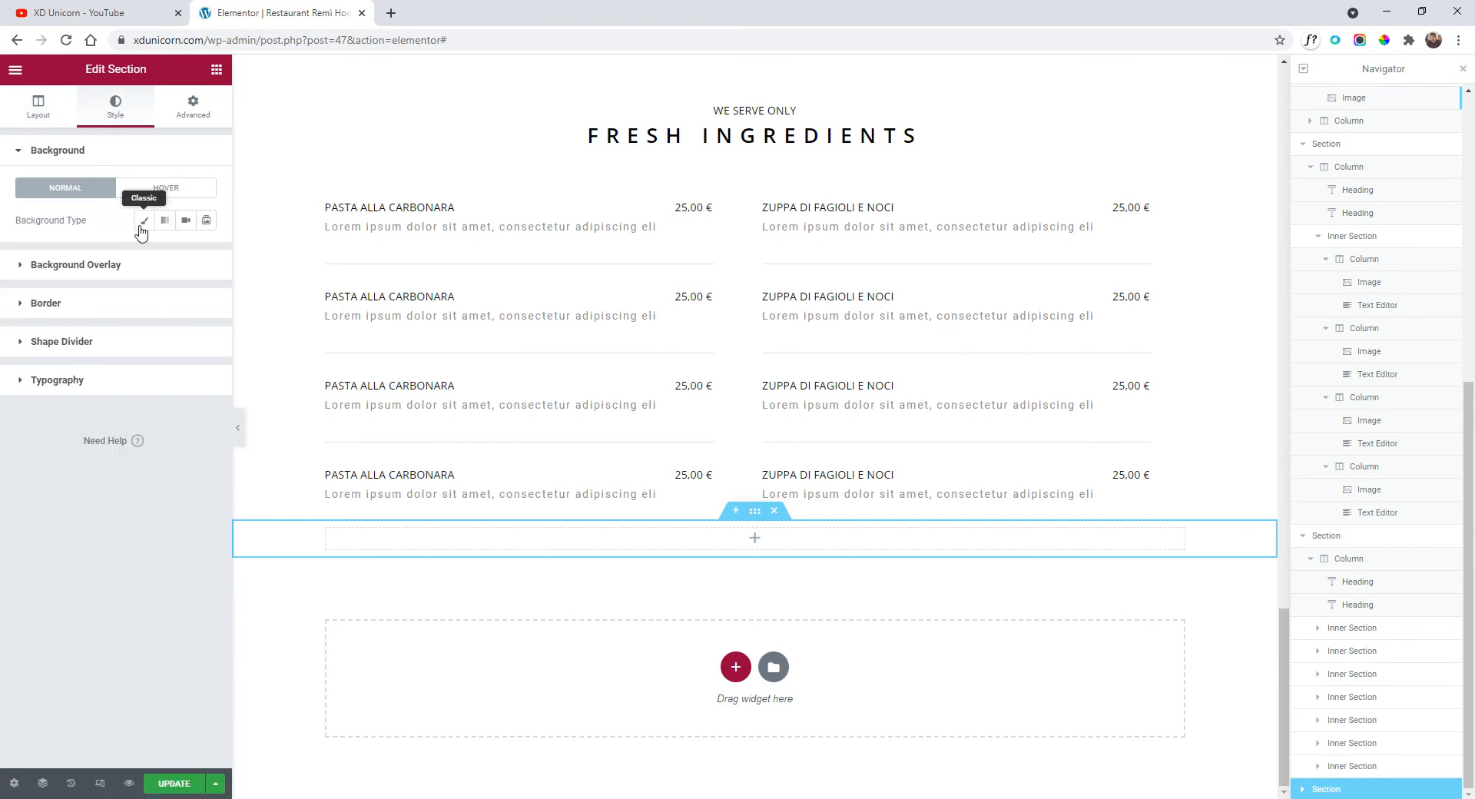
left_click(143, 221)
left_click(138, 330)
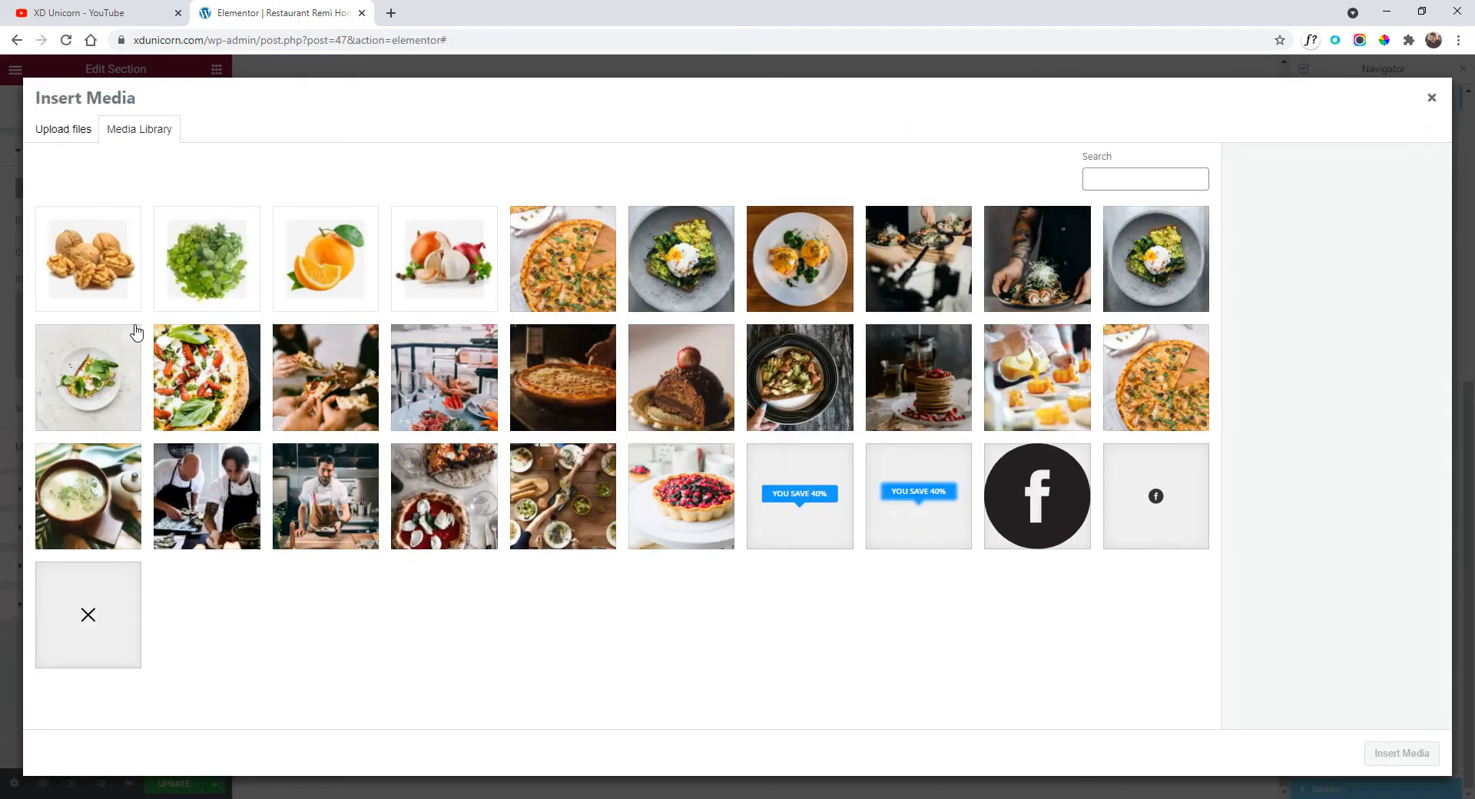
left_click(560, 386)
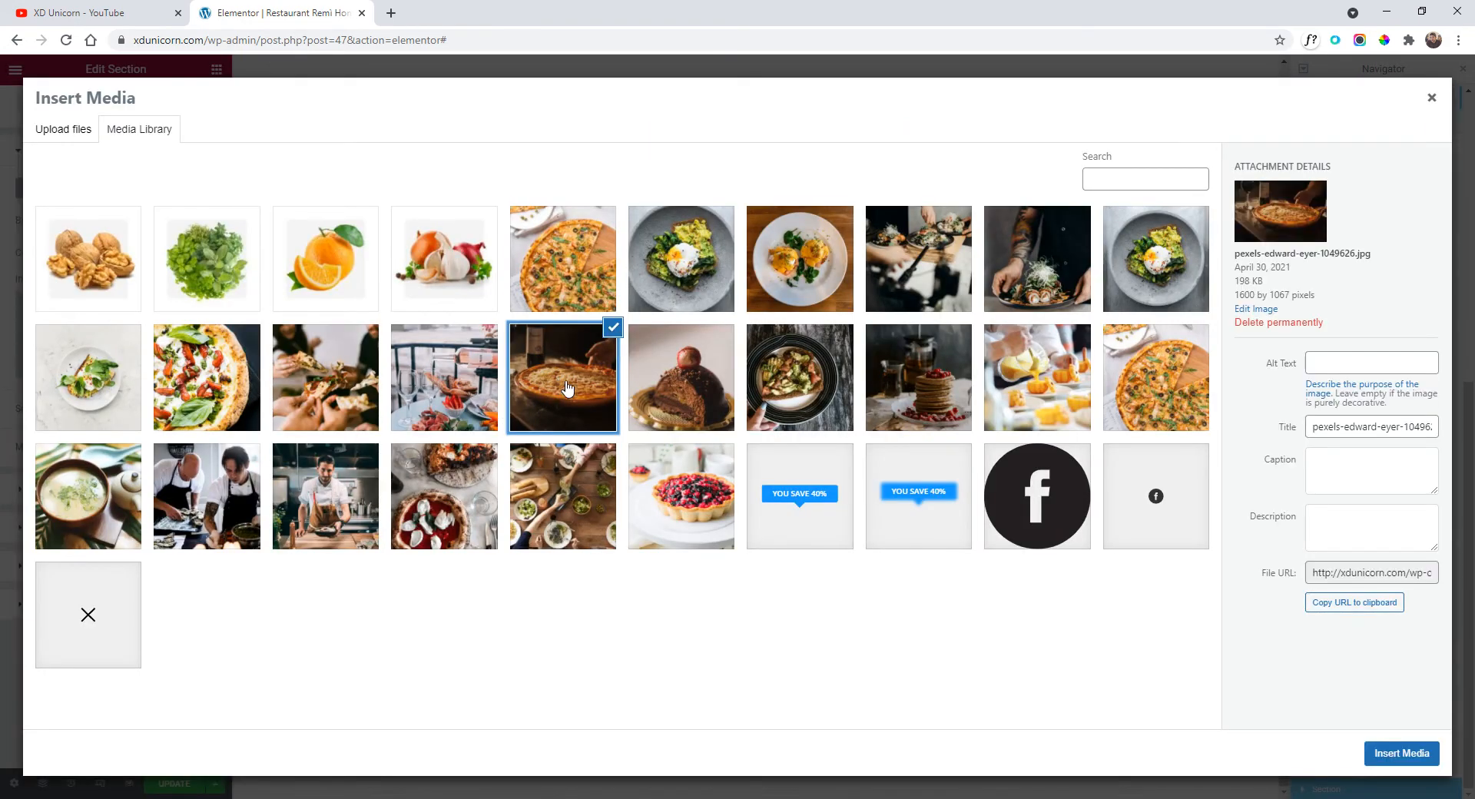
left_click(1400, 754)
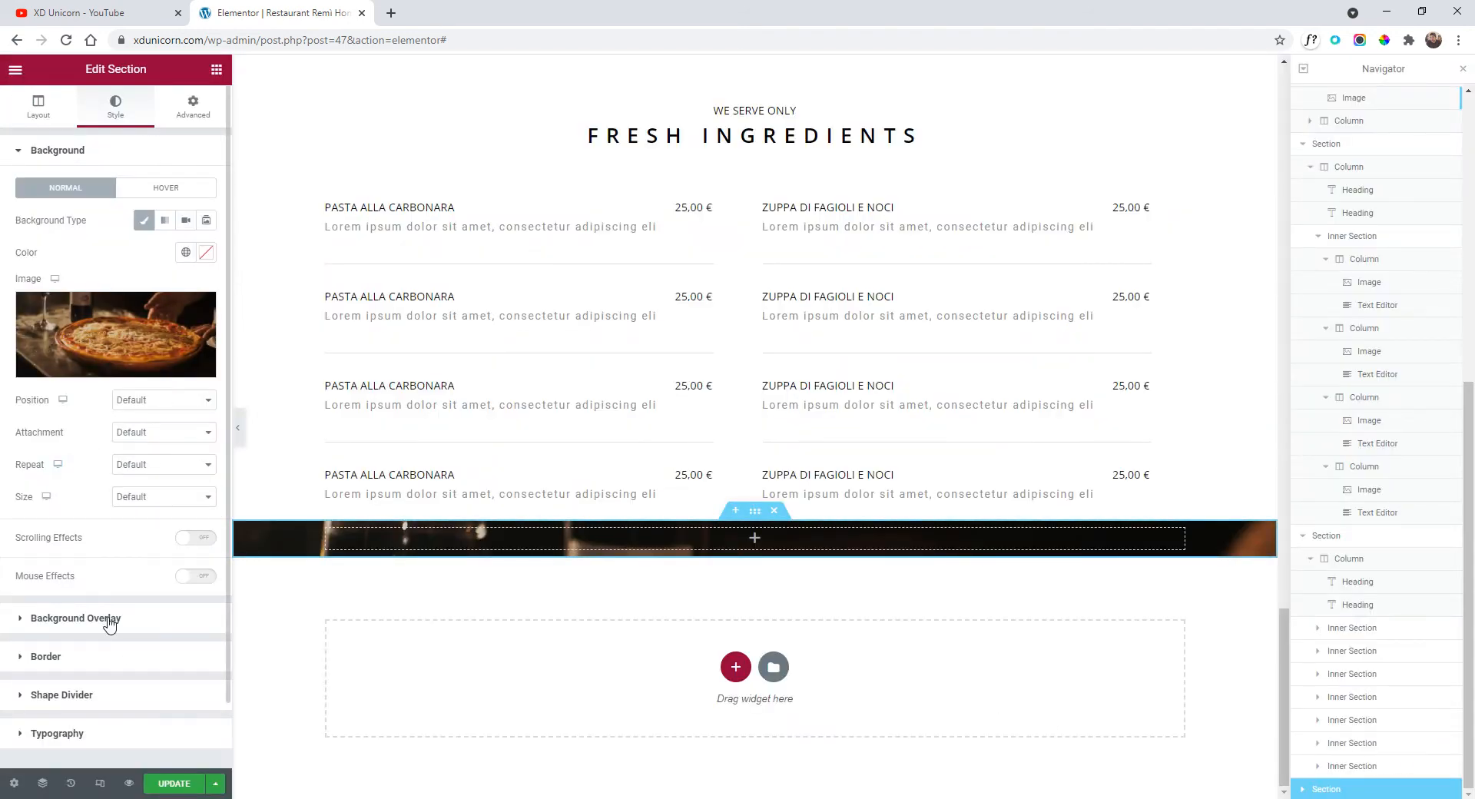
left_click(30, 113)
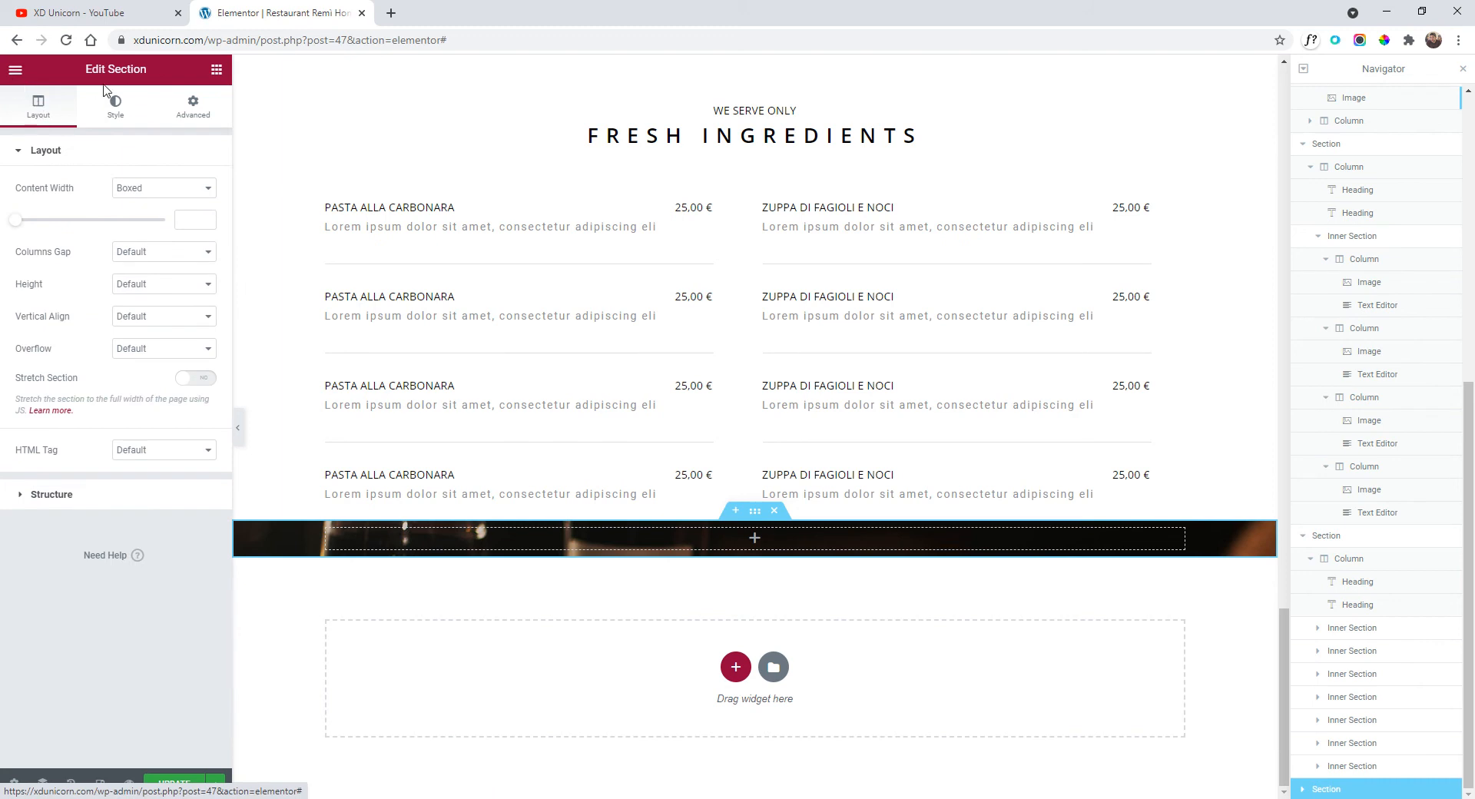
Search 'tes', drop a Testimonial Carousel into the dark section's column, and browse its slides.
left_click(25, 71)
left_click(17, 70)
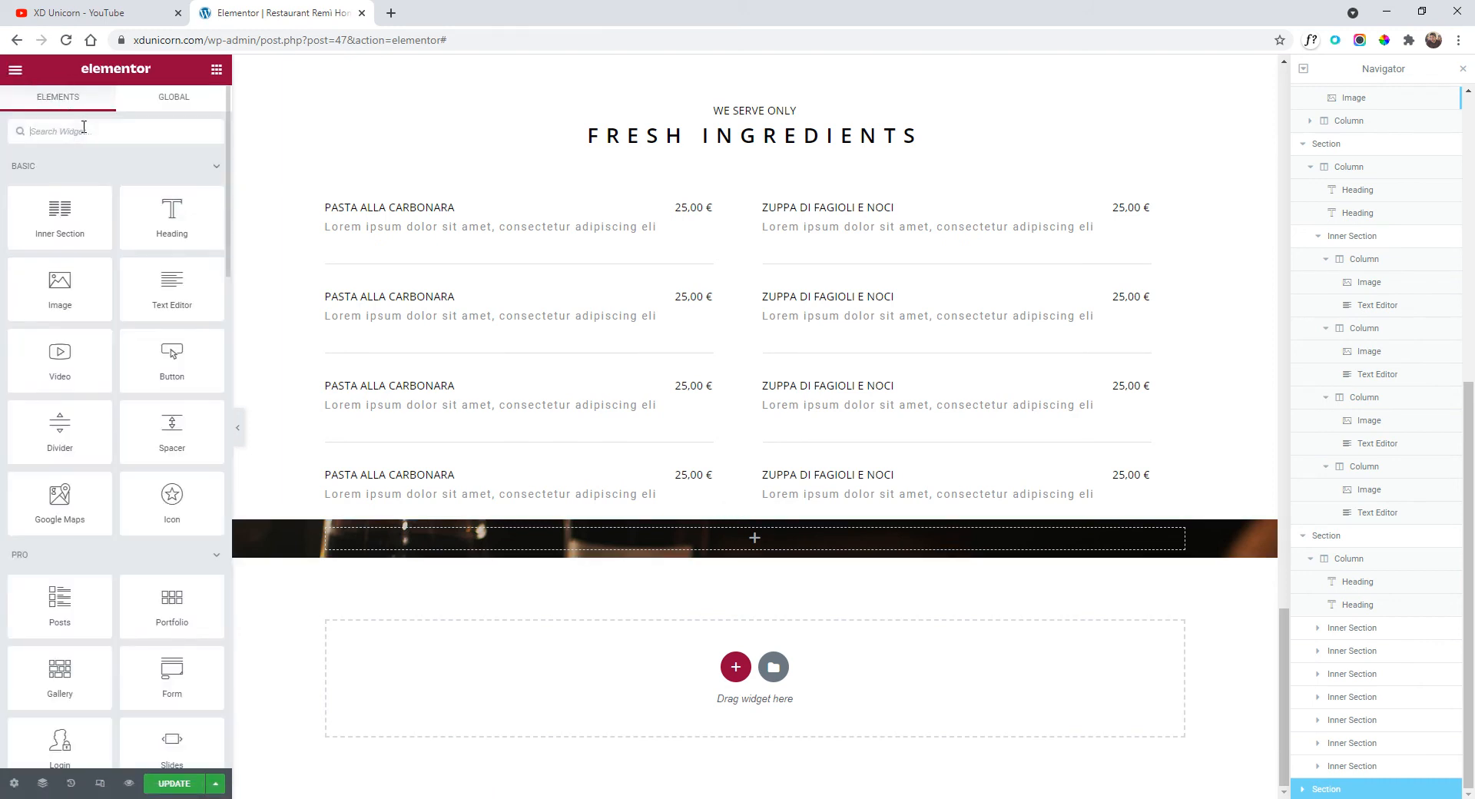
left_click(84, 131)
type("test")
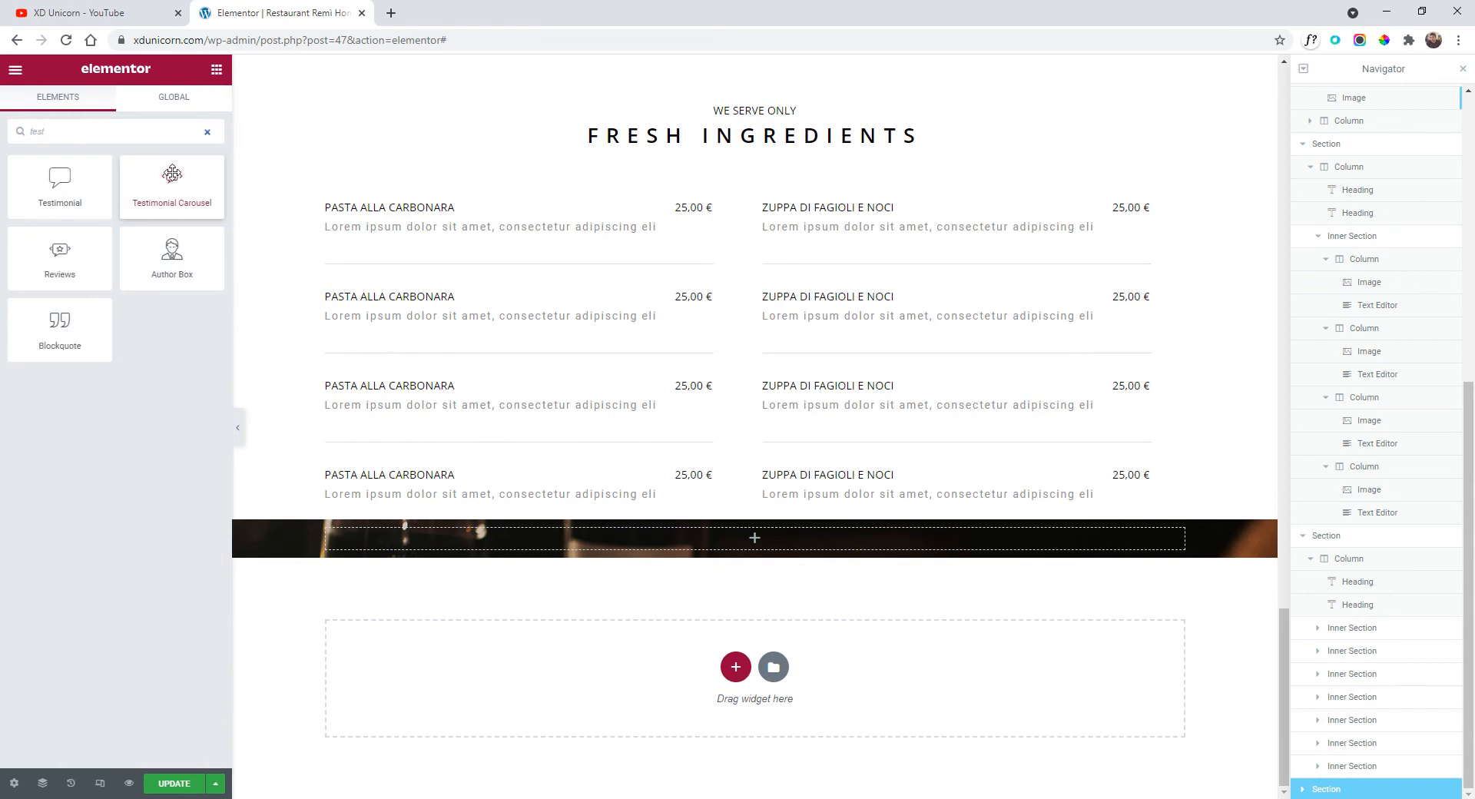
left_click_drag(189, 209, 764, 541)
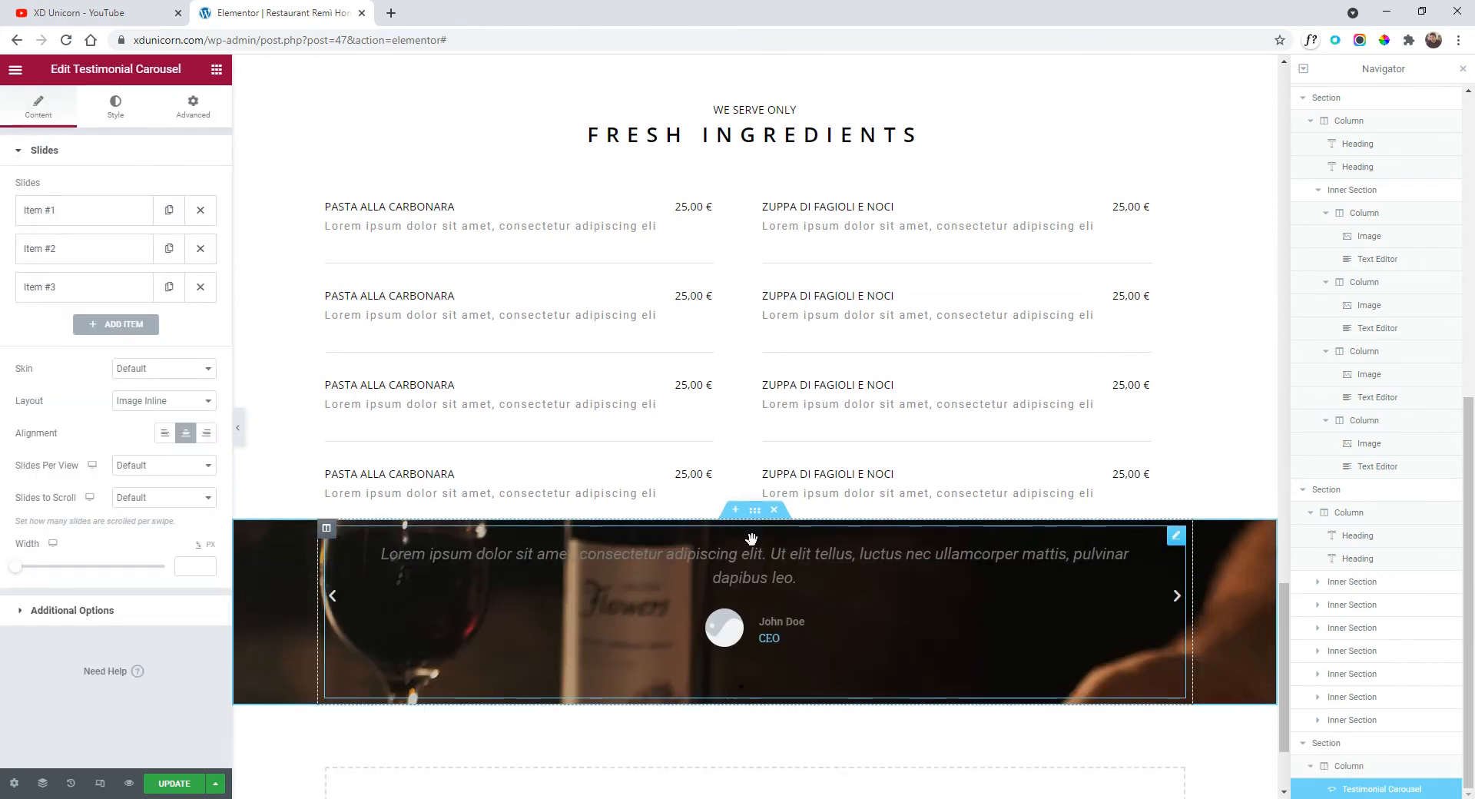
scroll(753, 537, "down", 2)
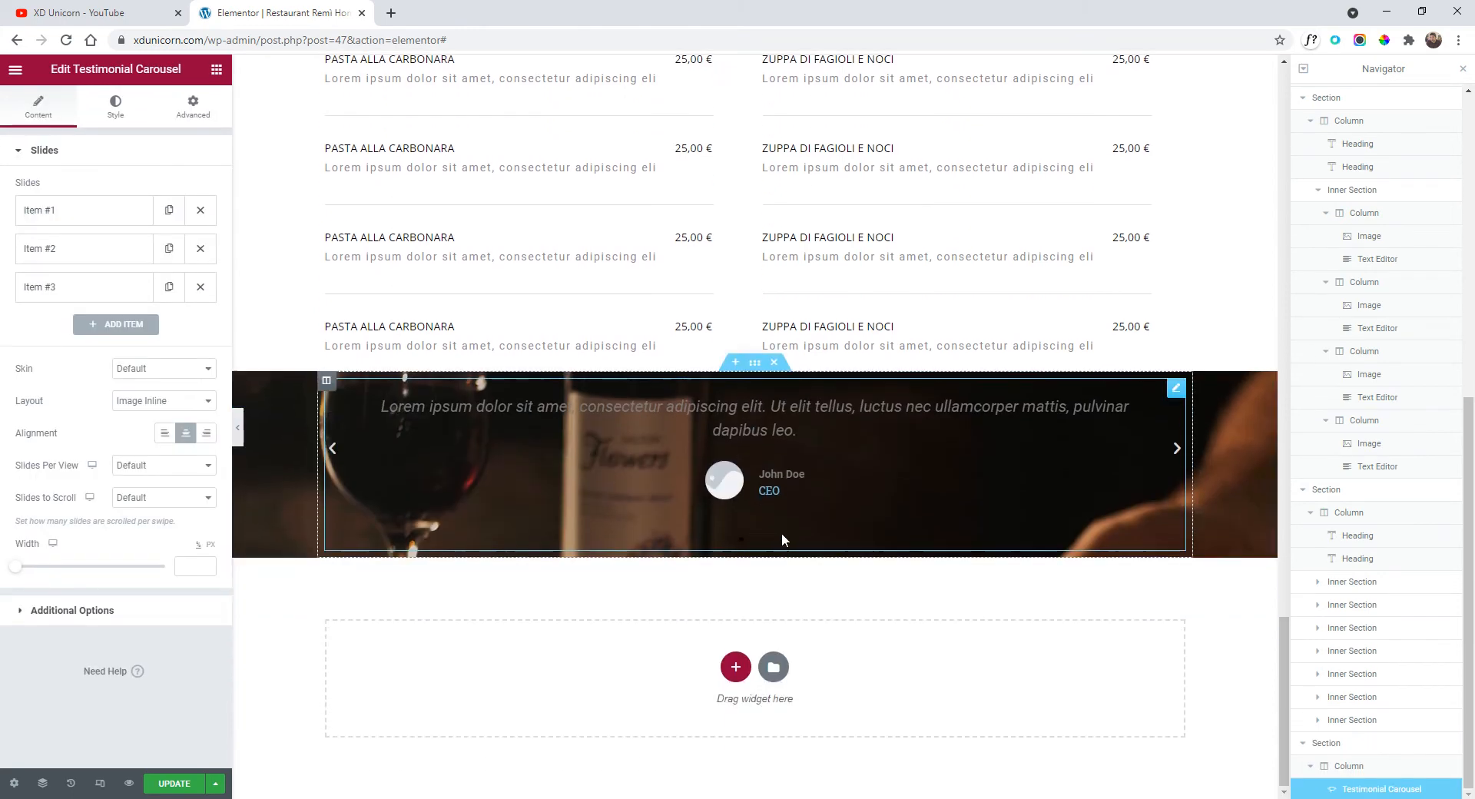
left_click(1176, 455)
left_click(1177, 455)
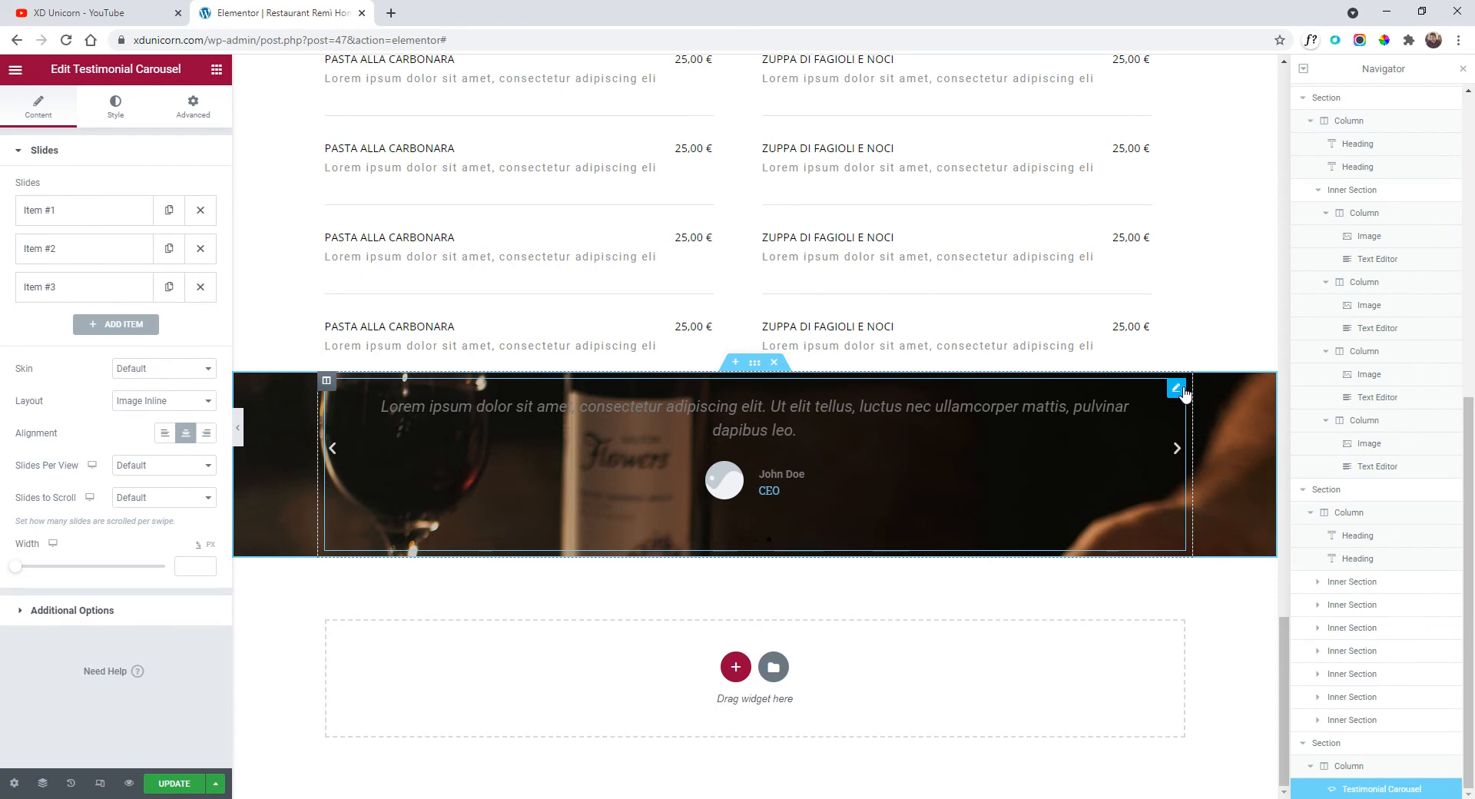
Try a dark red slide background on the carousel, then clear it again.
left_click(116, 112)
left_click(207, 236)
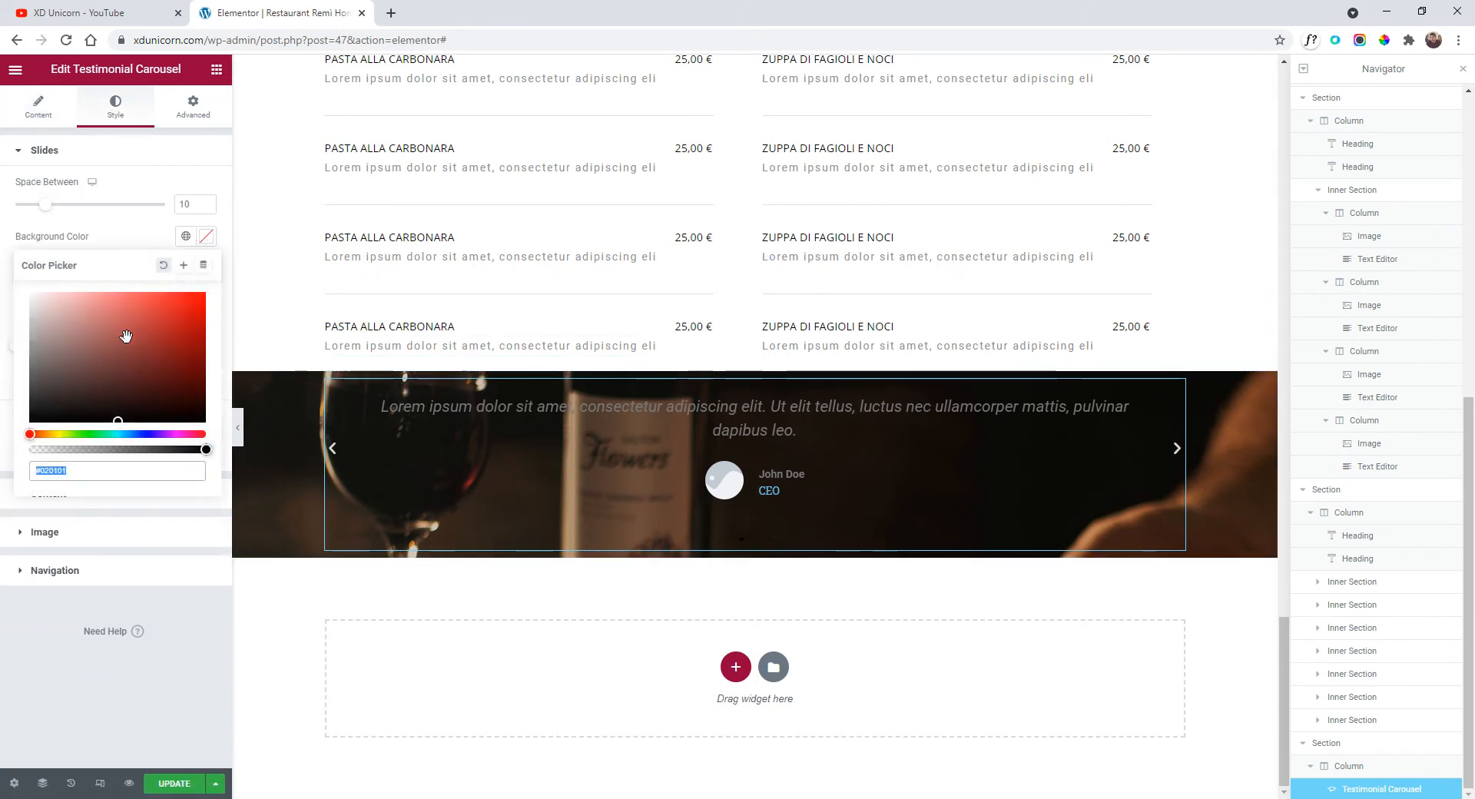
left_click_drag(118, 332, 117, 372)
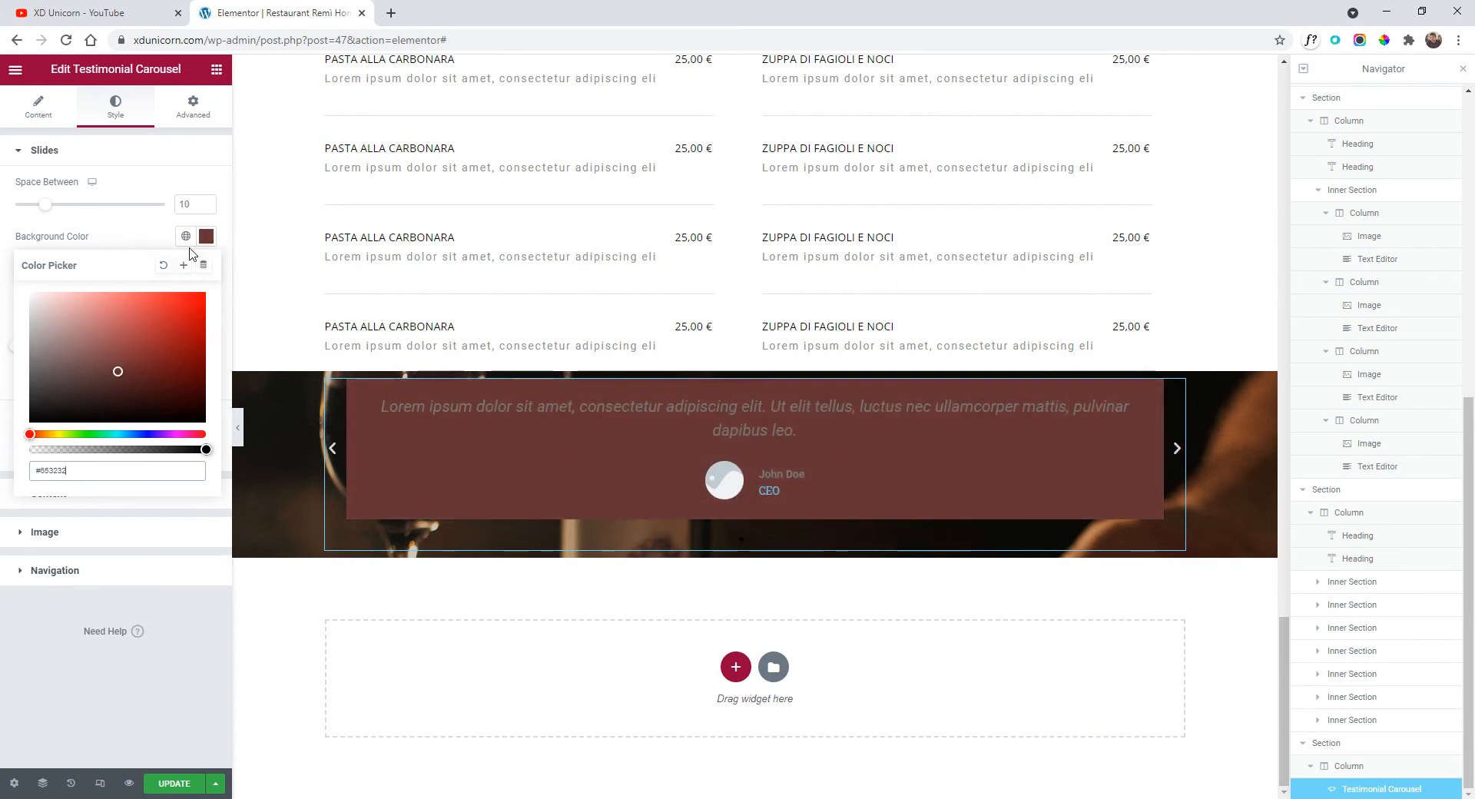
left_click(205, 235)
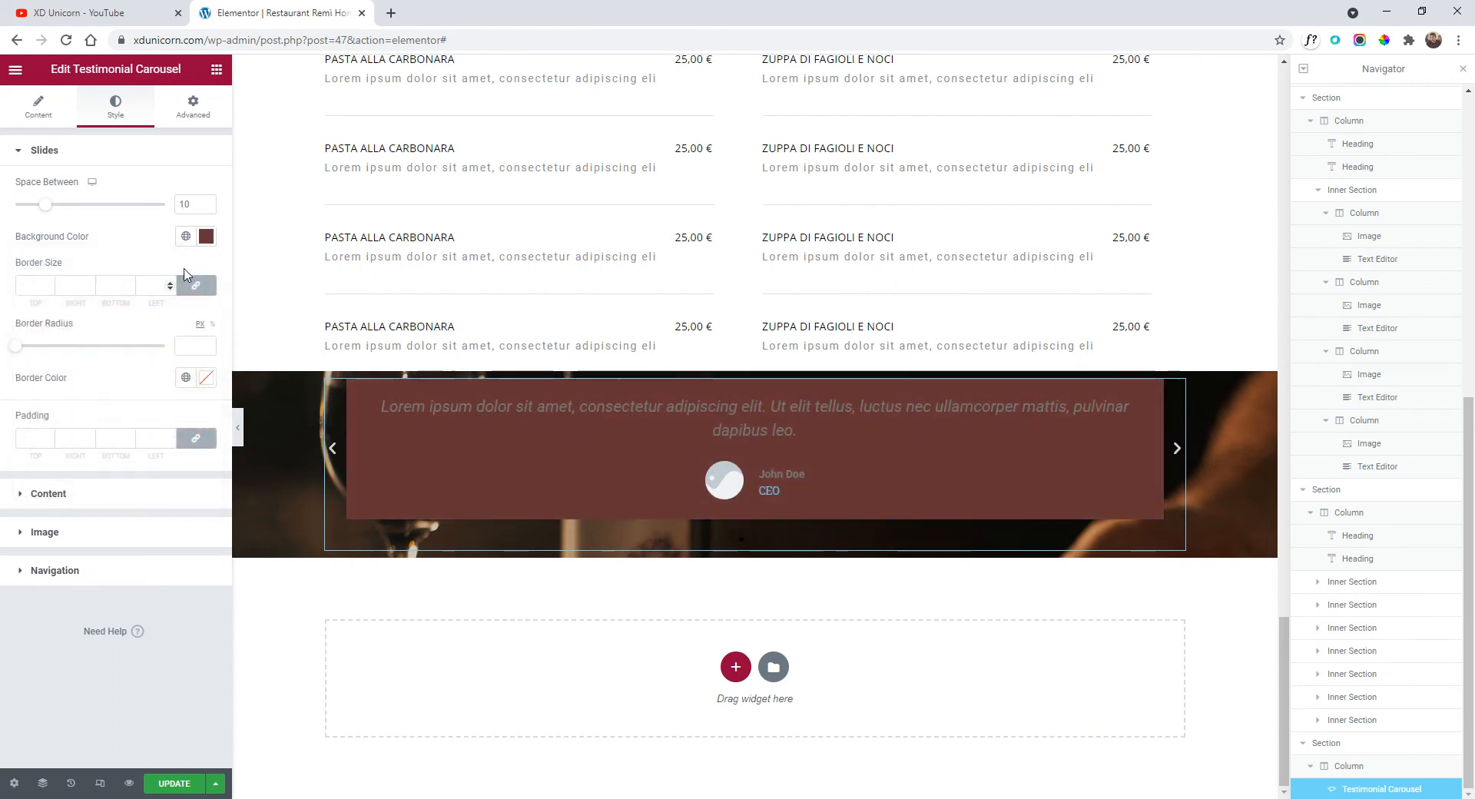
left_click(206, 236)
left_click(163, 265)
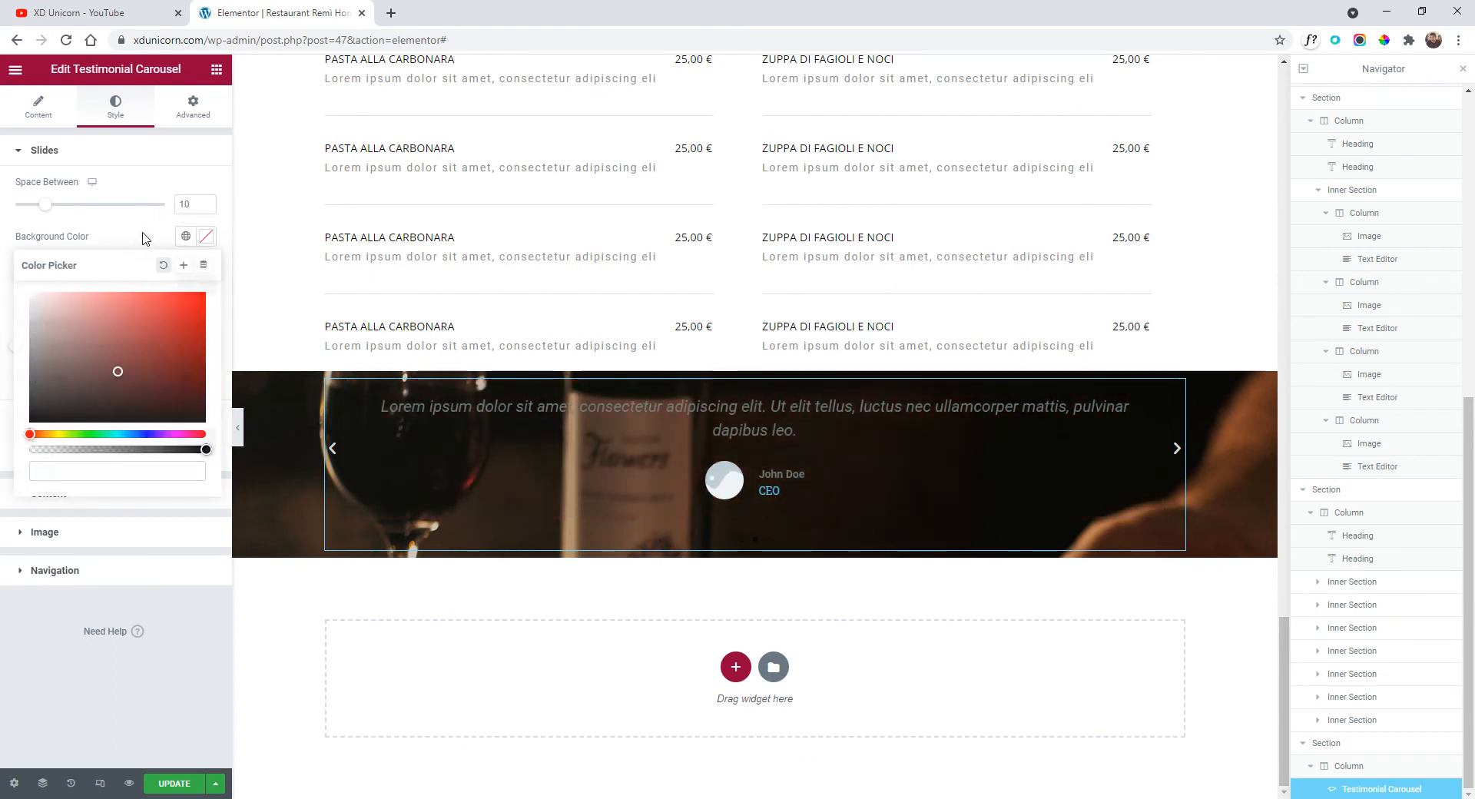
left_click(146, 238)
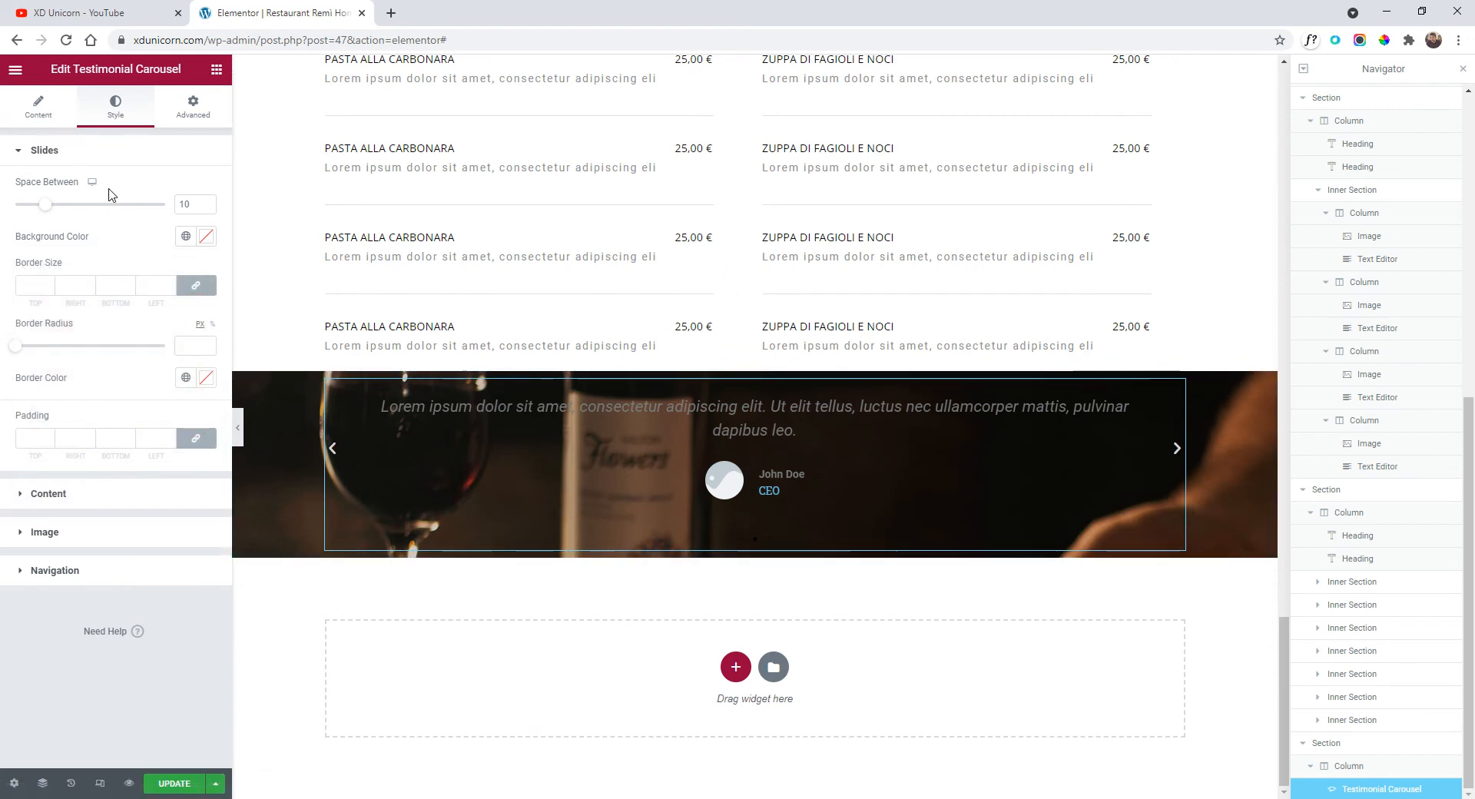
left_click(48, 109)
left_click(106, 119)
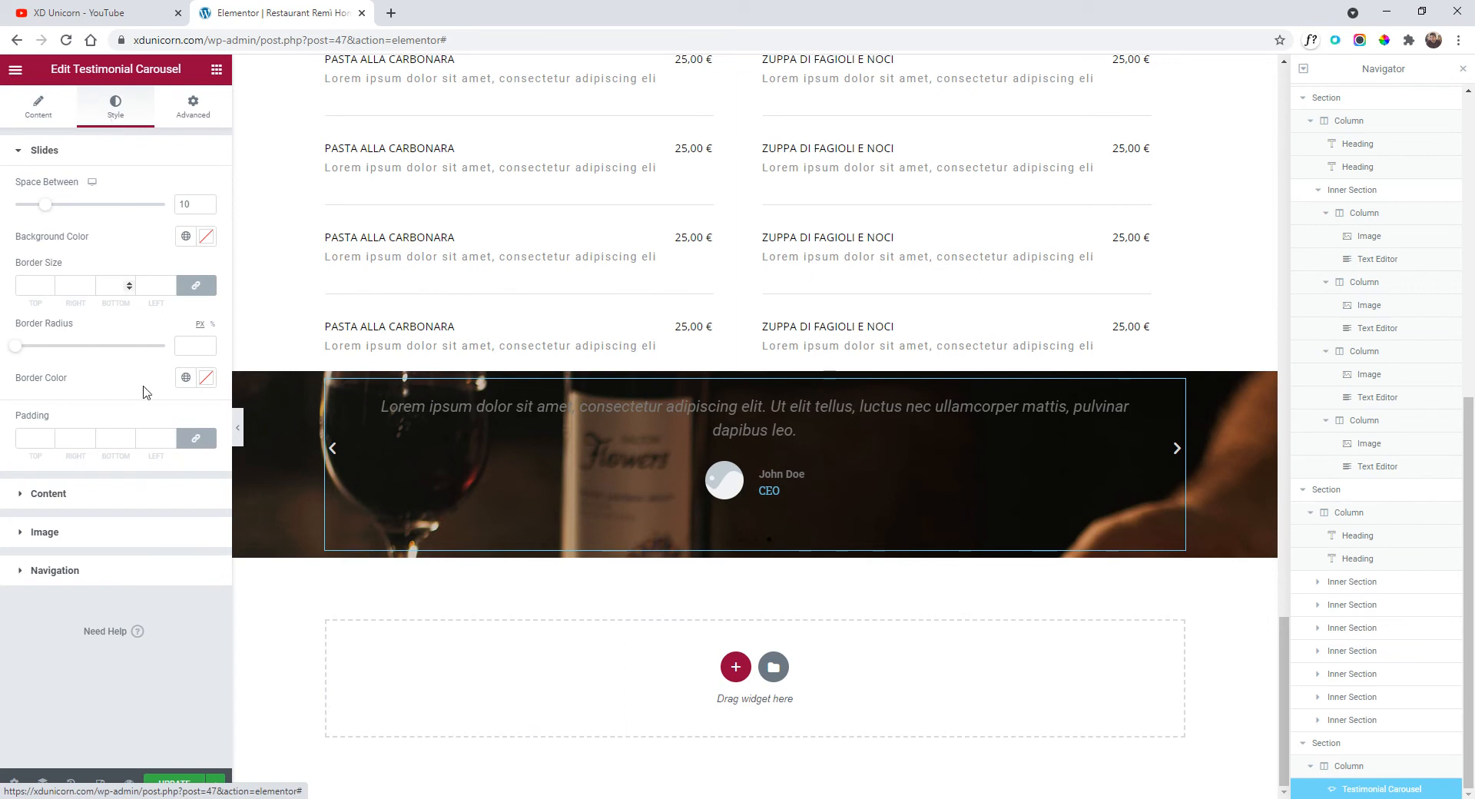
Make the carousel's quote, name and job title text white (#FFFFFF).
left_click(69, 509)
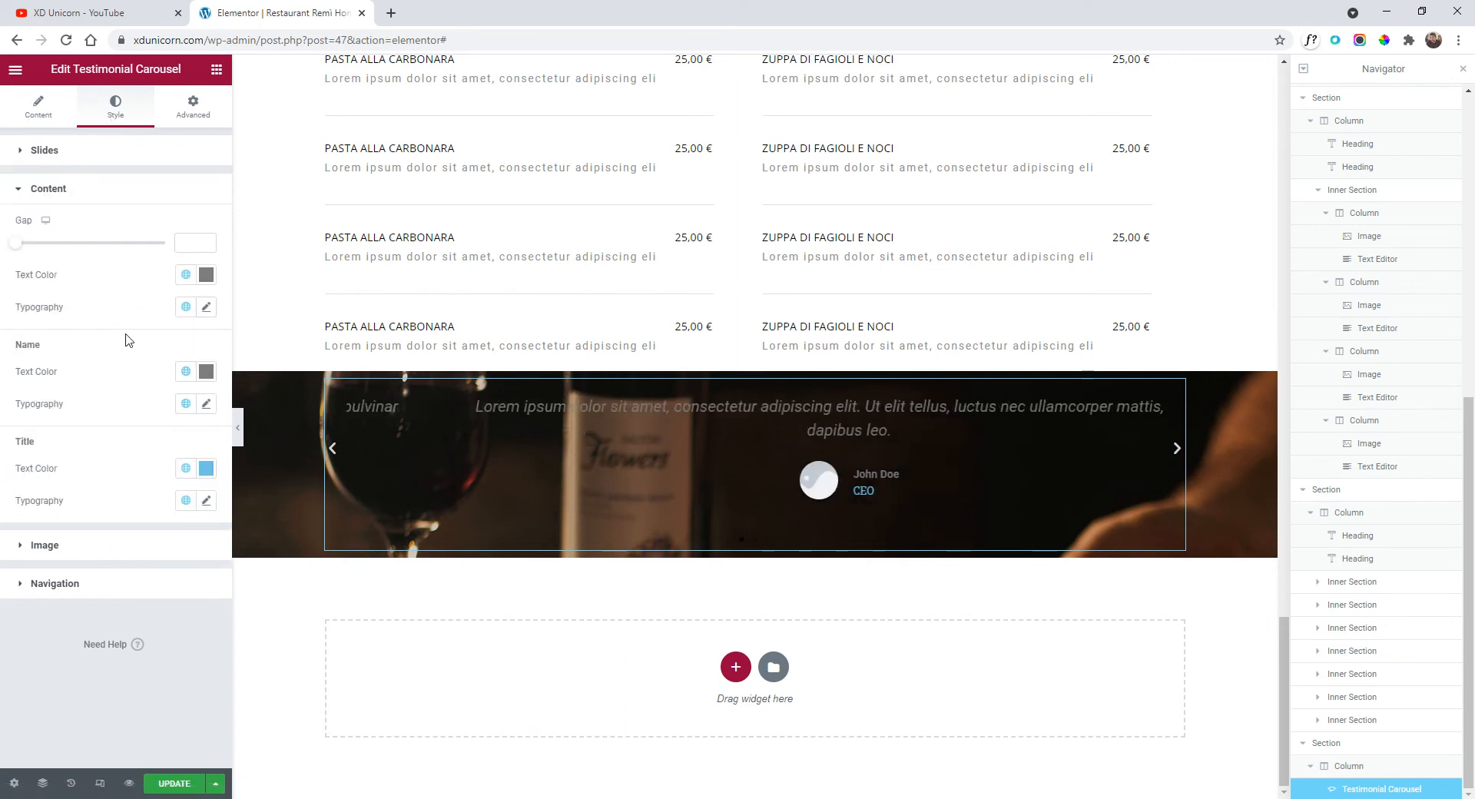
left_click(206, 277)
left_click_drag(71, 371, 26, 284)
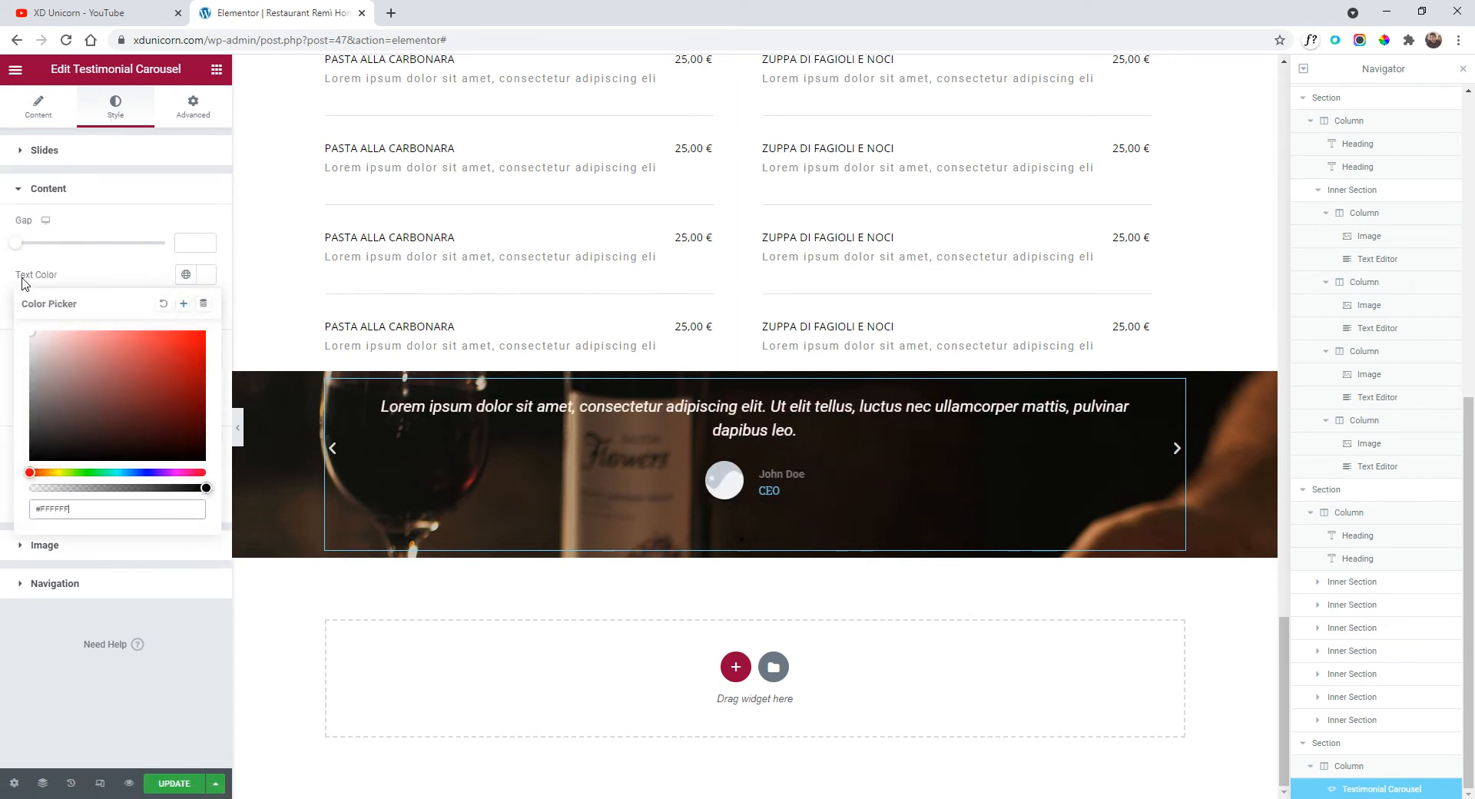
left_click(149, 263)
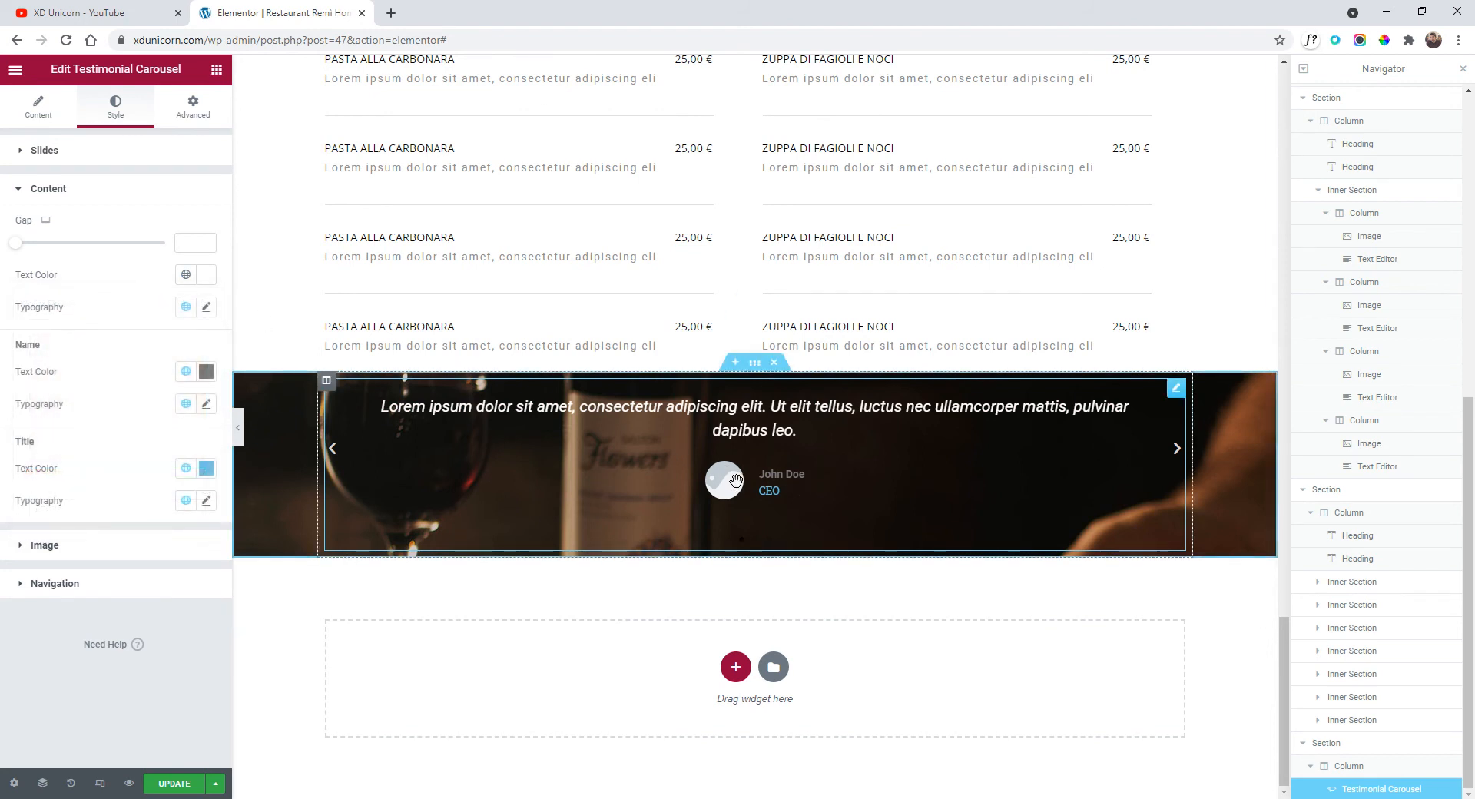
left_click(205, 371)
left_click(84, 462)
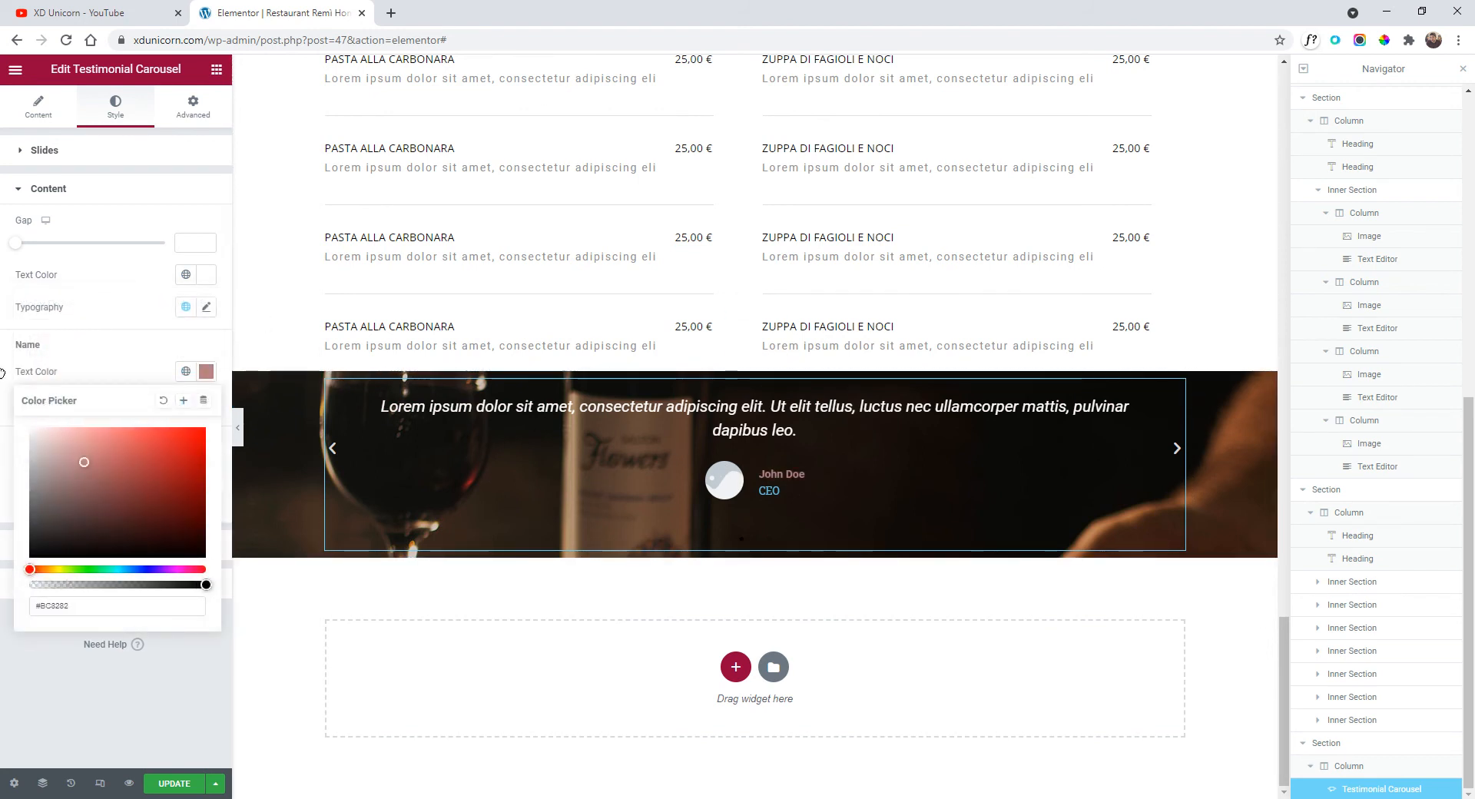
left_click(119, 376)
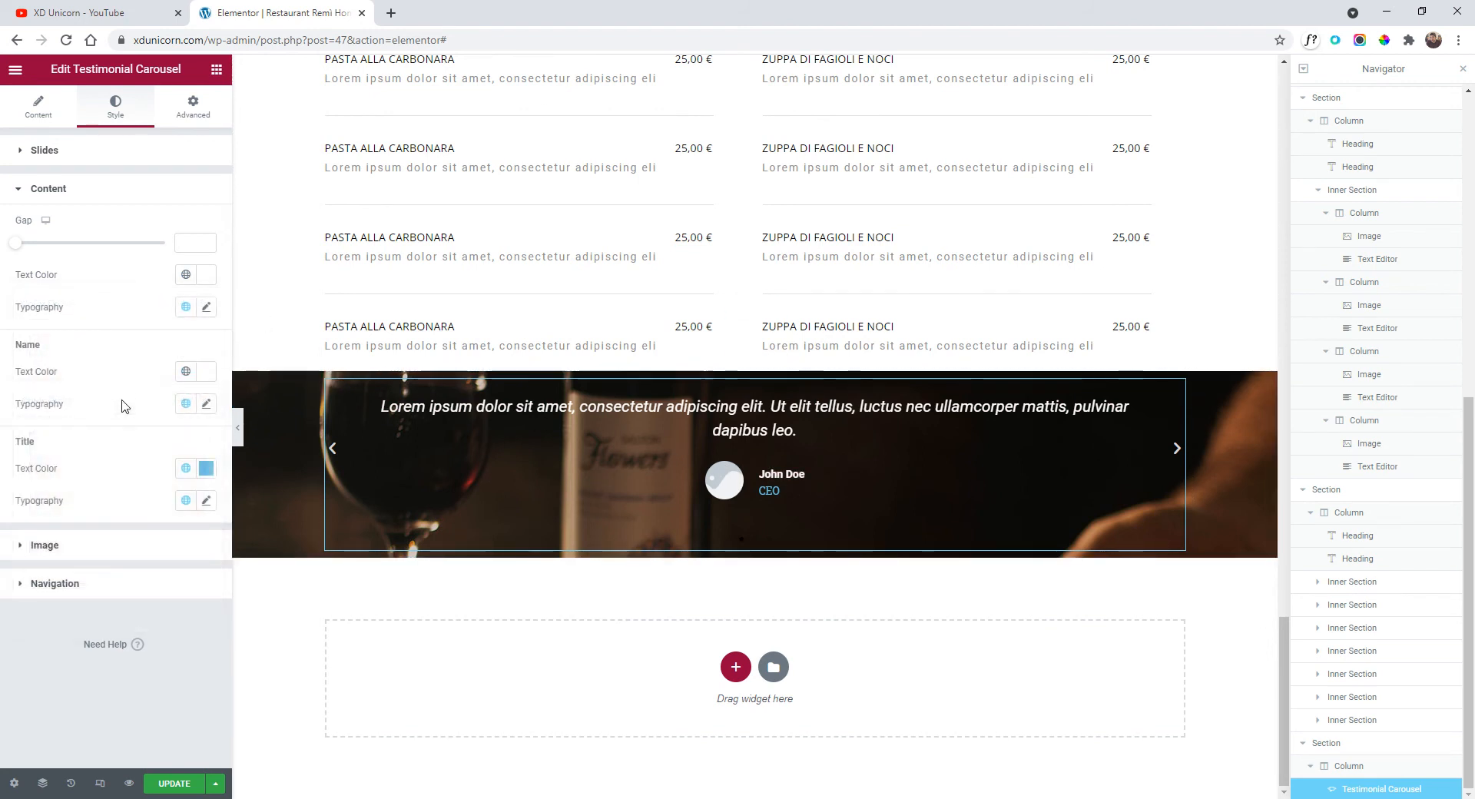
left_click(211, 476)
type("#FFFFFF")
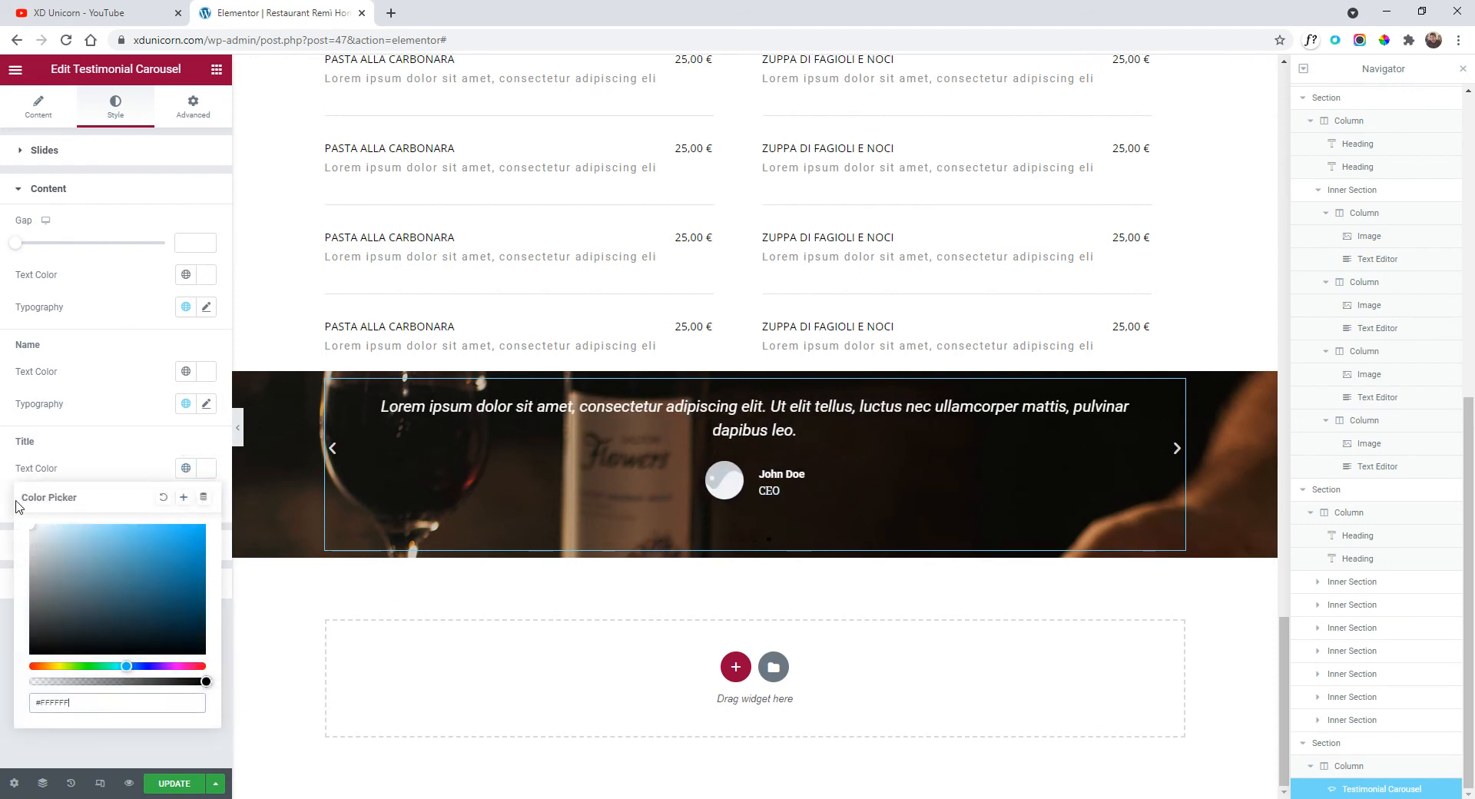
left_click(111, 469)
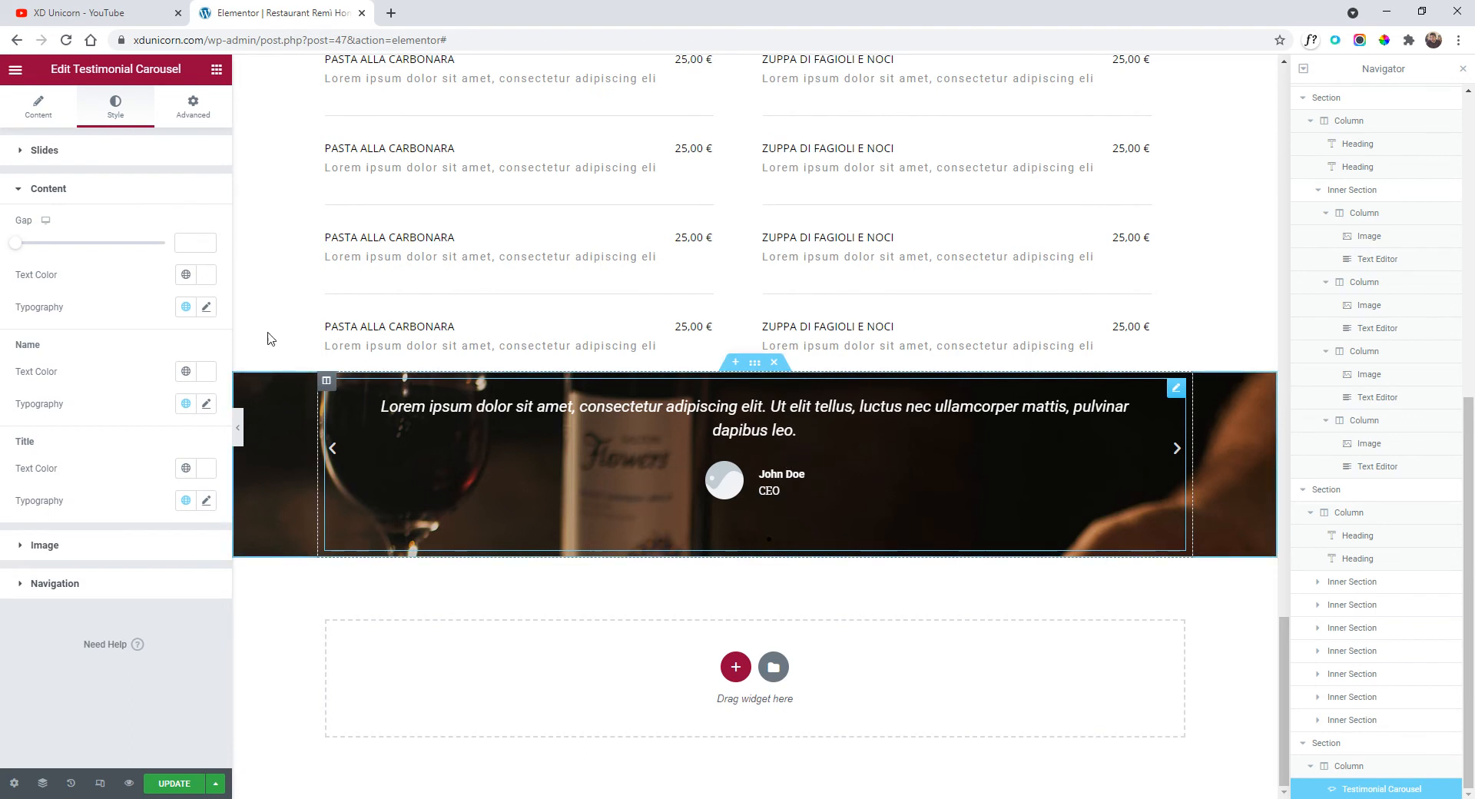
Set the carousel's slide layout to Image Above.
left_click(43, 121)
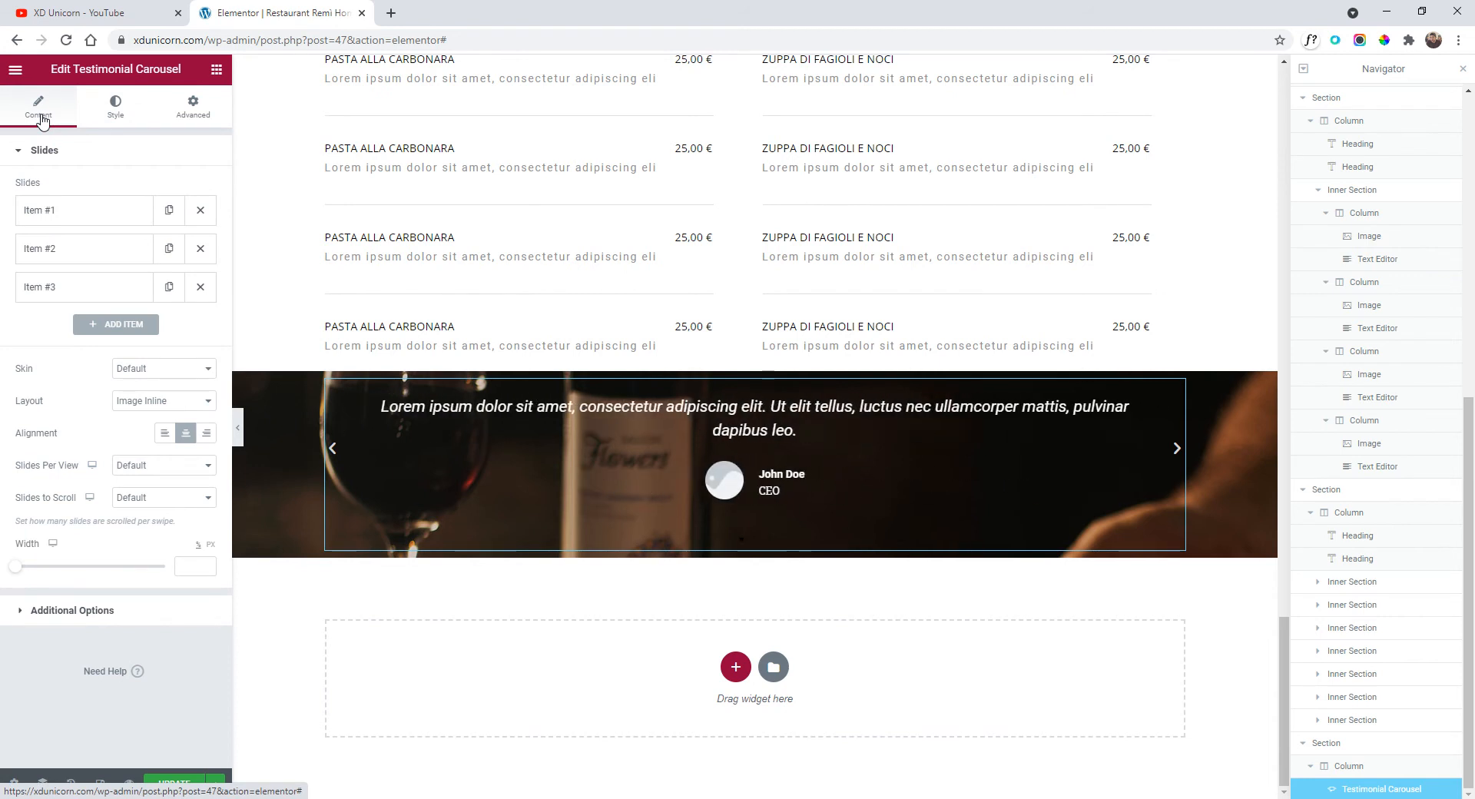
left_click(194, 398)
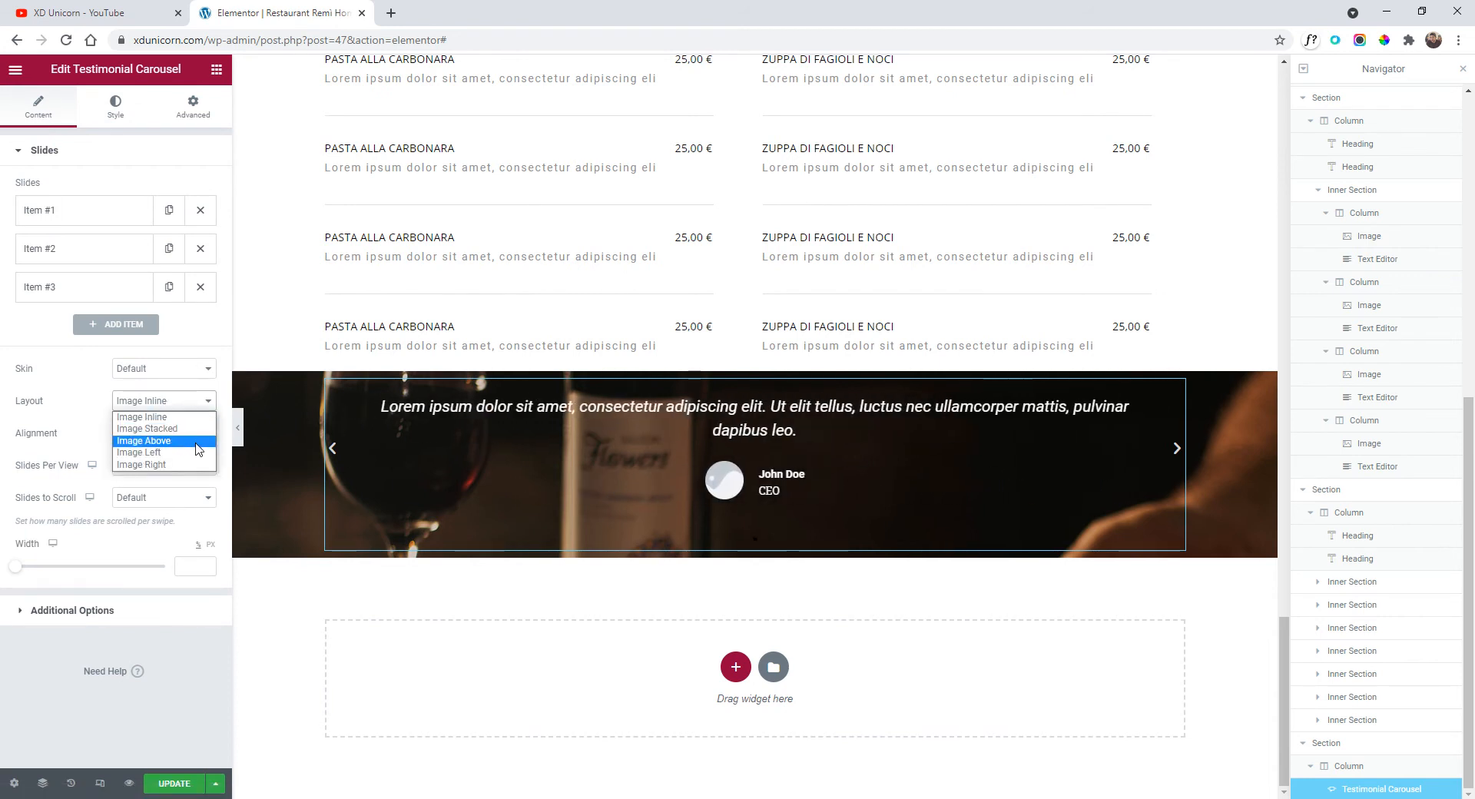
left_click(196, 441)
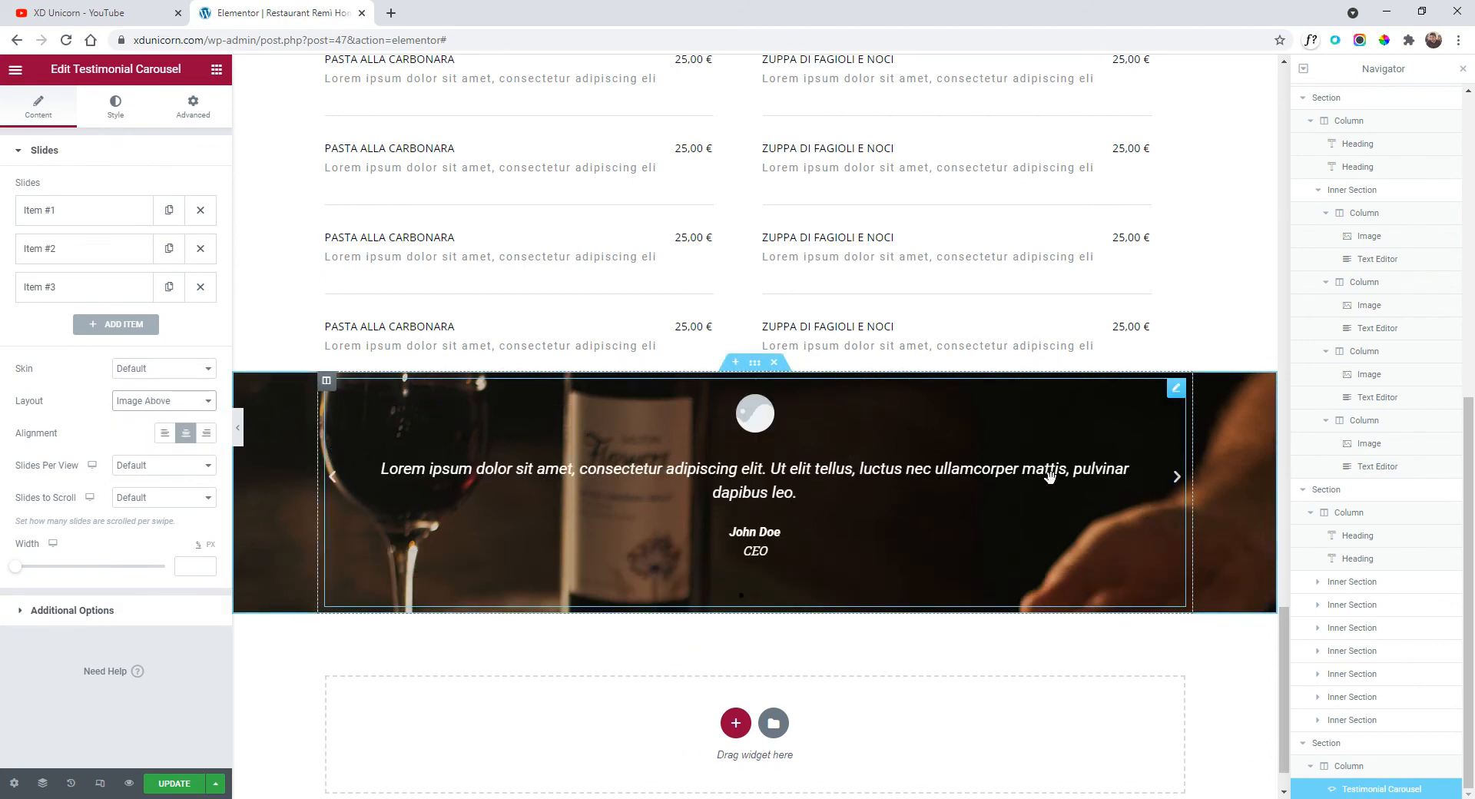
left_click(755, 369)
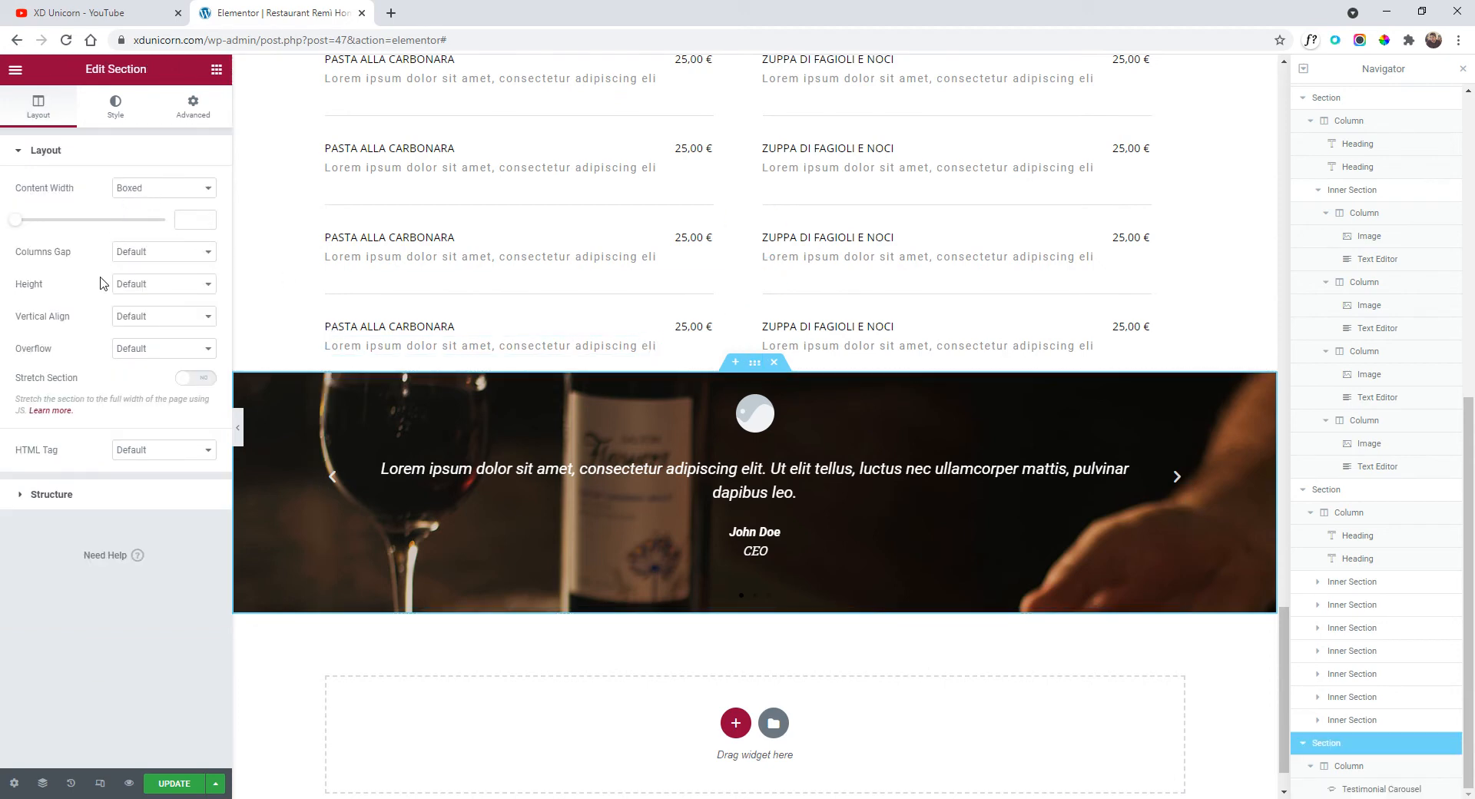
Give the section a minimum height of about 673 px and content width about 681 px.
left_click(148, 284)
left_click(192, 323)
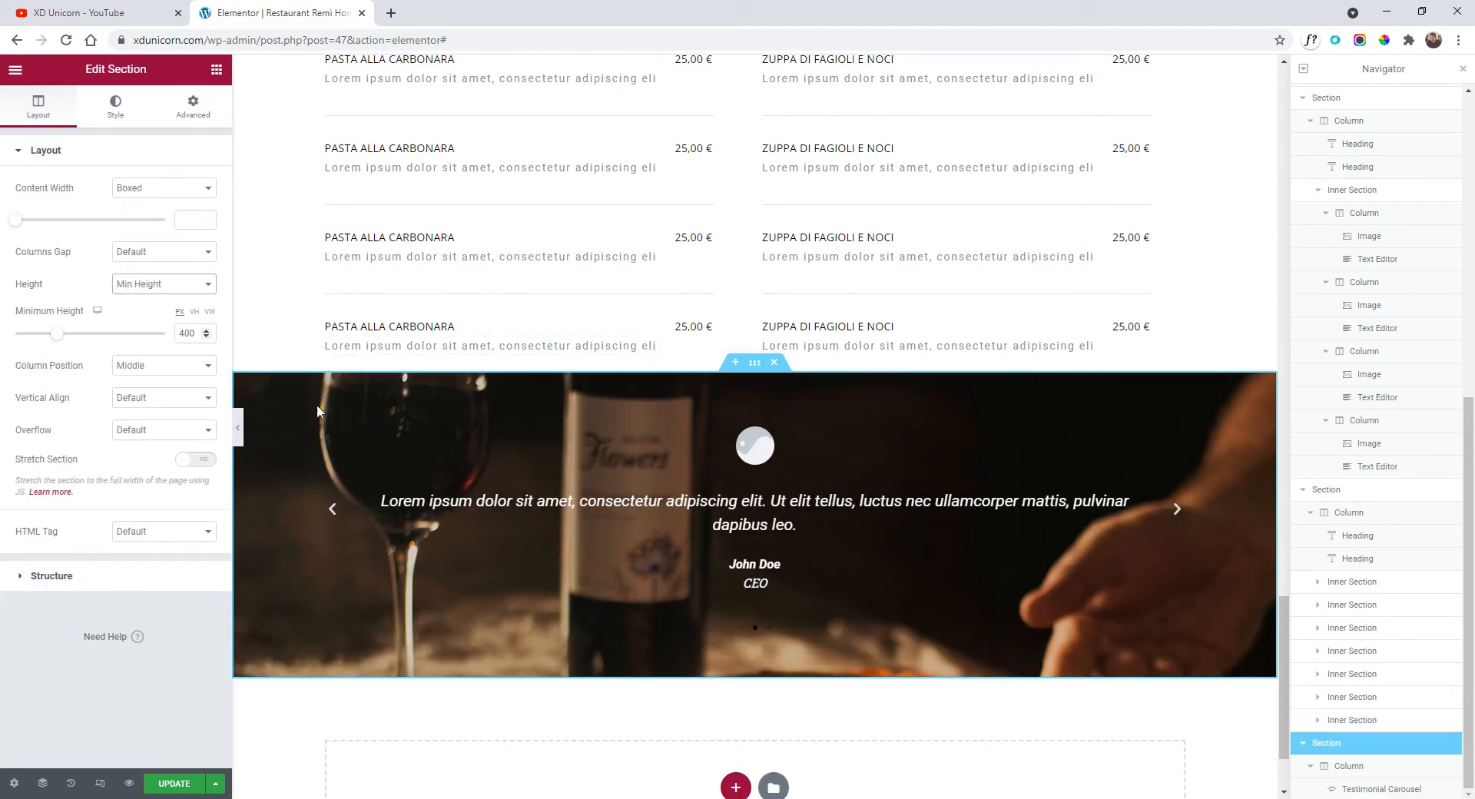
scroll(602, 520, "down", 2)
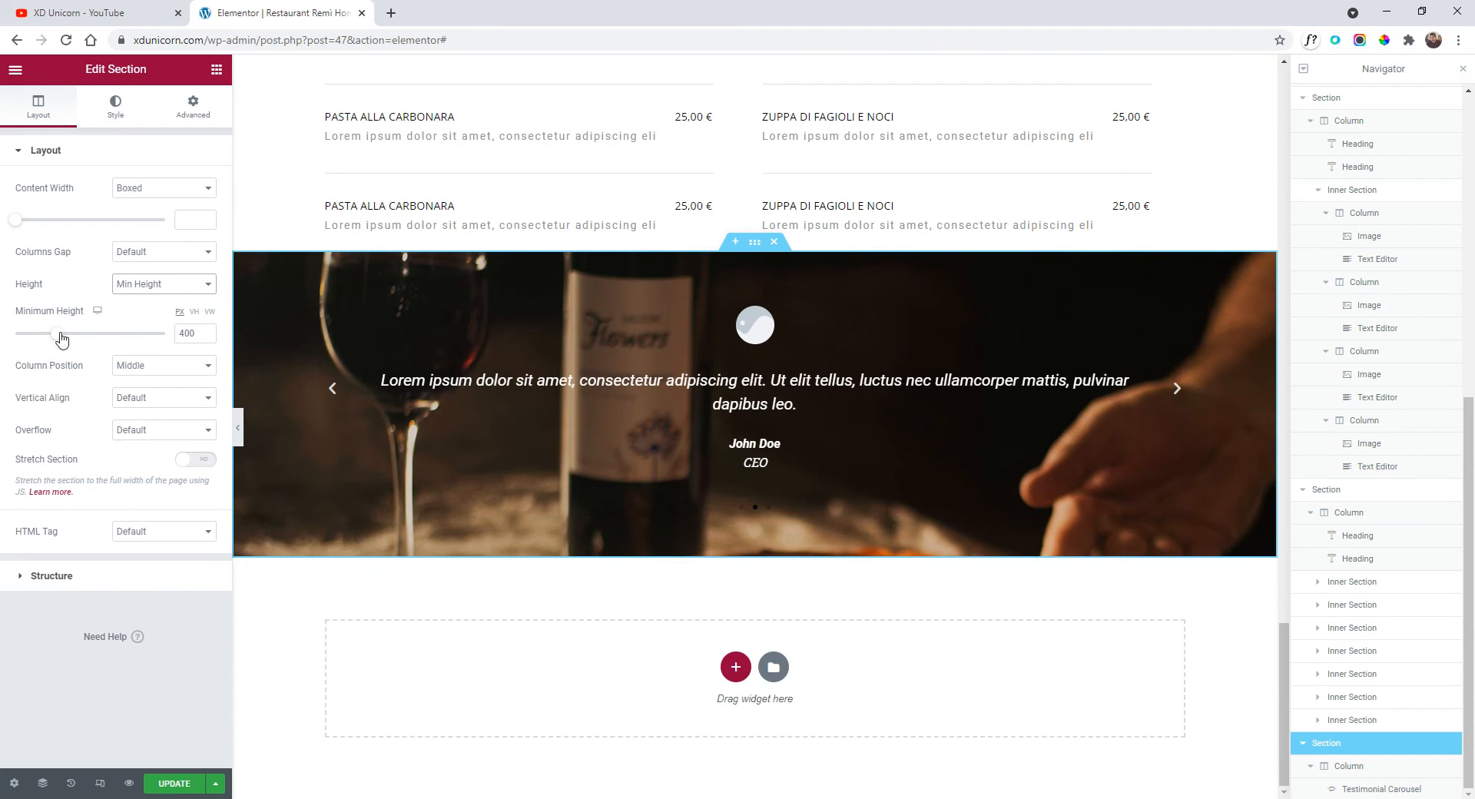
left_click_drag(61, 336, 83, 337)
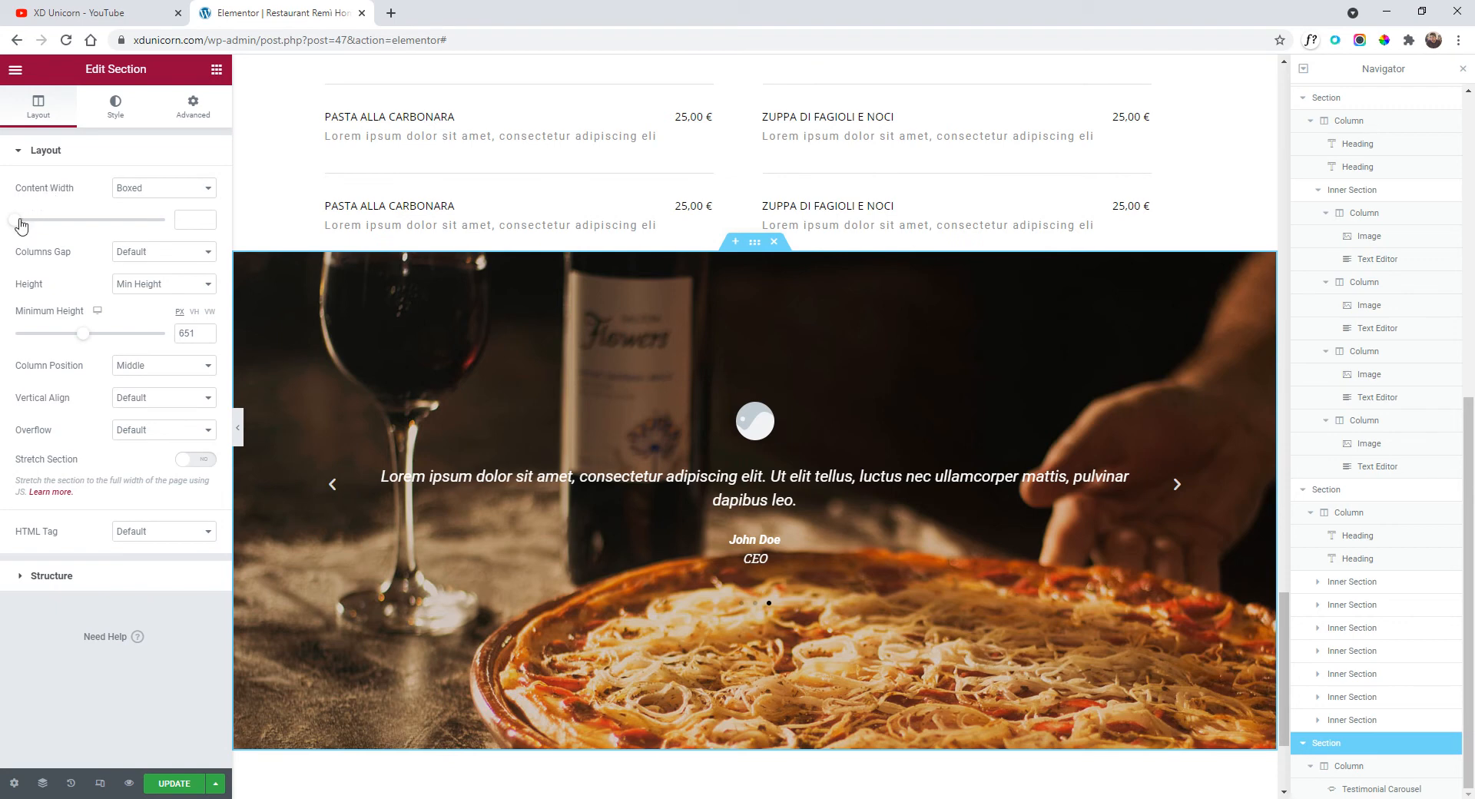
left_click_drag(21, 223, 20, 223)
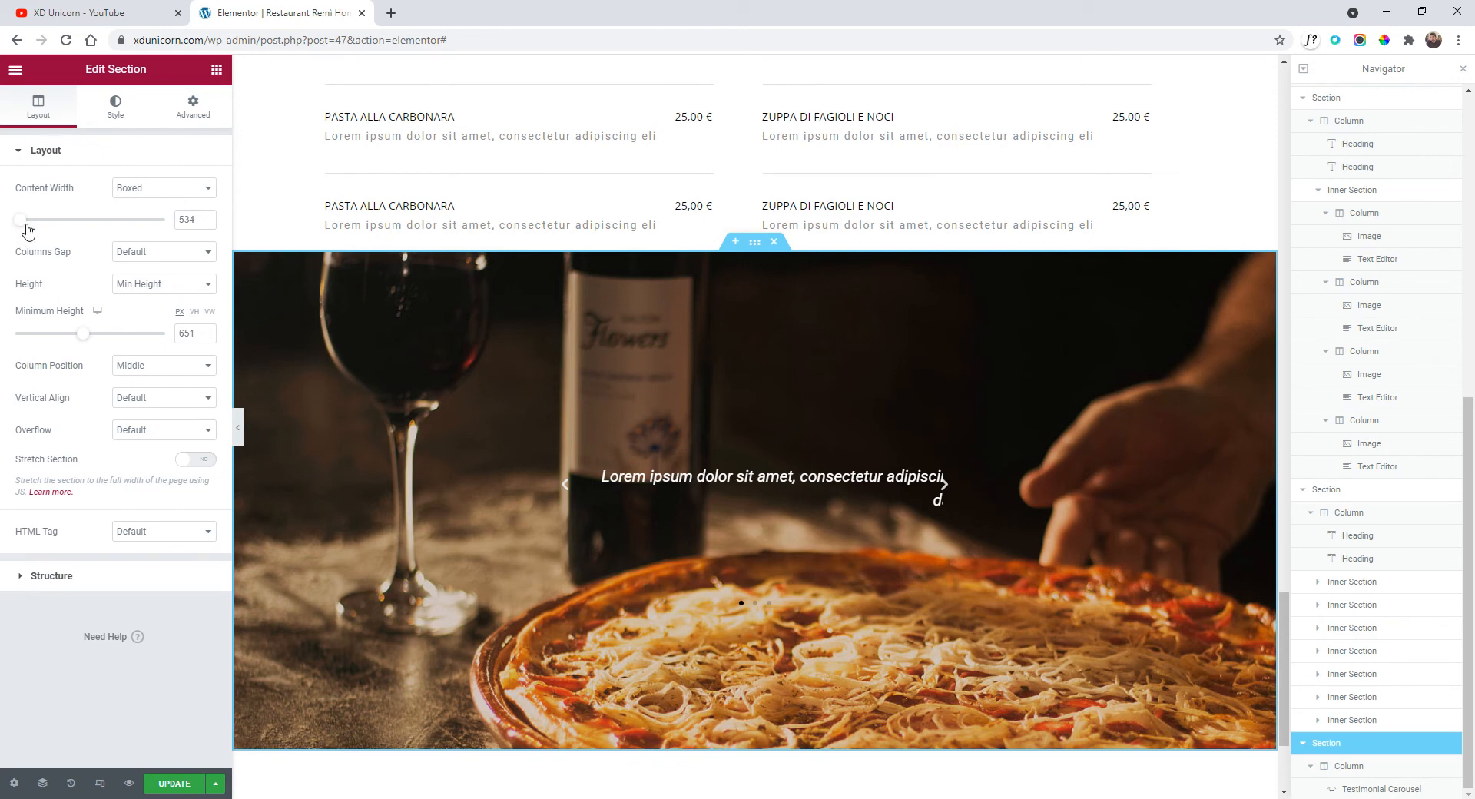
mouse_move(28, 231)
left_mouse_down()
mouse_move(77, 236)
mouse_move(33, 231)
left_mouse_up()
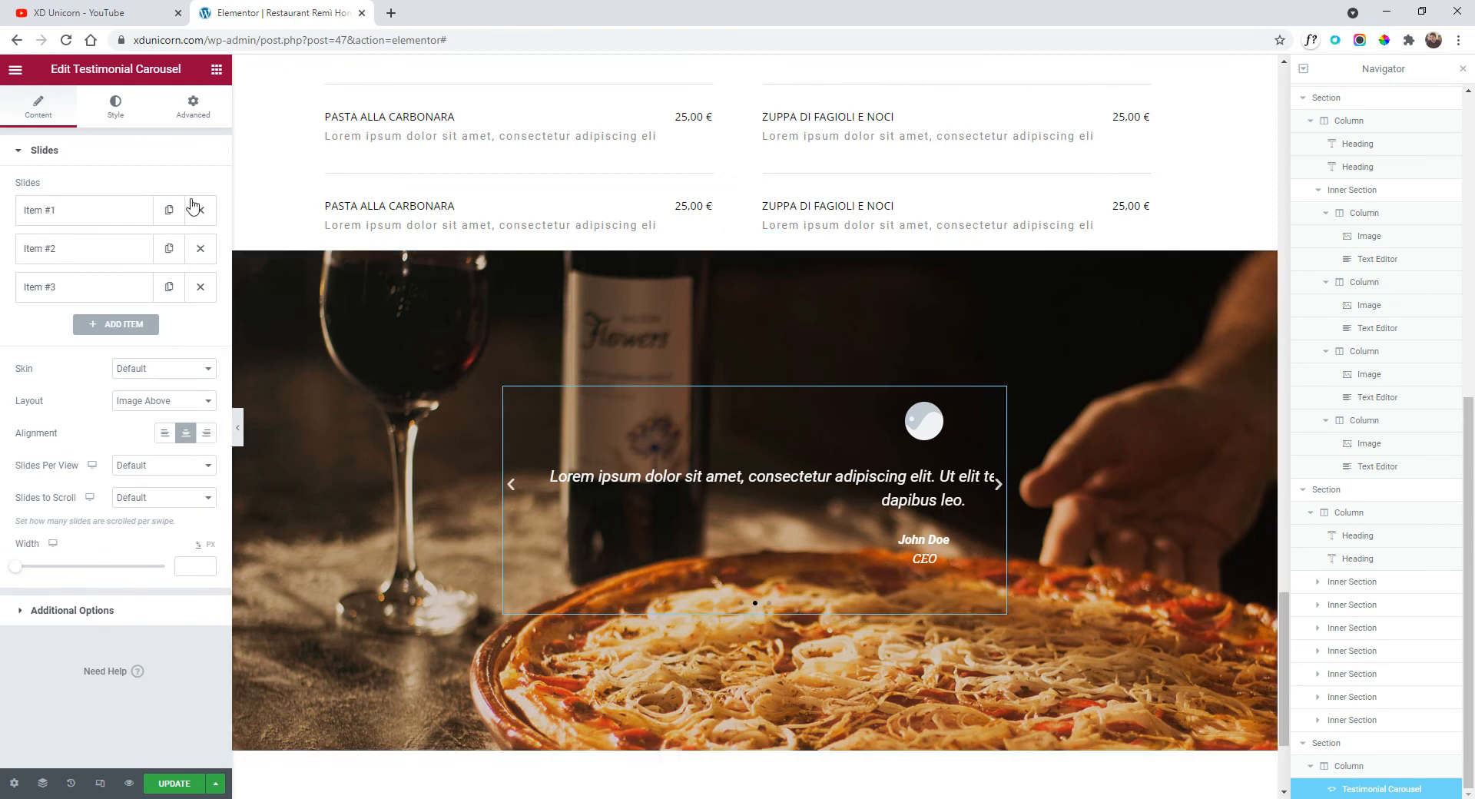
Set carousel slide spacing to 13, page through the slides, then show the section's Style settings.
left_click(116, 111)
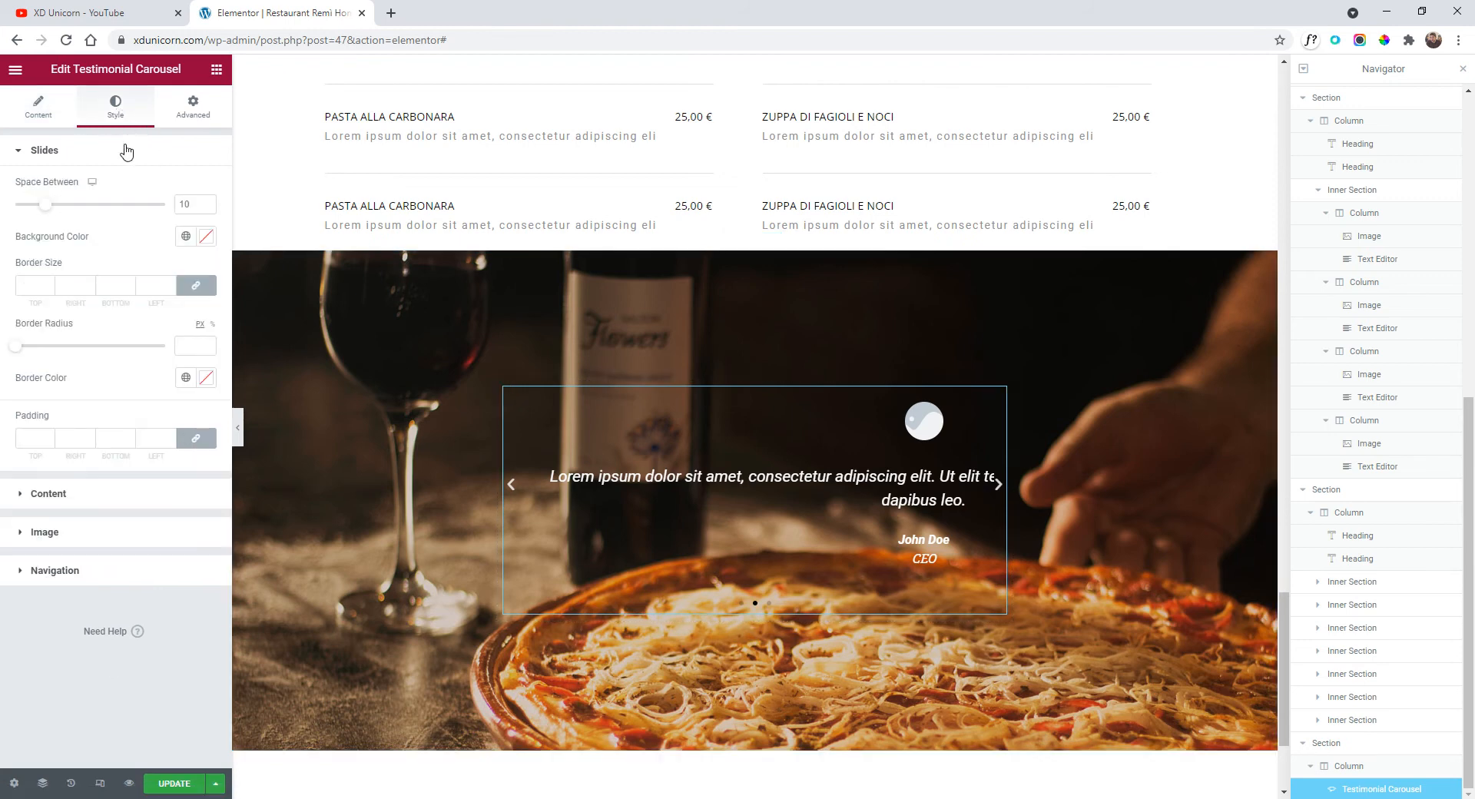
left_click(54, 206)
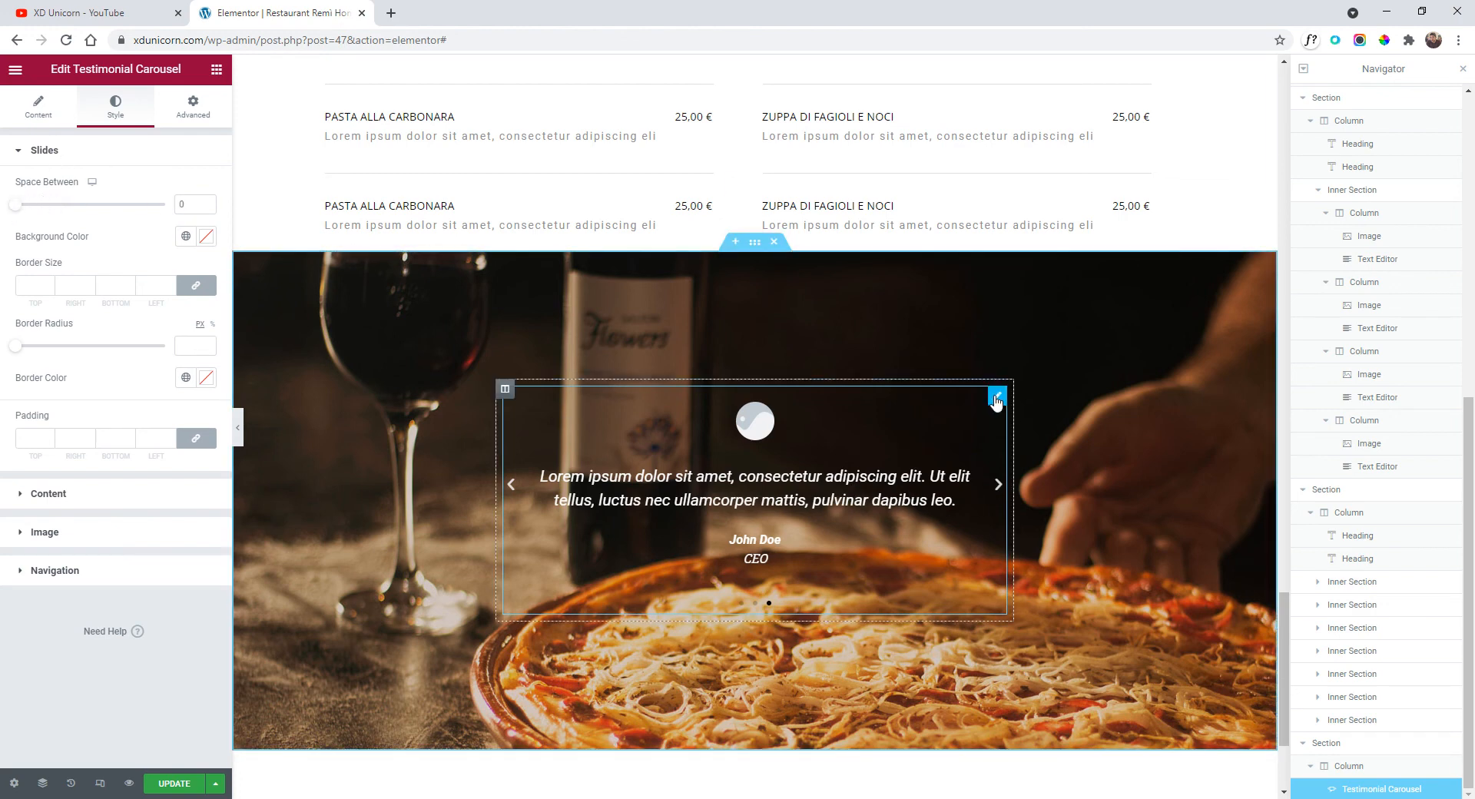
left_click(998, 484)
left_click(999, 486)
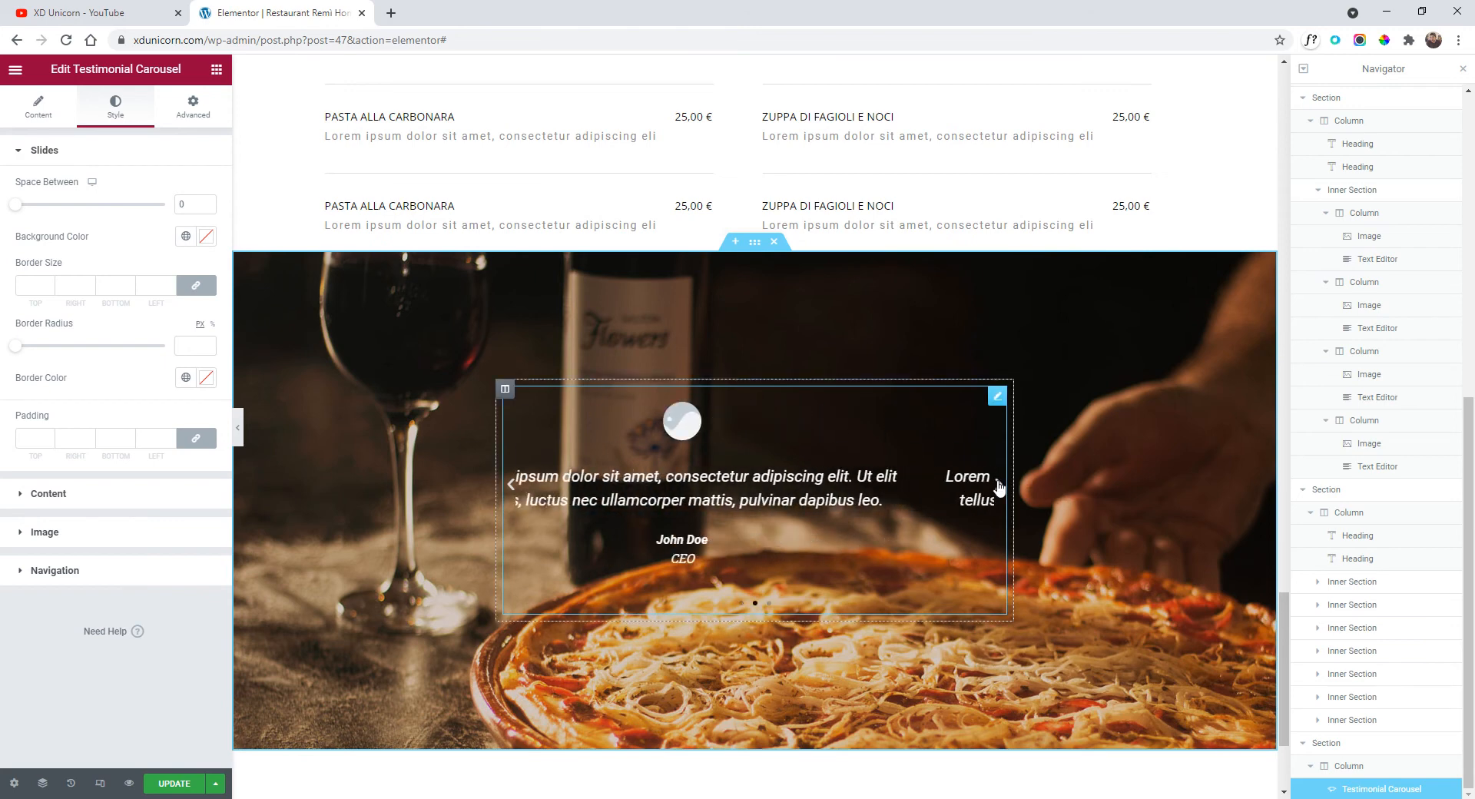
left_click(755, 244)
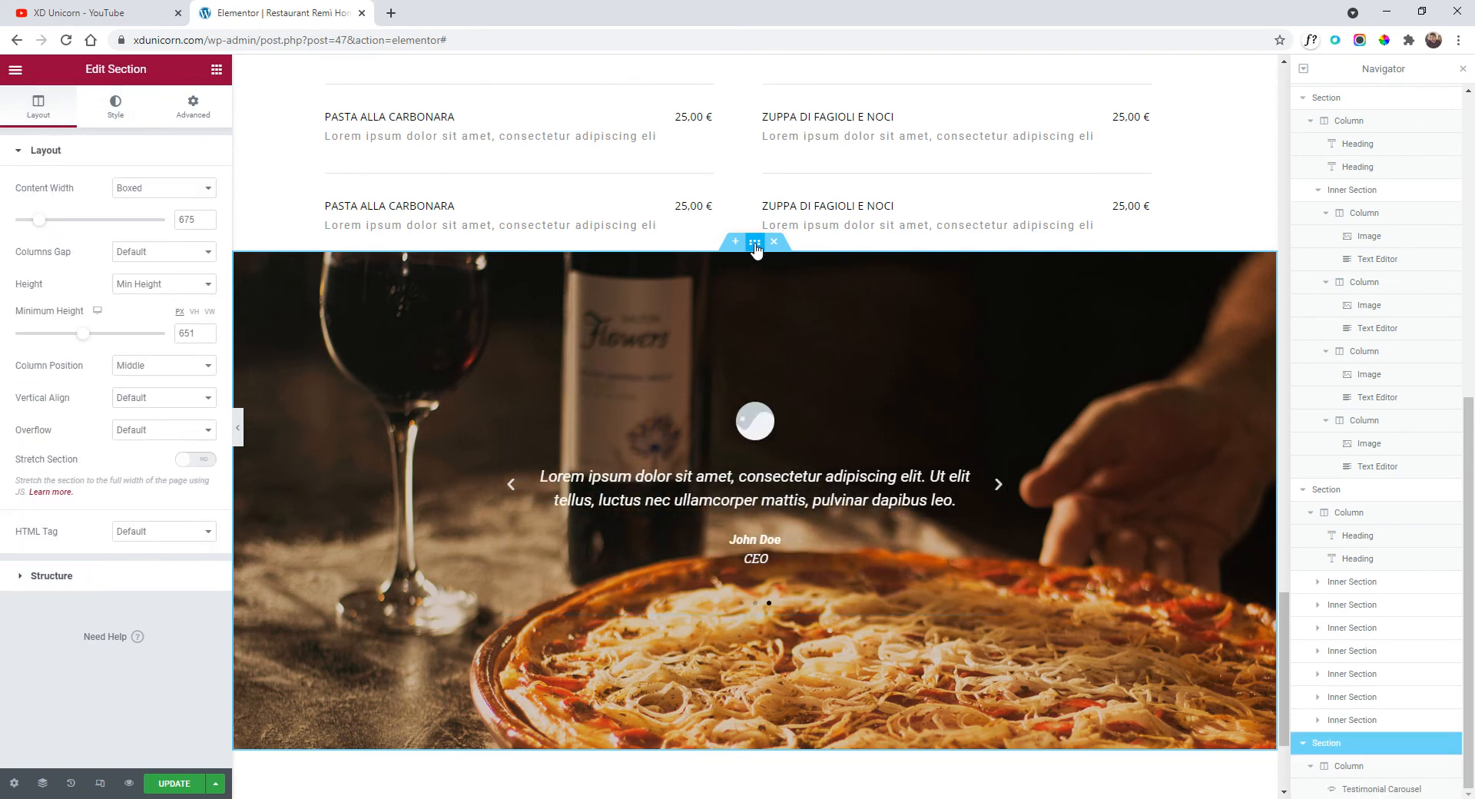
left_click(116, 108)
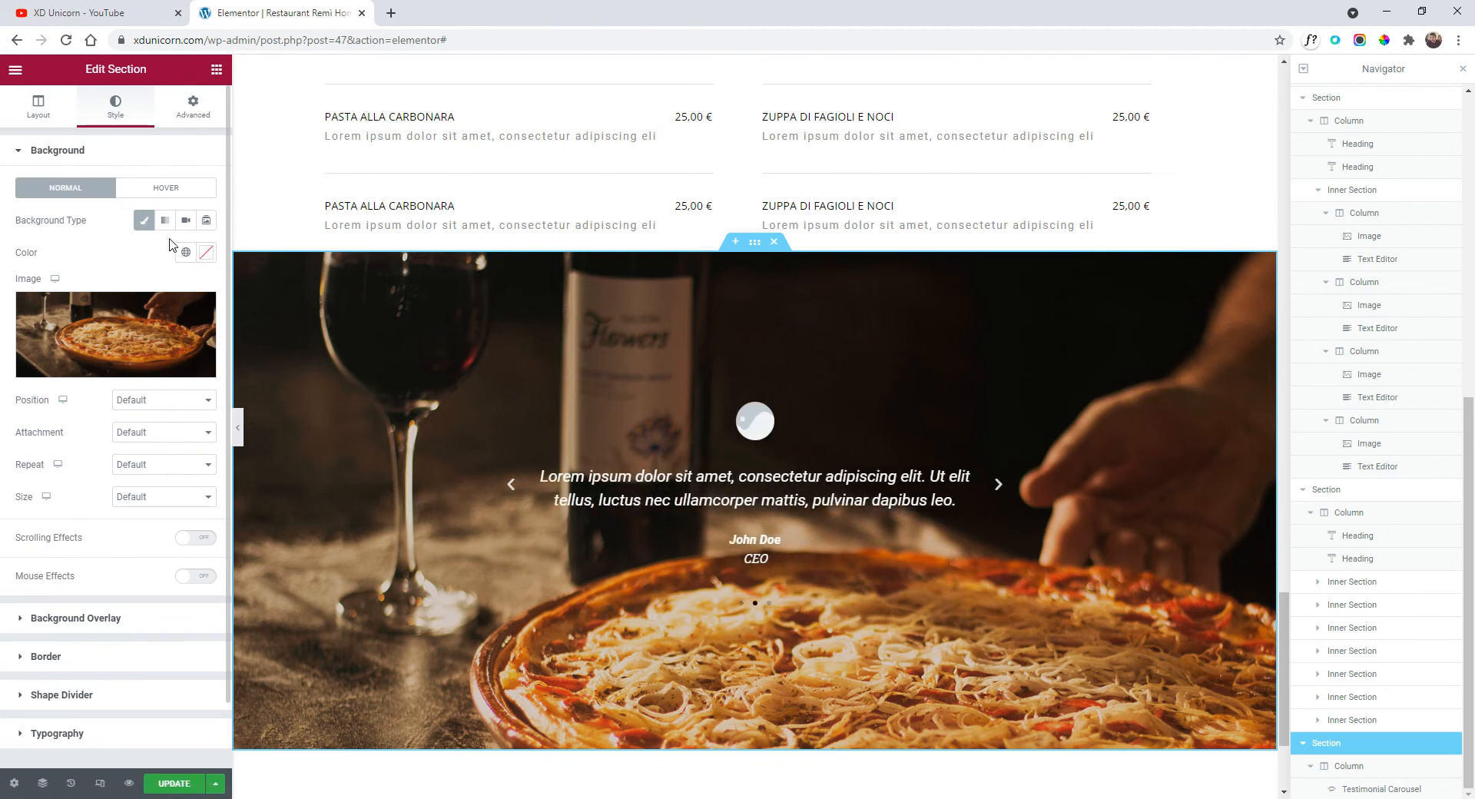
Add a classic black (#000000) background overlay to the pizza section.
left_click(127, 630)
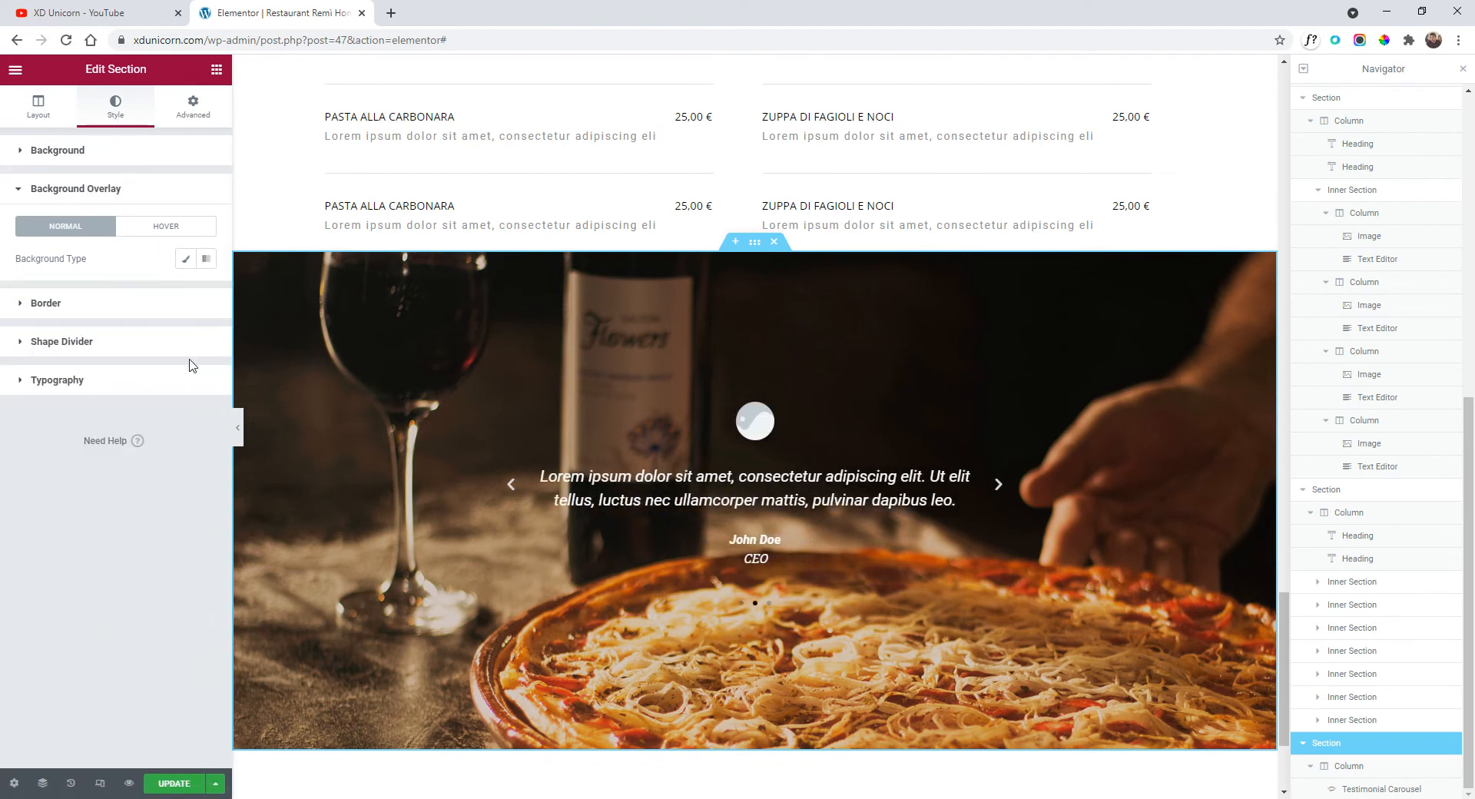
left_click(189, 260)
left_click(207, 303)
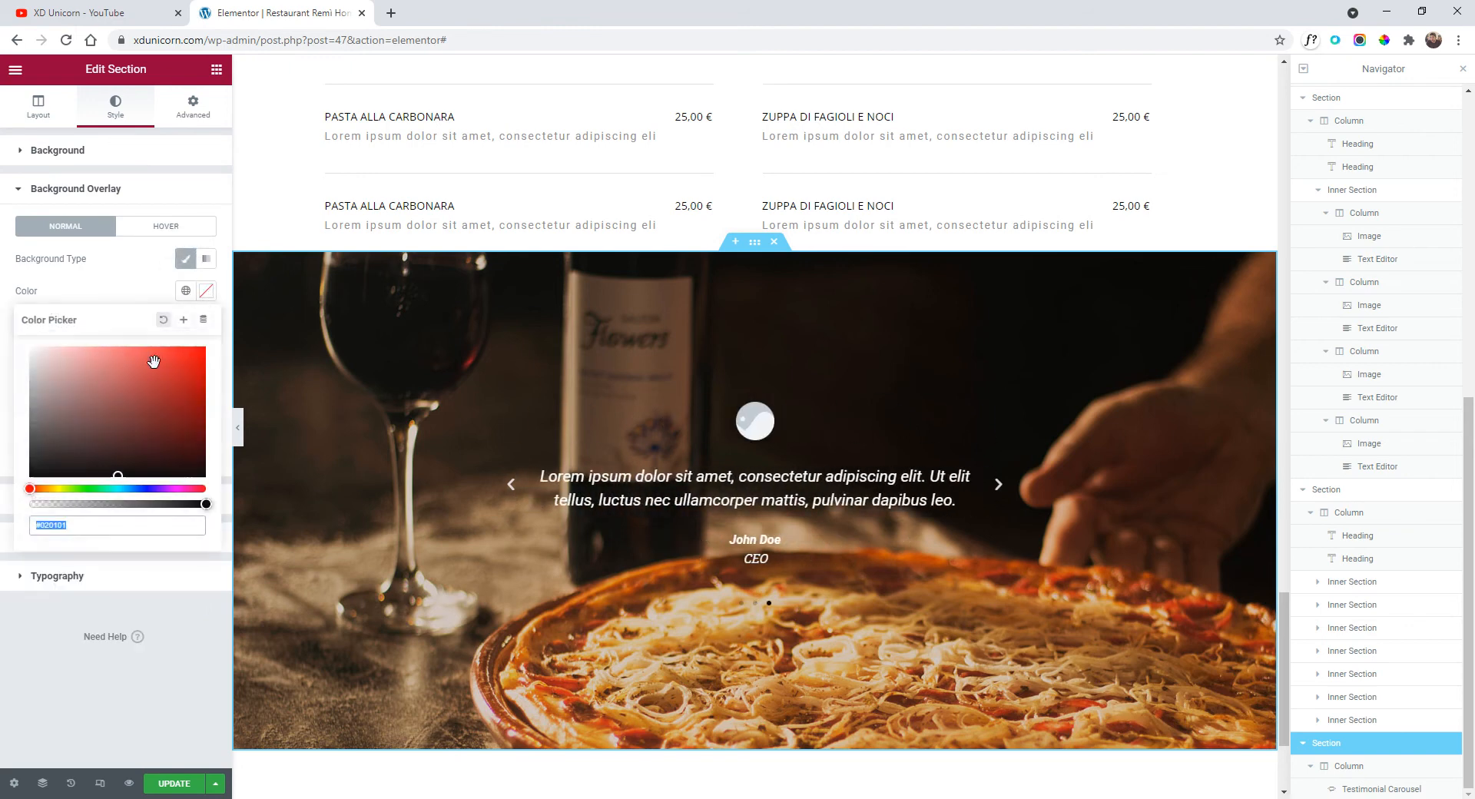
left_click_drag(151, 362, 3, 527)
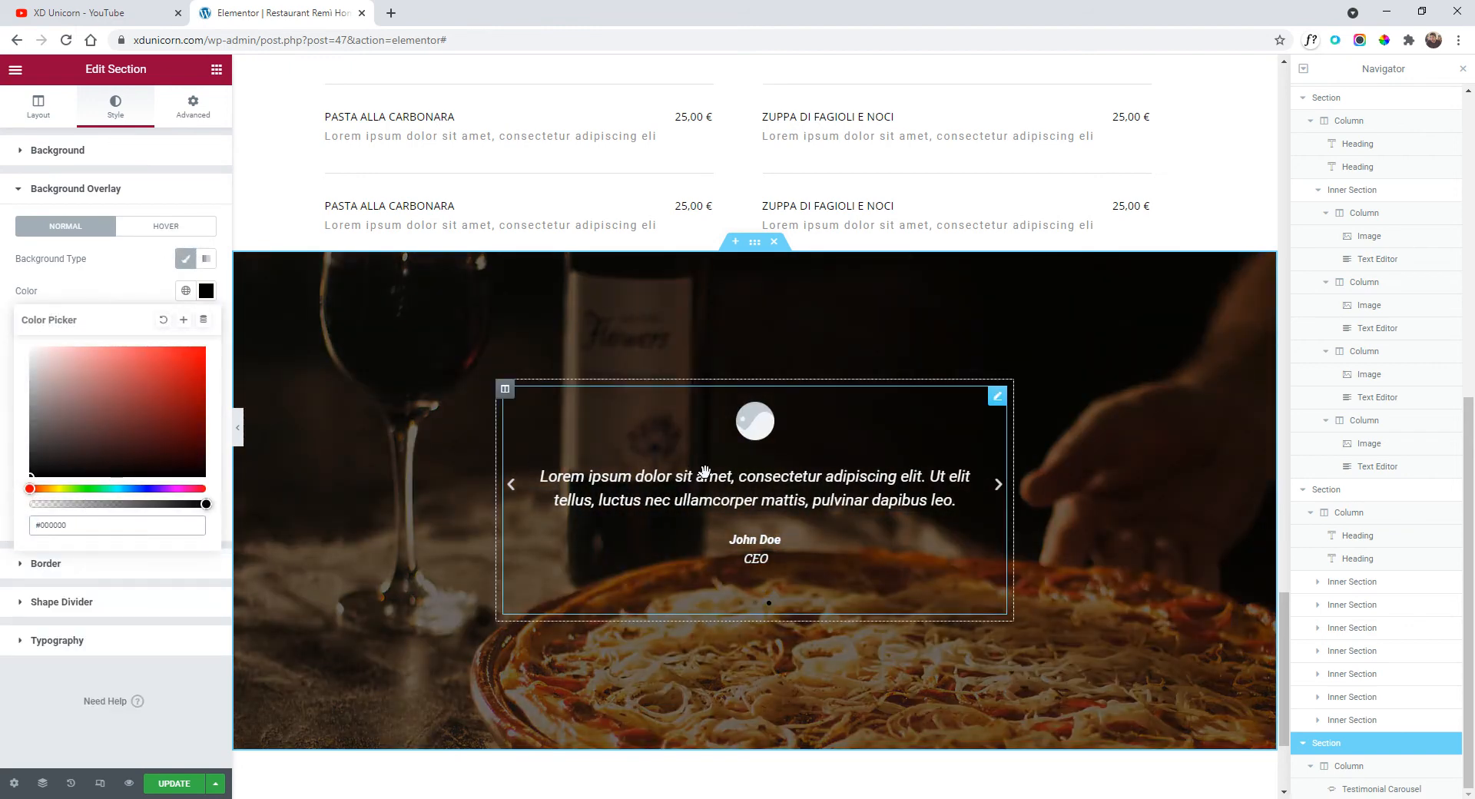
left_click(111, 275)
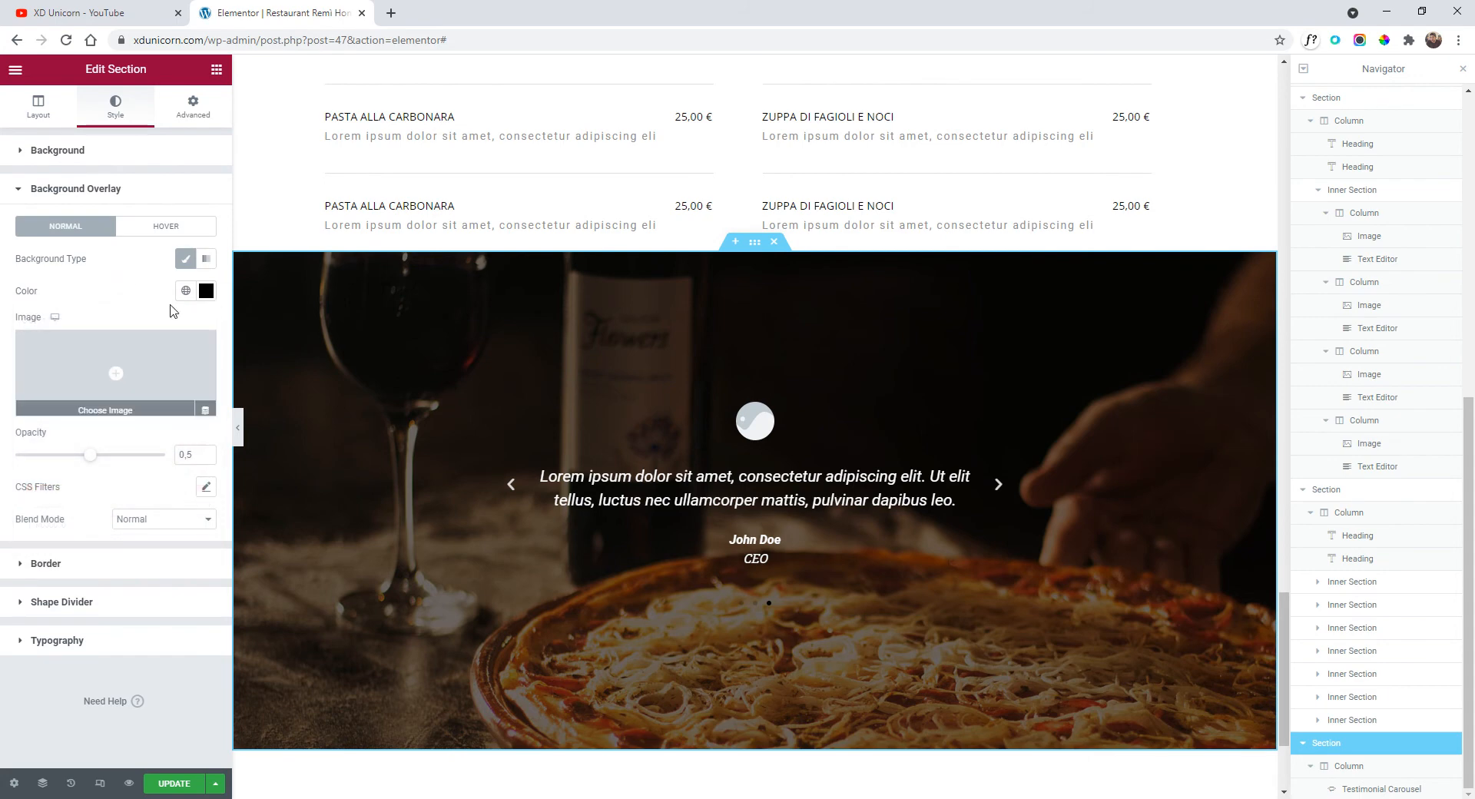
Set the section's background image attachment to Fixed.
left_click(105, 154)
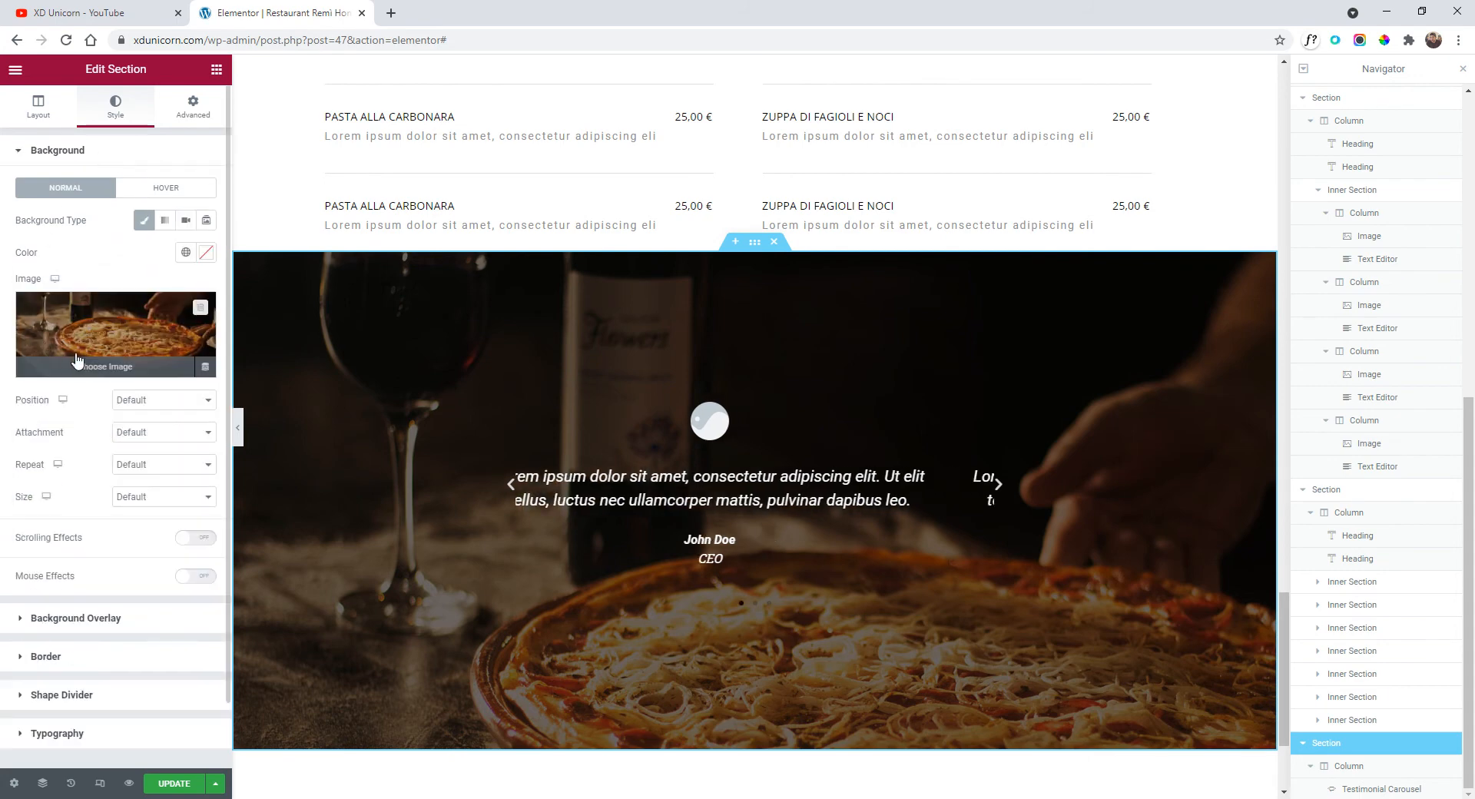
left_click(150, 434)
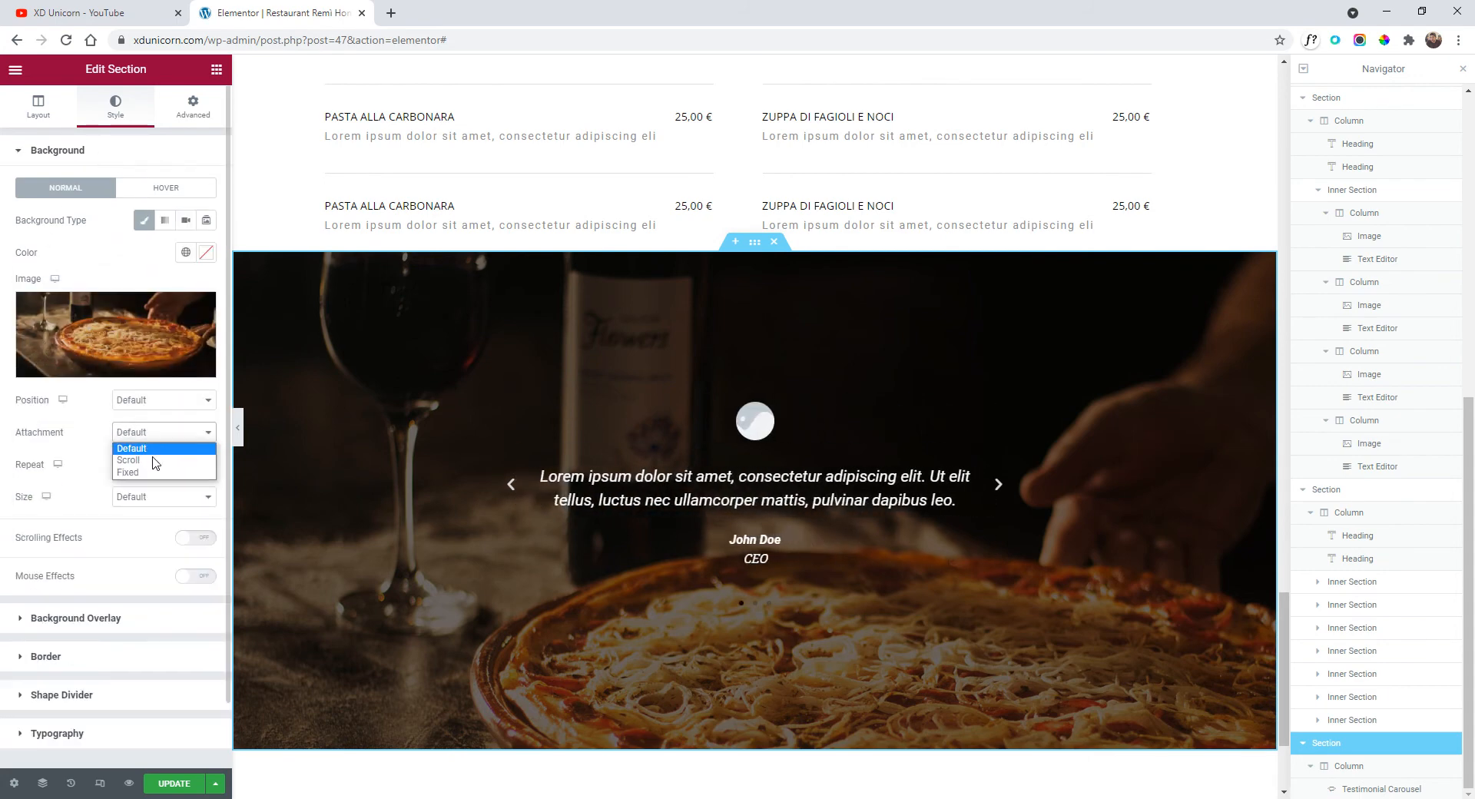
left_click(154, 471)
scroll(797, 435, "down", 3)
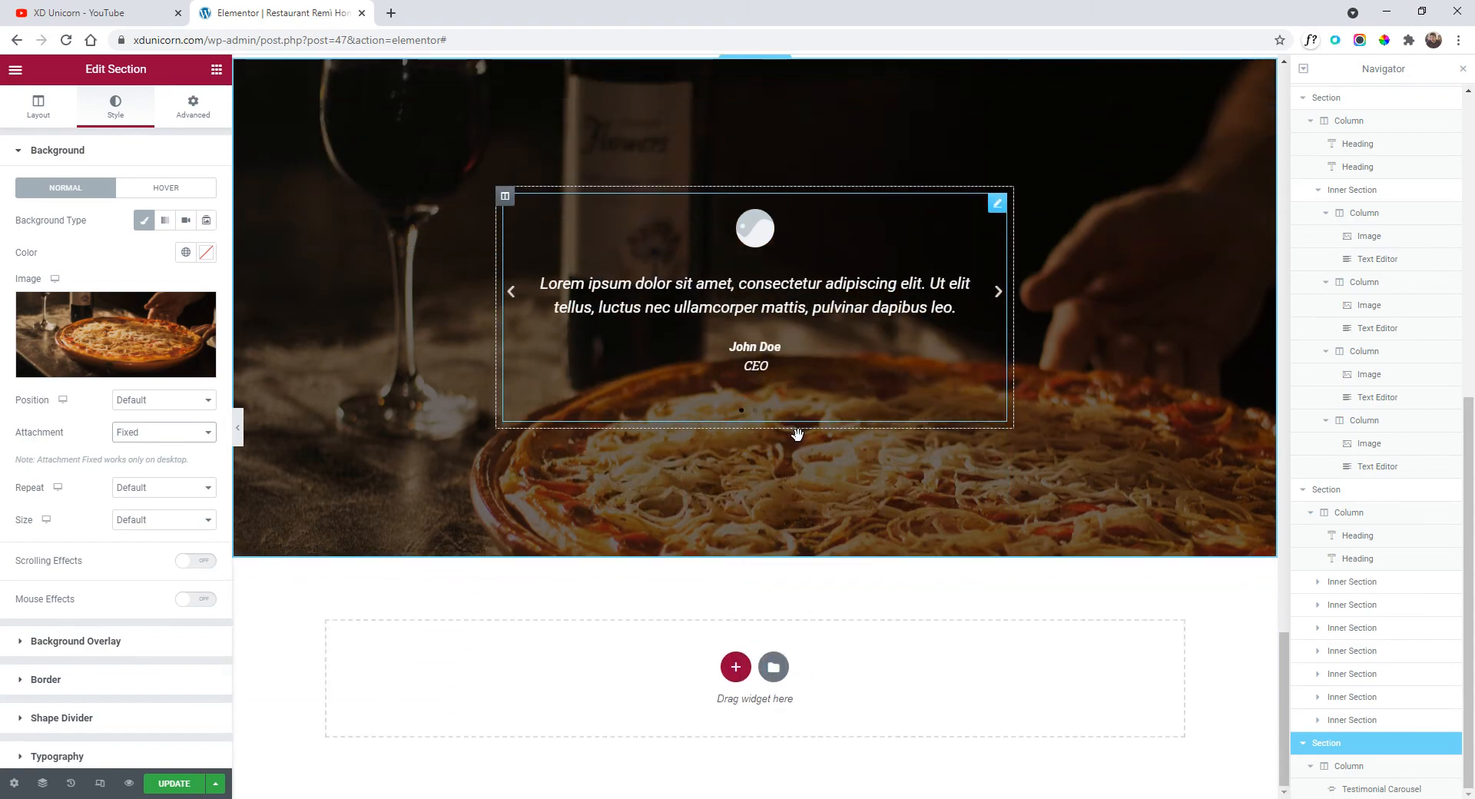
scroll(797, 435, "up", 4)
scroll(815, 484, "down", 3)
scroll(831, 532, "up", 3)
scroll(960, 530, "down", 1)
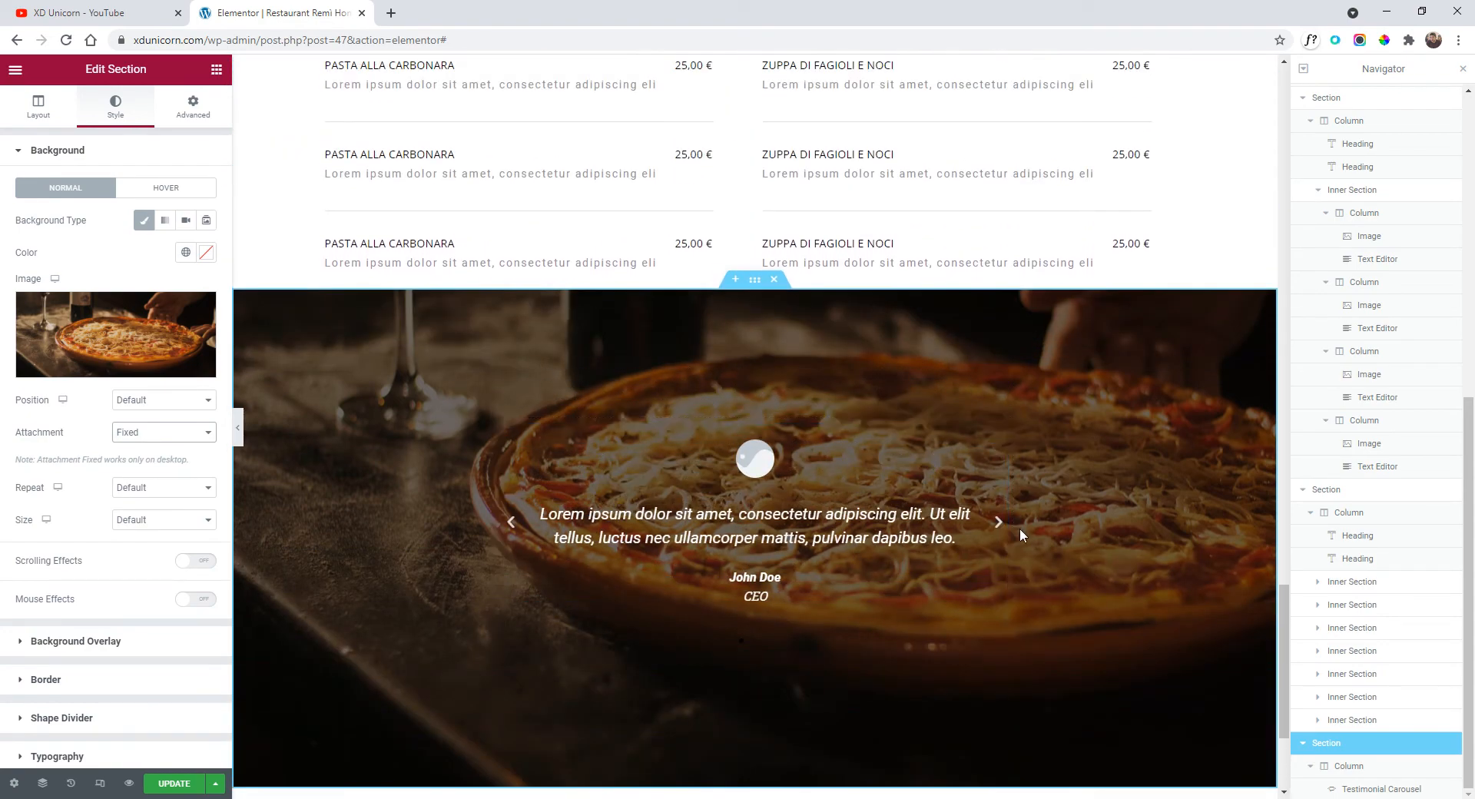
scroll(1020, 528, "down", 2)
scroll(1106, 407, "up", 2)
scroll(999, 384, "down", 2)
scroll(999, 331, "up", 2)
scroll(922, 338, "down", 2)
scroll(768, 384, "up", 2)
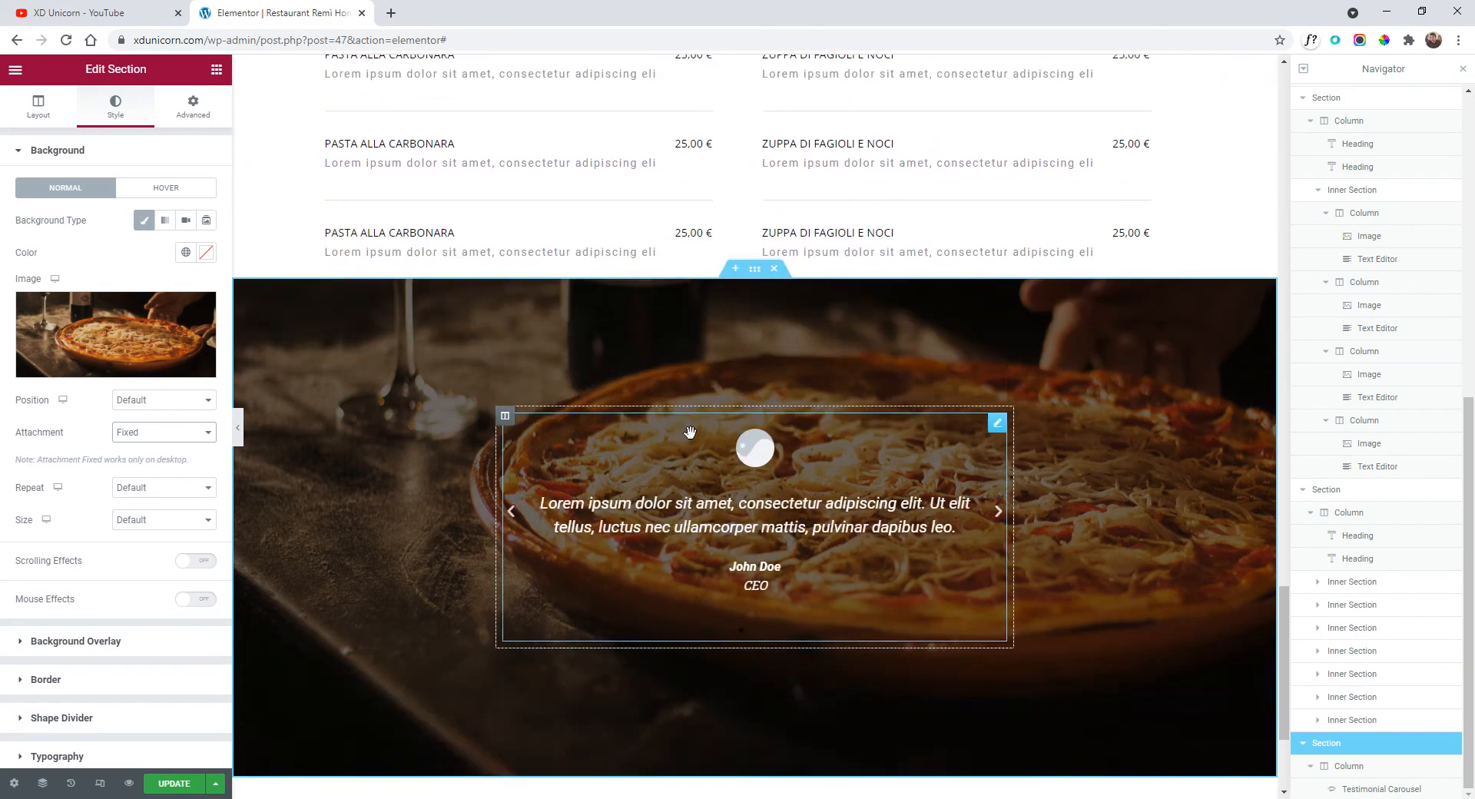
scroll(690, 432, "down", 2)
Preview the fixed background, return to the editor, and switch to the Adobe XD mockup.
left_click(238, 432)
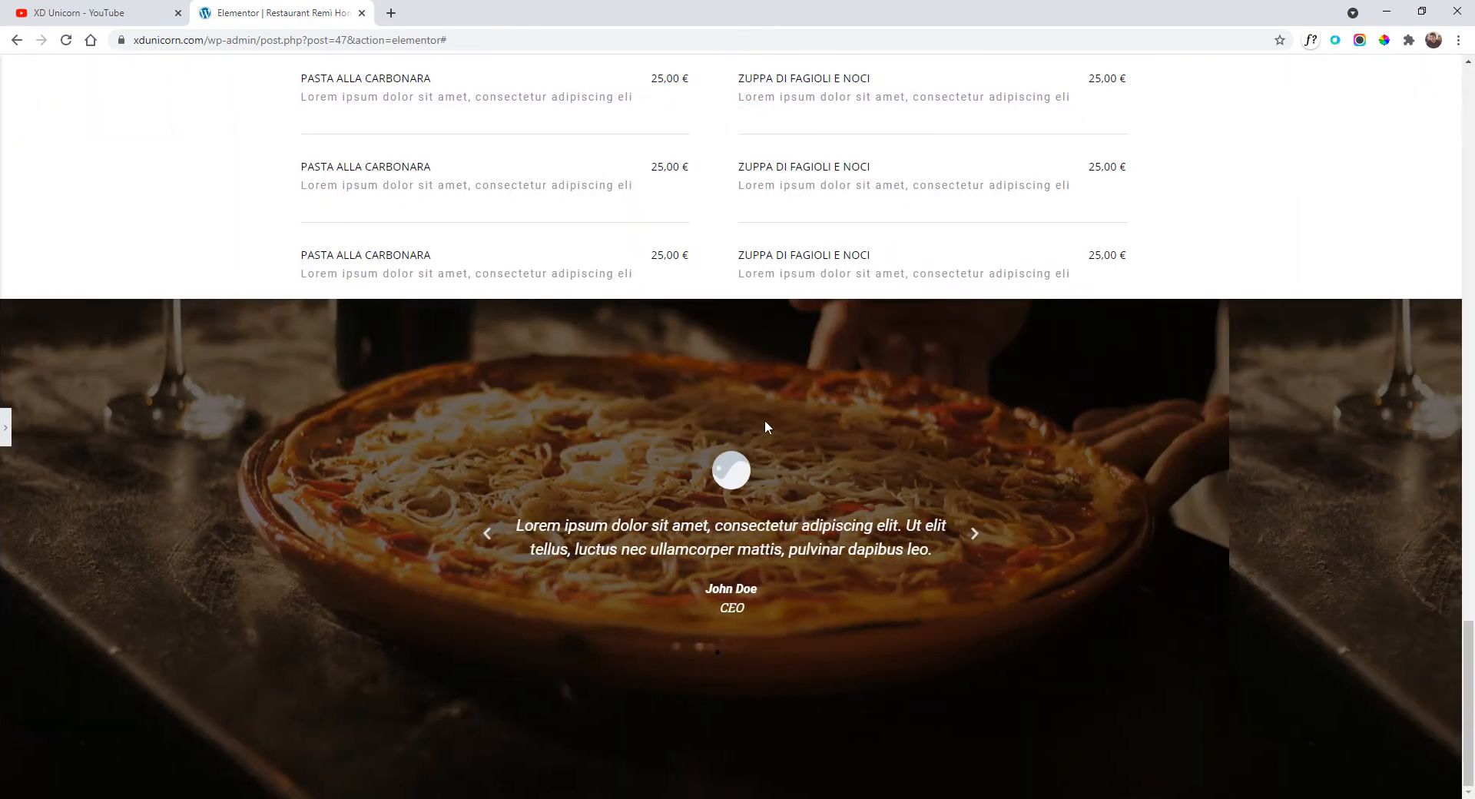
scroll(768, 438, "up", 4)
scroll(771, 453, "down", 4)
left_click(4, 429)
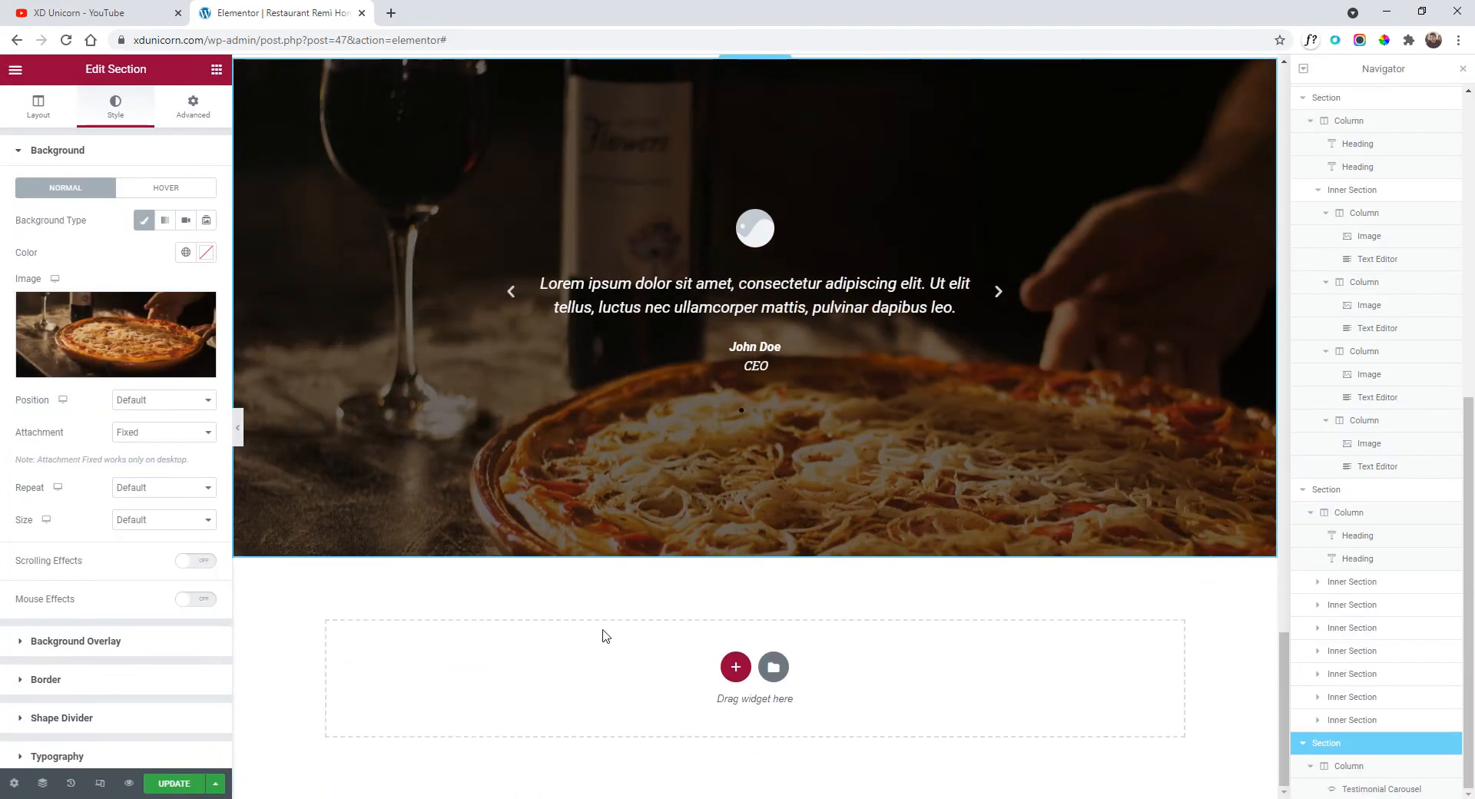
key("alt+Tab")
scroll(710, 450, "down", 2)
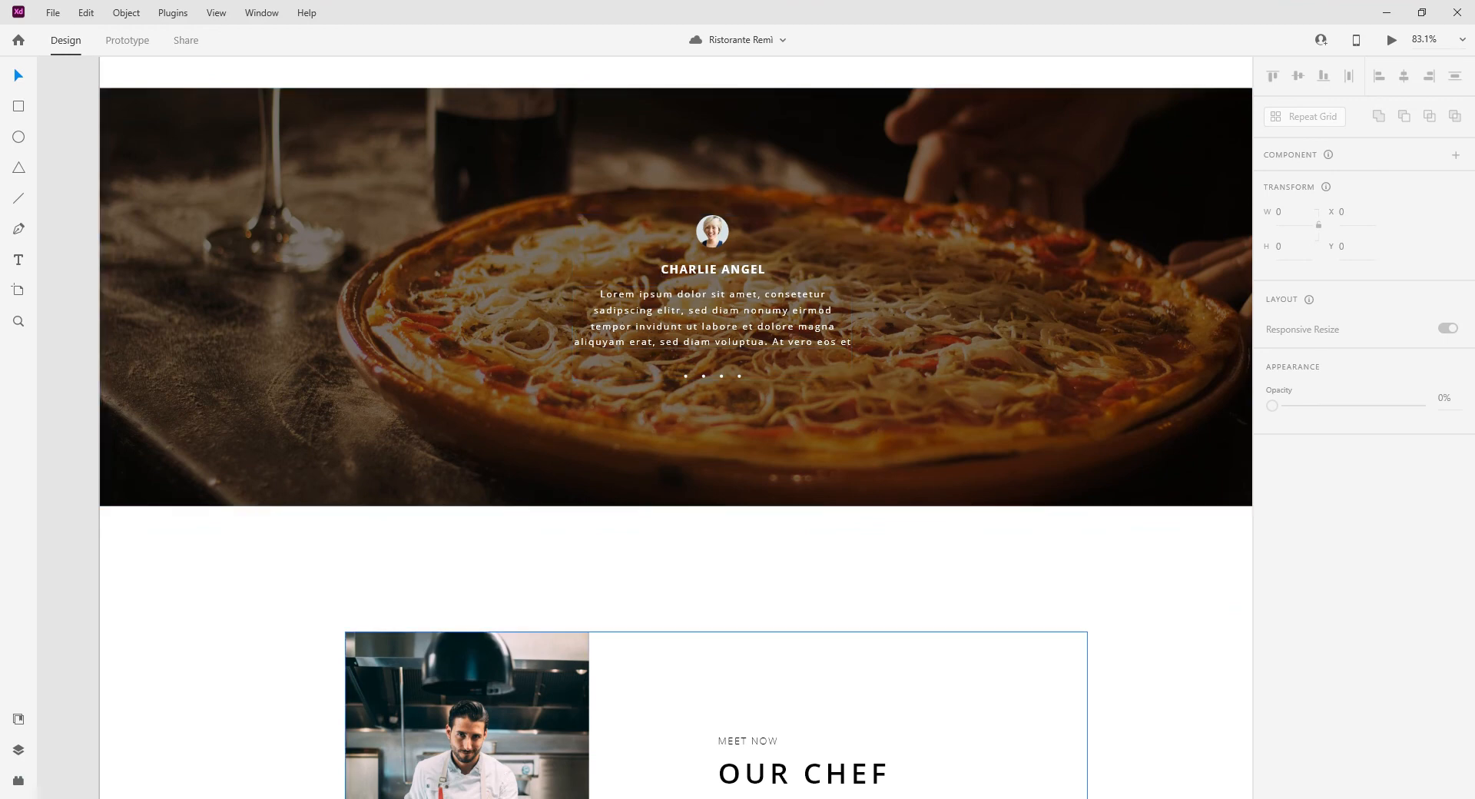
Export the 51×51 round testimonial avatar from Adobe XD as a 100% quality JPG.
double_click(715, 246)
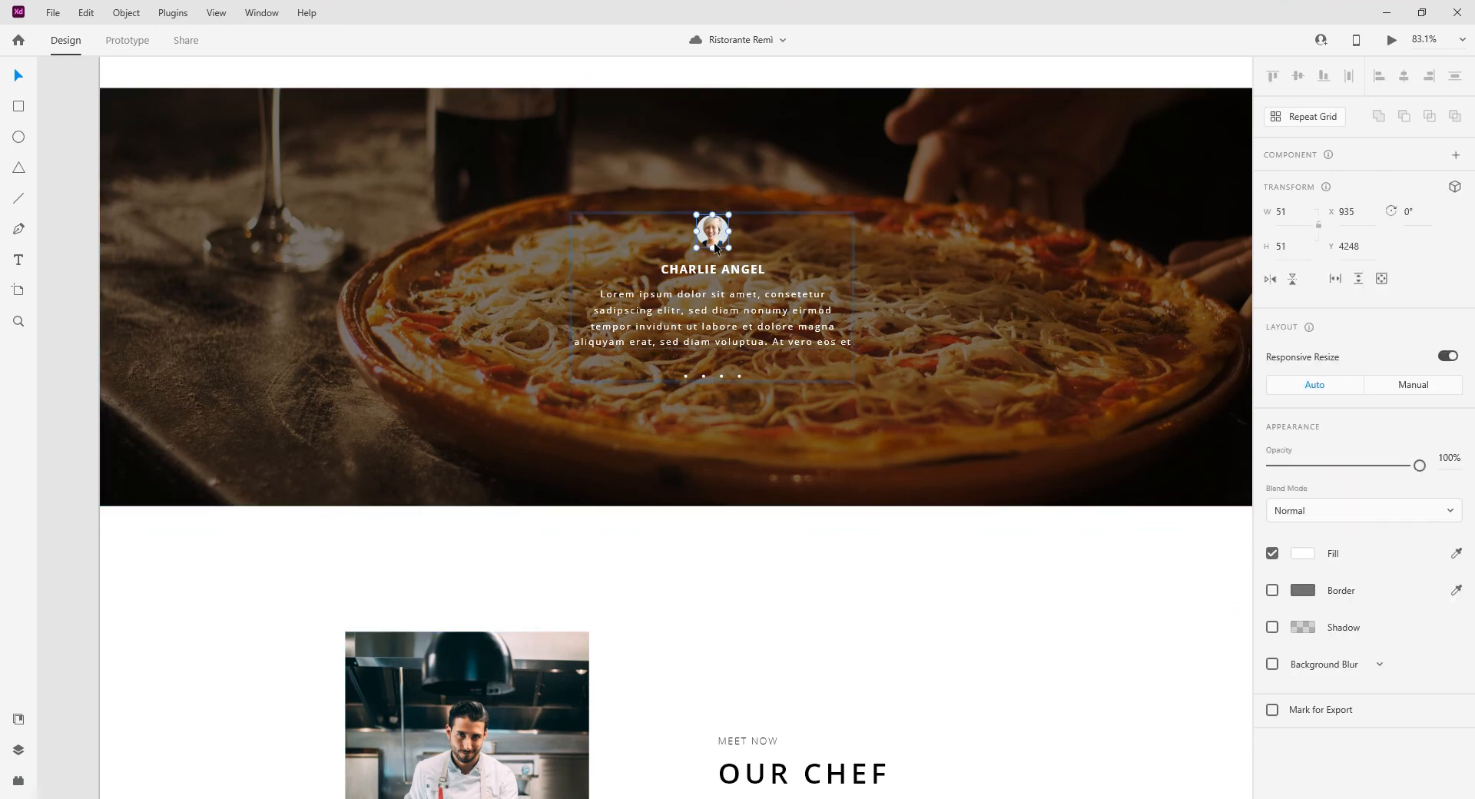
key("ctrl+e")
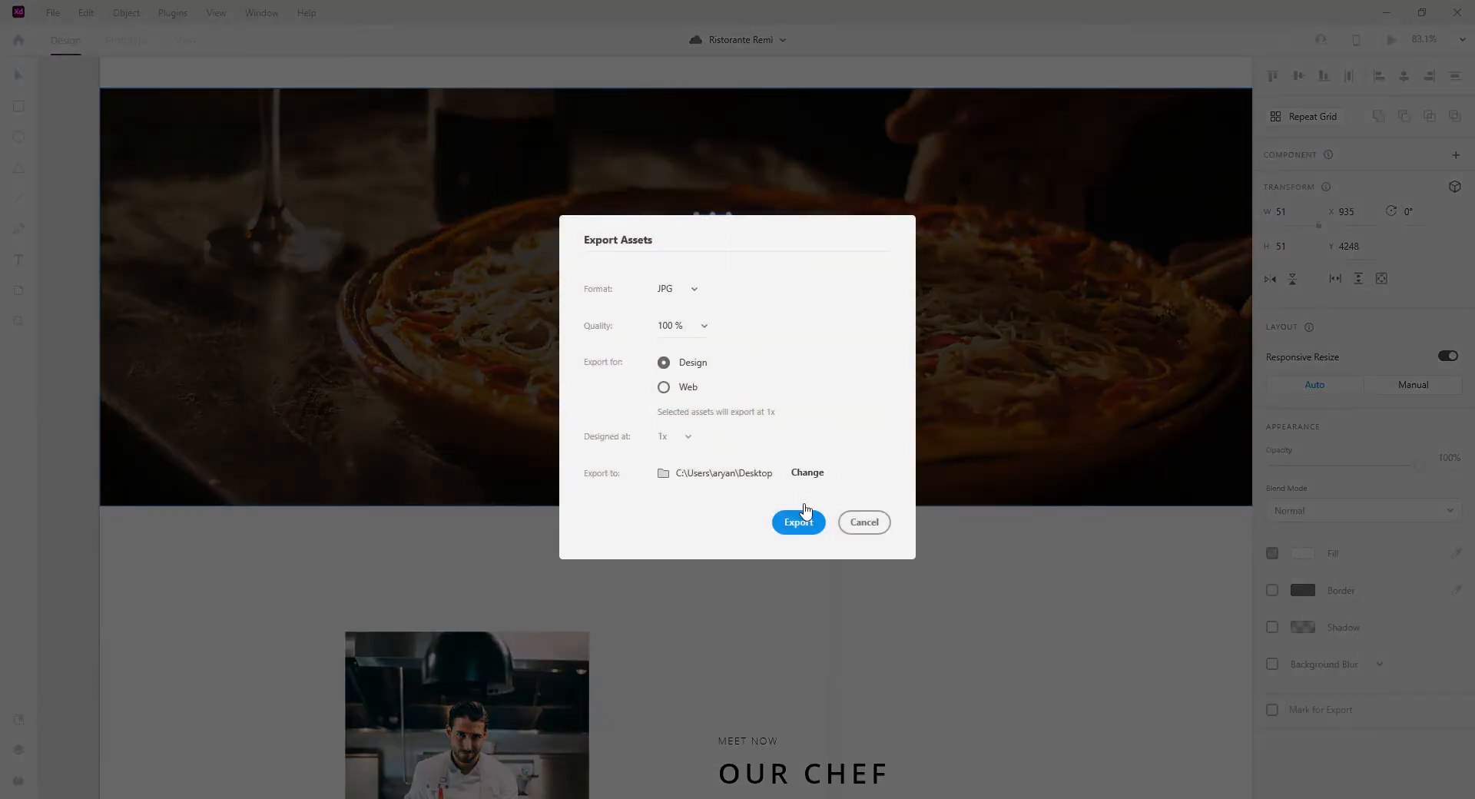
left_click(804, 512)
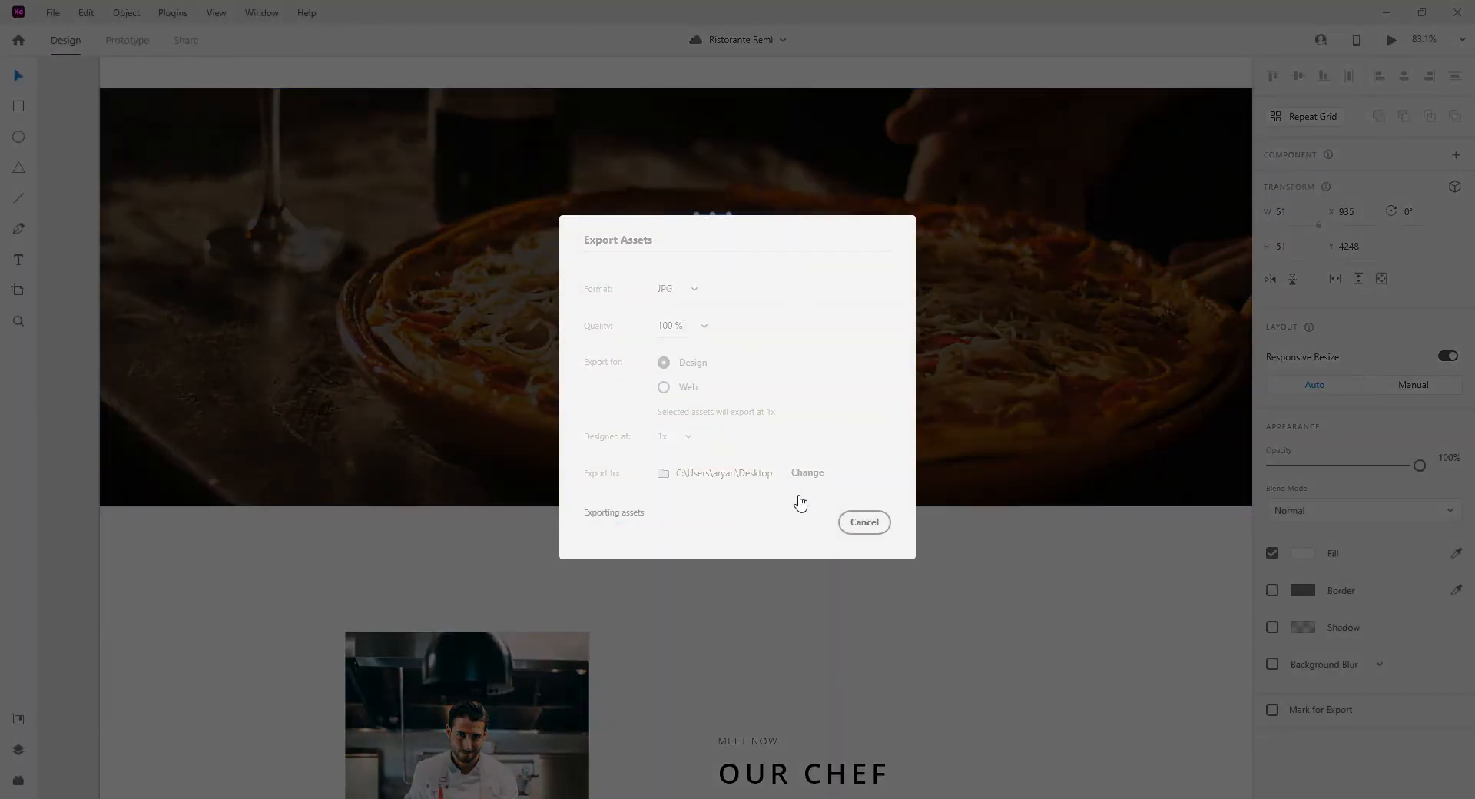
key("alt+Tab")
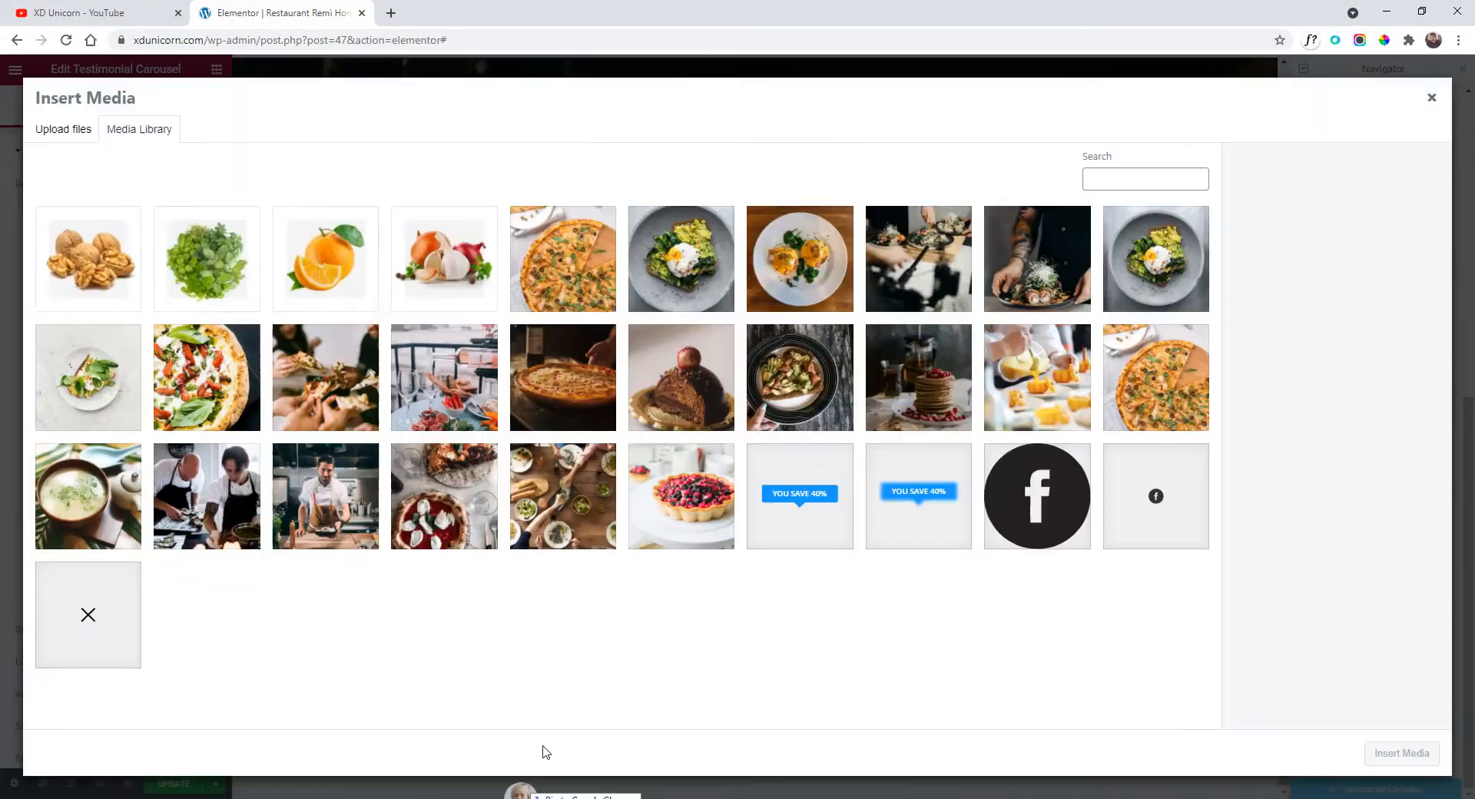
Upload NoPath.png and set it as the first carousel slide's image.
left_click_drag(543, 753, 602, 661)
left_click(1402, 753)
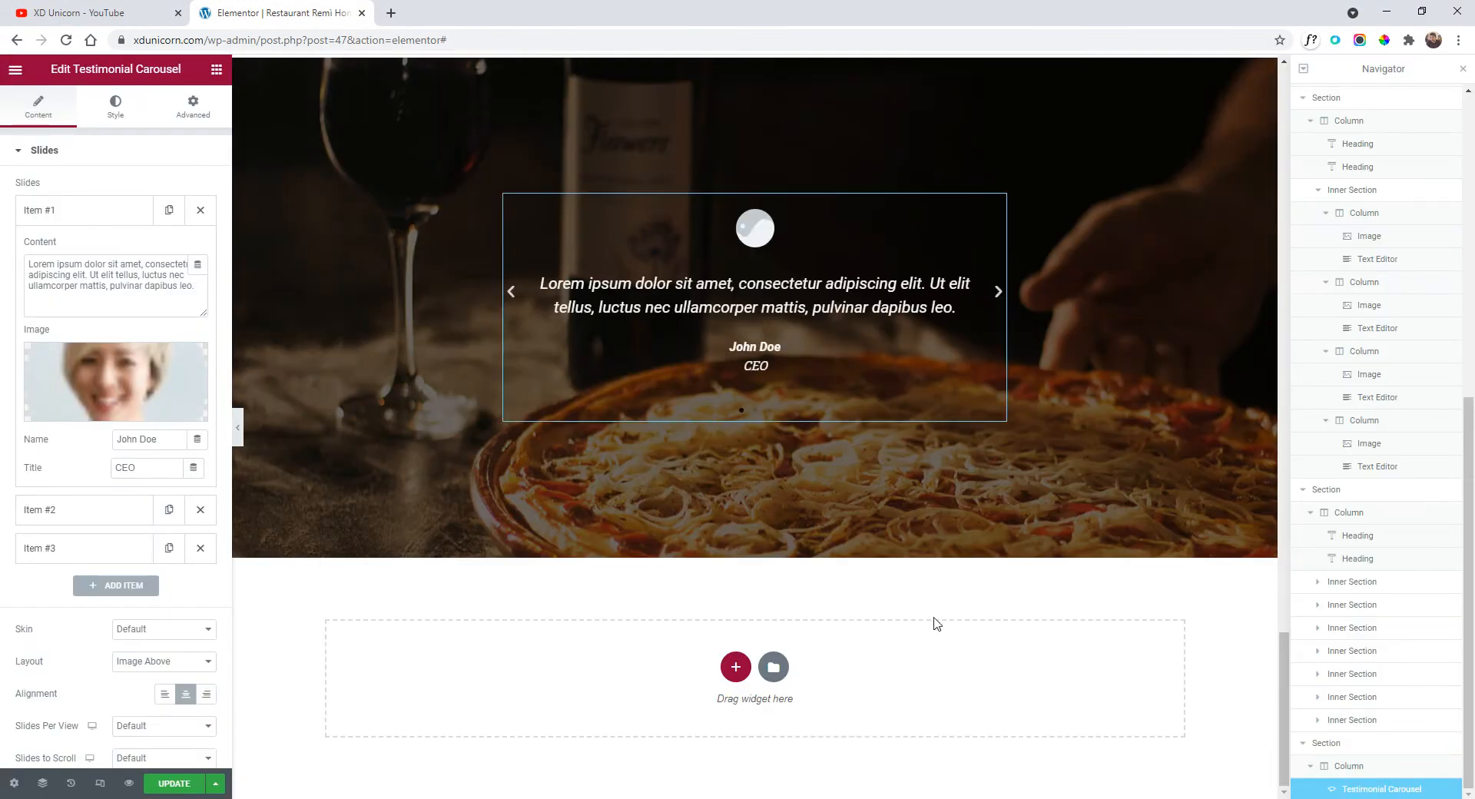
left_click(77, 213)
Hide the Navigator and expand the carousel's Style > Content settings.
scroll(760, 359, "up", 1)
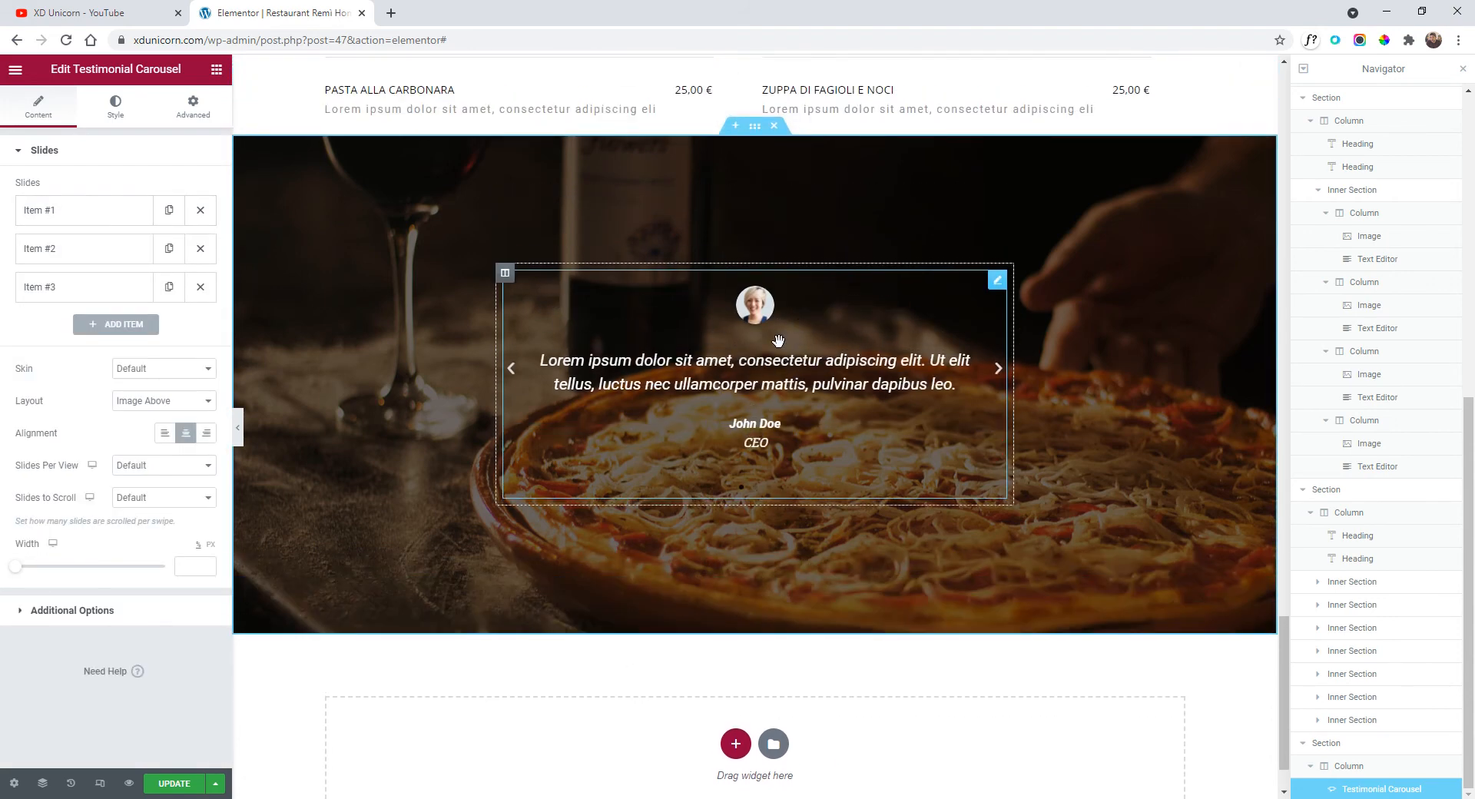
left_click(1464, 75)
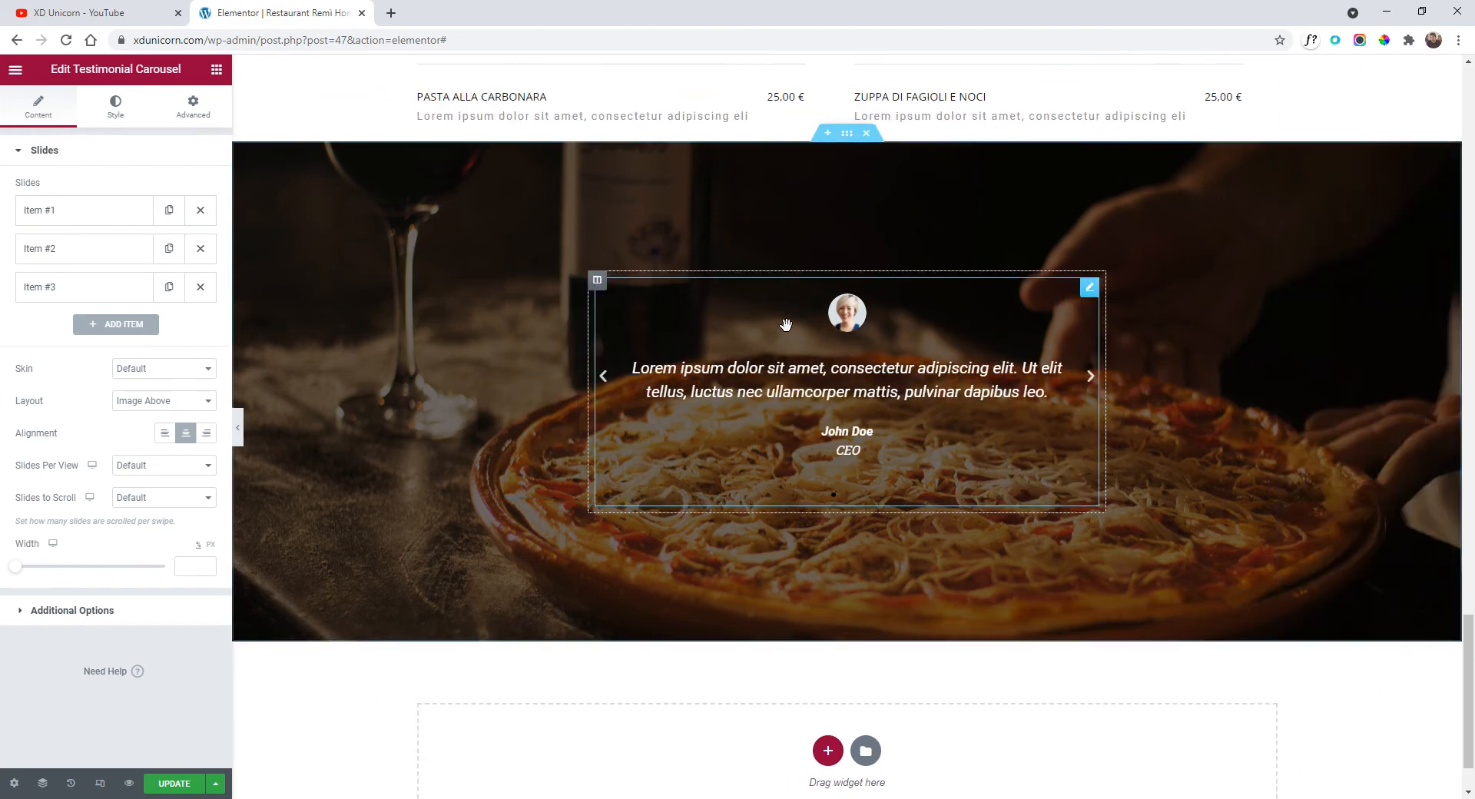
scroll(778, 409, "down", 1)
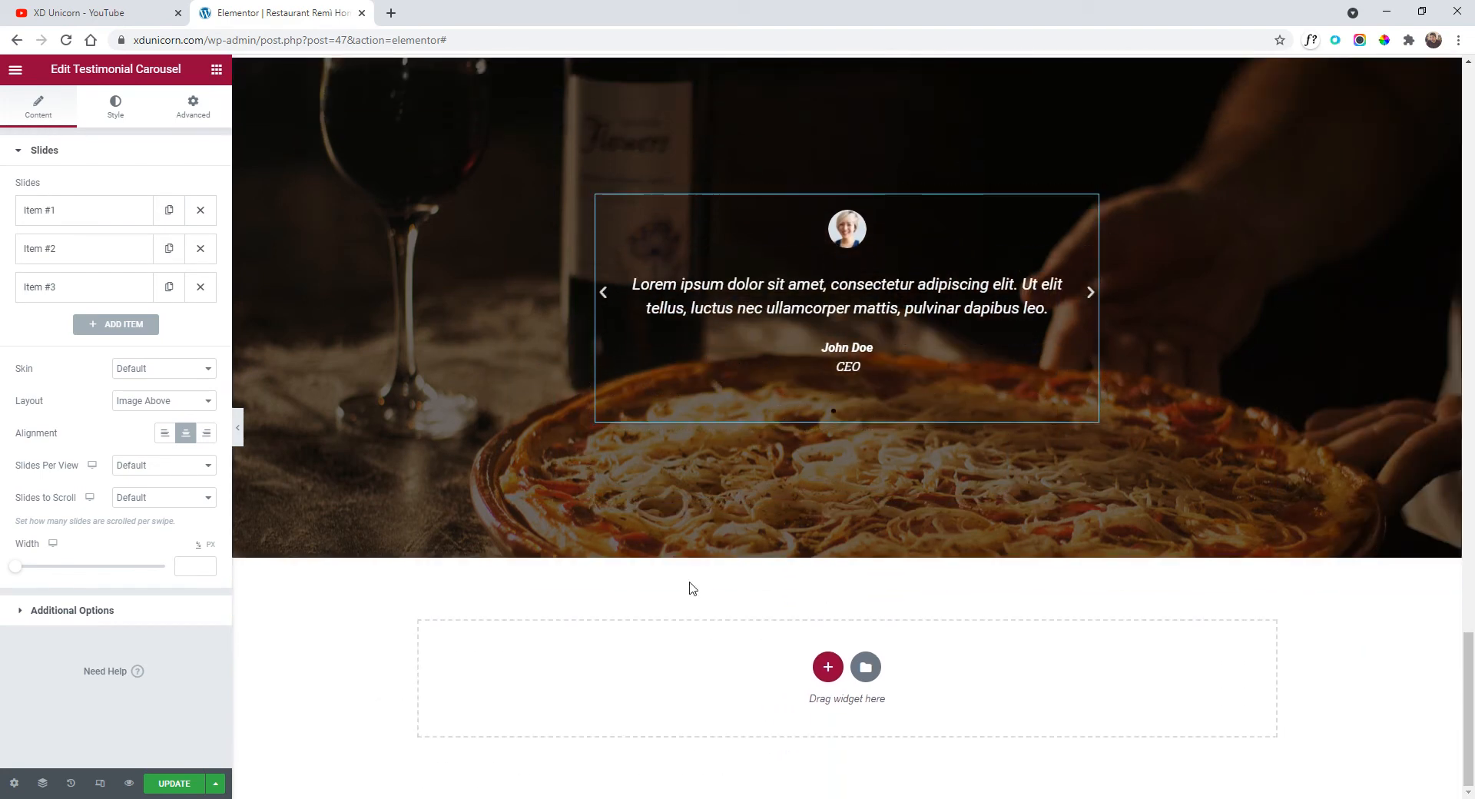
scroll(736, 598, "up", 1)
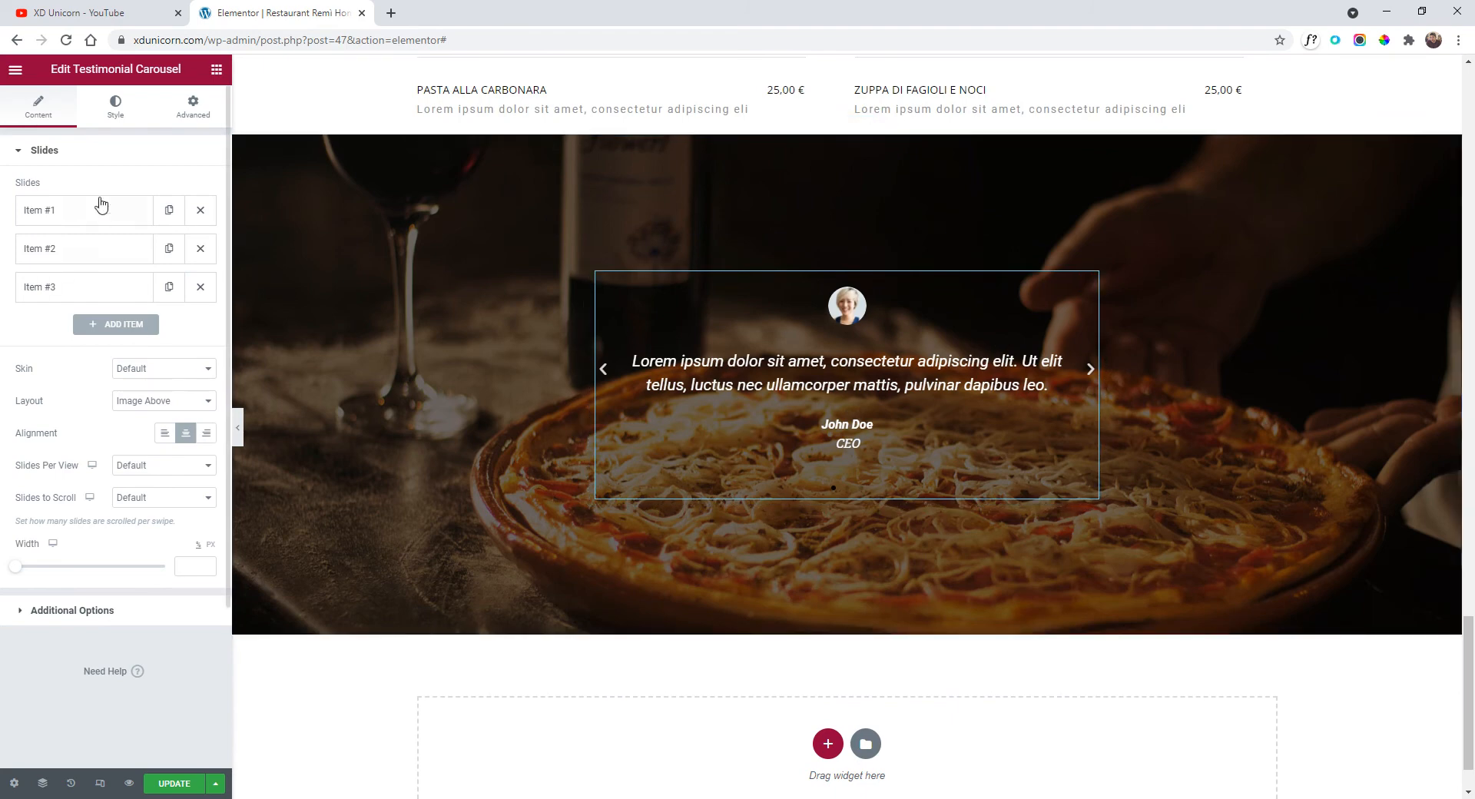
left_click(115, 107)
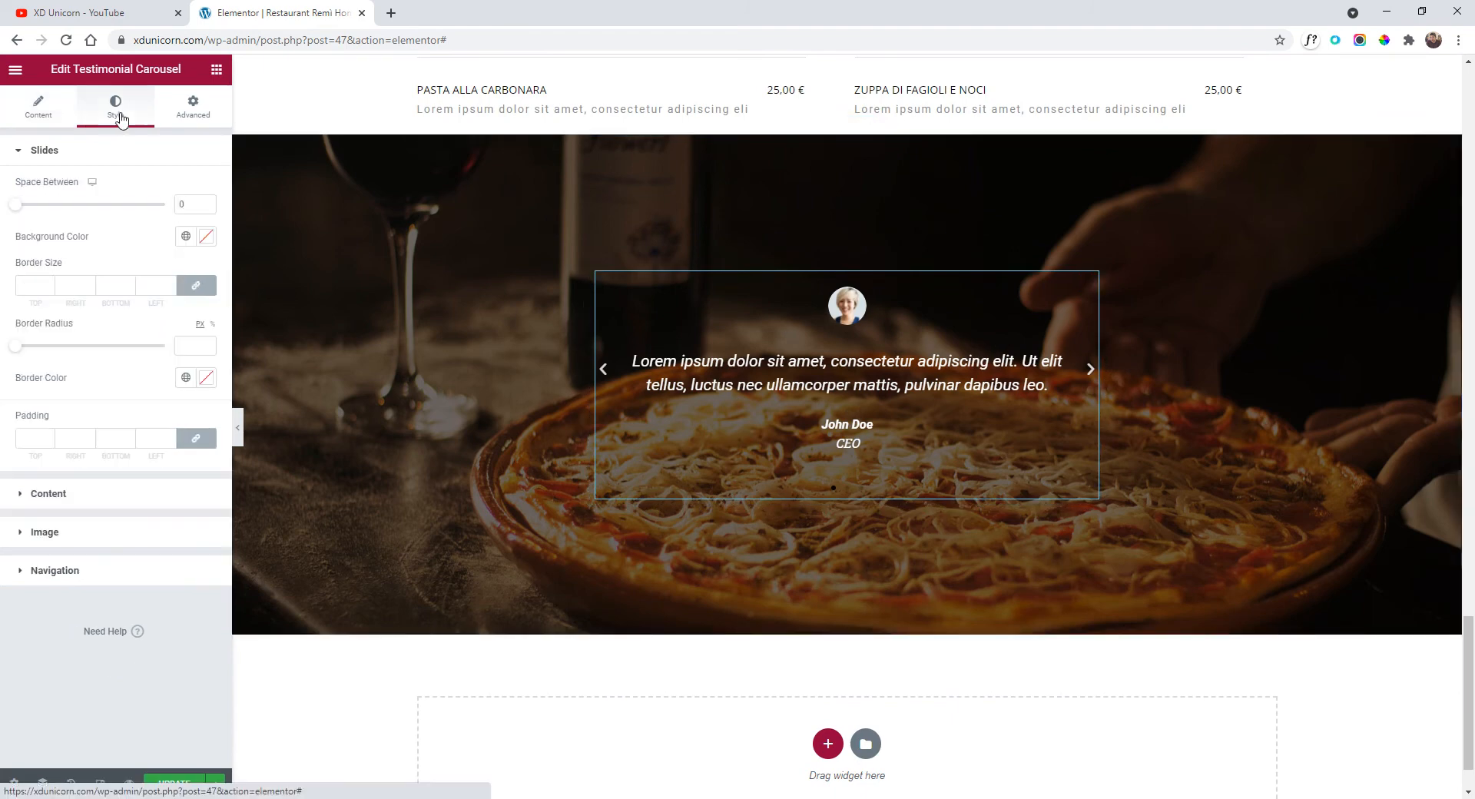
left_click(78, 505)
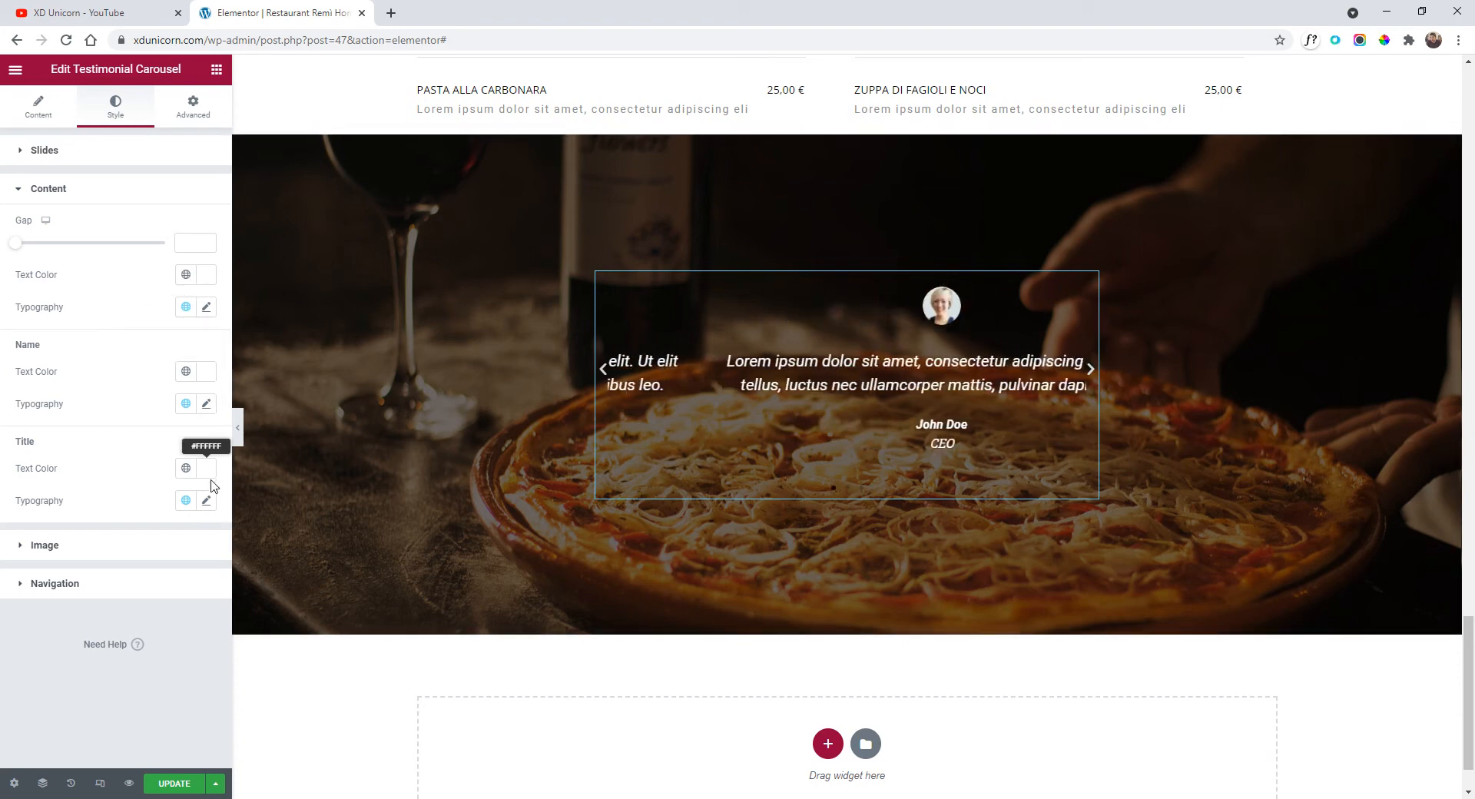
Set the testimonial typography to Open Sans, Normal style, Uppercase transform.
left_click(207, 308)
left_click(152, 379)
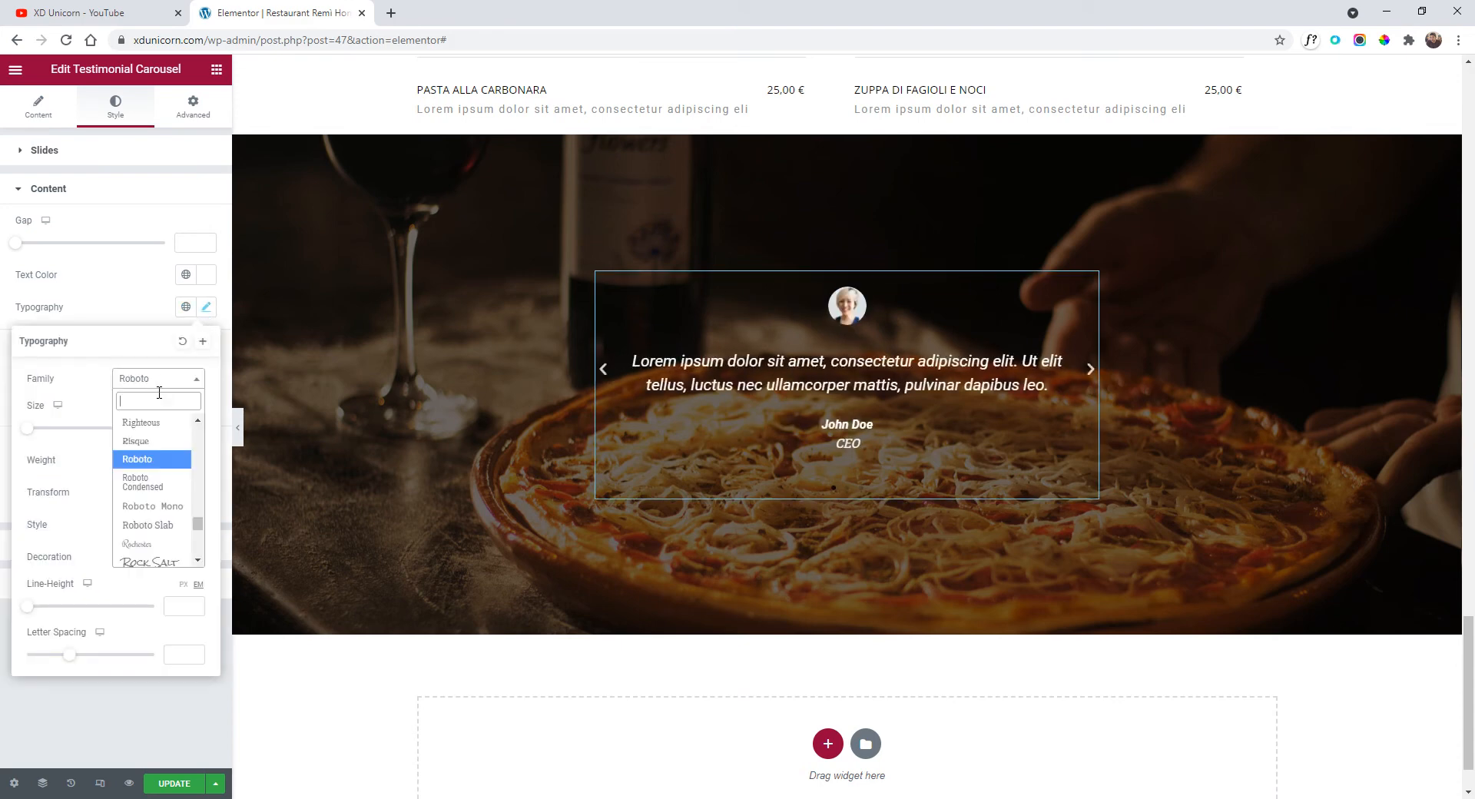
type("opens")
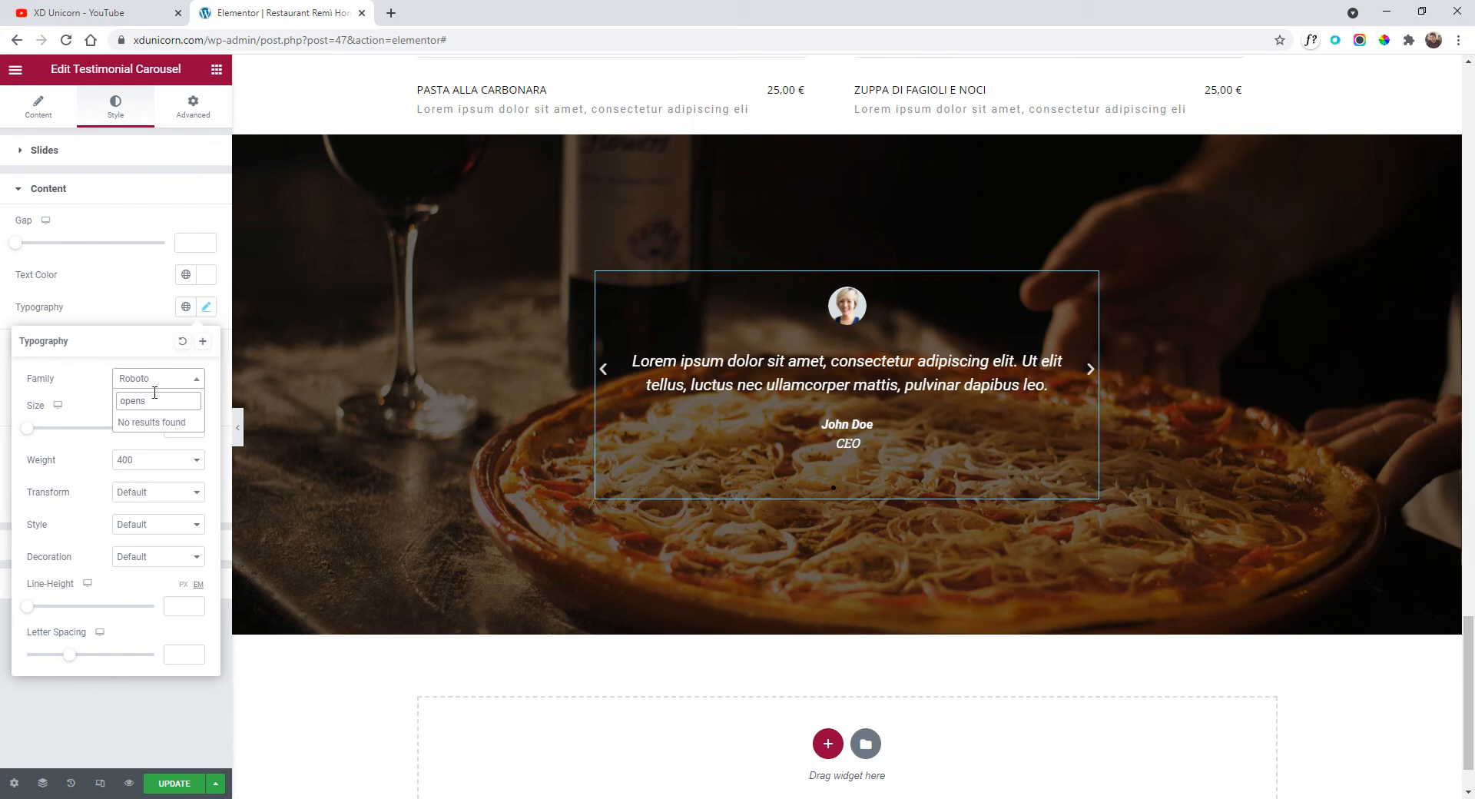
key("BackSpace")
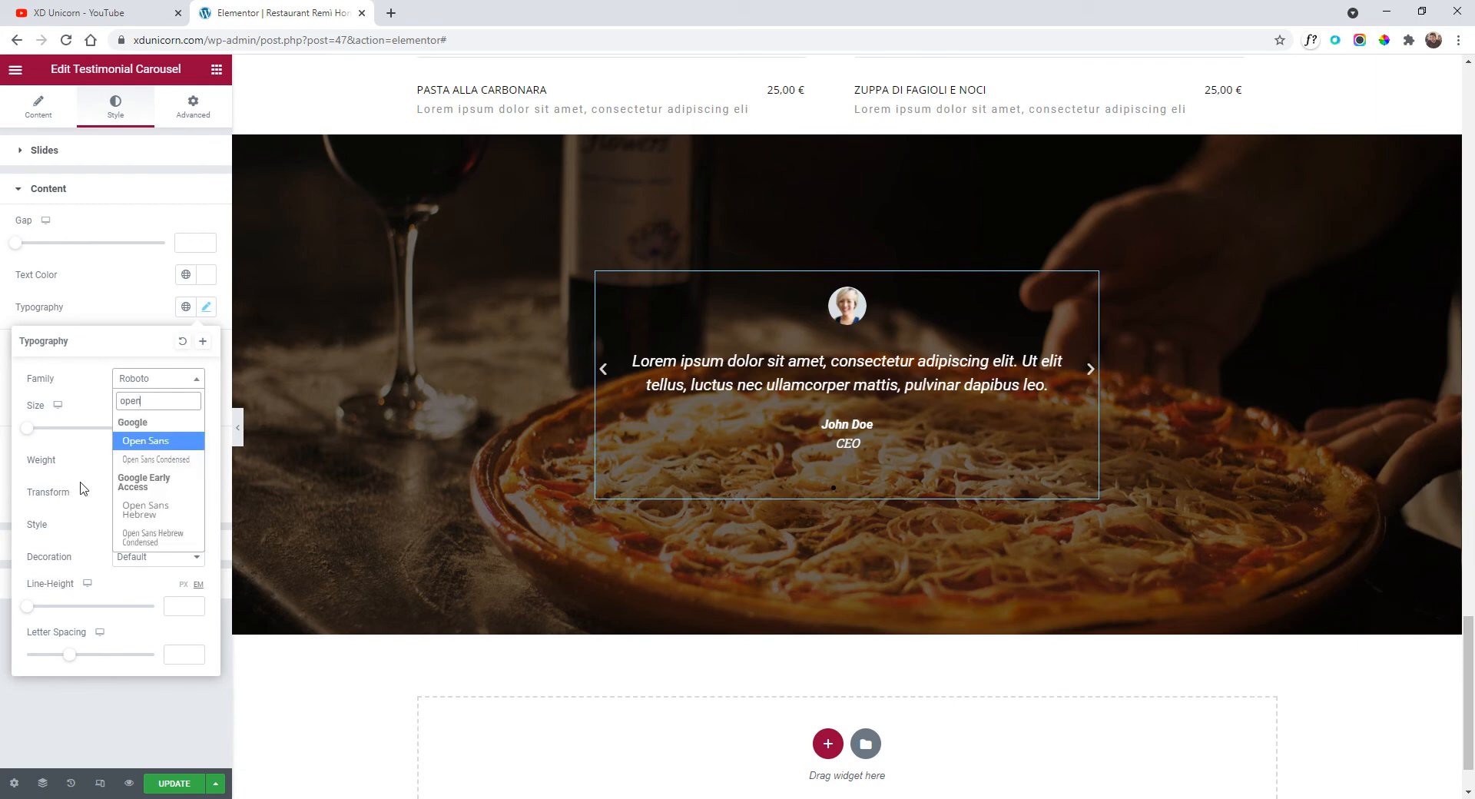
left_click(159, 442)
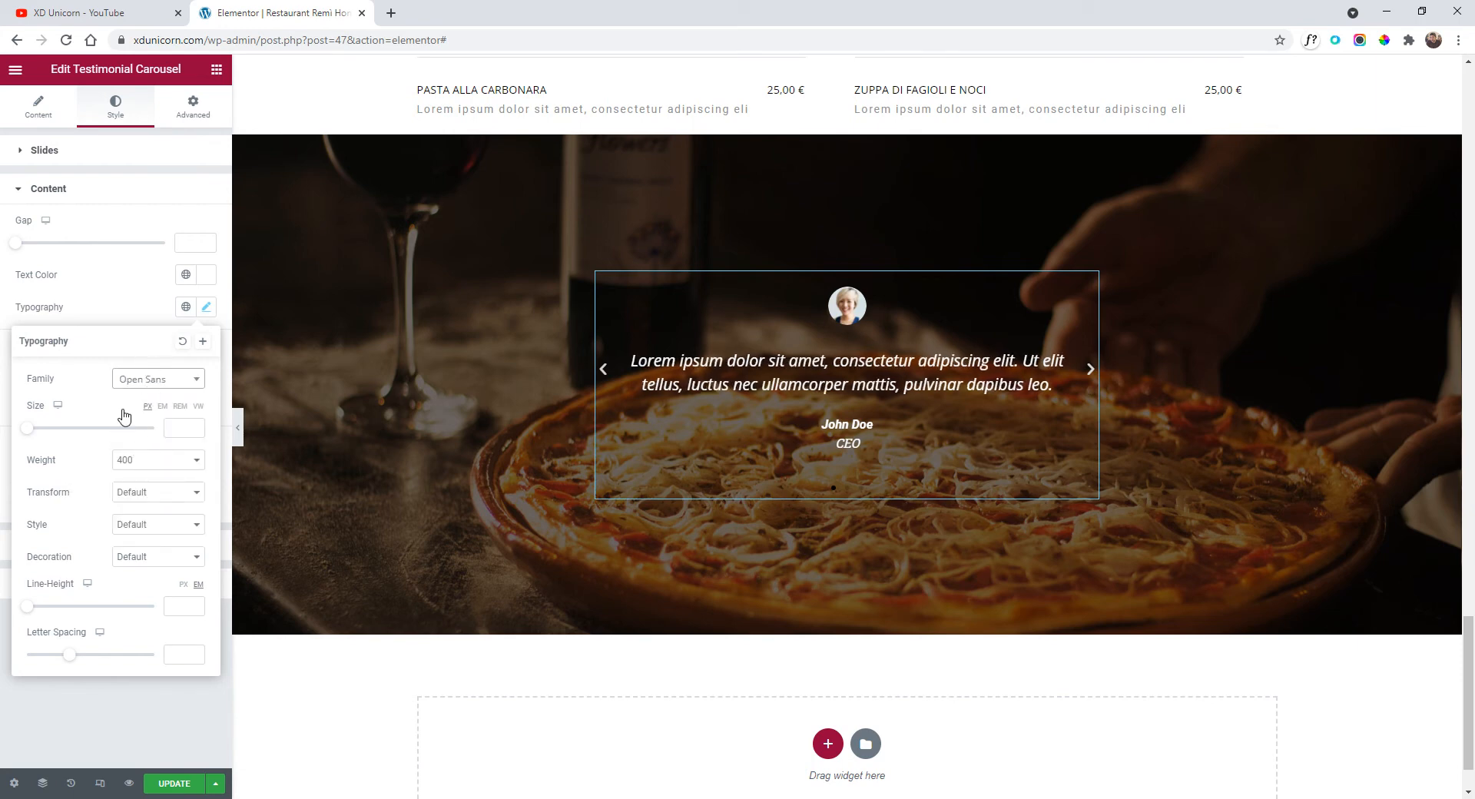
left_click(168, 531)
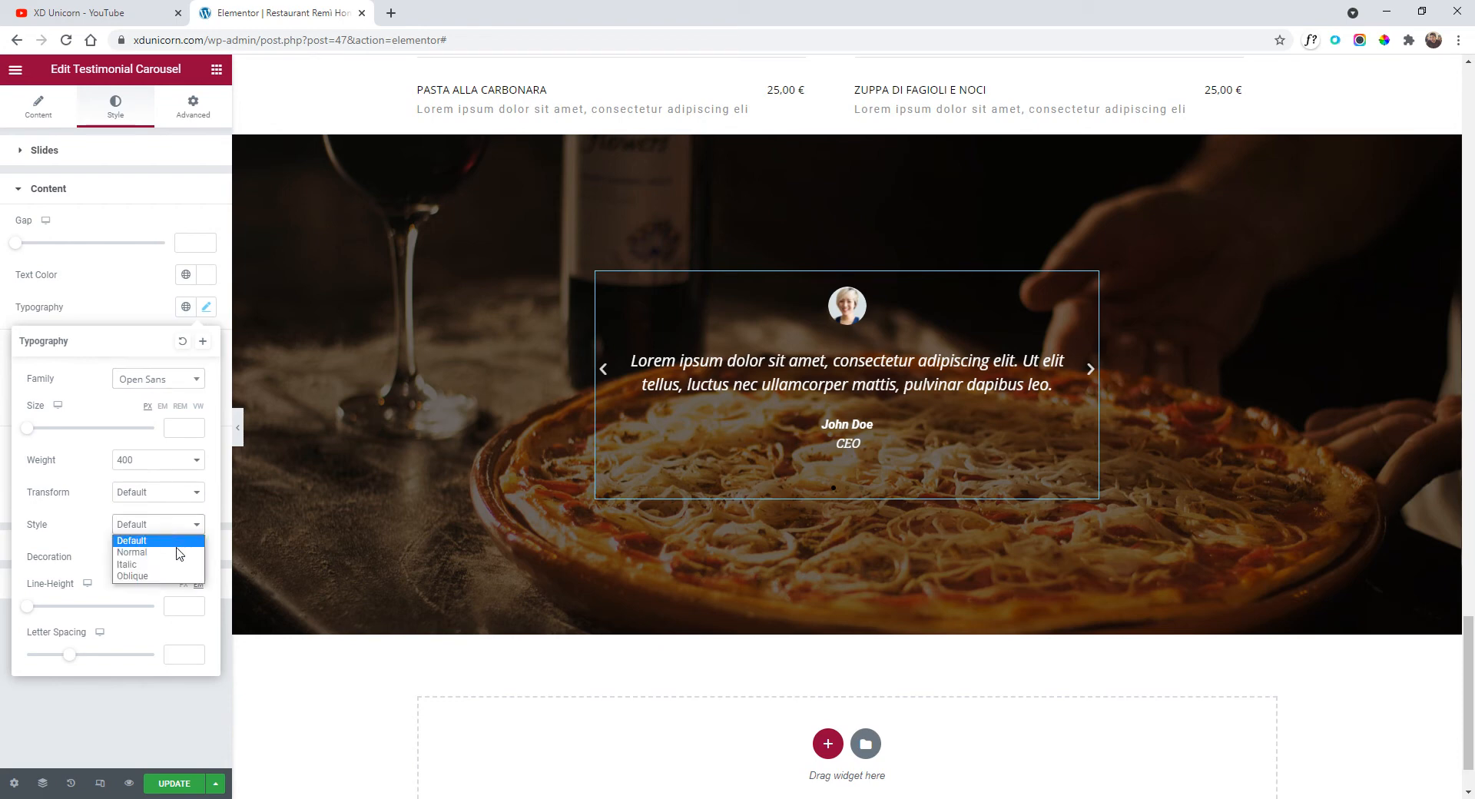
left_click(179, 555)
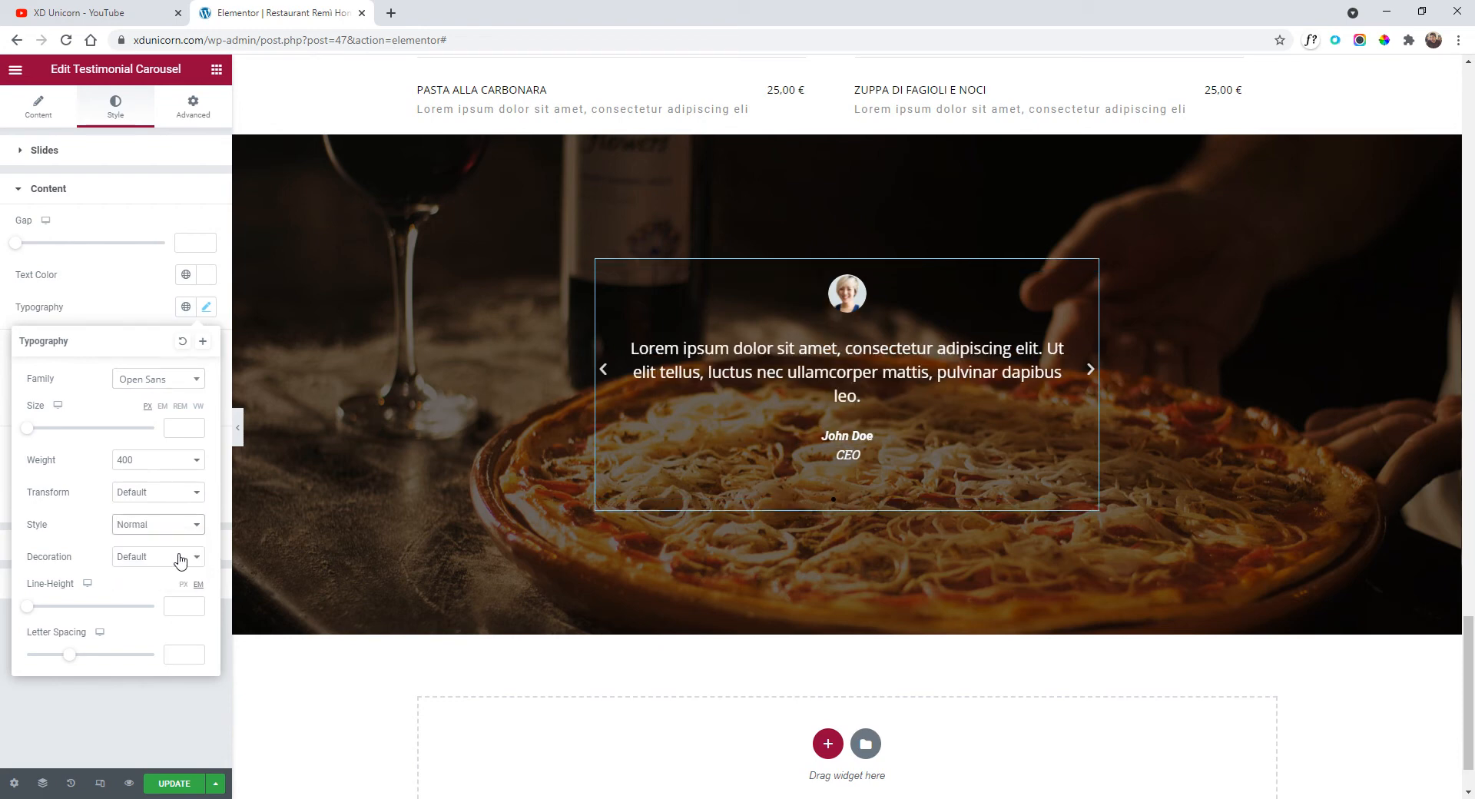
left_click(162, 503)
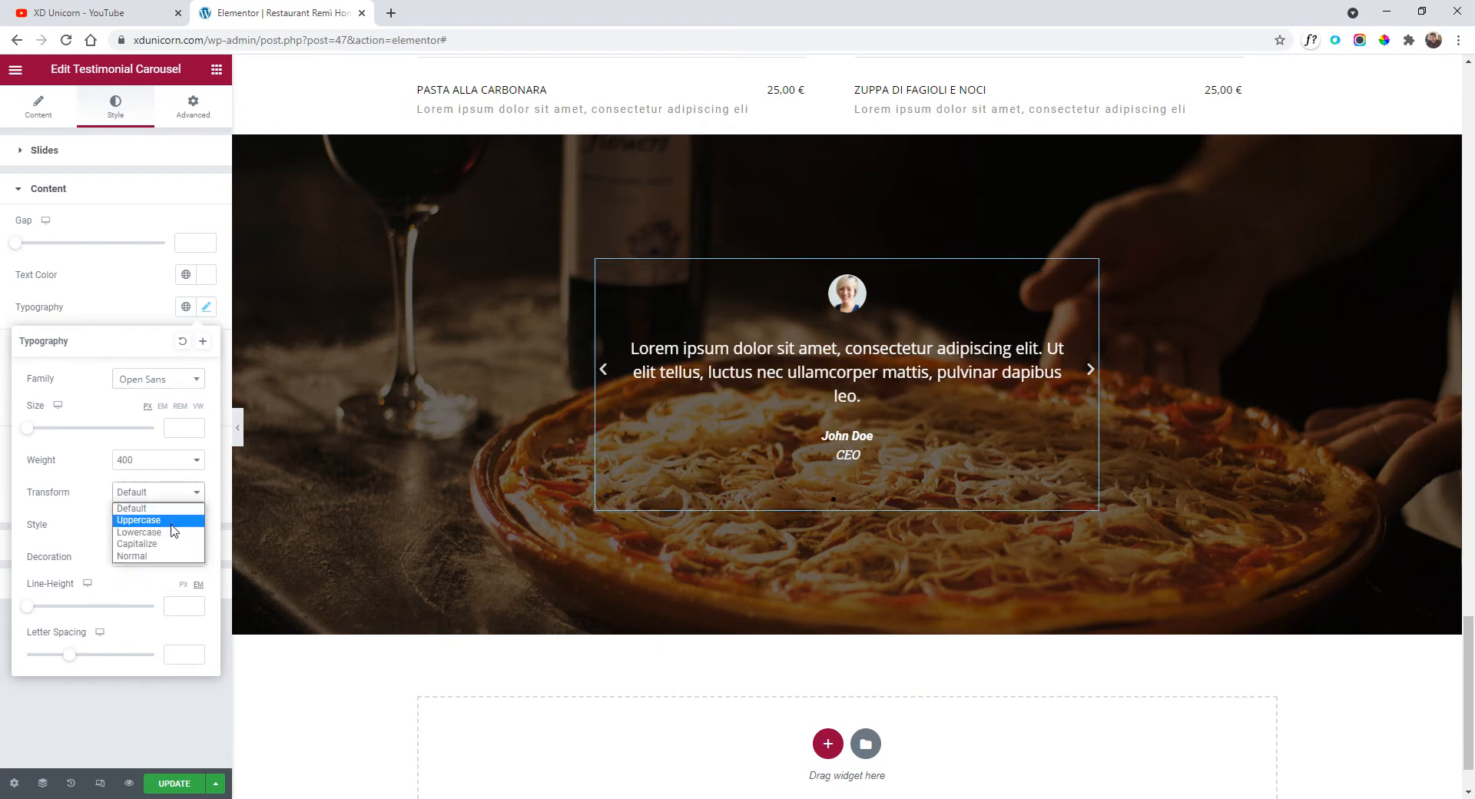
left_click(170, 520)
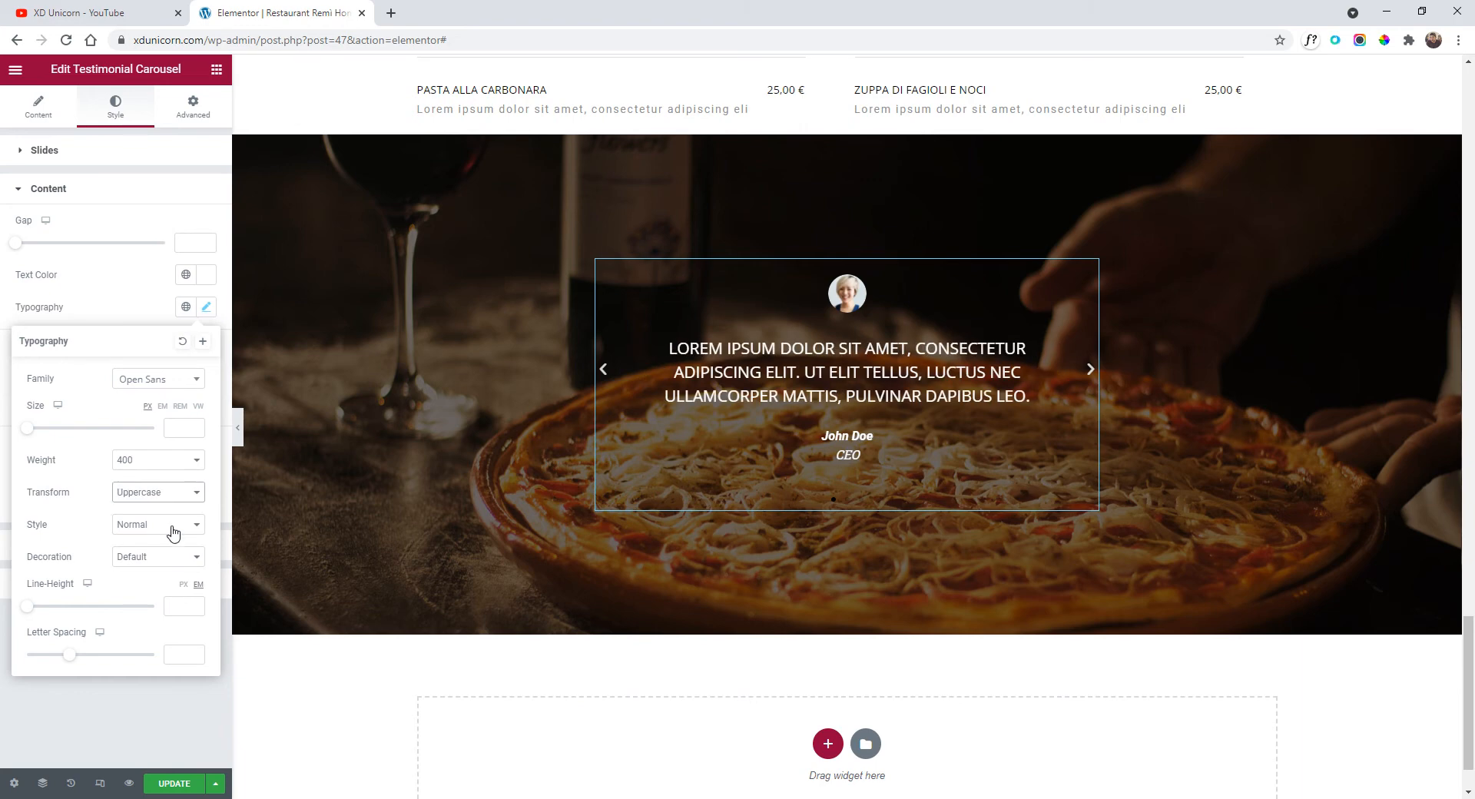
Set the testimonial text size to 0.9 rem with 3.3 letter spacing.
left_click(183, 413)
left_click_drag(30, 428, 46, 437)
left_click(197, 425)
left_click(196, 425)
left_click(197, 425)
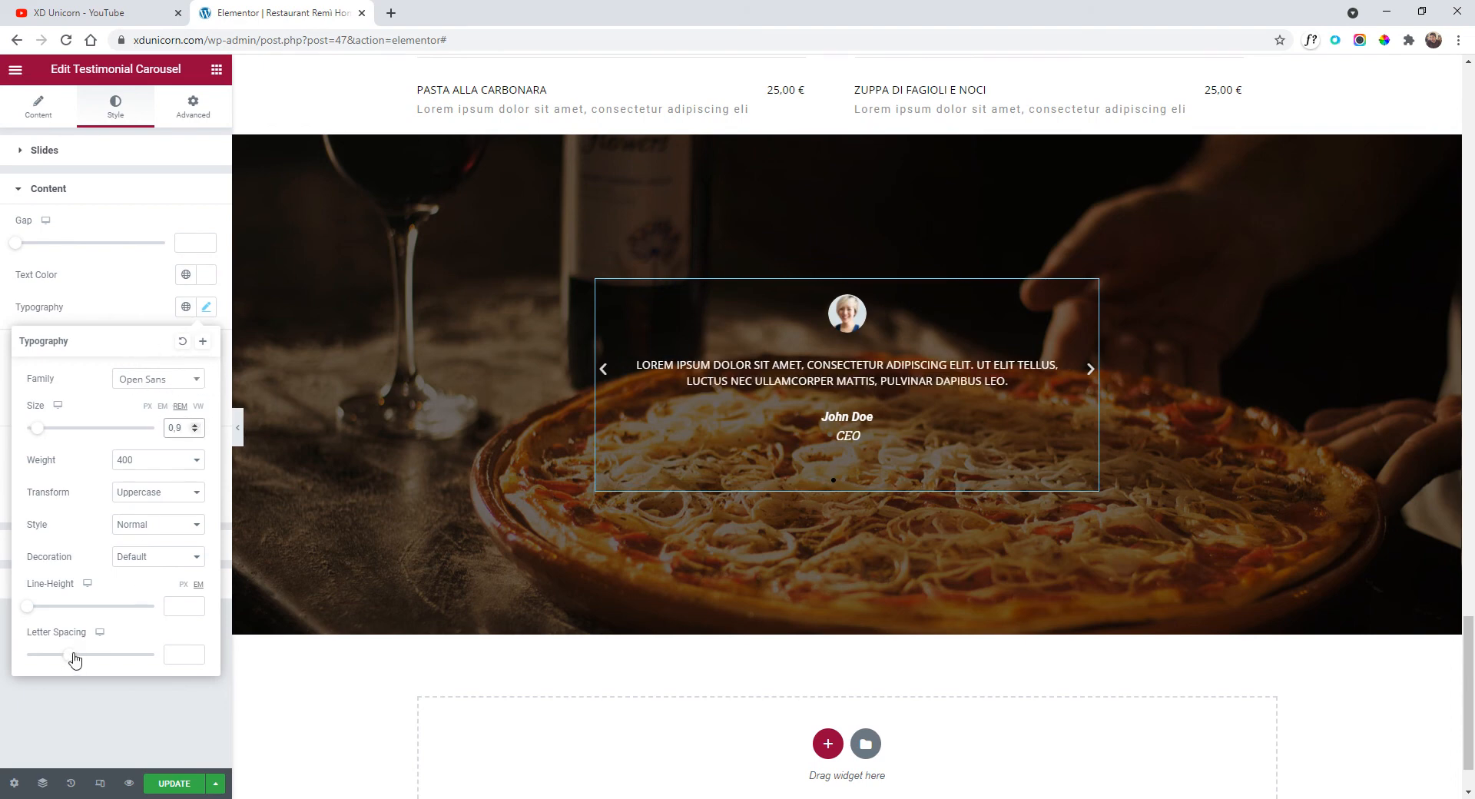
left_click_drag(74, 659, 103, 661)
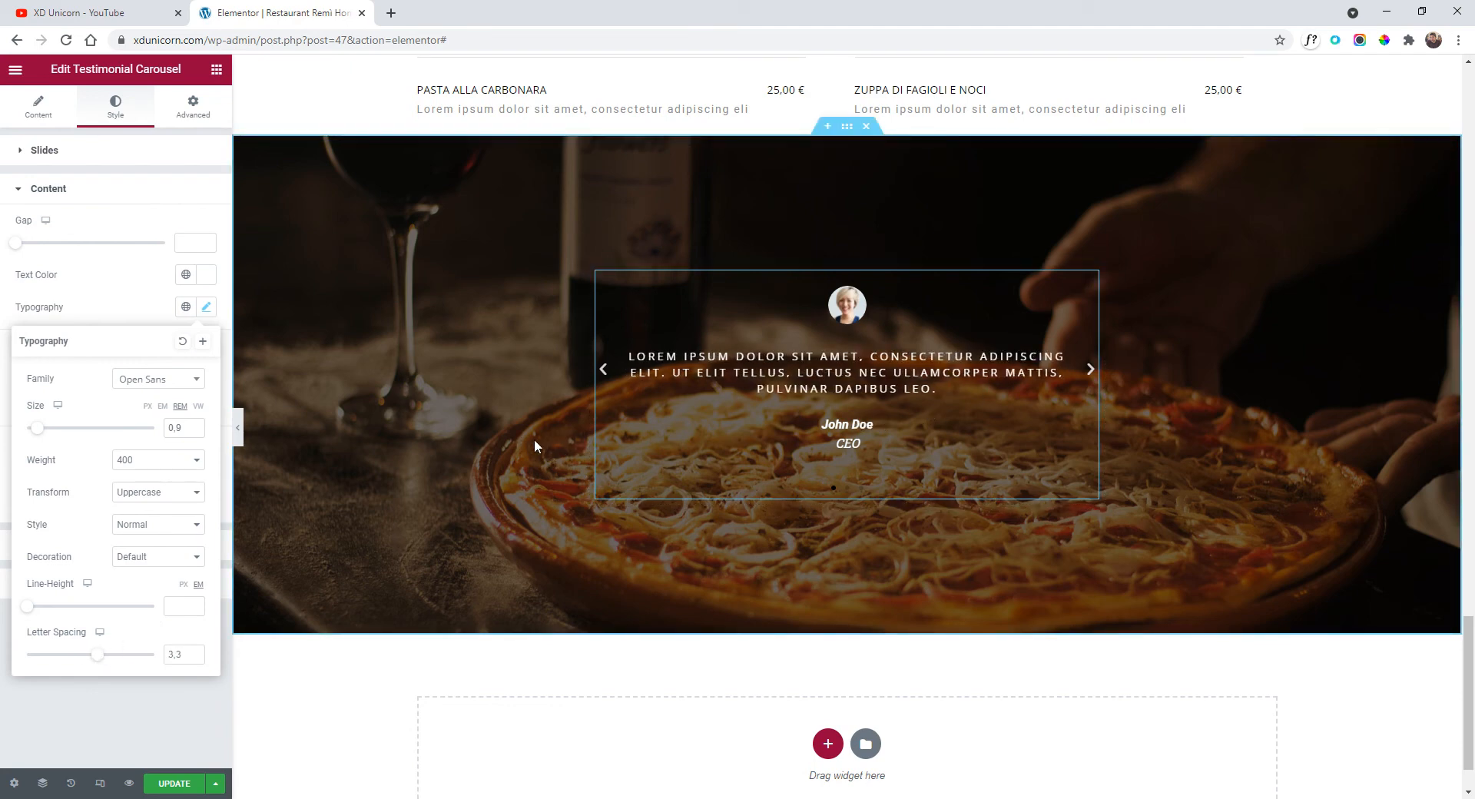
scroll(830, 676, "down", 1)
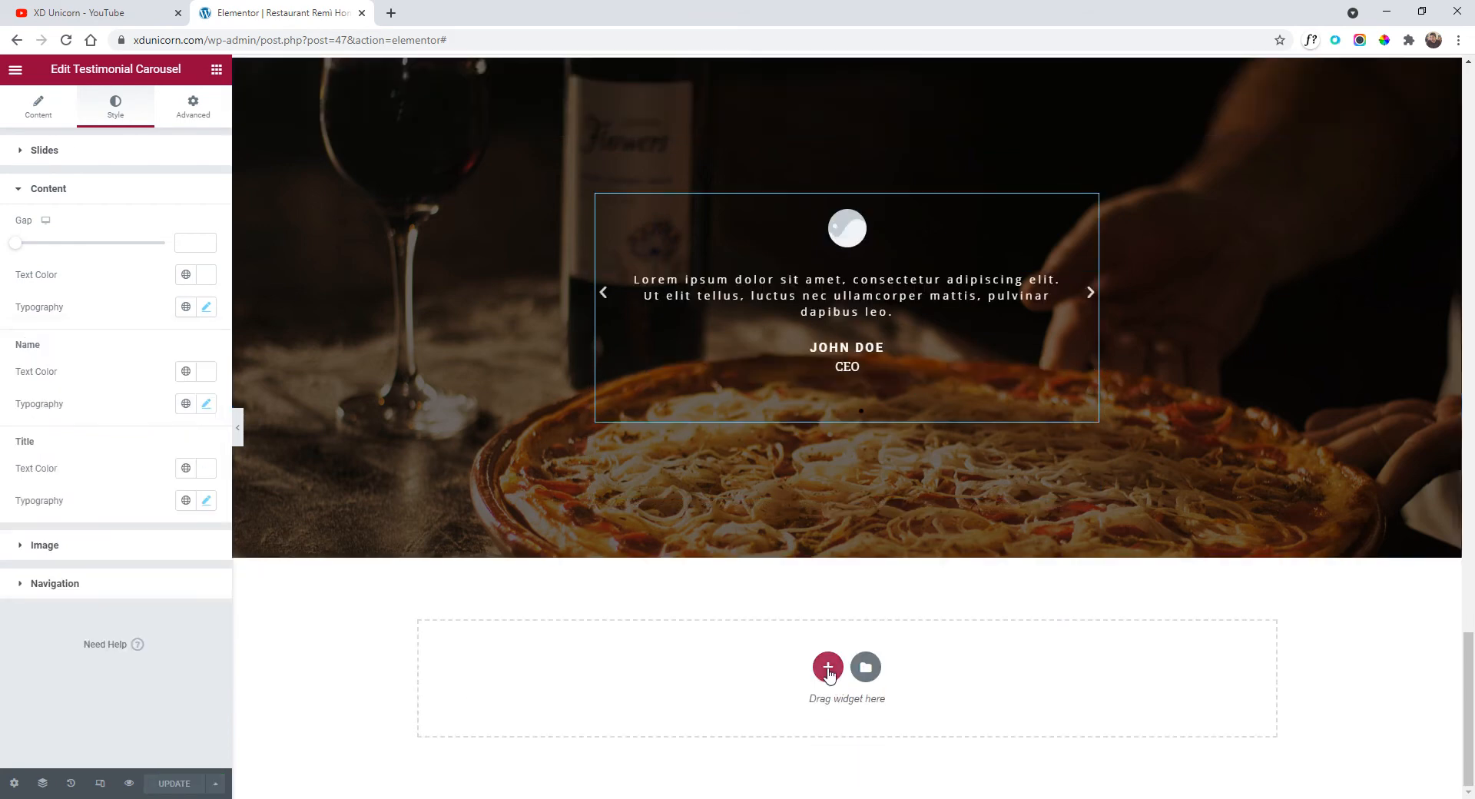
Add an empty single-column section below the carousel, then delete it.
left_click(828, 667)
left_click(651, 707)
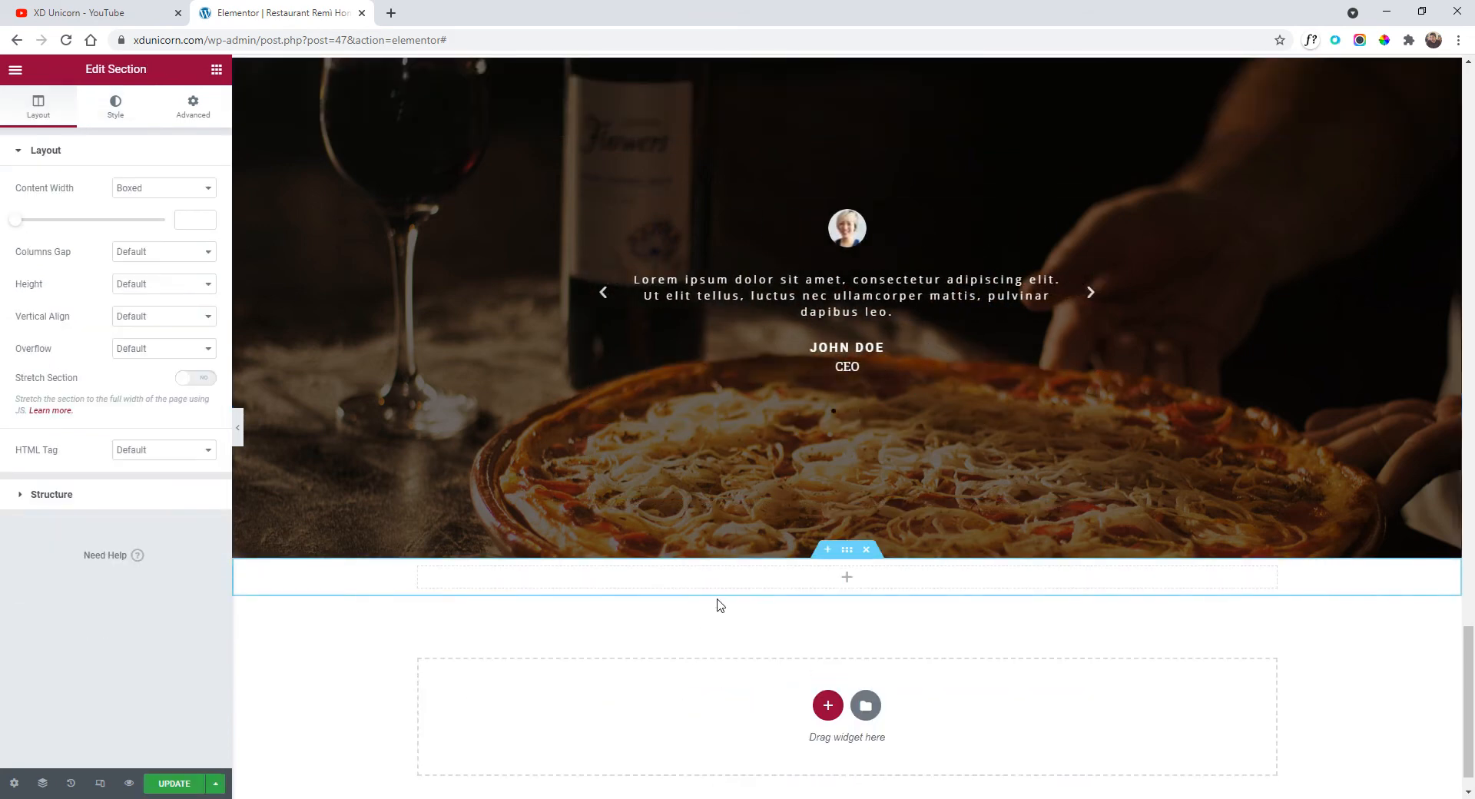
scroll(768, 599, "down", 1)
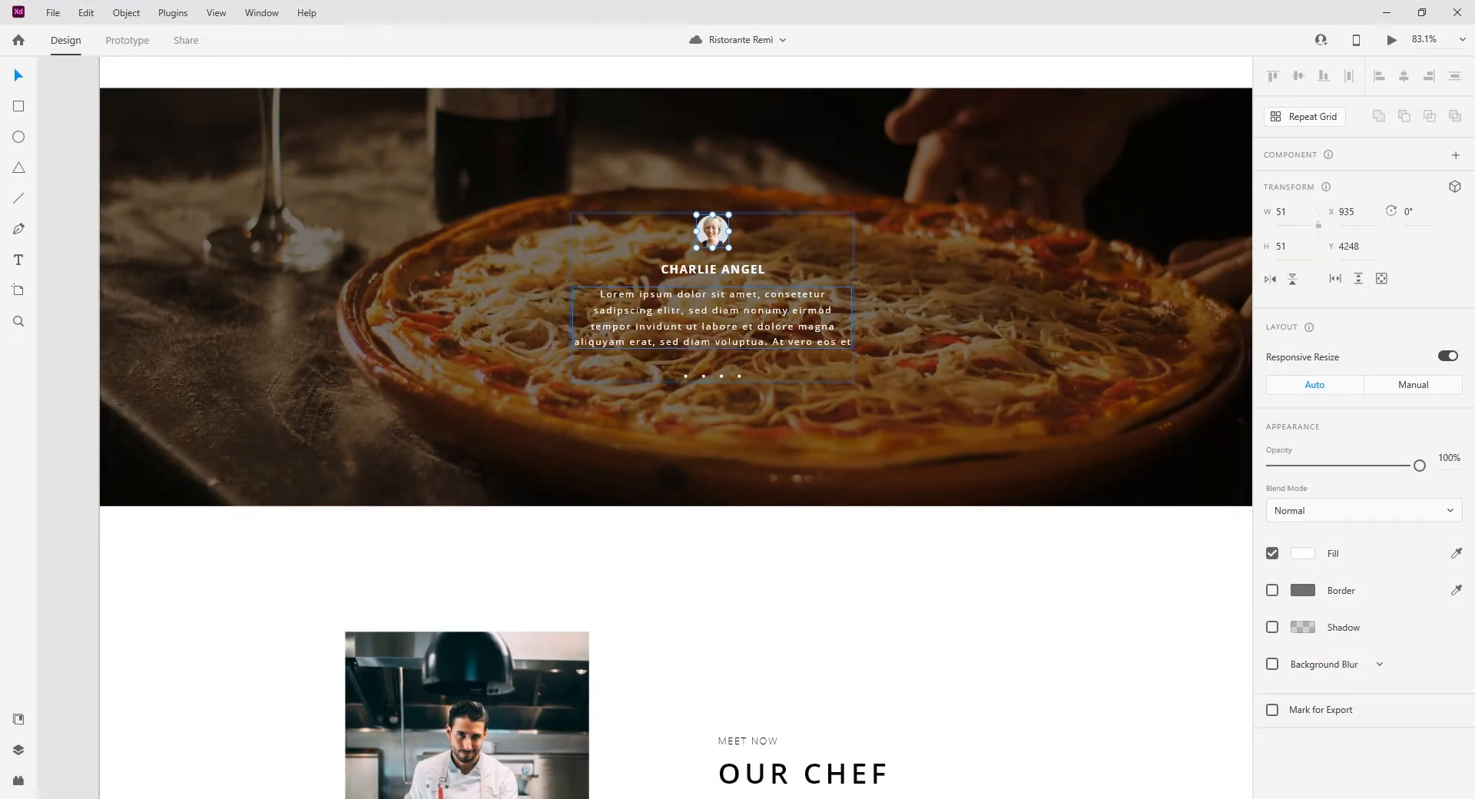
scroll(689, 603, "down", 5)
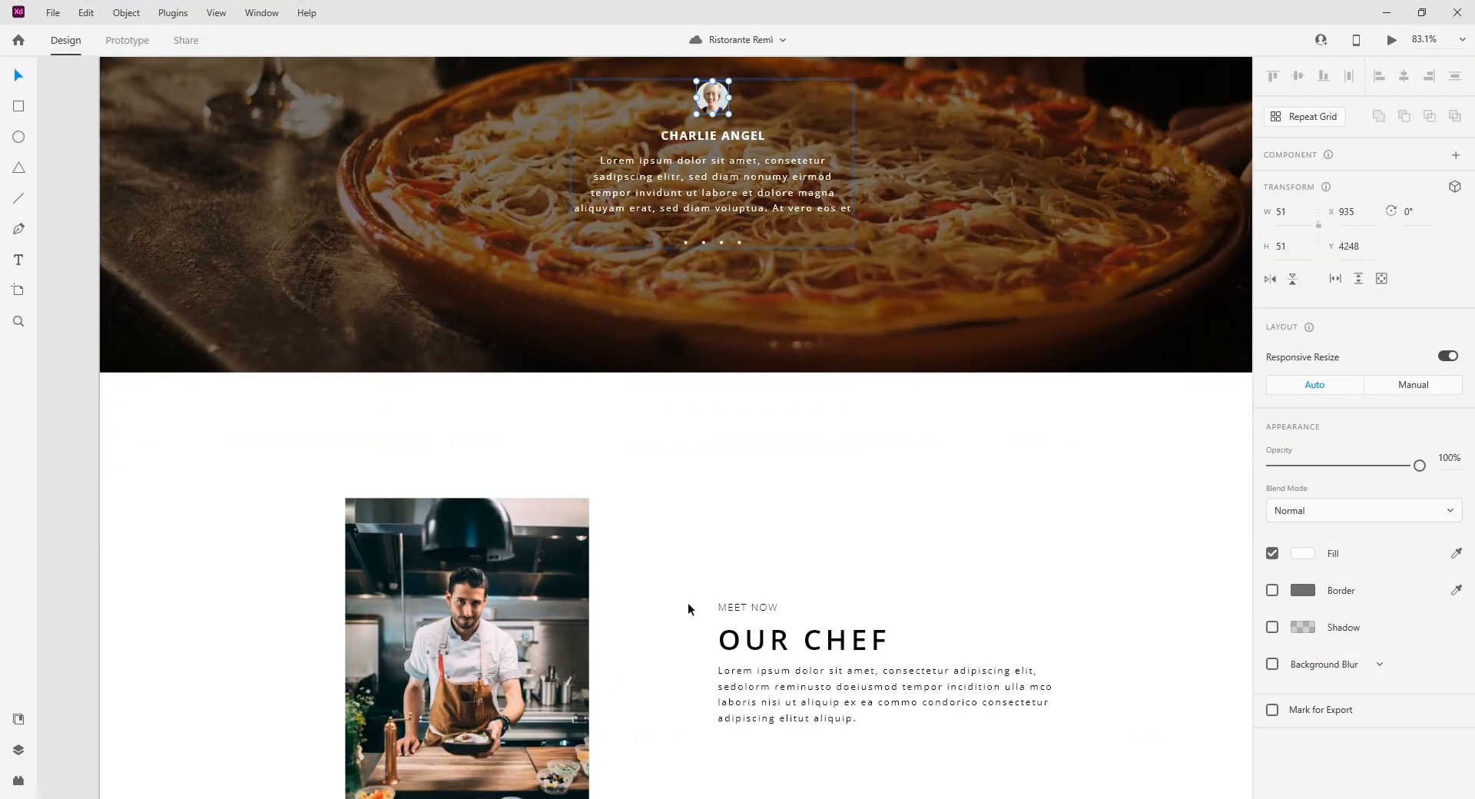
scroll(683, 576, "down", 2)
left_click(683, 576)
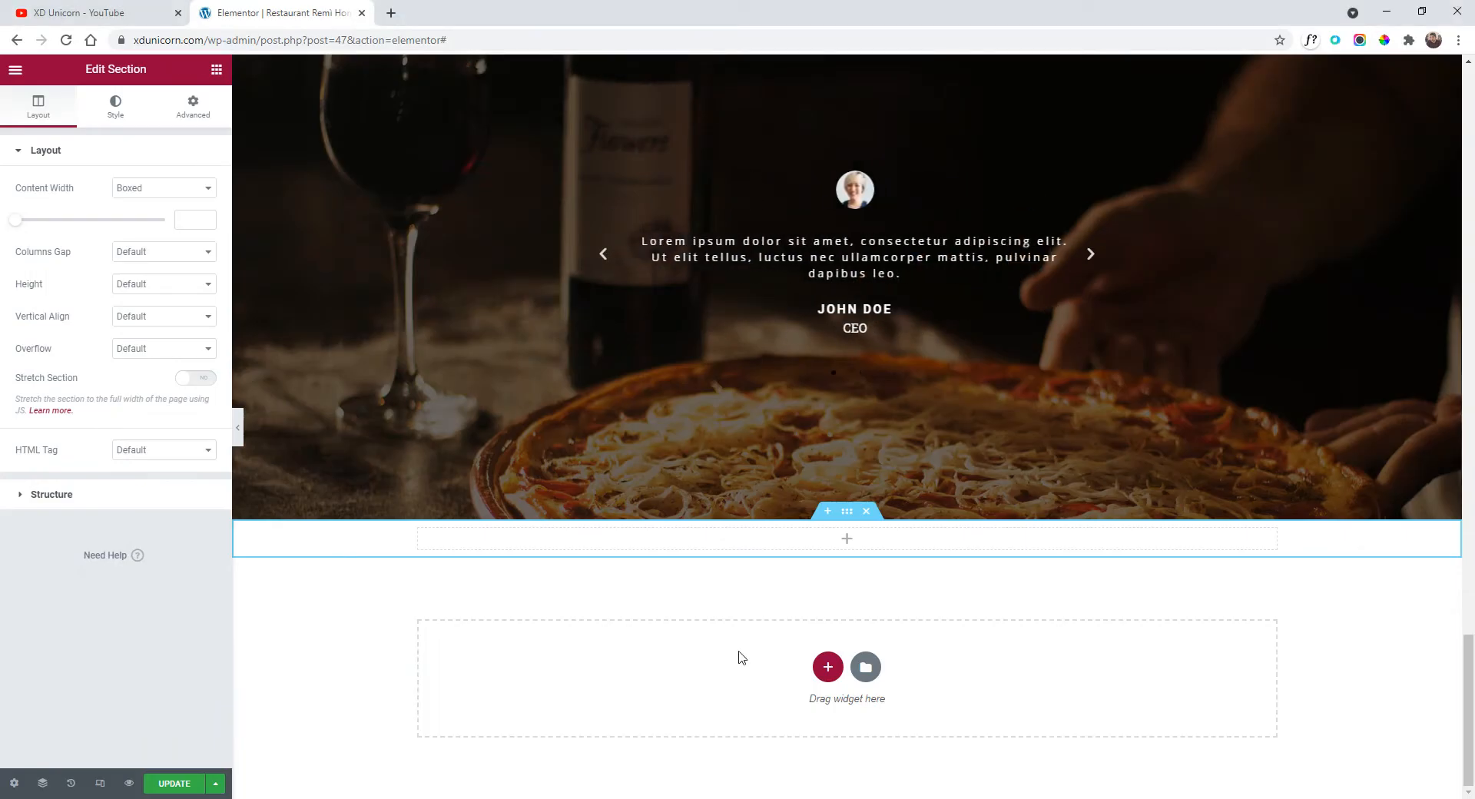
scroll(740, 655, "up", 5)
scroll(772, 589, "down", 5)
left_click(866, 511)
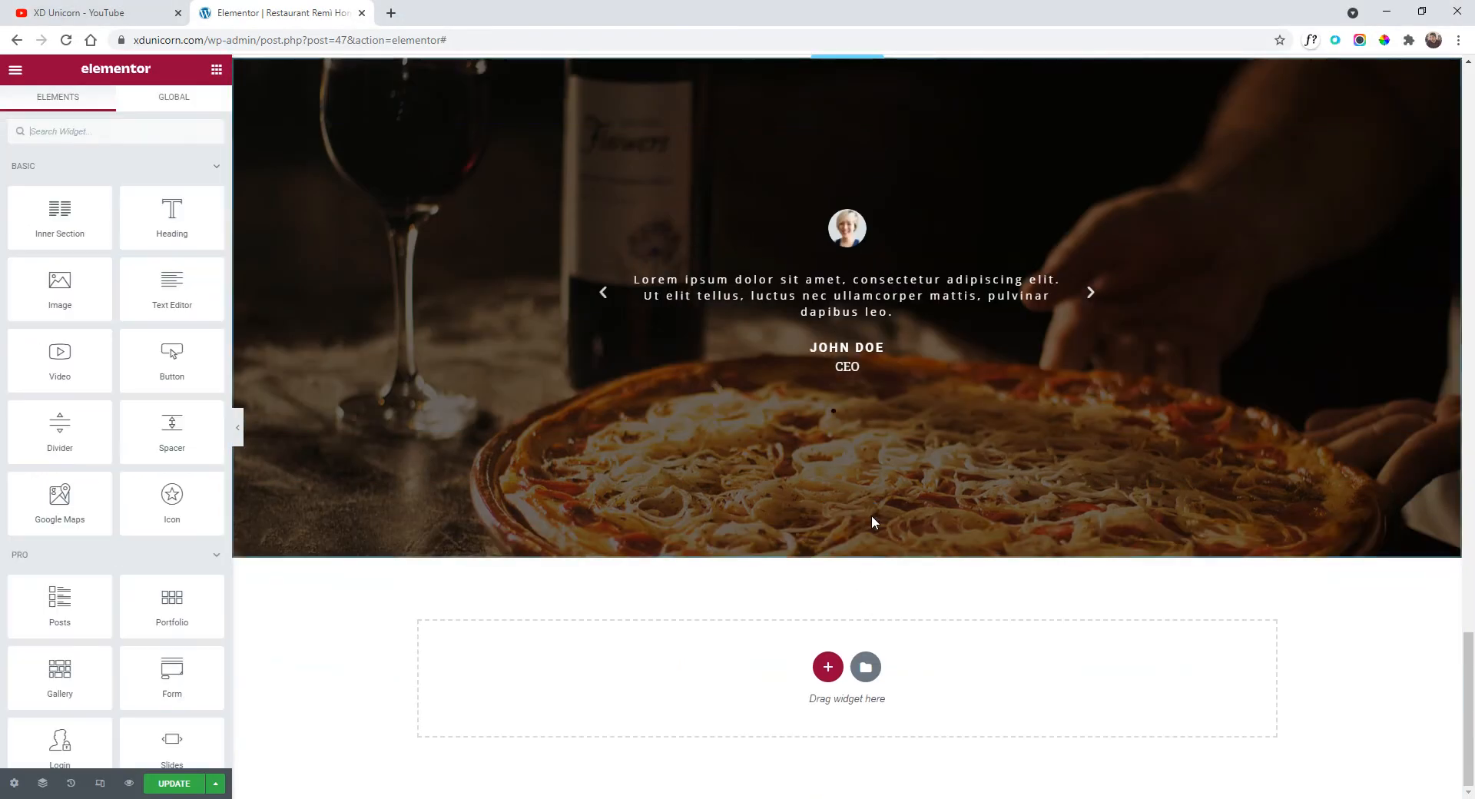
Copy the Our Story section and paste it below the testimonials.
scroll(876, 491, "up", 10)
scroll(876, 484, "up", 2)
scroll(872, 411, "down", 2)
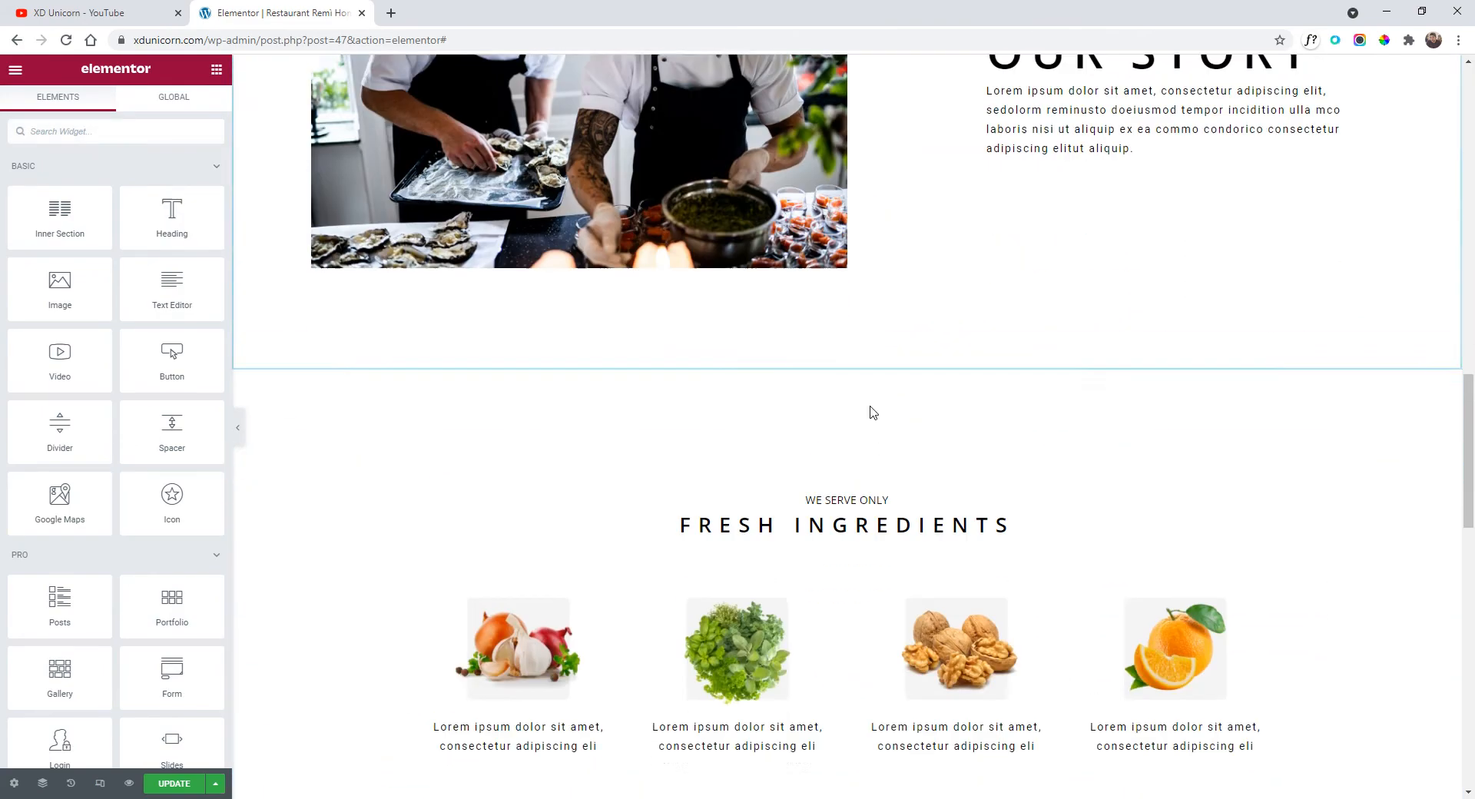
scroll(872, 451, "up", 6)
right_click(847, 240)
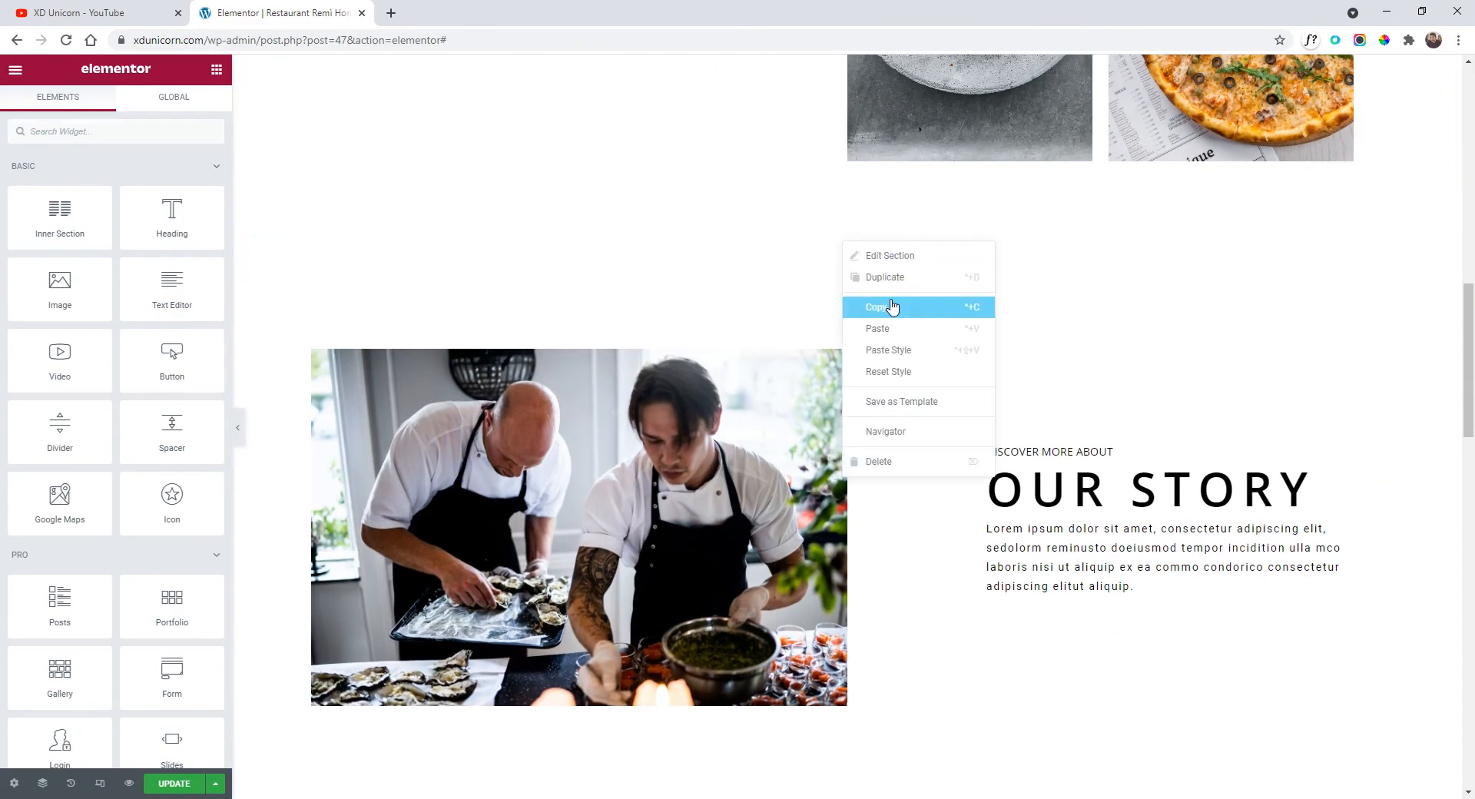
left_click(887, 304)
scroll(791, 361, "down", 15)
scroll(796, 348, "down", 1)
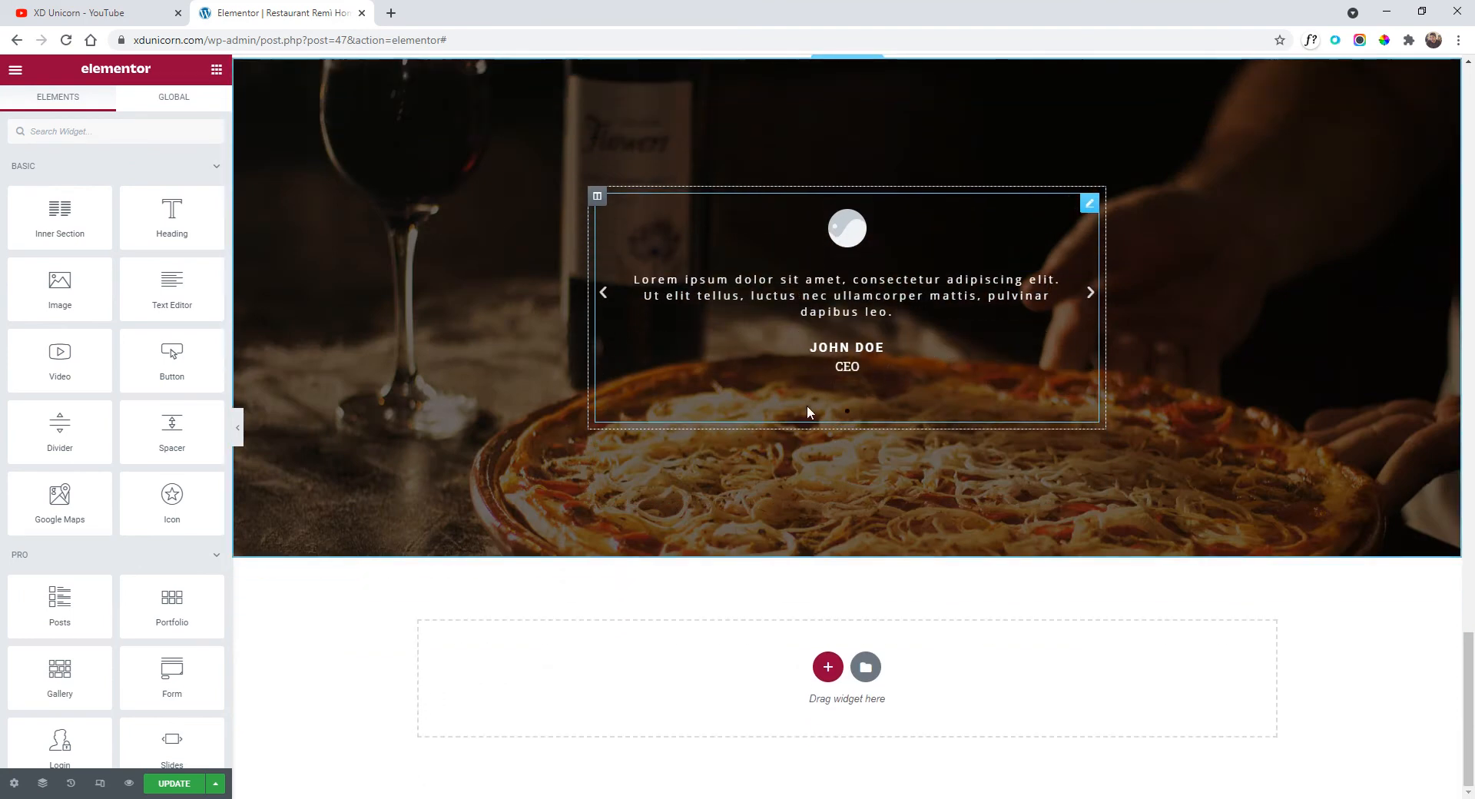
right_click(754, 672)
left_click(807, 686)
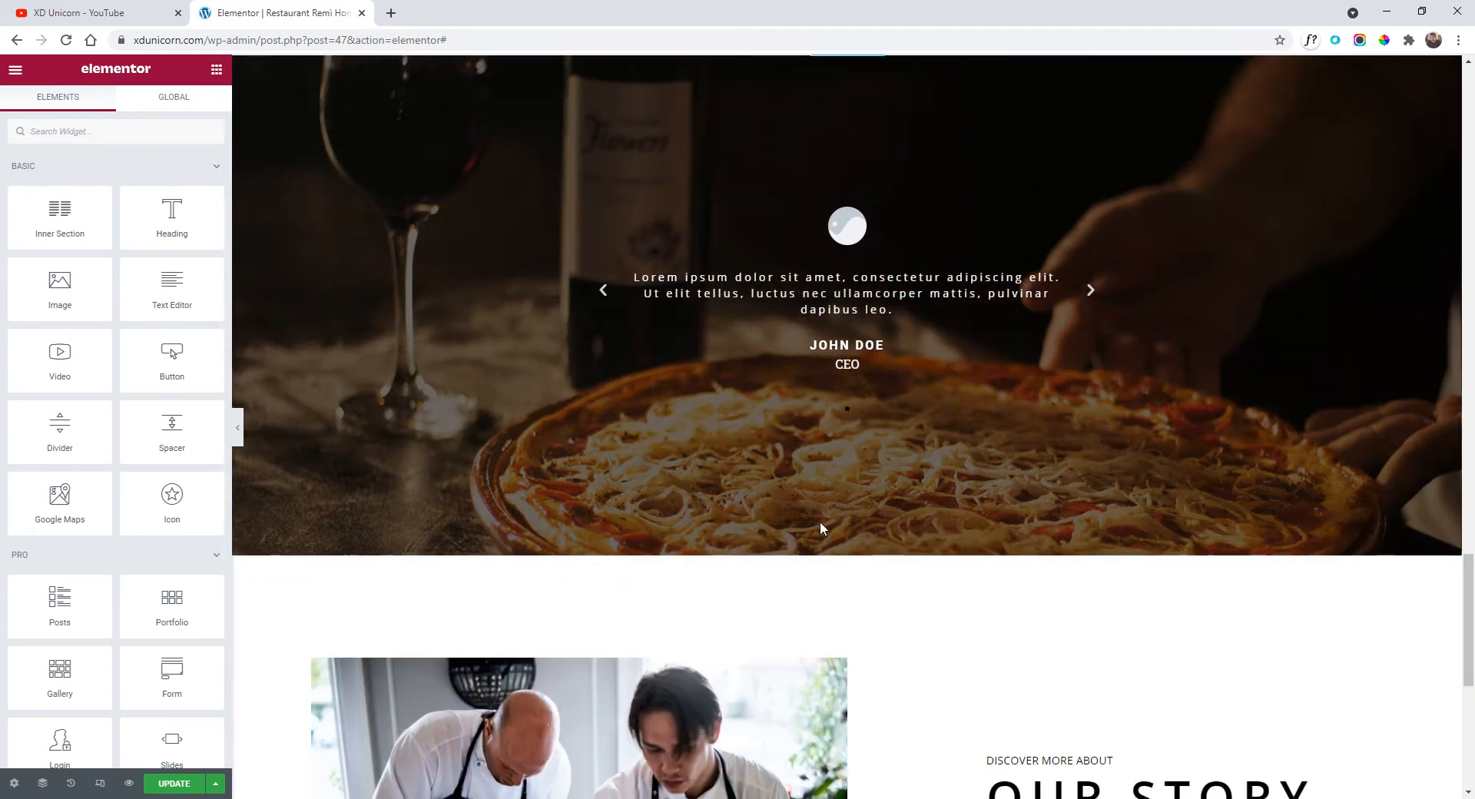
scroll(819, 521, "down", 6)
Replace the pasted section's photo with the single-chef kitchen image.
left_click(722, 370)
left_click(722, 370)
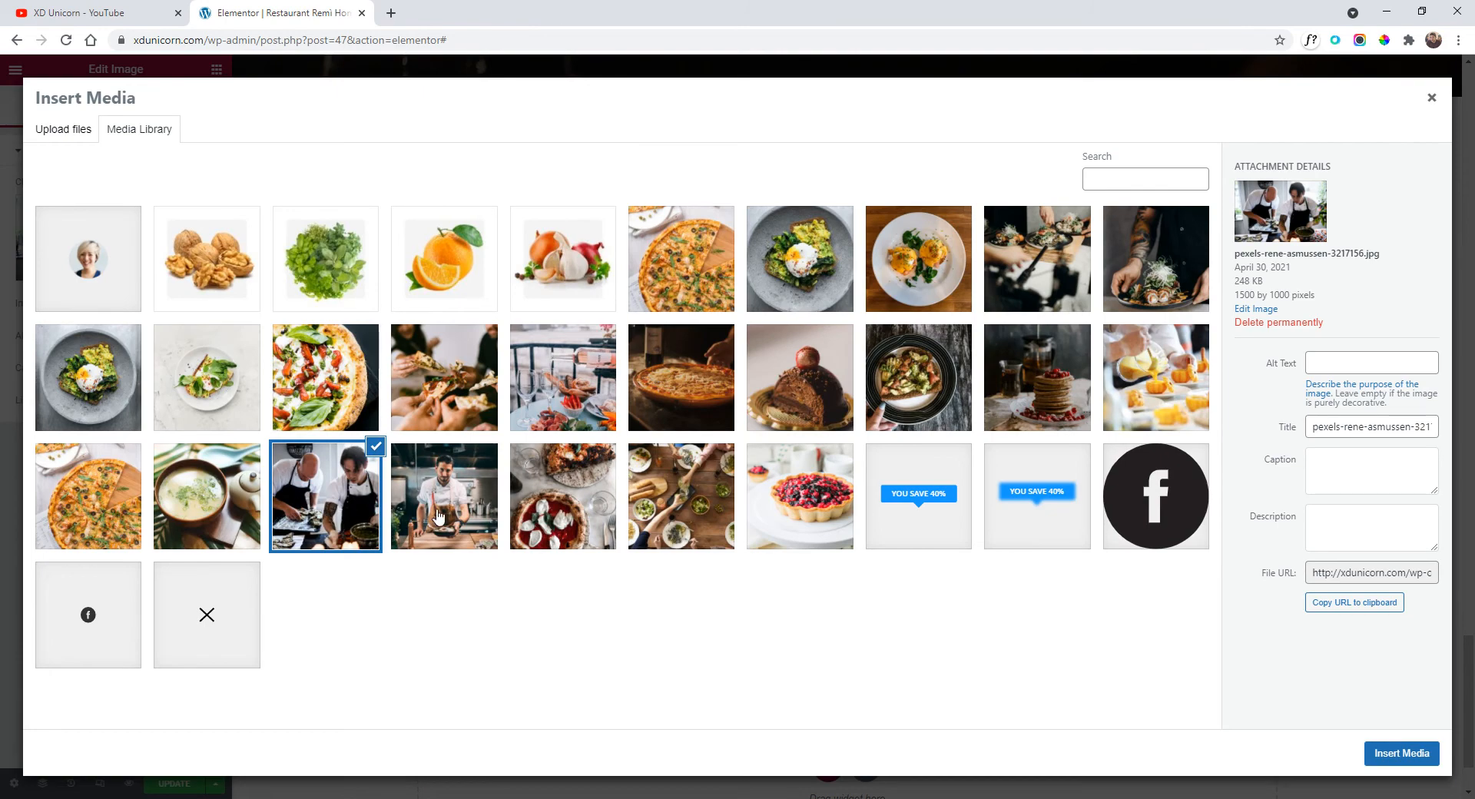
left_click(439, 519)
left_click(1375, 759)
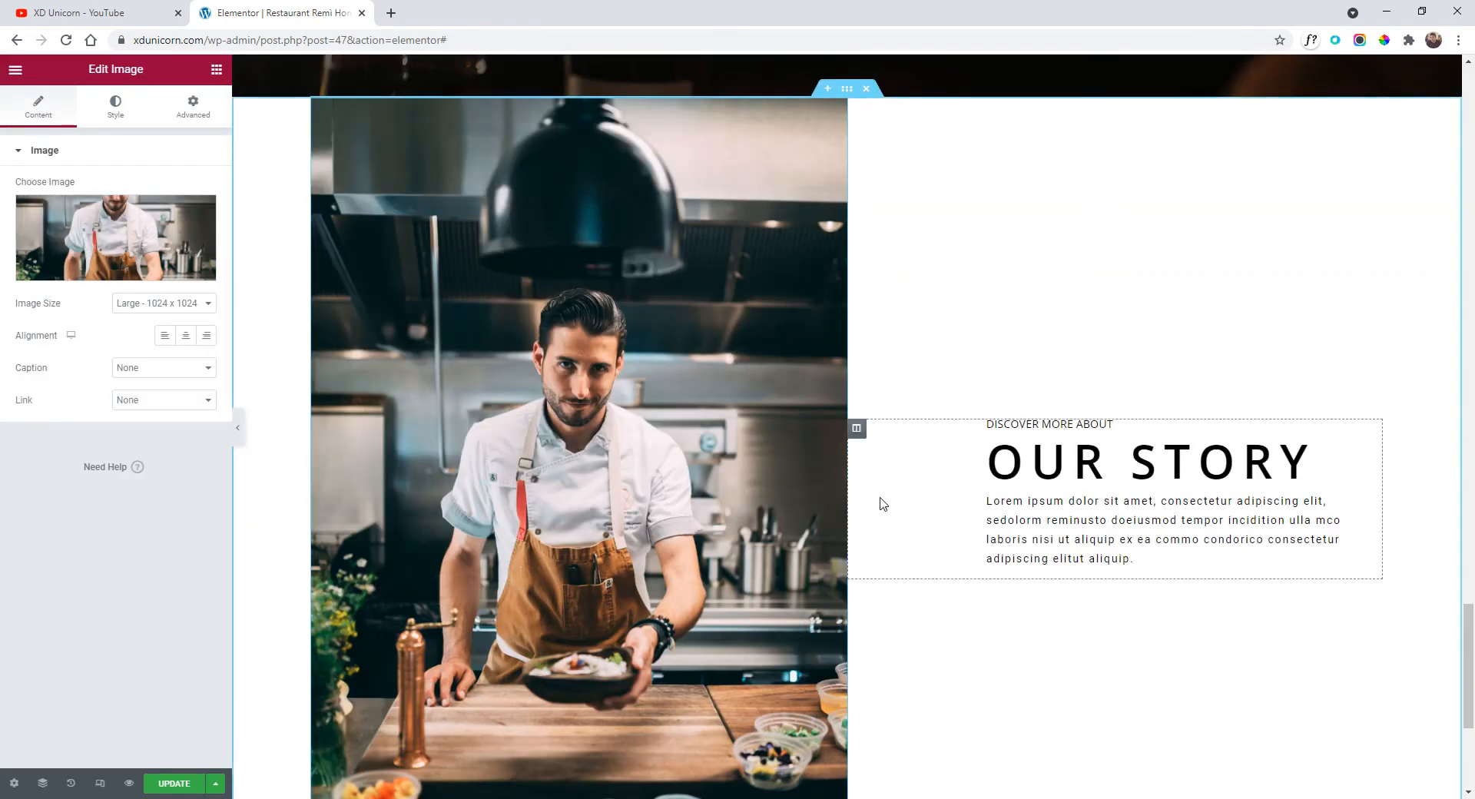
scroll(952, 520, "down", 3)
scroll(938, 514, "up", 3)
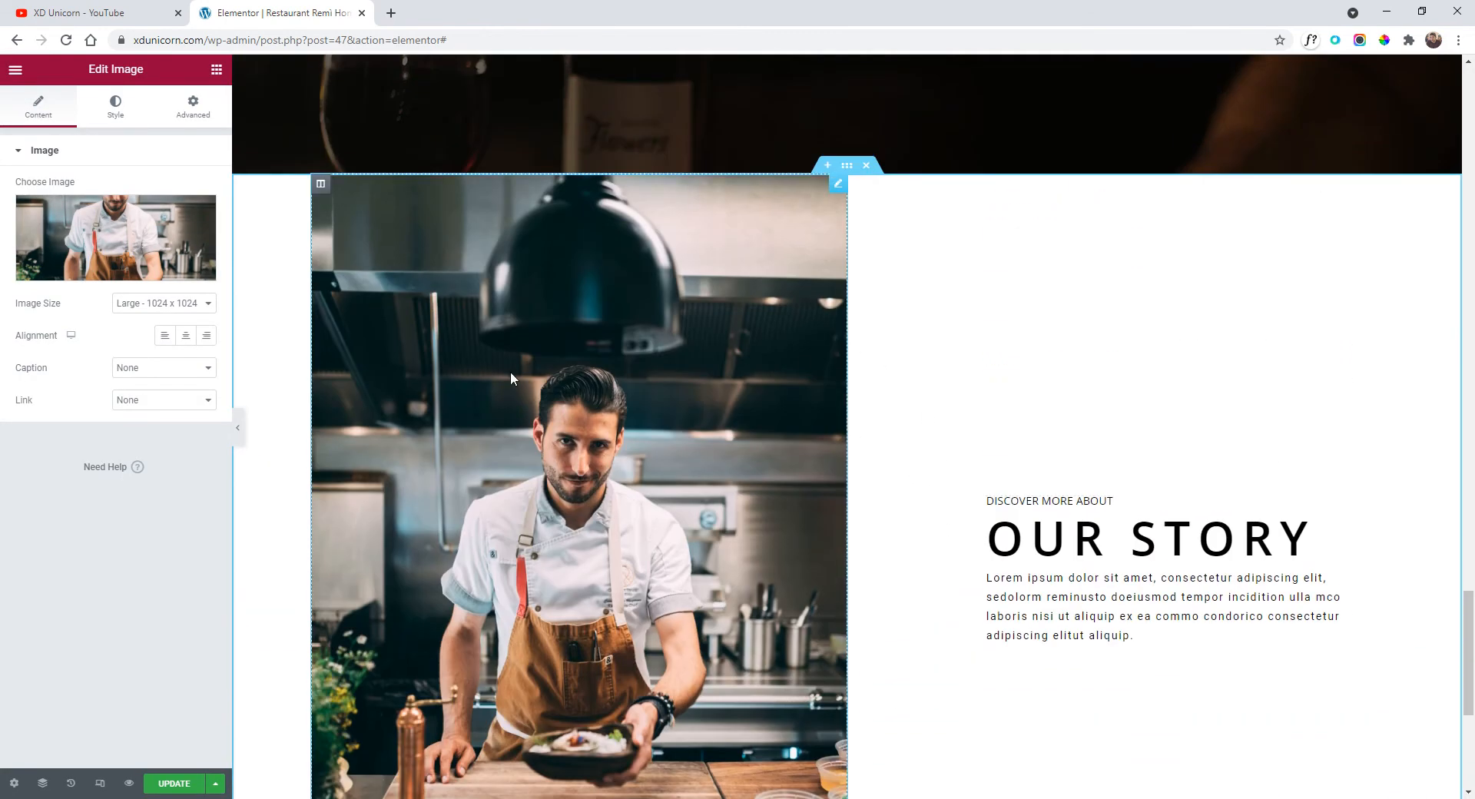
Preview the page with the new chef photo, then restore the editing panel.
left_click(239, 431)
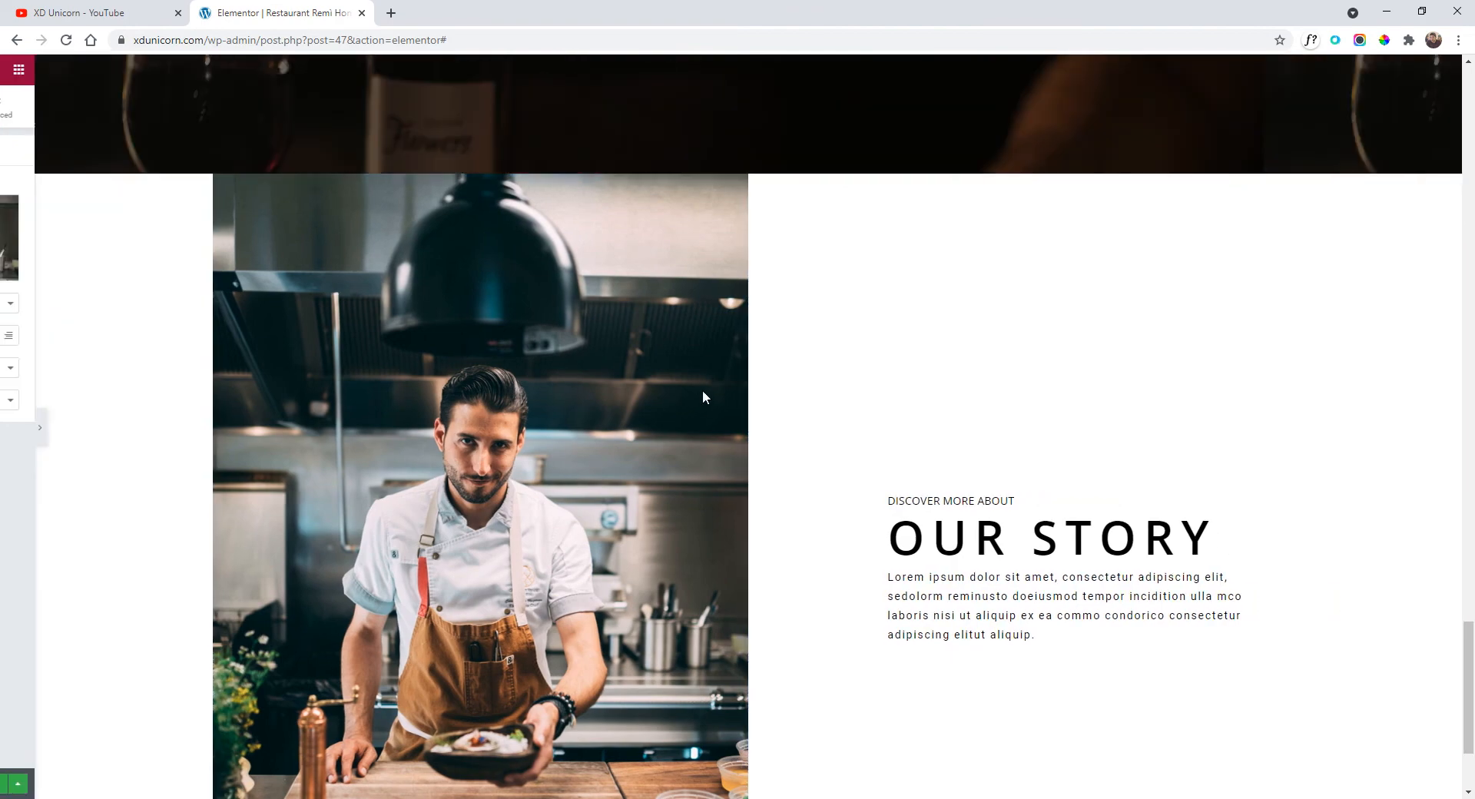
scroll(835, 432, "down", 3)
scroll(892, 557, "up", 3)
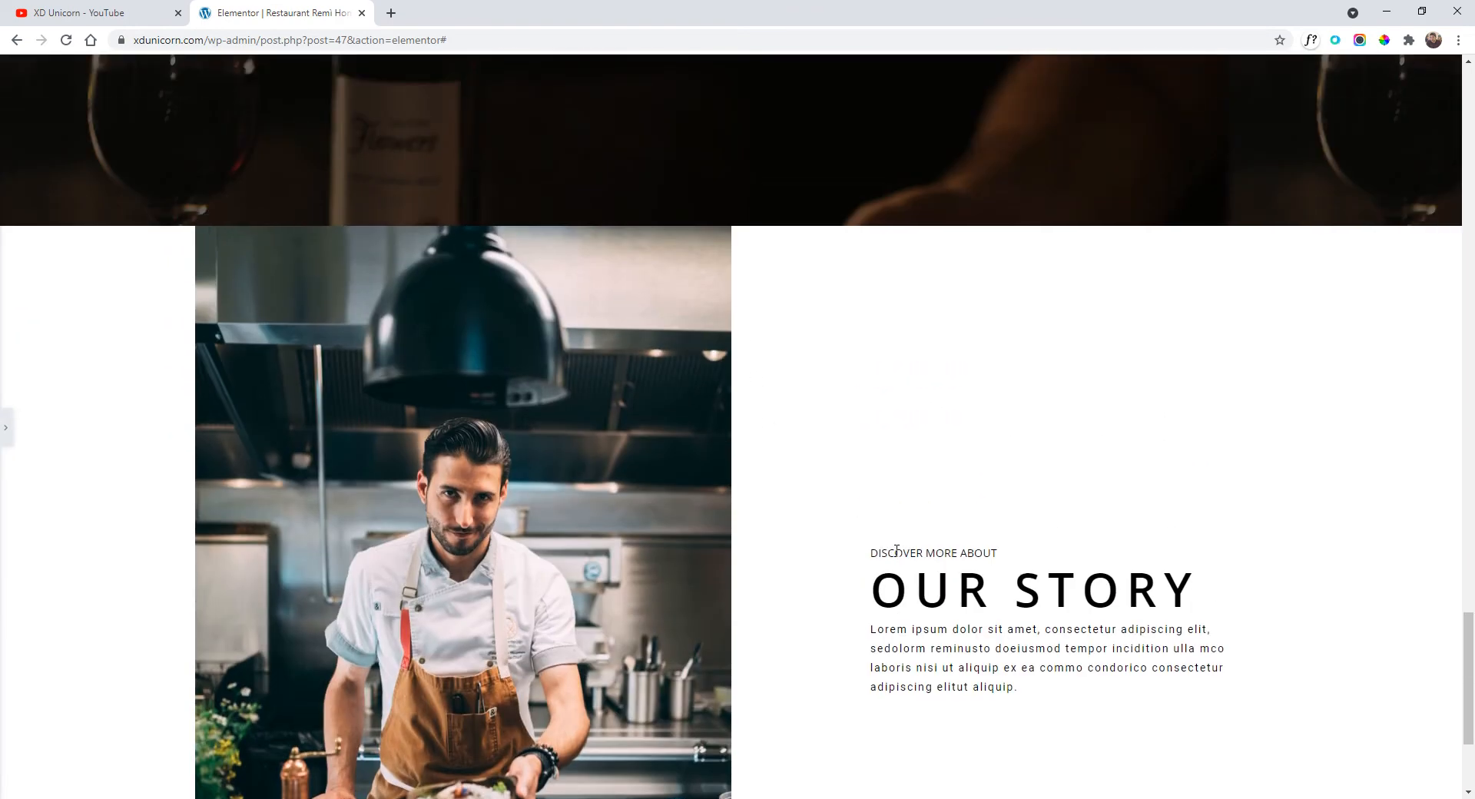
scroll(100, 482, "down", 3)
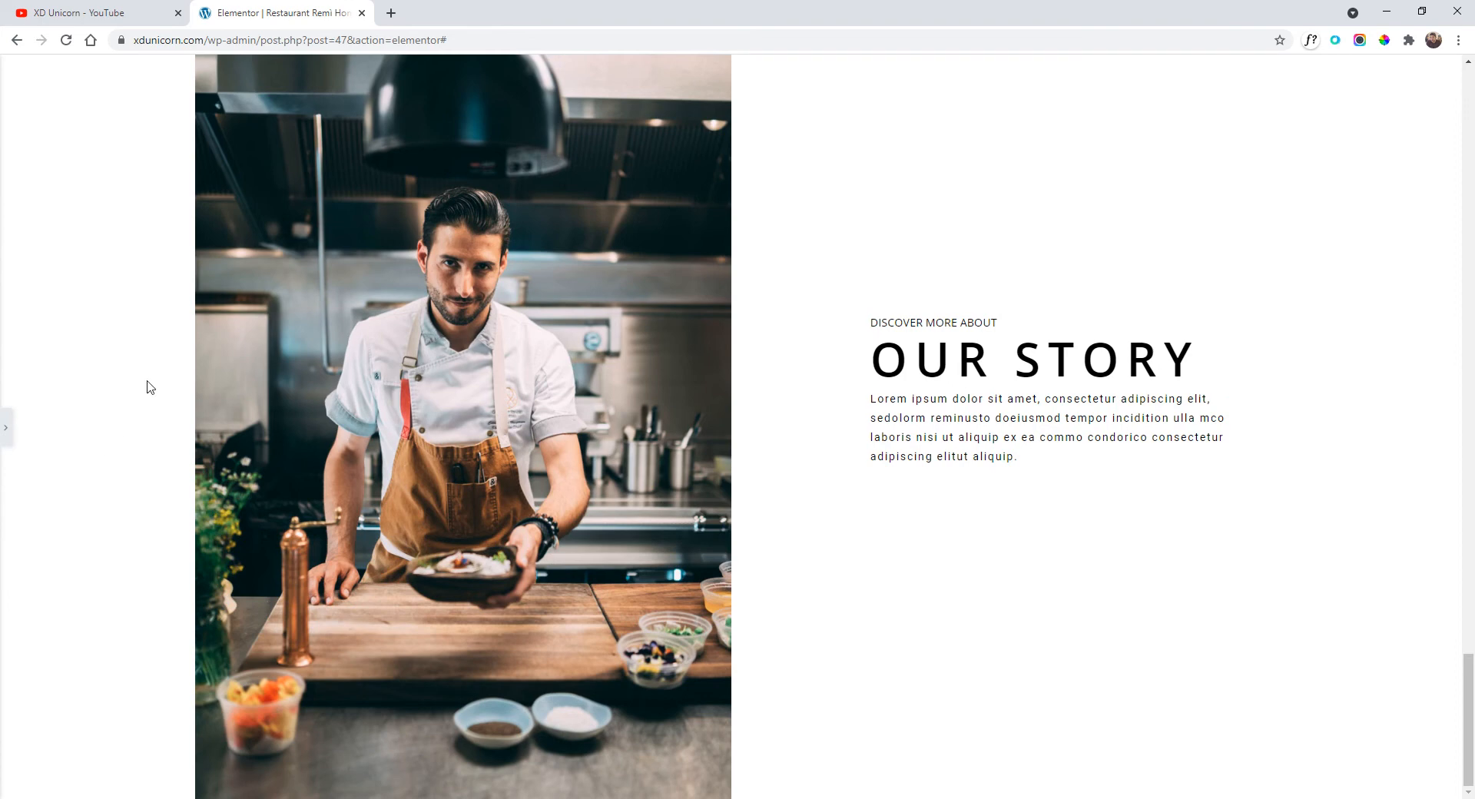
left_click(6, 428)
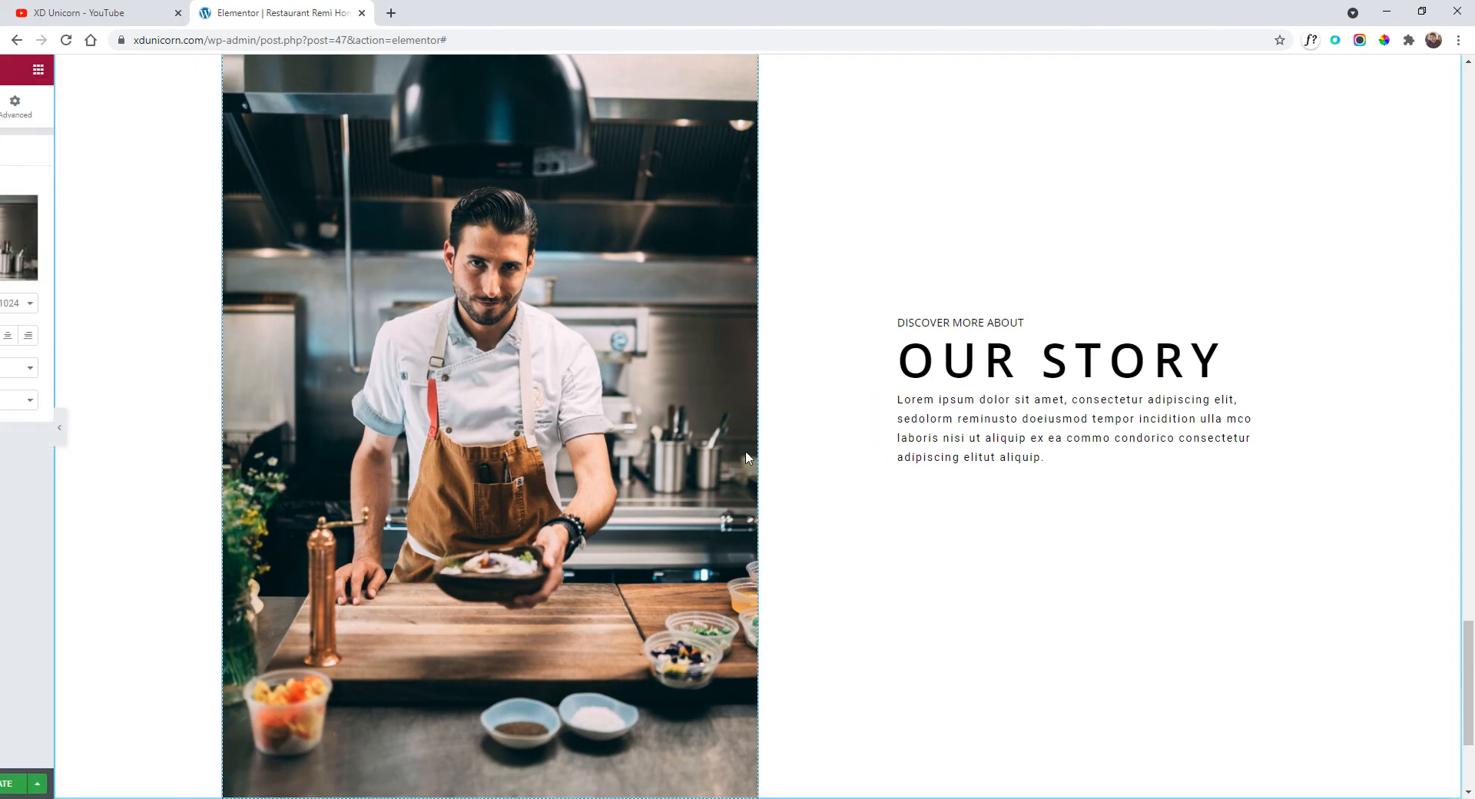
Change the OUR STORY heading title to 'our chef'.
scroll(1174, 463, "up", 2)
triple_click(1177, 512)
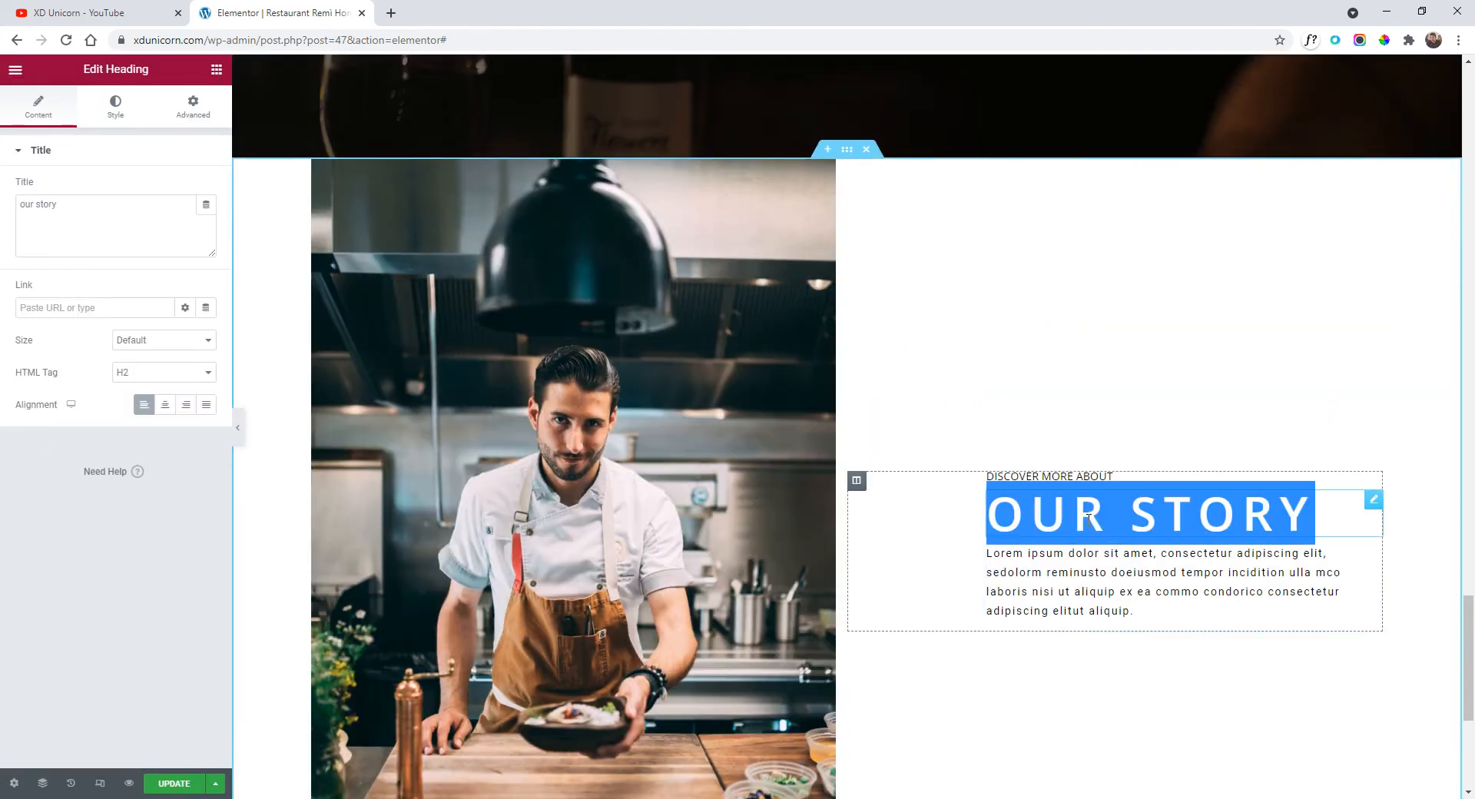
left_click_drag(98, 216, 4, 179)
type("our chef")
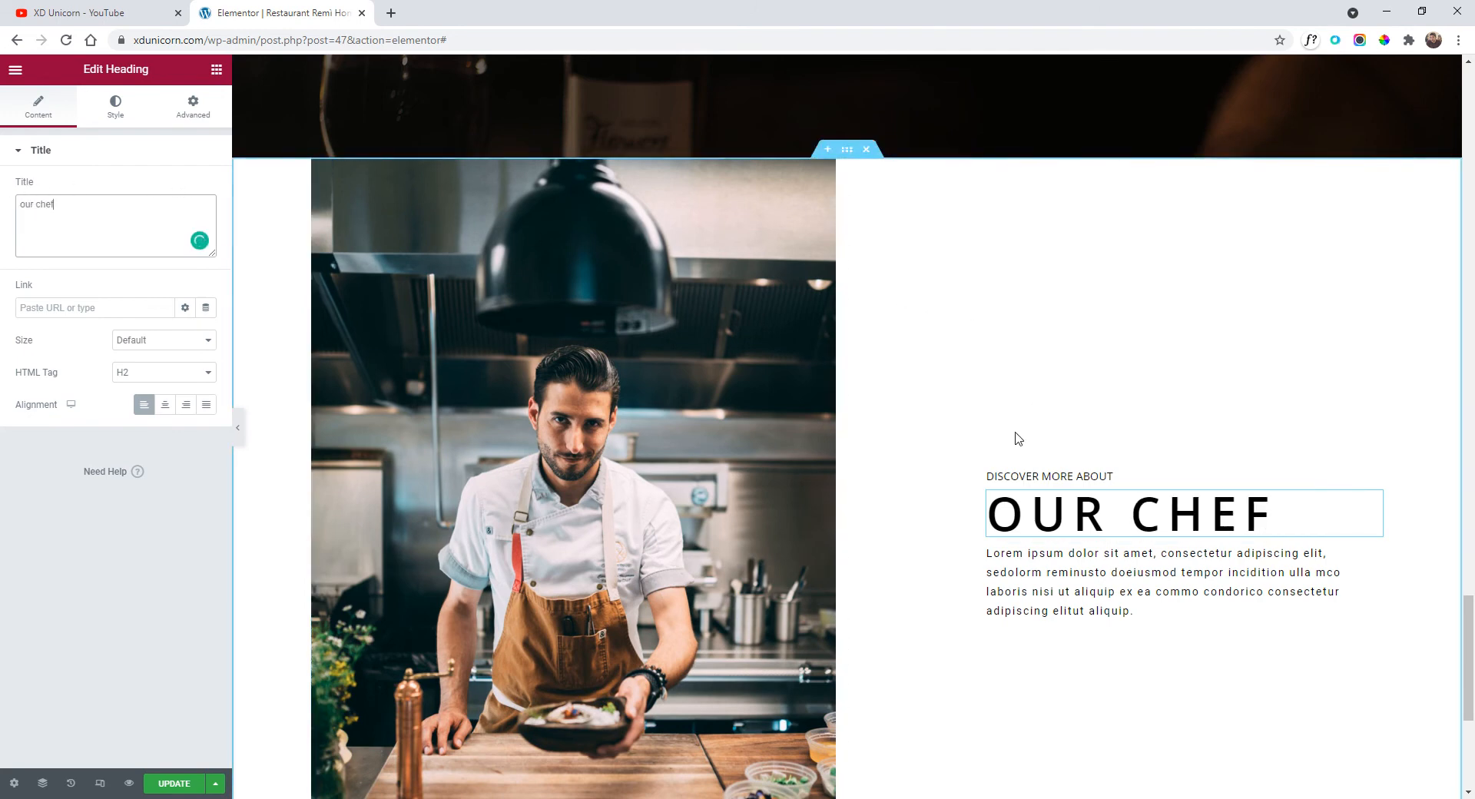
Replace the DISCOVER MORE ABOUT label with 'meet now'.
triple_click(1067, 474)
type("meet now")
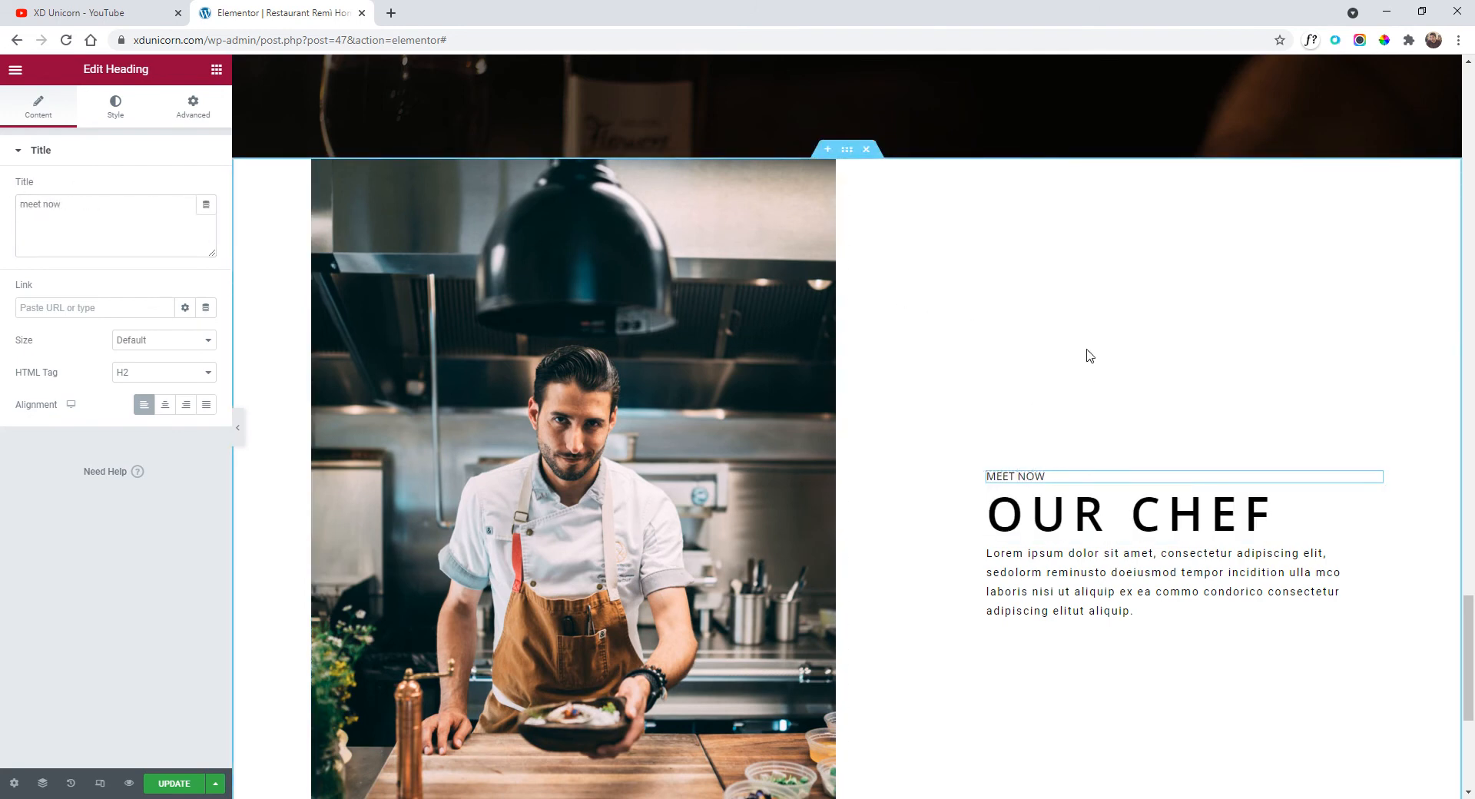
scroll(988, 440, "up", 12)
scroll(946, 510, "down", 4)
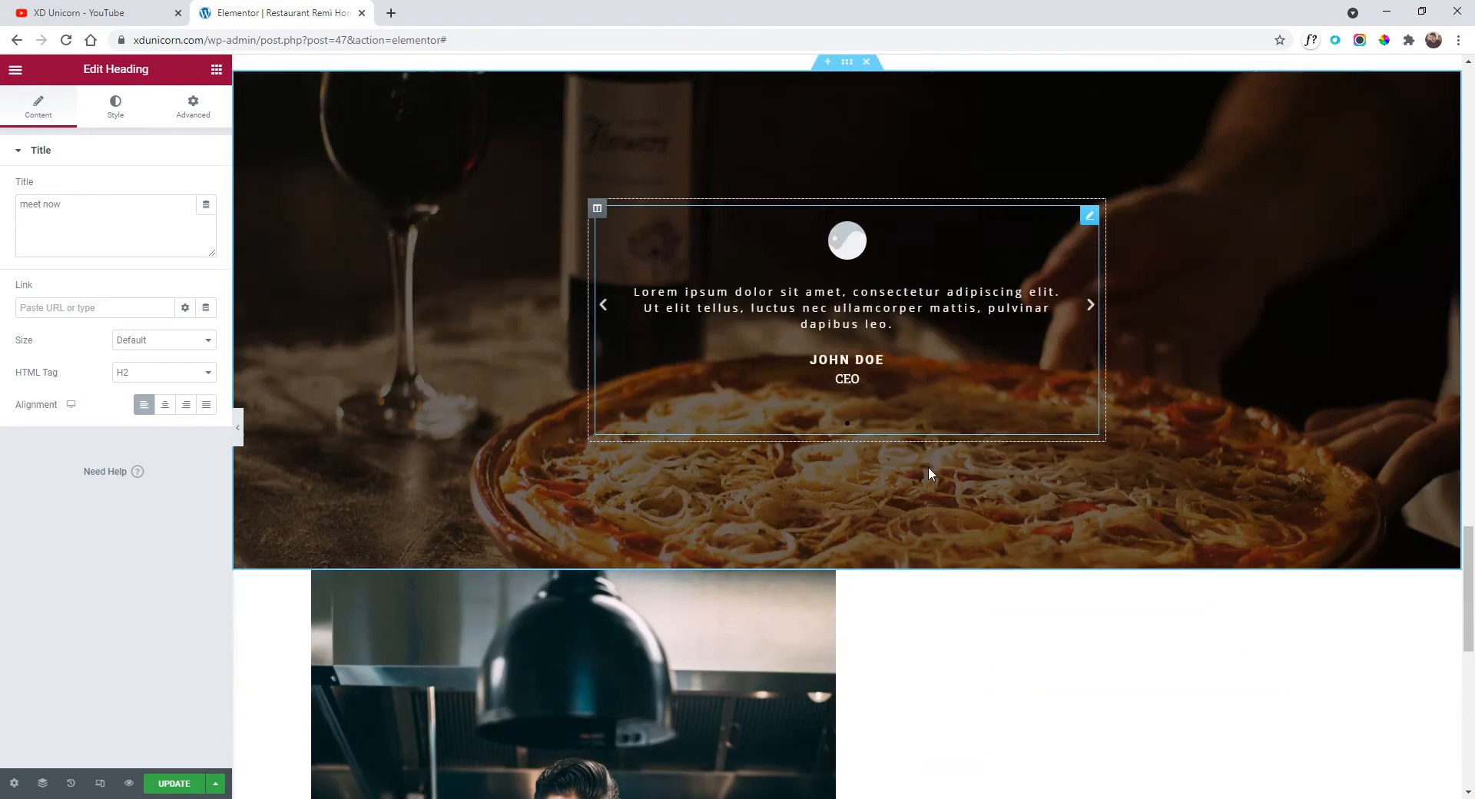
scroll(928, 468, "up", 7)
scroll(873, 459, "up", 1)
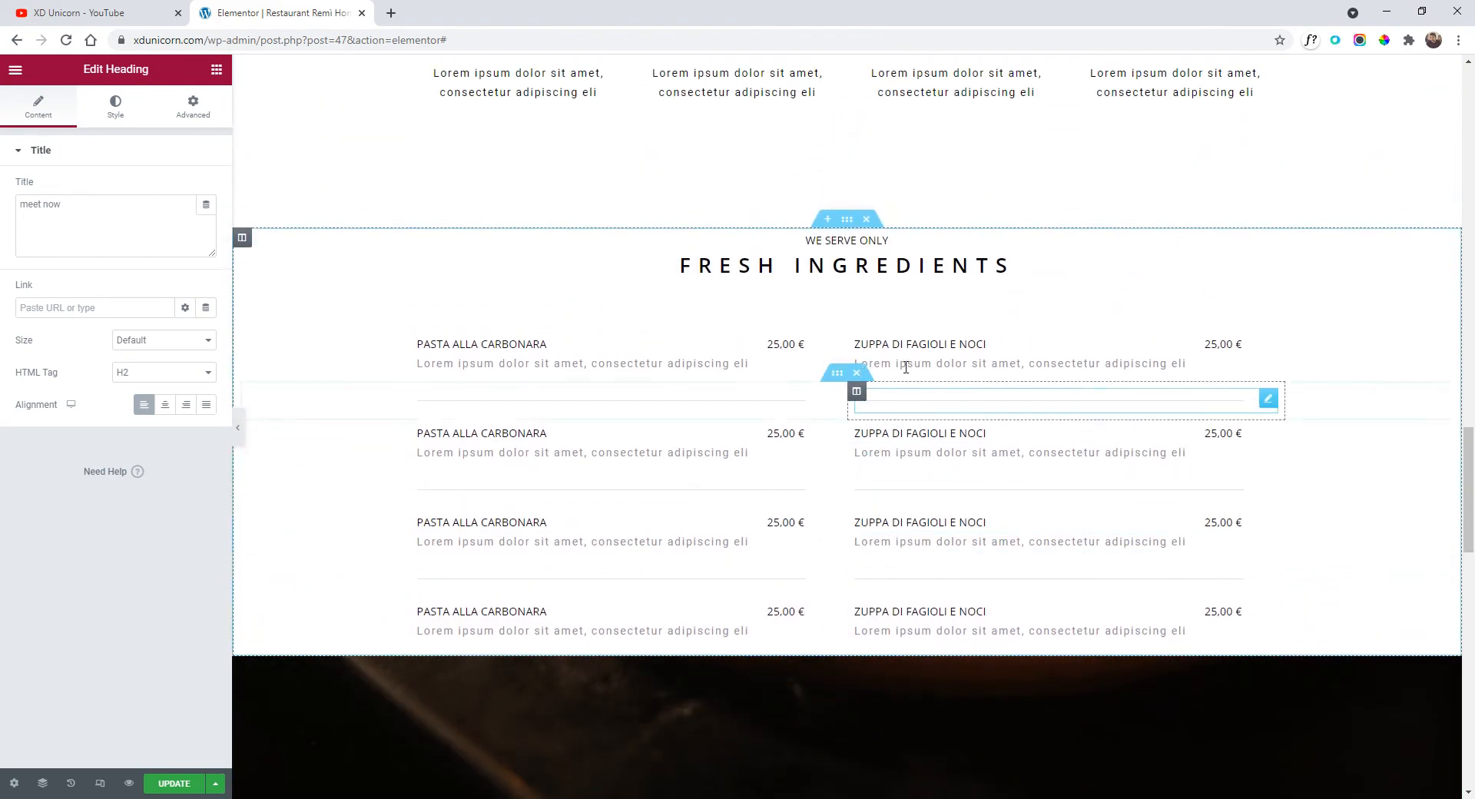
Raise the FRESH INGREDIENTS section's minimum height to 858 px.
left_click(846, 221)
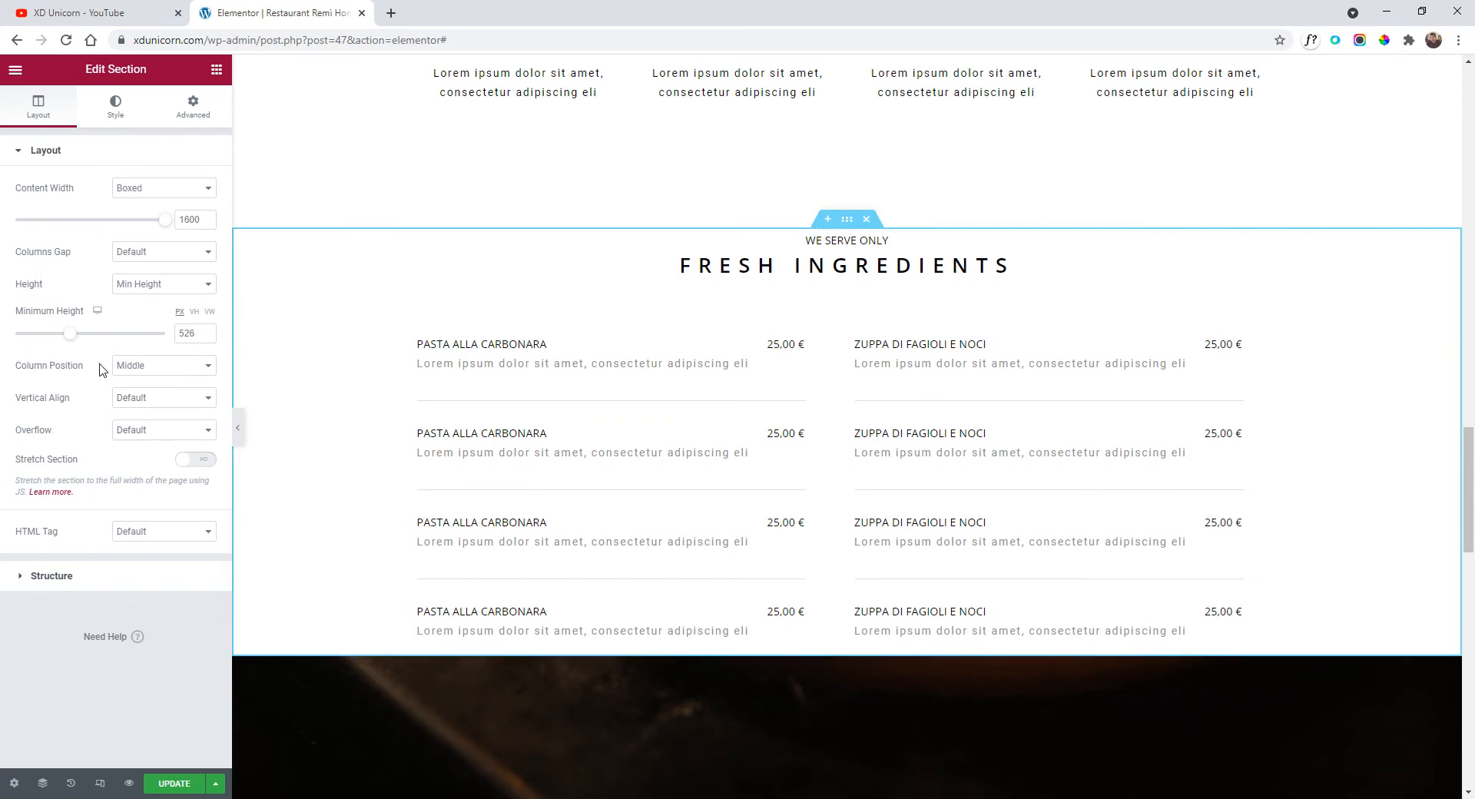
left_click_drag(74, 342, 105, 335)
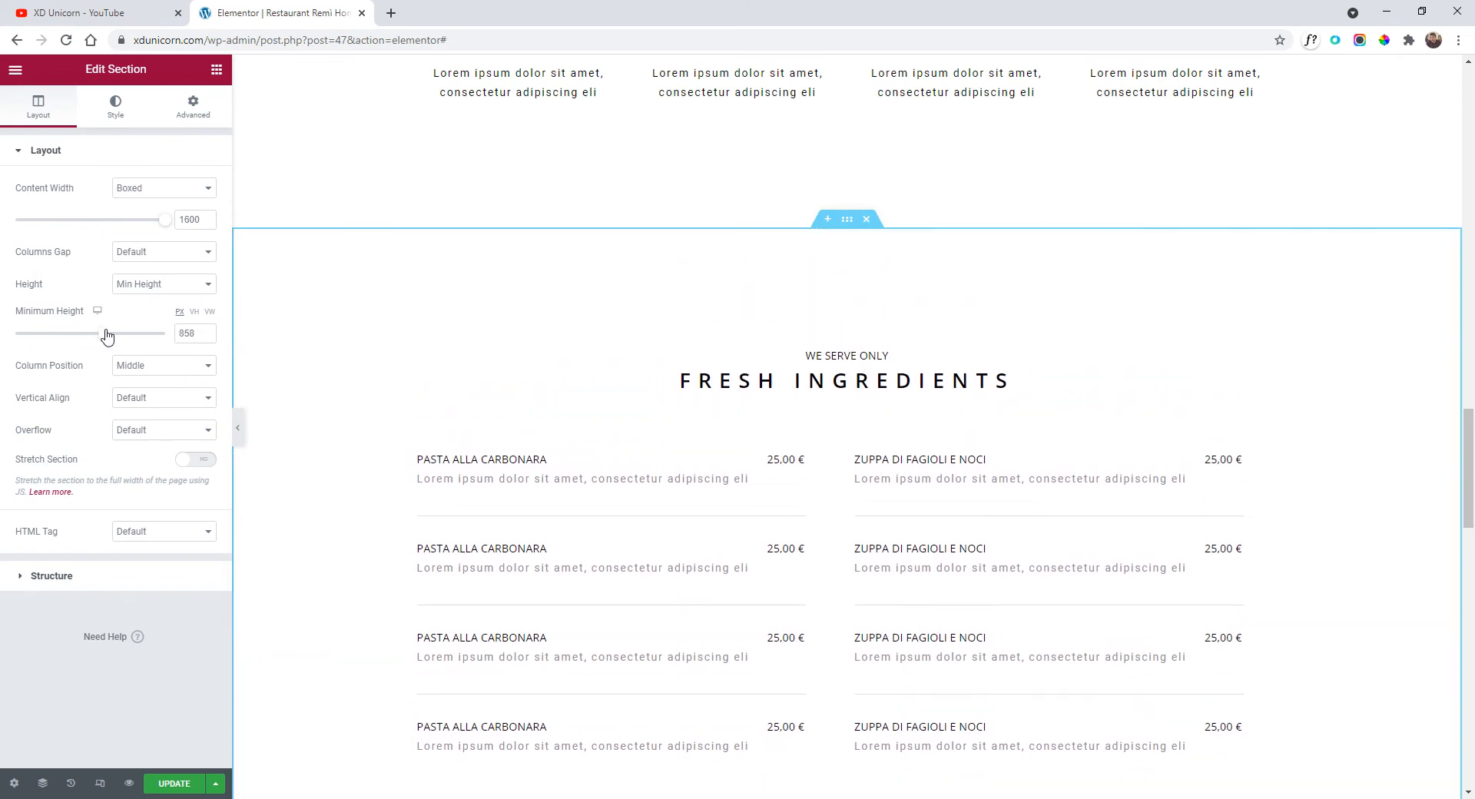
scroll(807, 326, "down", 2)
scroll(800, 384, "up", 3)
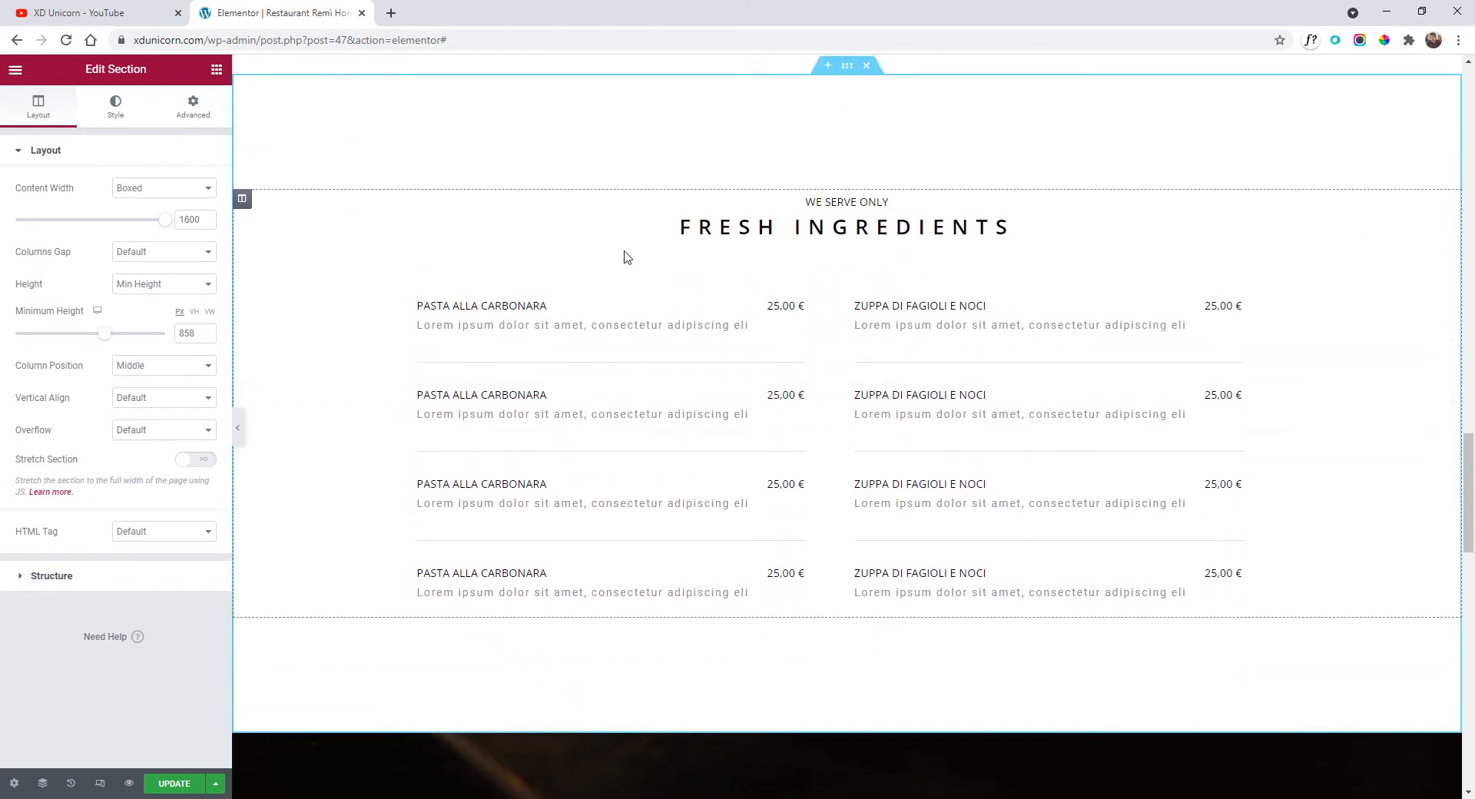
scroll(715, 307, "down", 8)
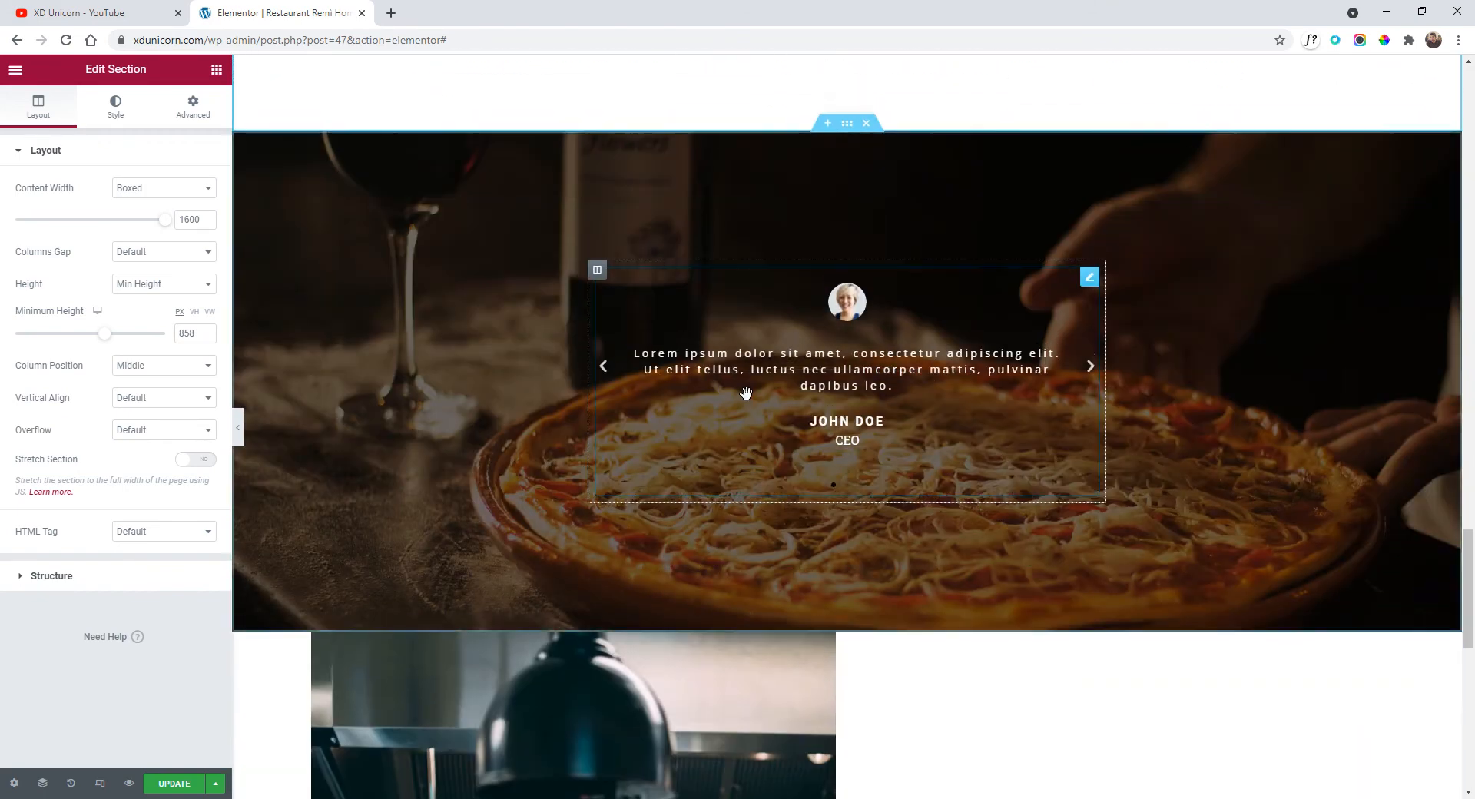
scroll(885, 367, "up", 9)
scroll(883, 361, "up", 4)
scroll(861, 330, "down", 4)
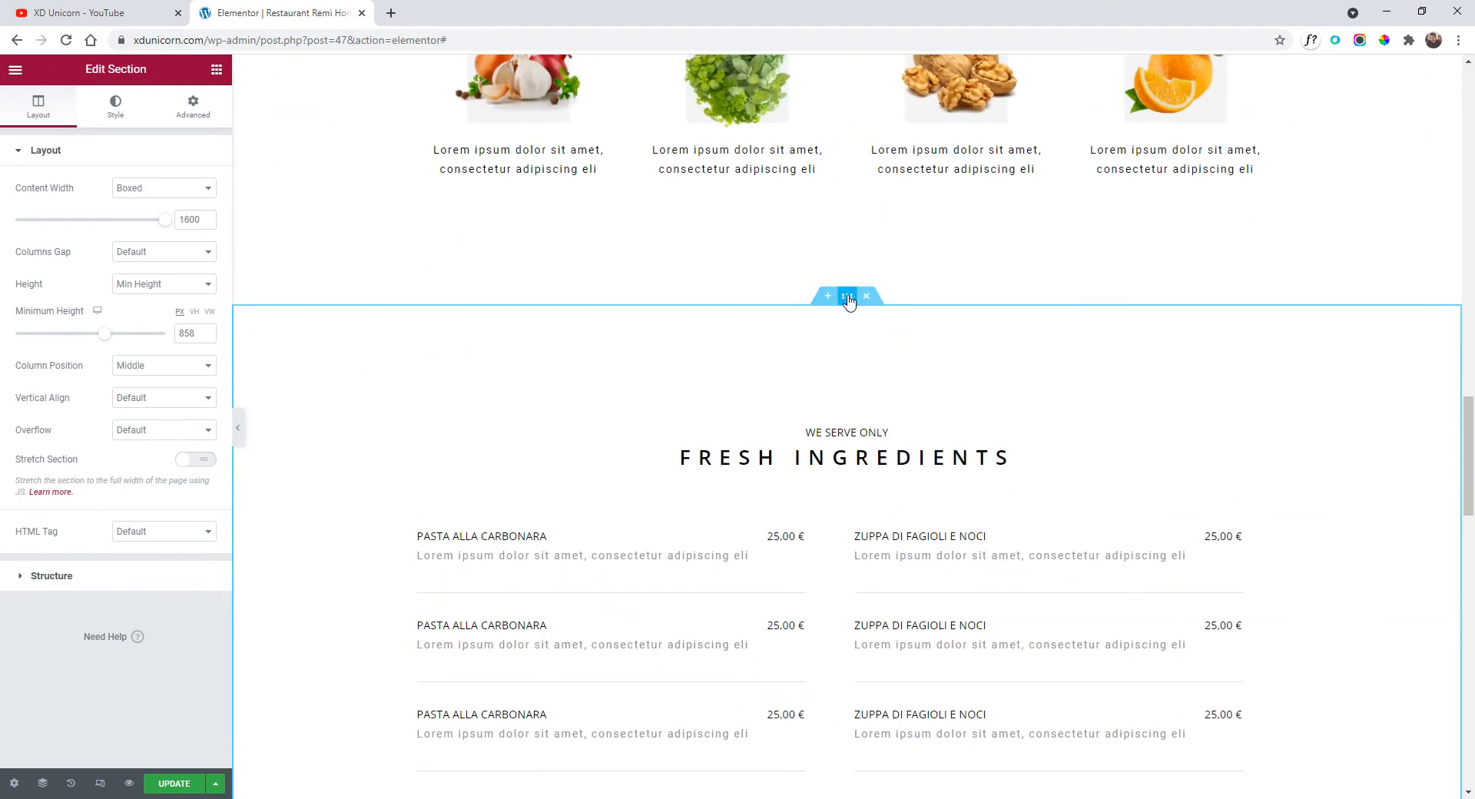
Give the section a classic near-white #FCFCFC background colour instead of #EAEAEA.
left_click(115, 106)
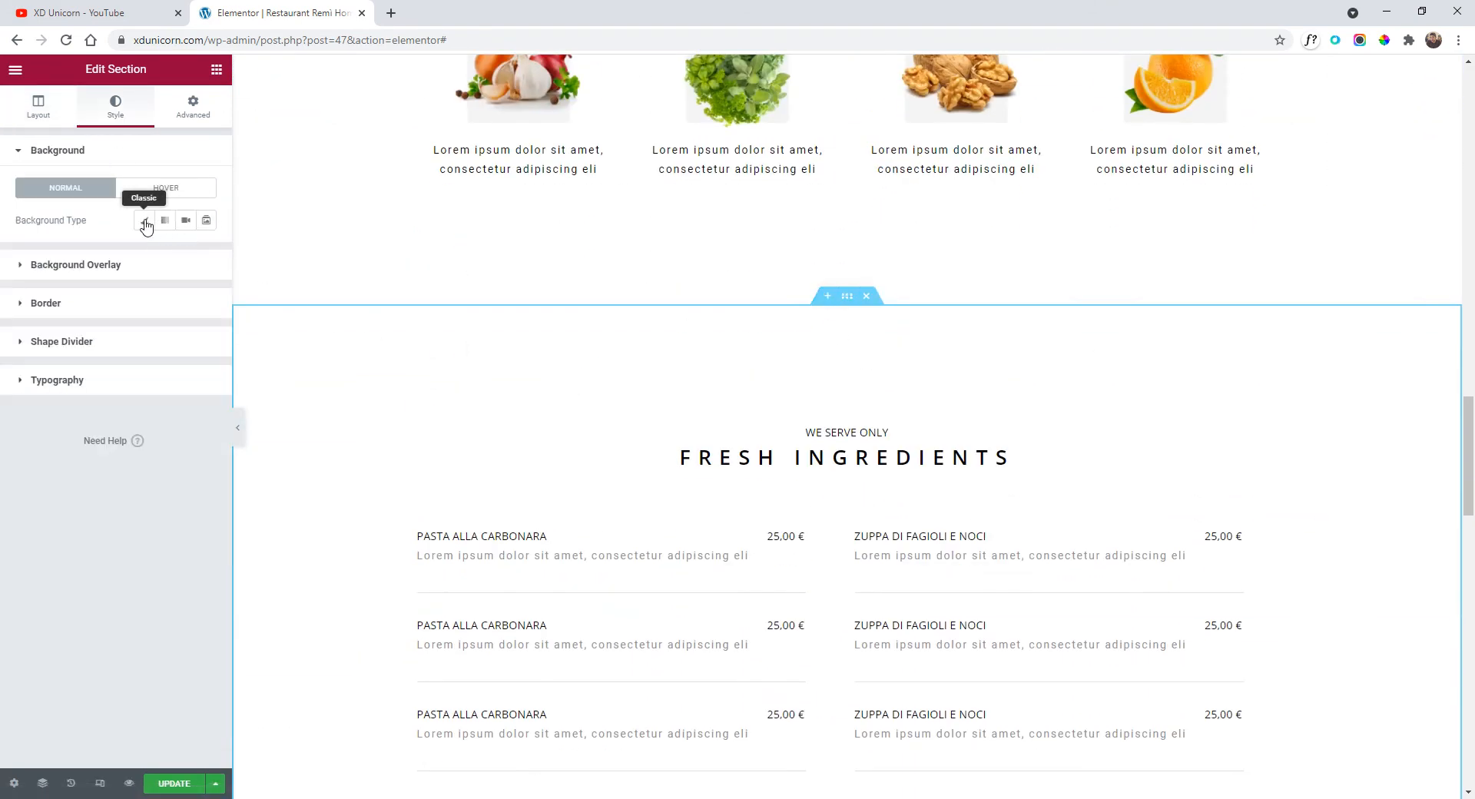
left_click(144, 221)
left_click(206, 252)
left_click_drag(42, 321, 11, 299)
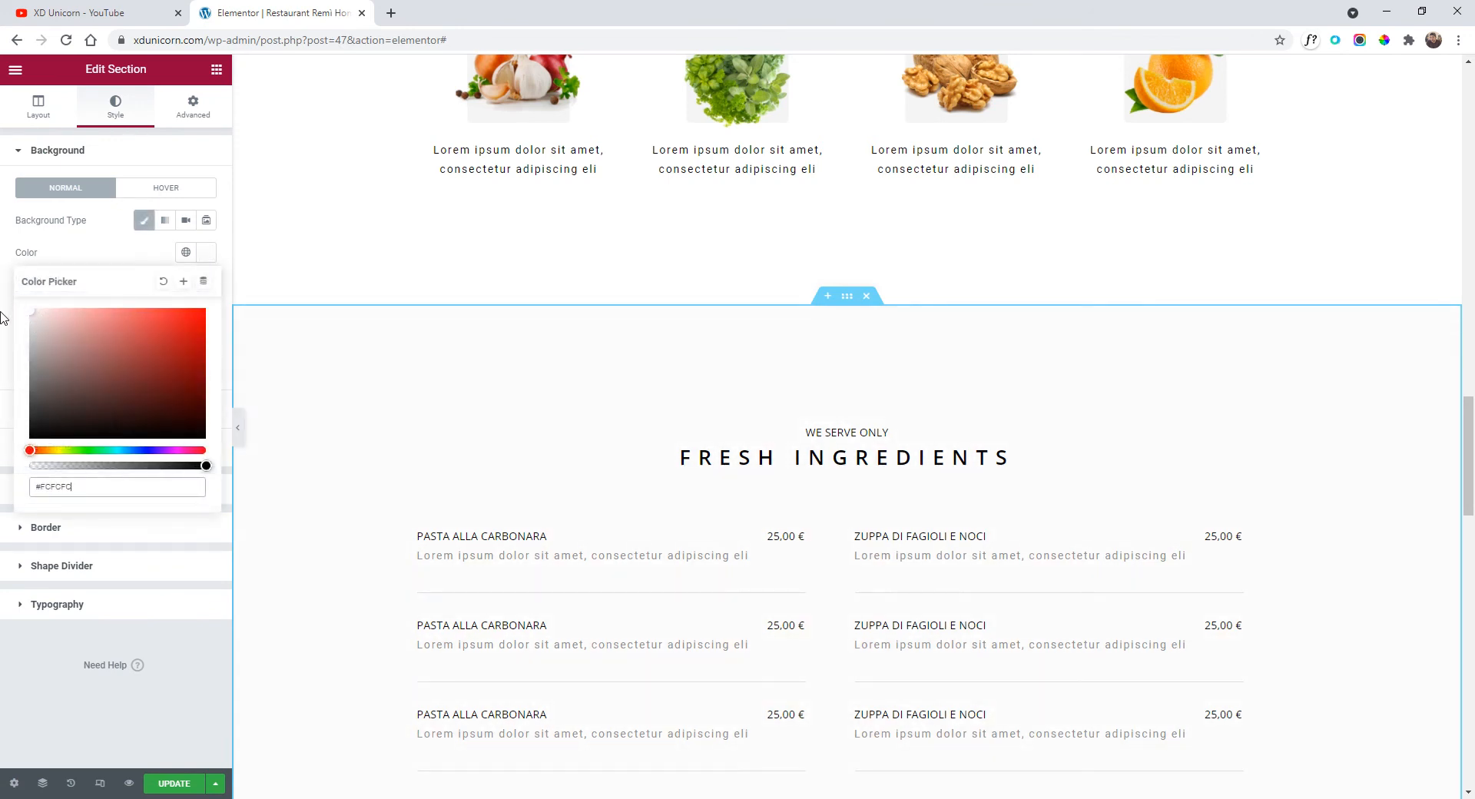
left_click(553, 163)
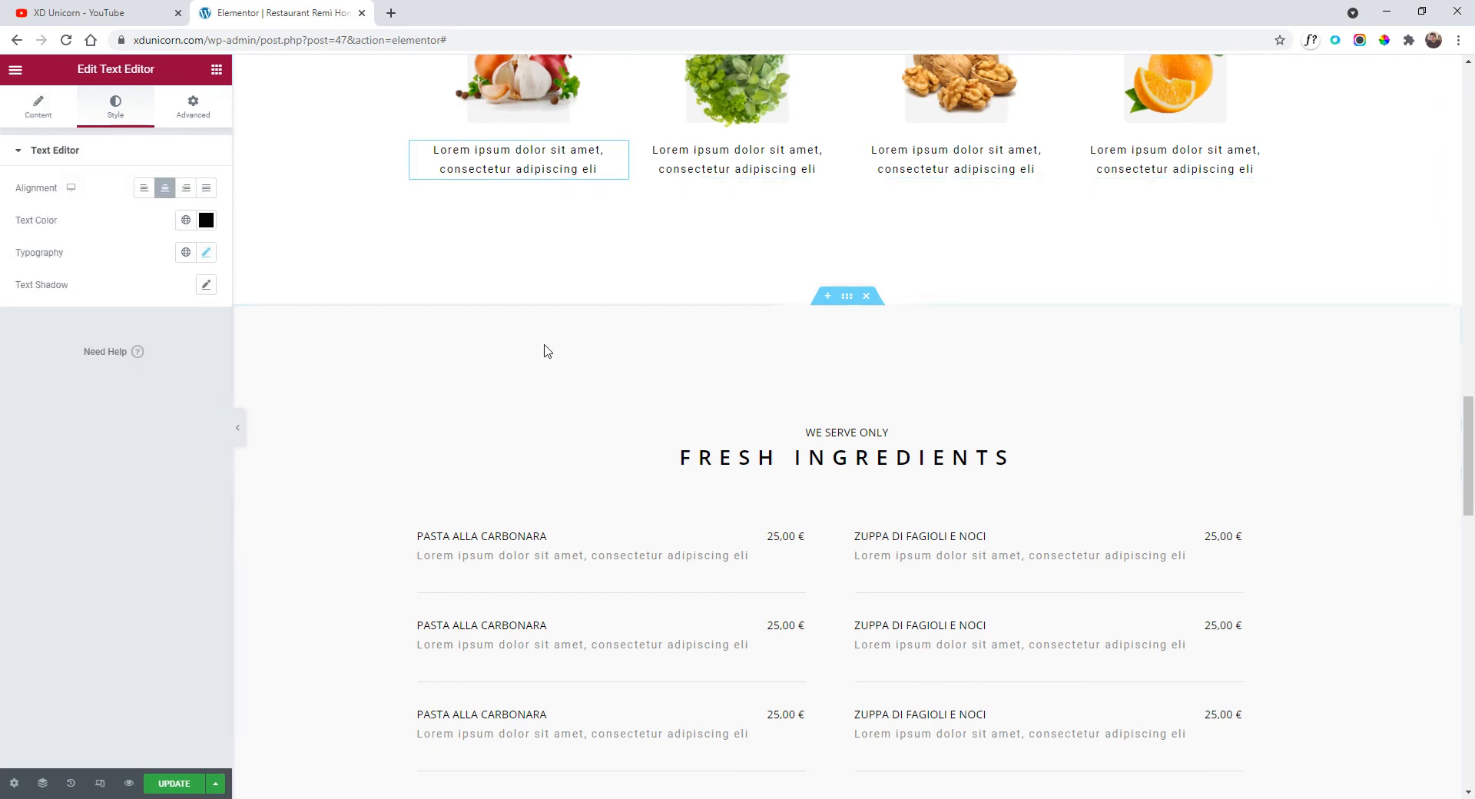
scroll(768, 346, "down", 2)
scroll(765, 427, "down", 15)
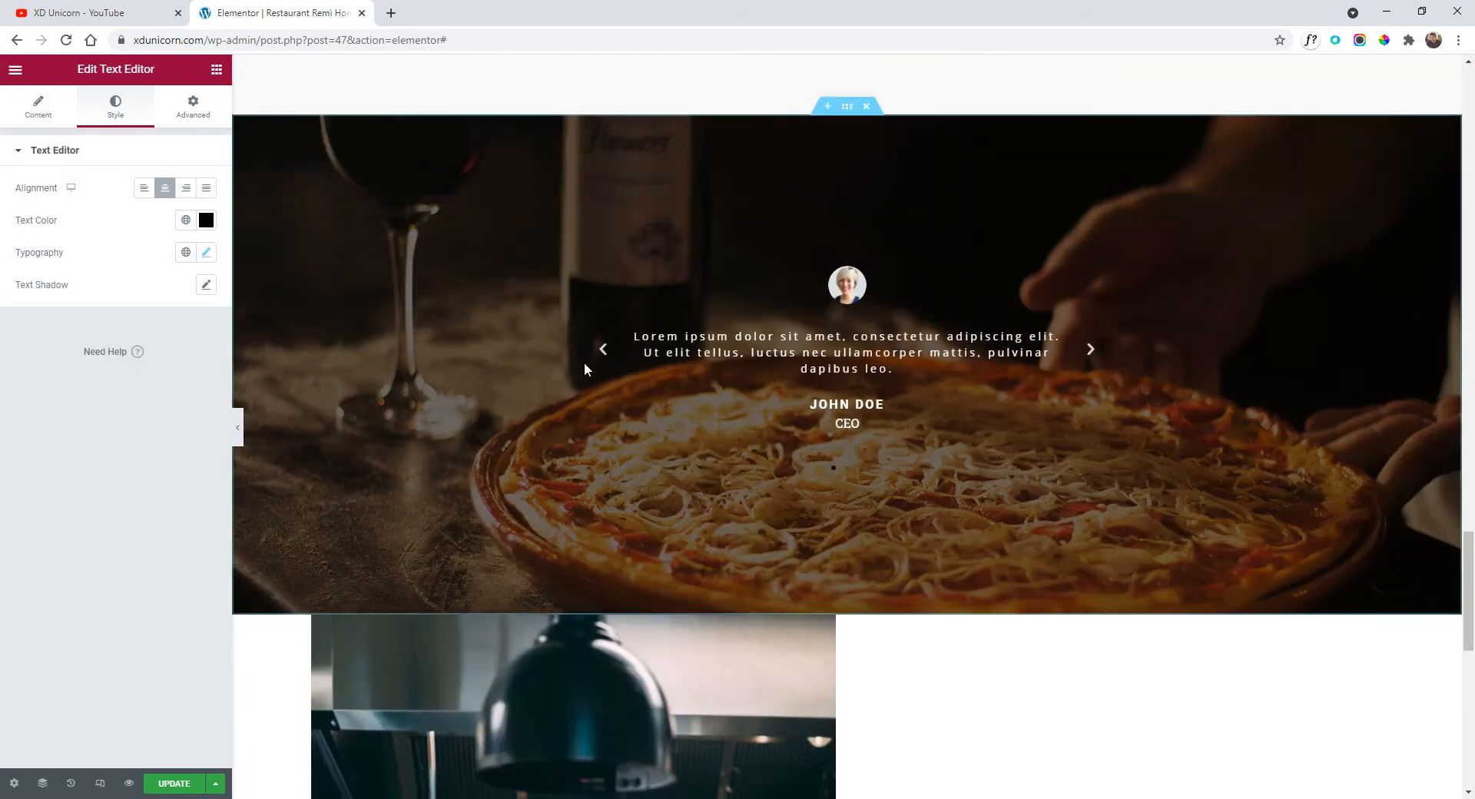
scroll(1149, 345, "down", 1)
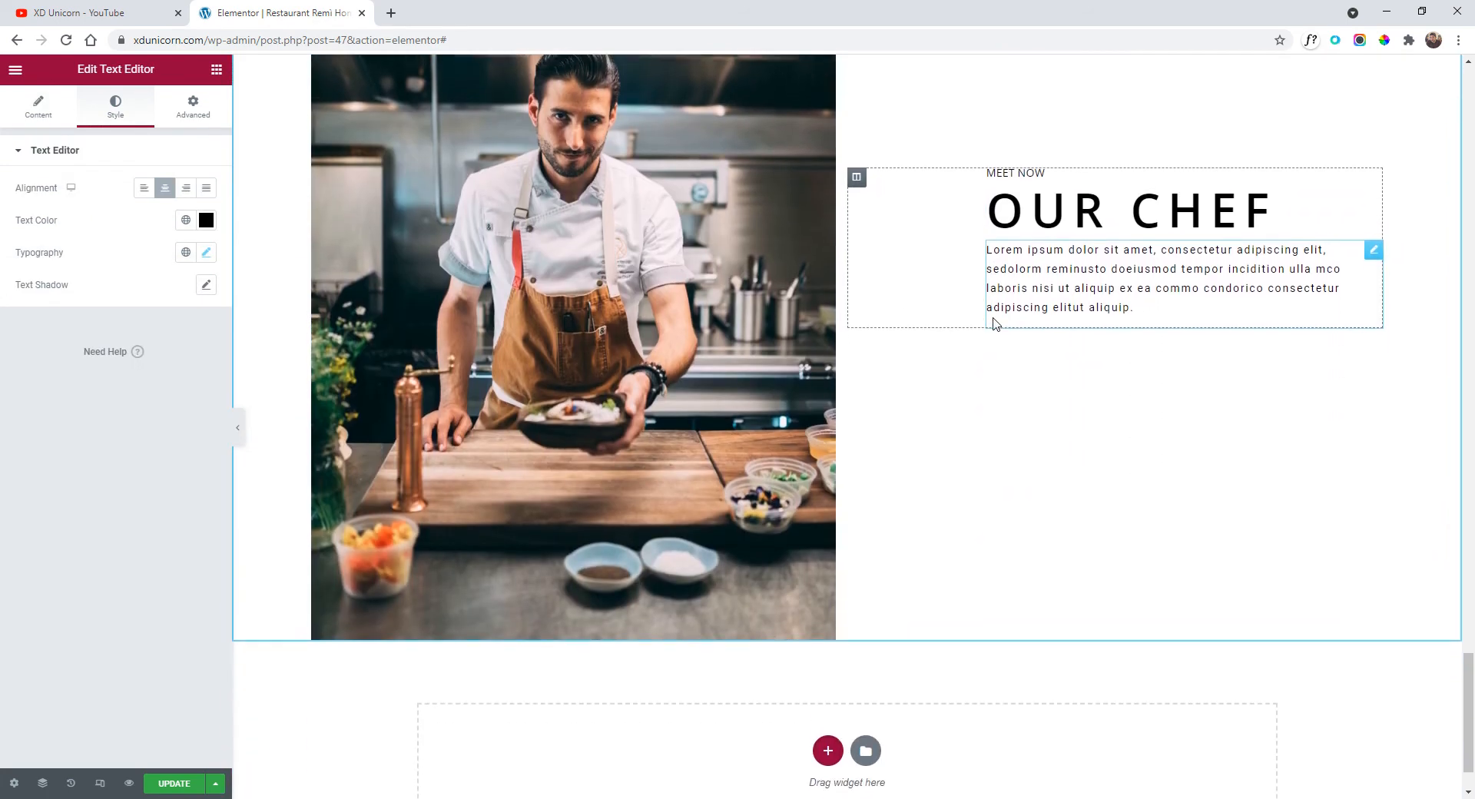
scroll(1141, 354, "up", 1)
scroll(1137, 416, "down", 1)
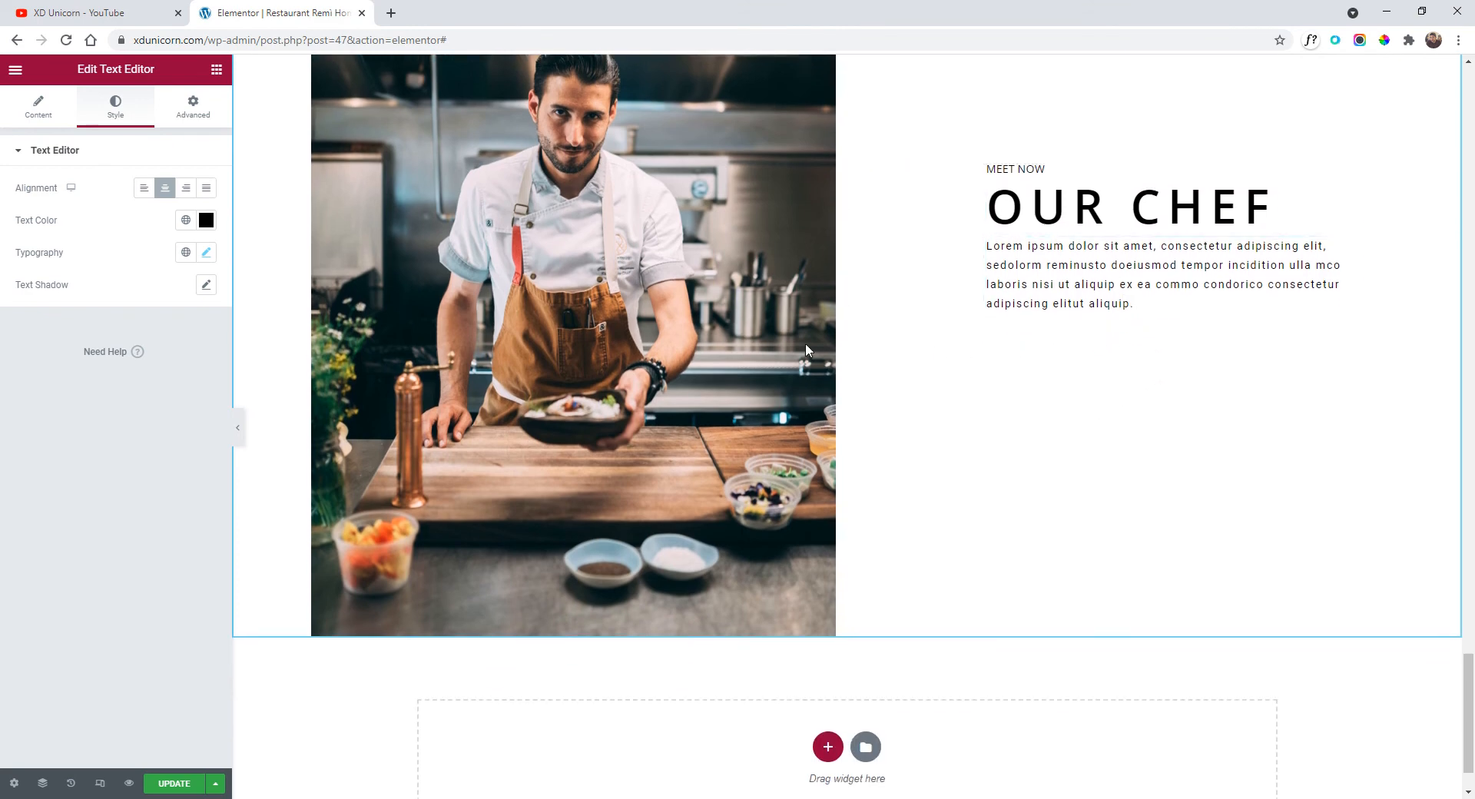
scroll(768, 407, "down", 1)
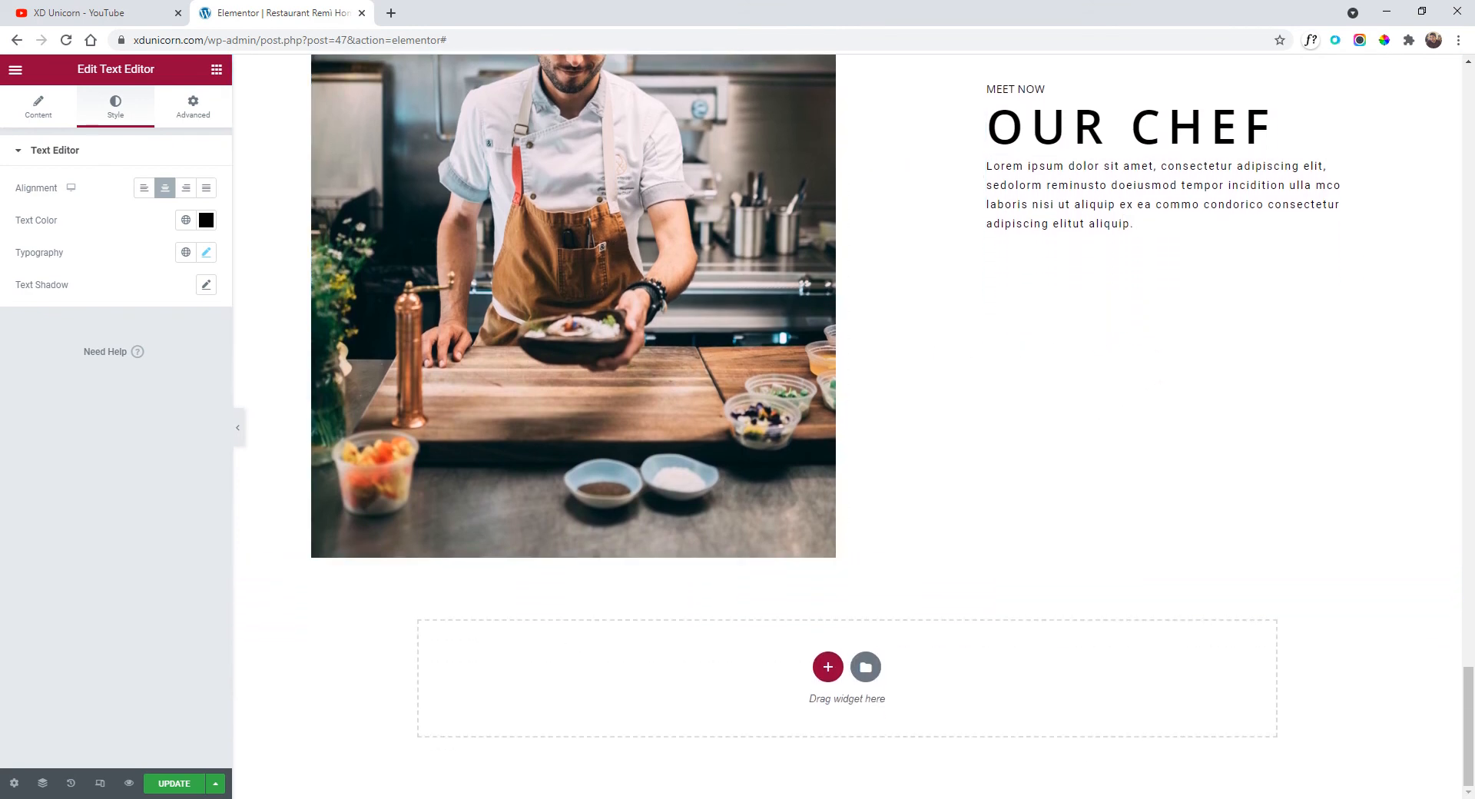
left_click(660, 634)
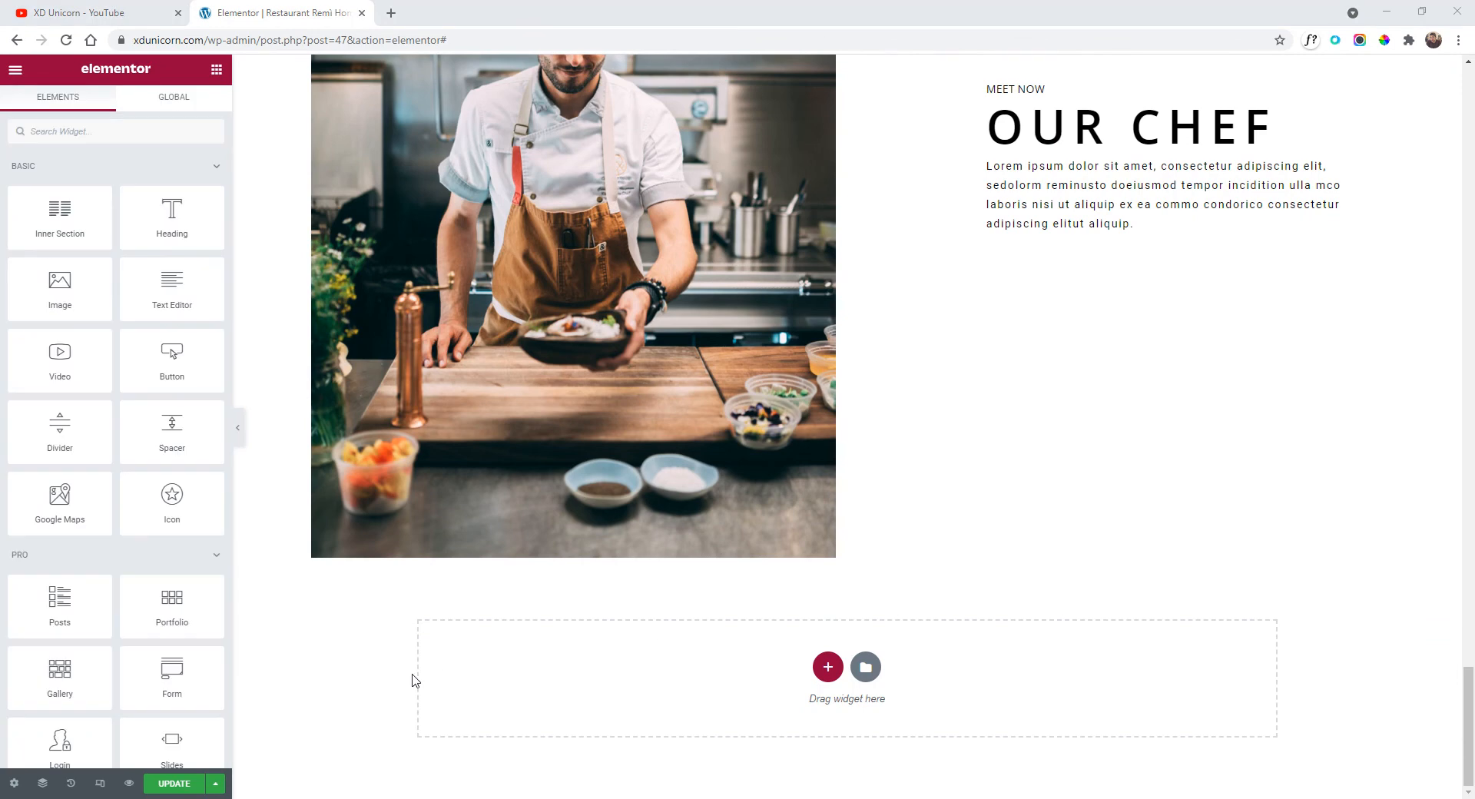
Insert a single-column section under OUR CHEF and drop an Image Carousel widget into it.
left_click(827, 667)
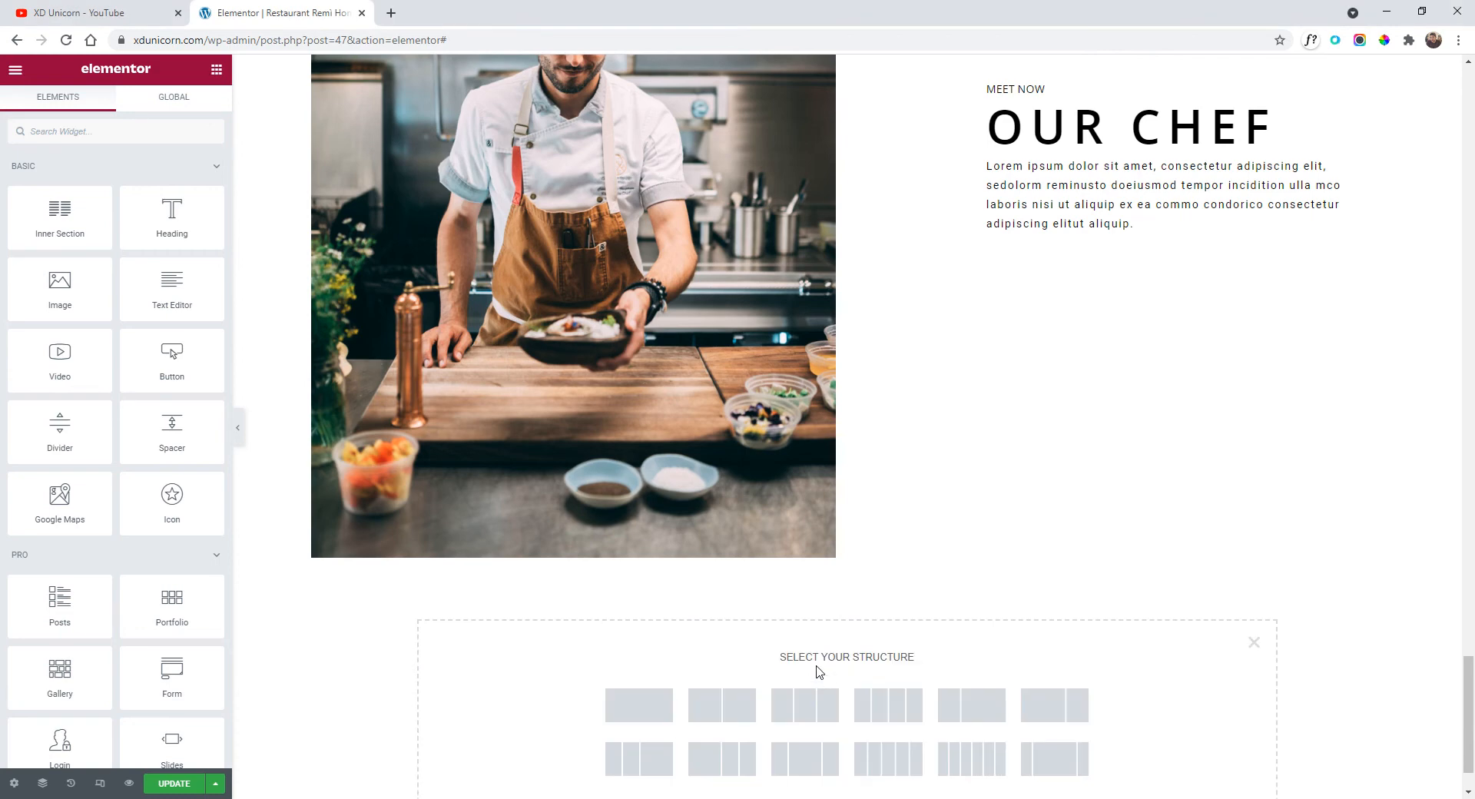
scroll(676, 597, "down", 1)
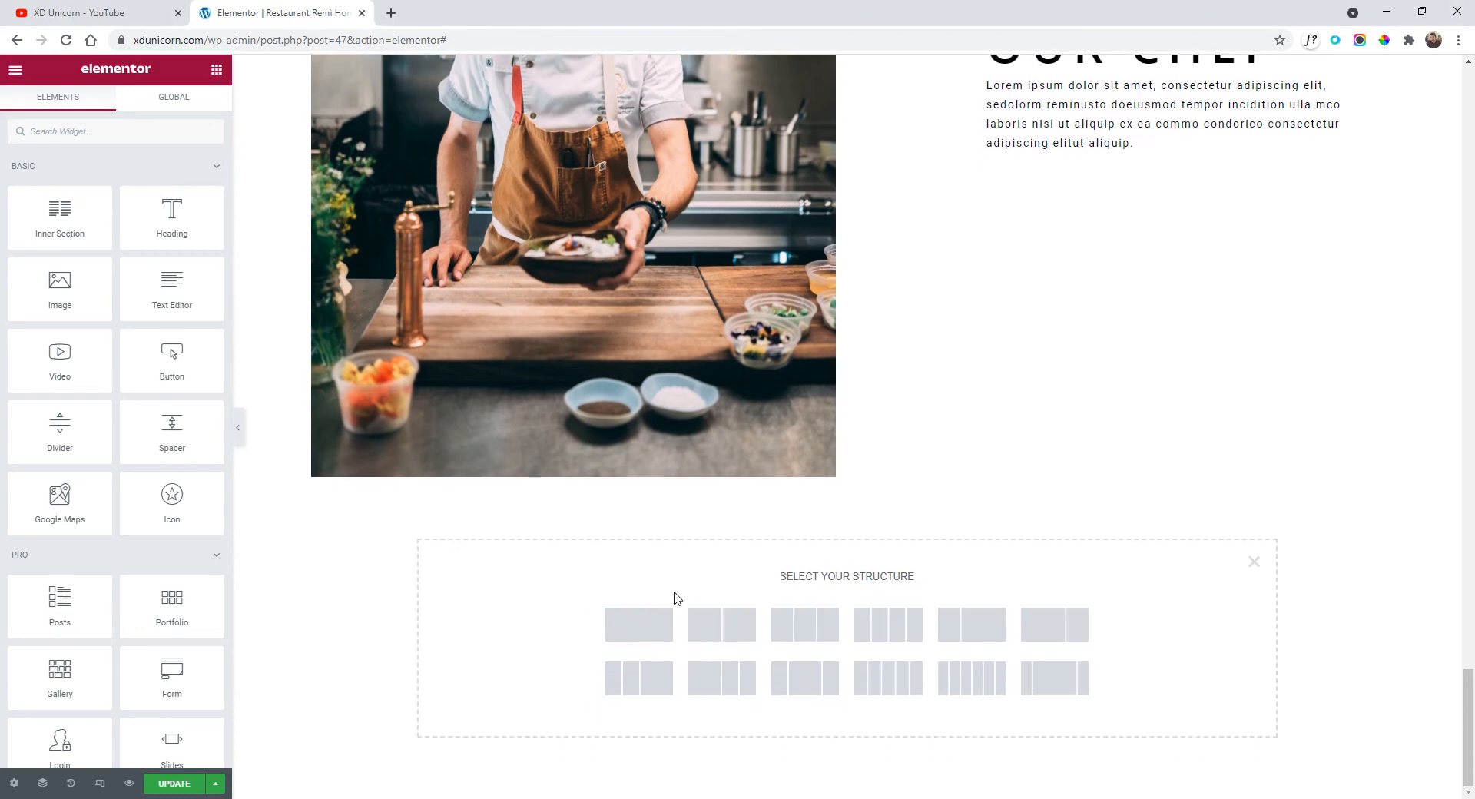
left_click(635, 634)
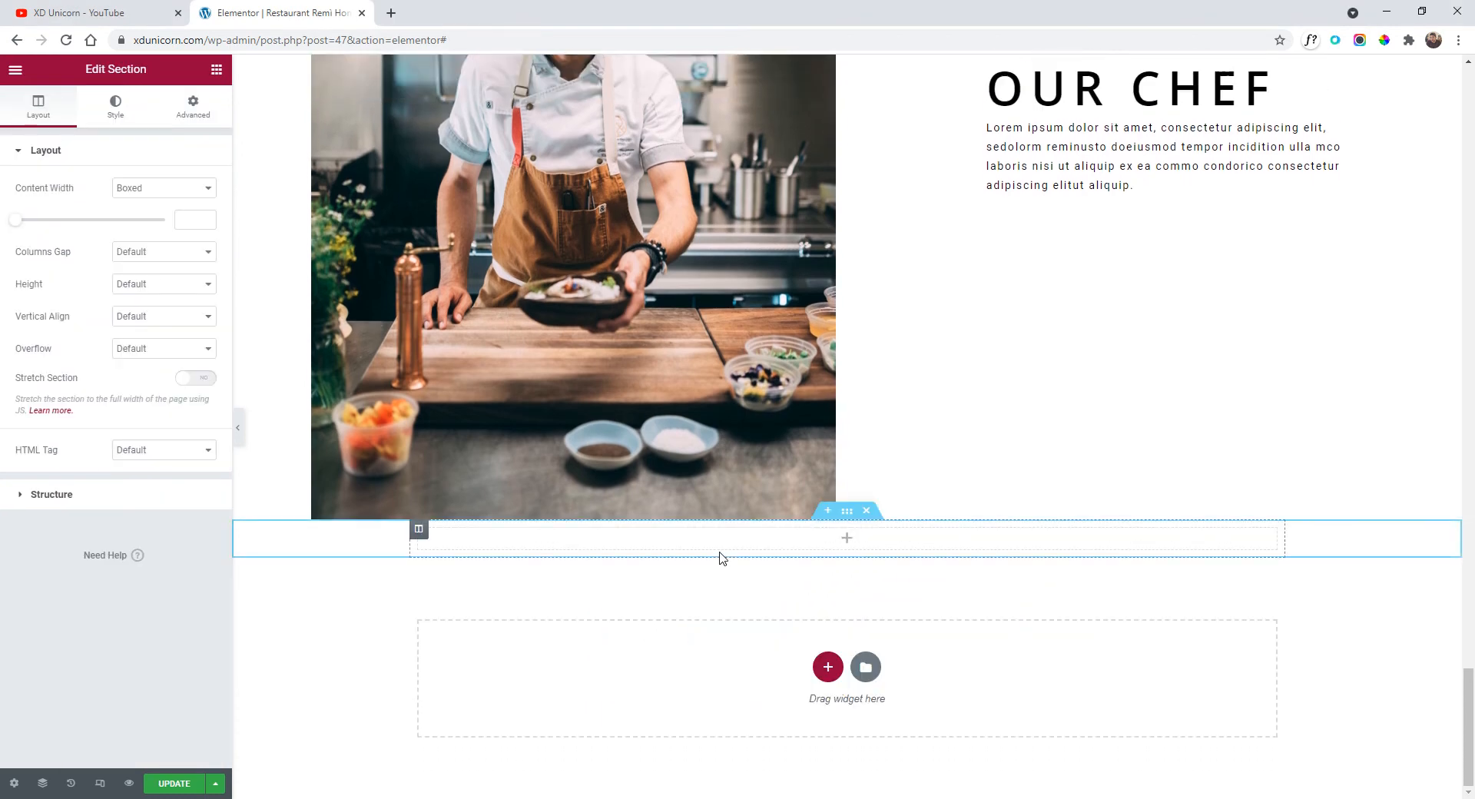
left_click(15, 70)
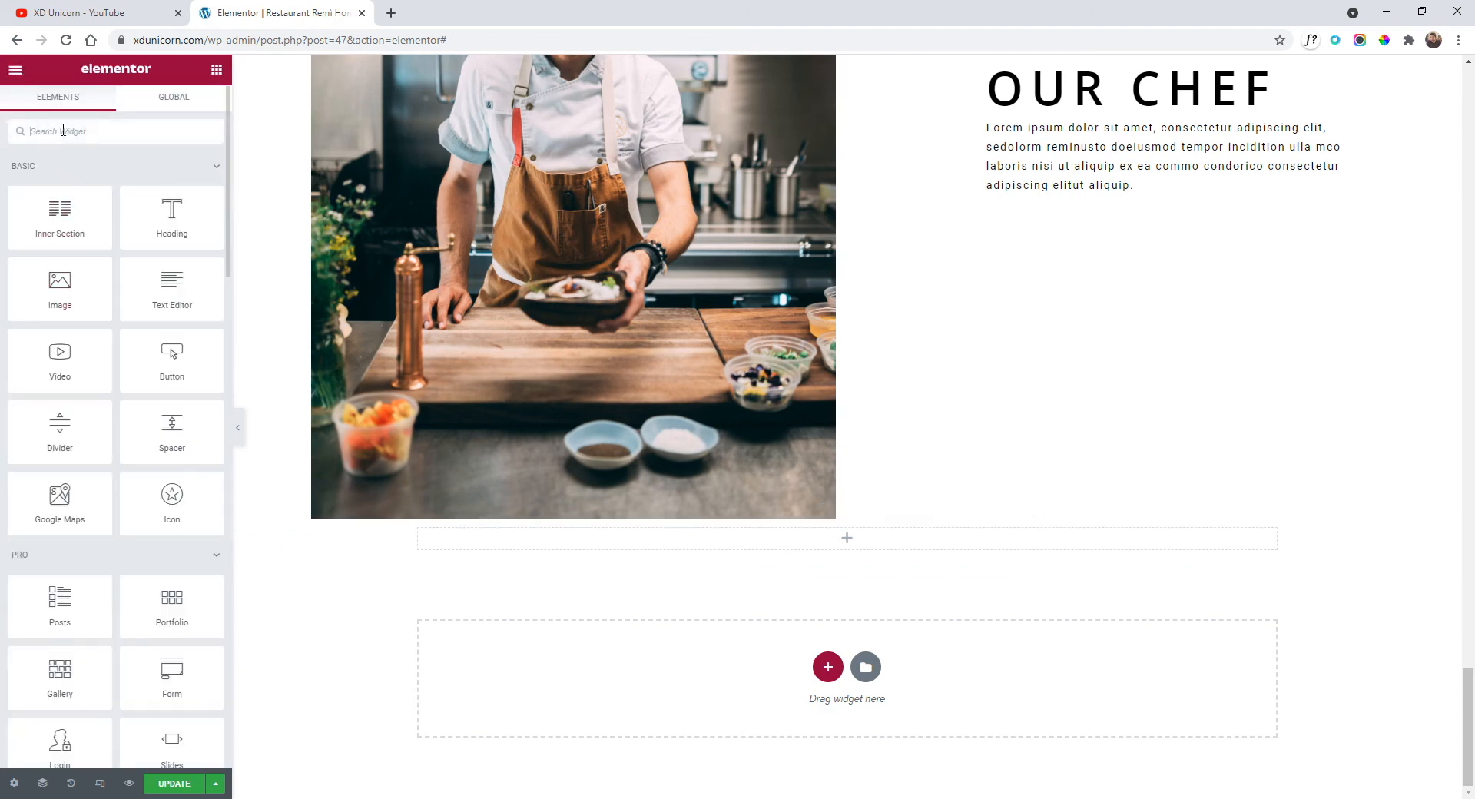
type("car")
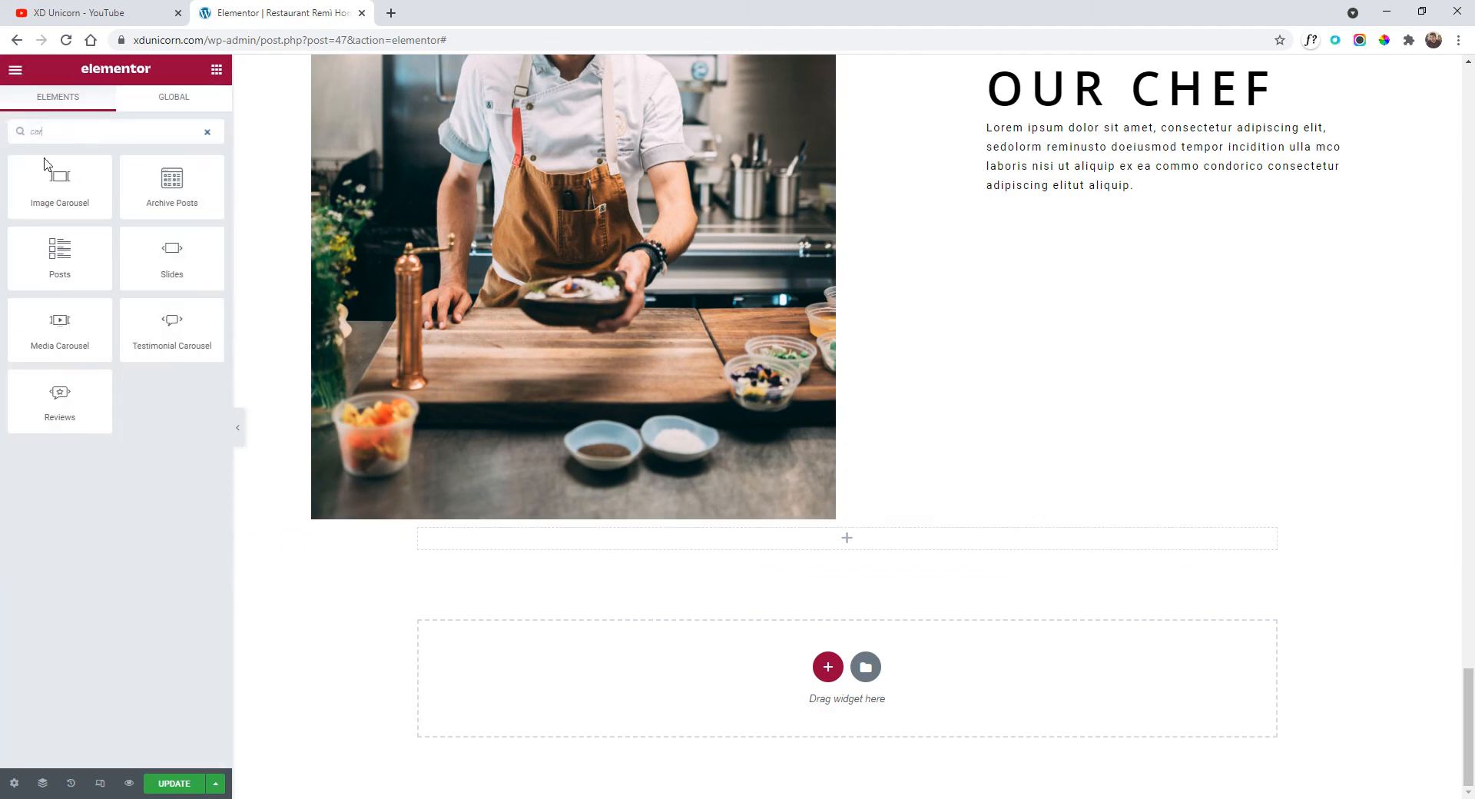
left_click_drag(49, 195, 626, 544)
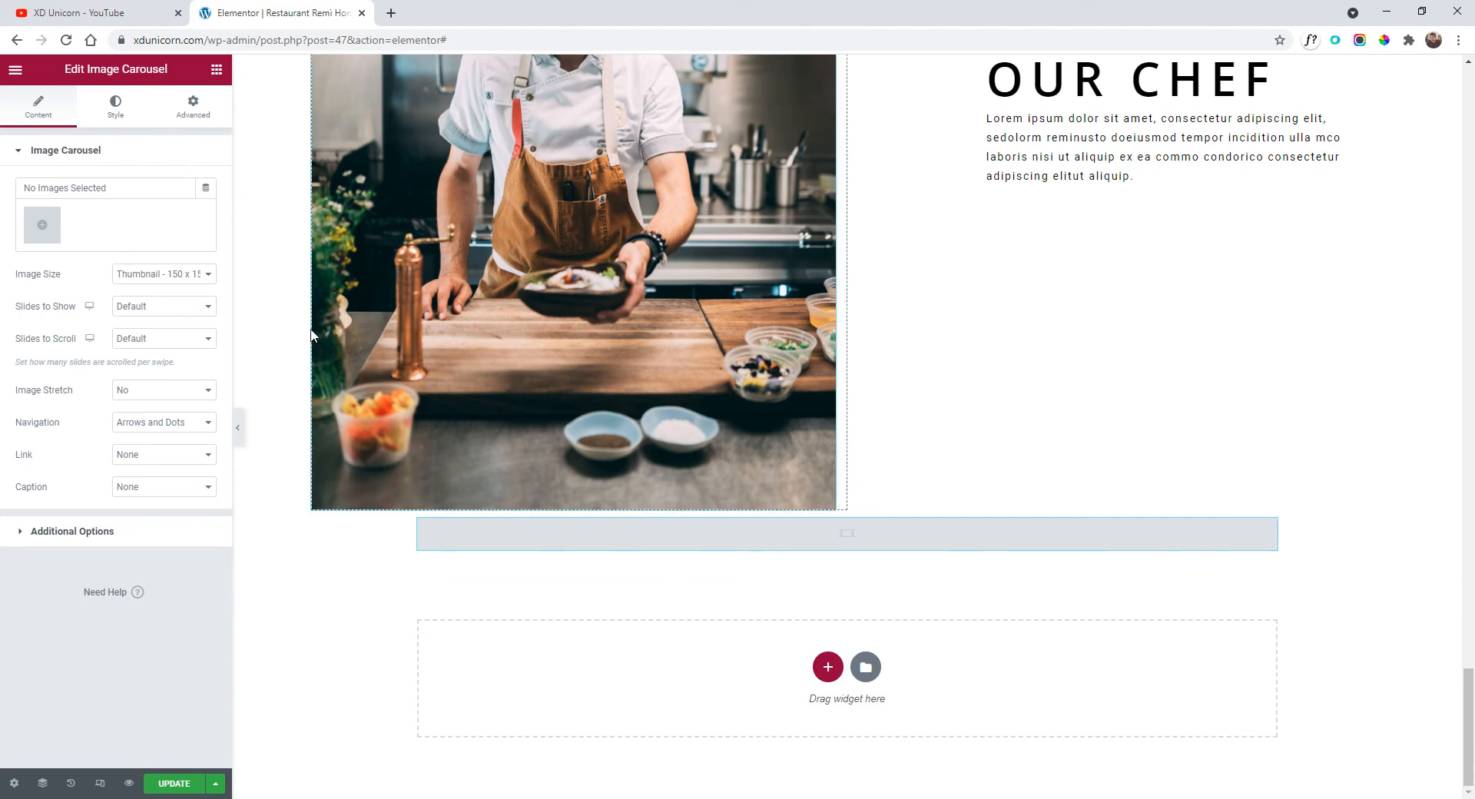
Upload the 11 food photos from the imgs folder as a new gallery and insert it.
left_click(45, 231)
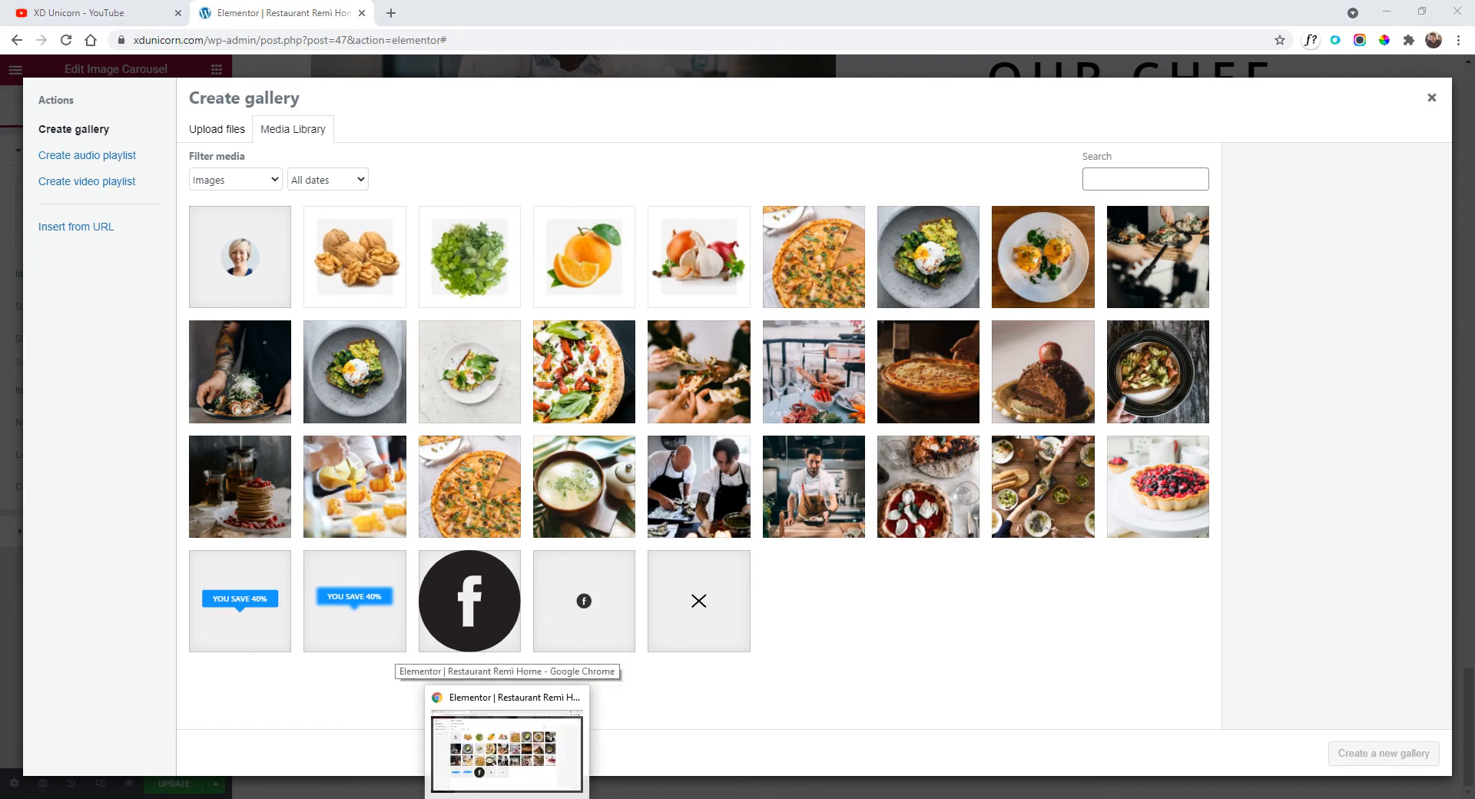
left_click(508, 798)
left_click_drag(367, 425, 532, 558)
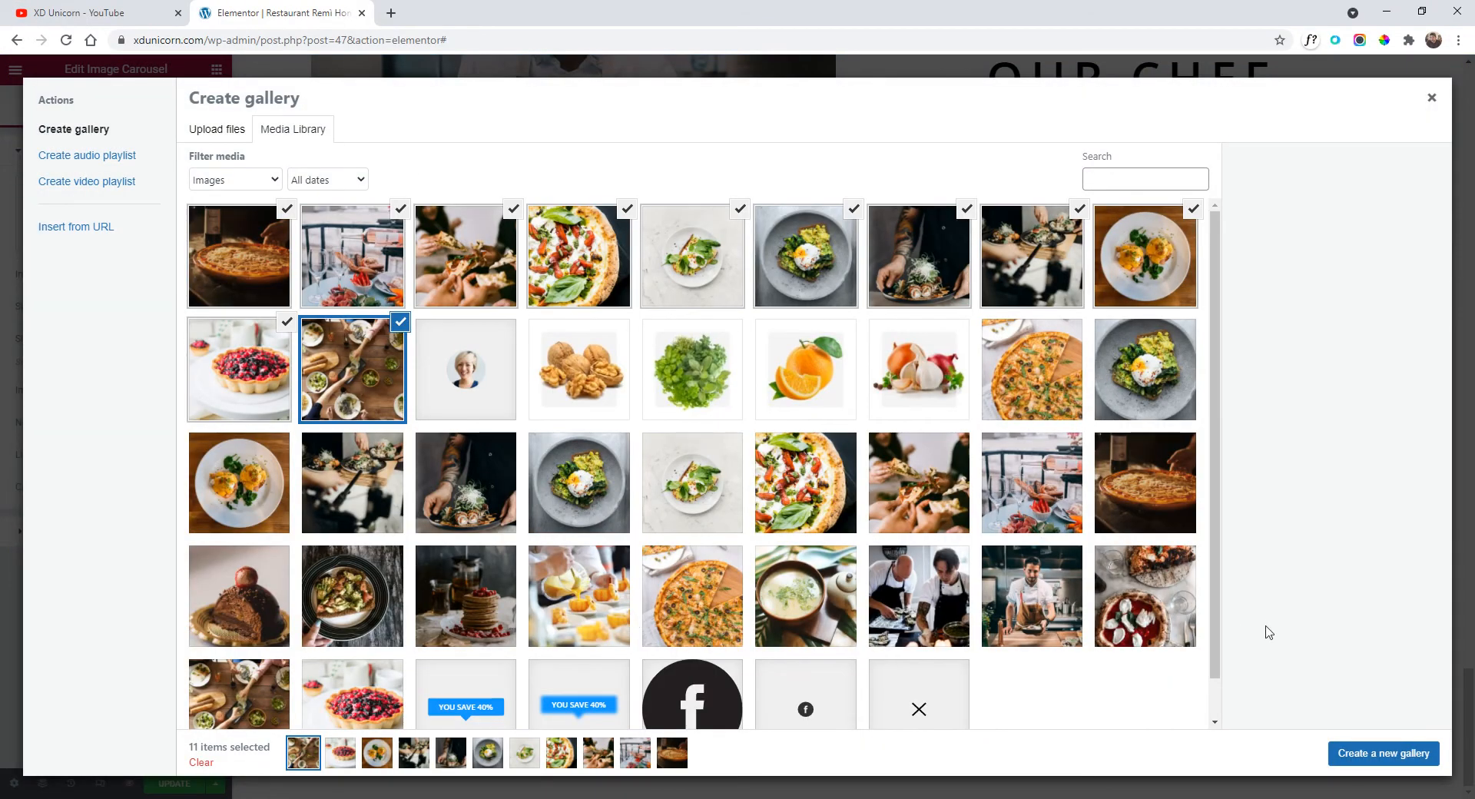
left_click(1368, 756)
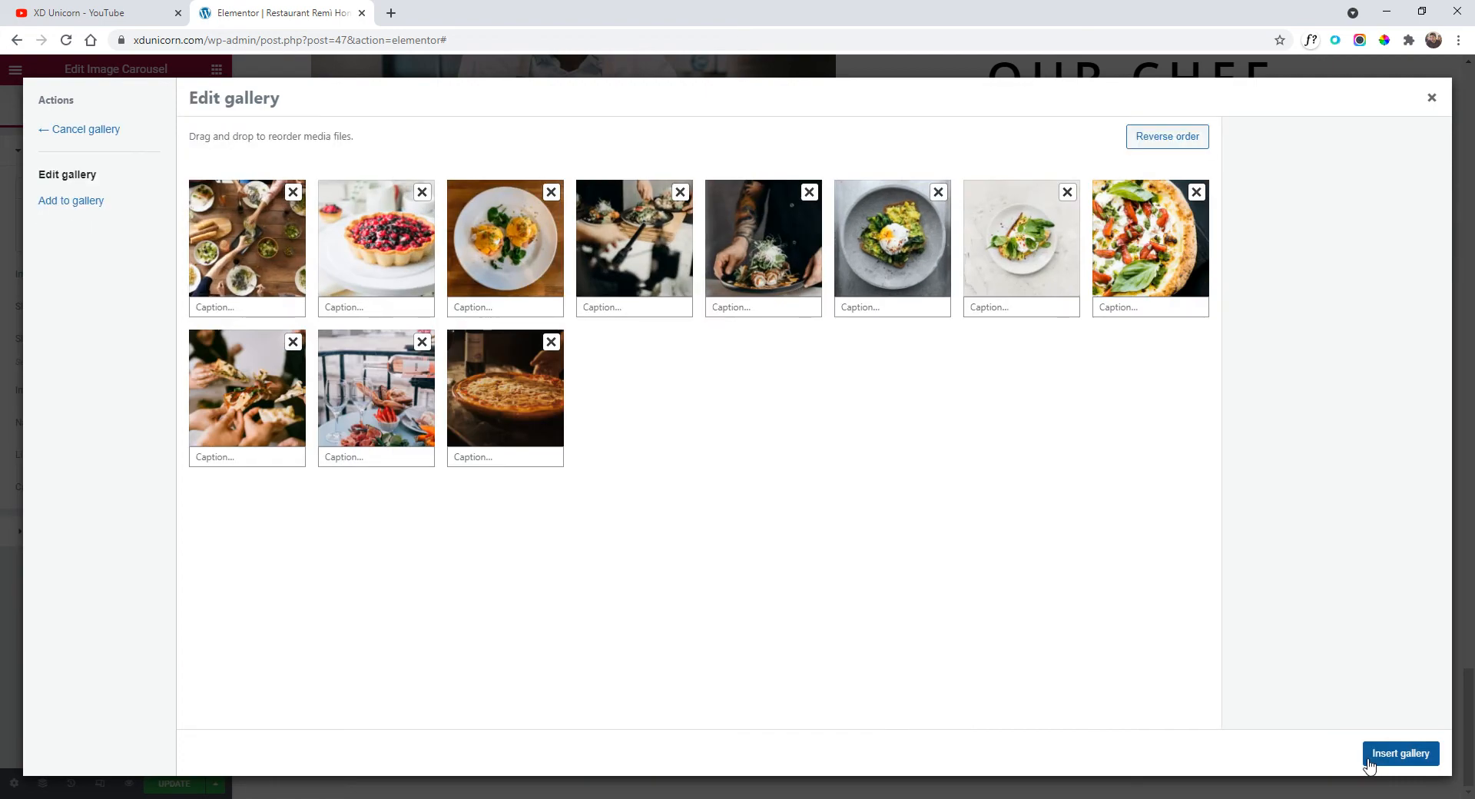
left_click(1385, 762)
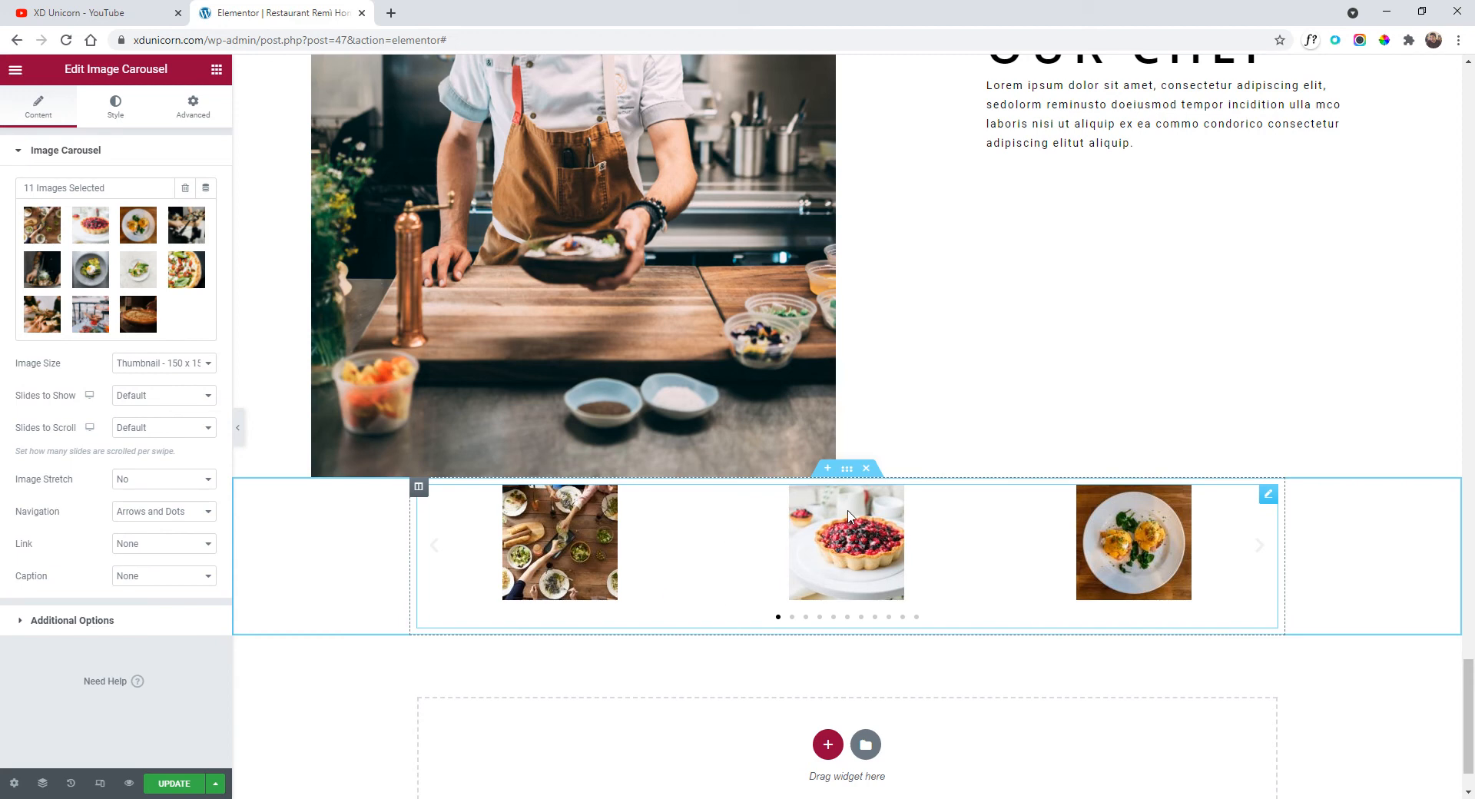
Give the carousel's section a 526 px minimum height.
left_click(847, 470)
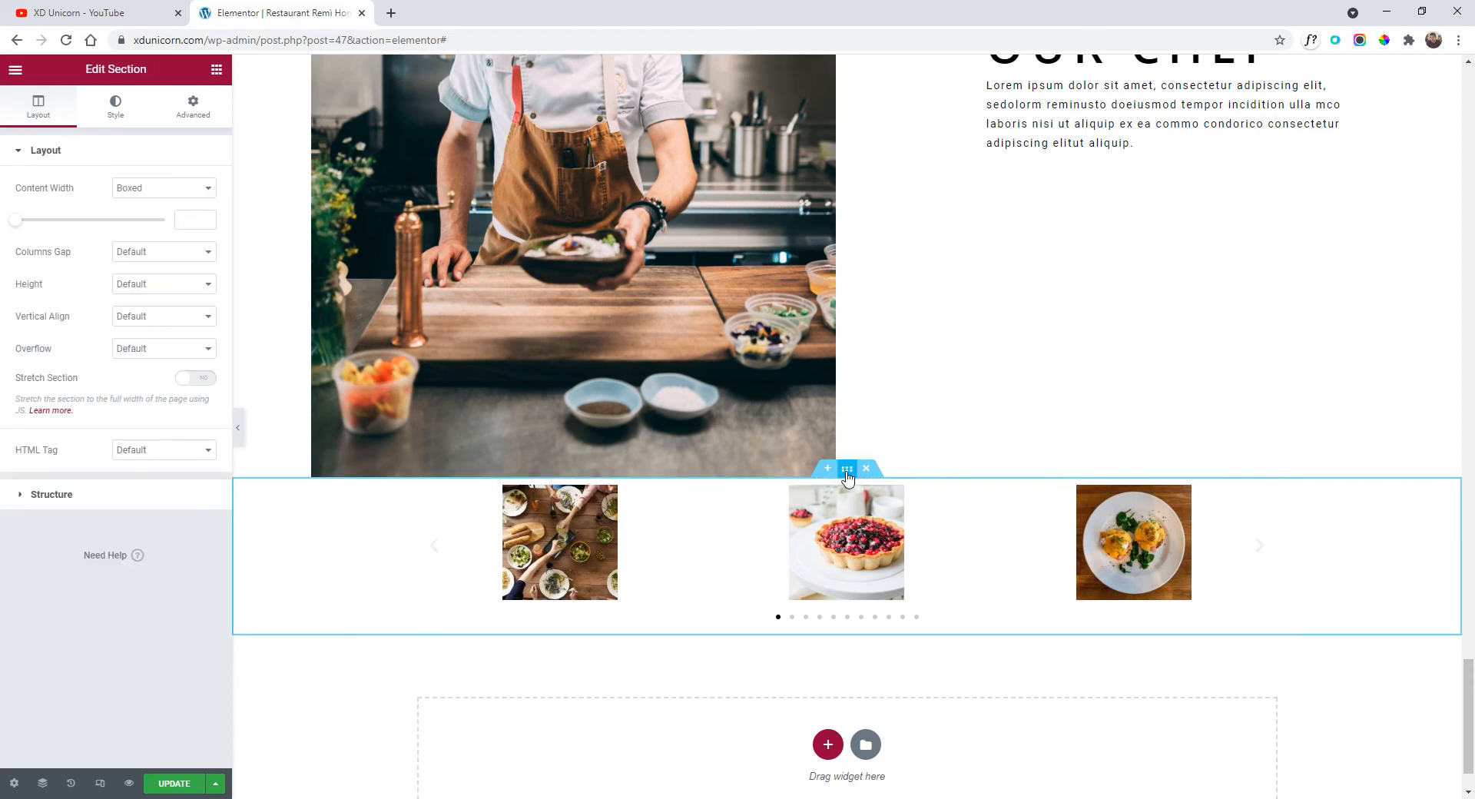
left_click(192, 285)
left_click(192, 326)
left_click_drag(60, 334, 72, 336)
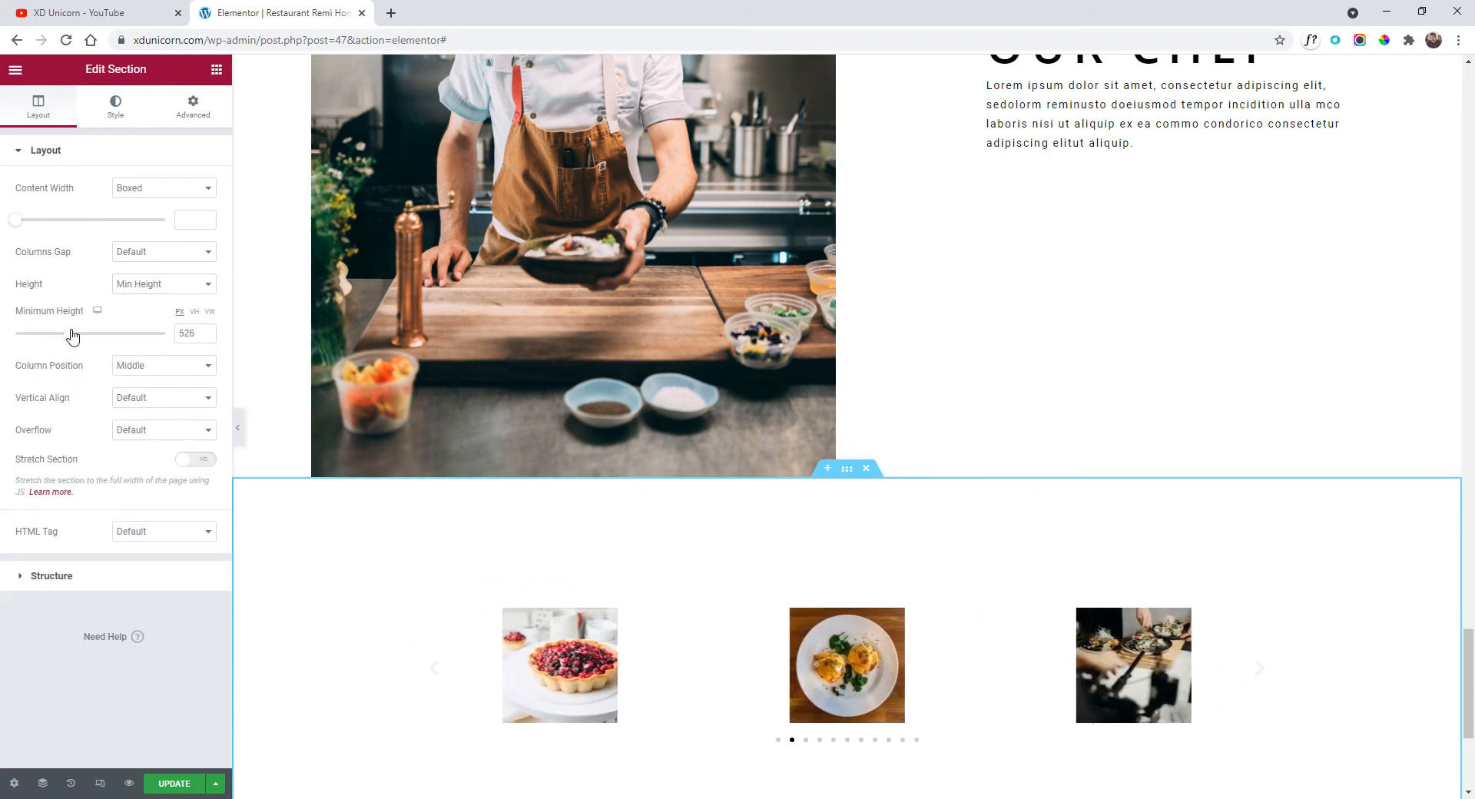
scroll(912, 677, "down", 2)
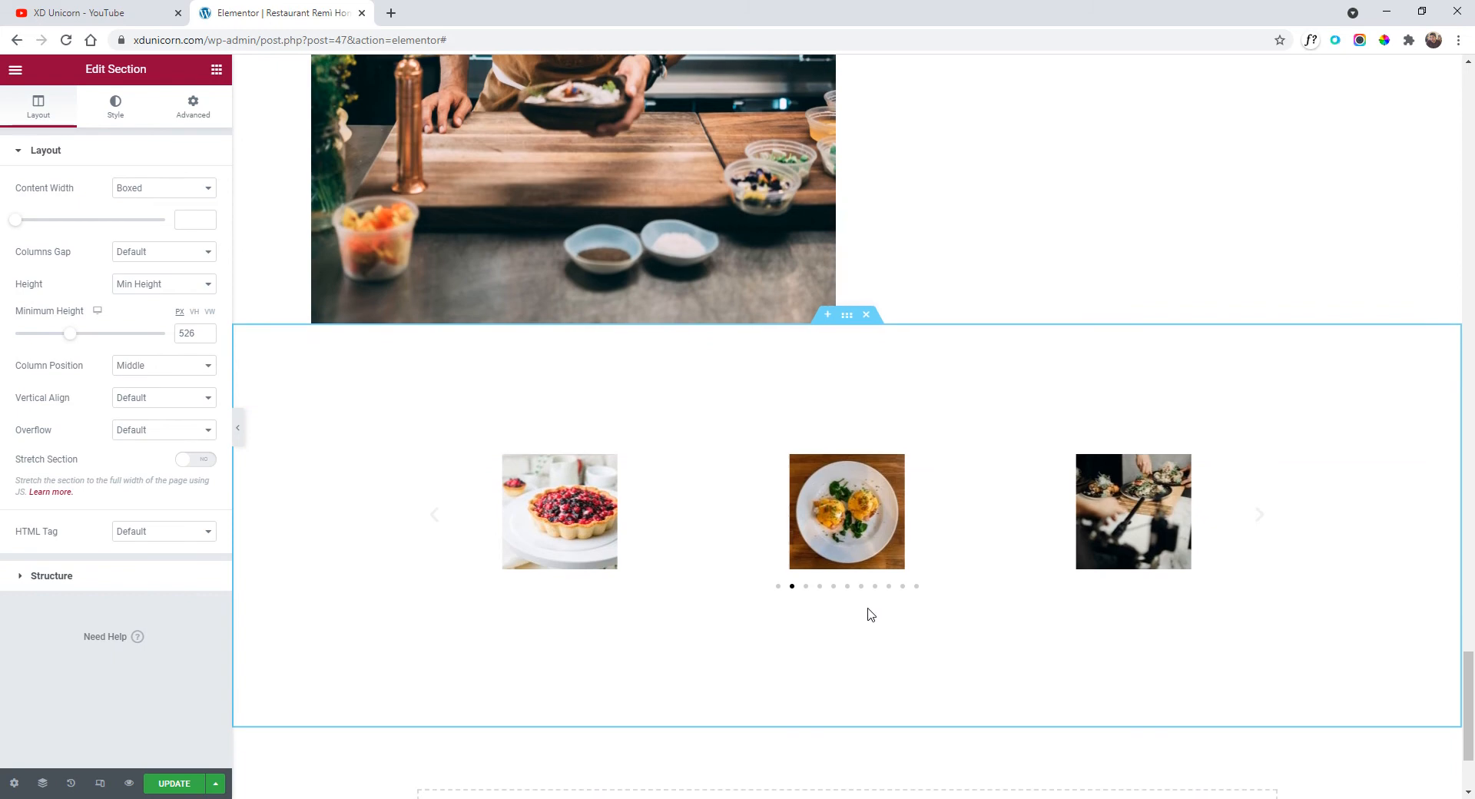
Set the carousel's image size to Full.
left_click(871, 538)
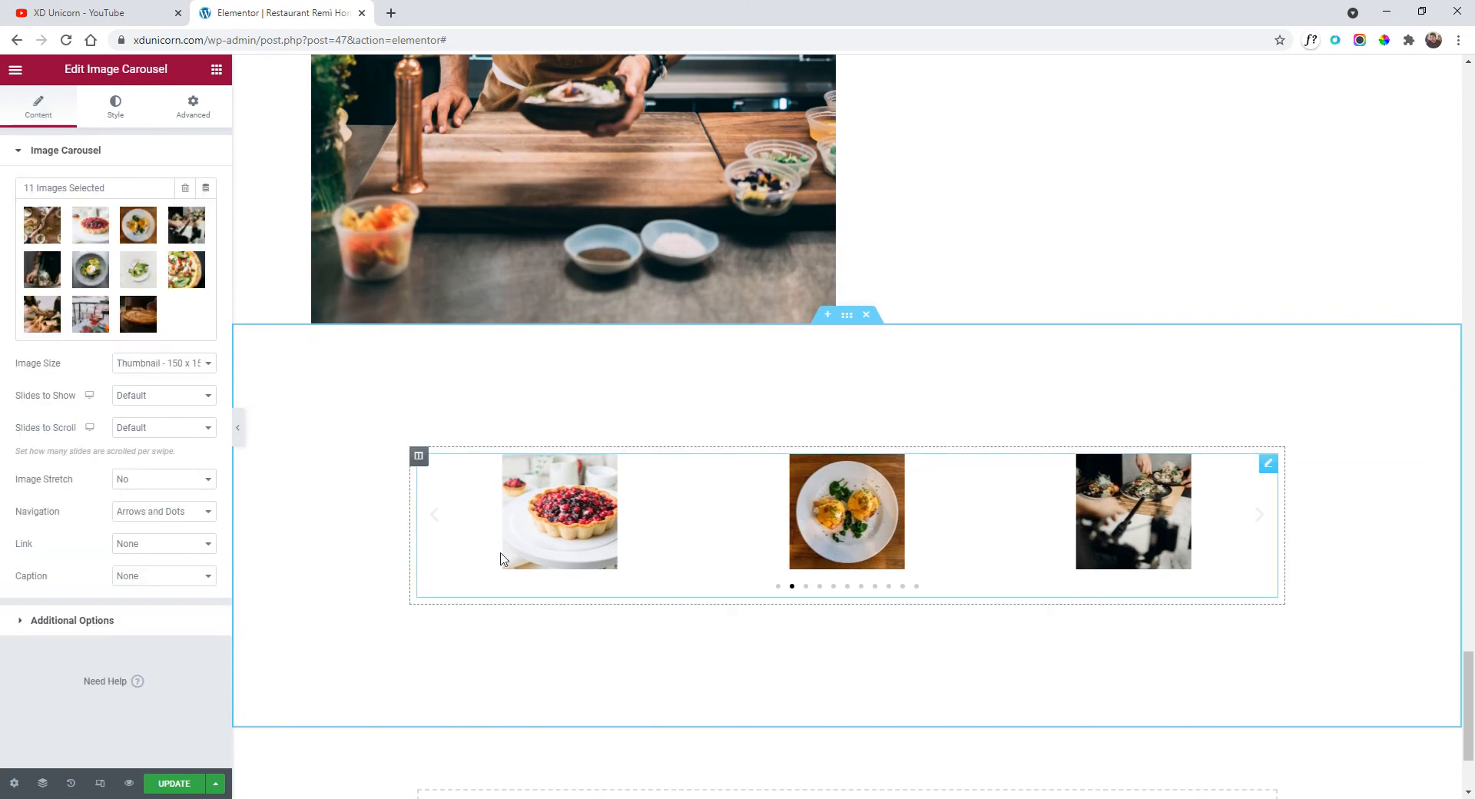
left_click(145, 368)
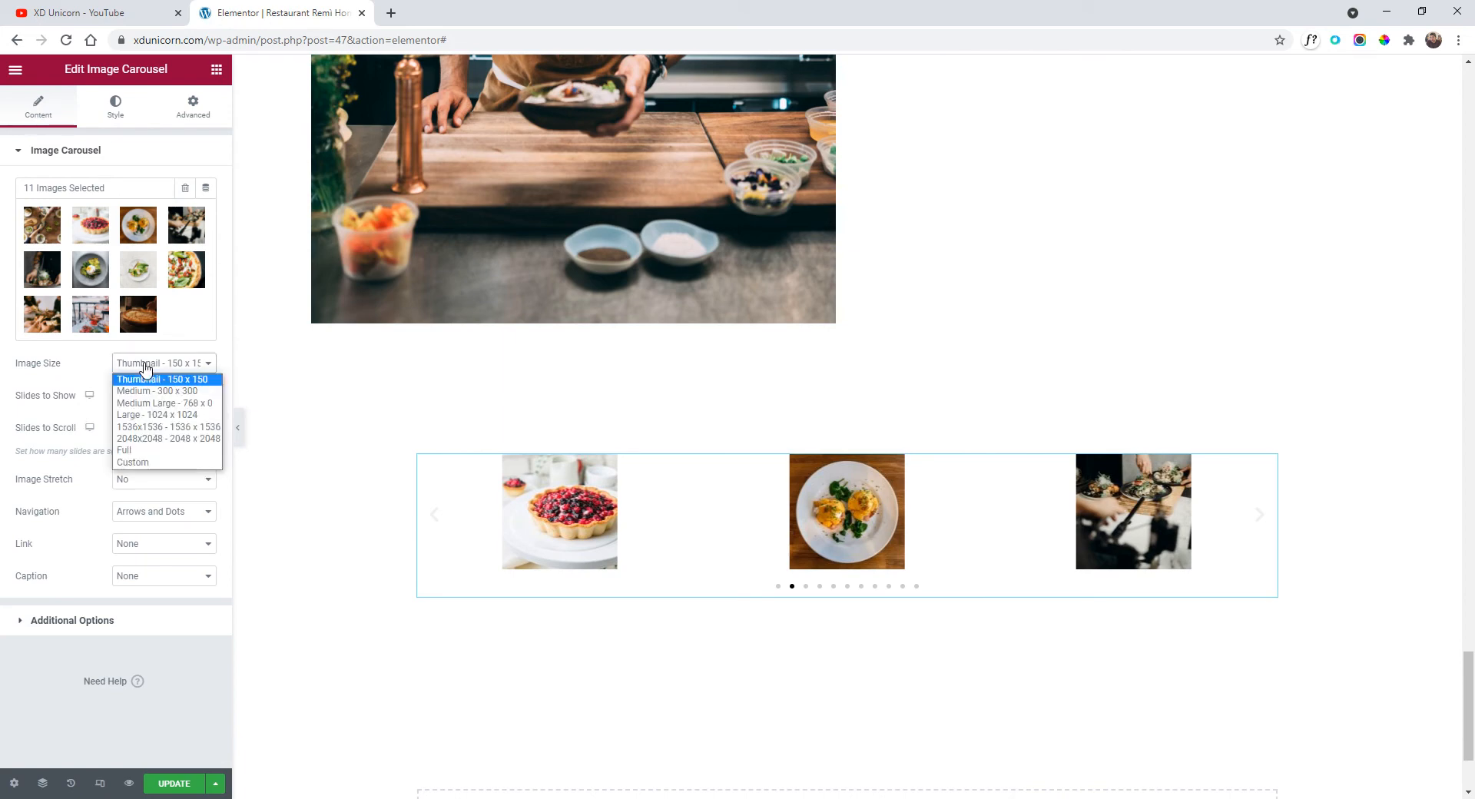
left_click(156, 452)
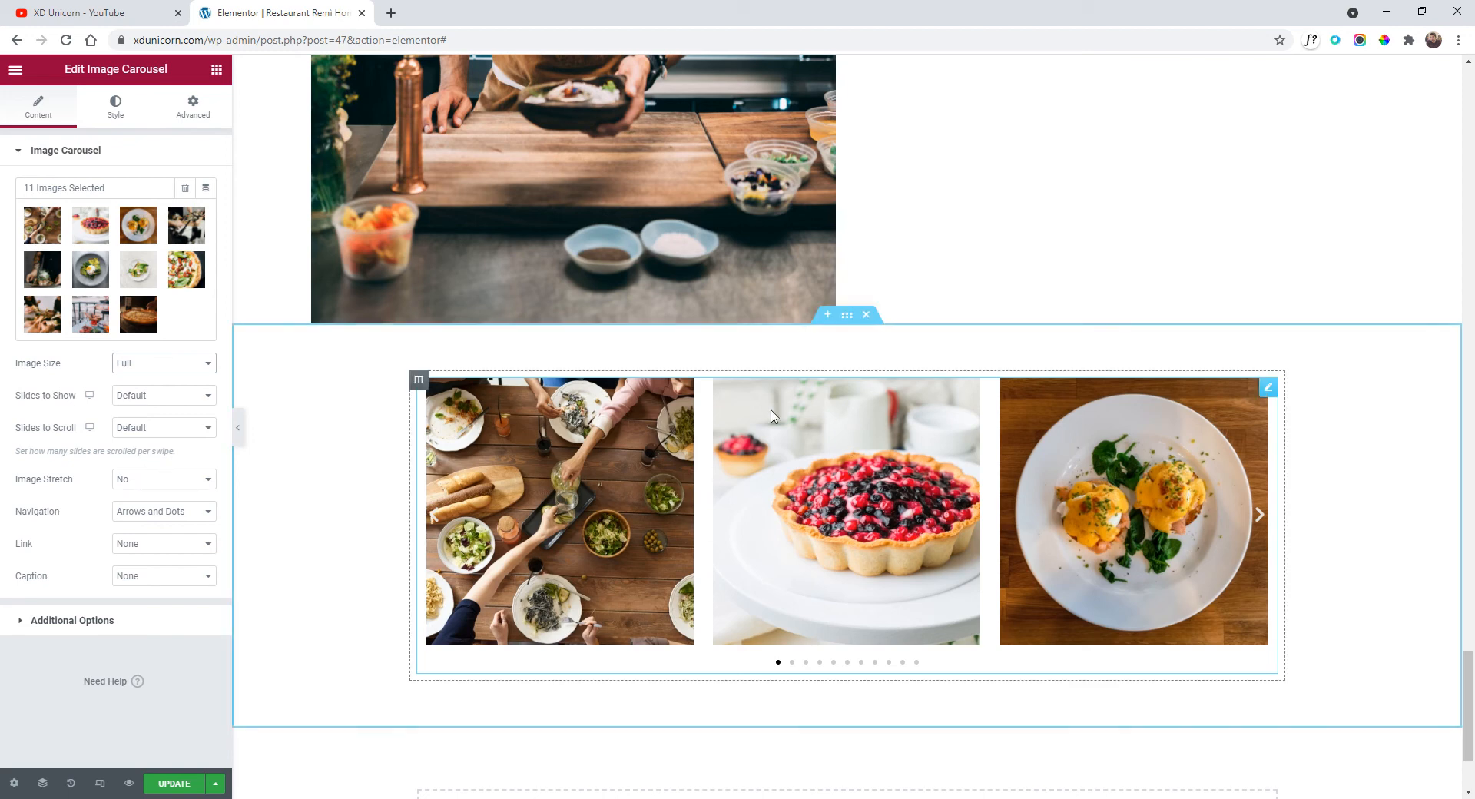
Switch the section's content width to Full Width and preview the page.
left_click(846, 318)
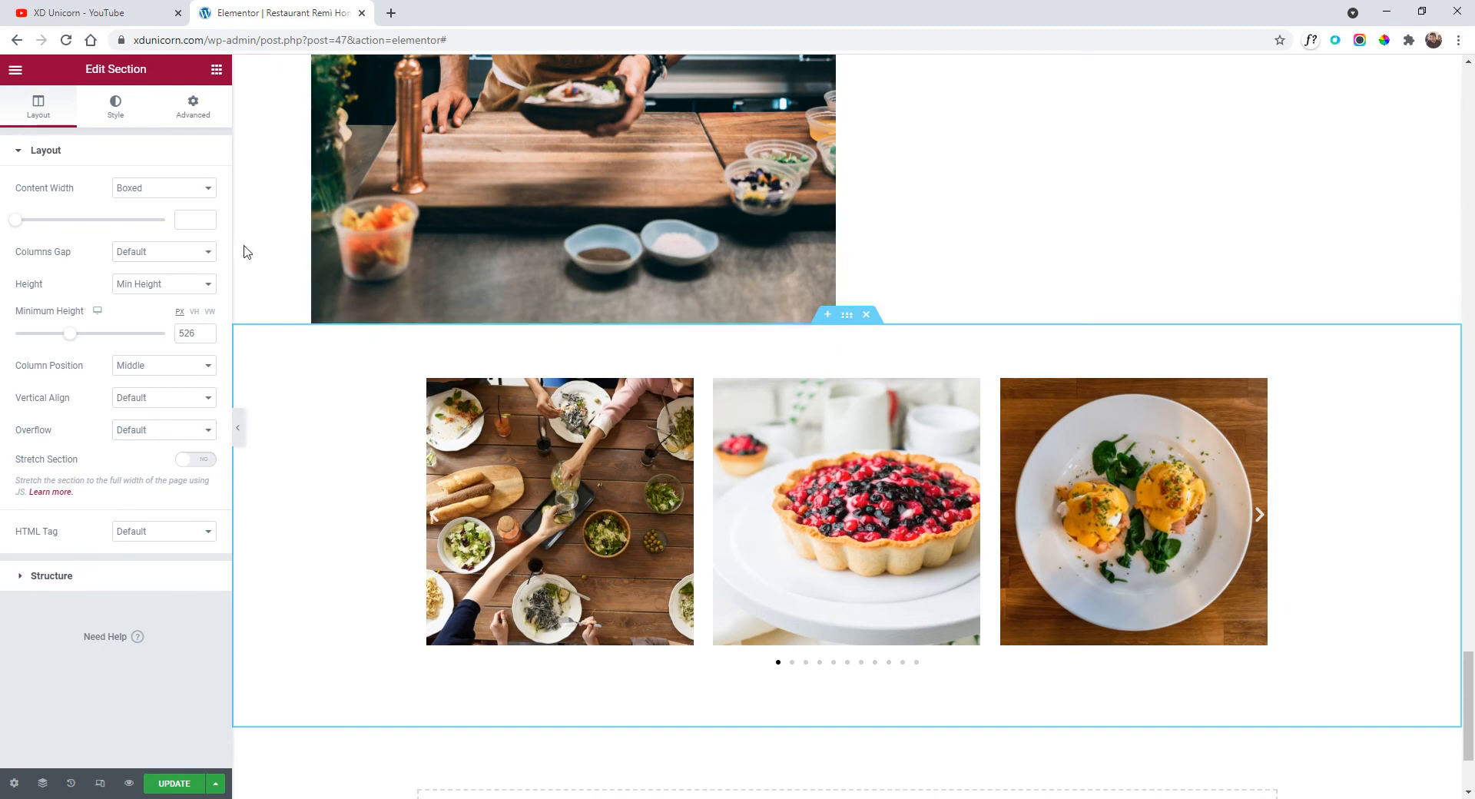
left_click(151, 192)
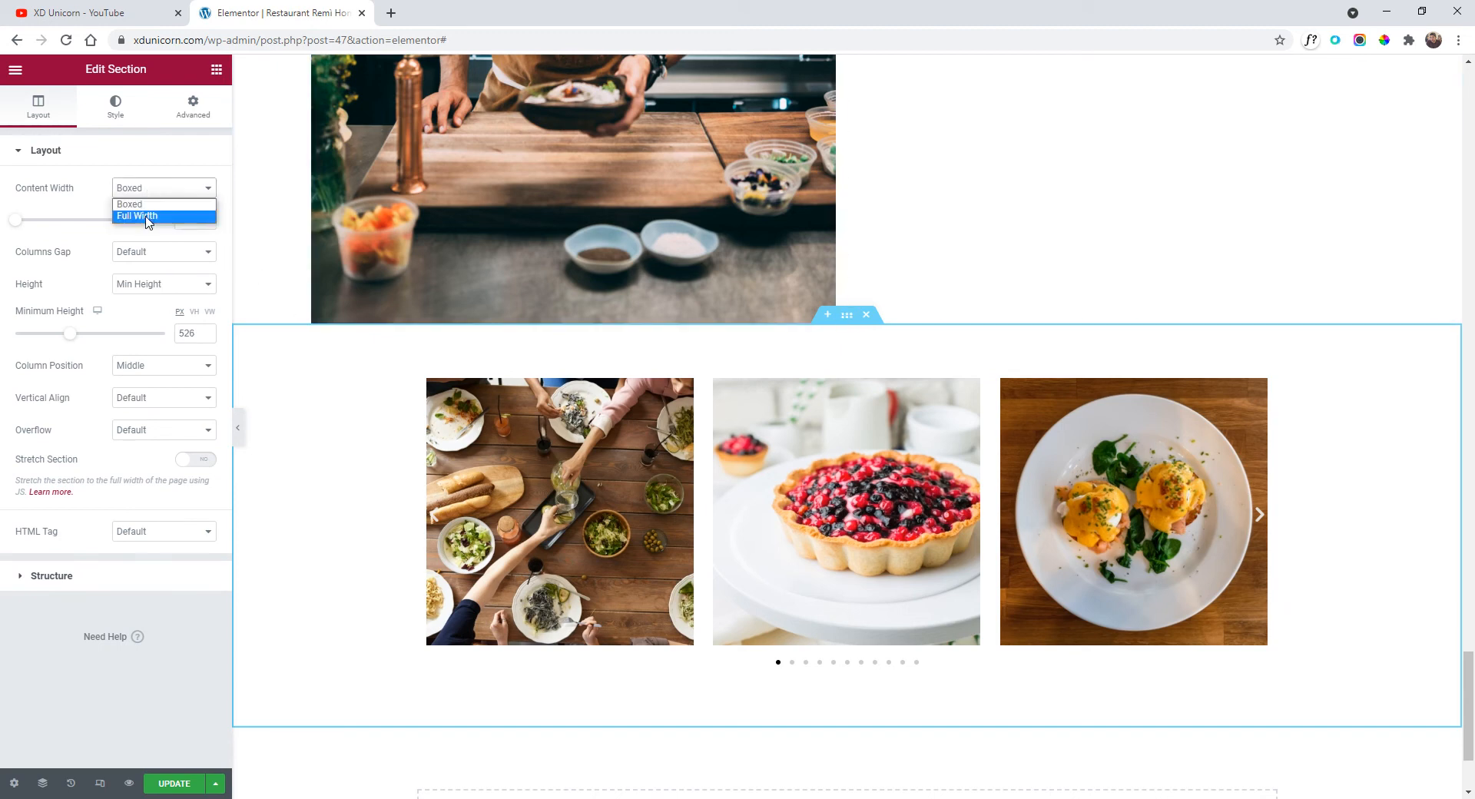
left_click(150, 215)
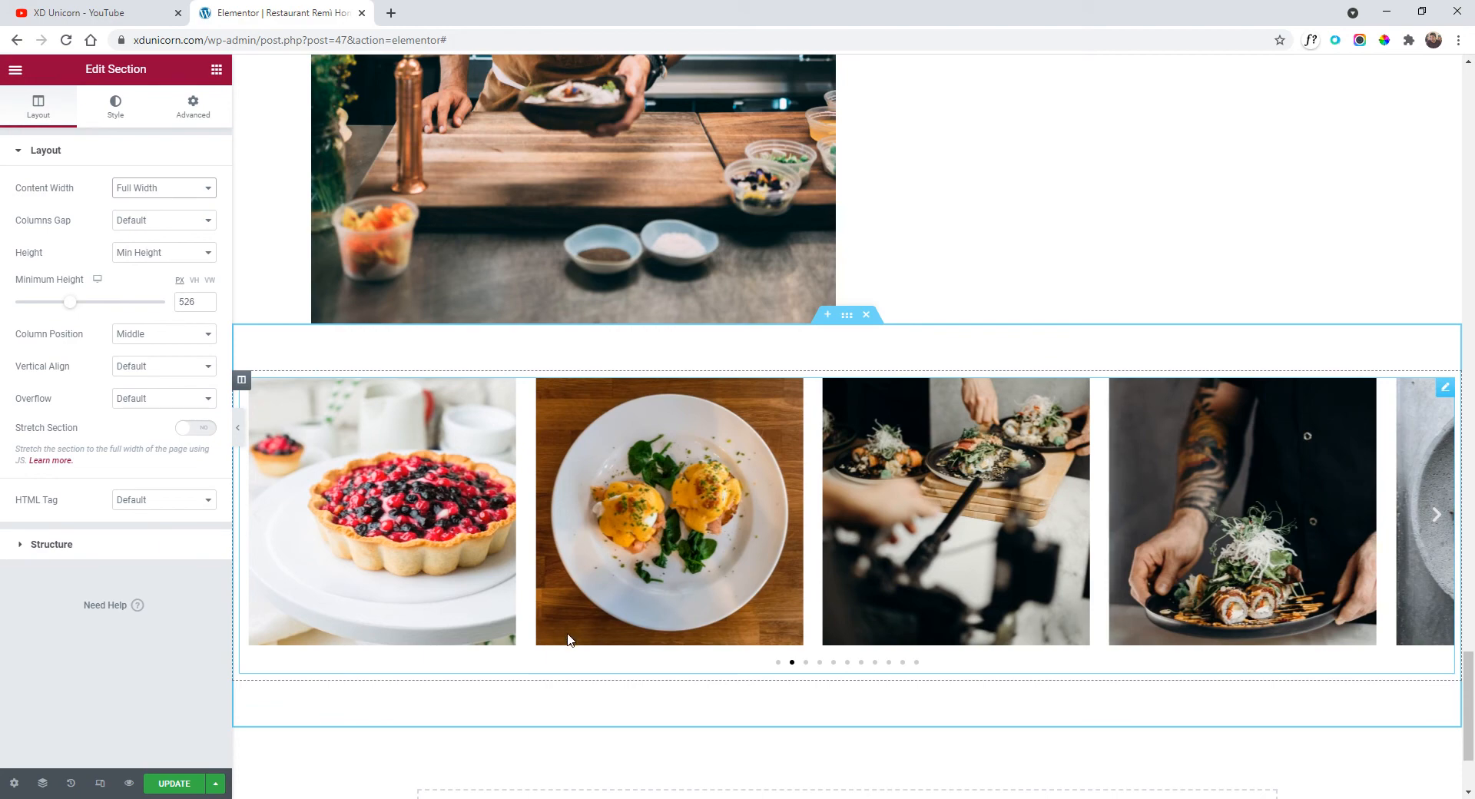
left_click(237, 428)
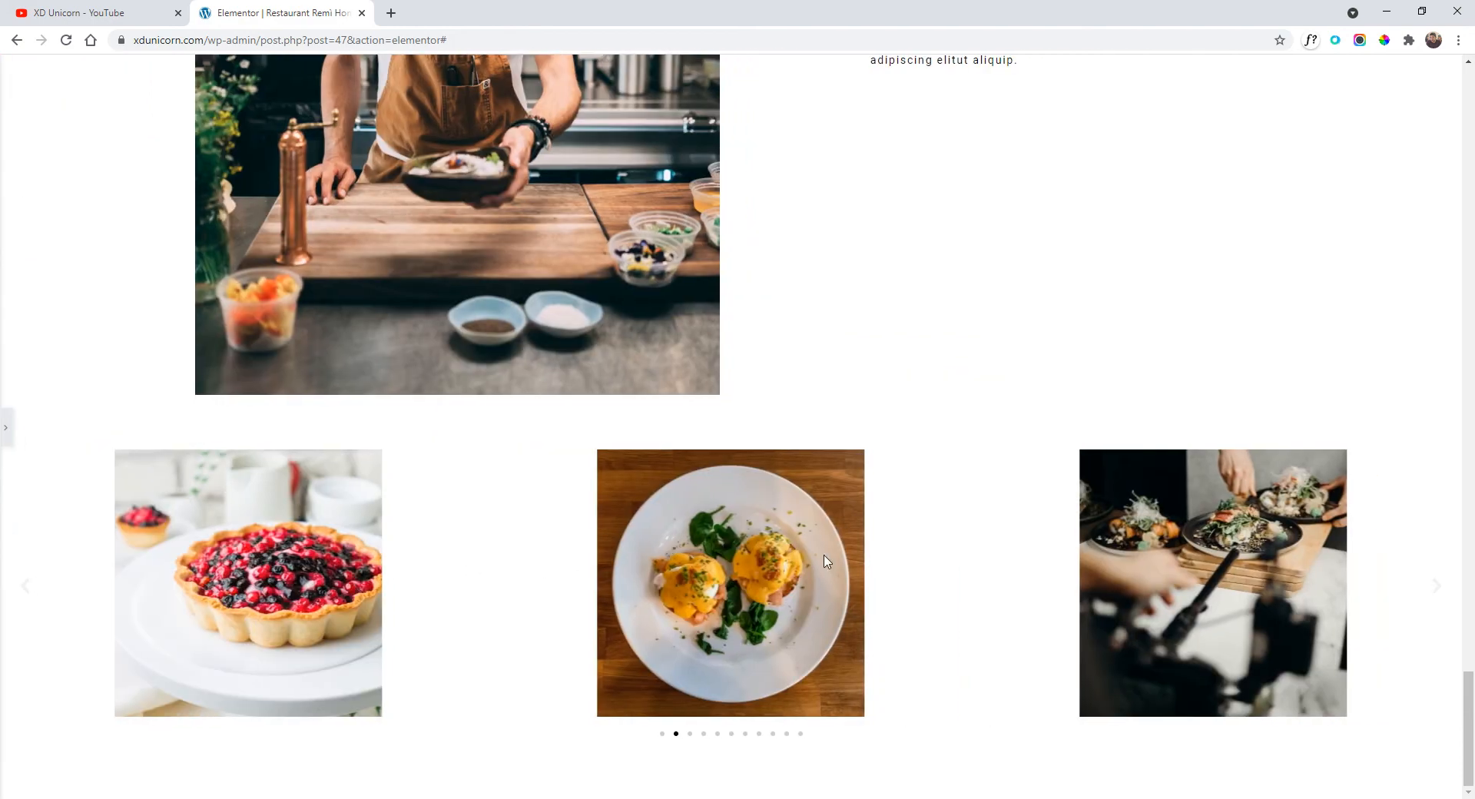
scroll(845, 561, "up", 2)
scroll(876, 541, "down", 2)
left_click(5, 428)
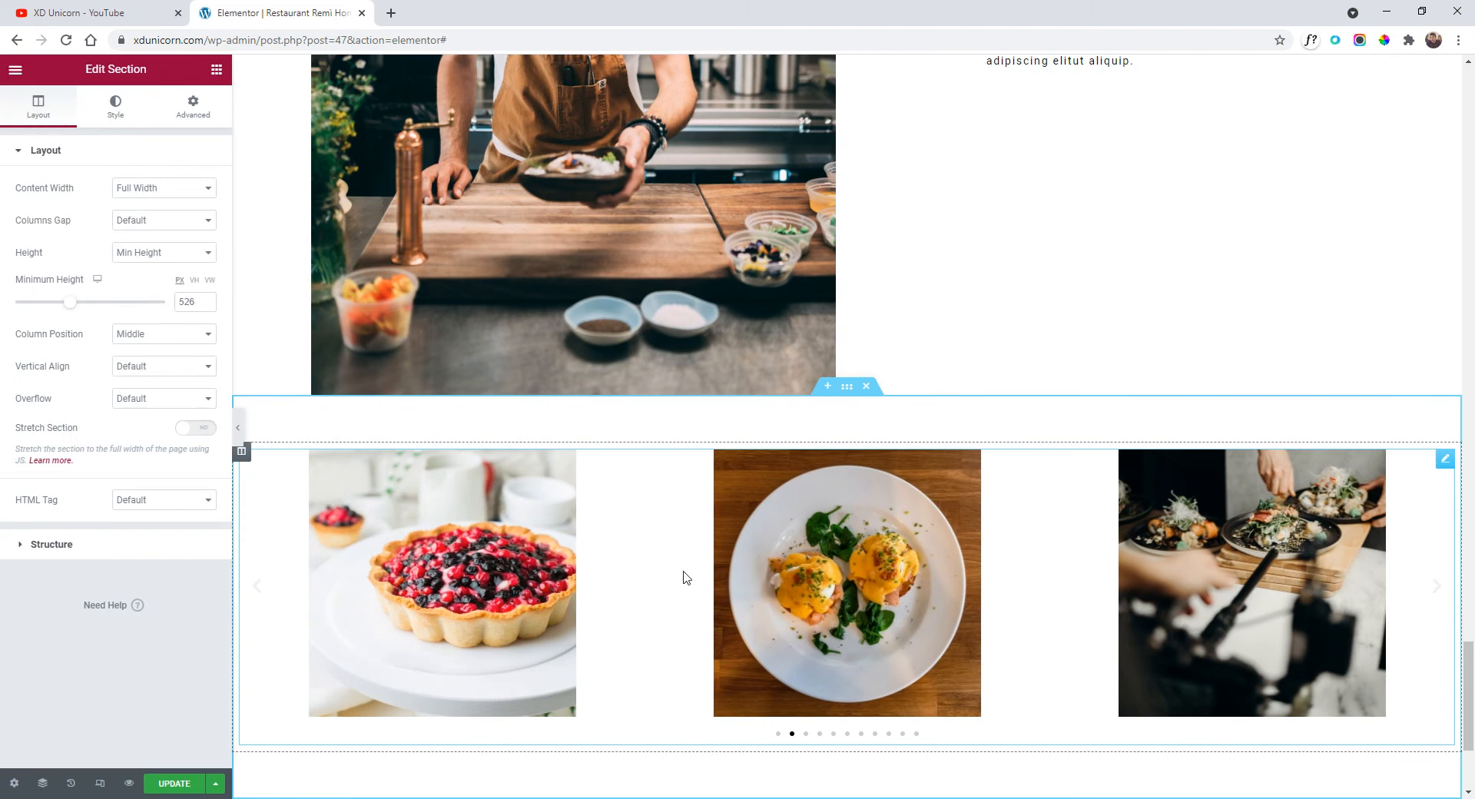
Set the carousel to show 6 slides and preview it full width.
left_click(852, 550)
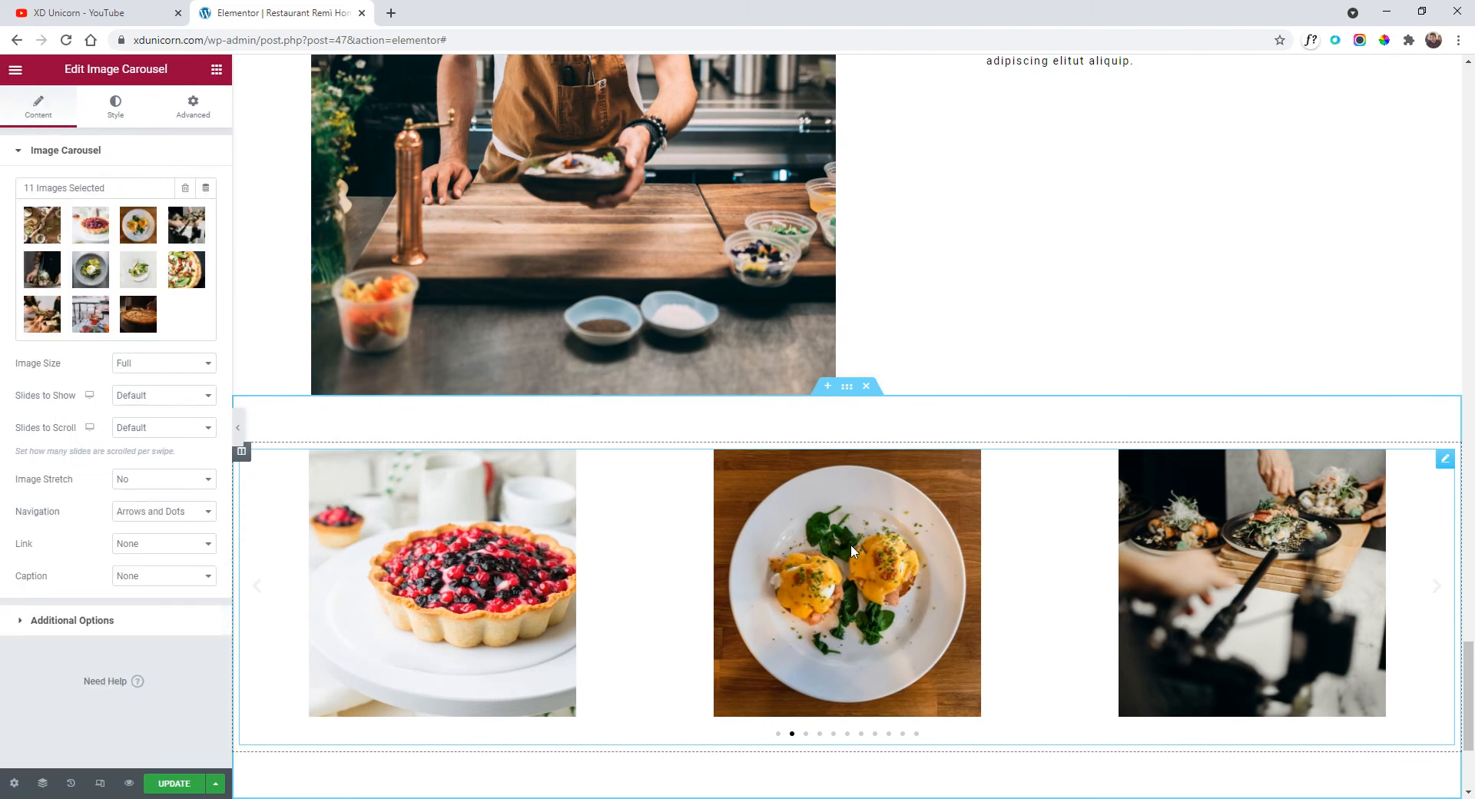
left_click(155, 407)
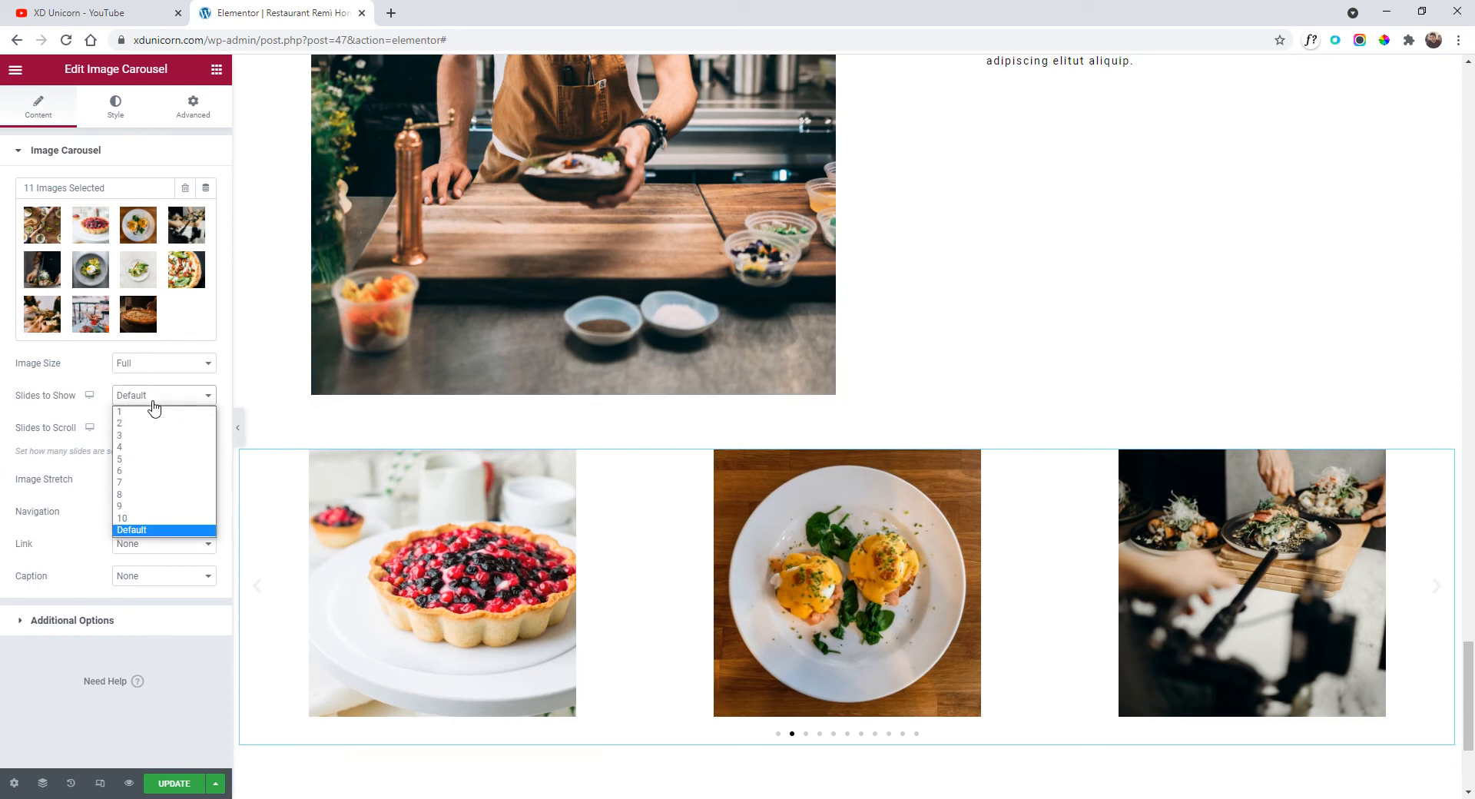
left_click(153, 470)
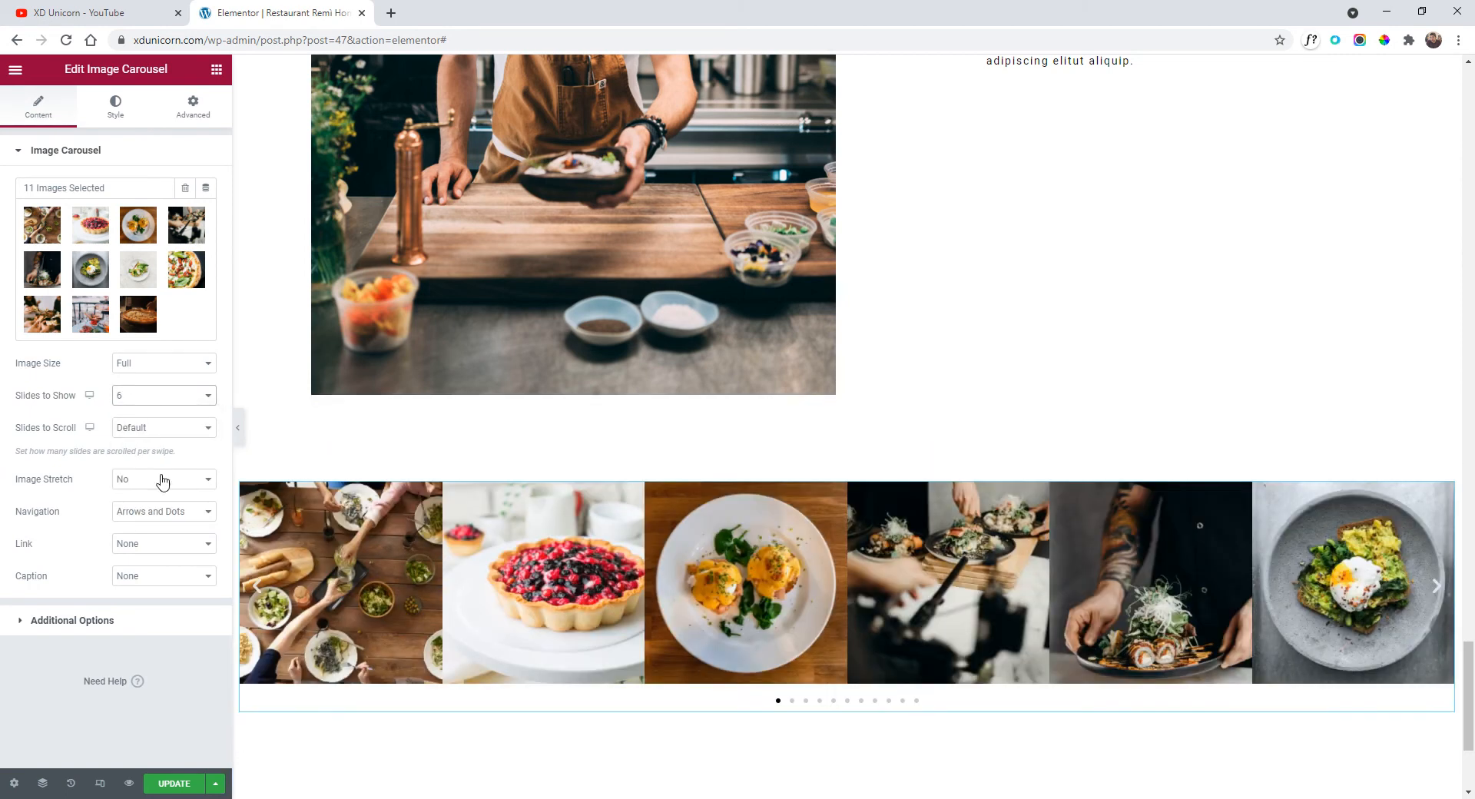
left_click(237, 429)
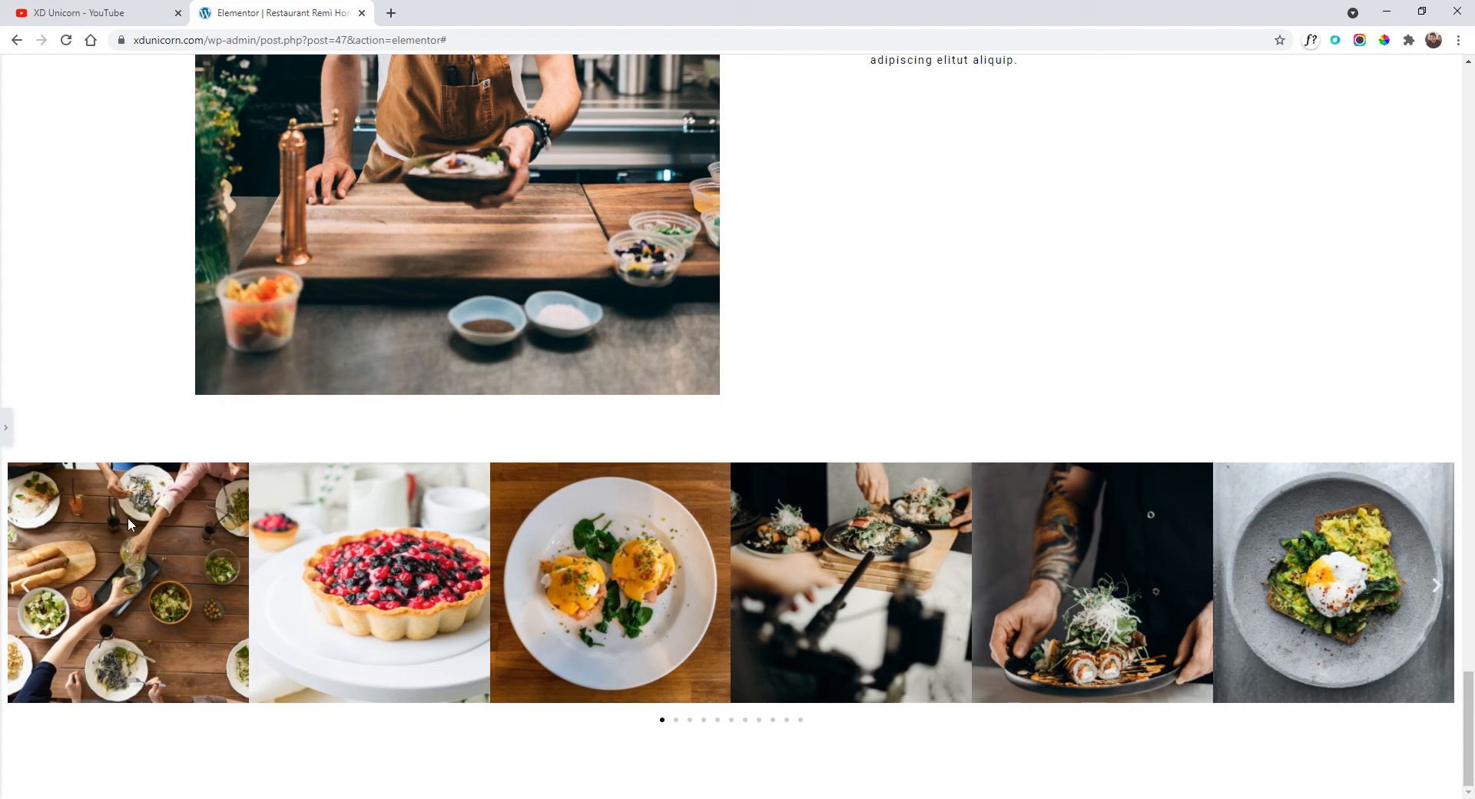
left_click(6, 427)
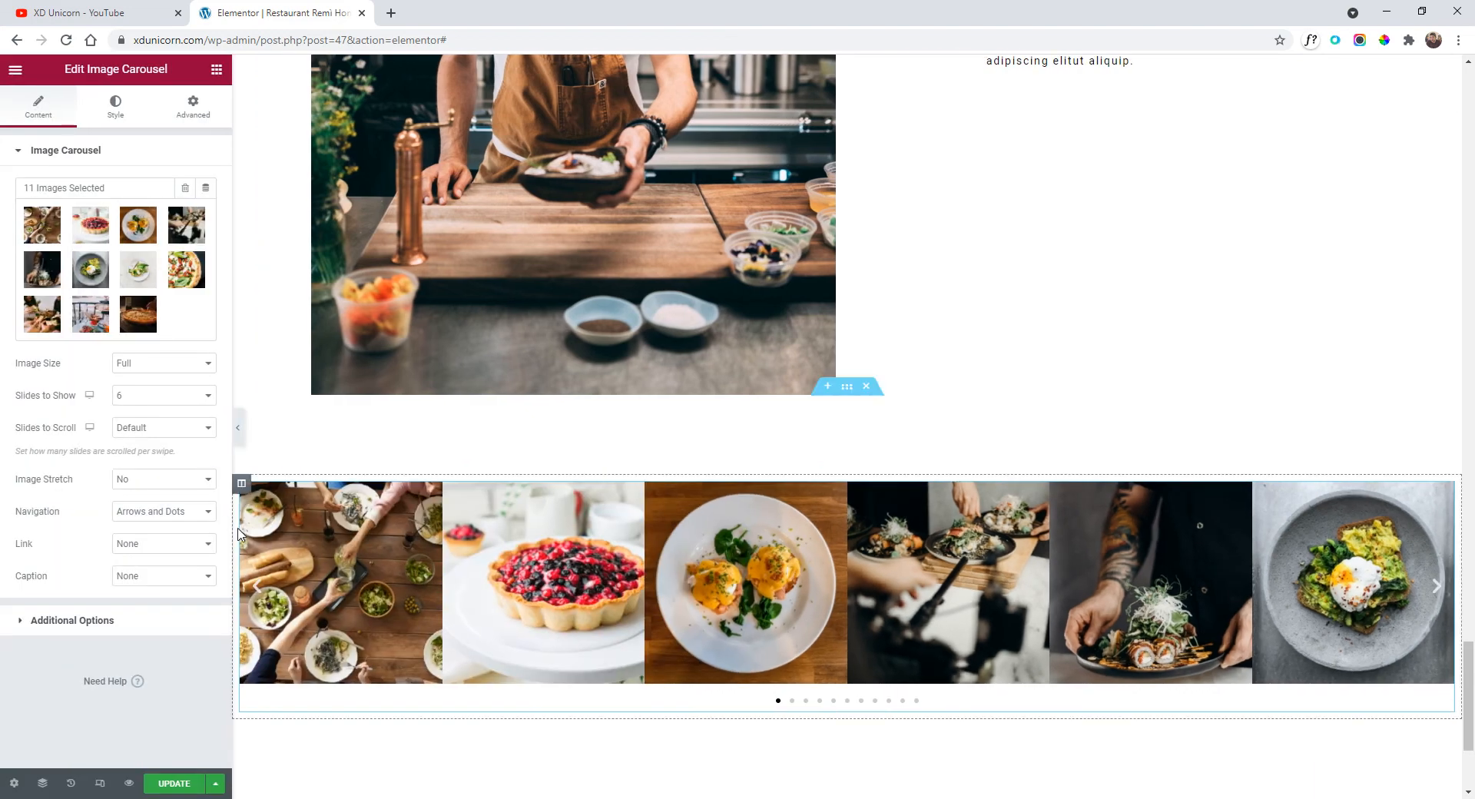
Change Slides to Show to 5 and preview the carousel again.
left_click(158, 399)
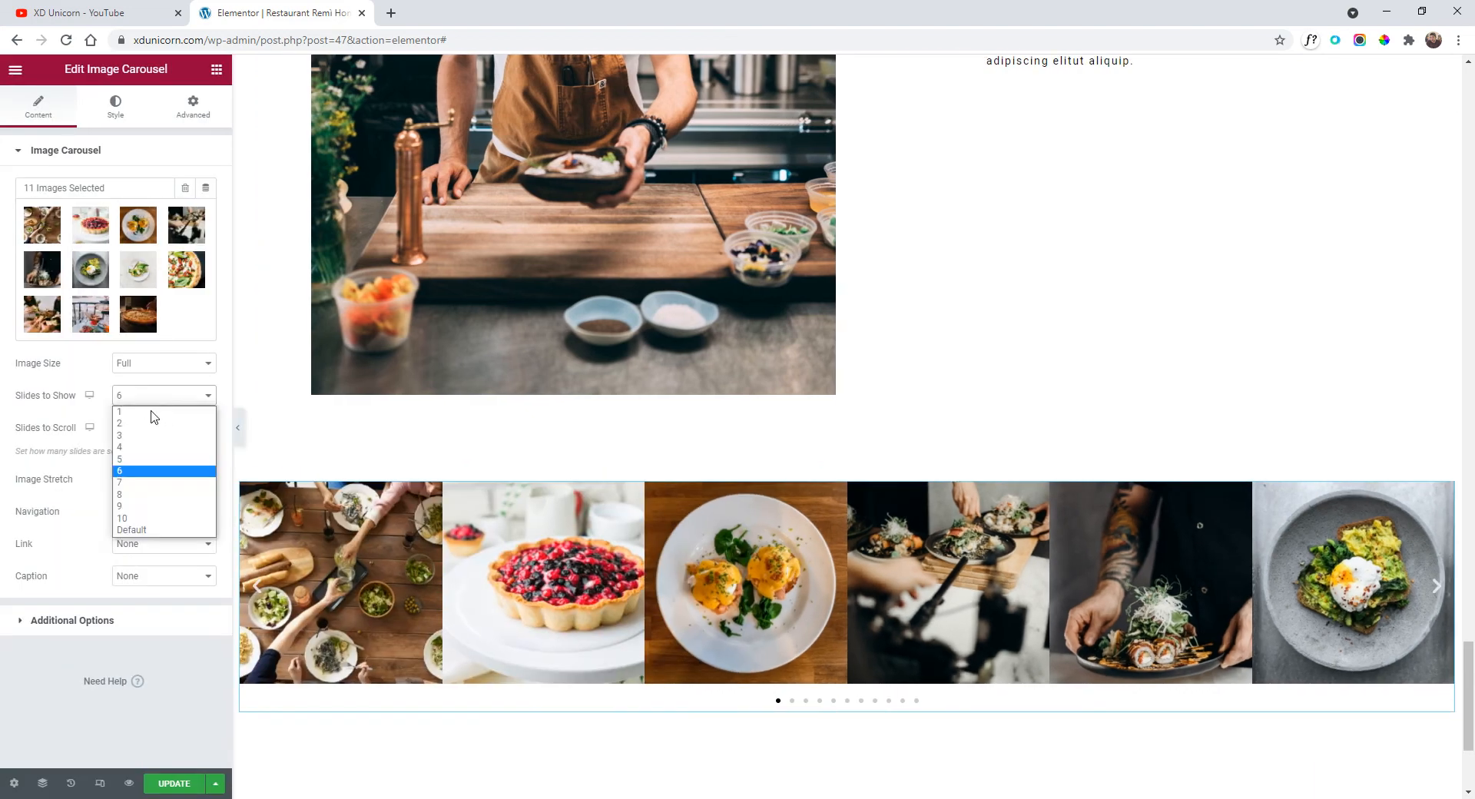
left_click(156, 460)
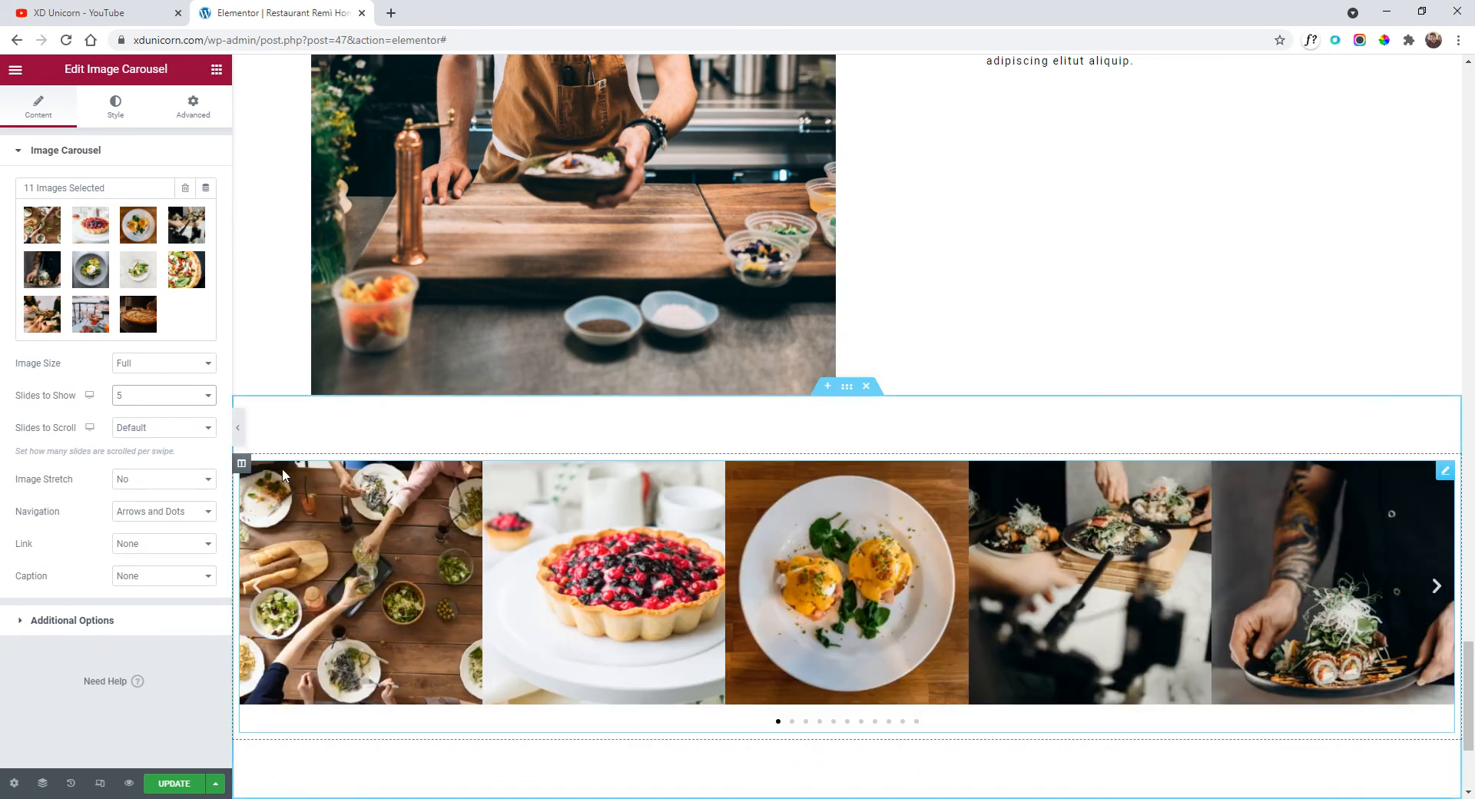
left_click(237, 435)
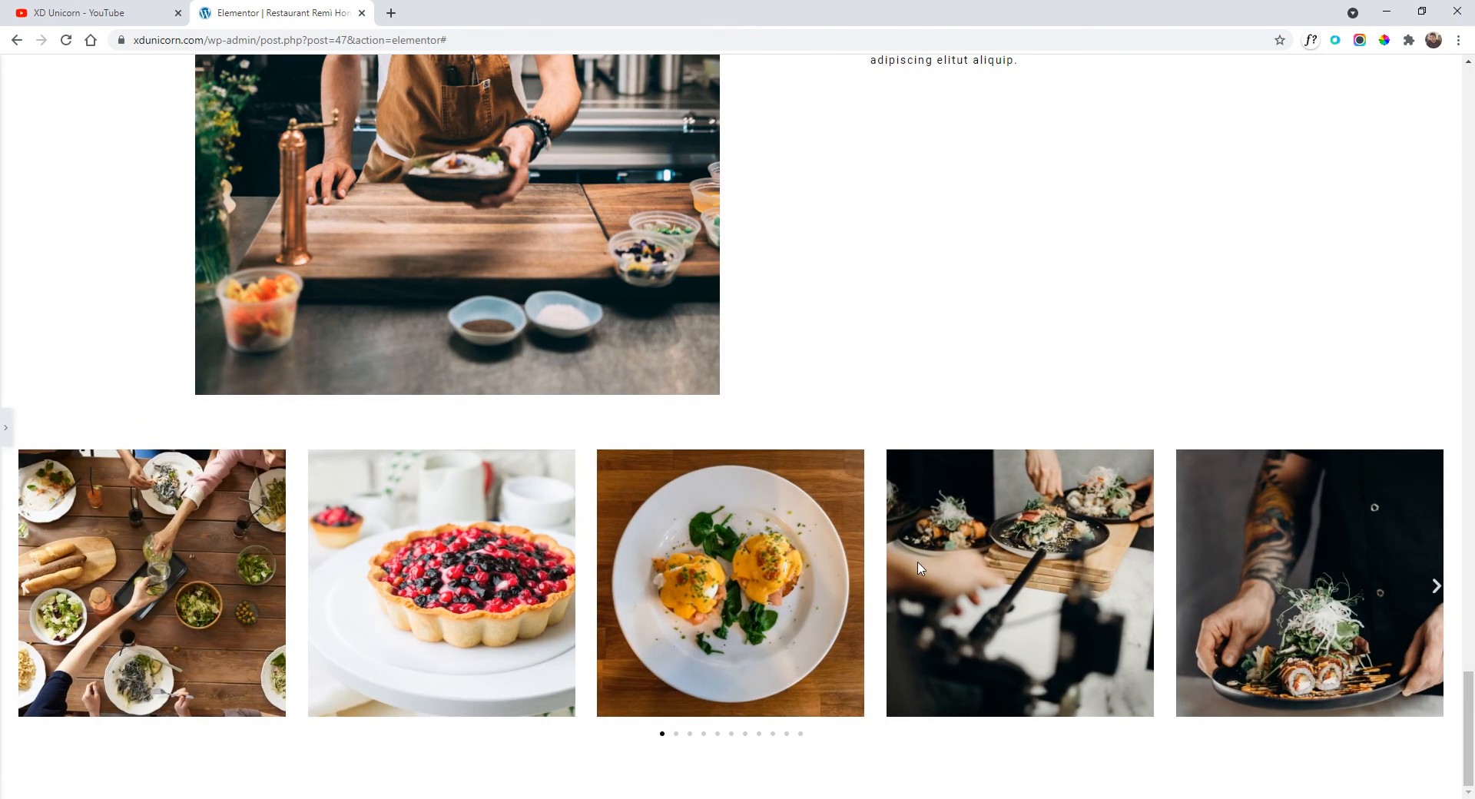
left_click(5, 432)
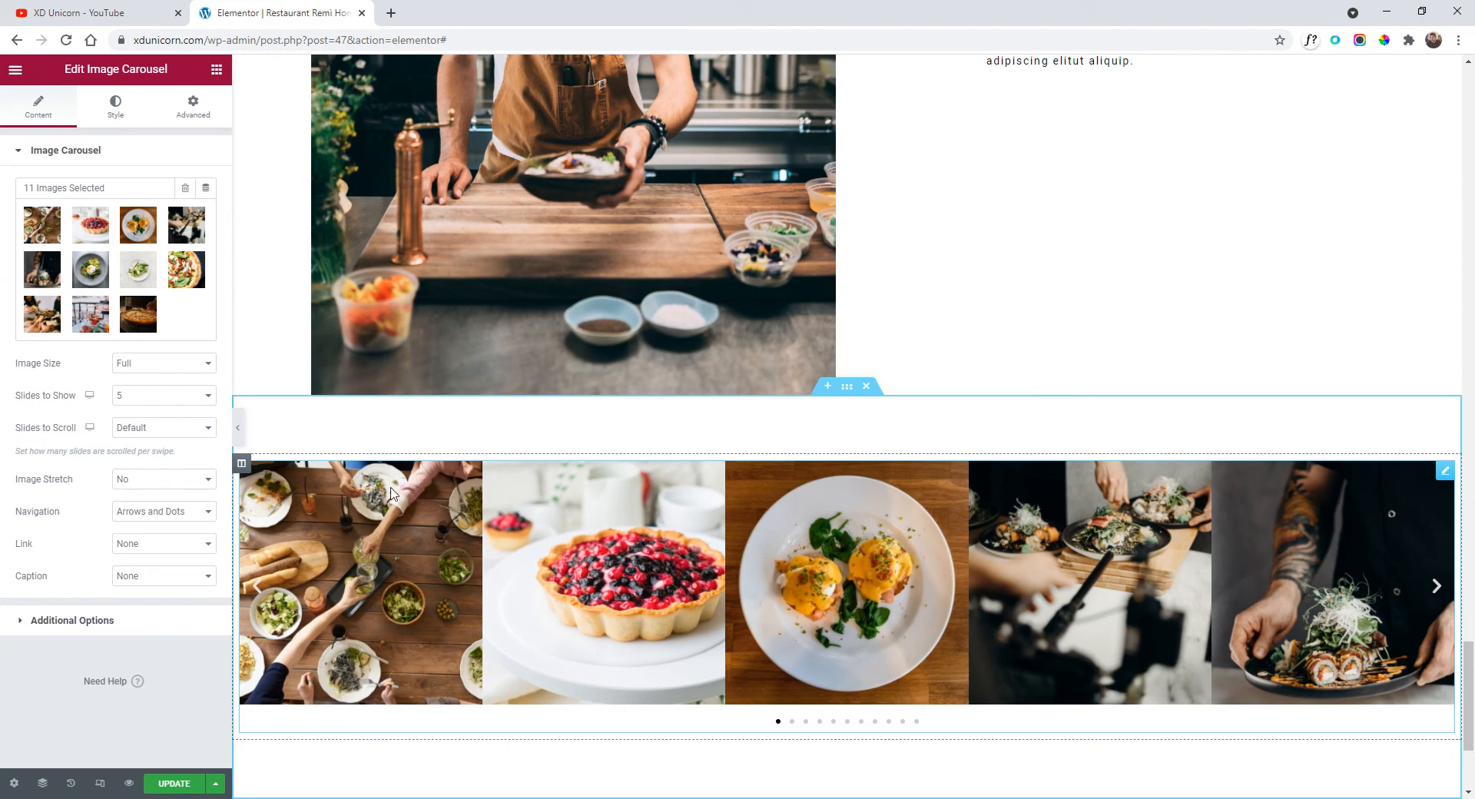
Set the carousel column's margin and padding to 0 on all sides.
left_click(242, 465)
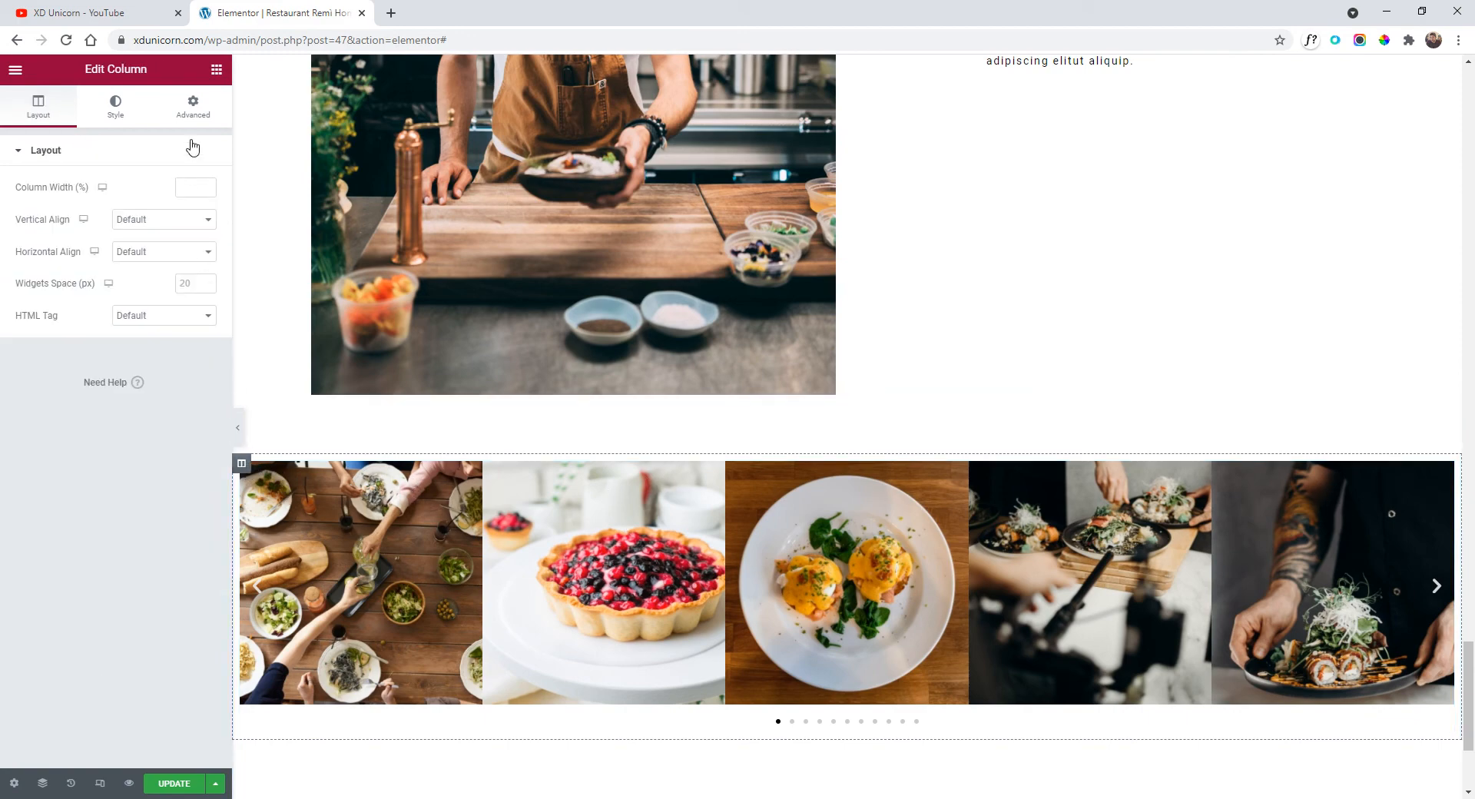
left_click(193, 105)
left_click(196, 205)
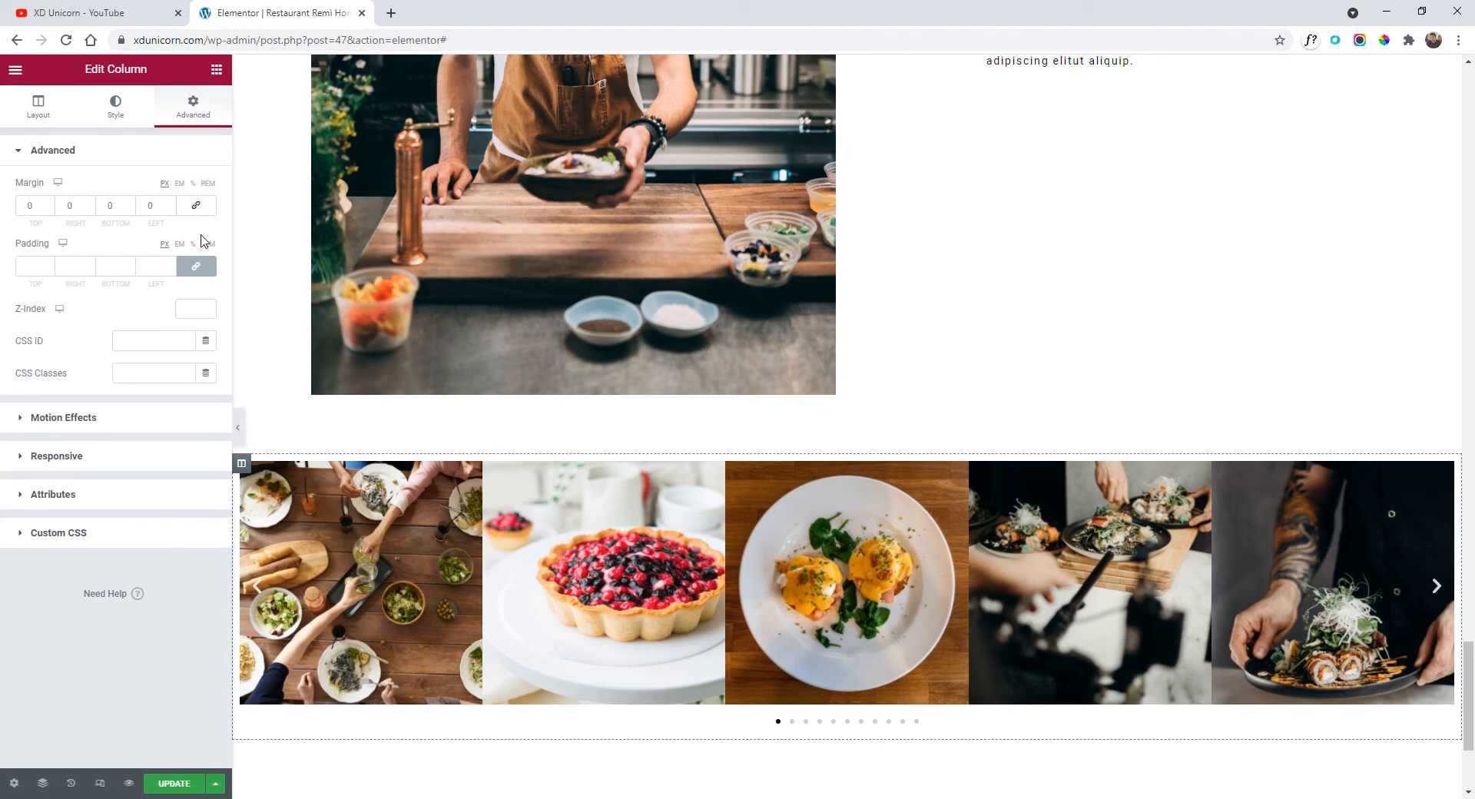
left_click(200, 268)
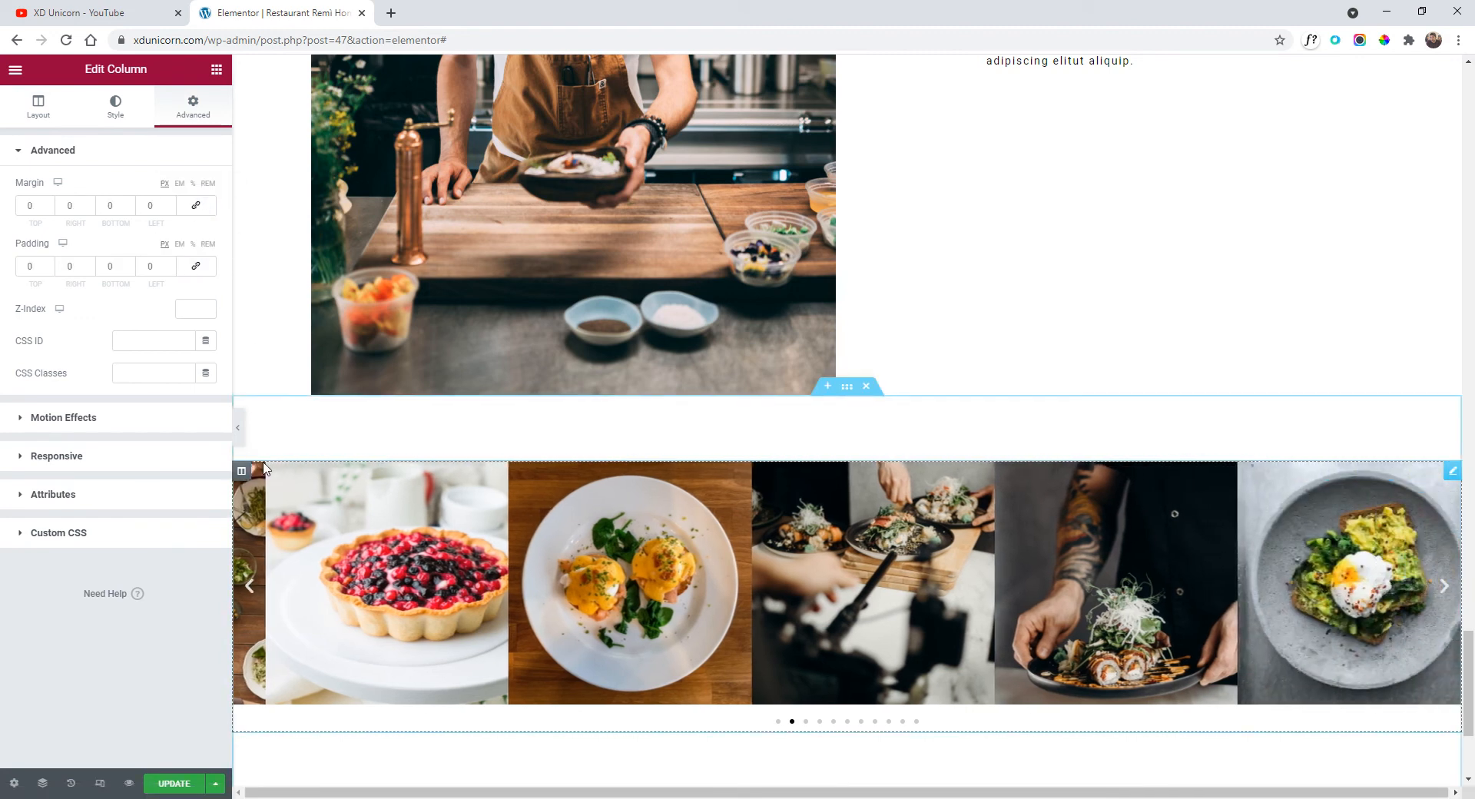
Preview the page and advance the carousel three photos to check the edge-to-edge layout.
left_click(237, 428)
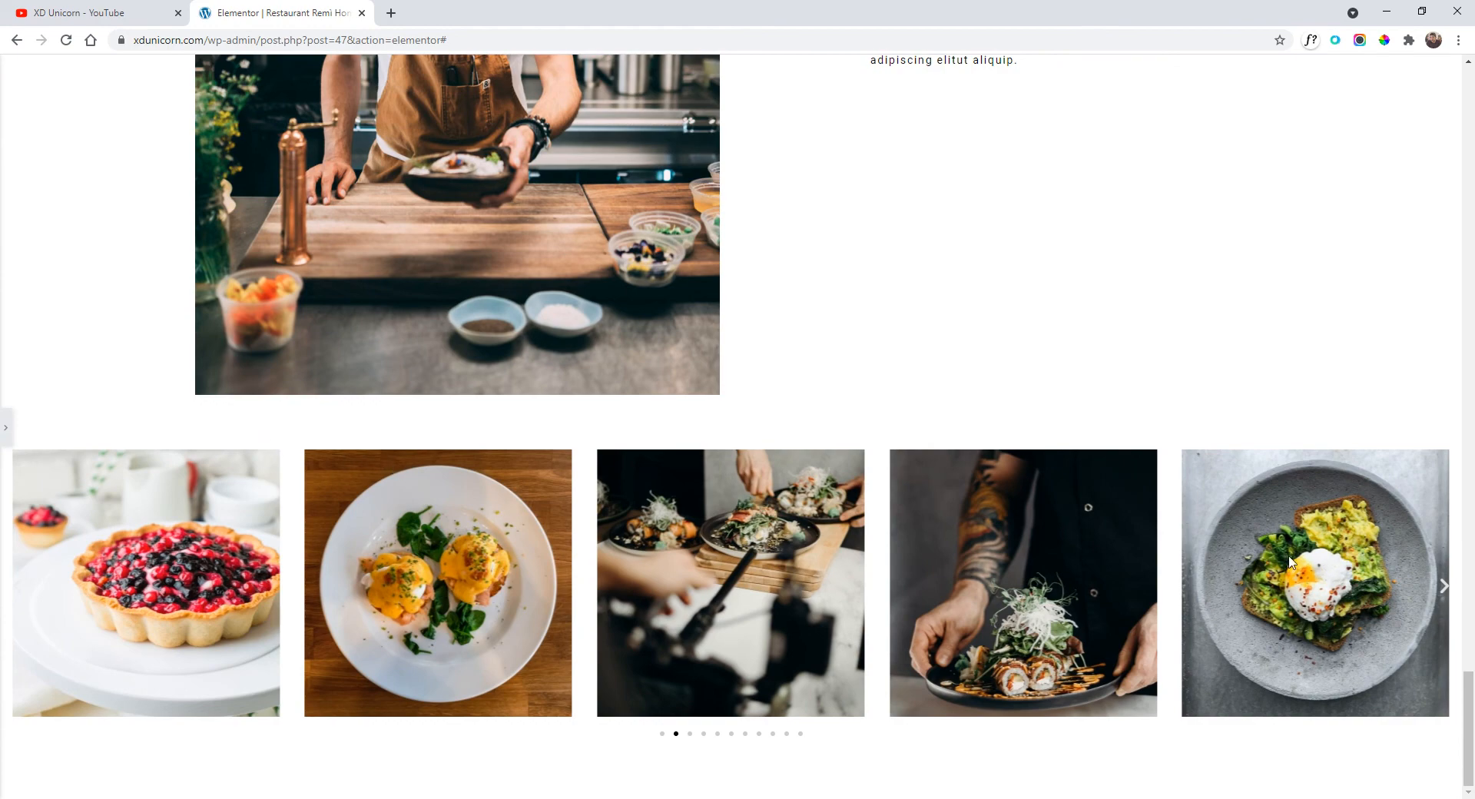
left_click(1443, 588)
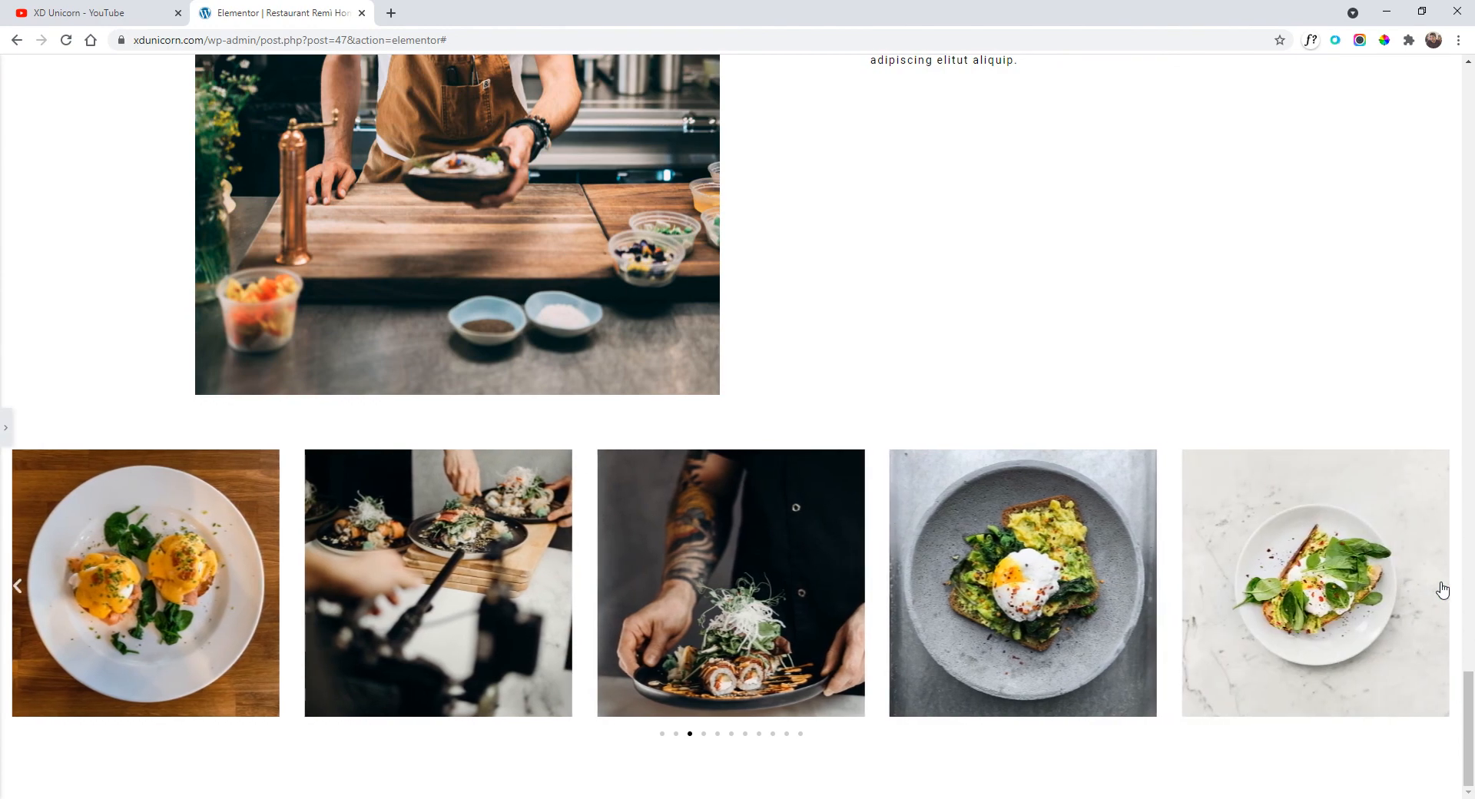
left_click(1443, 588)
left_click(1443, 589)
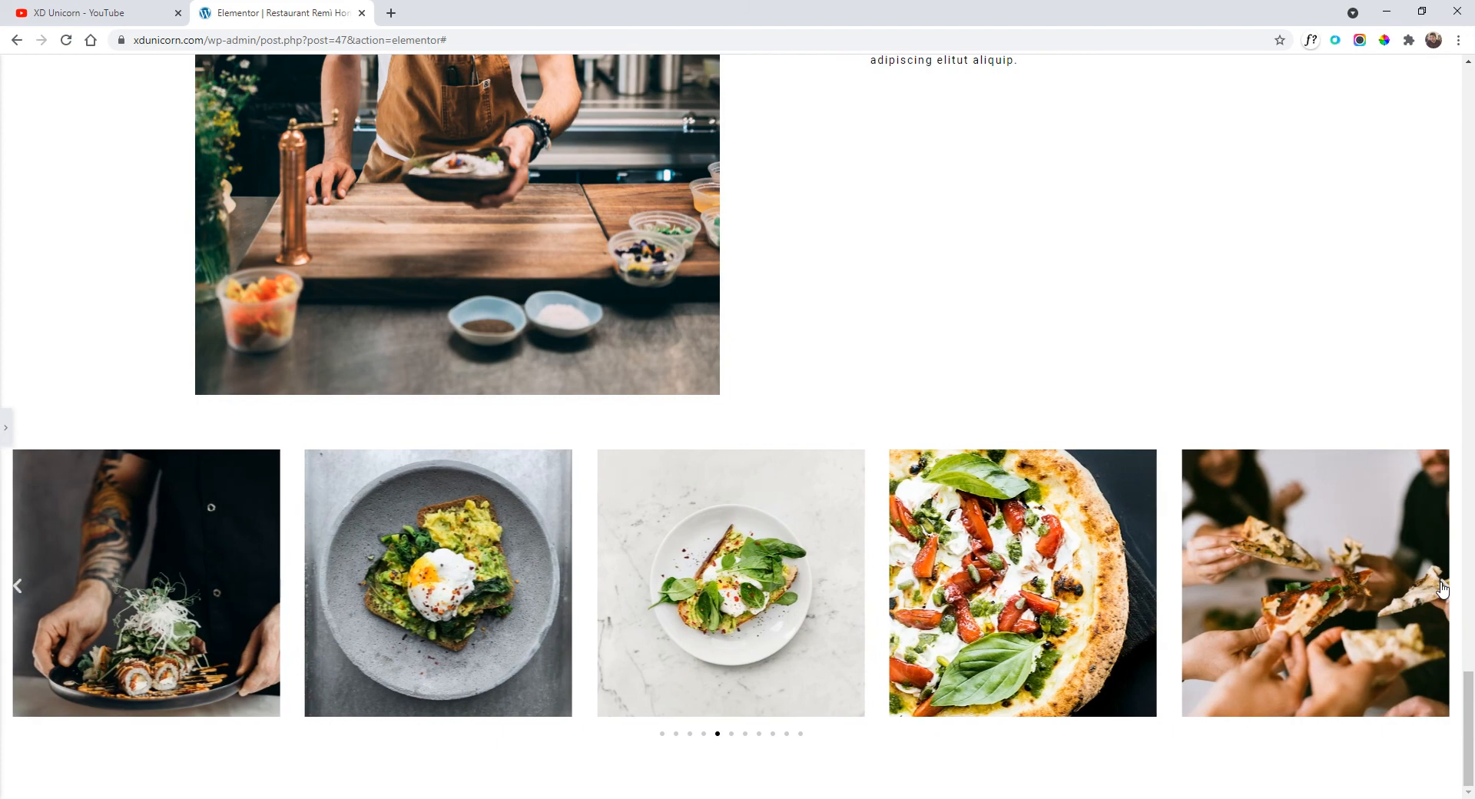
left_click(6, 427)
scroll(369, 500, "down", 2)
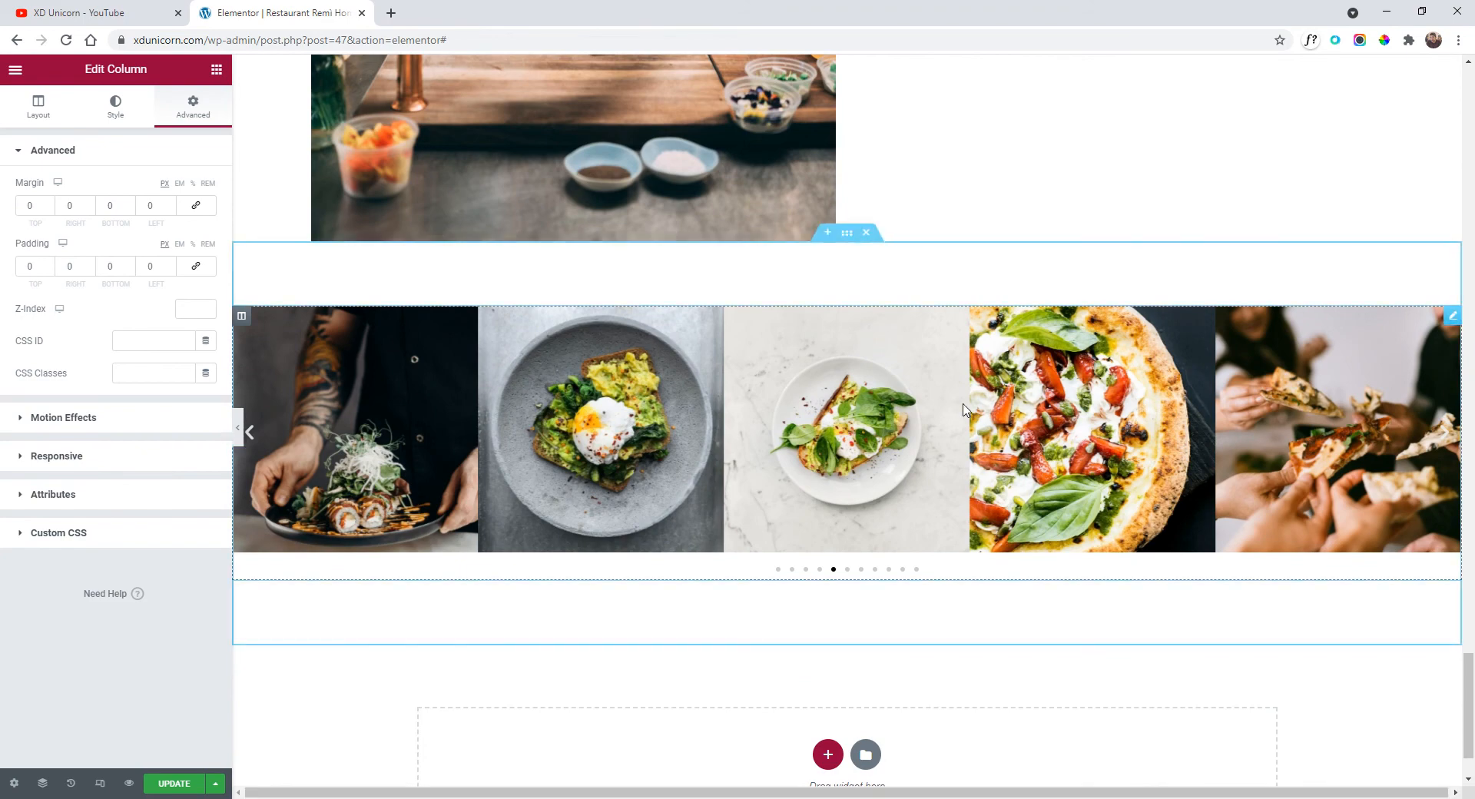
left_click(239, 427)
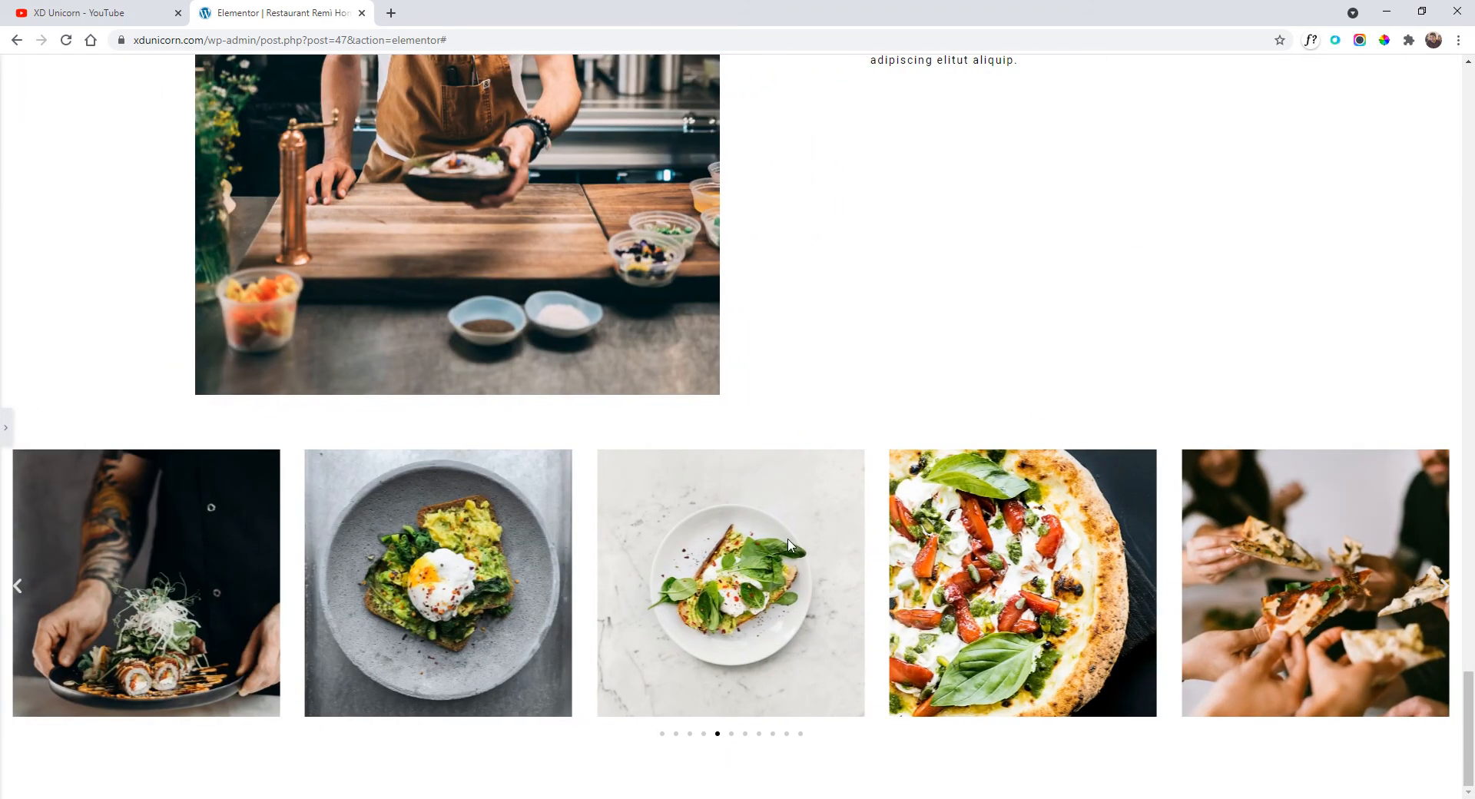
scroll(976, 530, "up", 2)
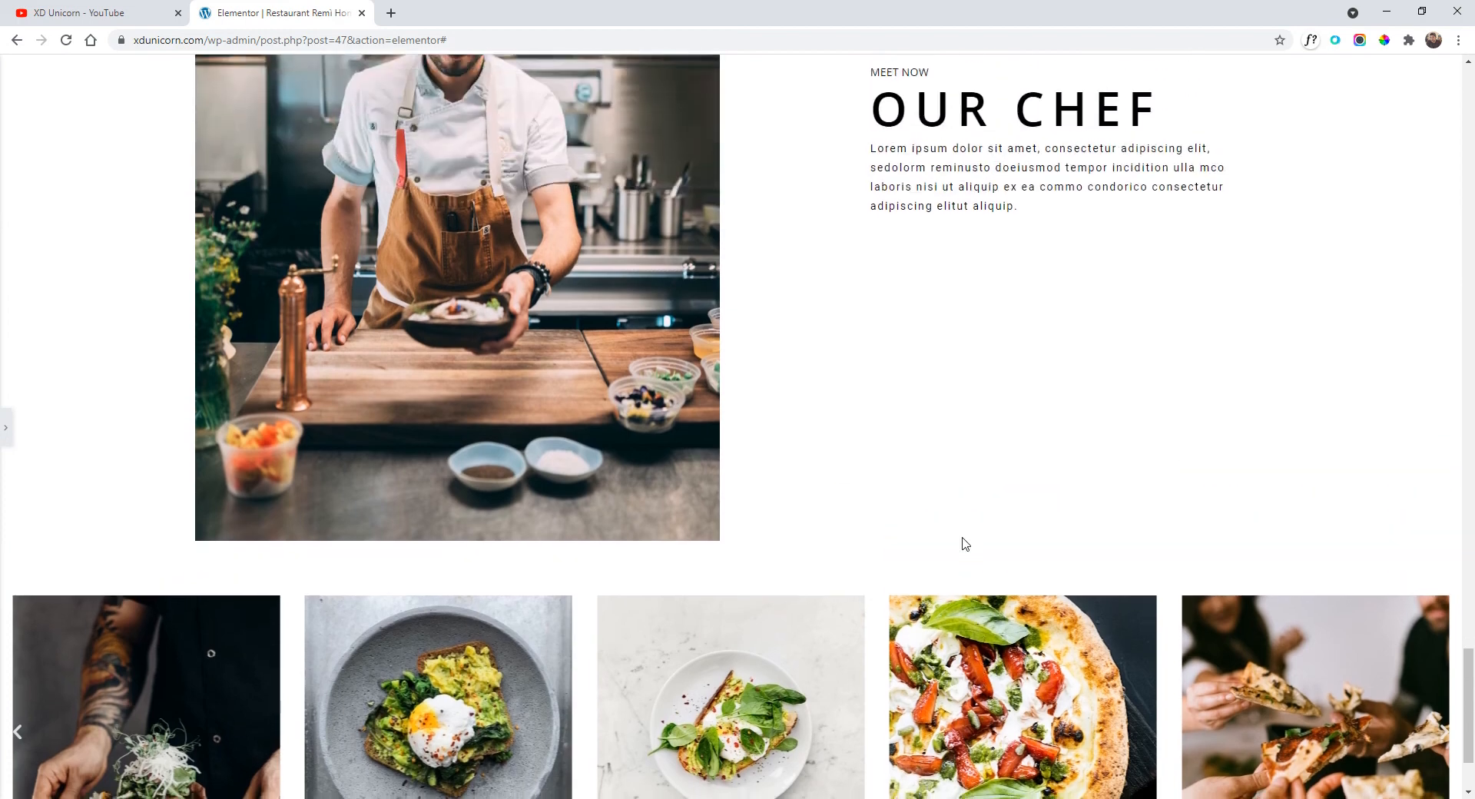
scroll(961, 544, "down", 2)
left_click(6, 428)
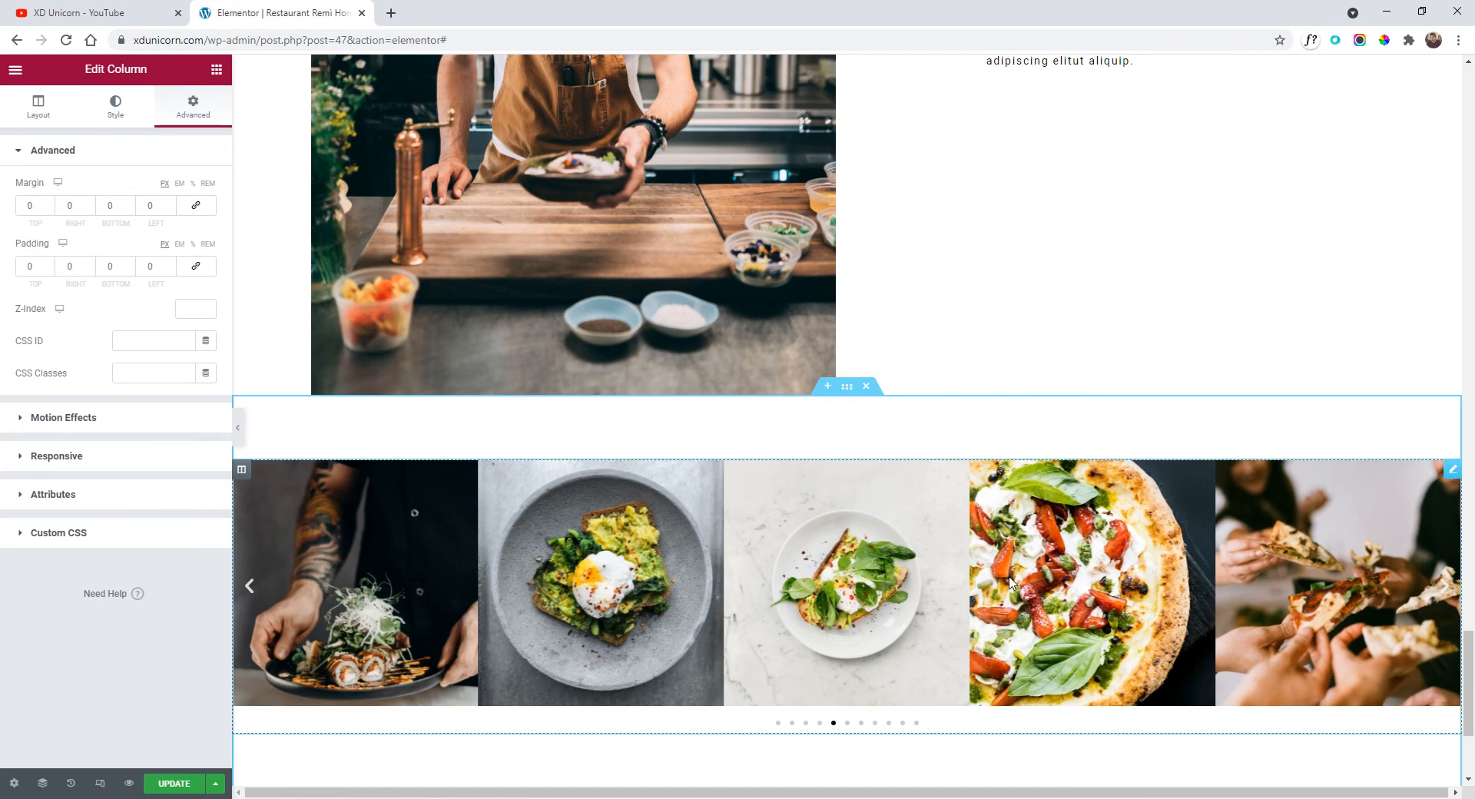
scroll(899, 561, "down", 2)
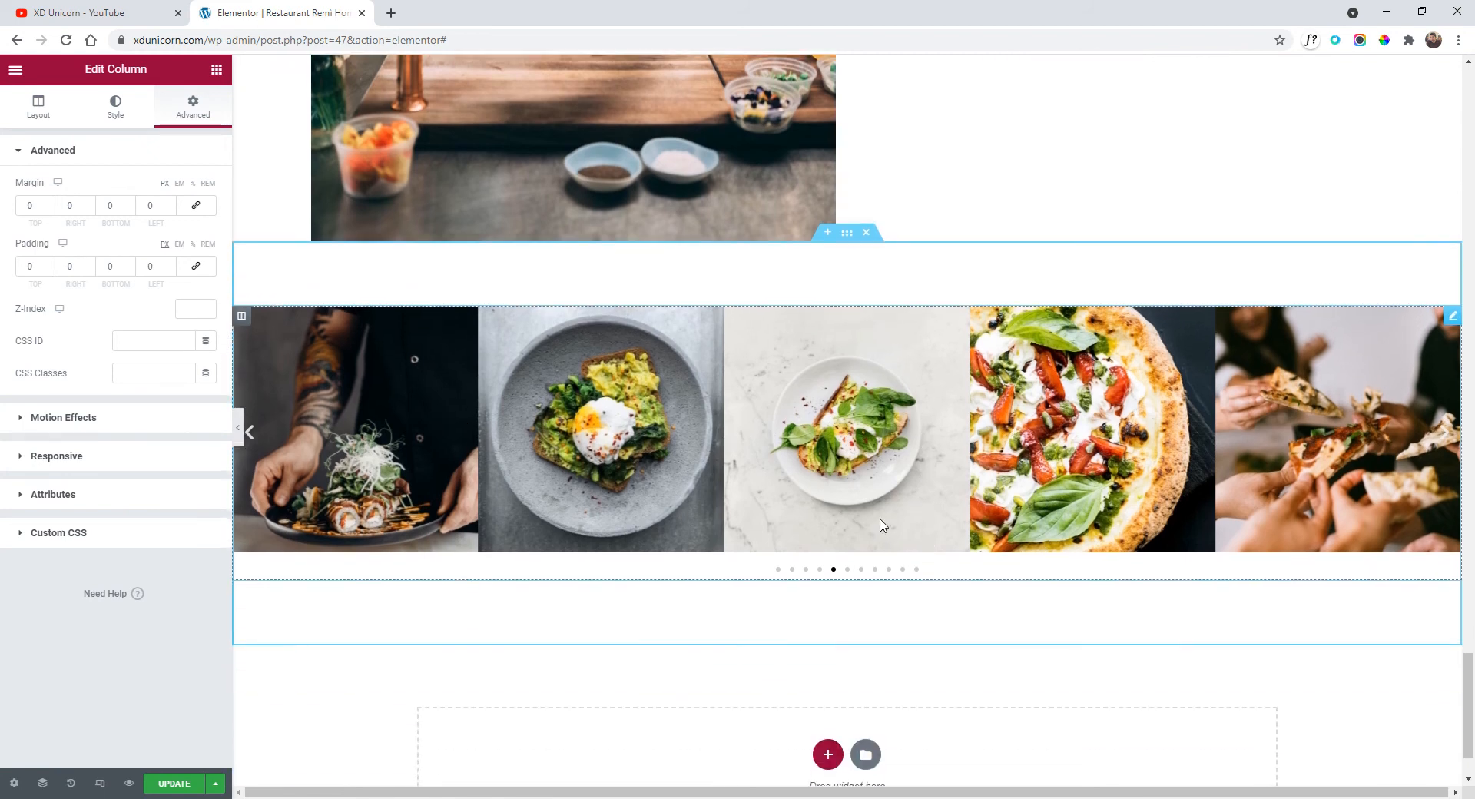
Raise the carousel section's minimum height from 526 to 688 px.
left_click(847, 234)
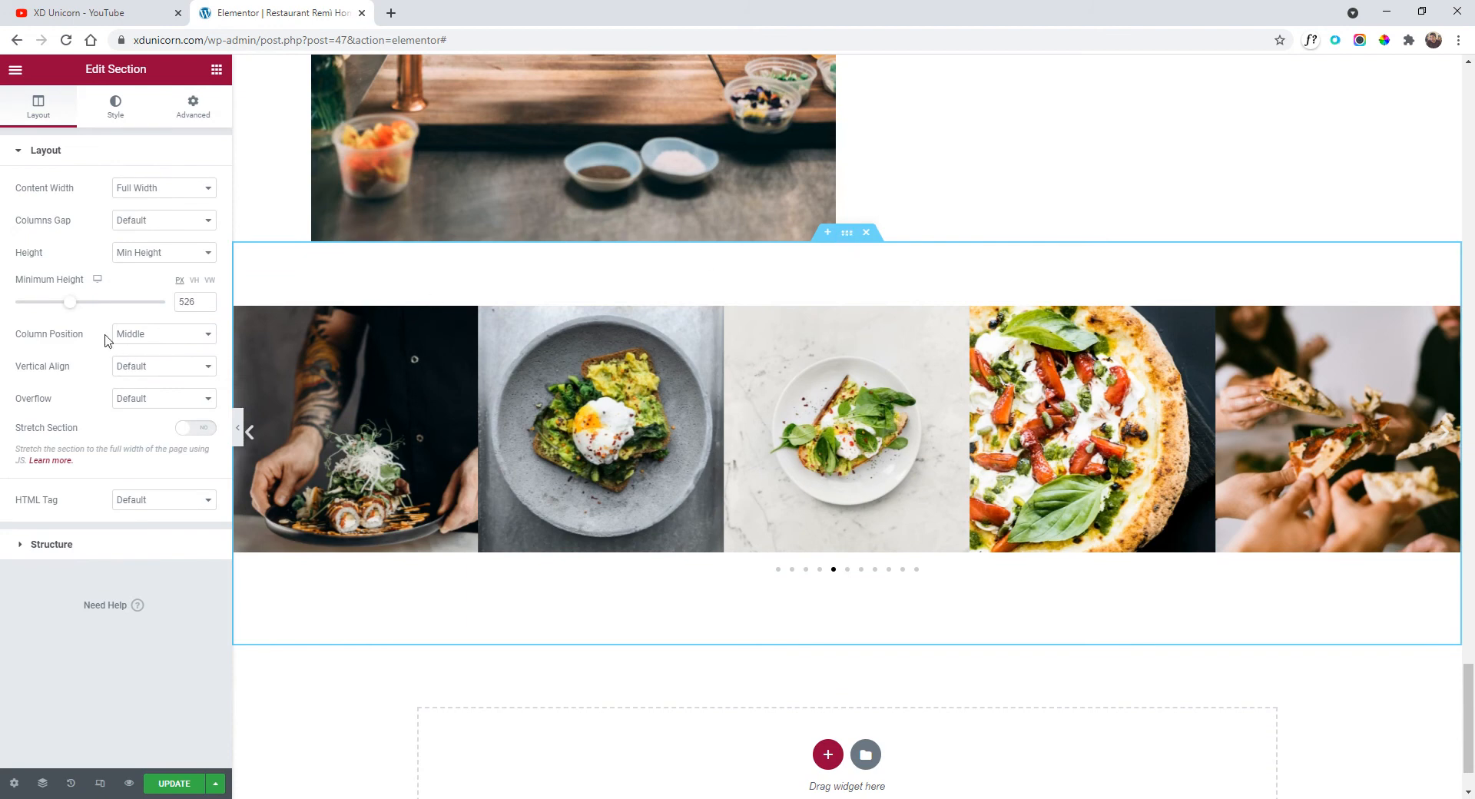
left_click_drag(75, 310, 92, 309)
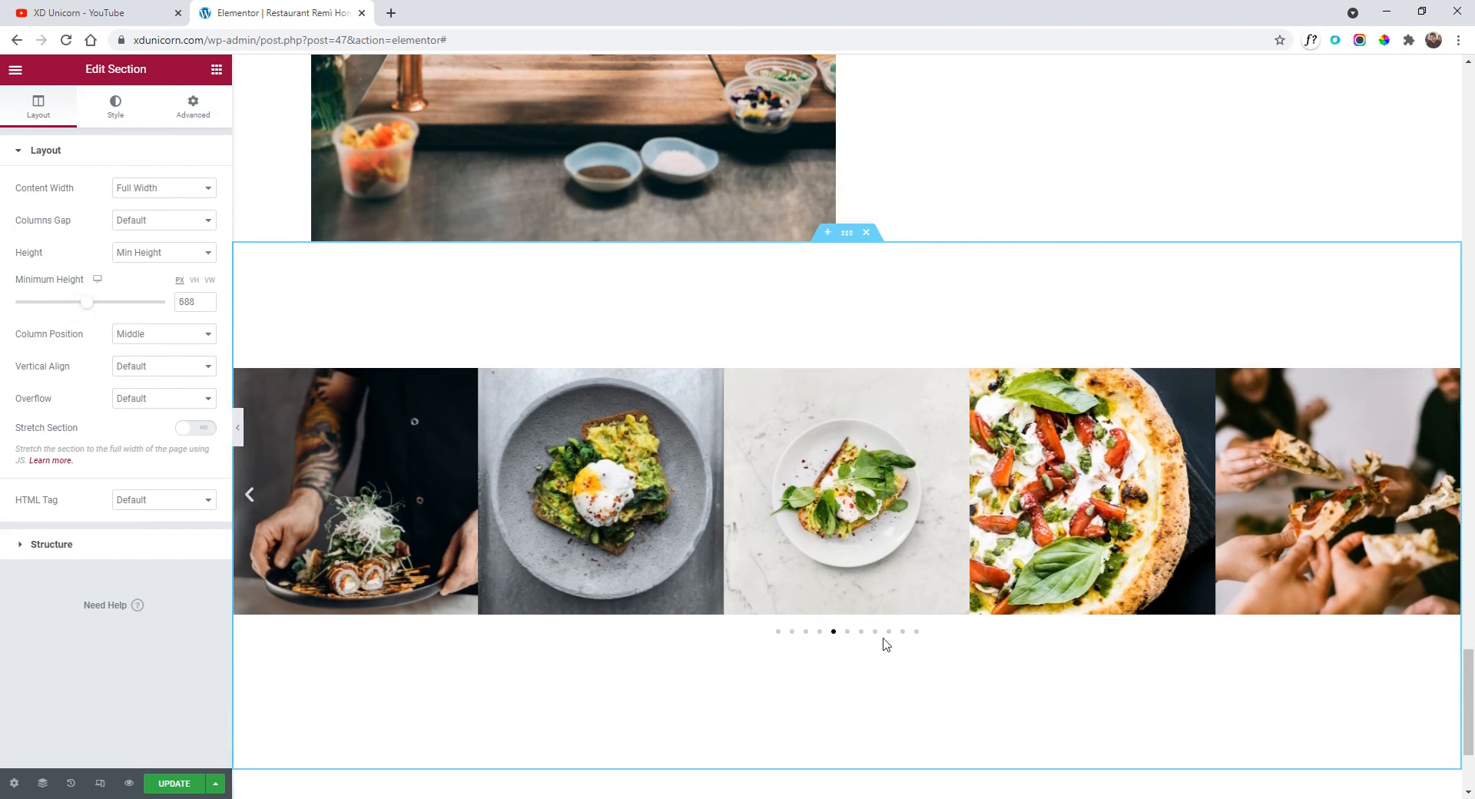
left_click(1443, 503)
left_click(1443, 503)
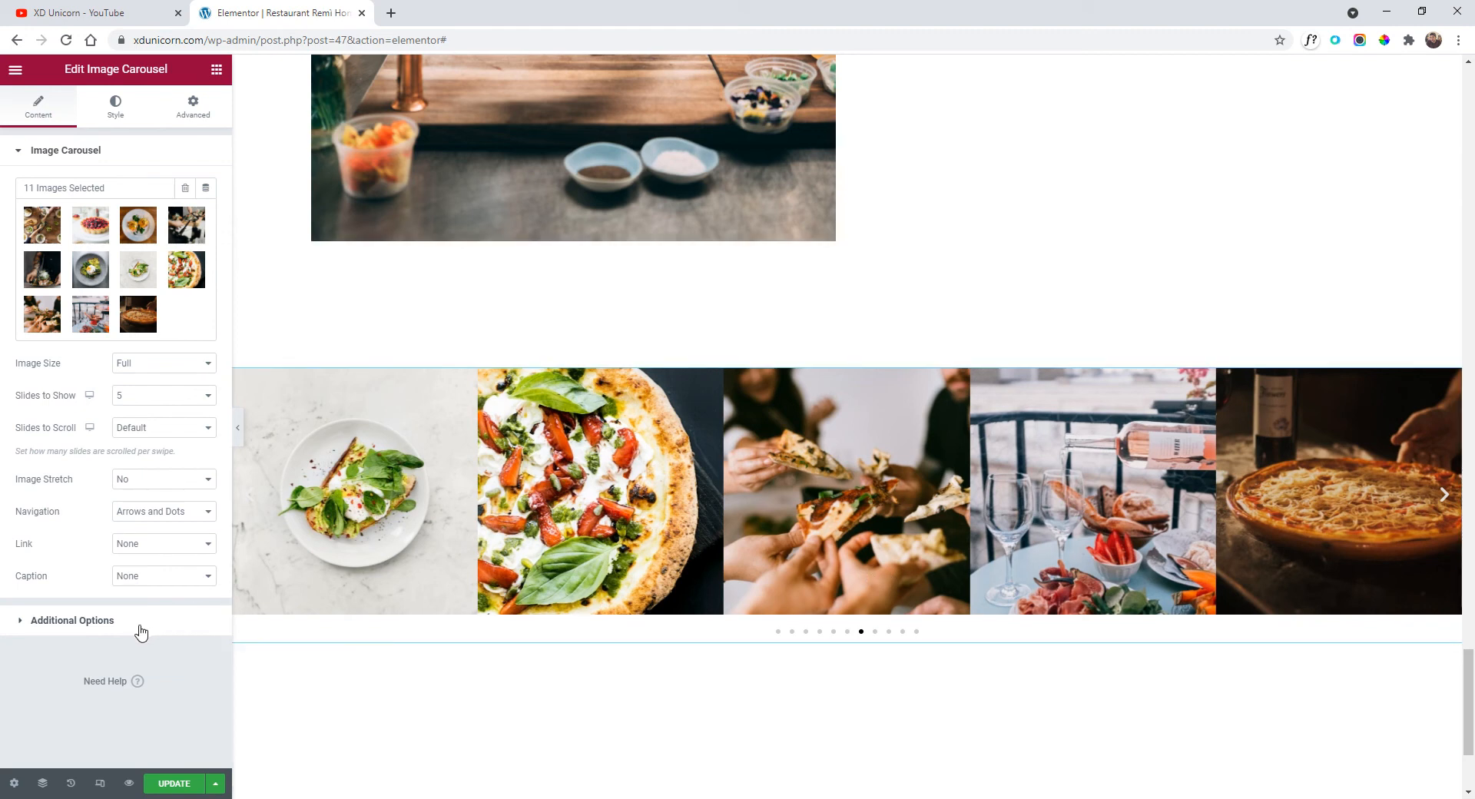
Set the carousel's navigation to Arrows only, removing the dots, and preview the page.
left_click(141, 527)
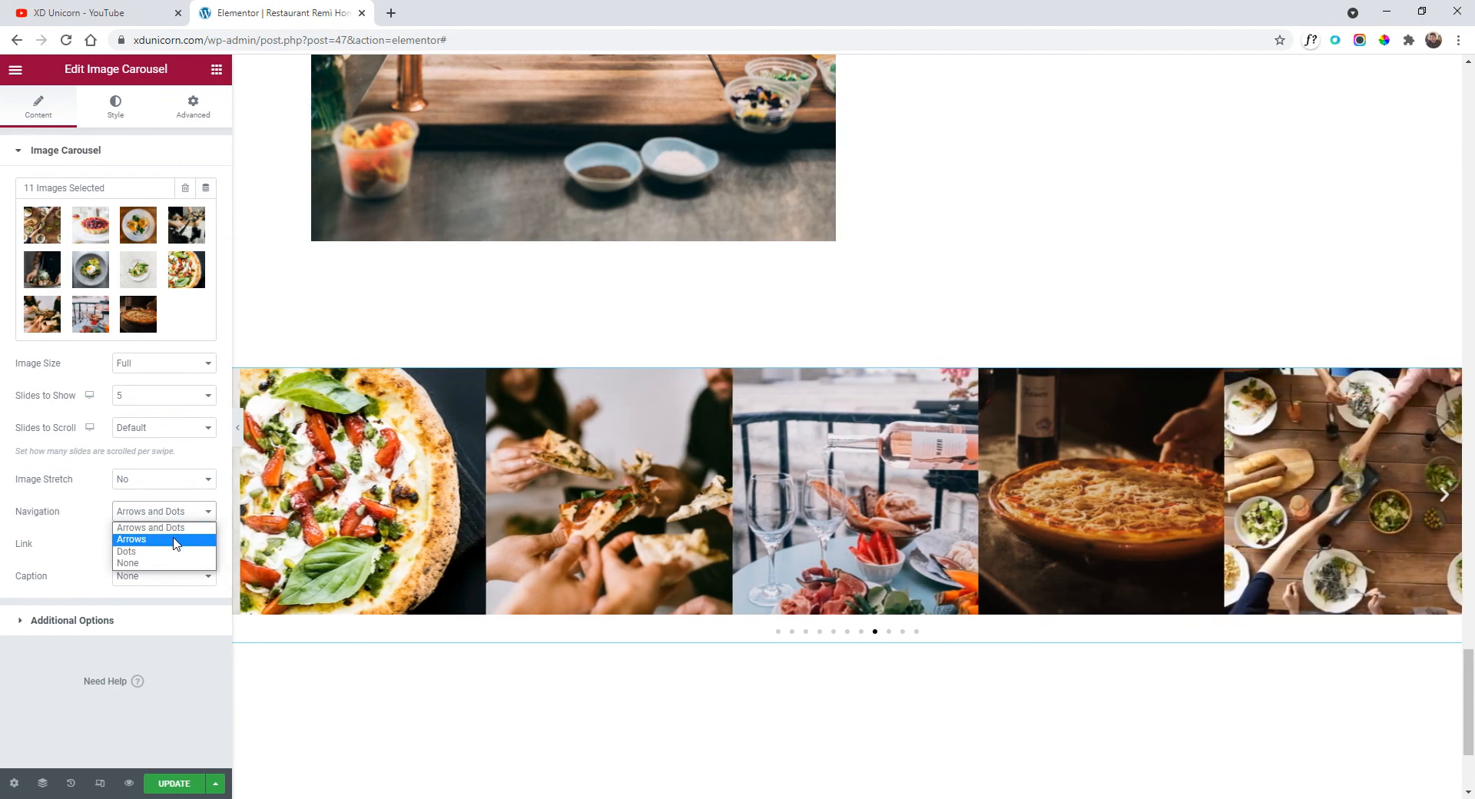
left_click(175, 542)
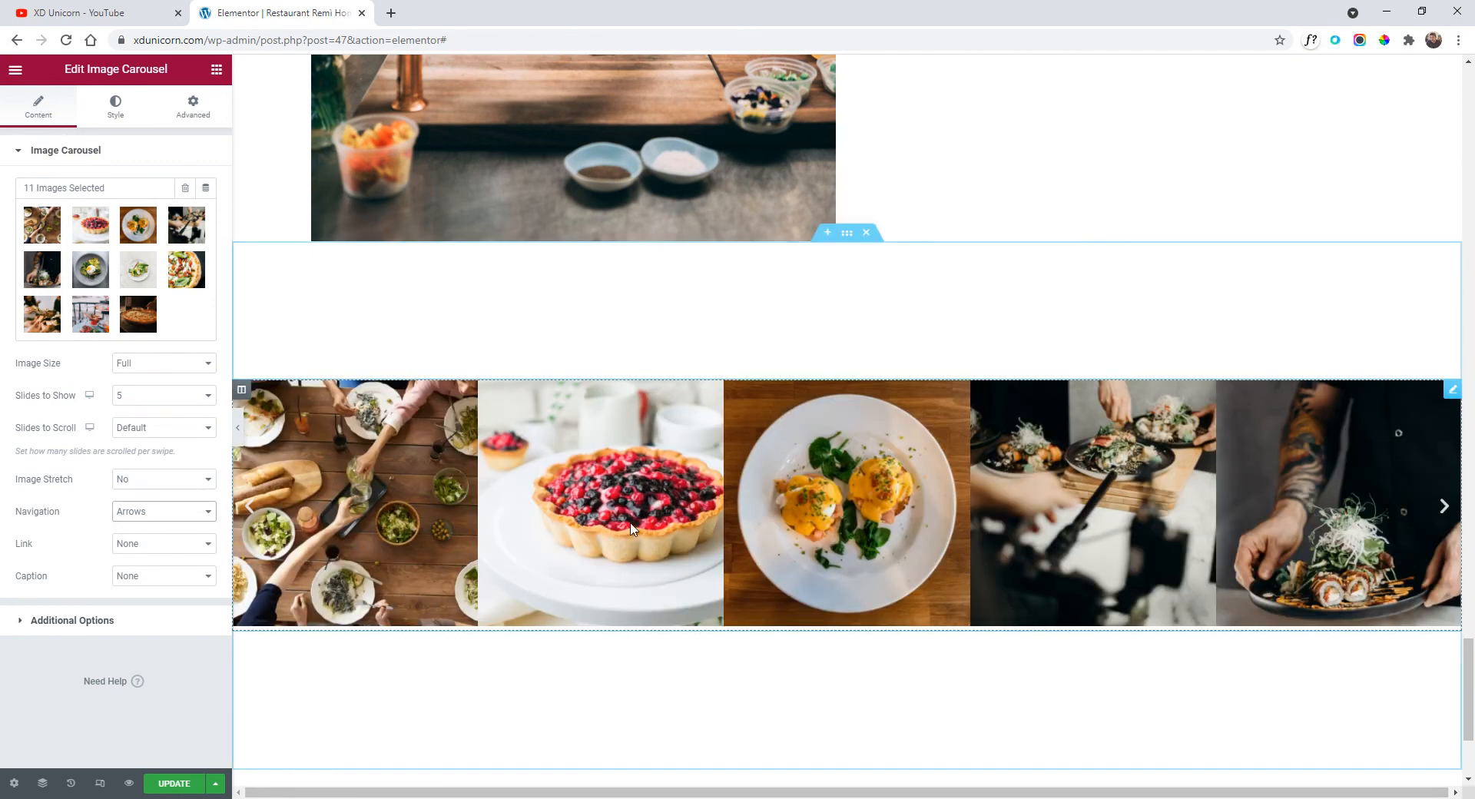
left_click_drag(1260, 516, 1213, 516)
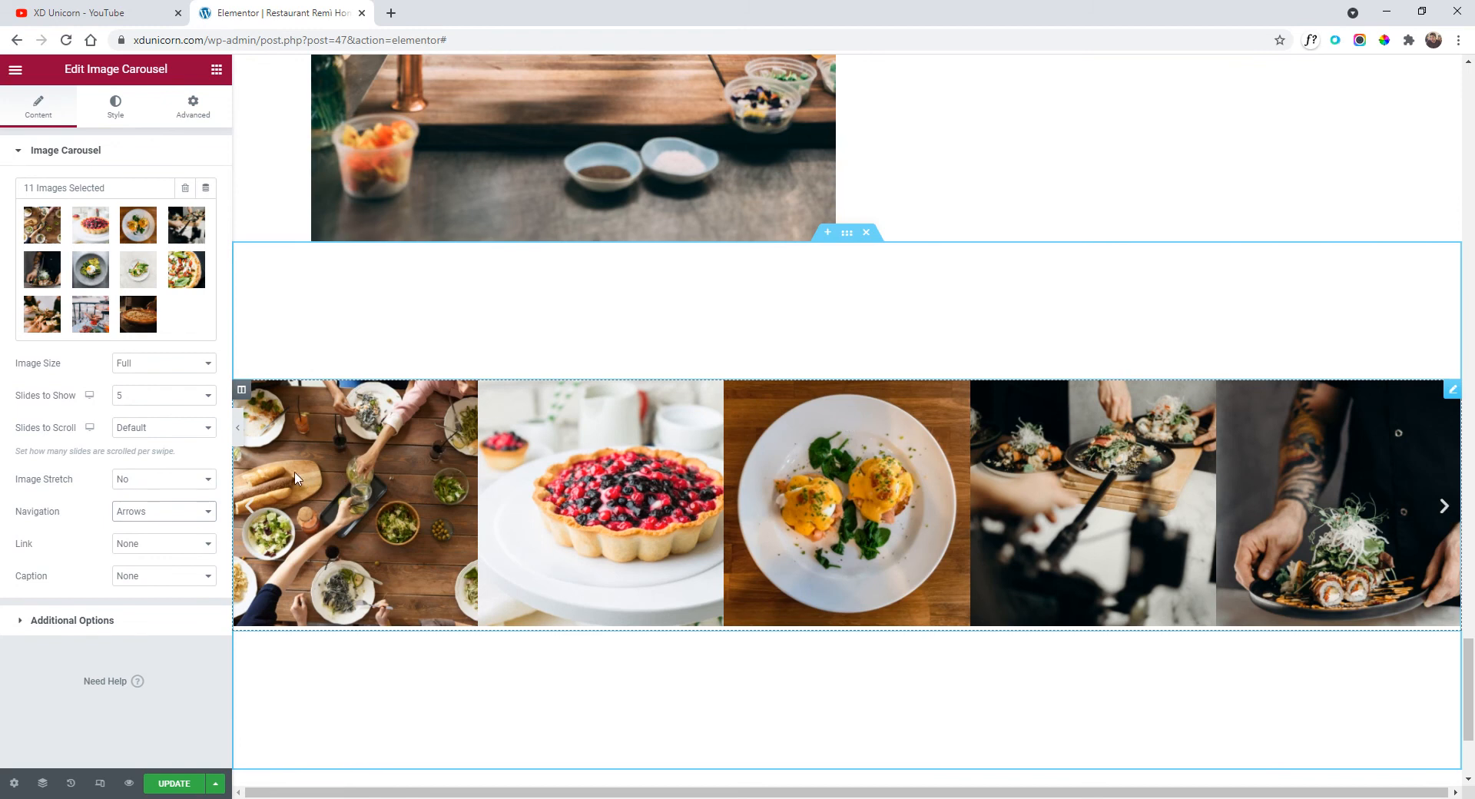
left_click(238, 427)
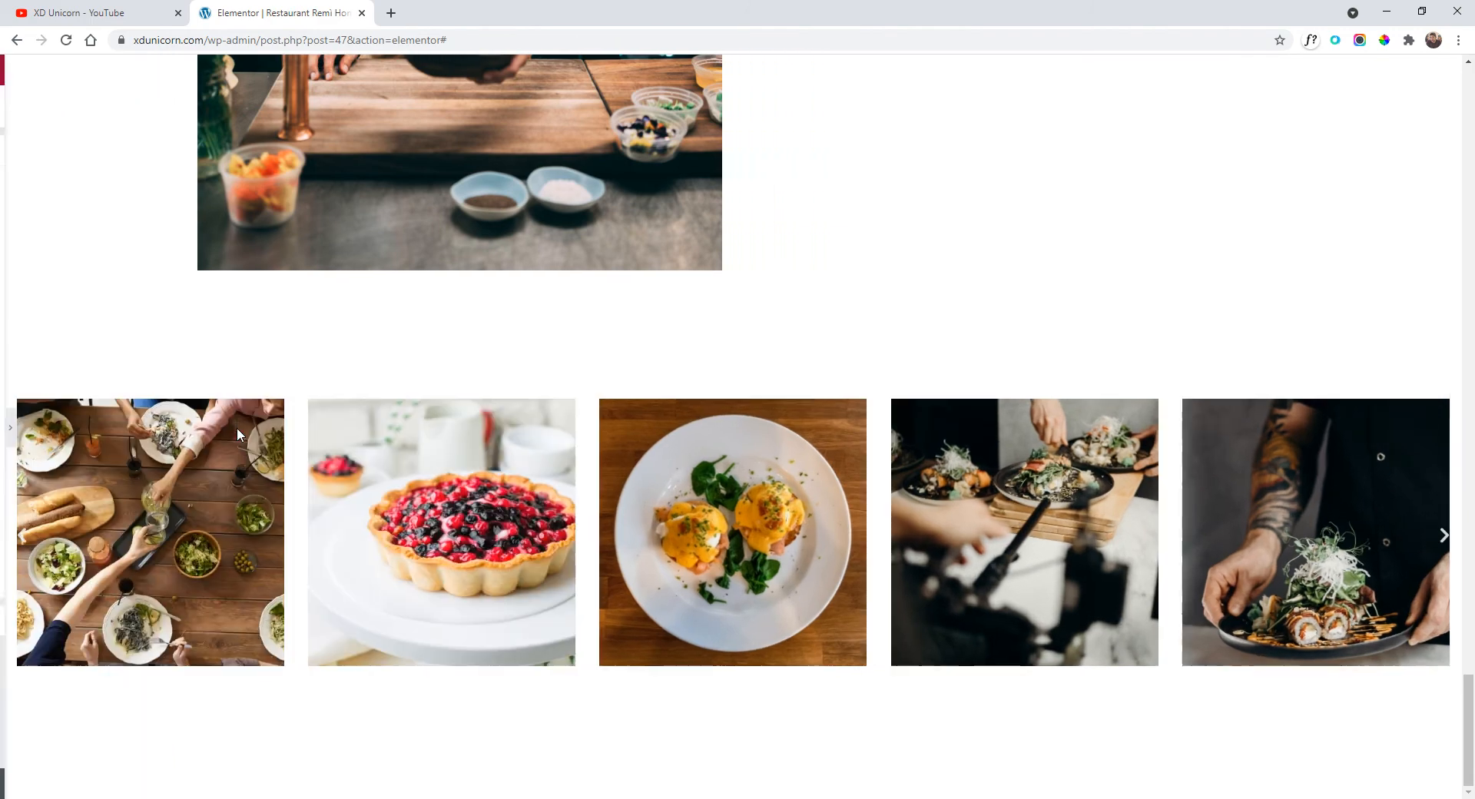
scroll(803, 530, "up", 4)
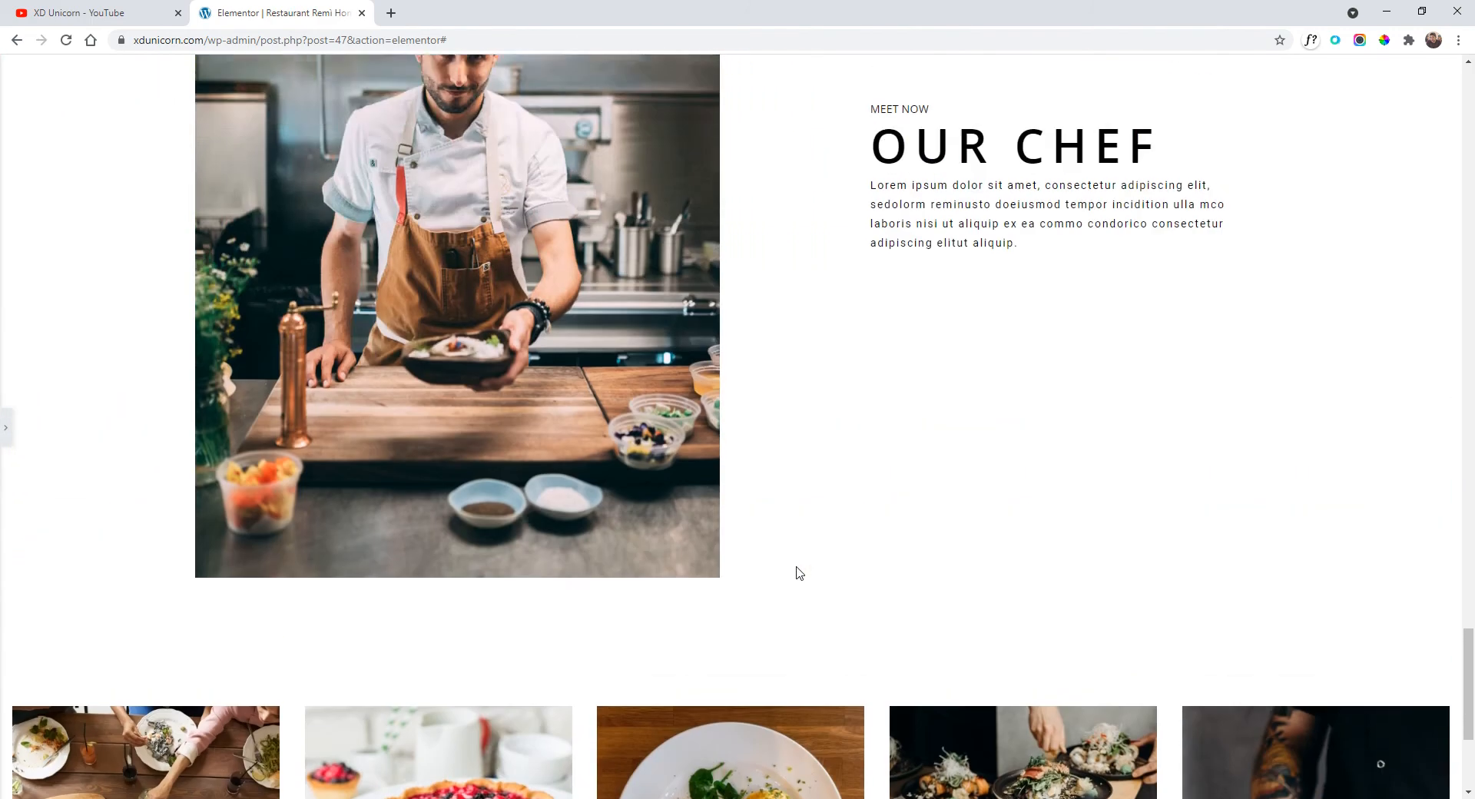
Copy the Our Chef section and paste it below the carousel.
key("ctrl+p")
scroll(794, 428, "up", 4)
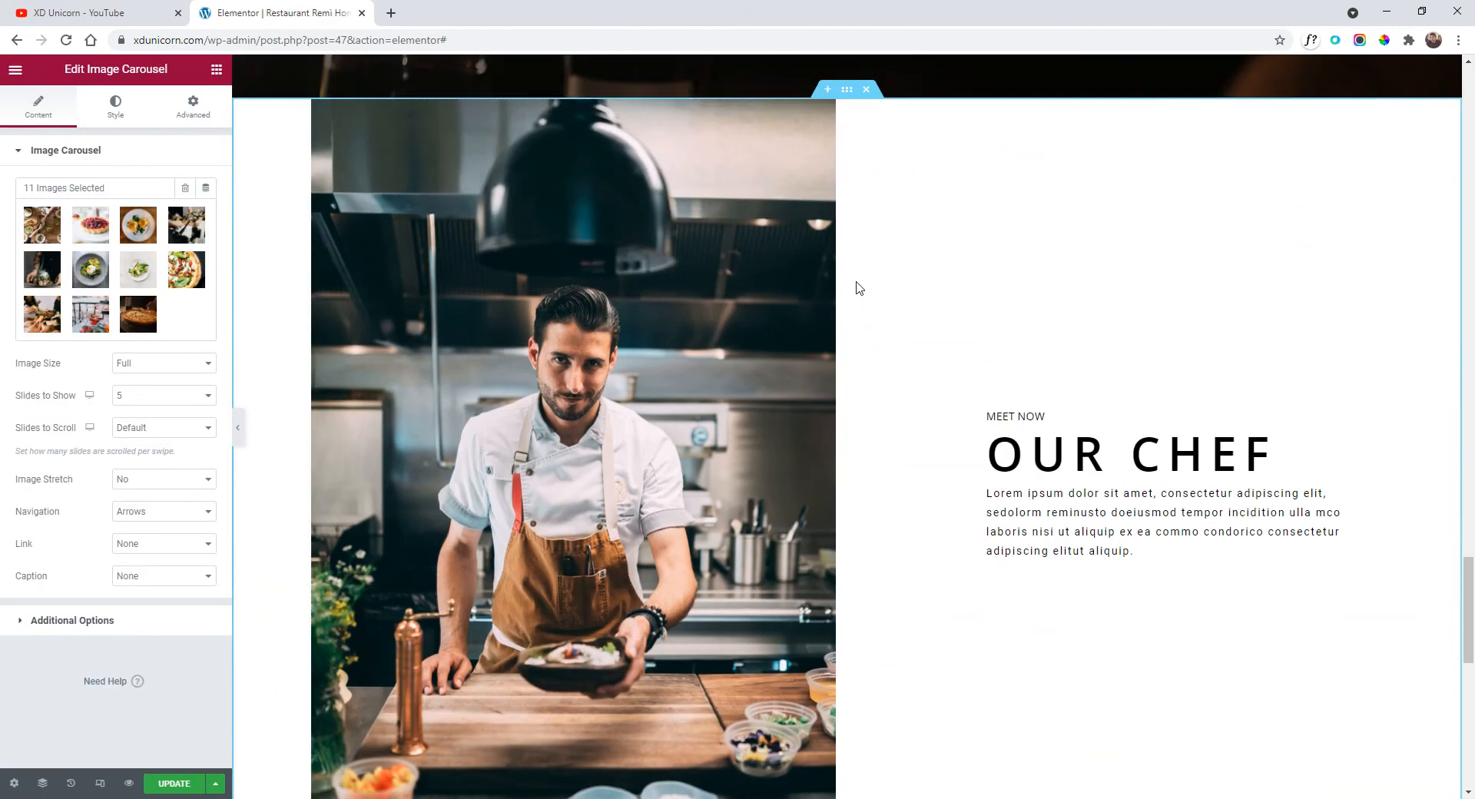
right_click(848, 91)
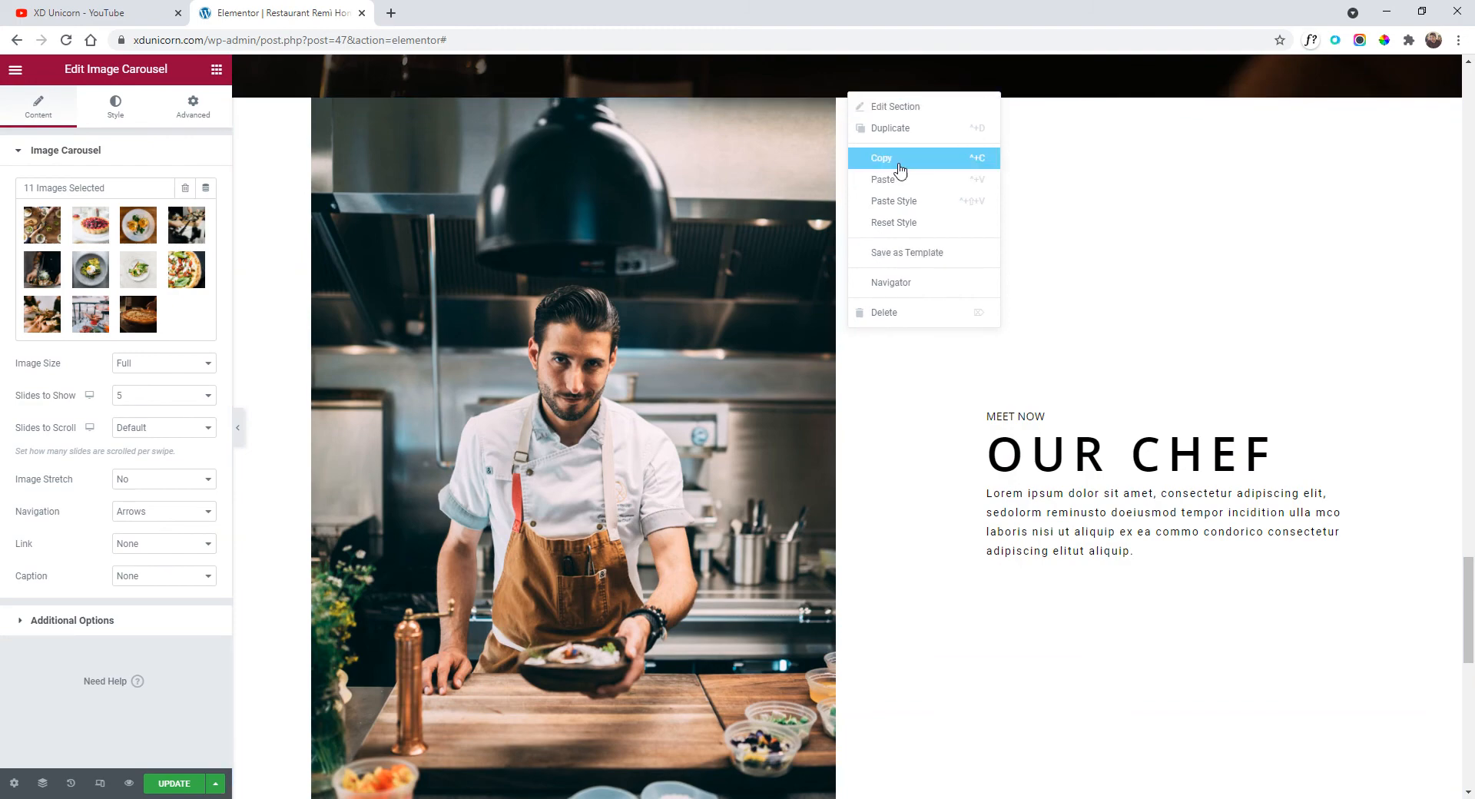
left_click(891, 192)
scroll(863, 323, "down", 5)
scroll(863, 324, "down", 6)
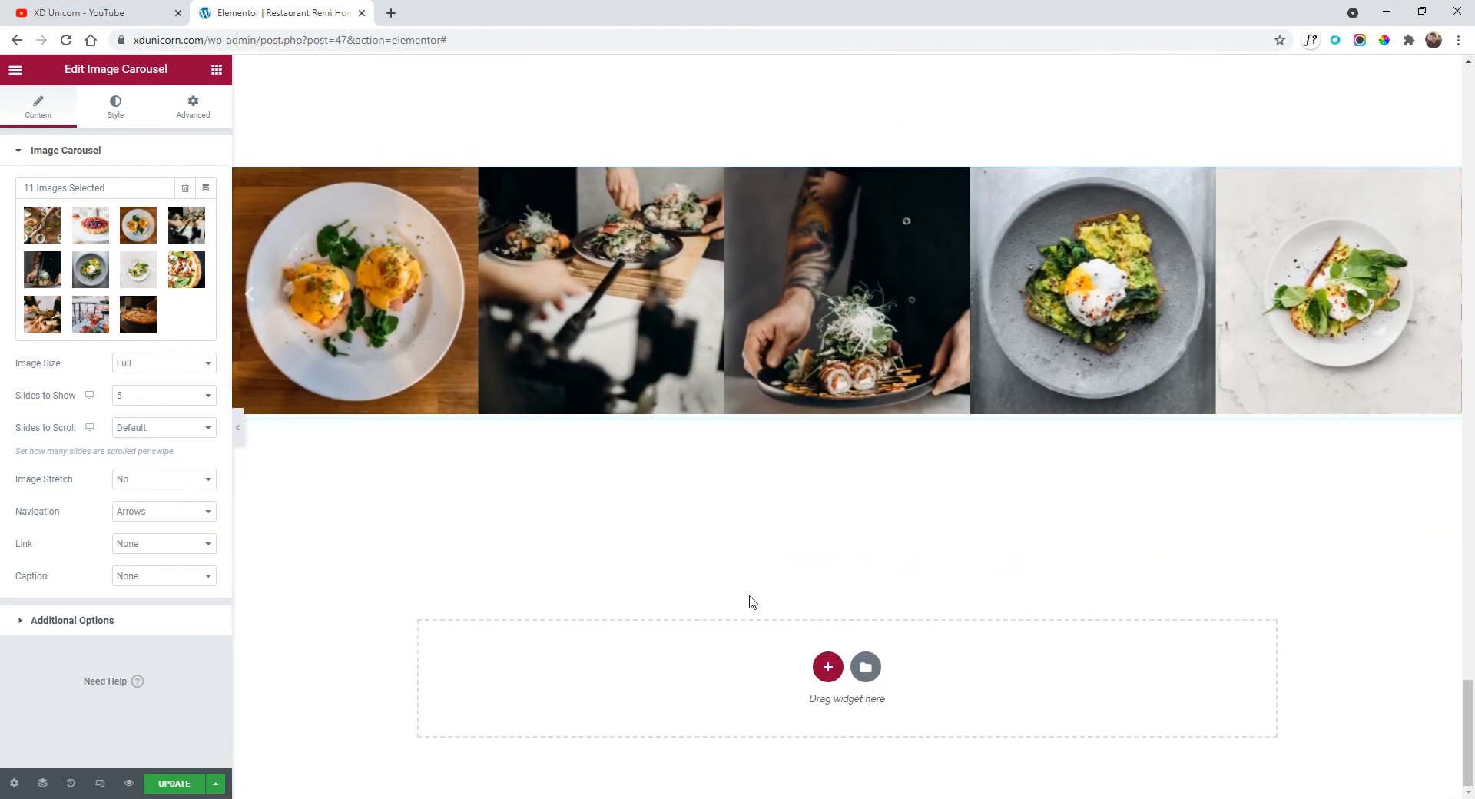
right_click(751, 582)
right_click(727, 629)
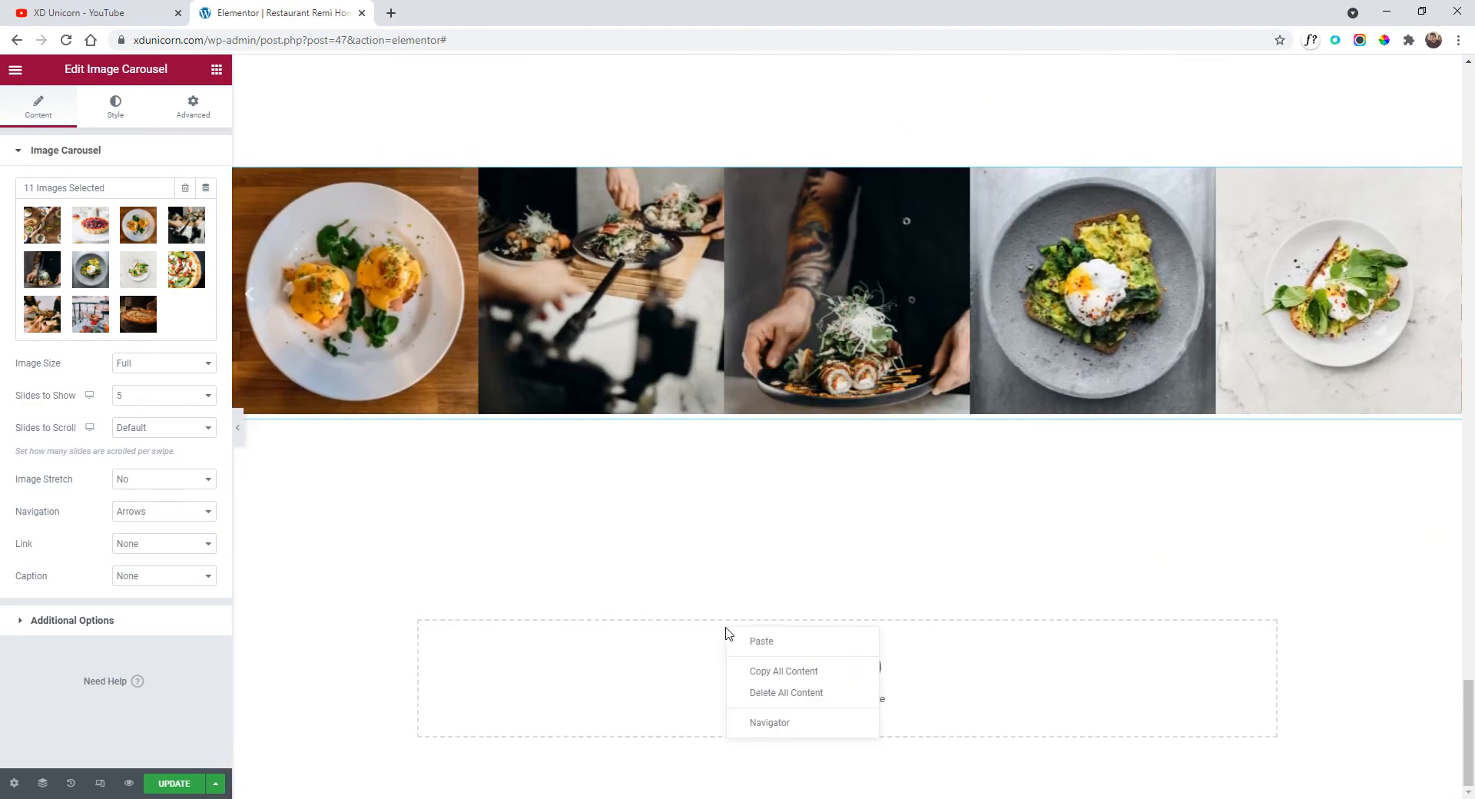
left_click(757, 642)
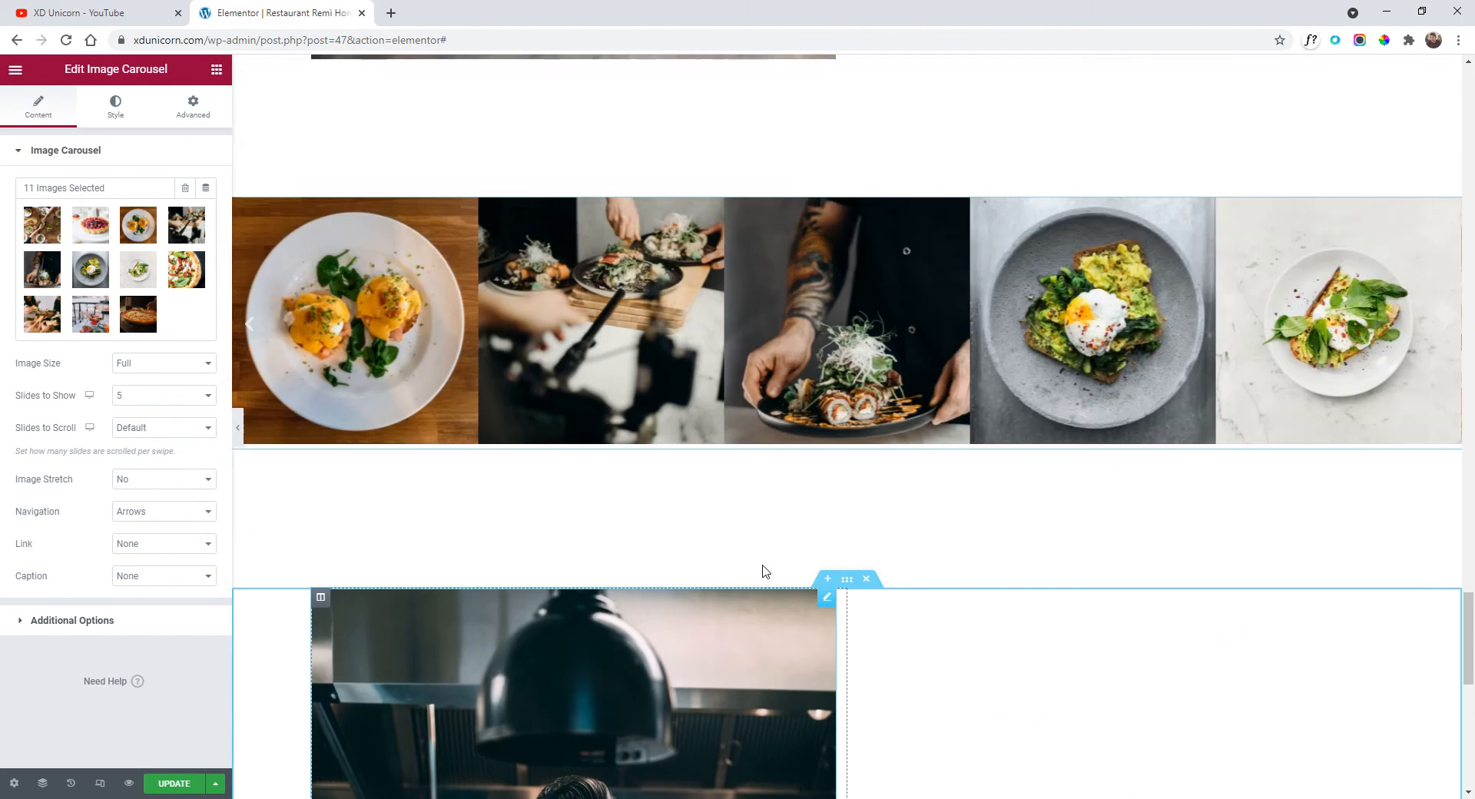
Reduce the carousel section's minimum height to 644 px.
scroll(763, 571, "up", 2)
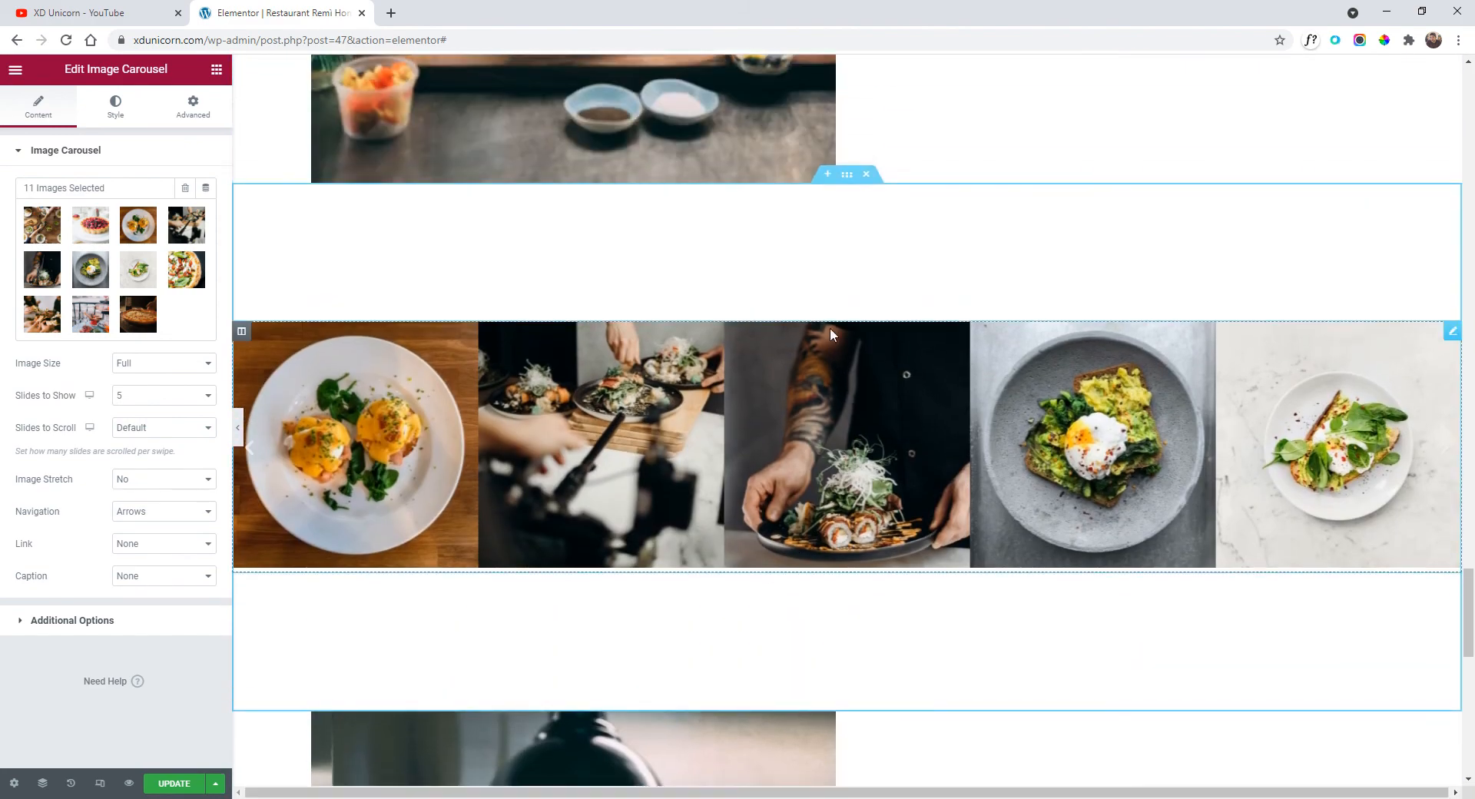
left_click(847, 175)
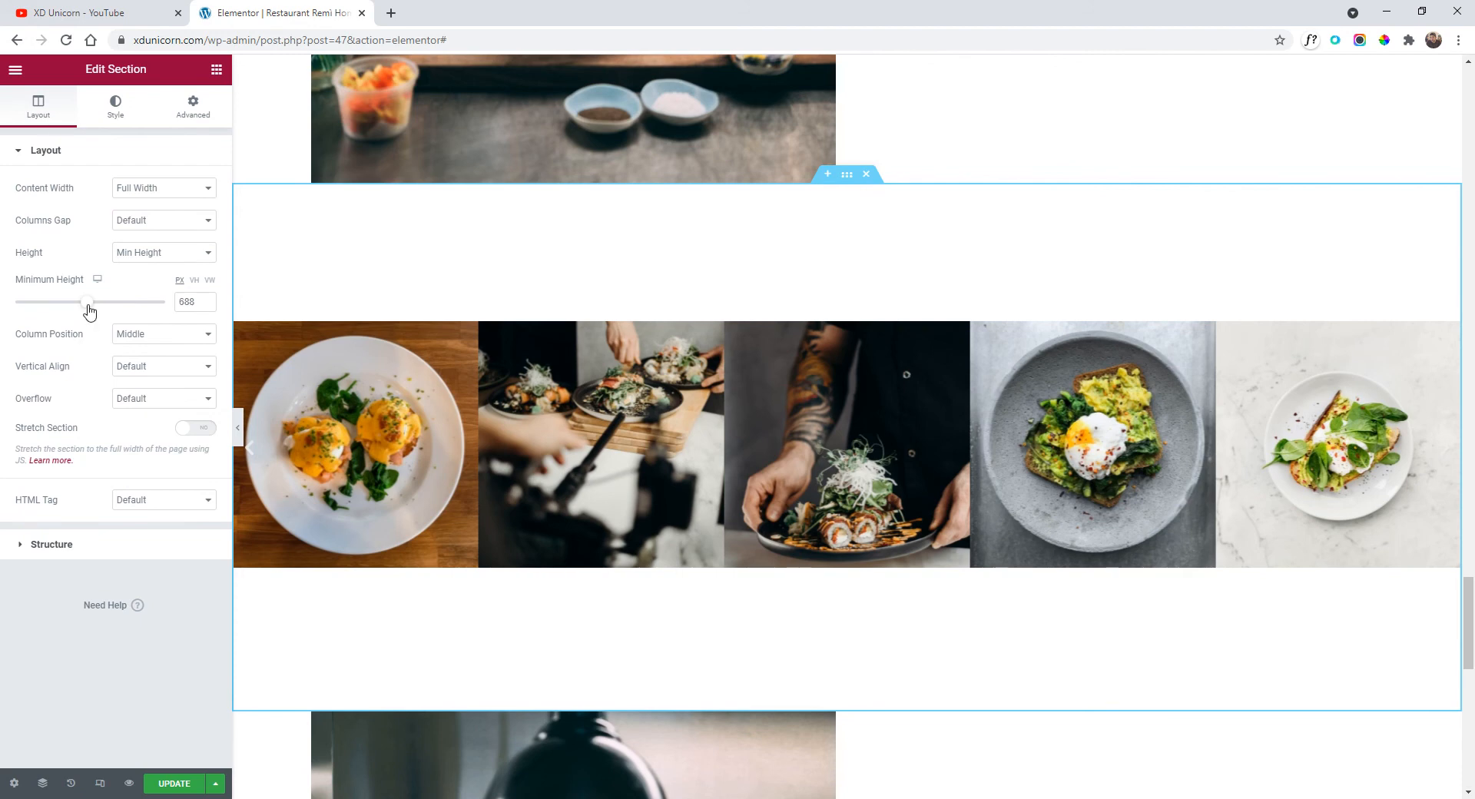
left_click_drag(89, 310, 87, 309)
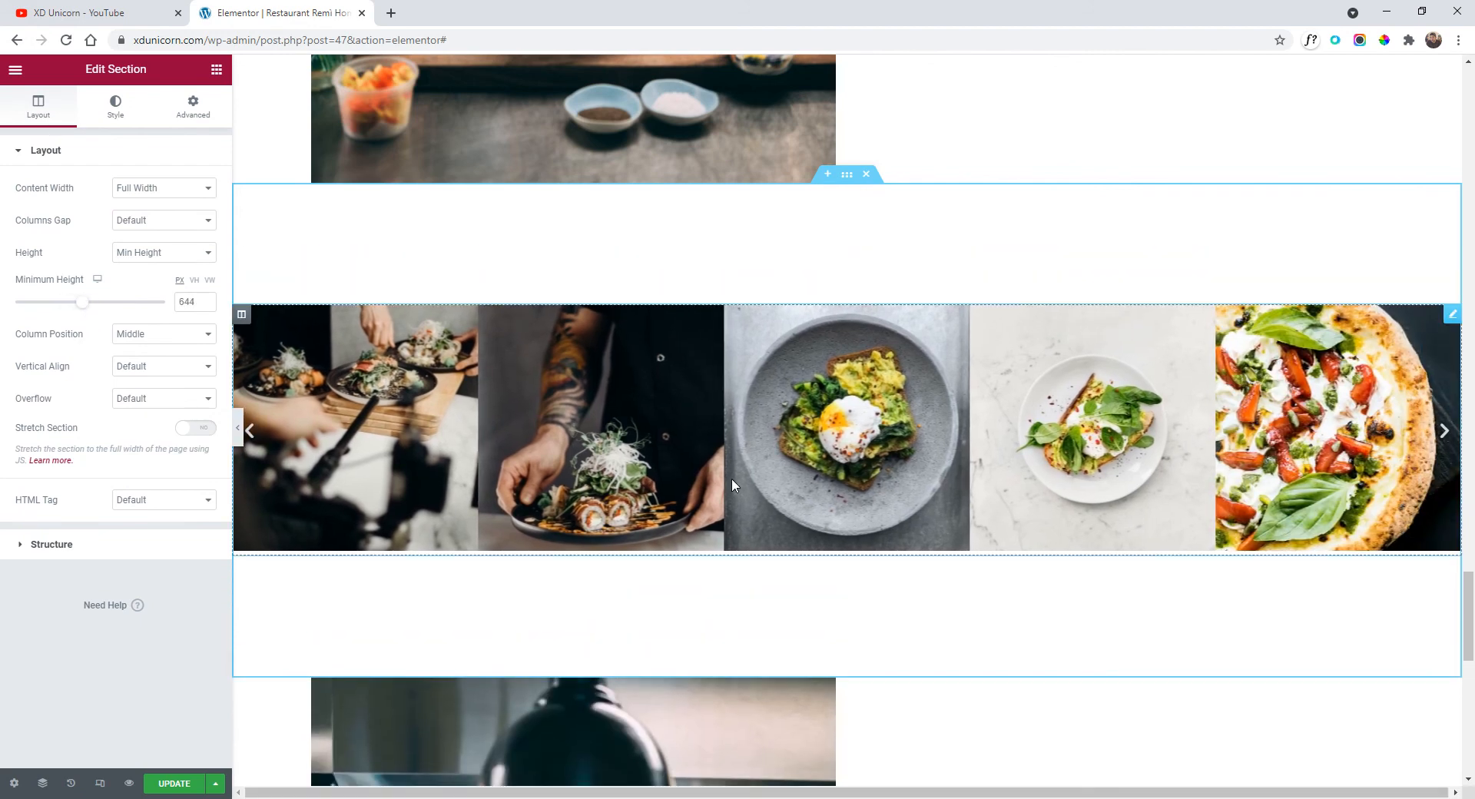
Delete the chef photo from the pasted copy.
scroll(732, 478, "down", 6)
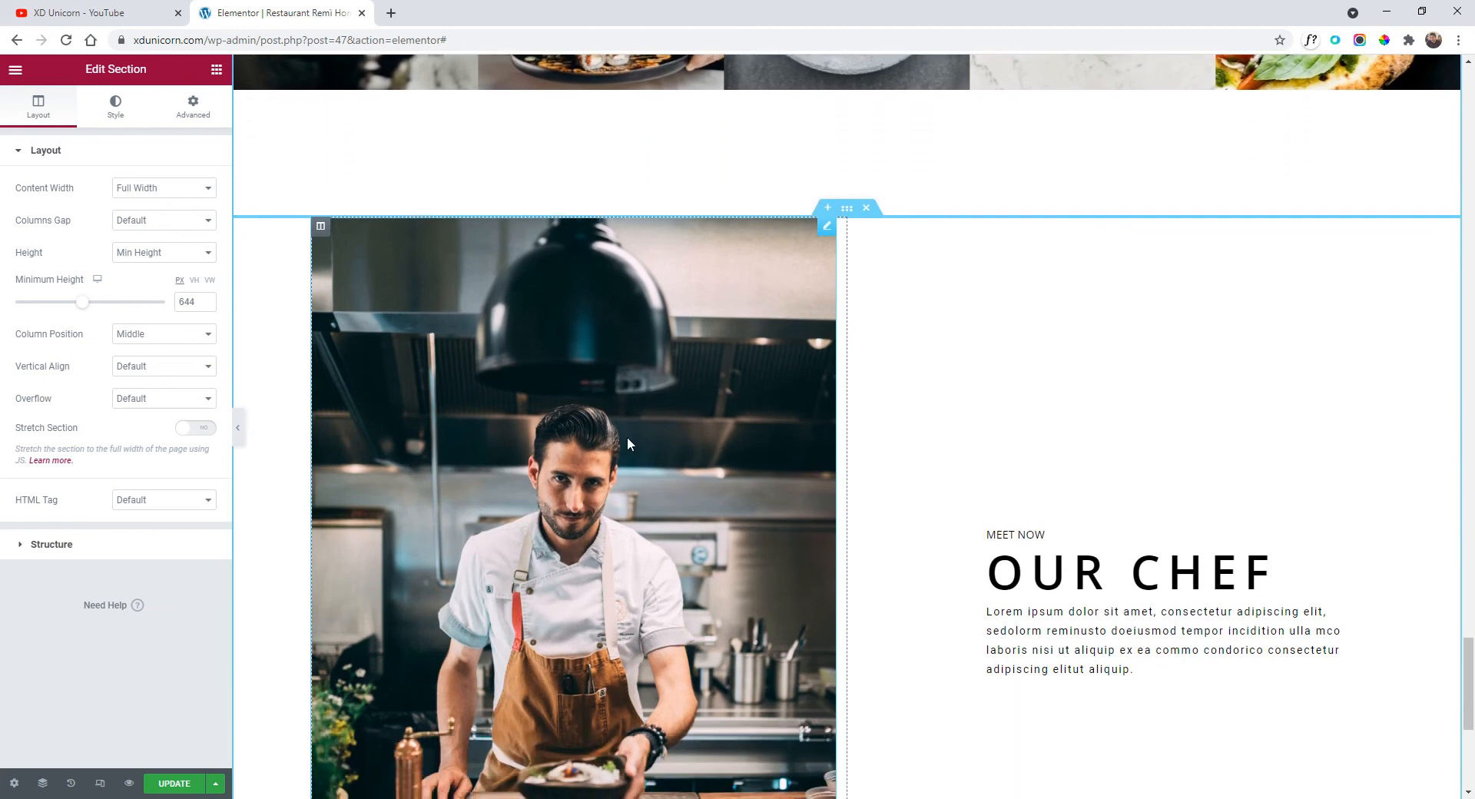
right_click(627, 437)
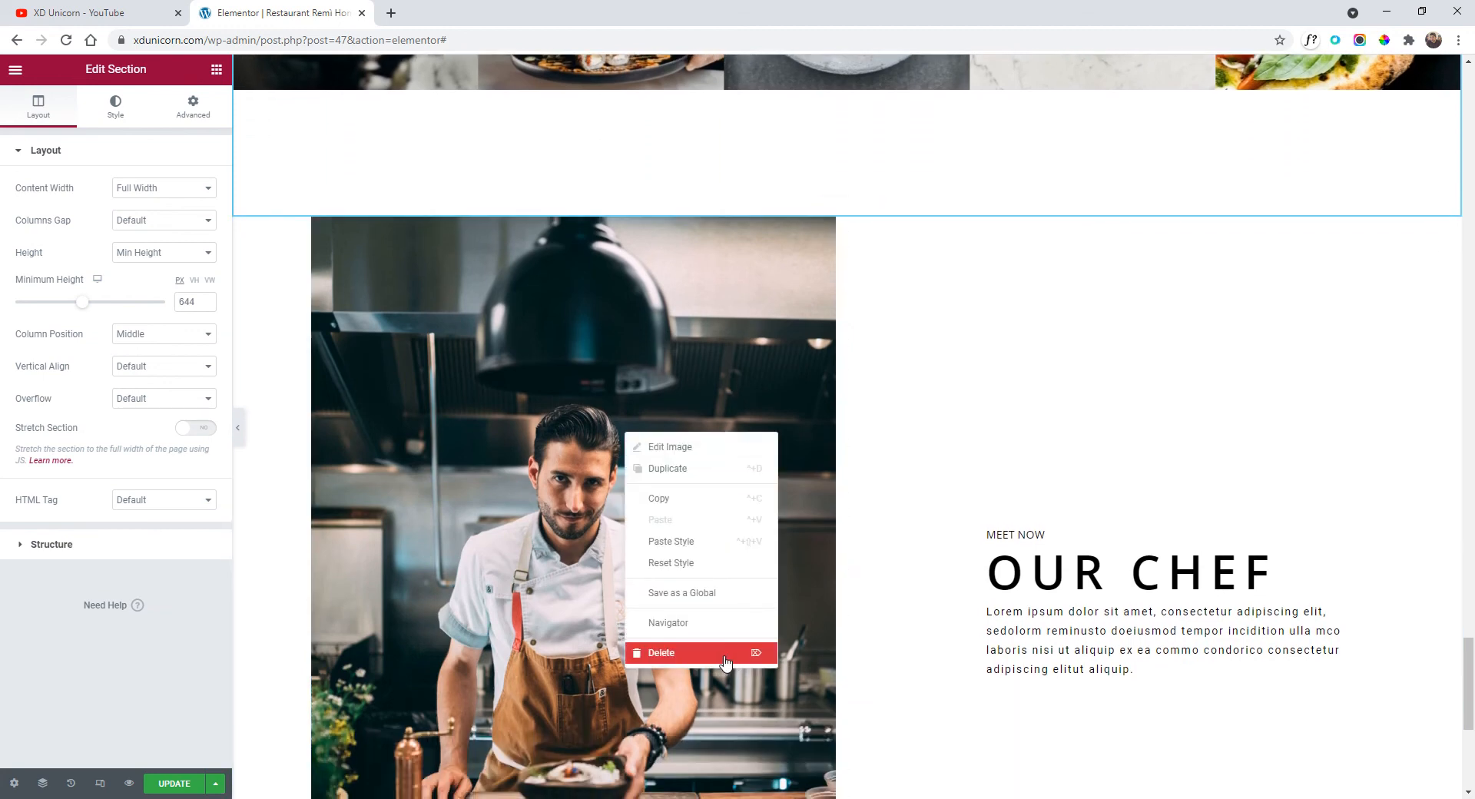
left_click(726, 661)
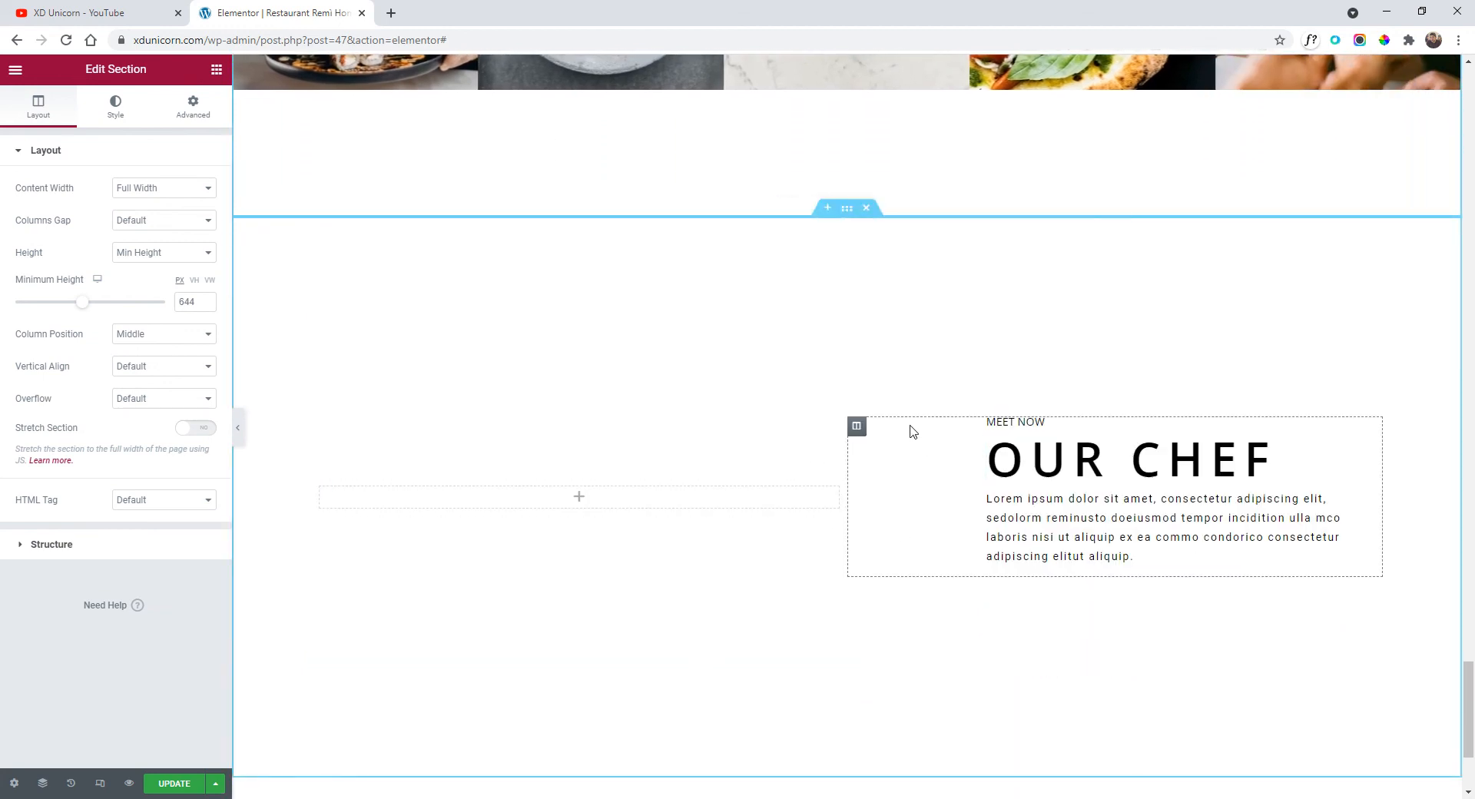
Move the Our Chef text column left, pad it 0 left and 26 right, and open the empty column's widget list.
left_click_drag(857, 426, 408, 488)
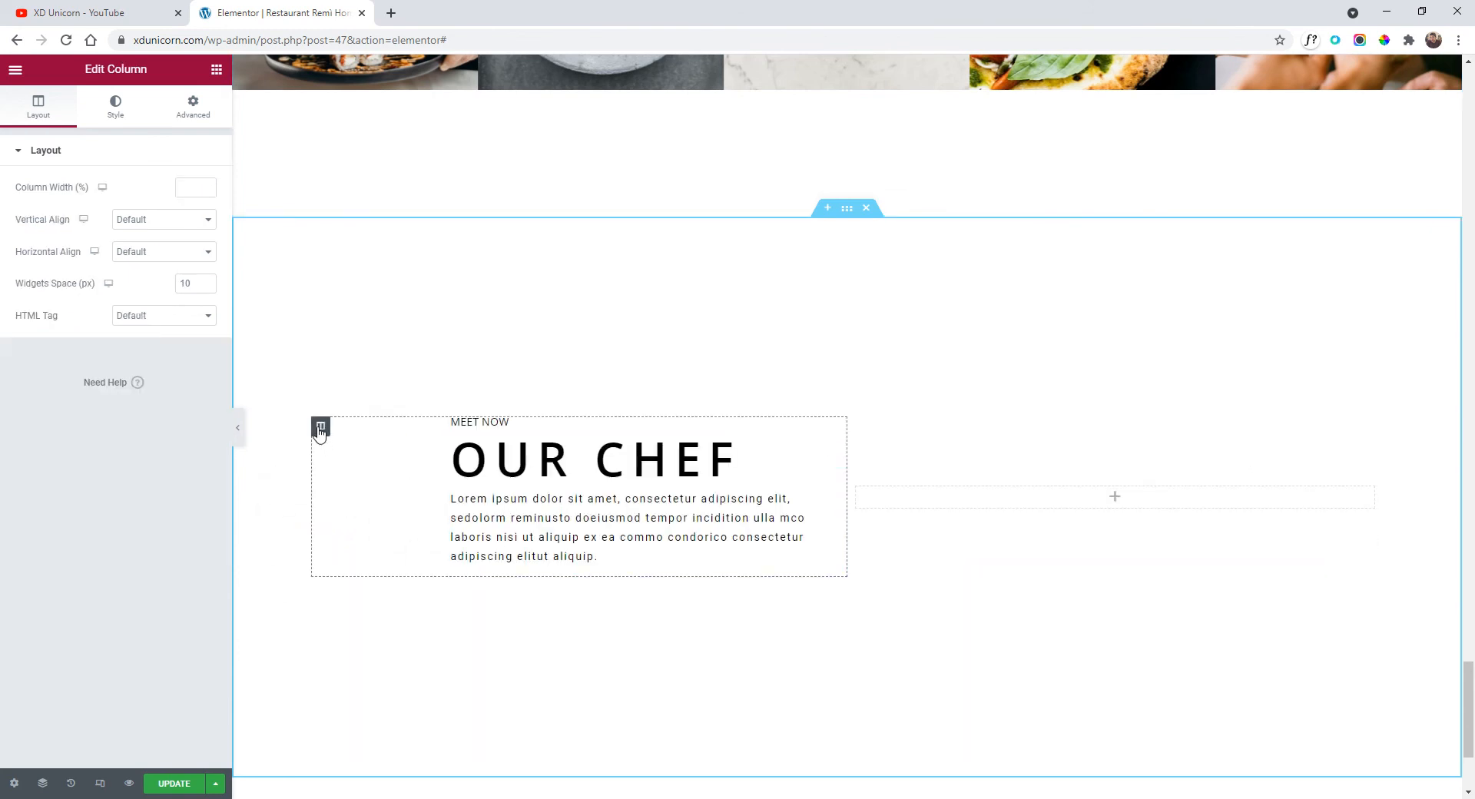
left_click(194, 111)
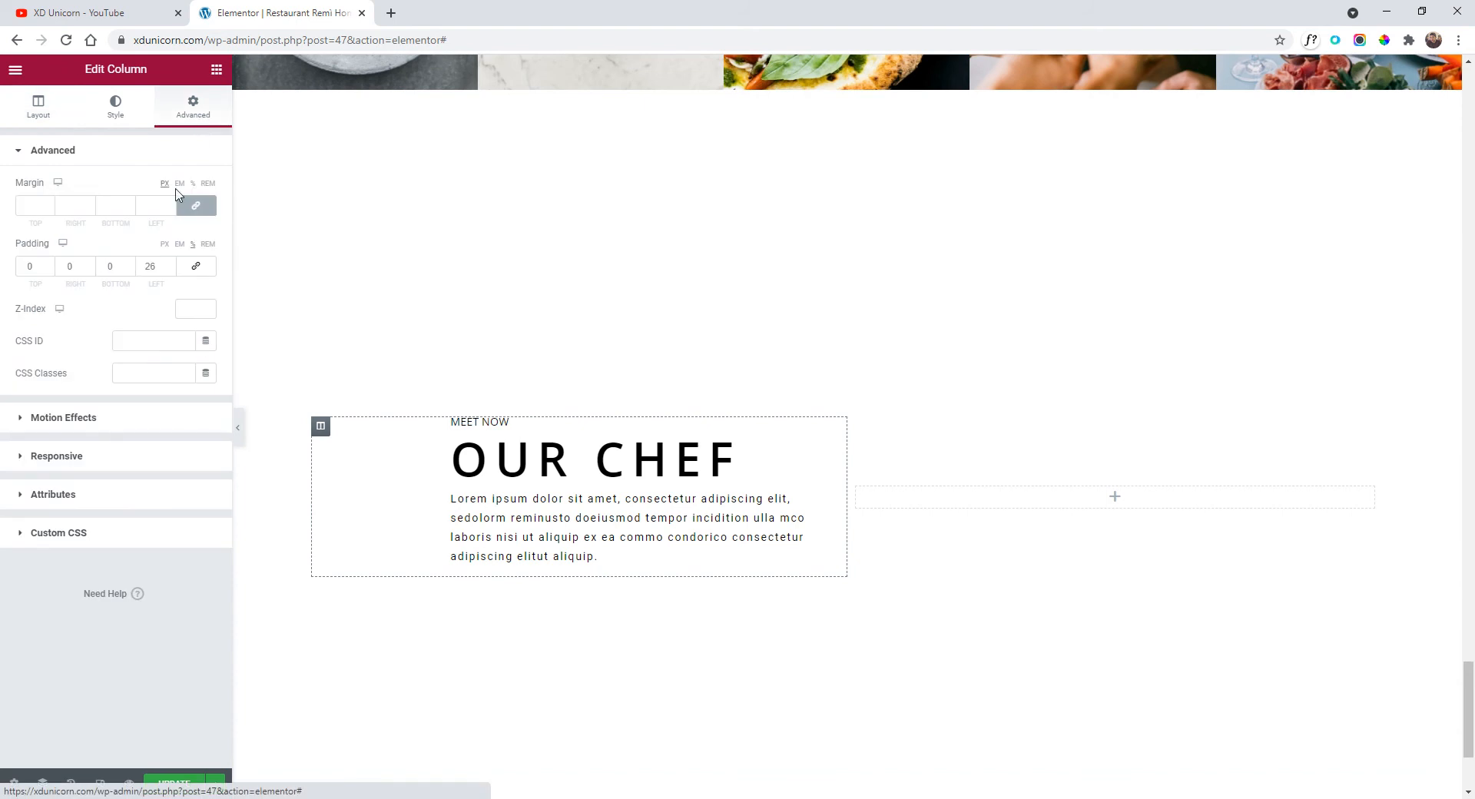
left_click_drag(163, 270, 139, 269)
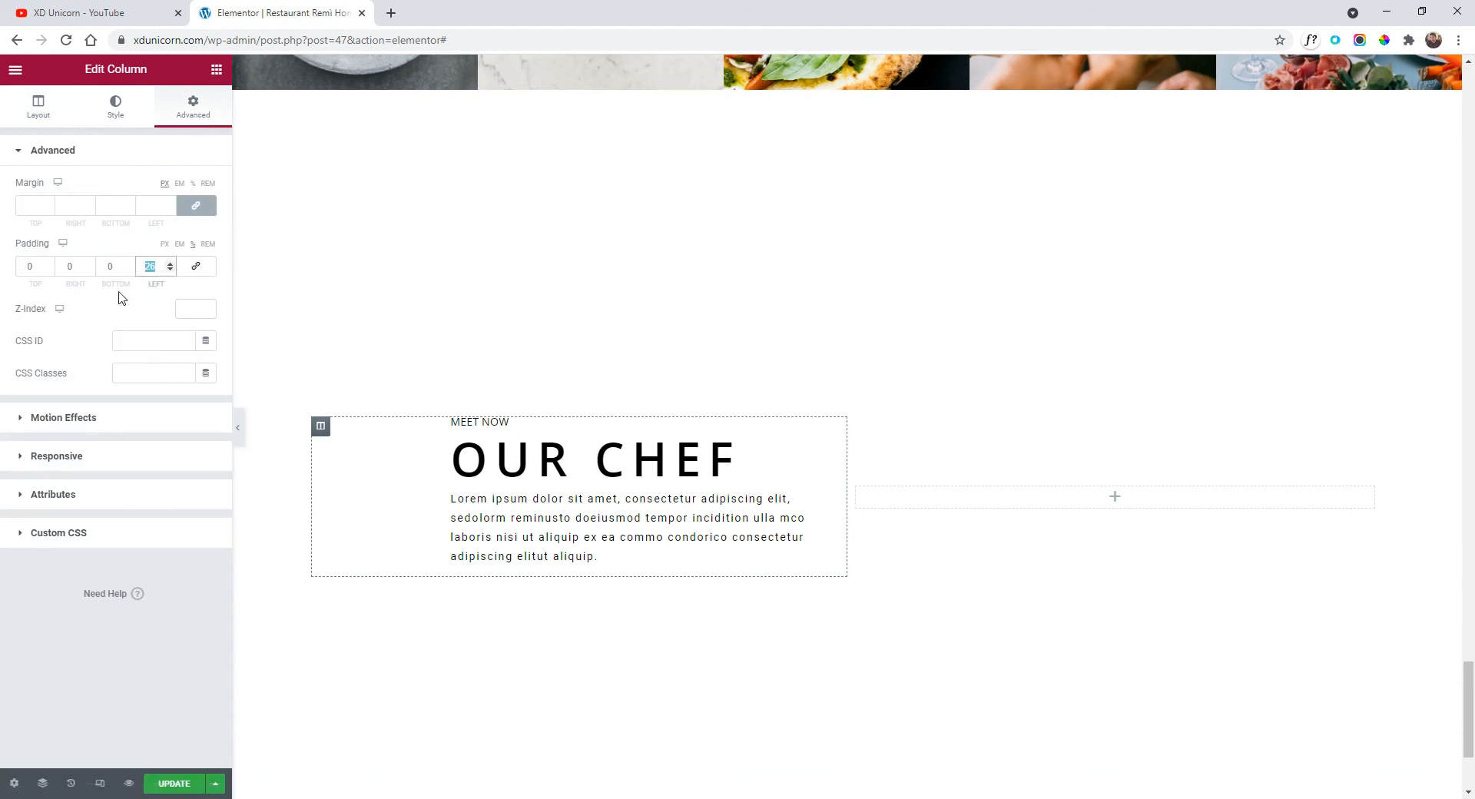
type("0")
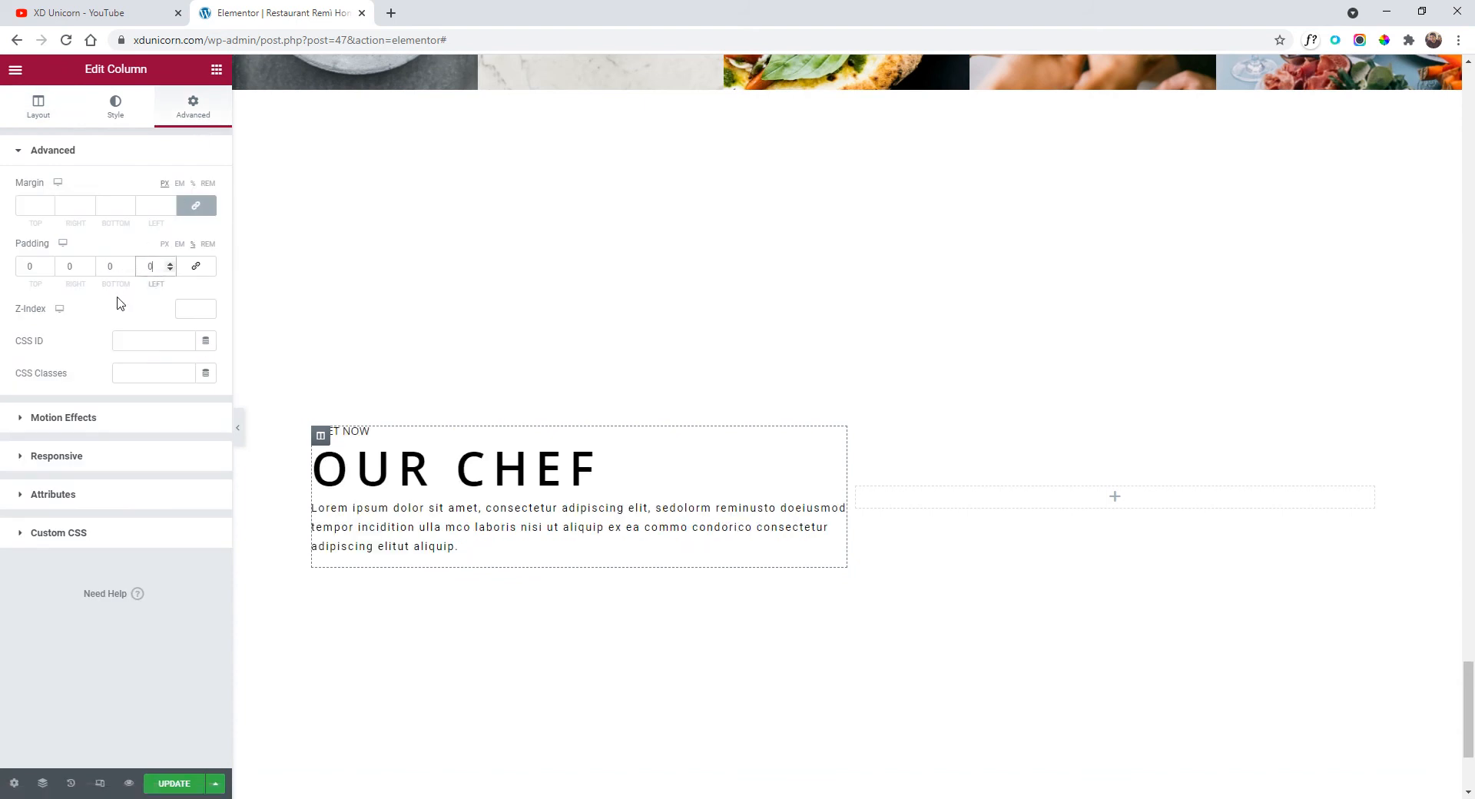
left_click_drag(79, 270, 51, 277)
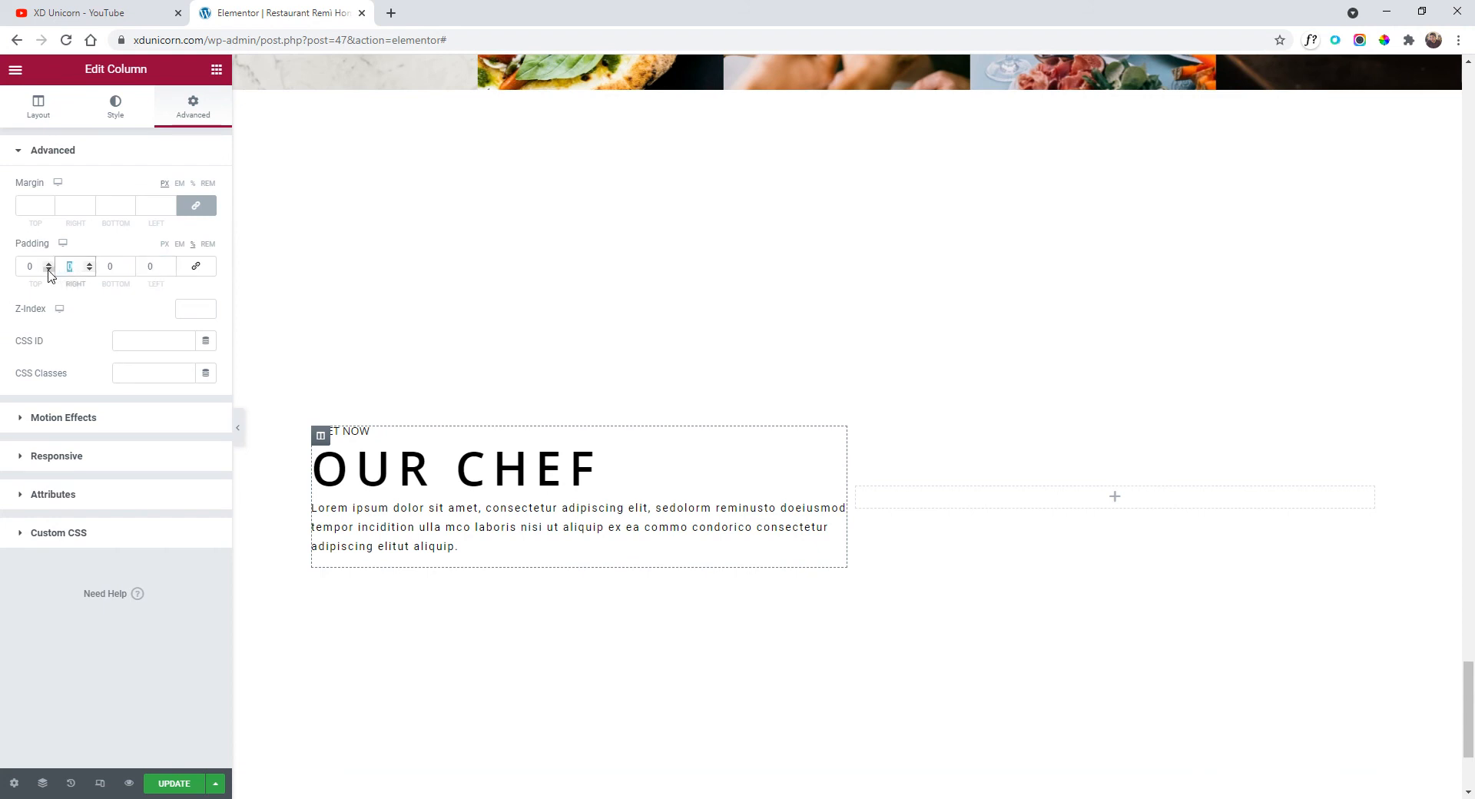
type("26")
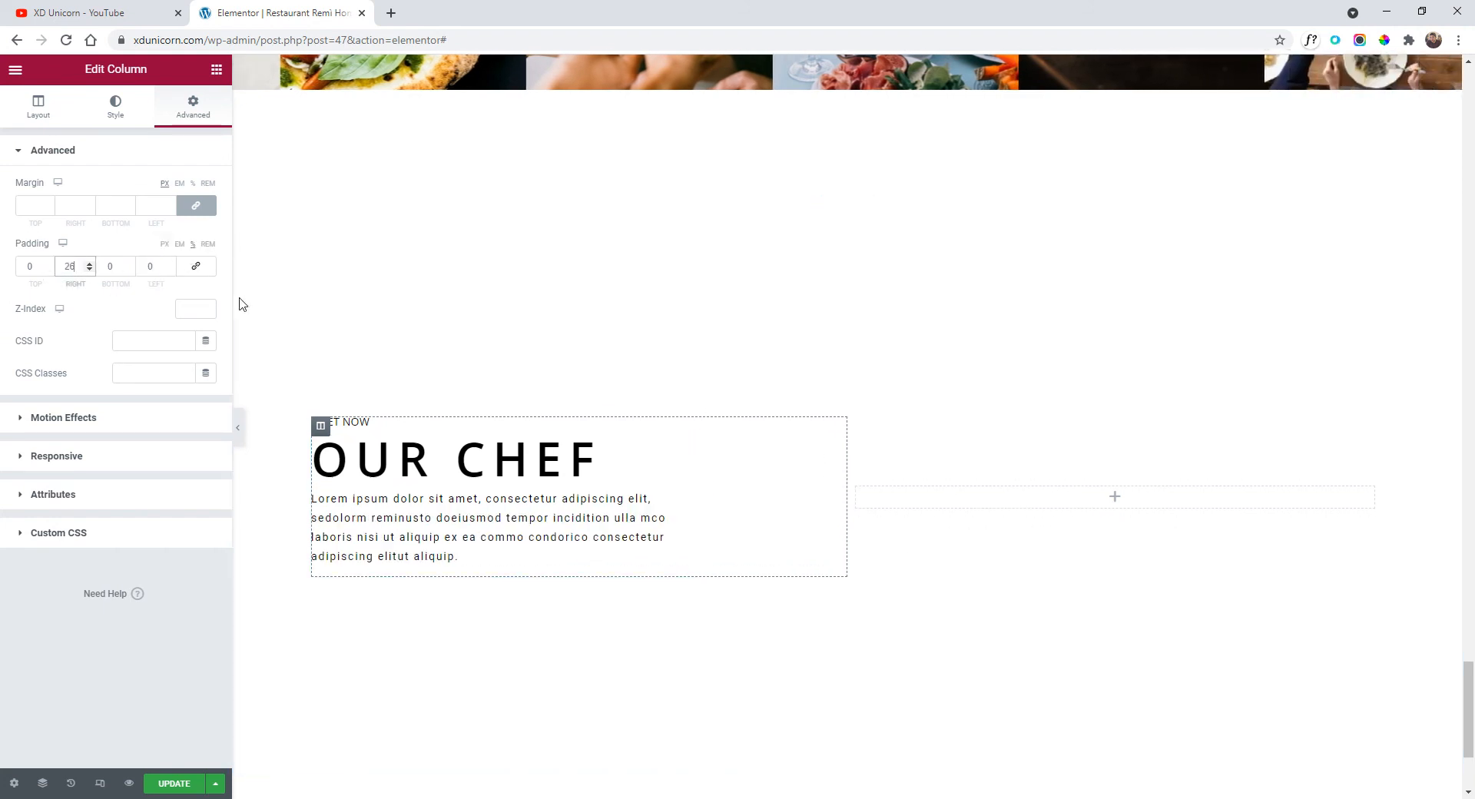
left_click(1003, 509)
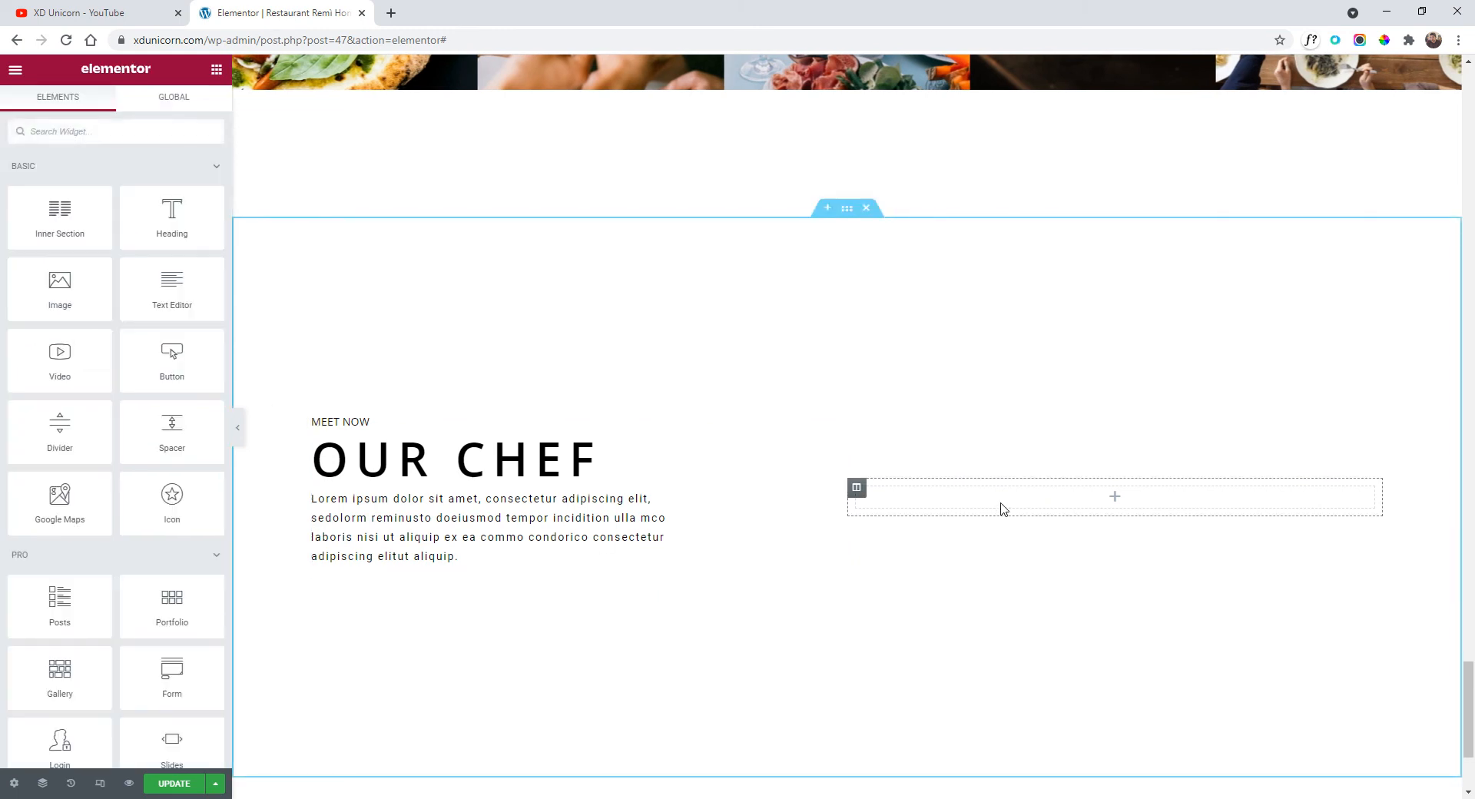
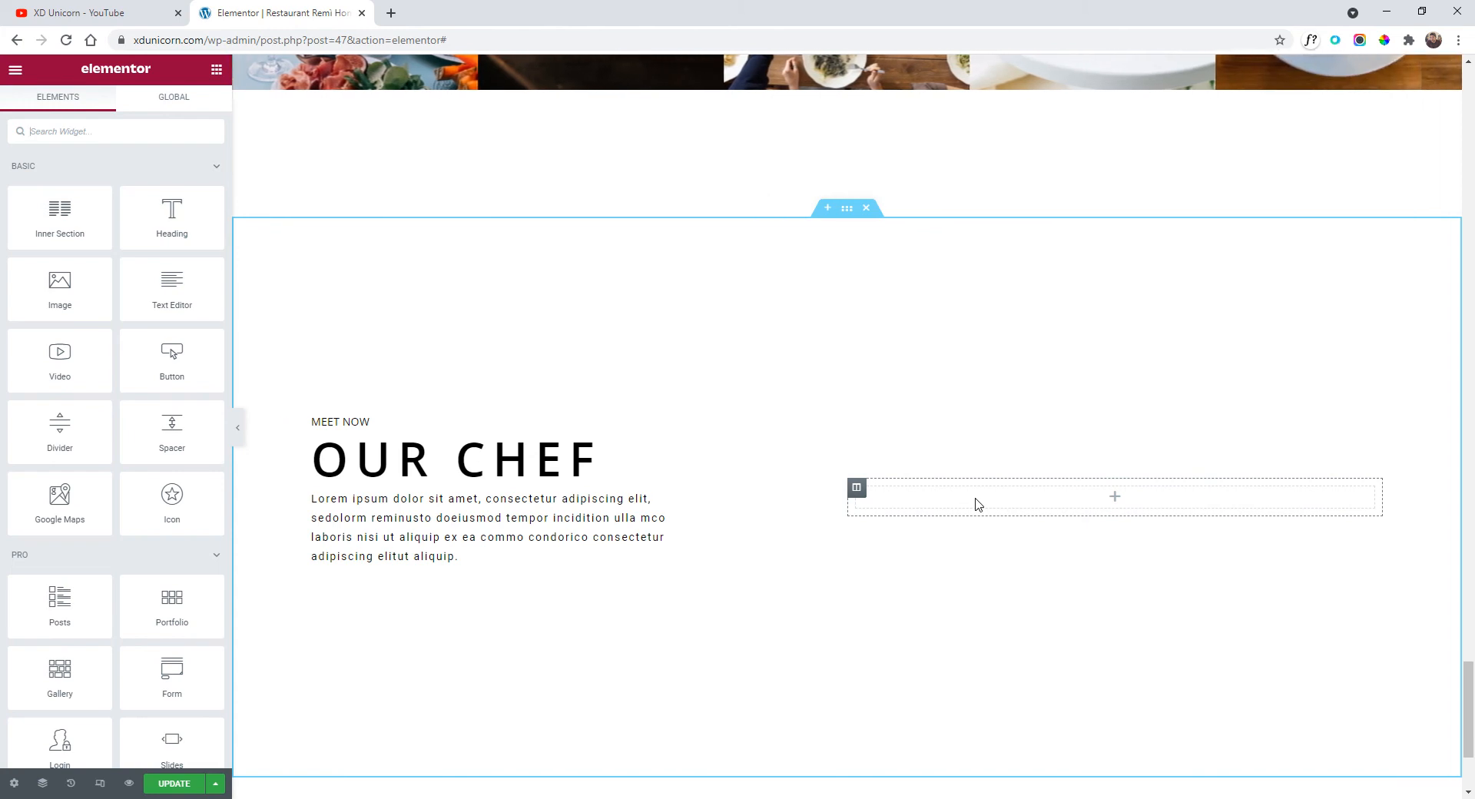
Search 'forms' and drag the Form widget into the empty column beside Our Chef.
left_click(99, 138)
type("form")
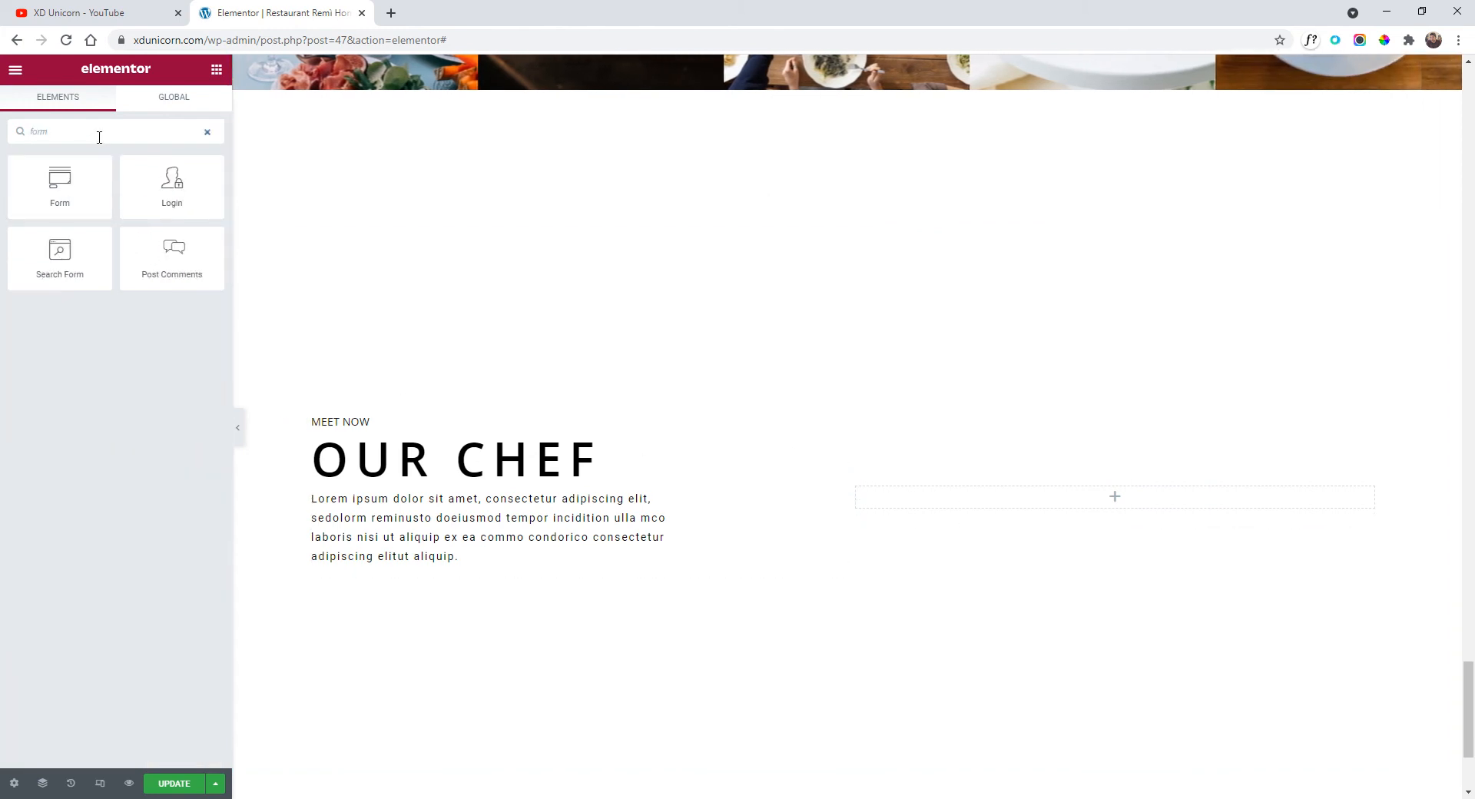
type("s")
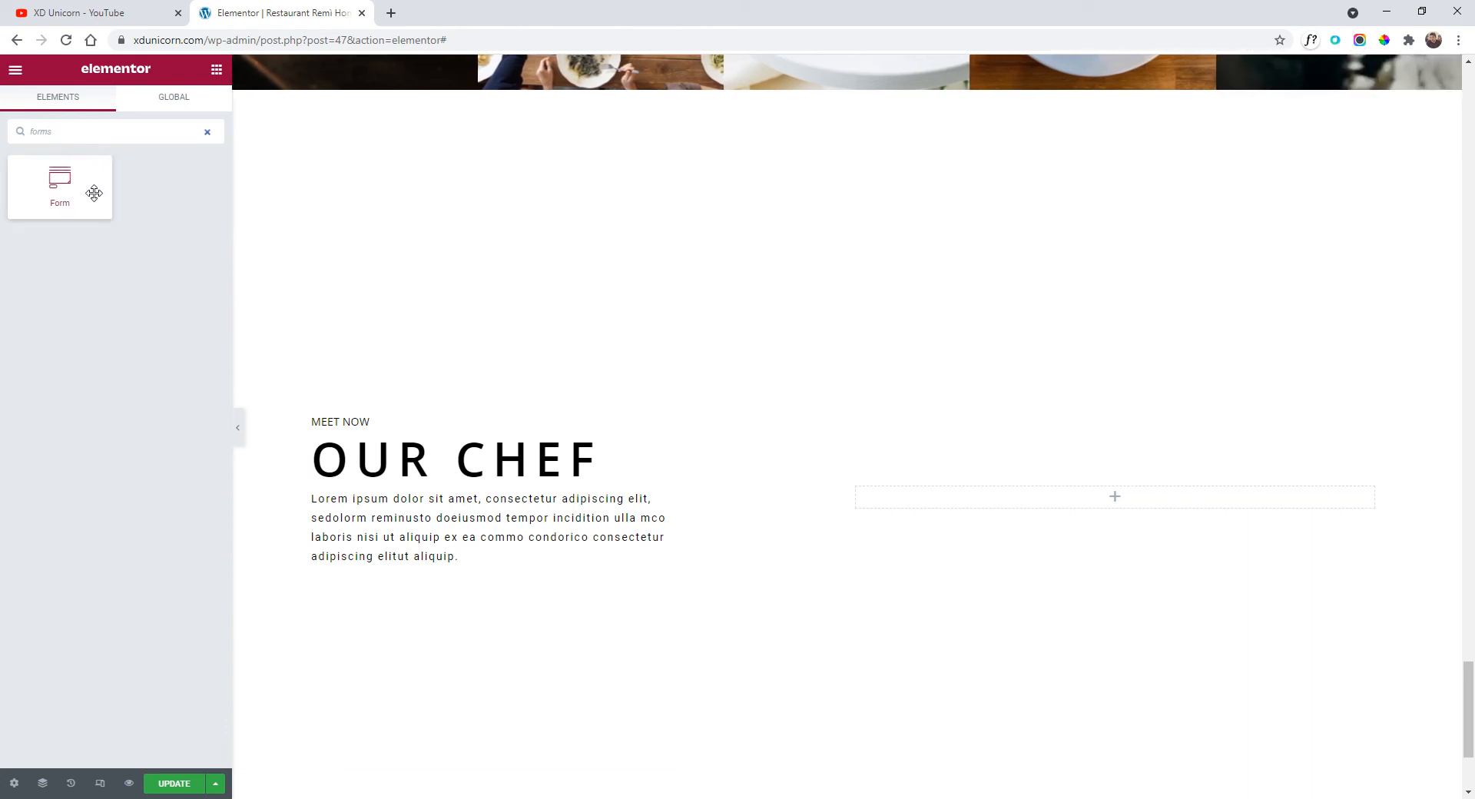
left_click_drag(94, 192, 999, 507)
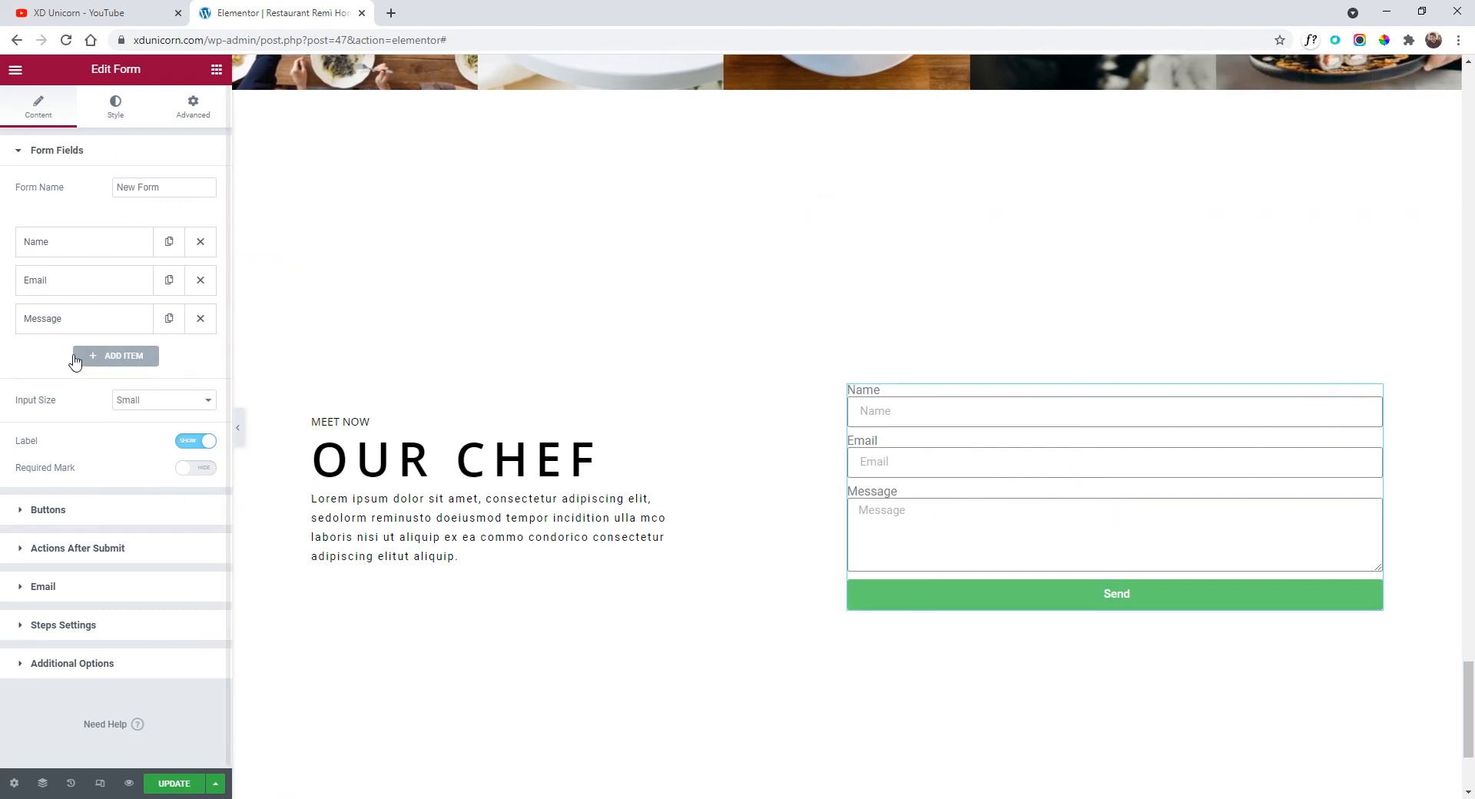
left_click(63, 242)
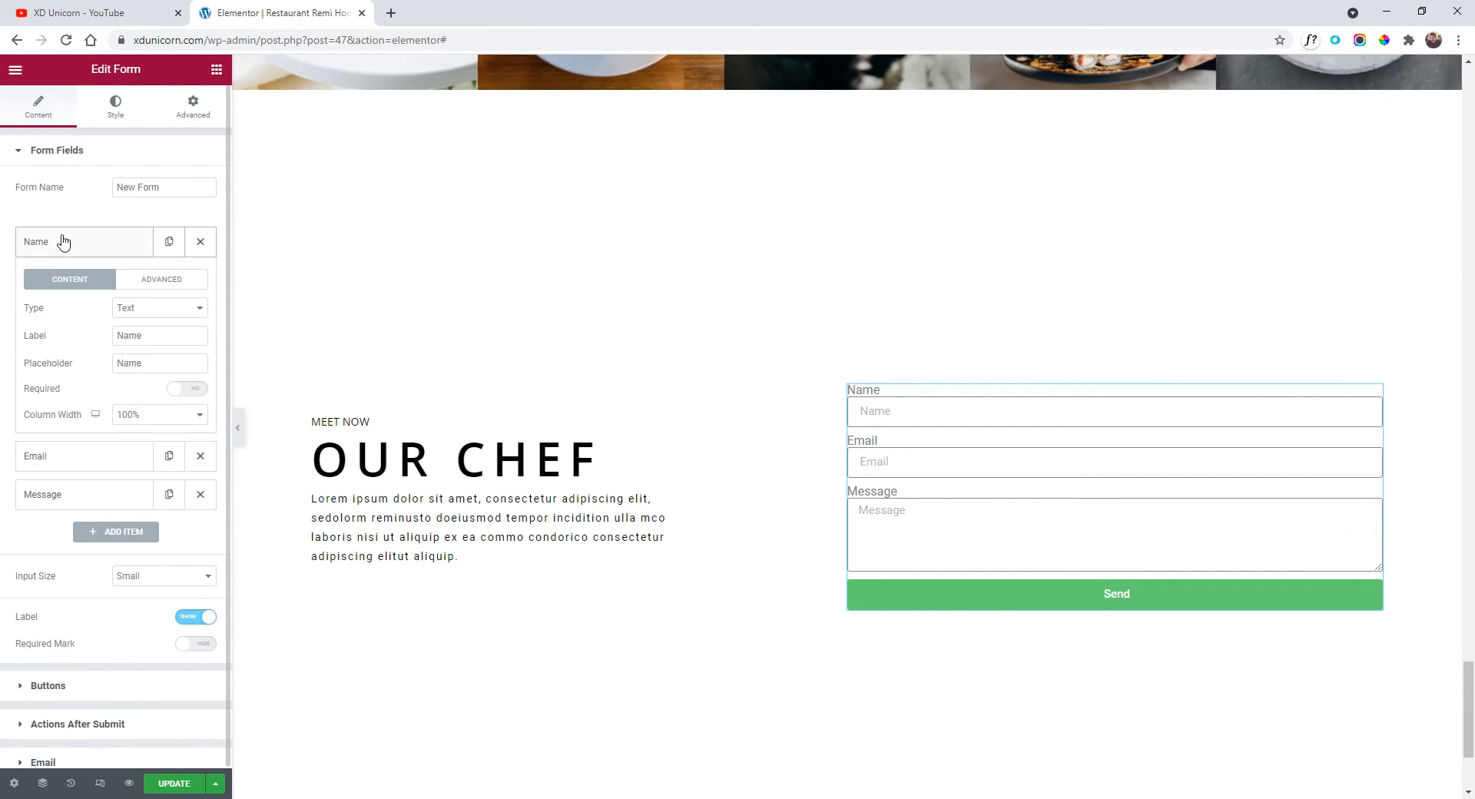
left_click(63, 242)
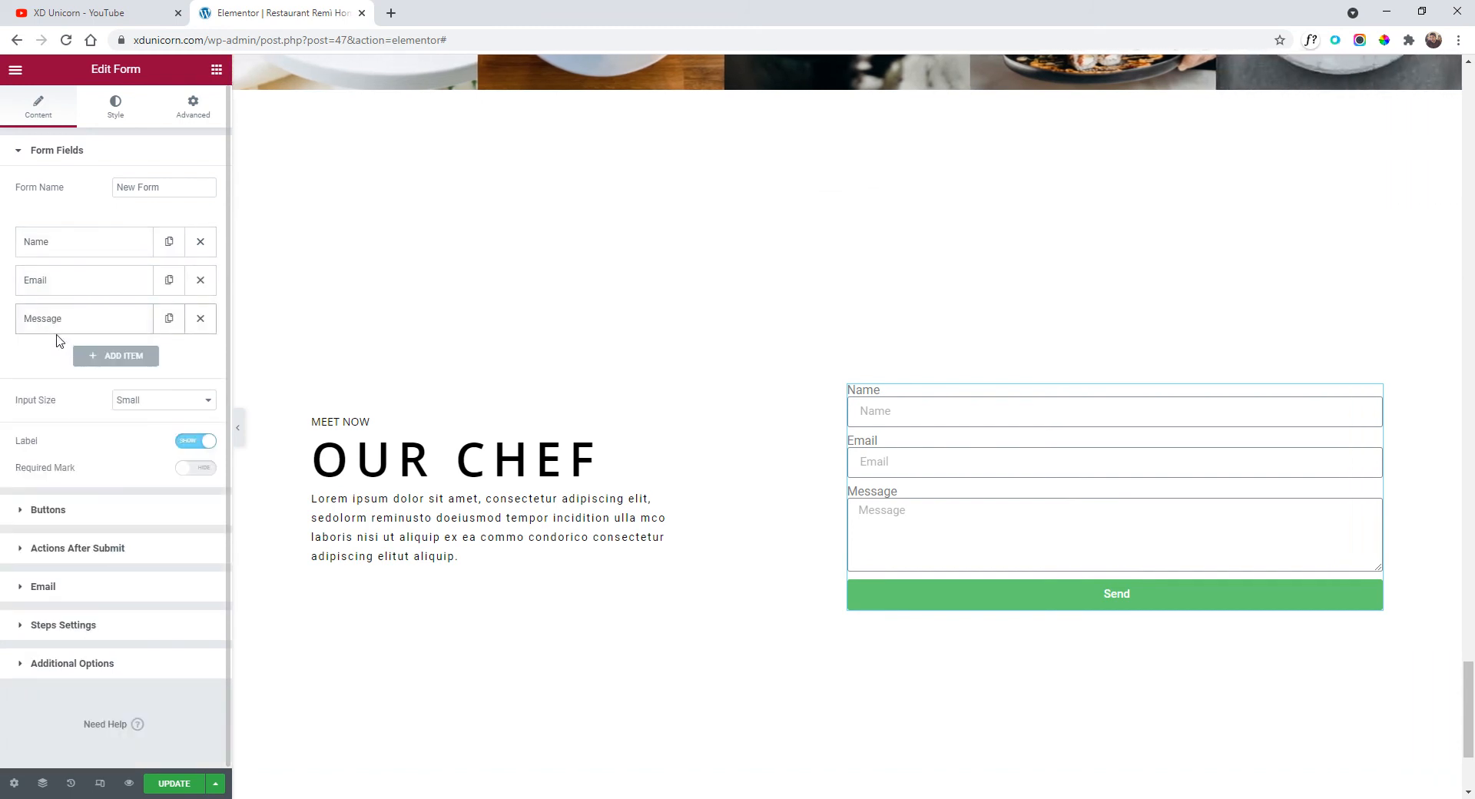
left_click(116, 117)
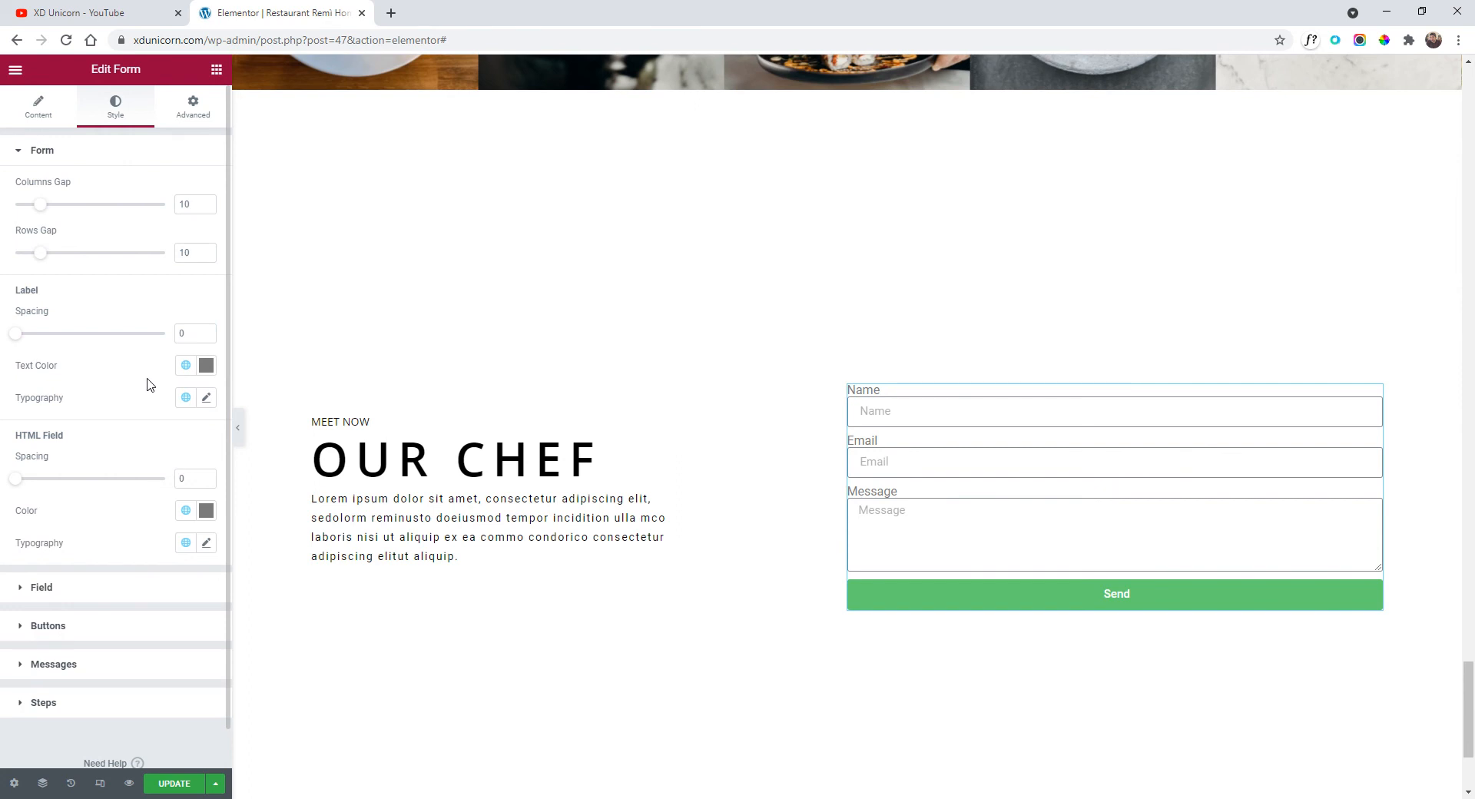
Set the form fields' text colour to black.
scroll(108, 348, "down", 1)
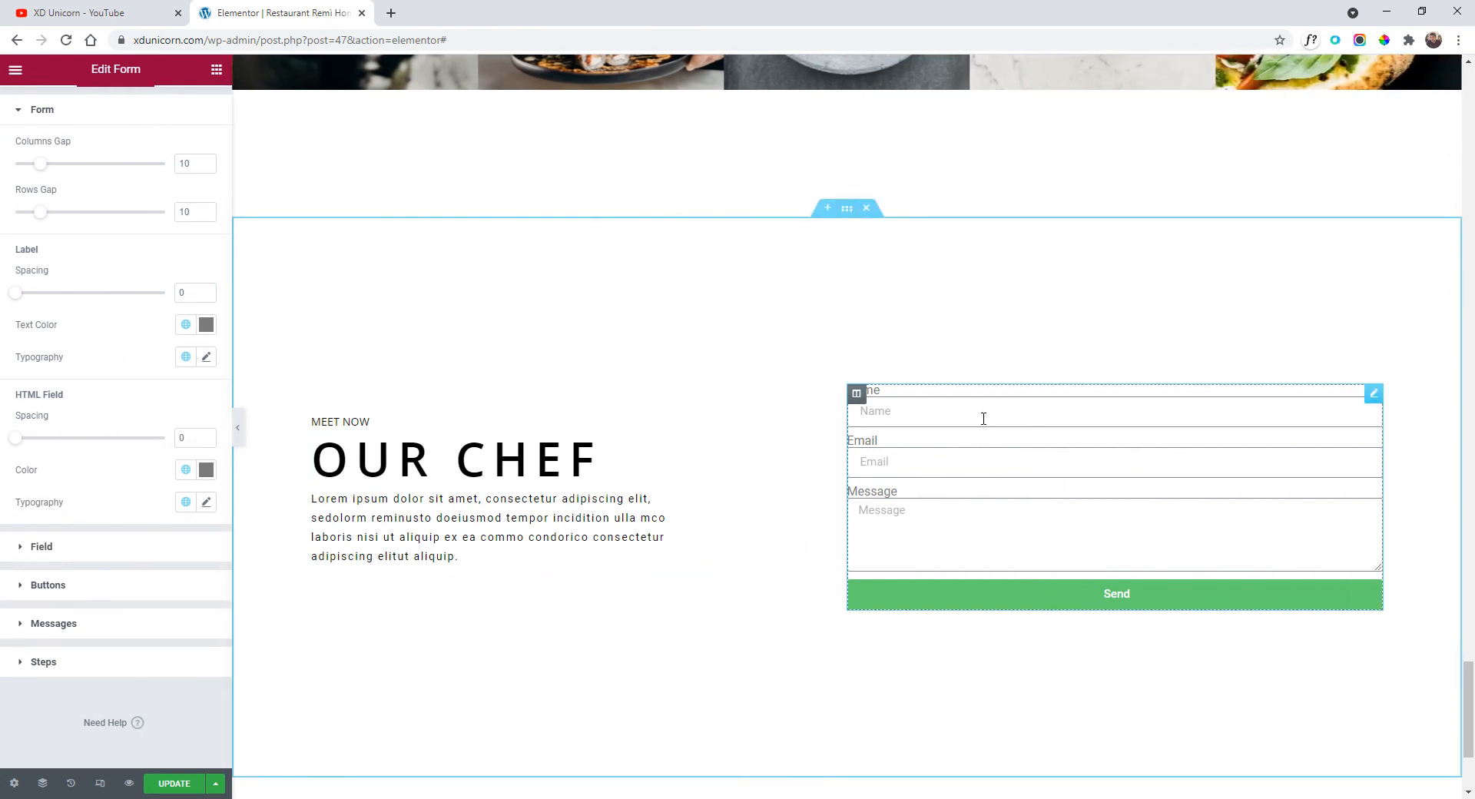
left_click(79, 548)
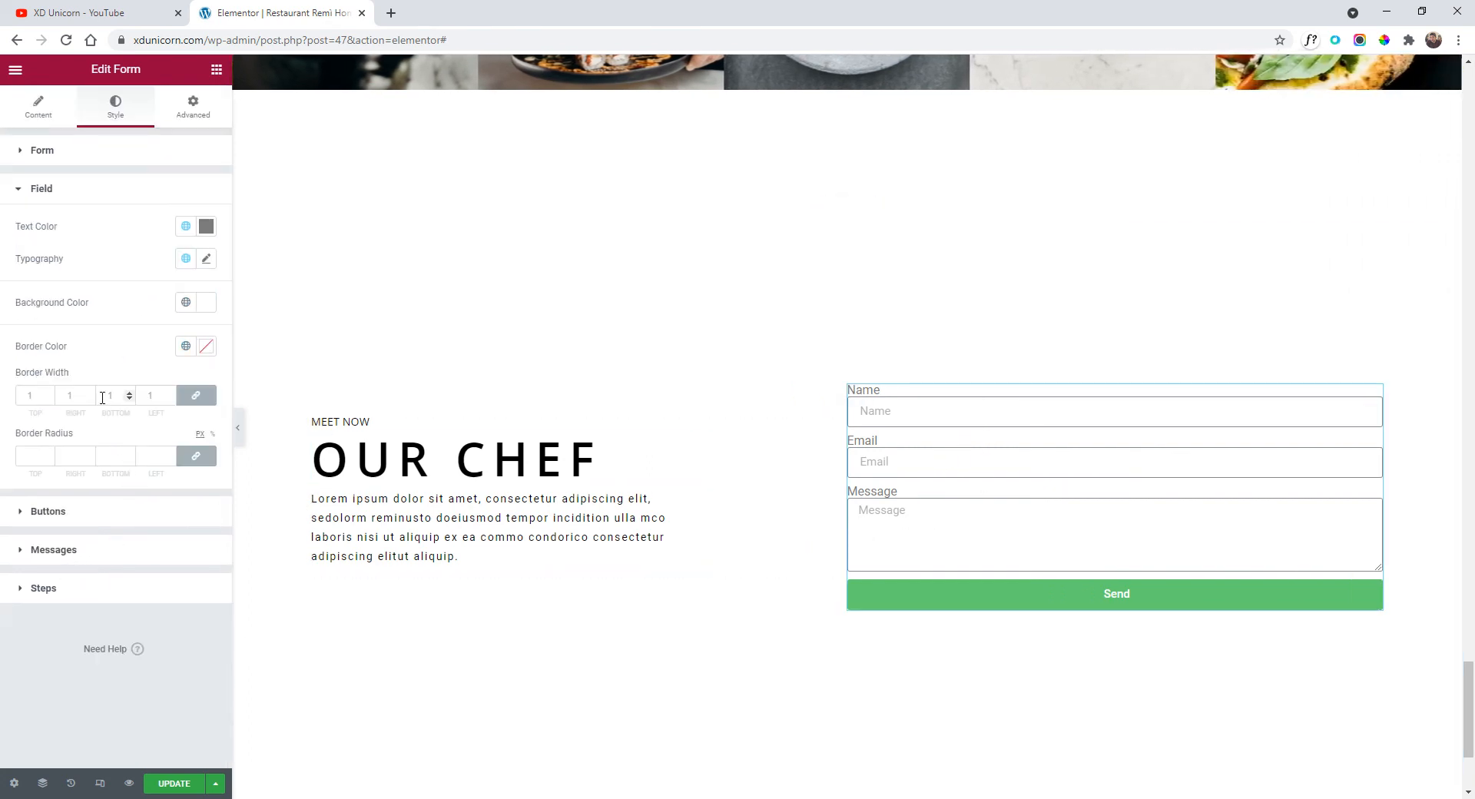
left_click(205, 229)
left_click_drag(69, 349, 2, 496)
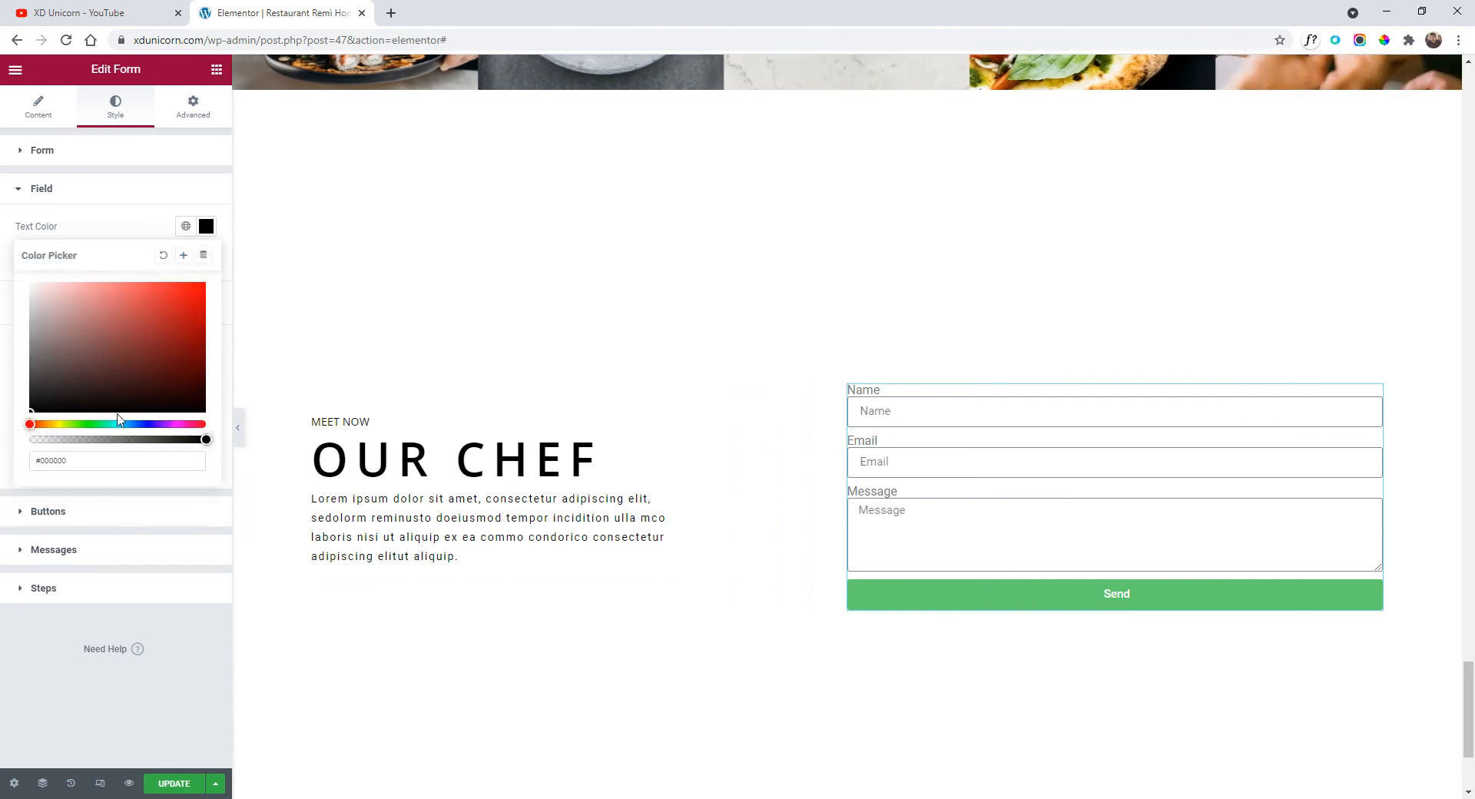
left_click(124, 195)
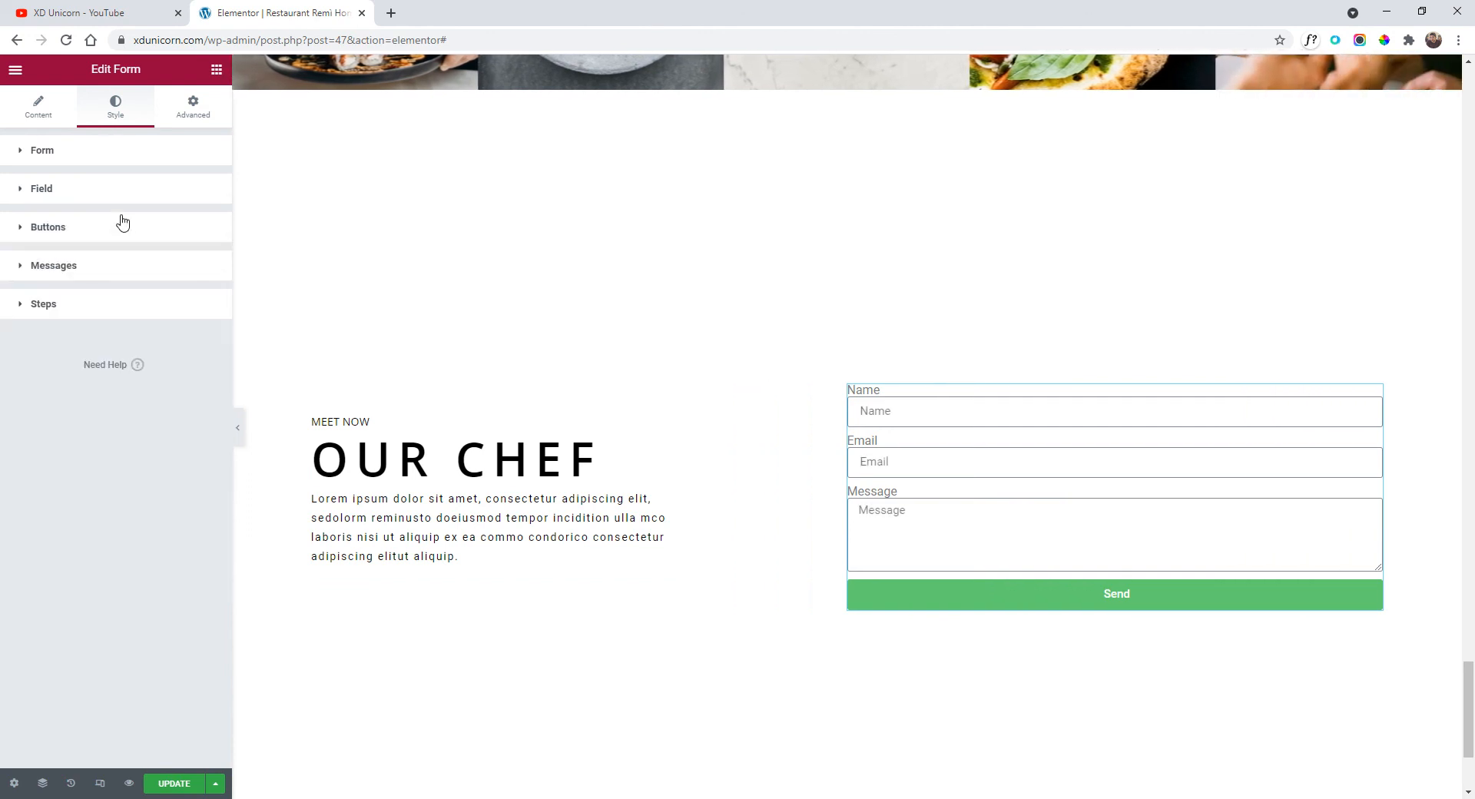
Set the field typography to Open Sans with uppercase text.
left_click(78, 200)
left_click(208, 259)
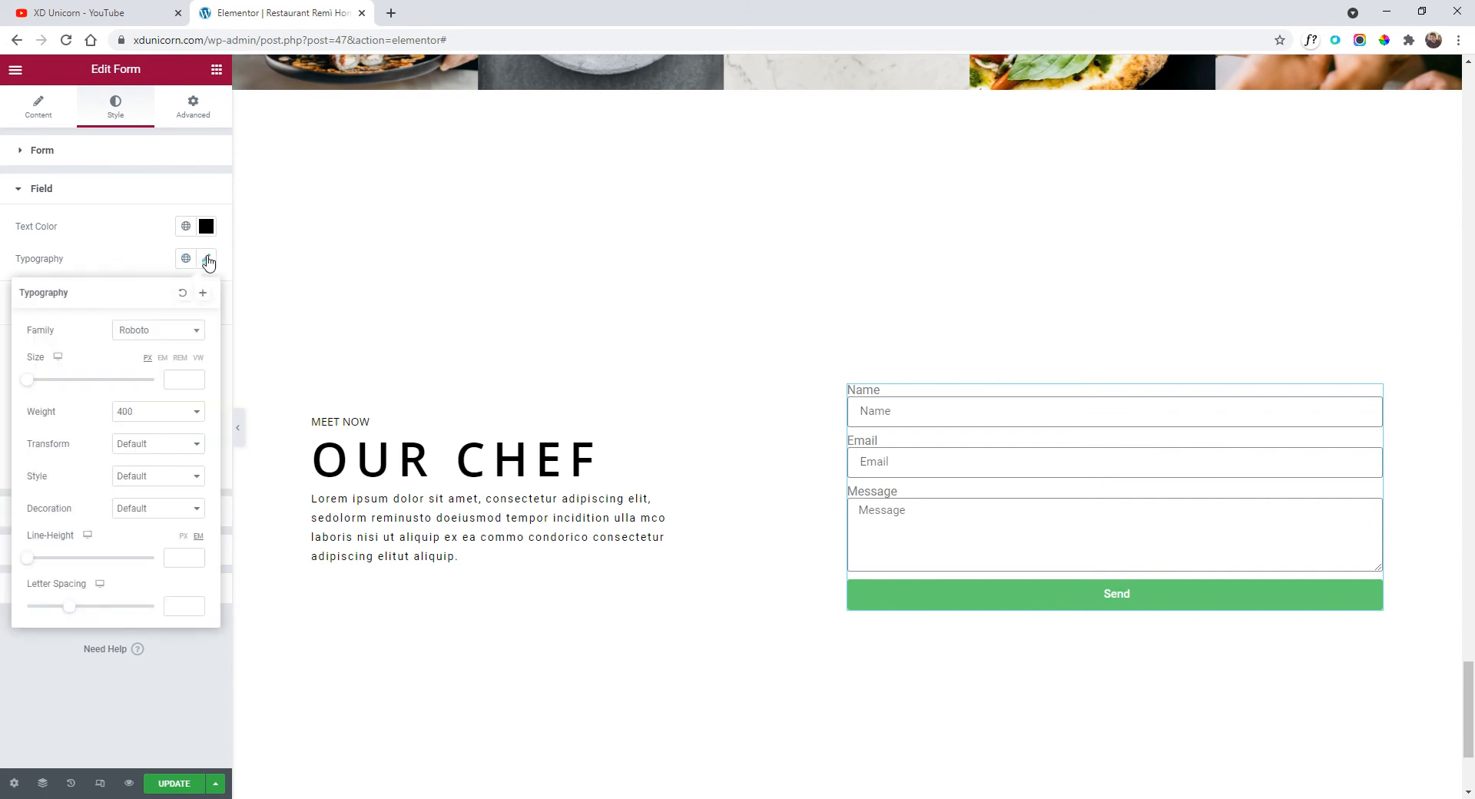
left_click(154, 329)
type("opens")
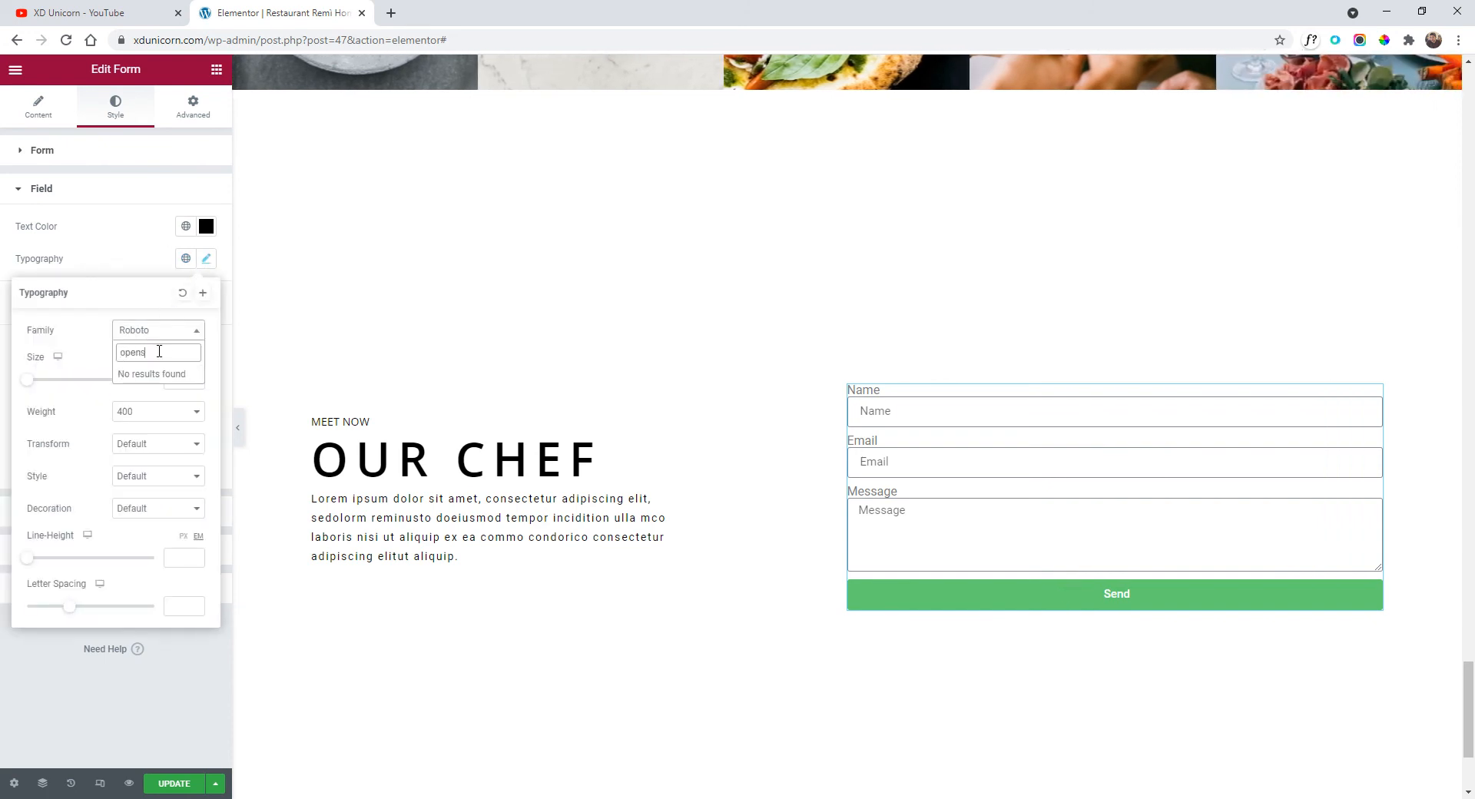
key("BackSpace")
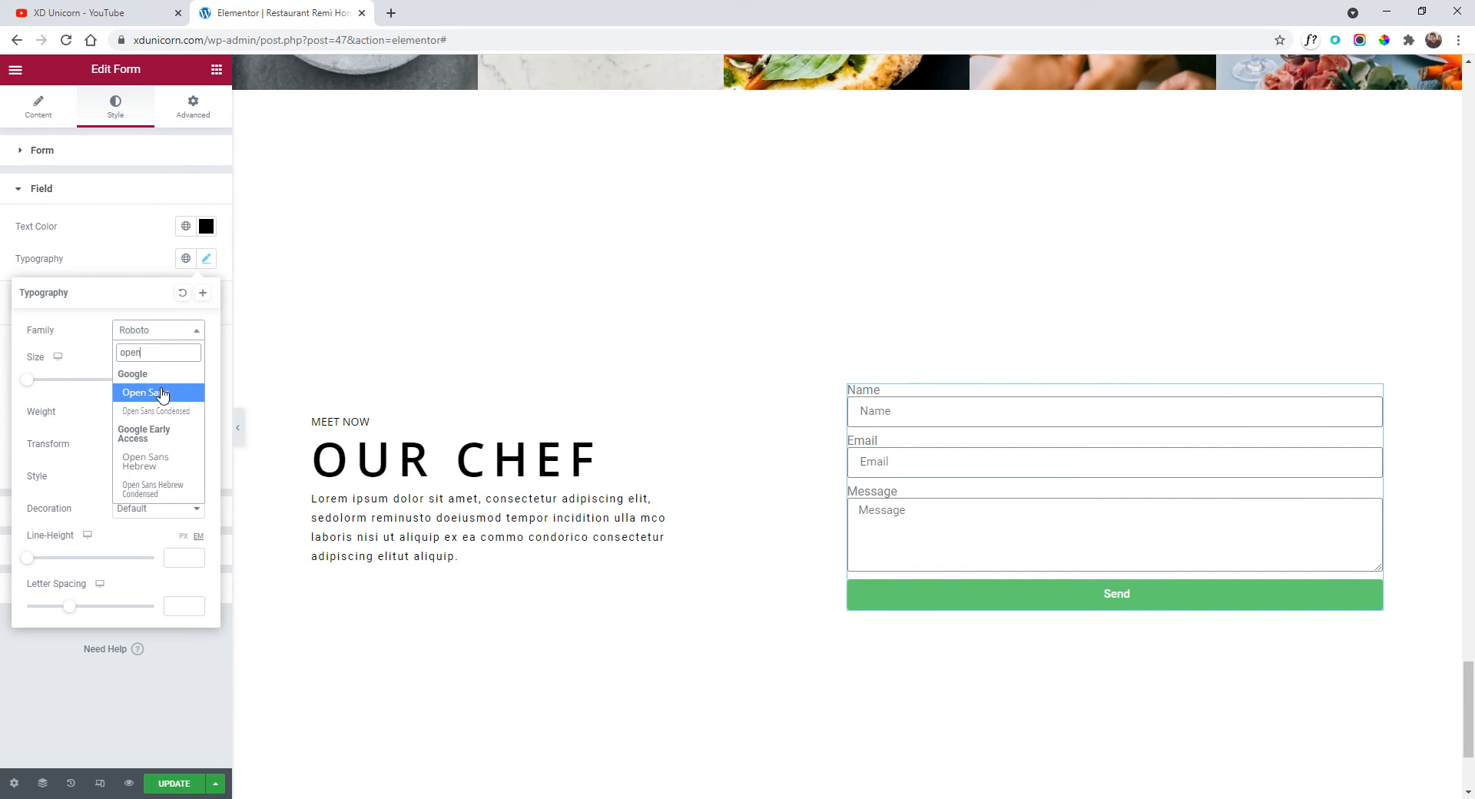
left_click(160, 392)
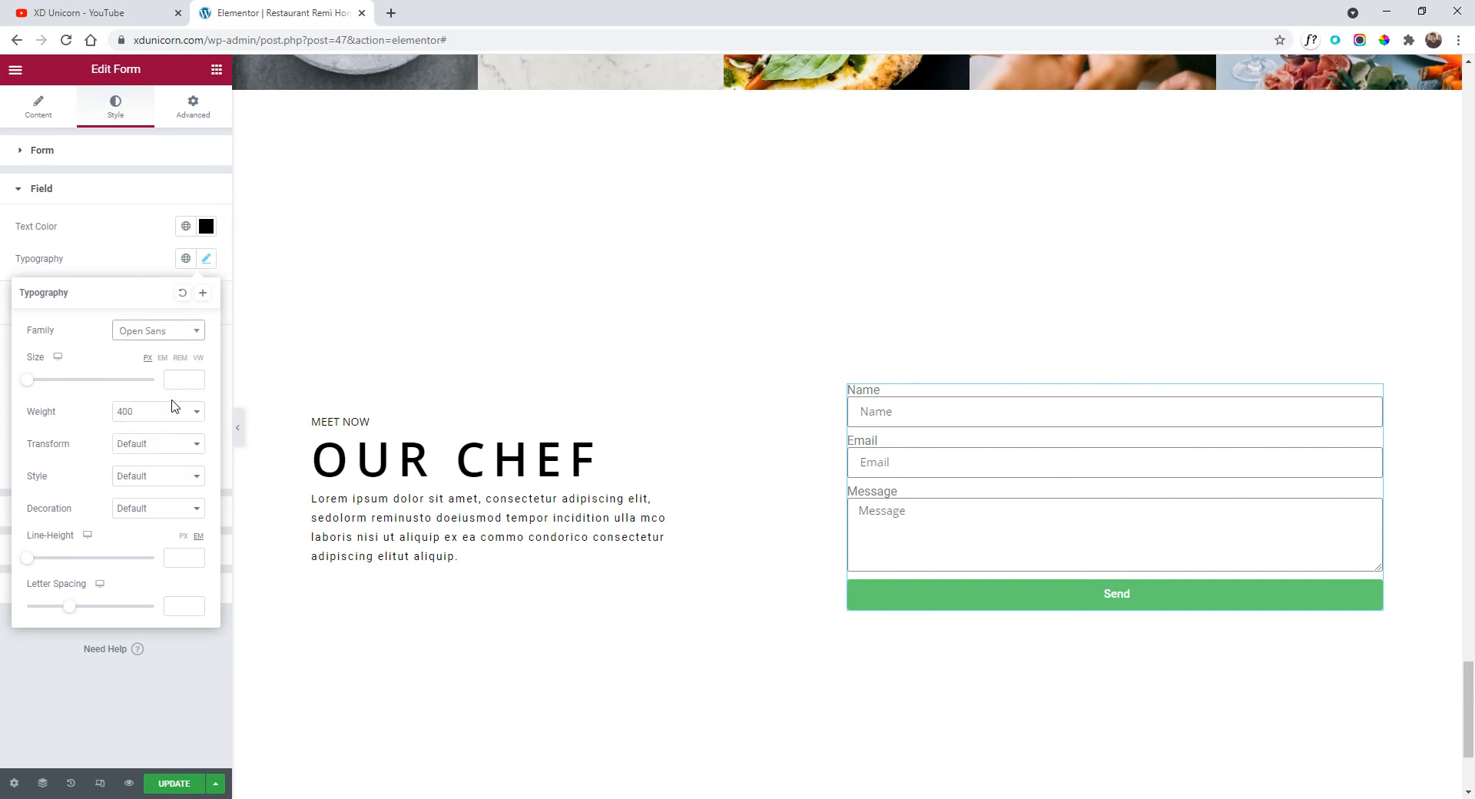
left_click(154, 444)
left_click(139, 471)
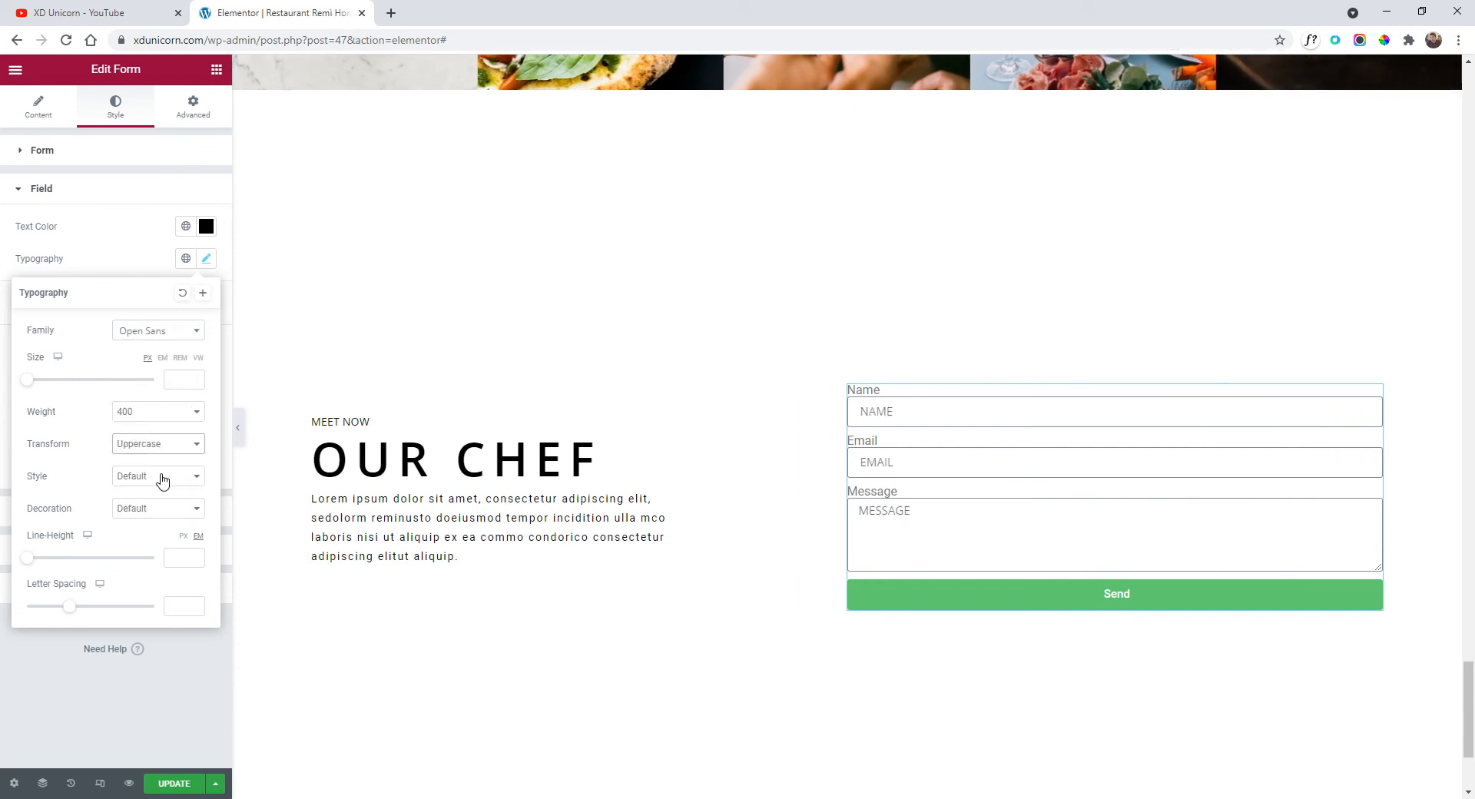
Give the field text 1.5 letter spacing and a 0.9 rem font size.
mouse_move(74, 612)
left_mouse_down()
mouse_move(105, 611)
mouse_move(87, 613)
left_mouse_up()
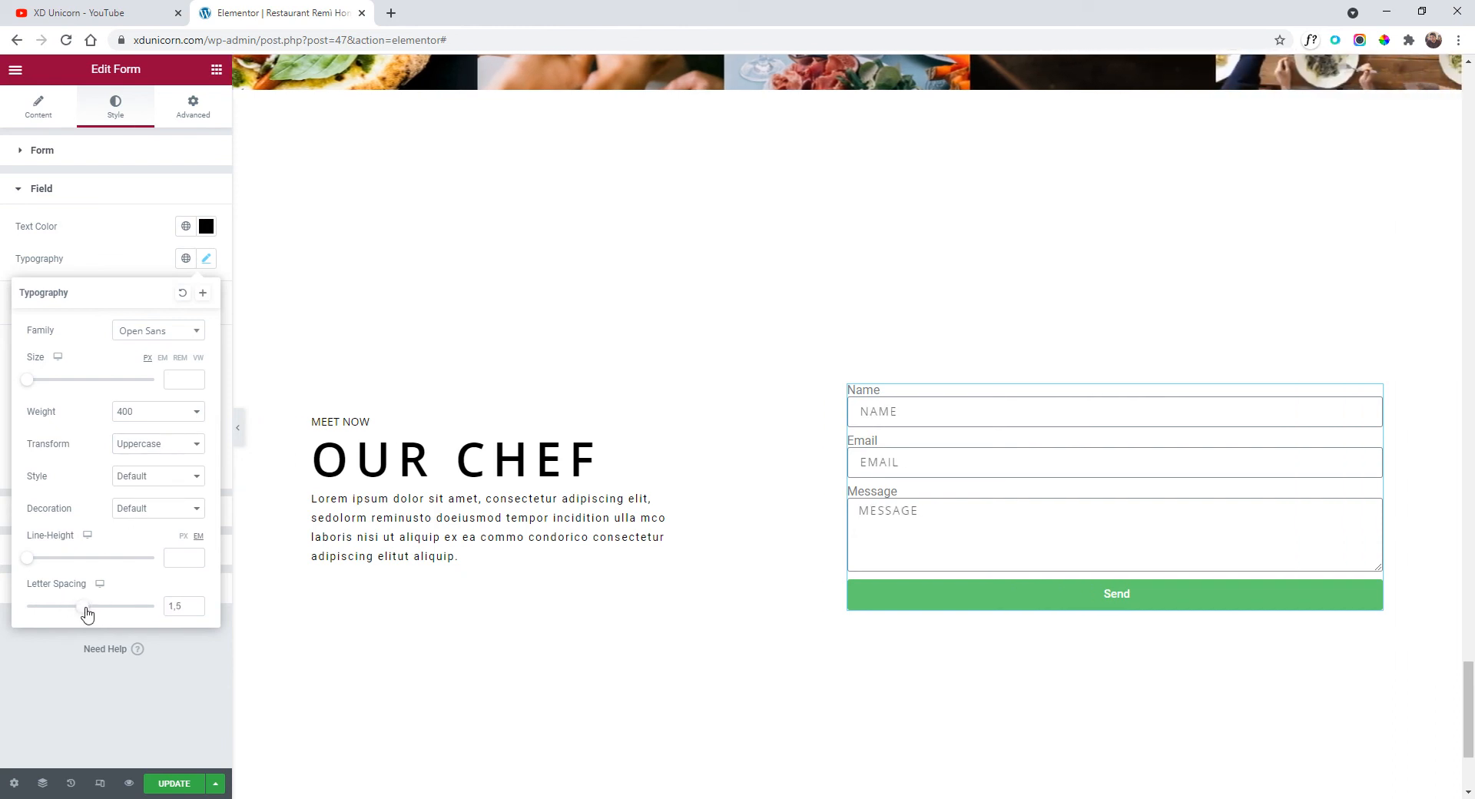
left_click(185, 387)
left_click(180, 357)
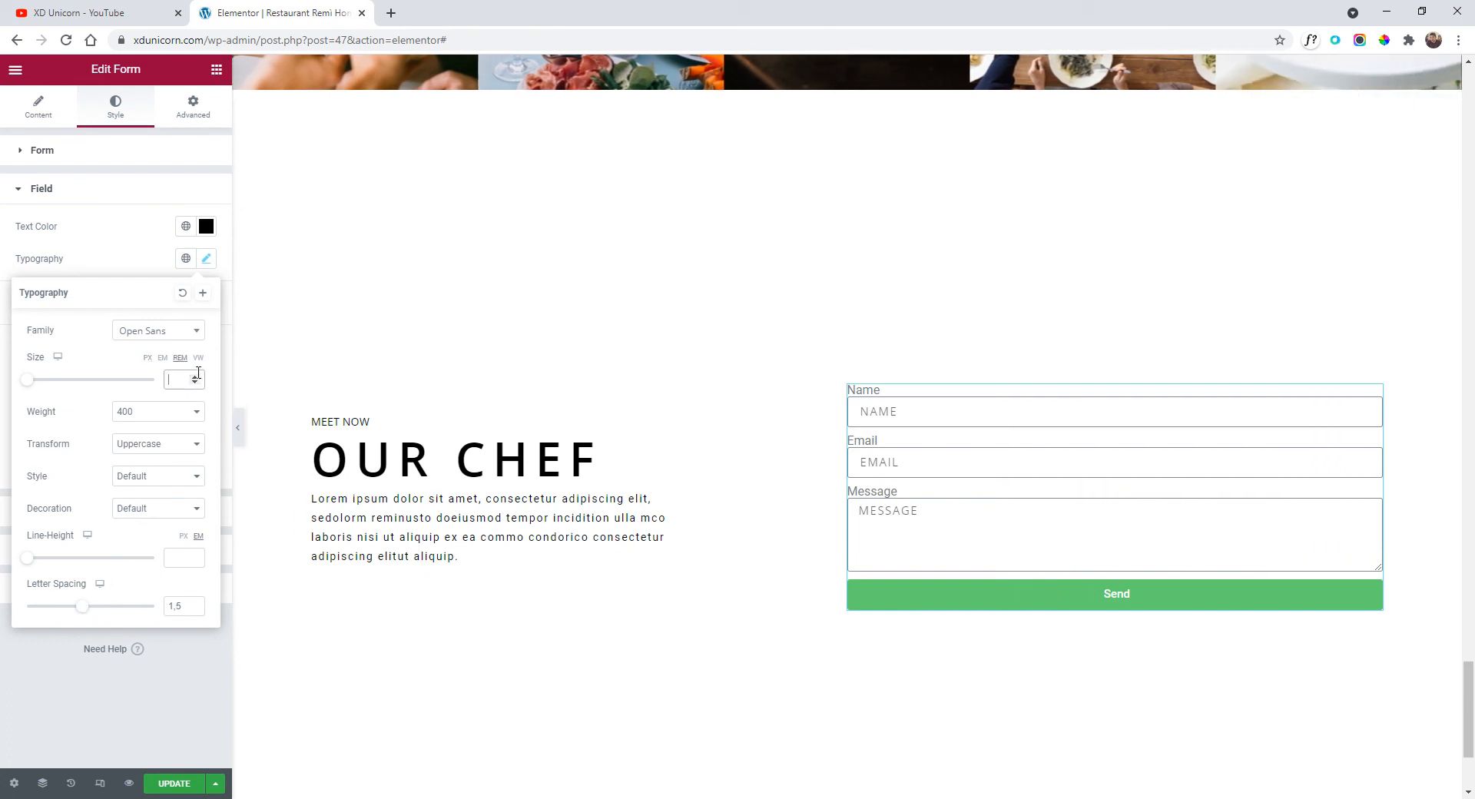
left_click(197, 375)
left_click(198, 376)
left_click(197, 376)
left_click(196, 377)
left_click(197, 377)
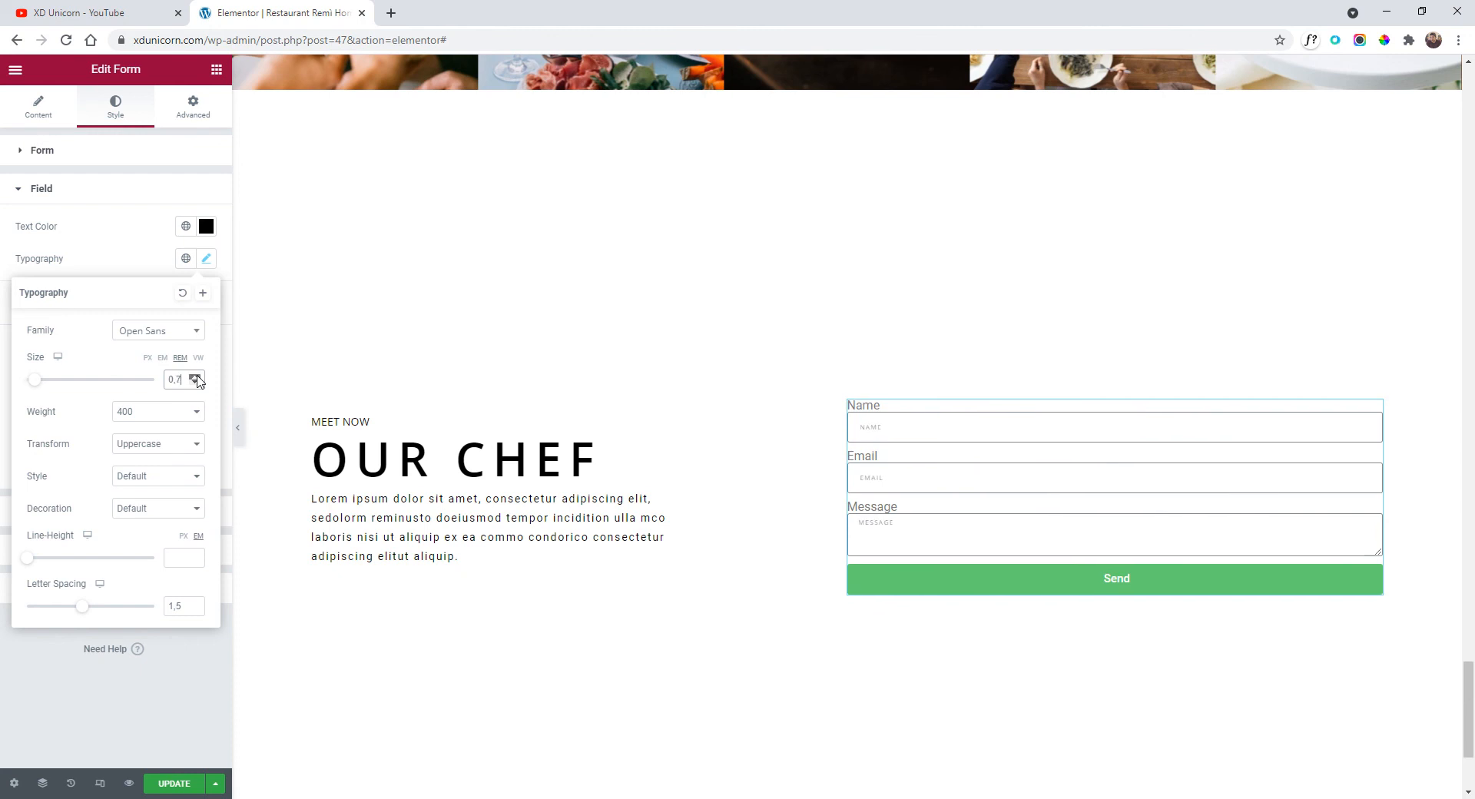
left_click(197, 378)
left_click(197, 378)
left_click(197, 378)
left_click(196, 377)
left_click(197, 377)
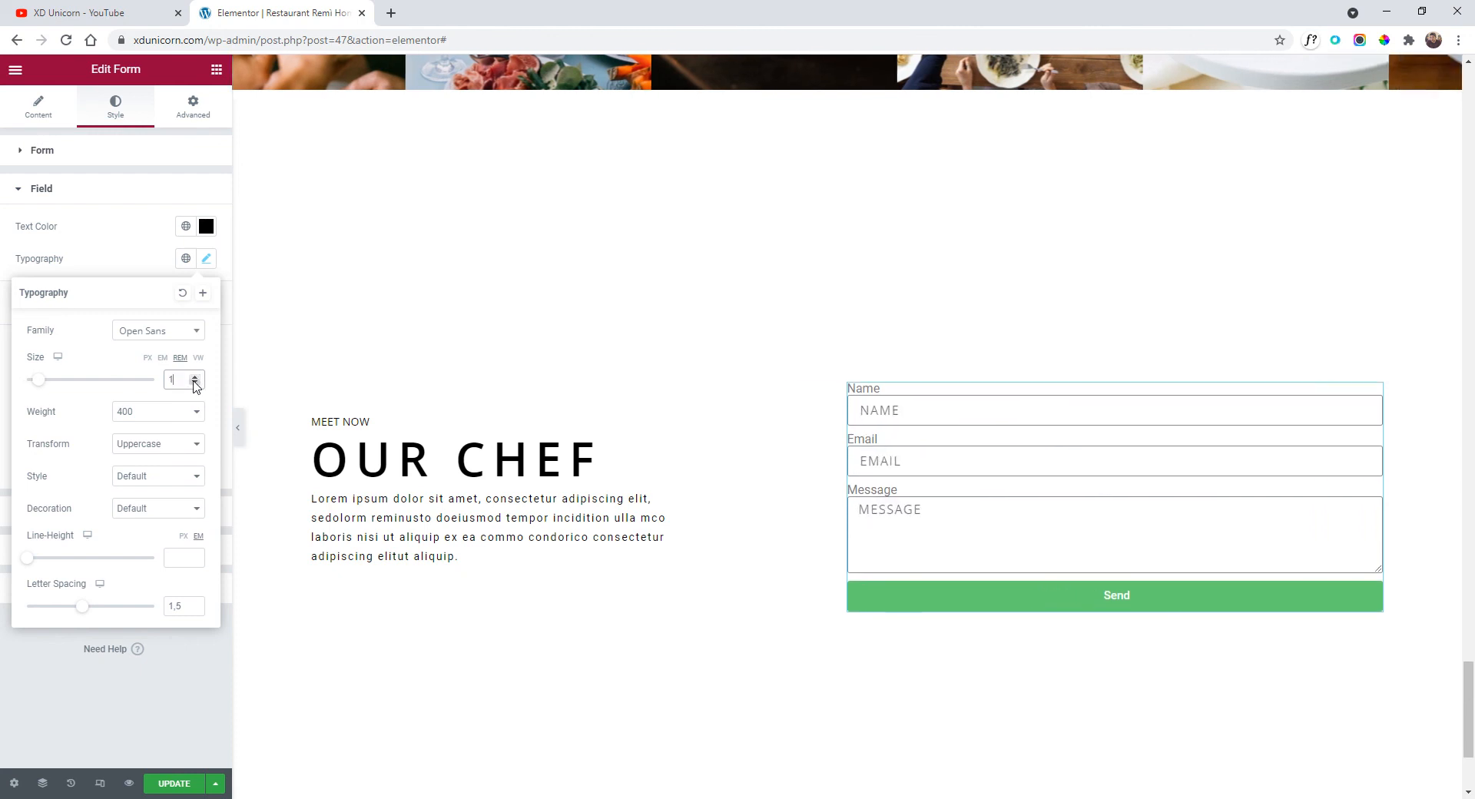
left_click(196, 384)
left_click(195, 383)
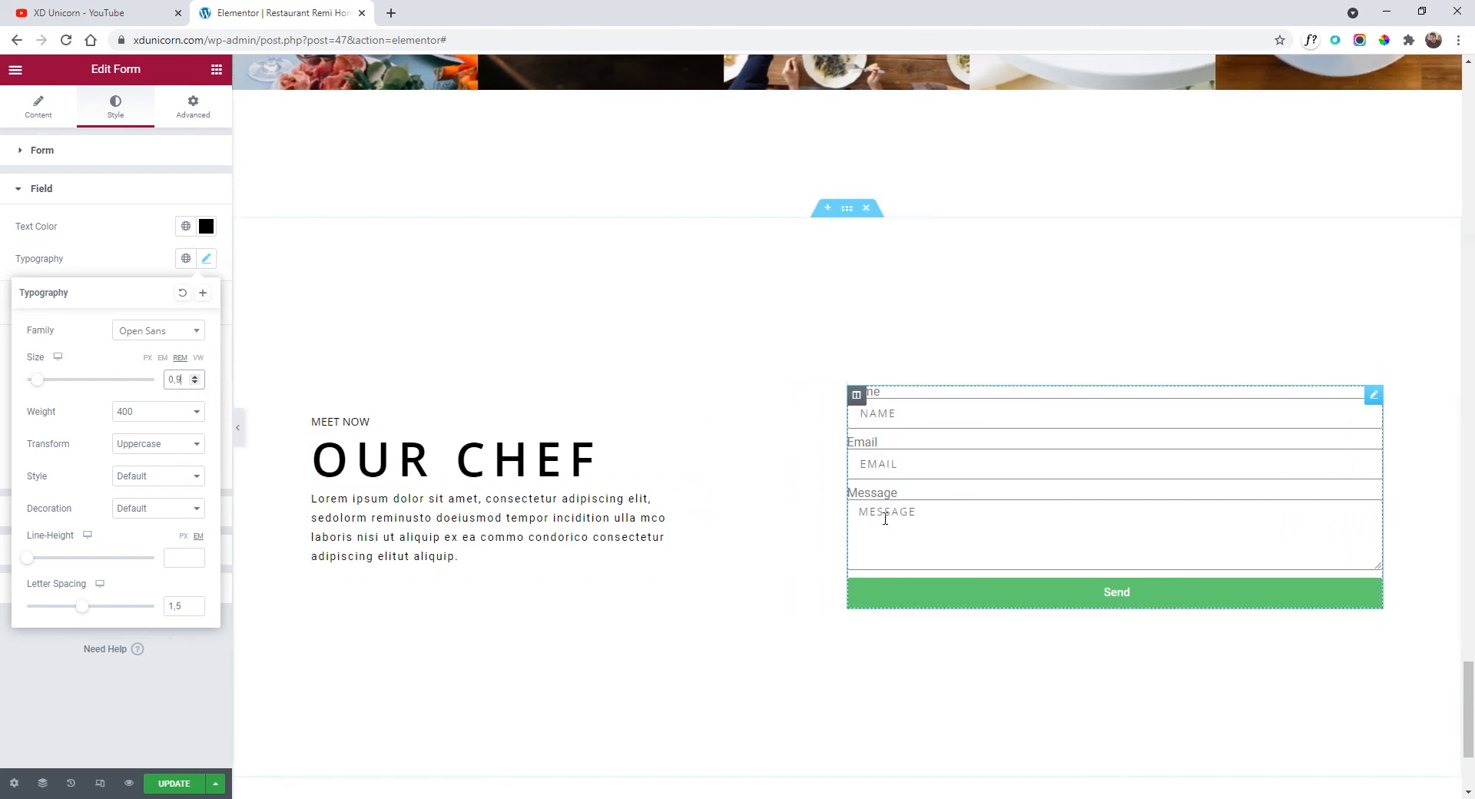
left_click(141, 242)
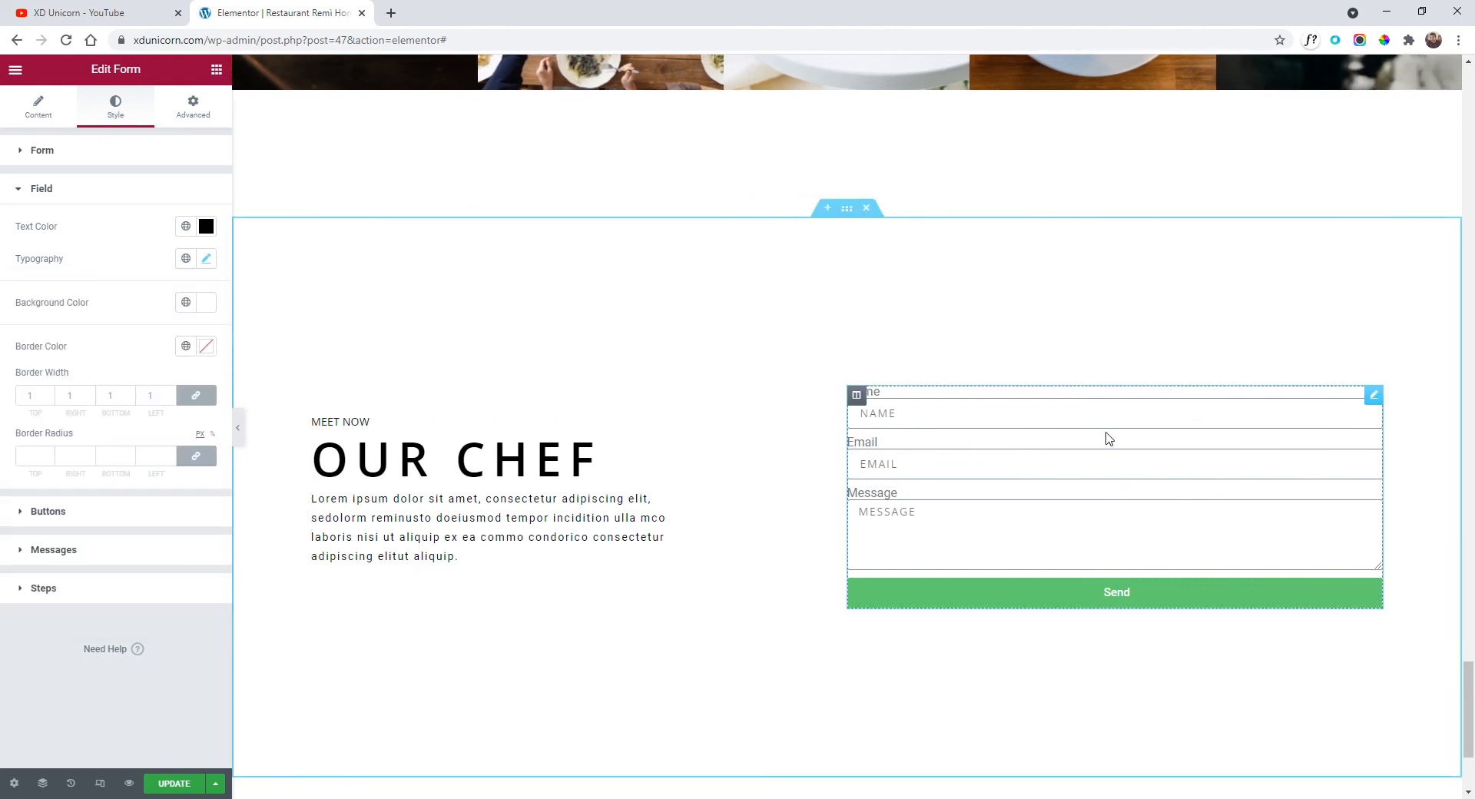
Give the fields only a 2 px bottom border and 0 border radius.
left_click(196, 395)
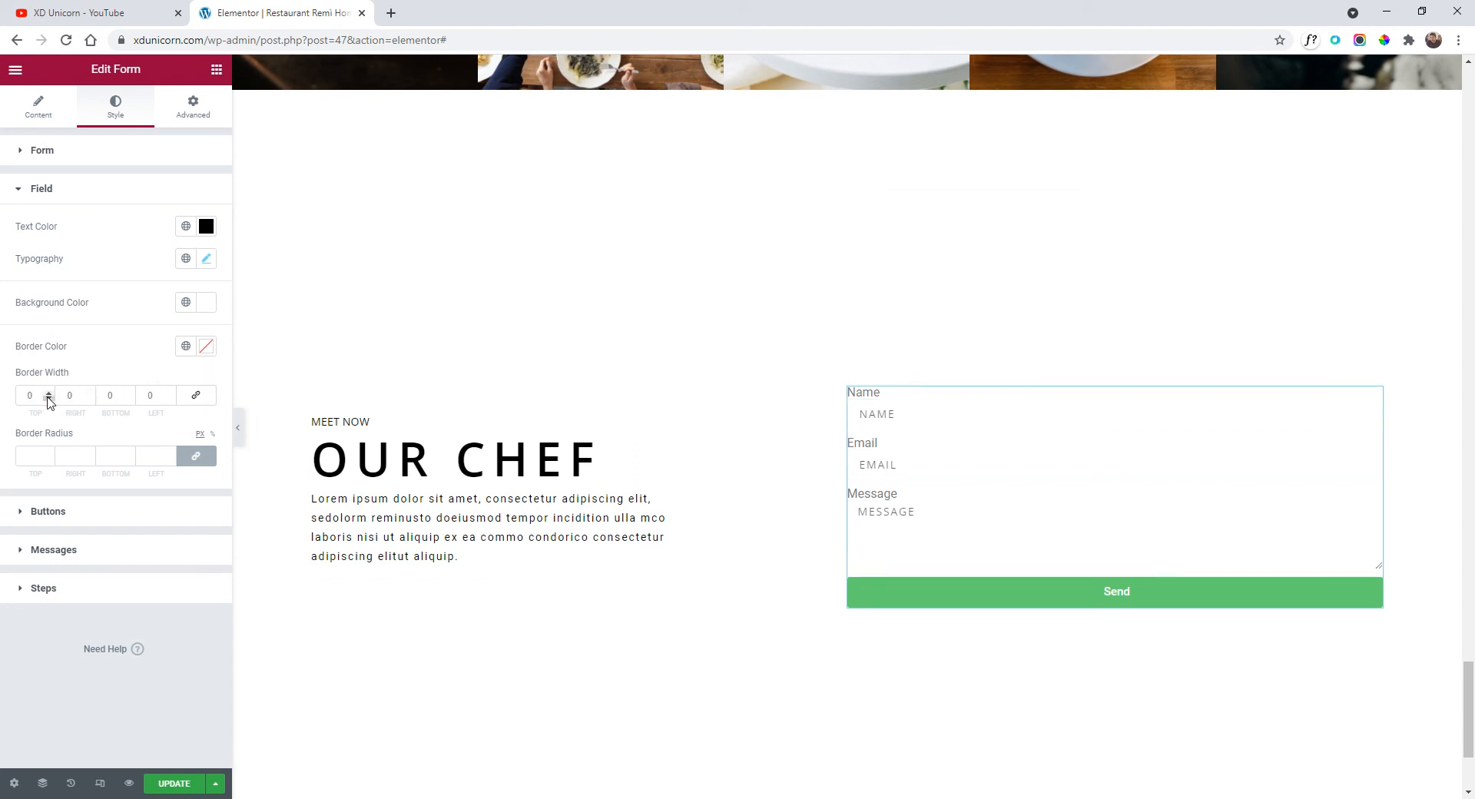
left_click(129, 394)
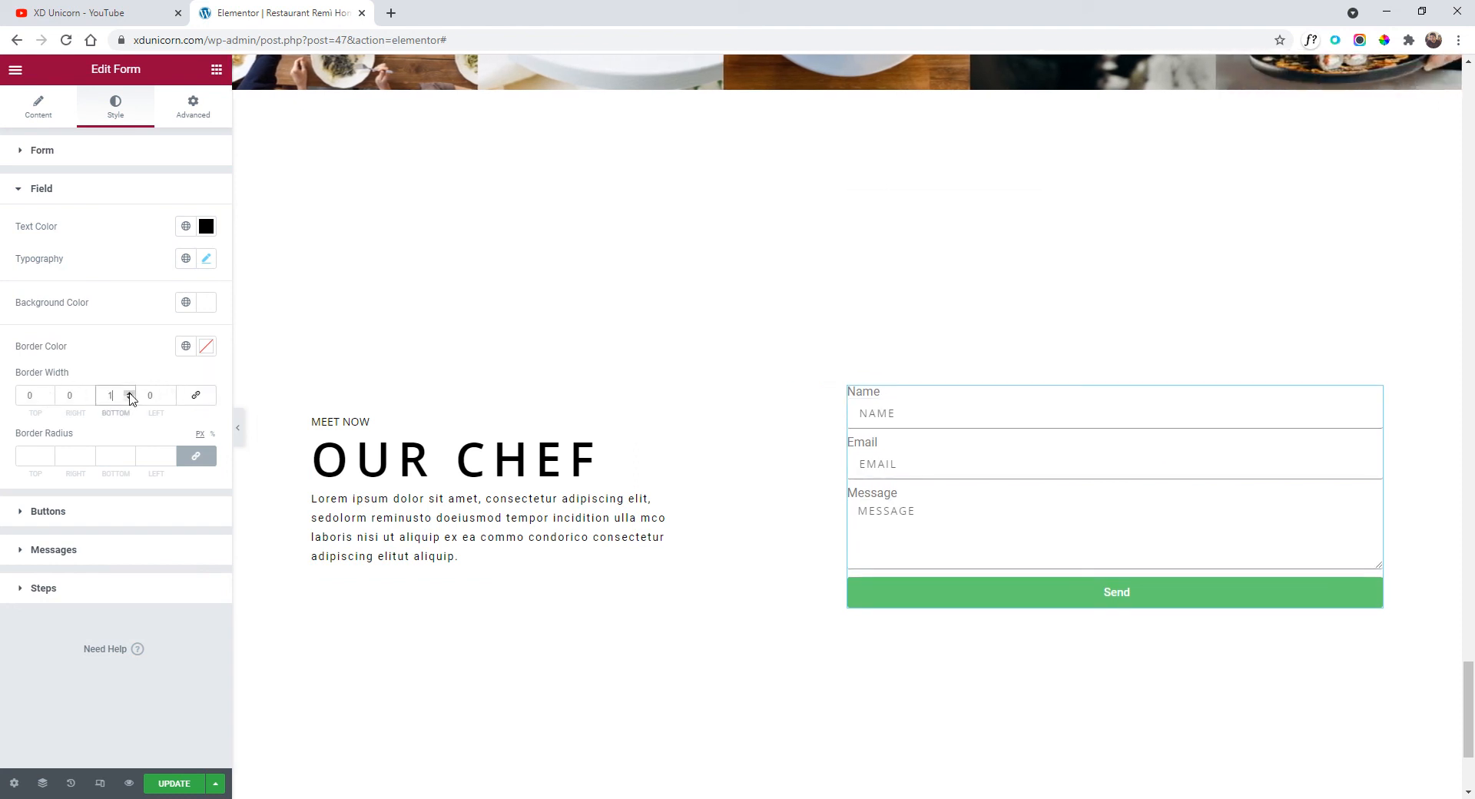
left_click(129, 394)
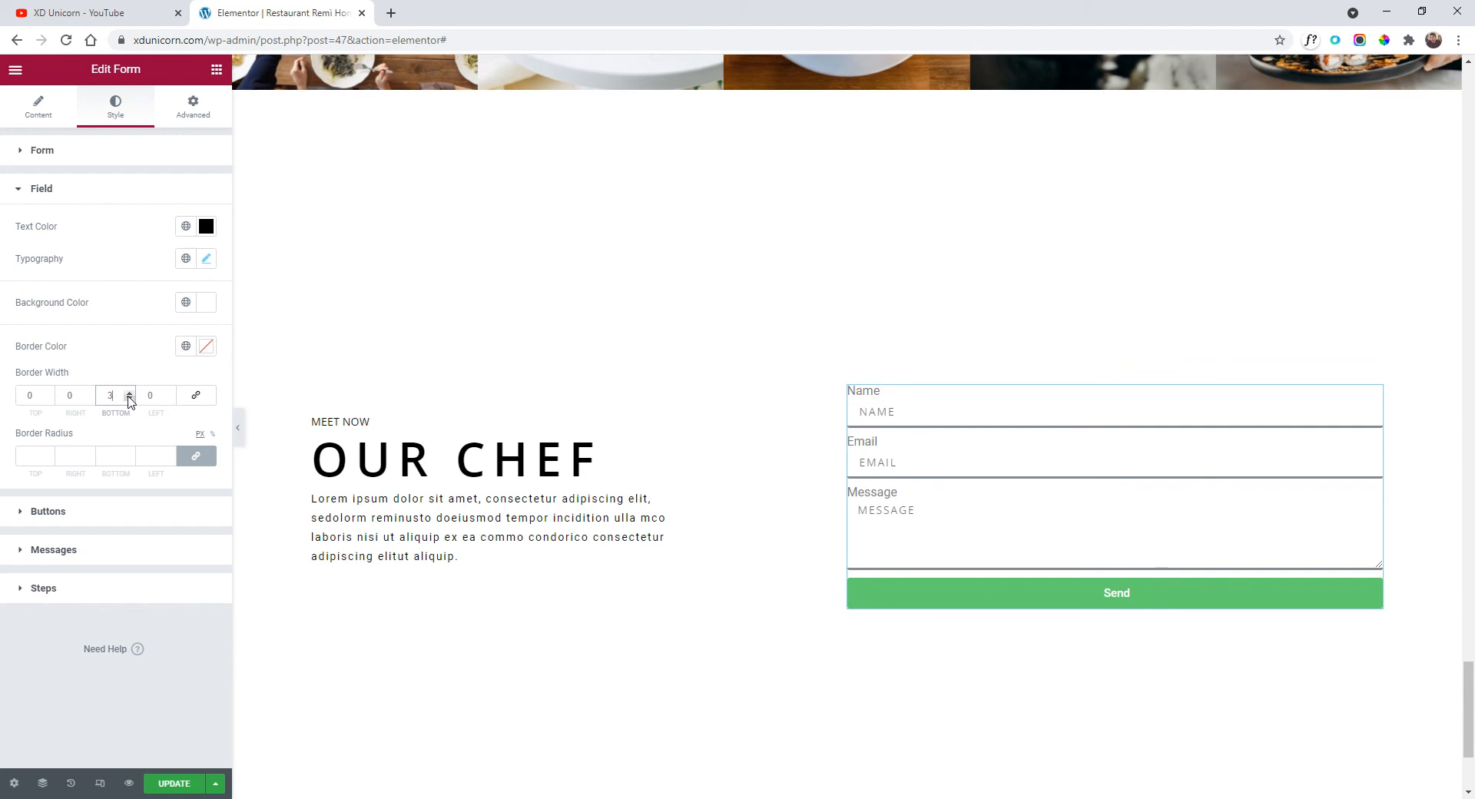
left_click(129, 399)
left_click(36, 450)
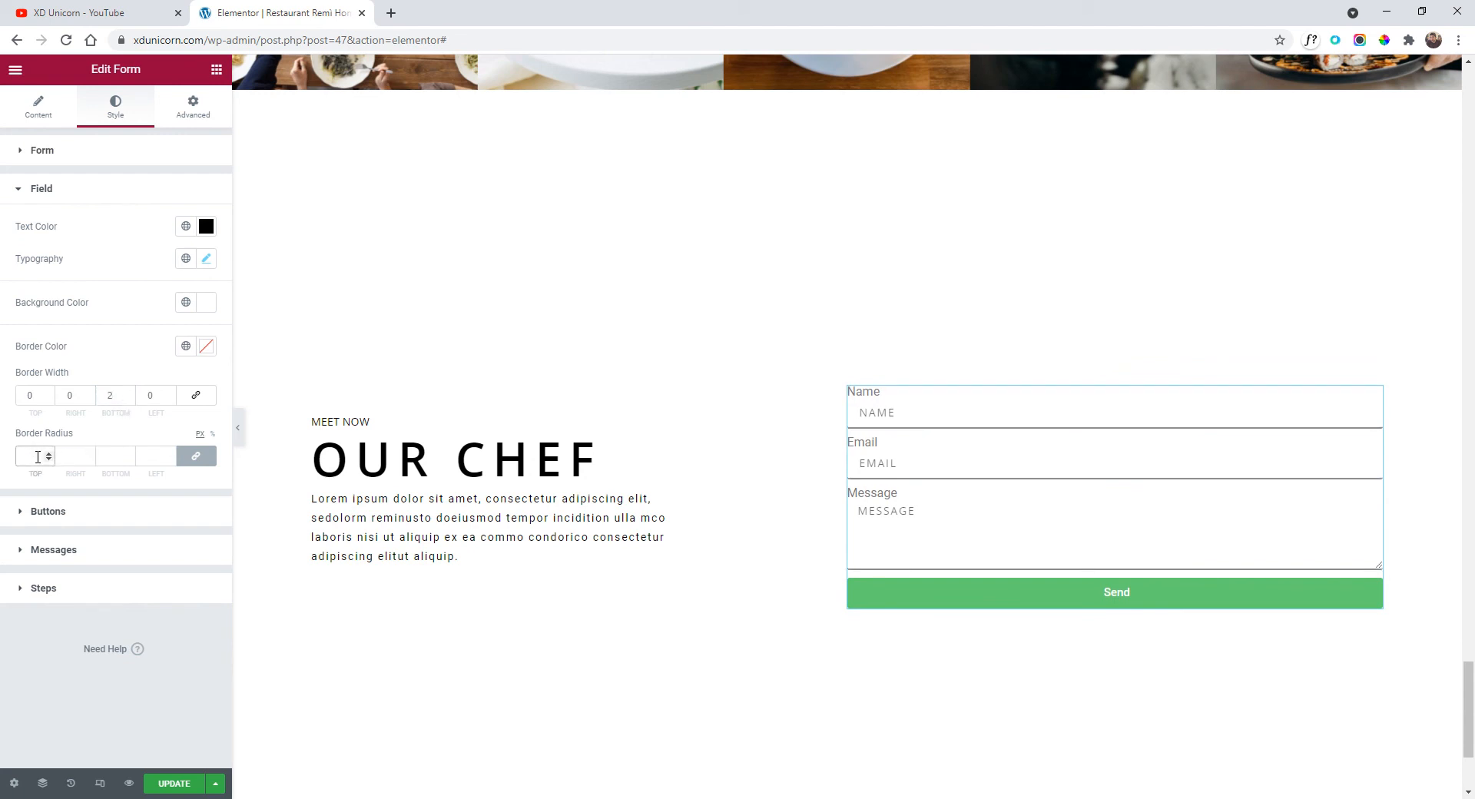
type("0")
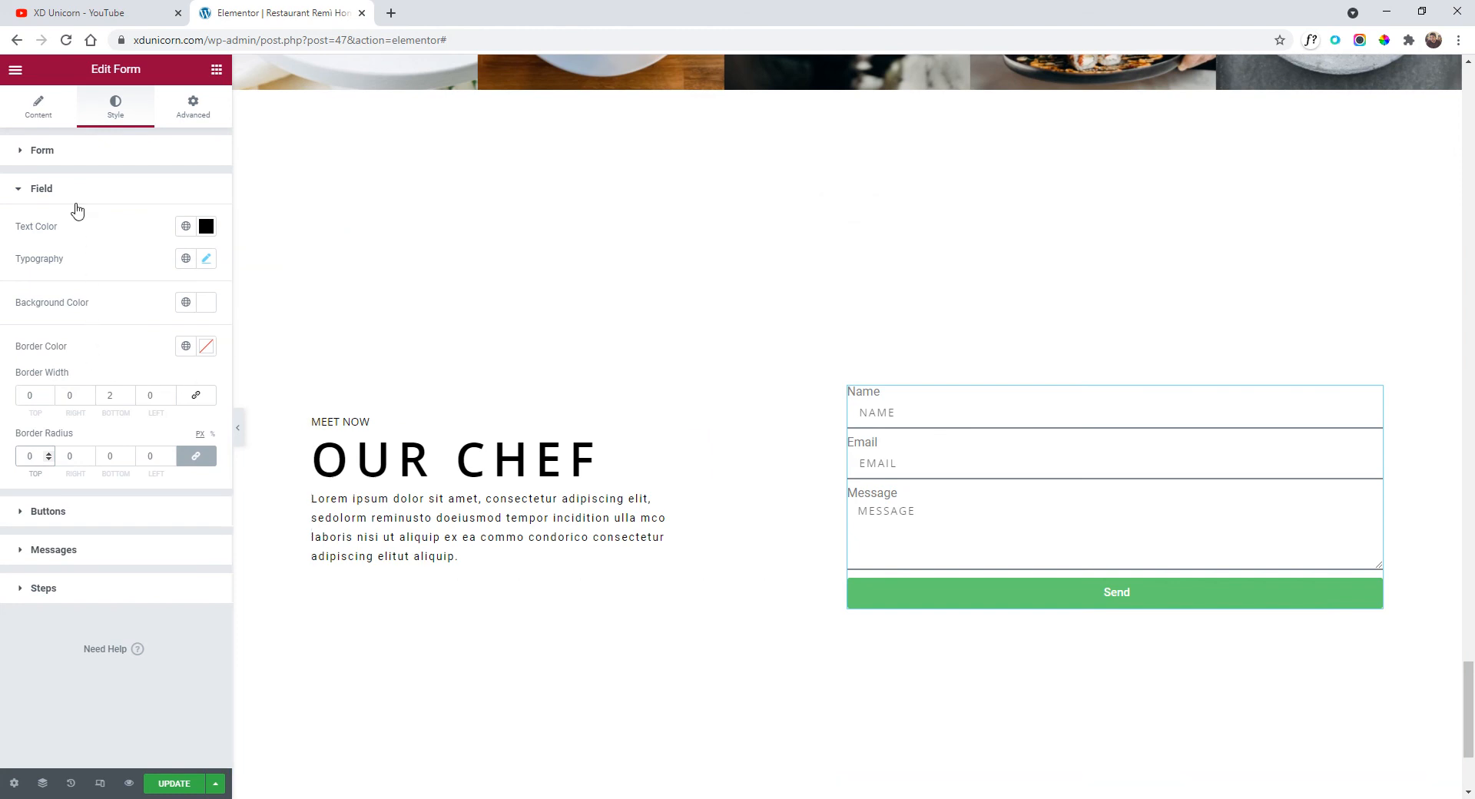
left_click(40, 114)
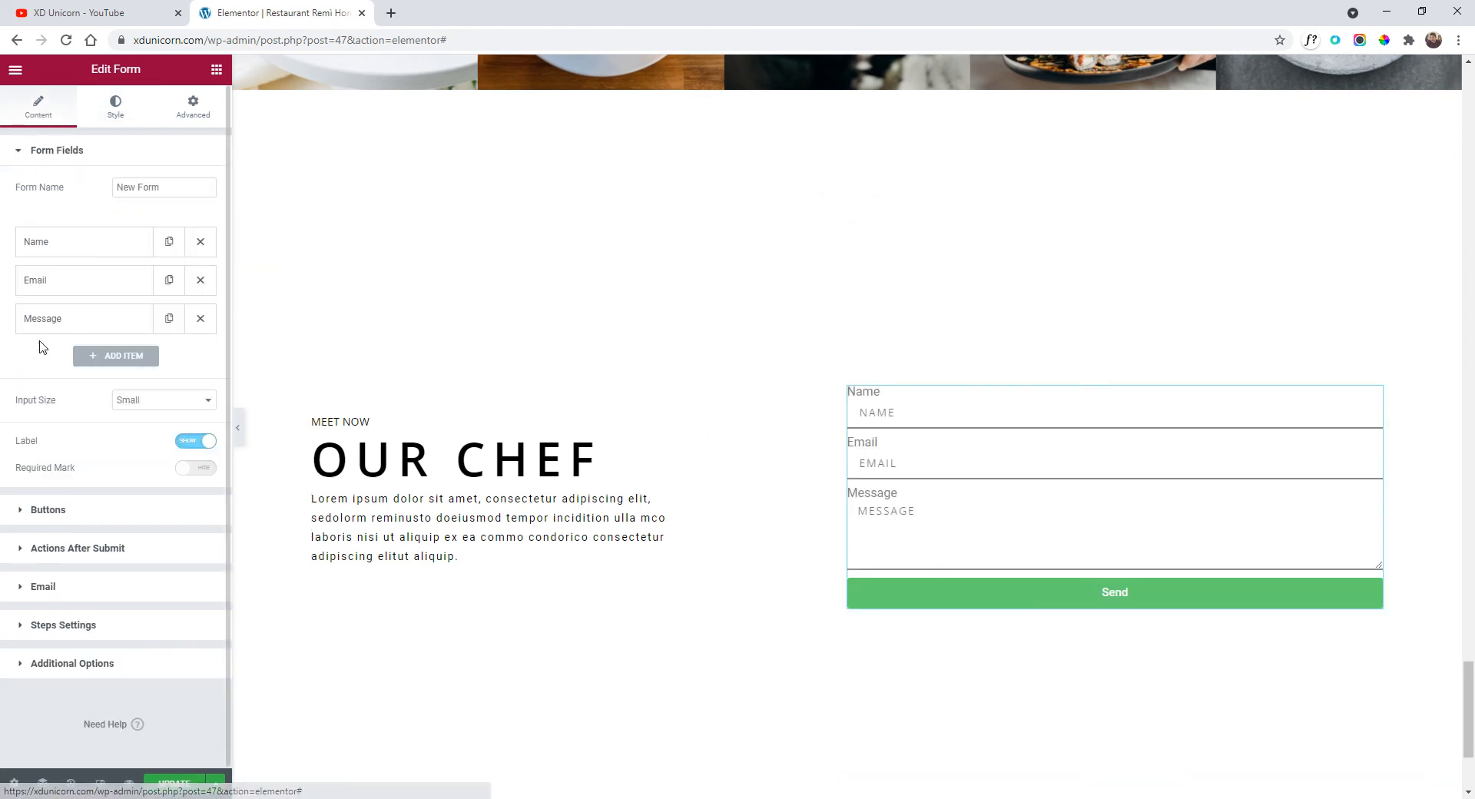
Hide the form field labels and set the rows gap to 30.
left_click(198, 443)
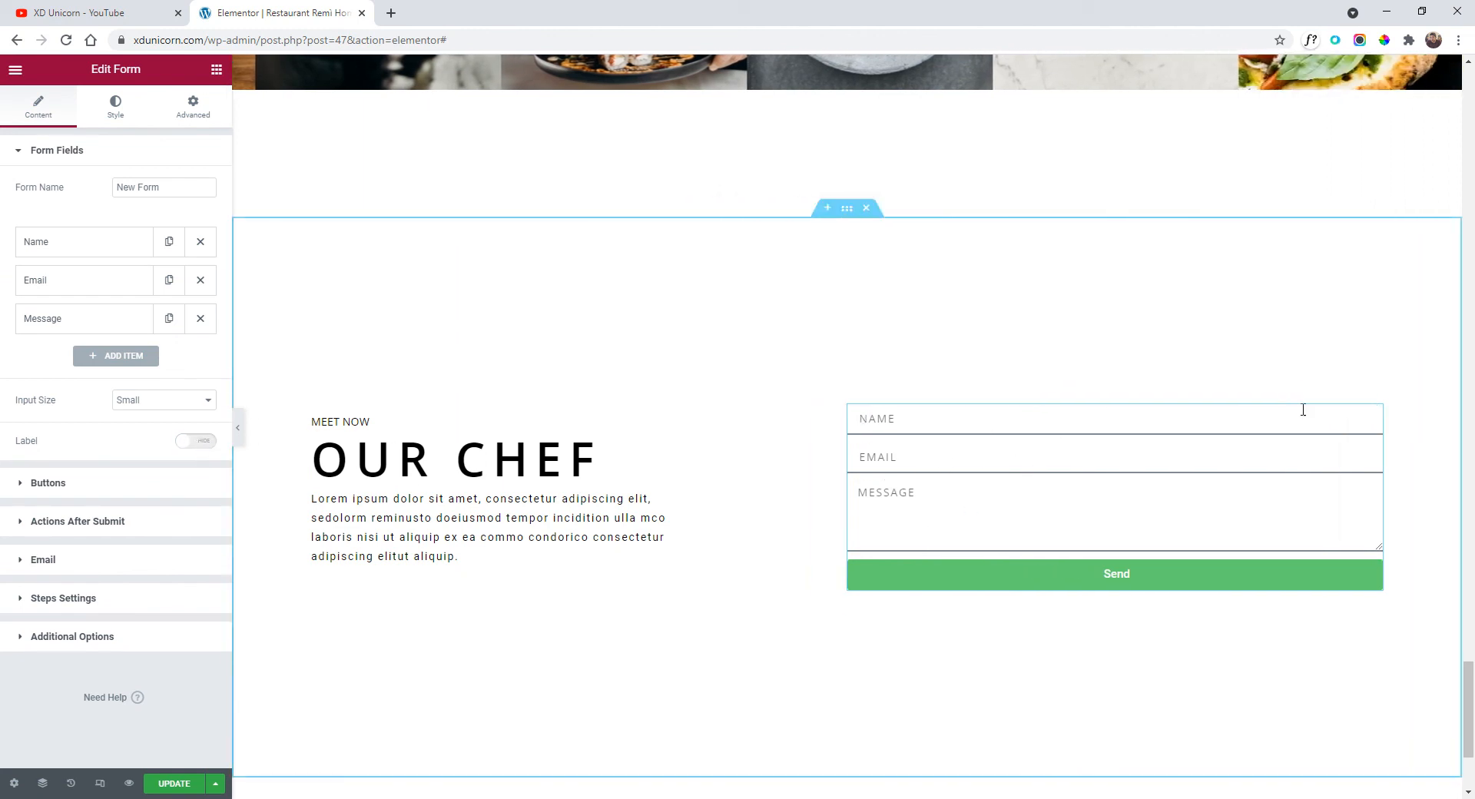
left_click(115, 109)
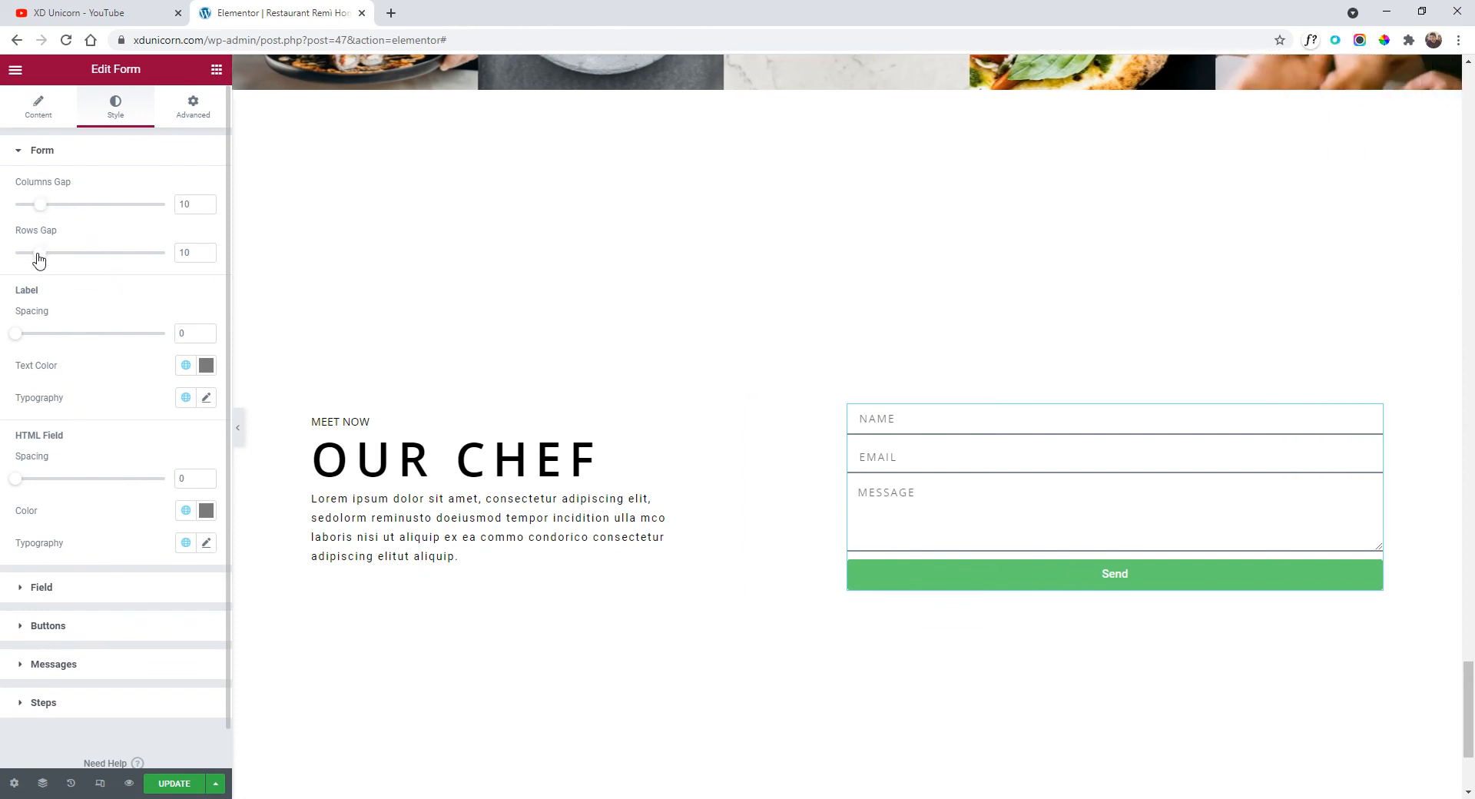
left_click_drag(39, 253, 89, 244)
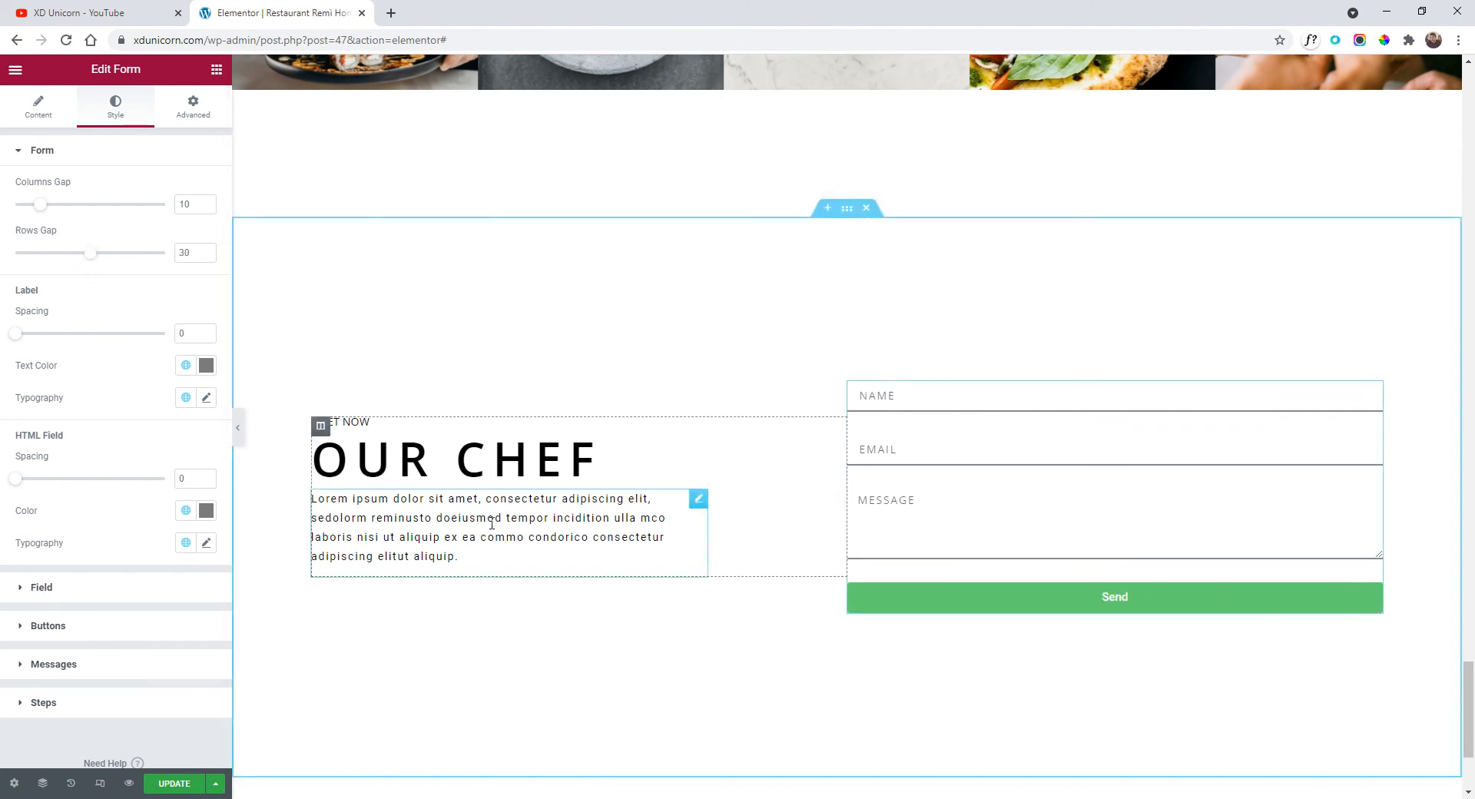
Give the Send button a #383838 background and a #000000 hover background.
left_click(119, 626)
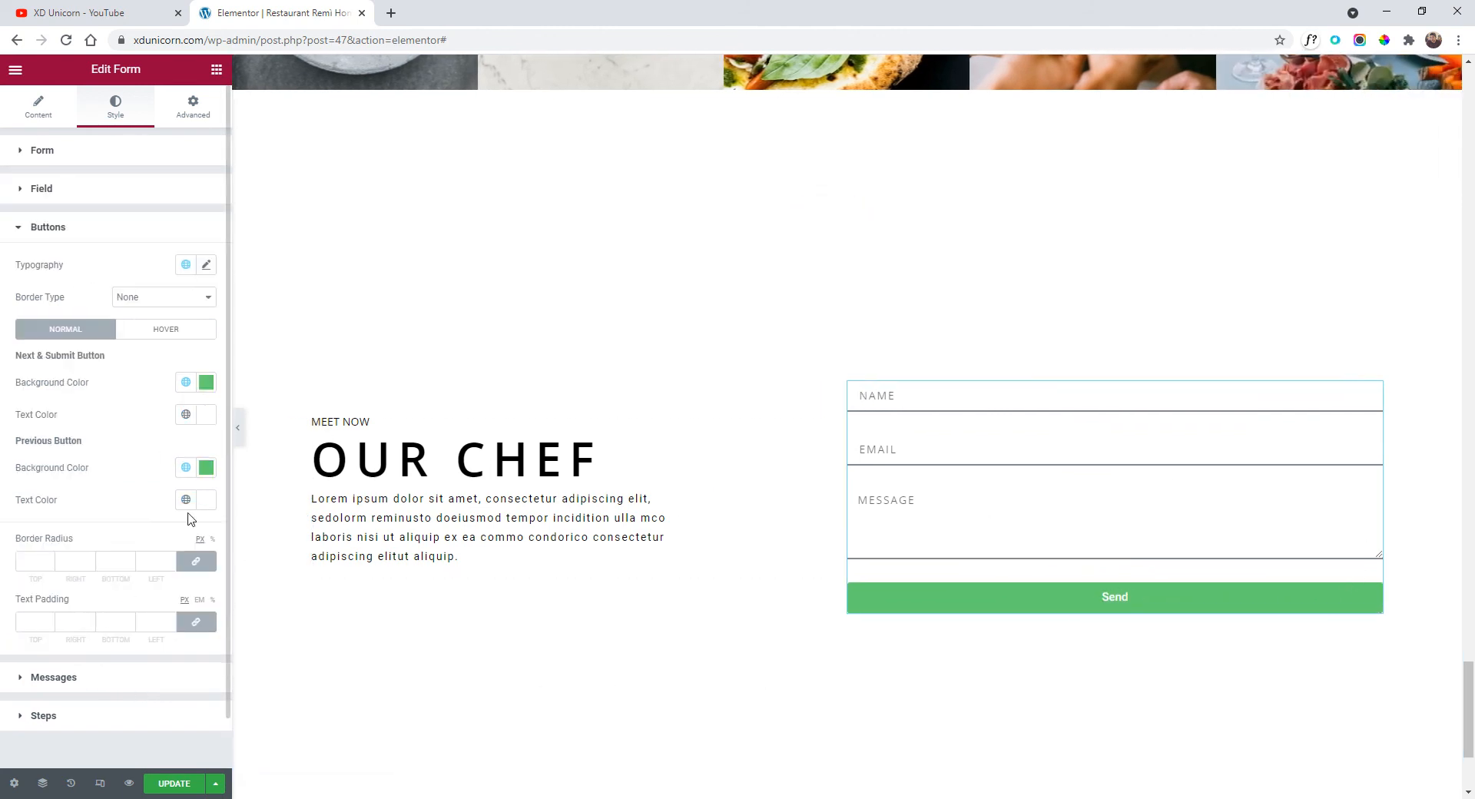
left_click(206, 382)
left_click_drag(43, 527, 41, 670)
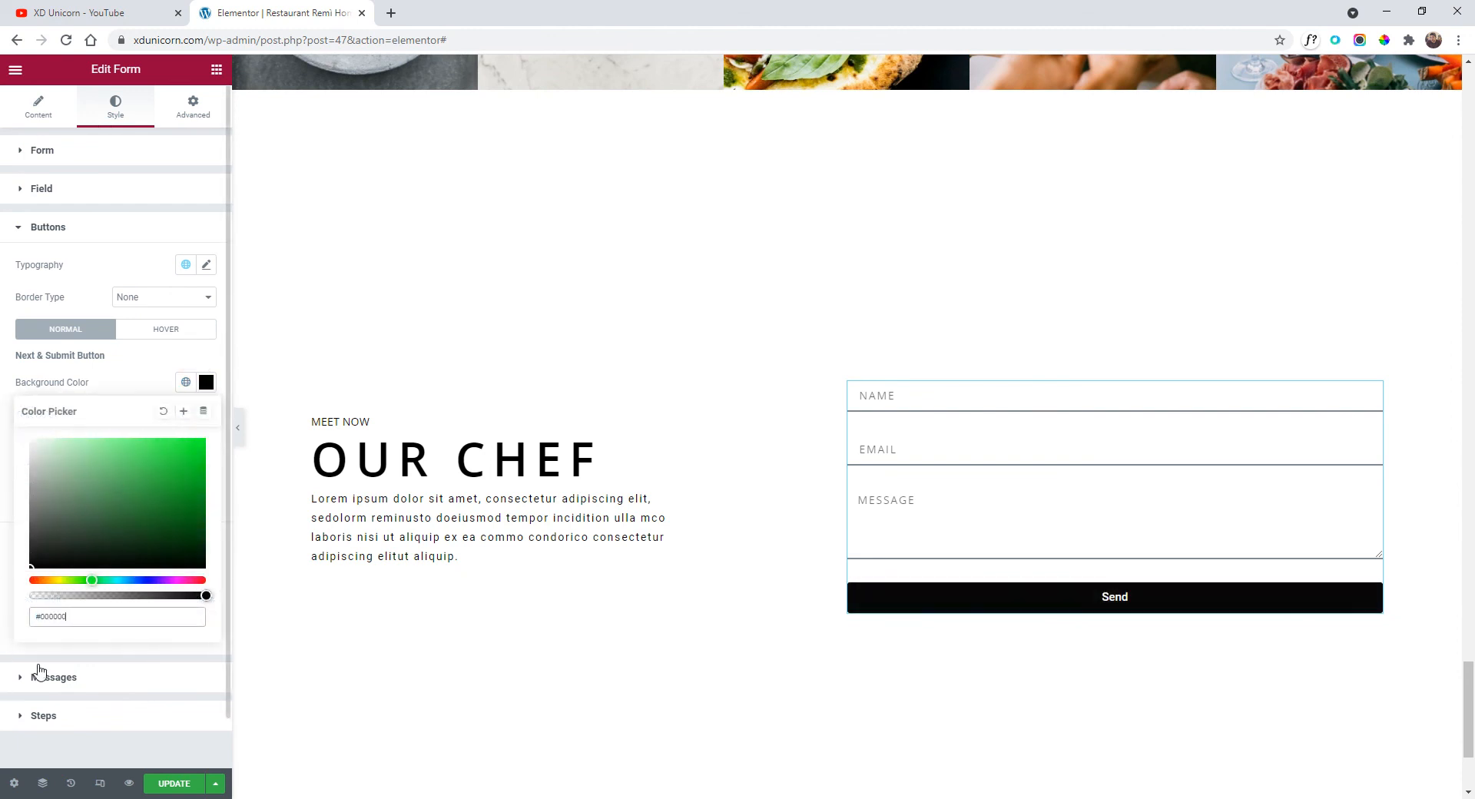
left_click(141, 368)
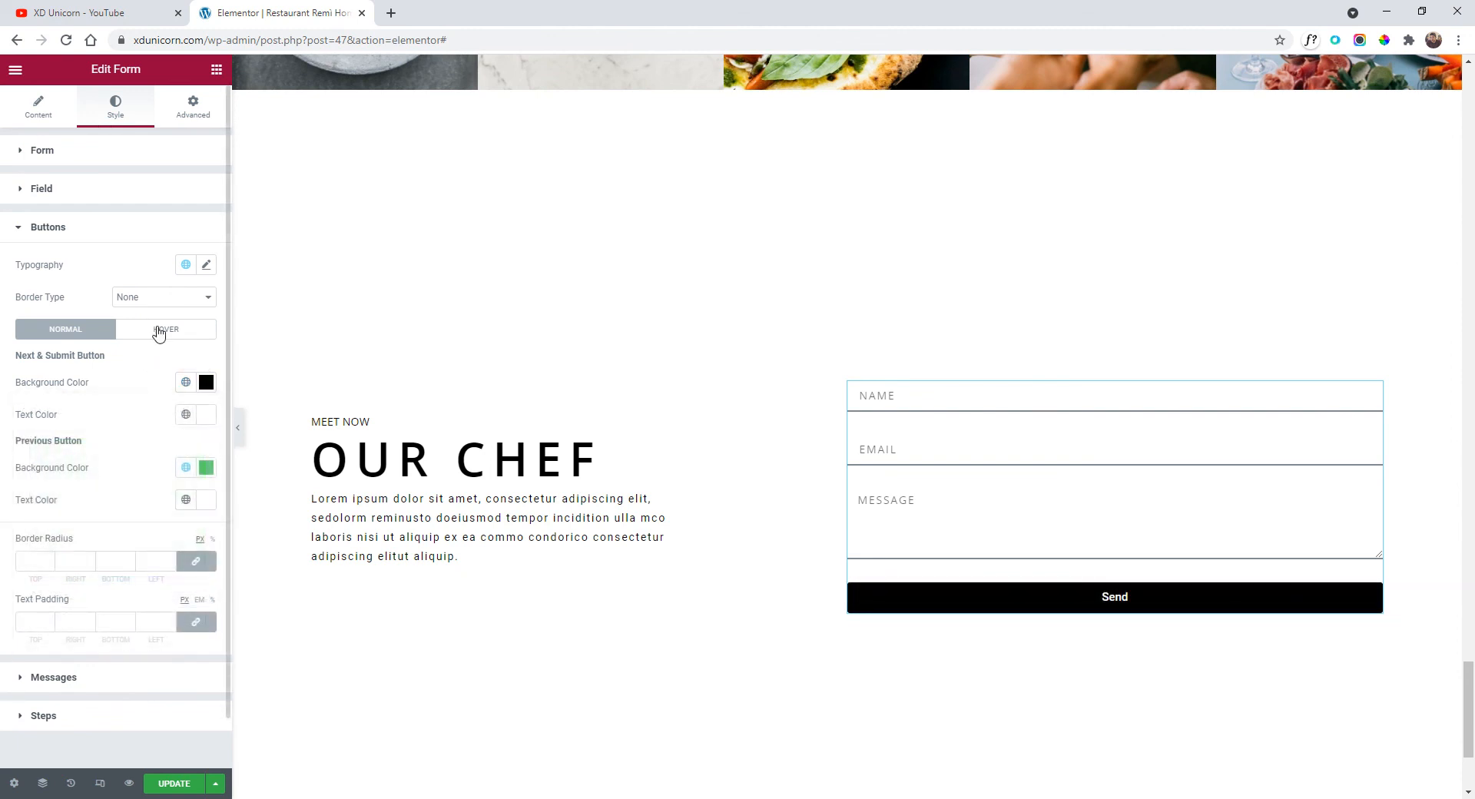
left_click(160, 332)
left_click(207, 384)
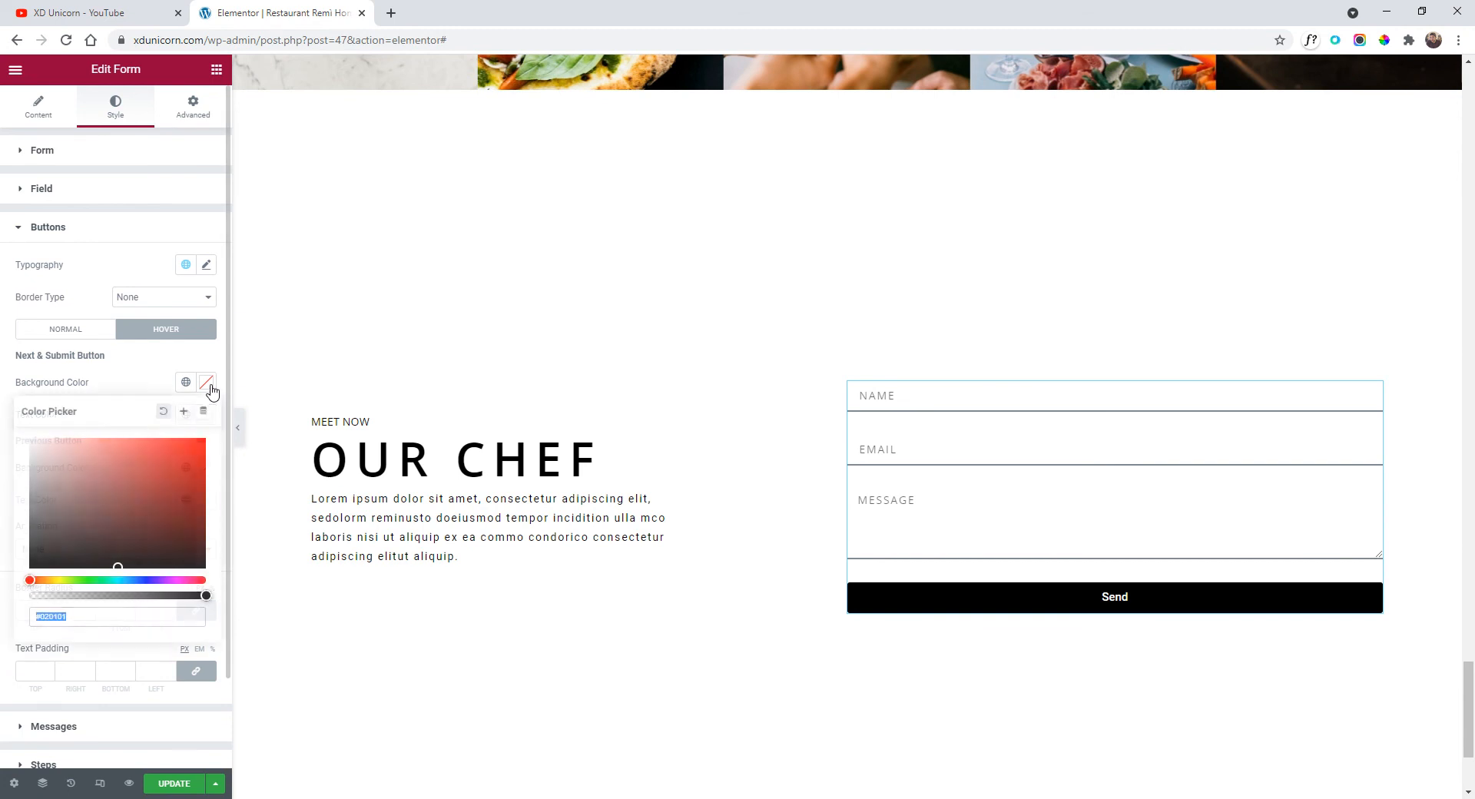
left_click(31, 491)
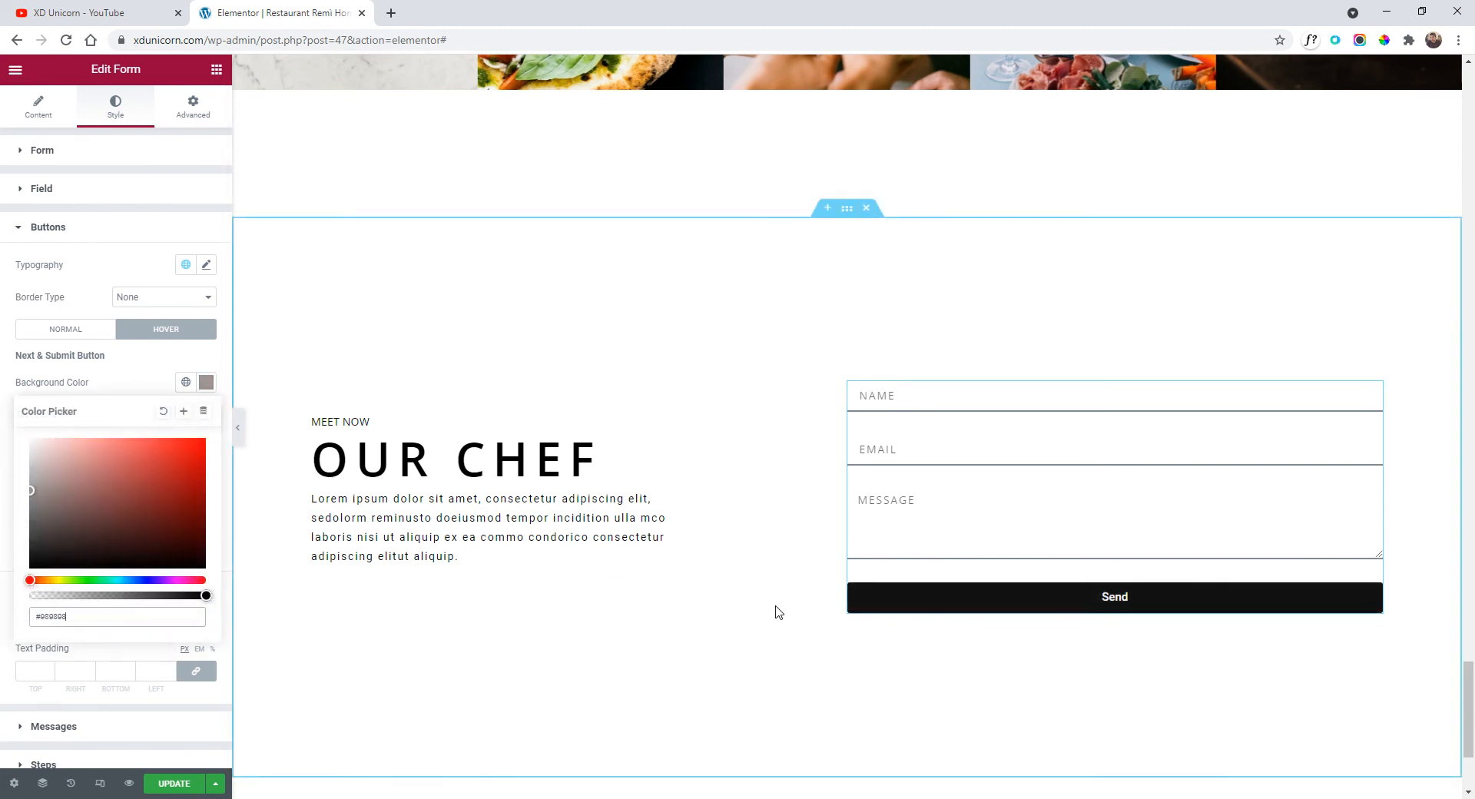
left_click(65, 329)
left_click(206, 382)
left_click(31, 541)
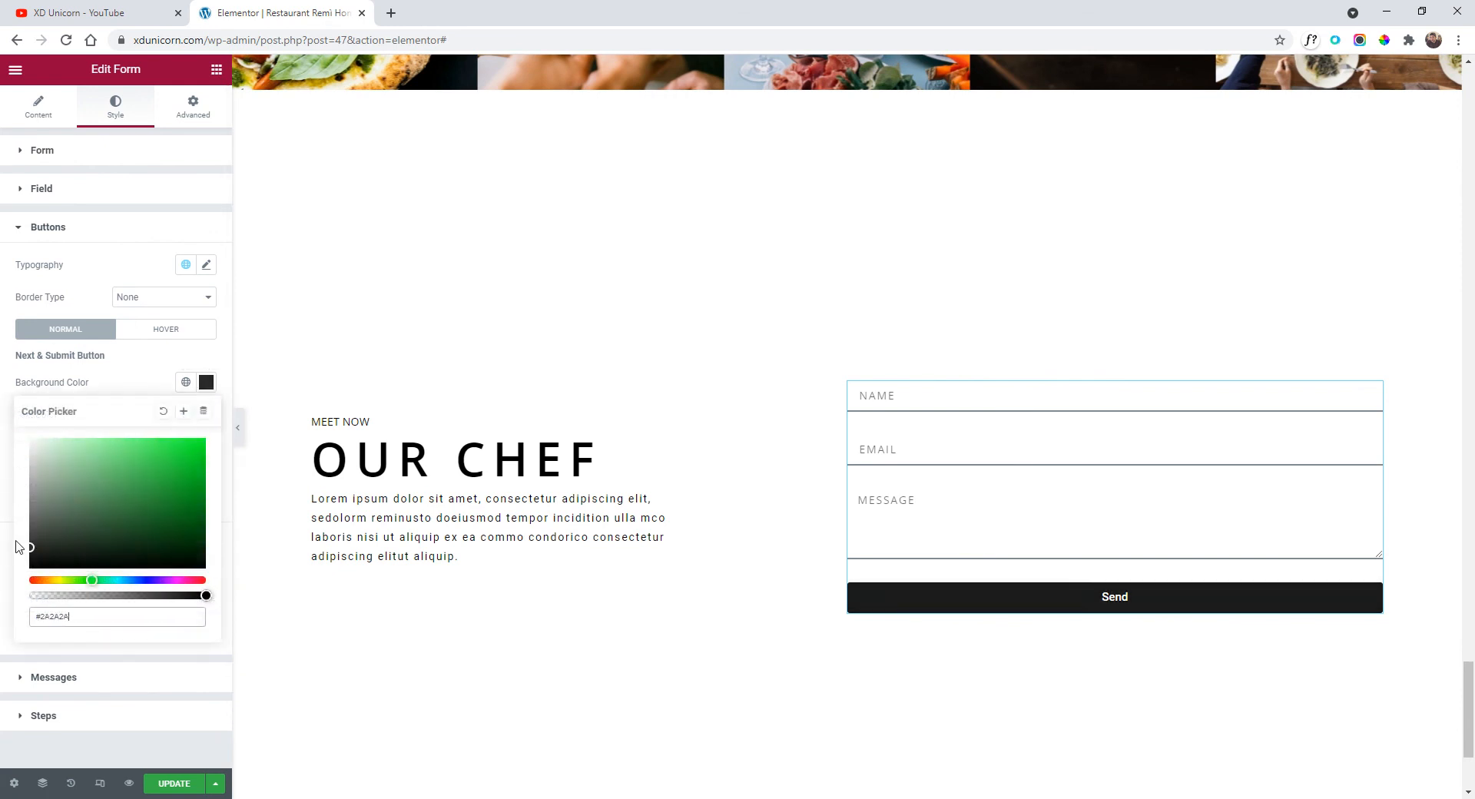
left_click(176, 328)
left_click(206, 382)
left_click_drag(64, 530, 6, 653)
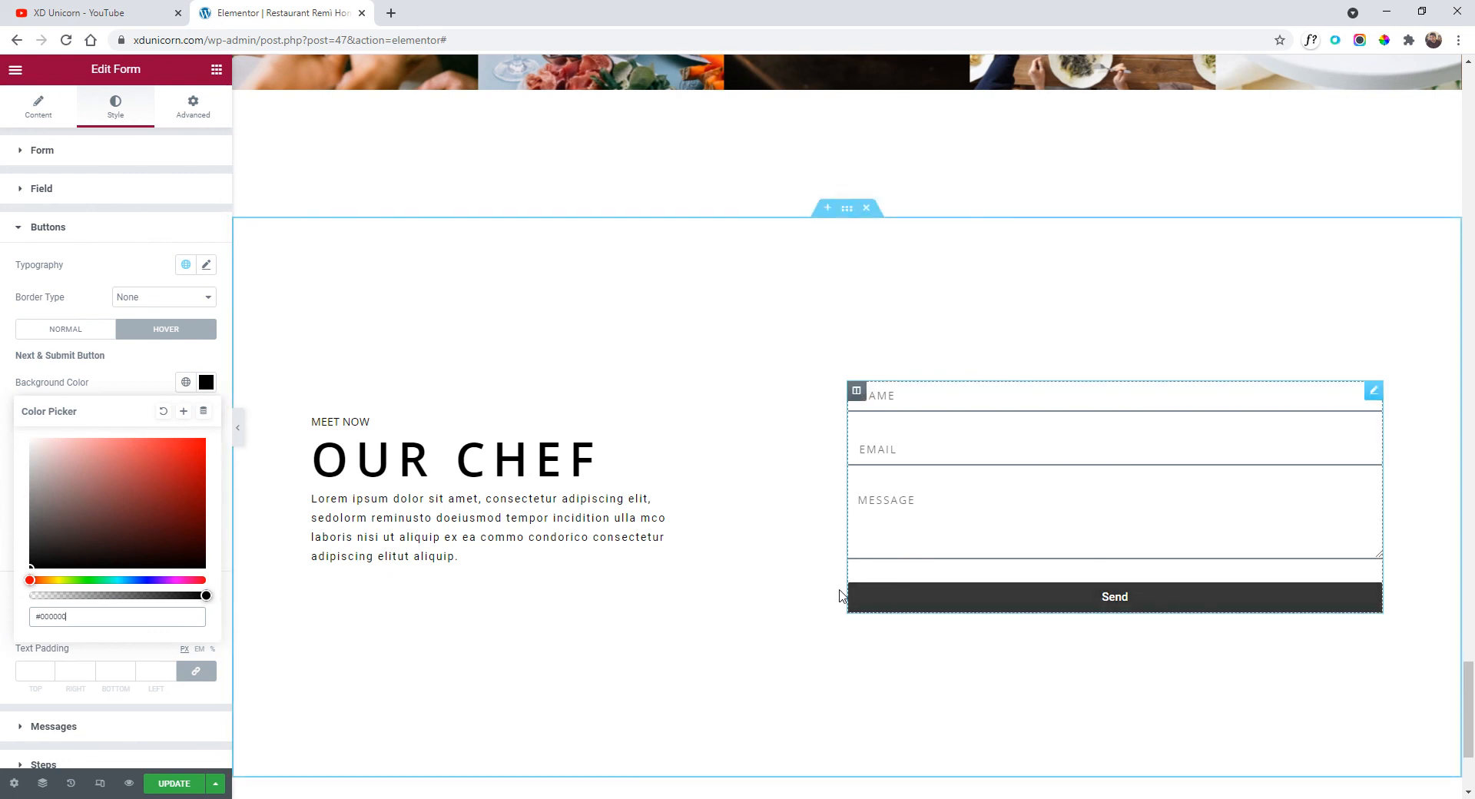
Set the button typography to uppercase Open Sans, keeping weight 500.
left_click(206, 265)
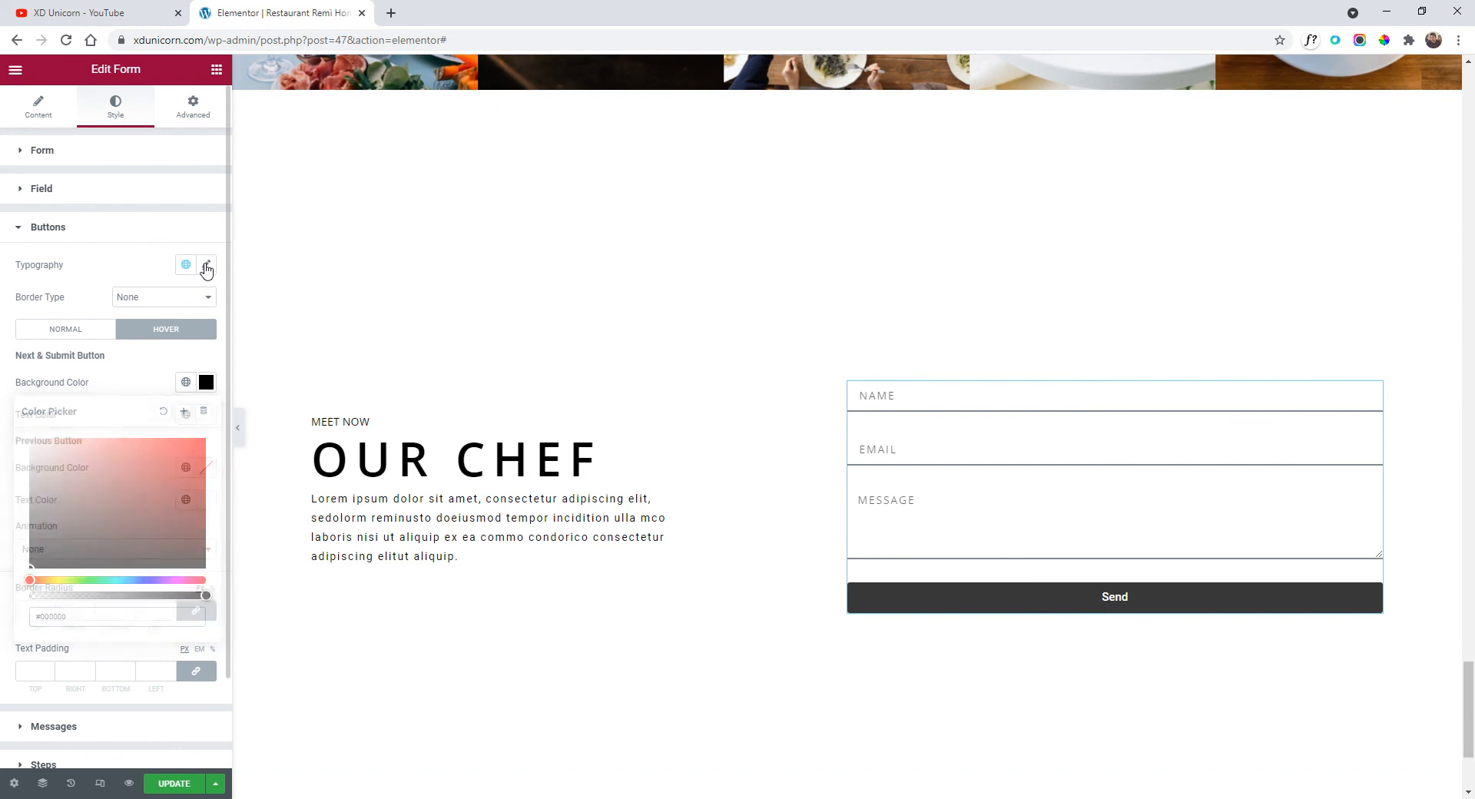
left_click(163, 425)
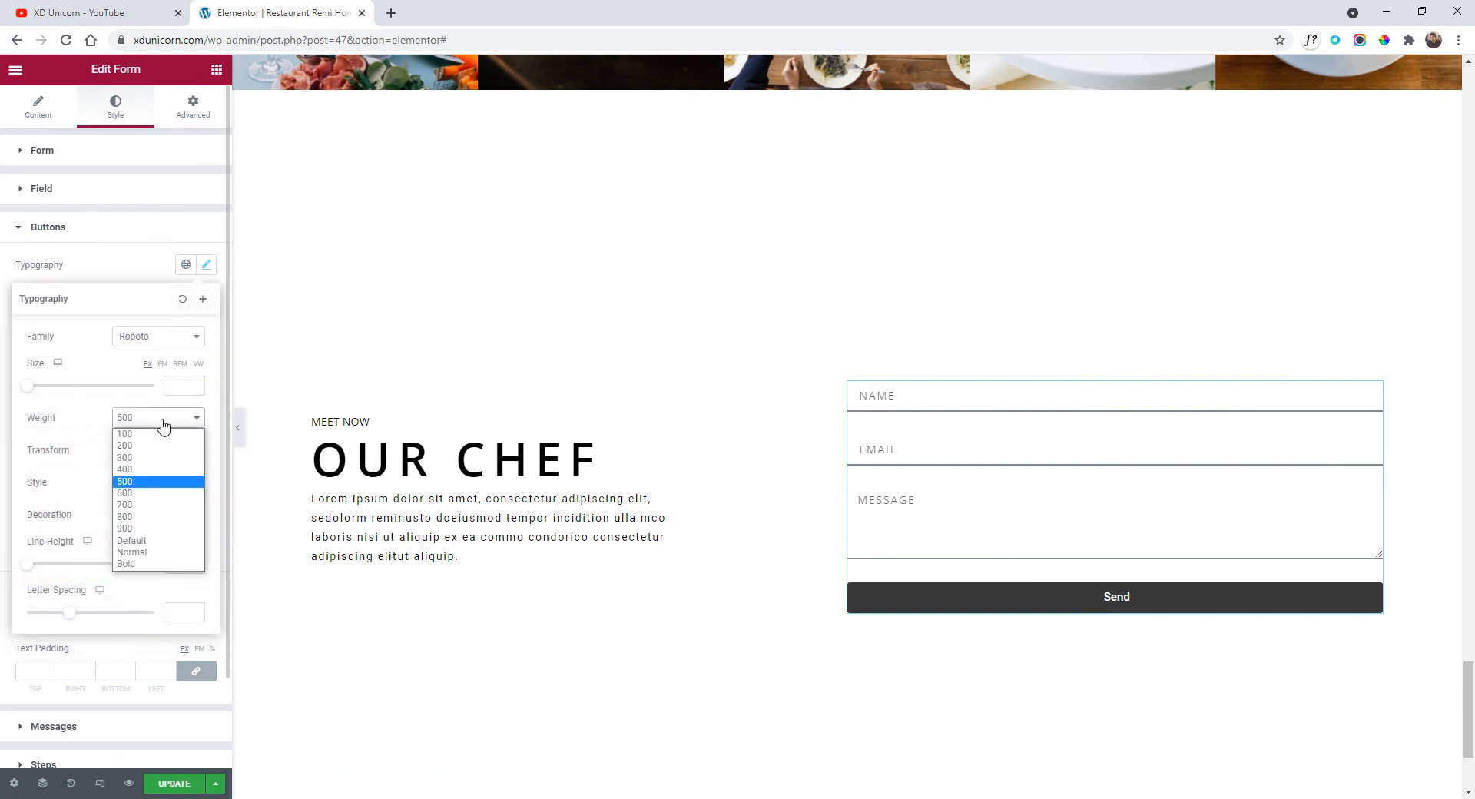
left_click(163, 425)
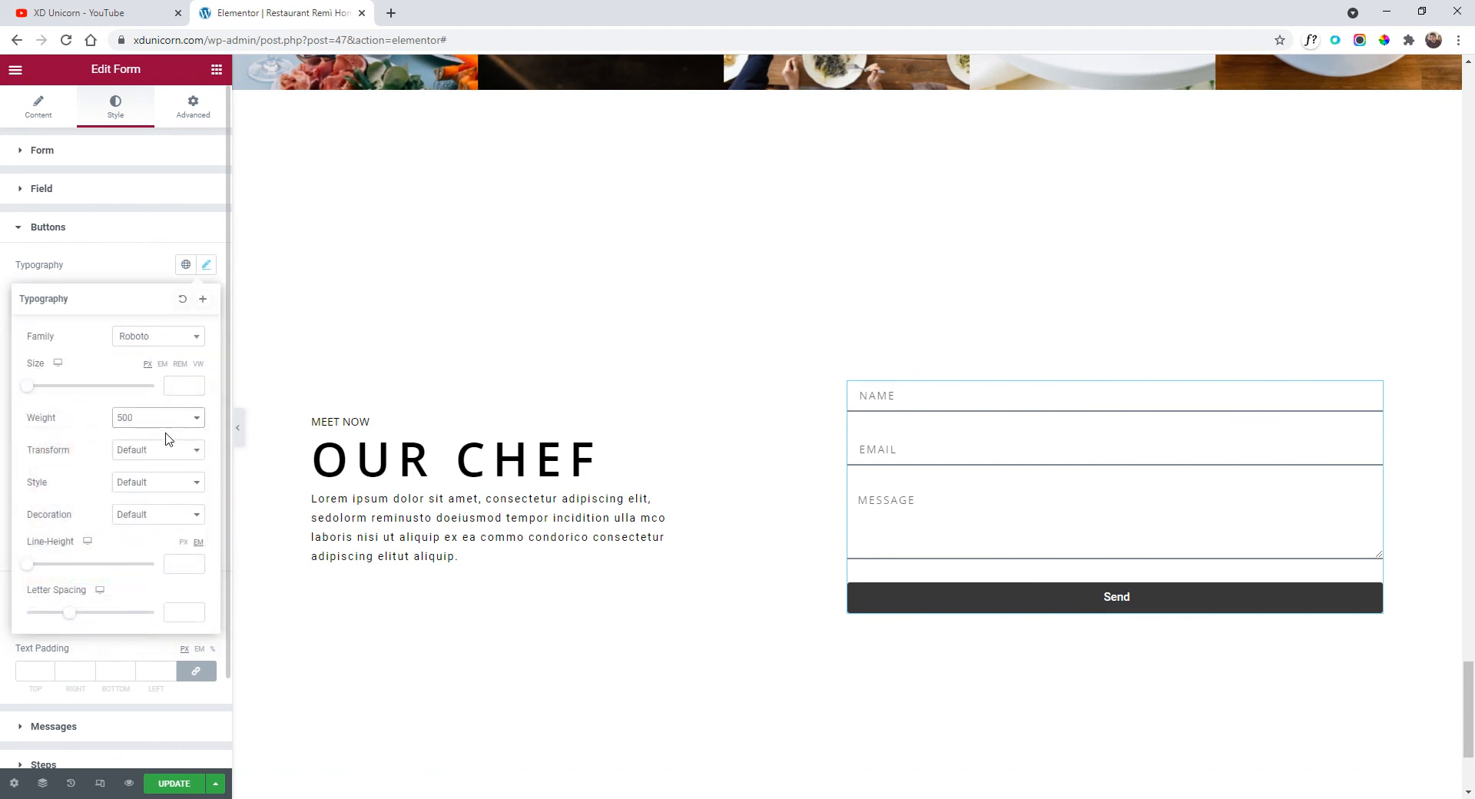
left_click(169, 450)
left_click(173, 477)
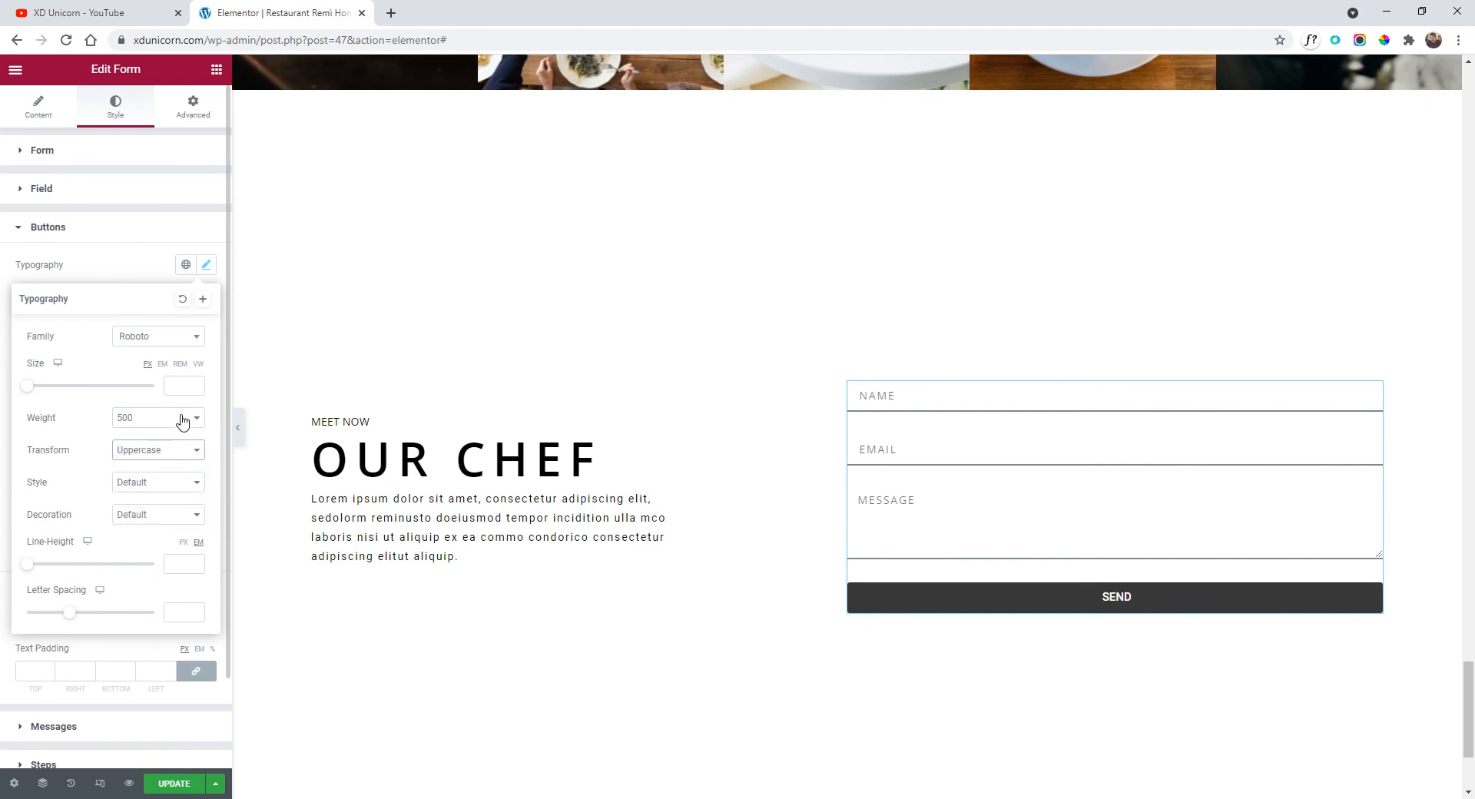
left_click(151, 343)
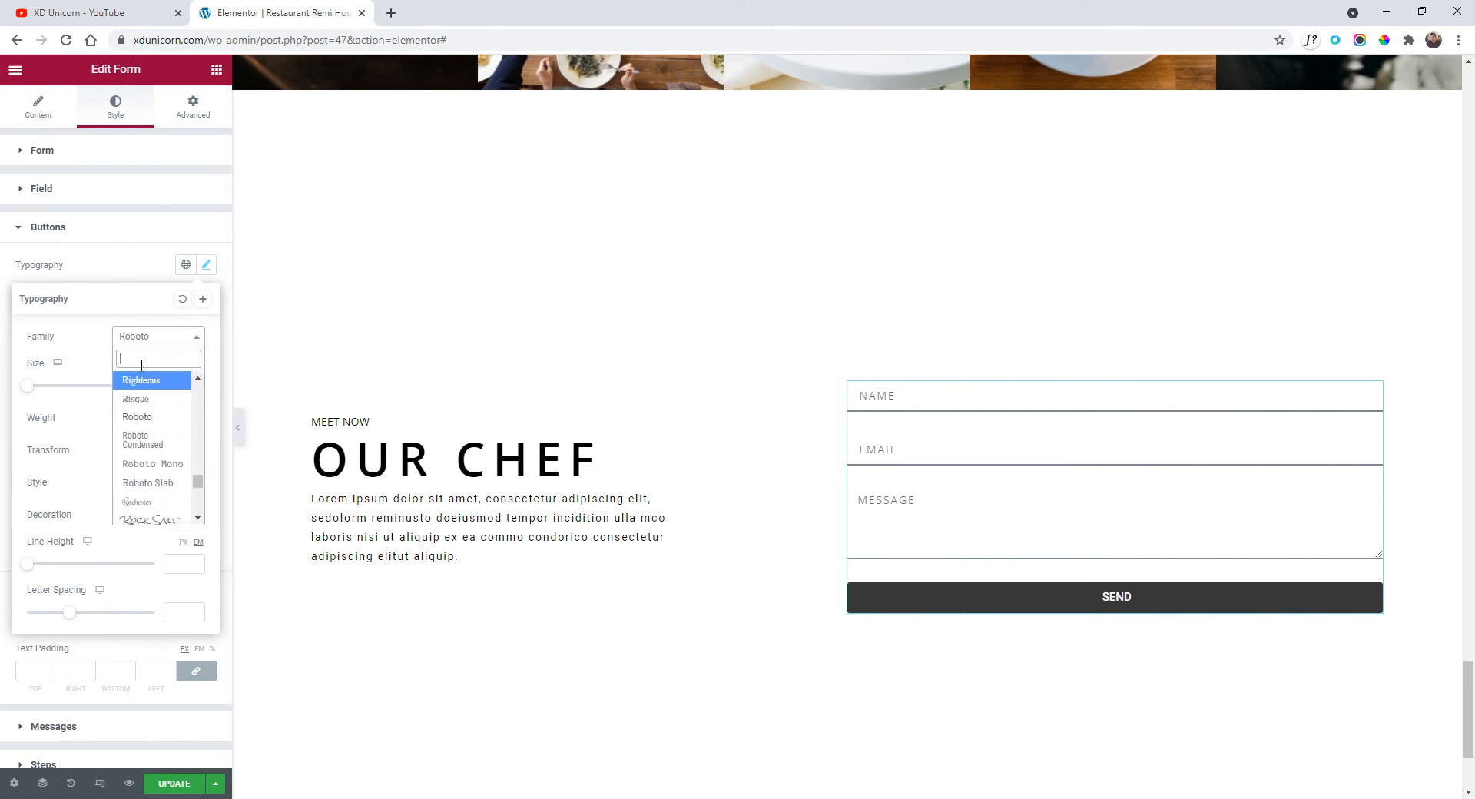
type("open")
left_click(154, 398)
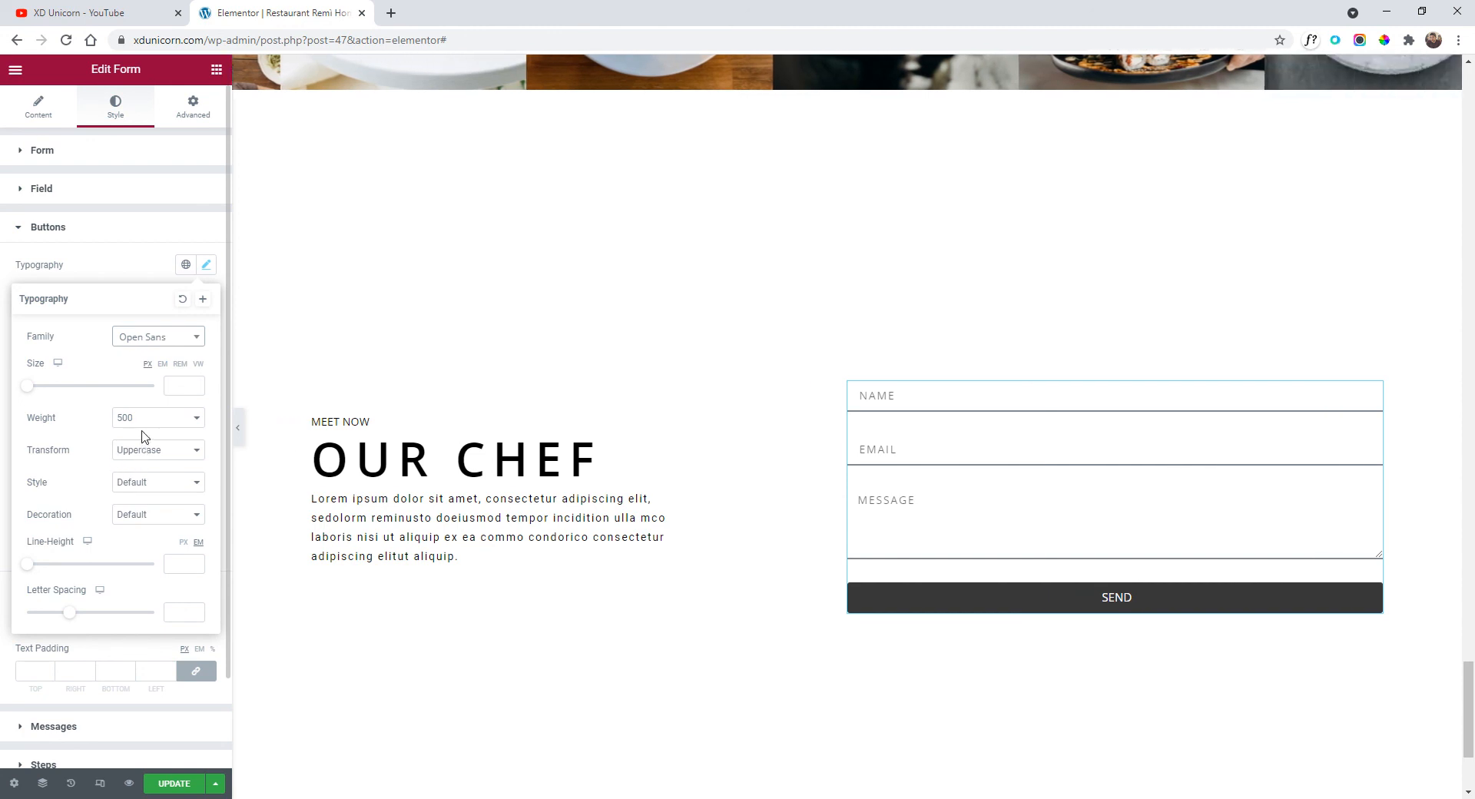
left_click(100, 229)
left_click(34, 106)
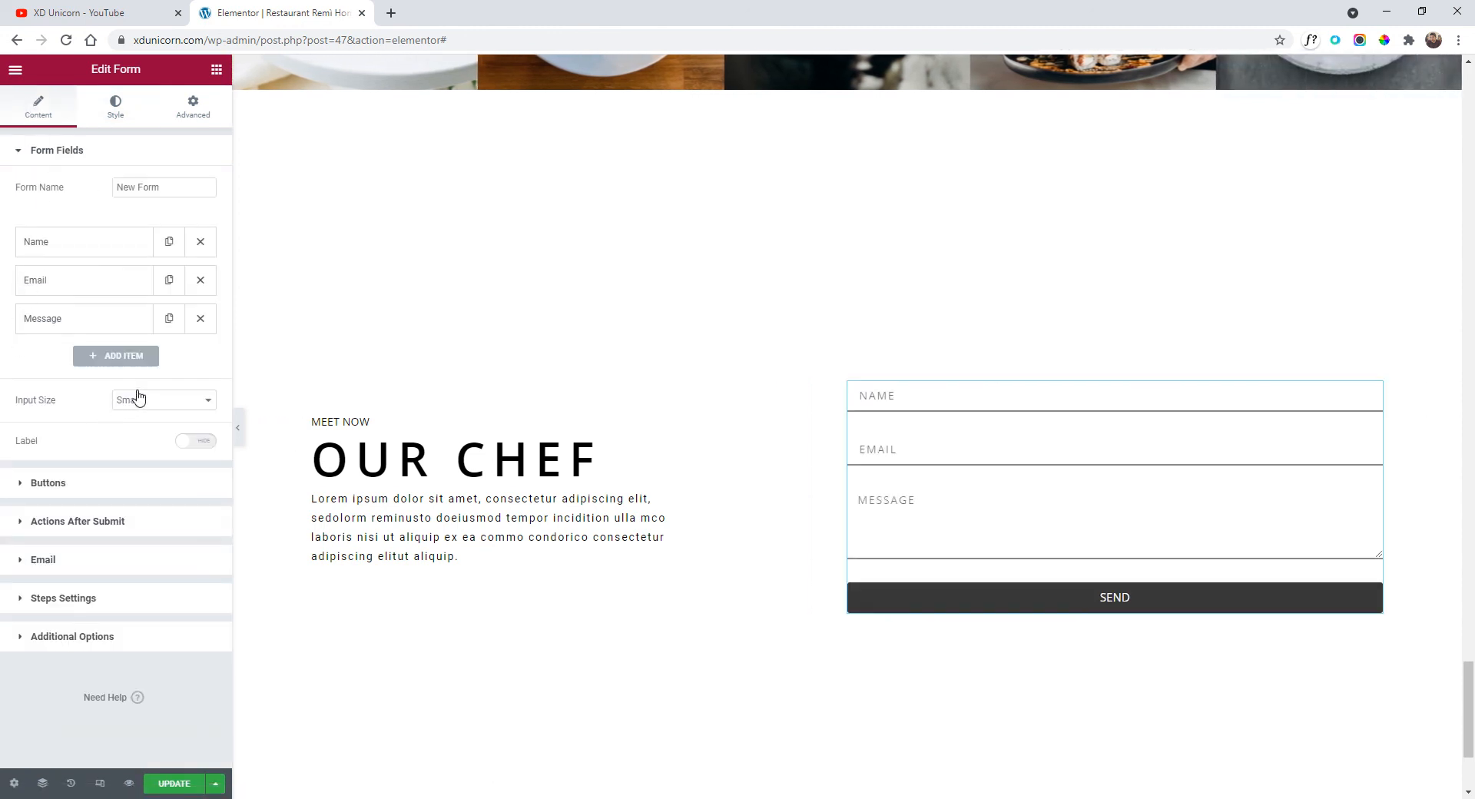
Change the submit button text to 'Request reservation' and align it left.
left_click(88, 489)
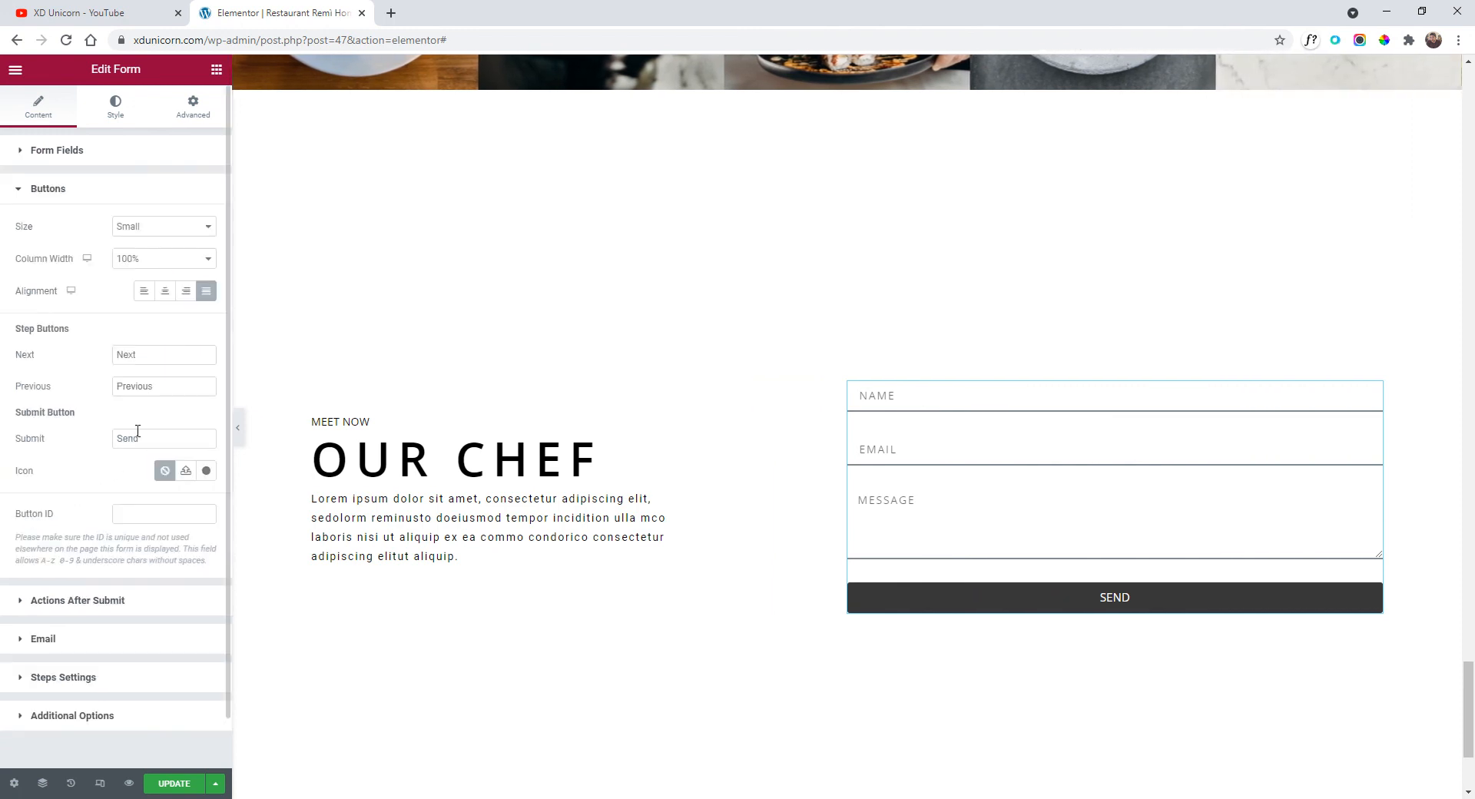
double_click(162, 432)
type("Request reservation")
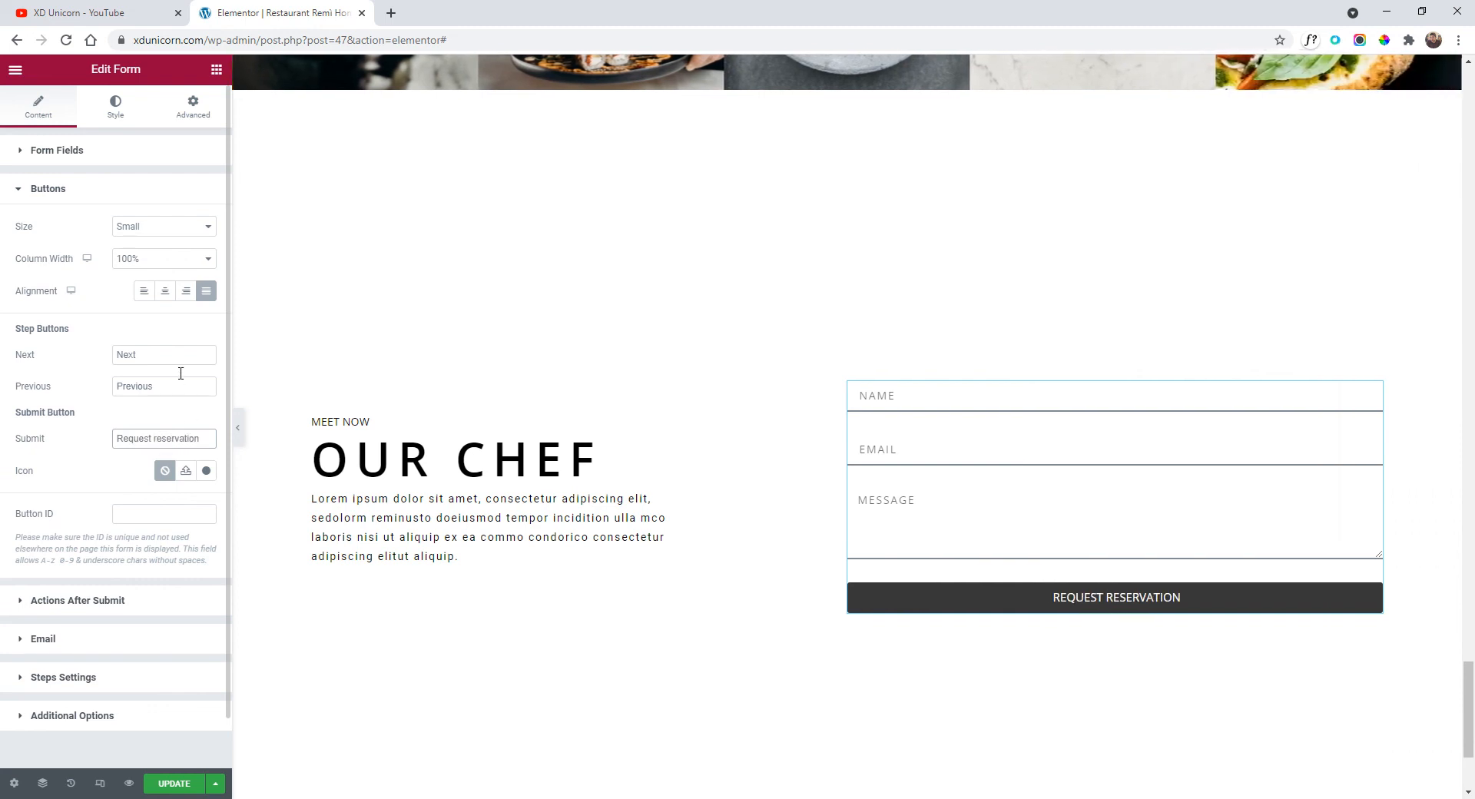
left_click(143, 292)
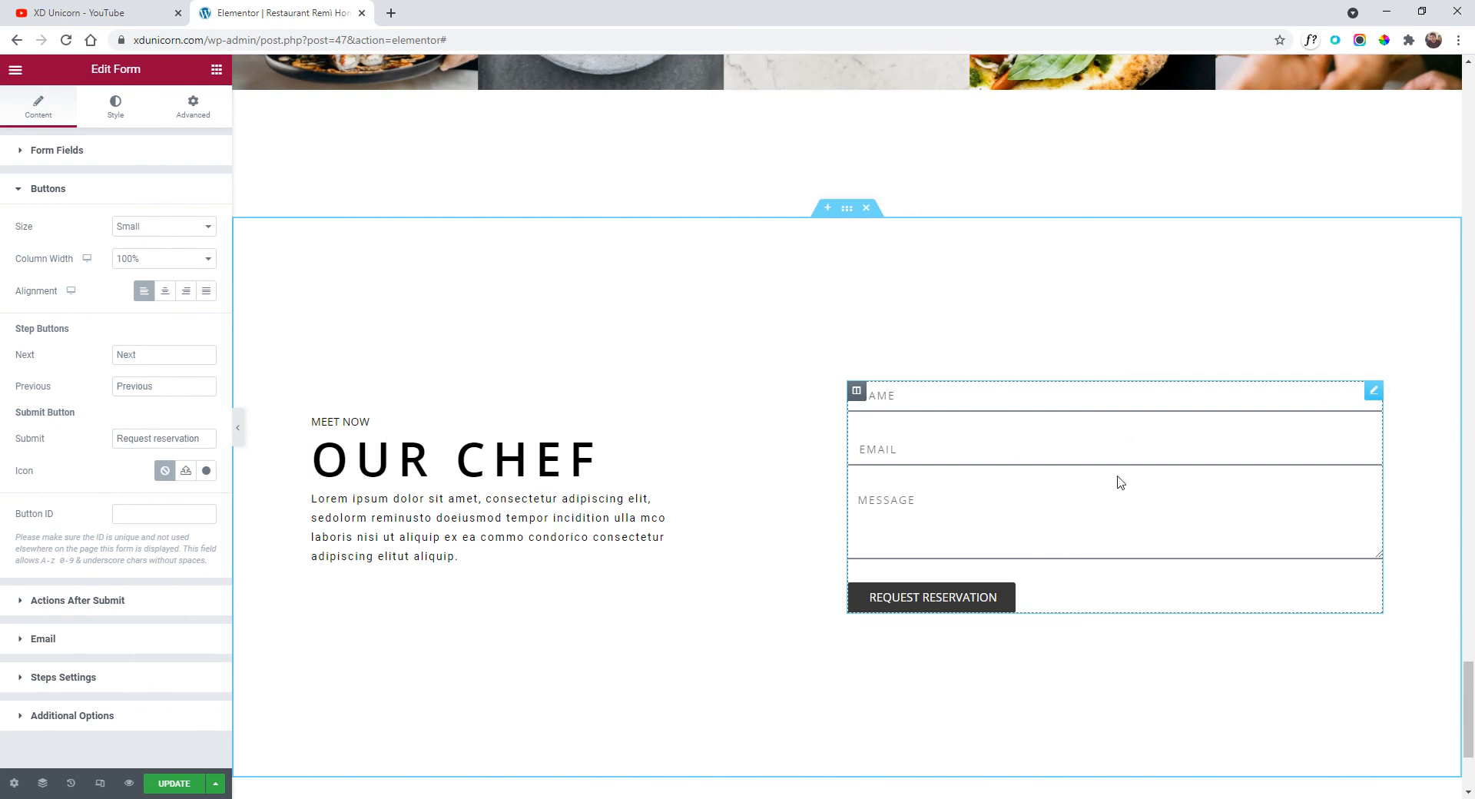
Give the form's column a 30% right padding with unlinked percentage values.
left_click(856, 390)
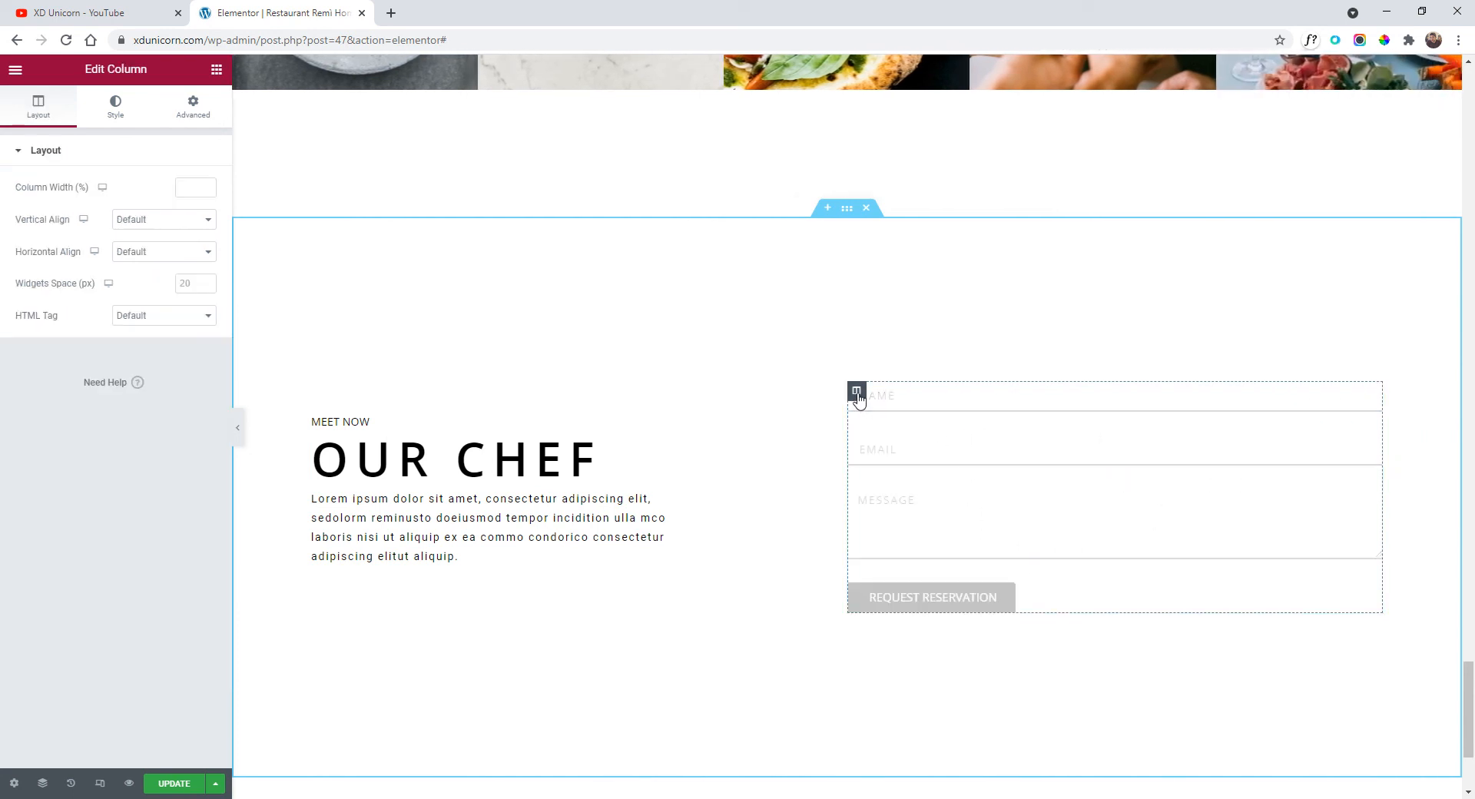
left_click(192, 112)
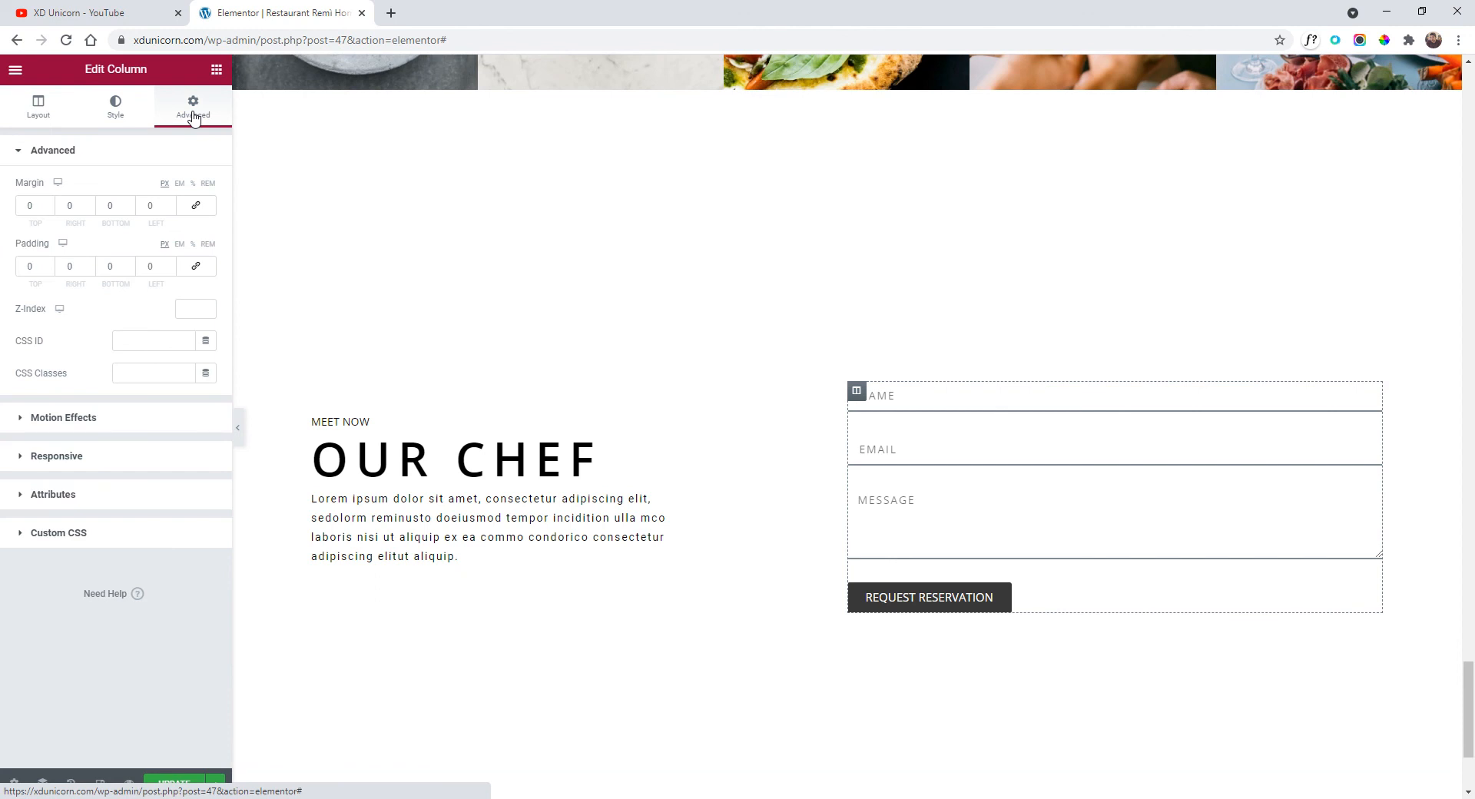
left_click(192, 245)
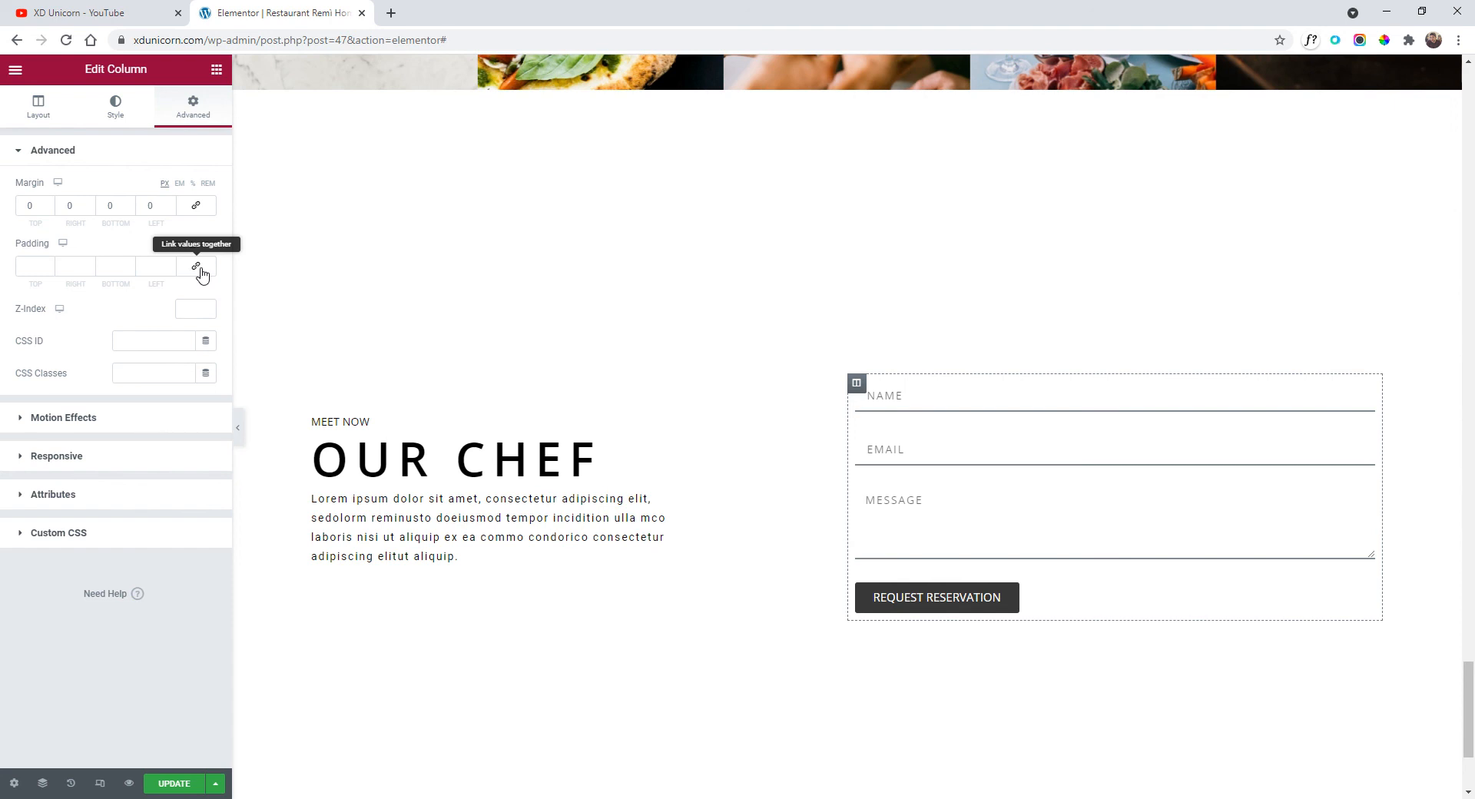
left_click(89, 263)
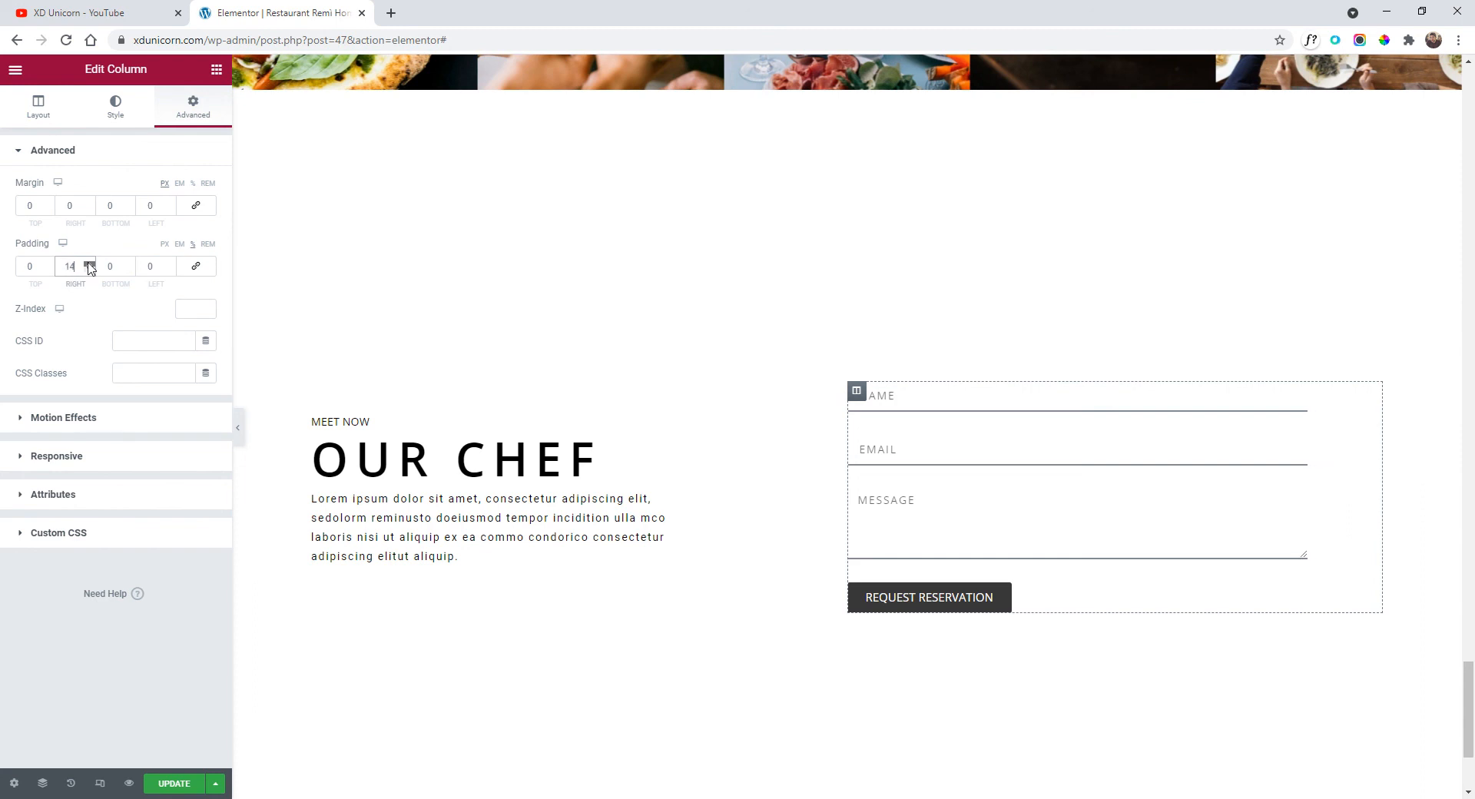
left_click(88, 264)
left_click(89, 263)
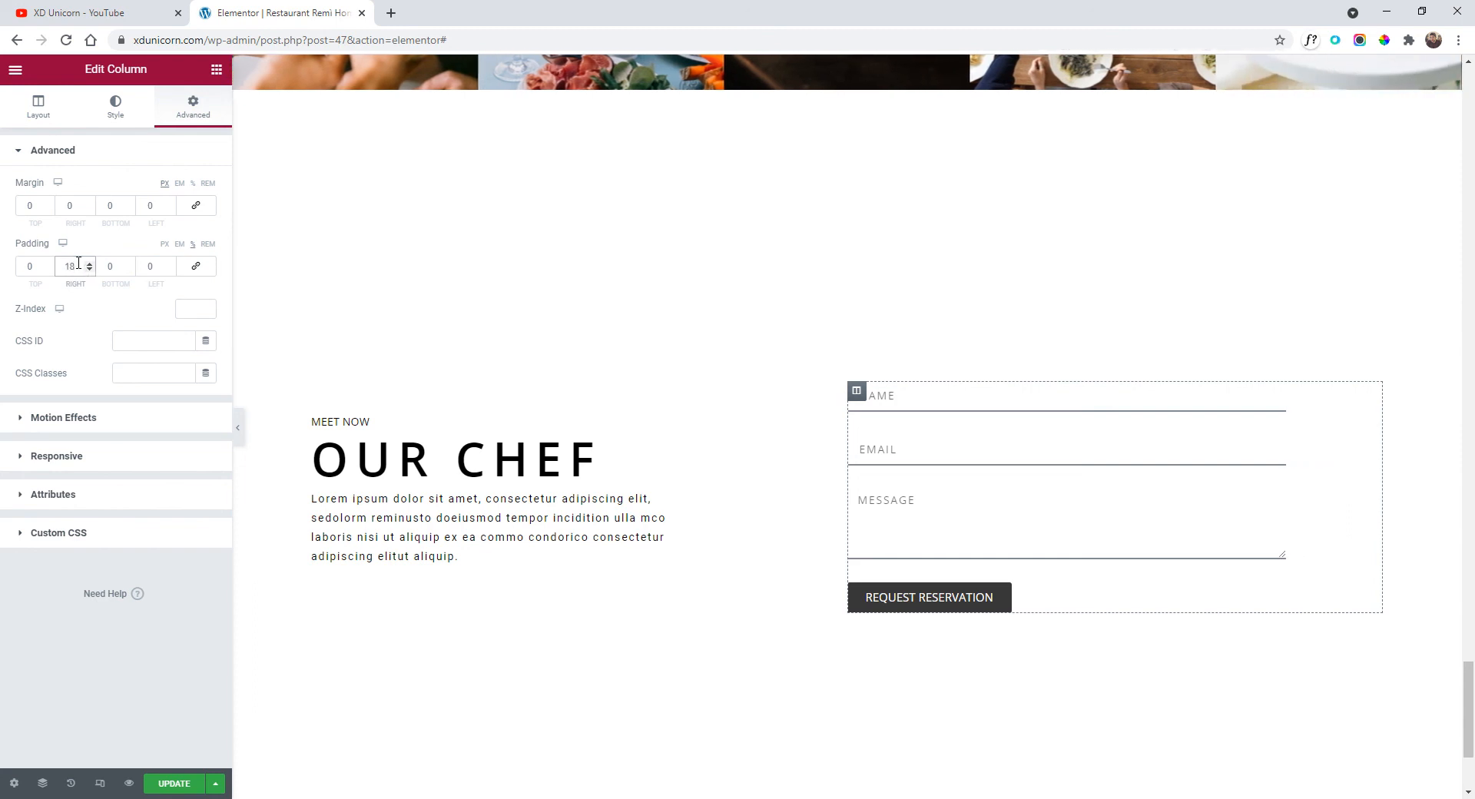
type("25")
type("30")
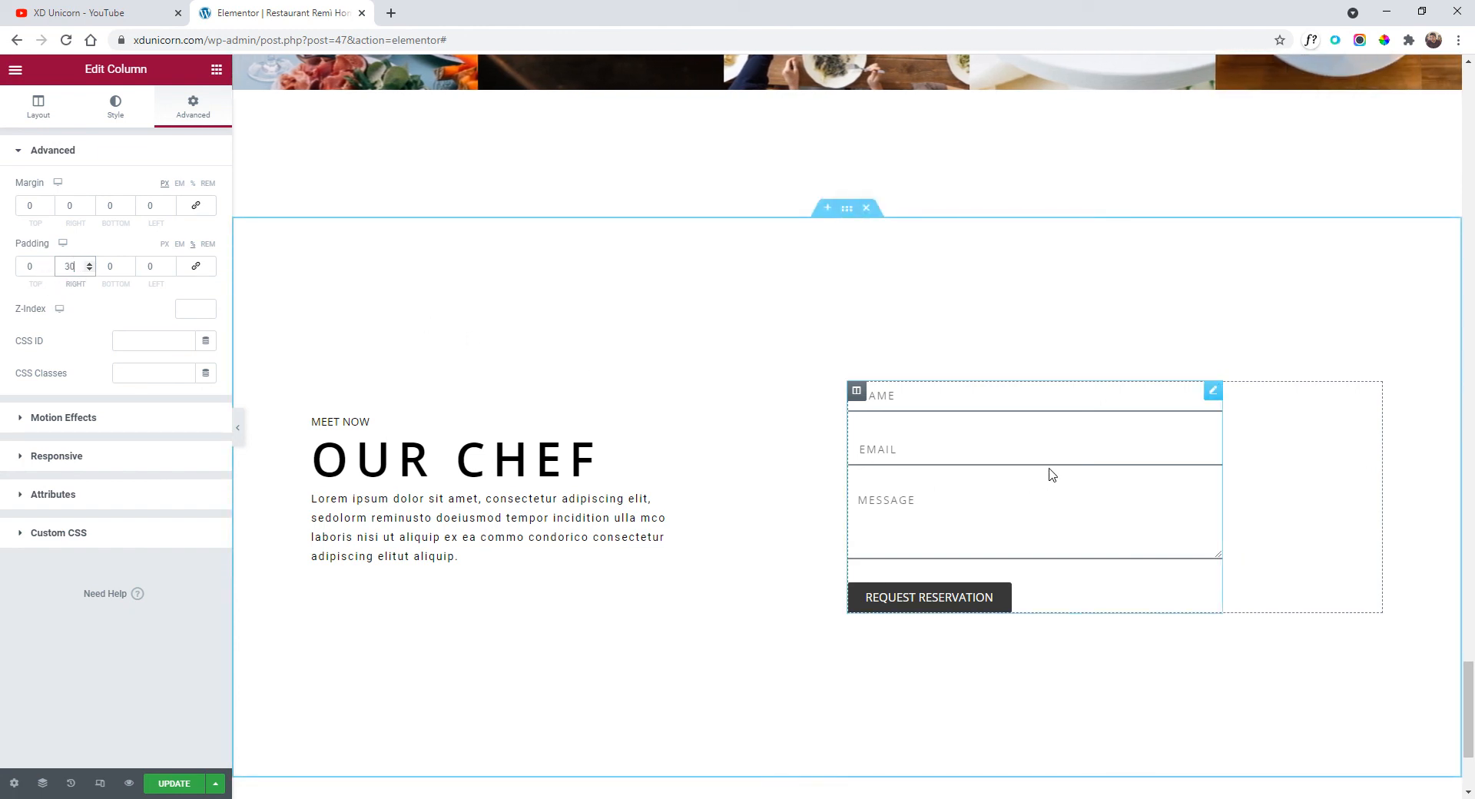
left_click(1206, 418)
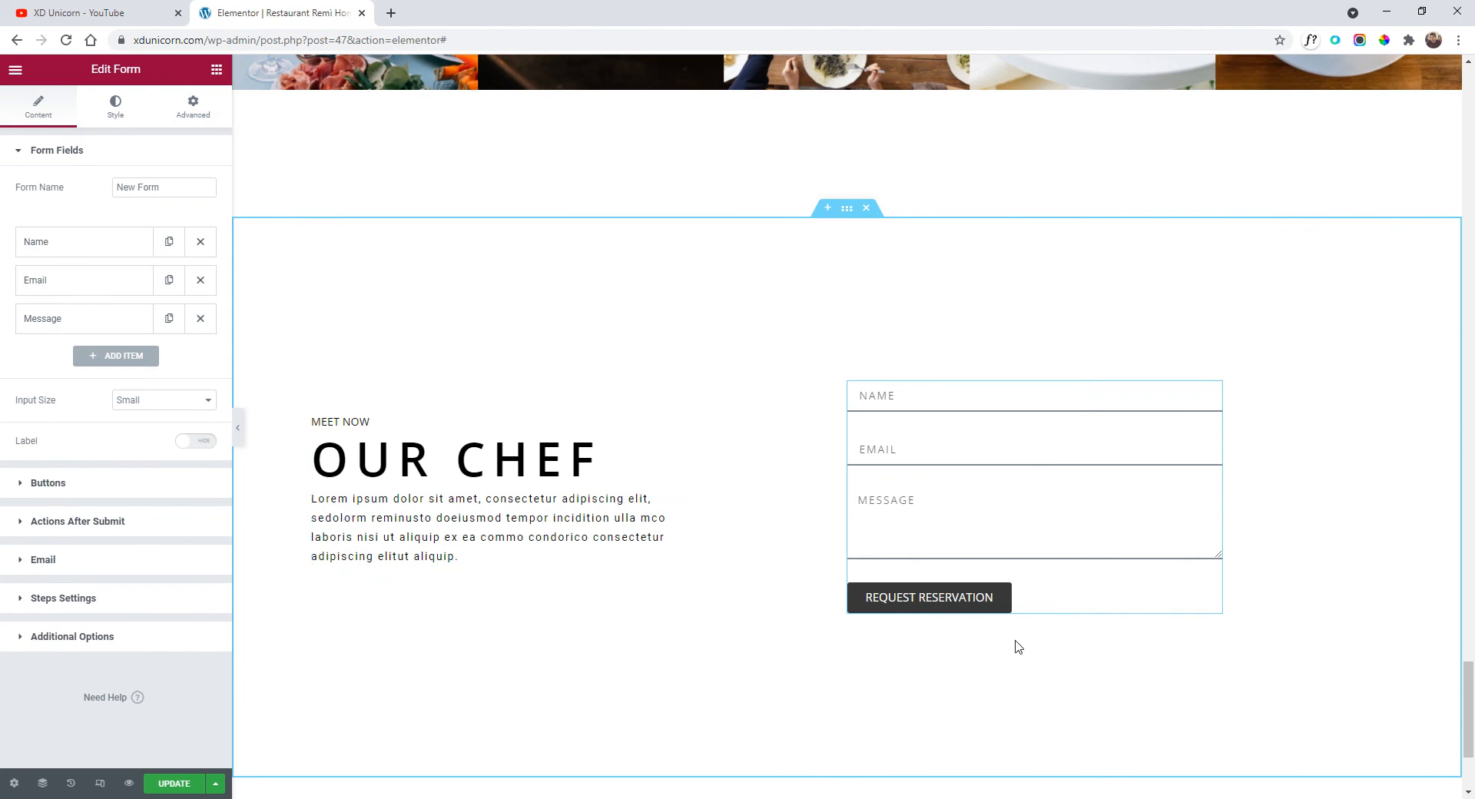
Set the form fields' border colour to black #000000.
left_click(92, 111)
left_click(84, 590)
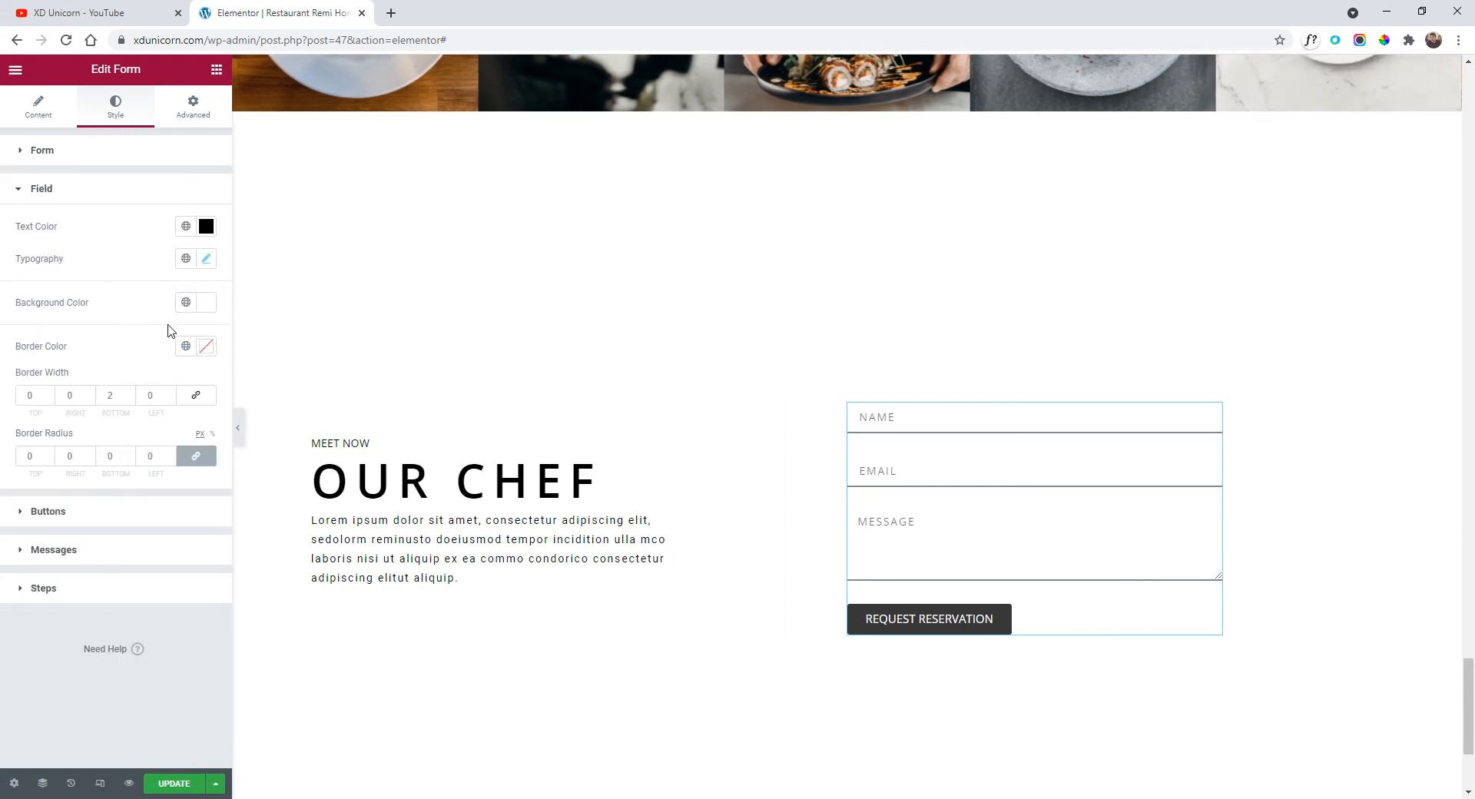
left_click(206, 347)
left_click(30, 530)
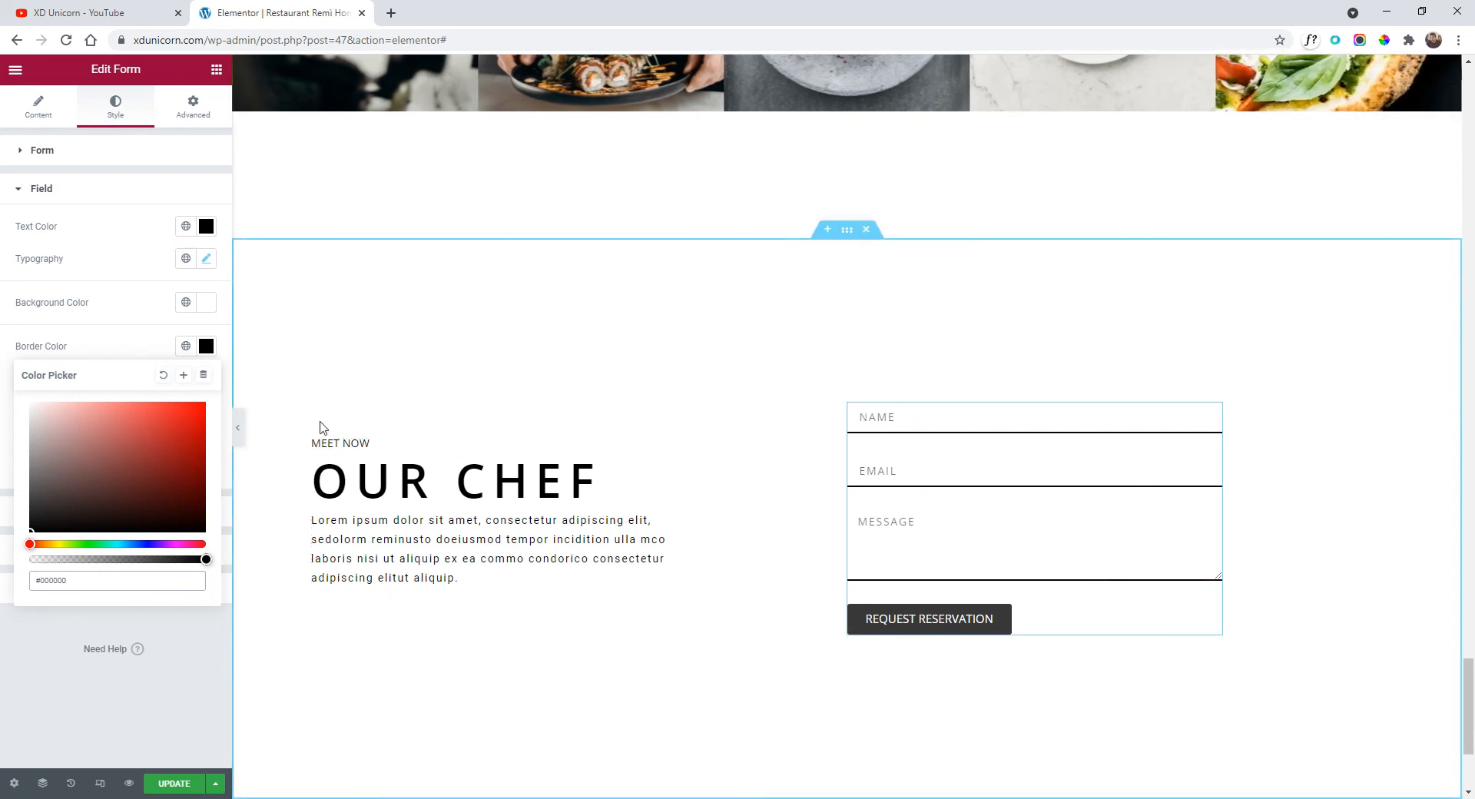
left_click(135, 344)
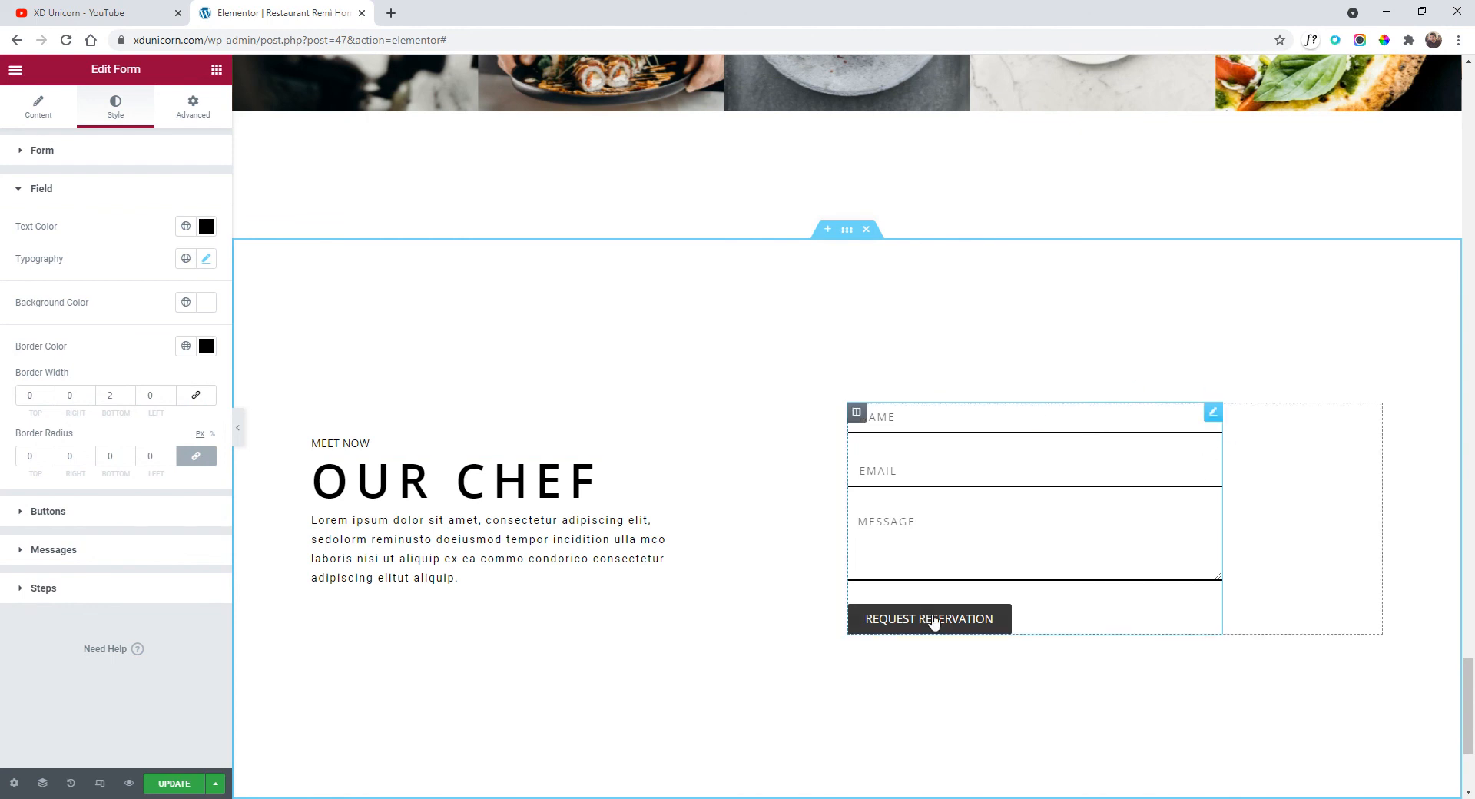
mouse_move(1214, 416)
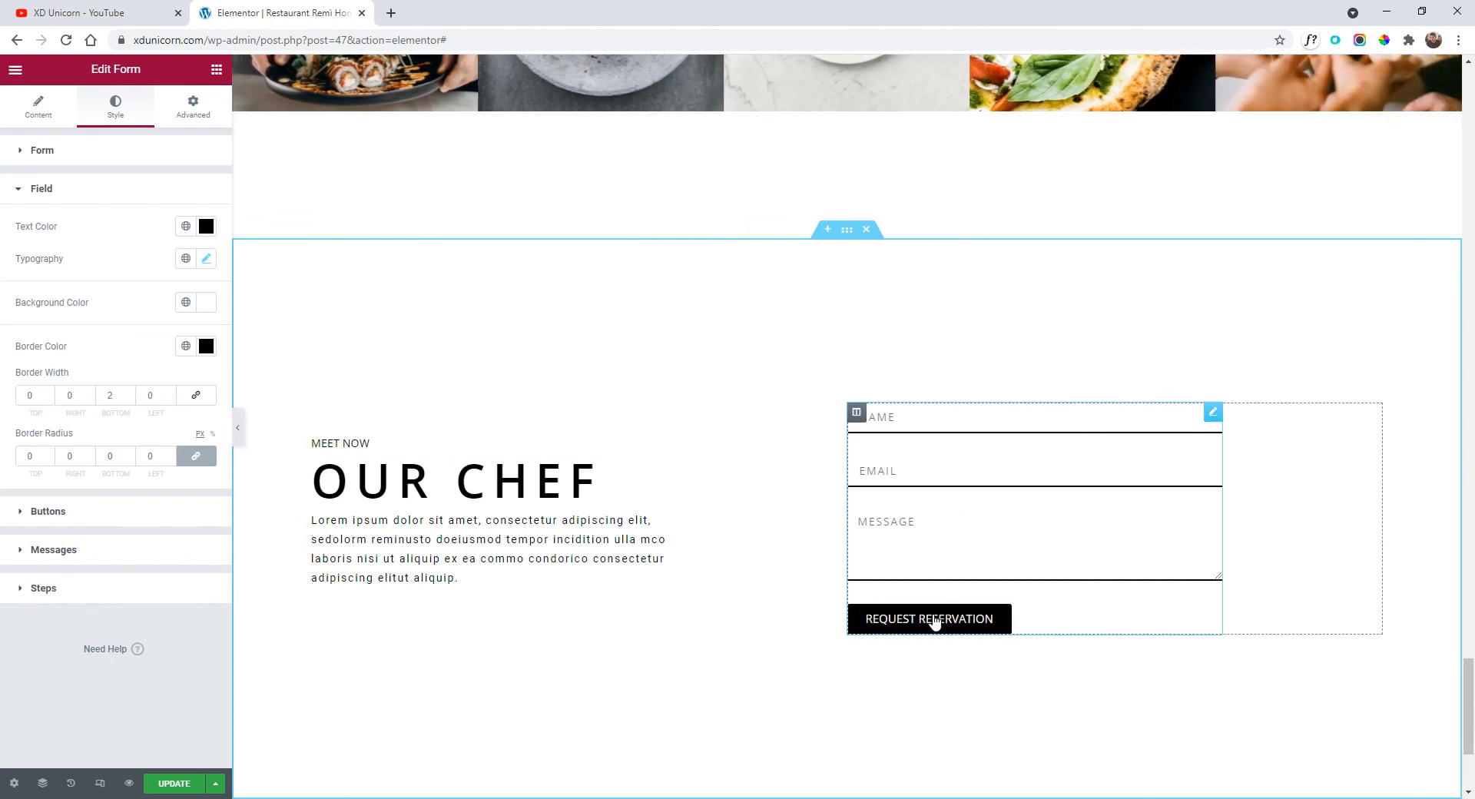
left_click(61, 518)
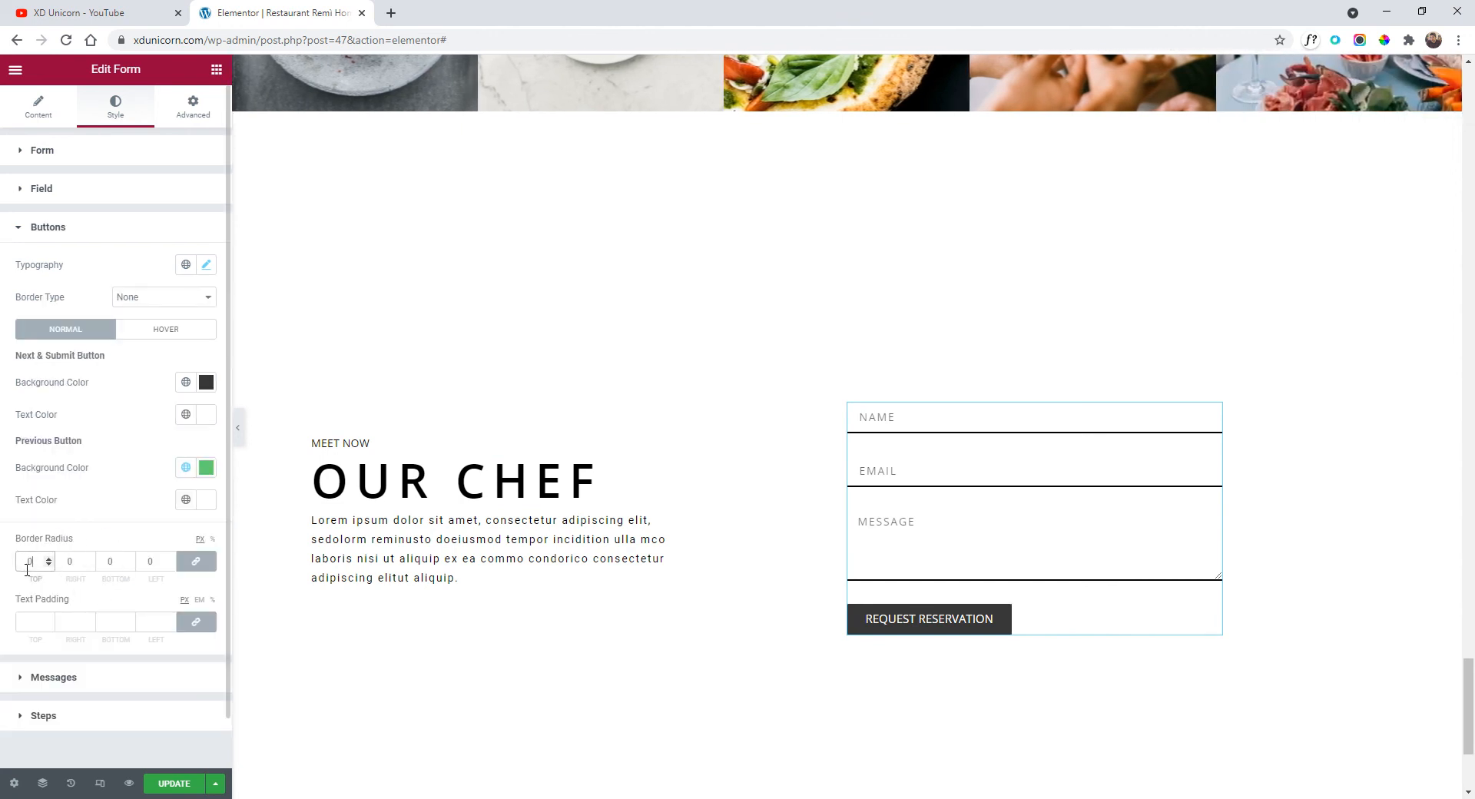
Set the Request Reservation button's linked text padding to 20 on every side.
left_click(43, 622)
type("4")
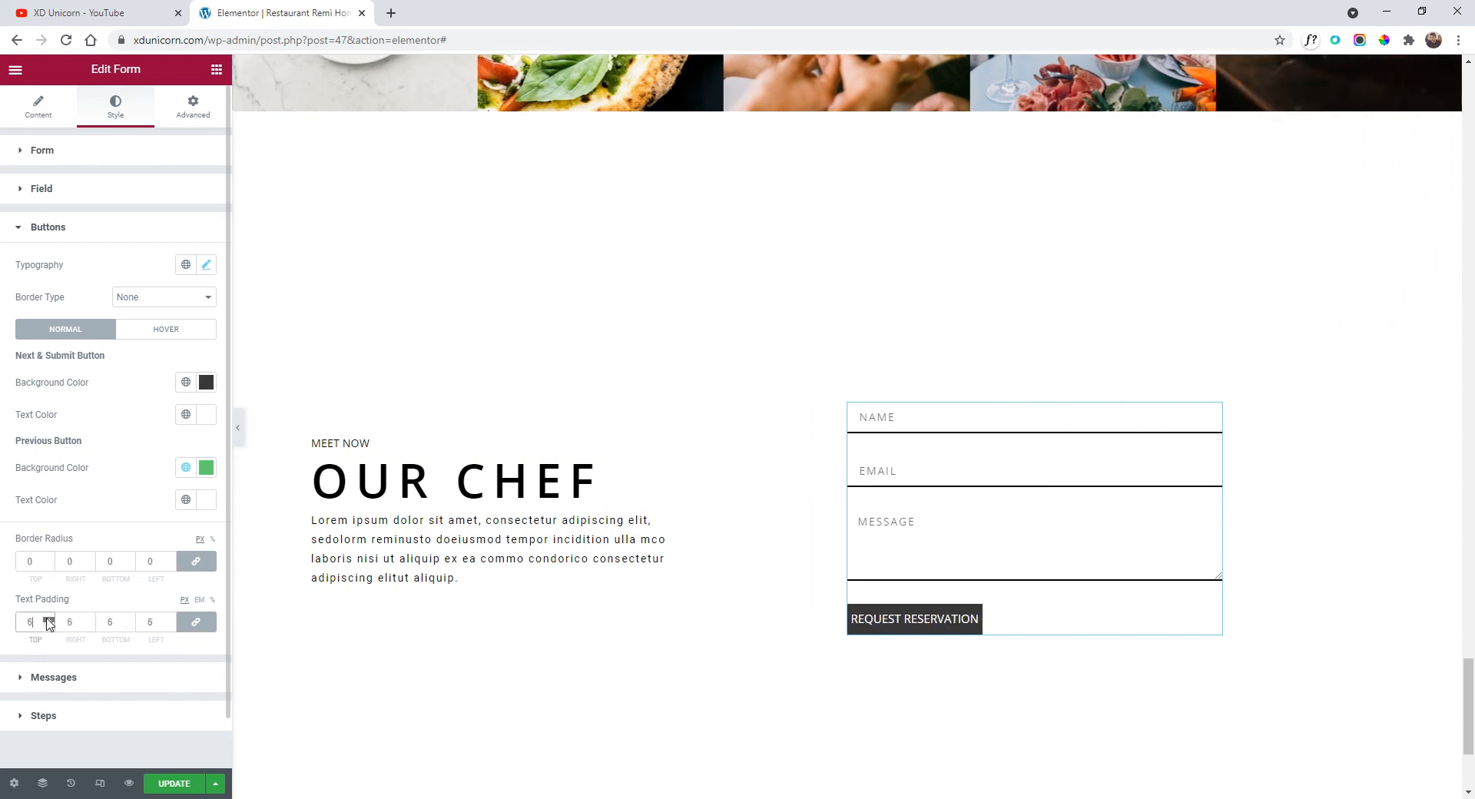
key("BackSpace")
type("10")
left_click(47, 620)
left_click(48, 620)
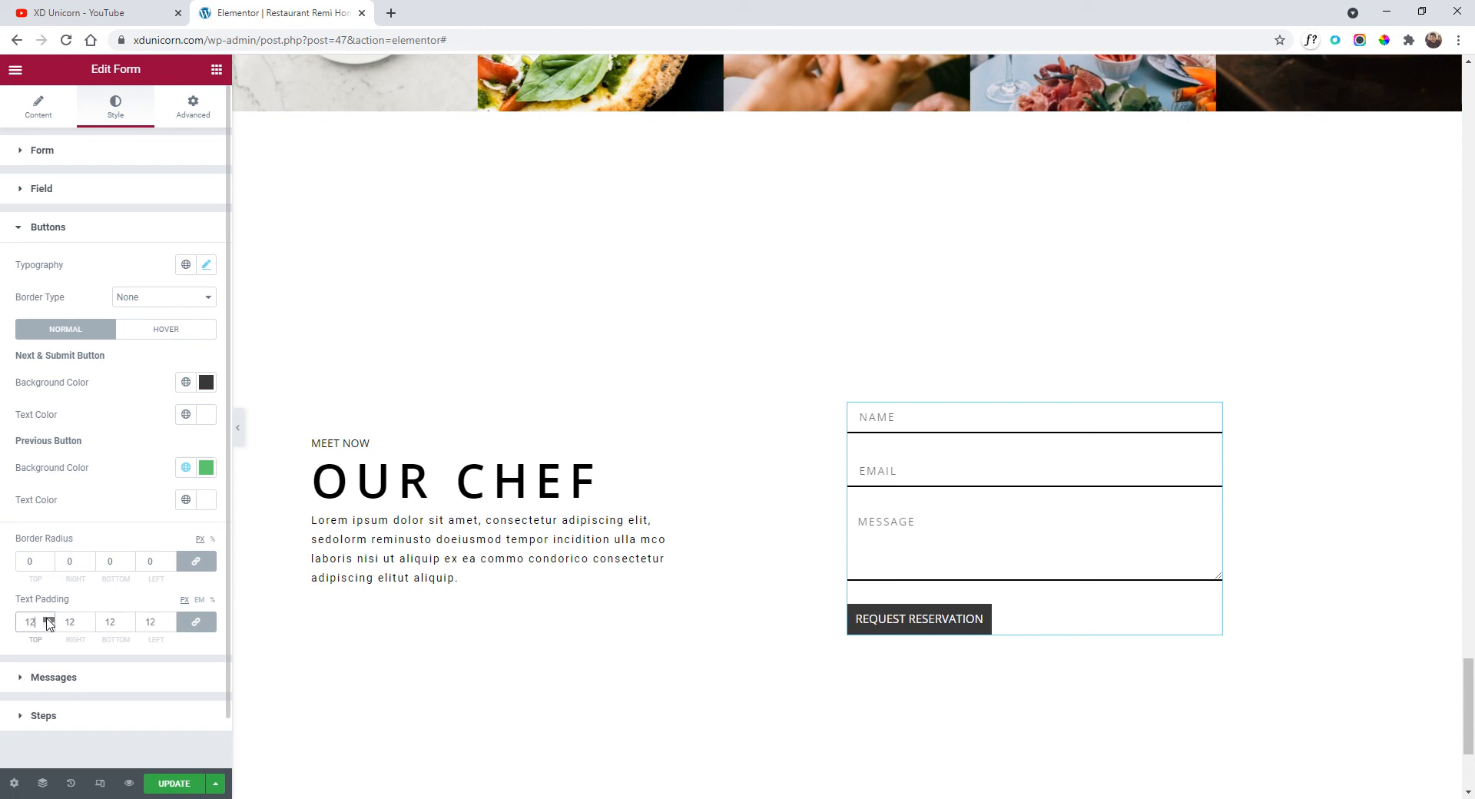
left_click(47, 619)
left_click(48, 619)
left_click(47, 620)
left_click(48, 619)
left_click(47, 619)
left_click(48, 620)
left_click(48, 619)
left_click(48, 620)
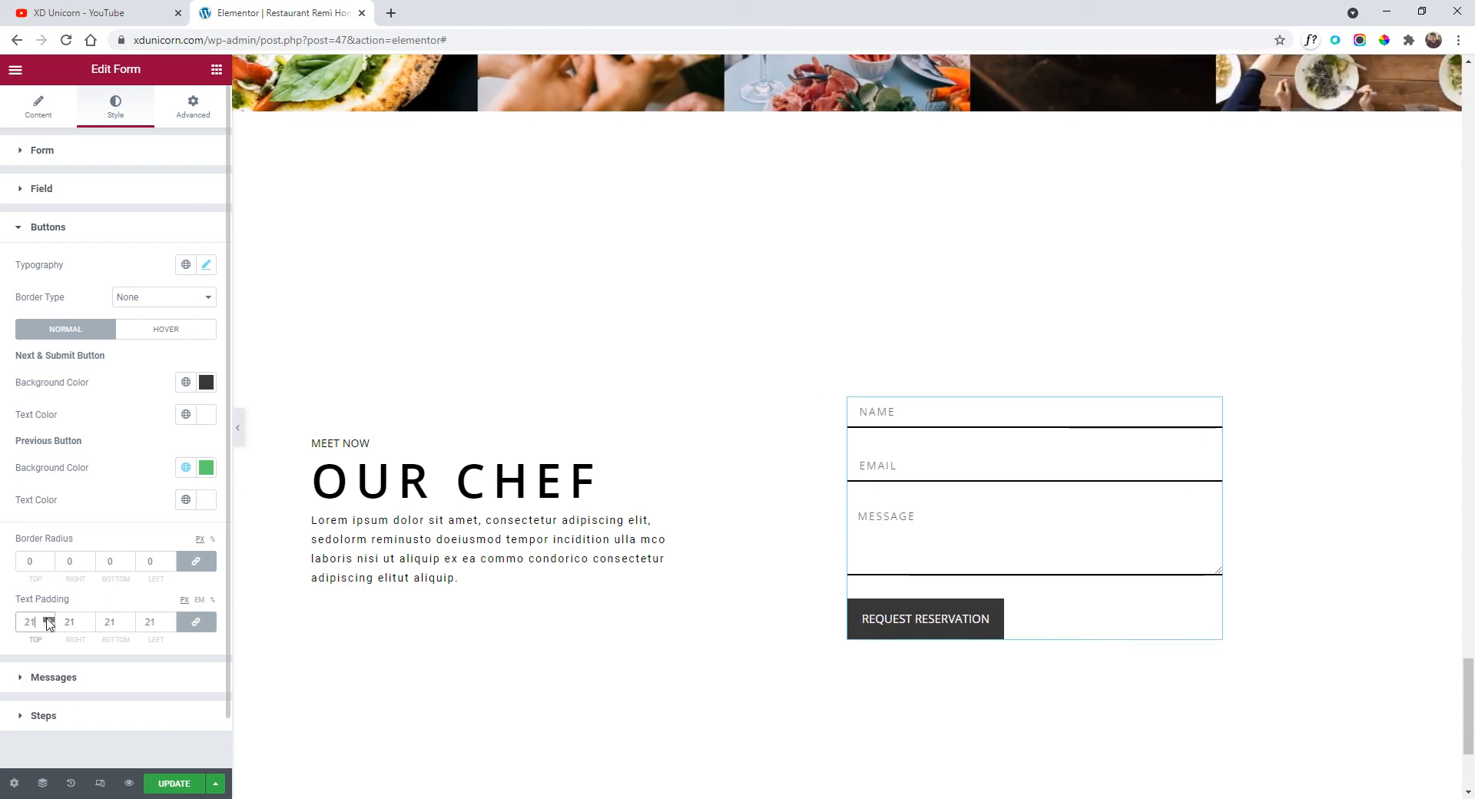
left_click(48, 620)
left_click(48, 620)
left_click(49, 625)
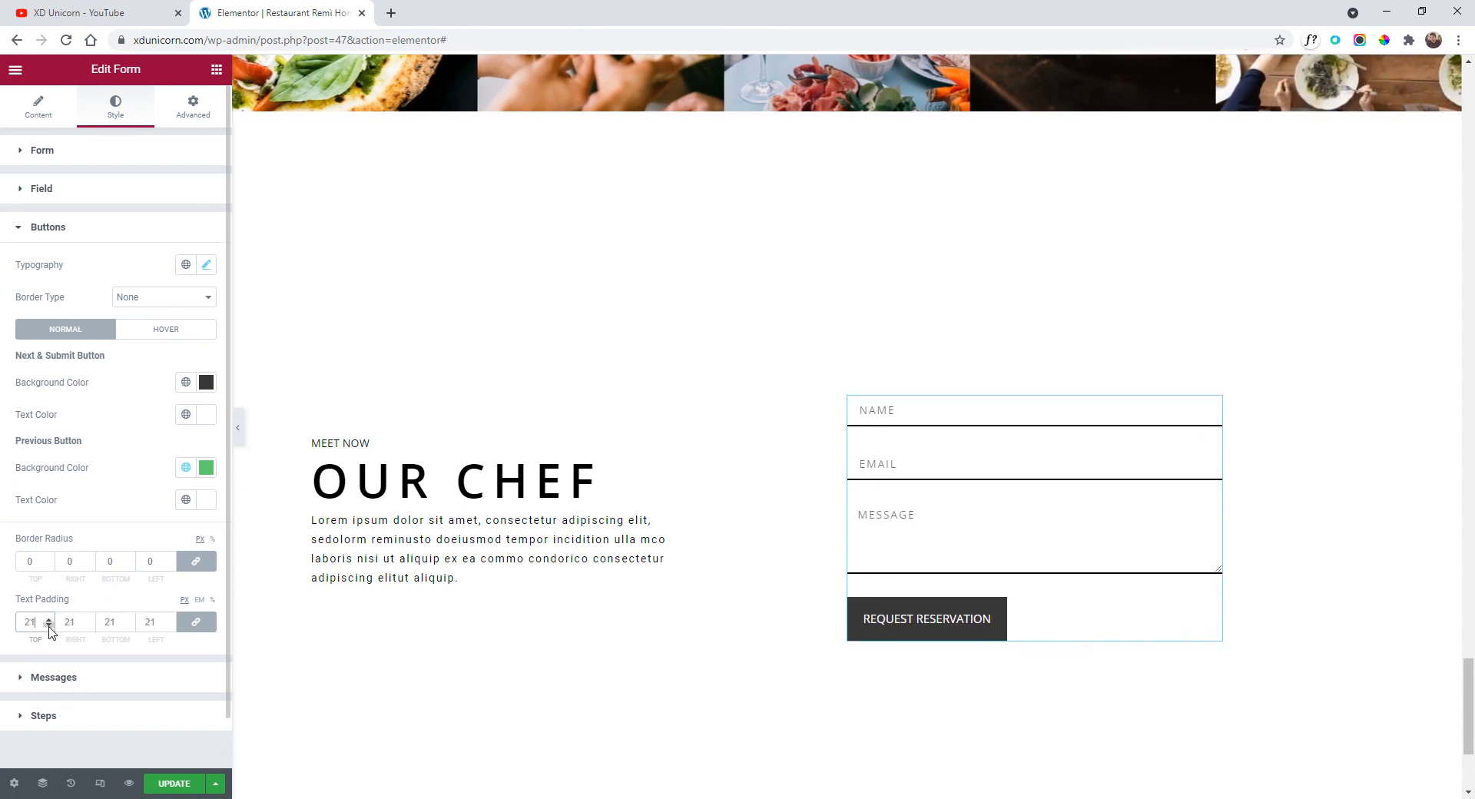
left_click(49, 624)
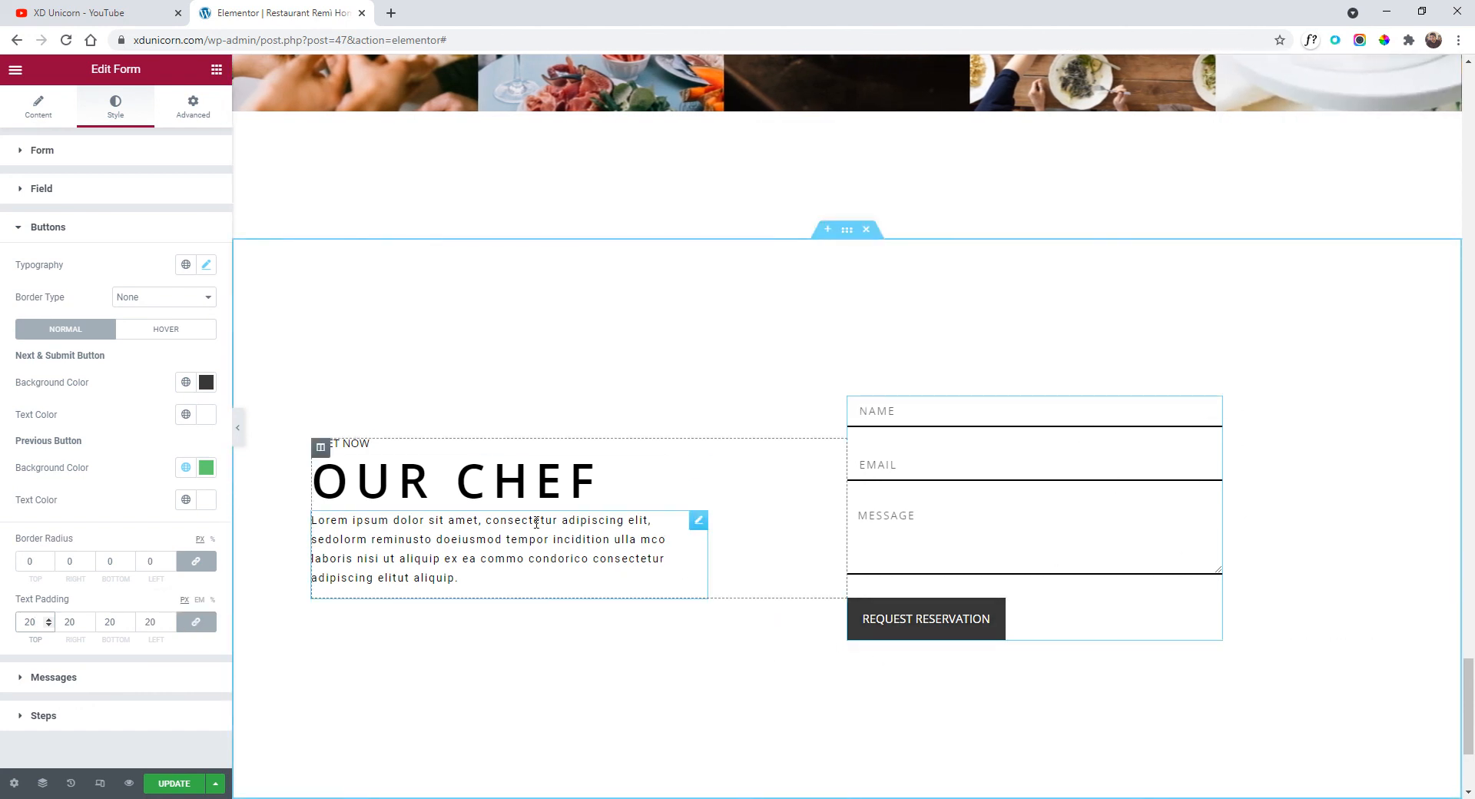
left_click(458, 521)
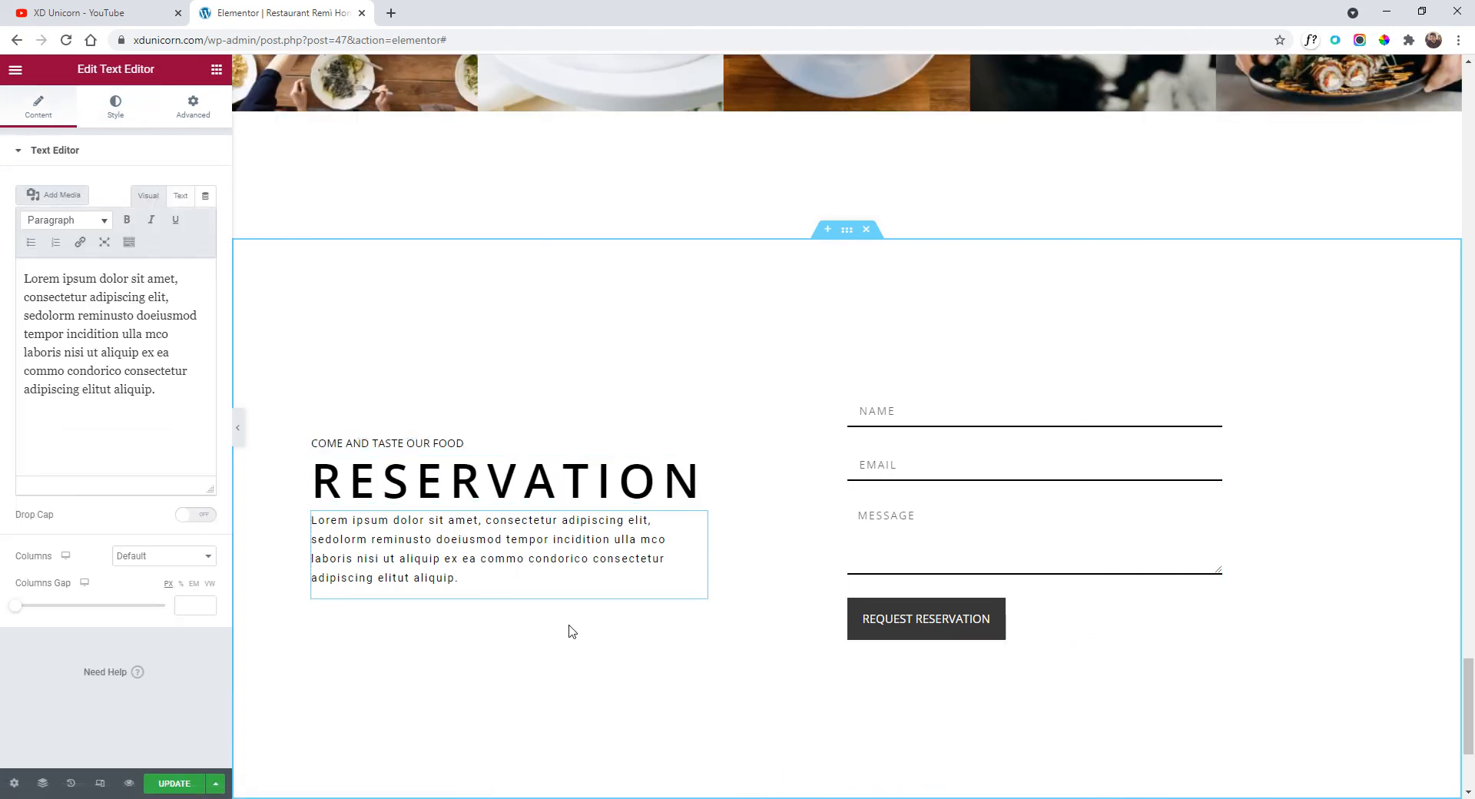
Copy the COME AND TASTE OUR FOOD subheading and paste it below the Reservation paragraph.
scroll(577, 600, "down", 2)
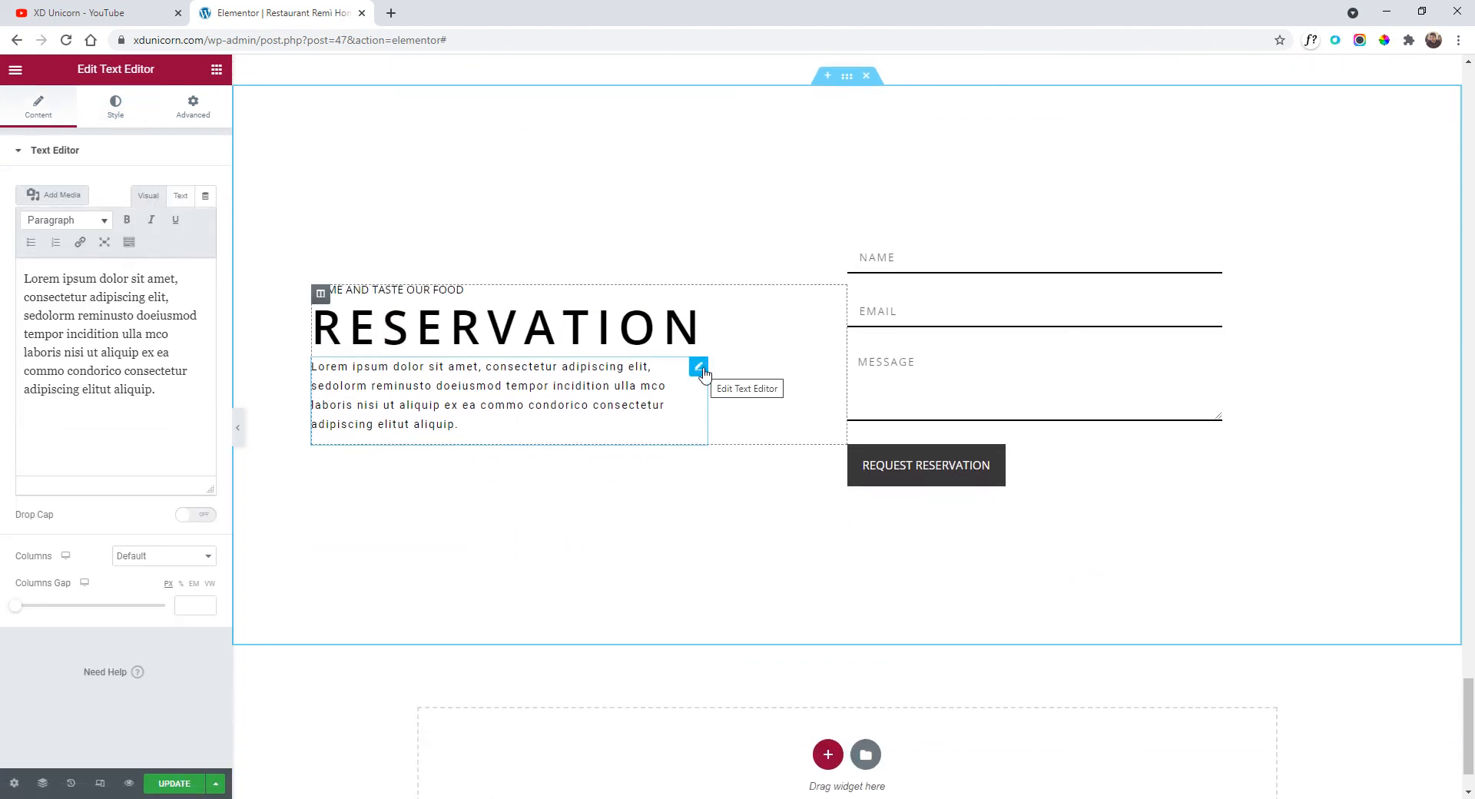
right_click(701, 322)
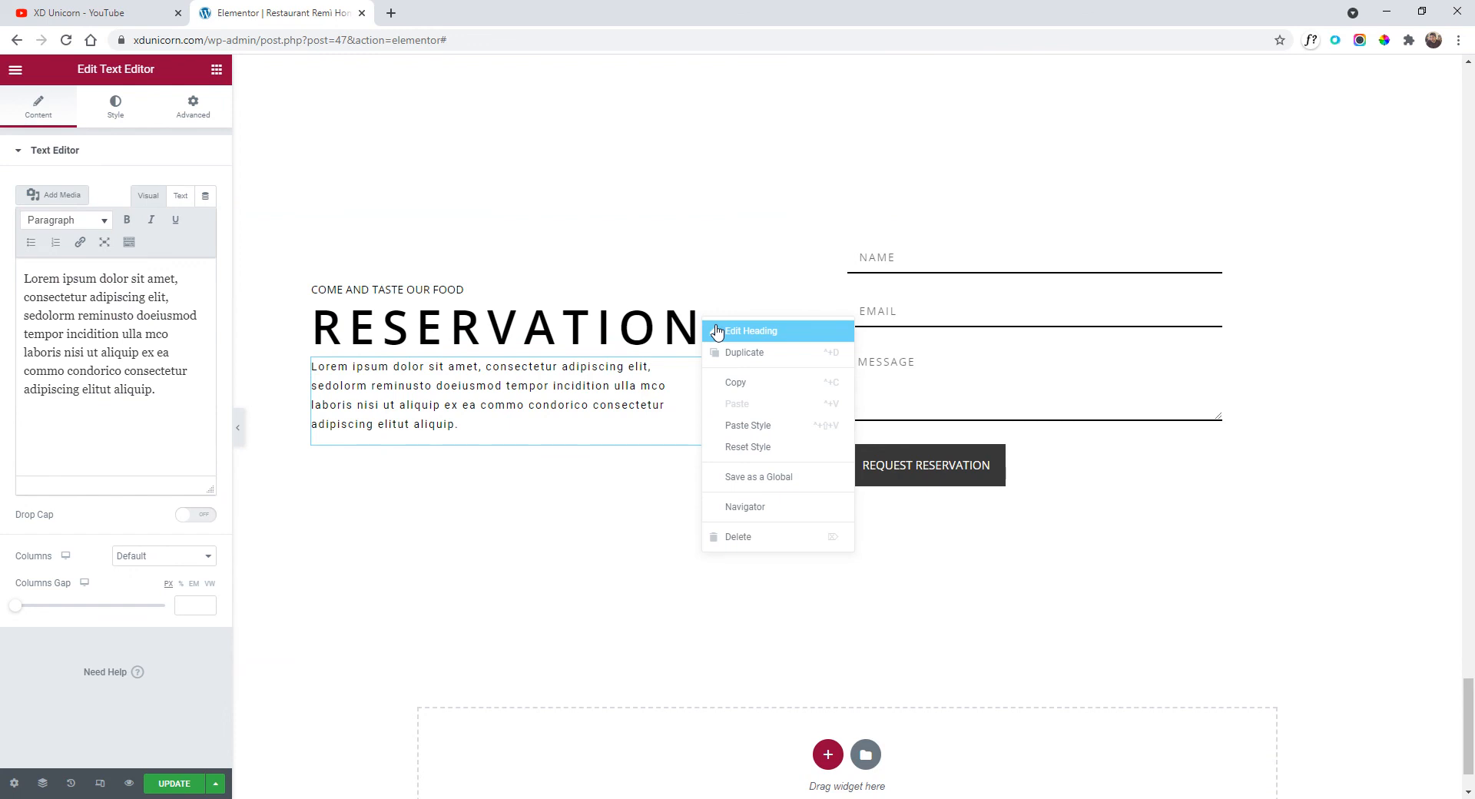
right_click(461, 291)
left_click(503, 355)
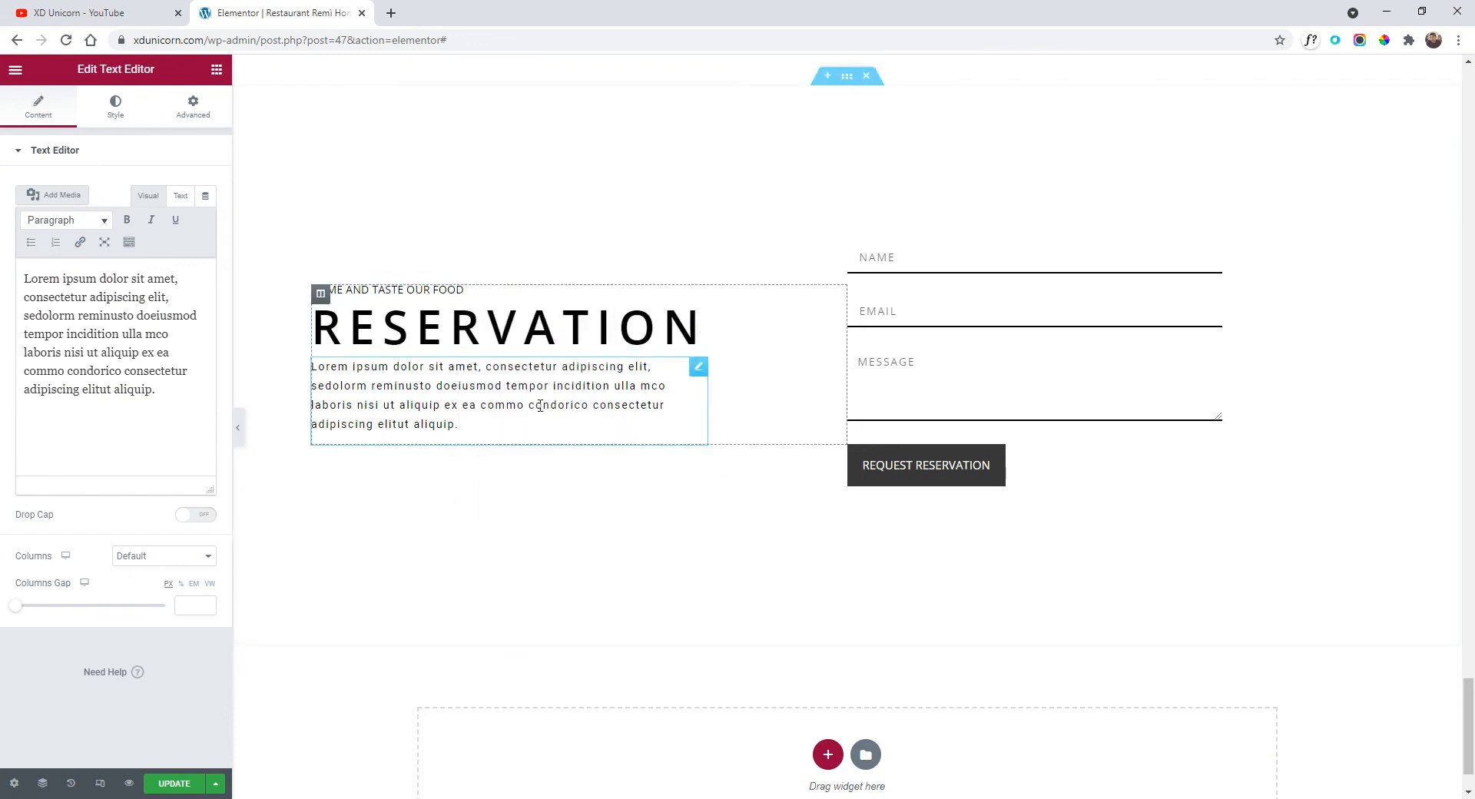
right_click(525, 435)
right_click(423, 290)
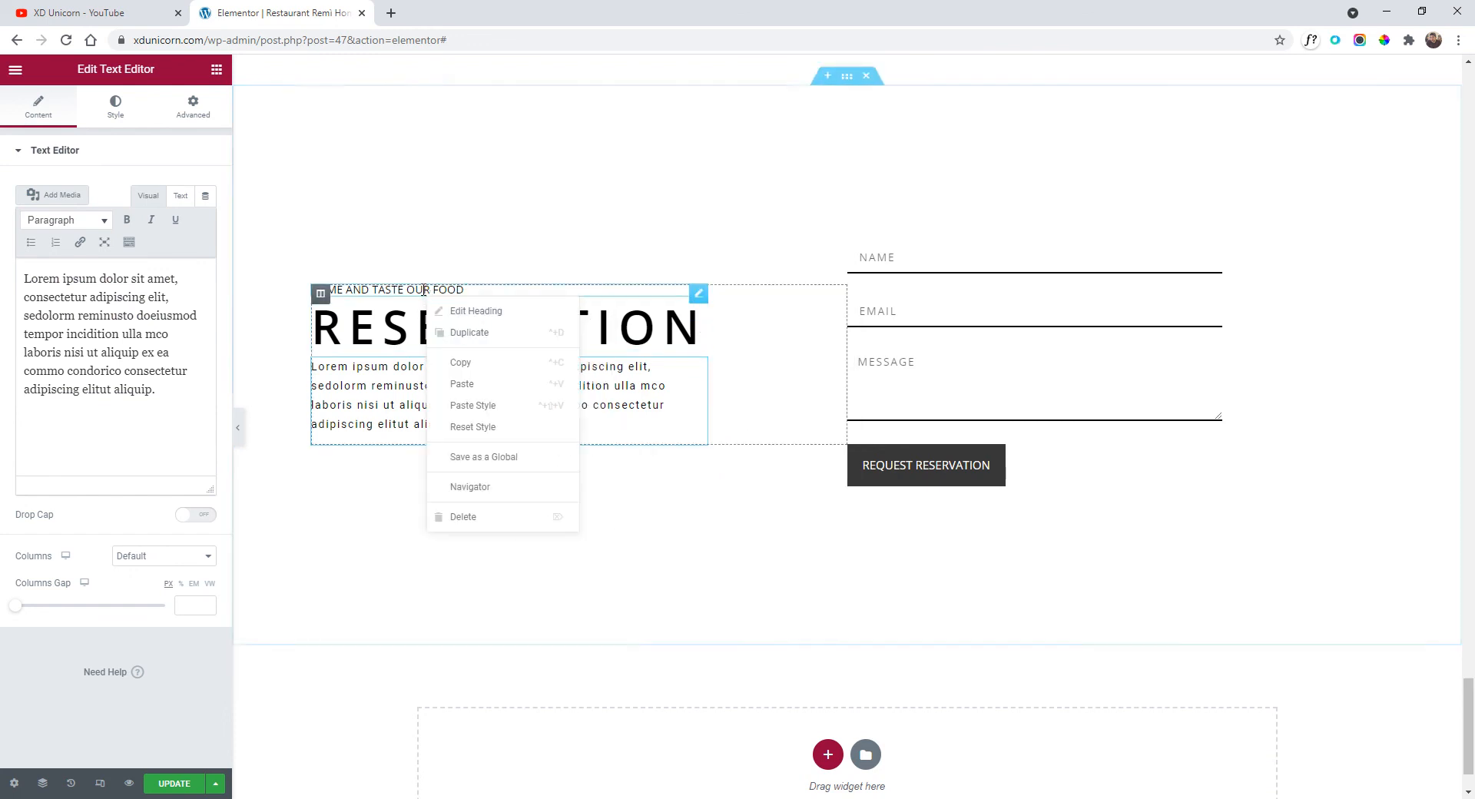
left_click(470, 360)
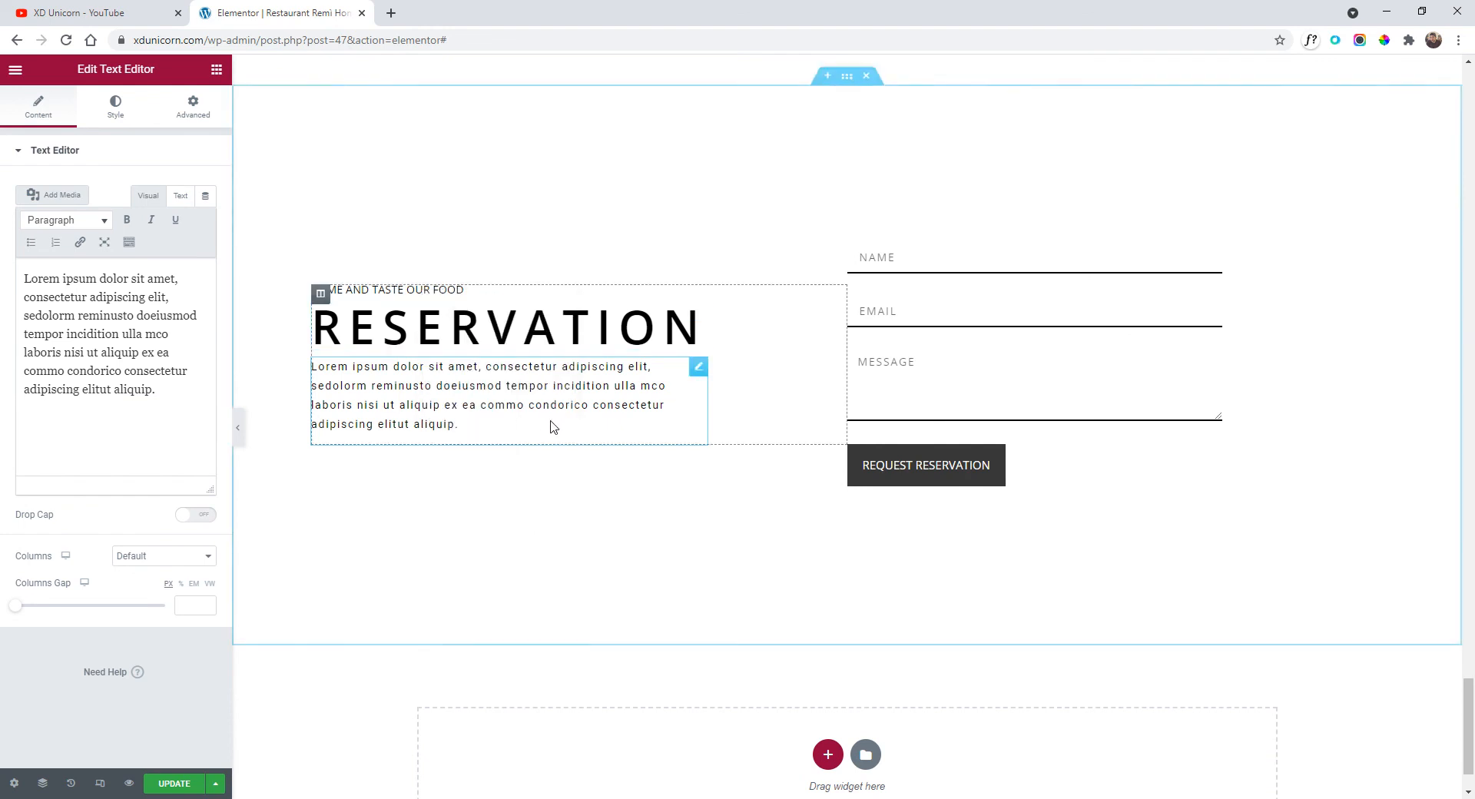
right_click(623, 418)
left_click(703, 501)
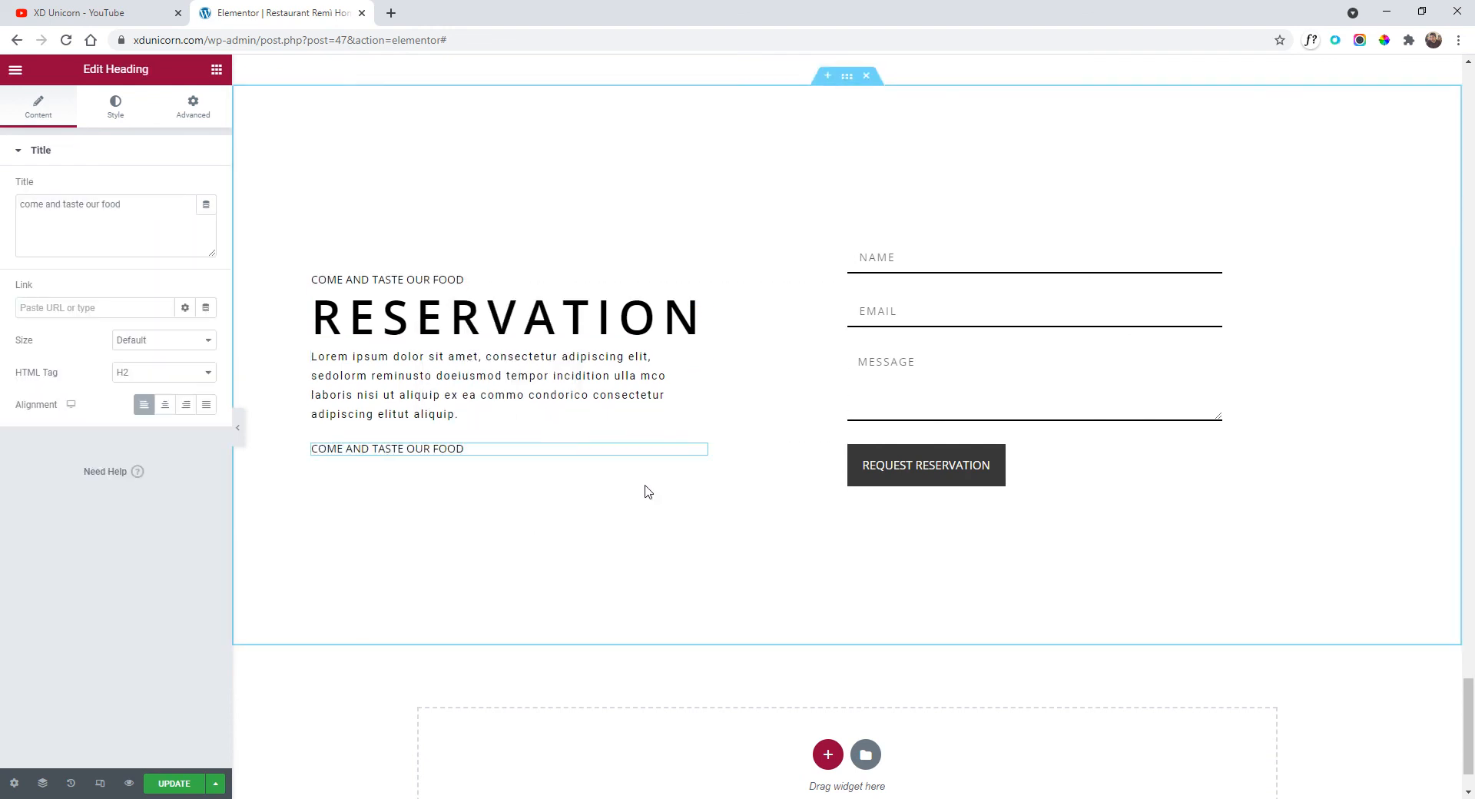
Turn the pasted copy into the phone number line, then duplicate it for the e-mail address.
triple_click(478, 452)
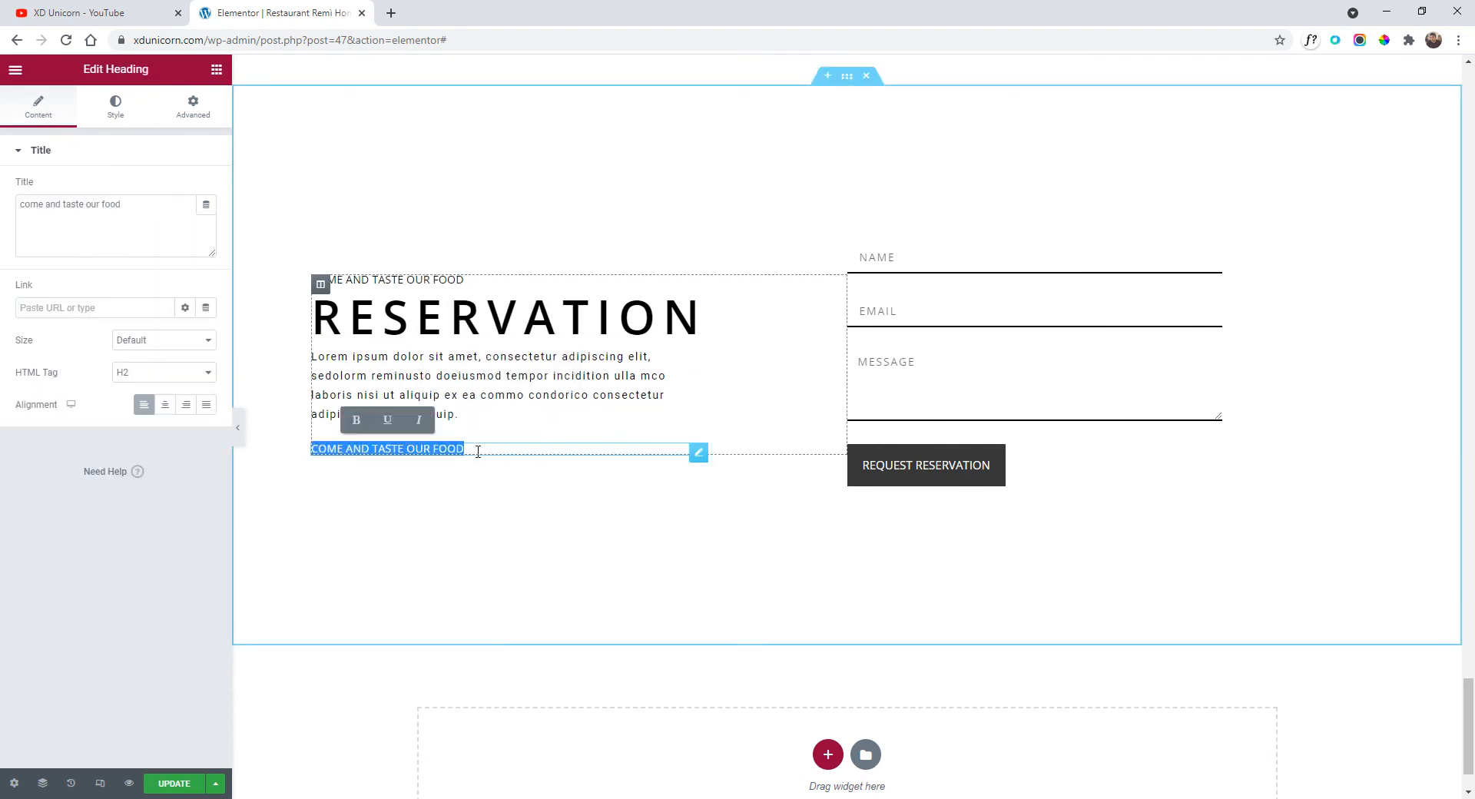
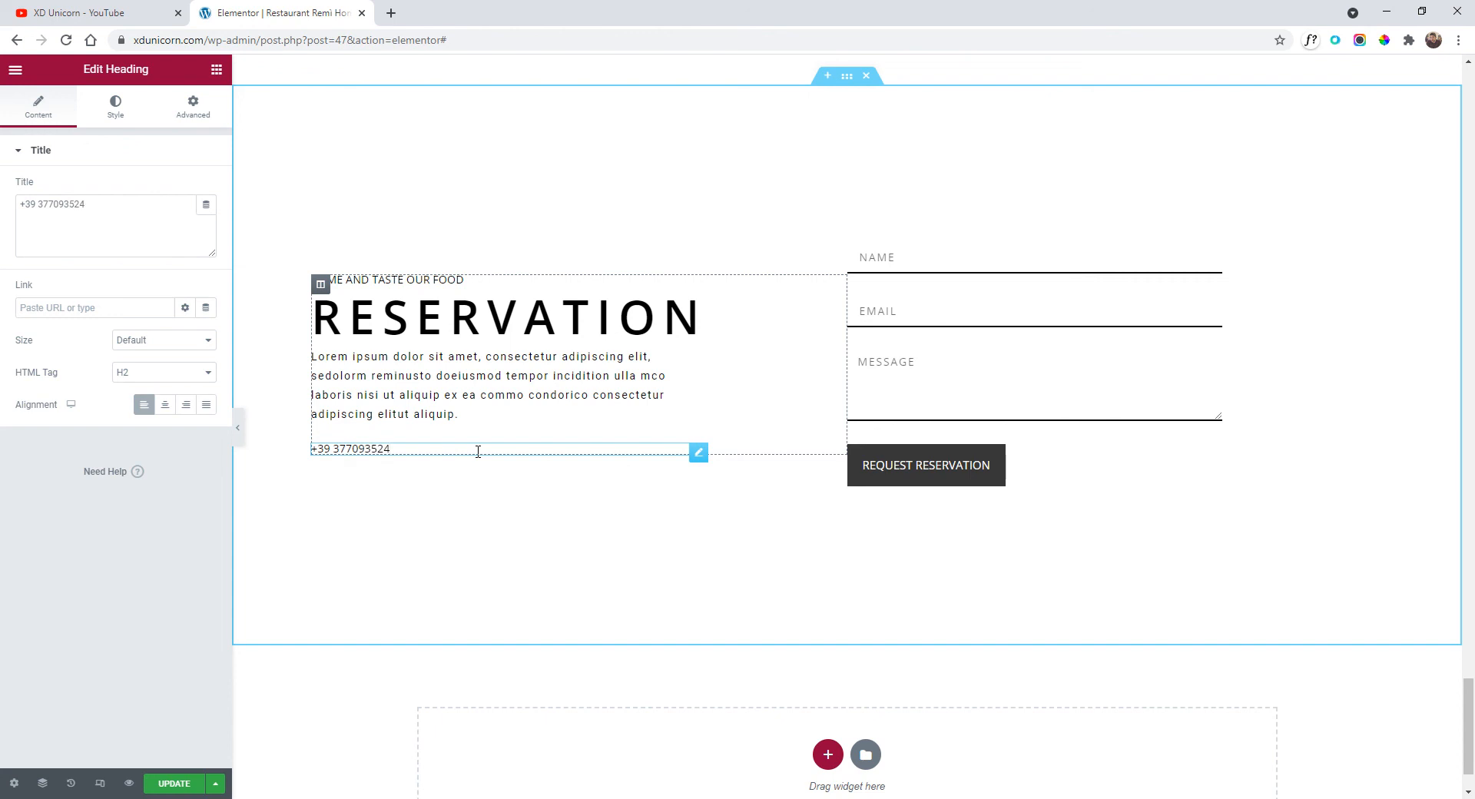
key("Left")
key("Left")
key("BackSpace")
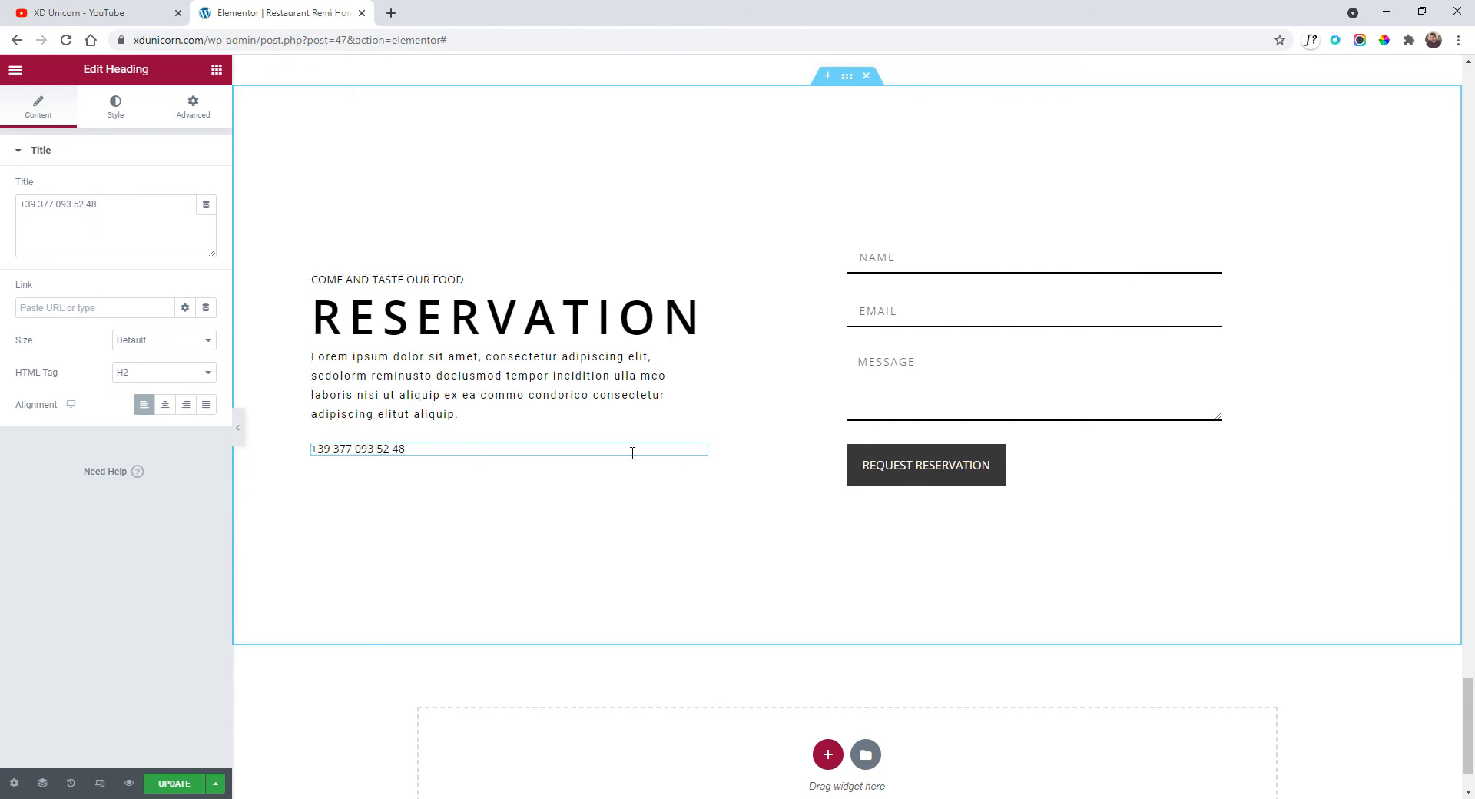
right_click(698, 455)
left_click(749, 487)
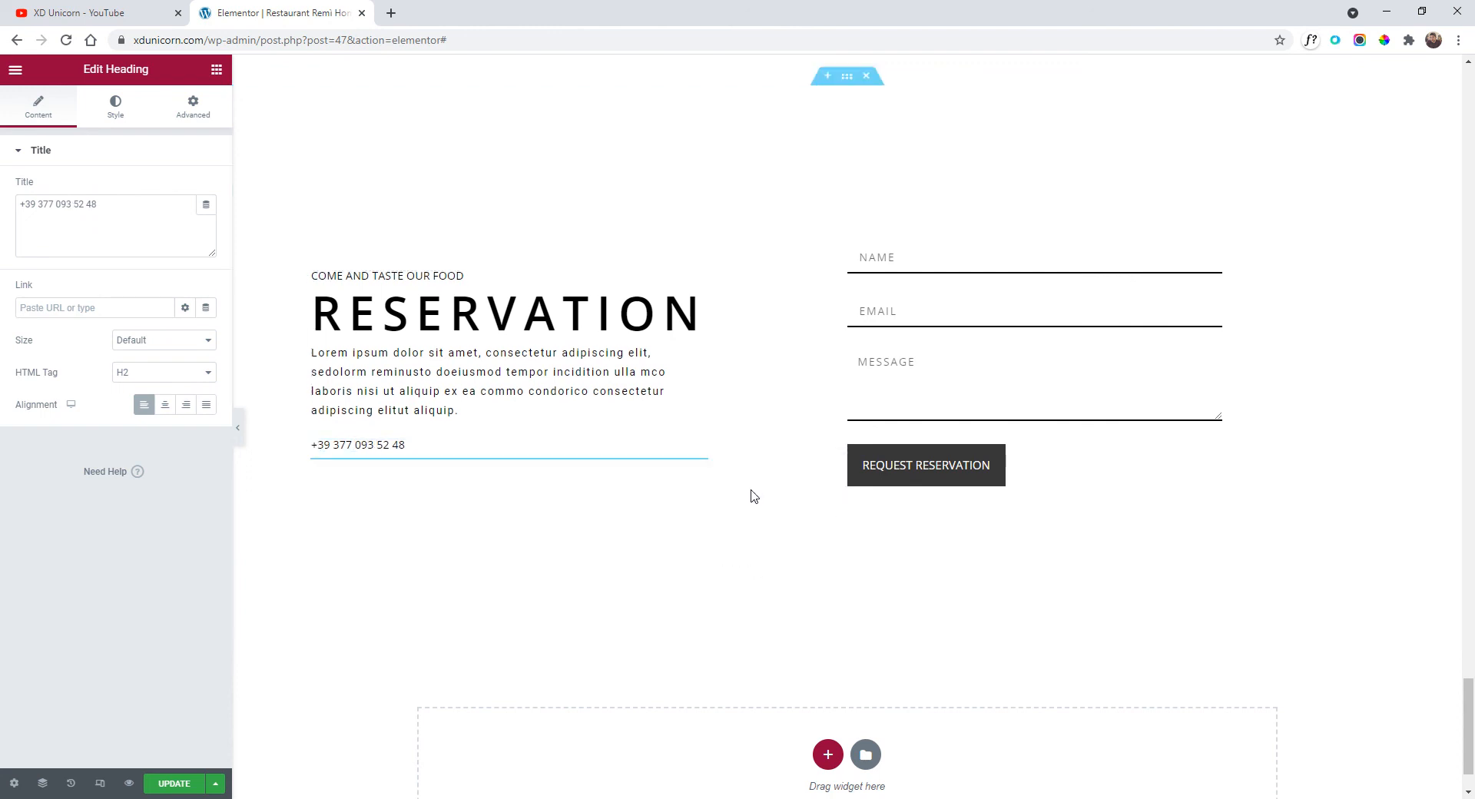
triple_click(463, 460)
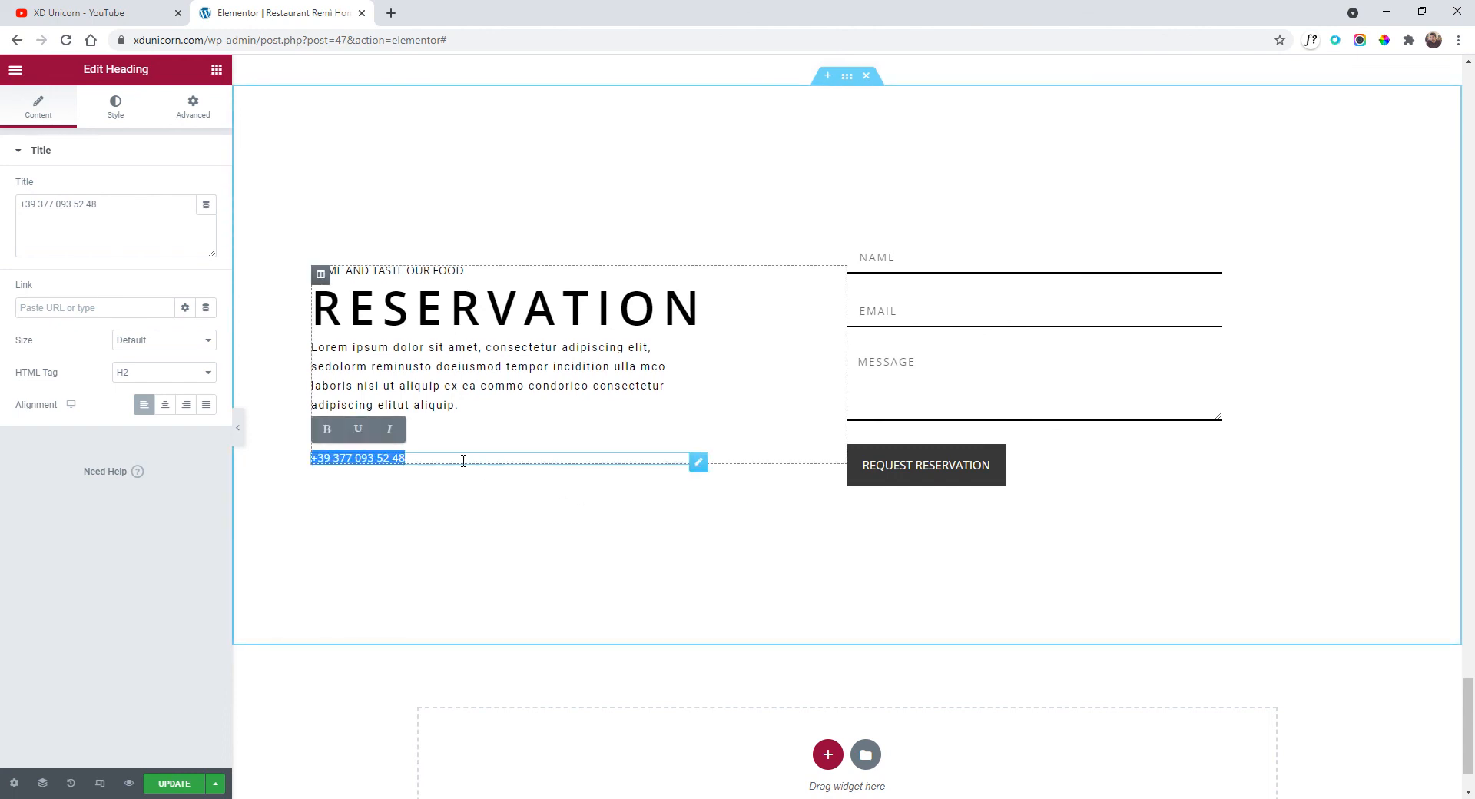
type("a")
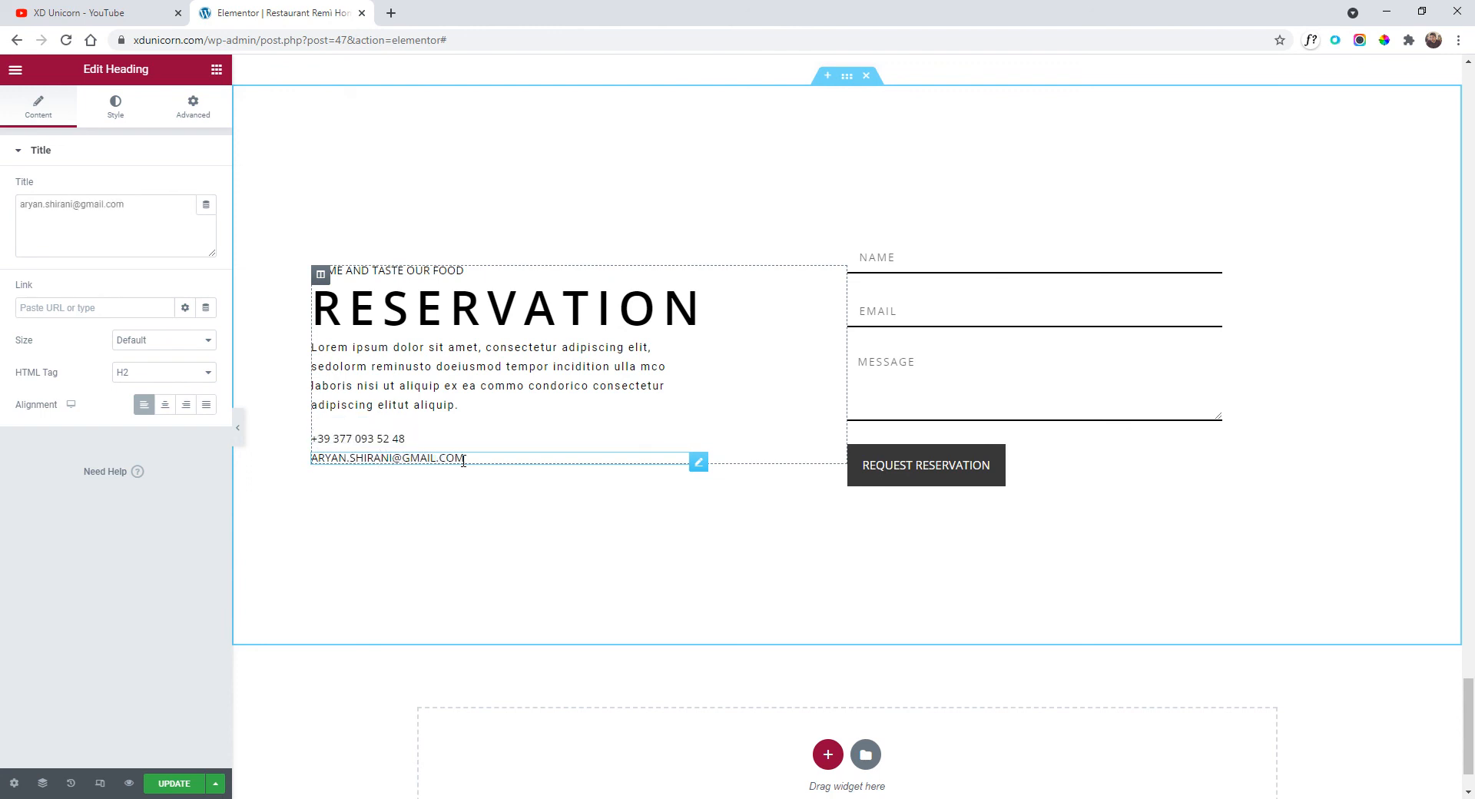
left_click(507, 398)
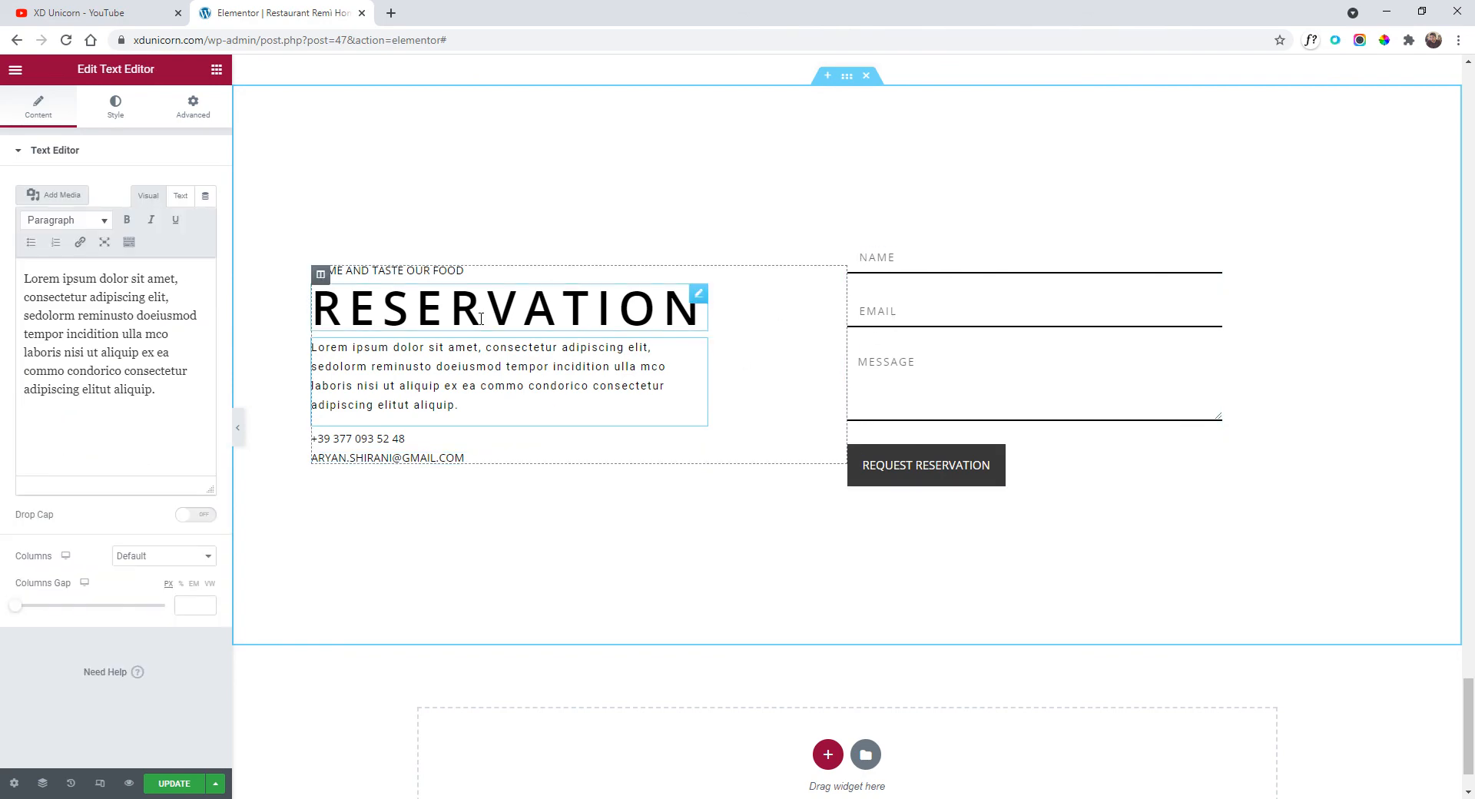
left_click(238, 427)
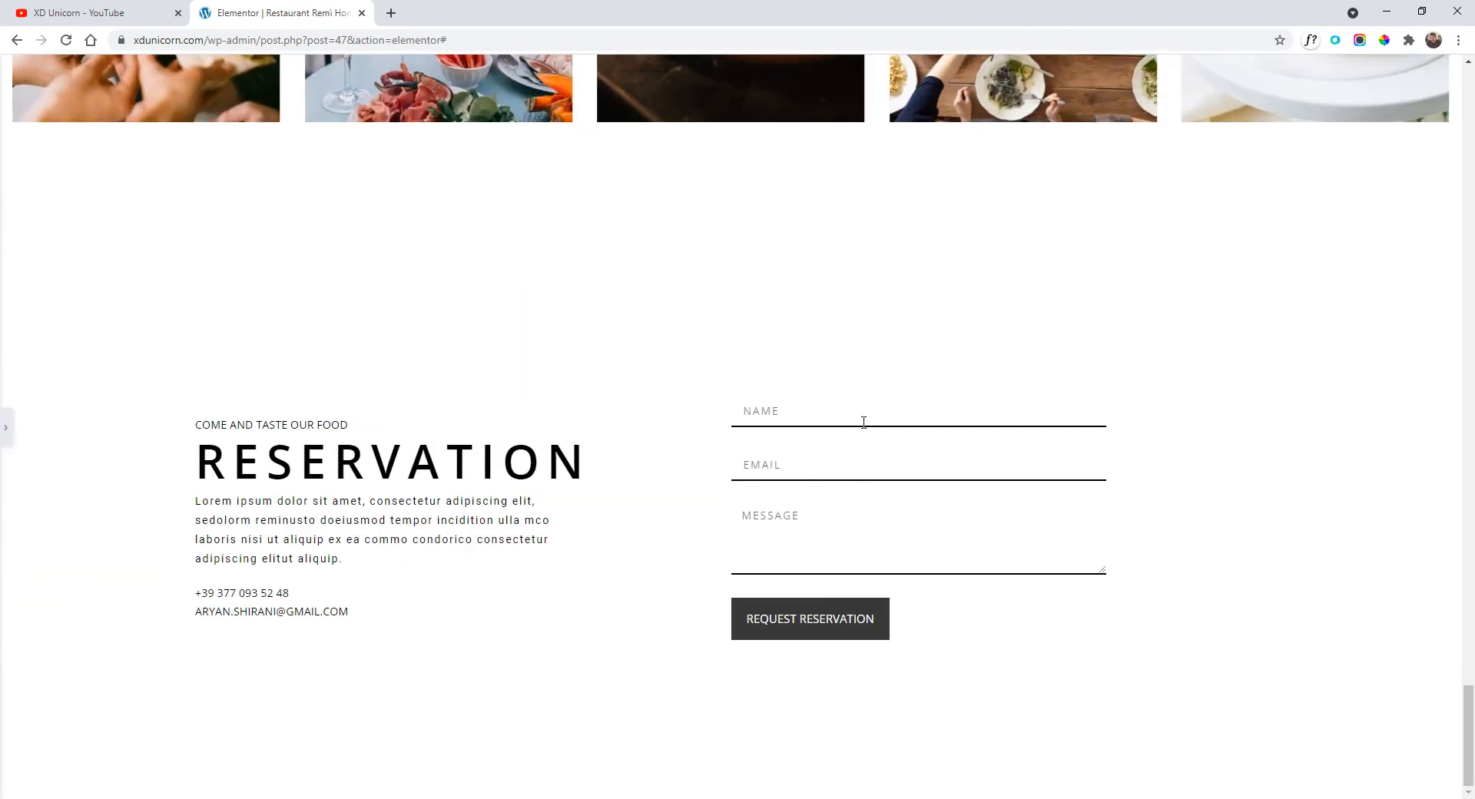
Add a single-column section at the page bottom with a light grey #F5F5F5 background.
left_click(6, 427)
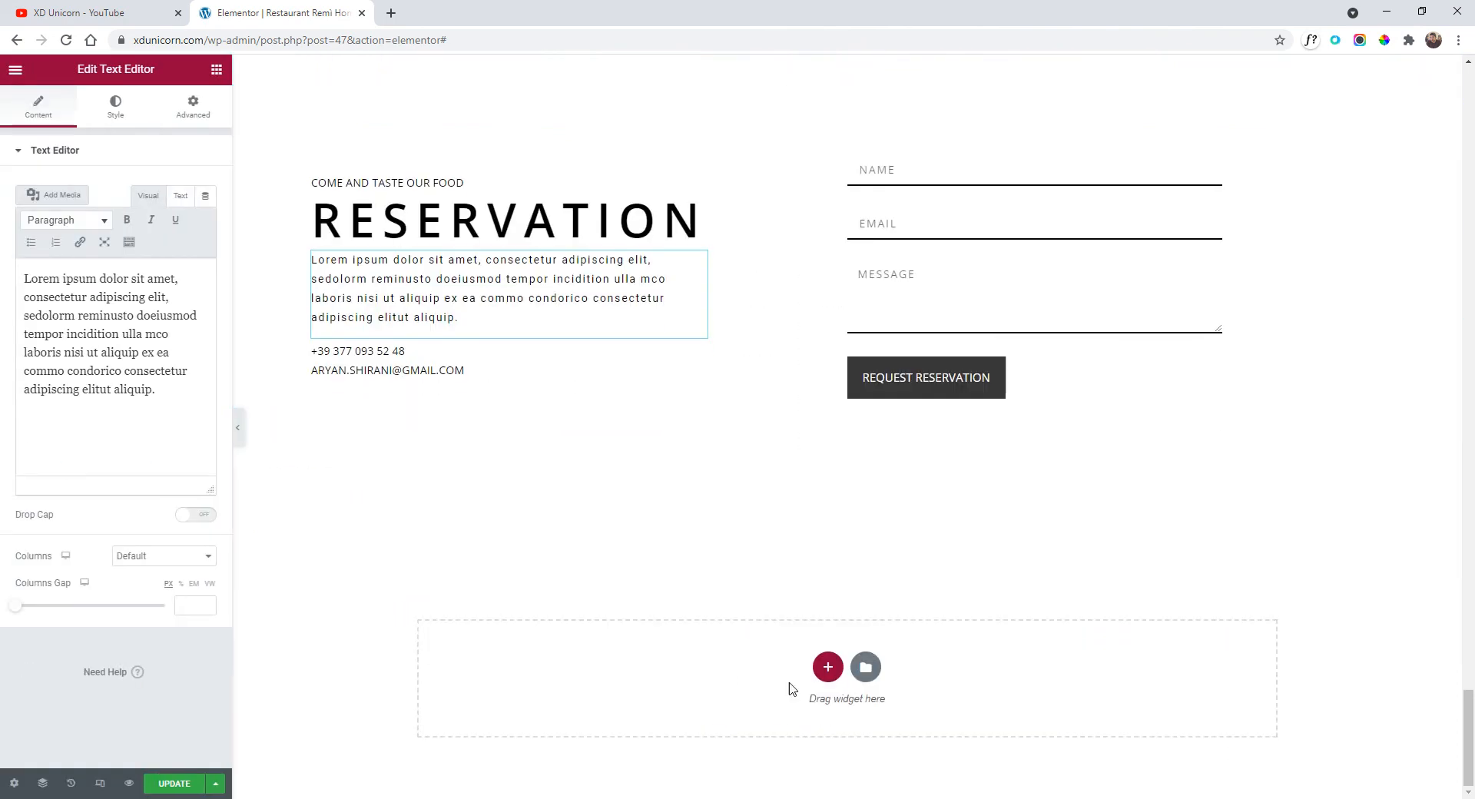
left_click(827, 666)
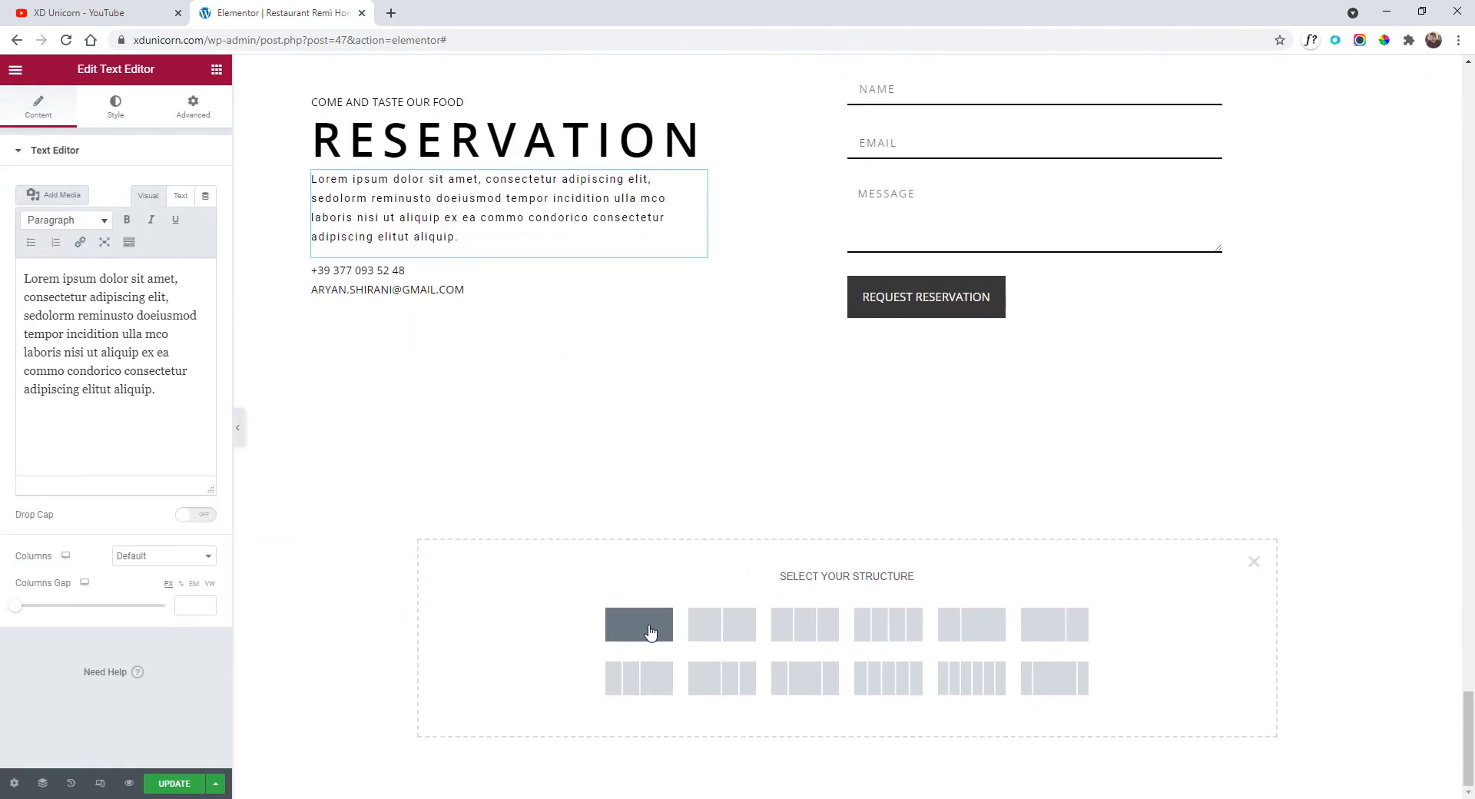
left_click(648, 627)
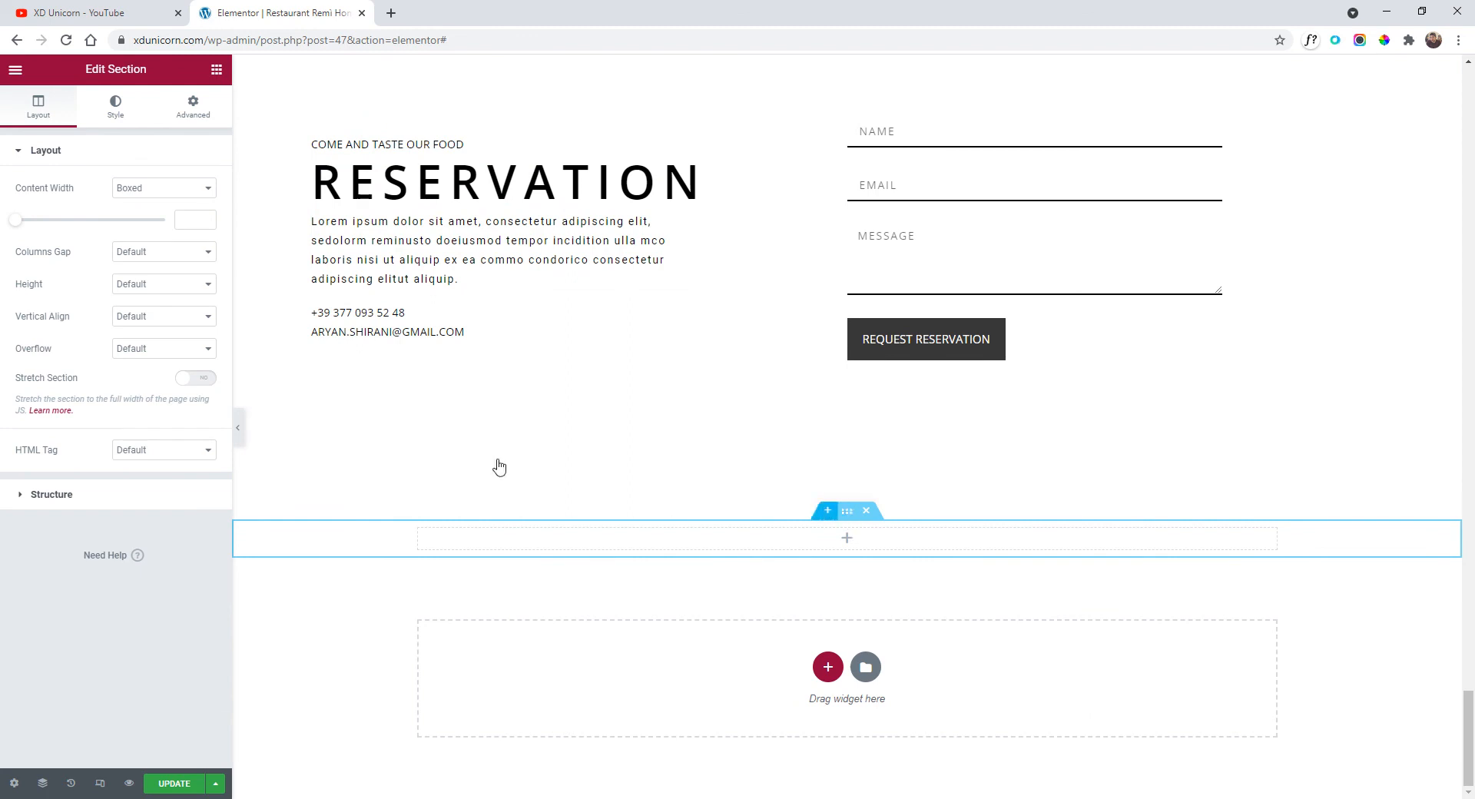
left_click(121, 119)
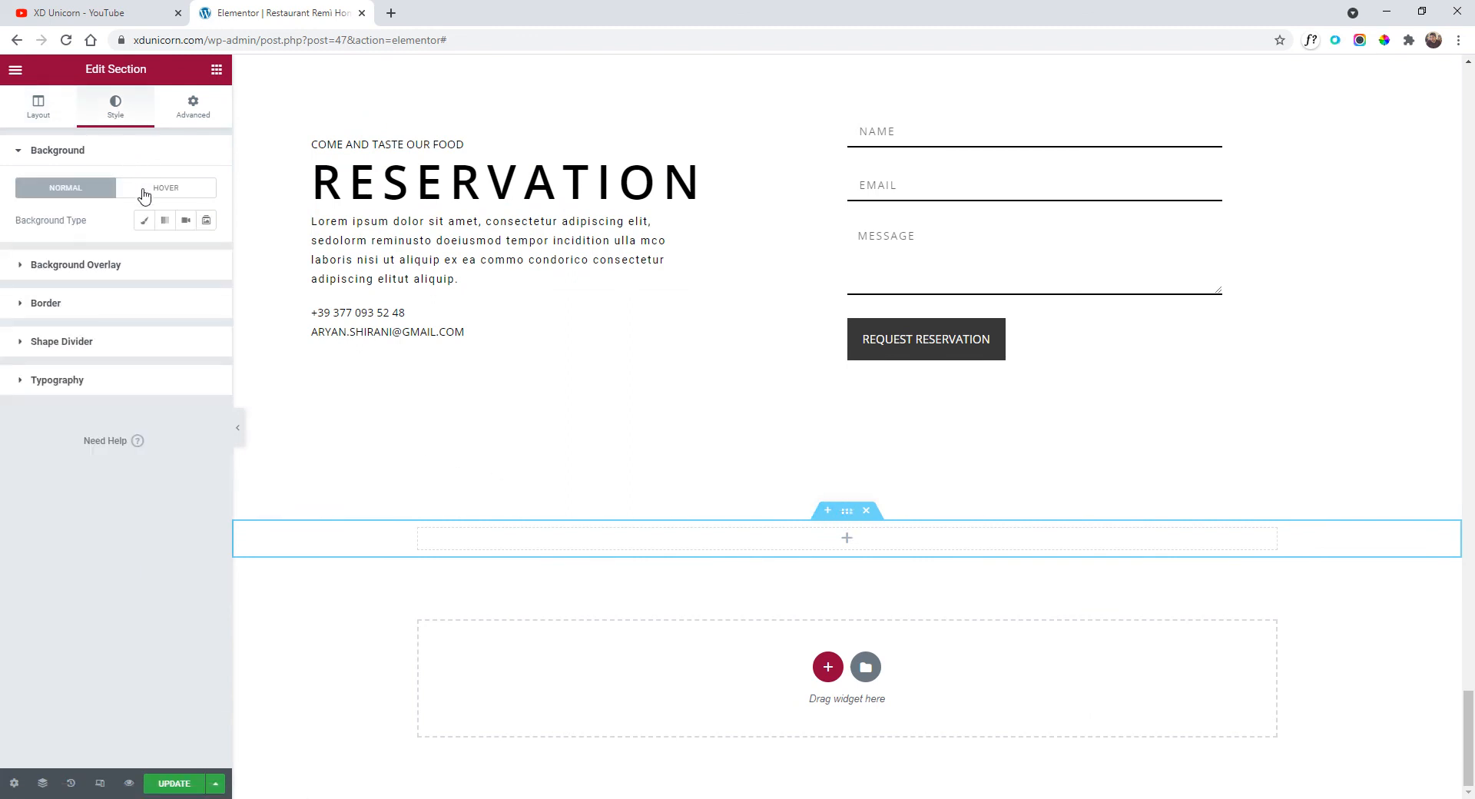
left_click(144, 220)
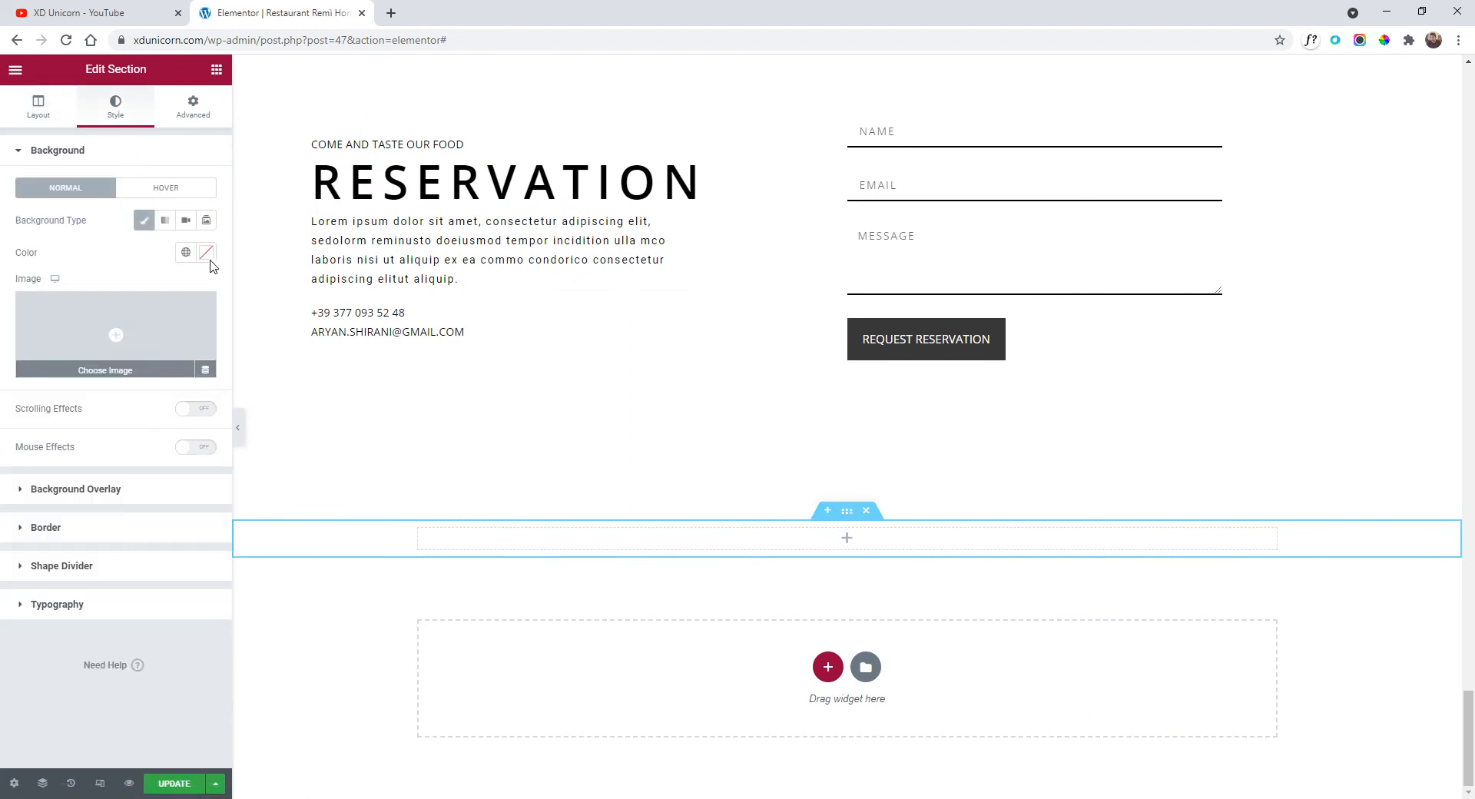
left_click(207, 254)
type("#F5F5F5")
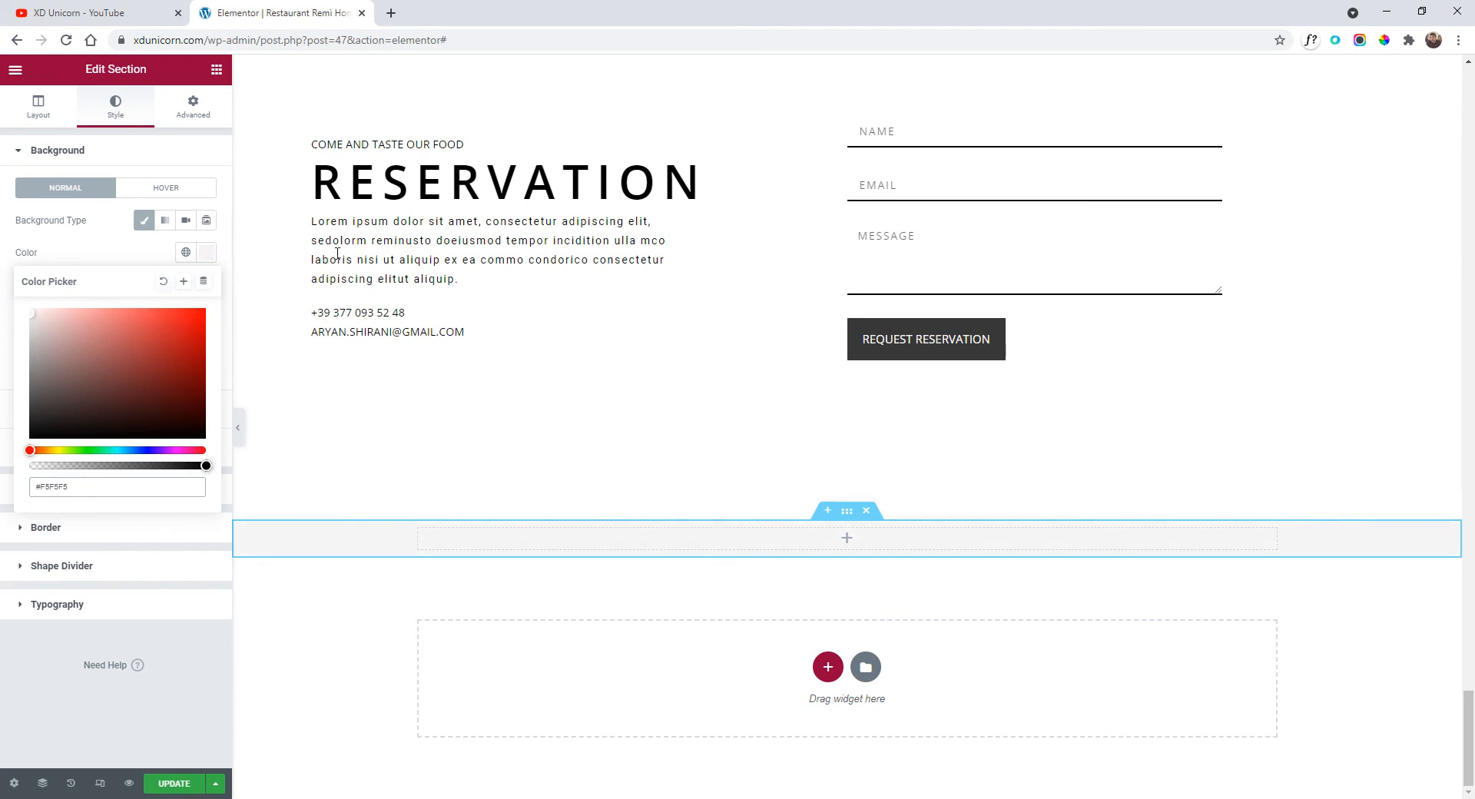
Place a Heading widget in the grey section reading 'REMÌ'.
left_click(15, 70)
left_click(15, 69)
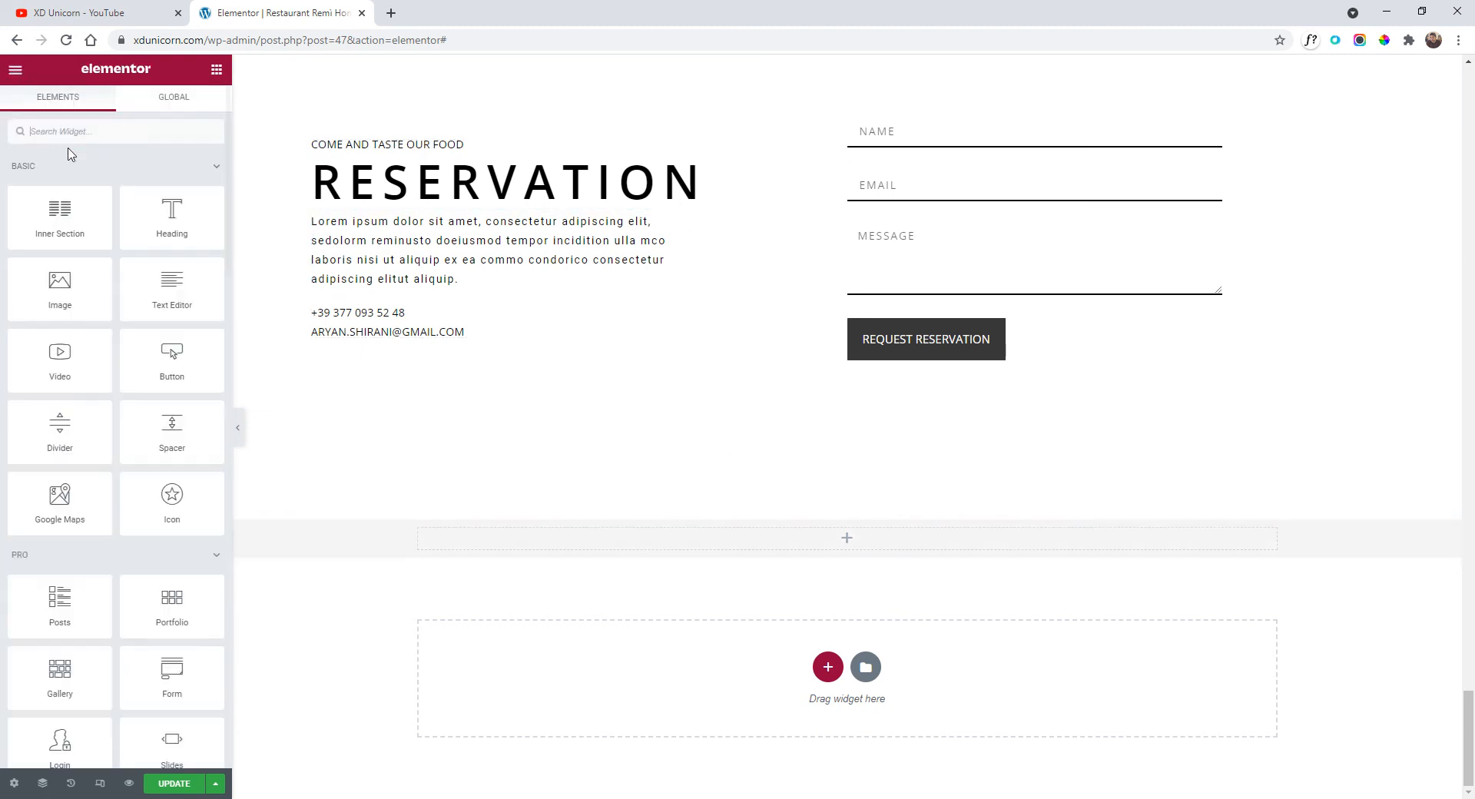
left_click_drag(182, 228, 845, 541)
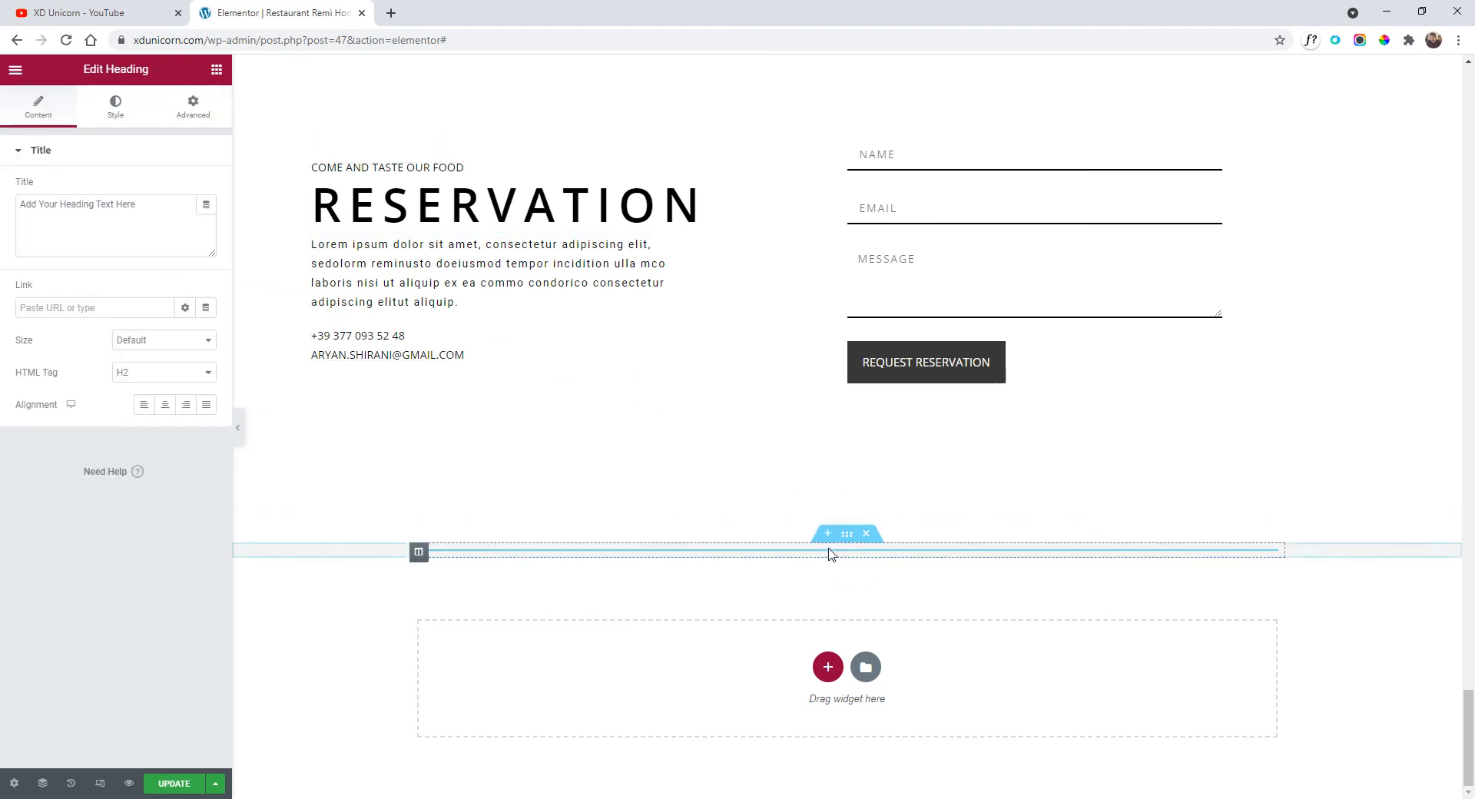
triple_click(95, 205)
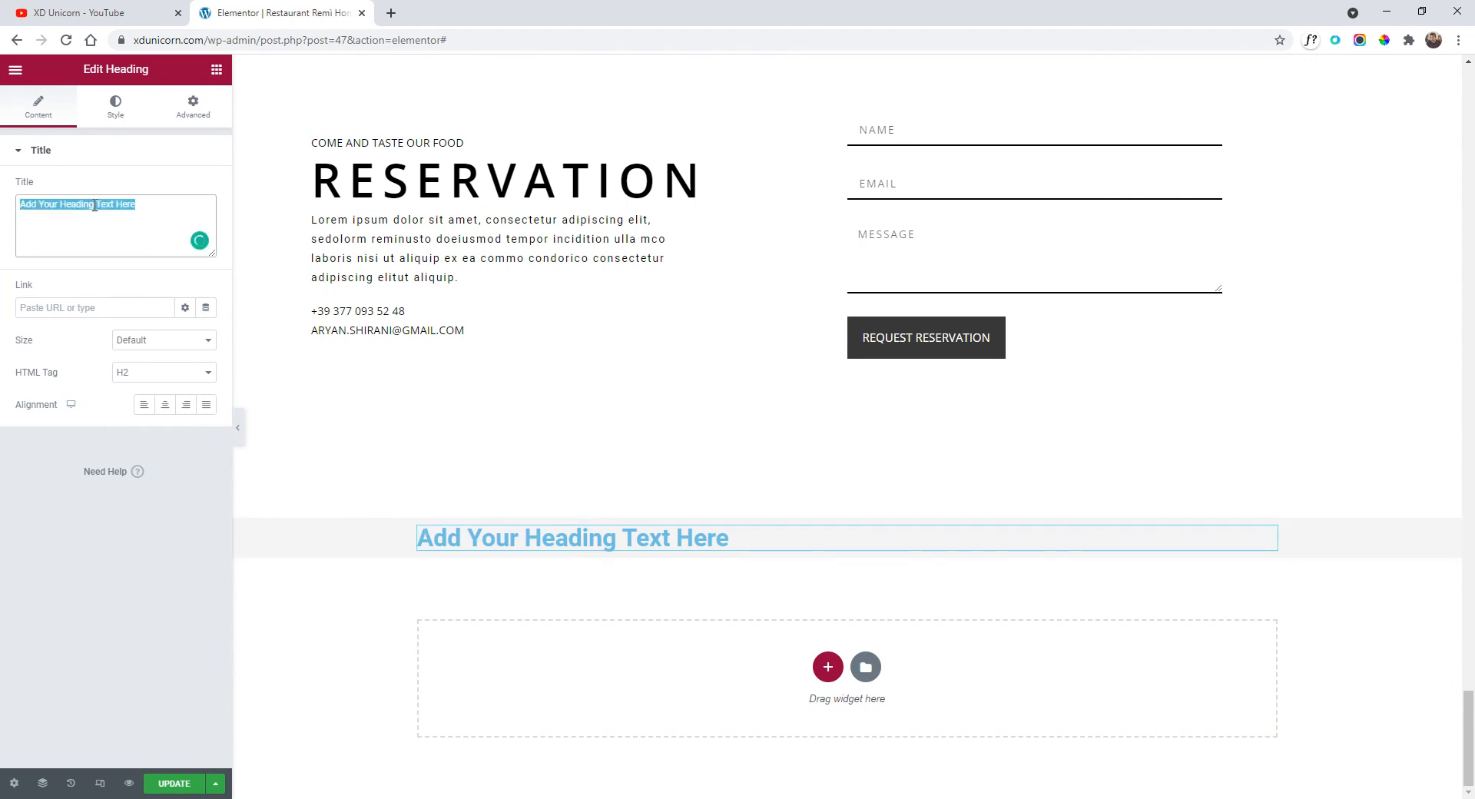
type("REM")
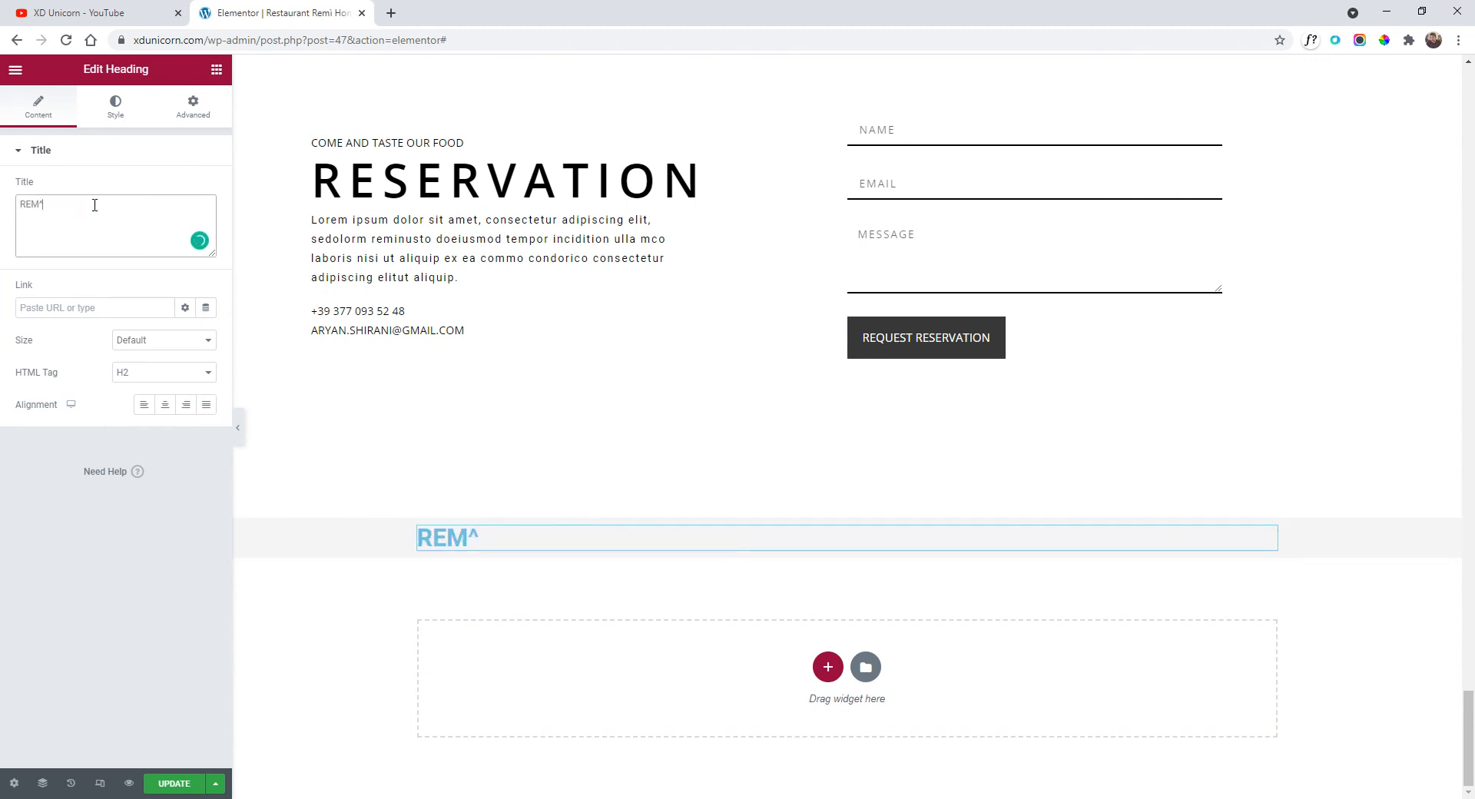
type("^")
Copy the header's REMÌ logo heading and paste its style onto the new heading.
scroll(761, 527, "up", 20)
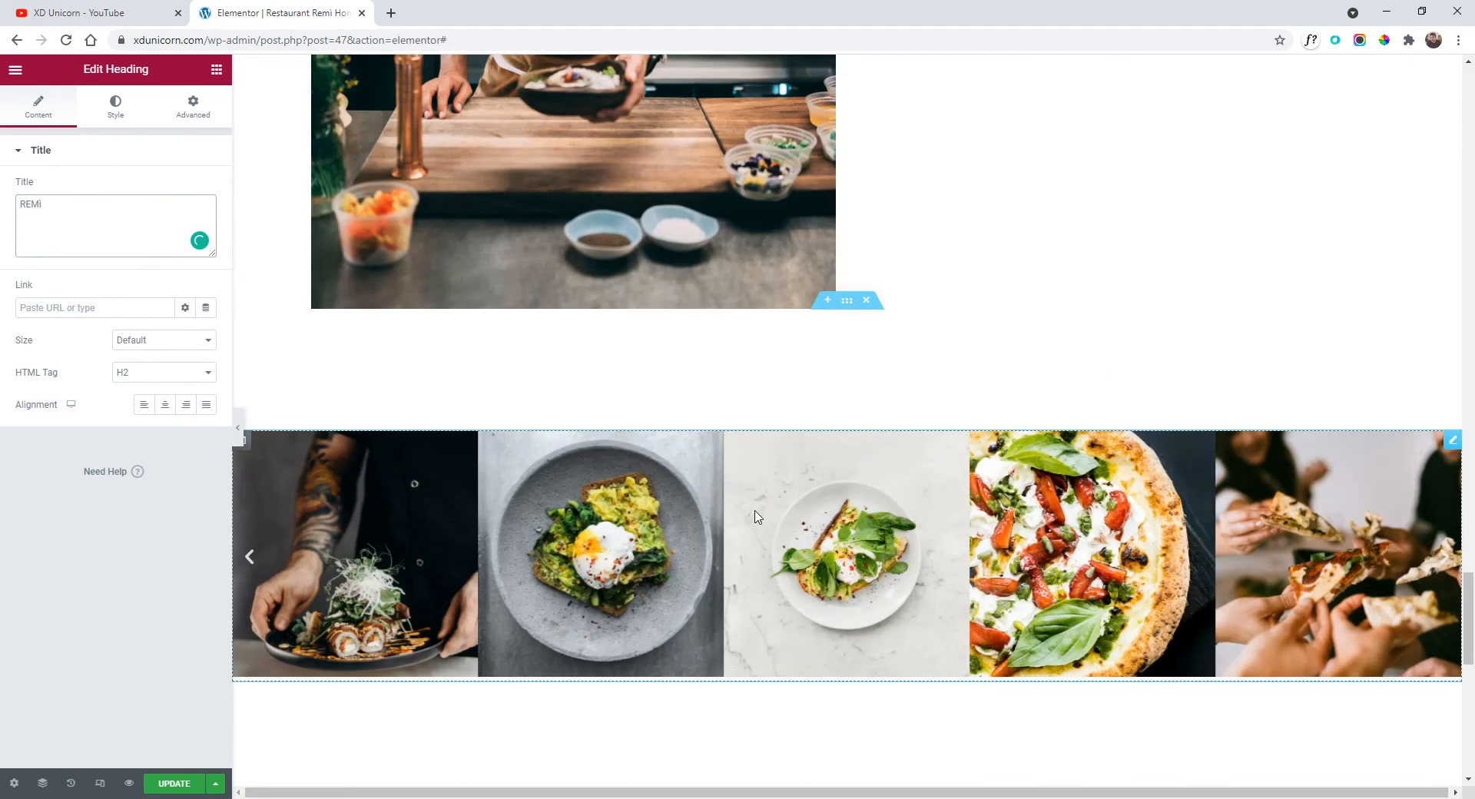
scroll(750, 519, "up", 15)
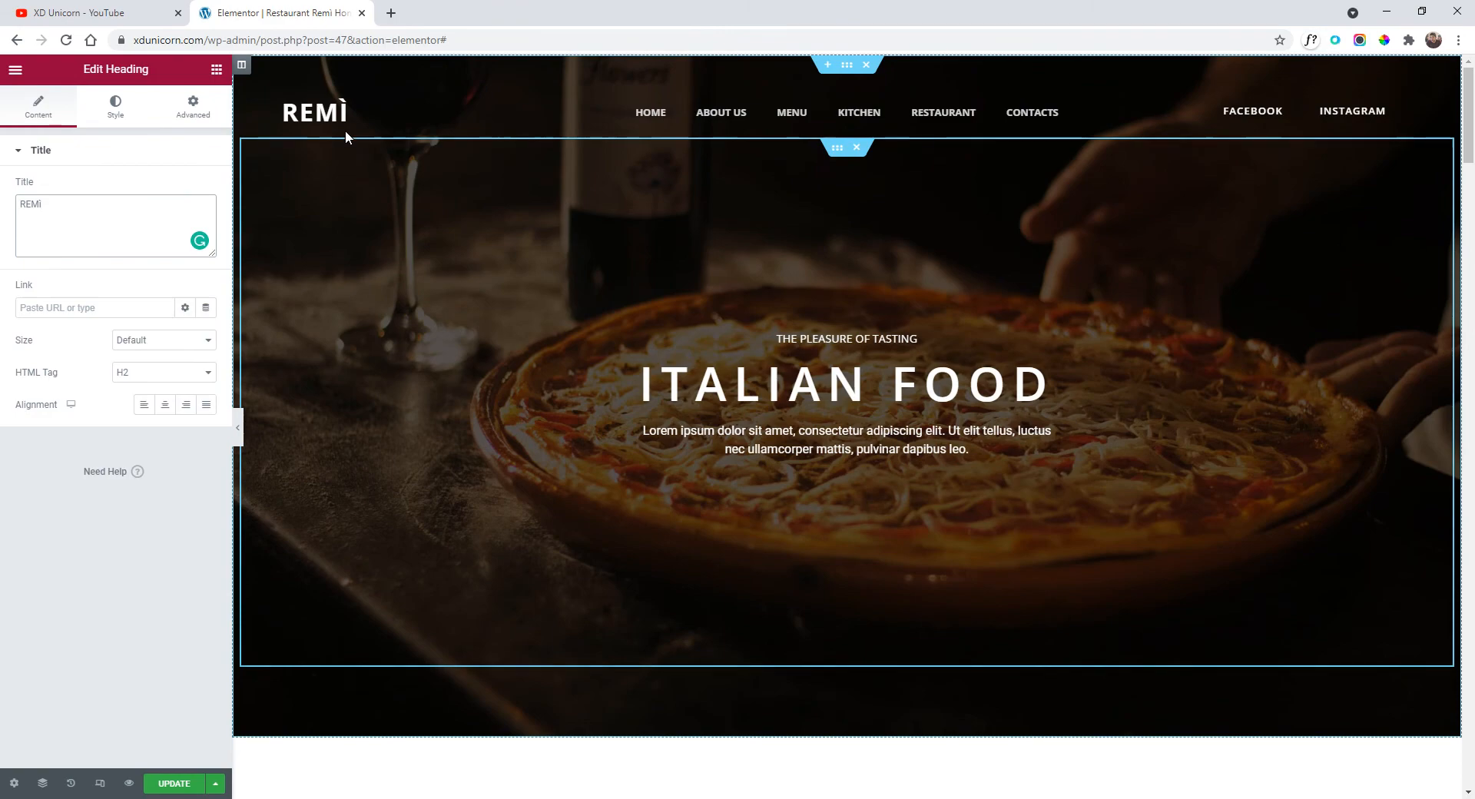
right_click(342, 111)
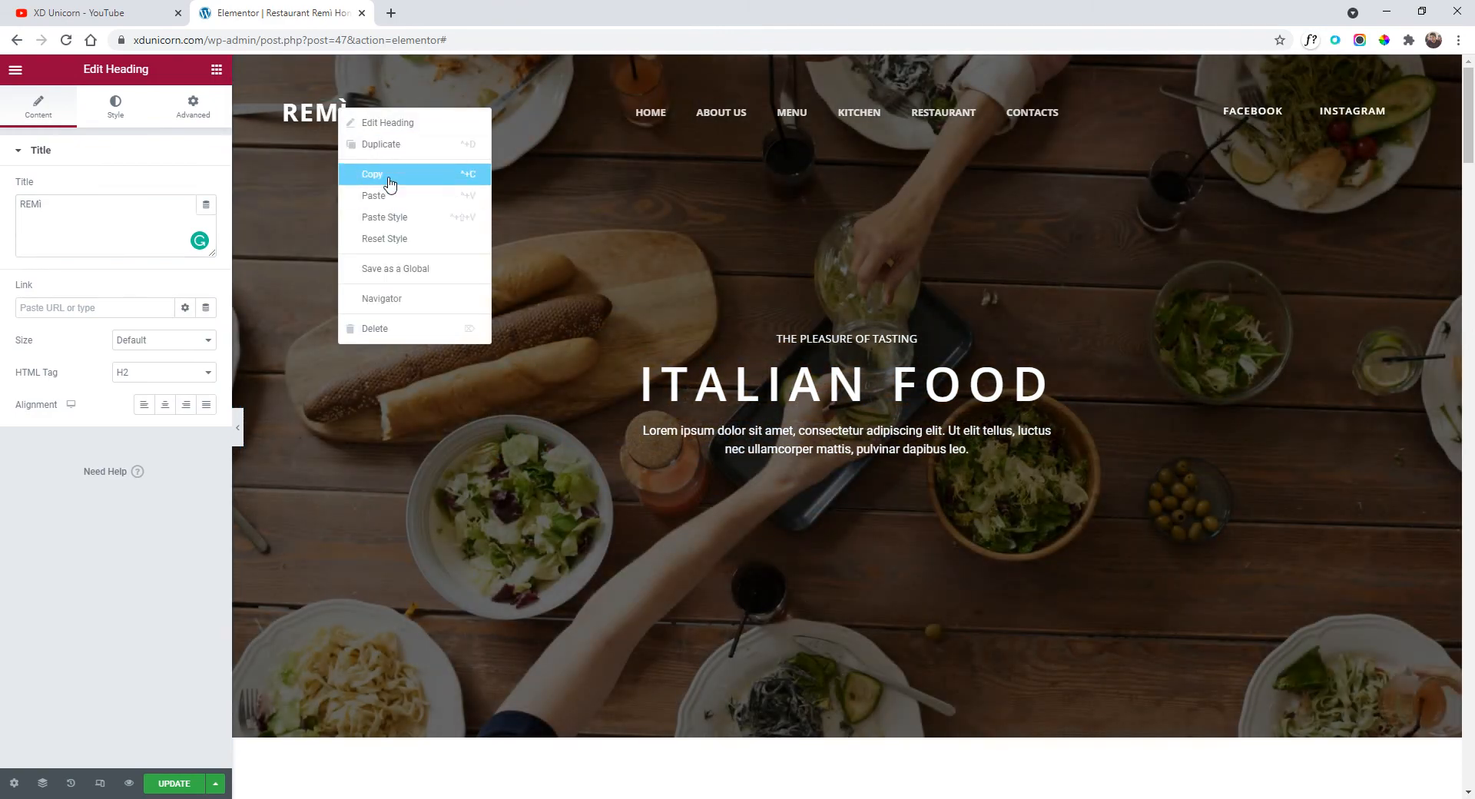
left_click(361, 188)
scroll(617, 400, "down", 15)
scroll(650, 435, "down", 20)
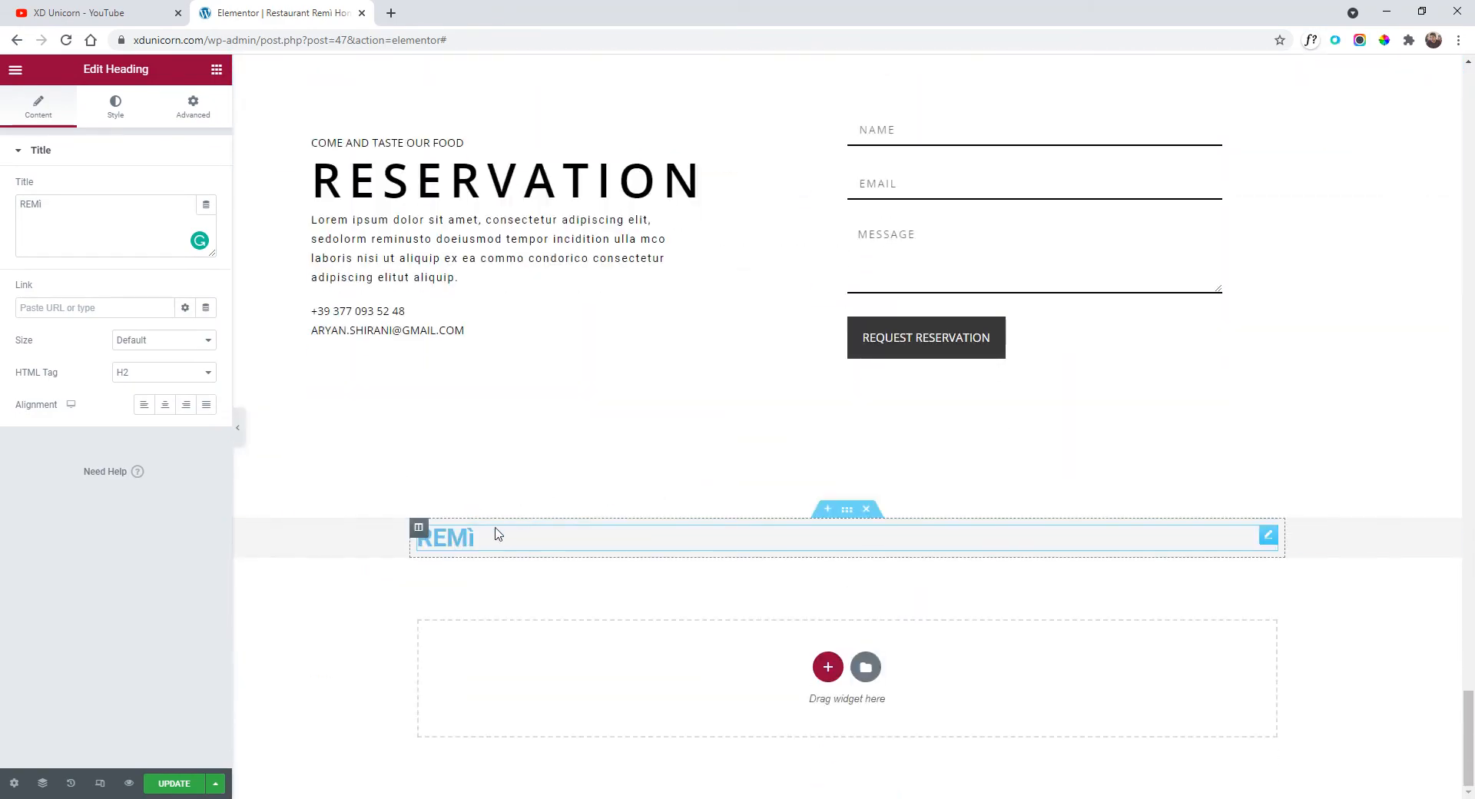
right_click(478, 531)
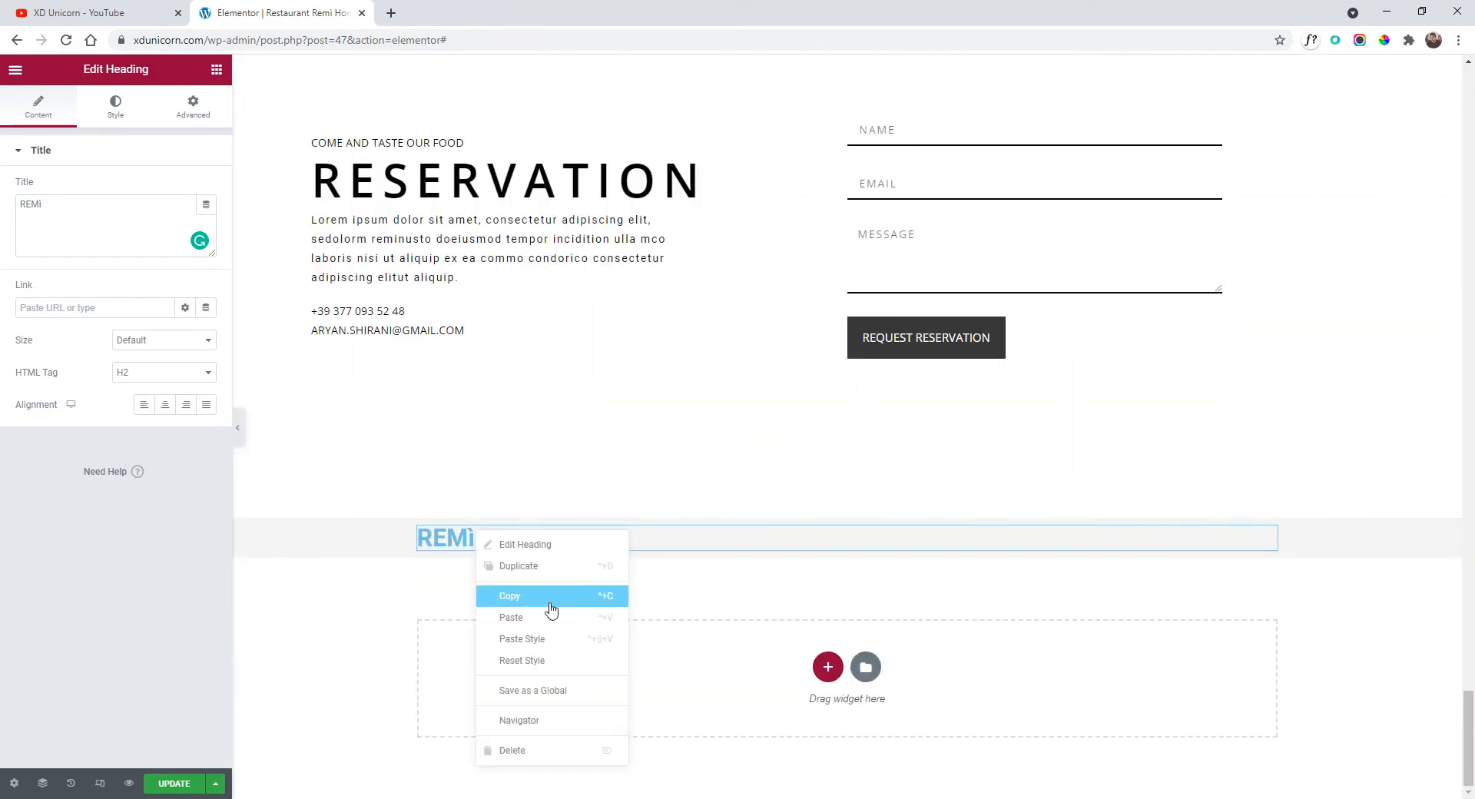
left_click(567, 640)
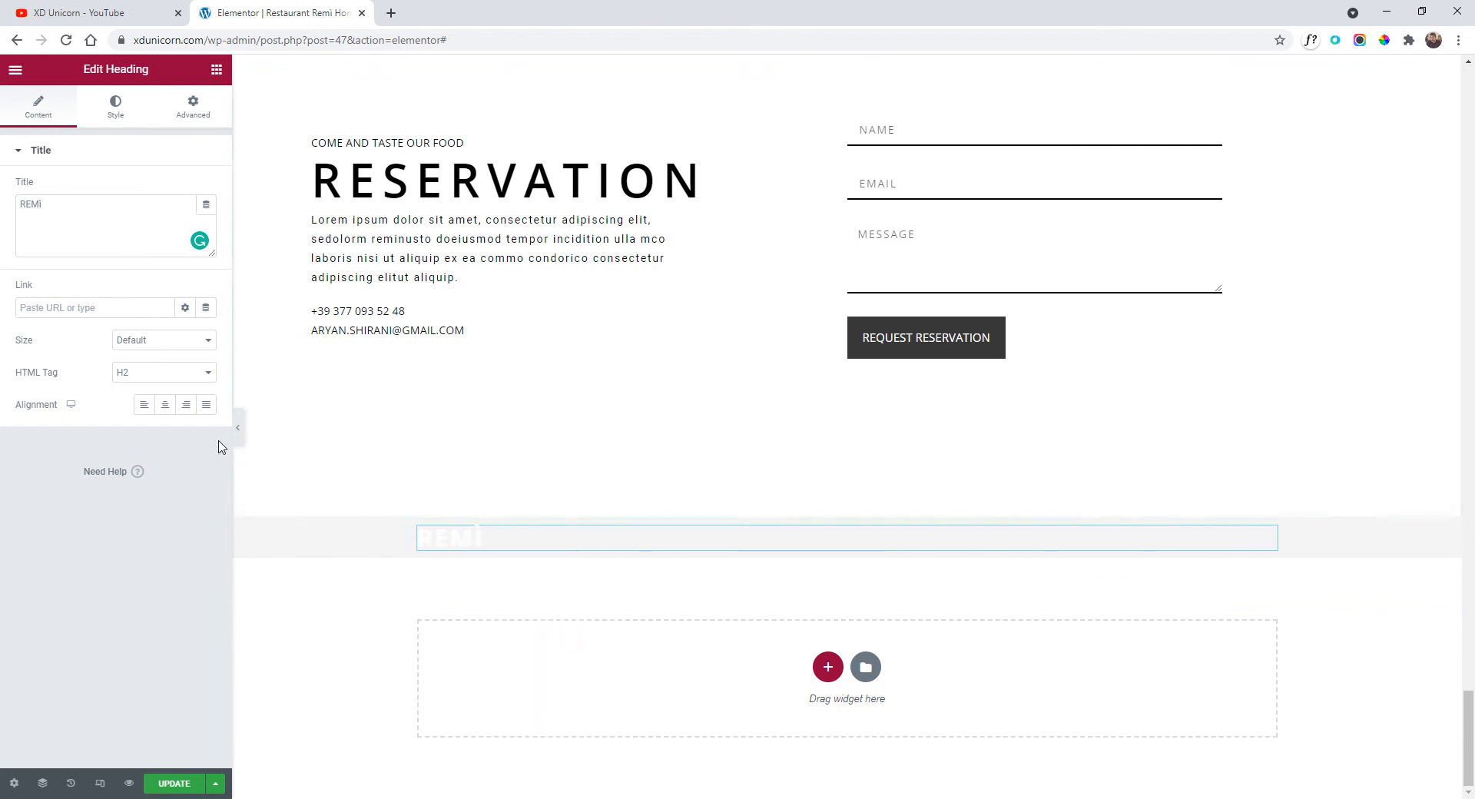
Make the footer REMÌ heading text black and centre it.
left_click(116, 107)
left_click(206, 187)
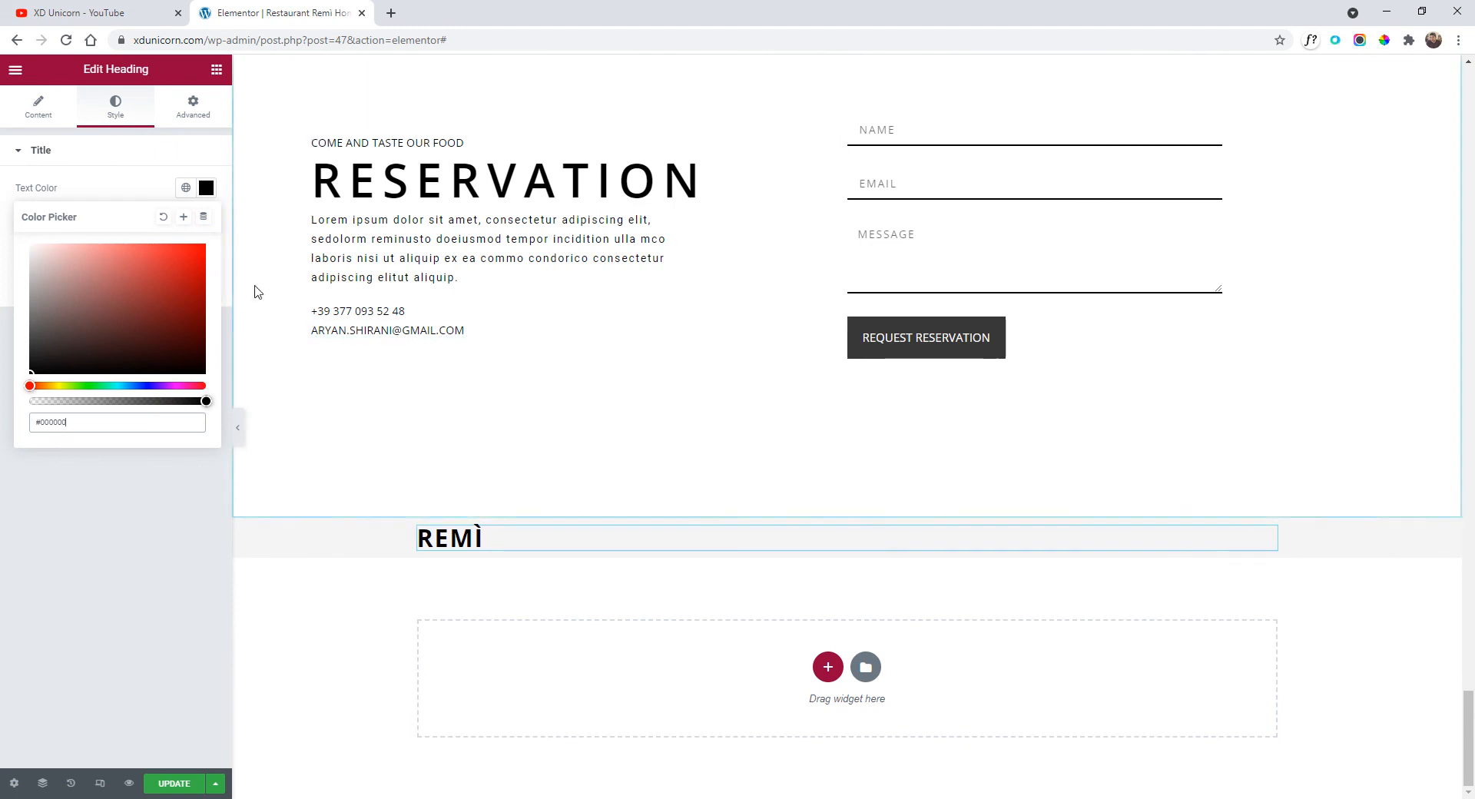
left_click(48, 123)
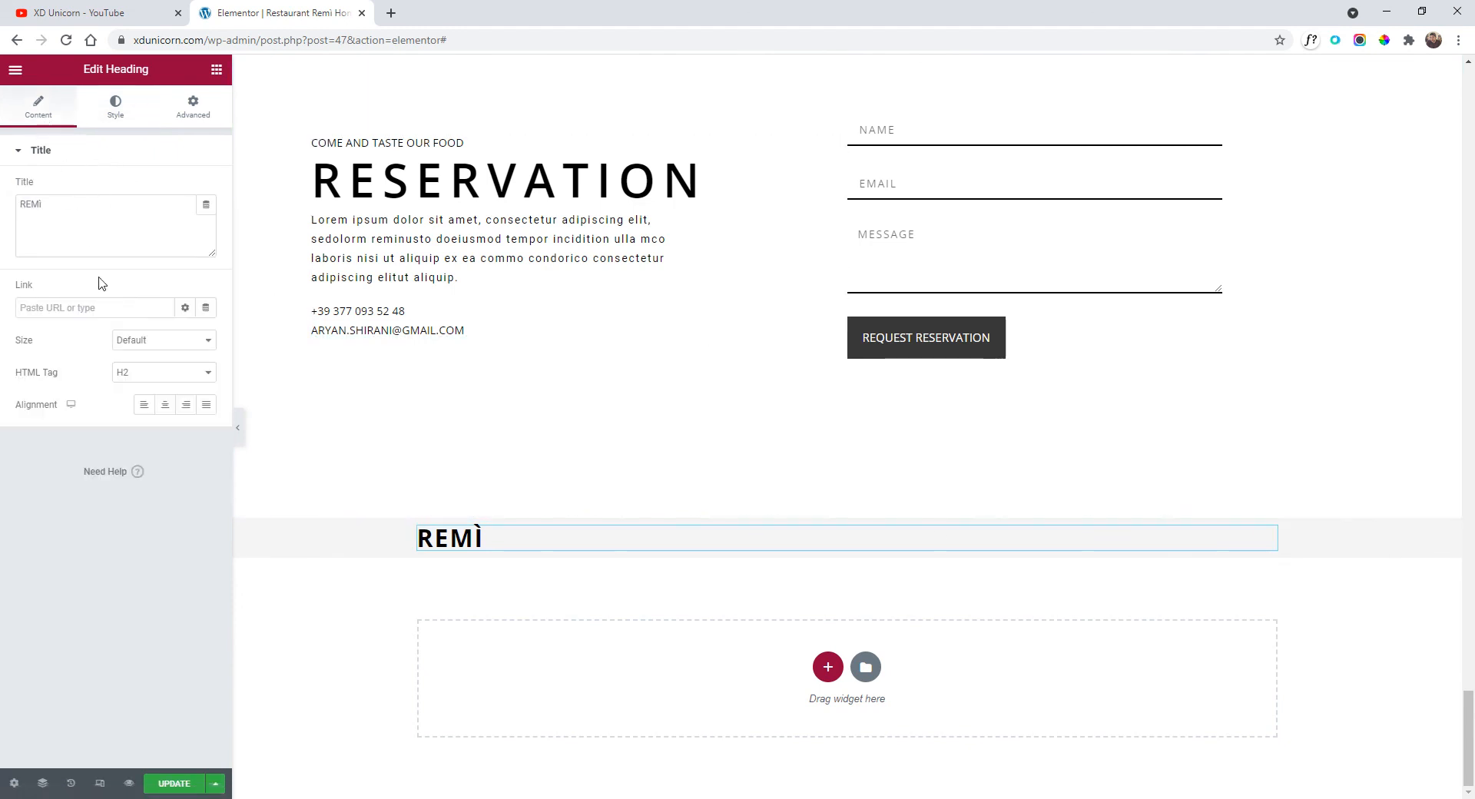
left_click(165, 405)
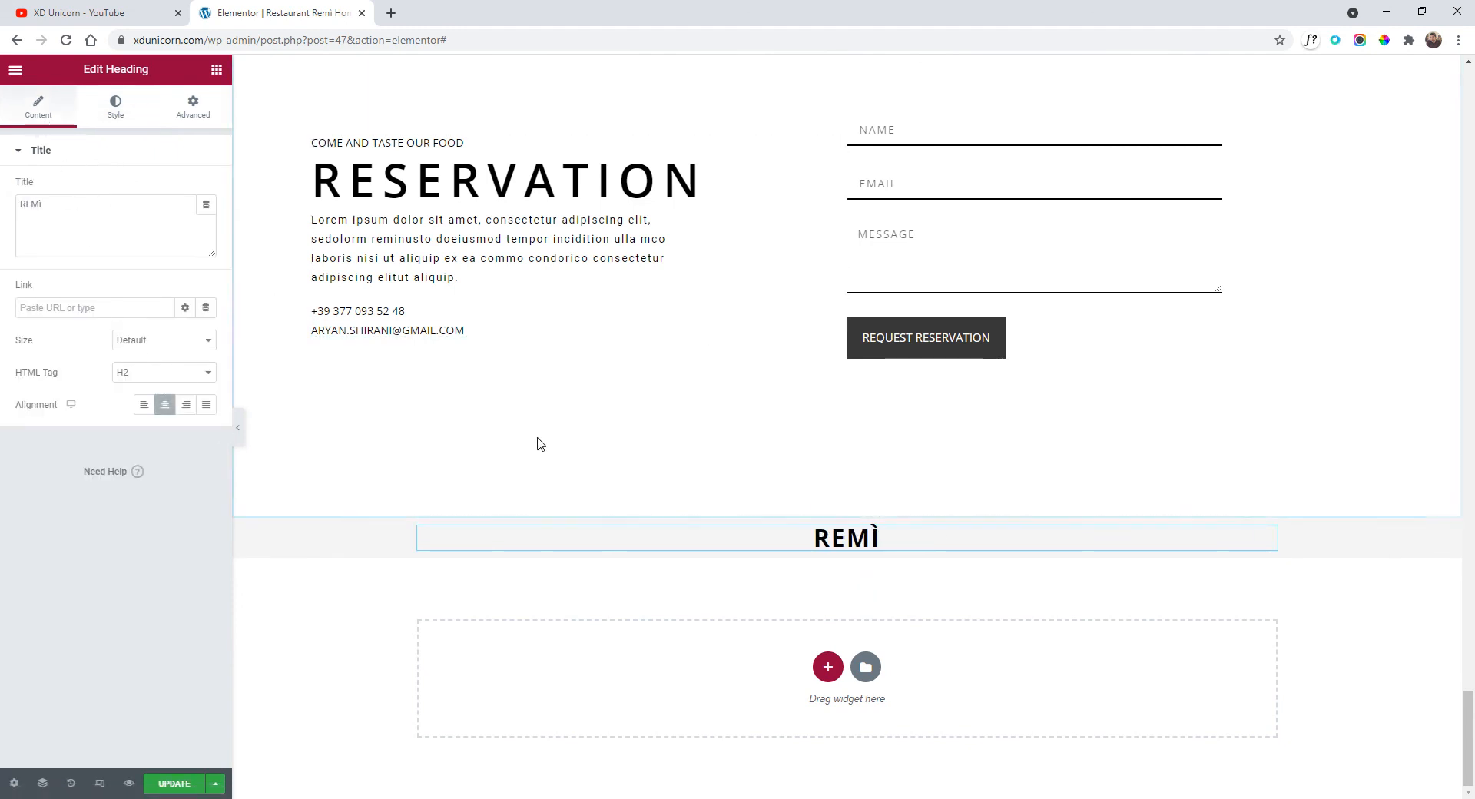
Paste a copy of the reservation paragraph under the REMÌ heading and centre it.
right_click(506, 260)
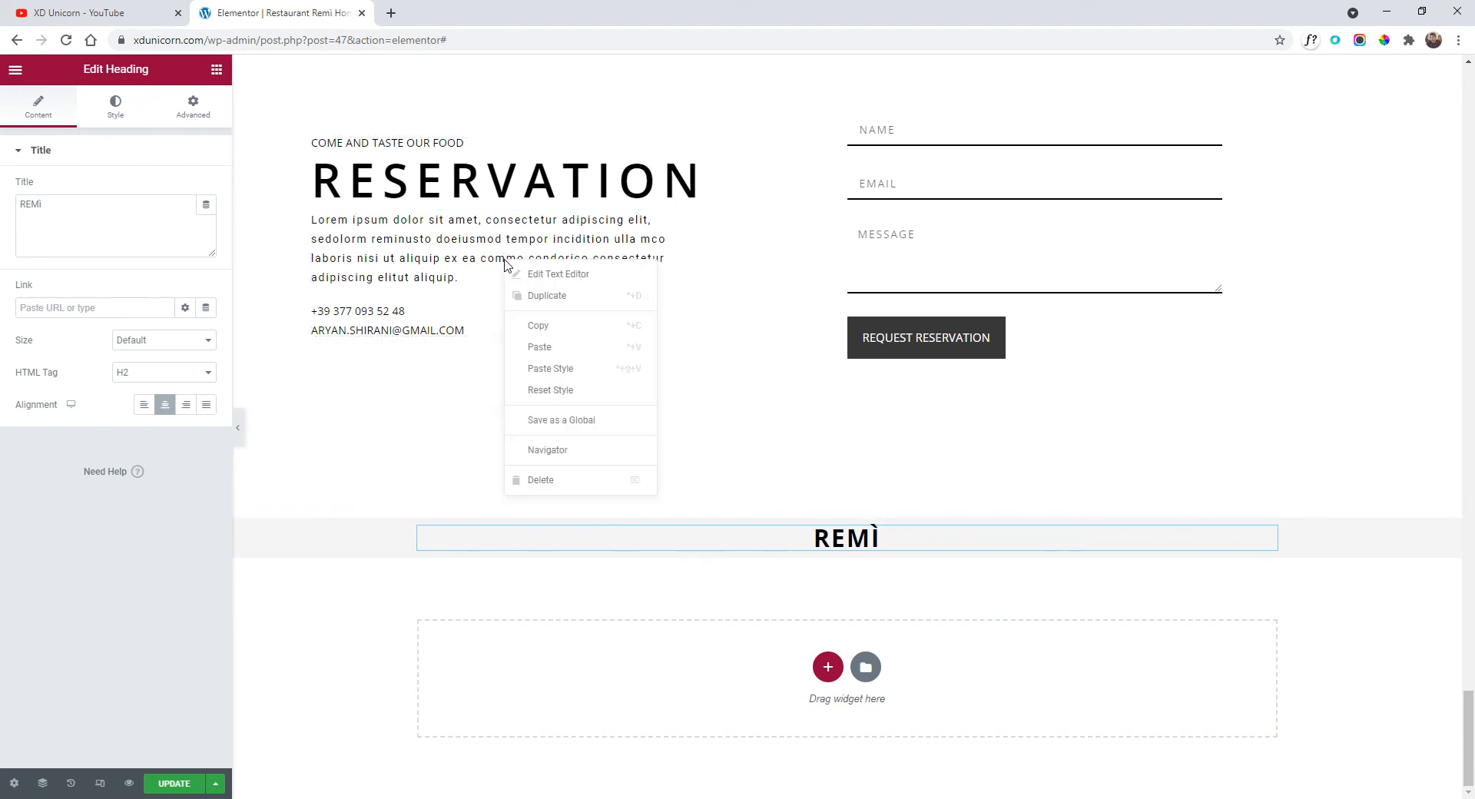
left_click(554, 329)
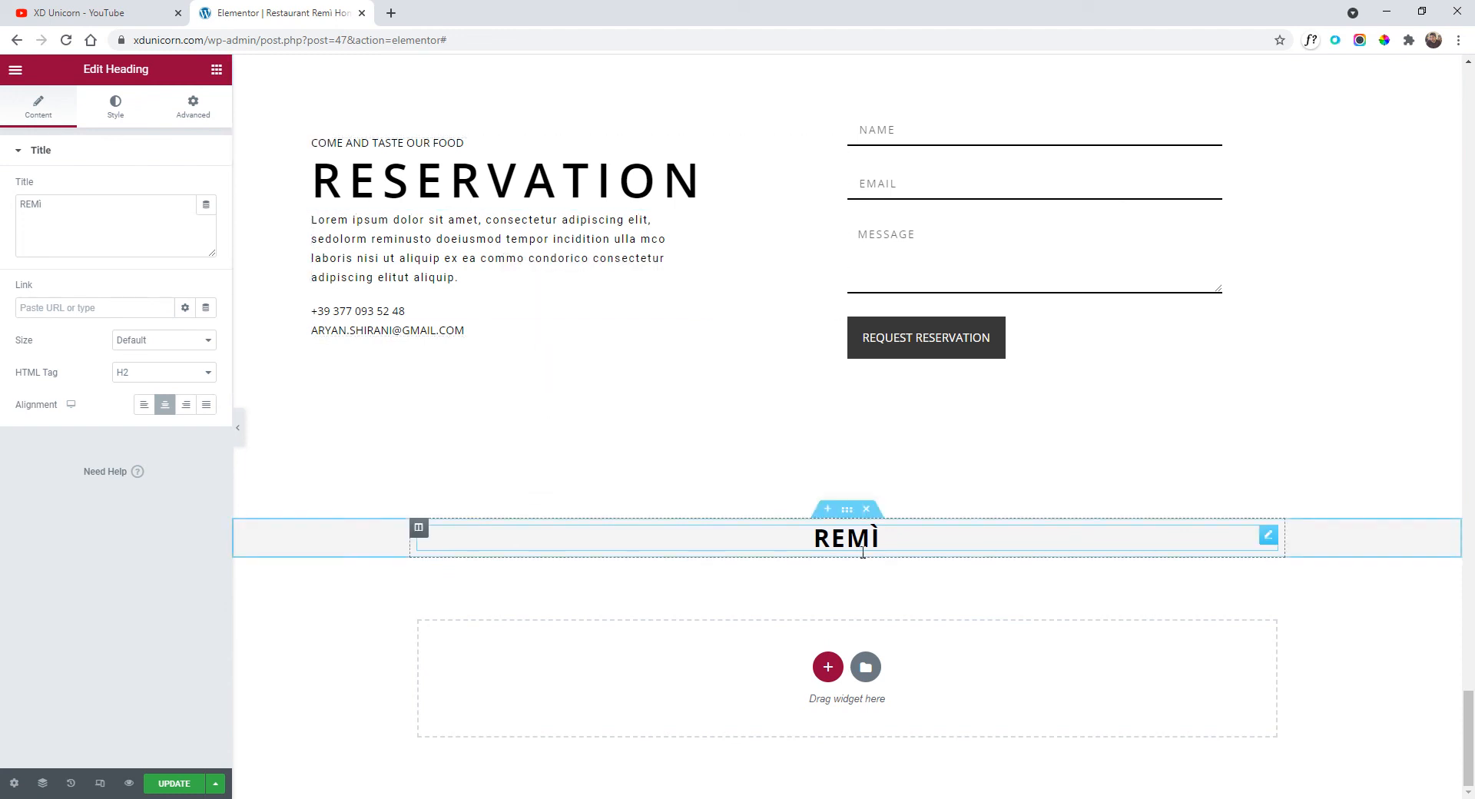
right_click(861, 552)
left_click(945, 643)
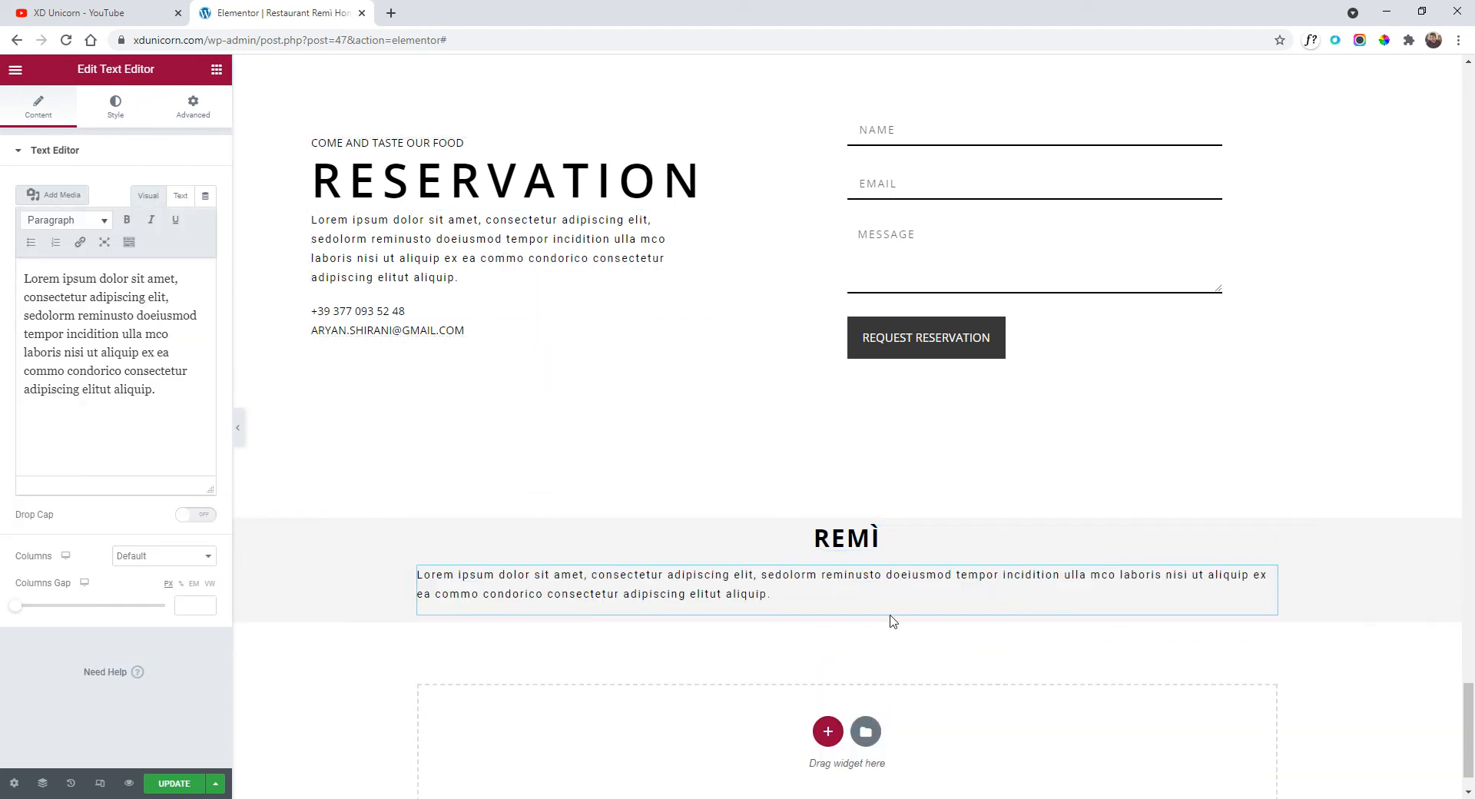
left_click(124, 117)
left_click(174, 194)
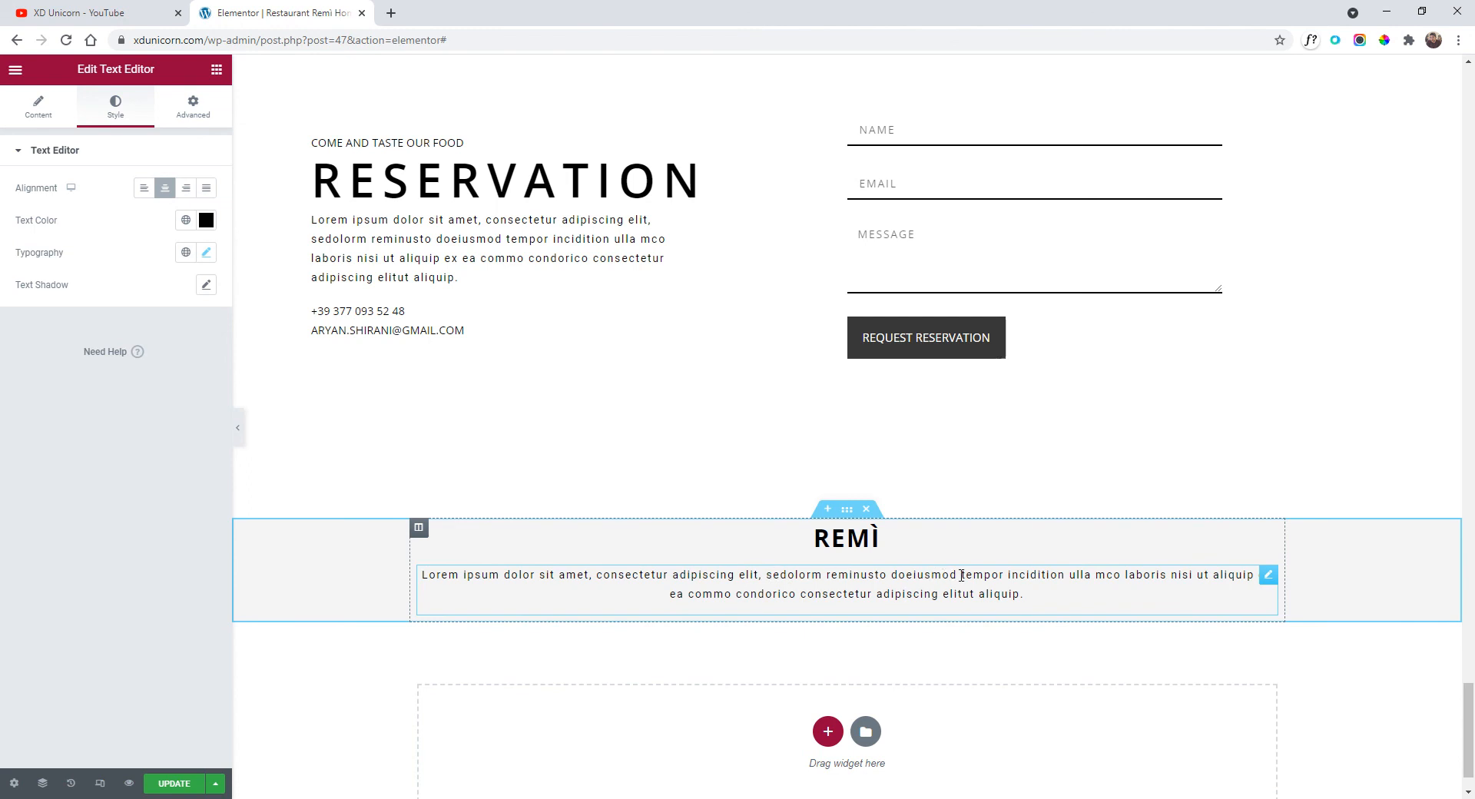
Cut the pasted paragraph down to one short sentence ending in a full stop.
left_click_drag(962, 575, 1008, 588)
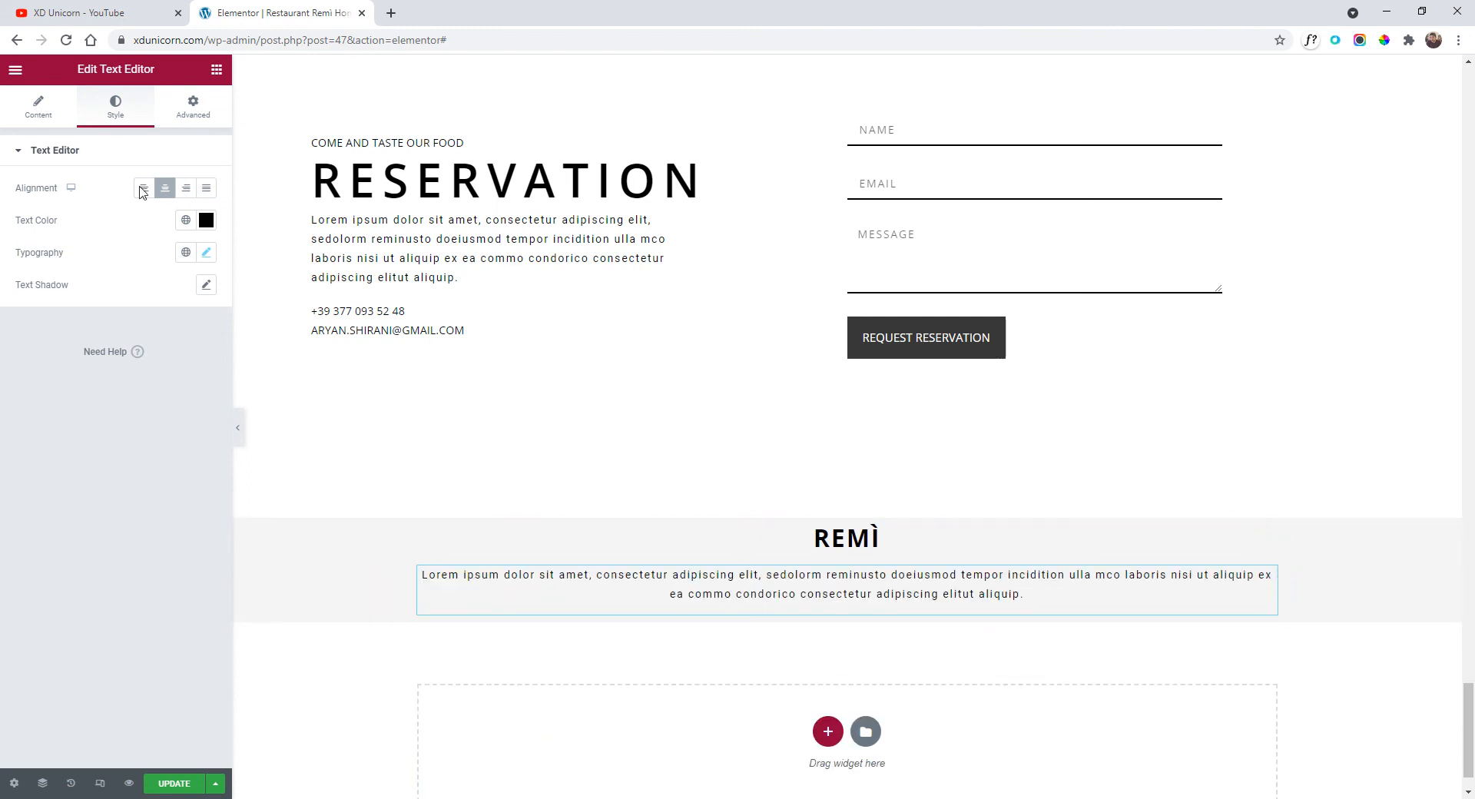
left_click(39, 108)
left_click_drag(161, 389, 120, 329)
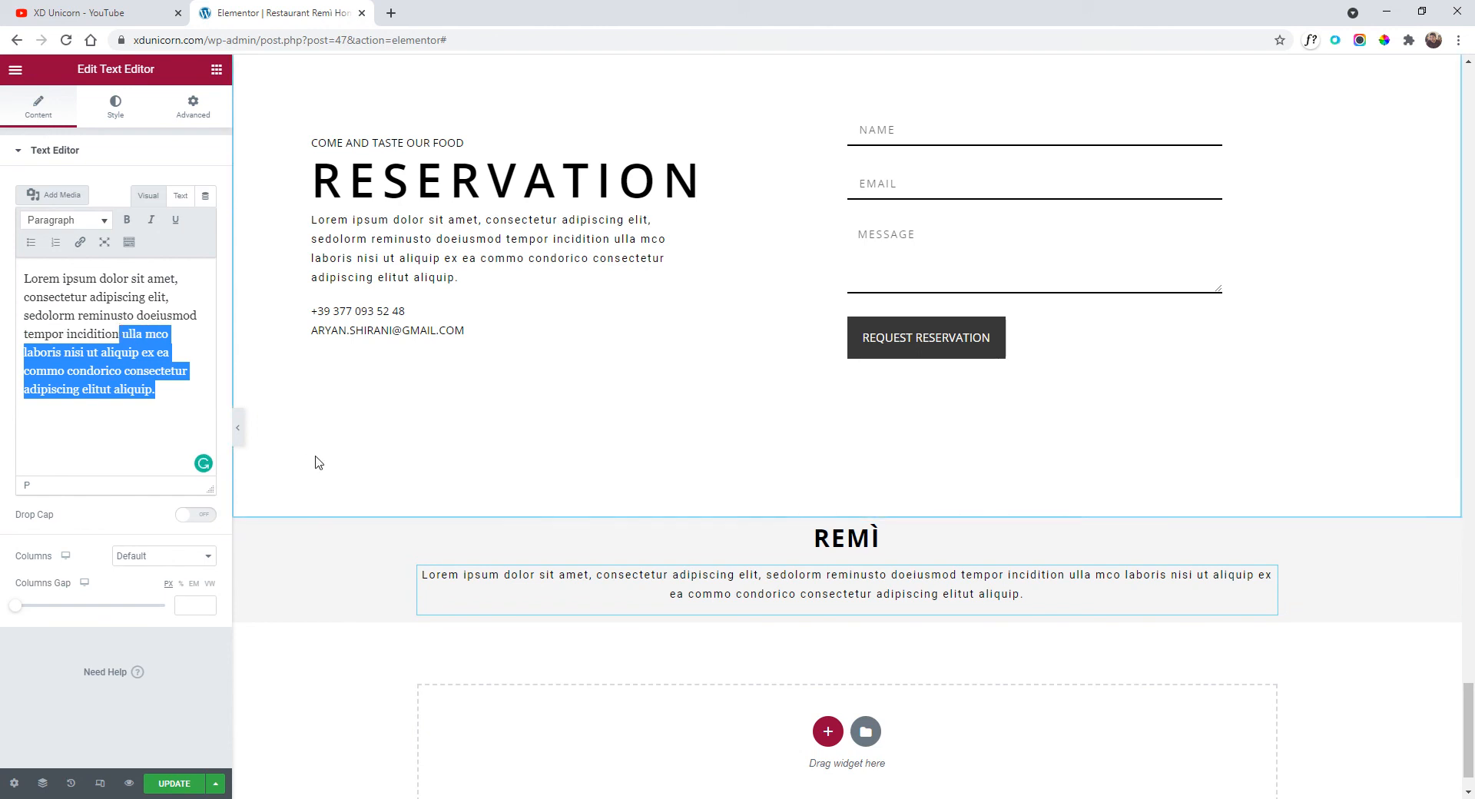
type(".")
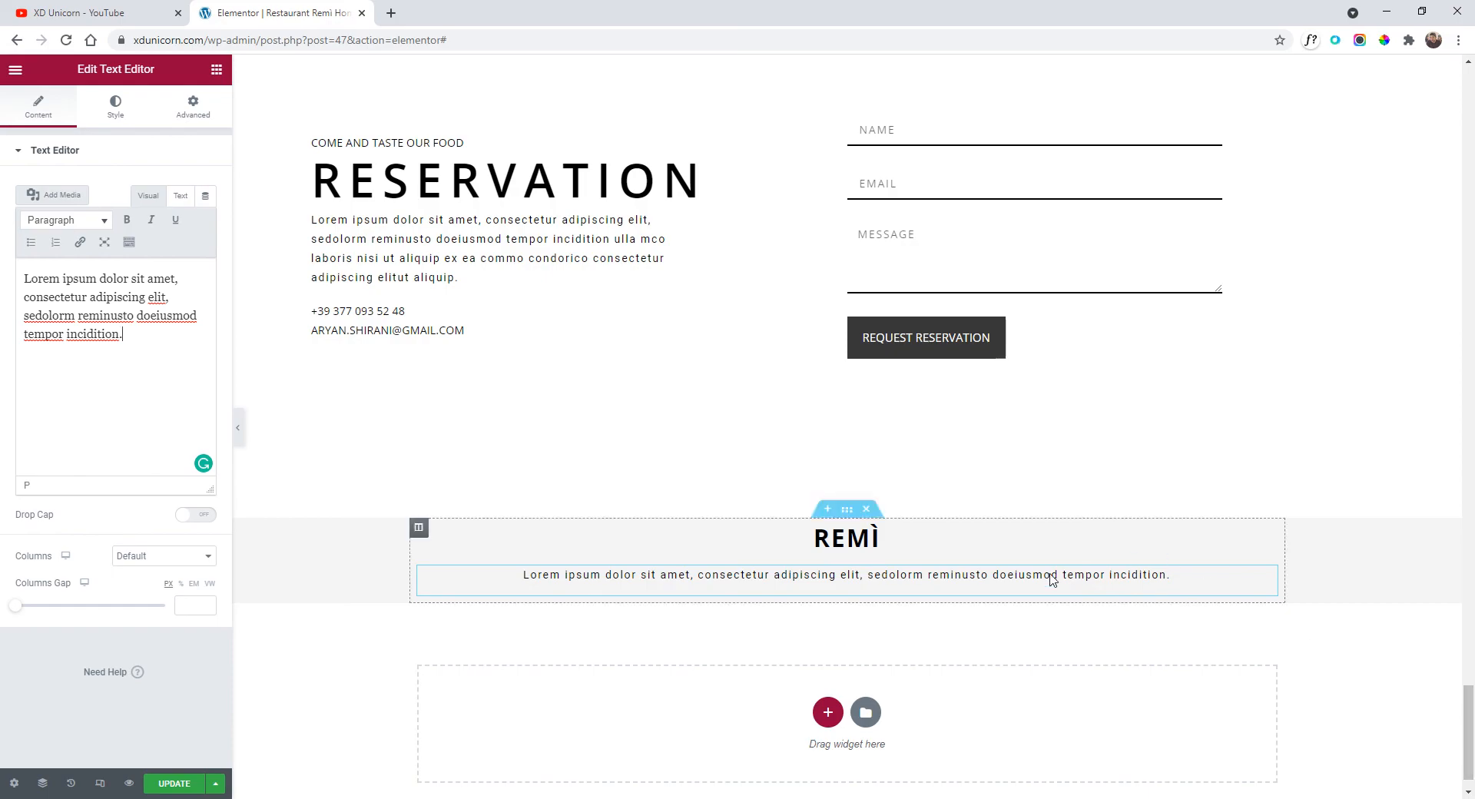
Copy the Facebook link widget from the page header.
left_click_drag(1468, 722, 1460, 96)
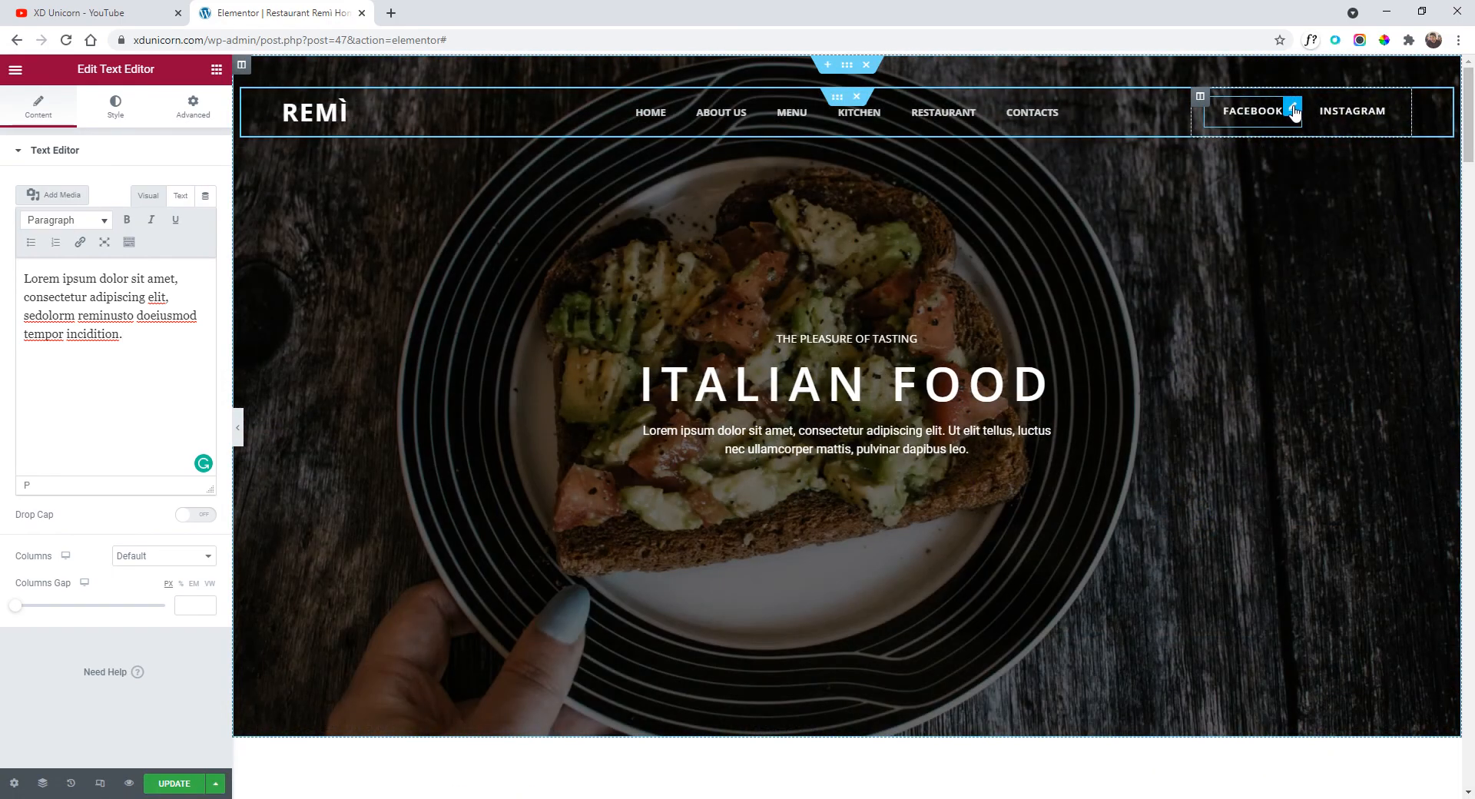
right_click(1295, 112)
left_click(1344, 178)
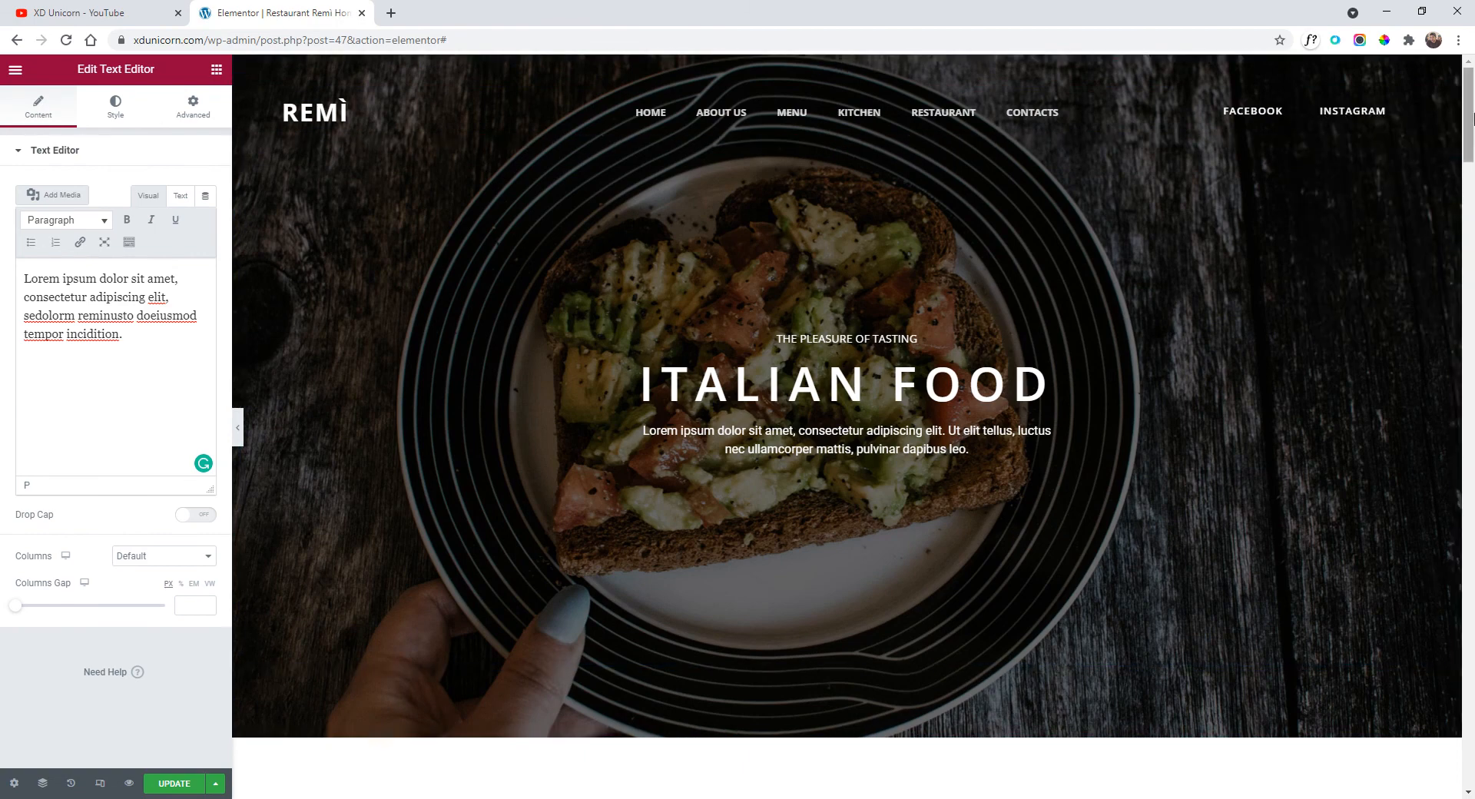
left_click_drag(1473, 117, 1469, 761)
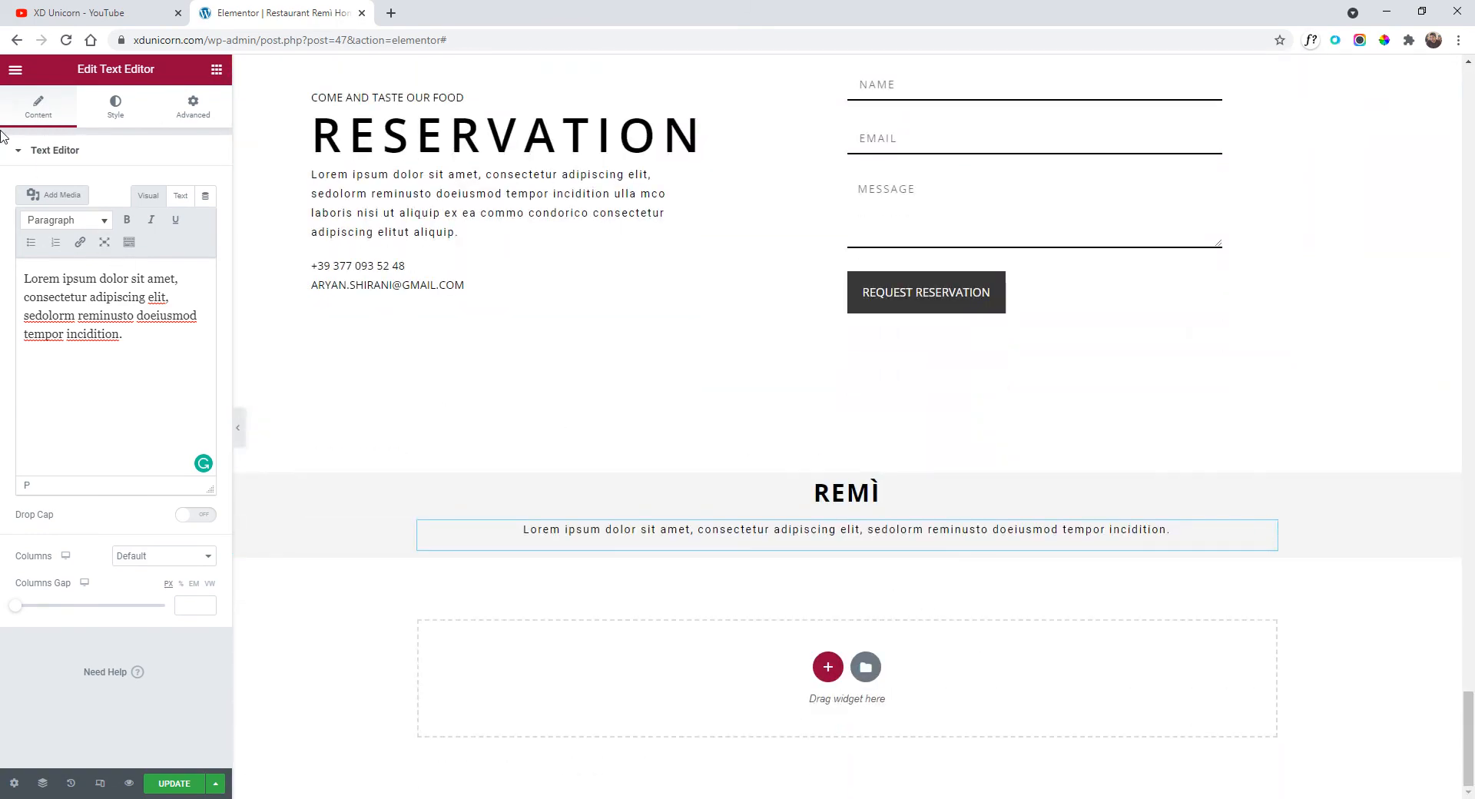
Add a one-column inner section below the paragraph holding the pasted Facebook link in black.
left_click(15, 73)
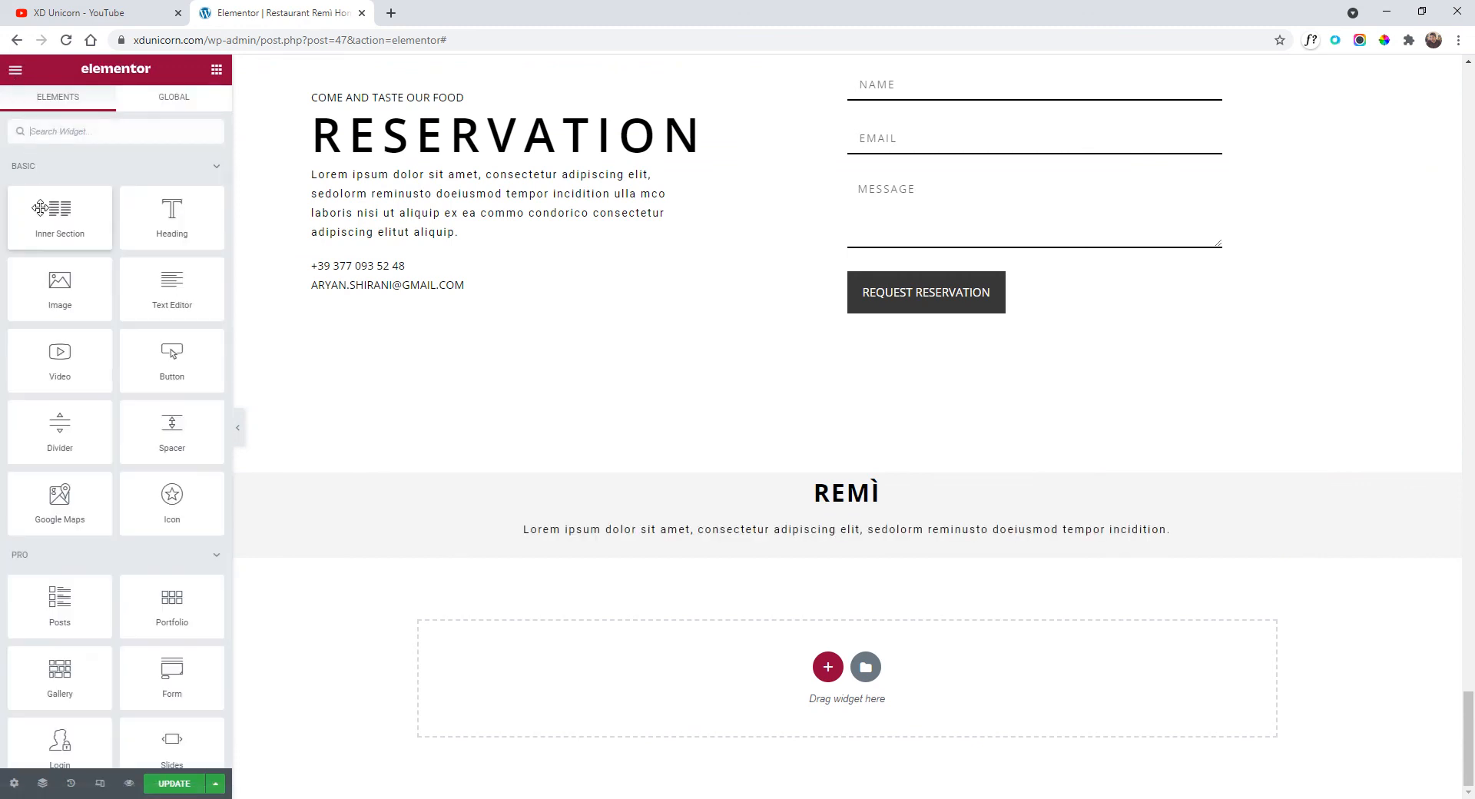
left_click_drag(60, 215, 857, 557)
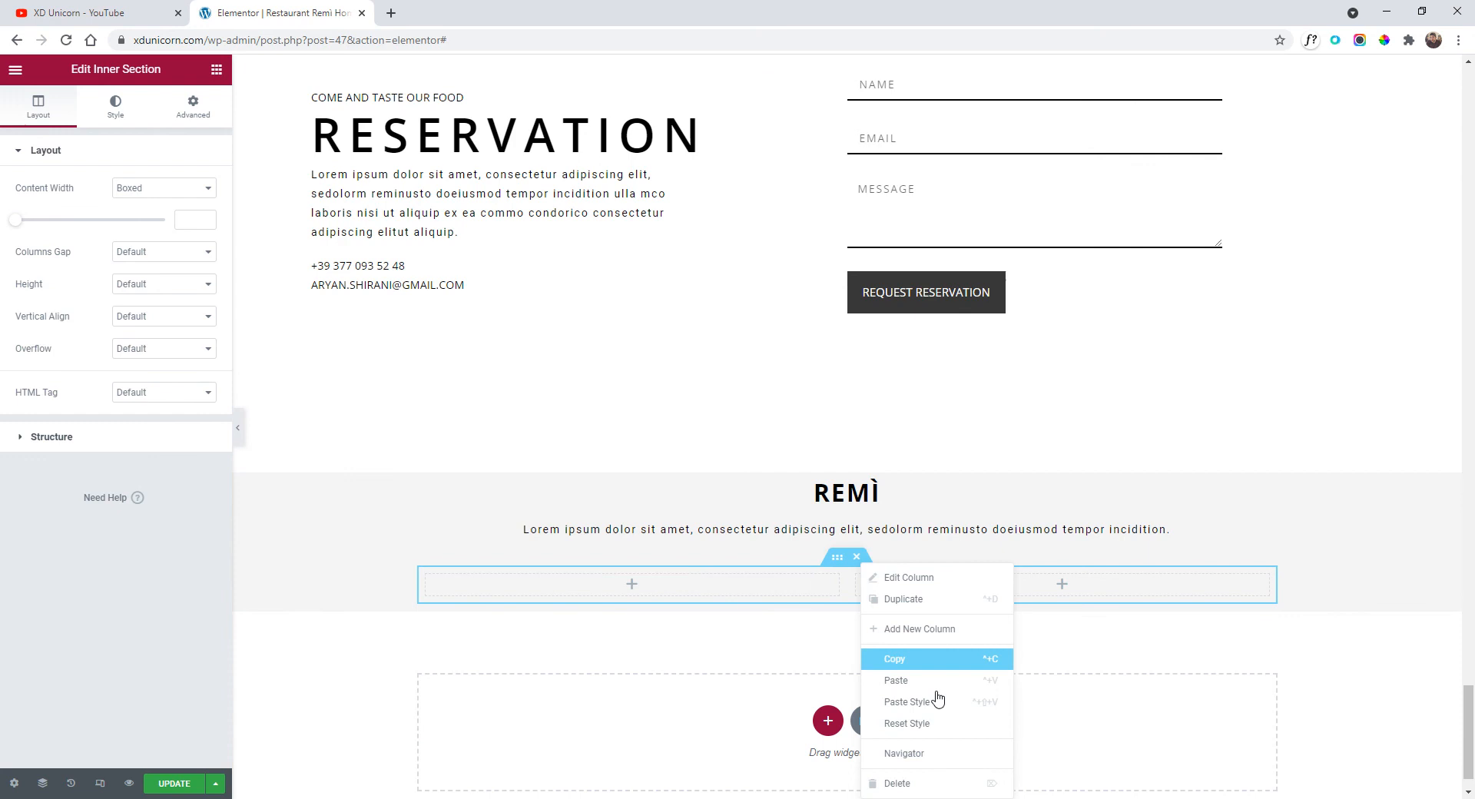
left_click(942, 783)
right_click(864, 588)
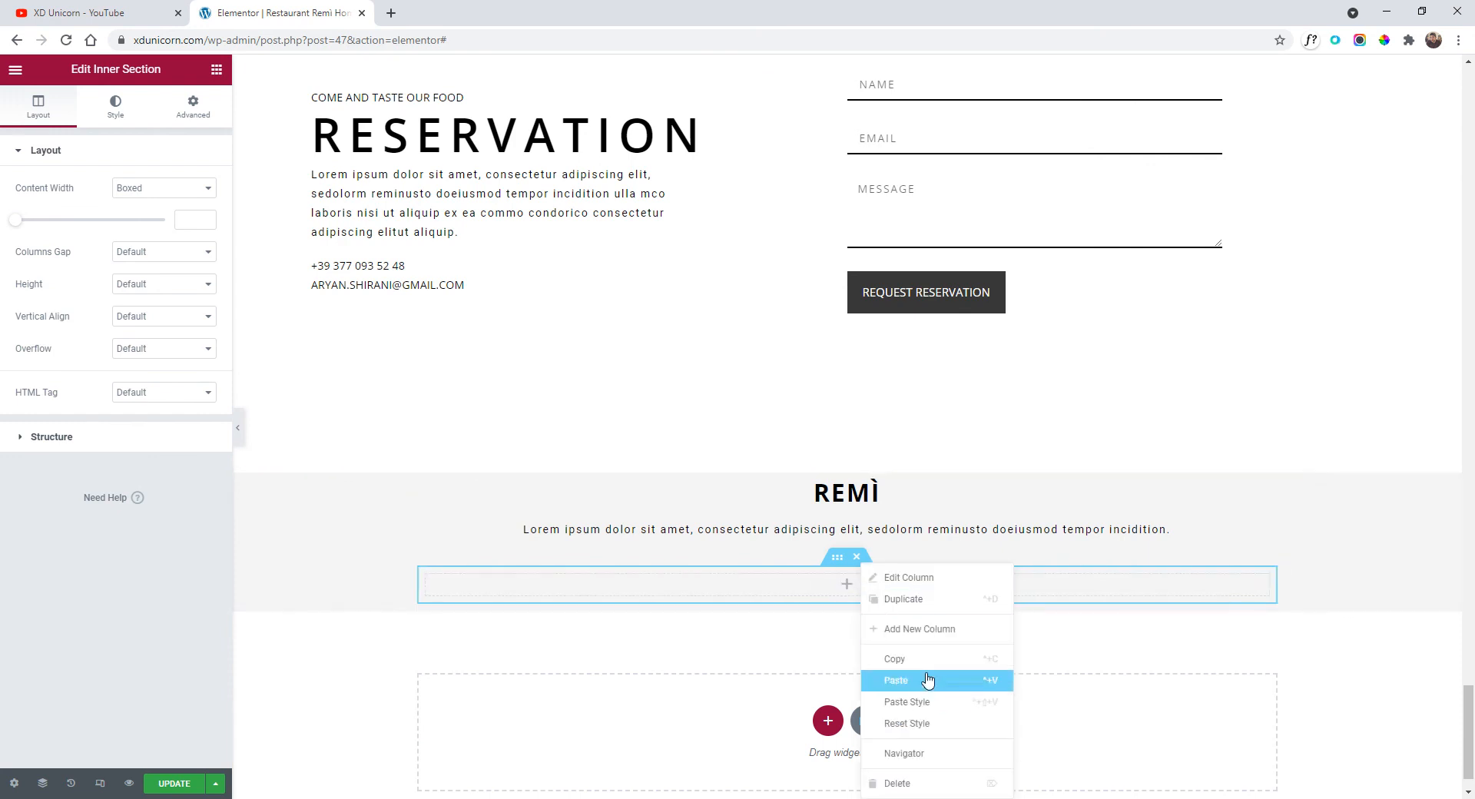
left_click(929, 680)
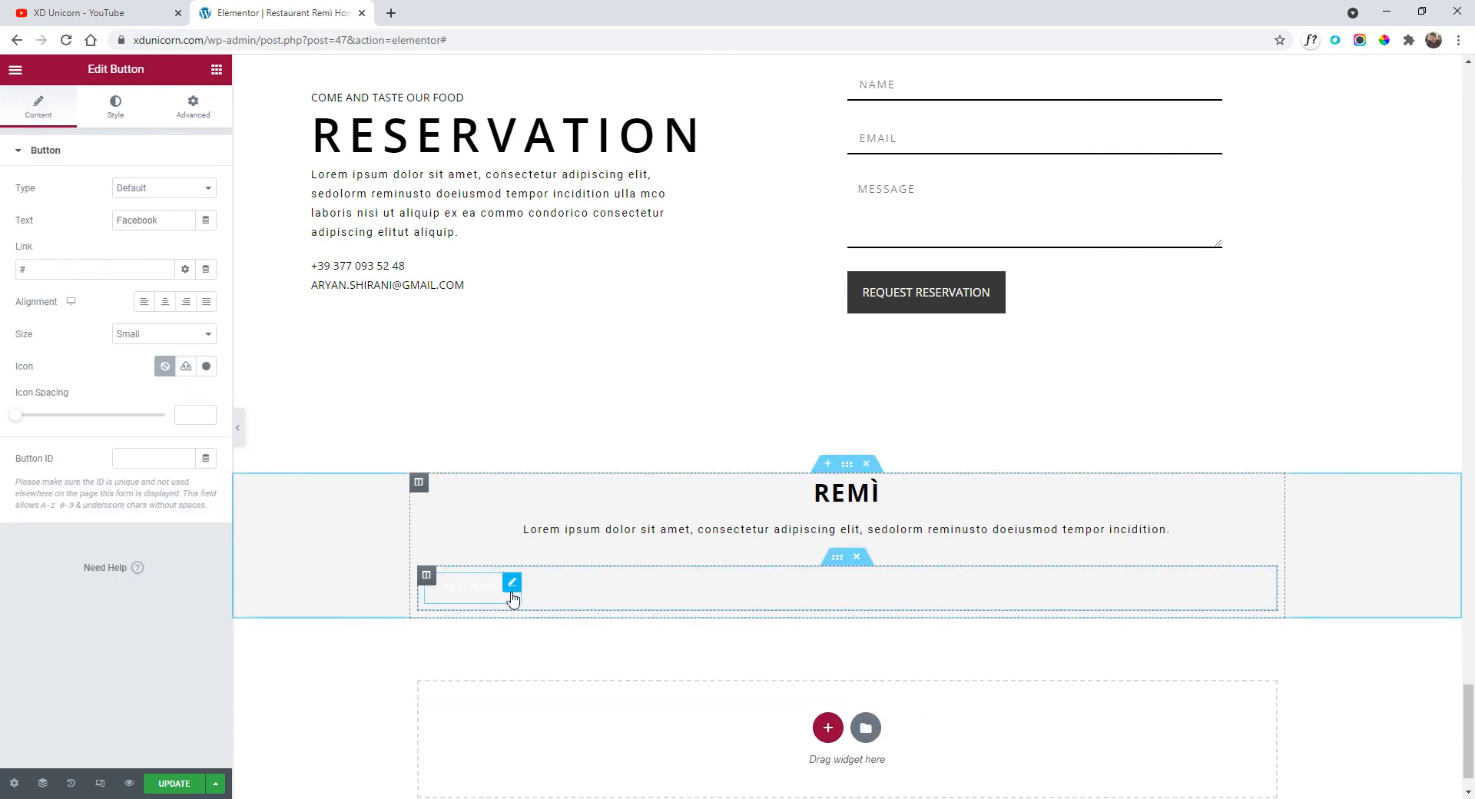
left_click(108, 102)
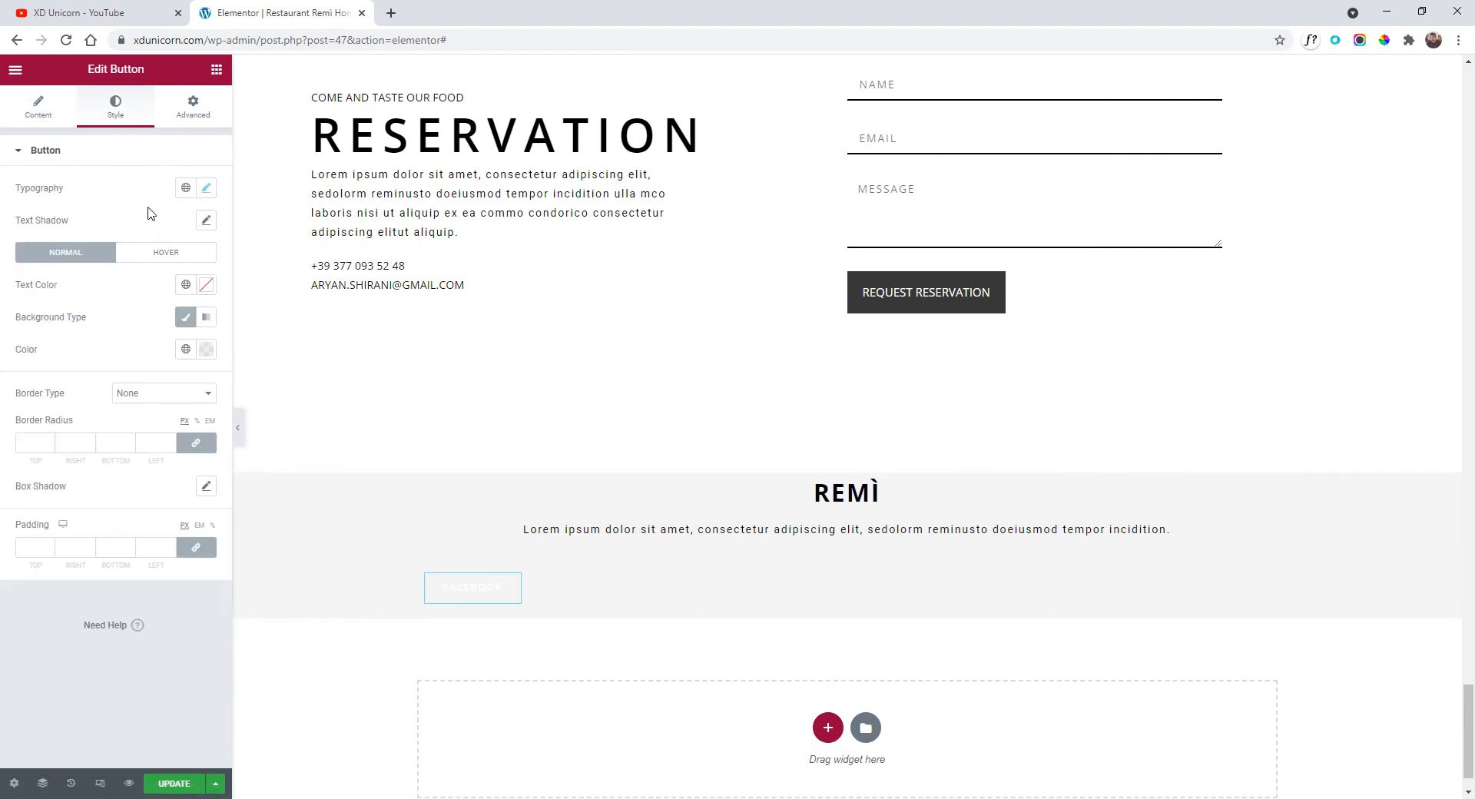
left_click(204, 286)
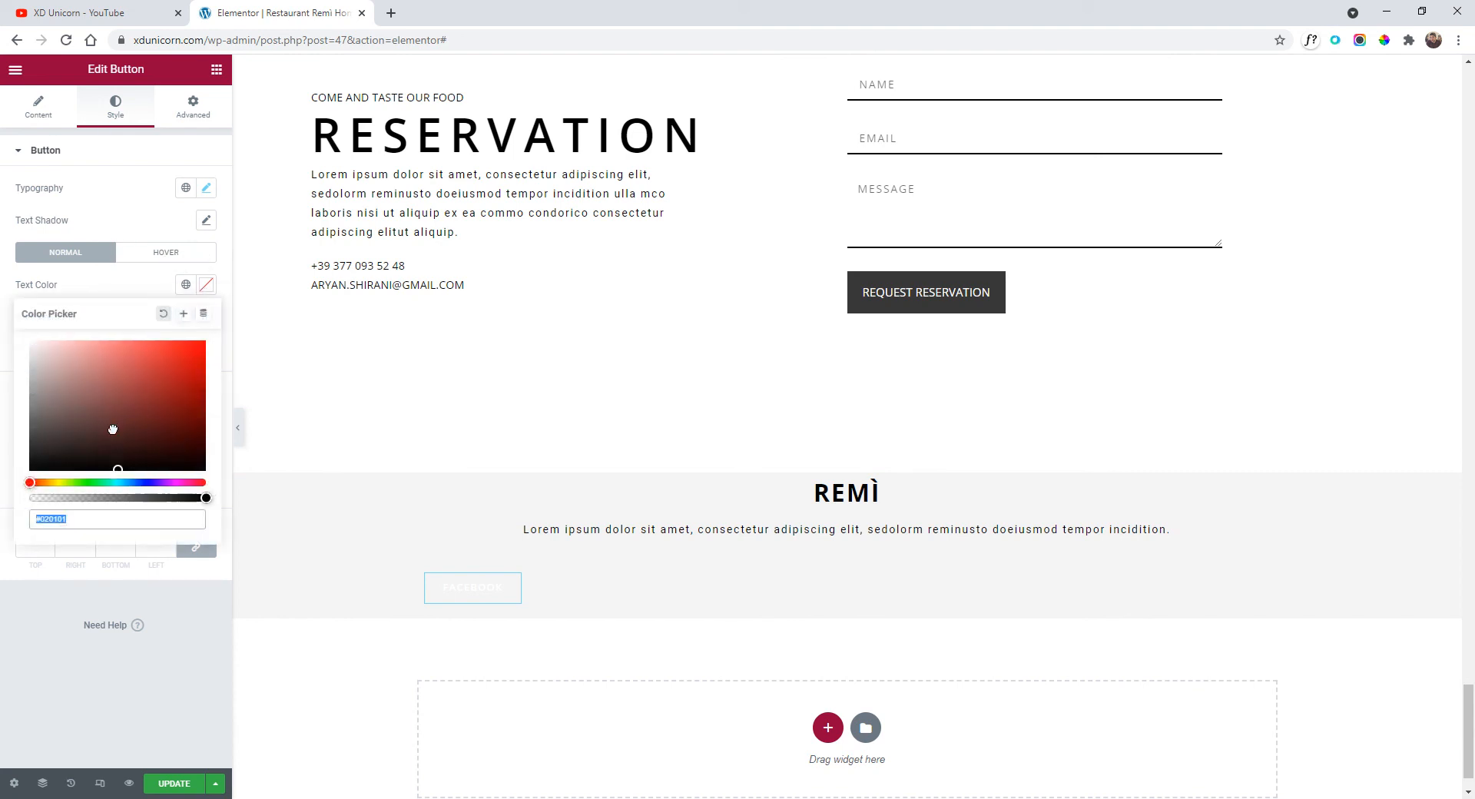
left_click_drag(113, 429, 3, 528)
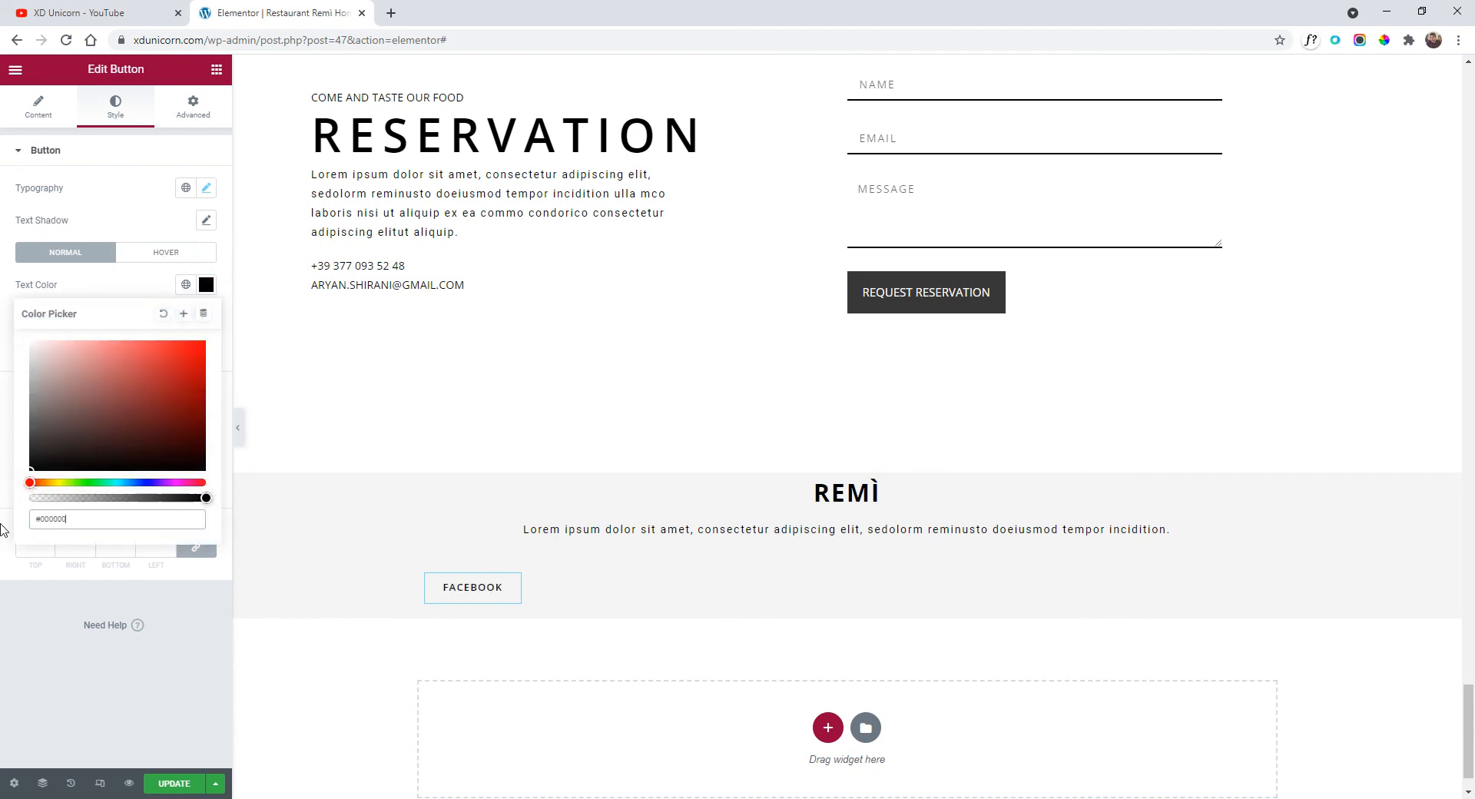
Duplicate the FACEBOOK link twice and relabel the copies INSTAGRAM and LINKEDIN.
right_click(511, 587)
left_click(553, 607)
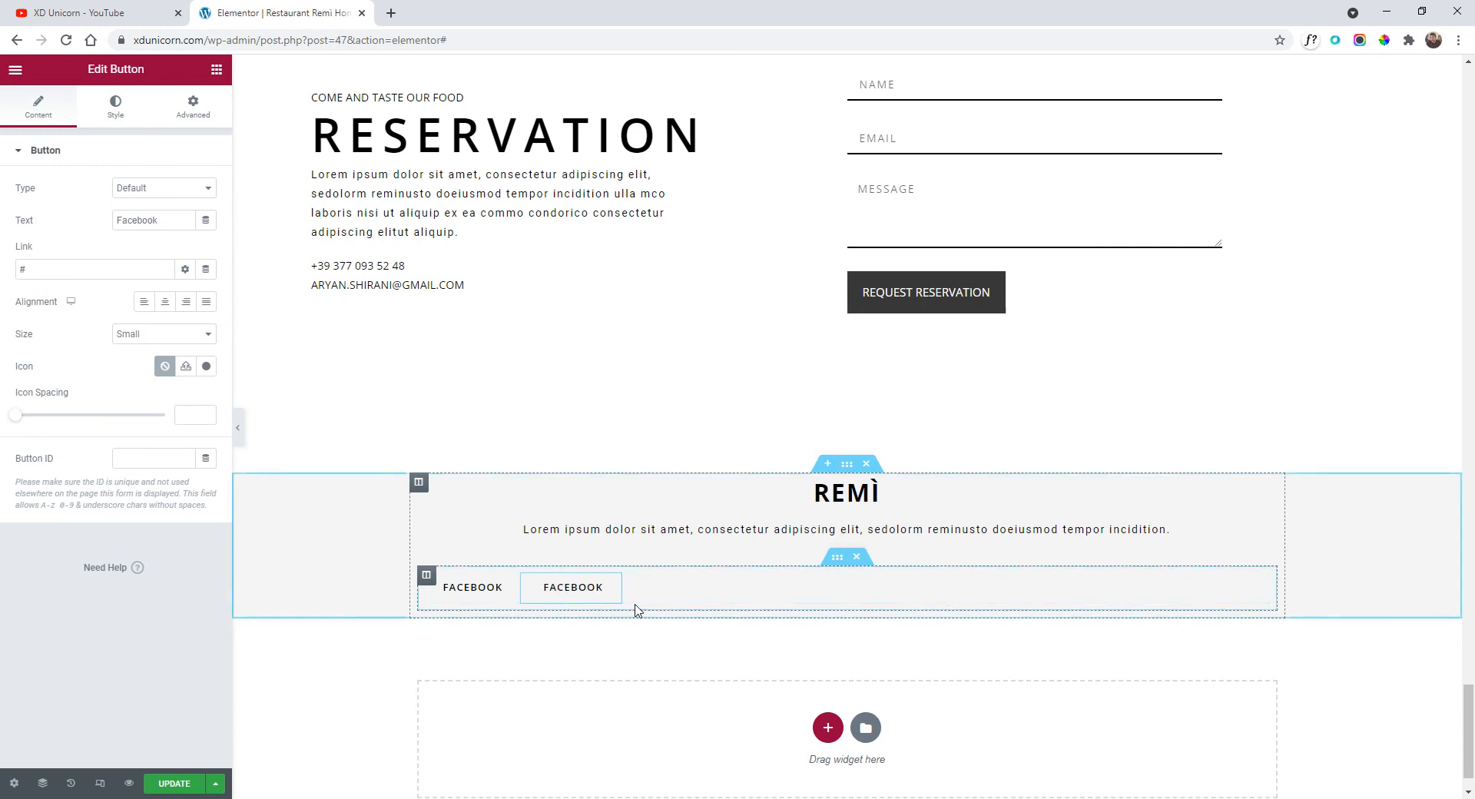
right_click(618, 587)
left_click(660, 600)
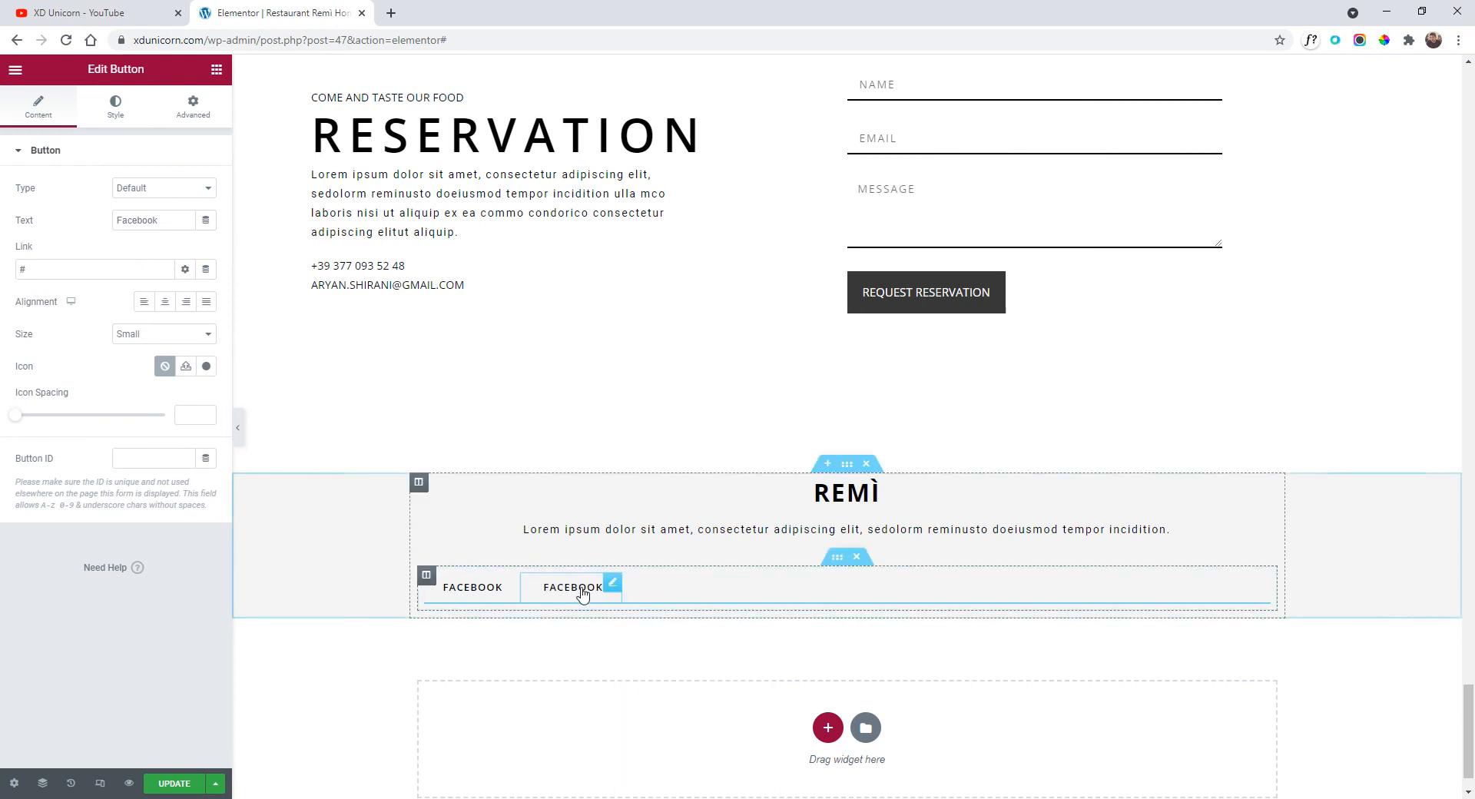
left_click_drag(163, 221, 74, 227)
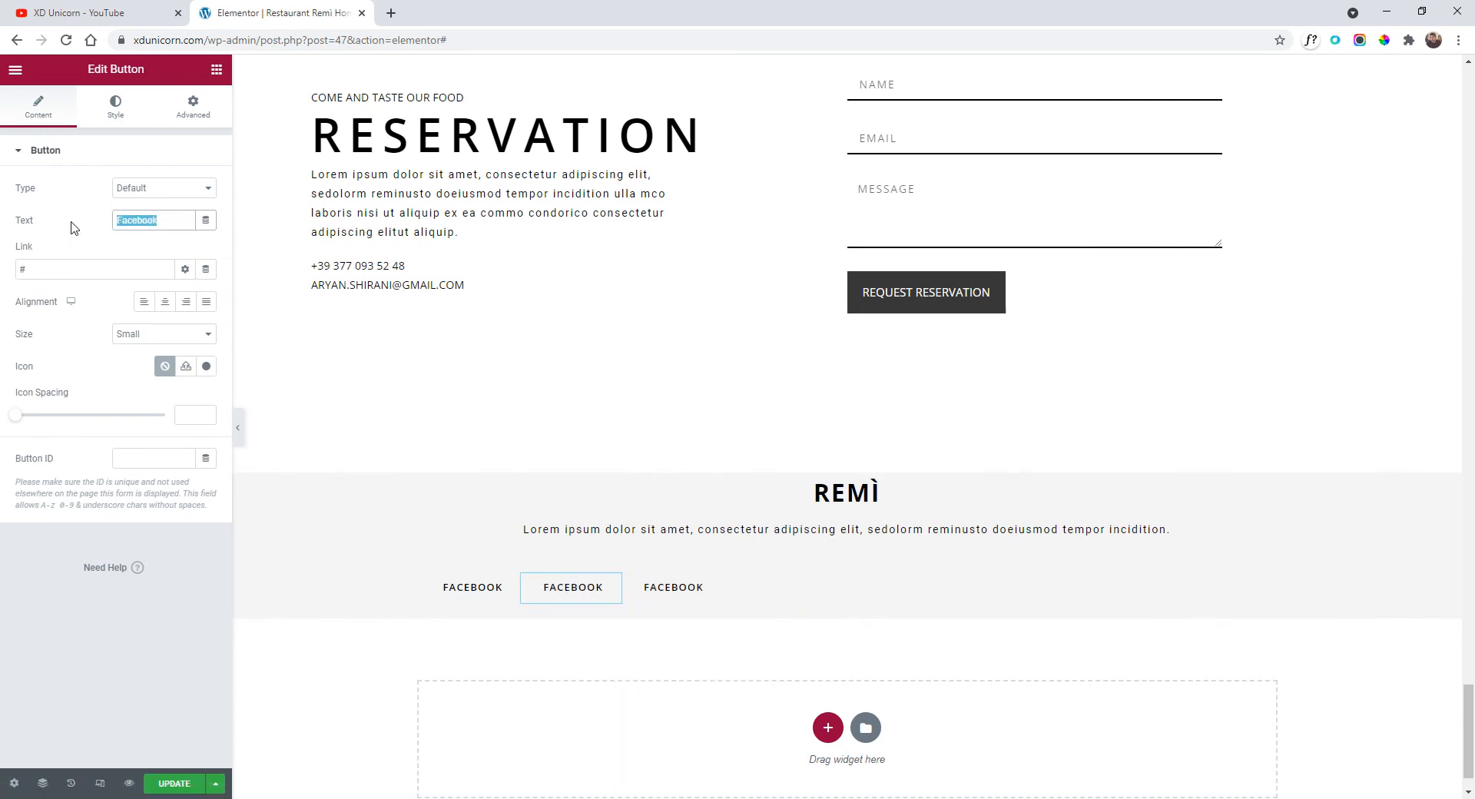
type("instagram")
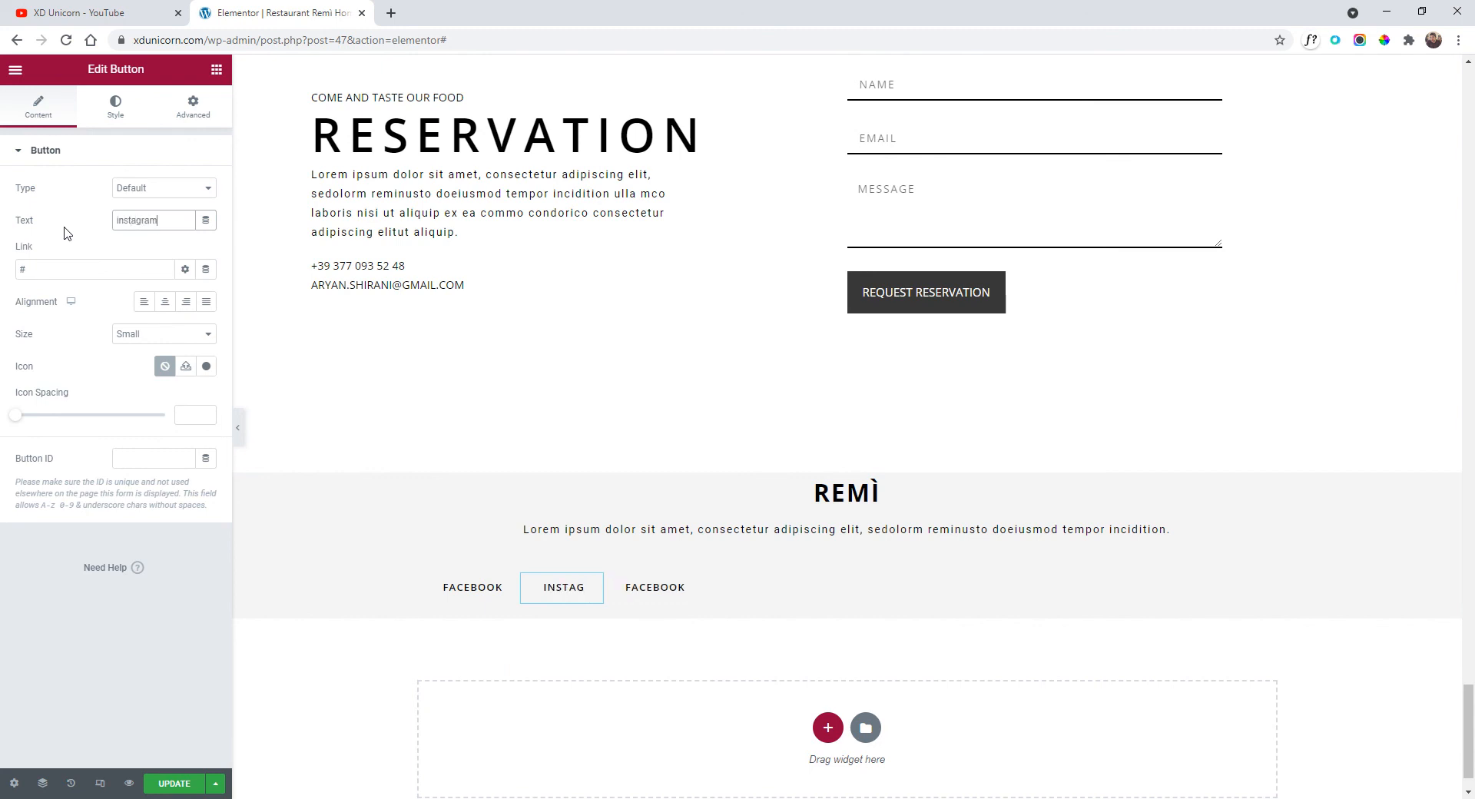
left_click(680, 587)
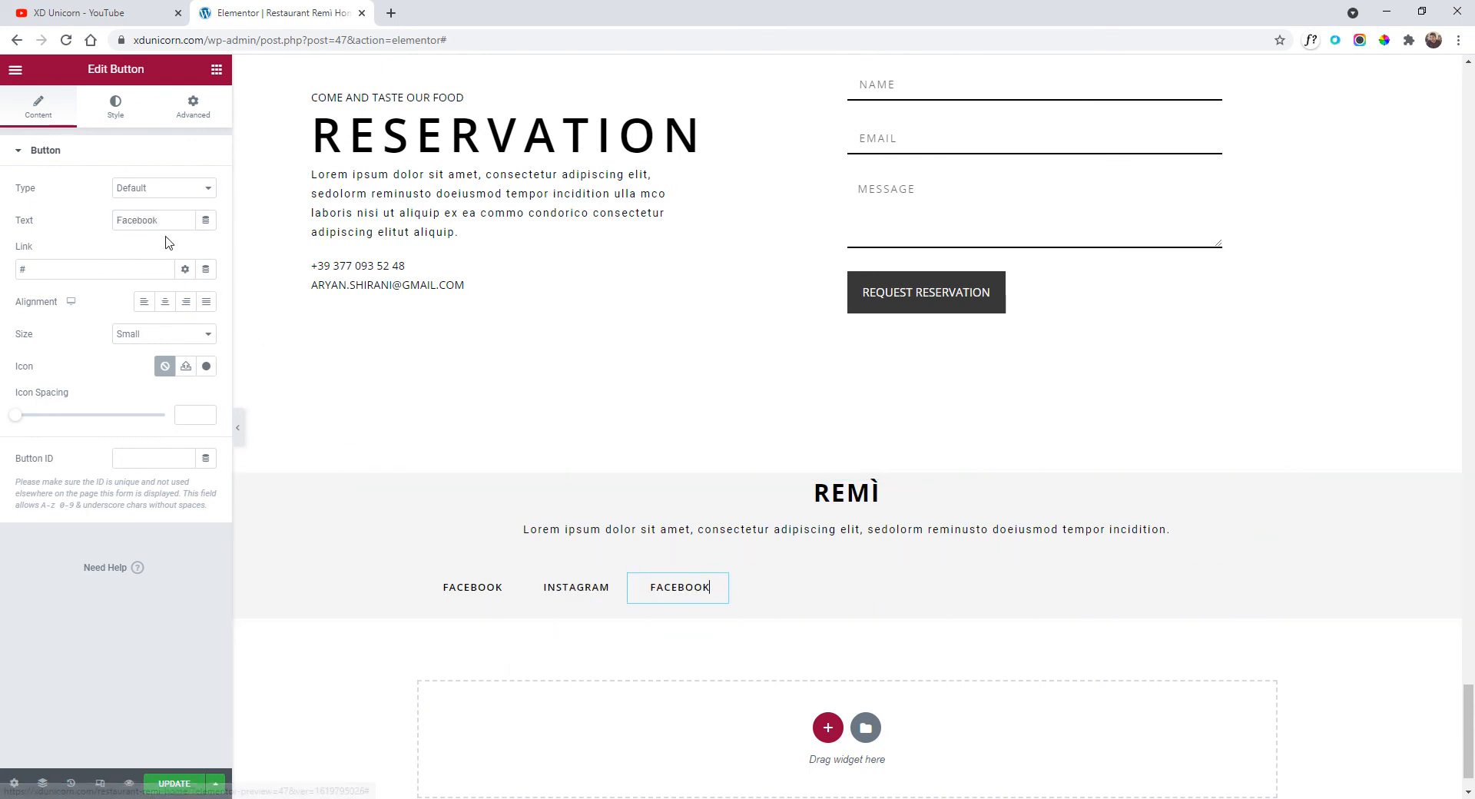
left_click_drag(111, 233, 99, 235)
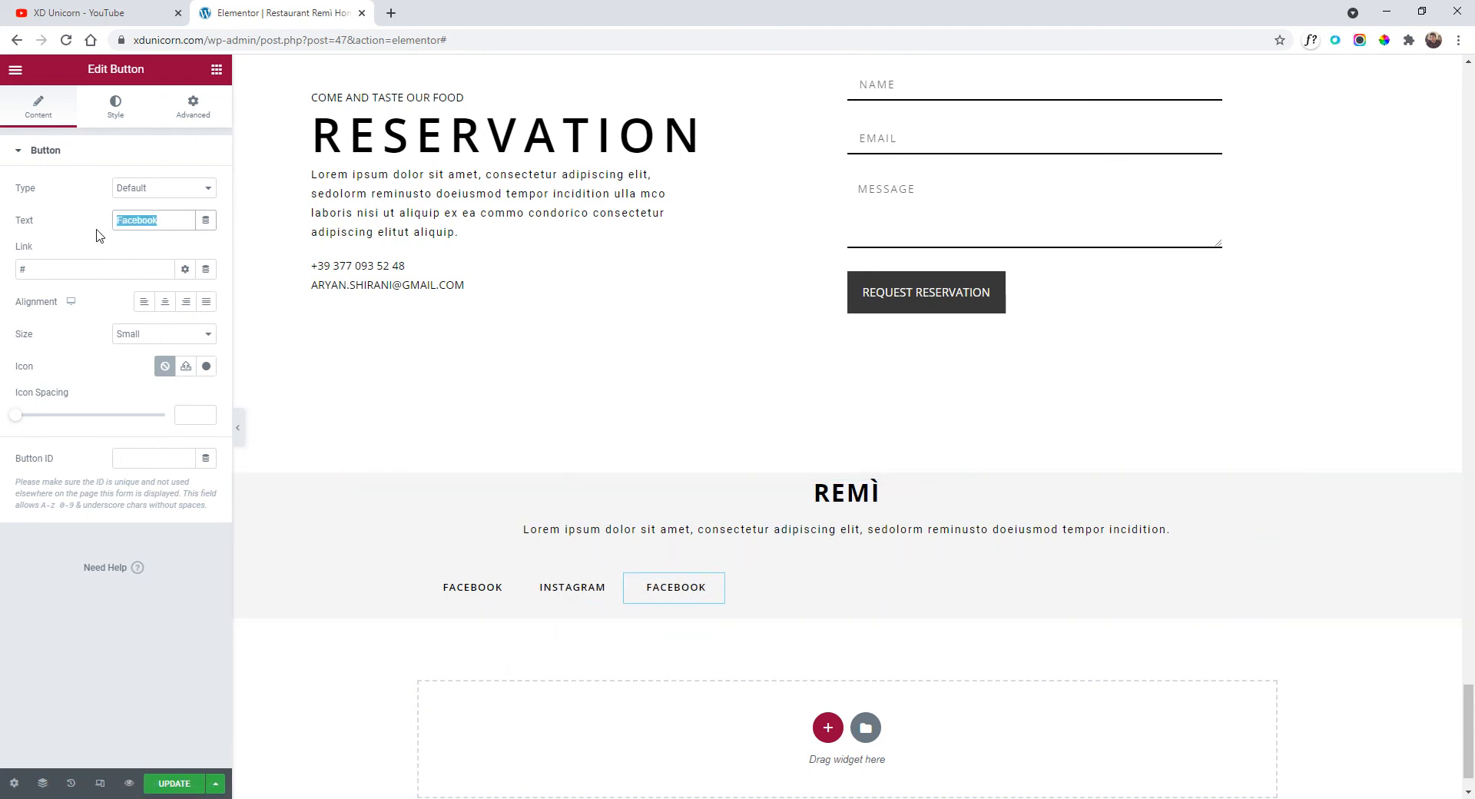
type("linkedin")
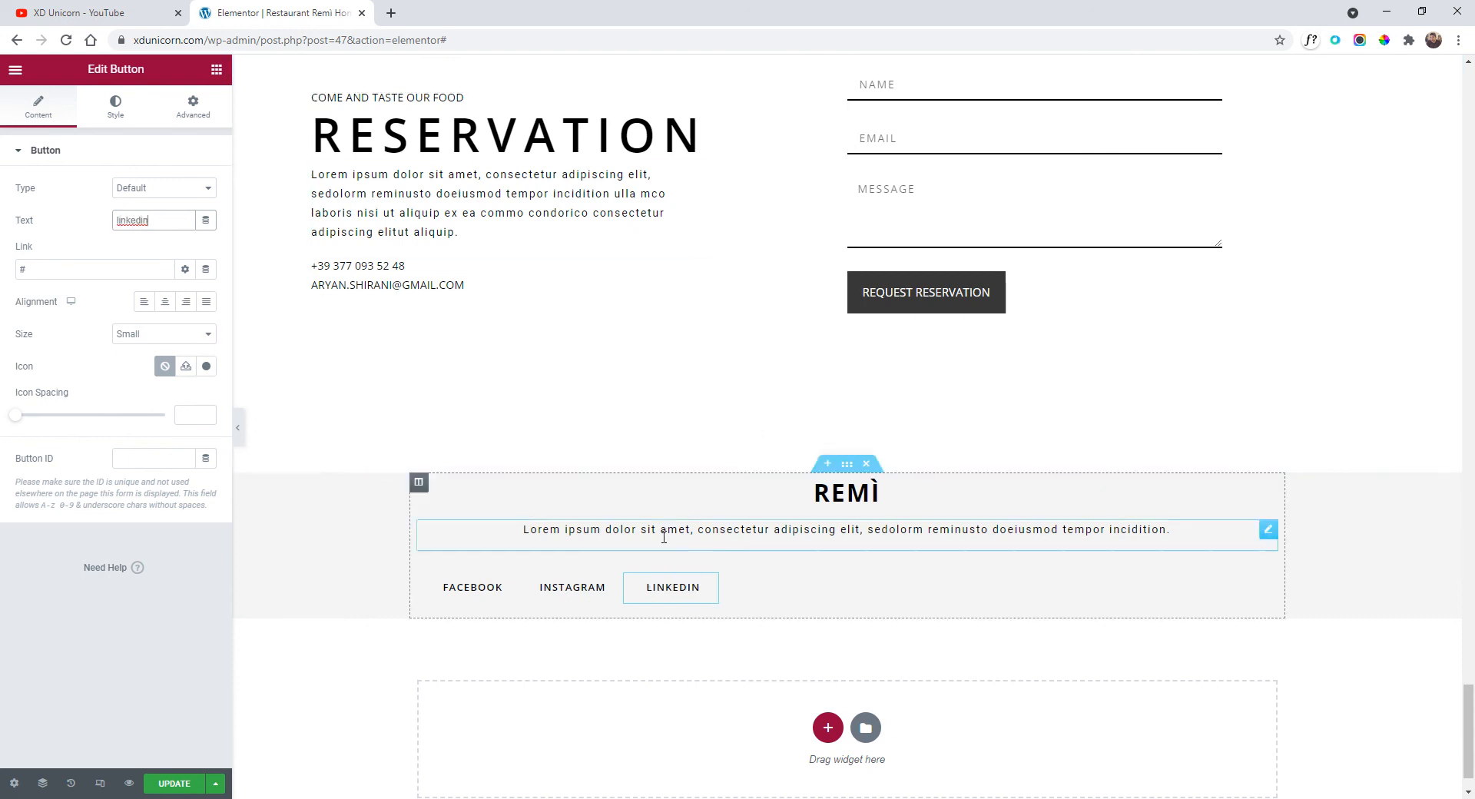
left_click(836, 558)
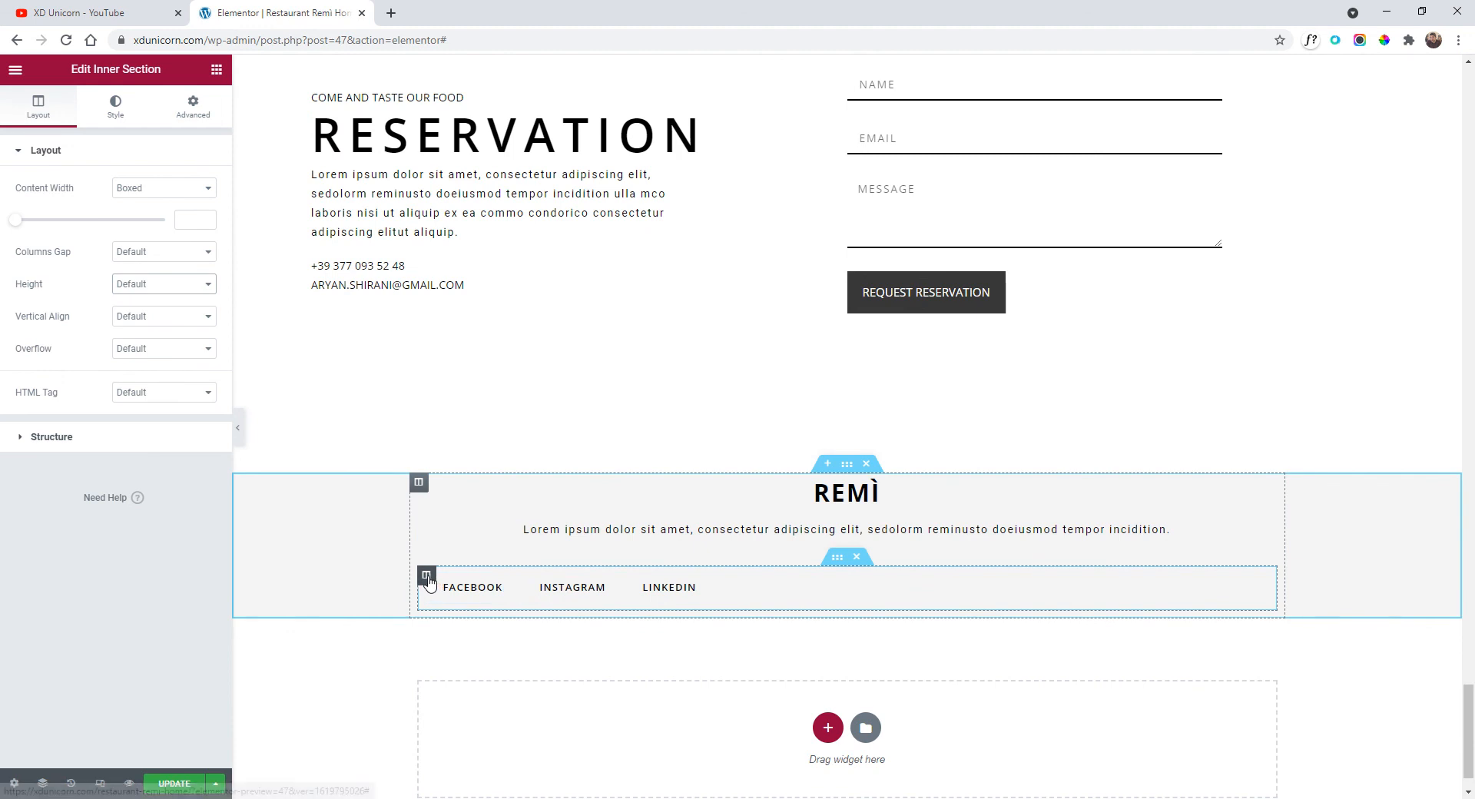
left_click(426, 576)
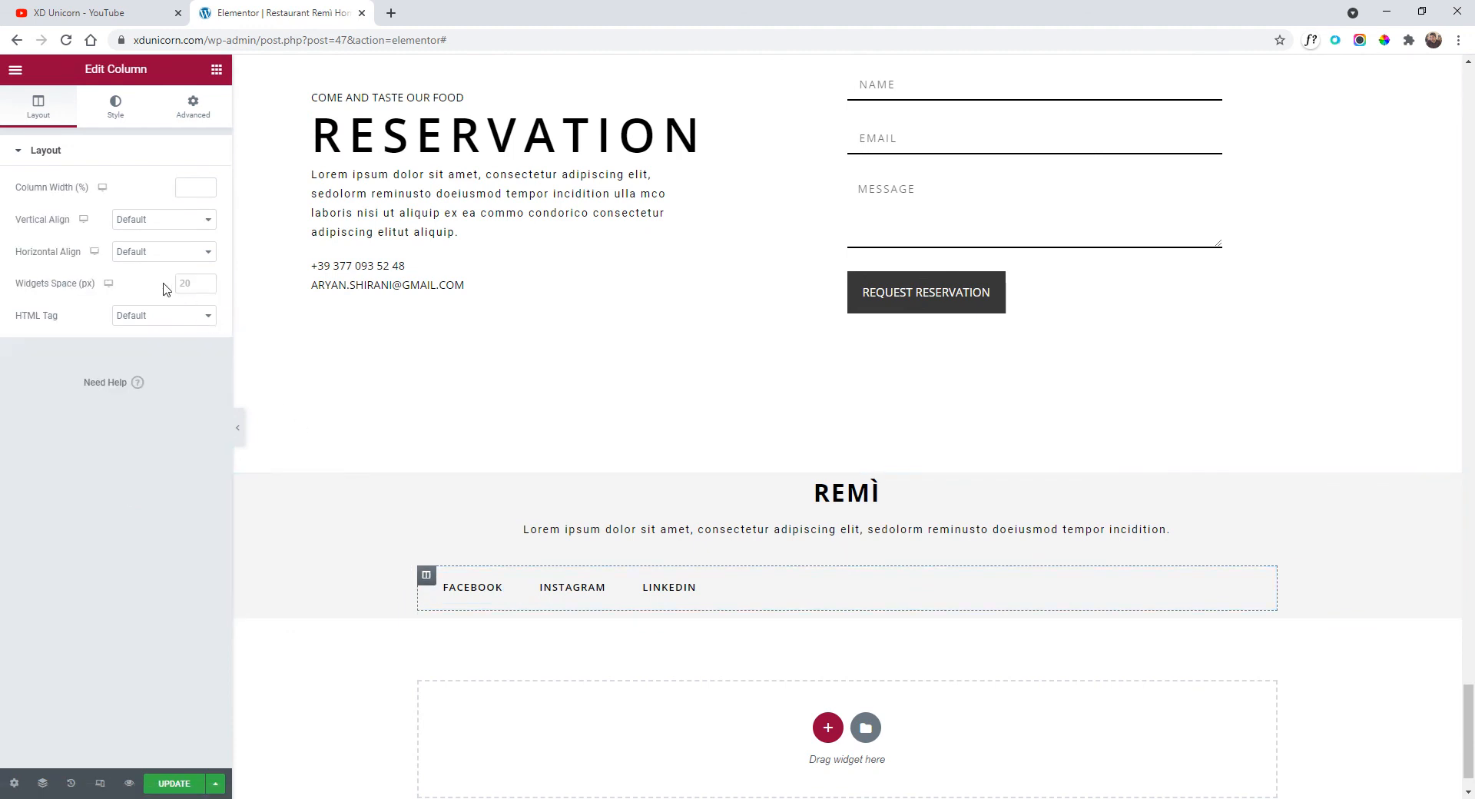
left_click(148, 262)
left_click(159, 289)
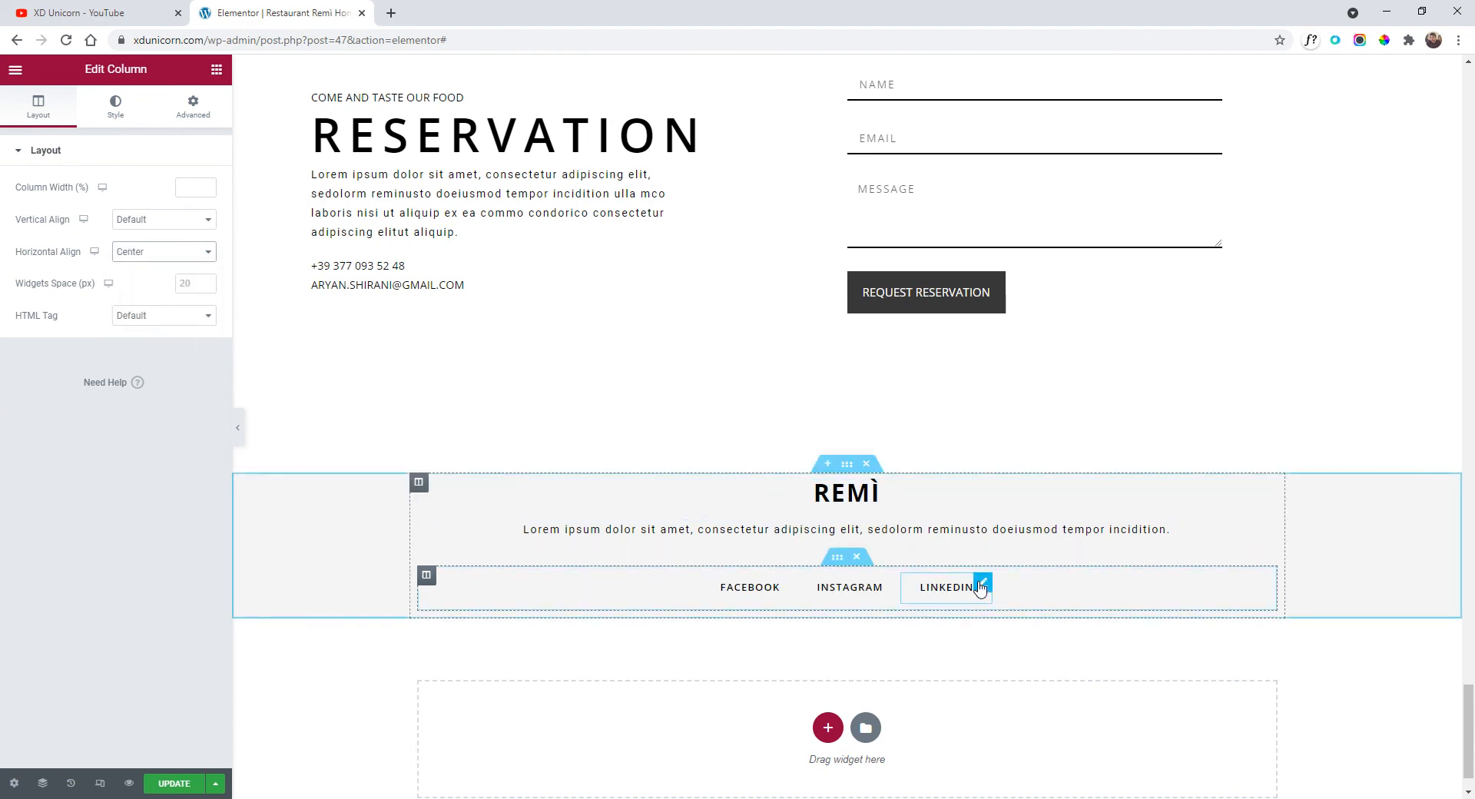
scroll(999, 580, "down", 1)
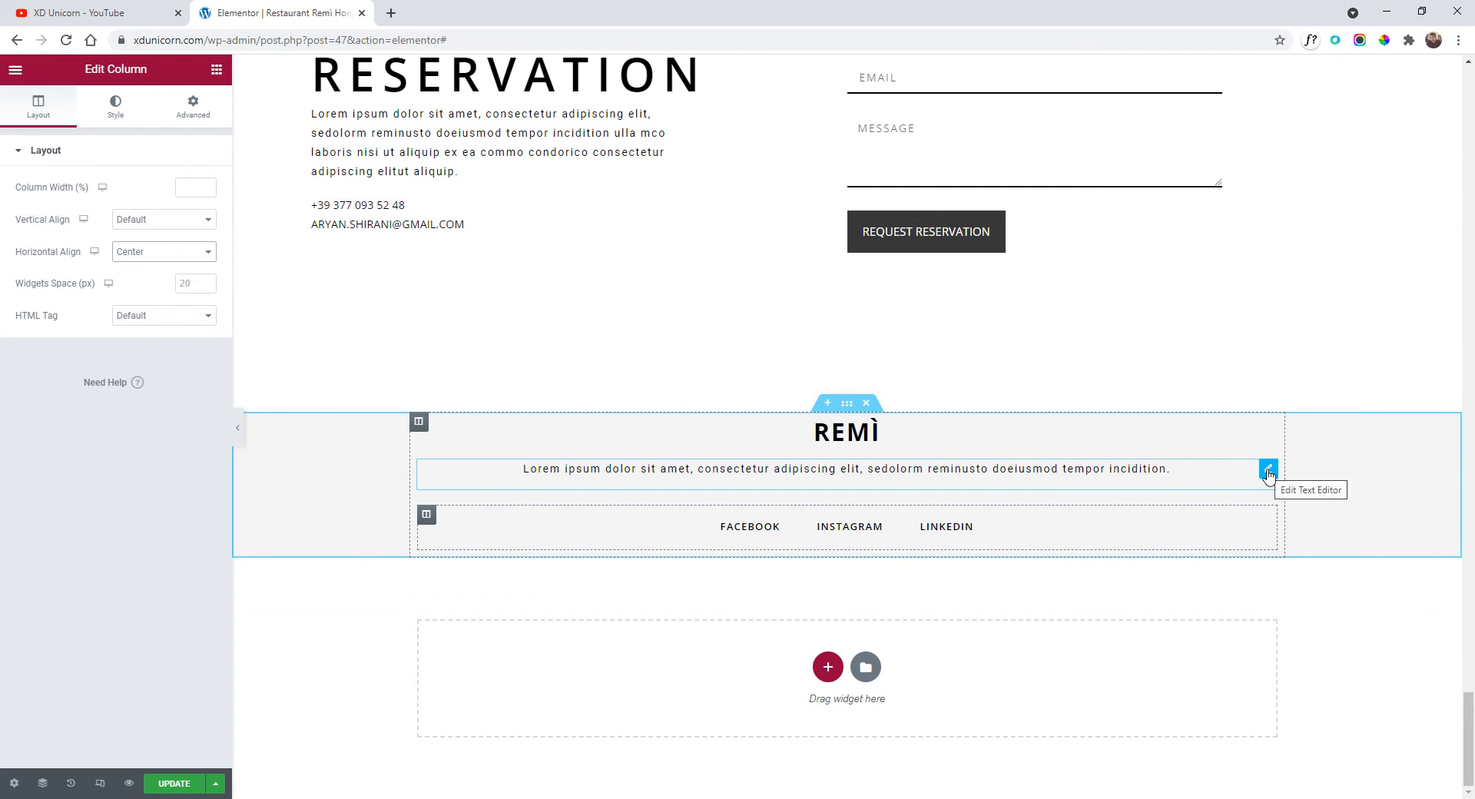
Paste a copy of the description text, replace it with the 2021 copyright line, and centre it.
right_click(440, 146)
left_click(476, 212)
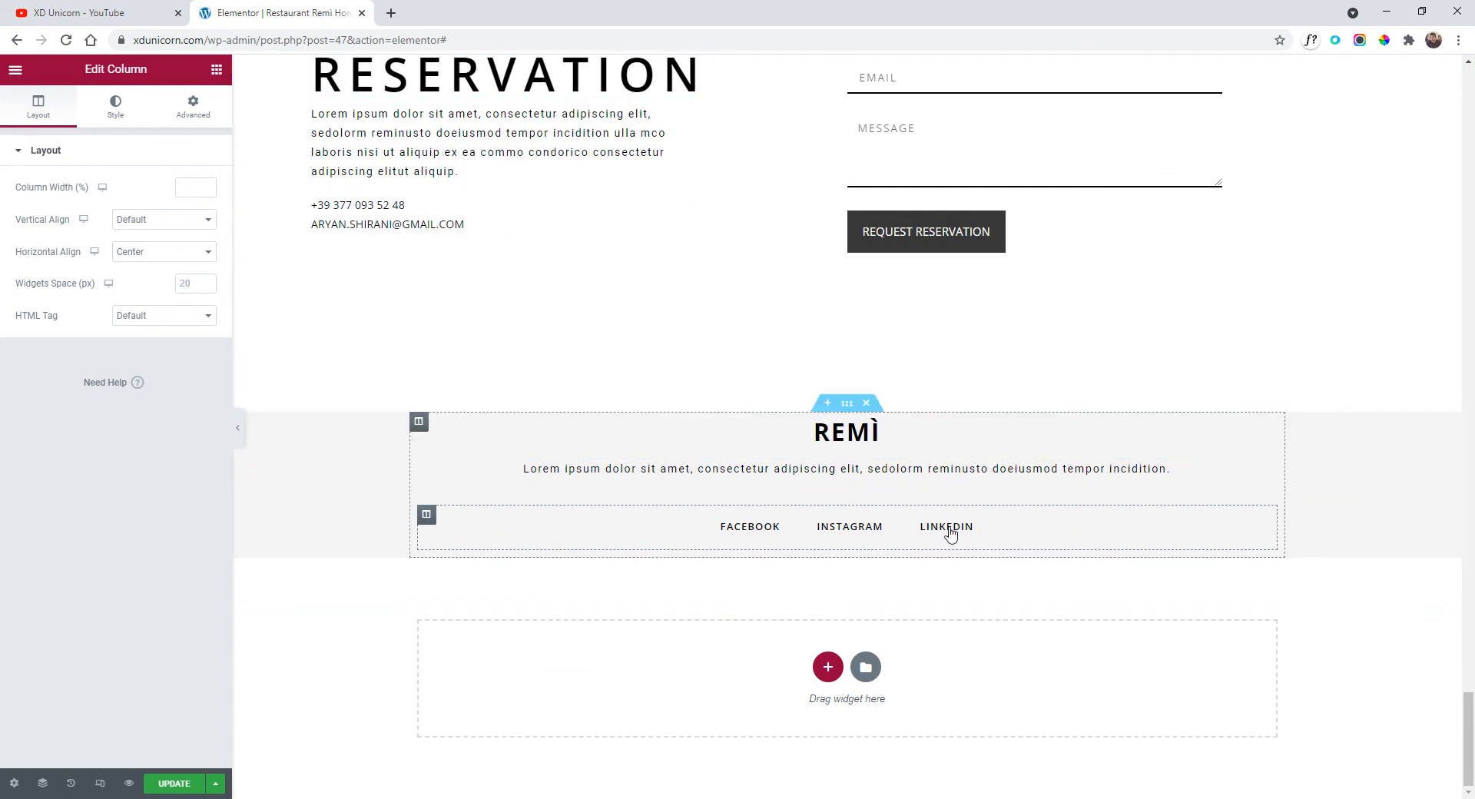
right_click(1021, 543)
left_click(1101, 658)
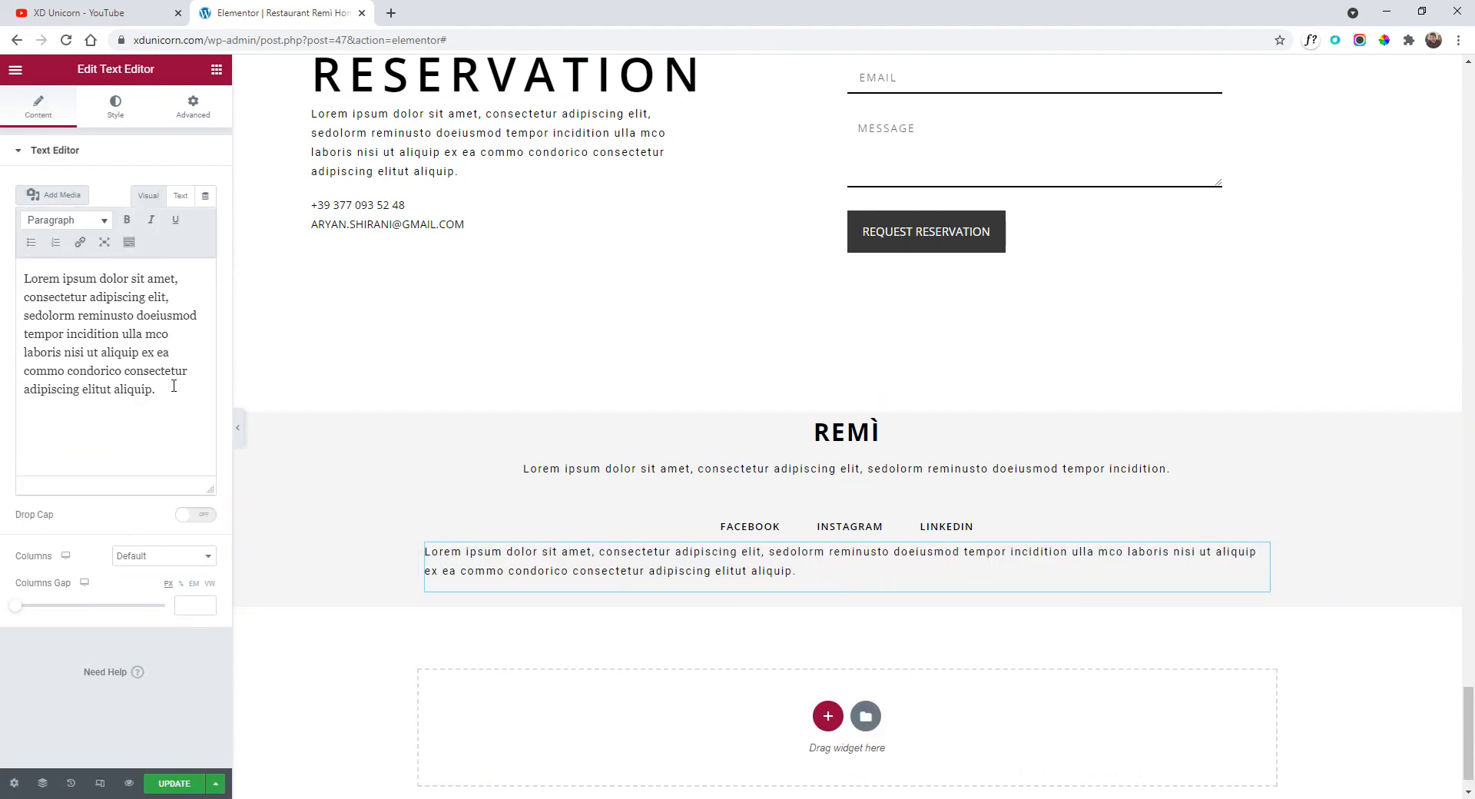
left_click(172, 388)
key("ctrl+a")
key("ctrl+v")
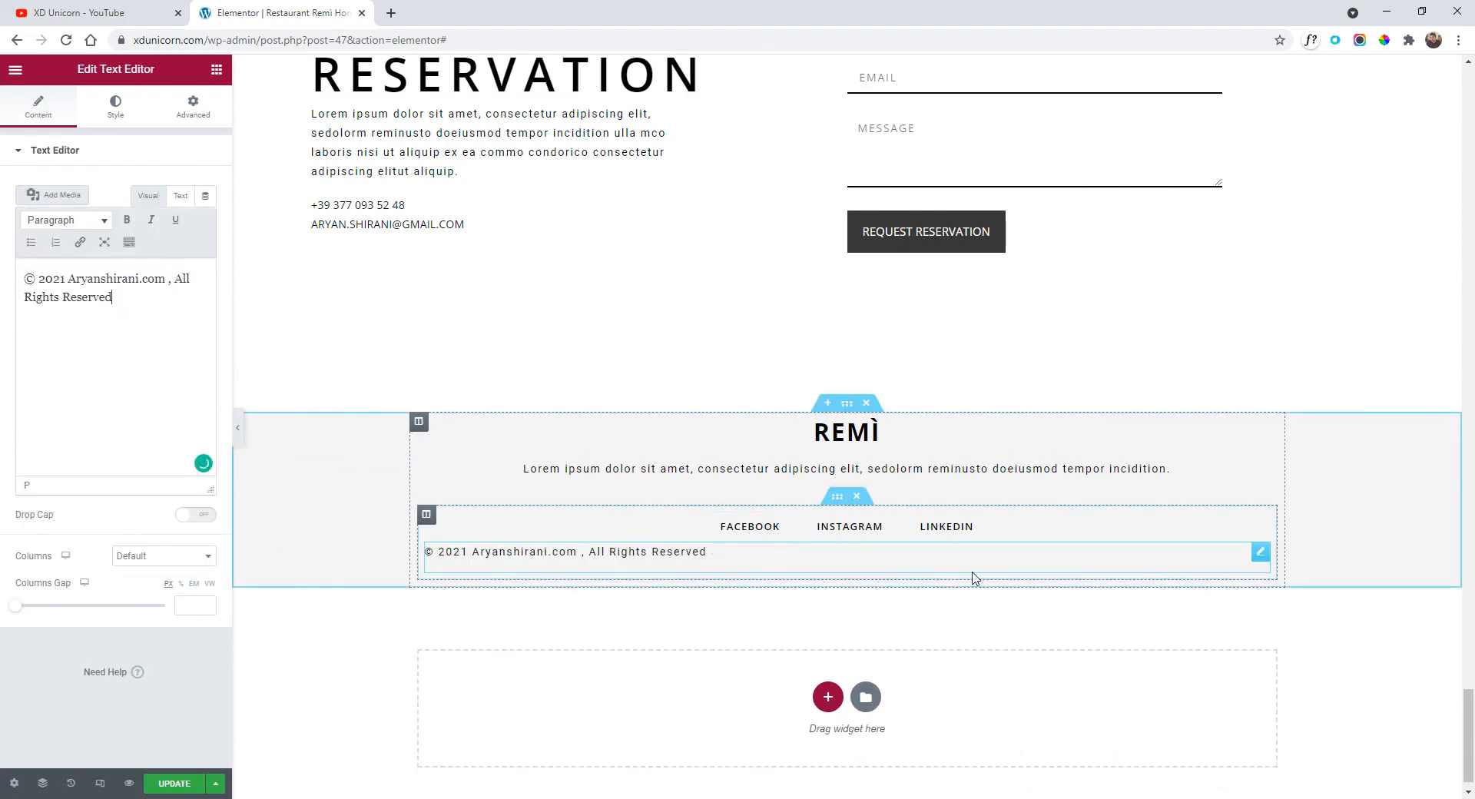
left_click(115, 106)
left_click(165, 188)
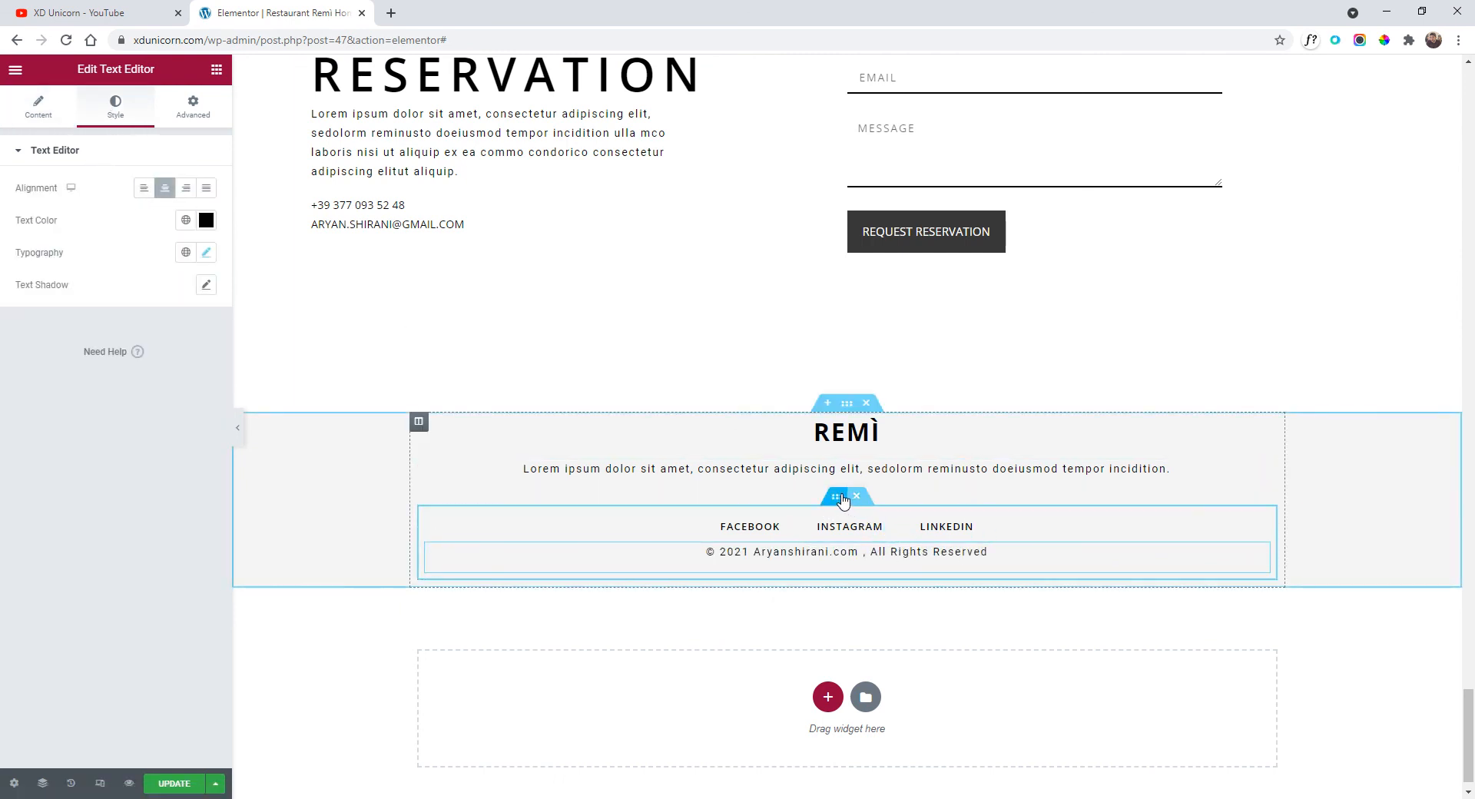
Reorder so the social links row sits above the copyright line, then preview the page.
left_click(837, 497)
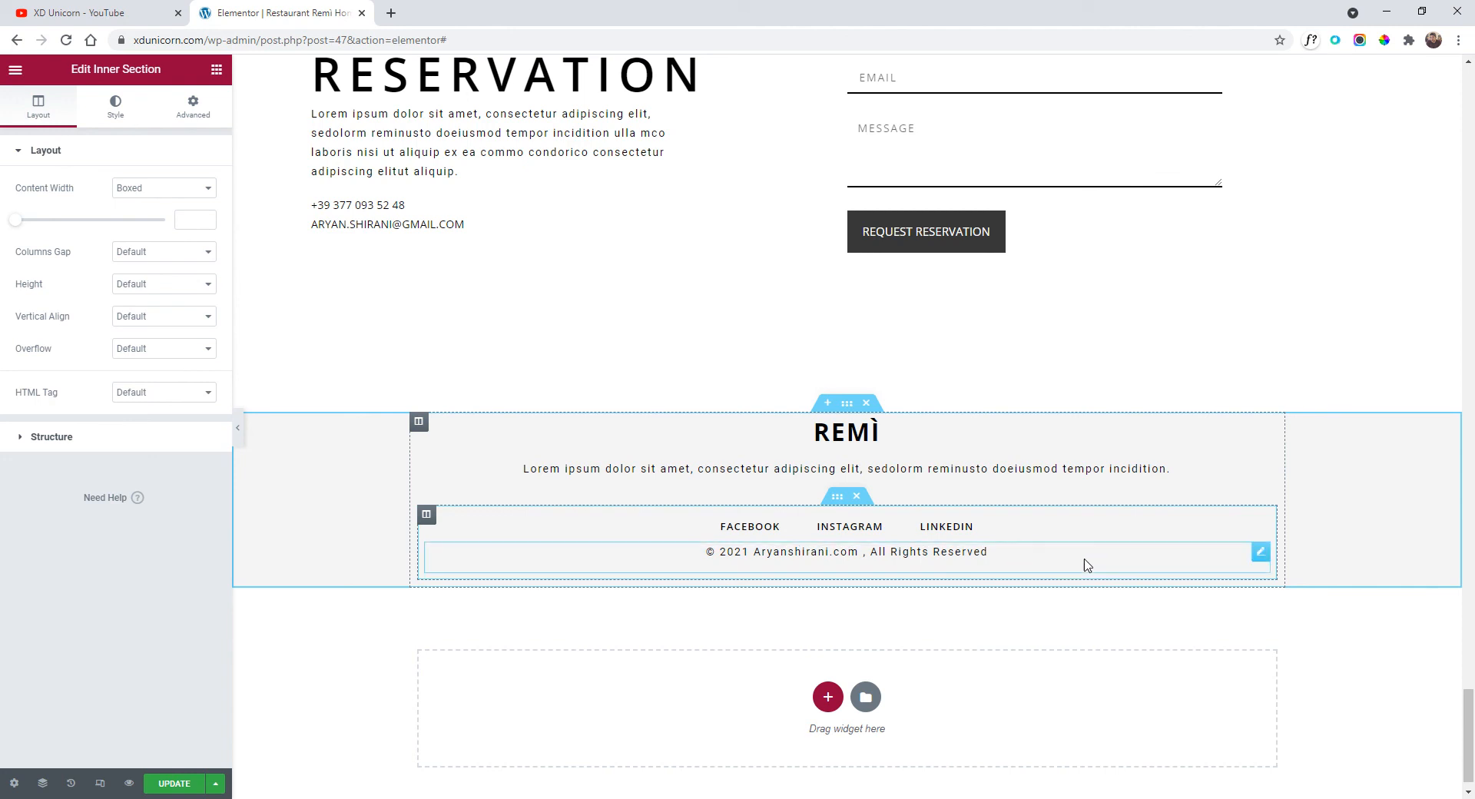
left_click_drag(1261, 551, 865, 488)
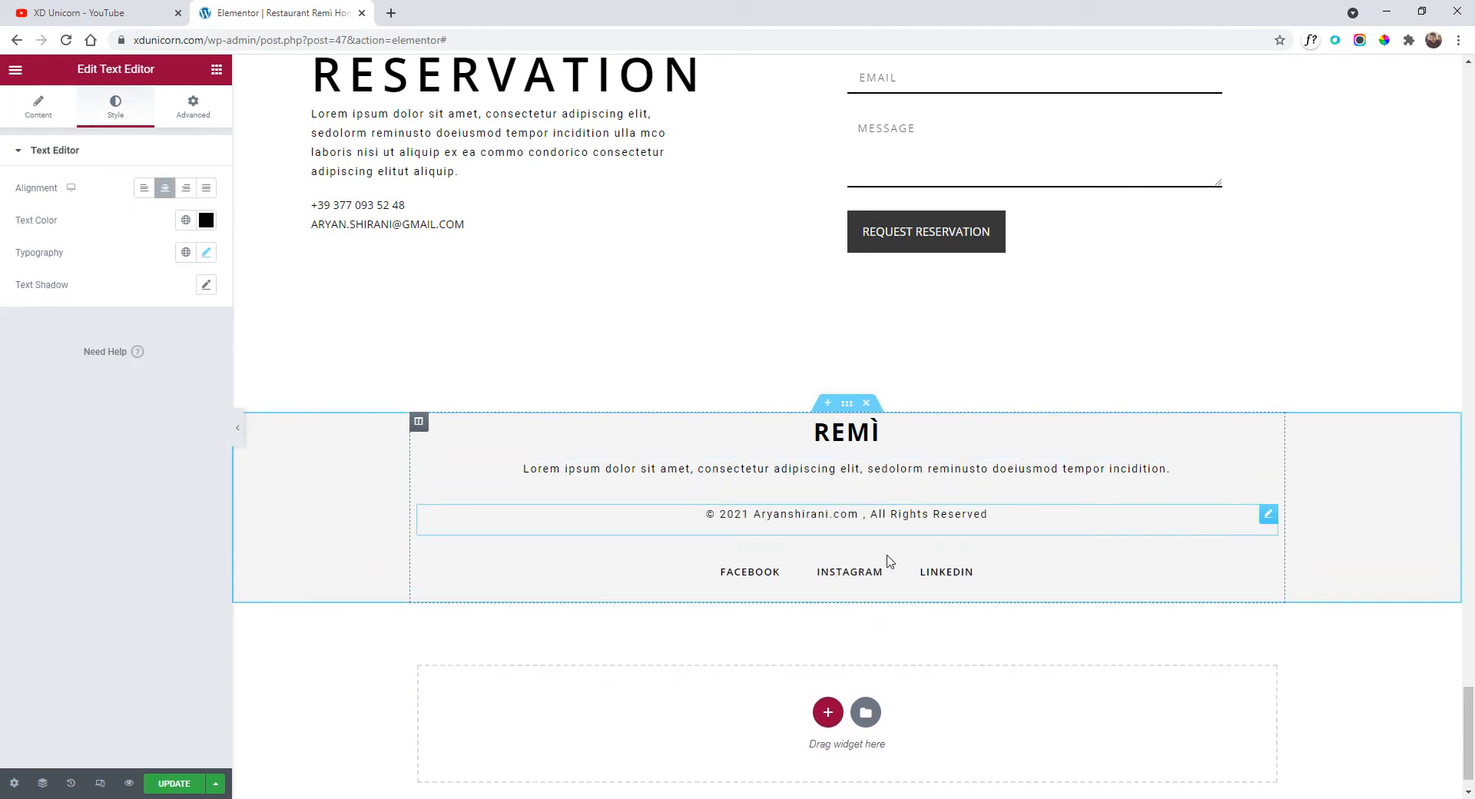
left_click_drag(837, 544, 837, 489)
key("ctrl+p")
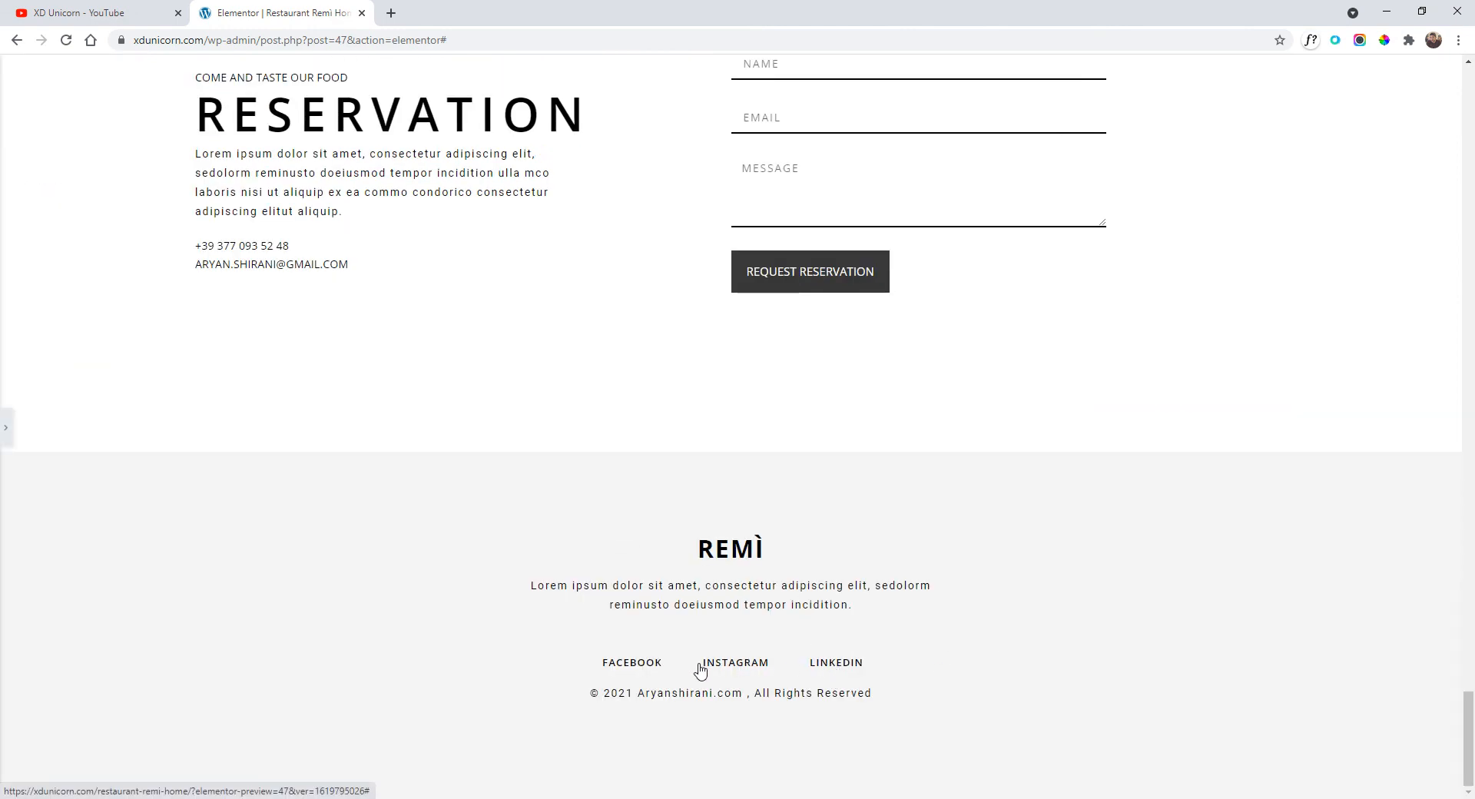
Scroll through the footer preview, then return to the editor with the Navigator open.
scroll(700, 671, "up", 10)
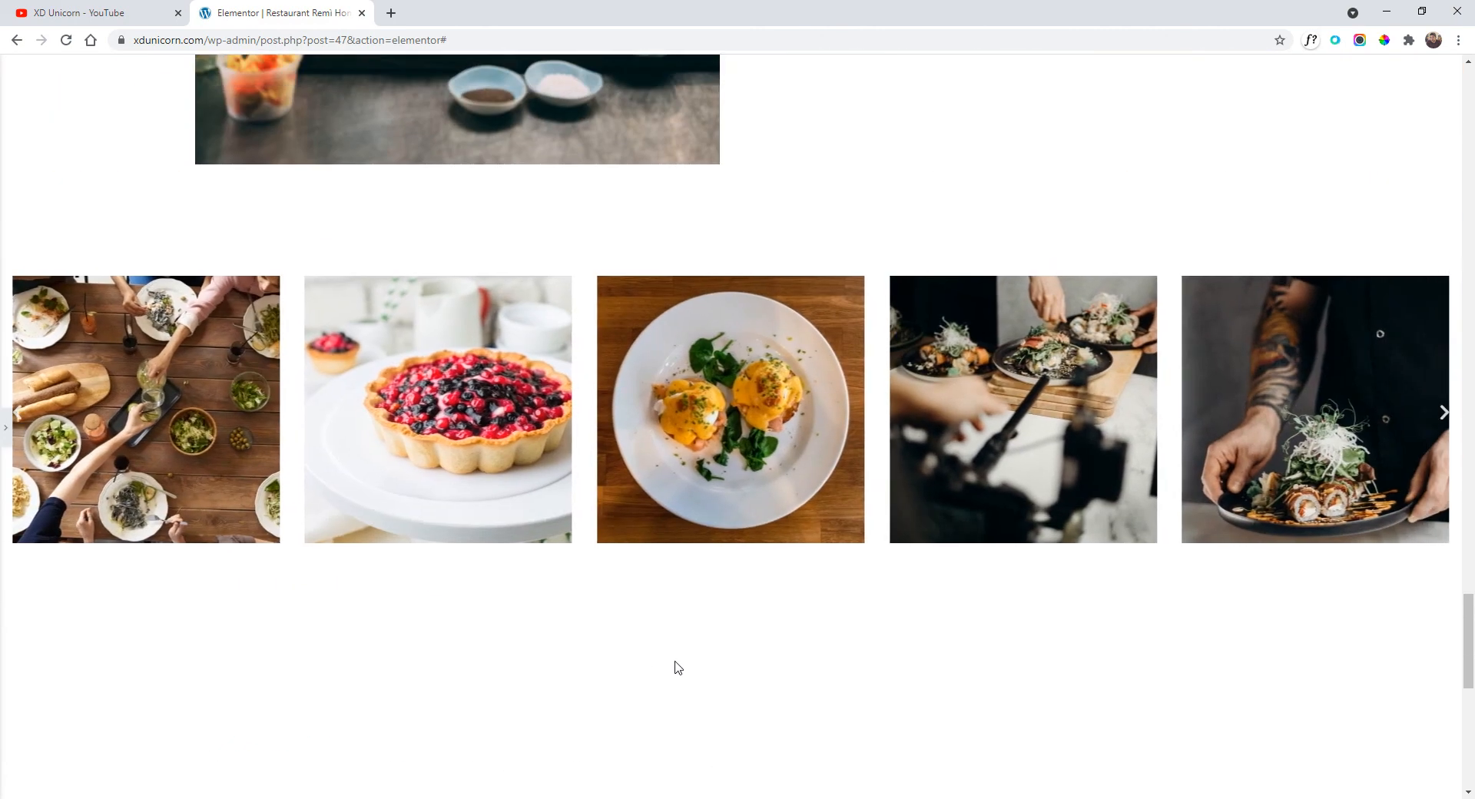
scroll(678, 667, "up", 1)
scroll(879, 599, "down", 9)
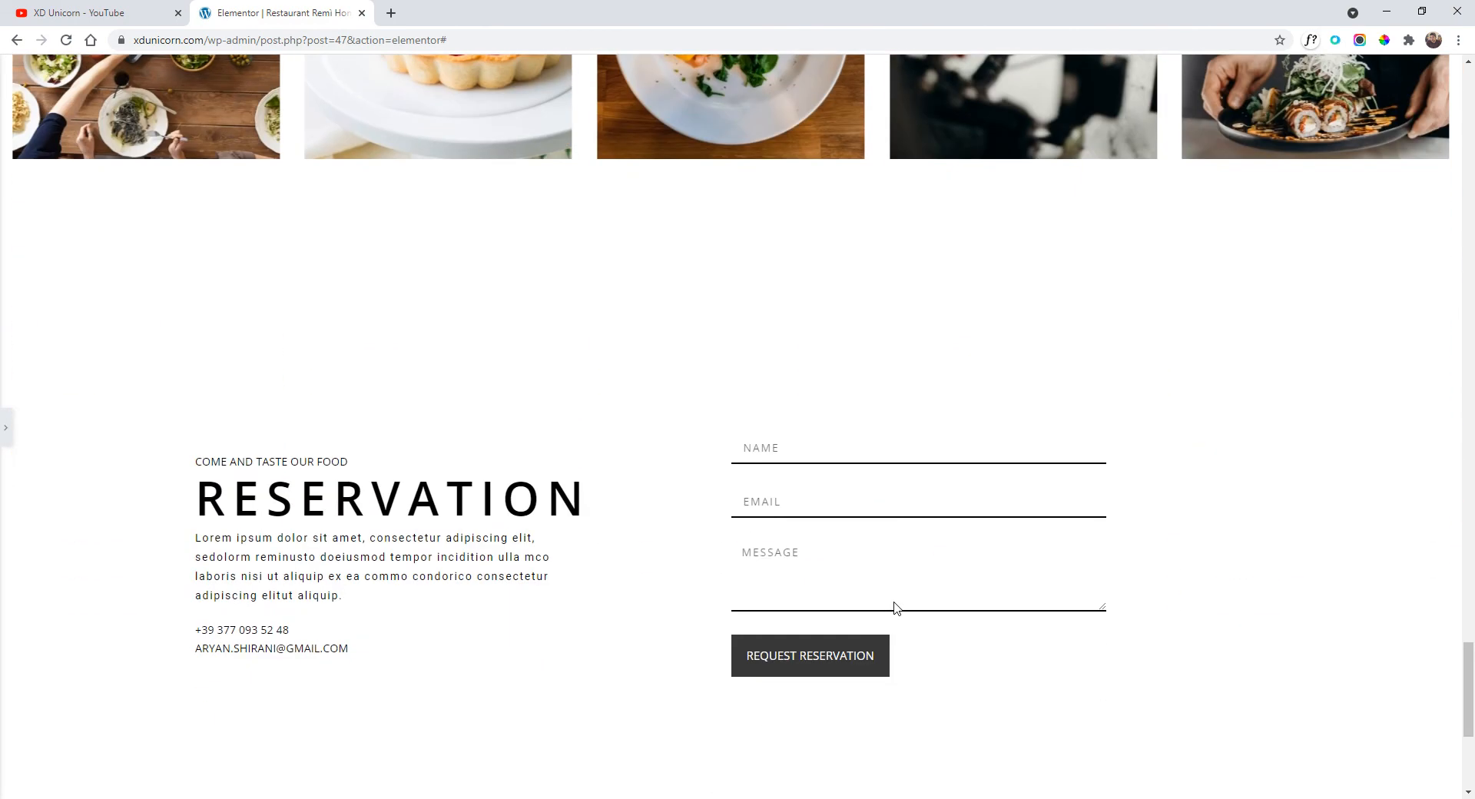
scroll(892, 606, "up", 1)
scroll(906, 582, "up", 5)
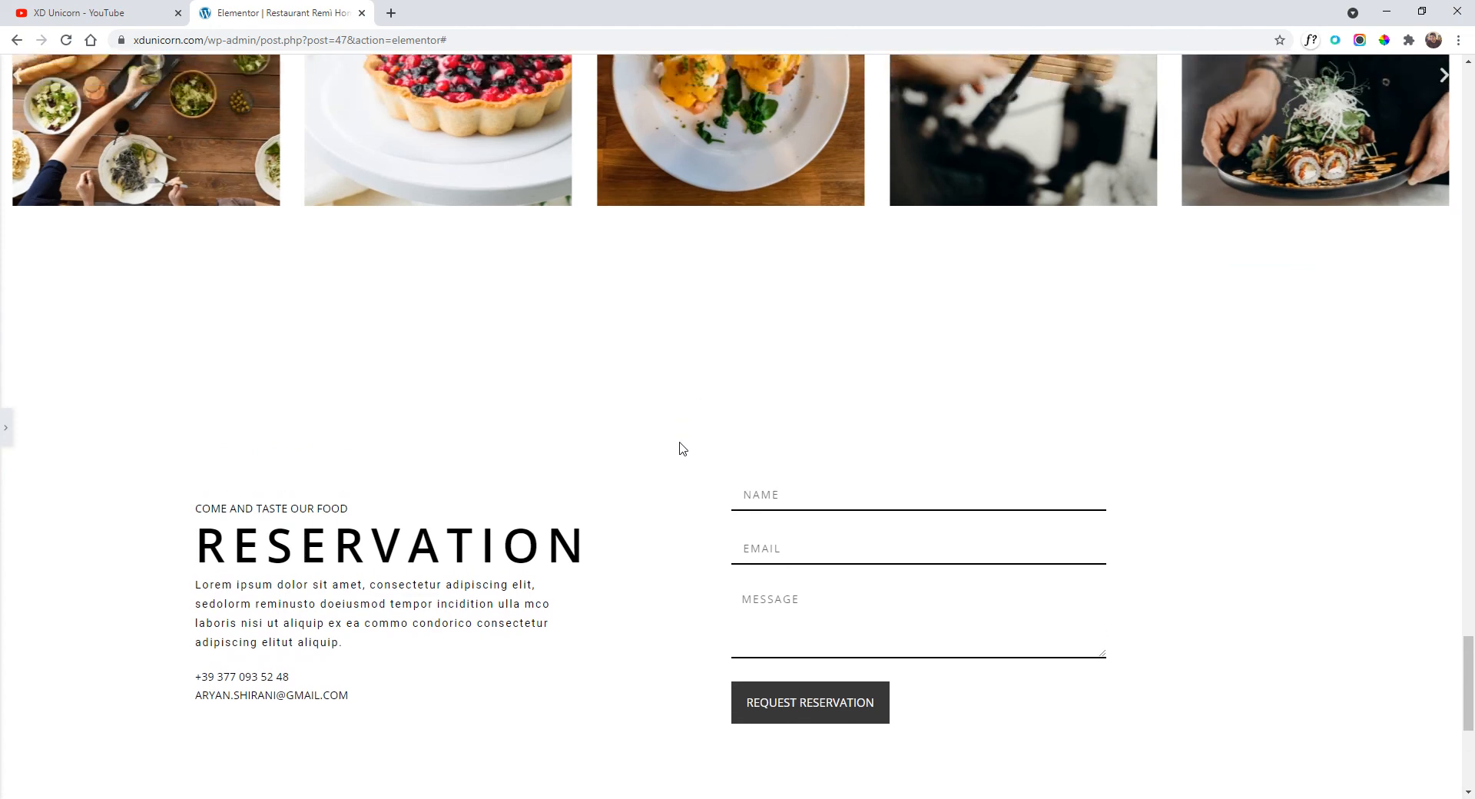
scroll(768, 438, "down", 1)
scroll(607, 383, "down", 1)
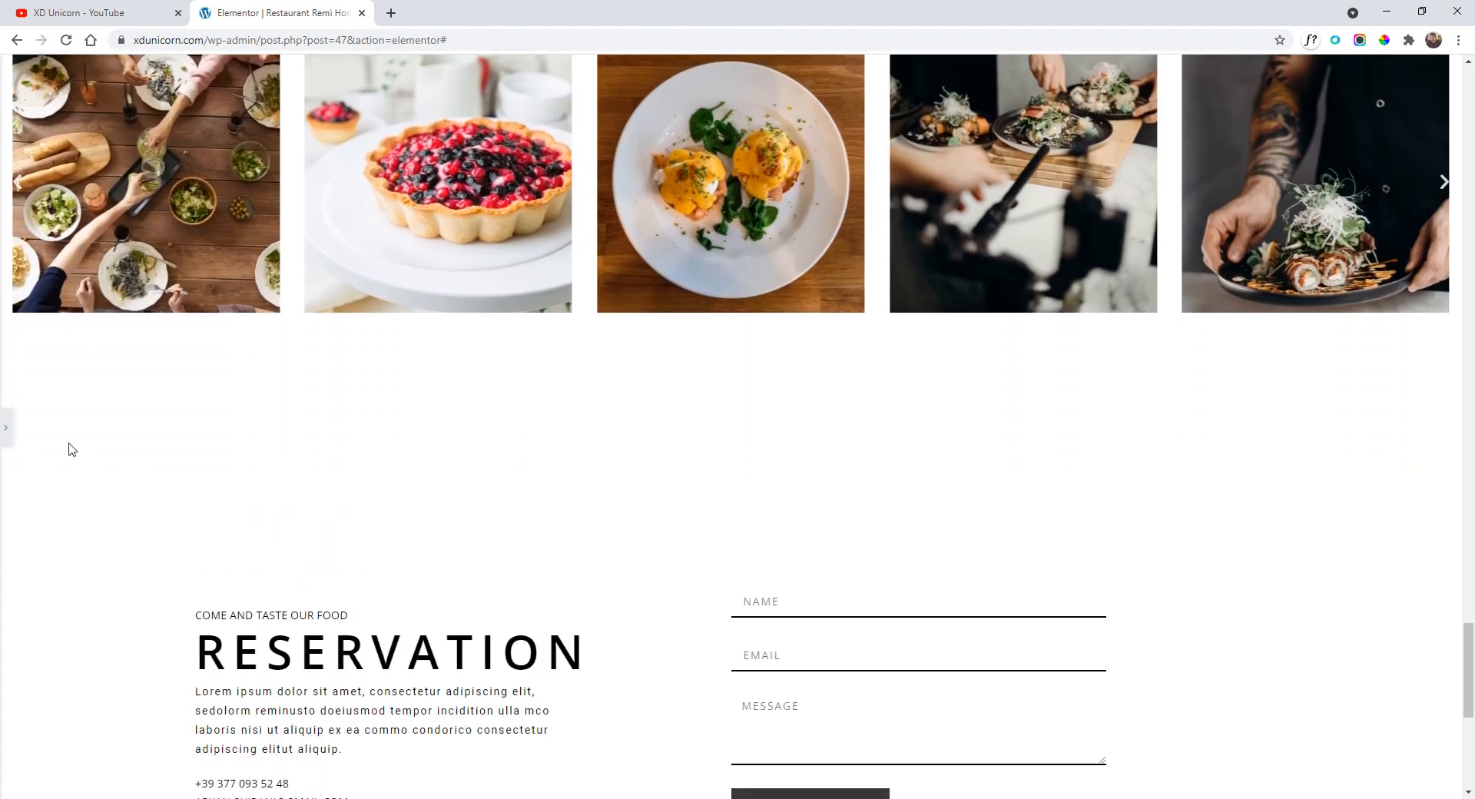
left_click(15, 440)
scroll(795, 353, "up", 1)
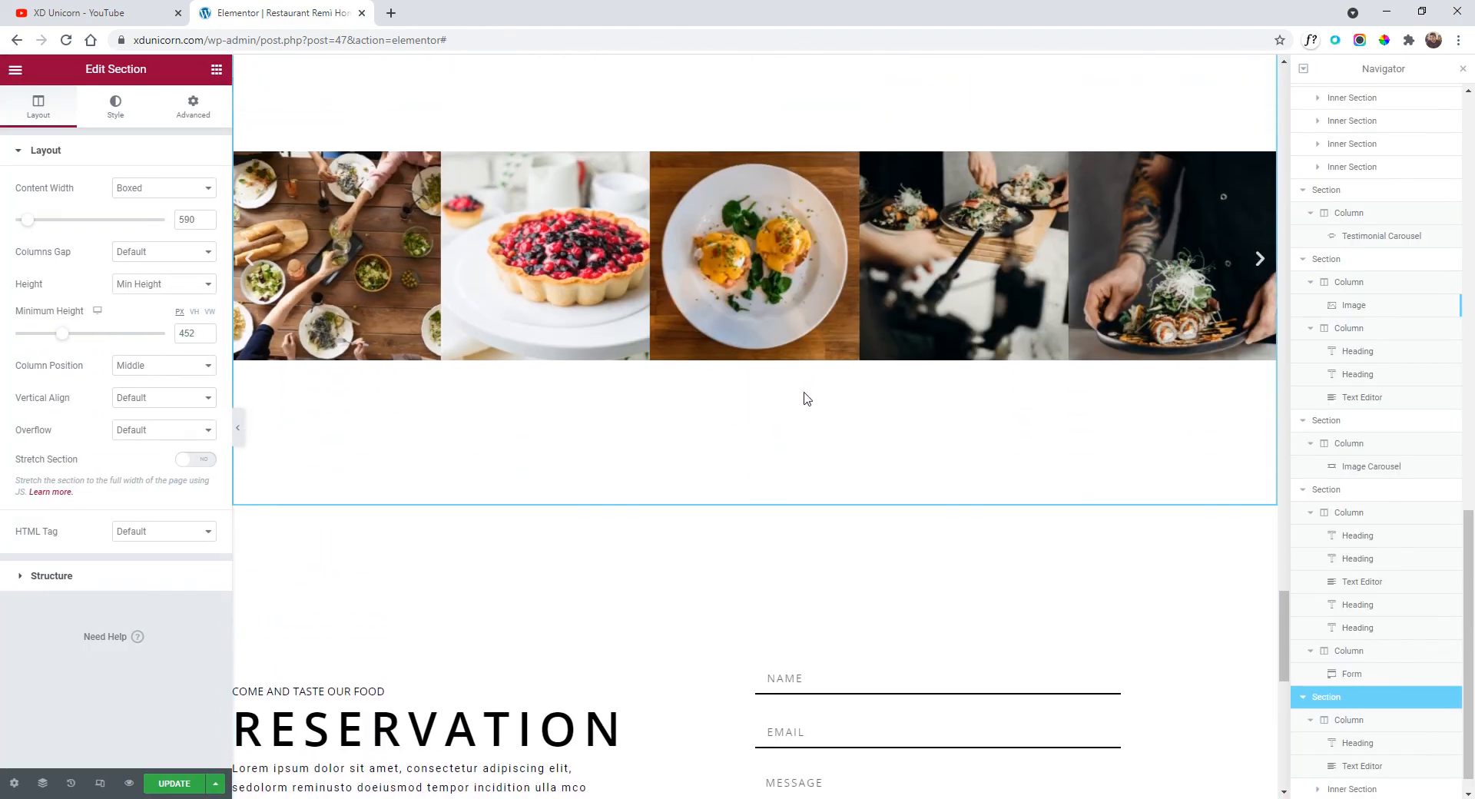
Reduce the food gallery section's minimum height to 422 and check it in preview.
scroll(805, 398, "up", 2)
left_click(756, 157)
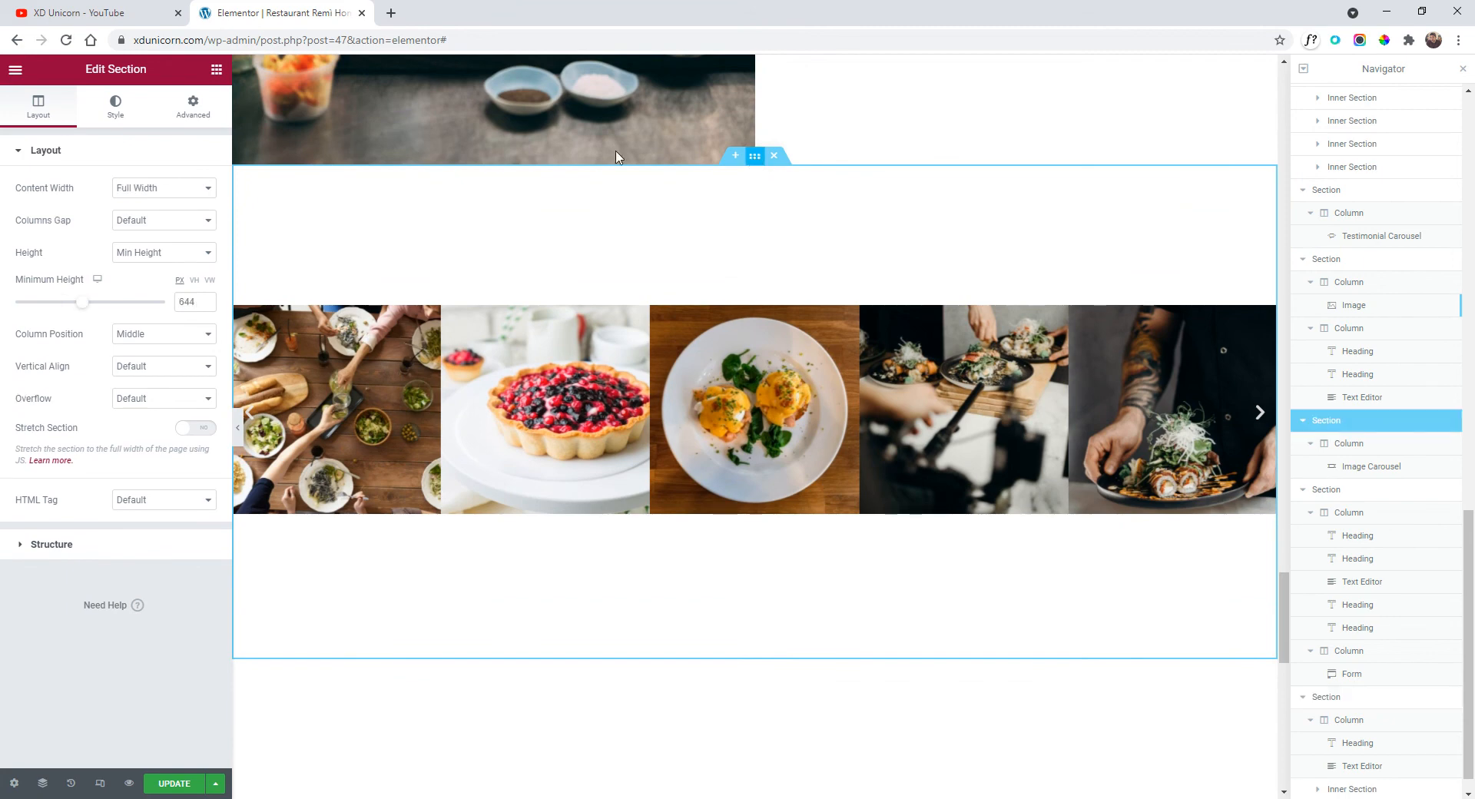
left_click_drag(80, 306, 58, 306)
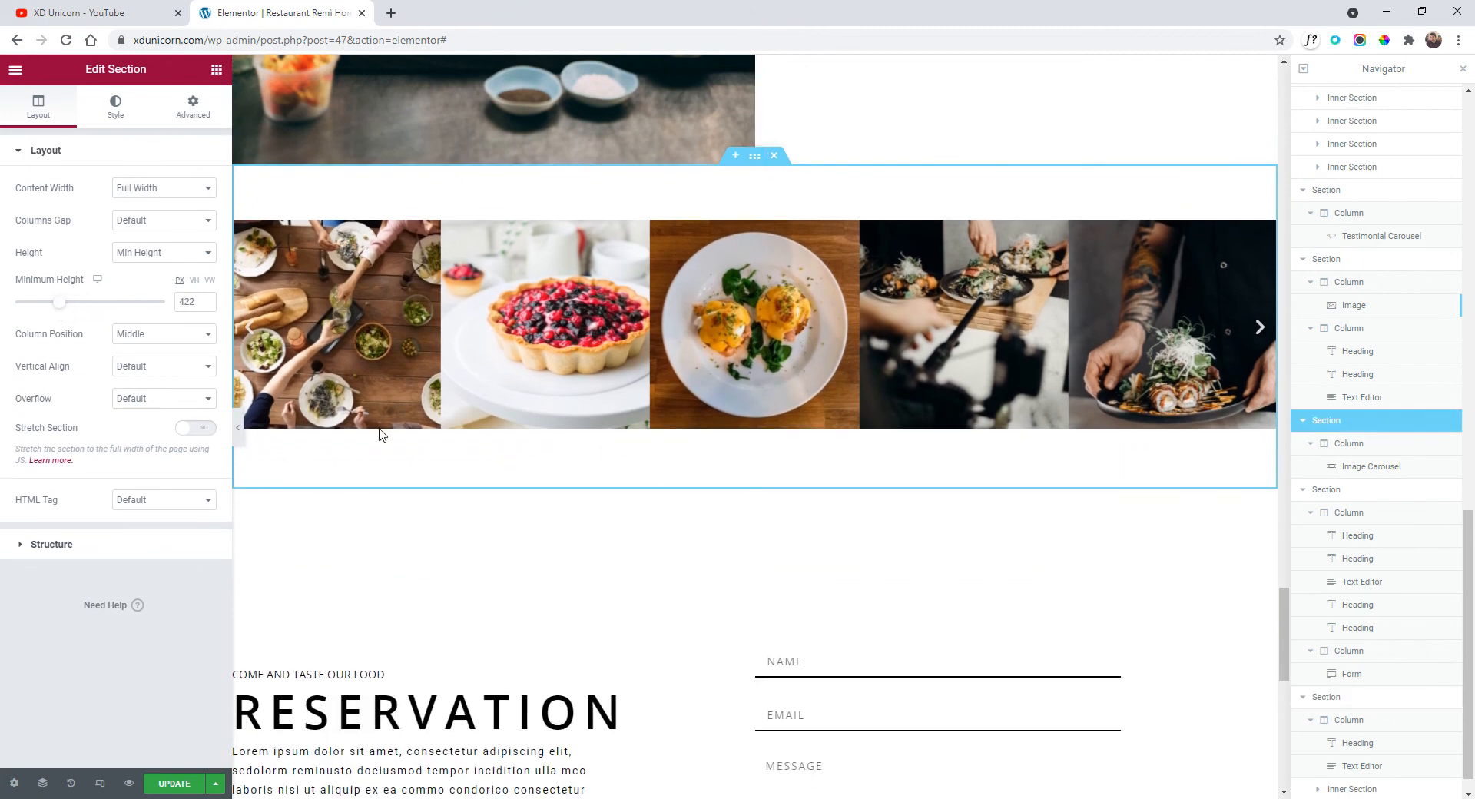
left_click(238, 427)
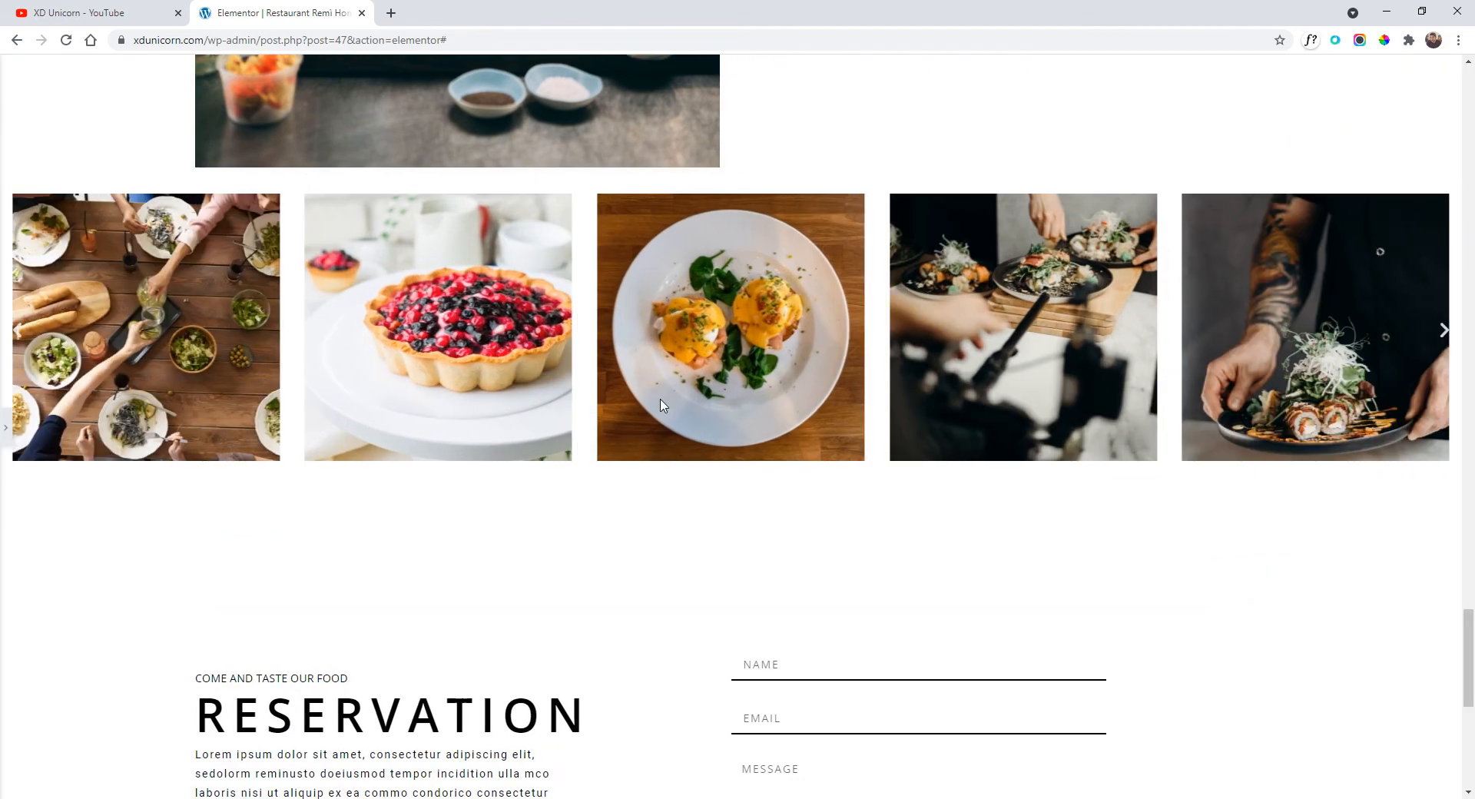
scroll(701, 438, "up", 4)
left_click(6, 428)
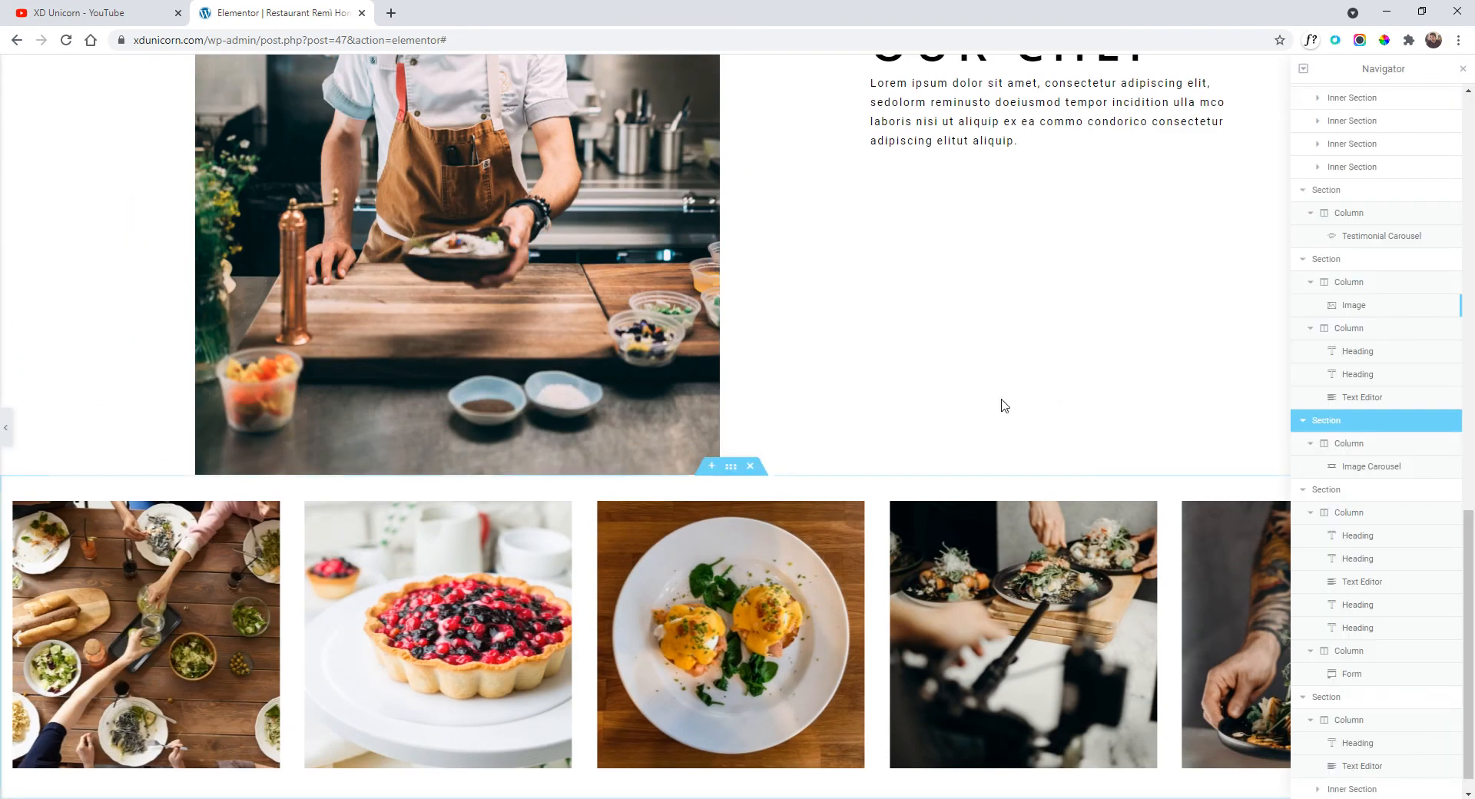
scroll(811, 378, "down", 2)
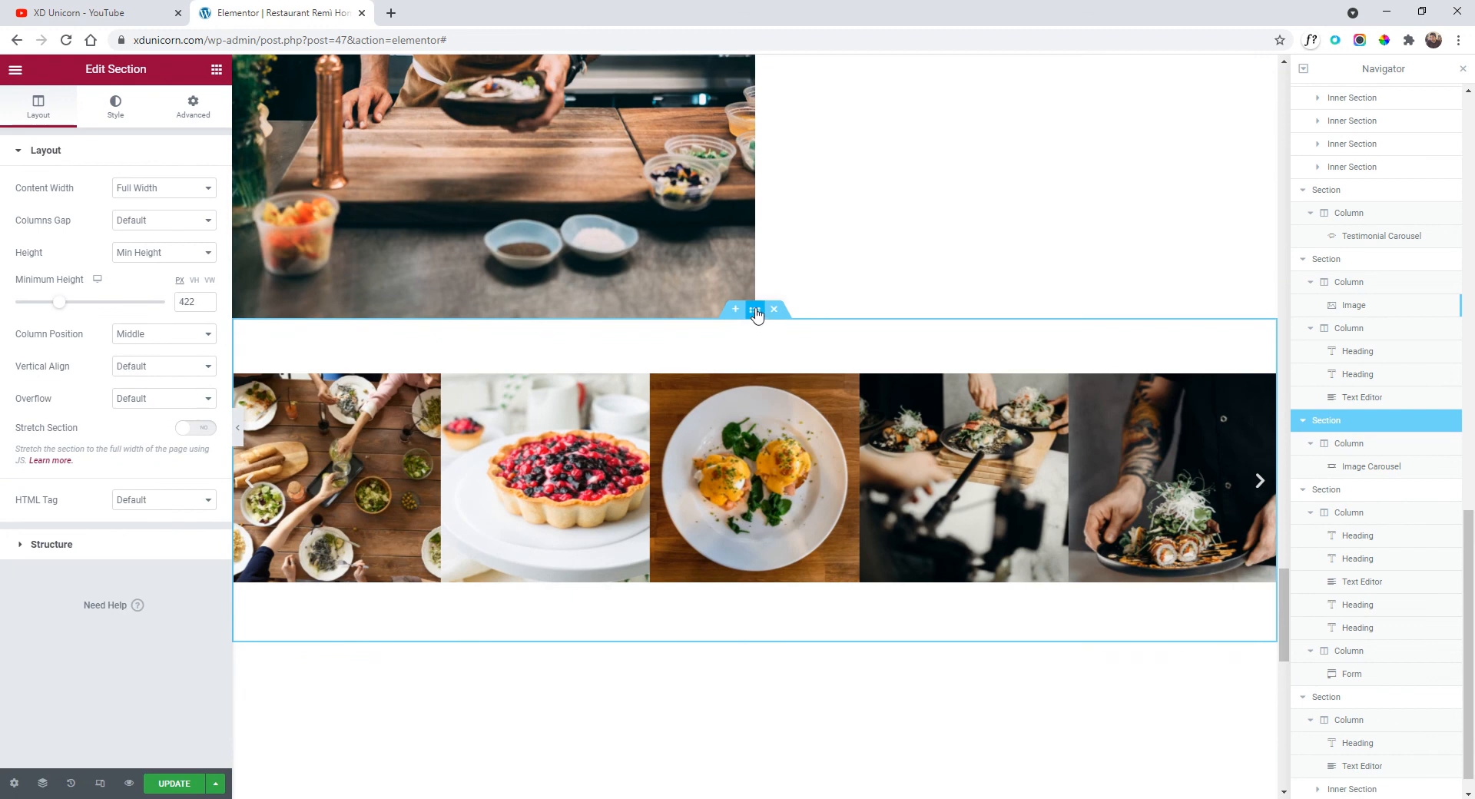
Unlink the gallery section's margins and set its top margin to 6.
left_click(172, 106)
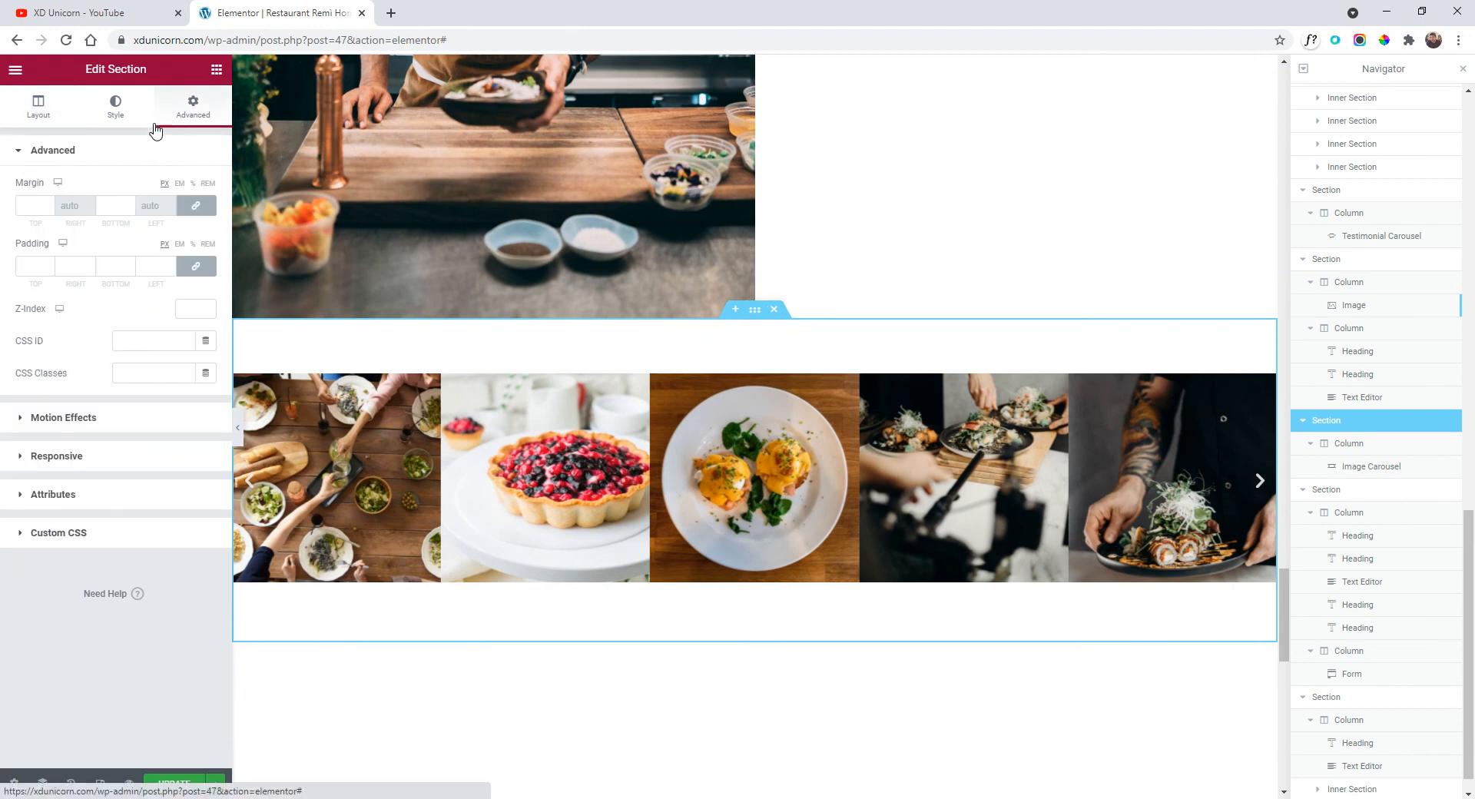
left_click(196, 206)
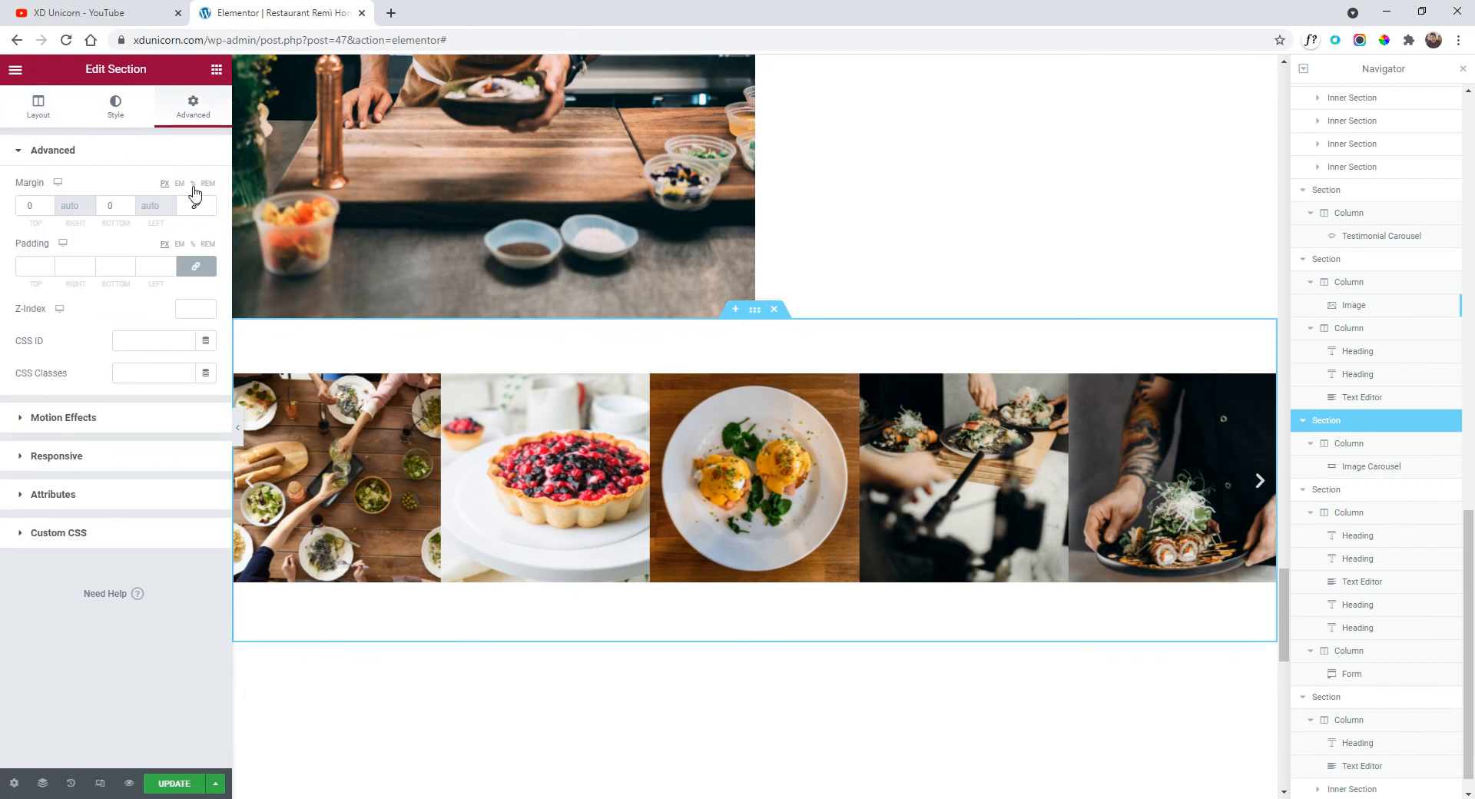
double_click(50, 205)
type("3")
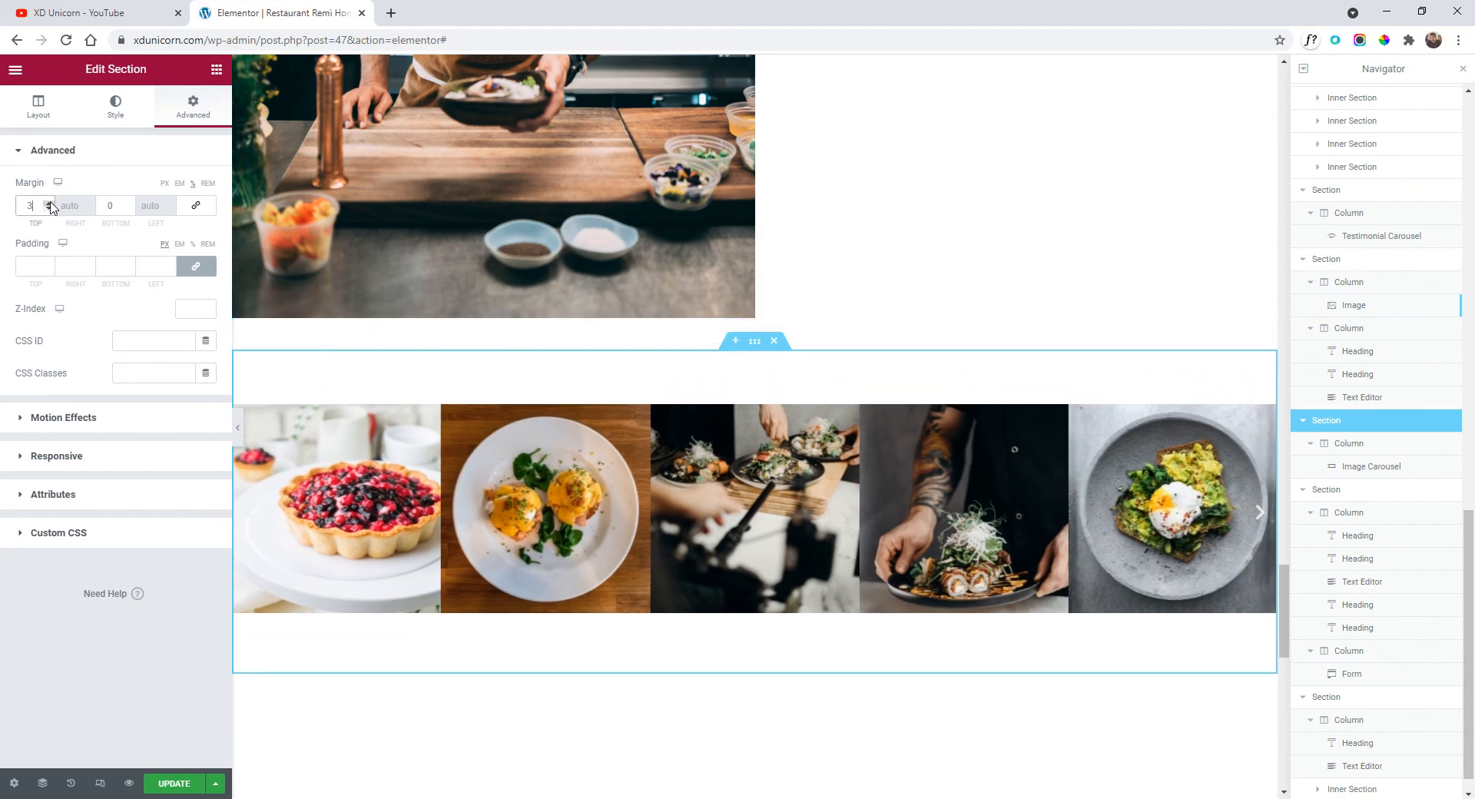
left_click(49, 203)
left_click(49, 202)
left_click(49, 203)
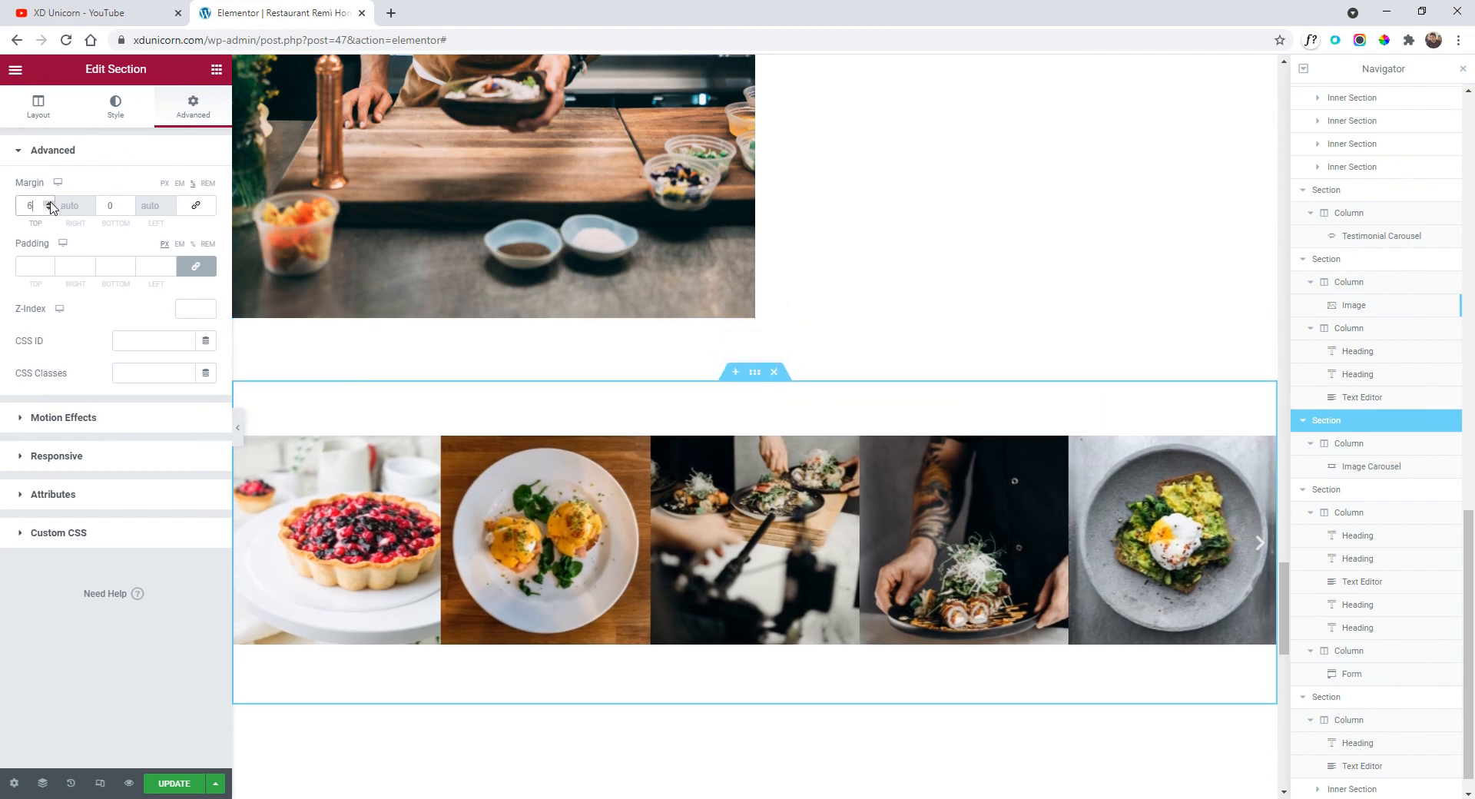
left_click(237, 427)
scroll(777, 317, "down", 10)
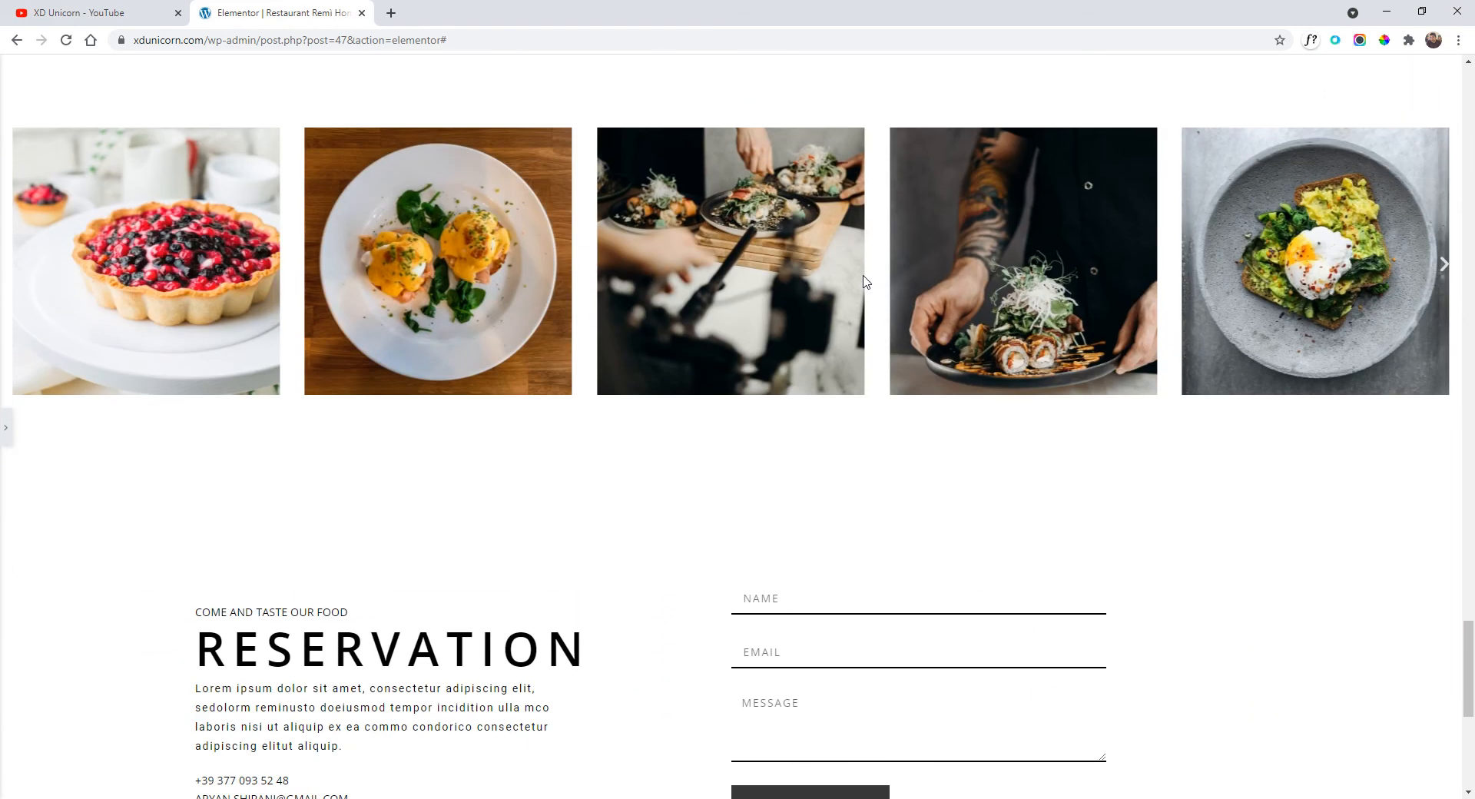
scroll(971, 344, "up", 15)
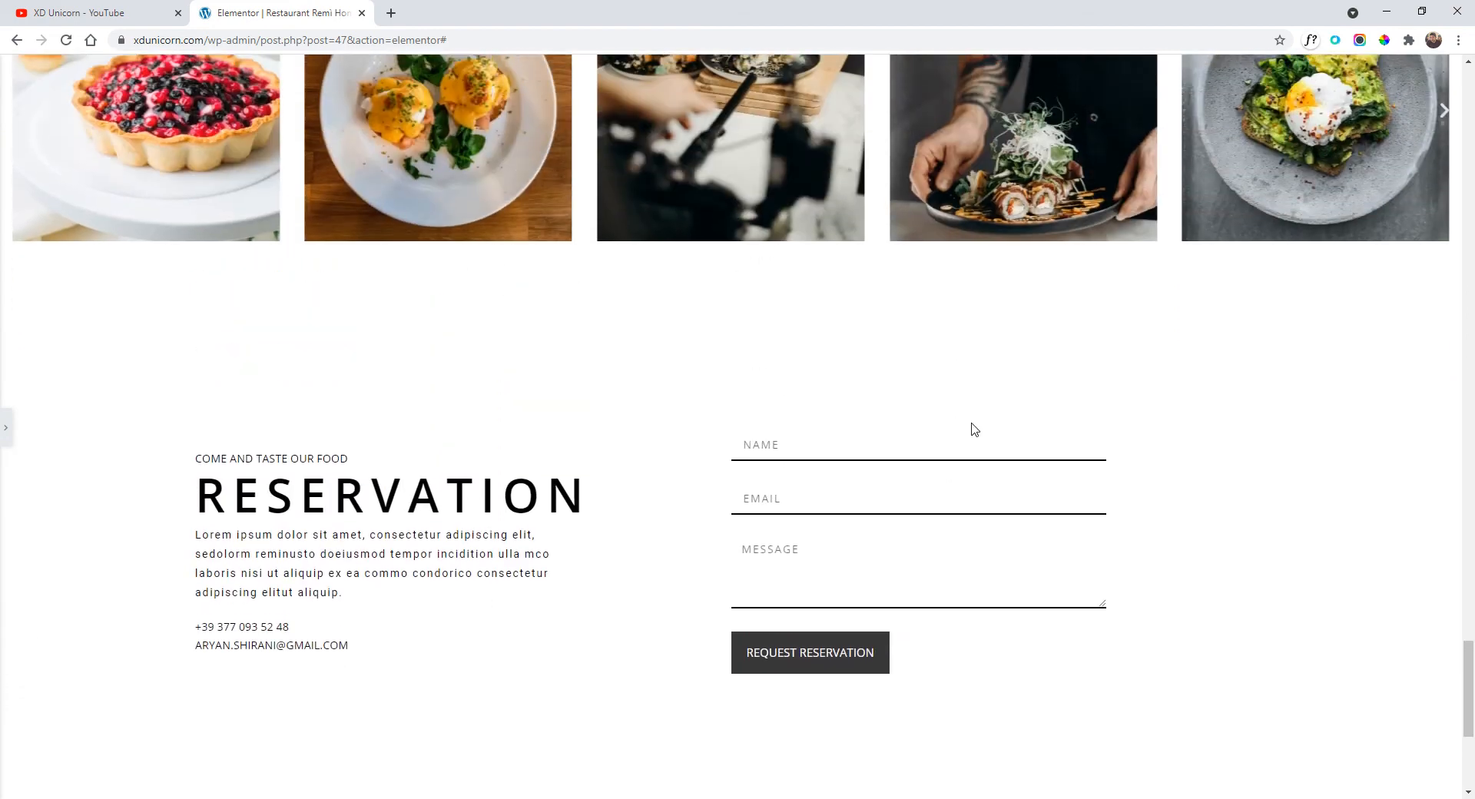
scroll(1009, 433, "up", 10)
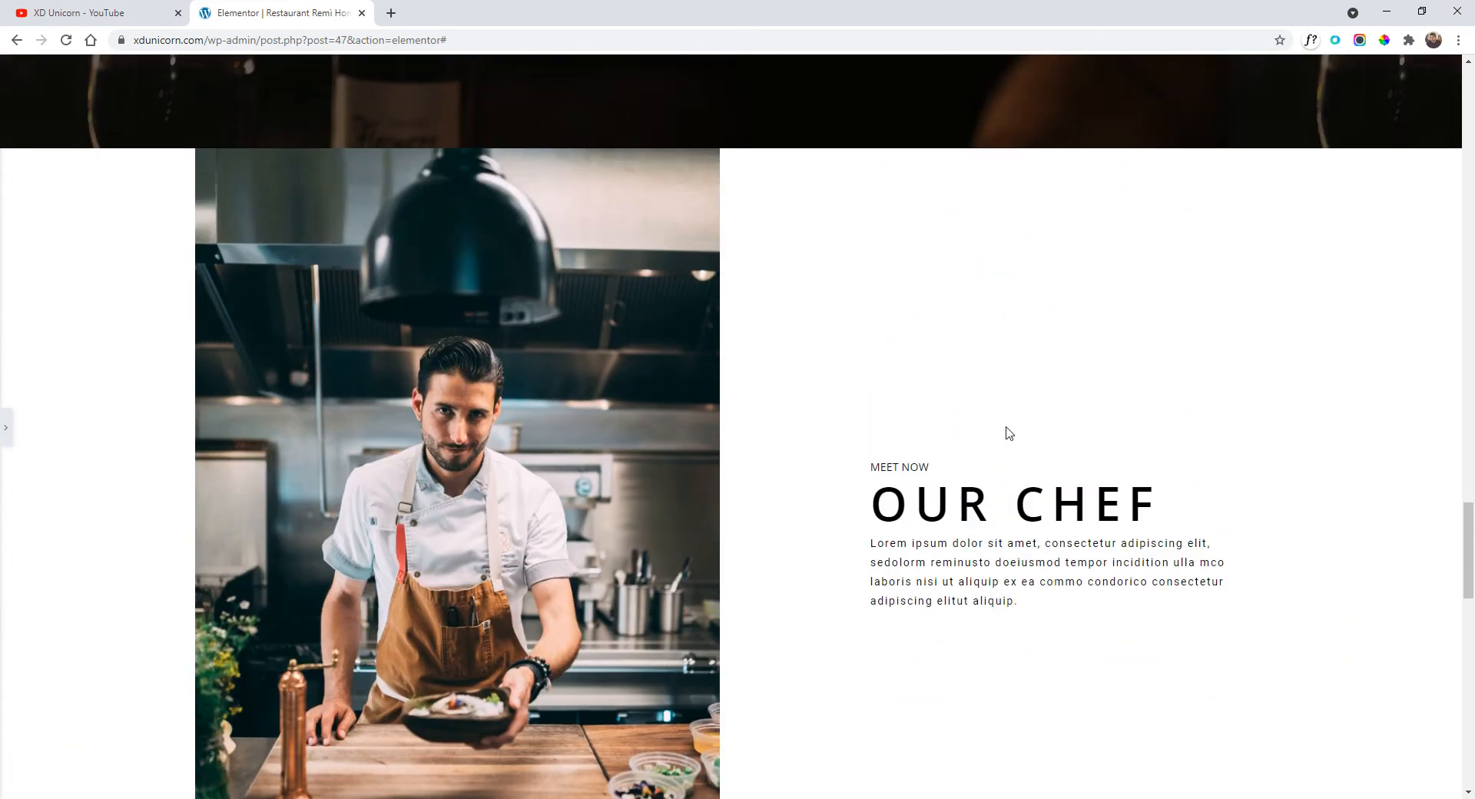
scroll(1006, 433, "up", 9)
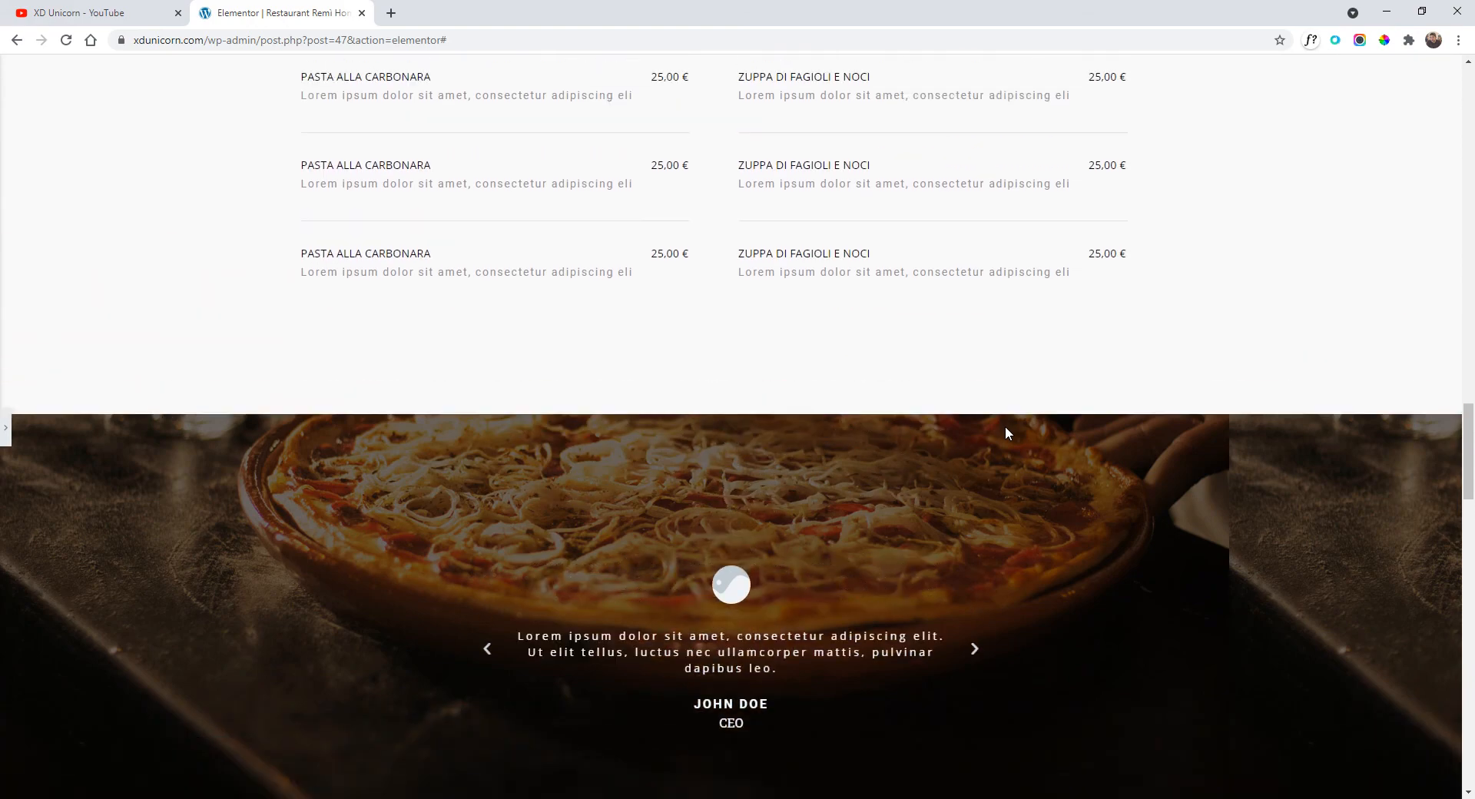
scroll(1003, 437, "up", 13)
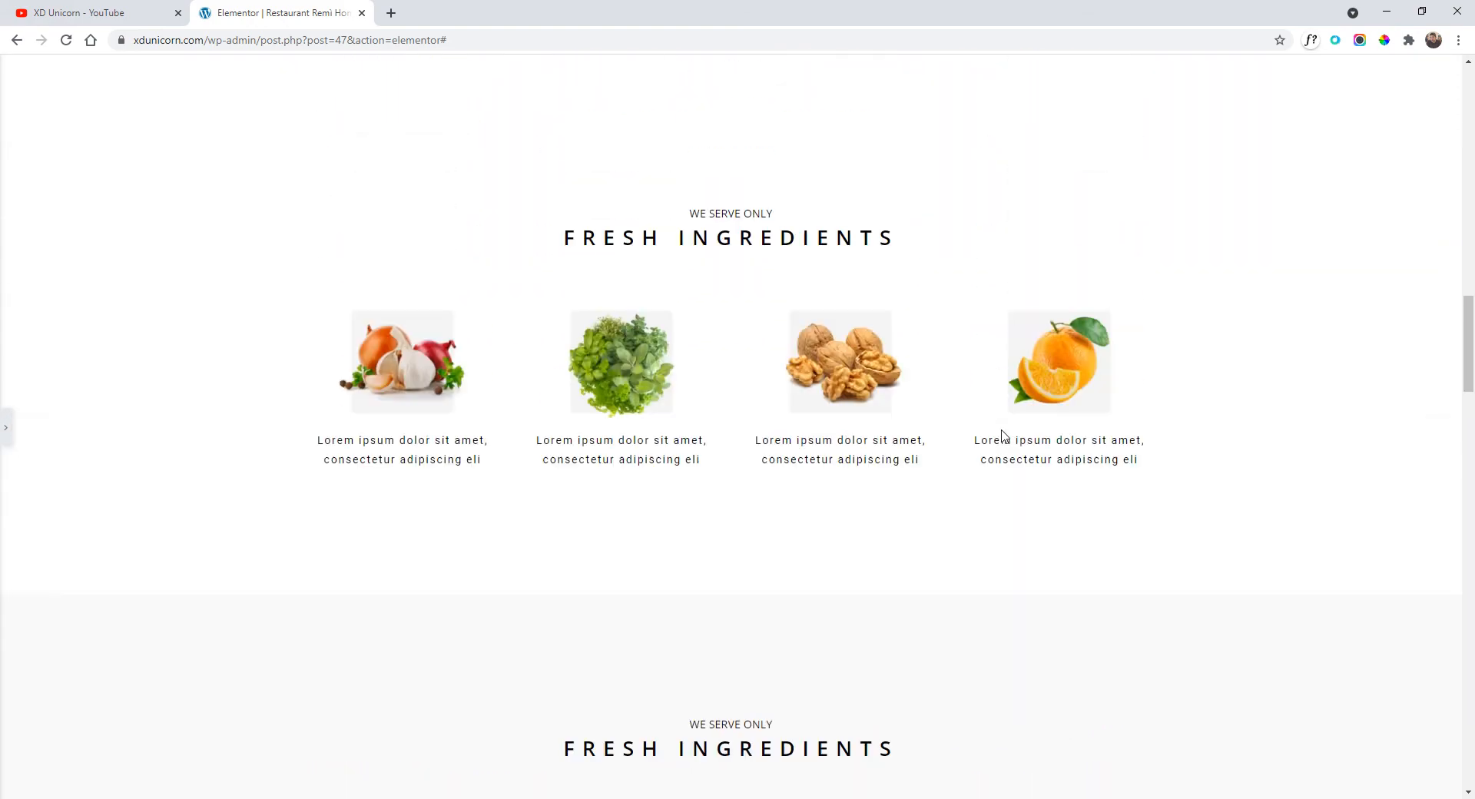
scroll(929, 509, "up", 13)
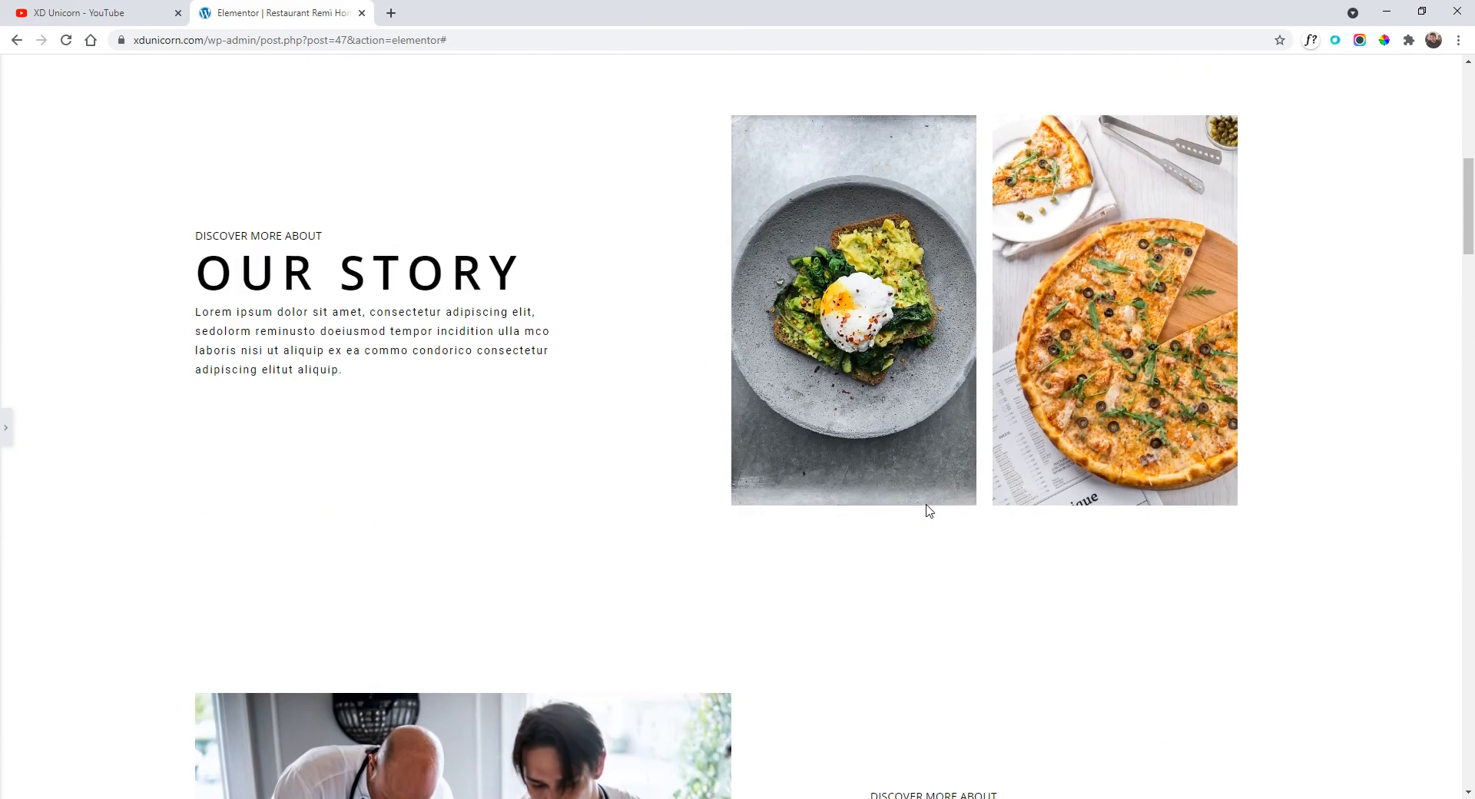
scroll(889, 496, "up", 1)
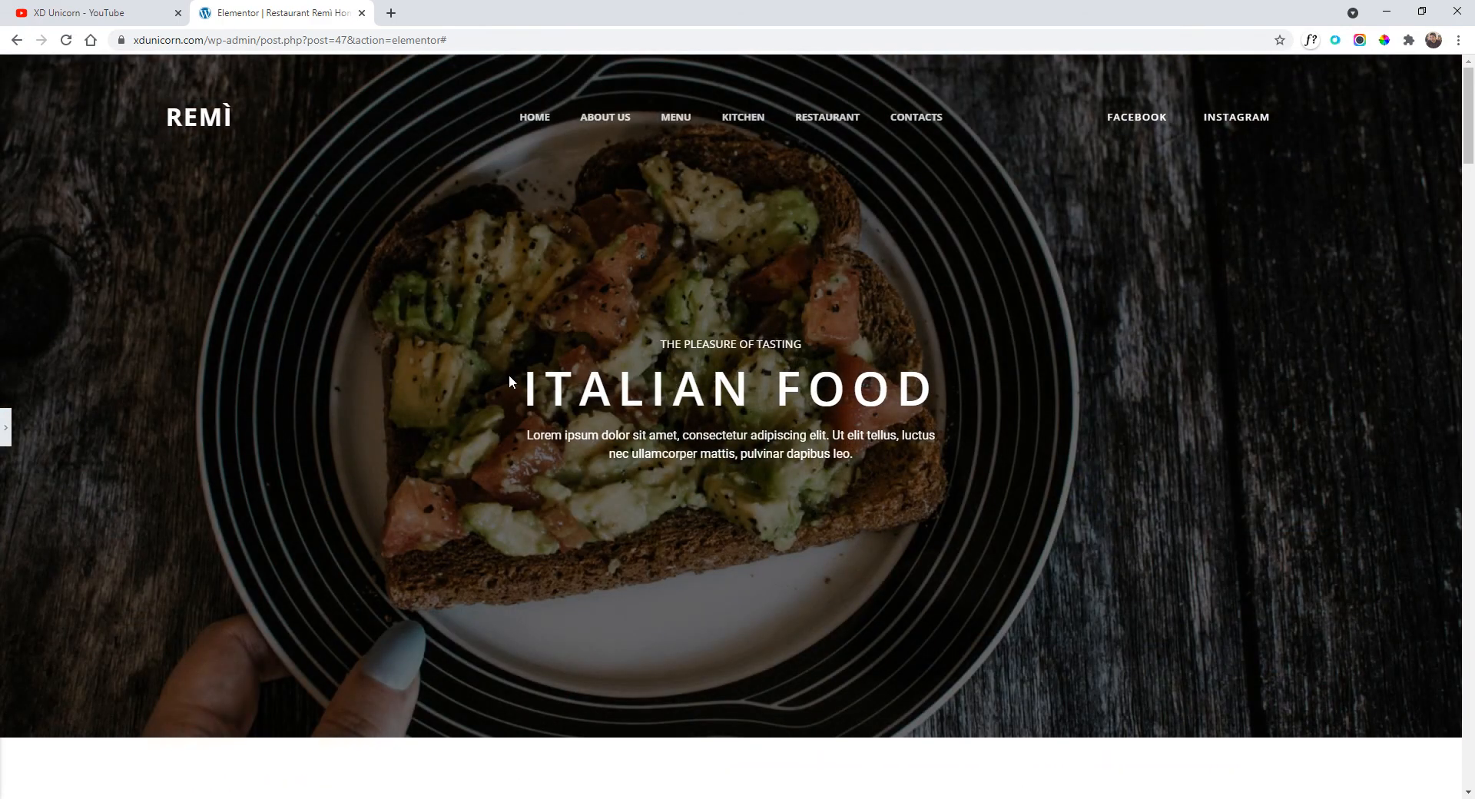
scroll(508, 375, "down", 2)
scroll(568, 386, "up", 2)
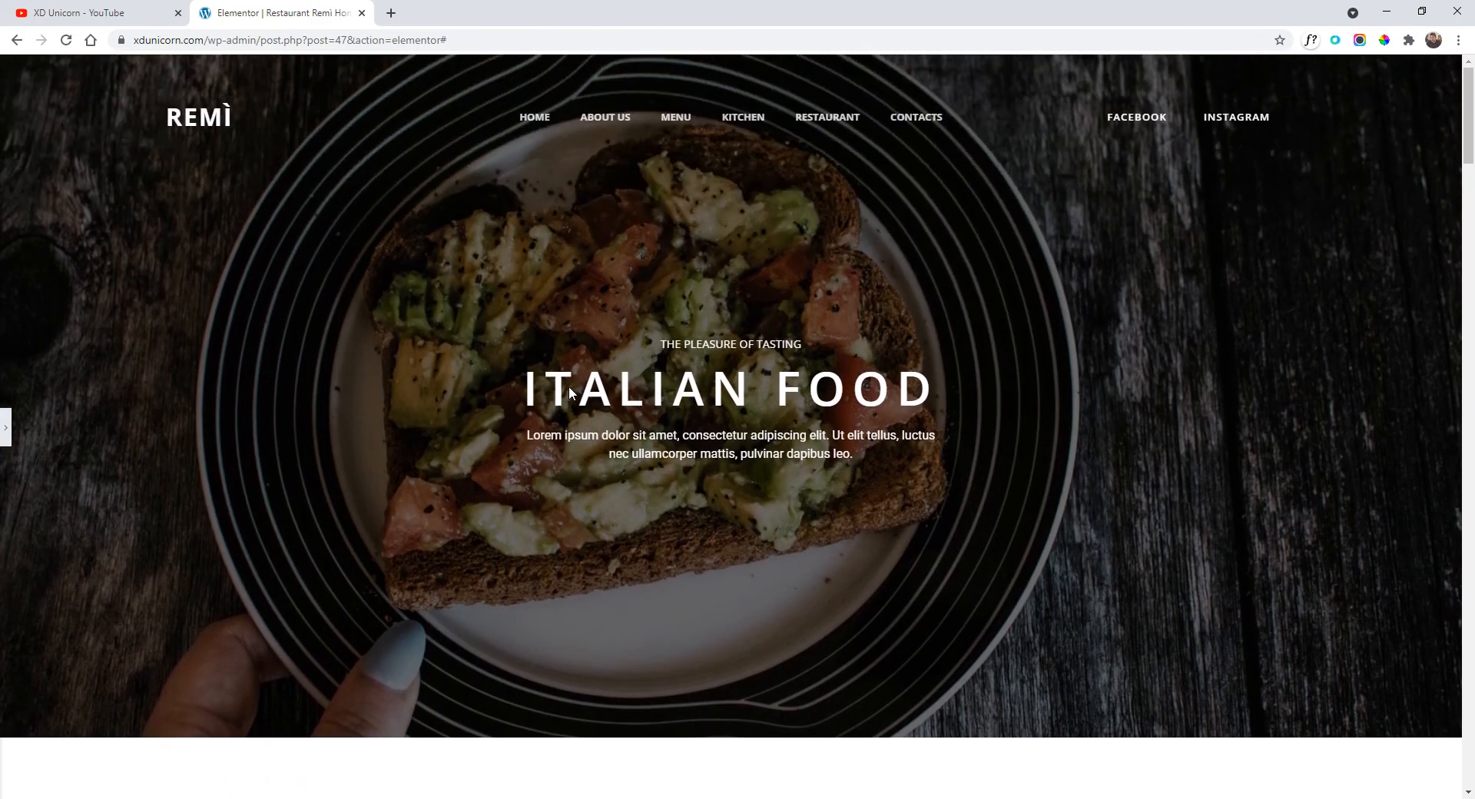